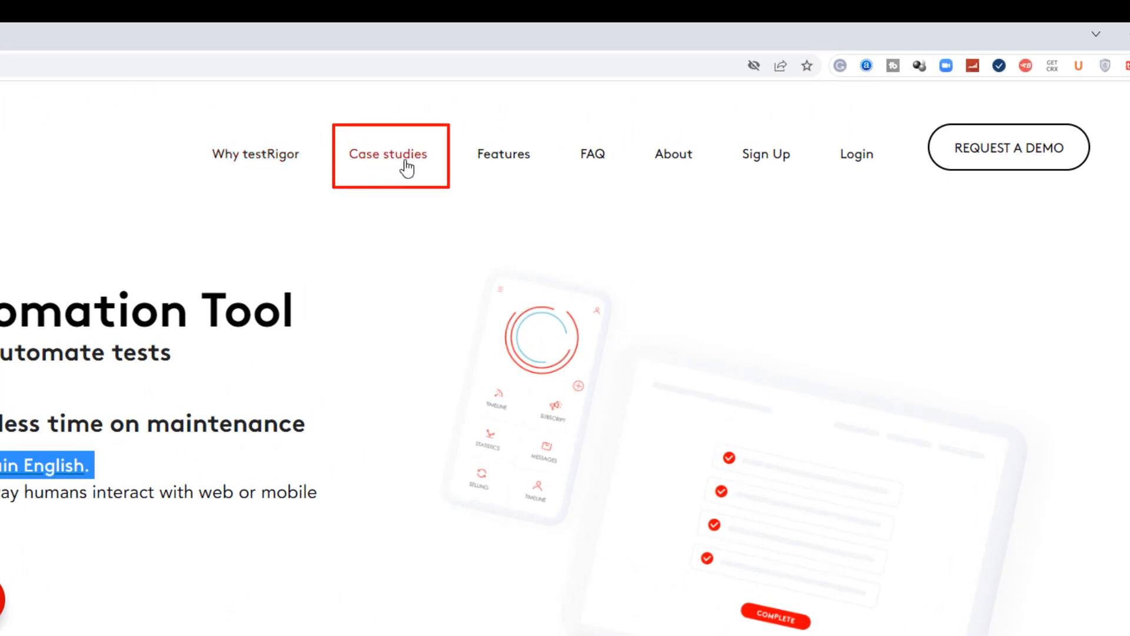
Browse the Features page, then go to the sign-up page listing the three plans.
left_click(525, 170)
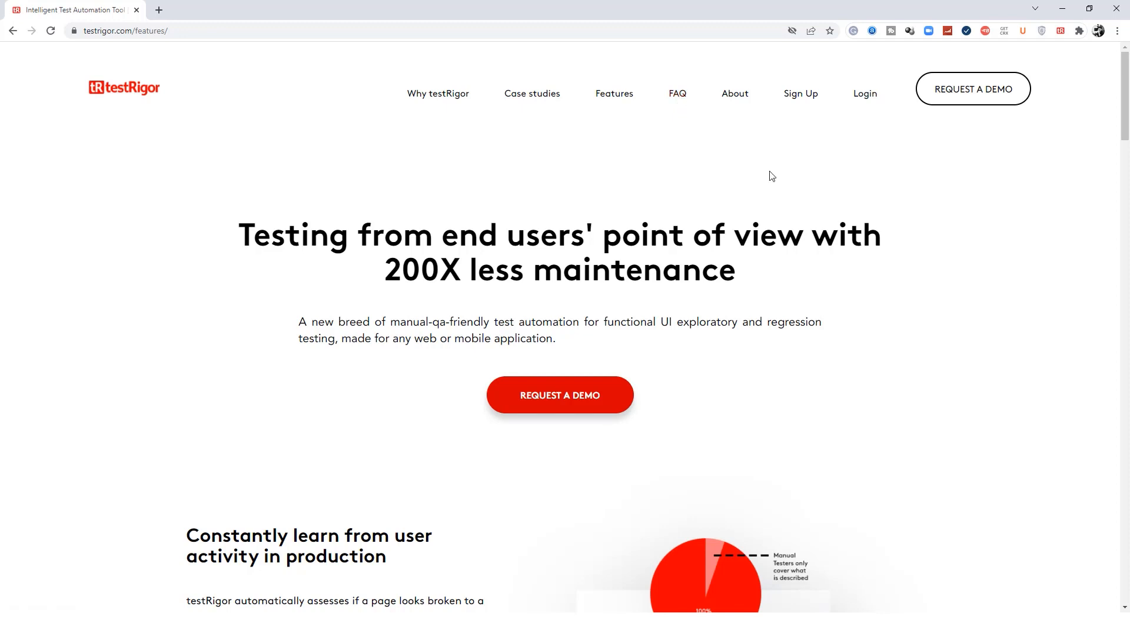
left_click(798, 97)
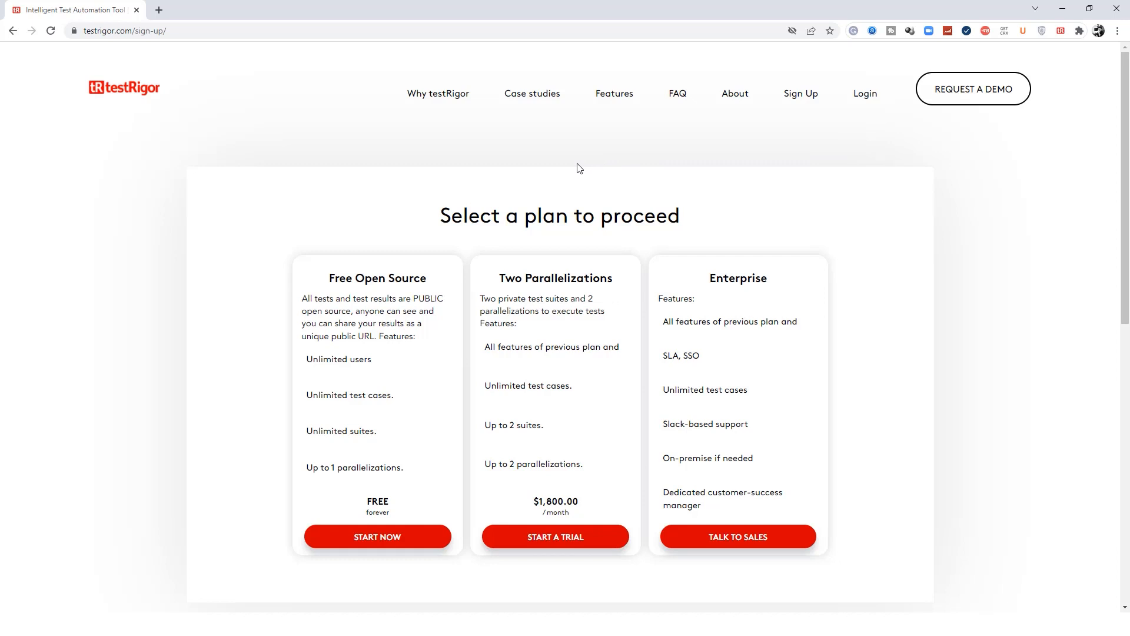
triple_click(359, 279)
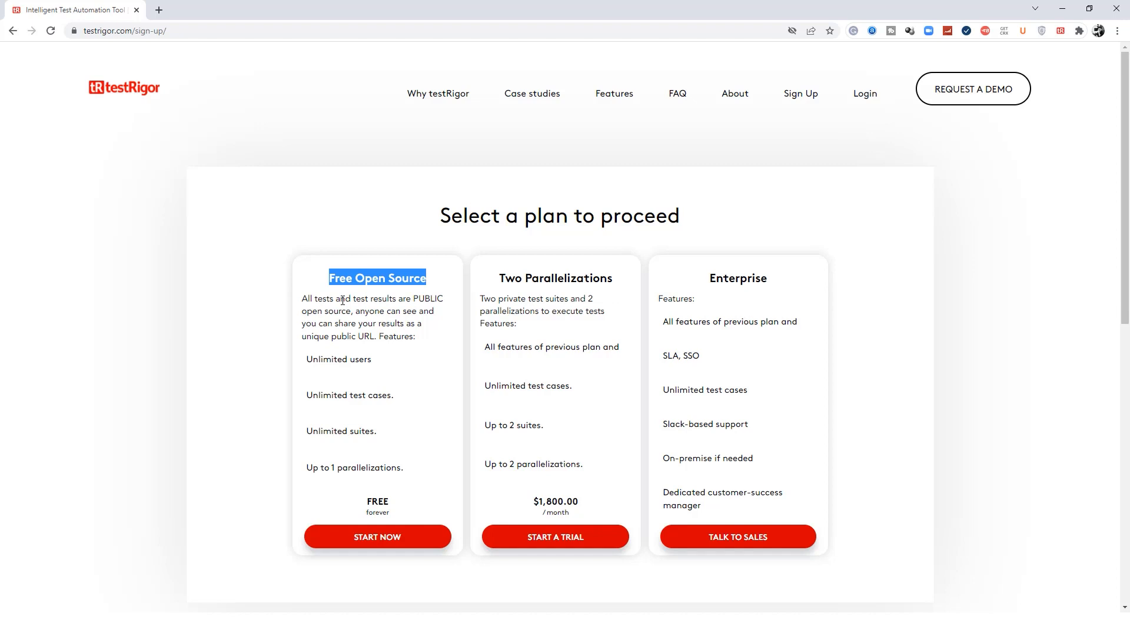
triple_click(333, 362)
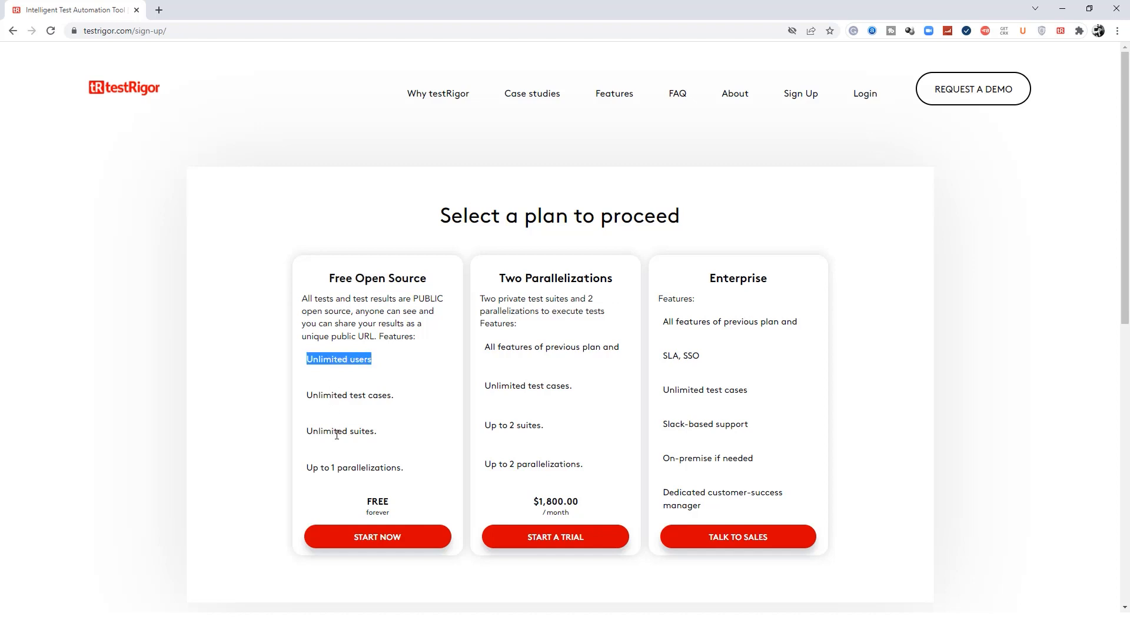
triple_click(351, 469)
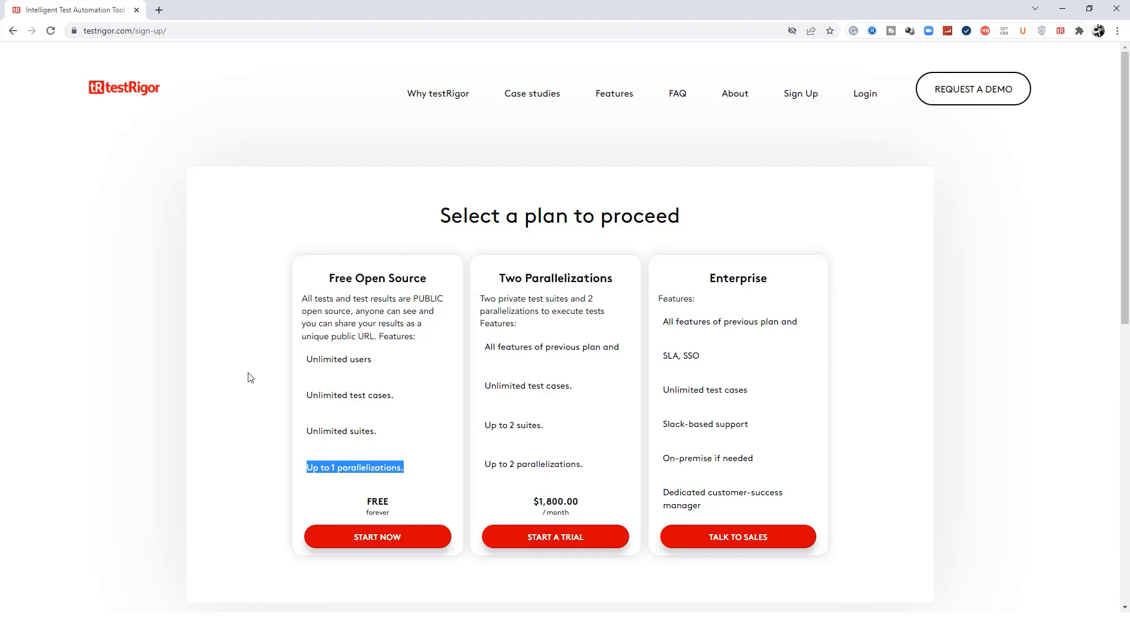
left_click(230, 383)
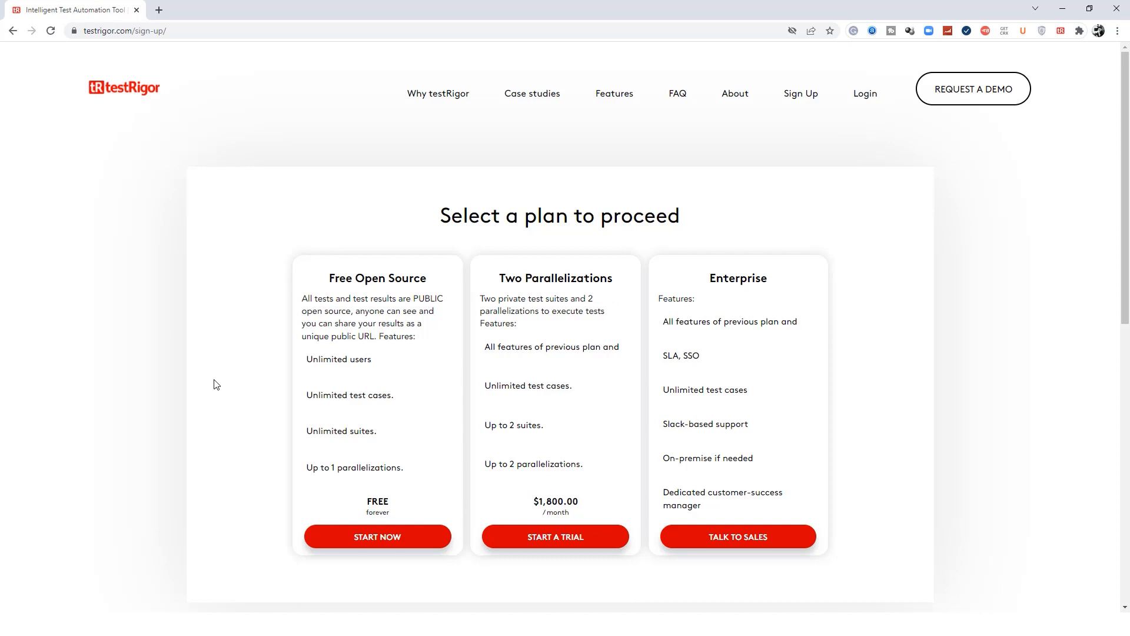
left_click(679, 97)
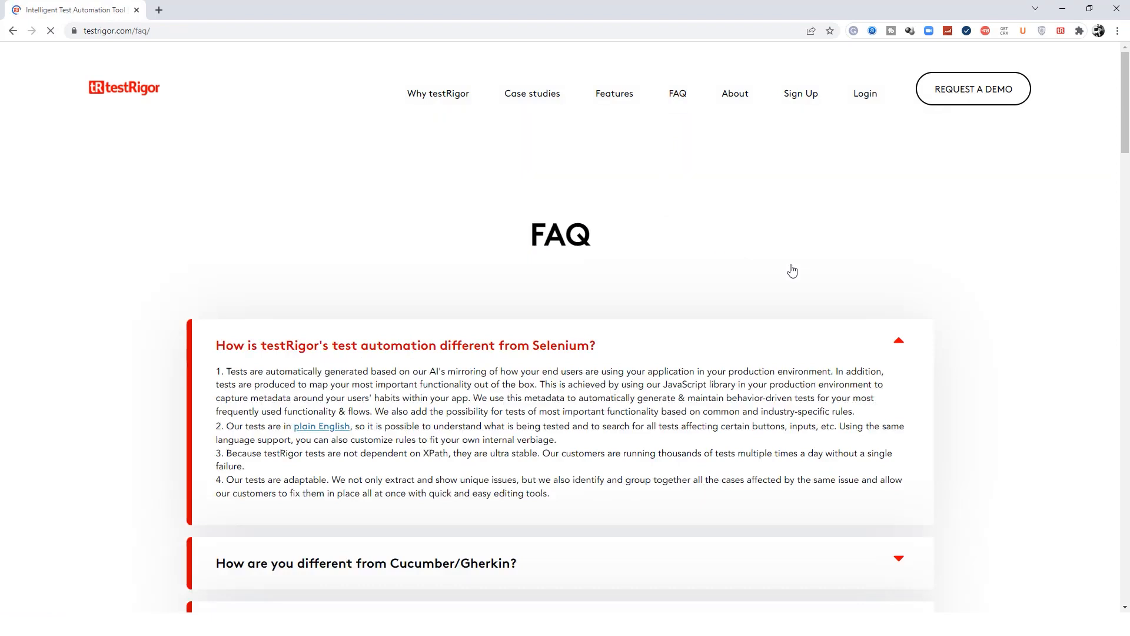
Scroll down through the FAQ questions and back up again.
scroll(792, 270, "down", 1)
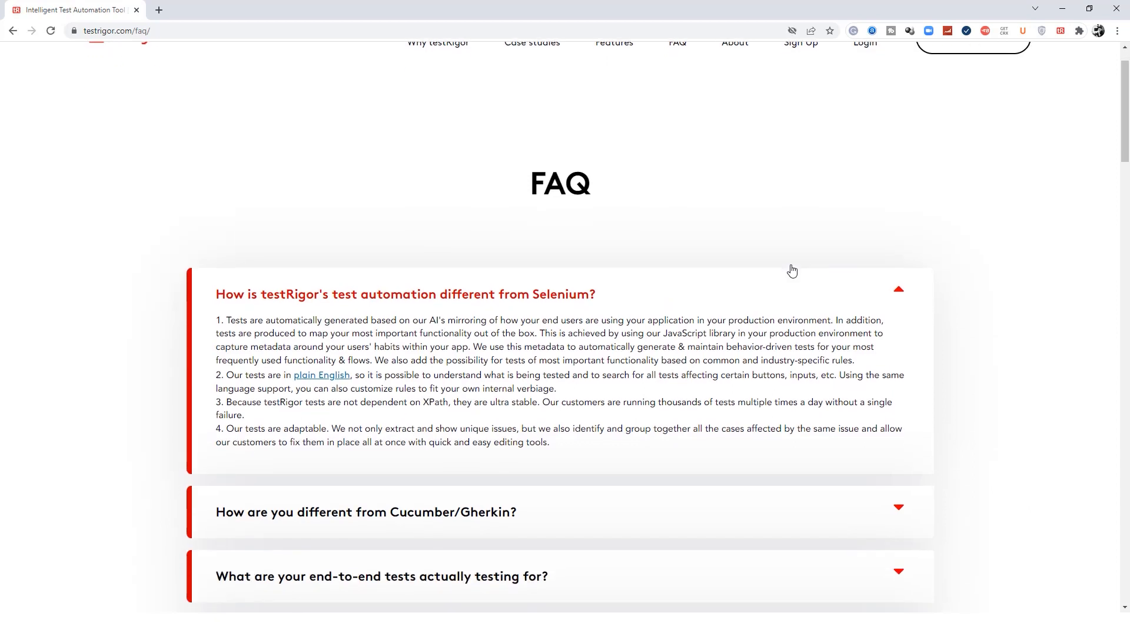
scroll(792, 271, "down", 12)
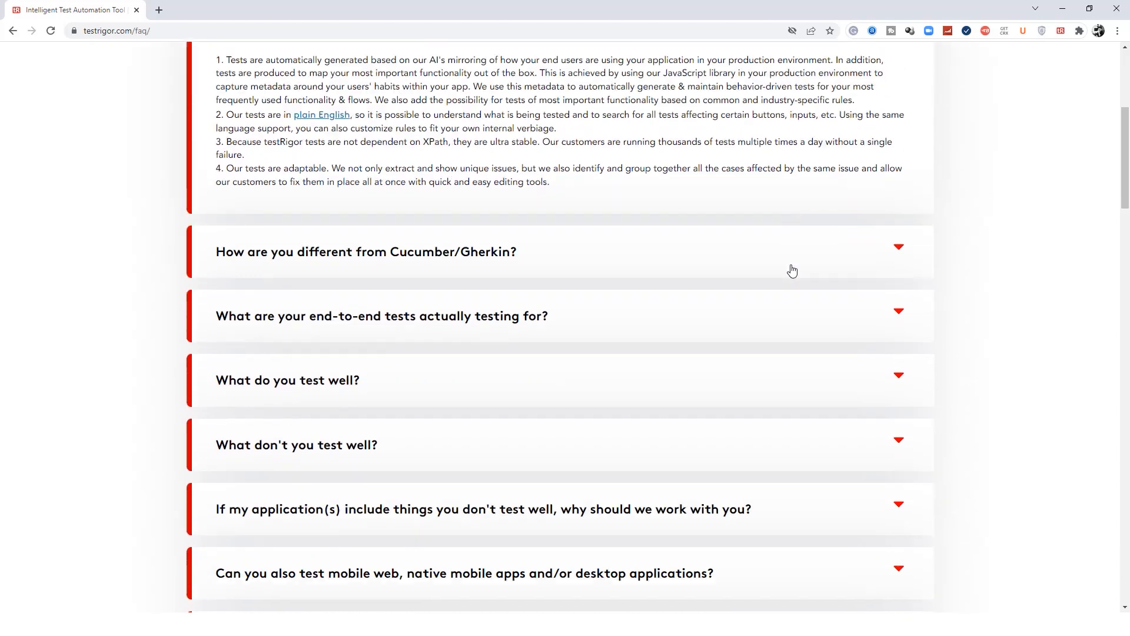
scroll(792, 271, "down", 16)
scroll(791, 271, "up", 14)
scroll(791, 271, "up", 7)
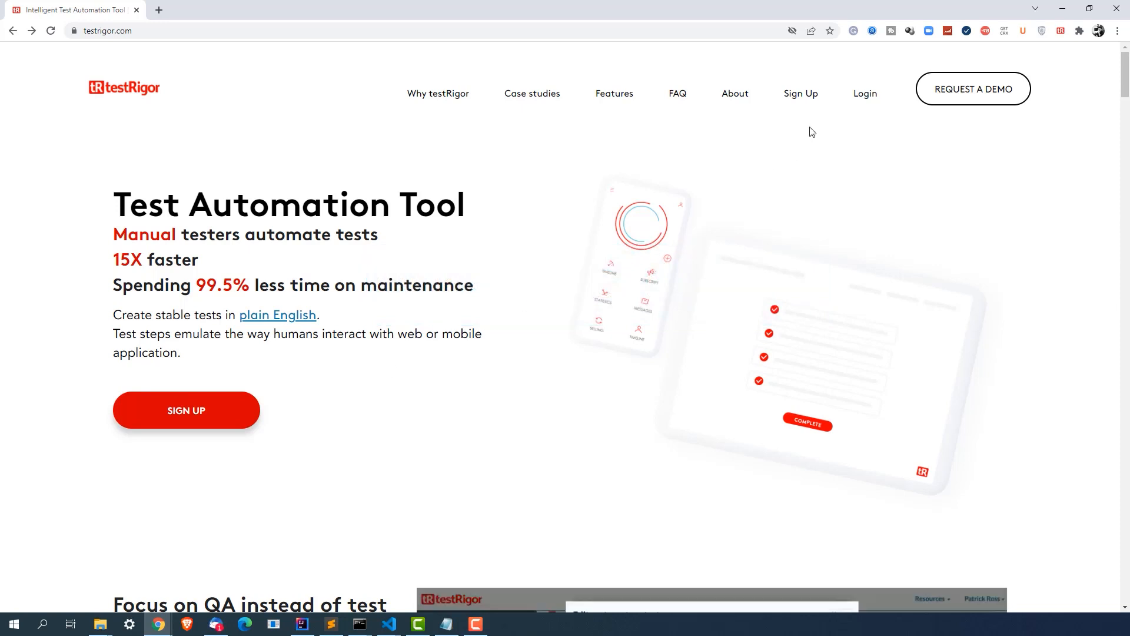
Start the Free Open Source plan registration, review the form, then go to login.
left_click(800, 98)
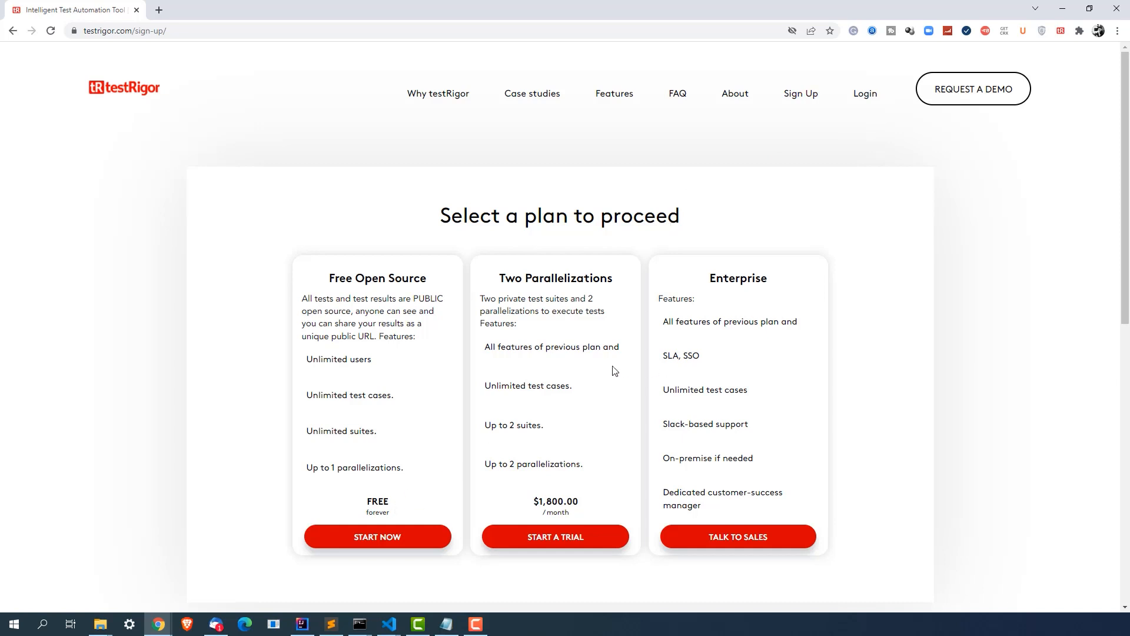
left_click(398, 532)
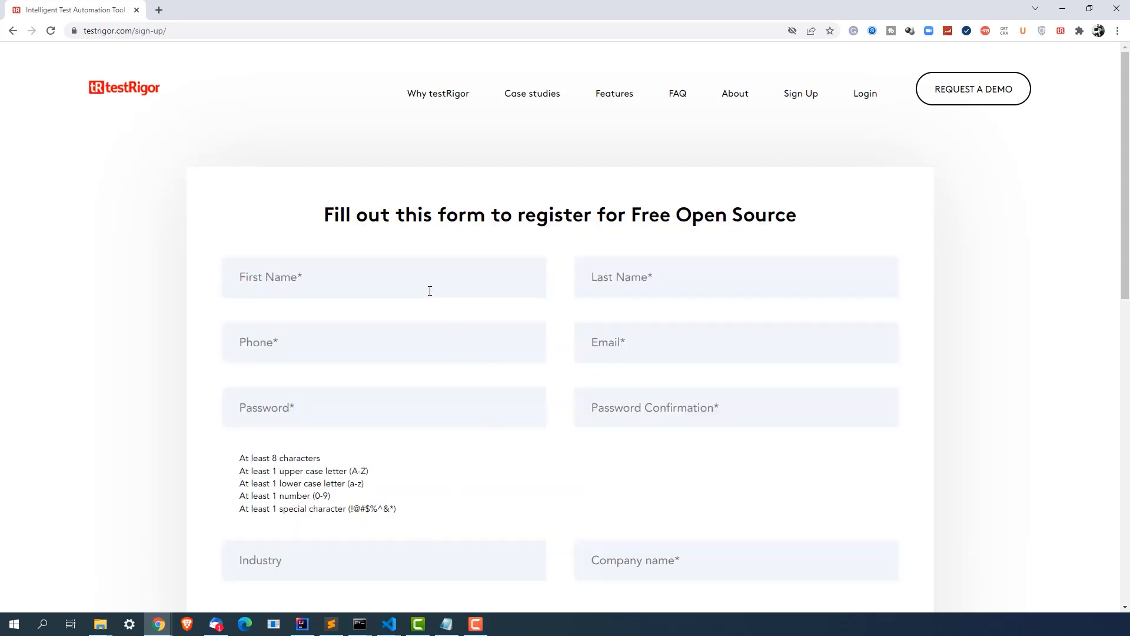
scroll(415, 253, "down", 1)
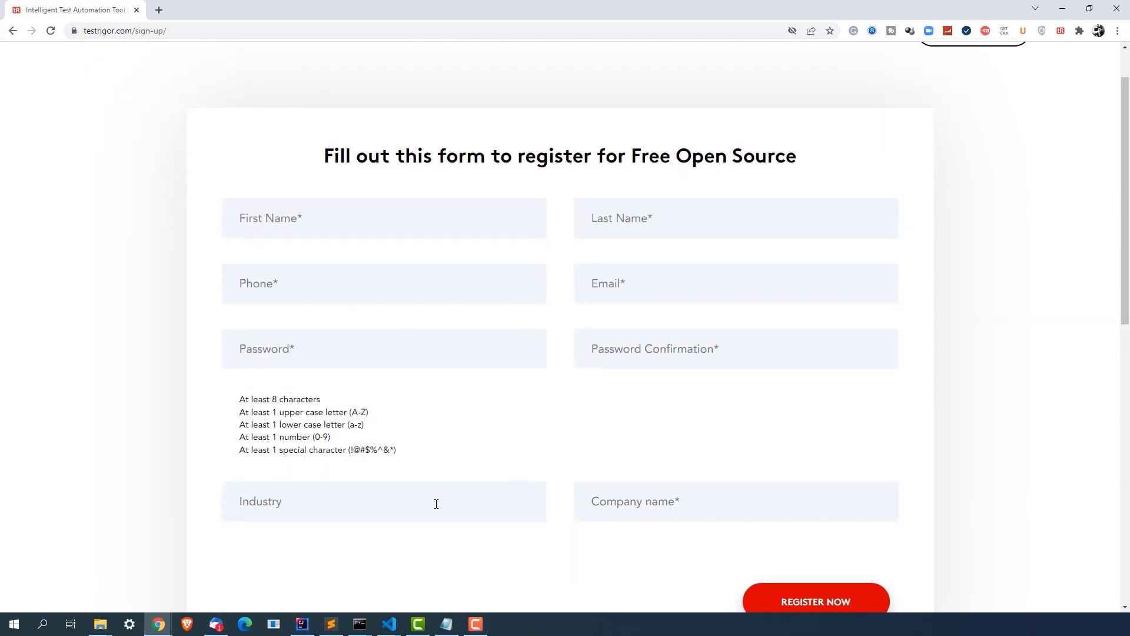
scroll(437, 504, "down", 2)
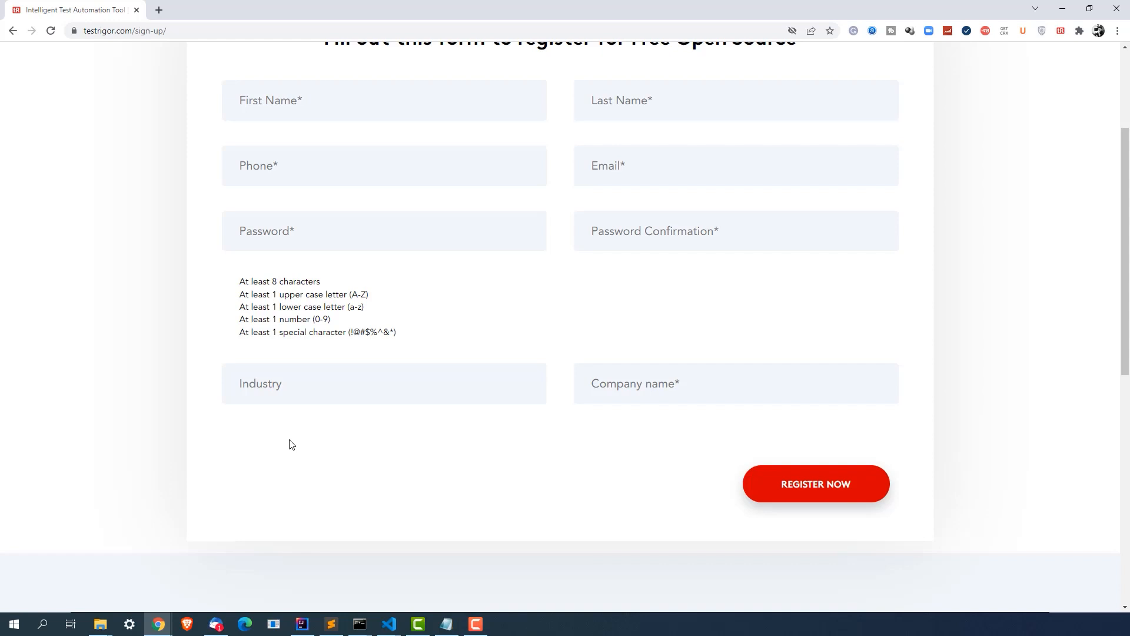
scroll(406, 451, "up", 3)
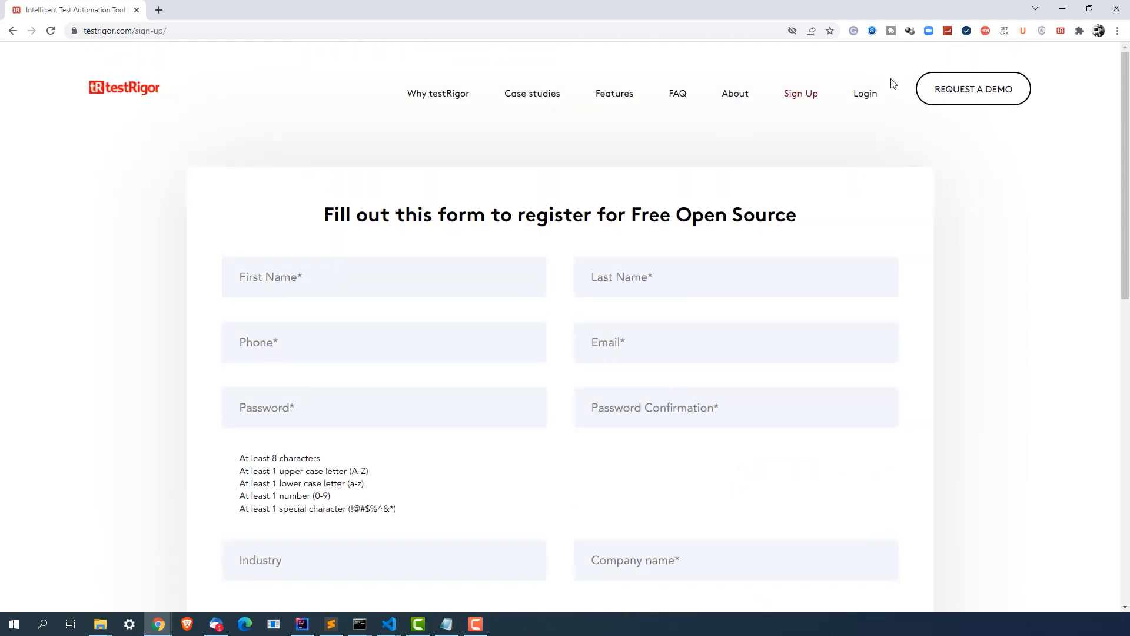
left_click(860, 97)
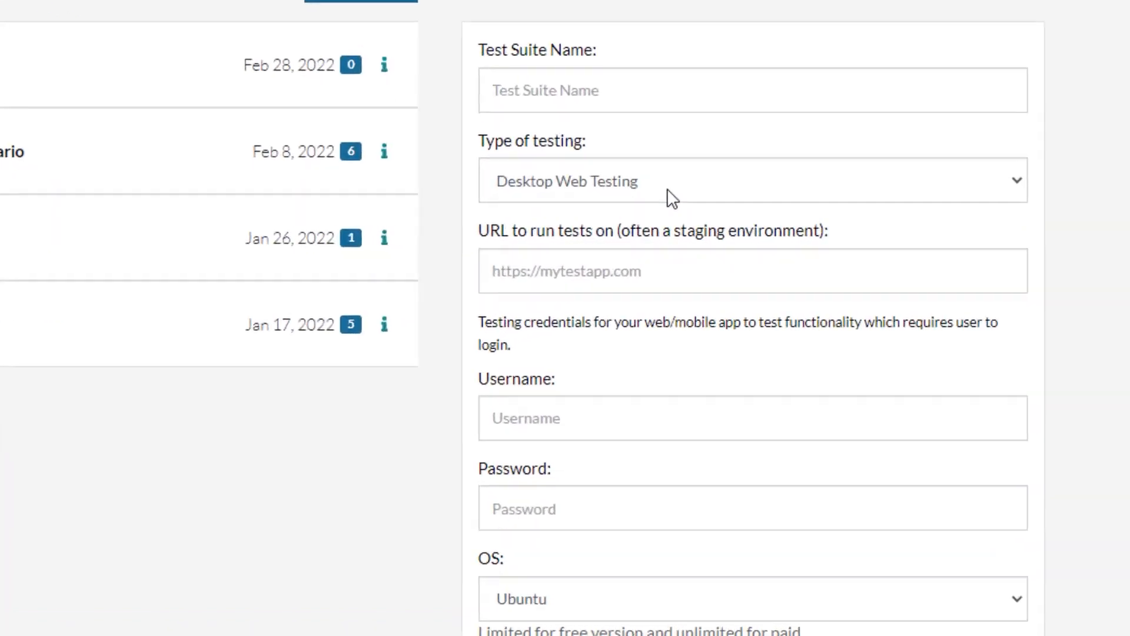
left_click(692, 210)
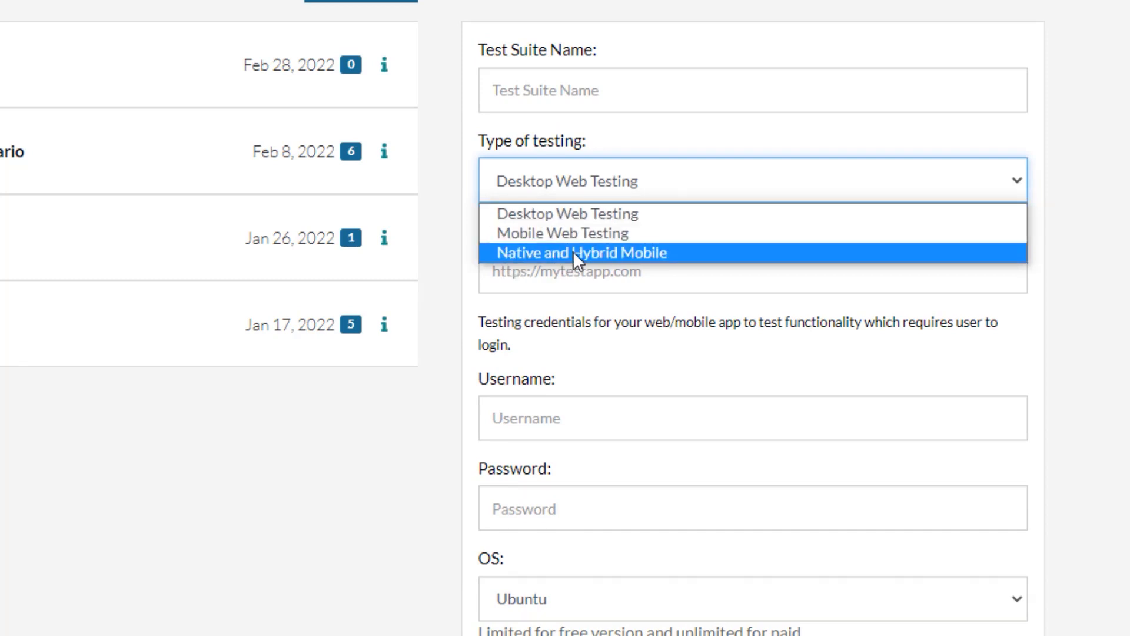
left_click(1088, 247)
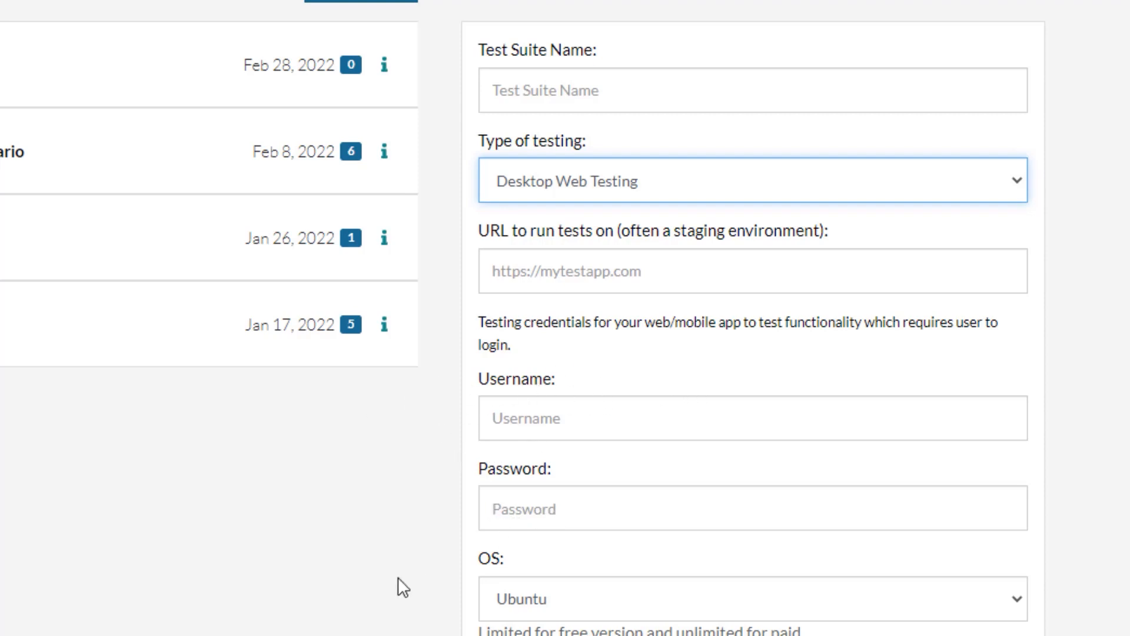
scroll(447, 541, "down", 3)
left_click(618, 383)
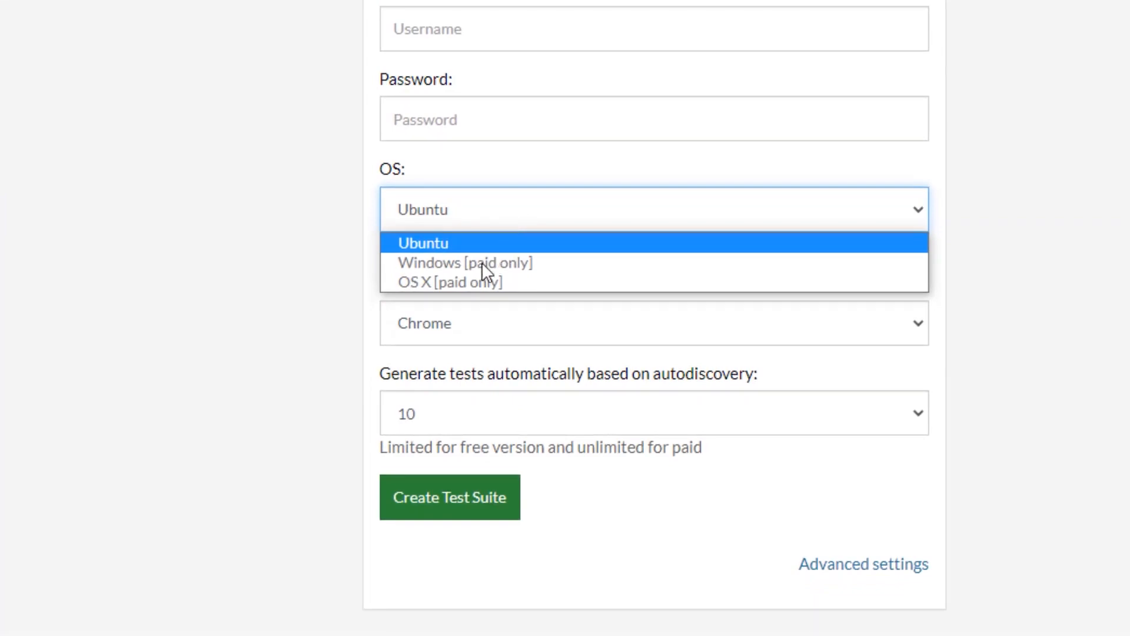
left_click(262, 285)
left_click(263, 284)
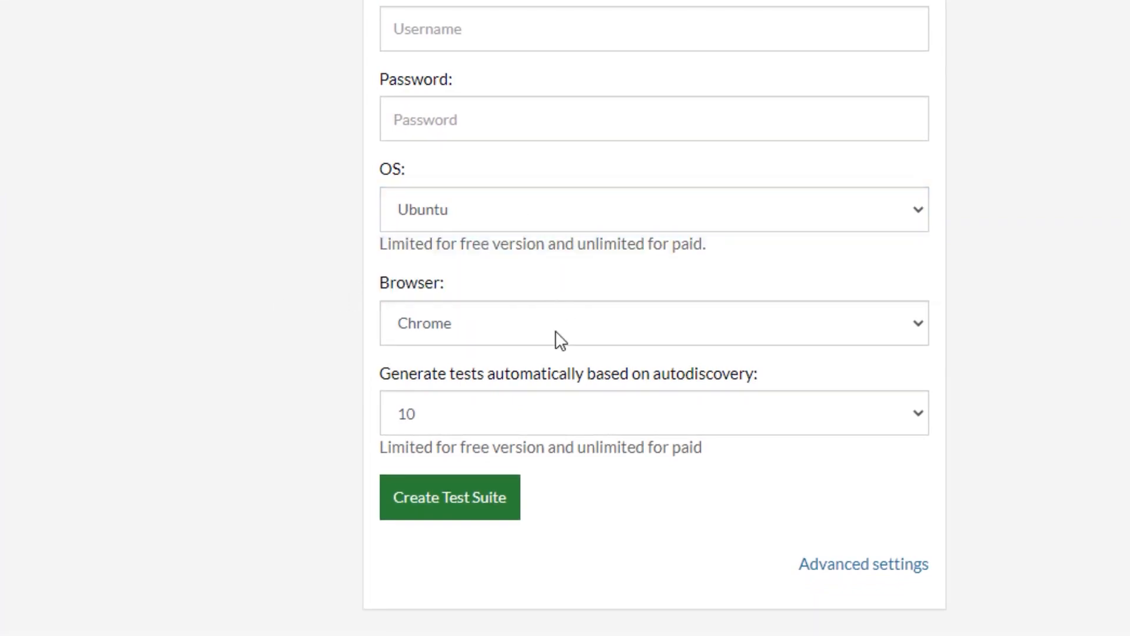
left_click(528, 335)
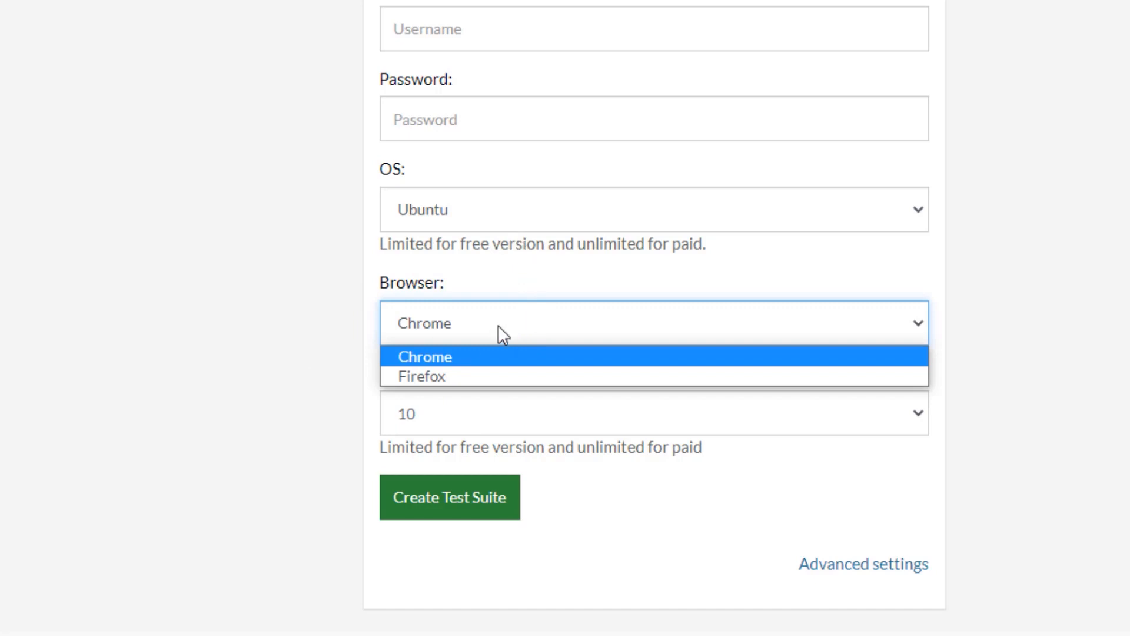
left_click(164, 339)
left_click(505, 207)
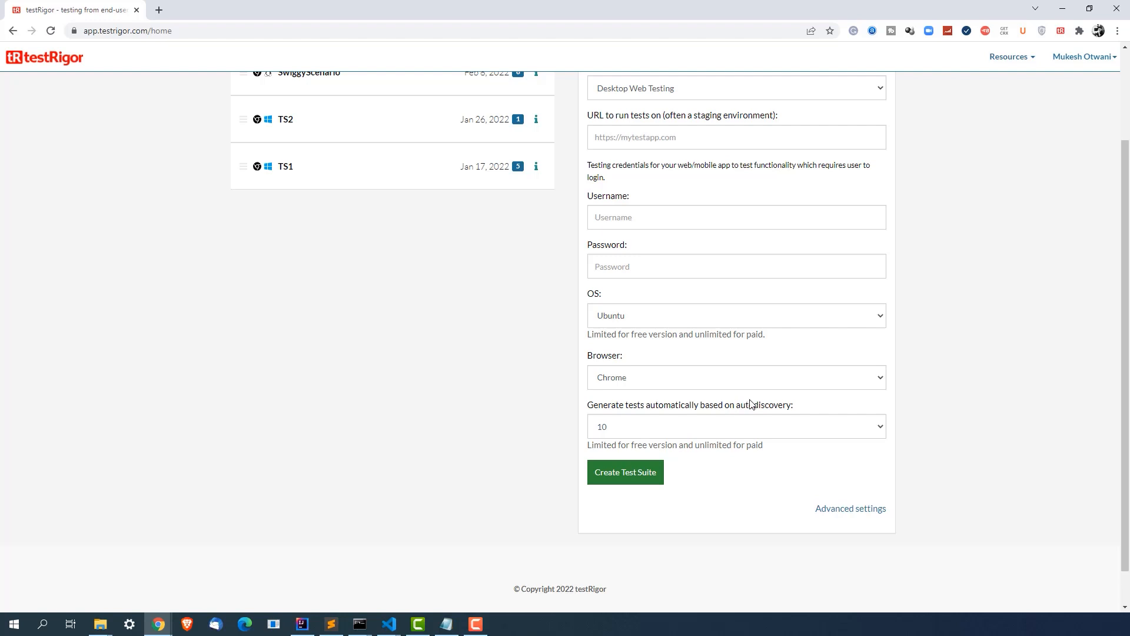
left_click(674, 427)
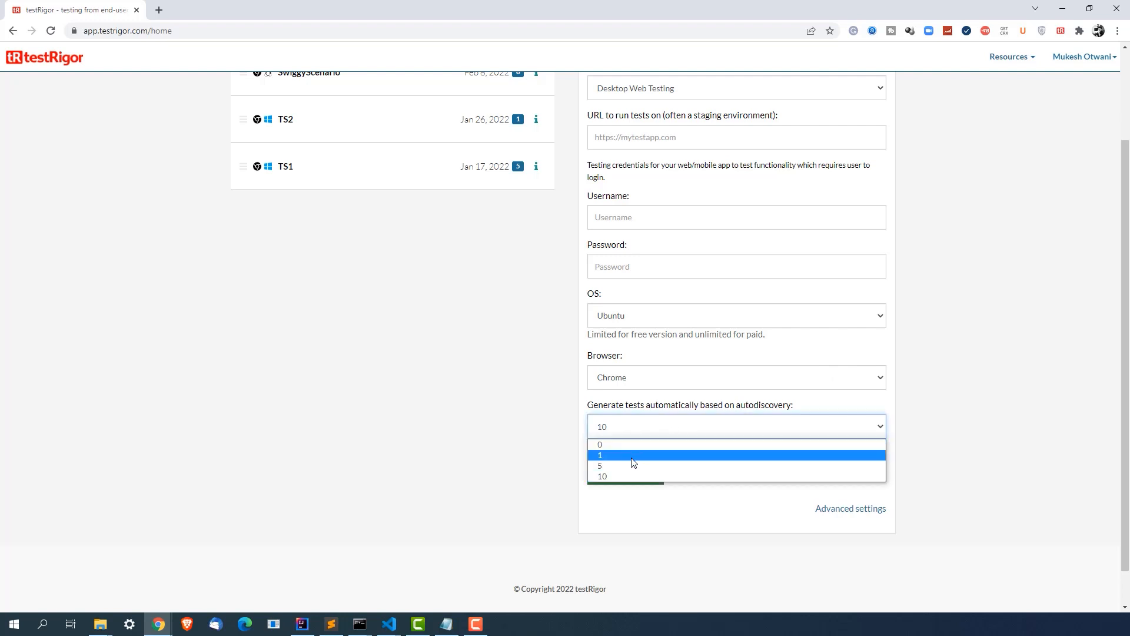
left_click(621, 474)
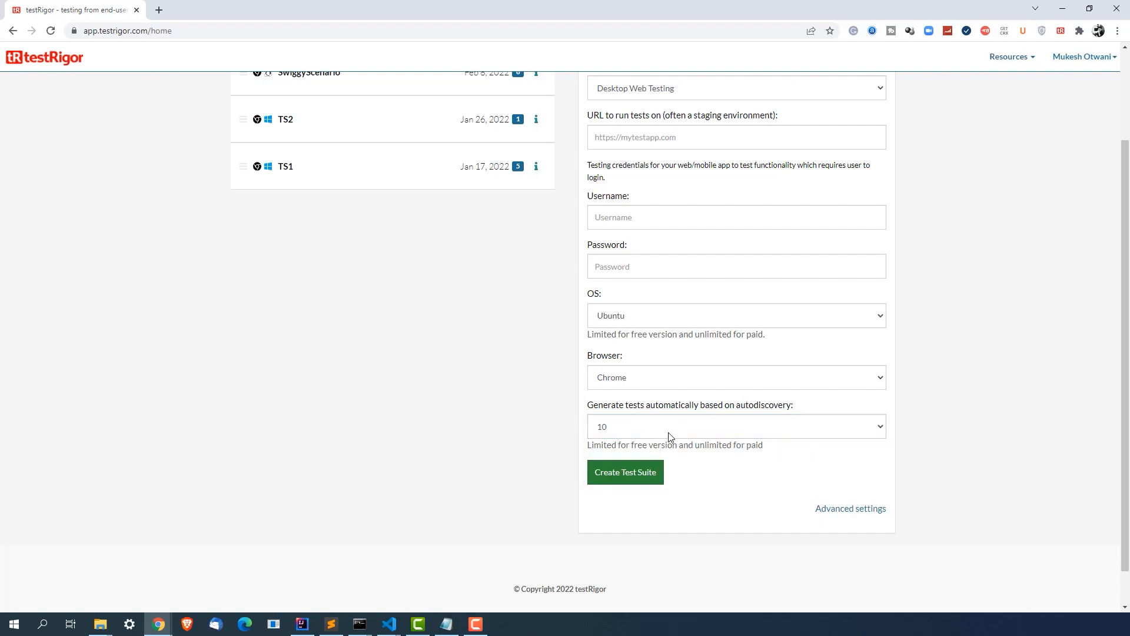
scroll(472, 347, "down", 1)
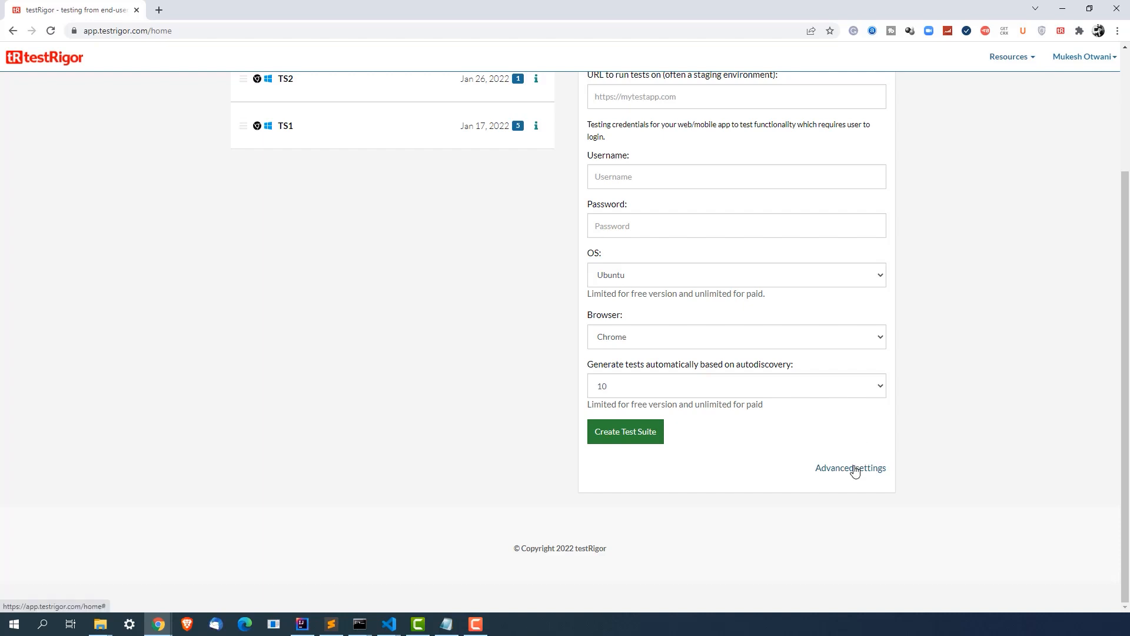
Reveal the advanced suite settings and expand the Integrations and Test Generation groups.
left_click(851, 469)
scroll(486, 445, "down", 1)
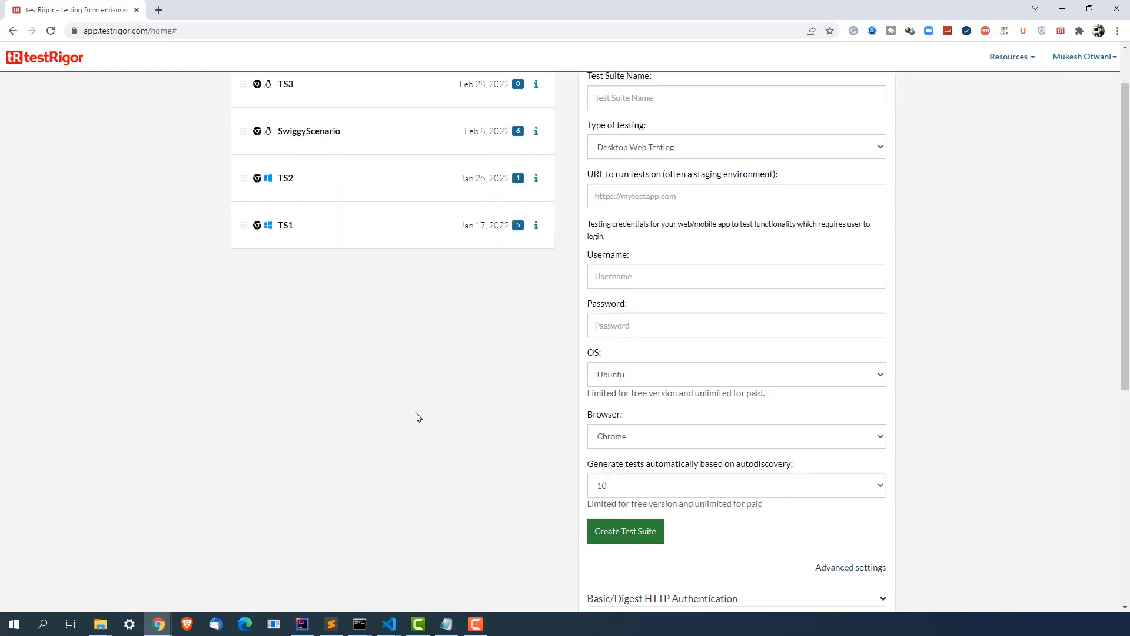
scroll(424, 412, "down", 4)
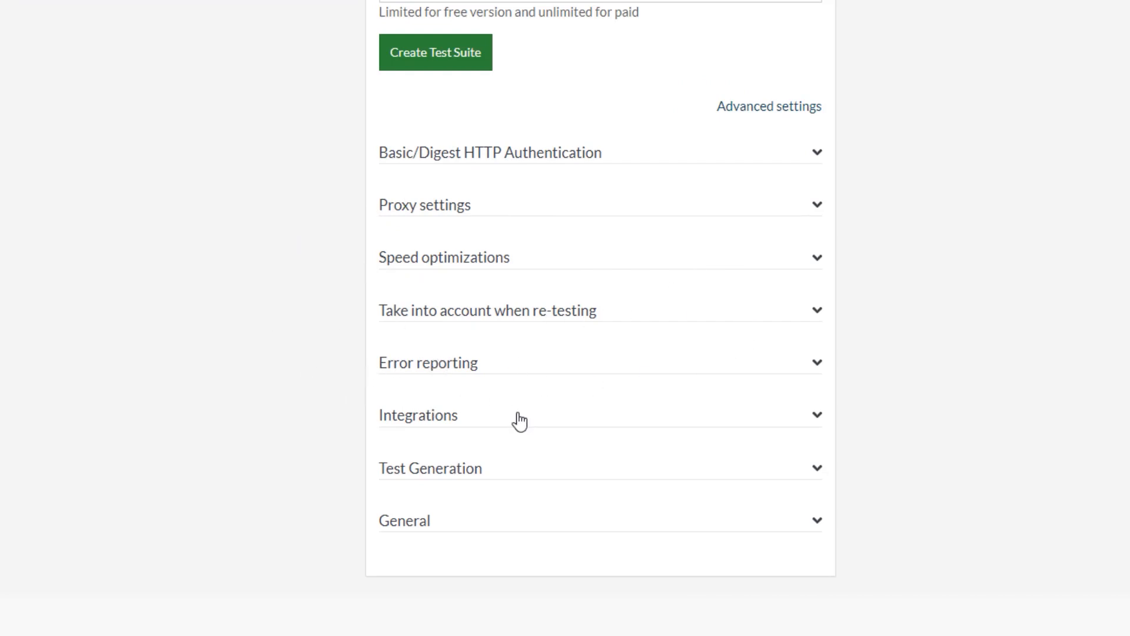
left_click(439, 422)
scroll(424, 453, "down", 3)
scroll(308, 500, "down", 7)
left_click(411, 478)
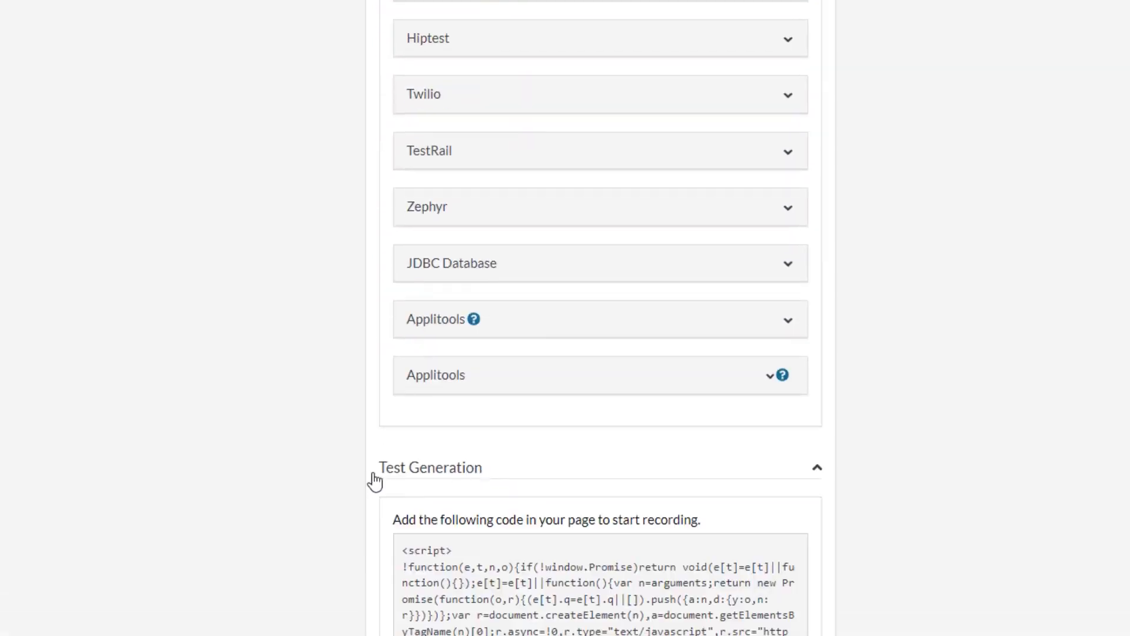
scroll(310, 492, "down", 20)
scroll(378, 533, "down", 9)
Expand General and Speed optimizations, showing 30 s wait, 3 s conditional, 60 s page load.
left_click(414, 526)
scroll(300, 506, "down", 1)
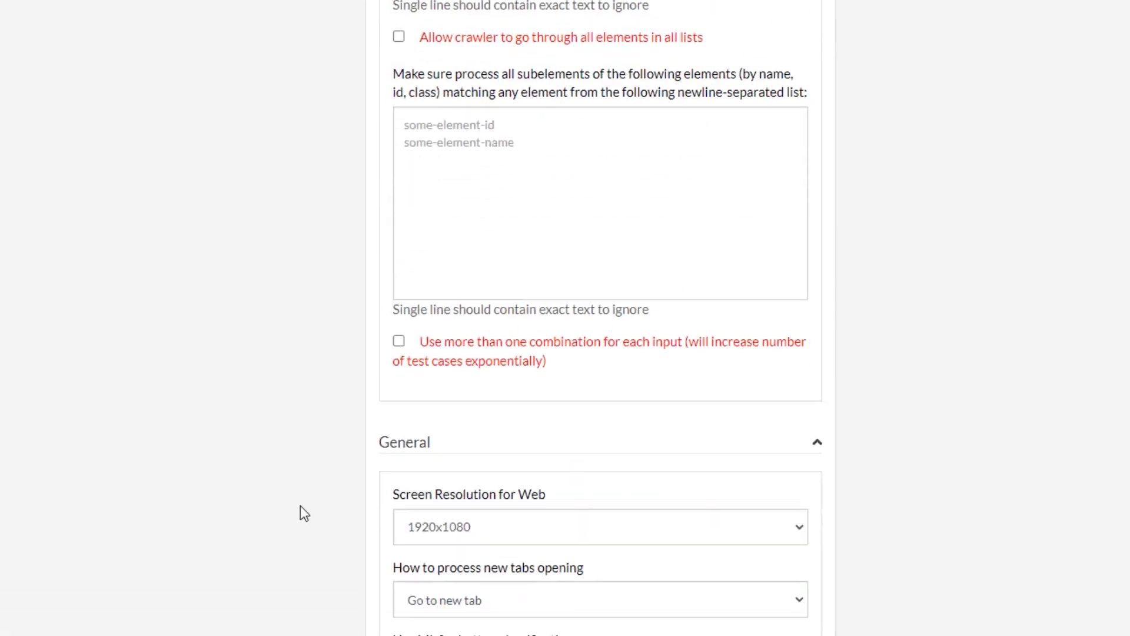
scroll(300, 506, "down", 2)
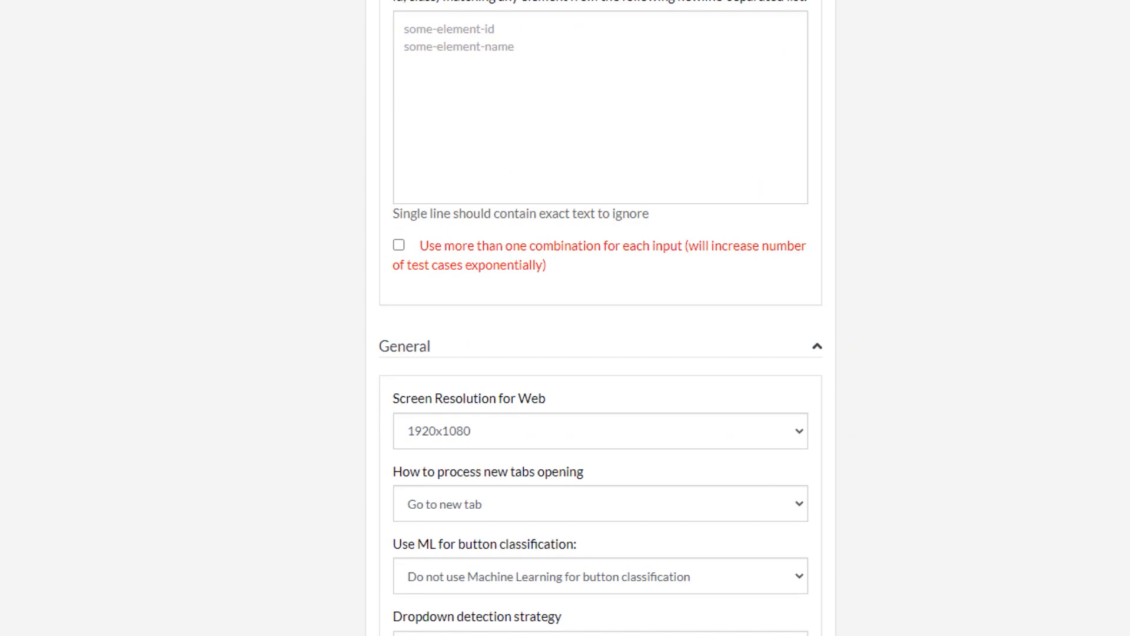
scroll(600, 318, "up", 20)
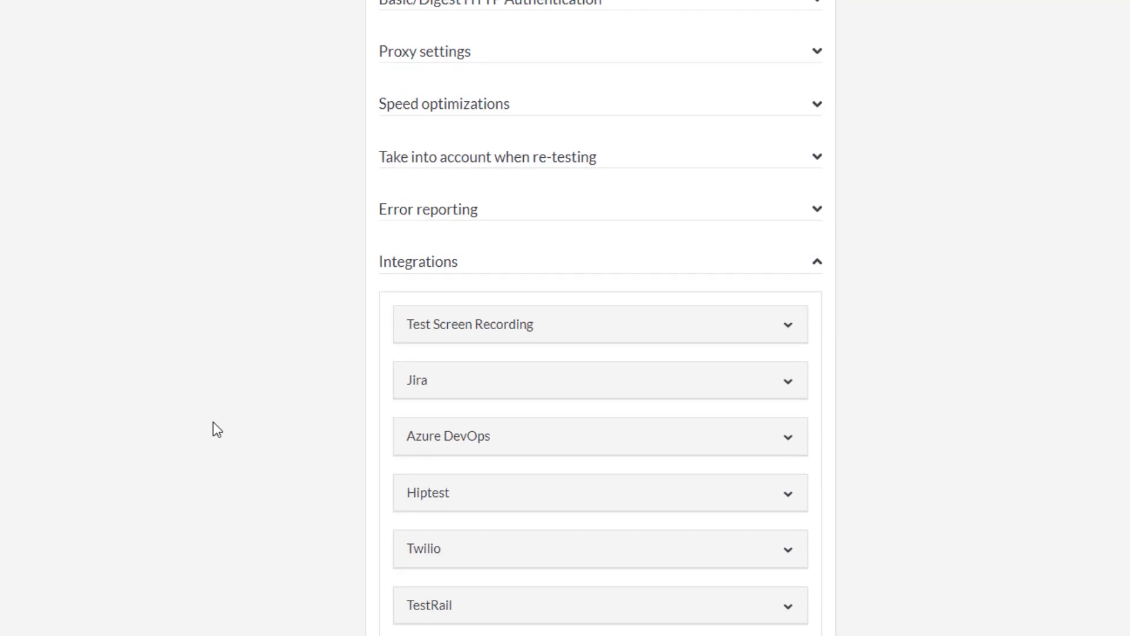
scroll(512, 383, "up", 5)
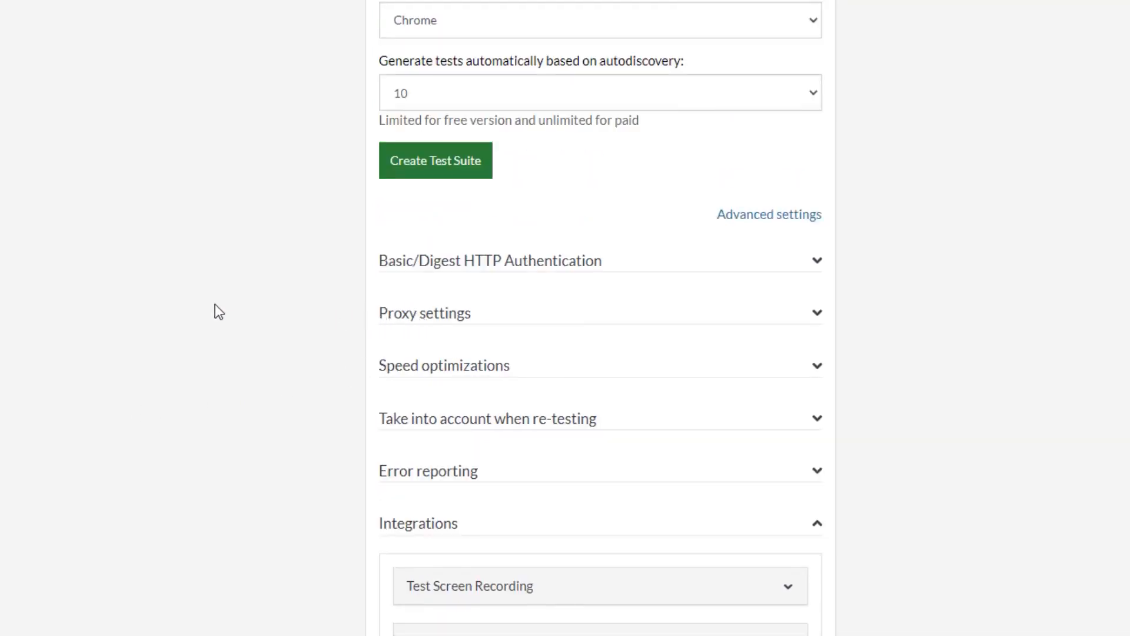
left_click(467, 370)
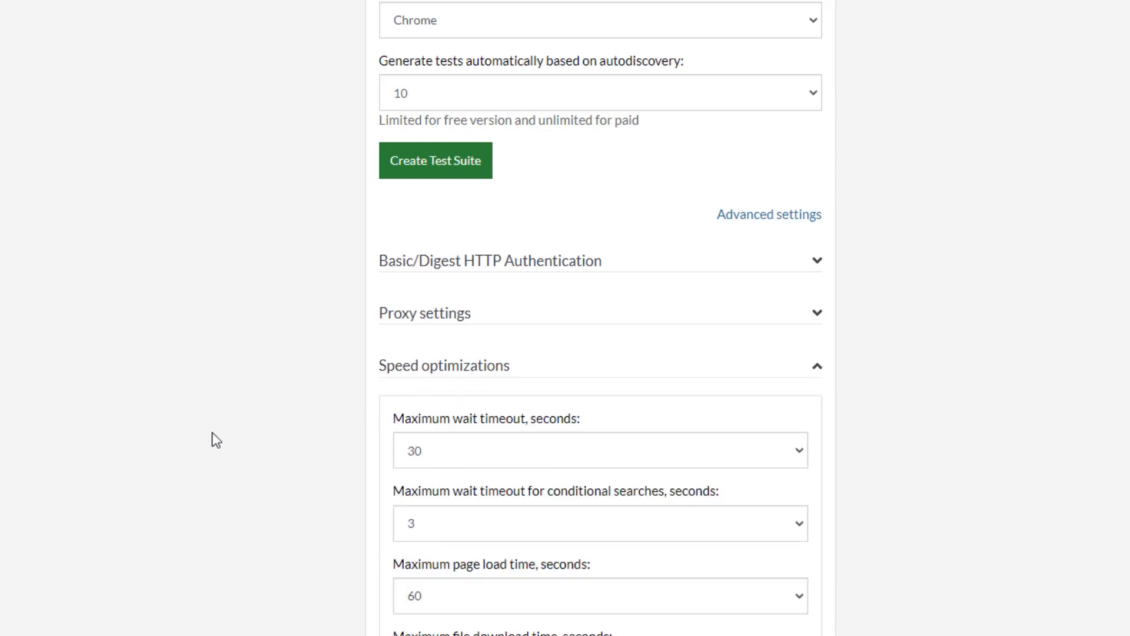
scroll(211, 432, "down", 2)
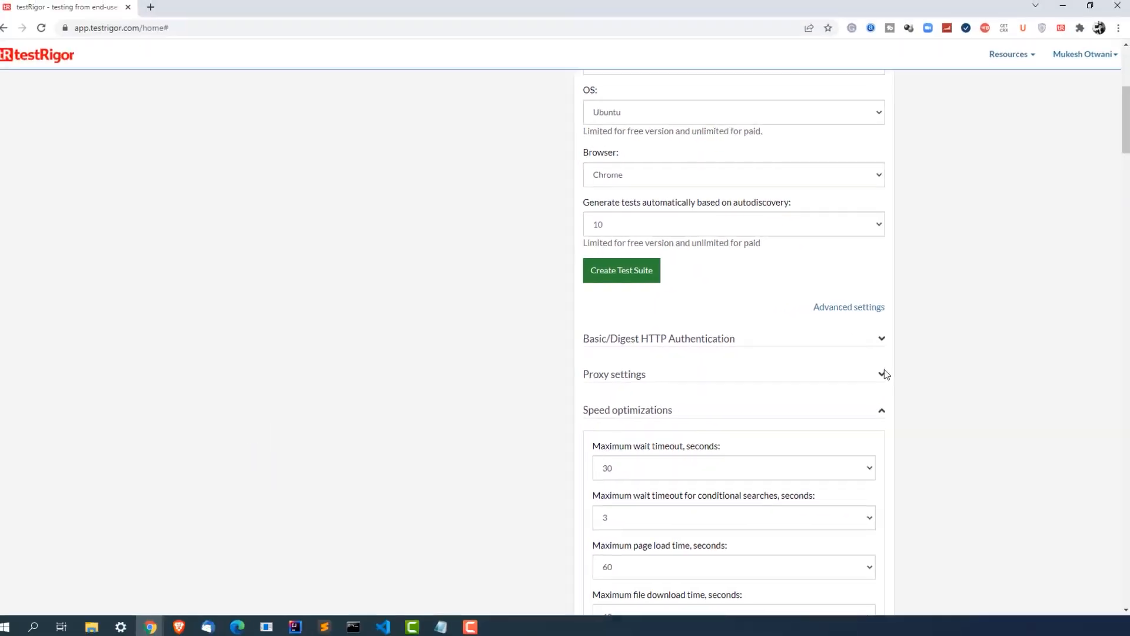
scroll(533, 412, "up", 6)
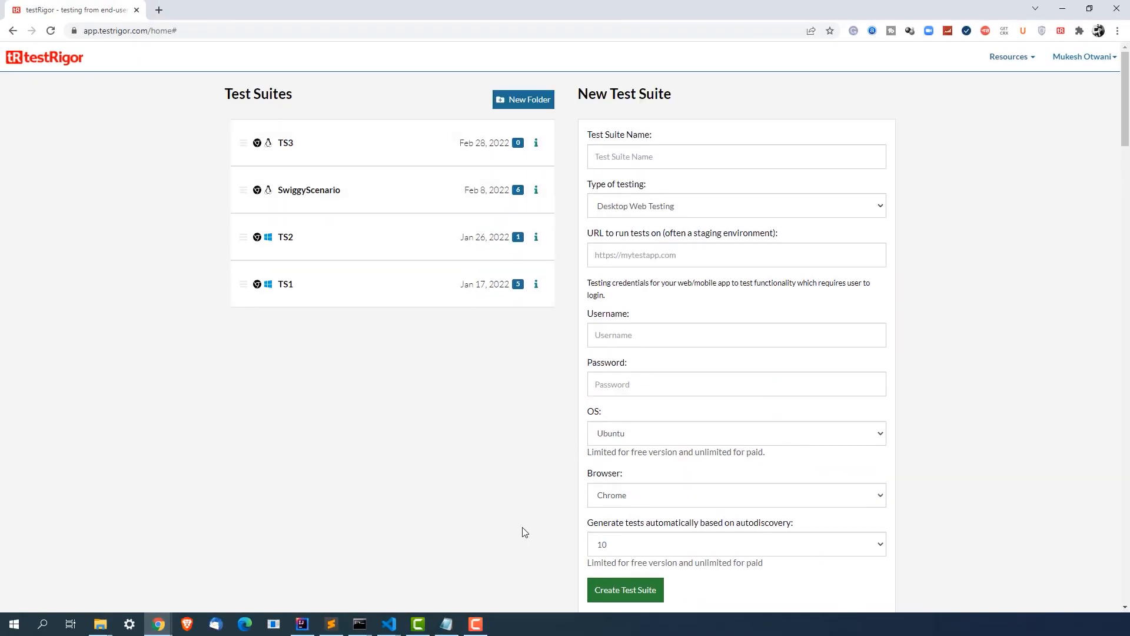
left_click(618, 158)
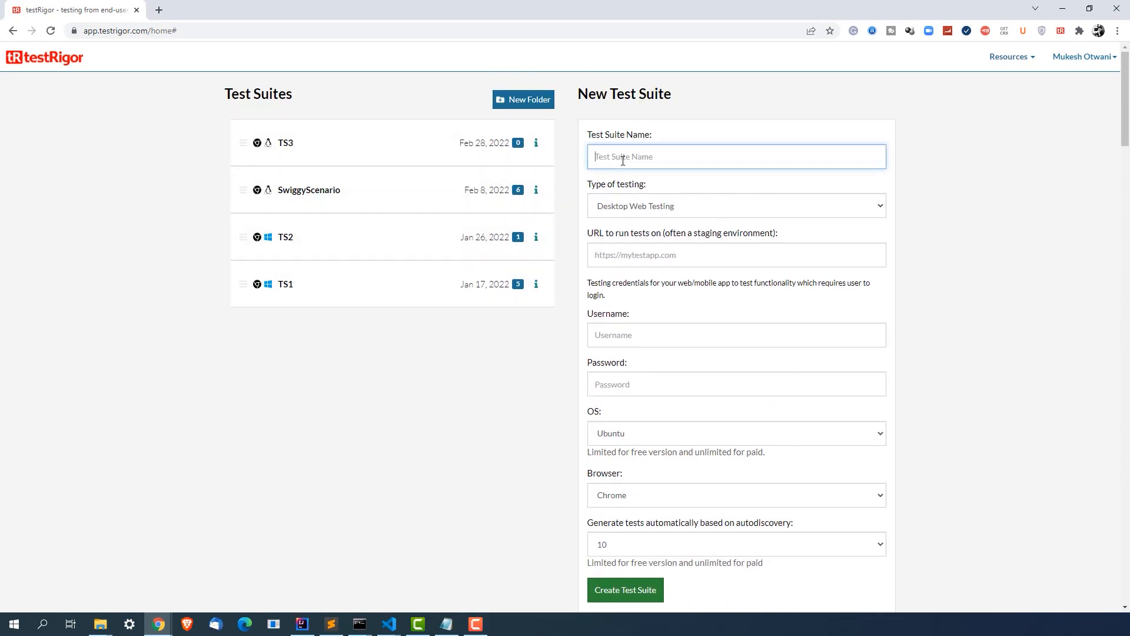
type("OrangeHRMTestSuite")
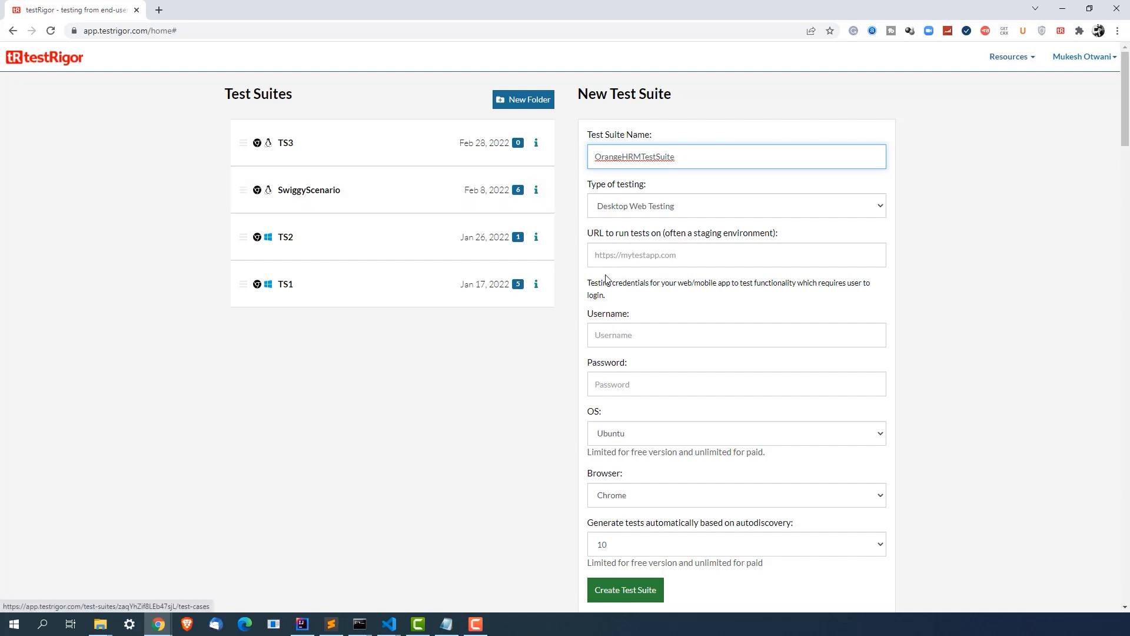
left_click(657, 254)
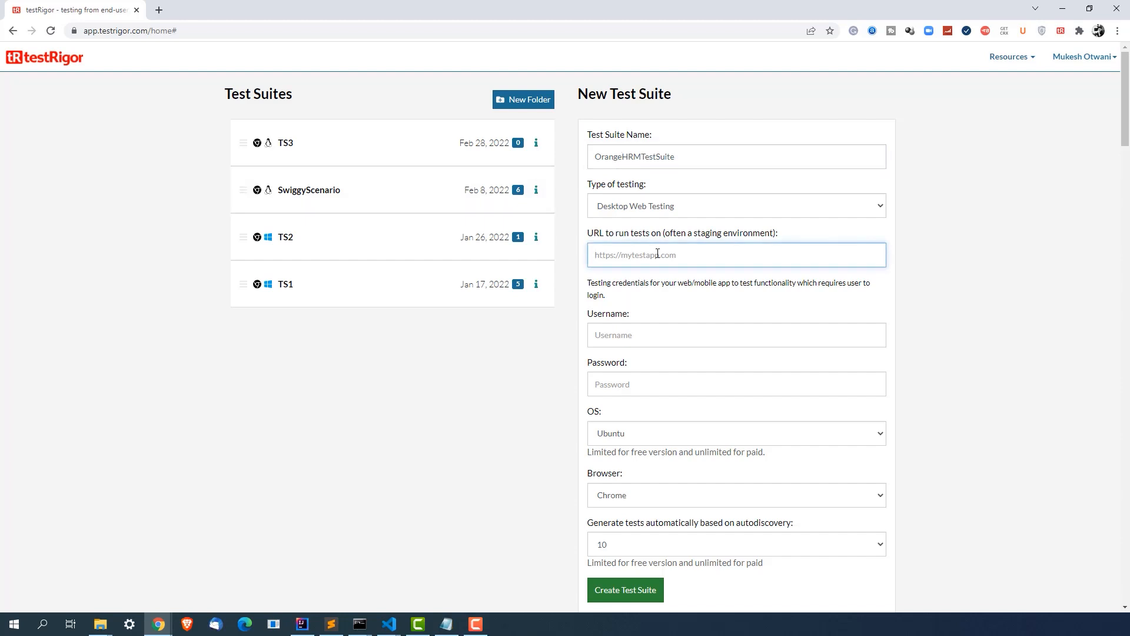
scroll(420, 554, "down", 1)
type("http://137.184.76.209/orangehrm-4.9")
left_click(495, 329)
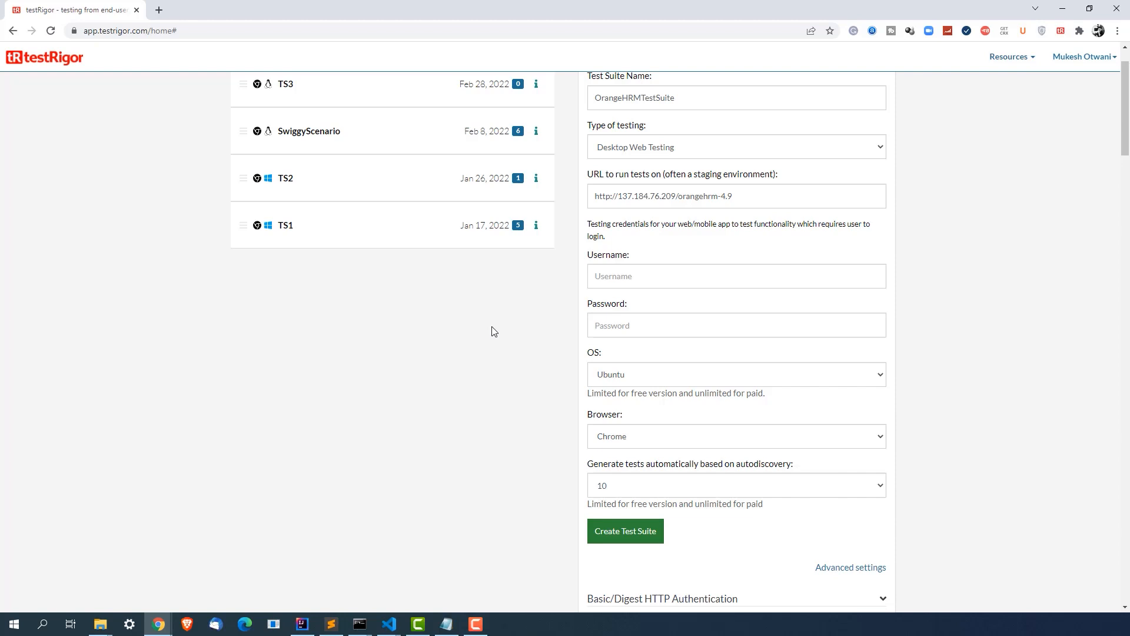
Keep Ubuntu and Chrome, set autodiscovery to 0 tests, and create the suite.
scroll(602, 386, "down", 1)
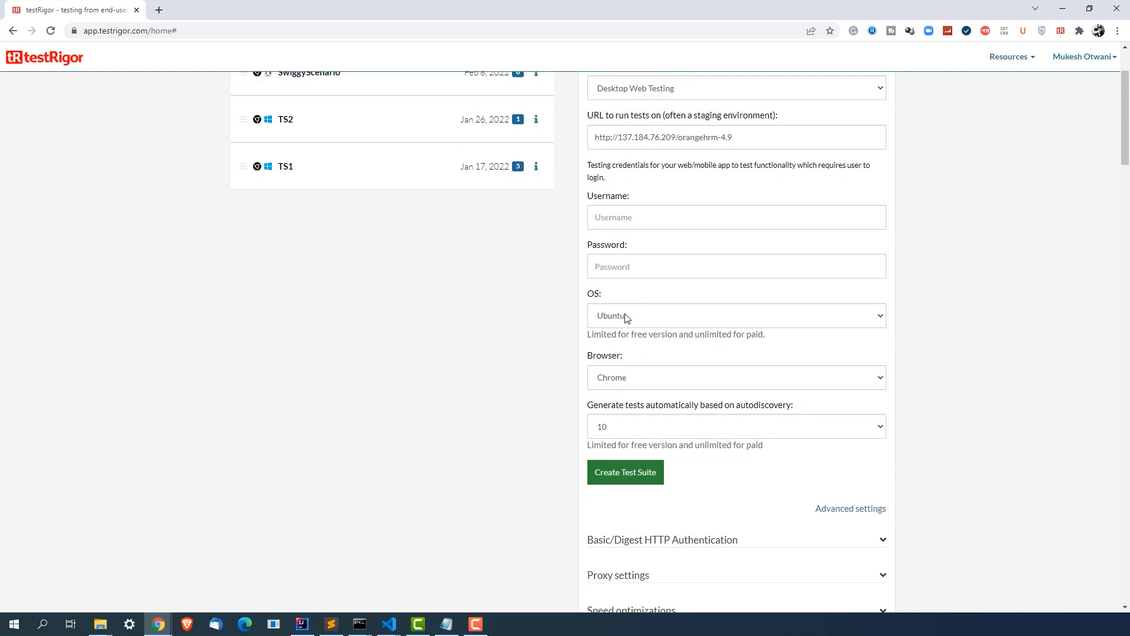
left_click(625, 318)
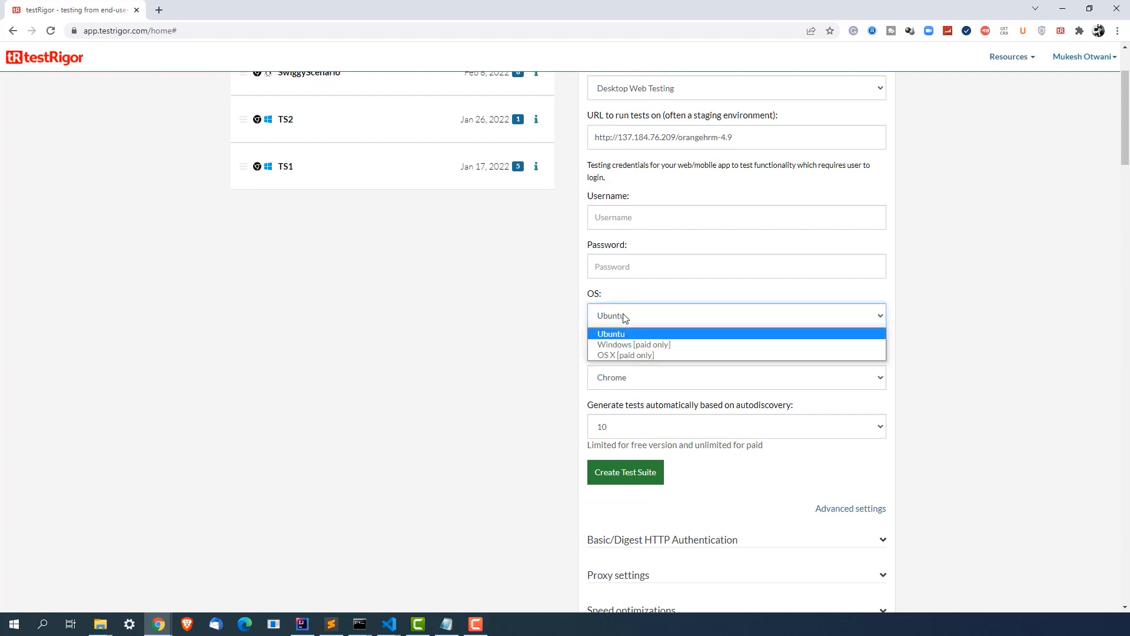
left_click(625, 318)
left_click(638, 319)
left_click(501, 318)
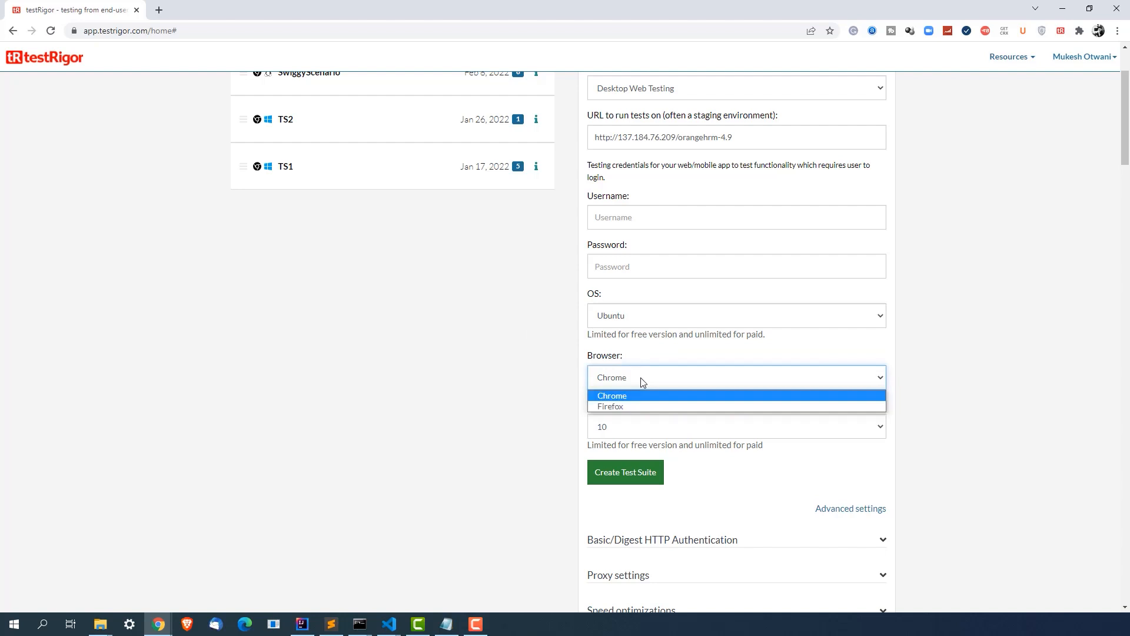
left_click(513, 383)
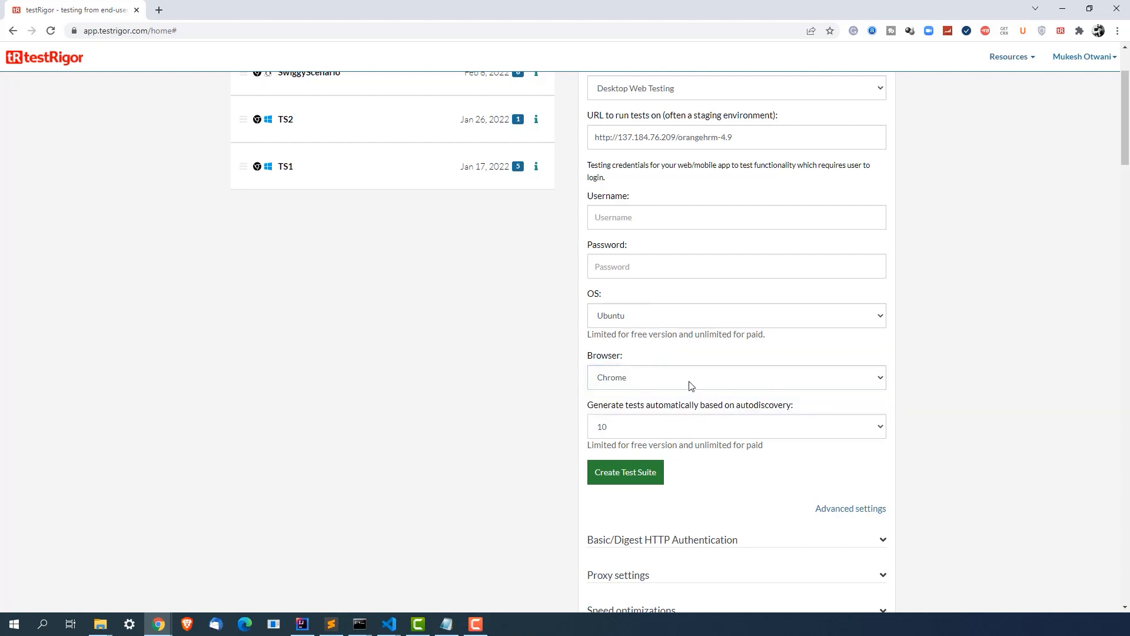
left_click(465, 404)
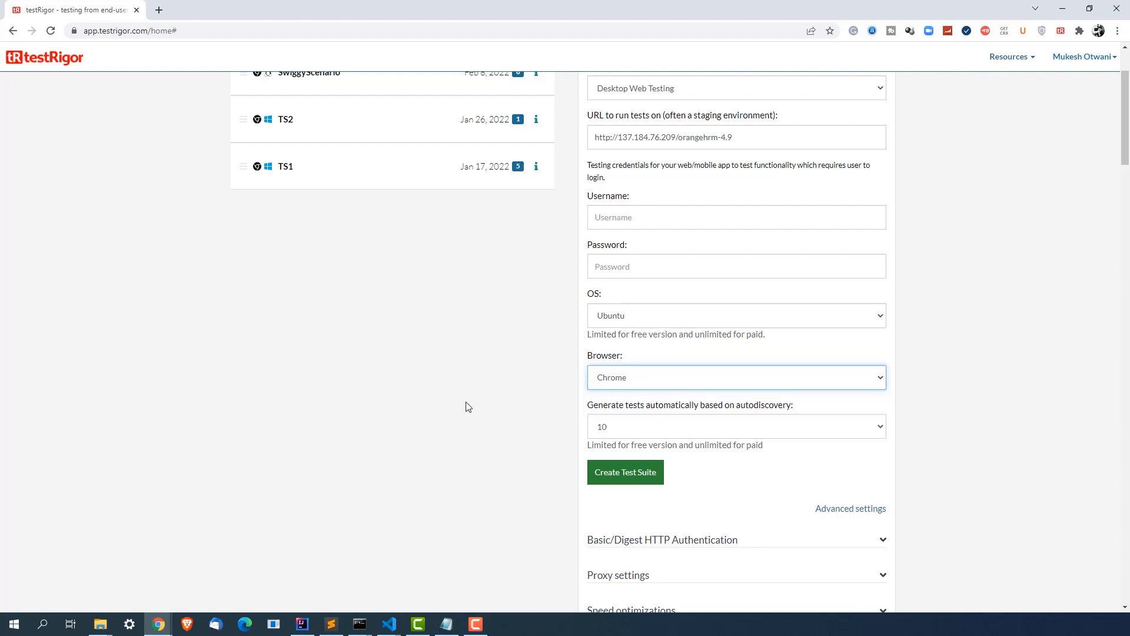
left_click(609, 427)
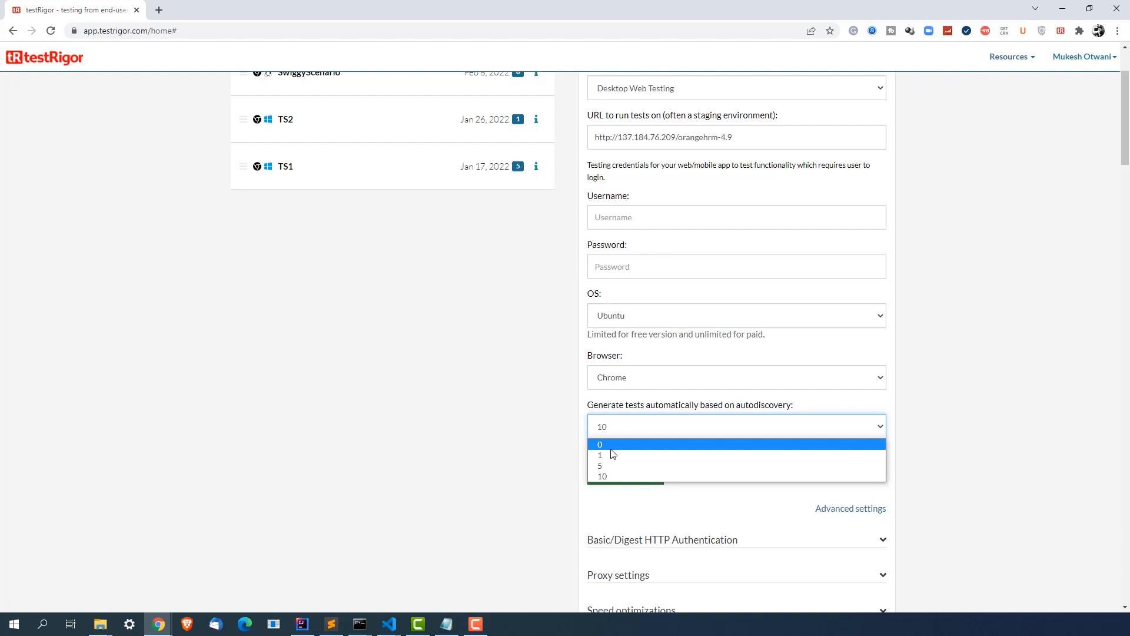
left_click(610, 449)
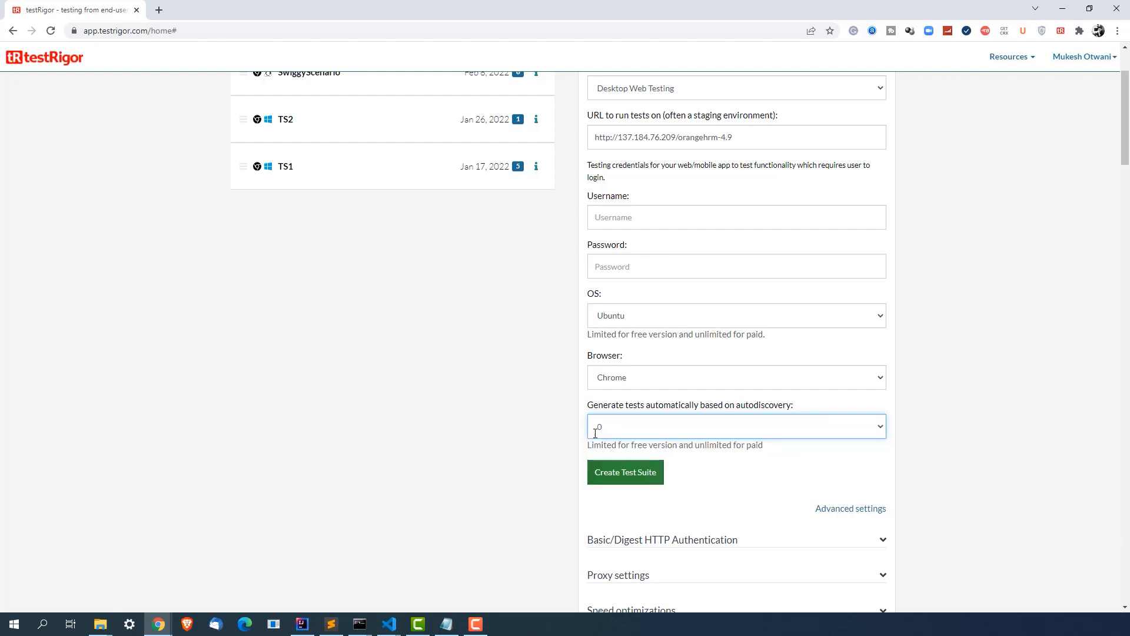
left_click(619, 478)
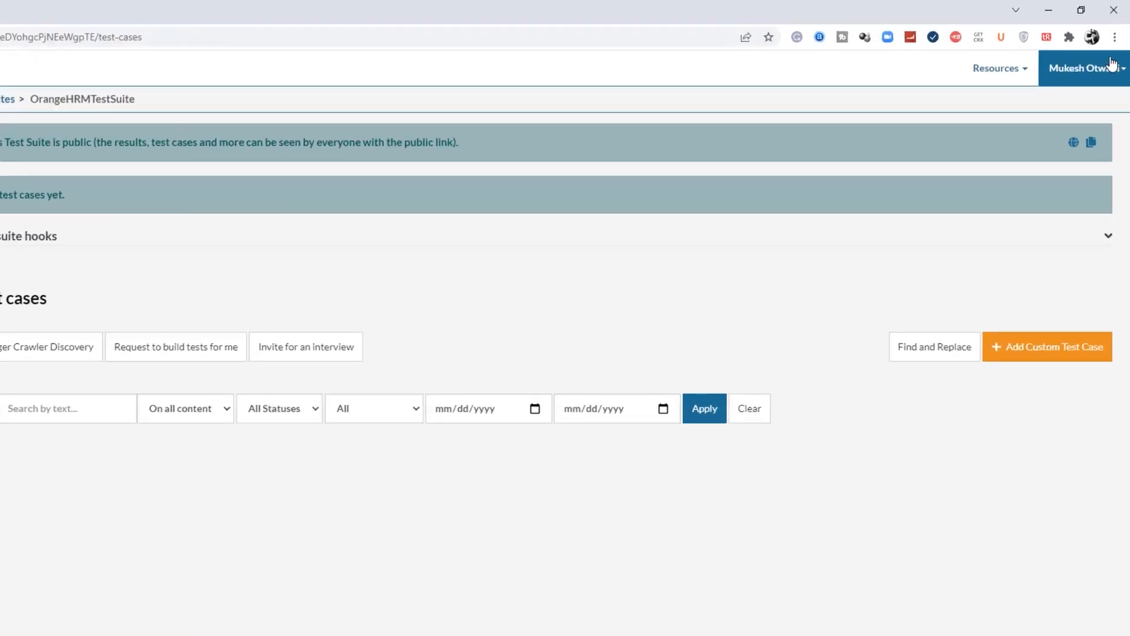
Open the testRigor documentation in a new tab from the help resources list.
left_click(1114, 57)
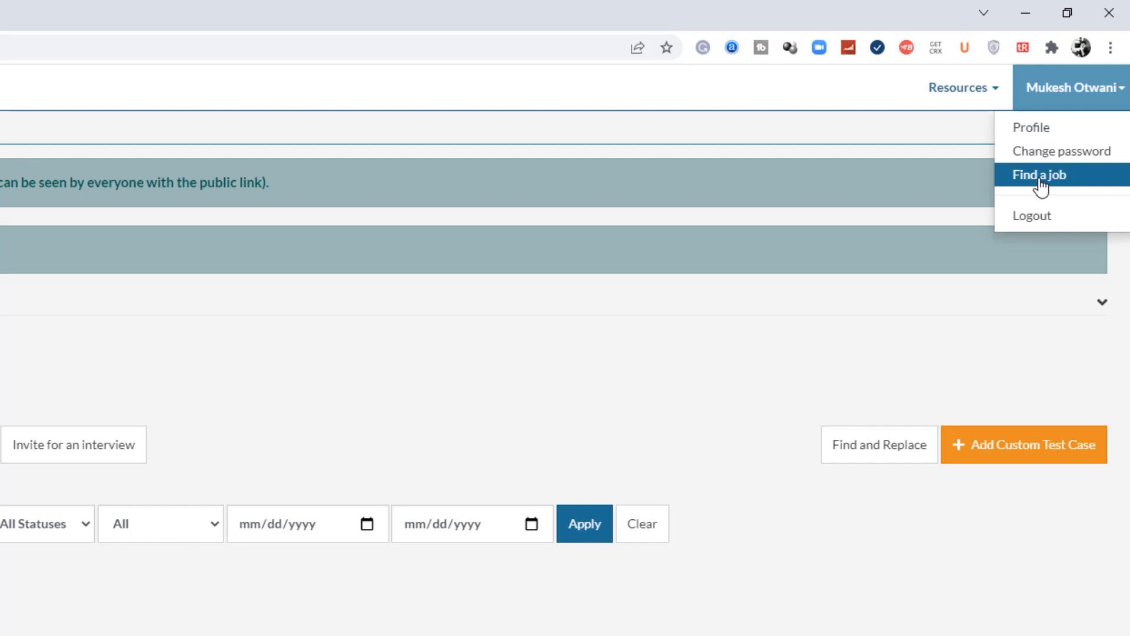
left_click(944, 92)
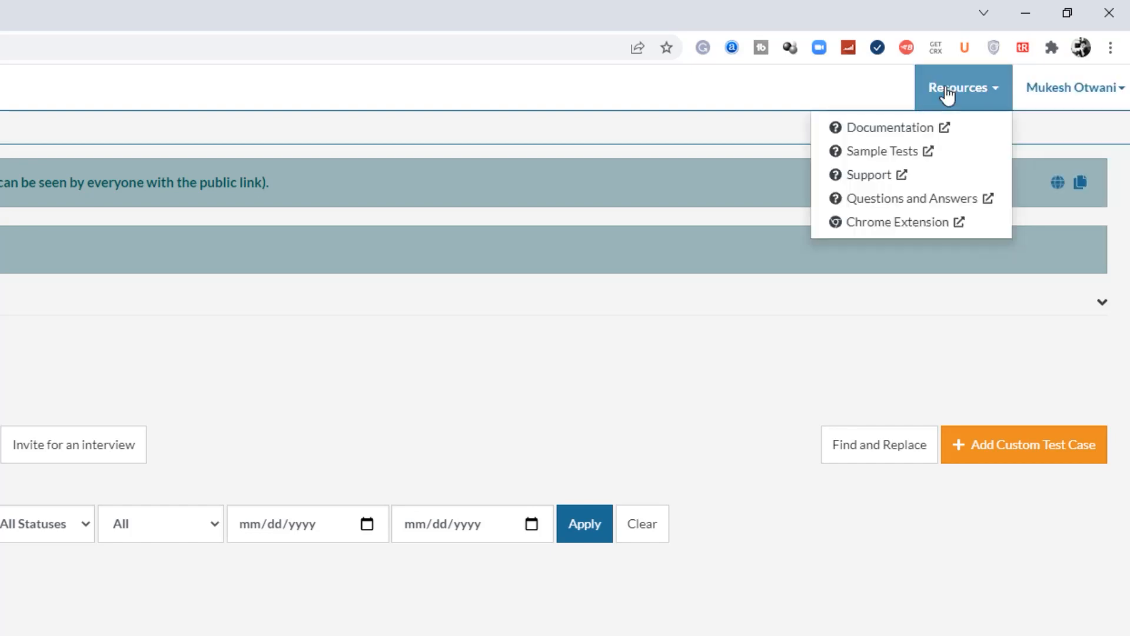
left_click(877, 129)
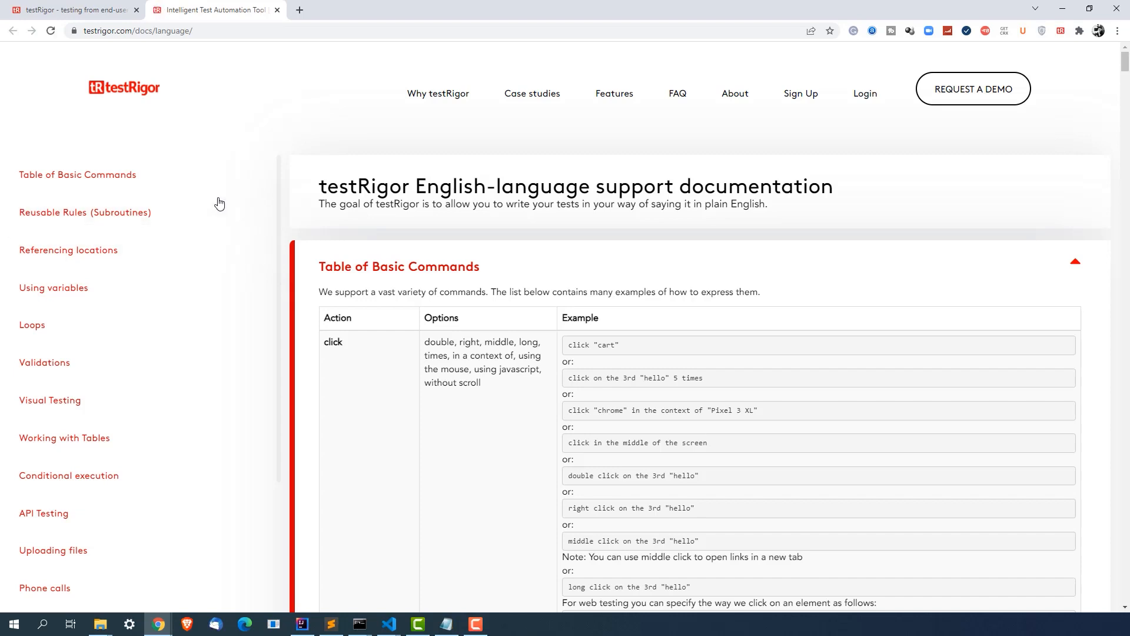
scroll(482, 309, "down", 2)
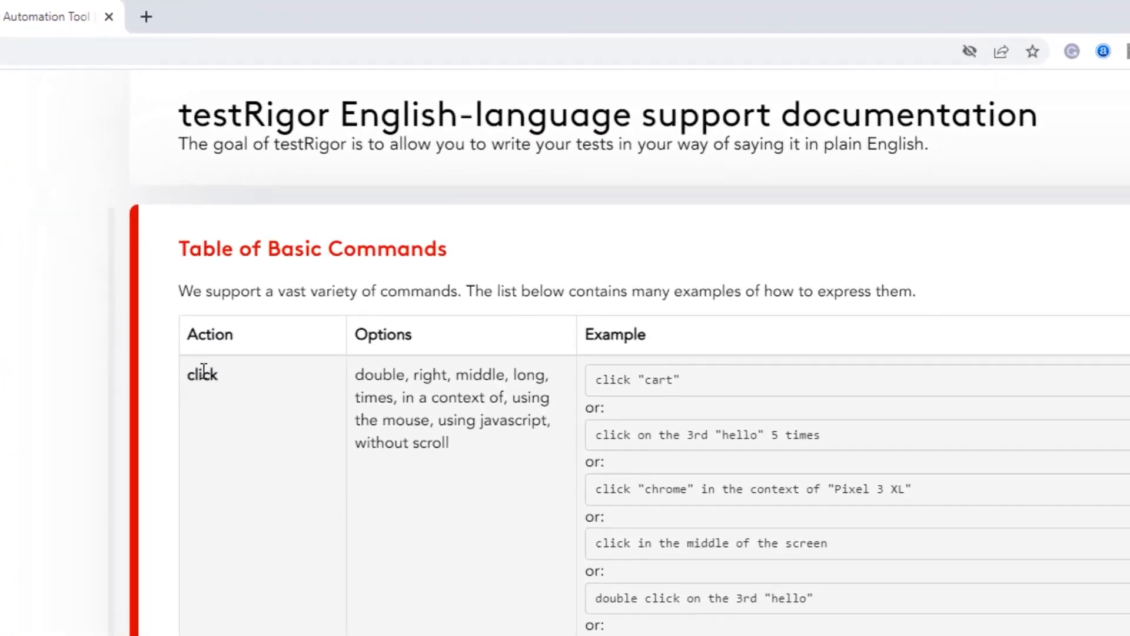
double_click(203, 369)
left_click_drag(645, 379, 731, 386)
left_click_drag(835, 492, 904, 491)
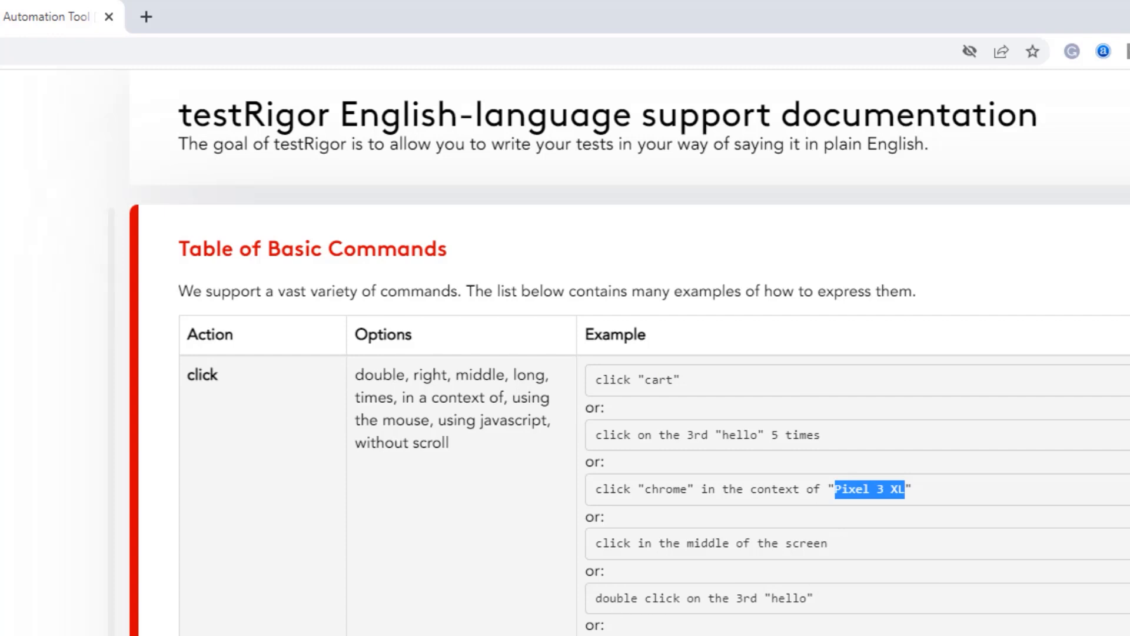
scroll(590, 467, "down", 2)
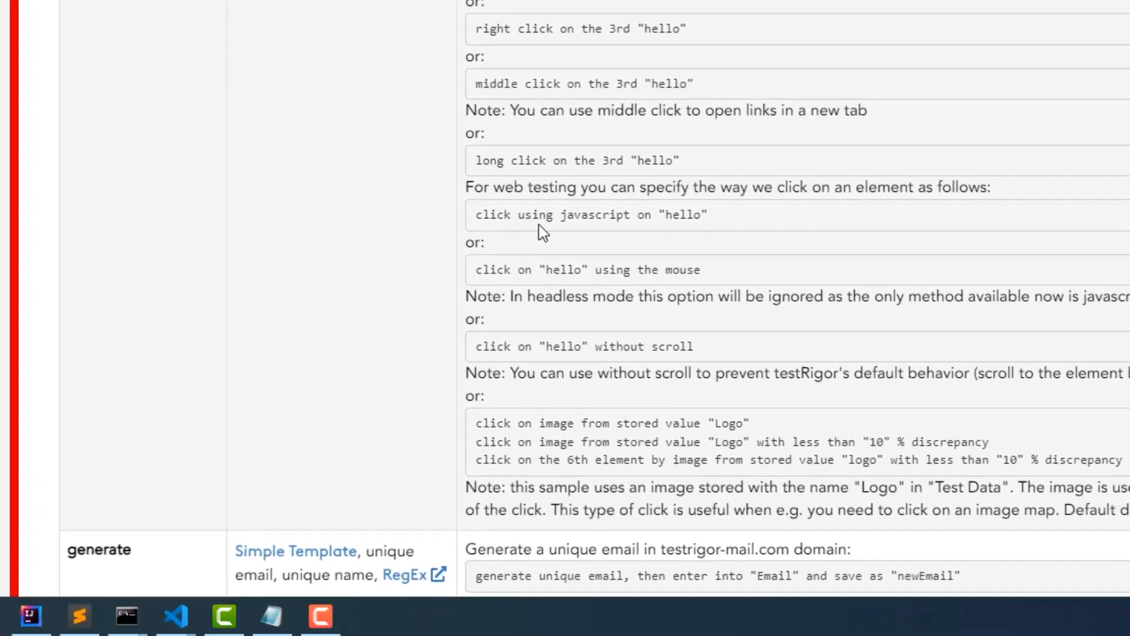
scroll(542, 182, "down", 3)
scroll(500, 95, "up", 2)
scroll(494, 144, "down", 1)
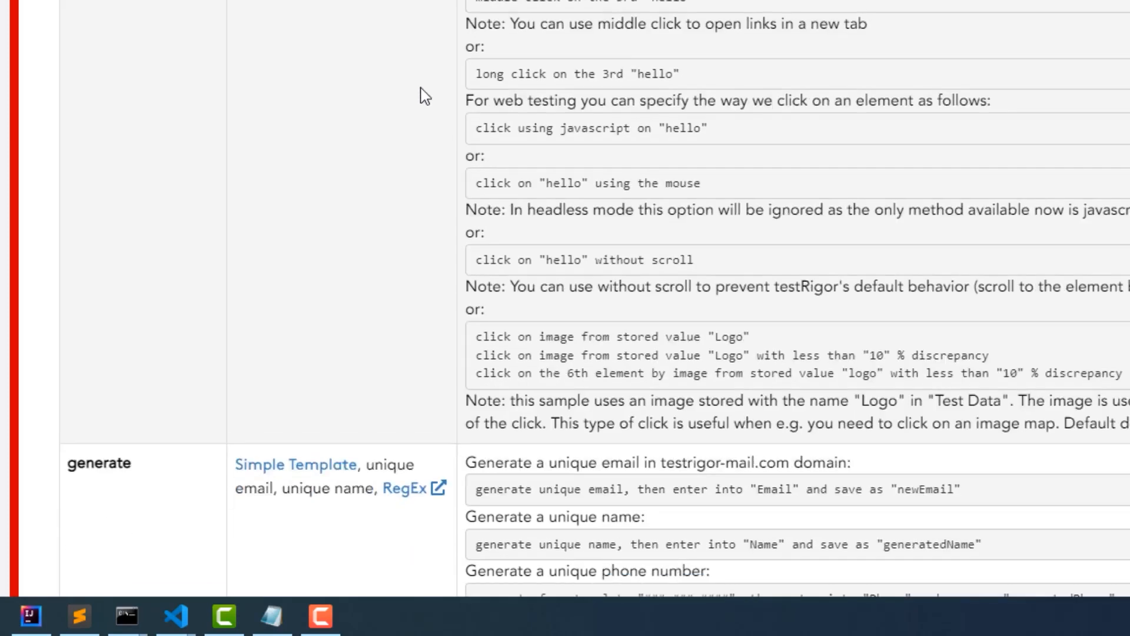
scroll(316, 11, "up", 2)
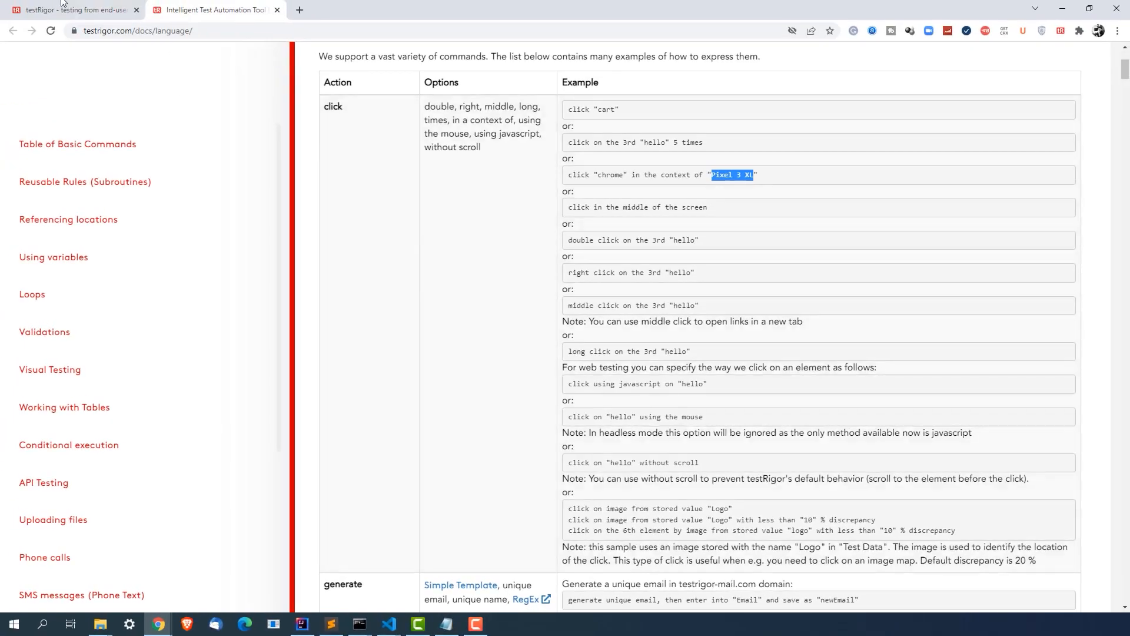
left_click(42, 6)
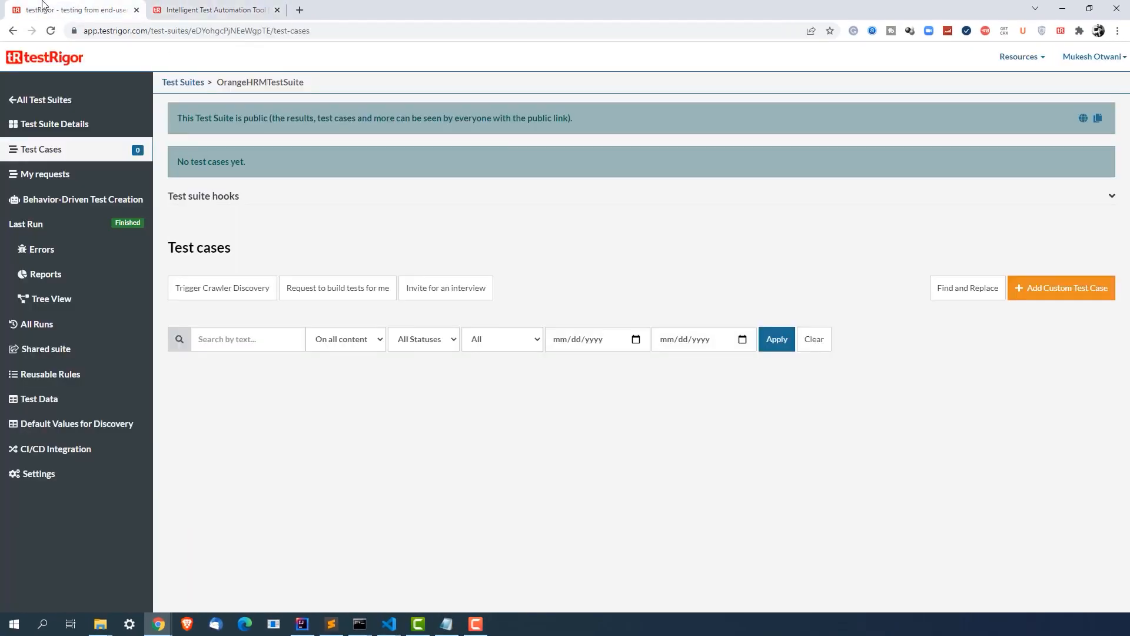
left_click(1020, 56)
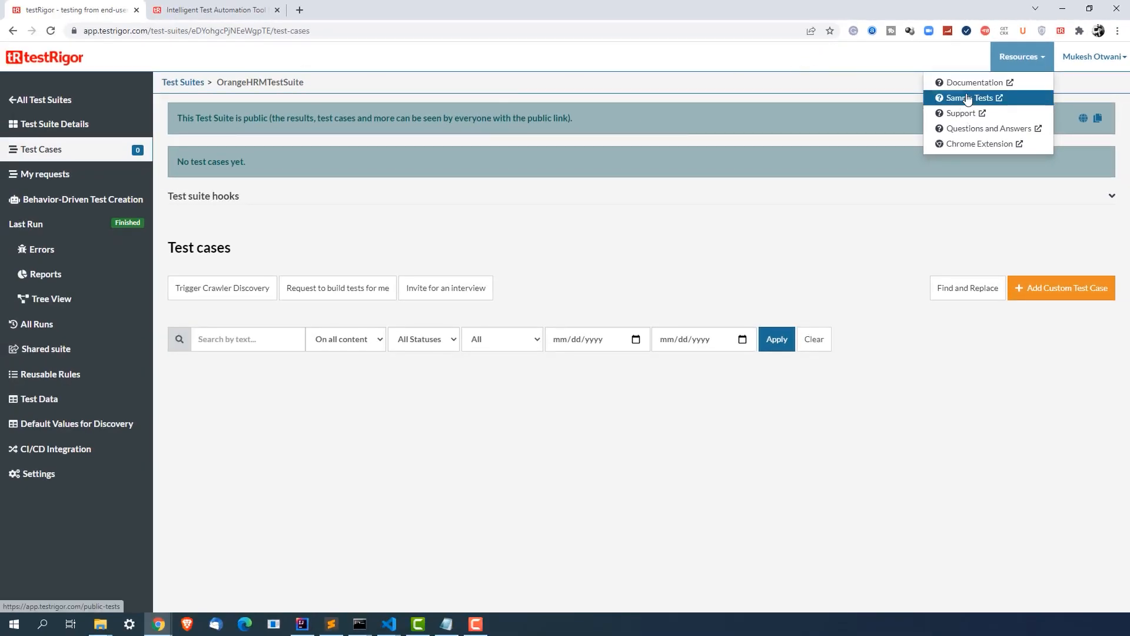
left_click(341, 60)
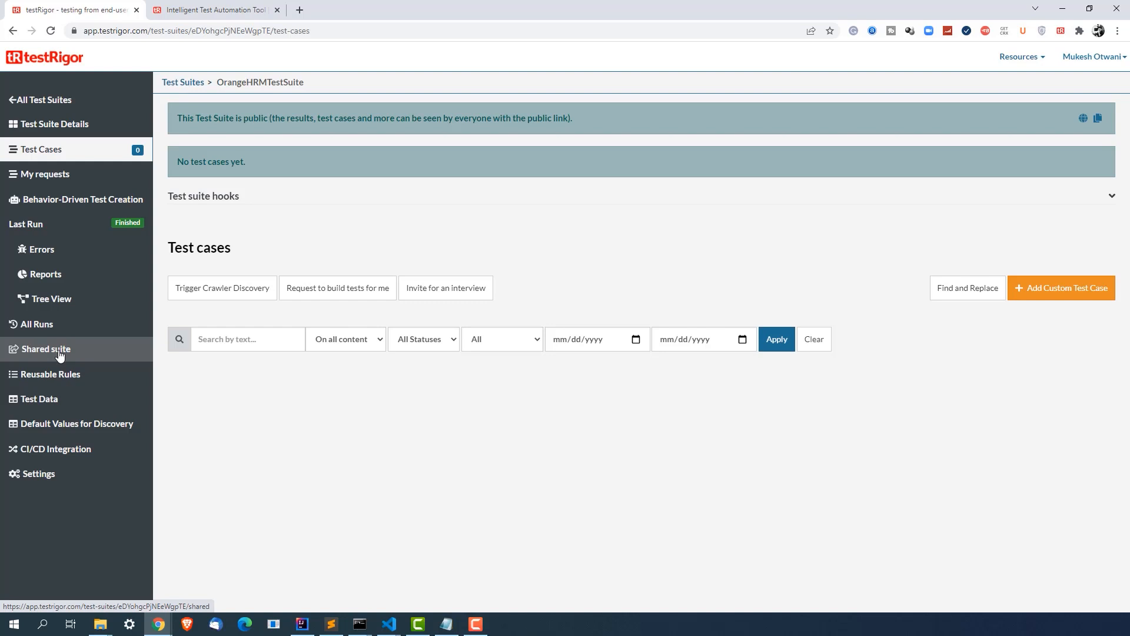
Under Shared suite, keep the parent suite as None, then go to Reusable Rules.
left_click(59, 354)
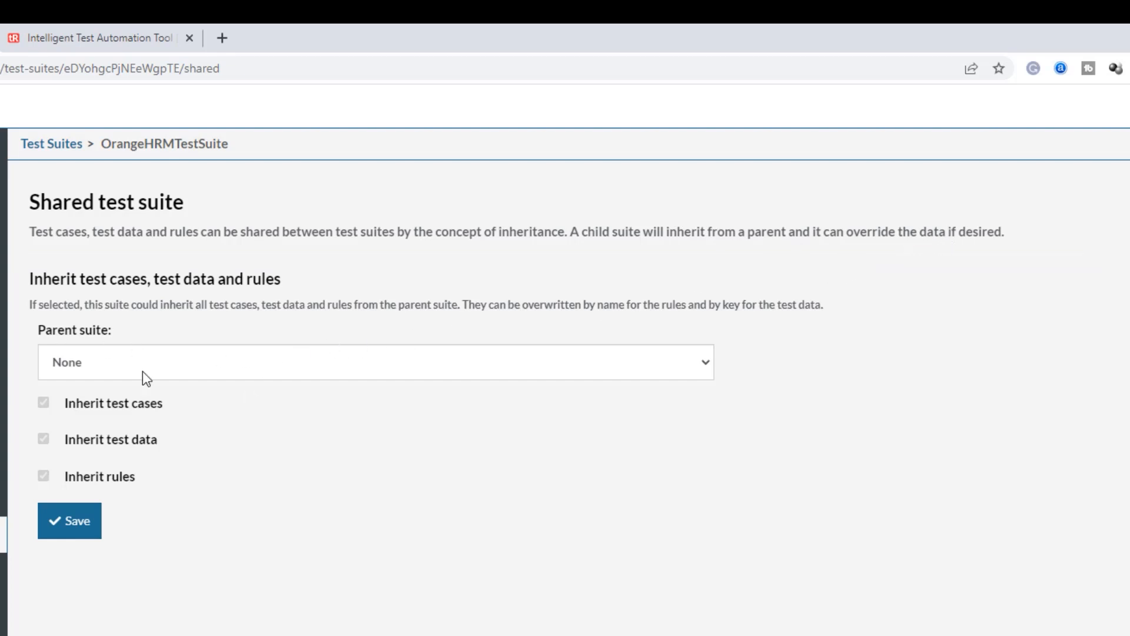
left_click(122, 356)
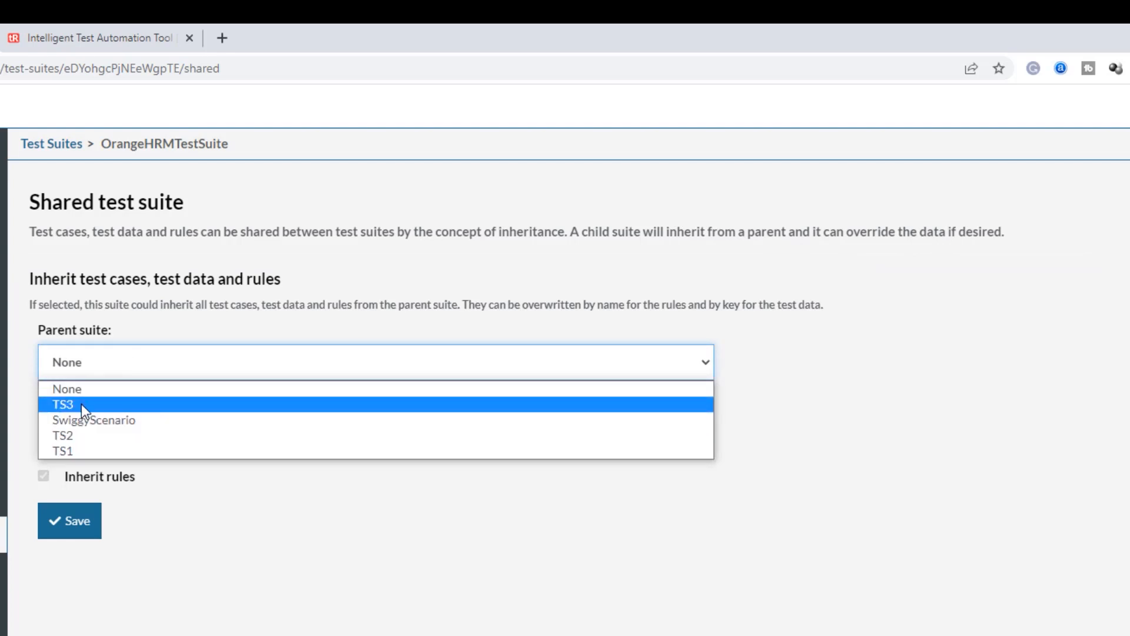
left_click(206, 595)
left_click(206, 595)
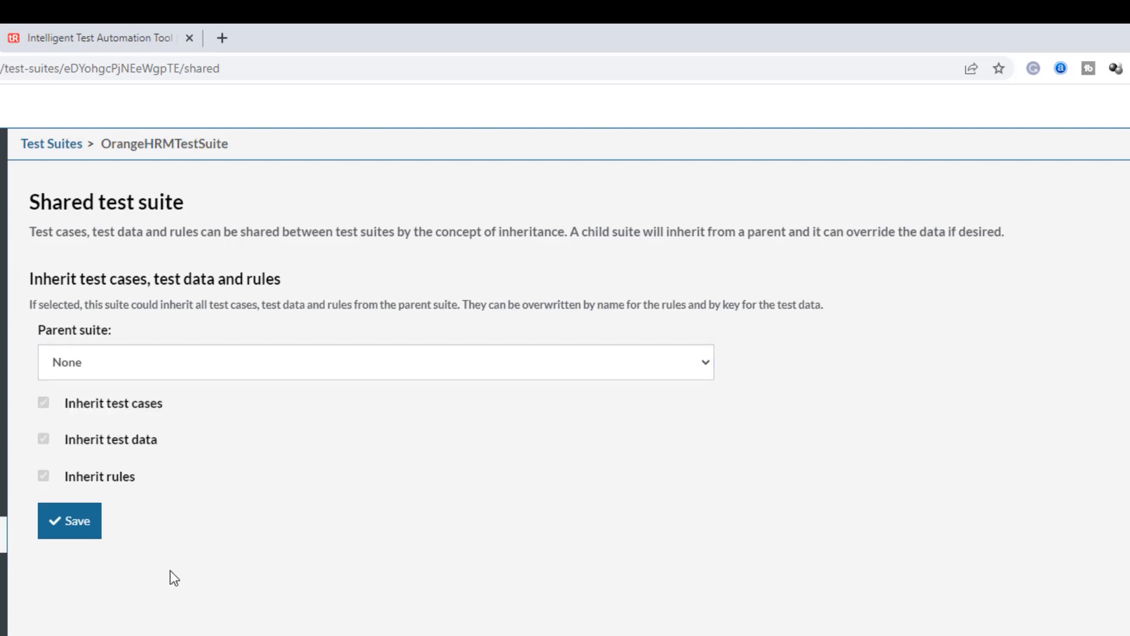
left_click(20, 374)
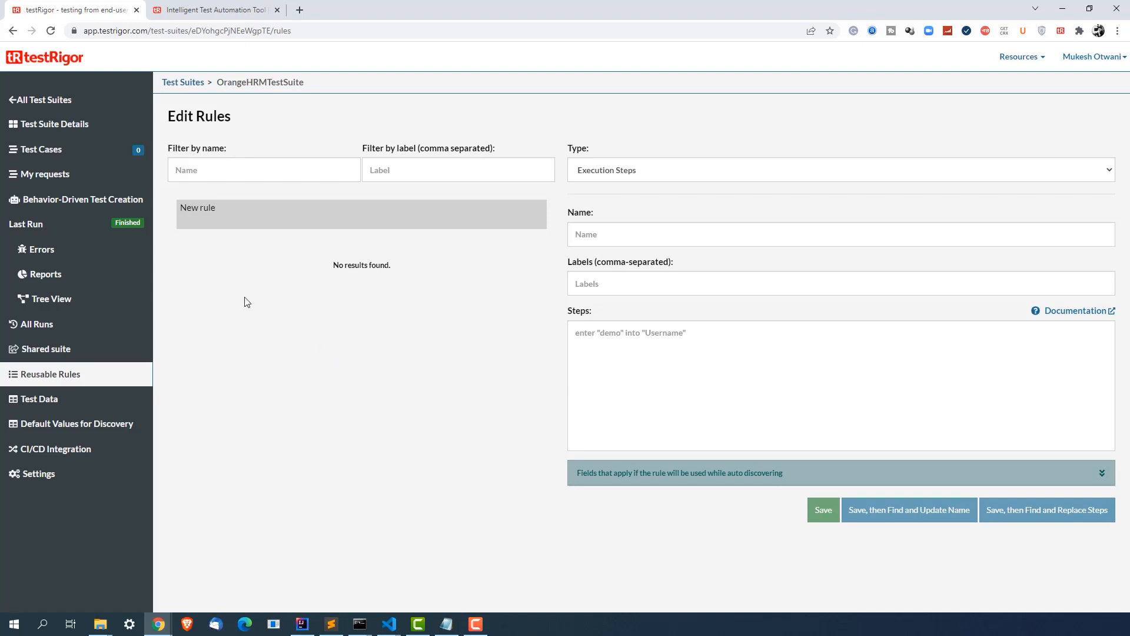
Visit Test Data, Default Values for Discovery and the PowerShell CI/CD script, then Settings.
left_click(64, 408)
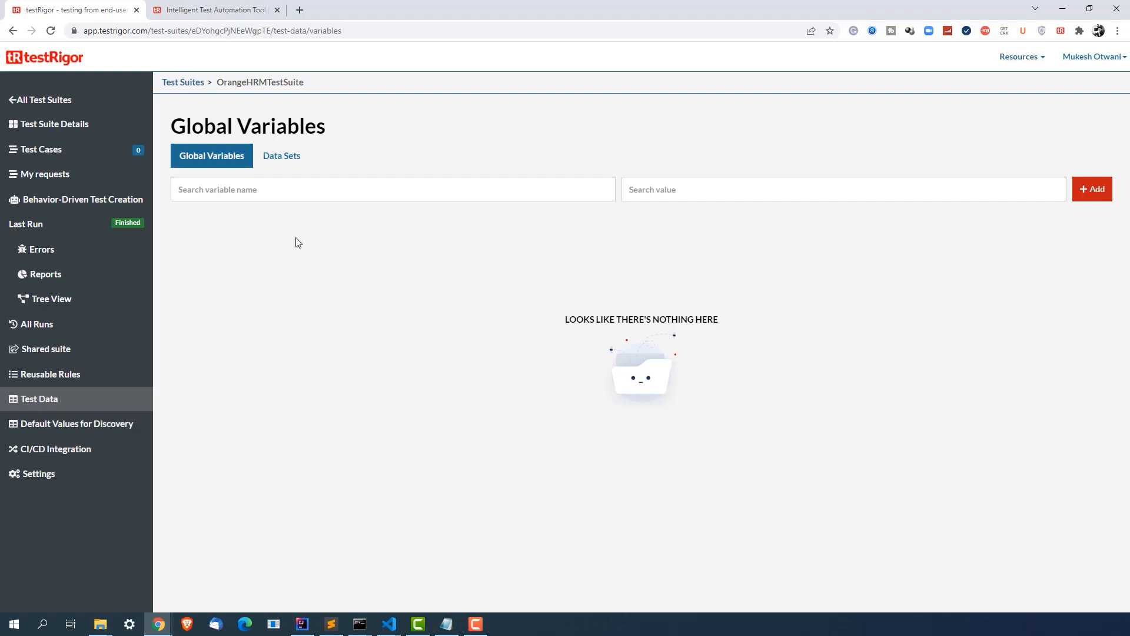
left_click(64, 427)
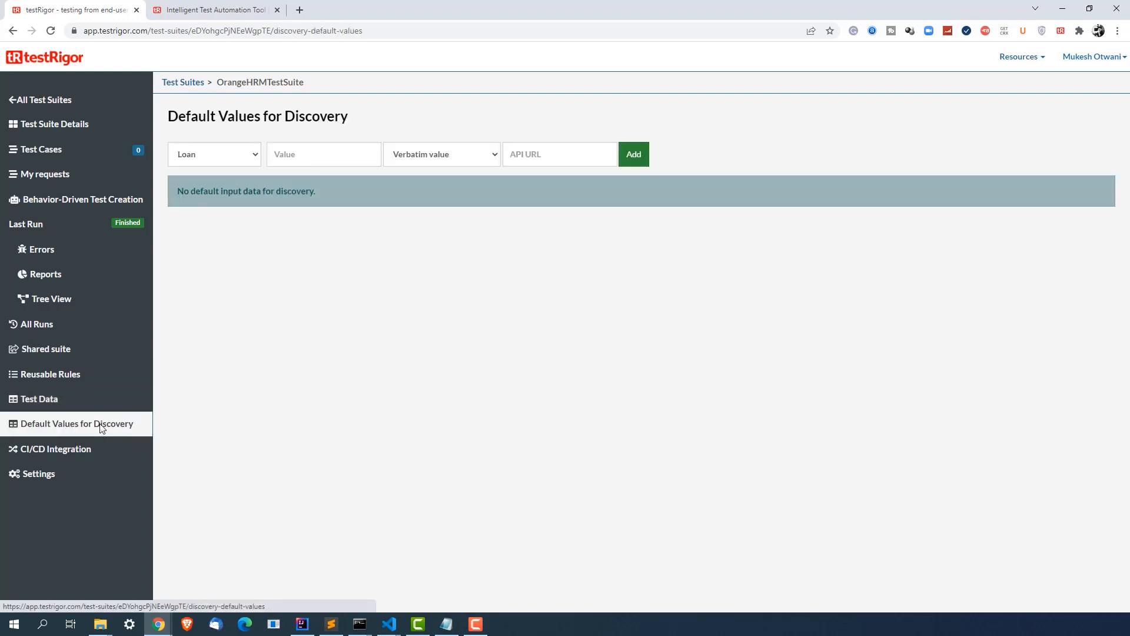
left_click(47, 451)
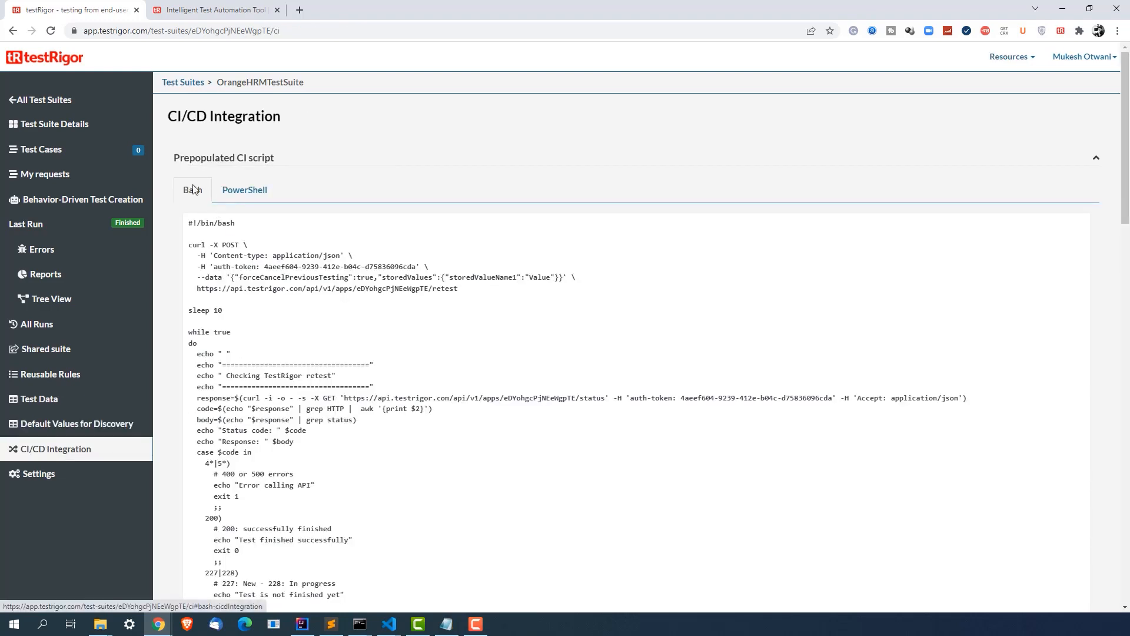
left_click(246, 192)
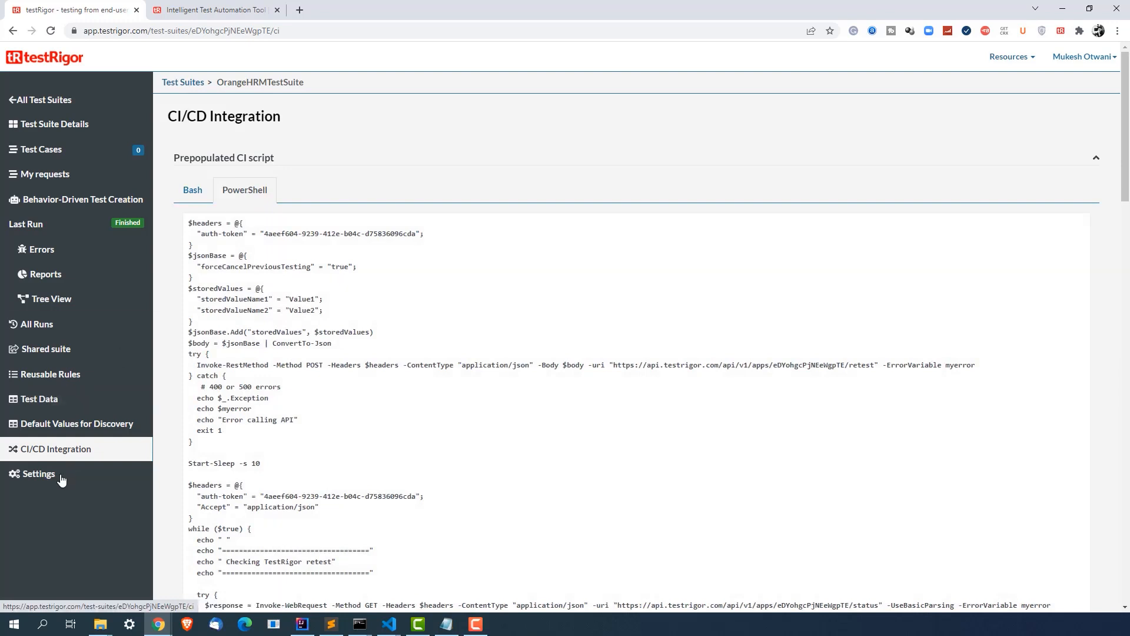
left_click(51, 476)
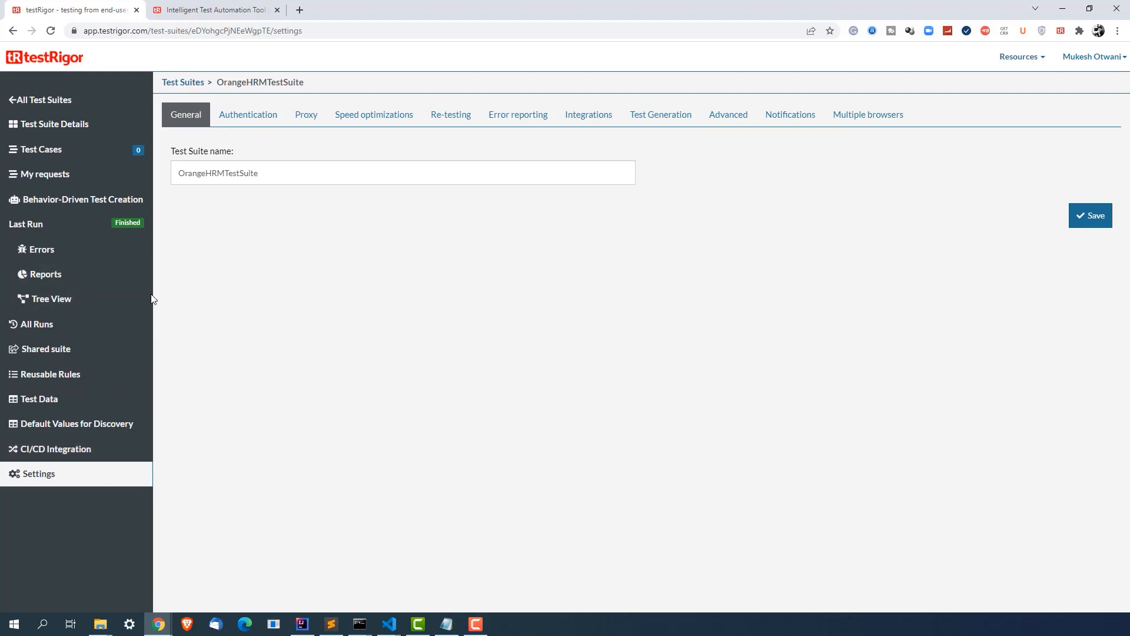
Review the Authentication, Proxy, Speed optimizations and Integrations settings tabs.
left_click(248, 113)
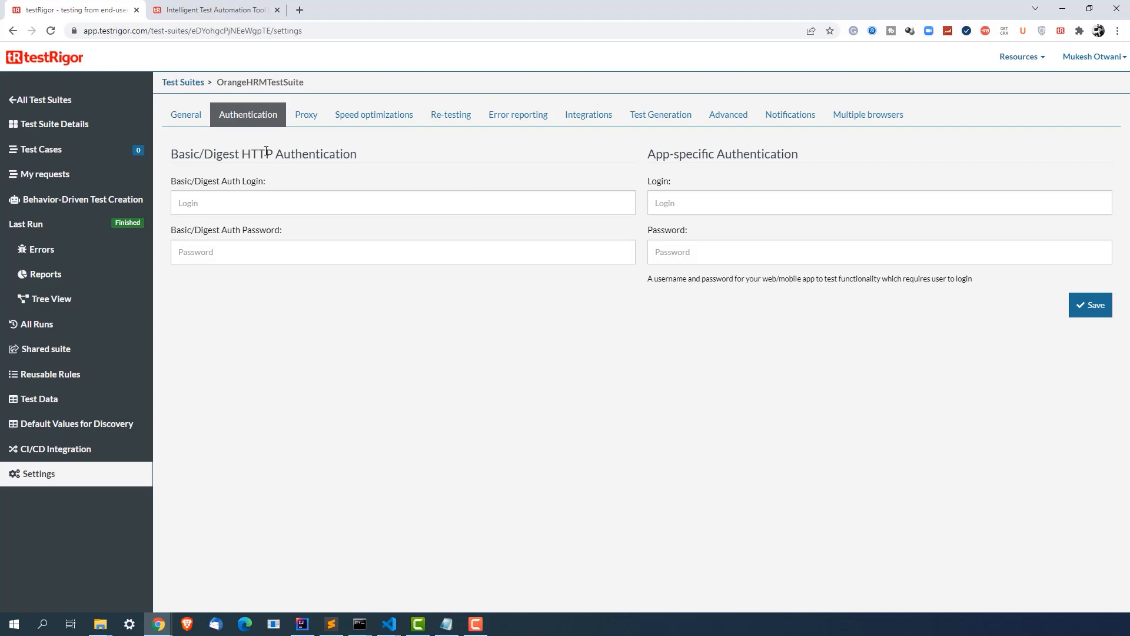
left_click(305, 115)
left_click(357, 118)
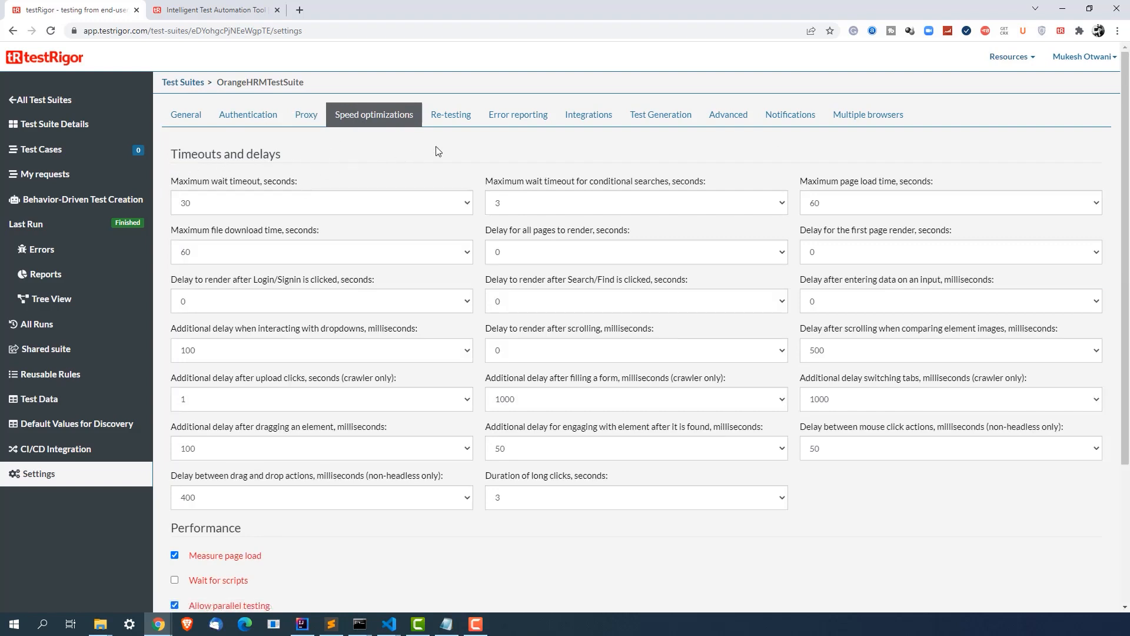
left_click(583, 123)
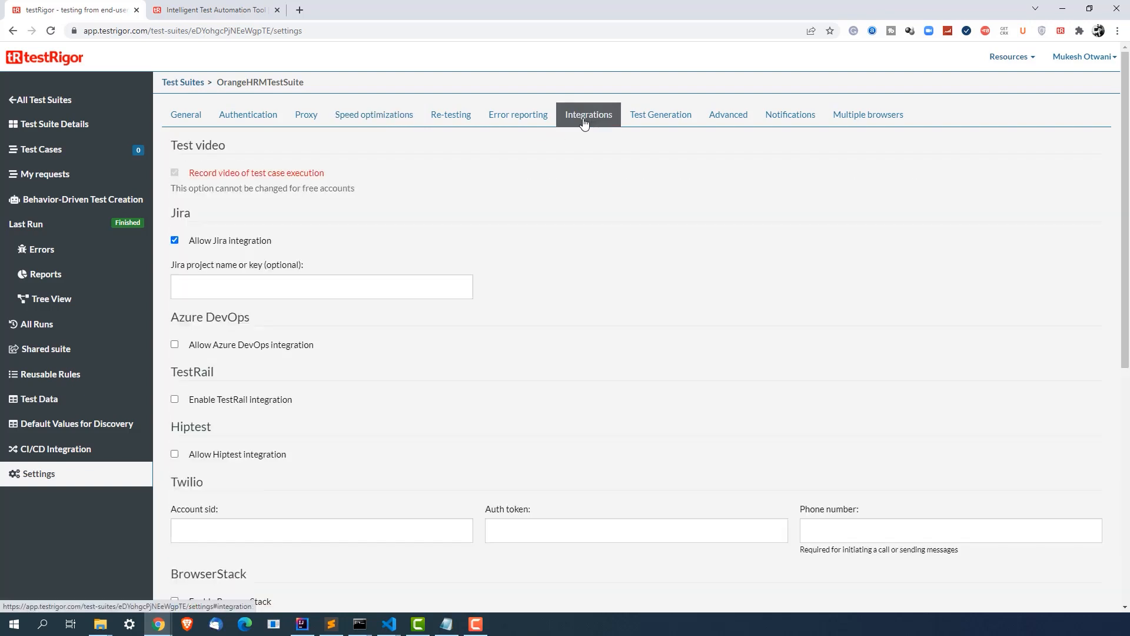
Check the Multiple browsers tab's OS and browser choices, keeping Ubuntu with Chrome.
left_click(837, 112)
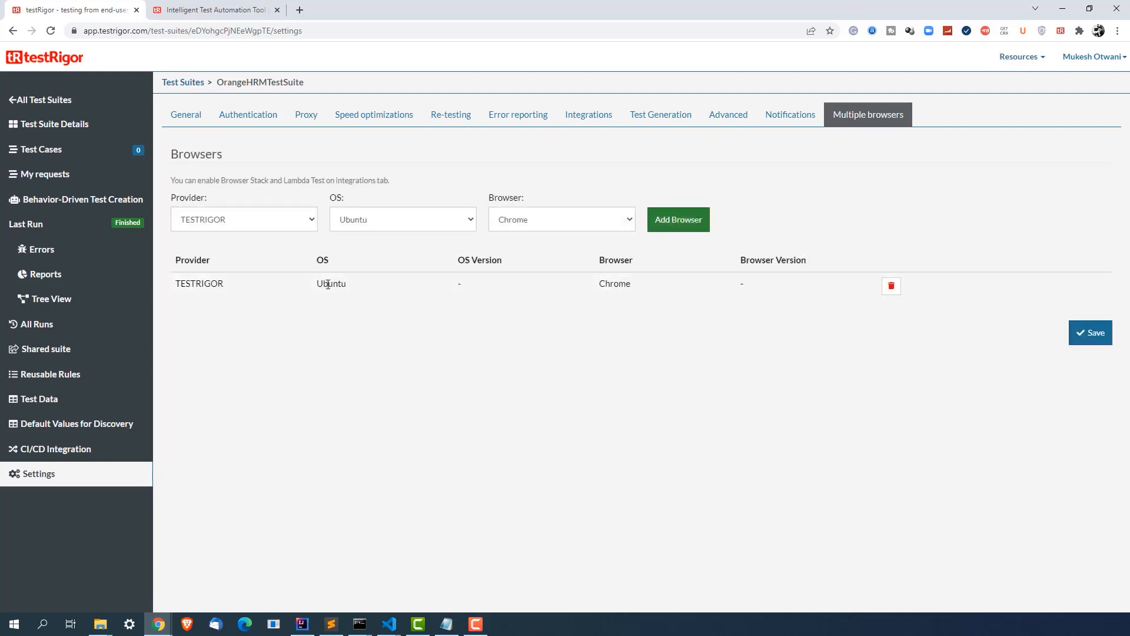
left_click(381, 222)
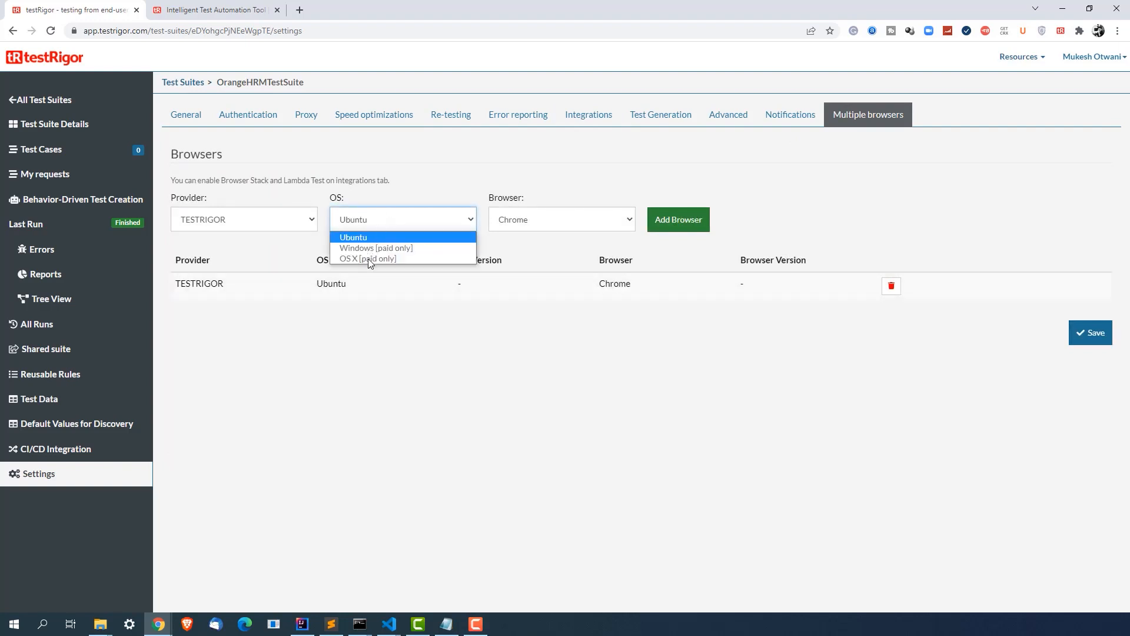
left_click(522, 220)
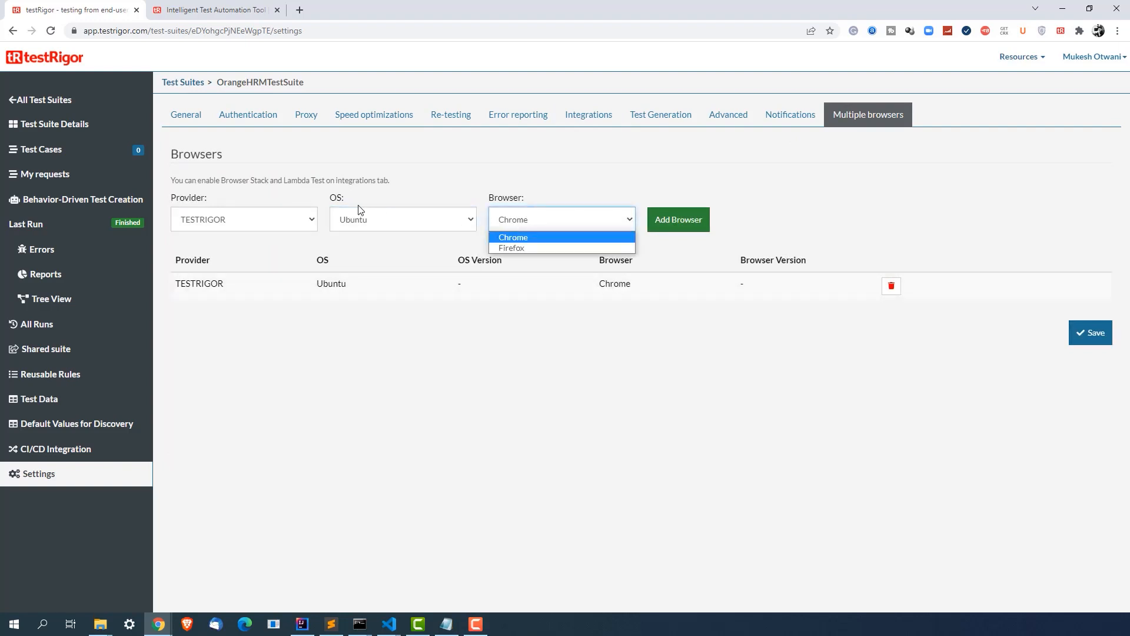
left_click(377, 177)
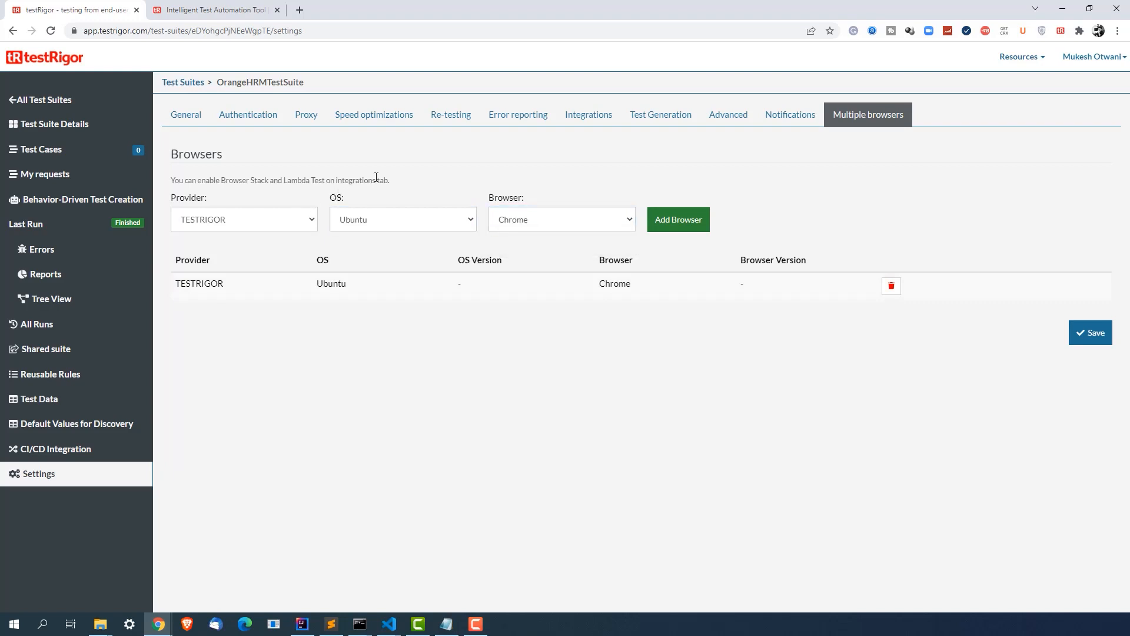
Start a custom steps test case from Test Cases, then close it without saving.
left_click(36, 154)
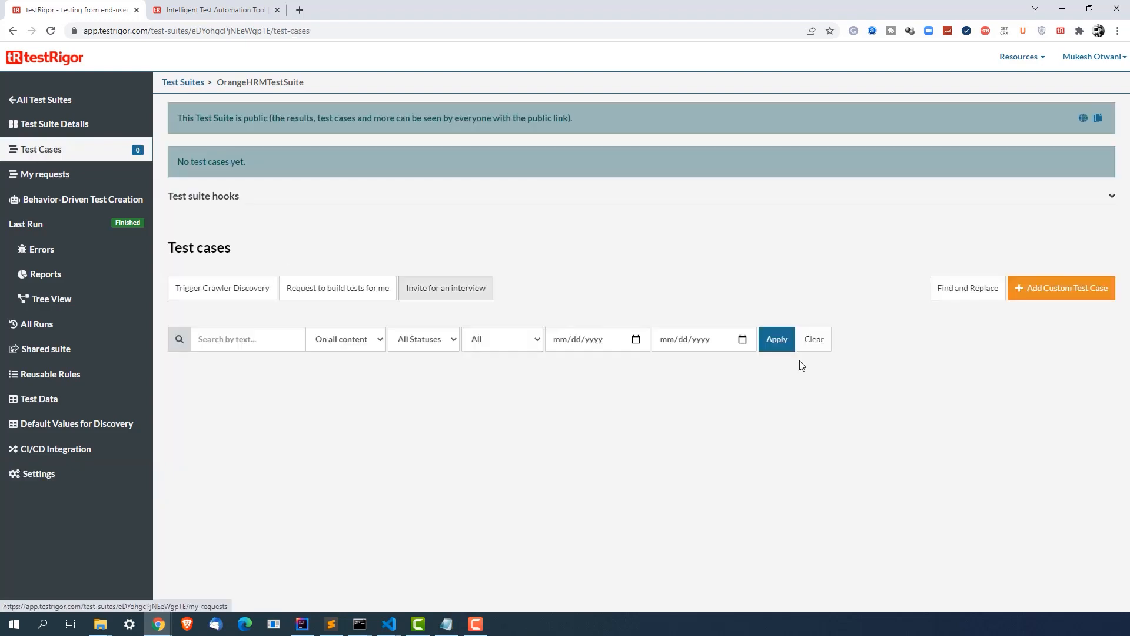
left_click(1049, 296)
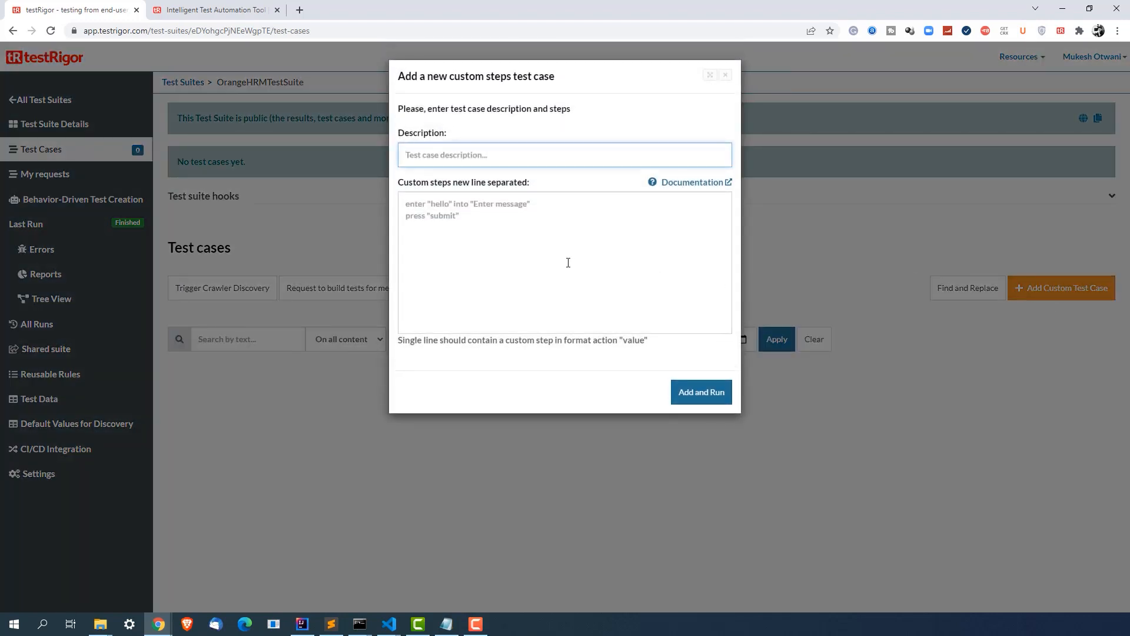
left_click(568, 262)
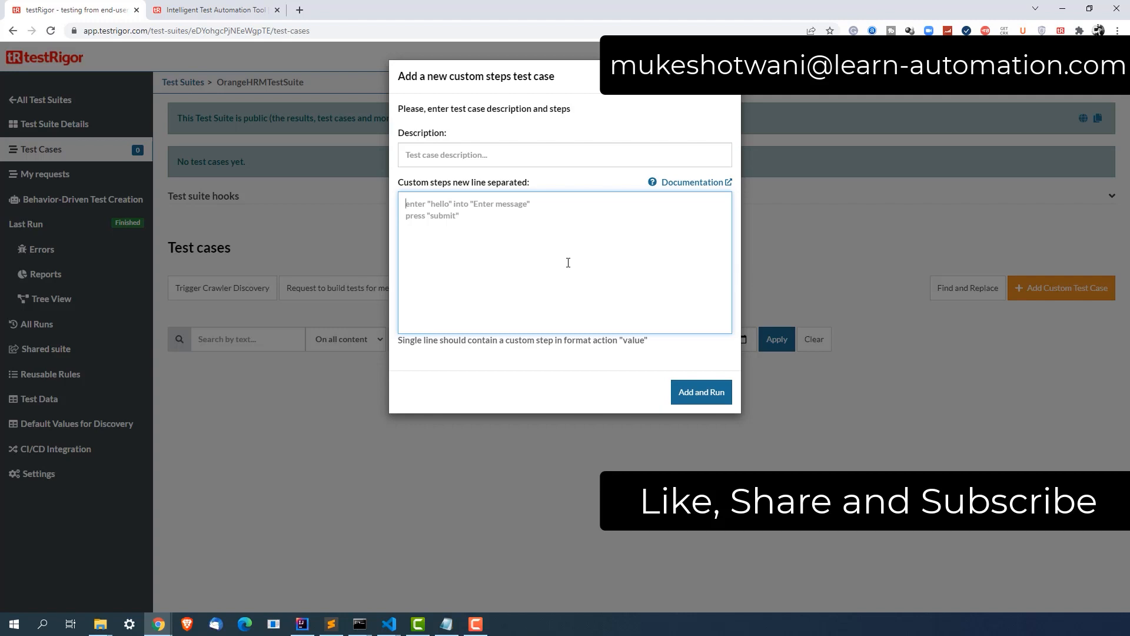
left_click(745, 114)
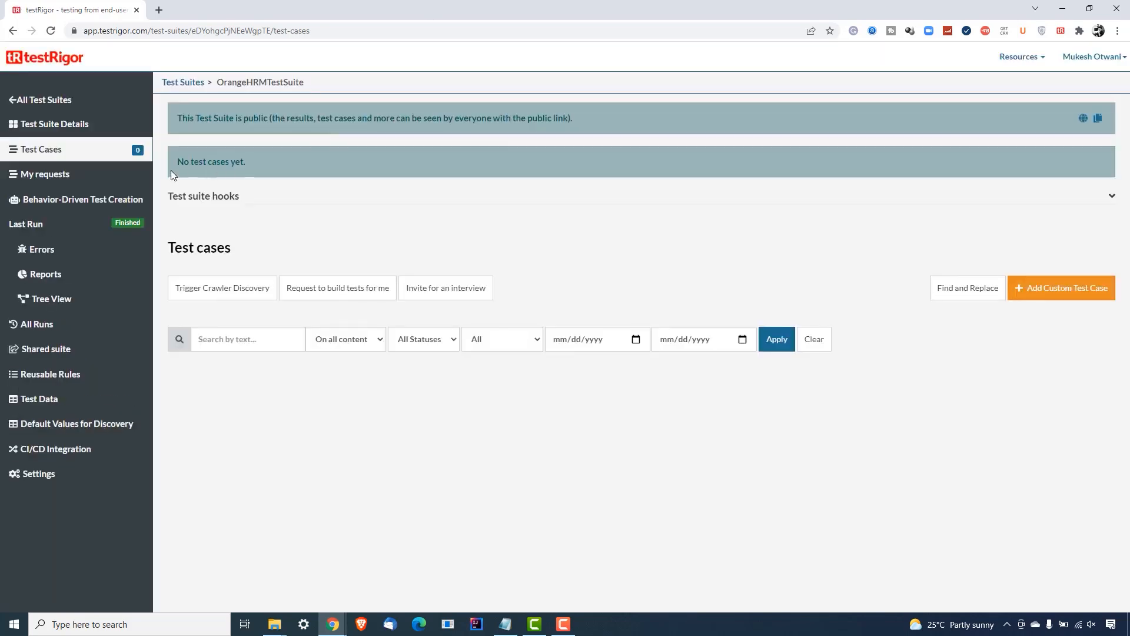
Review the empty 'No test cases yet' page, then expand and collapse the Test suite hooks section.
left_click_drag(169, 155, 260, 158)
left_click(269, 215)
left_click(1110, 197)
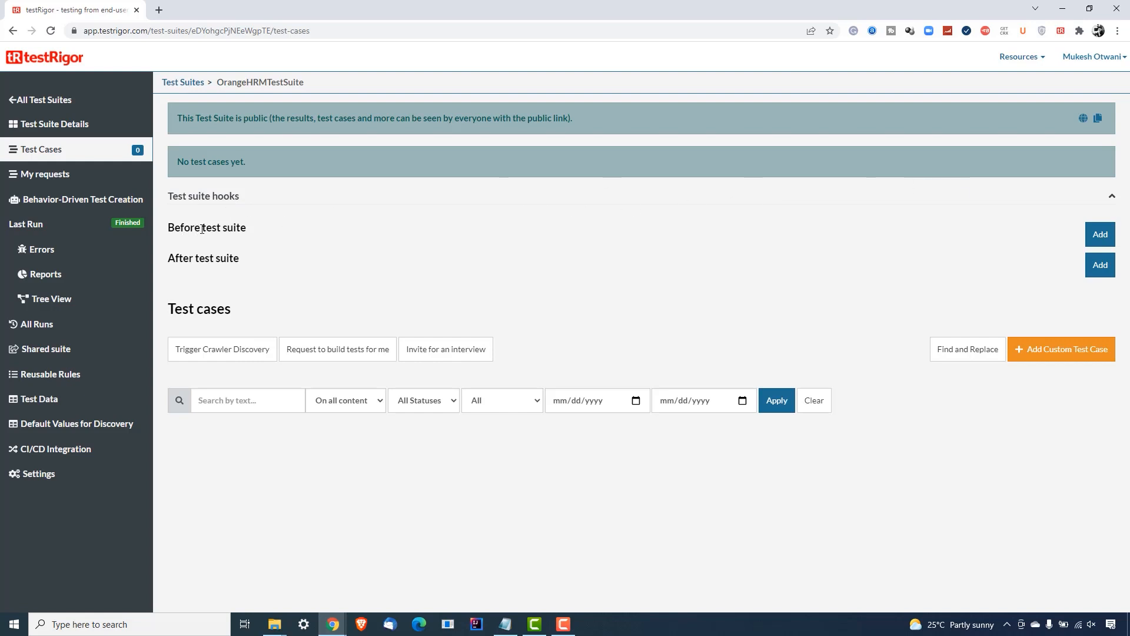
left_click_drag(201, 229, 262, 230)
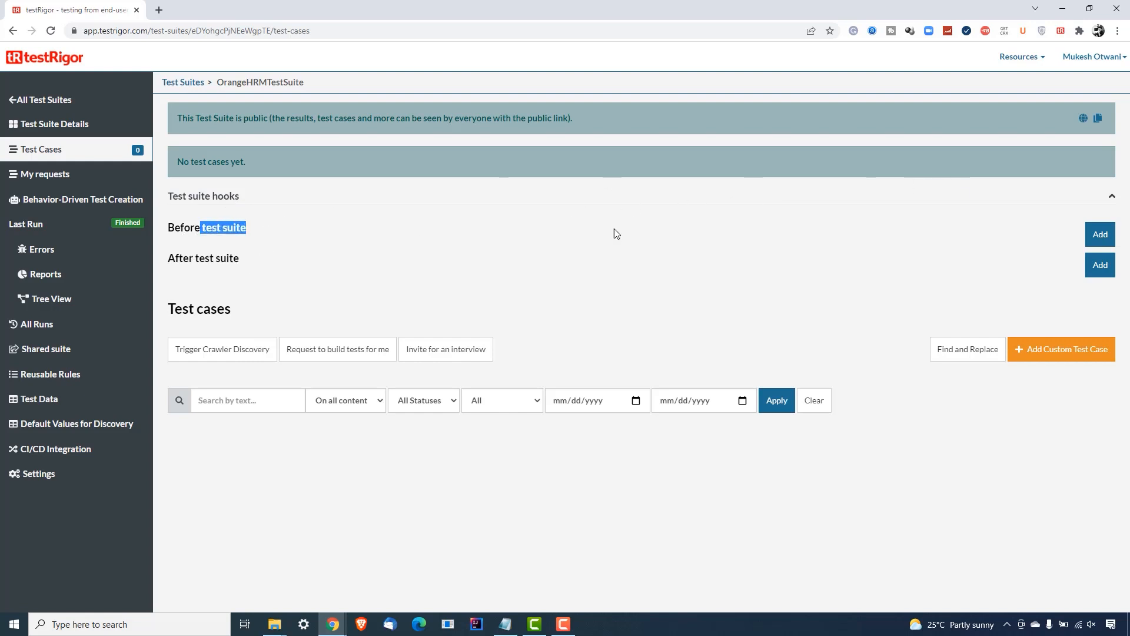
left_click(1110, 196)
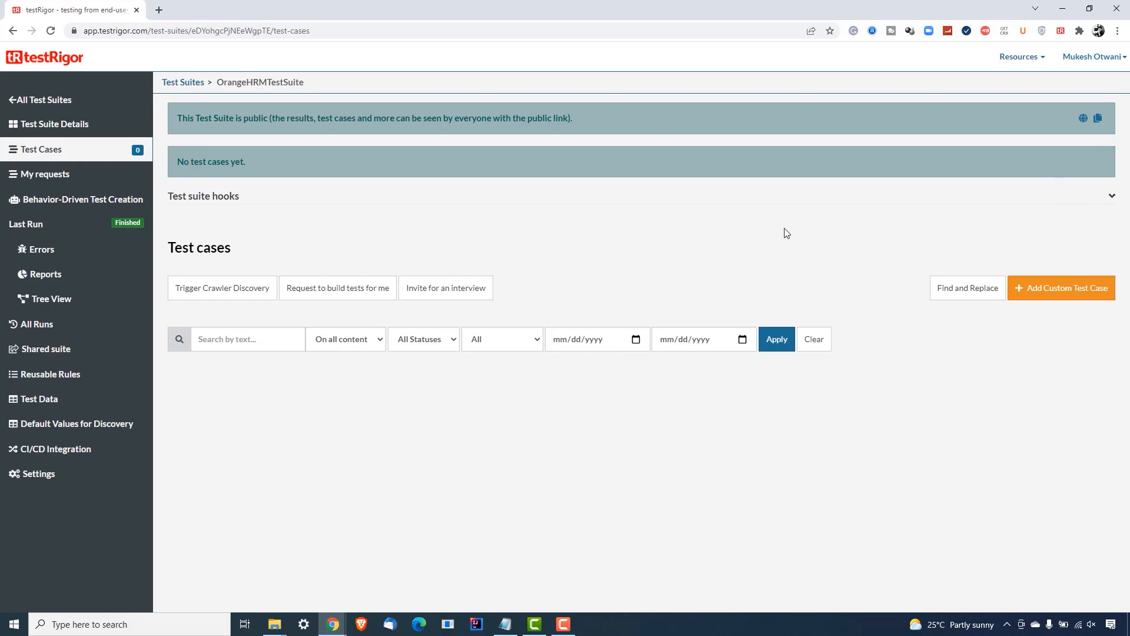
Start a new custom steps test case with the description 'Login To Application'.
left_click(1049, 292)
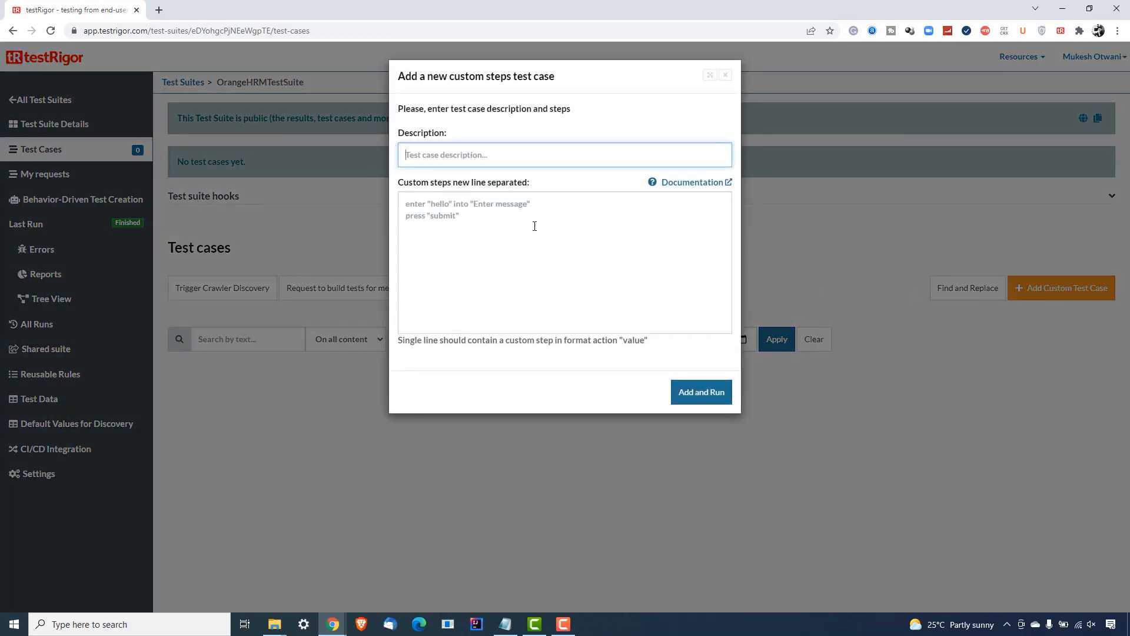
left_click(492, 239)
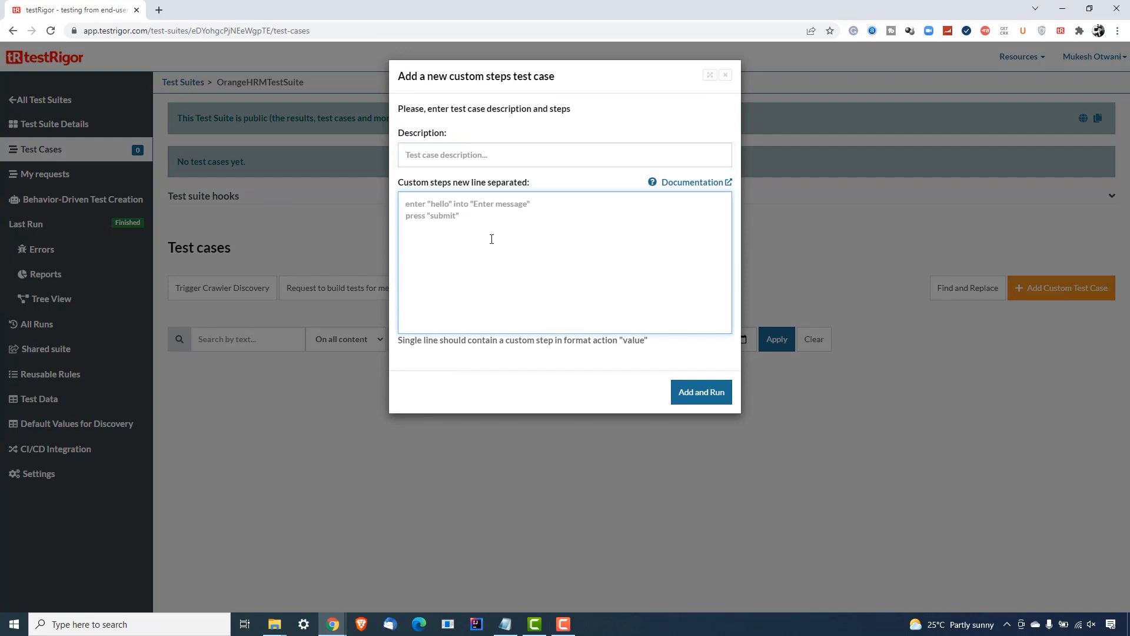
left_click(443, 154)
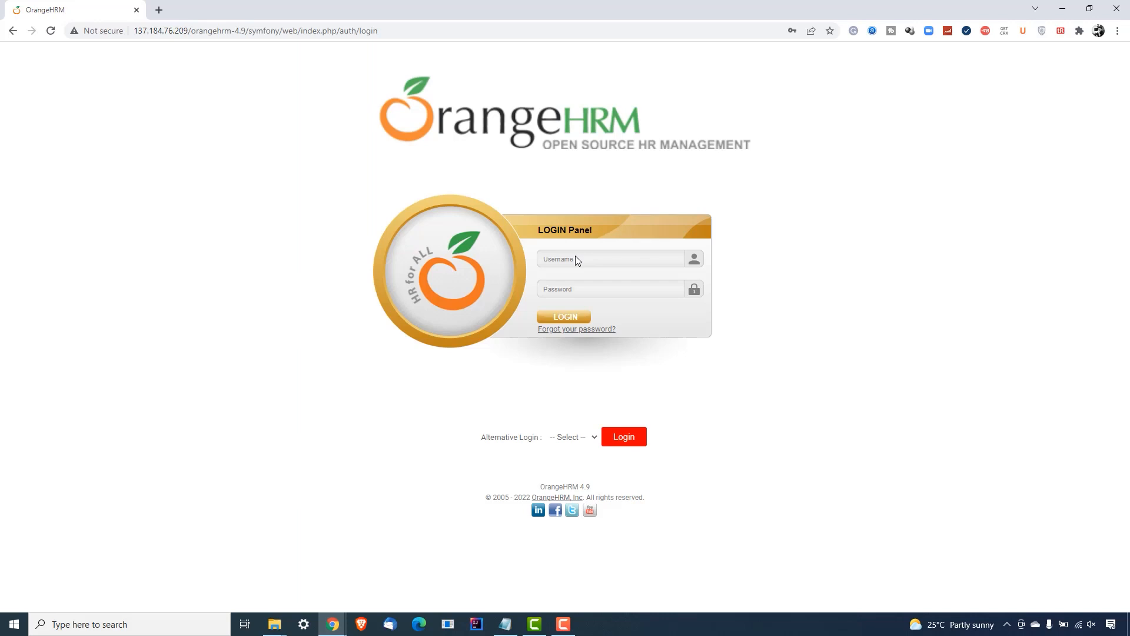
key("alt+Tab")
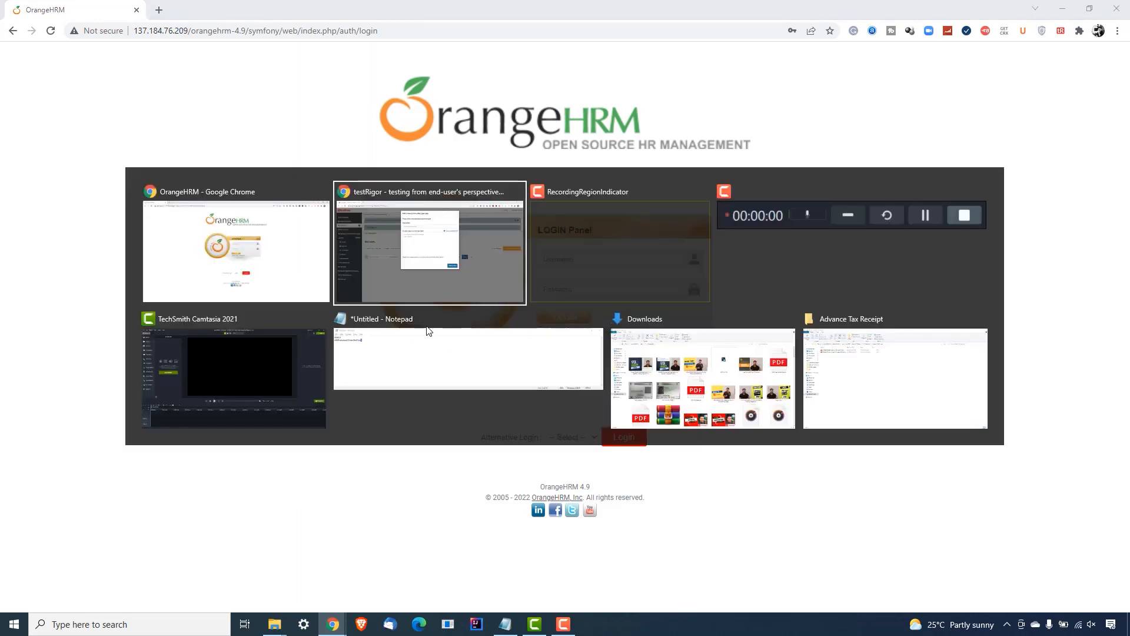
type("Login To Application")
left_click(436, 217)
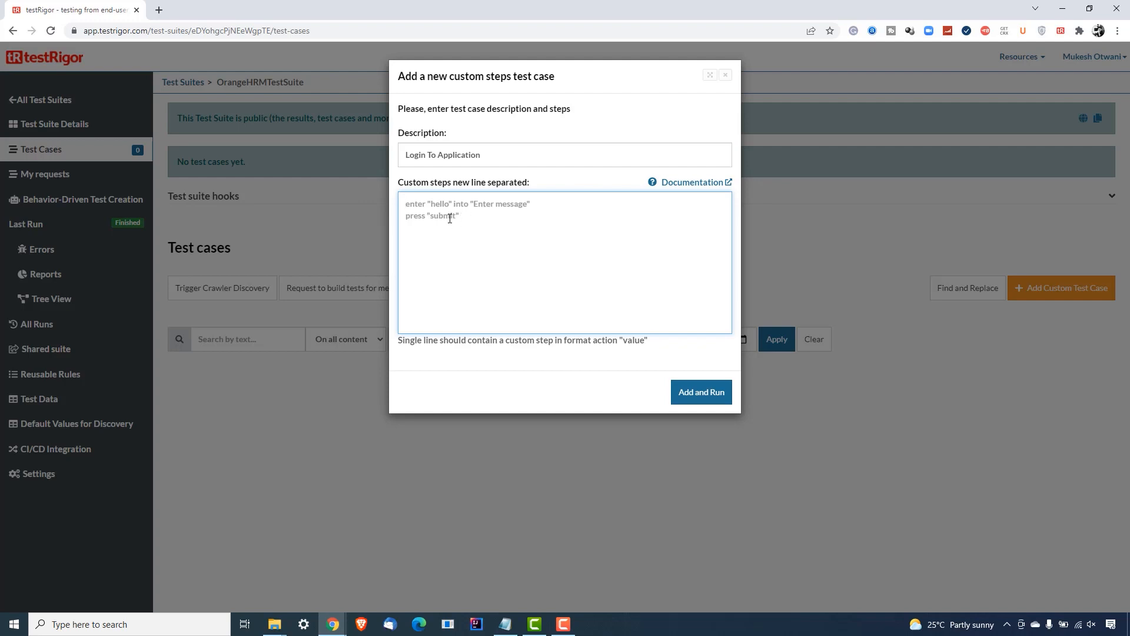
left_click(687, 186)
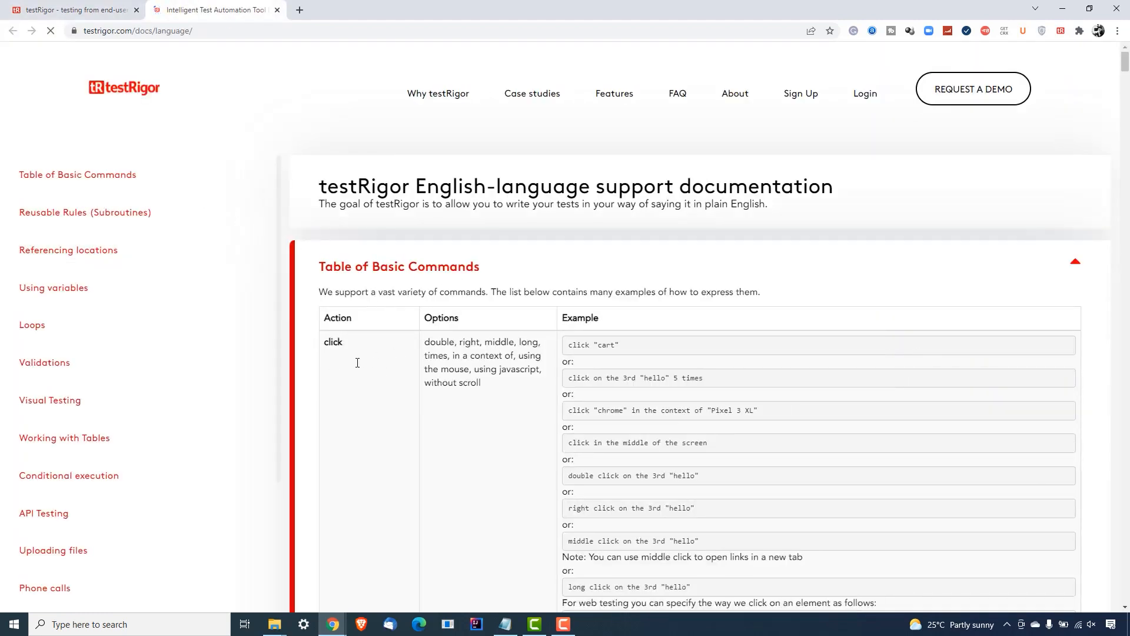
Scroll through the commands table in the English-language documentation.
scroll(334, 355, "down", 3)
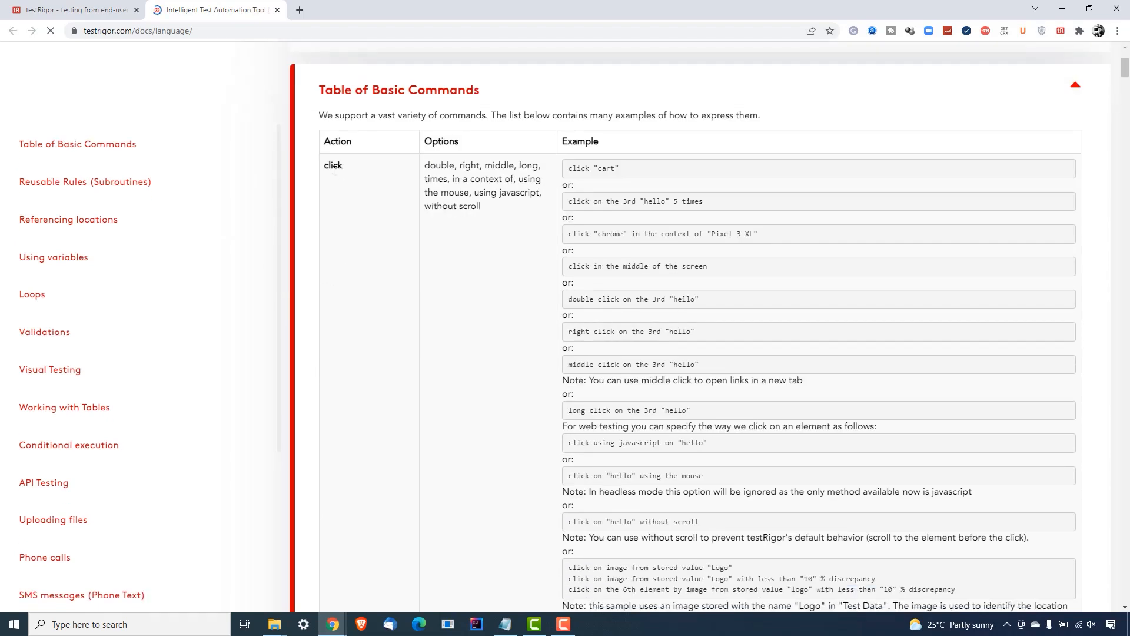
scroll(348, 290, "down", 6)
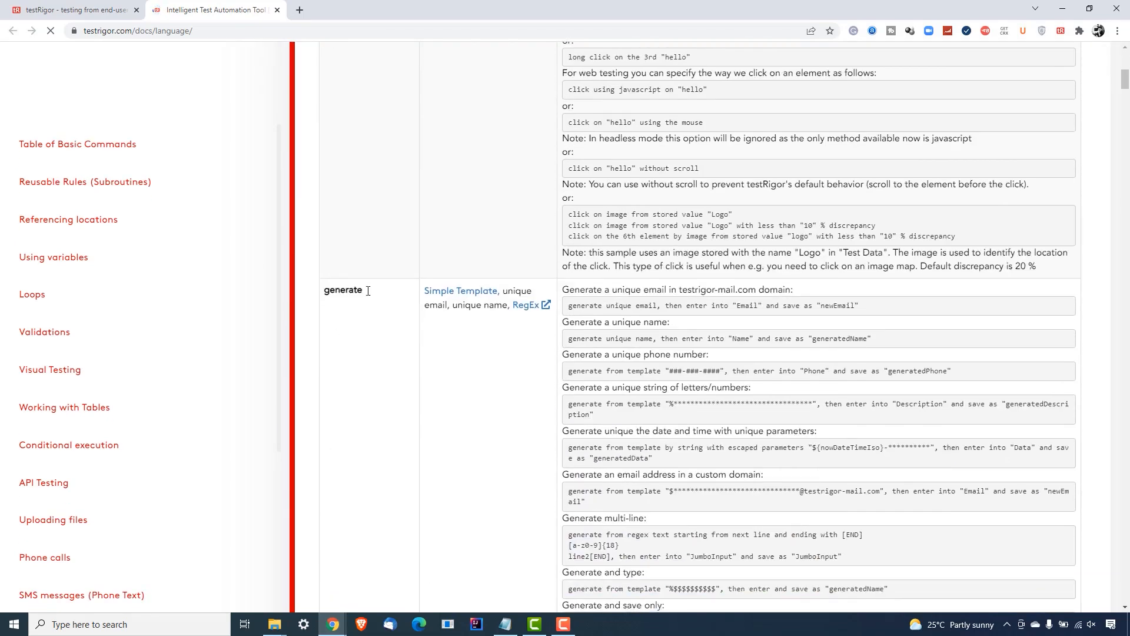
scroll(379, 309, "down", 1)
scroll(380, 309, "down", 9)
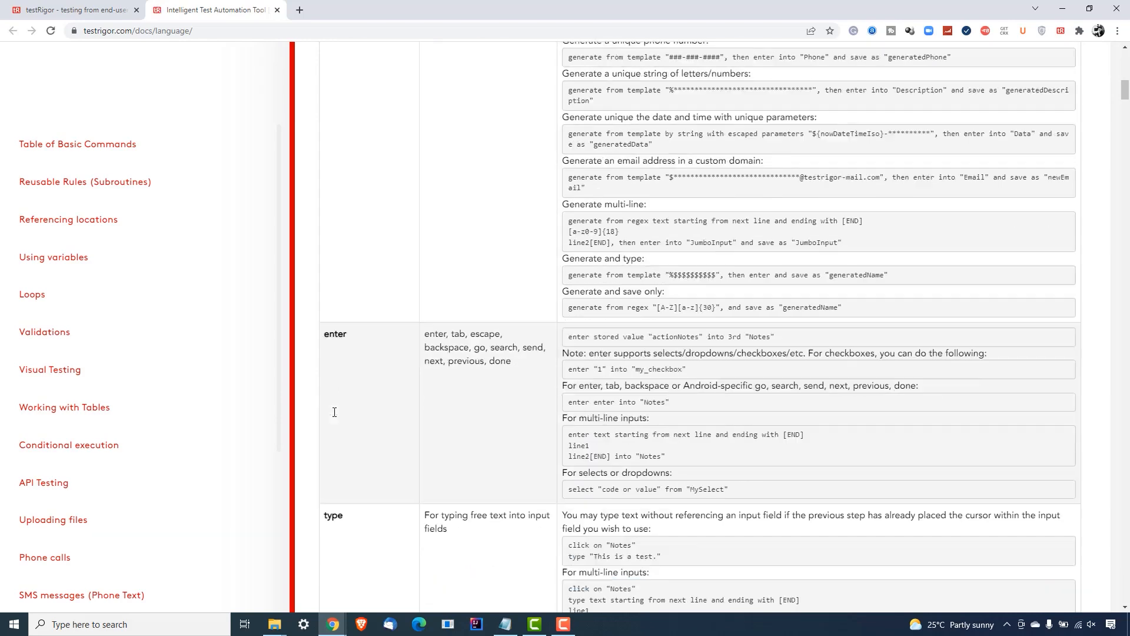
scroll(364, 416, "down", 5)
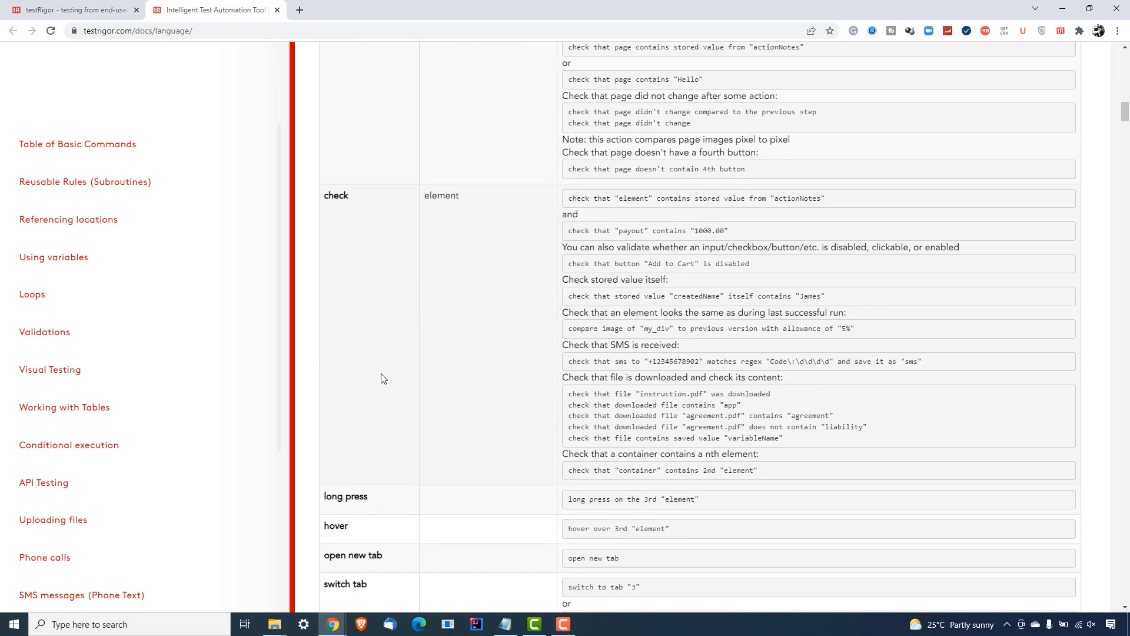
scroll(396, 298, "up", 2)
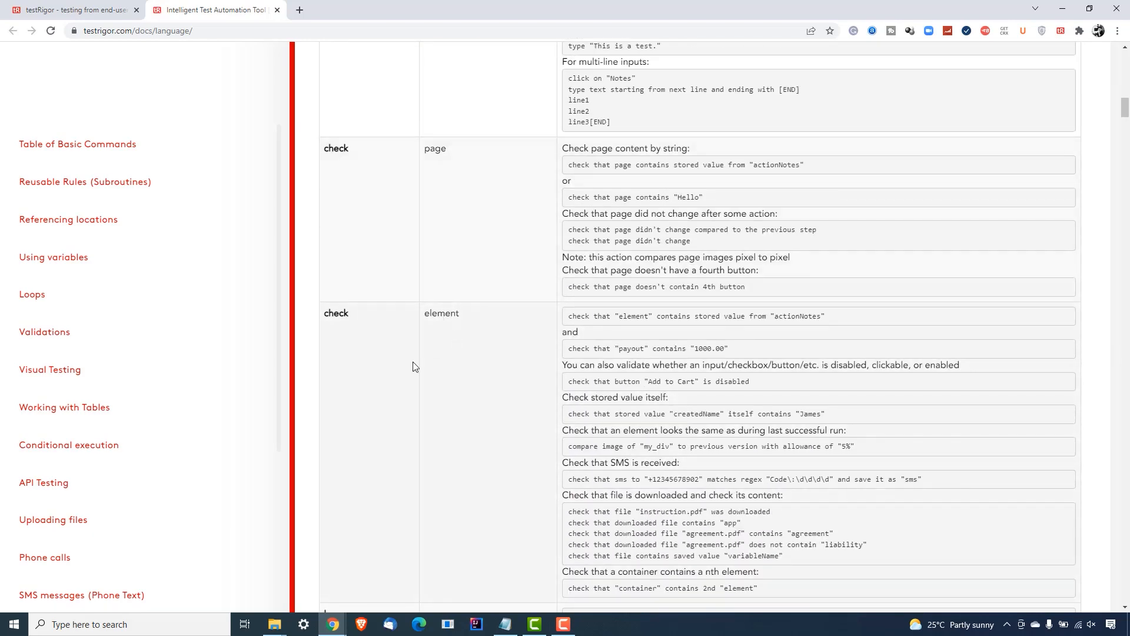
scroll(399, 386, "down", 4)
scroll(377, 406, "down", 3)
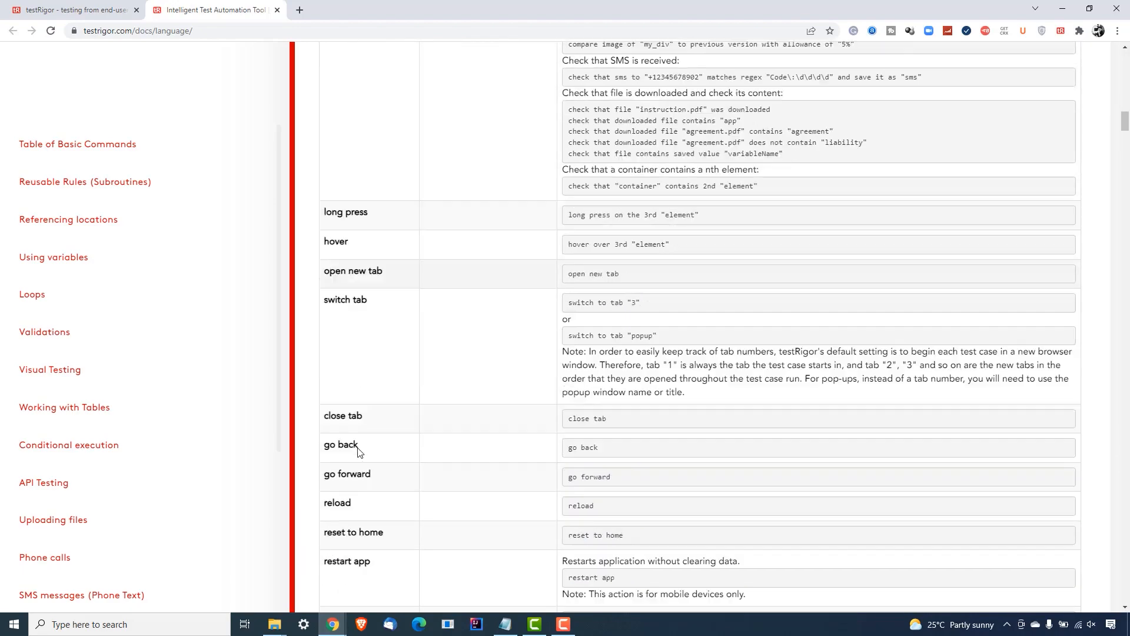
scroll(399, 416, "up", 10)
scroll(399, 415, "up", 12)
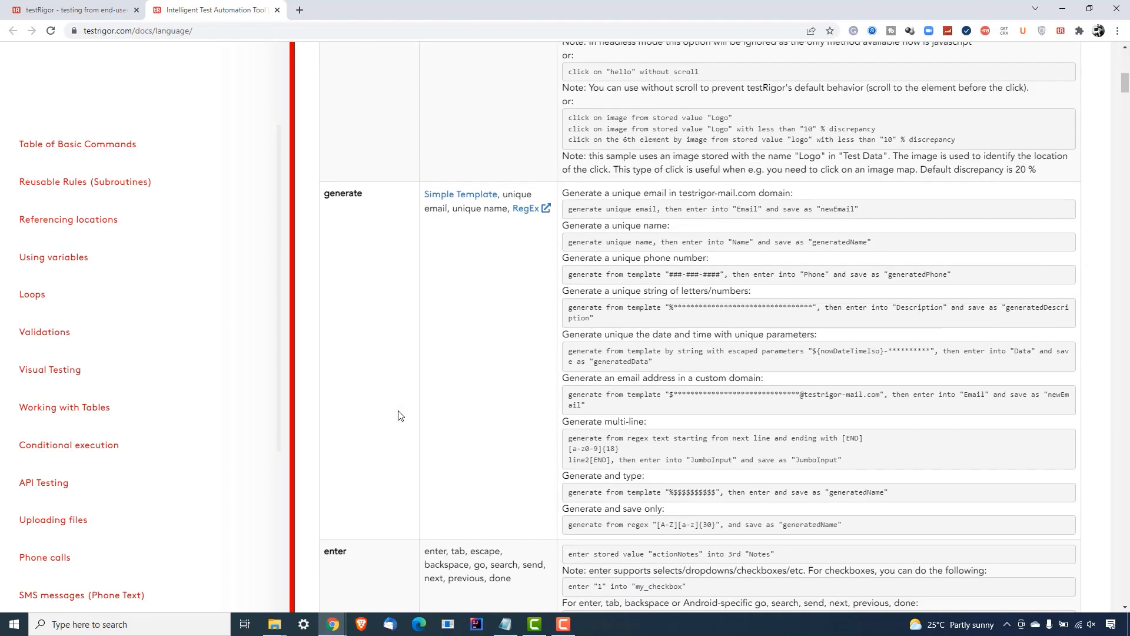
scroll(397, 389, "up", 6)
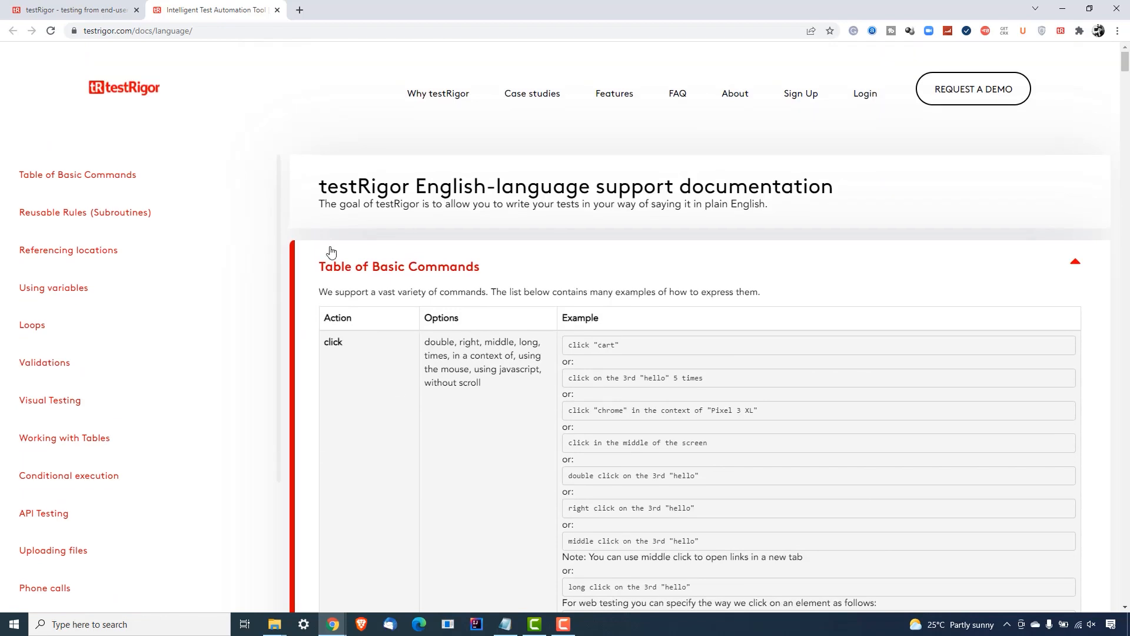
key("alt")
Search the documentation for 'enter' to see its syntax, then return to the testRigor tab.
key("ctrl+f")
type("enter")
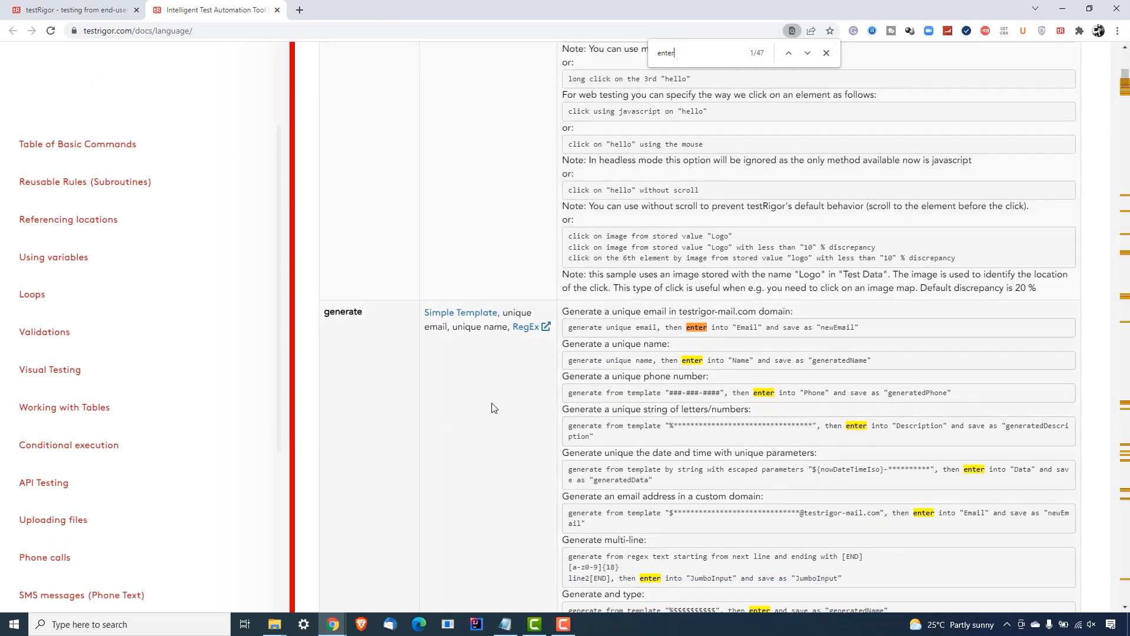
scroll(493, 405, "down", 5)
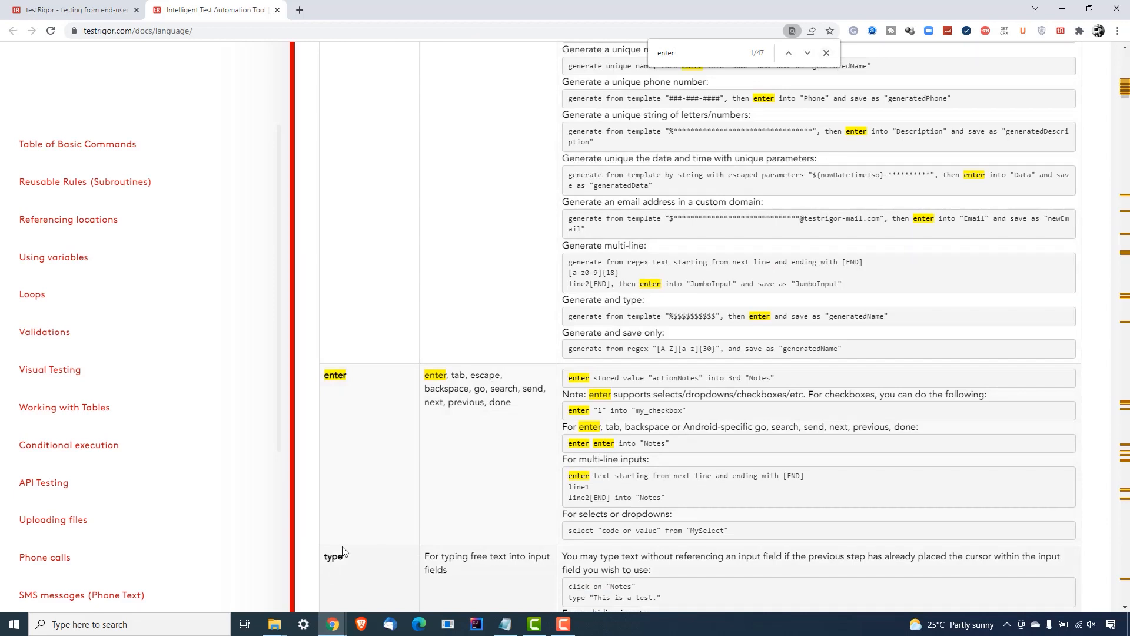
left_click(115, 8)
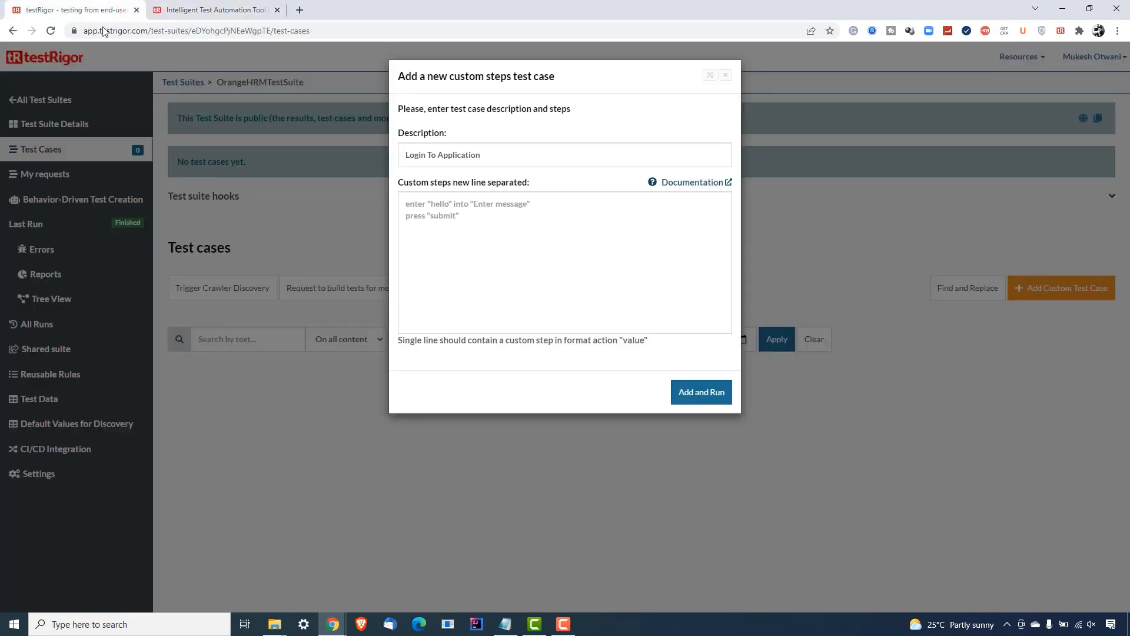
Begin the first custom step with enter "Admin" into, after viewing the OrangeHRM login page.
left_click(331, 625)
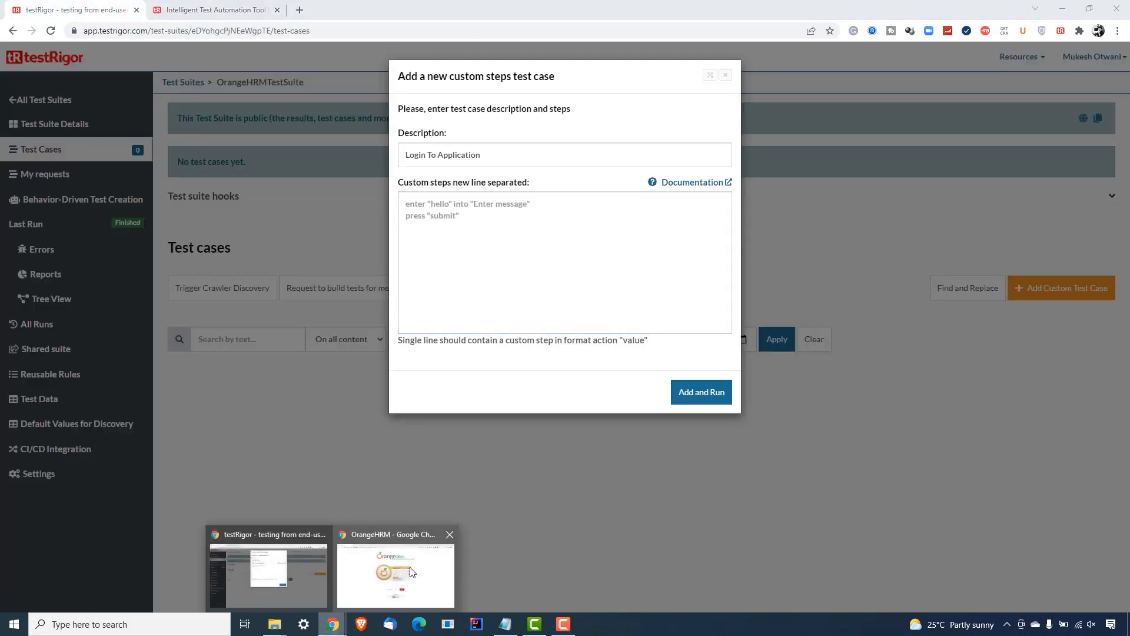
left_click(394, 568)
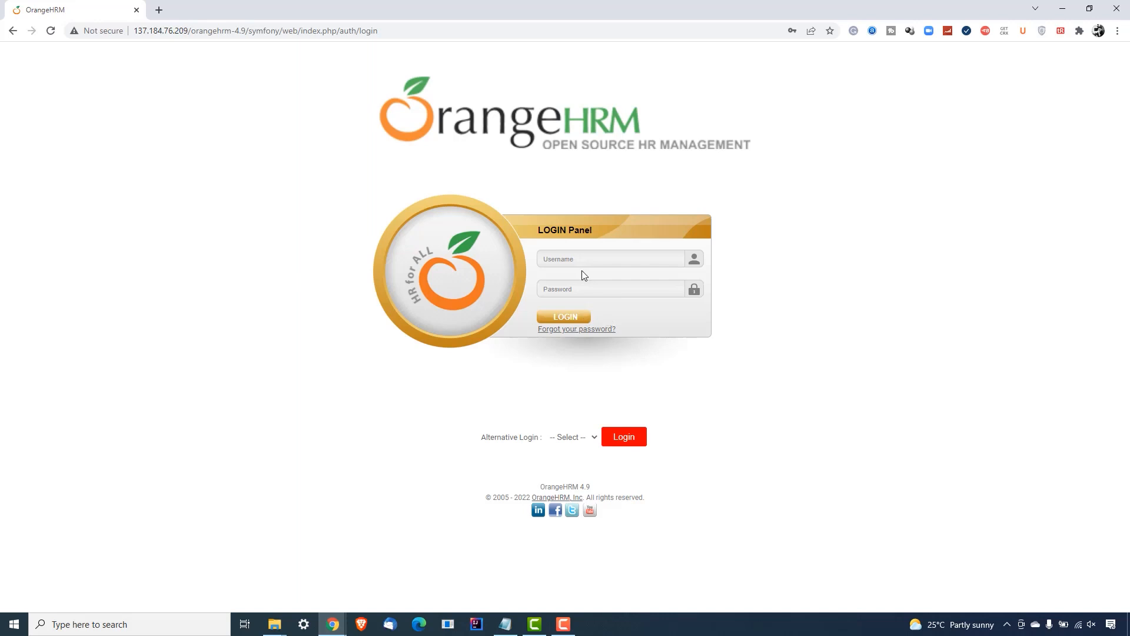
key("alt+Tab")
type("enter")
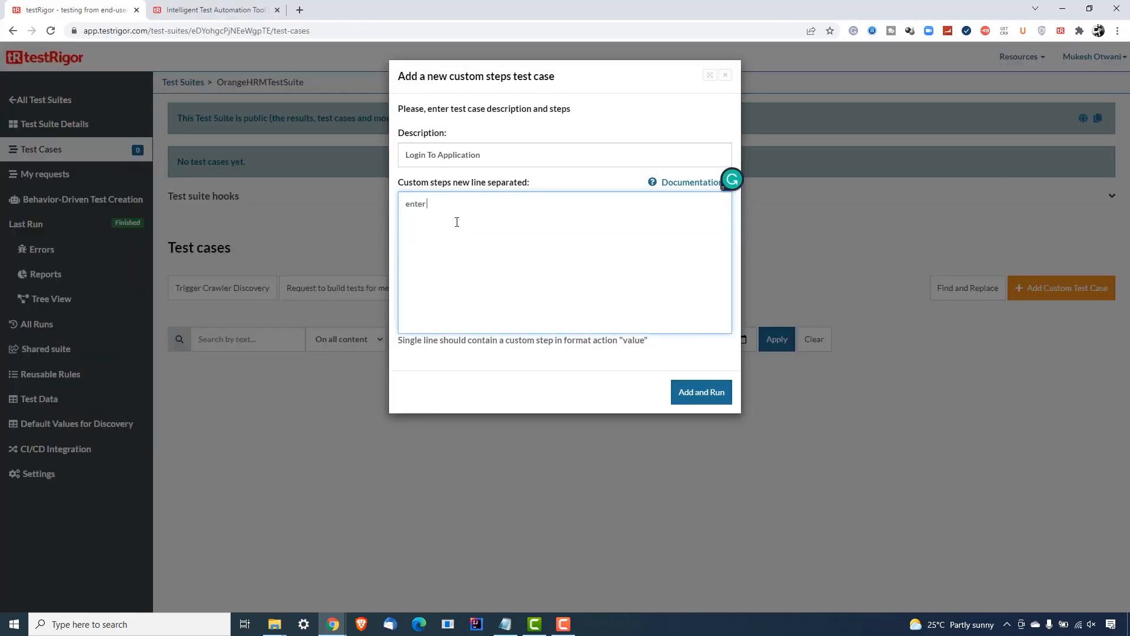
type(" \"\"")
type("Admin")
key("Right")
type("into \"")
Finish the step with the "Username" field name, checking the login page's field labels.
key("alt+Tab")
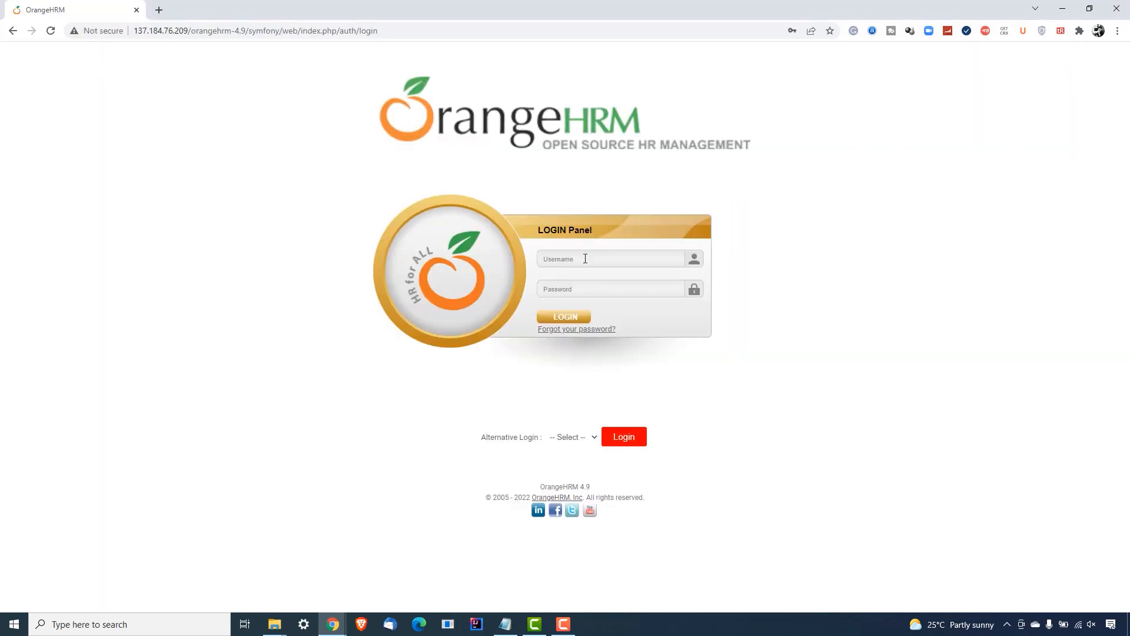
left_click(585, 259)
key("alt+Tab")
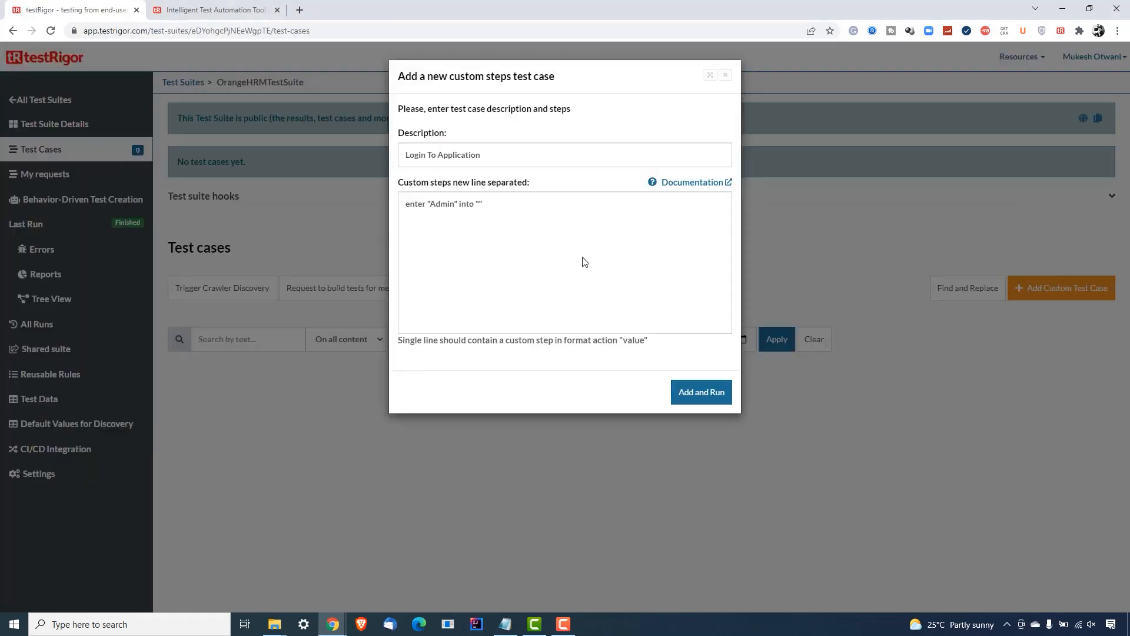
type("Username")
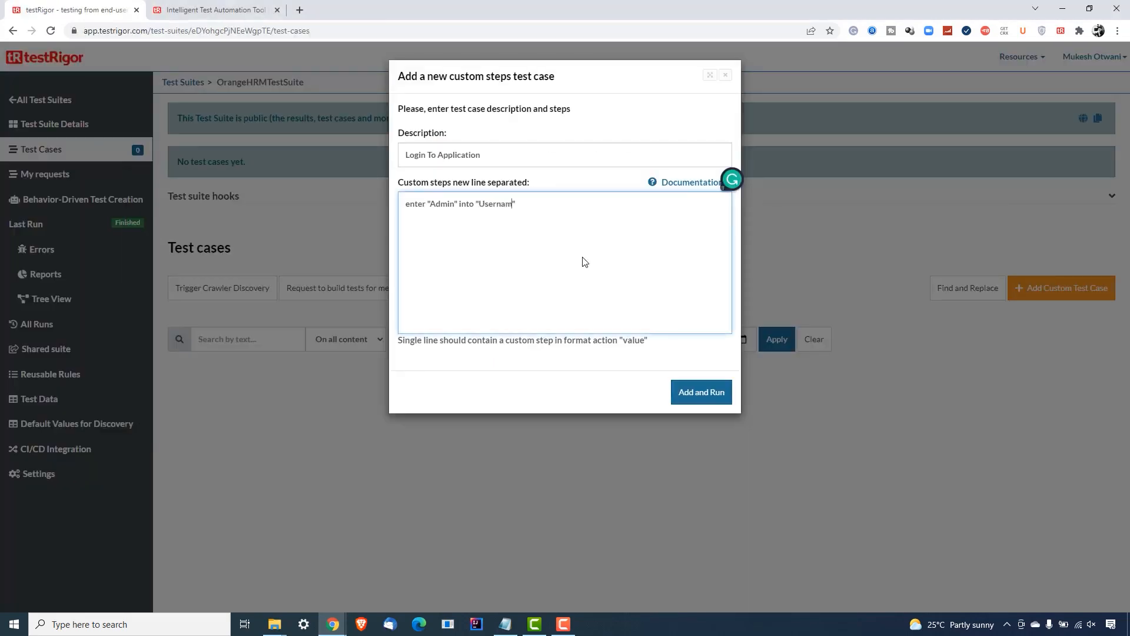
key("alt+Tab")
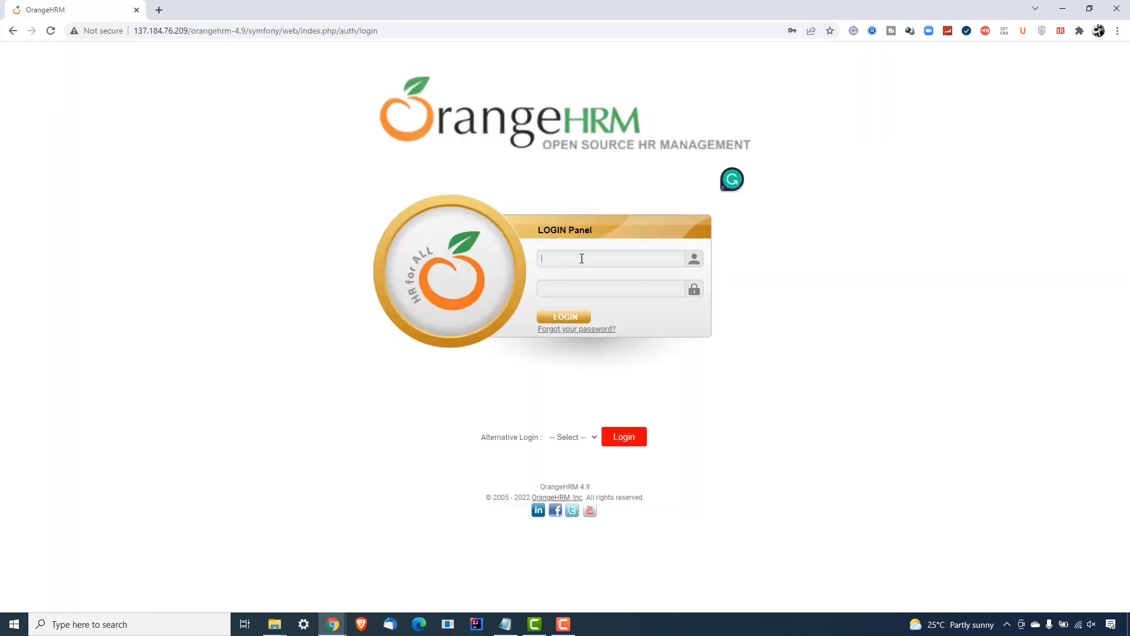
left_click(593, 290)
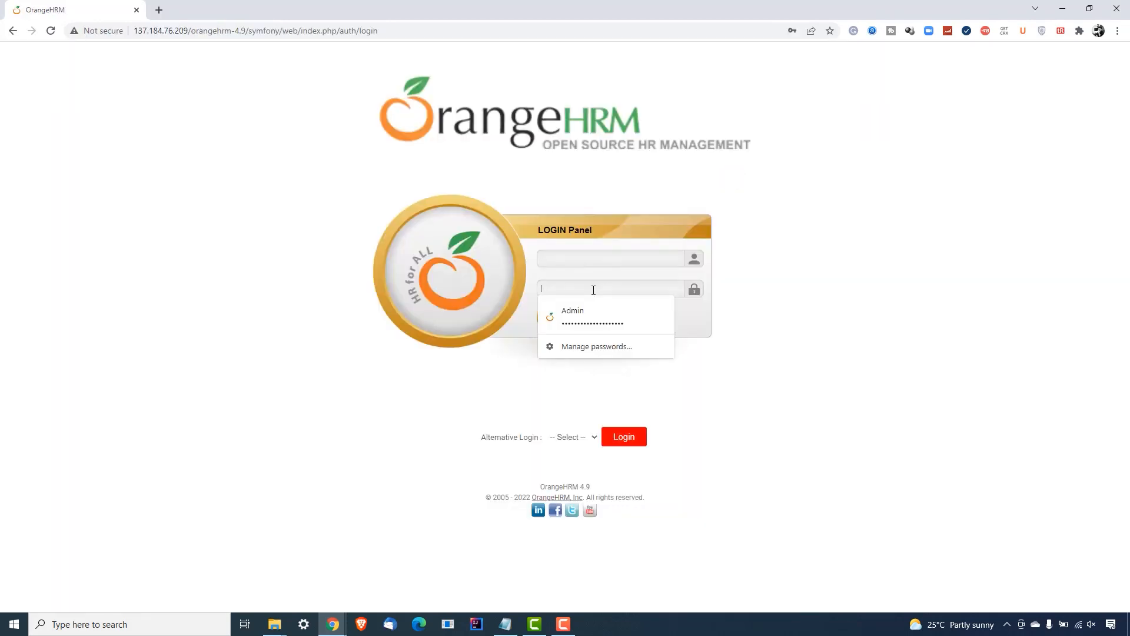
left_click(381, 466)
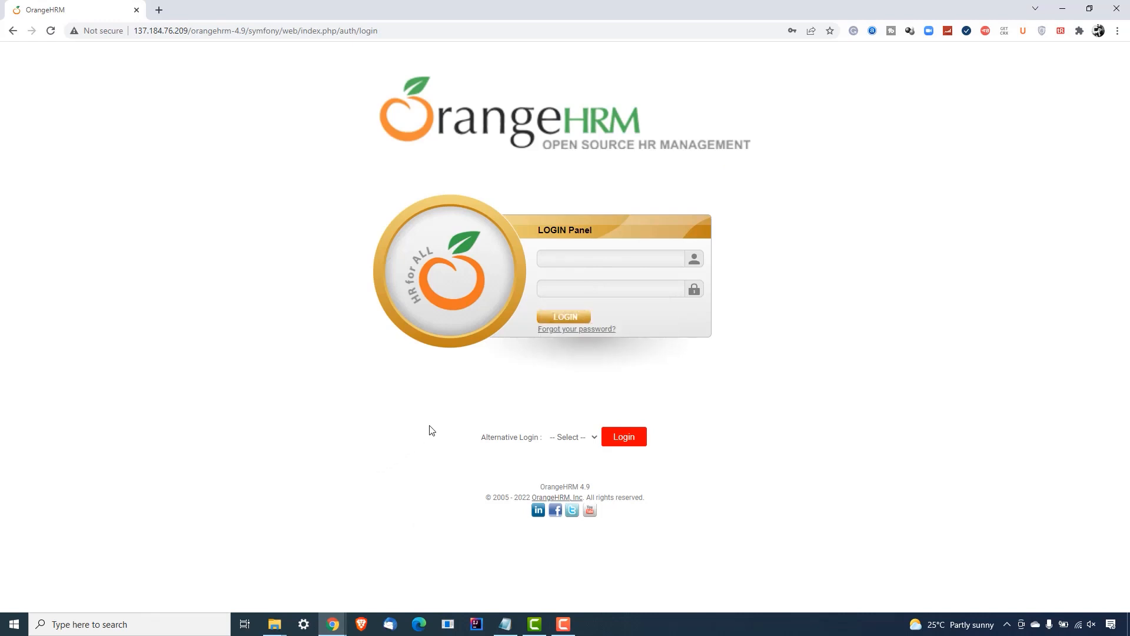
key("alt+Tab")
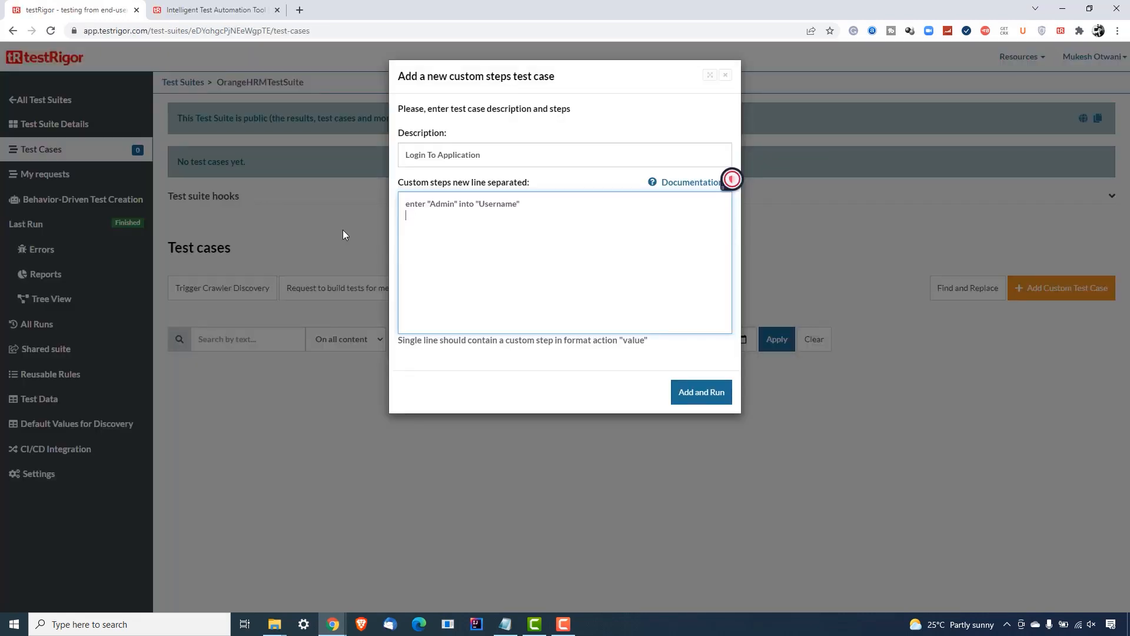
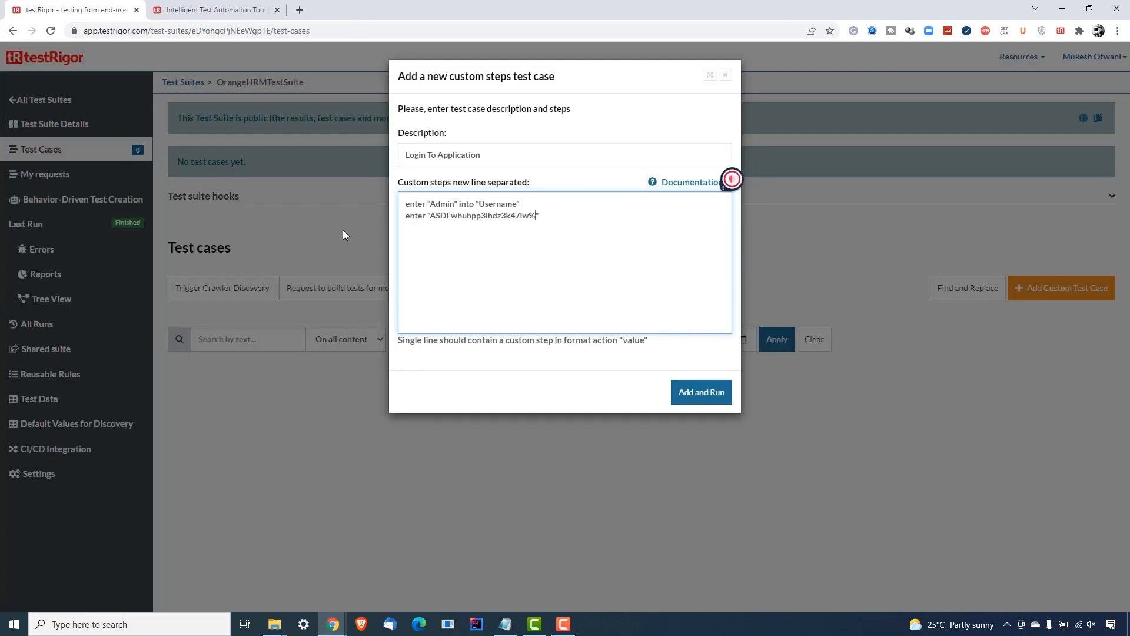
Add the second step entering the pasted account password into the "Password" field.
key("alt+Tab")
left_click(644, 290)
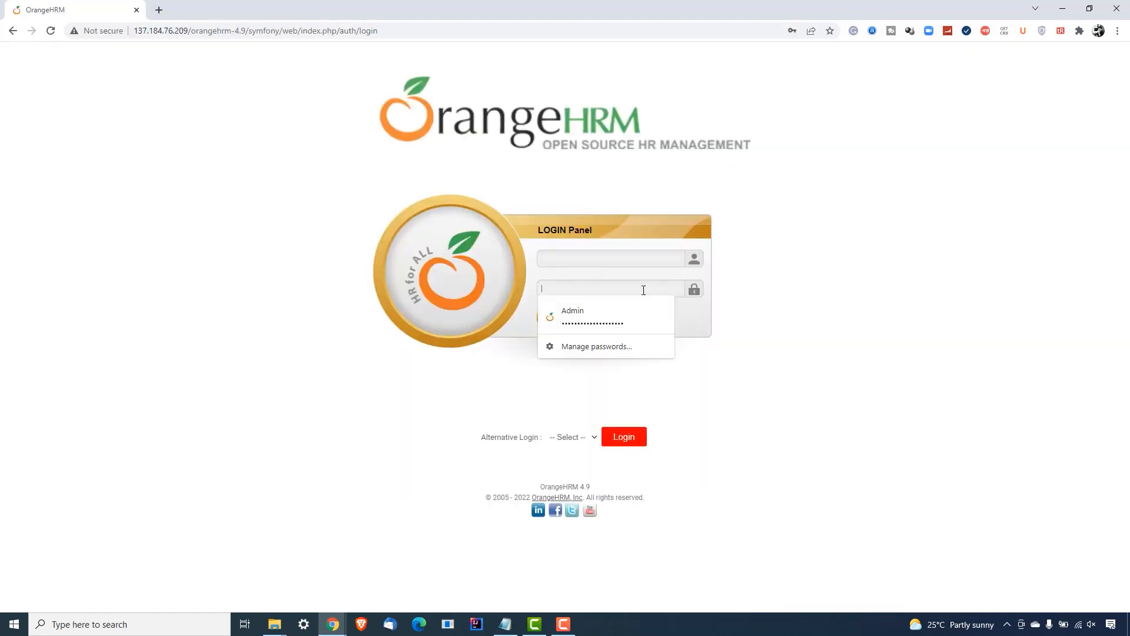
left_click(412, 391)
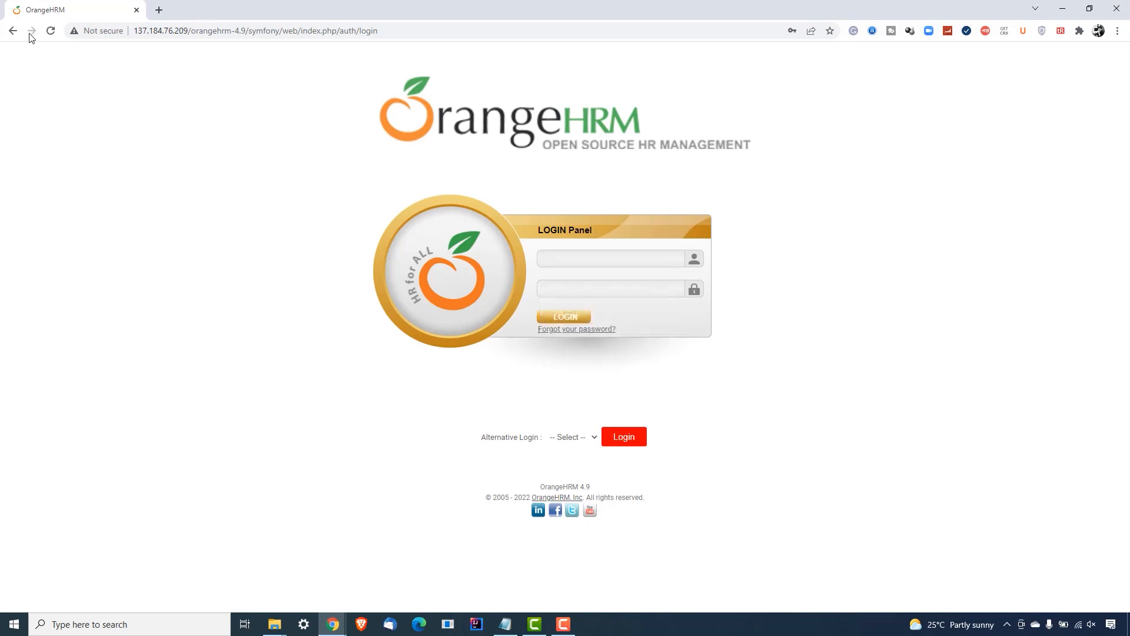
left_click(50, 32)
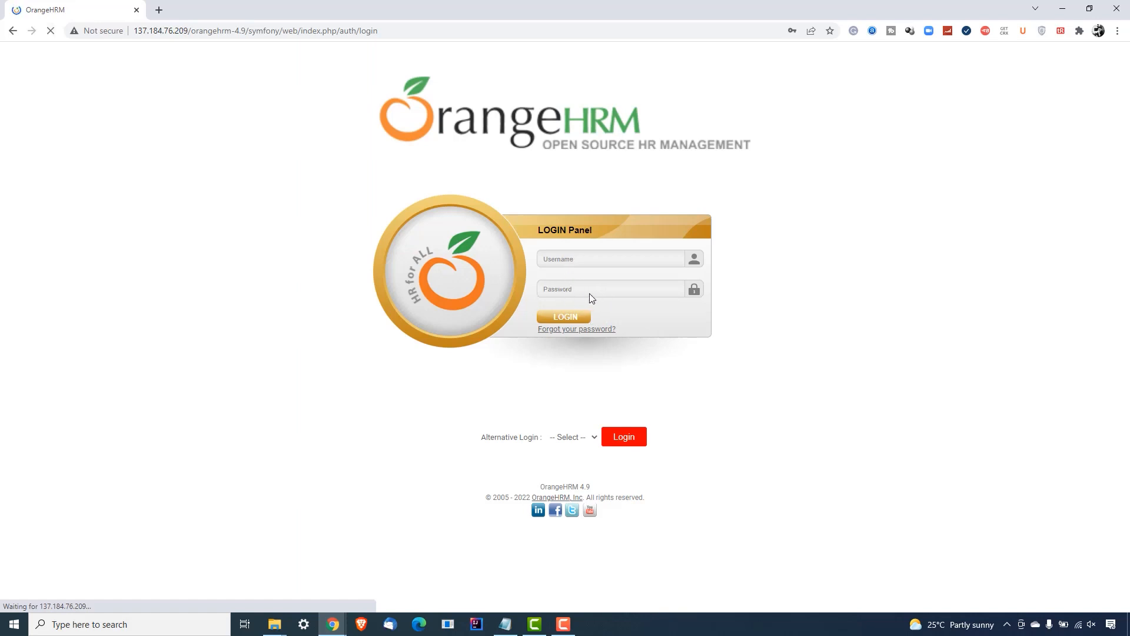
key("alt+Tab")
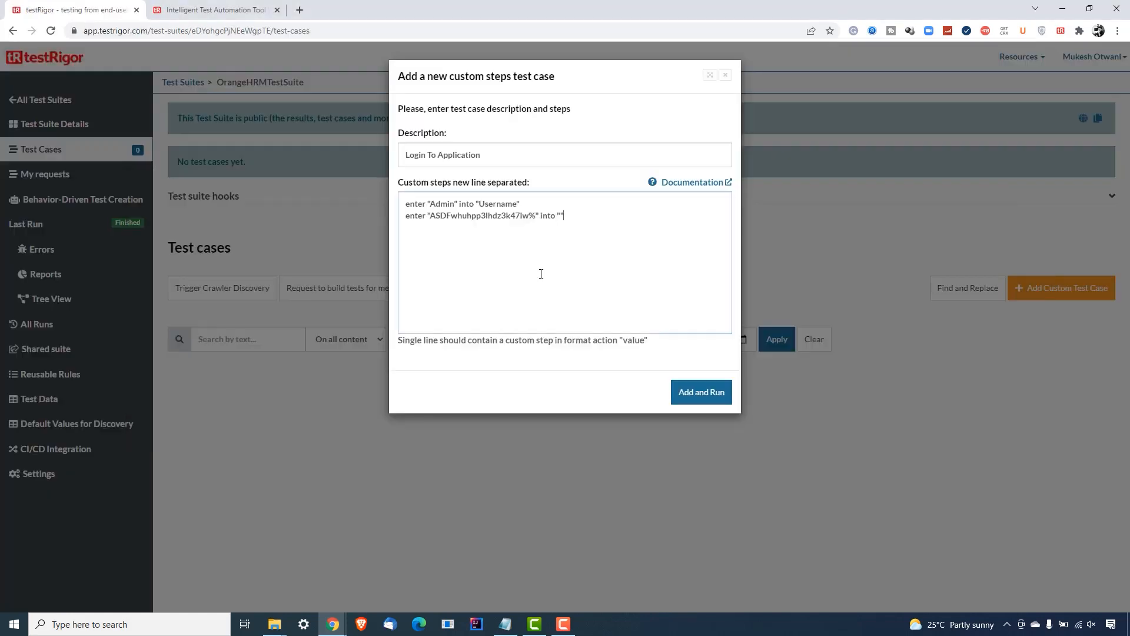
type("Password")
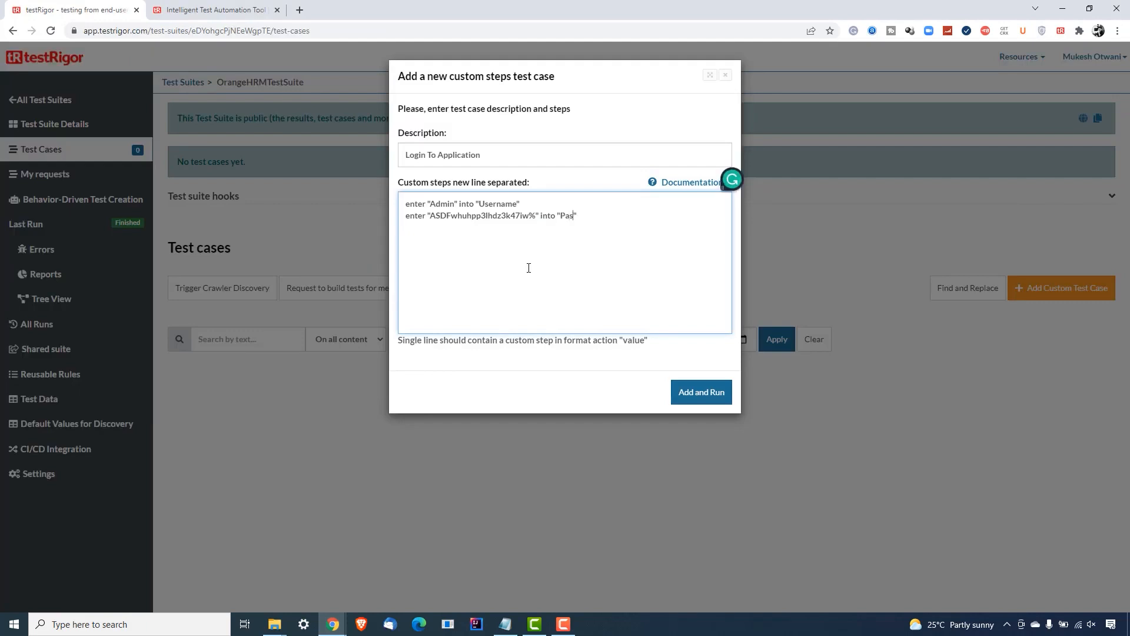
Check the Username and Password field names in the first two steps.
double_click(448, 204)
left_click(502, 204)
double_click(502, 204)
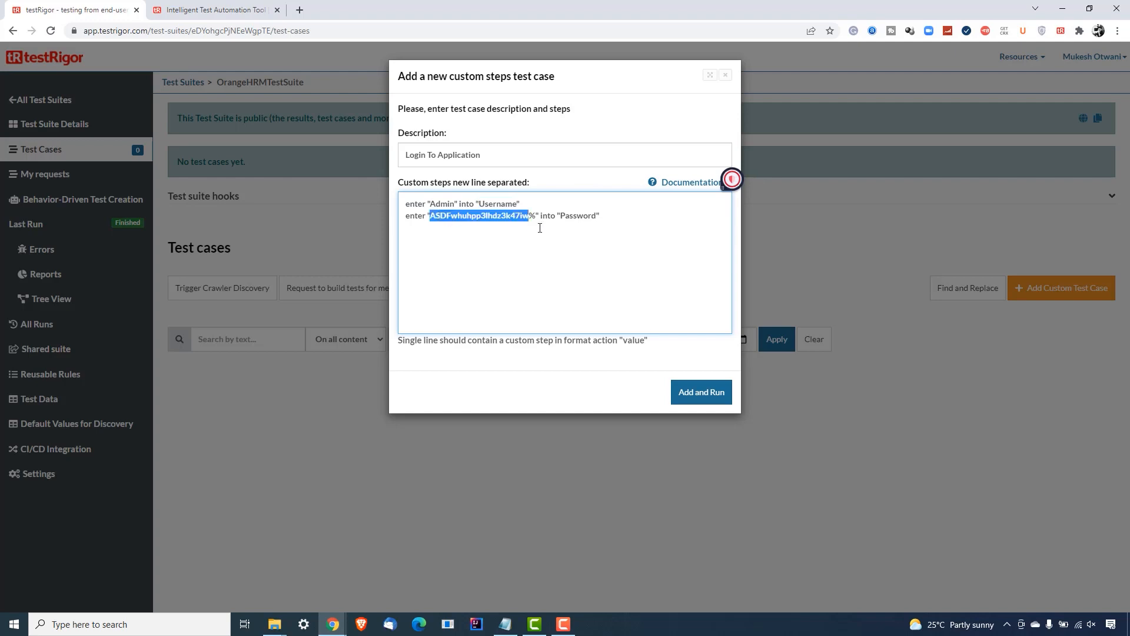
left_click(561, 217)
double_click(561, 217)
left_click(628, 216)
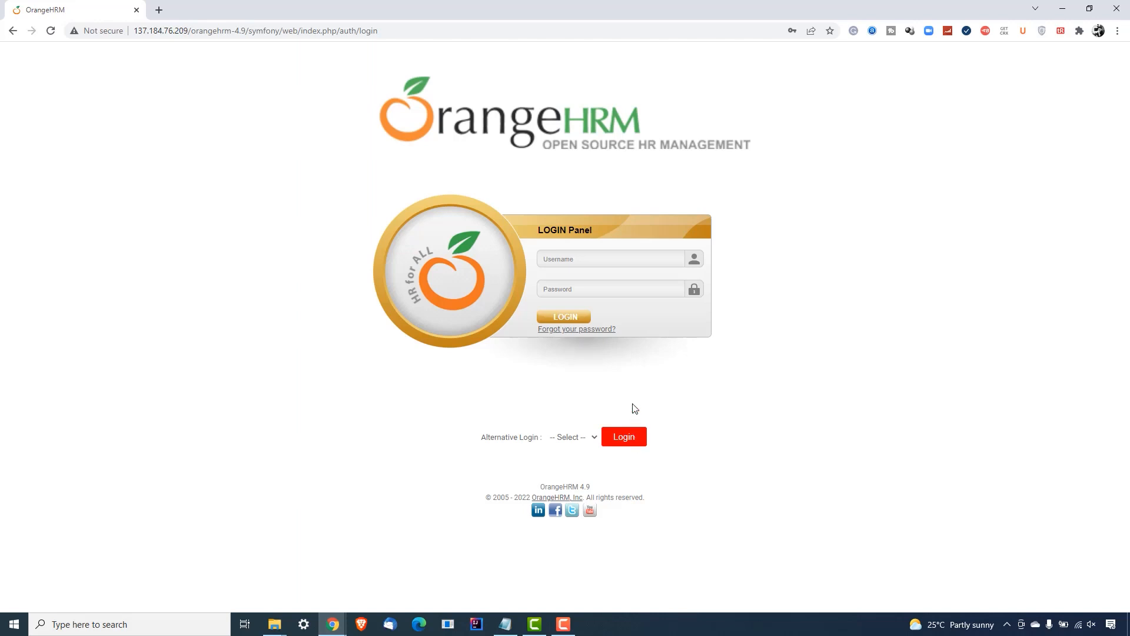
Add the third step click on "Login", comparing it with the OrangeHRM button label.
key("alt+Tab")
type("click on")
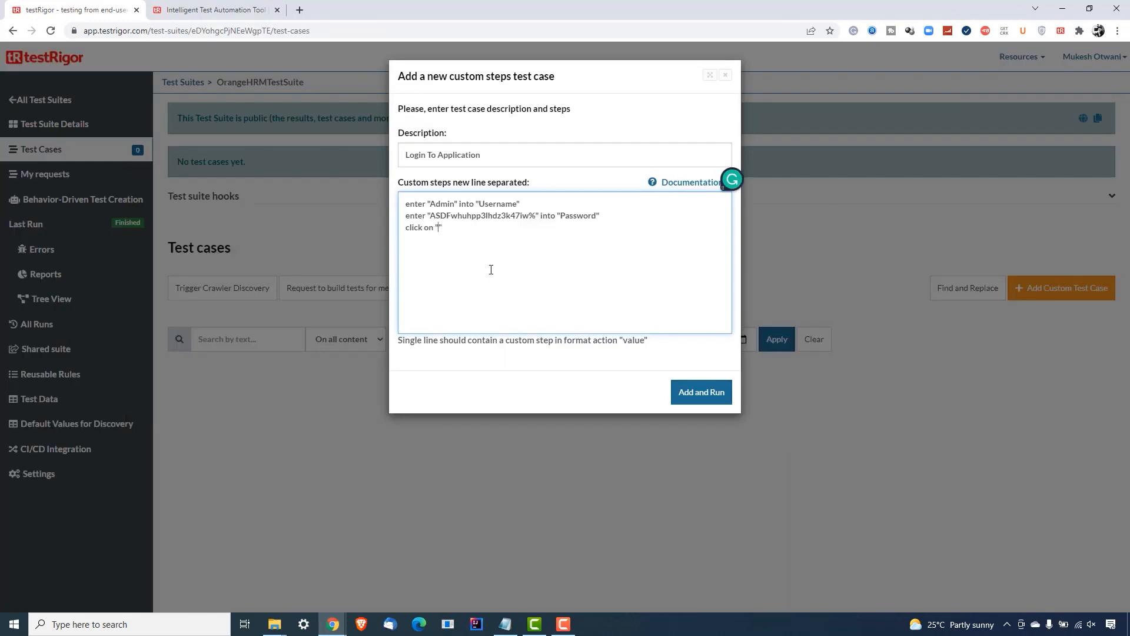
key("alt+Tab")
key("alt+Tab")
type("\"LogGIN")
key("End")
key("Return")
double_click(451, 227)
key("alt+Tab")
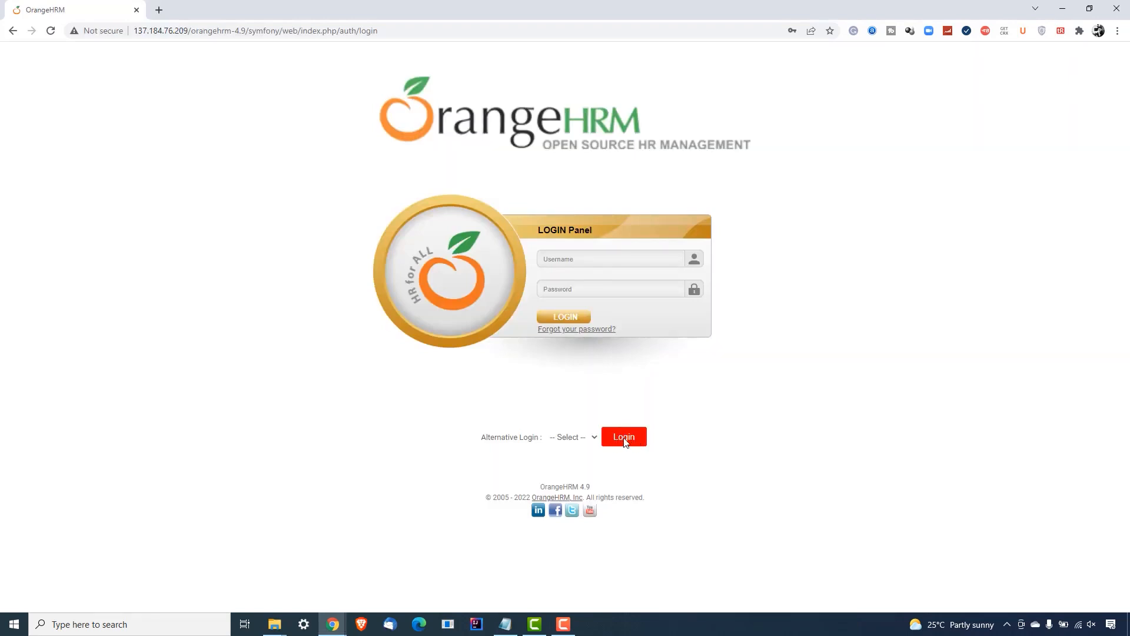
key("alt+Tab")
type("Login")
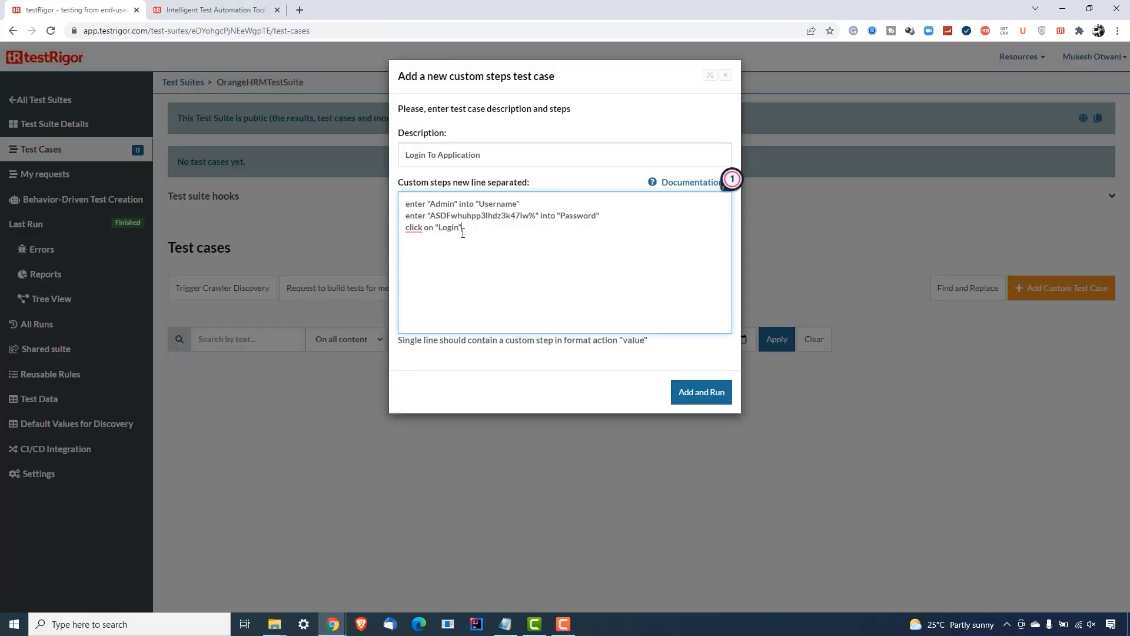
key("alt+Tab")
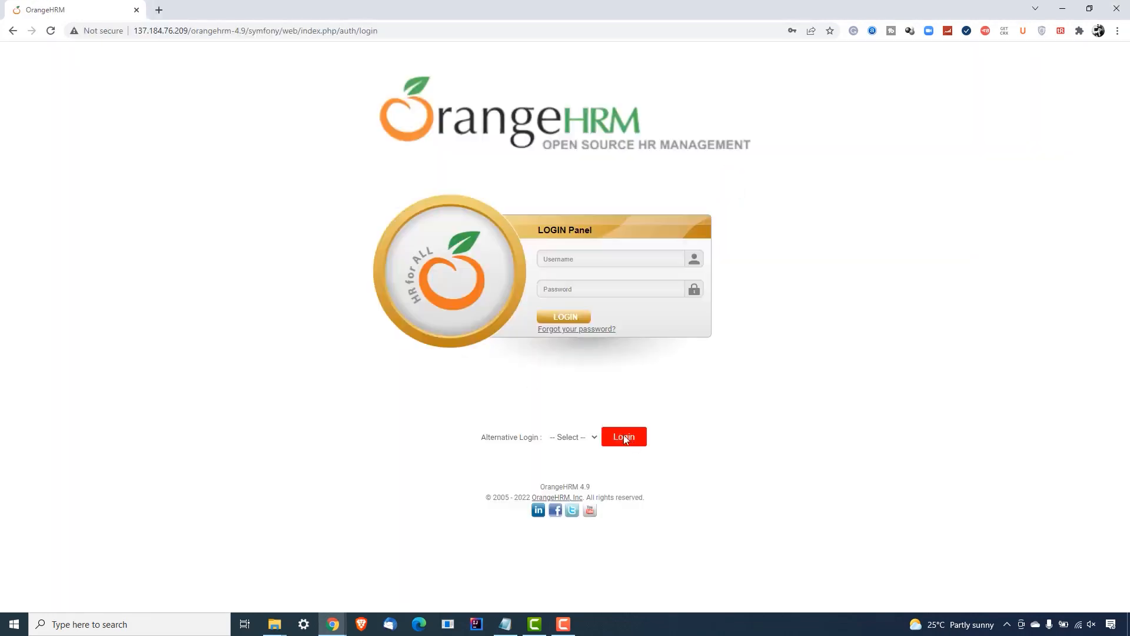
key("alt+Tab")
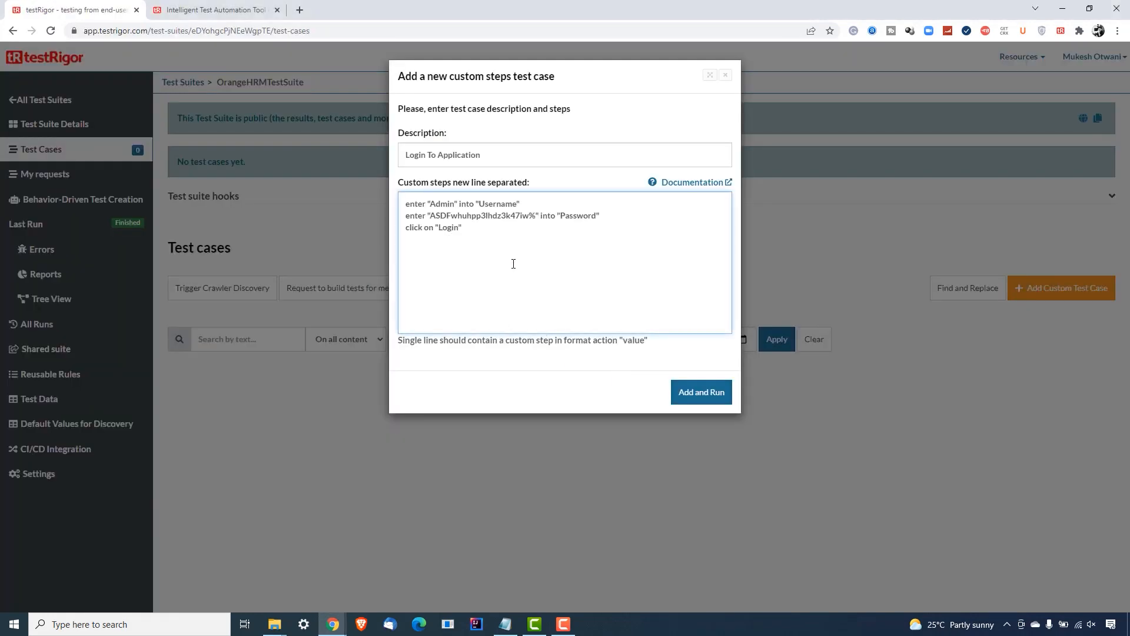
Add and run Login To Application, then expand its run details showing a 16-second pass.
left_click(718, 397)
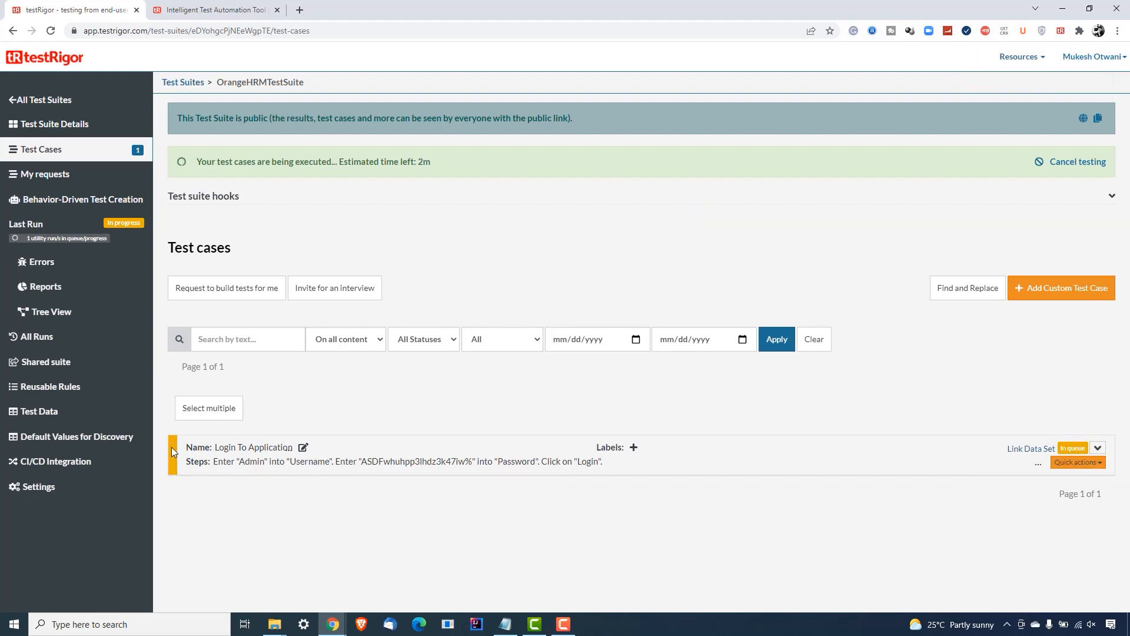
left_click(1098, 454)
scroll(677, 462, "down", 5)
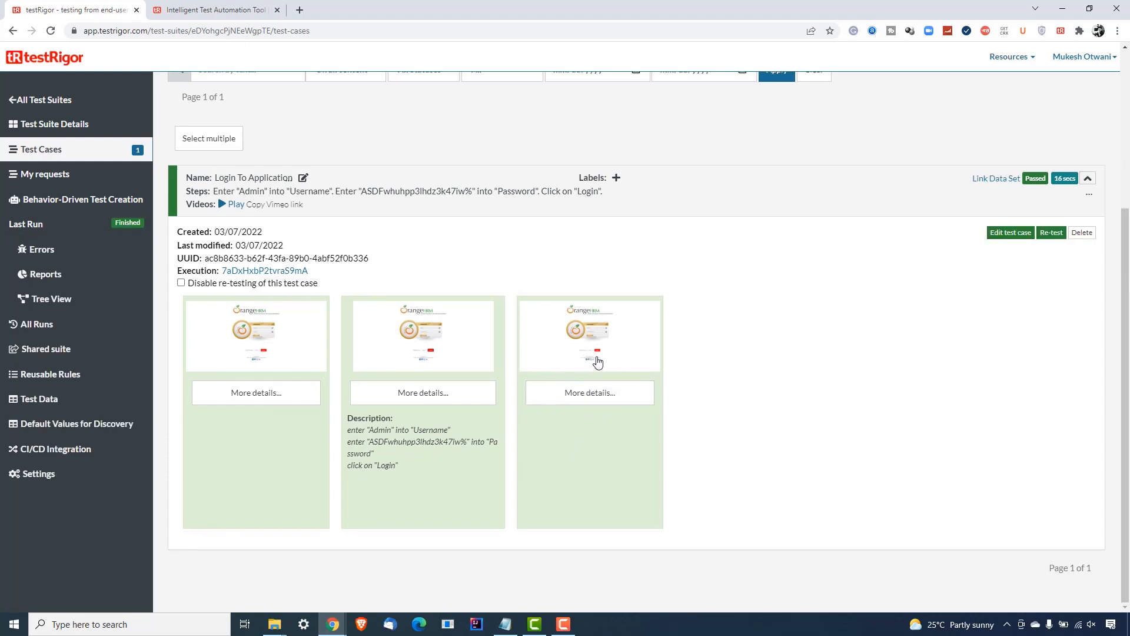
left_click(277, 339)
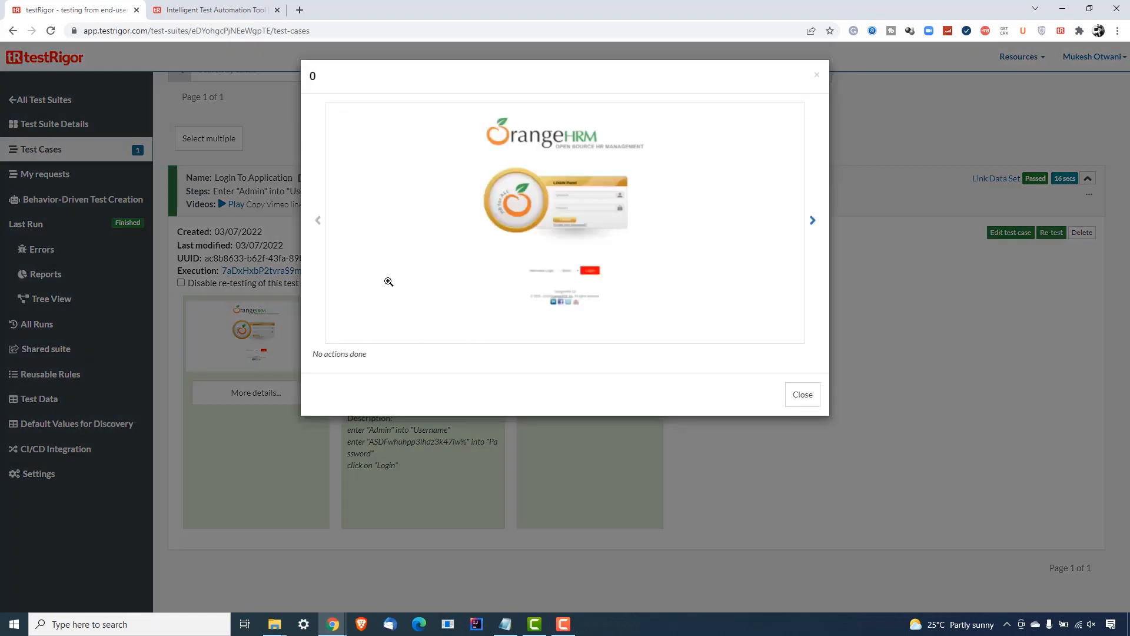
left_click(812, 219)
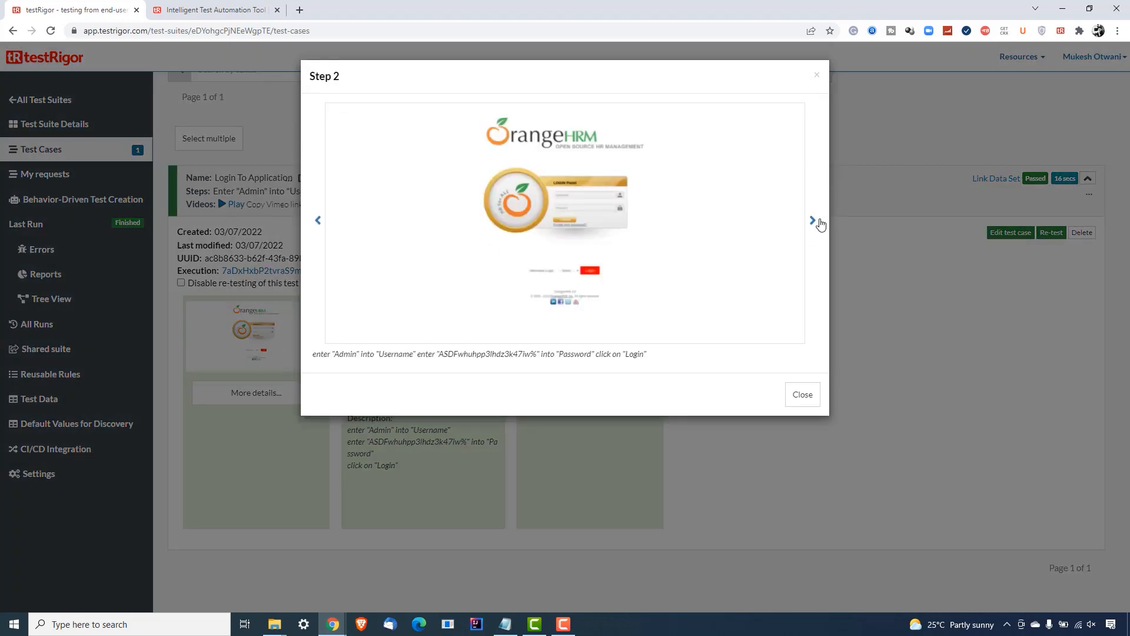
scroll(626, 246, "up", 5)
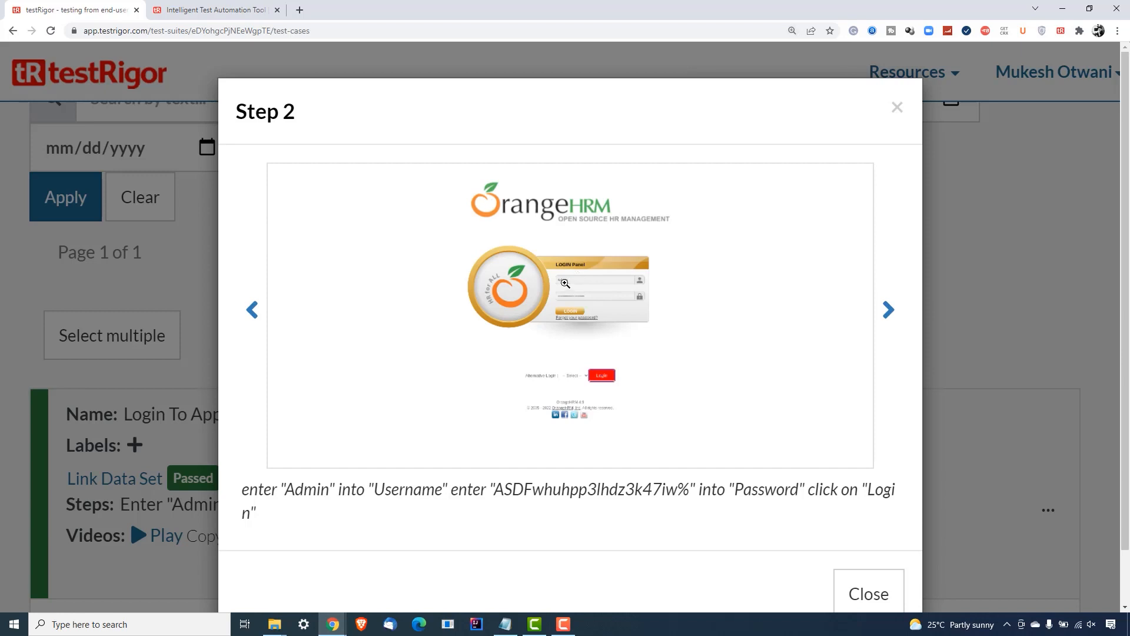
left_click(571, 289)
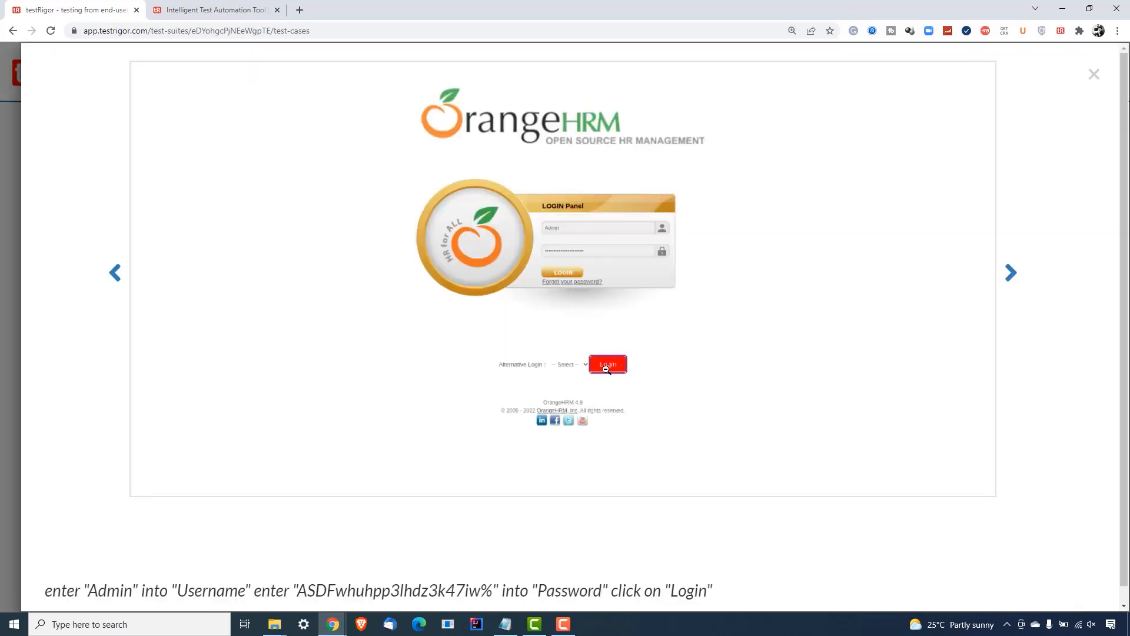
left_click(1011, 273)
left_click(1093, 75)
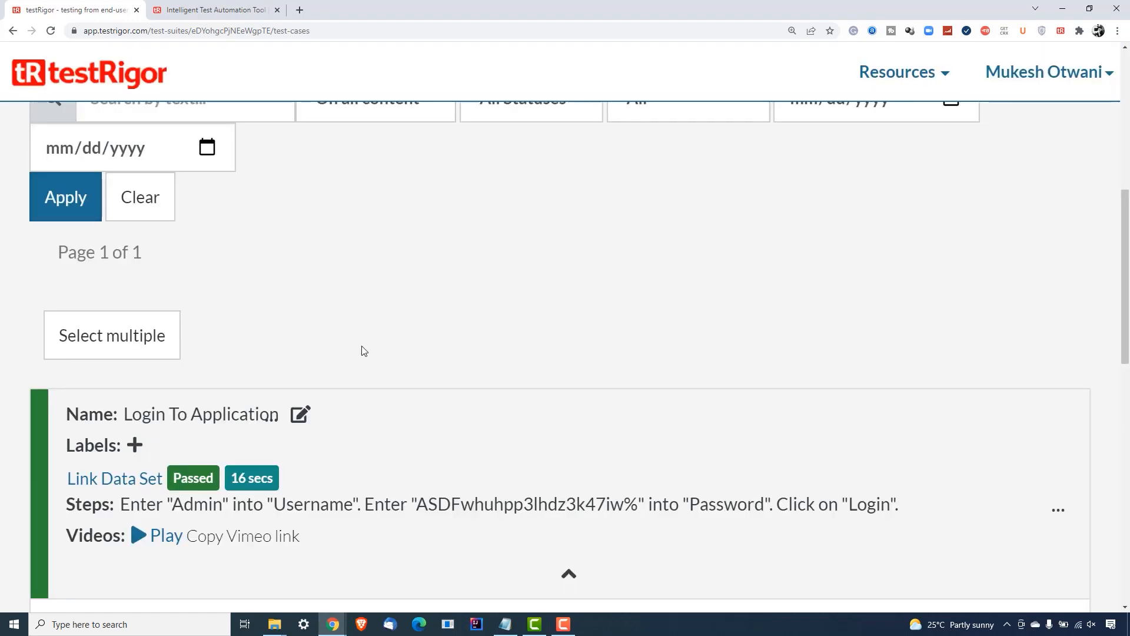
left_click(792, 30)
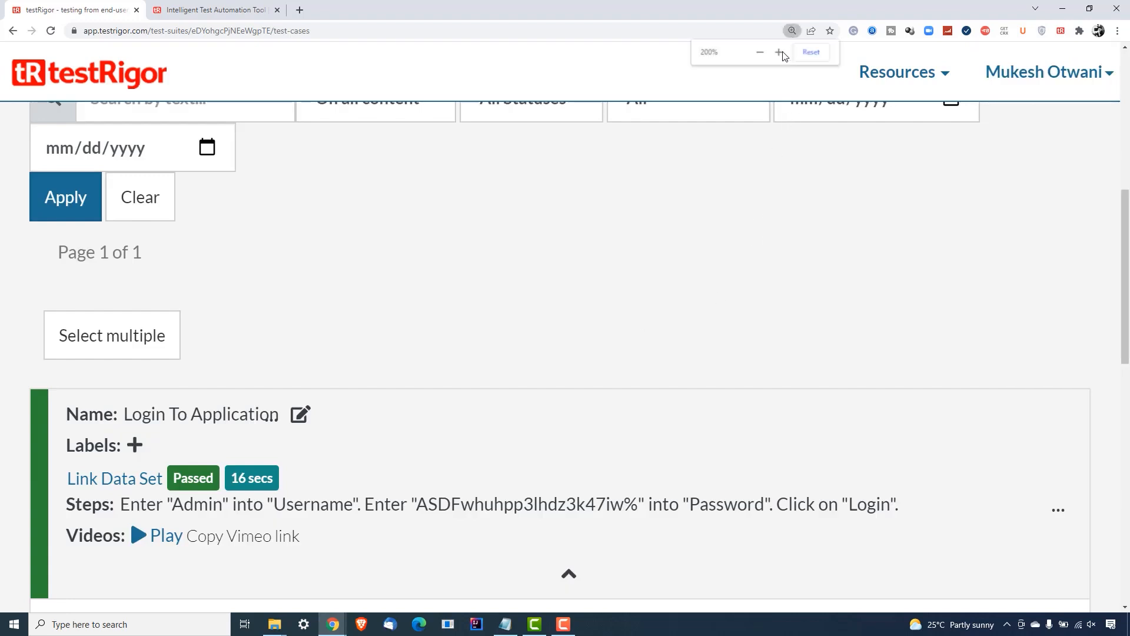
left_click(811, 52)
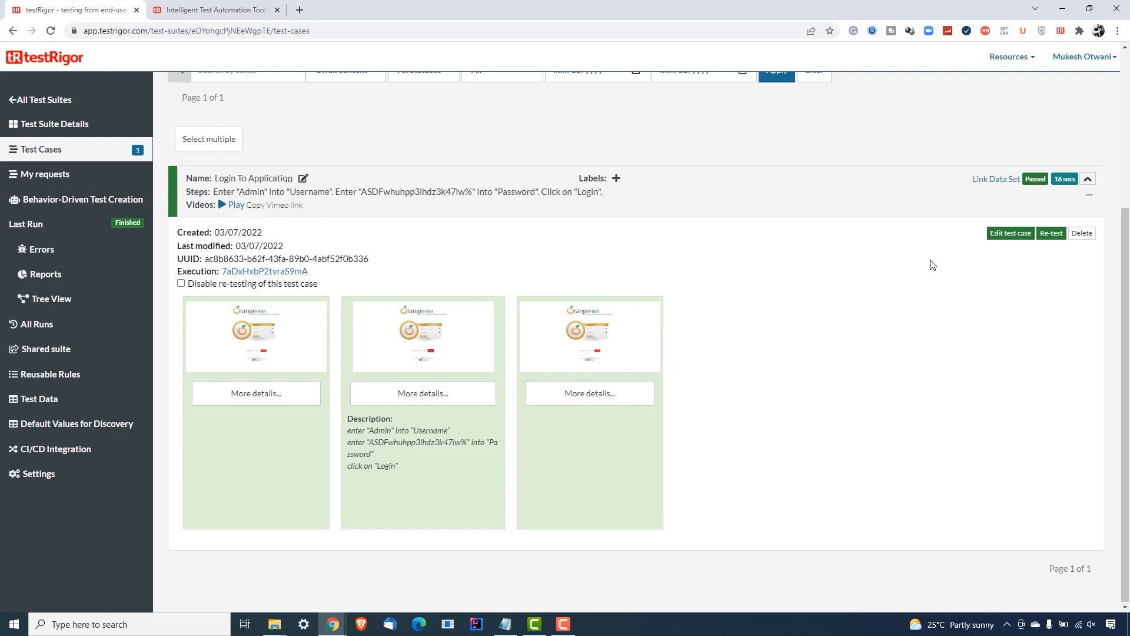
Change the third step to click on "LOGIN" and update and retest the case.
left_click(1010, 233)
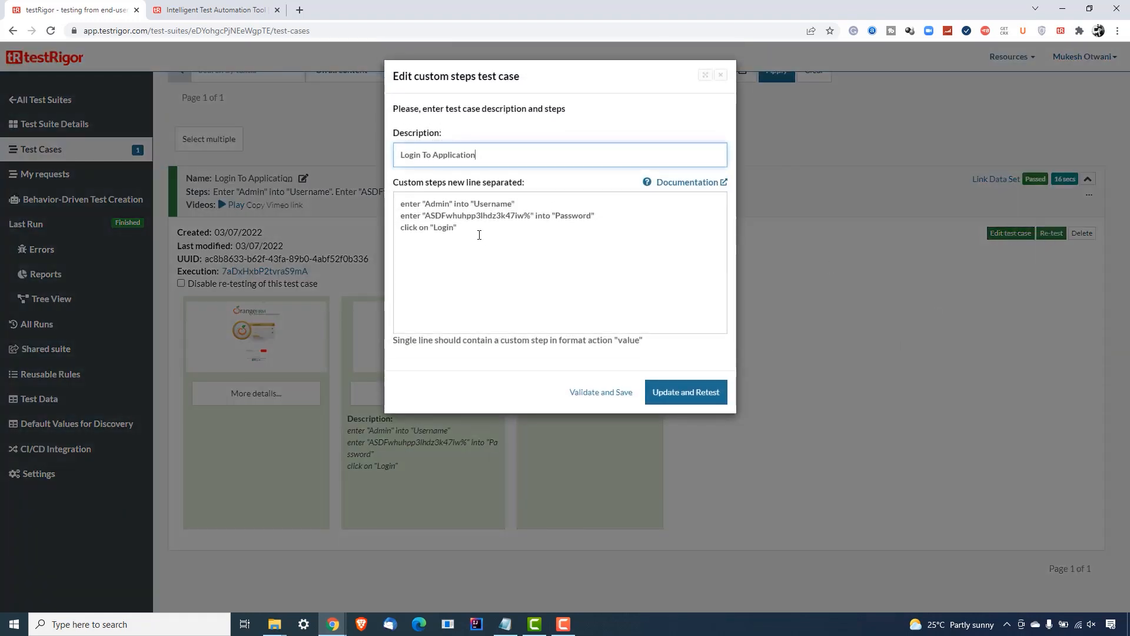
double_click(445, 228)
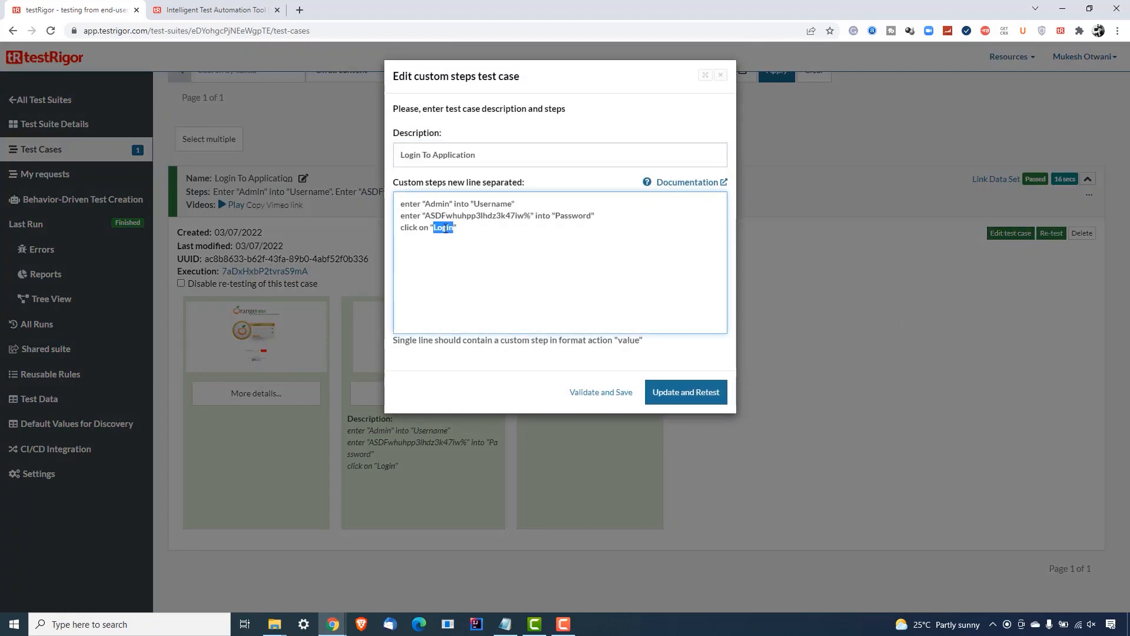
type("LOGIN")
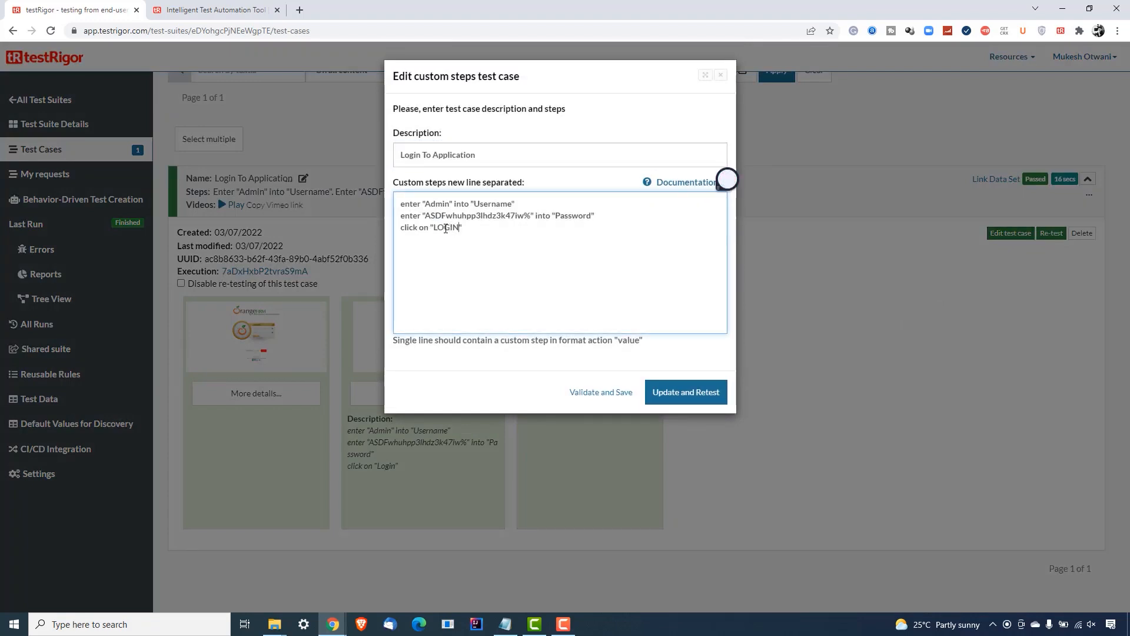
double_click(445, 228)
left_click(528, 277)
left_click(698, 400)
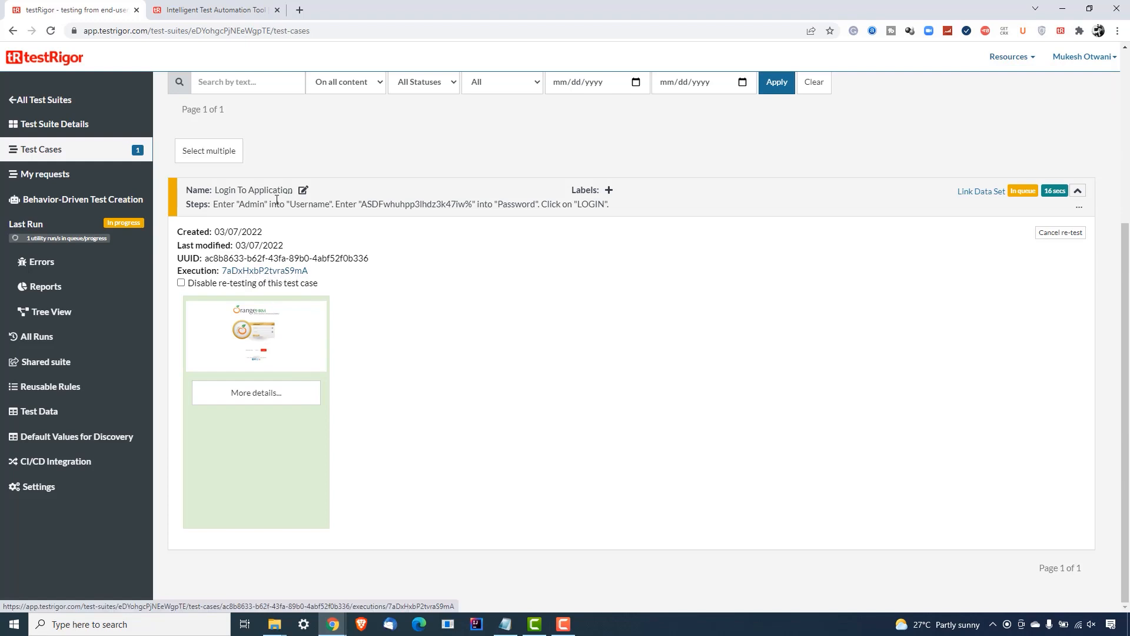
Open the re-run's execution details in a new tab, then return to the test cases tab.
left_click(281, 271, "ctrl")
left_click(355, 3)
left_click_drag(371, 3, 221, 1)
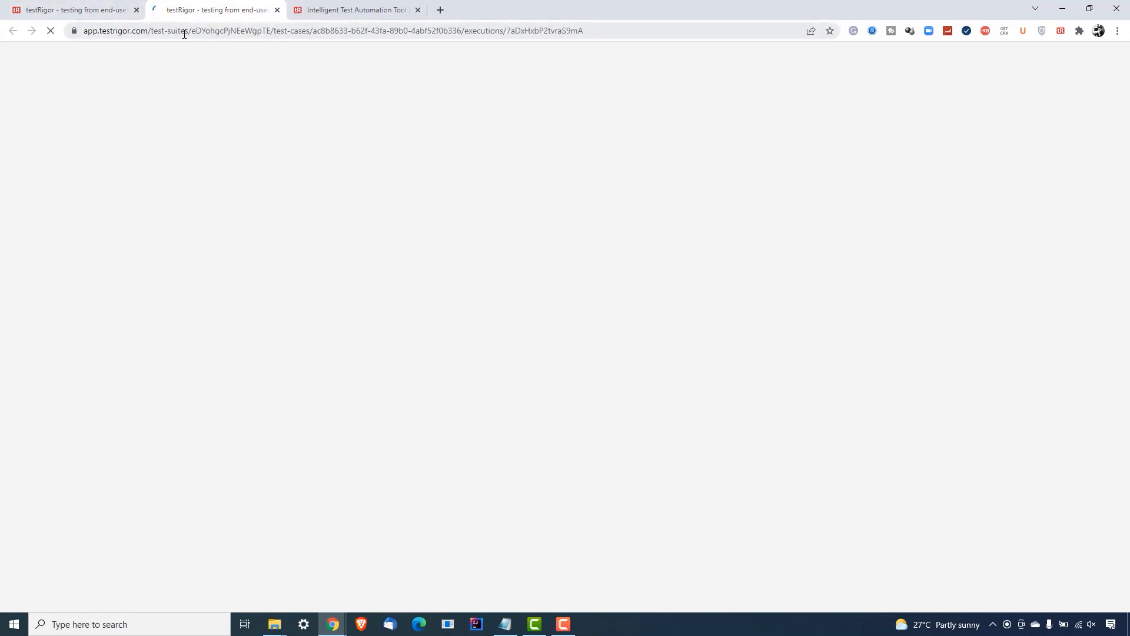
left_click(116, 9)
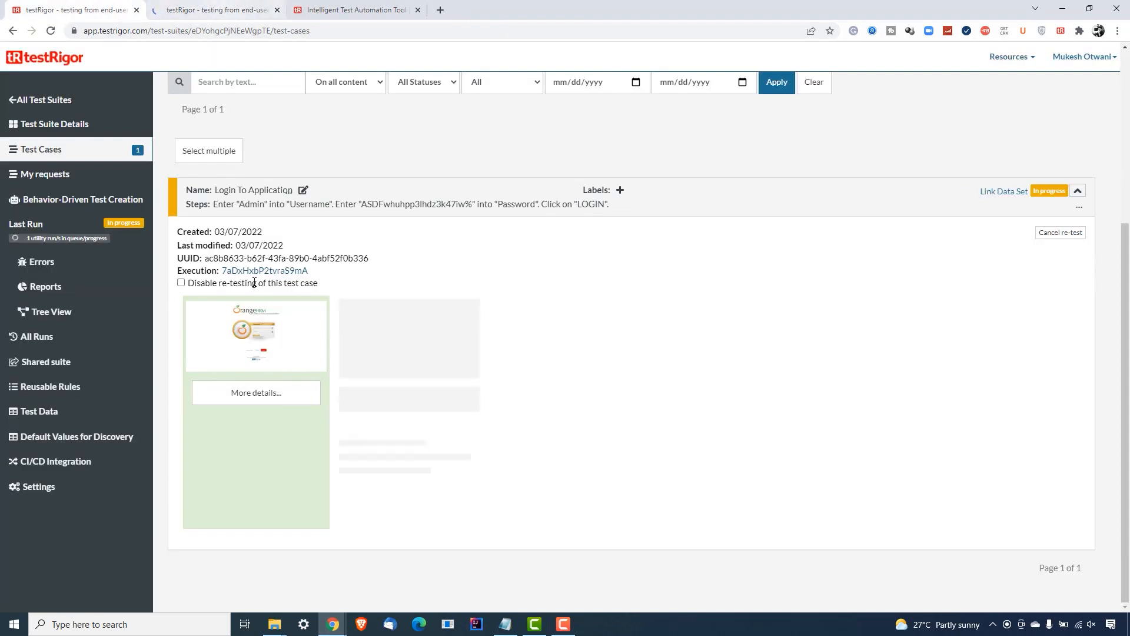
left_click(242, 3)
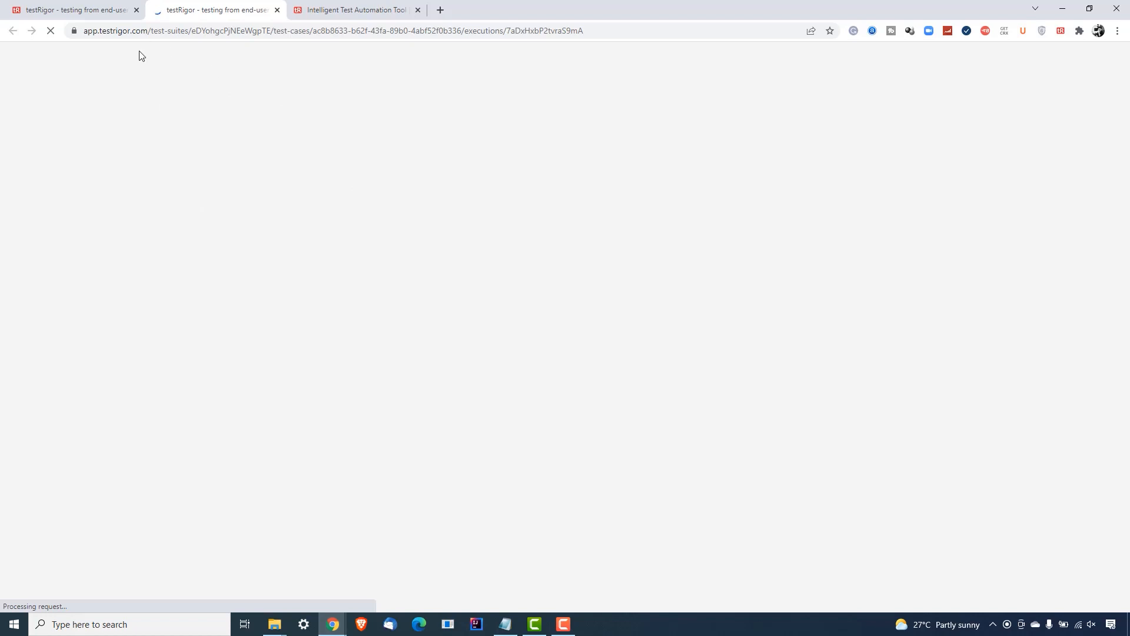
left_click(141, 11)
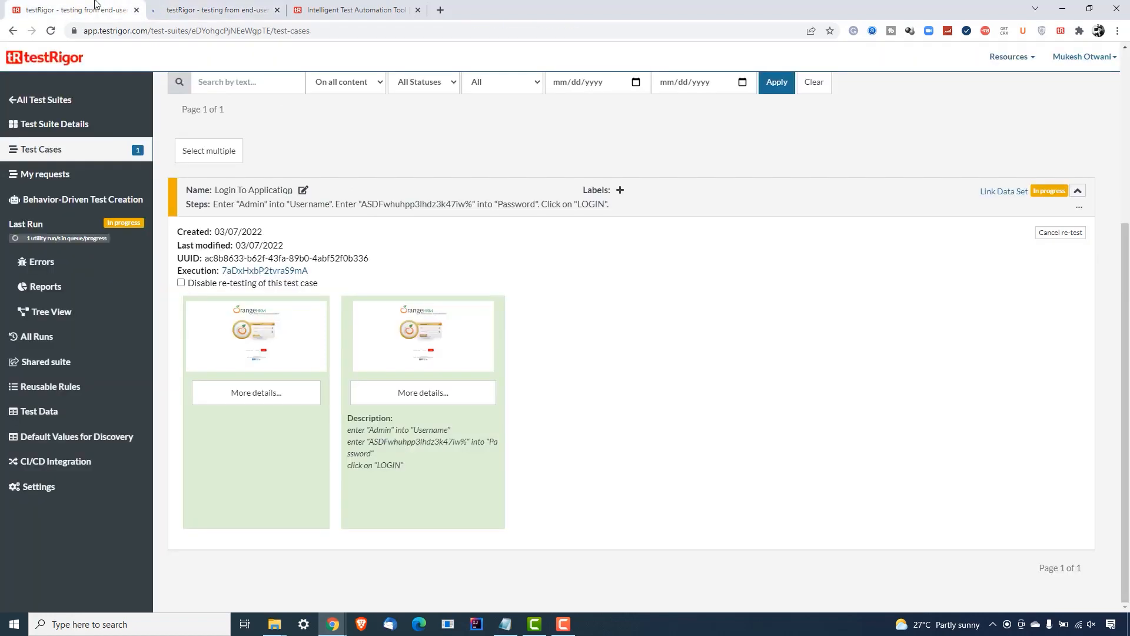
View the enlarged Step 2 and Step 3 screenshots, then open the custom steps editor.
left_click(435, 351)
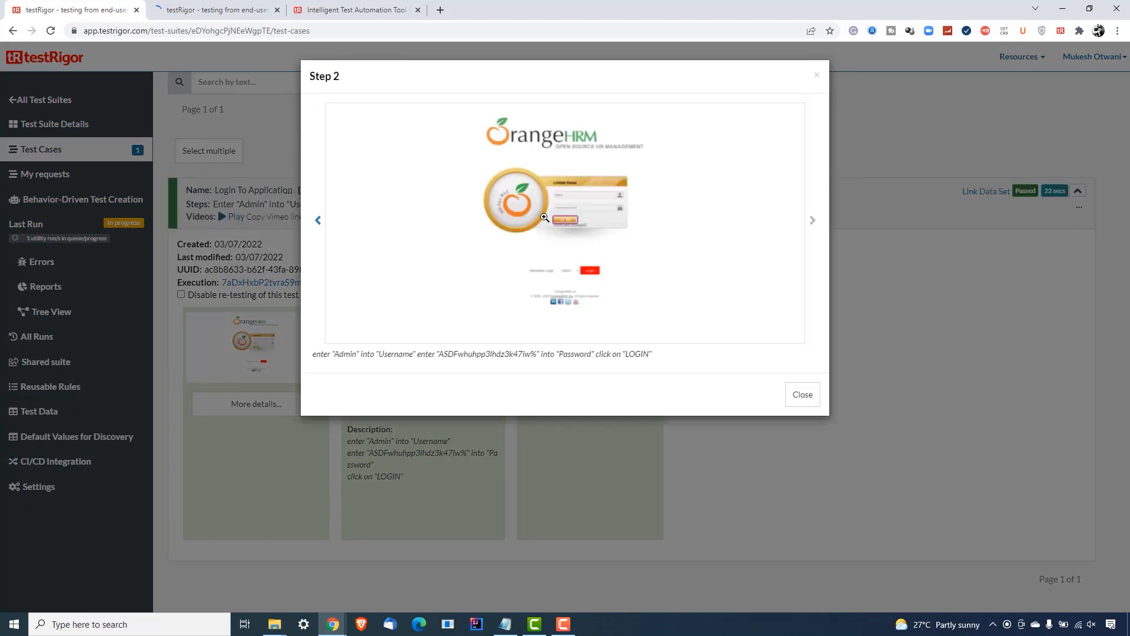
left_click(552, 212)
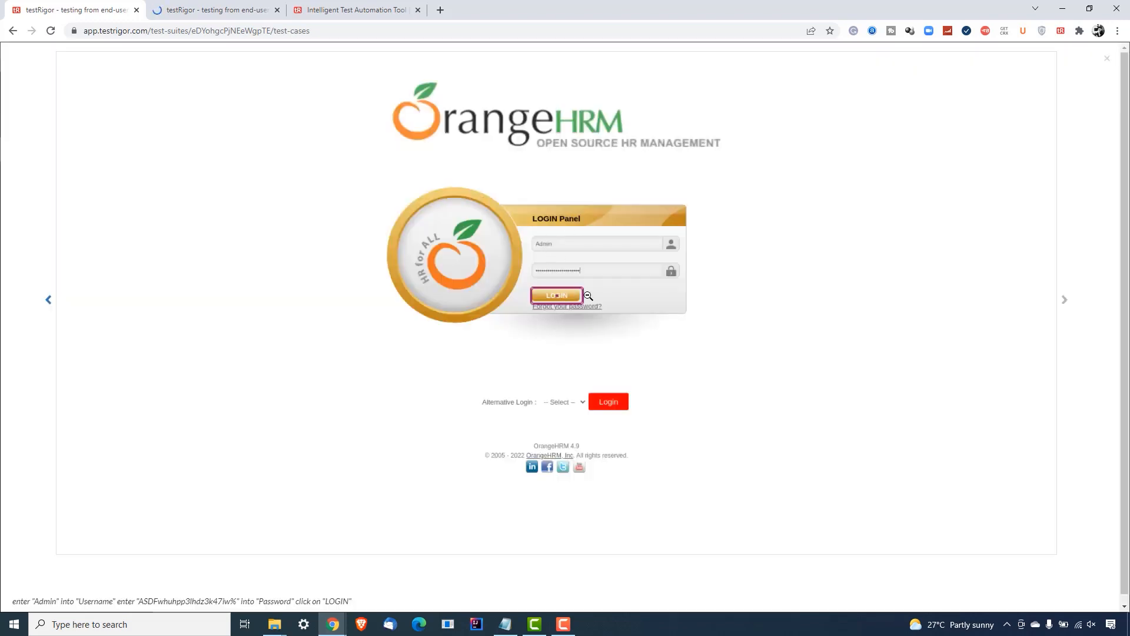
left_click(1064, 302)
left_click(617, 344)
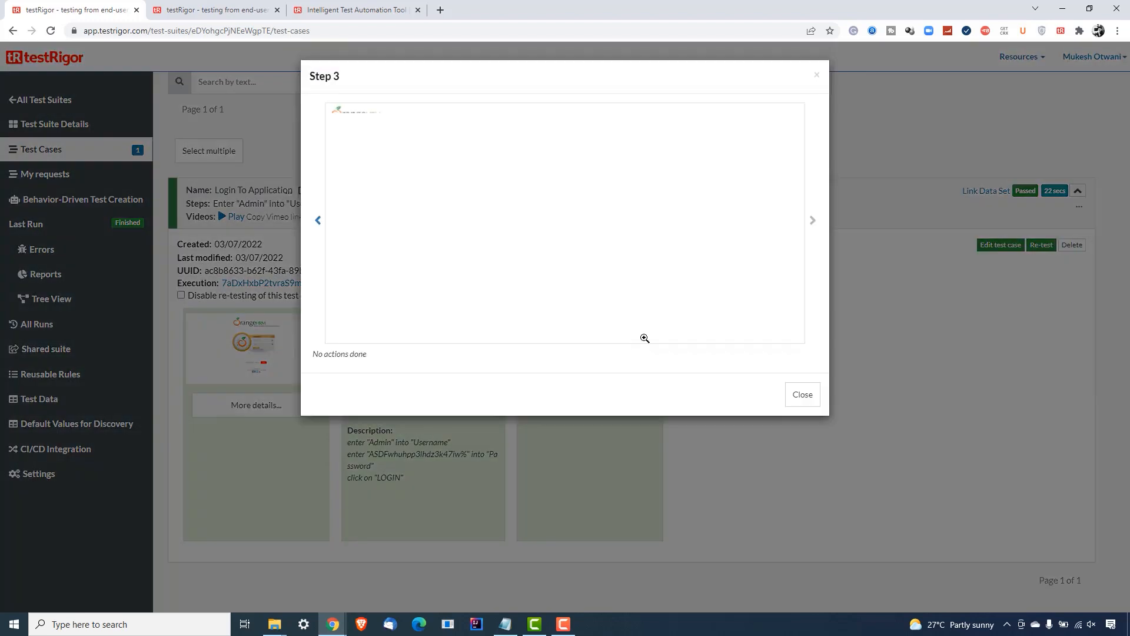
left_click(759, 185)
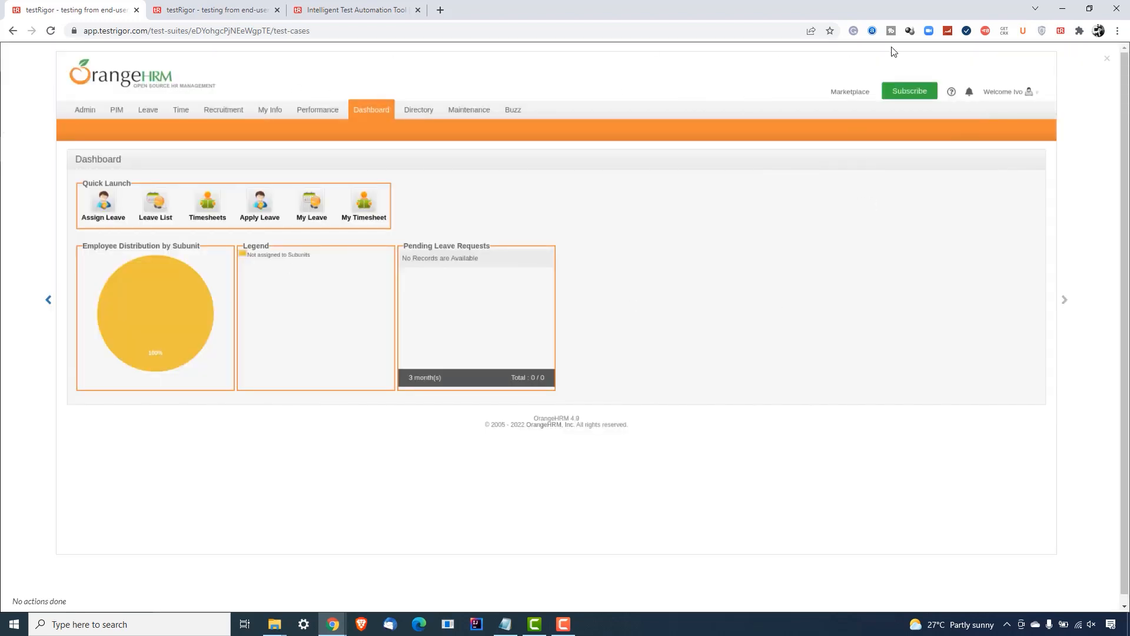
left_click(1108, 59)
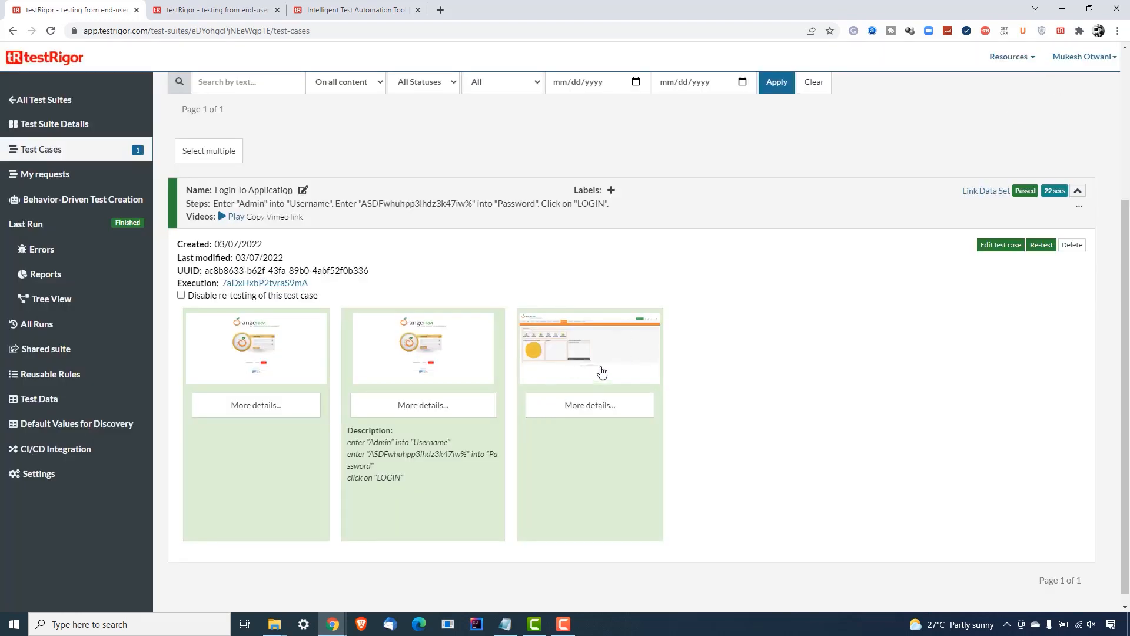
left_click(992, 246)
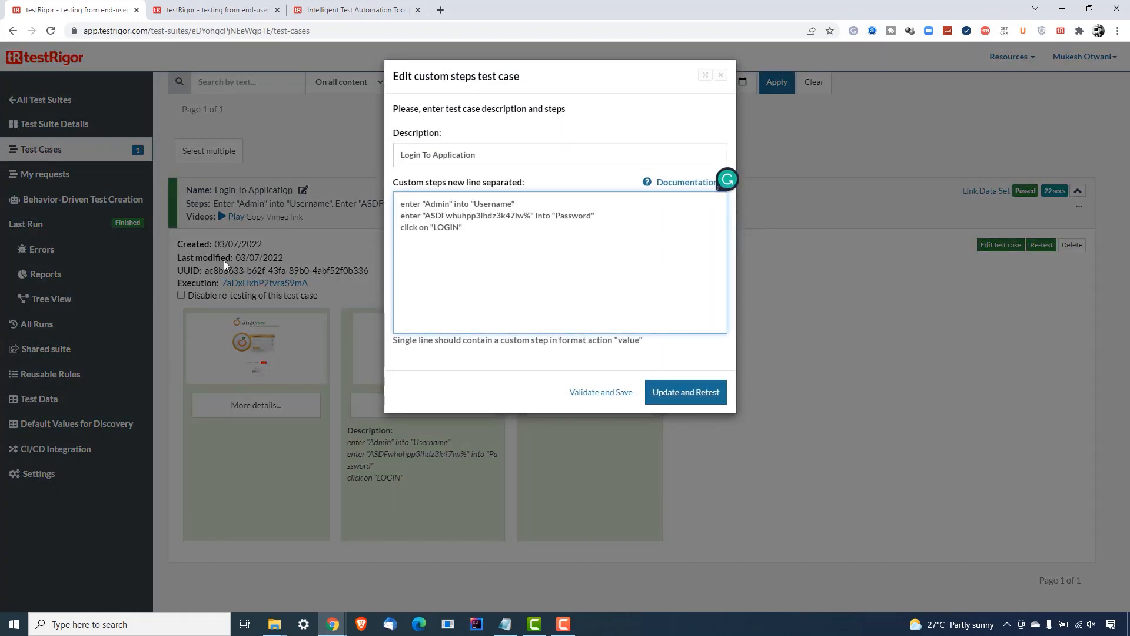
Log in to OrangeHRM with the saved credentials and confirm the Dashboard URL and header.
mouse_move(332, 623)
left_click(430, 579)
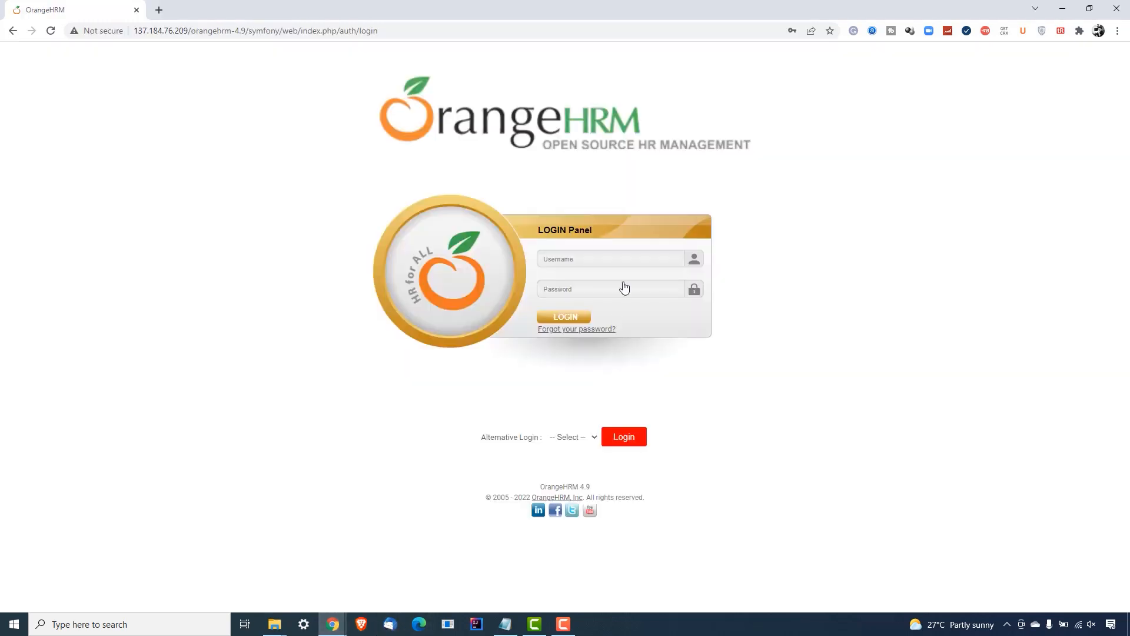
left_click(579, 260)
left_click(576, 275)
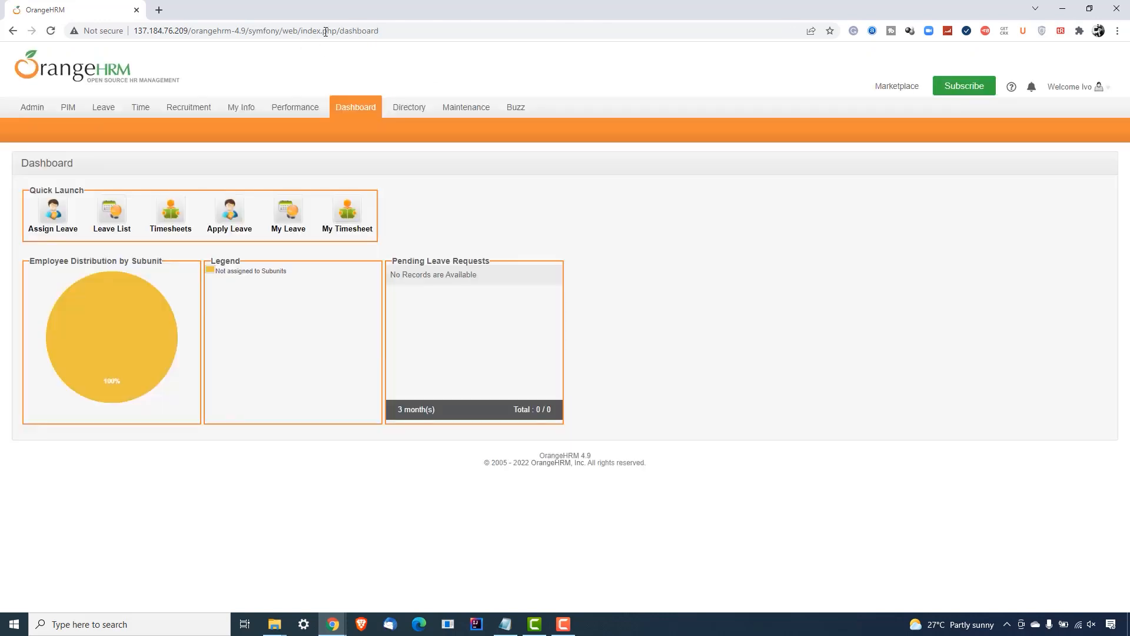
left_click_drag(339, 30, 402, 30)
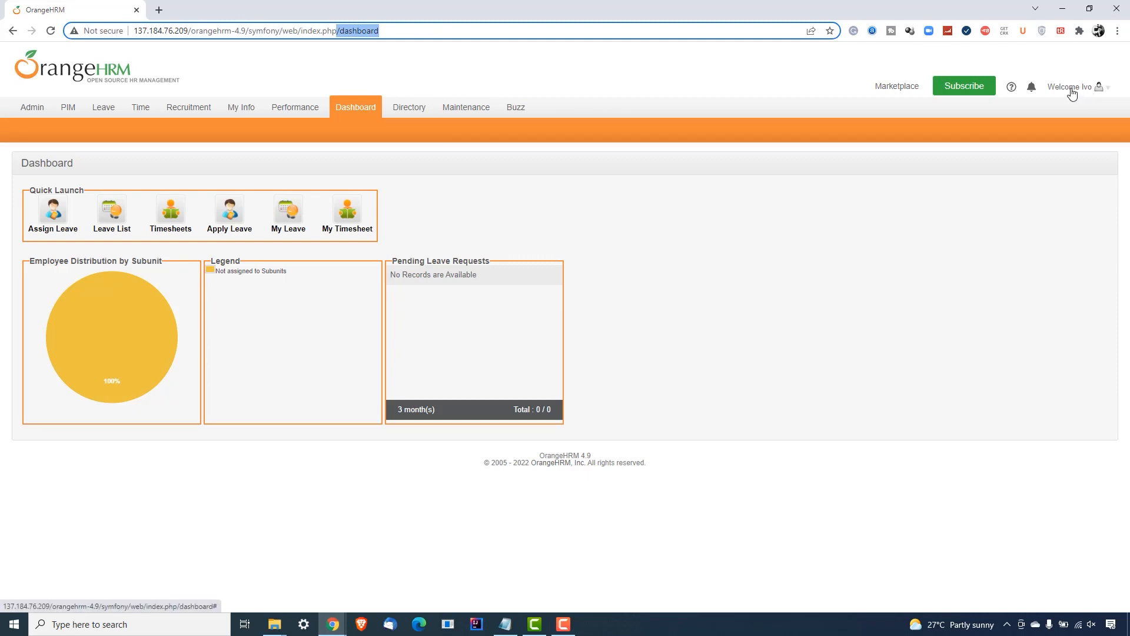
mouse_move(73, 111)
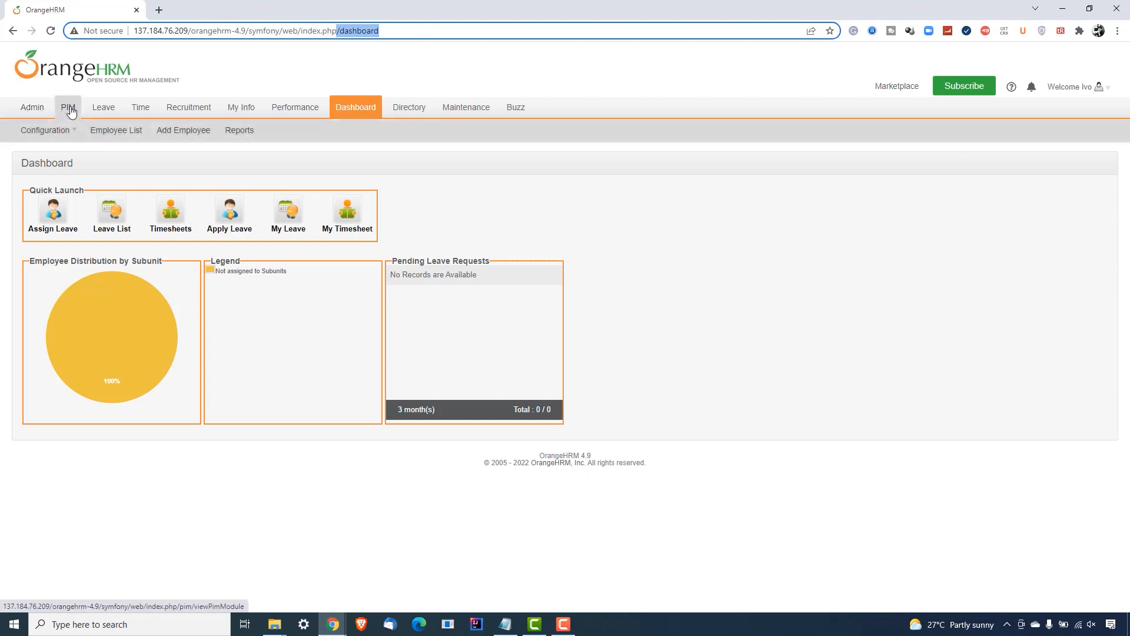
left_click(36, 165)
double_click(36, 165)
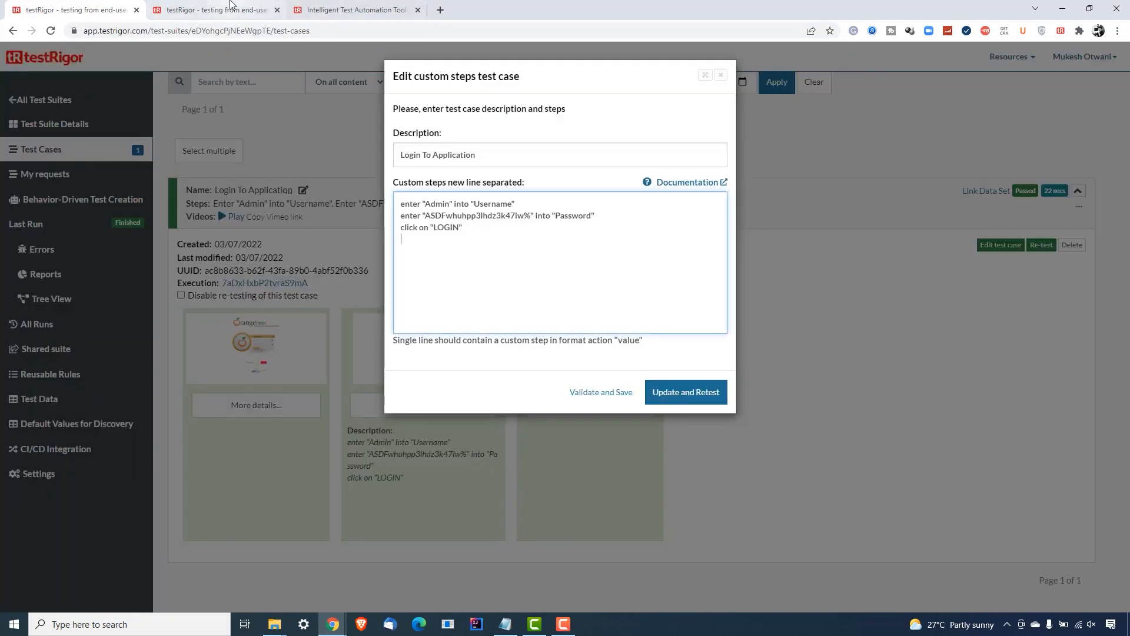
Jump to the docs' Validations section and read the intro to whole-page validations.
left_click(327, 7)
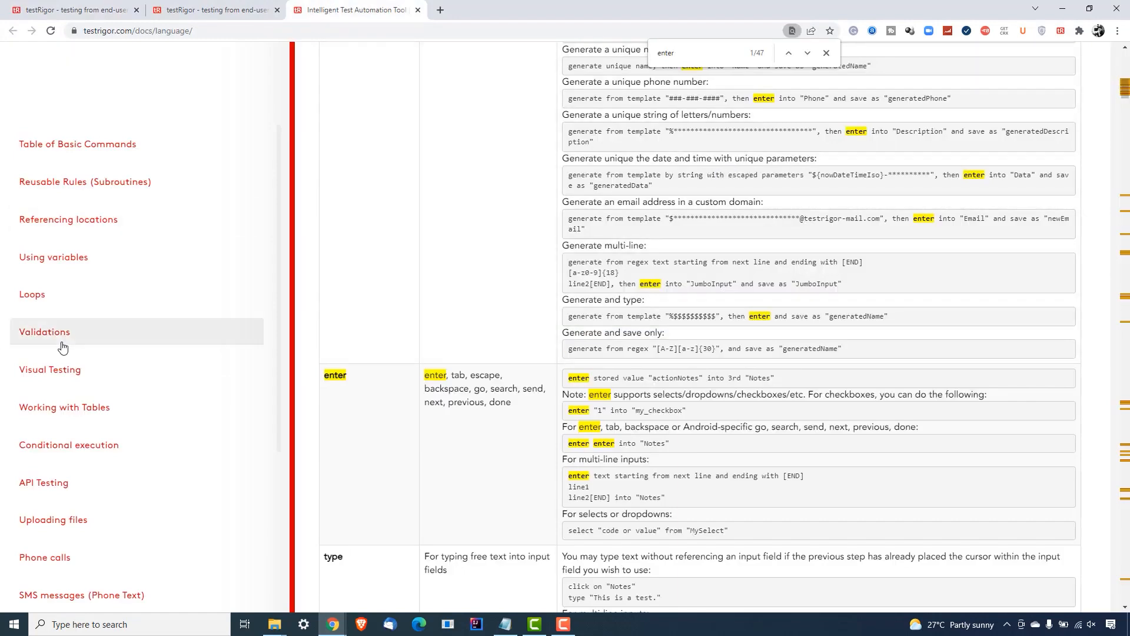
left_click(62, 342)
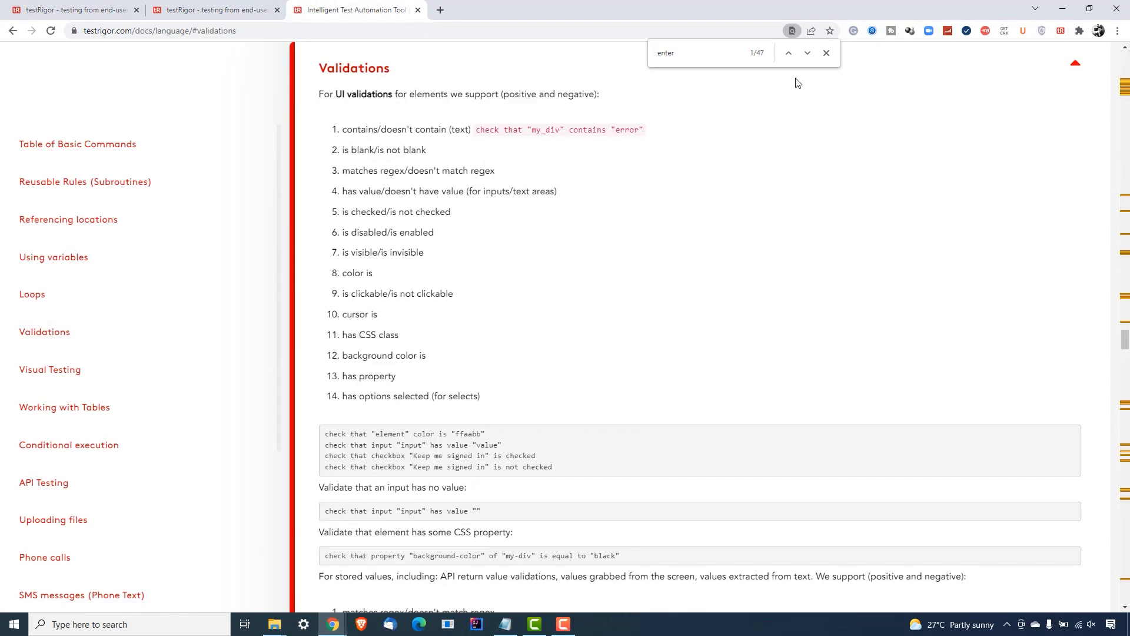
left_click(826, 53)
left_click_drag(321, 93, 496, 92)
scroll(527, 310, "down", 9)
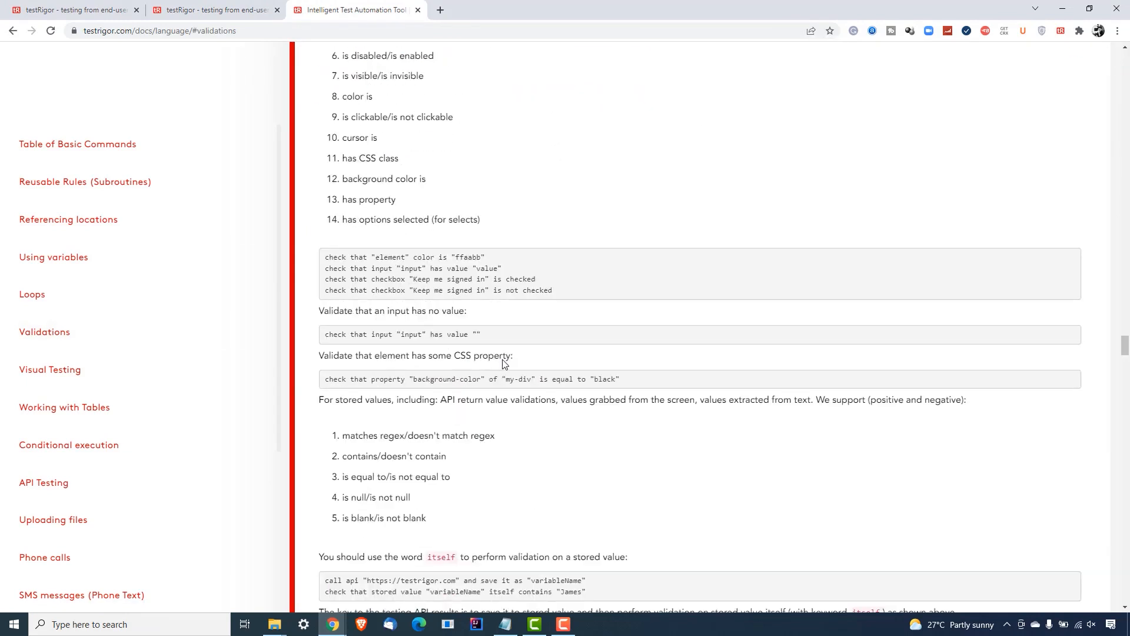
scroll(447, 388, "down", 2)
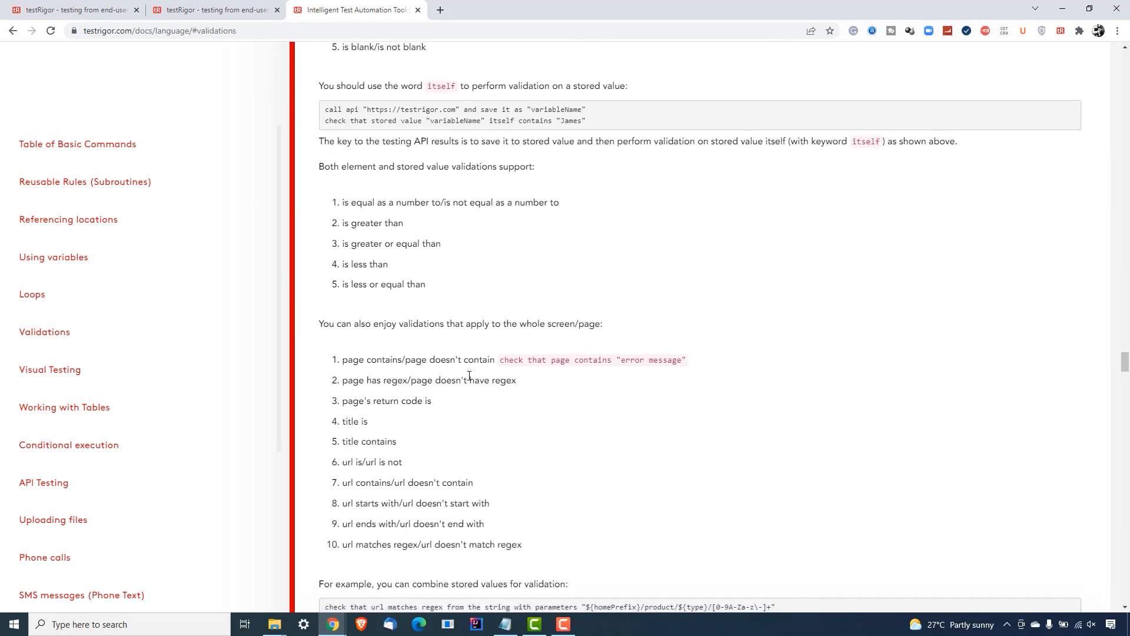
left_click_drag(386, 325, 611, 326)
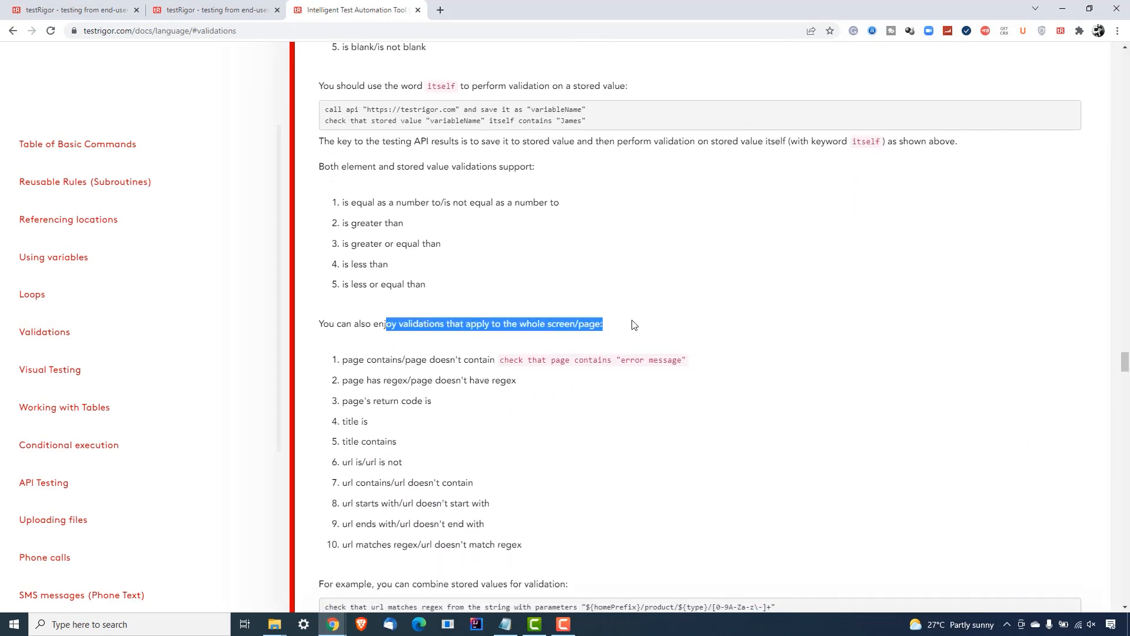
left_click(550, 385)
Review whole-page validation options such as 'url matches regex' and 'url starts with'.
scroll(412, 331, "down", 2)
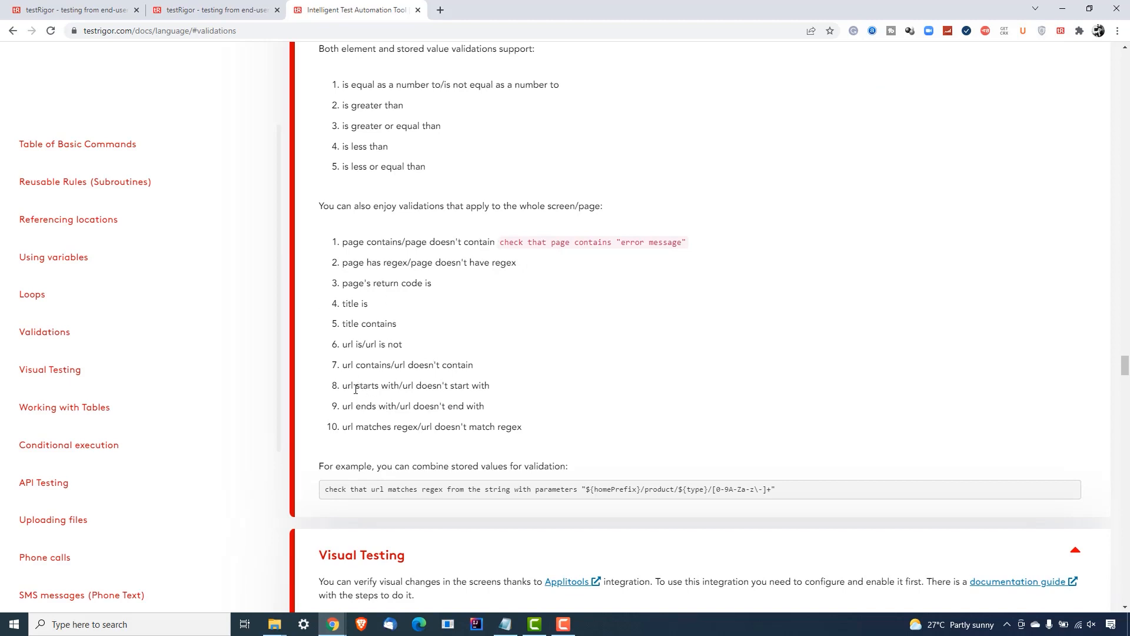
left_click_drag(365, 426, 540, 433)
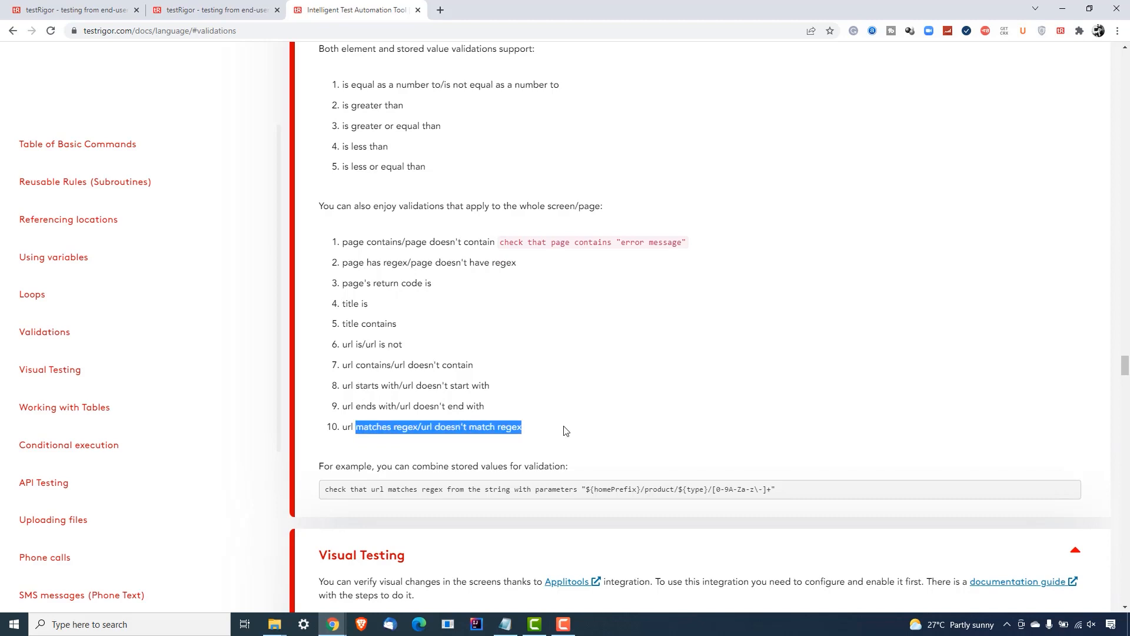
left_click(563, 430)
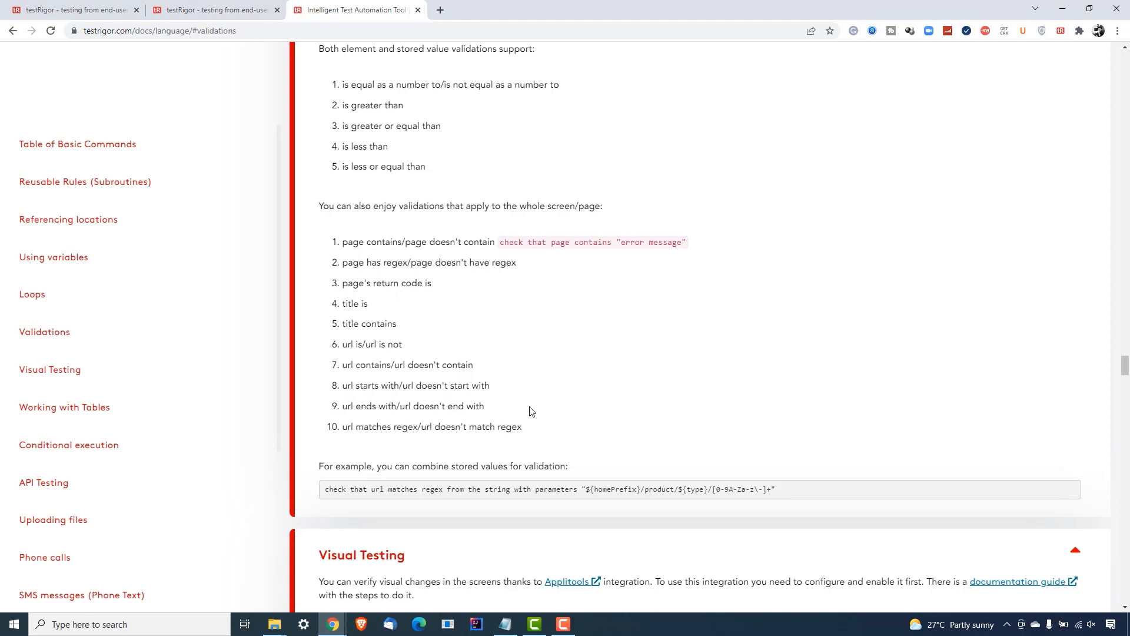
left_click_drag(357, 385, 412, 386)
left_click(527, 373)
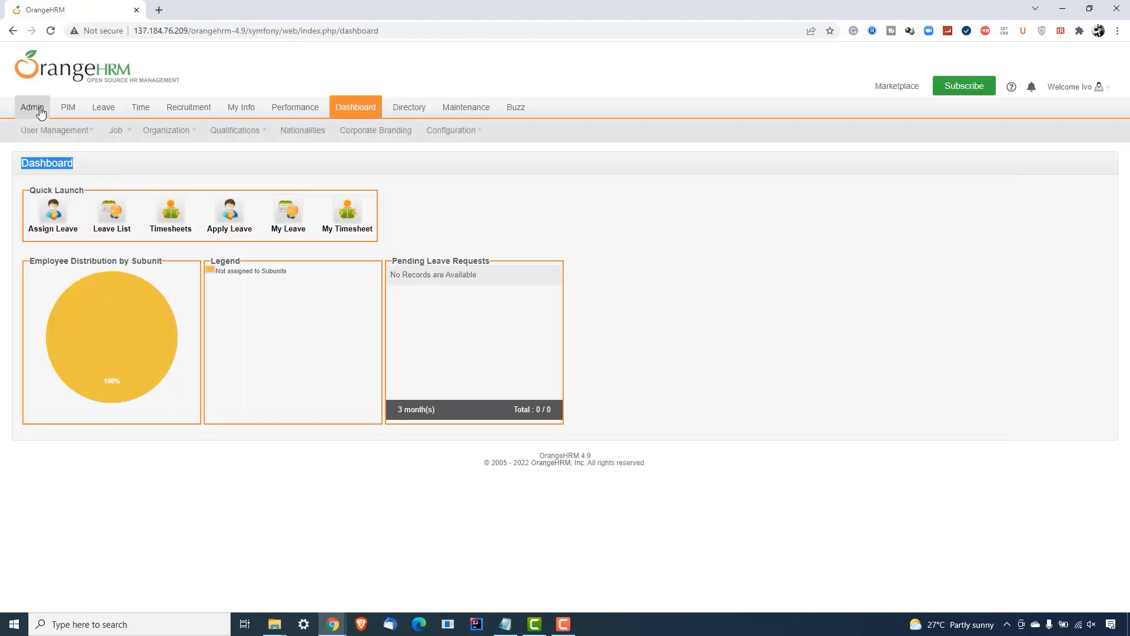
Add the step check that page contains "Admin" as the fourth line, then save and retest.
key("alt+Tab")
key("alt+Tab")
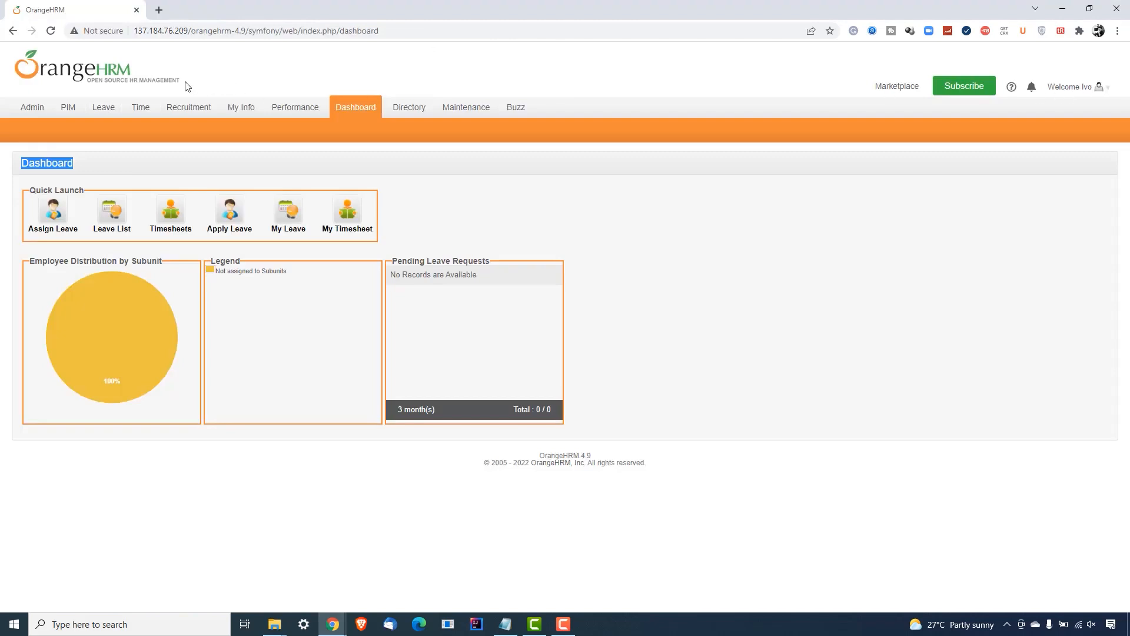
key("alt+Tab")
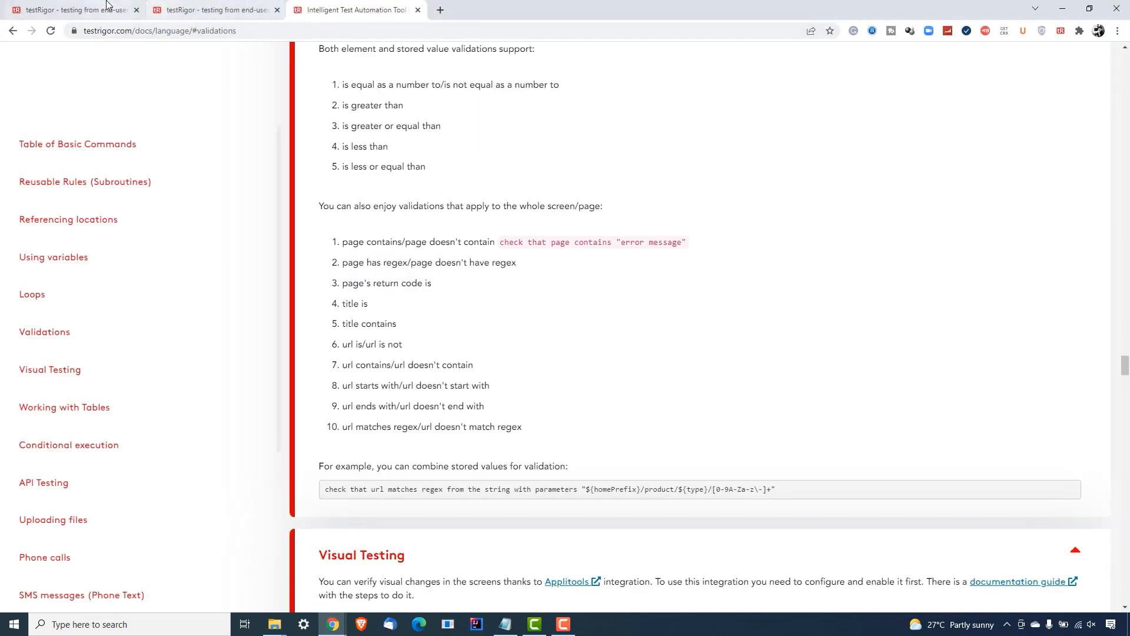
left_click(87, 11)
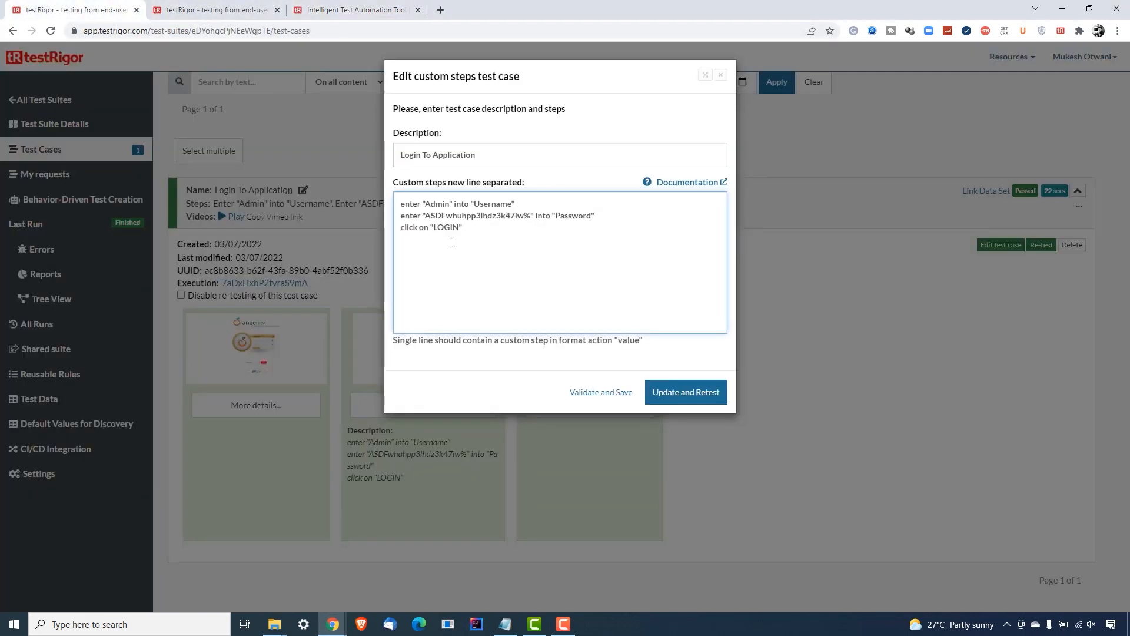
type("check ")
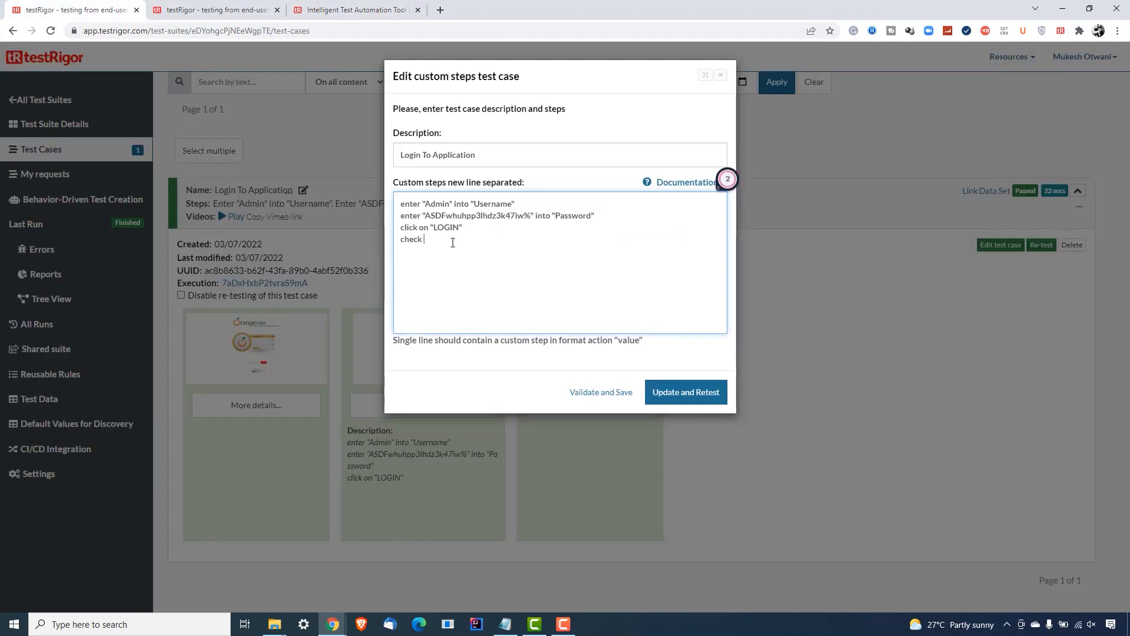
type("that page cp")
key("BackSpace")
type("ontains")
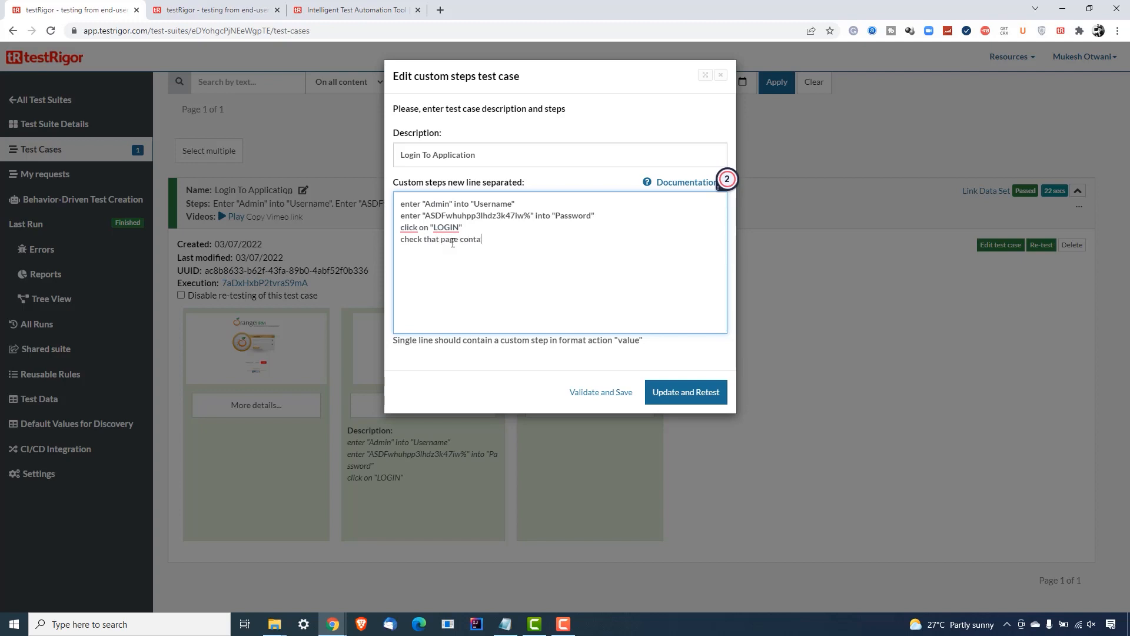
type(" \"")
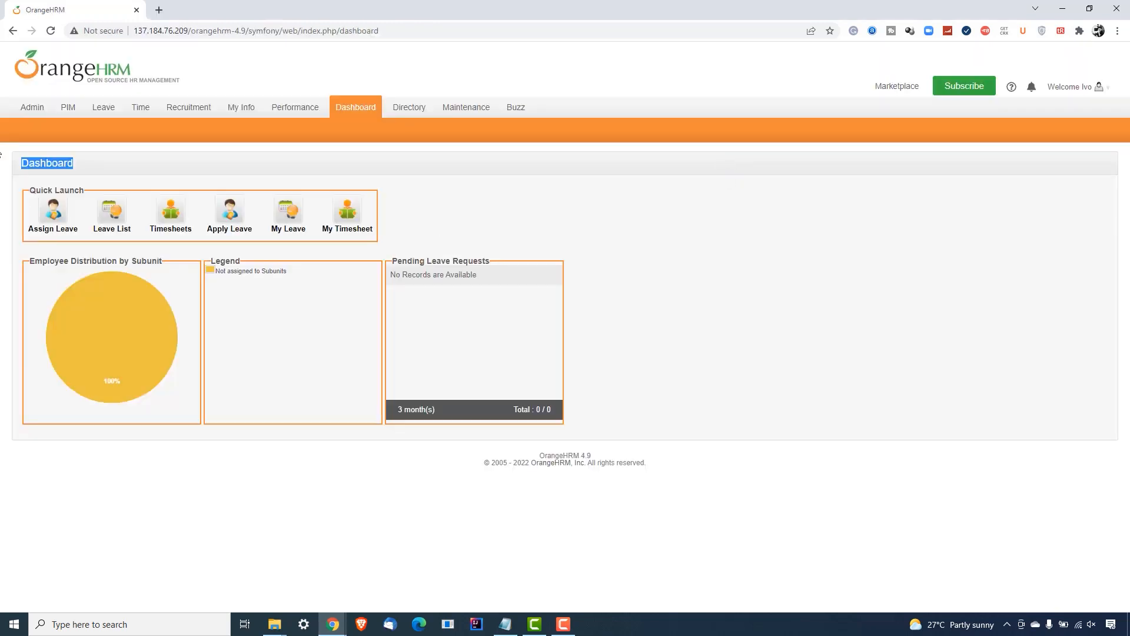
key("alt+Tab")
type("Admin")
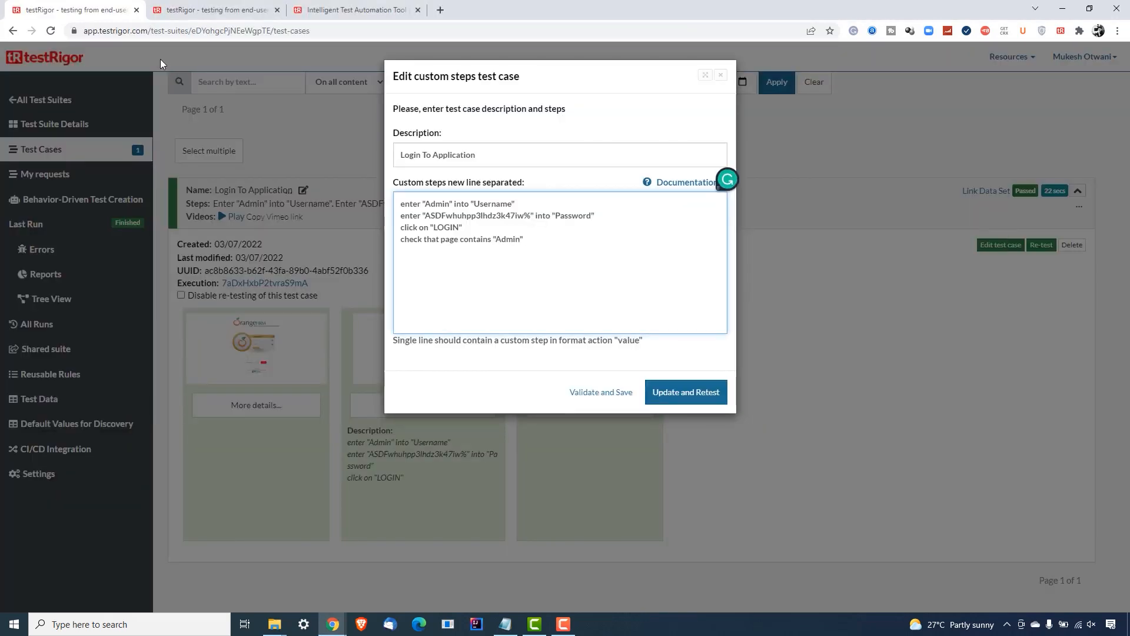
left_click_drag(560, 230, 538, 236)
left_click(576, 240)
left_click(685, 396)
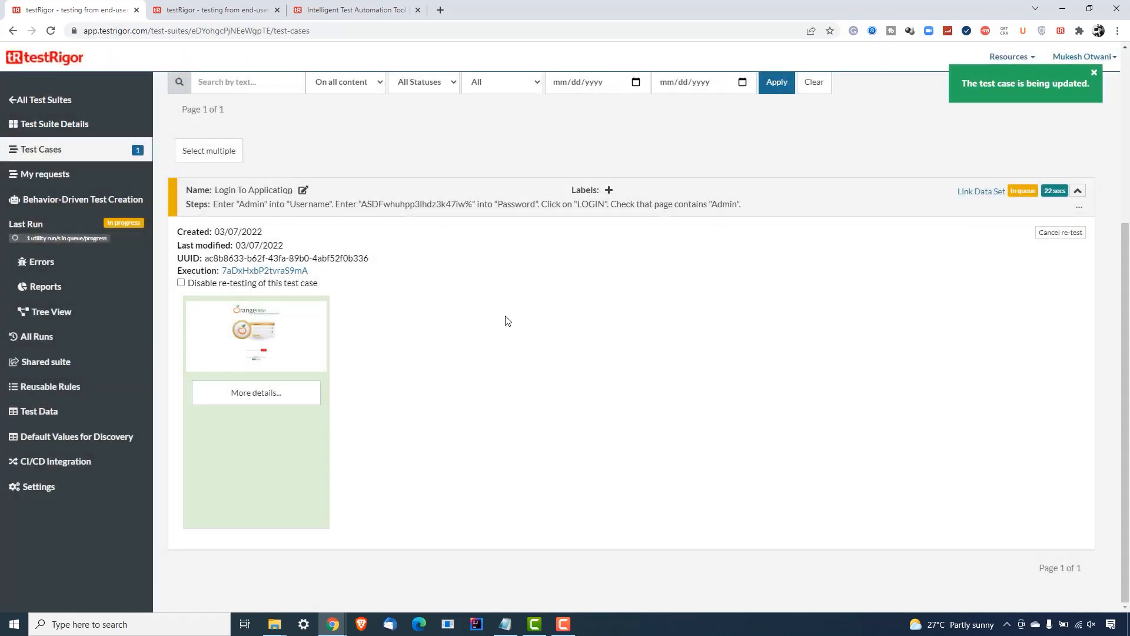
Open the run's execution details in a new tab and review the four passed steps.
middle_click(288, 272)
left_click_drag(521, 4, 239, 5)
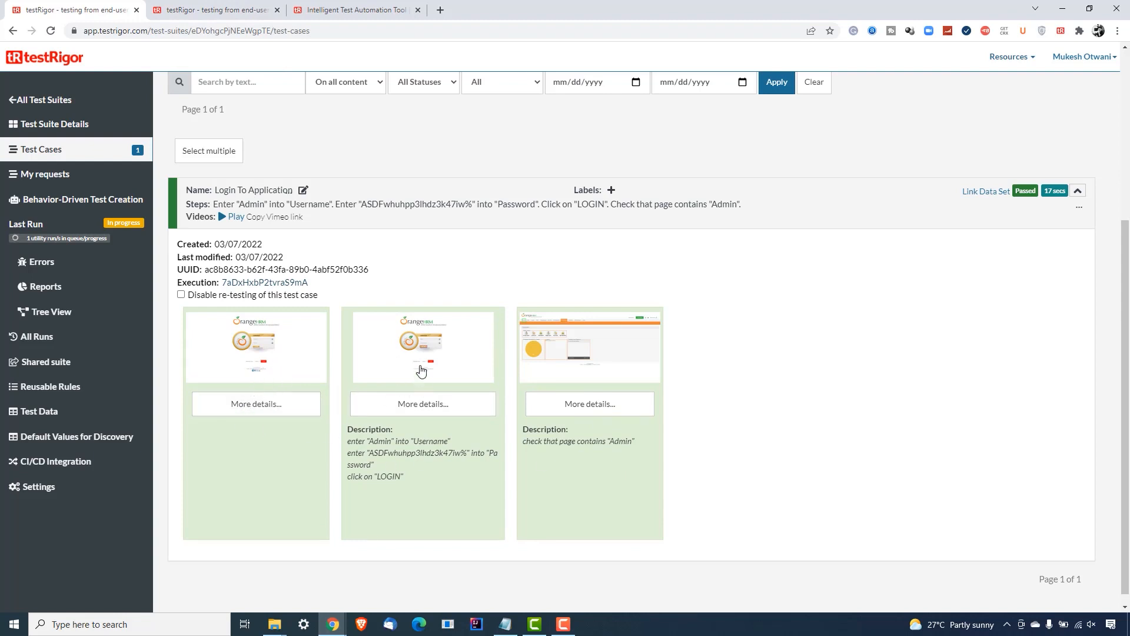
left_click_drag(364, 443, 363, 442)
left_click(600, 446)
double_click(620, 441)
left_click(211, 16)
scroll(222, 353, "down", 5)
scroll(223, 350, "up", 5)
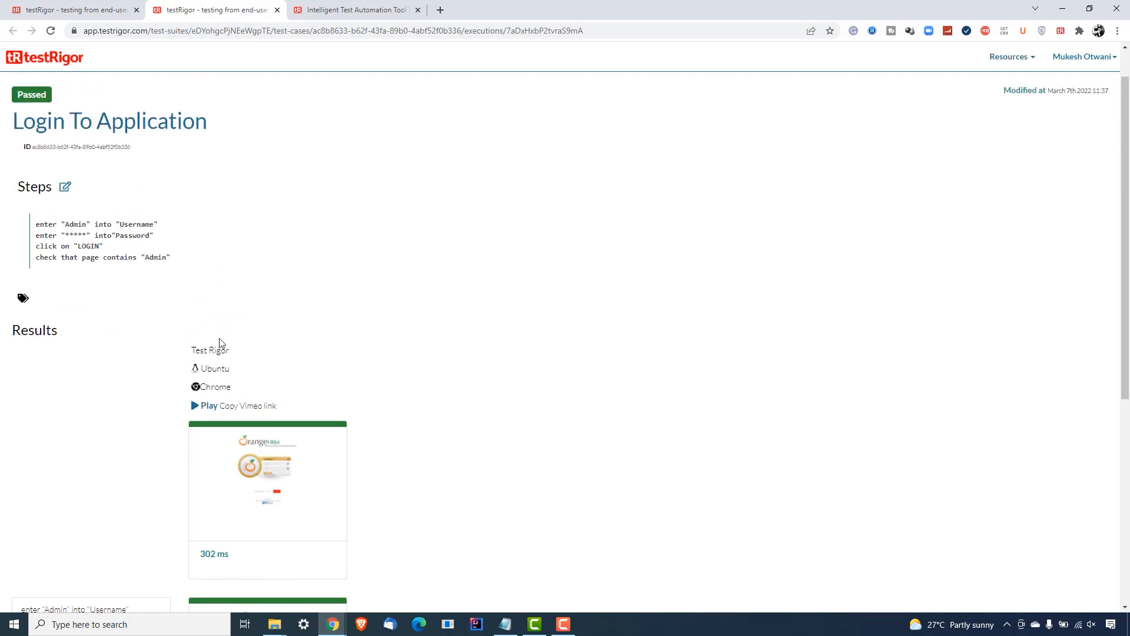
Open the latest Login To Application execution from the test case list in a new tab.
left_click(72, 7)
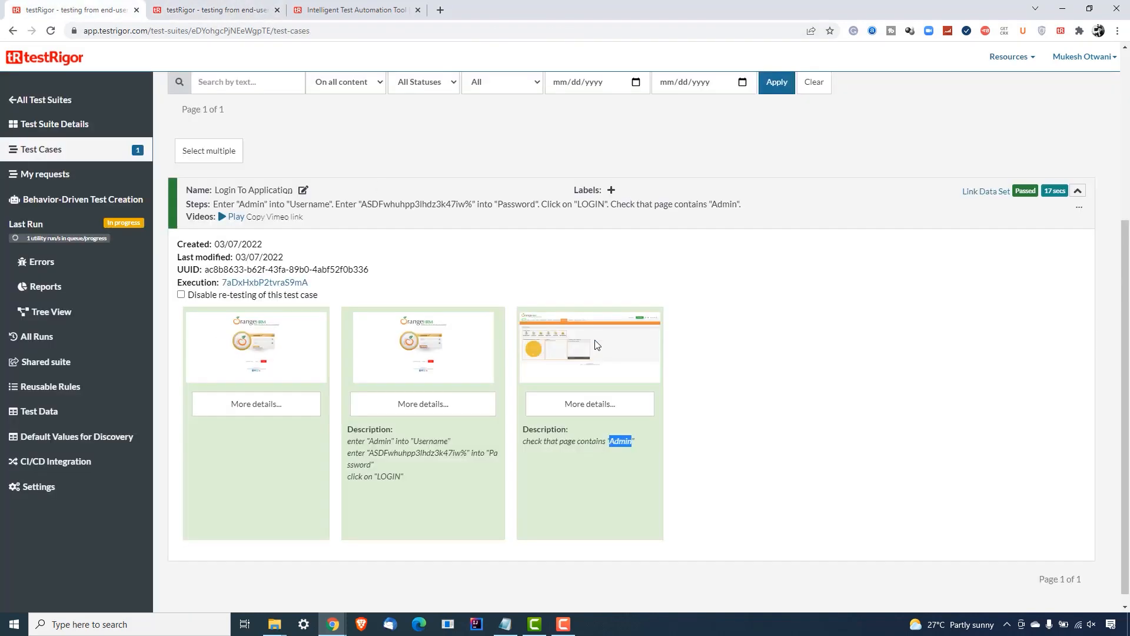
middle_click(281, 283)
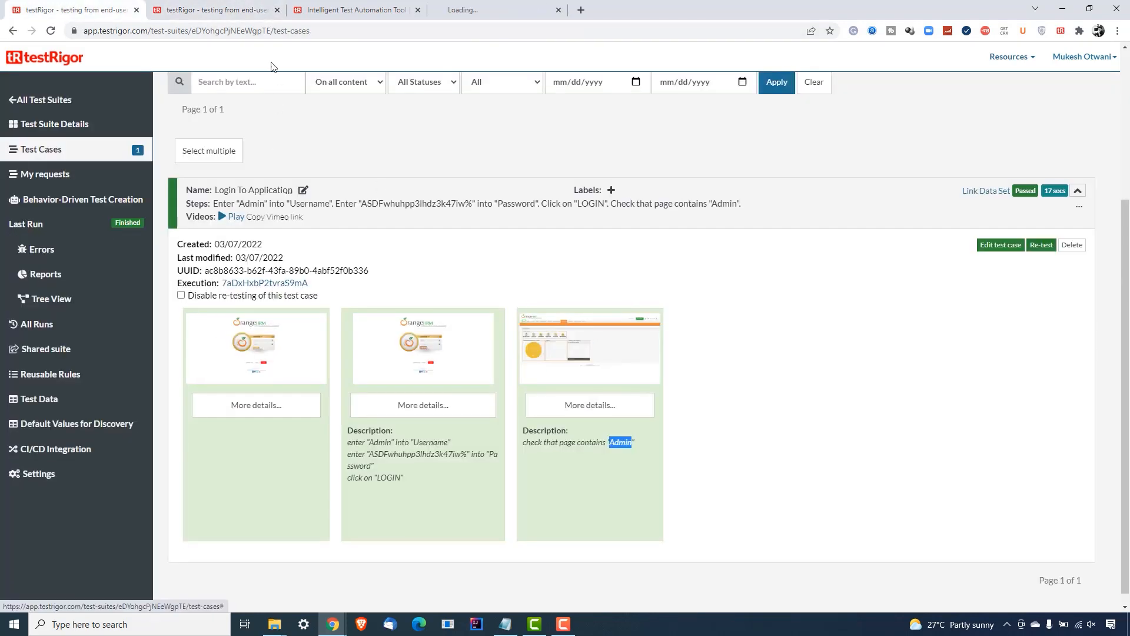
left_click(496, 6)
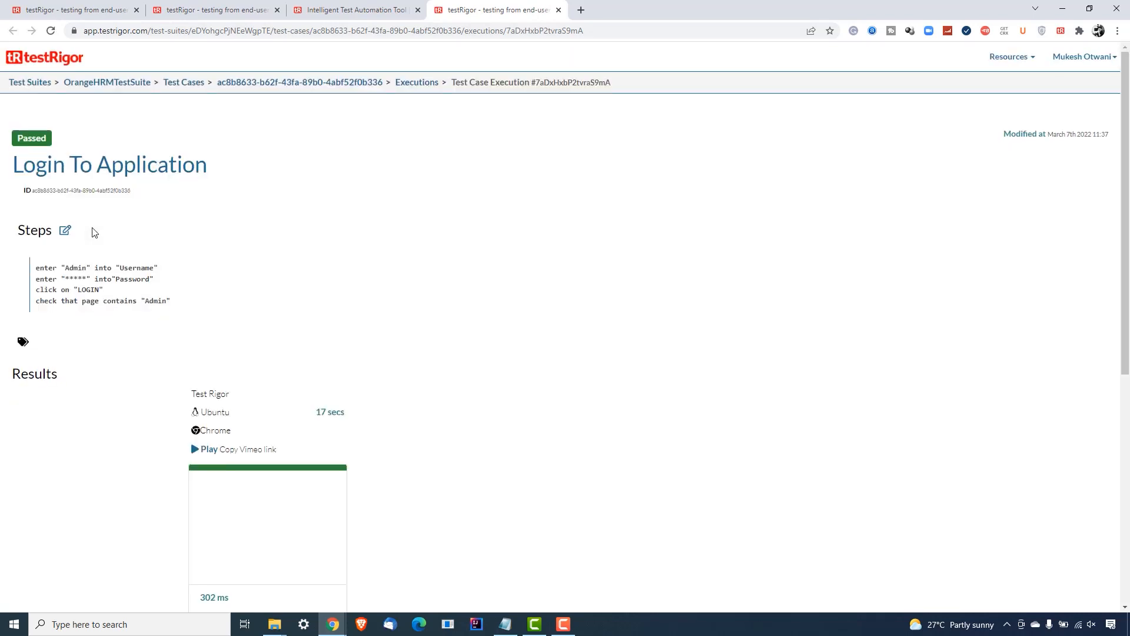
scroll(88, 299, "down", 2)
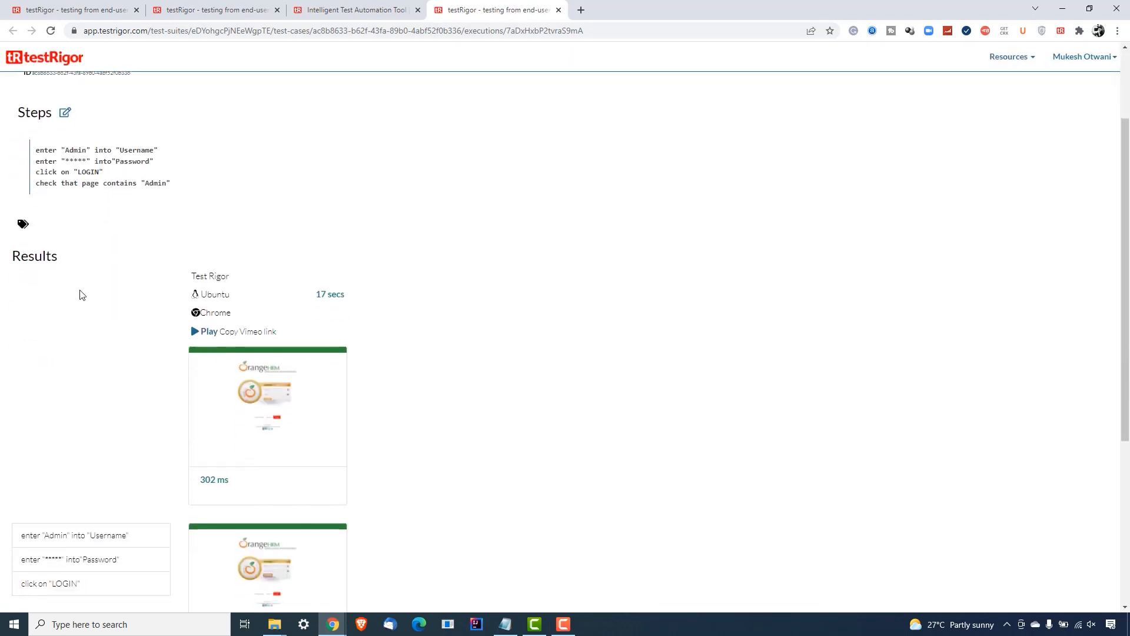
left_click_drag(37, 147, 190, 154)
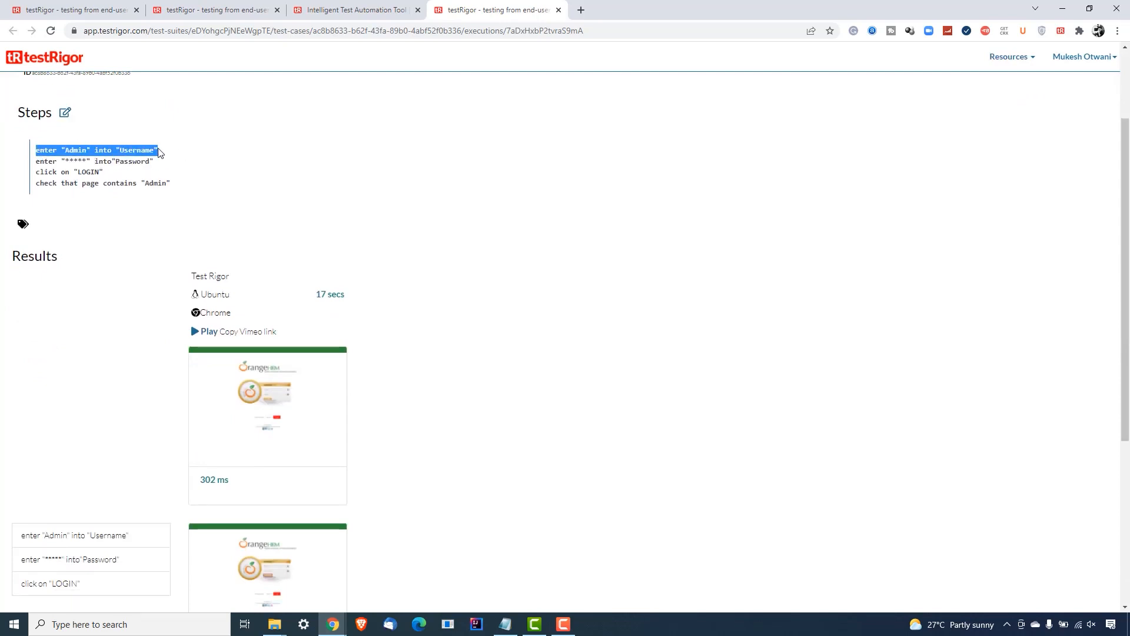
left_click_drag(74, 161, 96, 161)
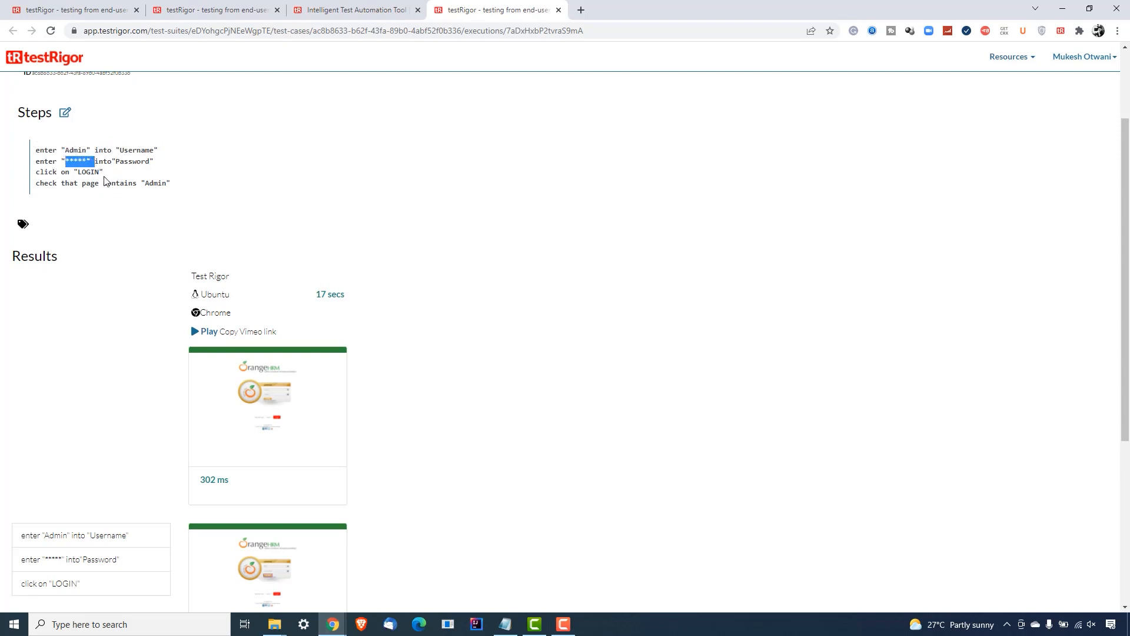
left_click(65, 113)
key("ctrl+a")
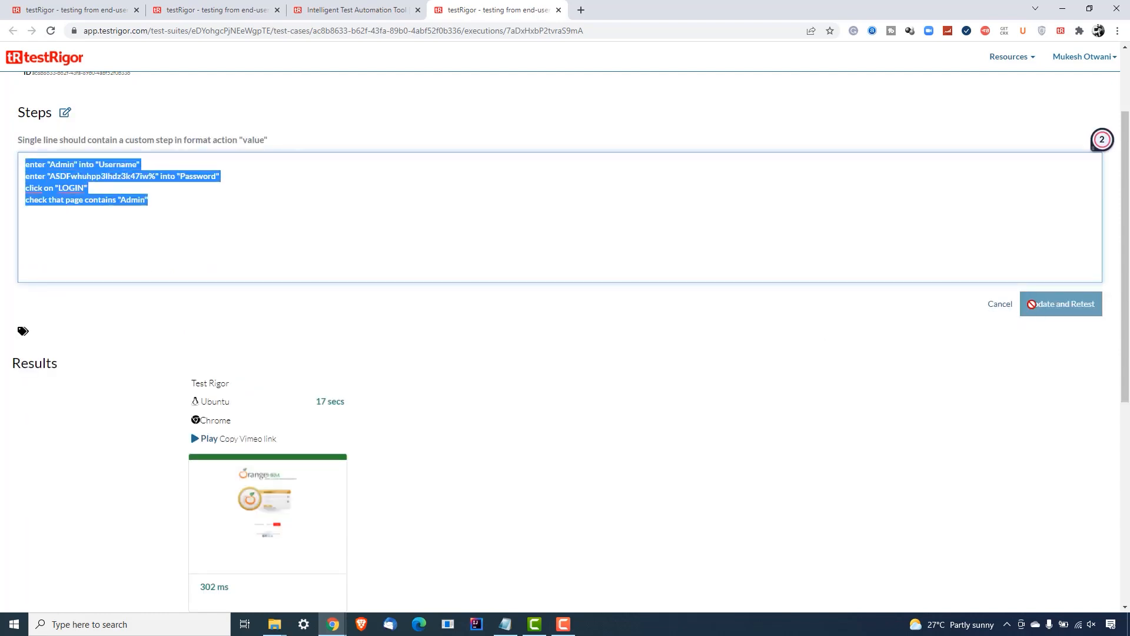
left_click(995, 307)
scroll(229, 349, "down", 3)
scroll(94, 243, "up", 3)
scroll(214, 293, "down", 3)
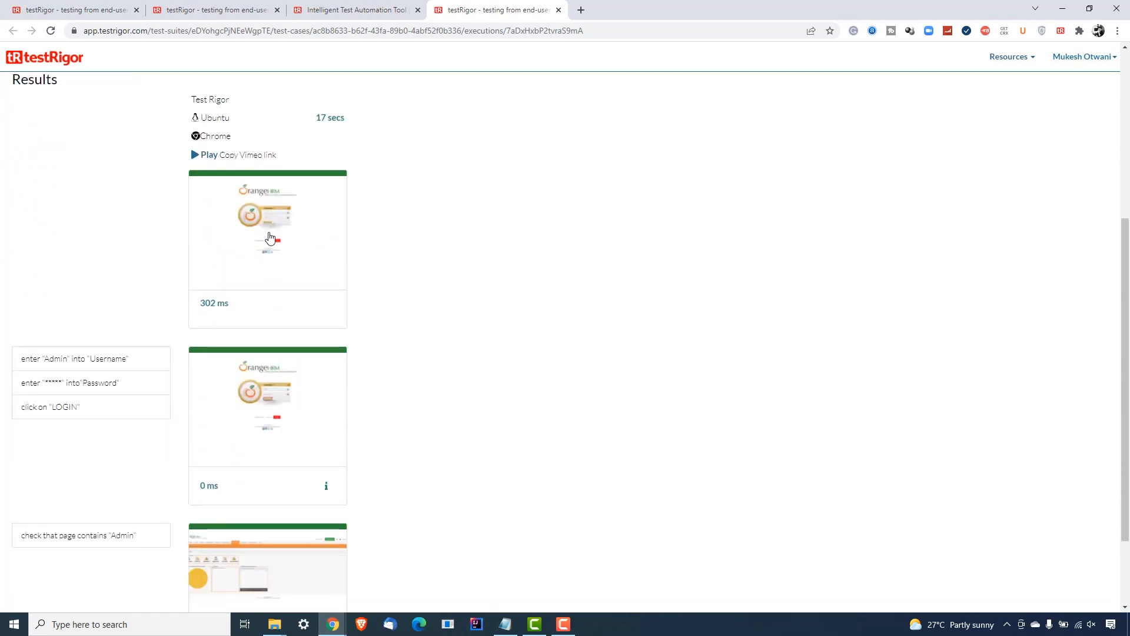
mouse_move(204, 118)
left_mouse_down()
mouse_move(302, 118)
mouse_move(192, 99)
left_mouse_up()
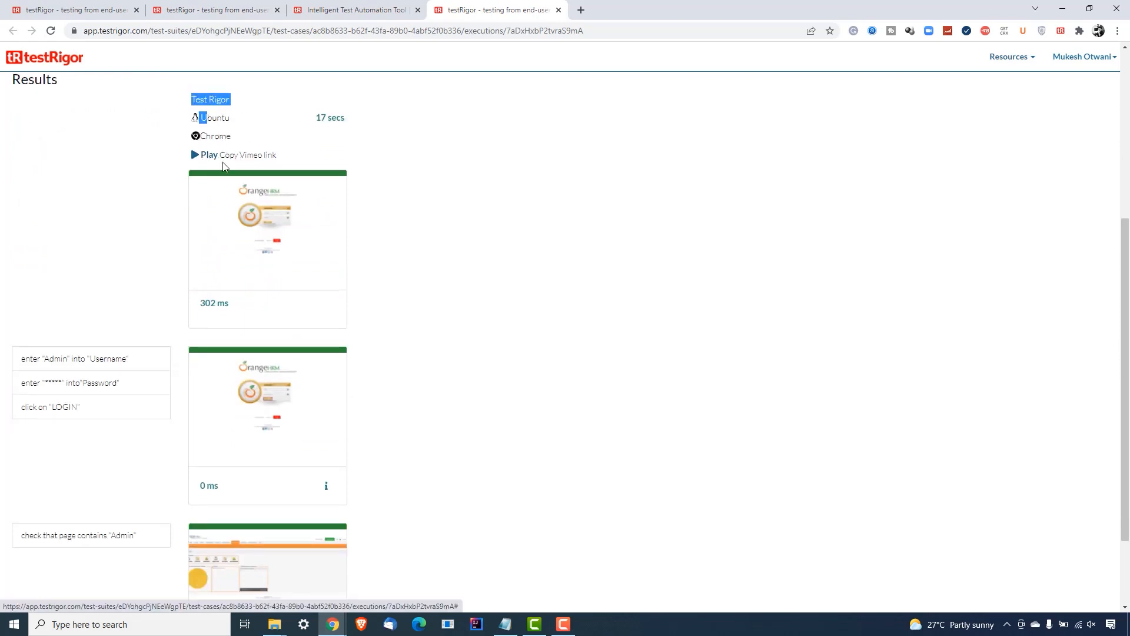
left_click(96, 217)
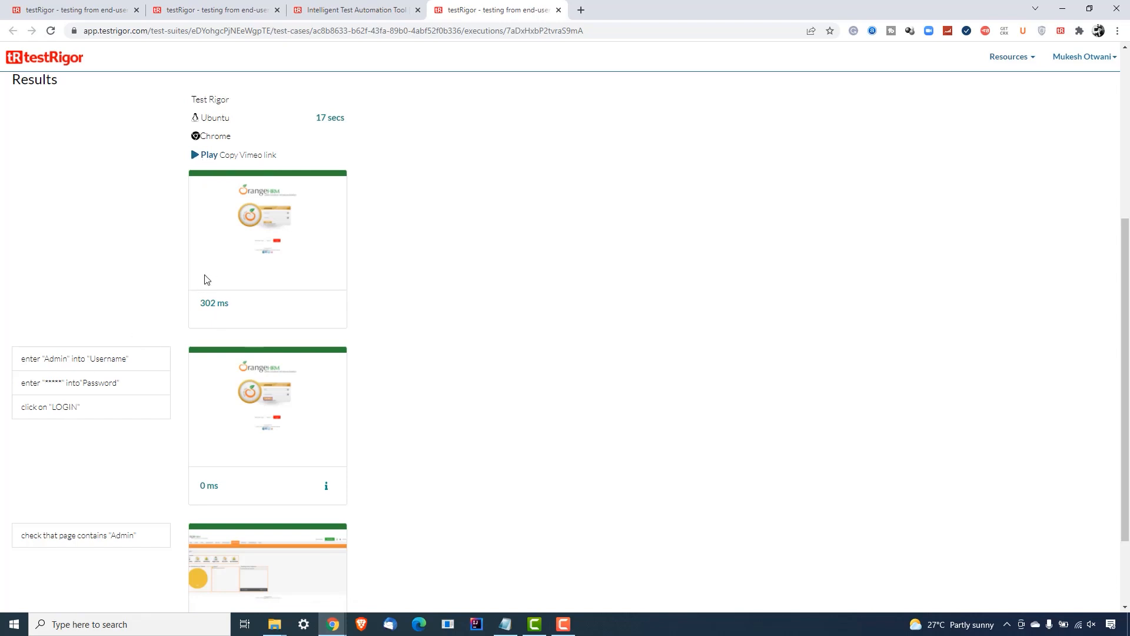
left_click(260, 442)
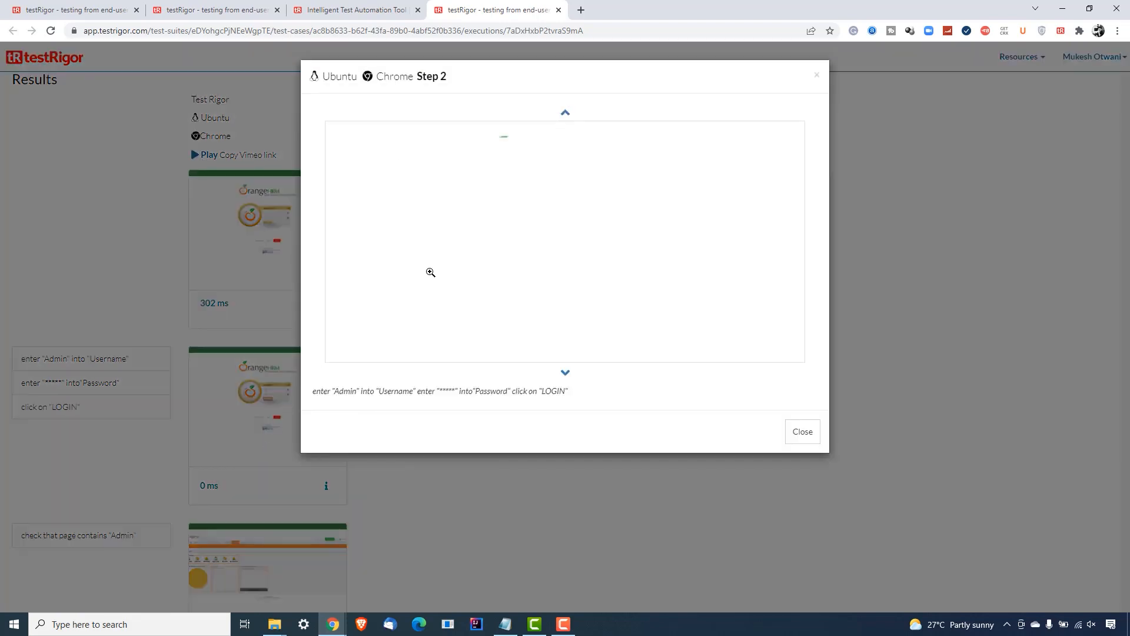
left_click(817, 74)
scroll(38, 438, "down", 2)
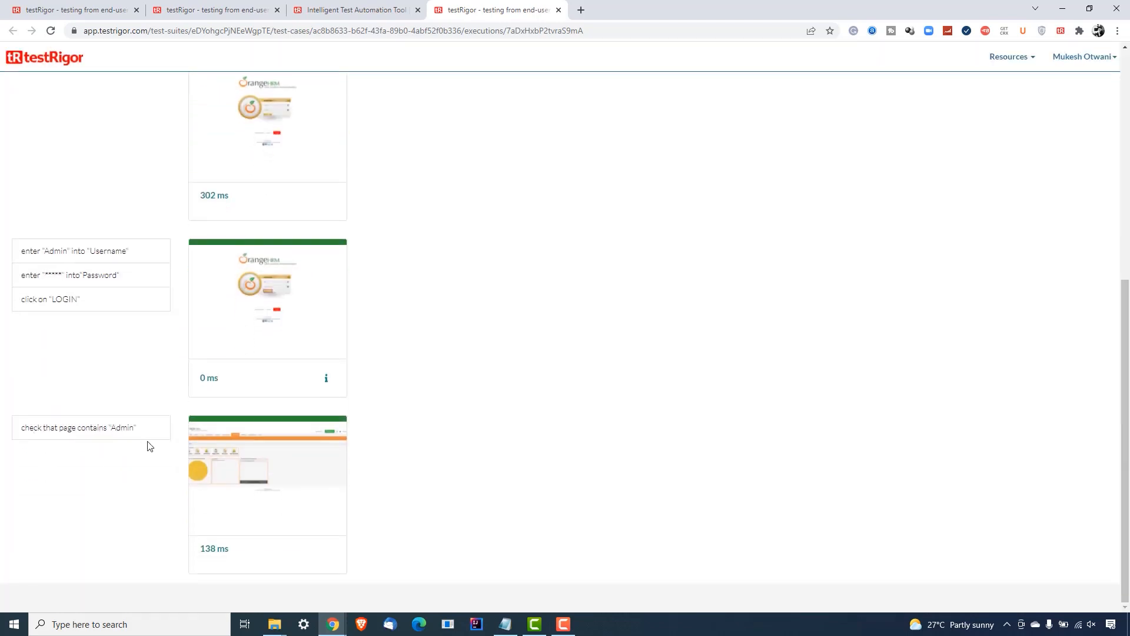
left_click(245, 461)
left_click(802, 432)
scroll(396, 480, "up", 4)
scroll(74, 482, "down", 3)
scroll(74, 482, "up", 3)
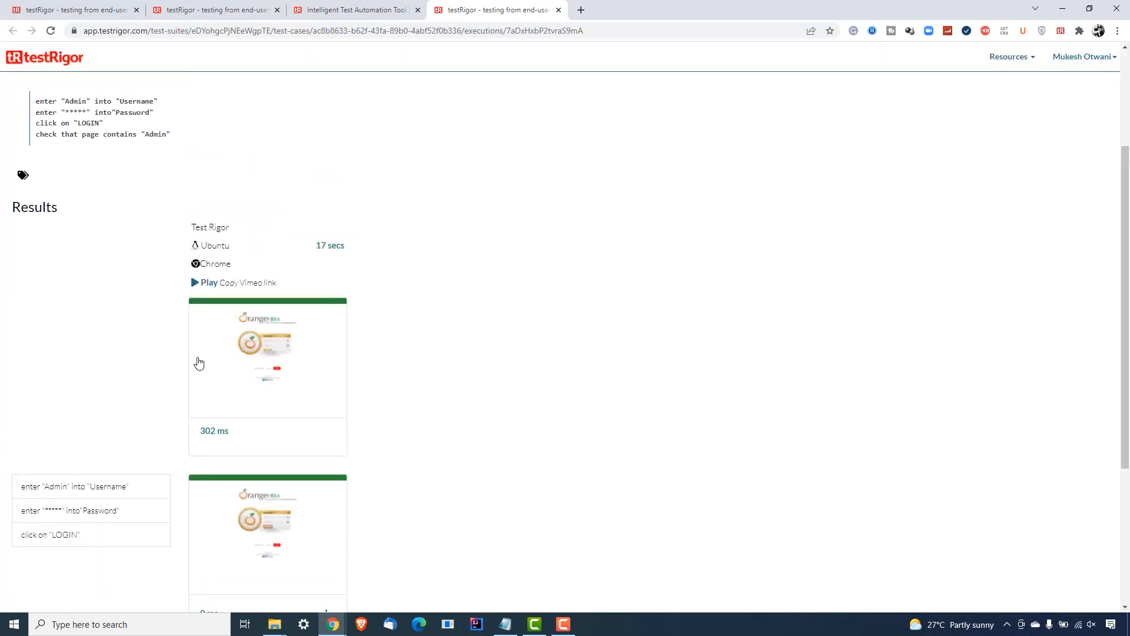
Play the Vimeo recording of the run, then close its tab and return to the execution.
left_click(209, 283)
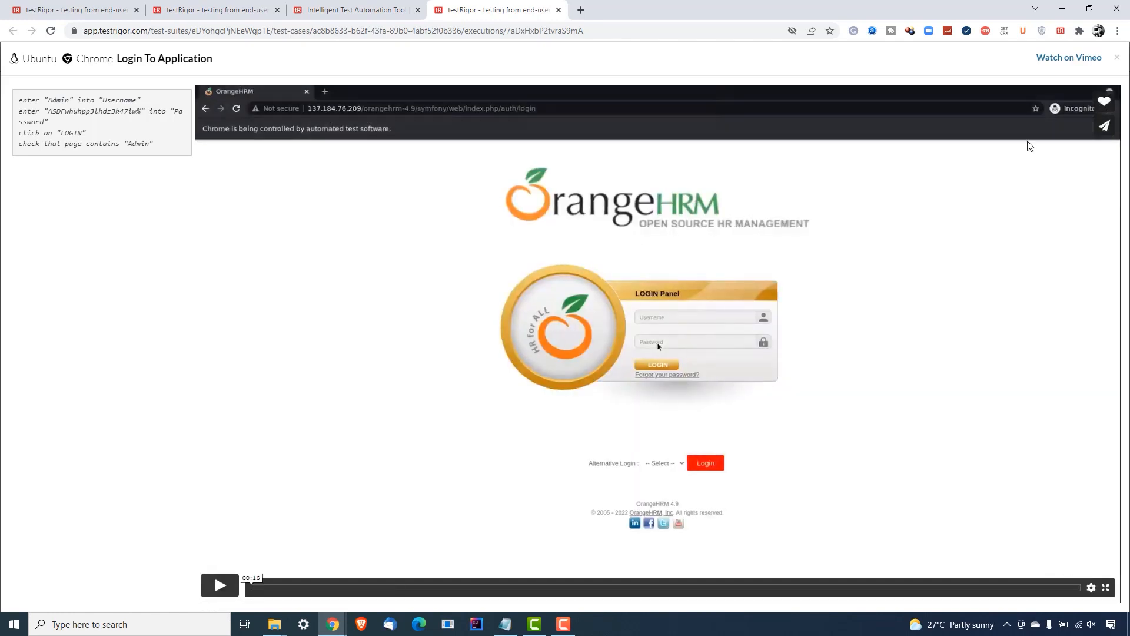
left_click(559, 10)
left_click(259, 12)
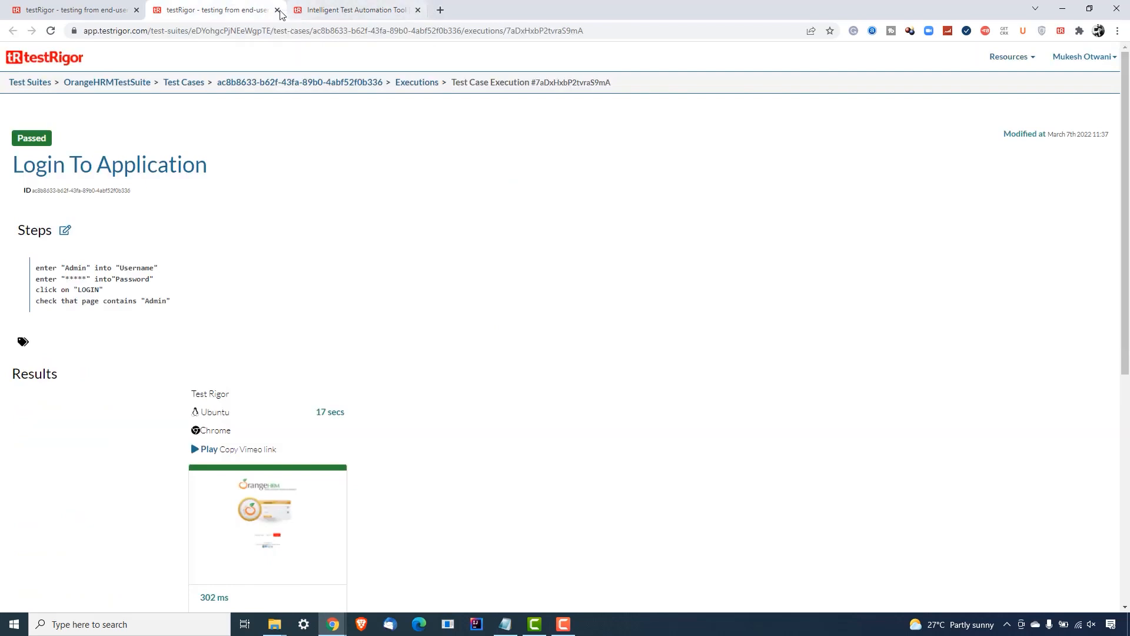
Close the second execution tab and open Login To Application's steps for editing.
left_click(276, 10)
left_click(689, 356)
left_click(997, 252)
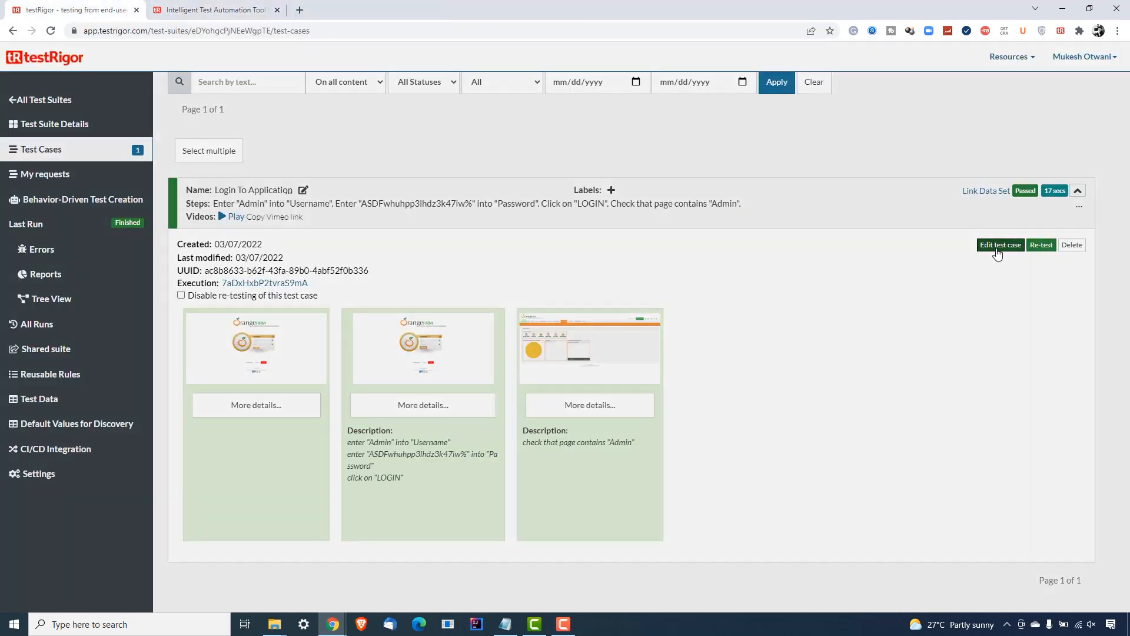
double_click(446, 227)
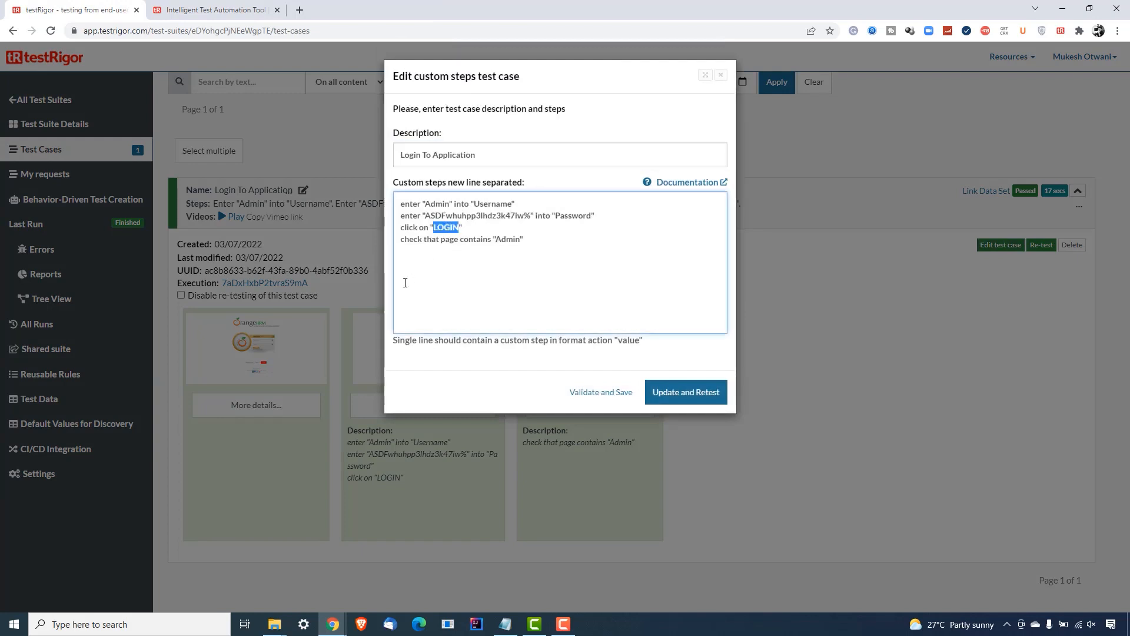
Log out of OrangeHRM from the Welcome account menu.
key("alt+Tab")
left_click(1088, 88)
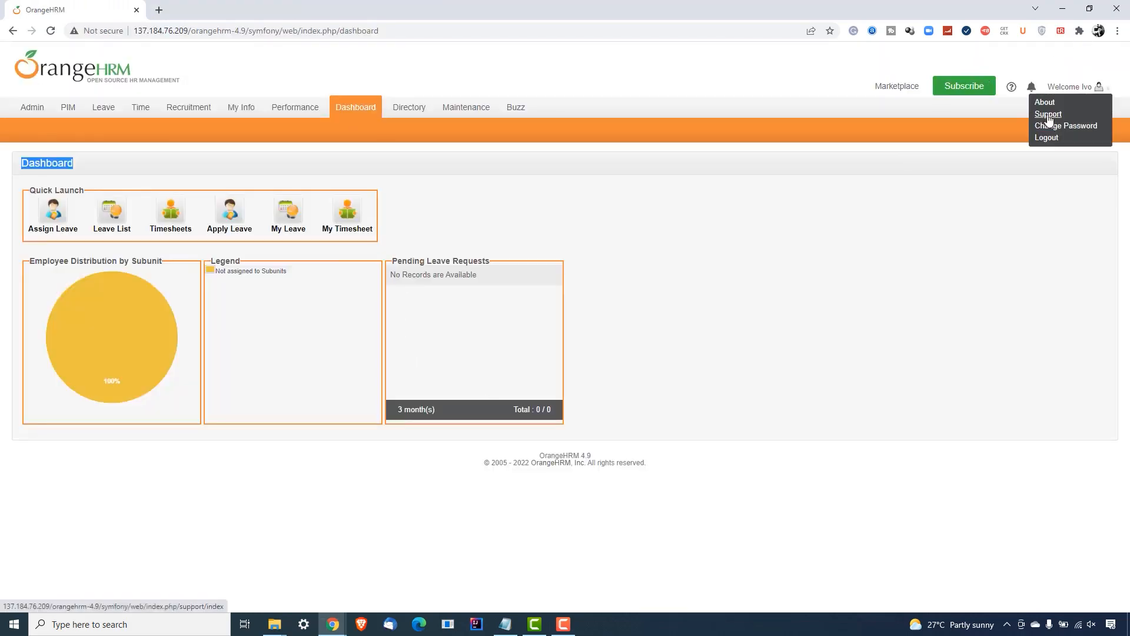
left_click(1046, 137)
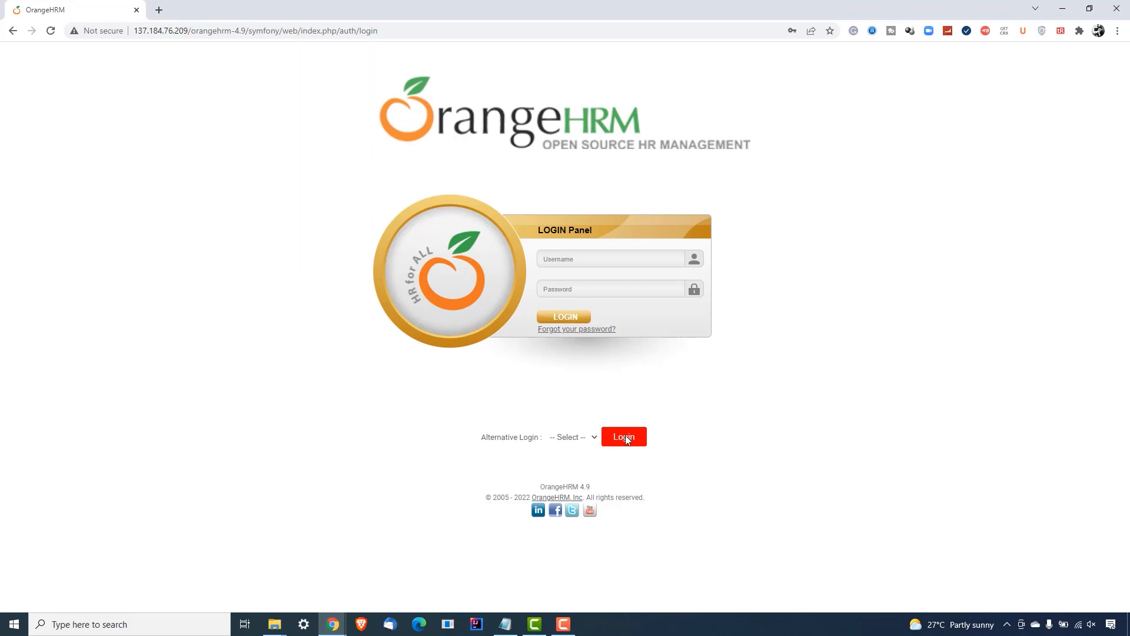
Change the third step from LOGIN to click on the 1st "Login".
key("alt+Tab")
left_click(463, 227)
double_click(446, 229)
type("Login")
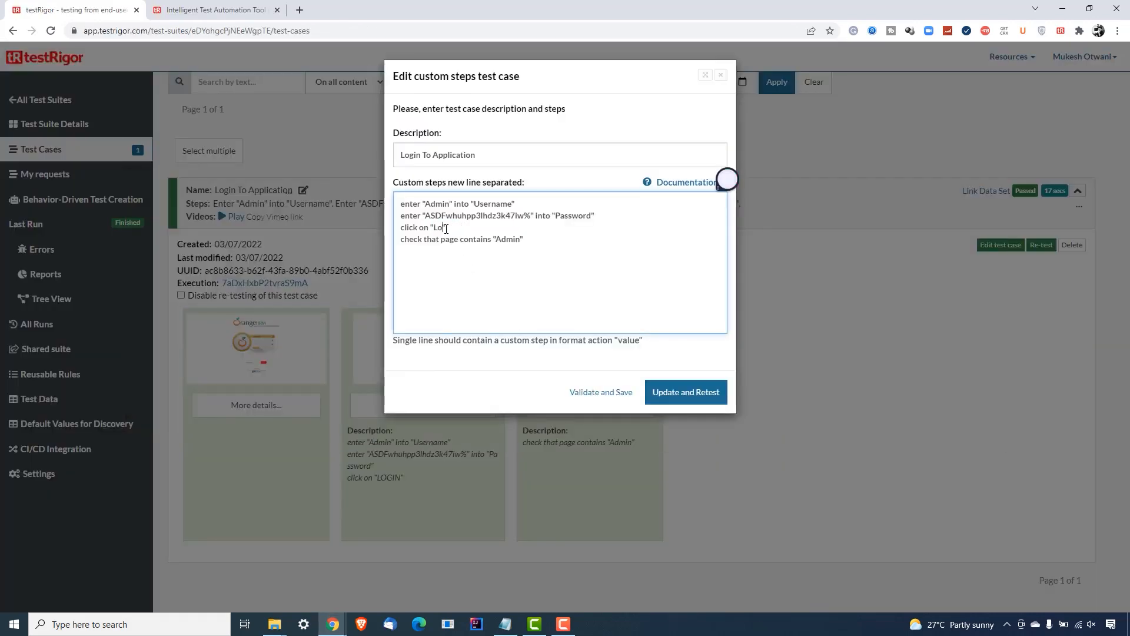
key("Left")
key("Left")
key("Left")
key("Left")
key("Left")
type("the 1st")
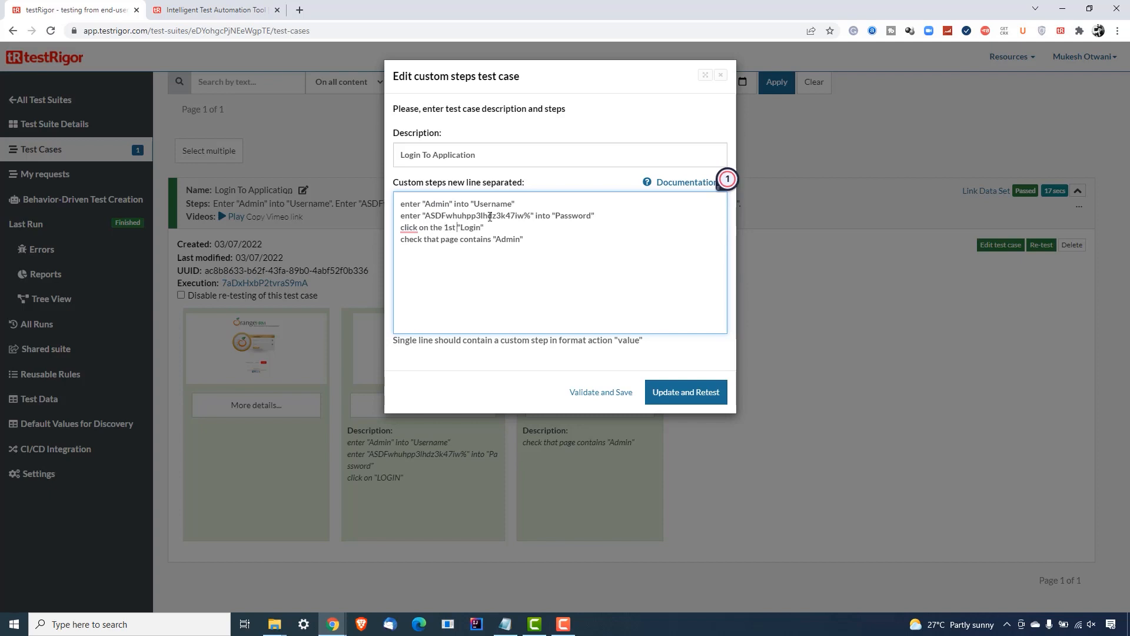
mouse_move(418, 231)
Search the testRigor docs page for "click".
left_click(215, 10)
key("ctrl+f")
type("click")
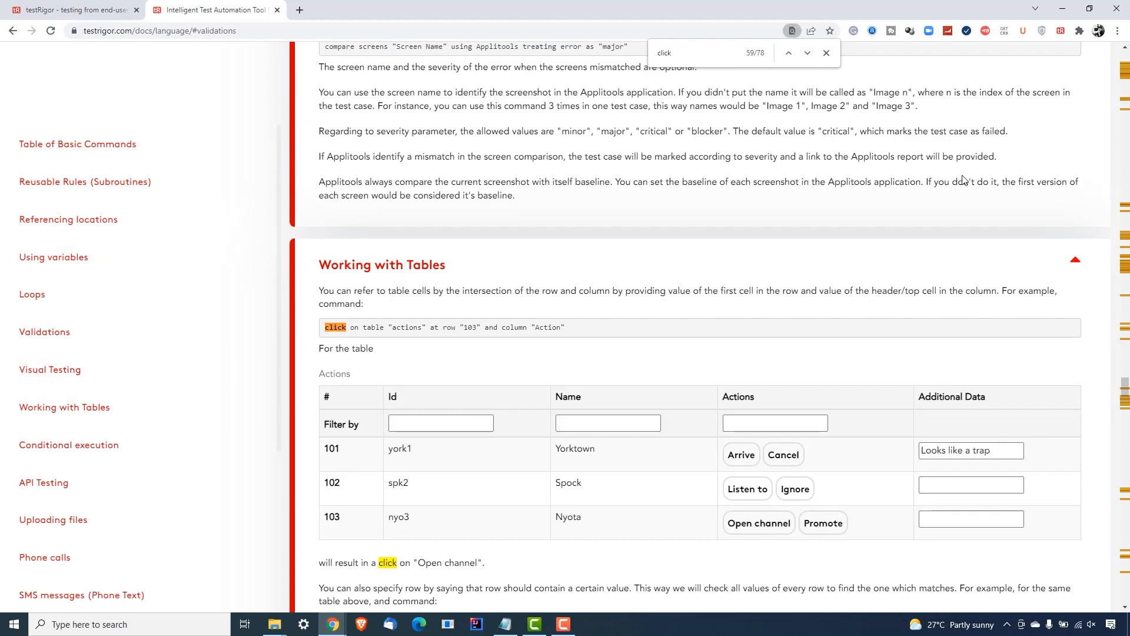
Check the docs' click examples in the Table of Basic Commands, highlighting "5 times", then return to testRigor.
left_click_drag(1122, 391, 1125, 58)
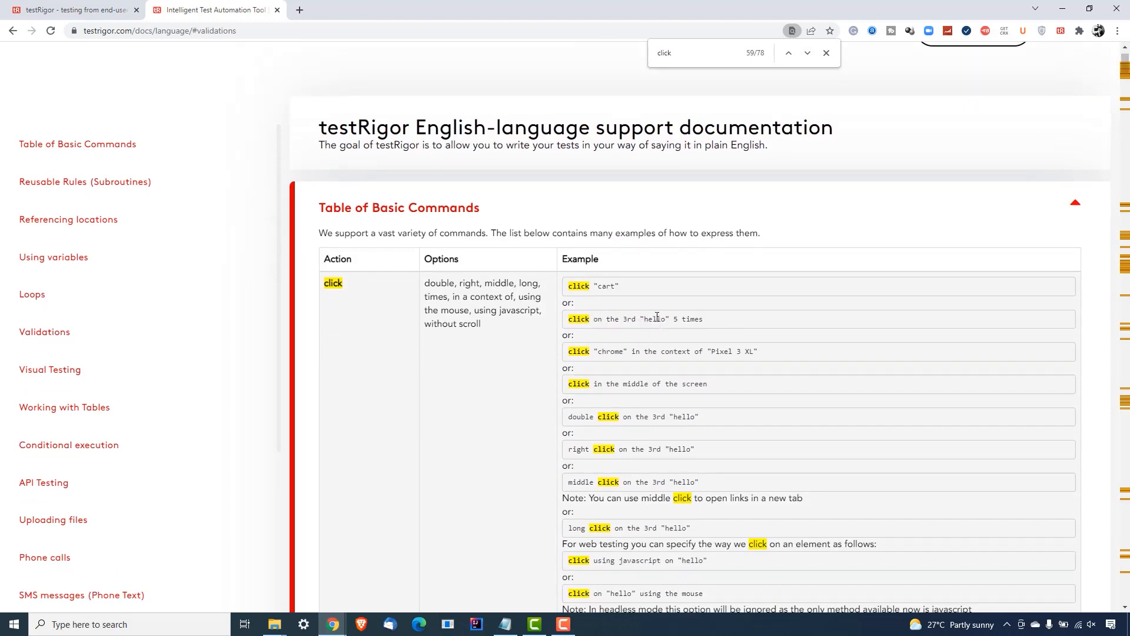
left_click_drag(673, 320, 723, 321)
left_click(85, 5)
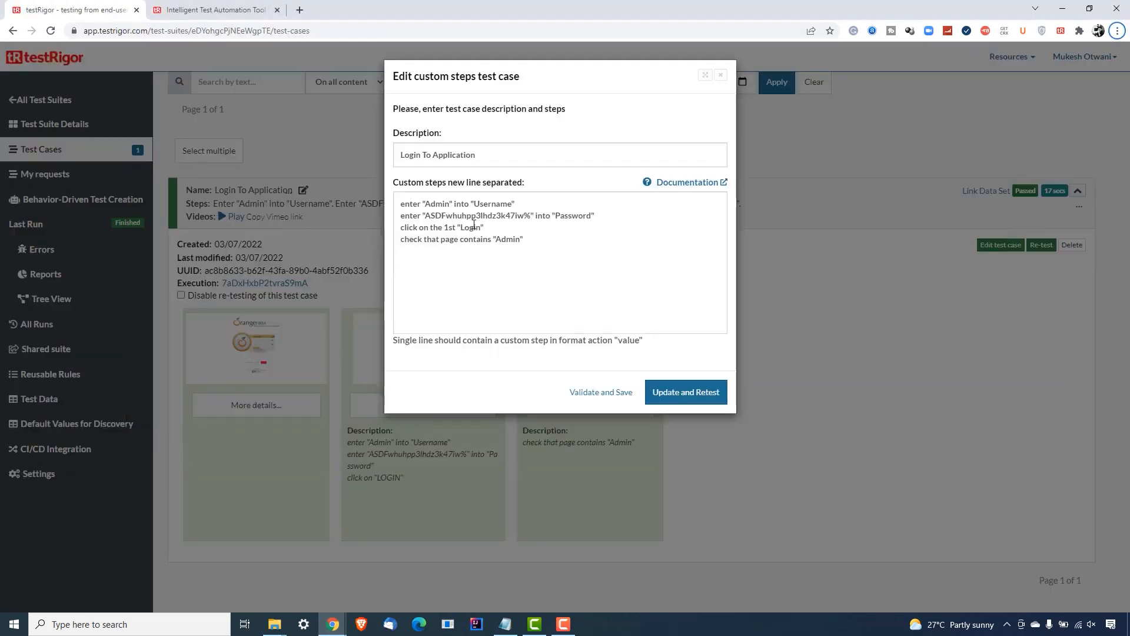
Log back into OrangeHRM using the saved admin autofill credentials to reach the Dashboard.
double_click(475, 226)
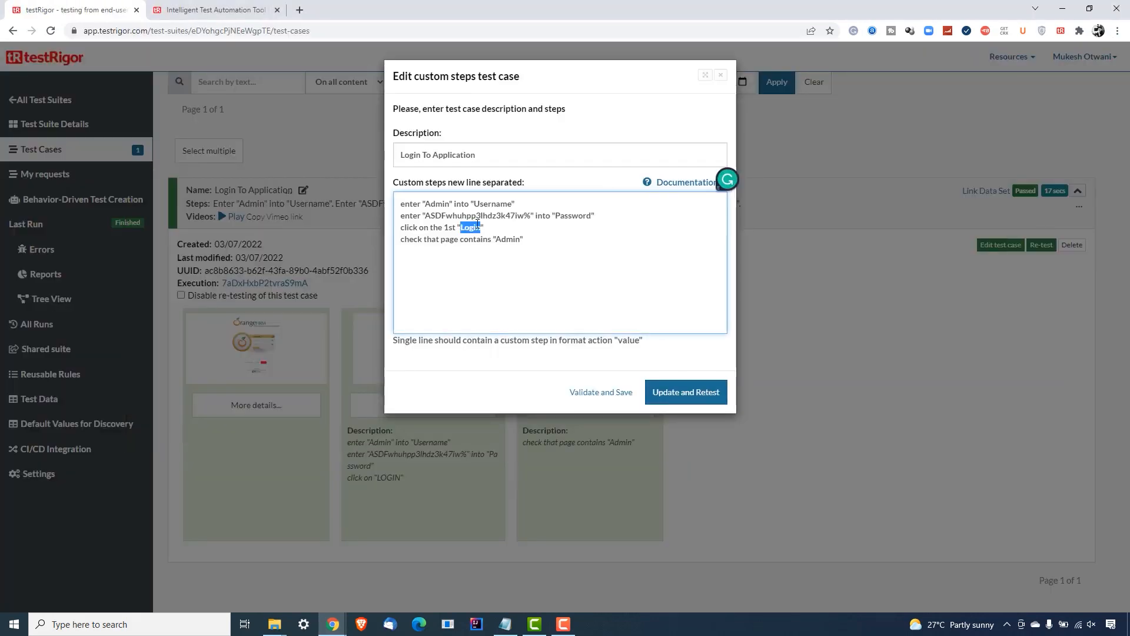
left_click(516, 239)
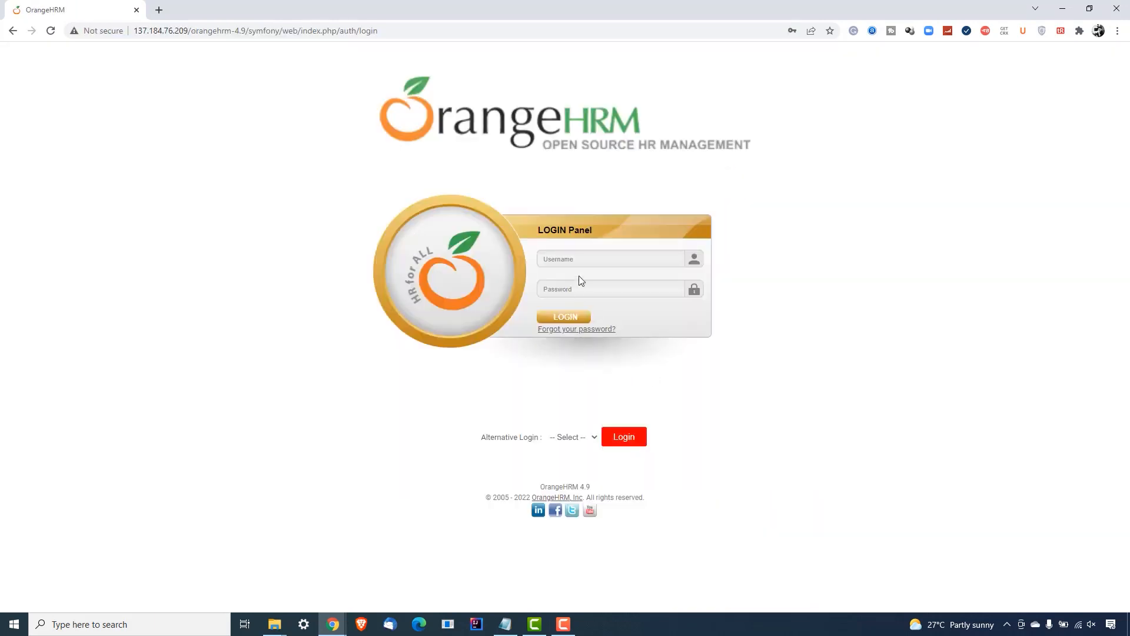
left_click(574, 259)
left_click(575, 283)
left_click(565, 318)
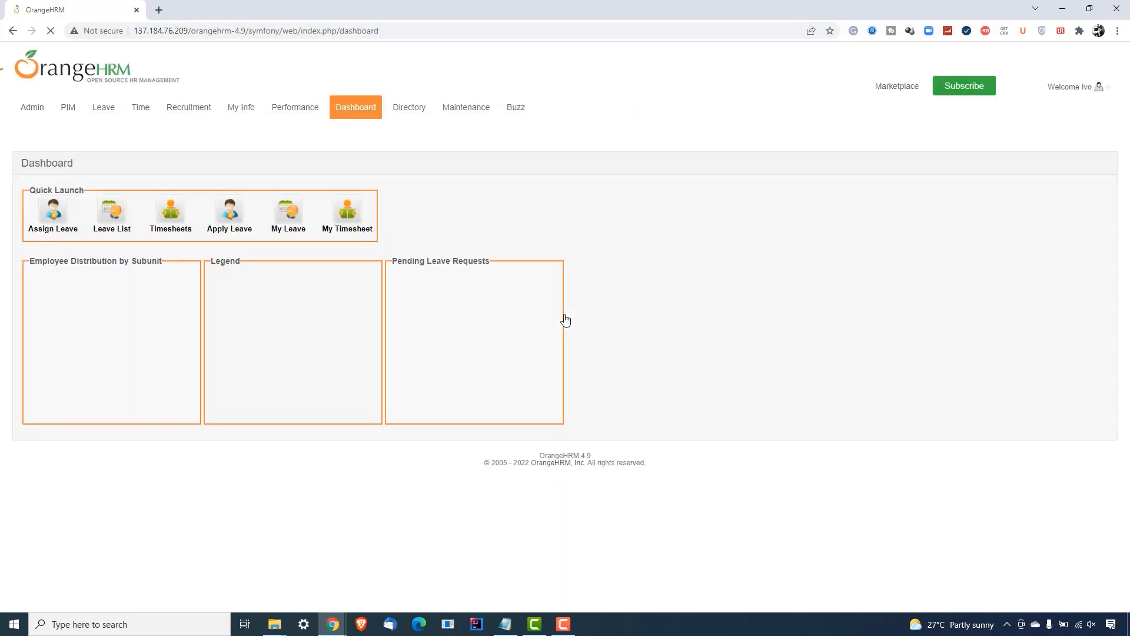
left_click(1077, 88)
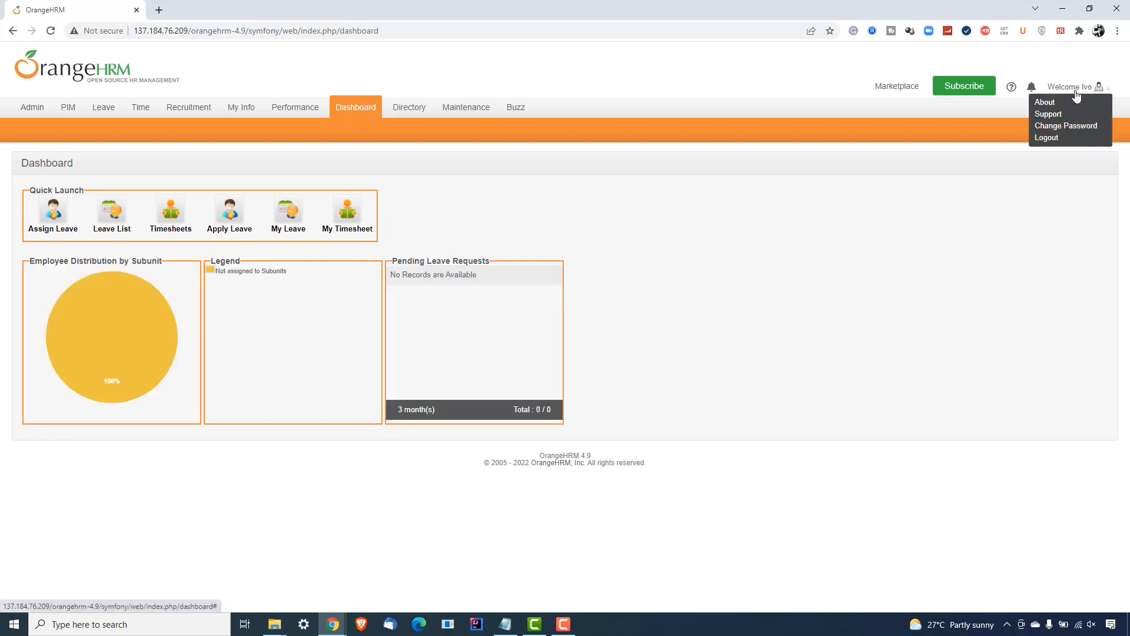
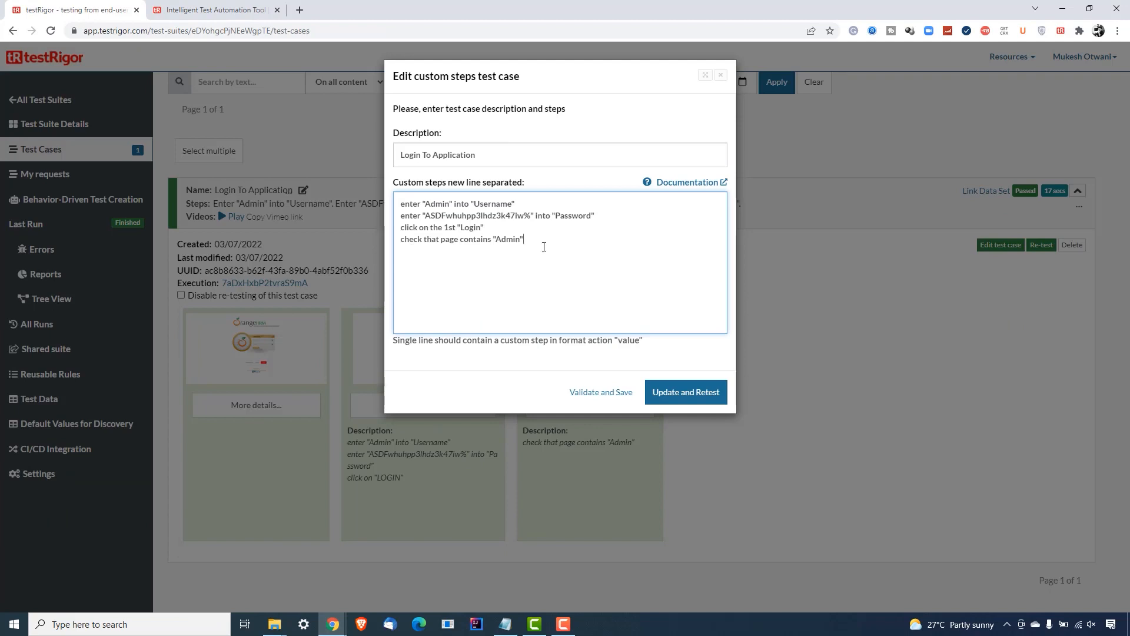
Add 'click on "Welcome"' and 'click on "Logout"' after the Admin check, then log out of OrangeHRM.
key("Return")
type("click on \"Welcome")
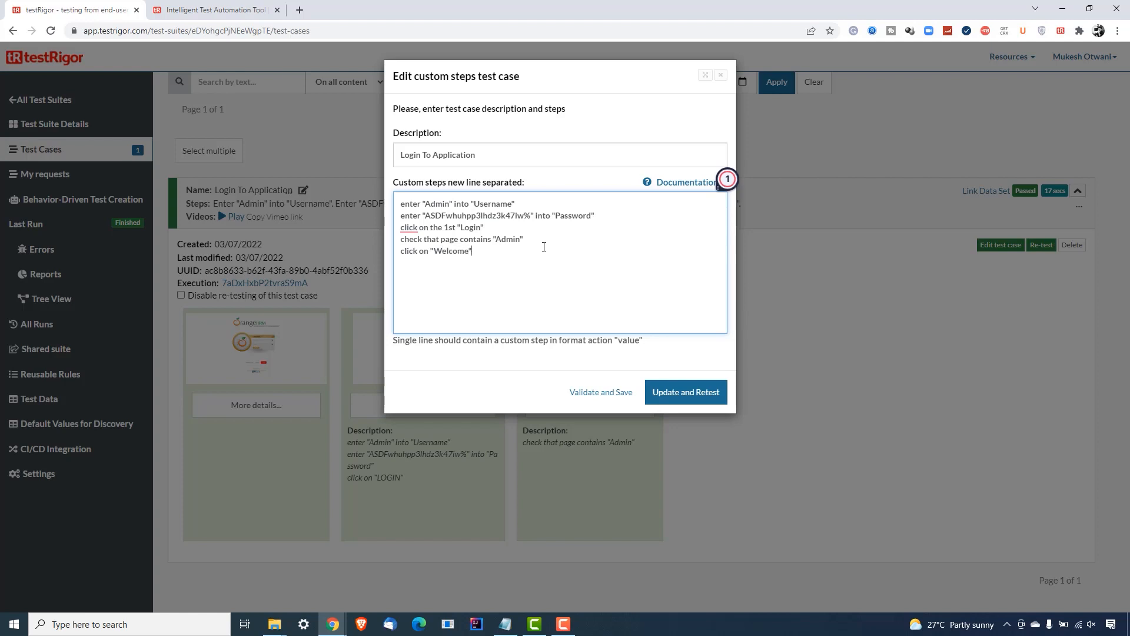
key("alt+Tab")
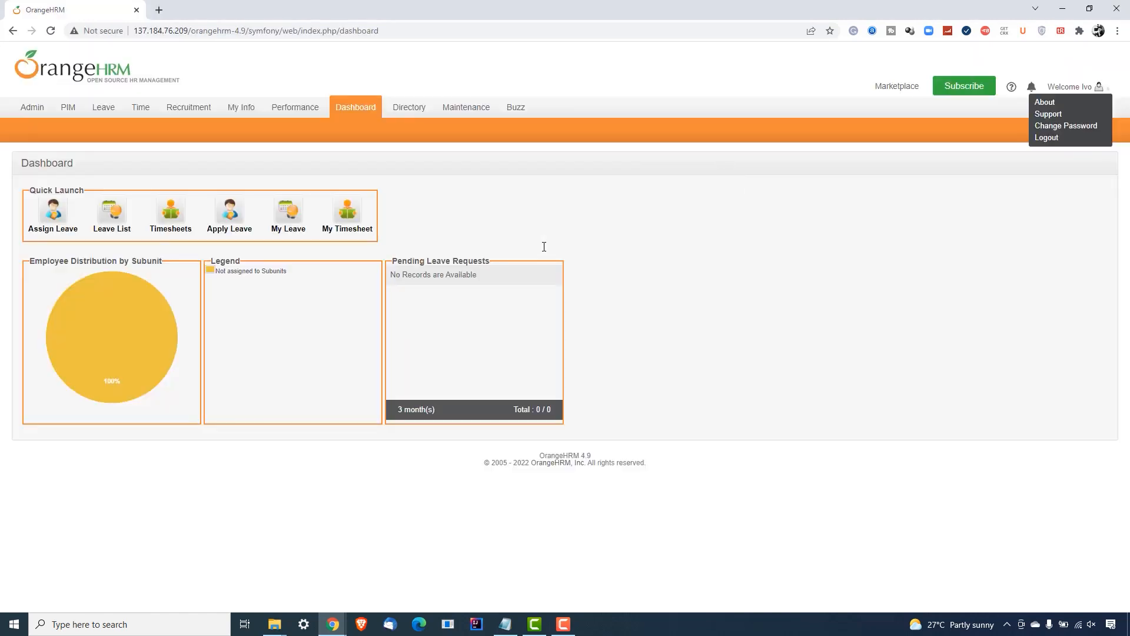
key("alt+Tab")
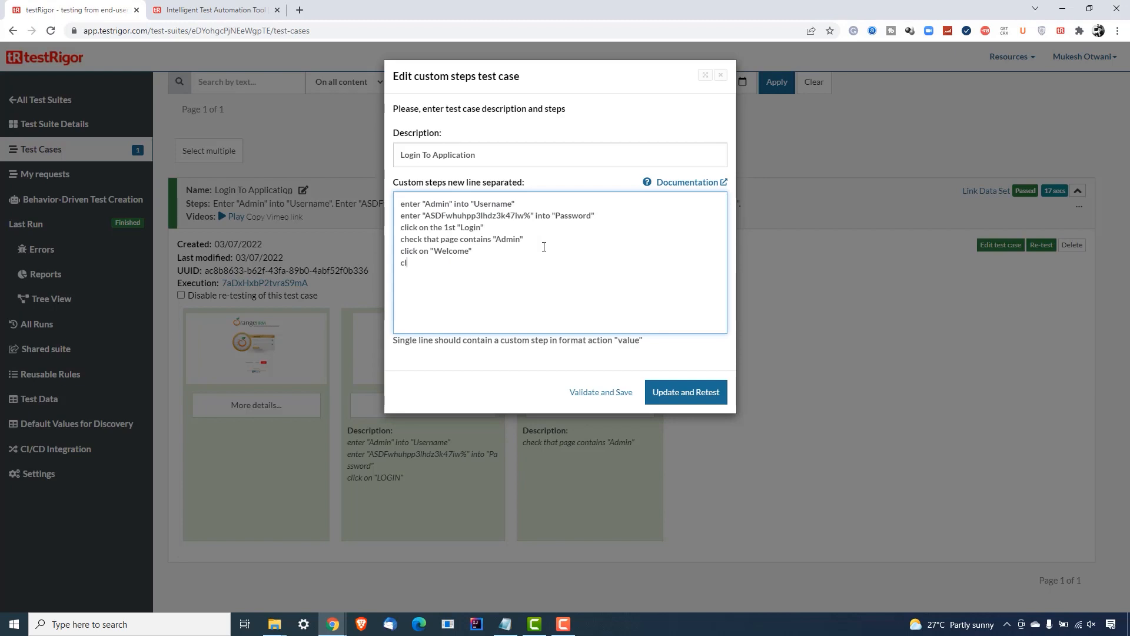
key("BackSpace")
key("BackSpace")
type("lick on \"Logot")
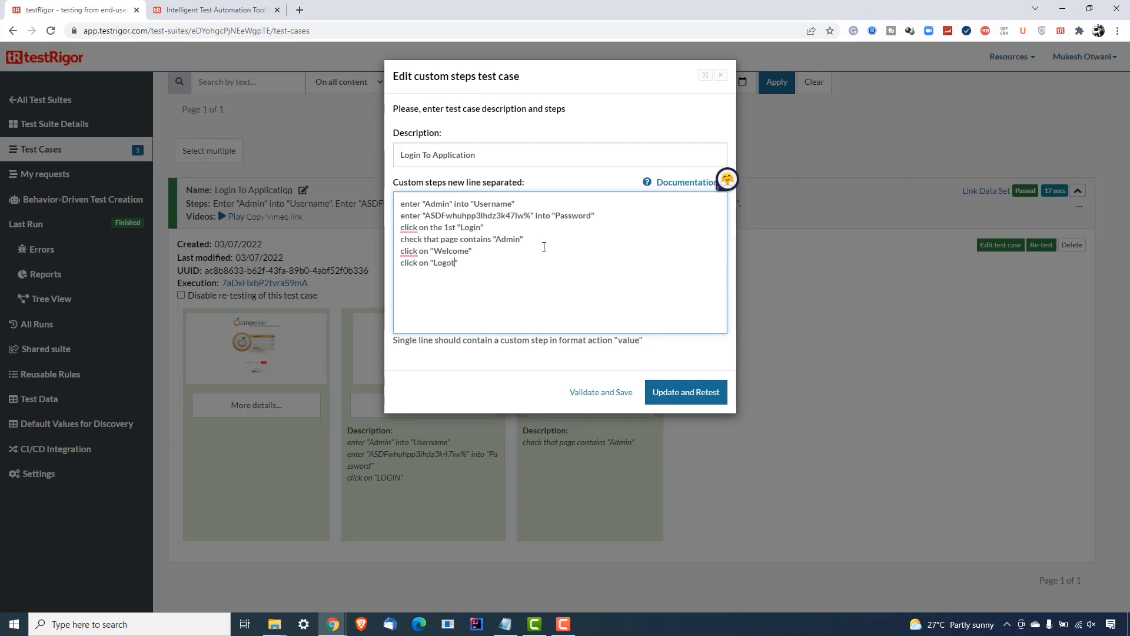
type("ut")
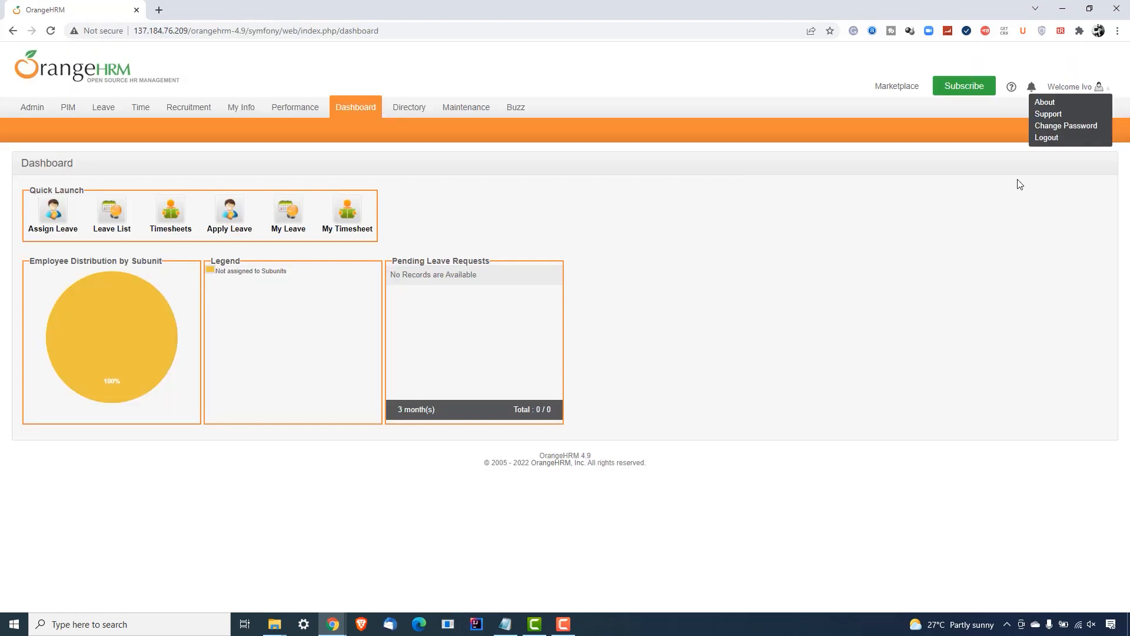
left_click(1053, 139)
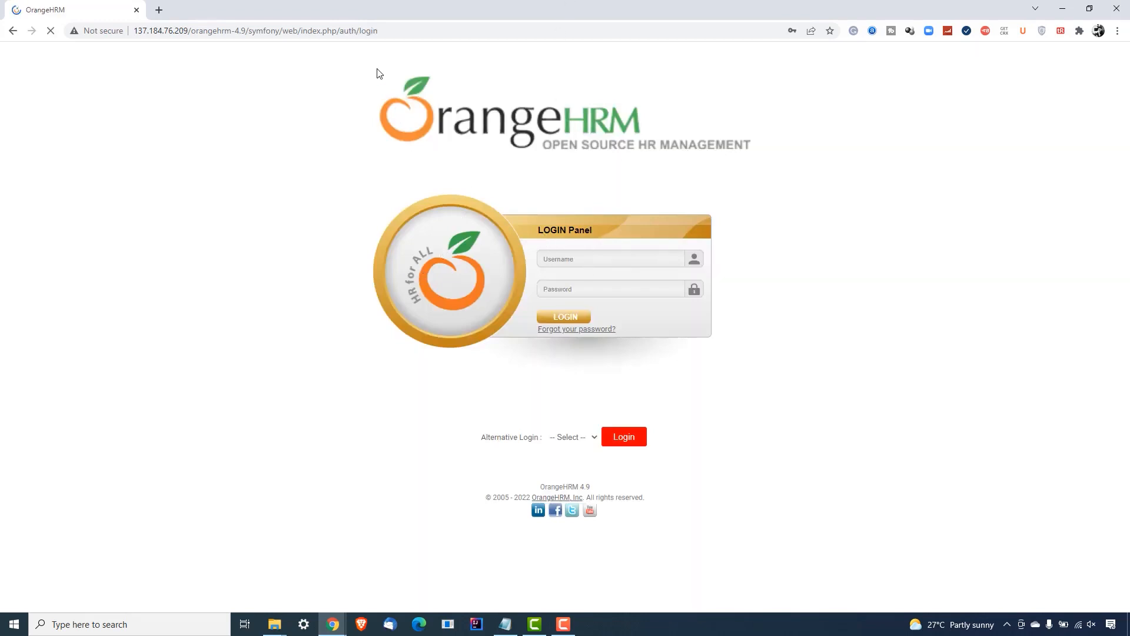
Highlight the 'LOGIN Panel' heading on the OrangeHRM login page, then return to testRigor.
left_click_drag(362, 31, 408, 31)
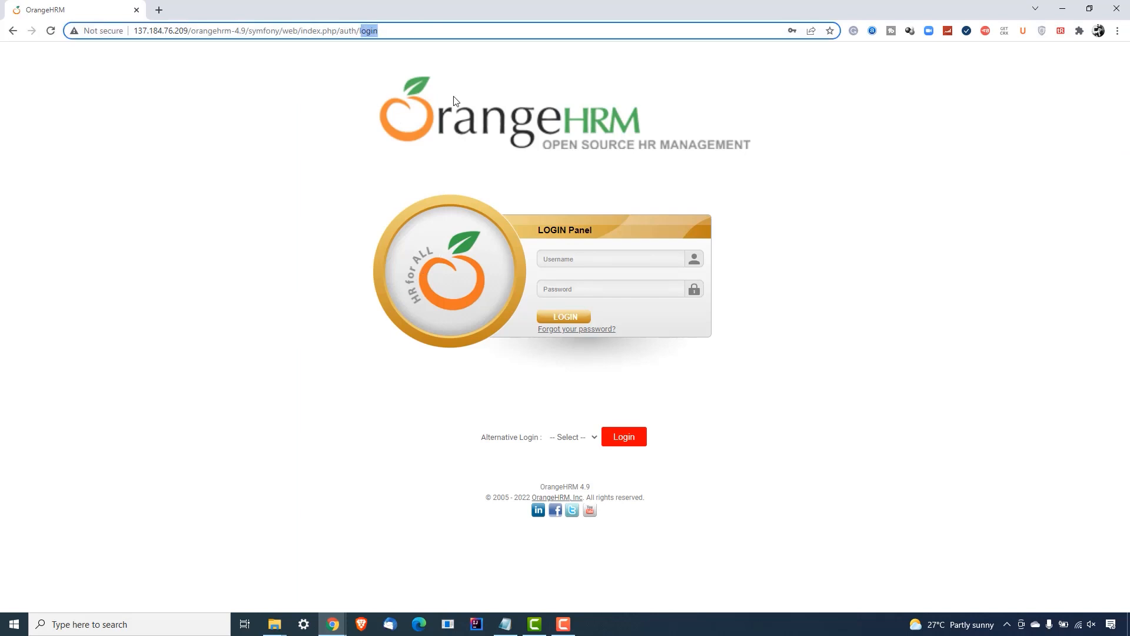
left_click(623, 223)
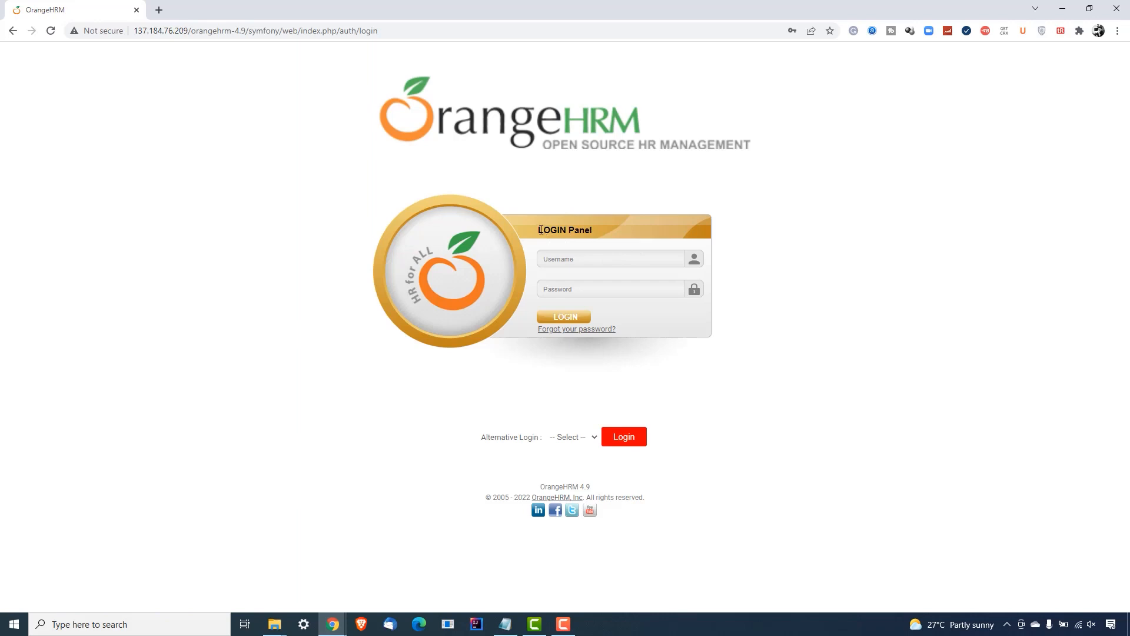
left_click_drag(594, 230, 538, 230)
left_click(597, 230)
key("alt+Tab")
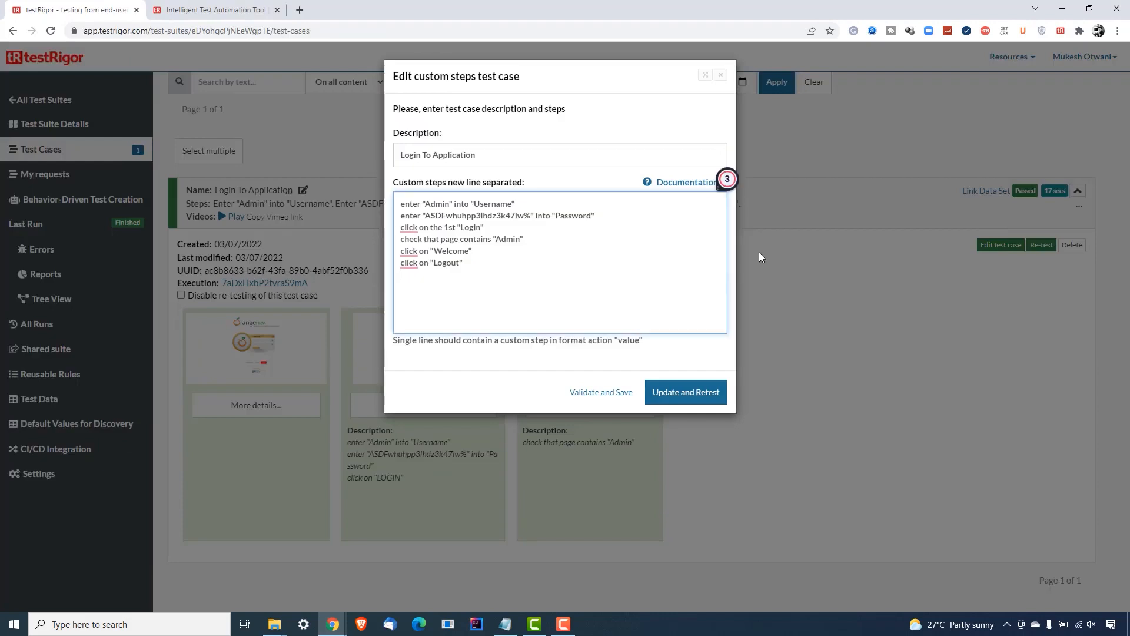
Append 'check that page contains "LOGIN Panel"' to the steps and save with Update and Retest.
type("check that page contains \"LOGIN Panel\"")
left_click_drag(550, 275, 399, 201)
left_click(544, 276)
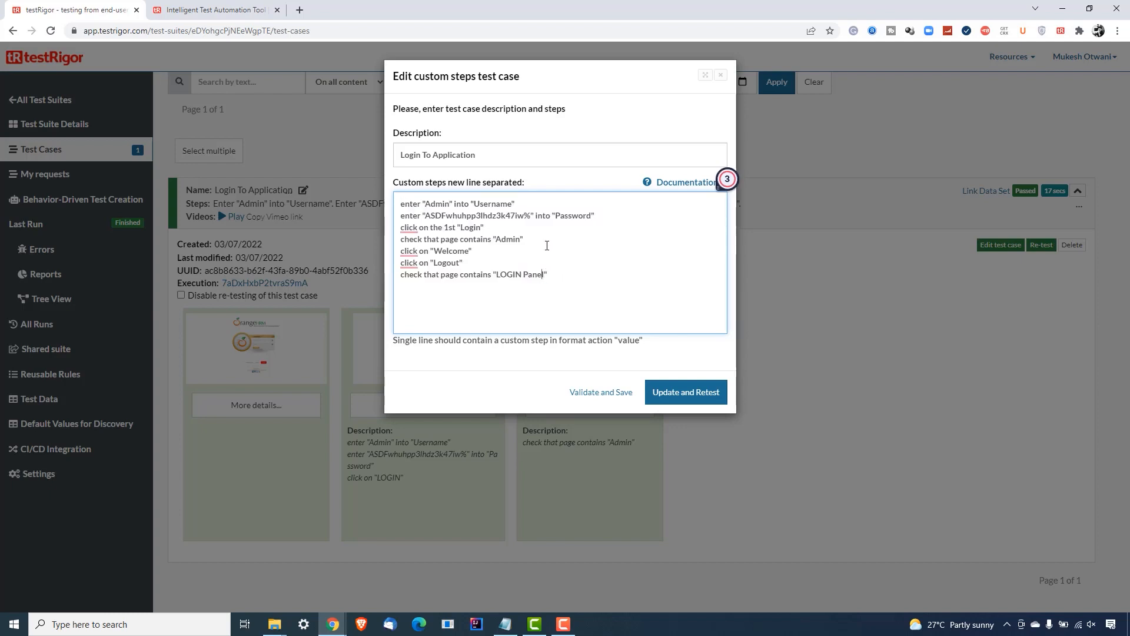
left_click(666, 392)
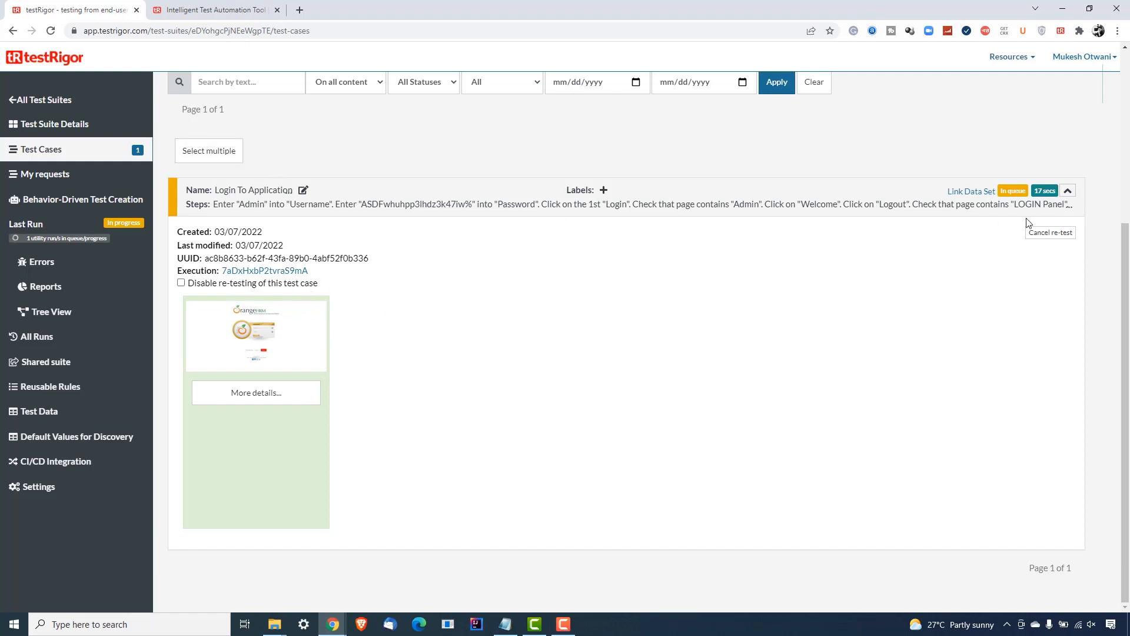
Expand the passed test case and enlarge step 4's screenshot.
left_click(1070, 193)
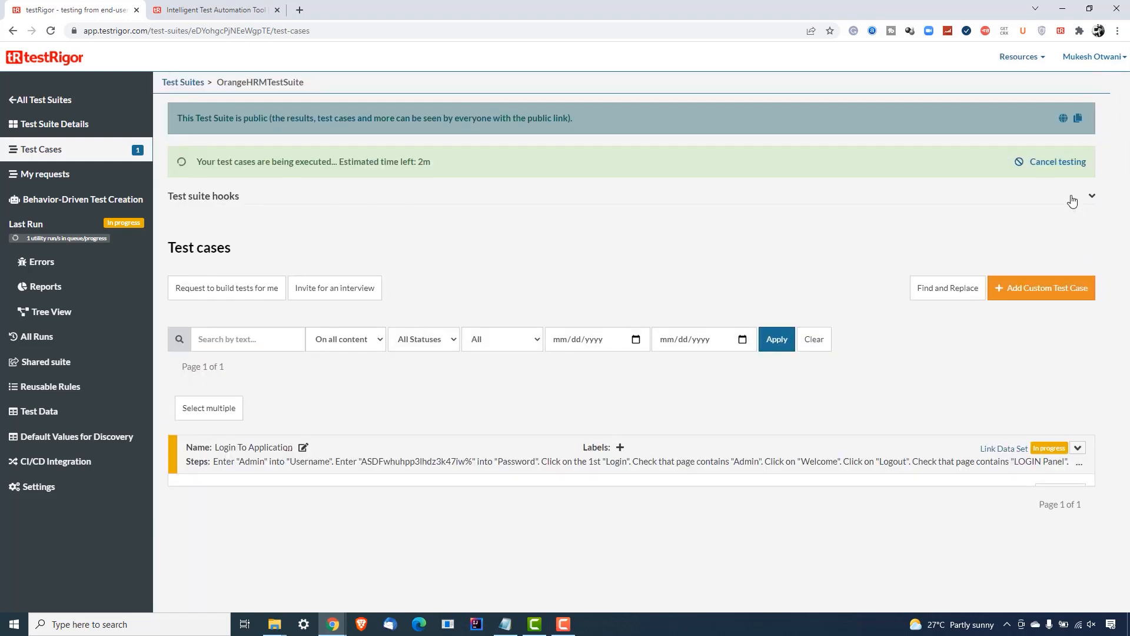
left_click(1080, 449)
scroll(648, 400, "down", 4)
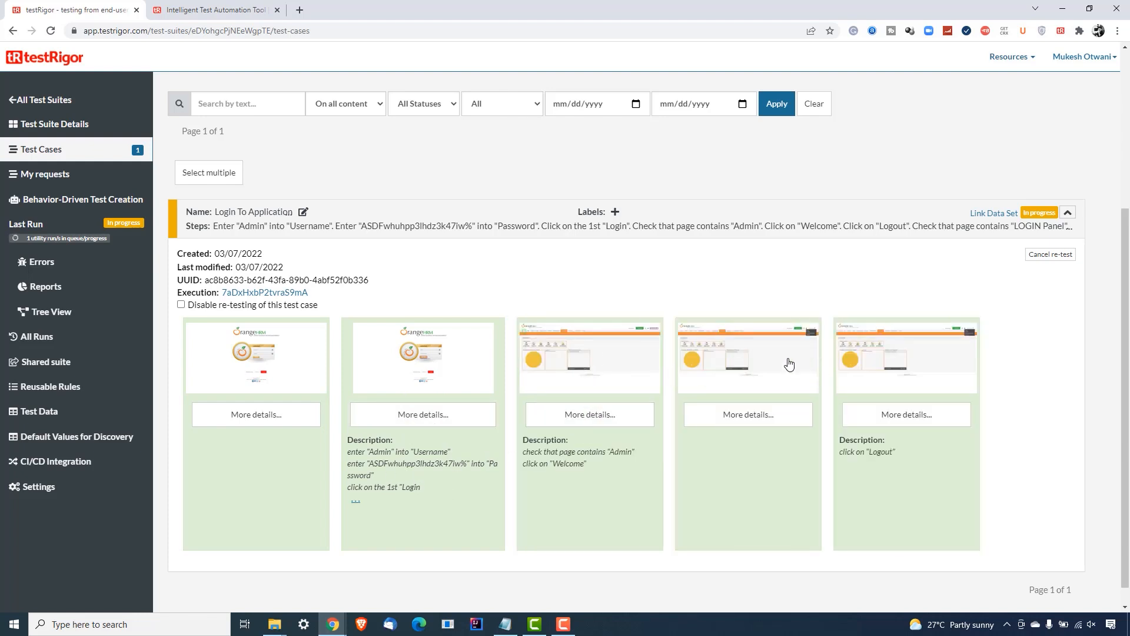
left_click(777, 361)
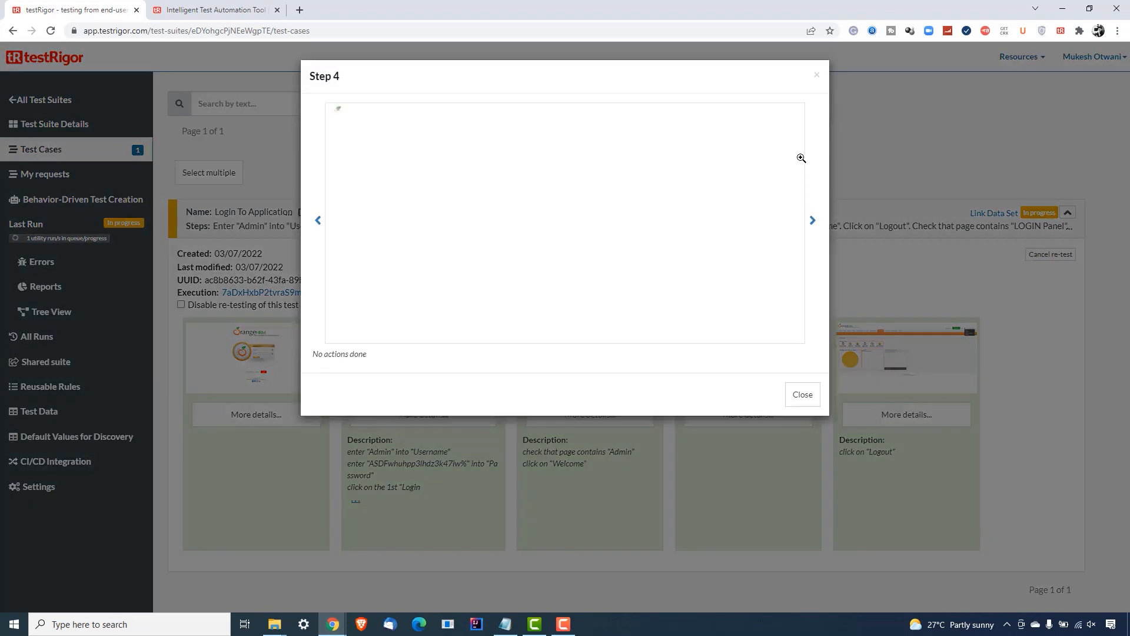
left_click(783, 144)
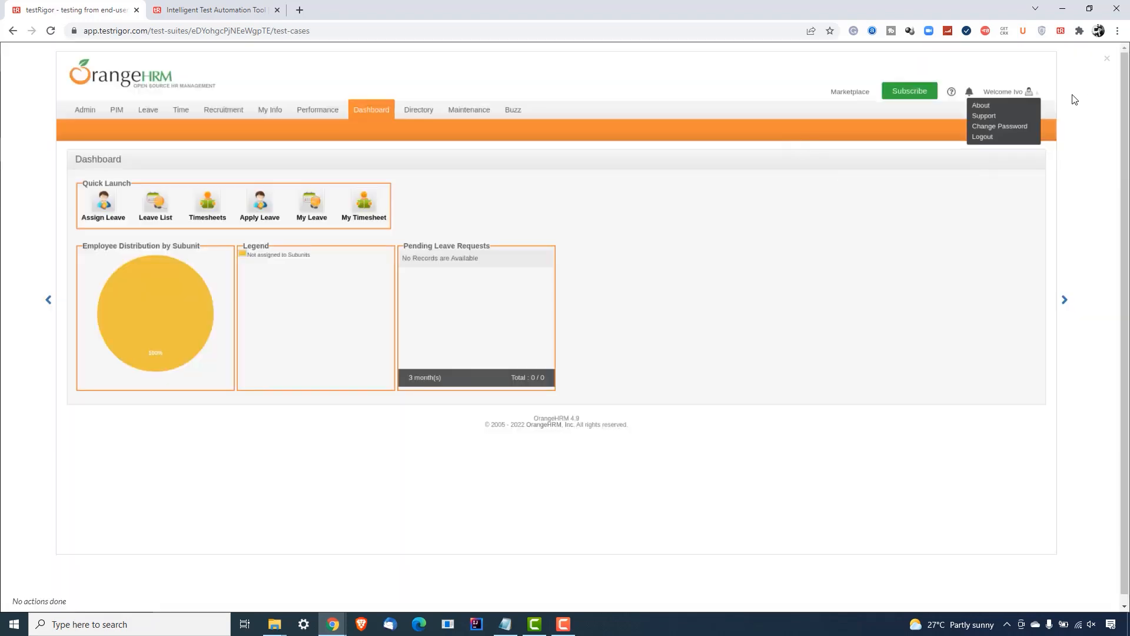
left_click(1065, 302)
left_click(1068, 307)
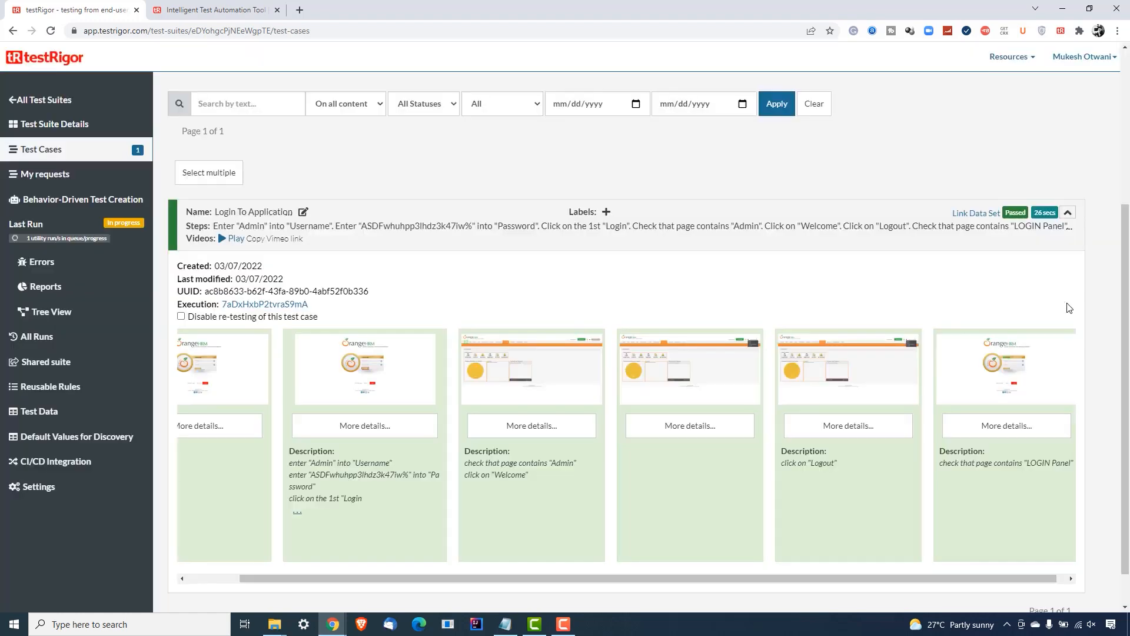
Enlarge step 6's screenshot showing the OrangeHRM login page after logout.
left_click(1032, 372)
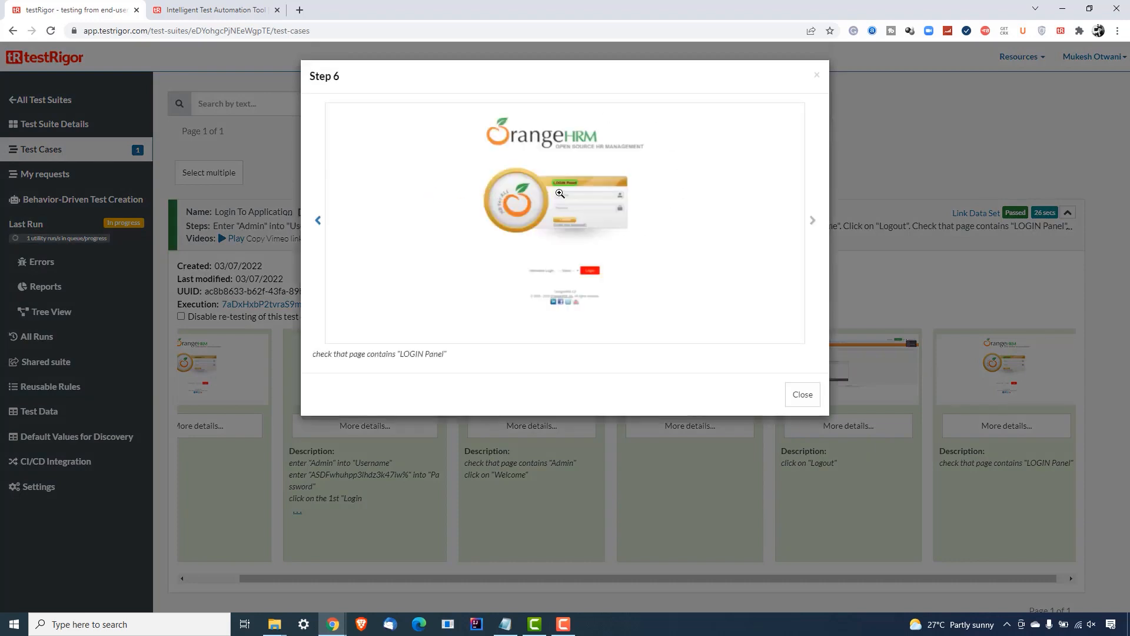
left_click(733, 186)
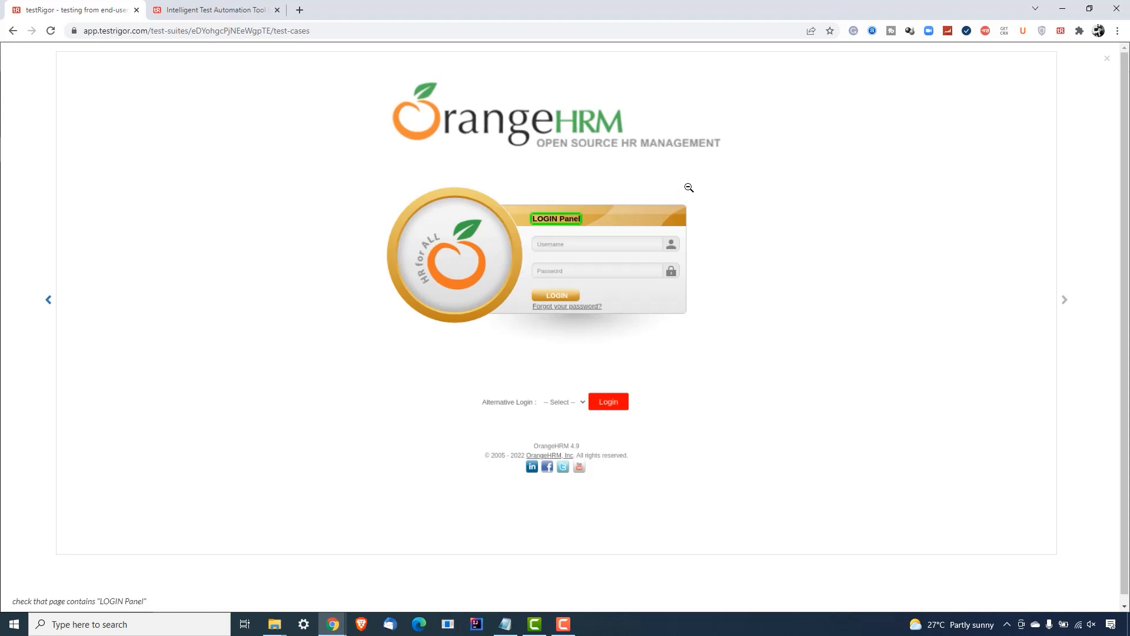
left_click(661, 185)
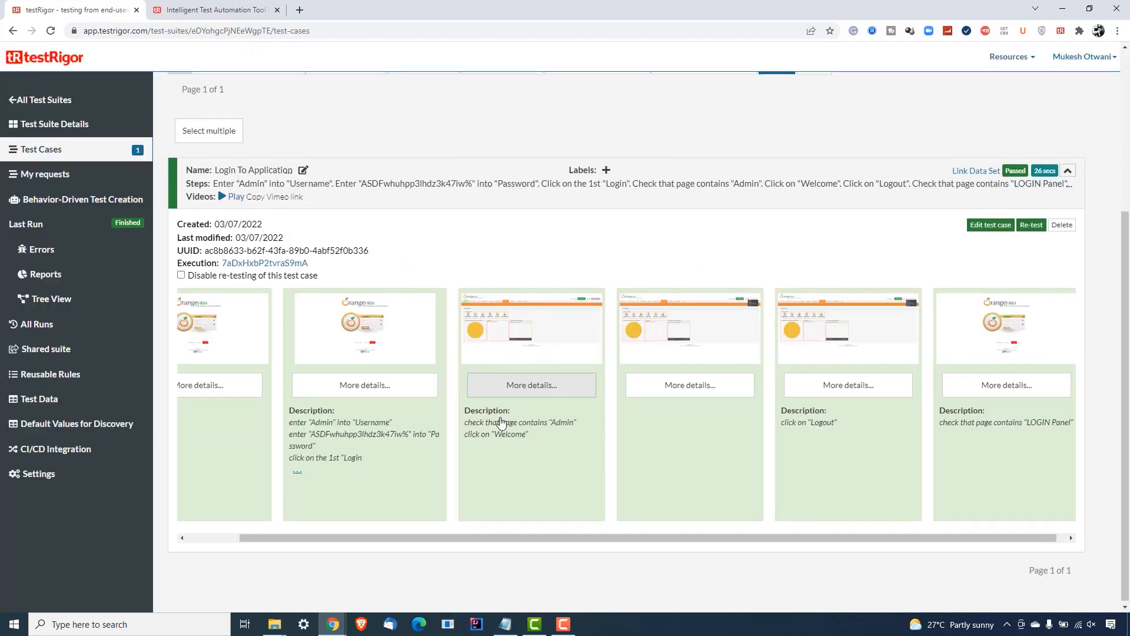
scroll(524, 353, "up", 2)
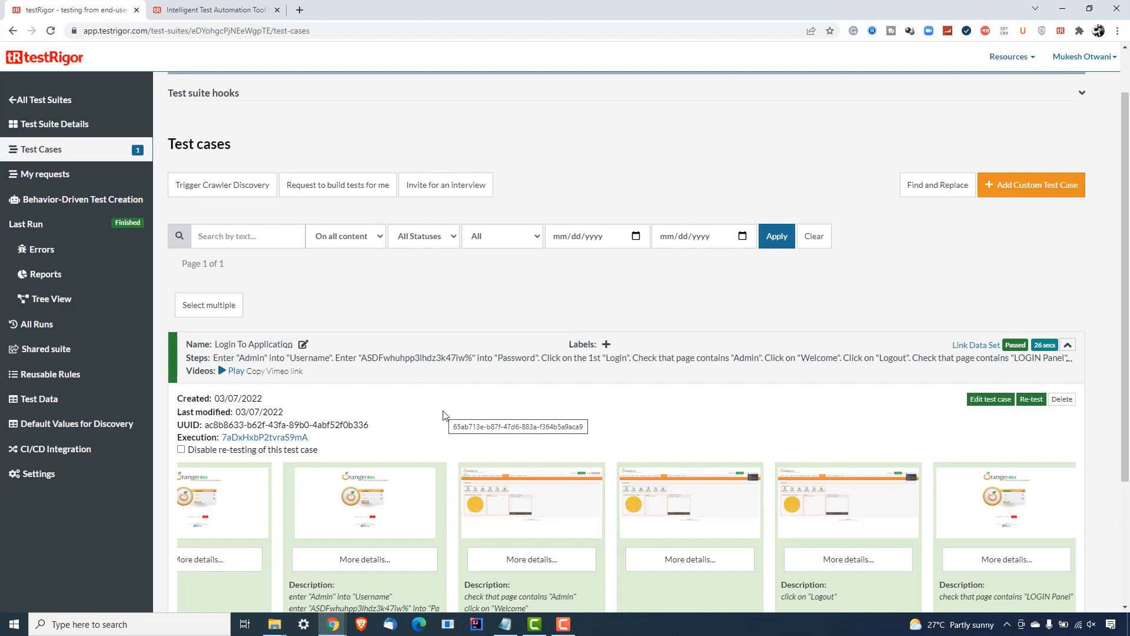
scroll(442, 412, "down", 1)
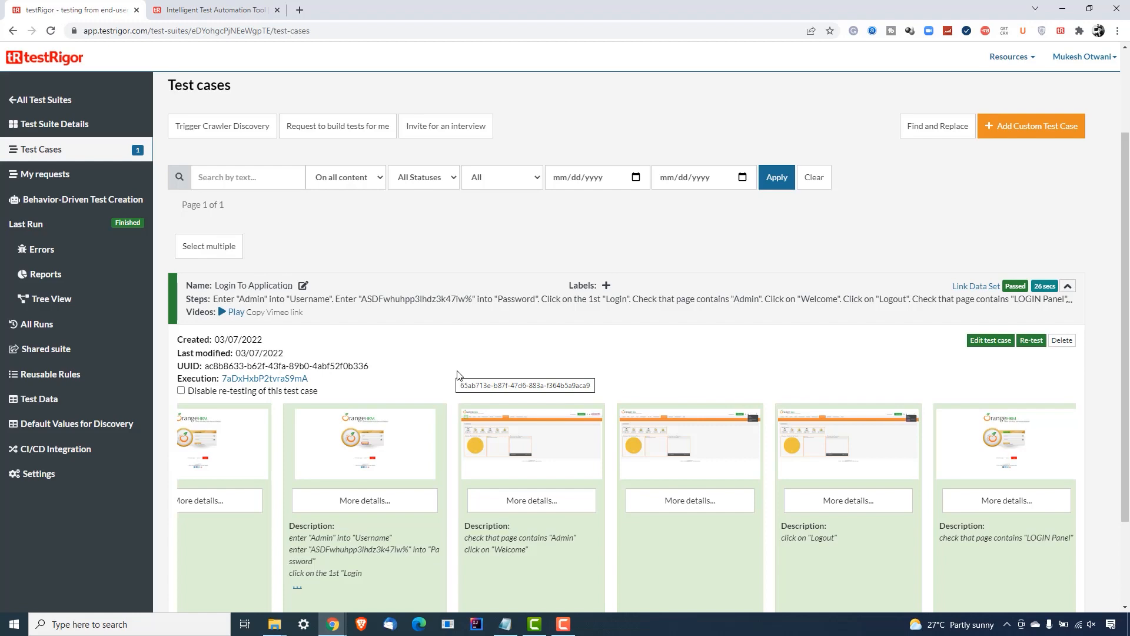
left_click(989, 341)
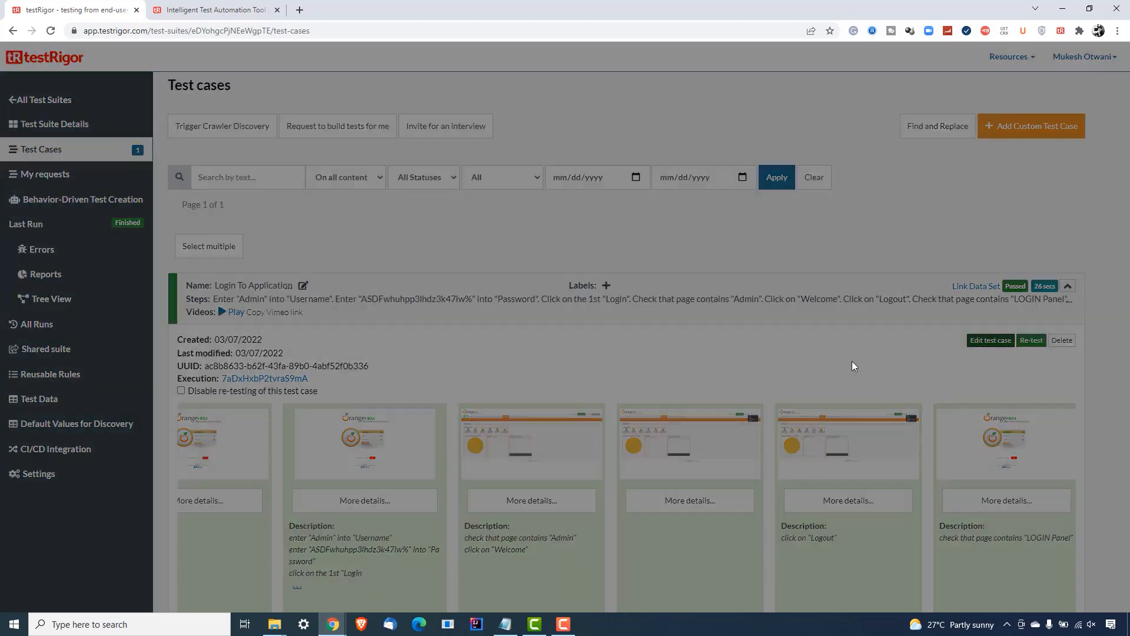
Replace 'LOGIN Panel' in the final check with the user's first name, then Update and Retest.
left_click_drag(498, 275, 546, 275)
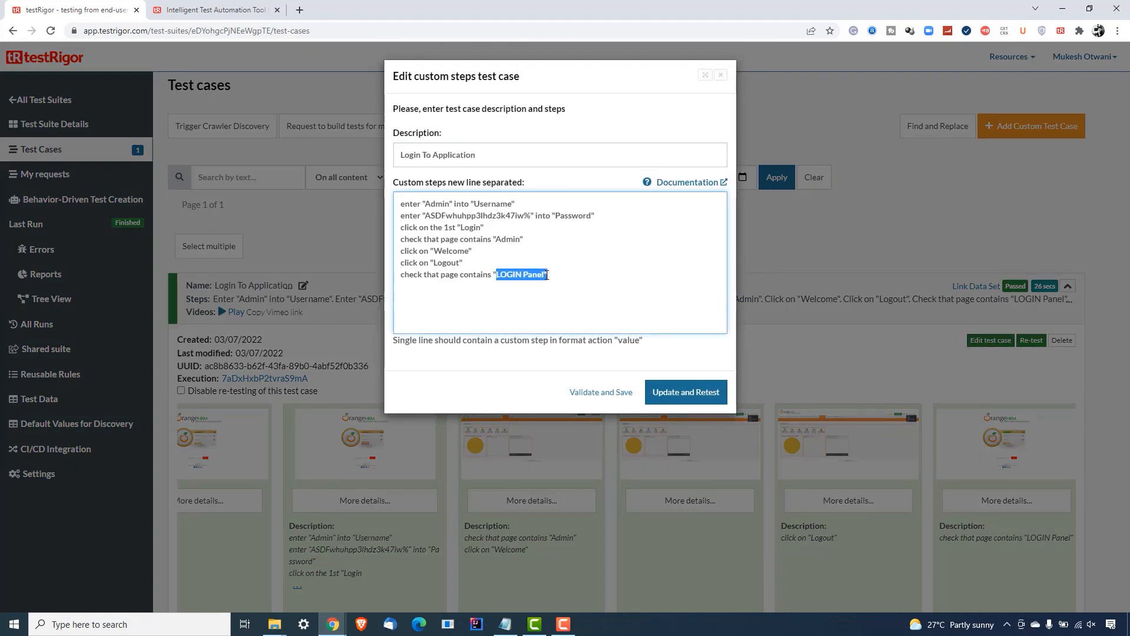
type("Mukesh")
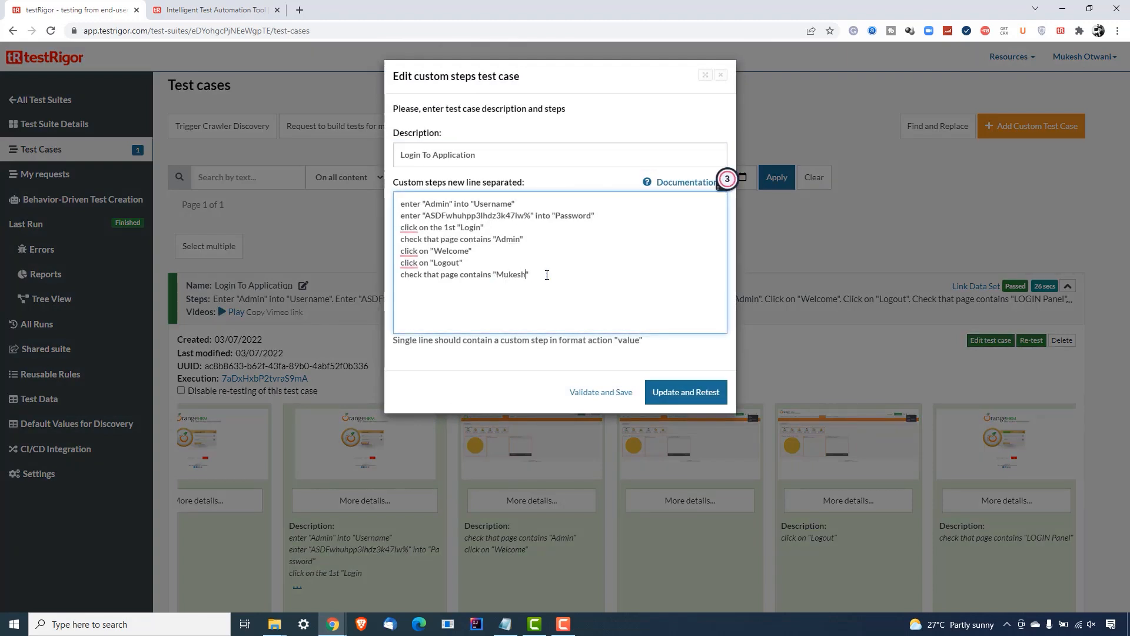
left_click_drag(546, 275, 412, 215)
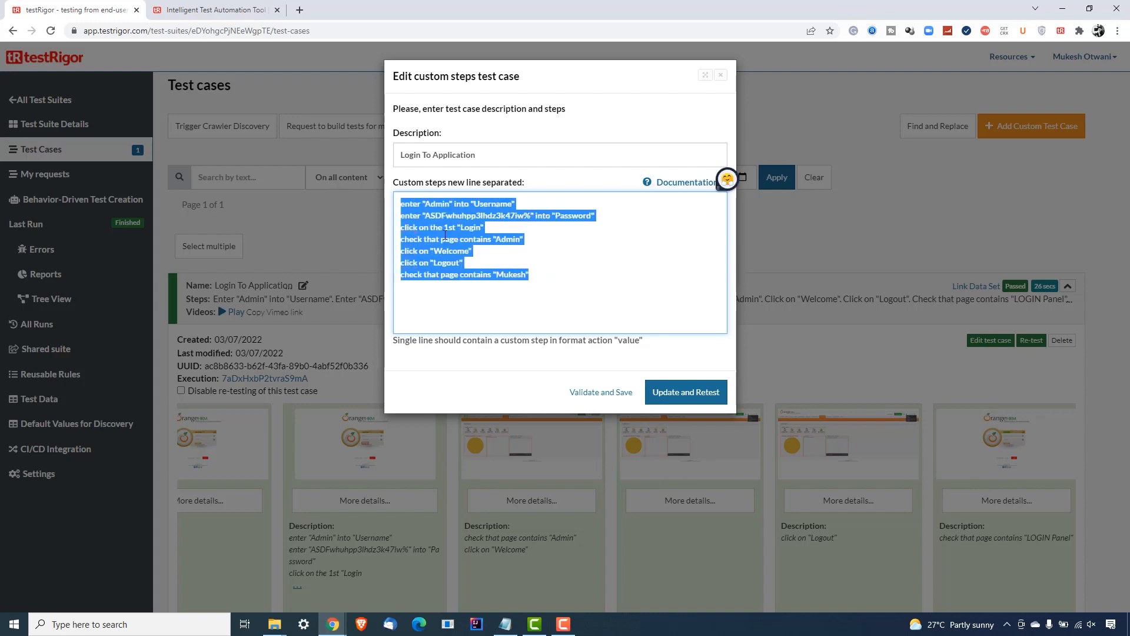
left_click(578, 286)
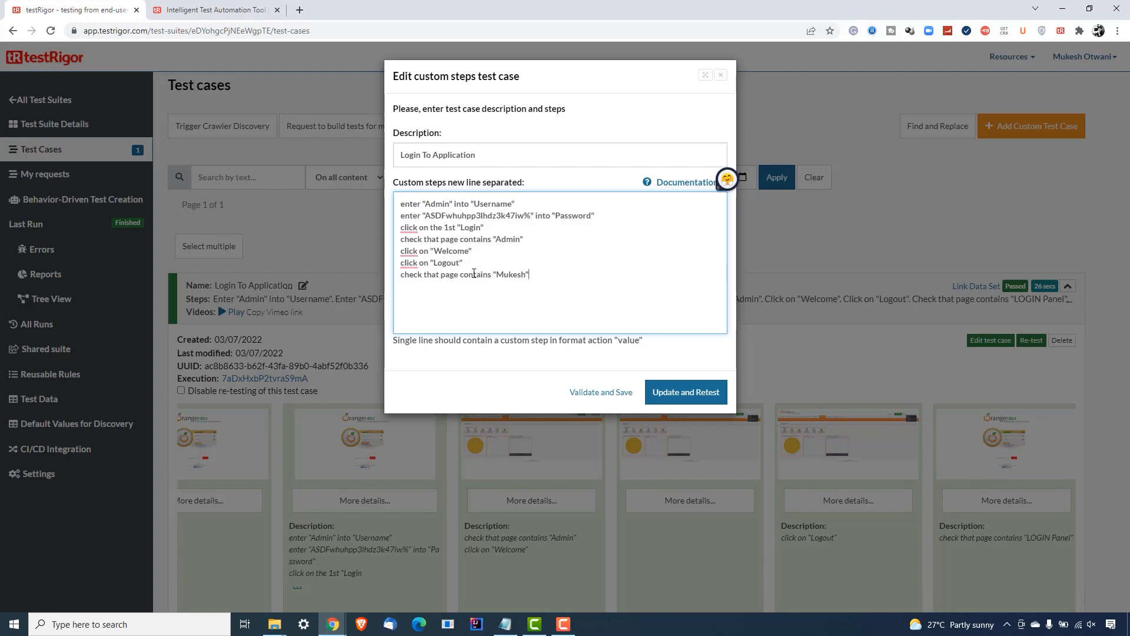
double_click(504, 274)
left_click(579, 280)
triple_click(517, 280)
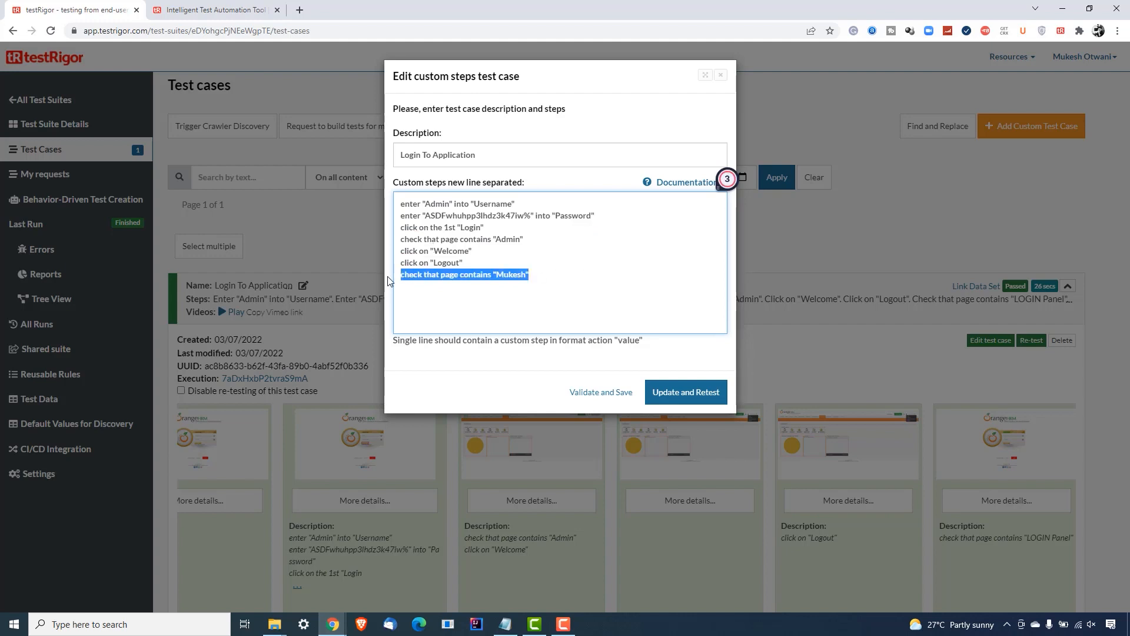
left_click(517, 280)
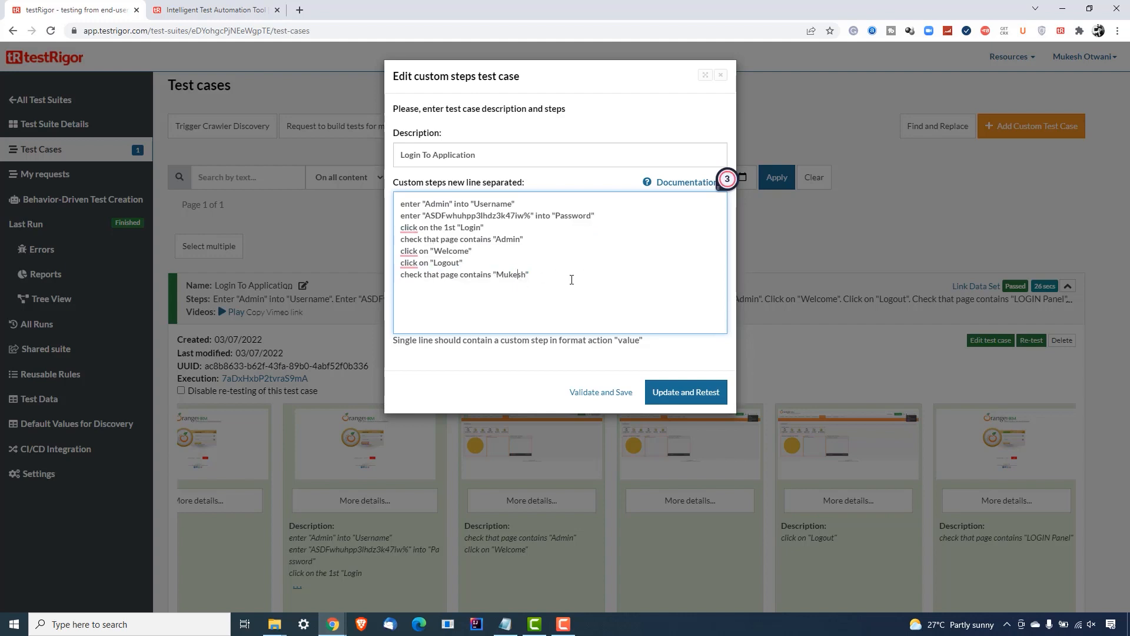
left_click(572, 280)
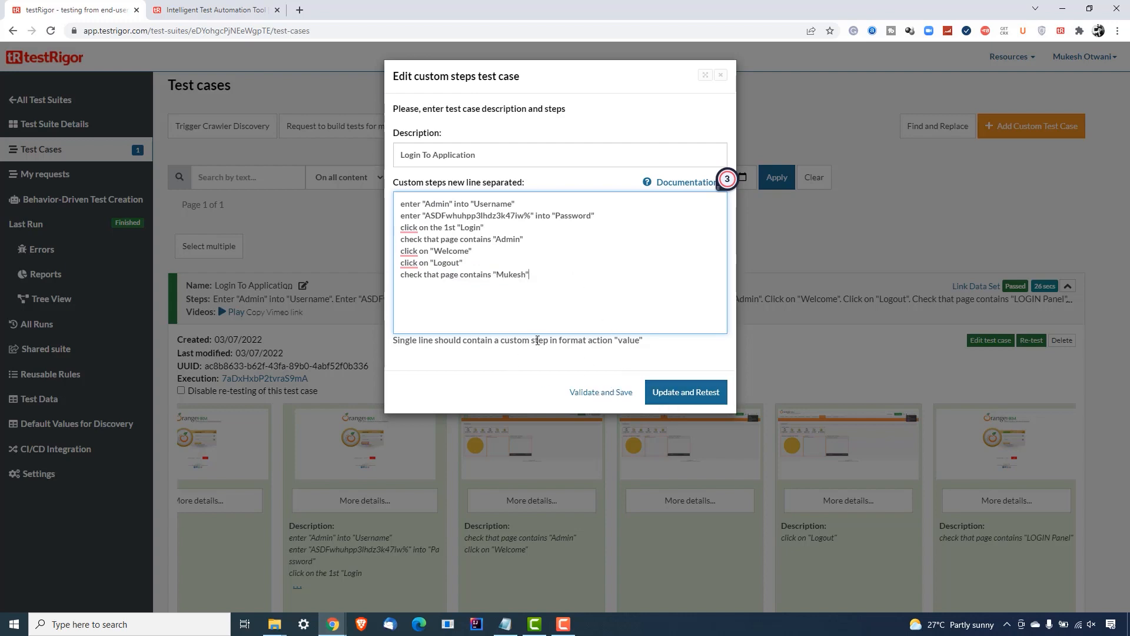
left_click(678, 402)
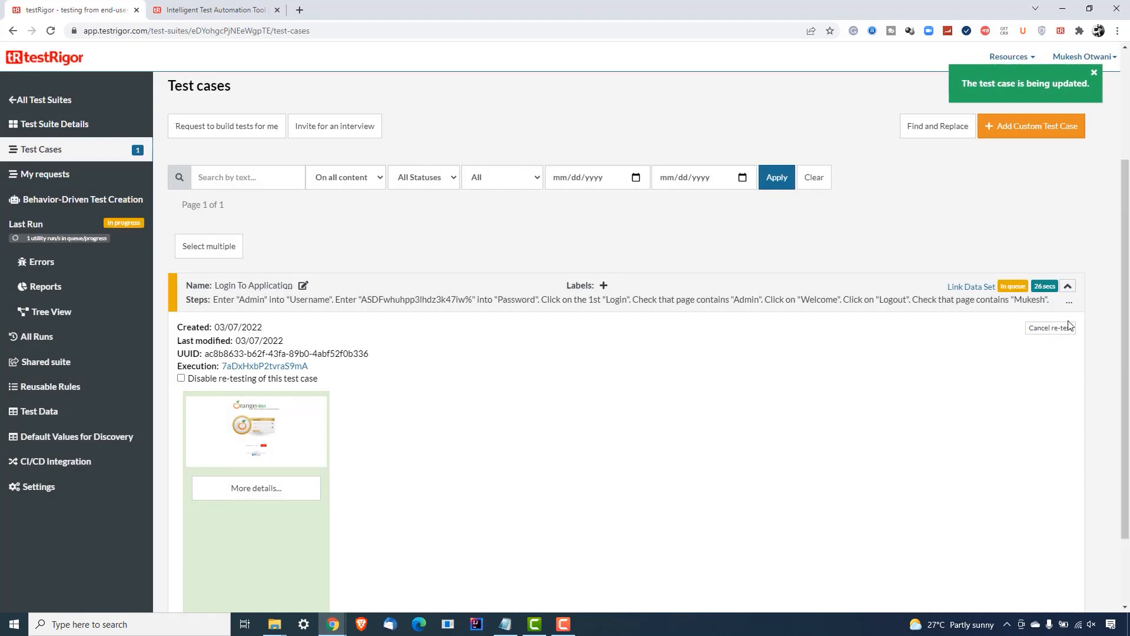
Re-expand the Login To Application row and scroll to the running test's step thumbnails.
left_click(1068, 288)
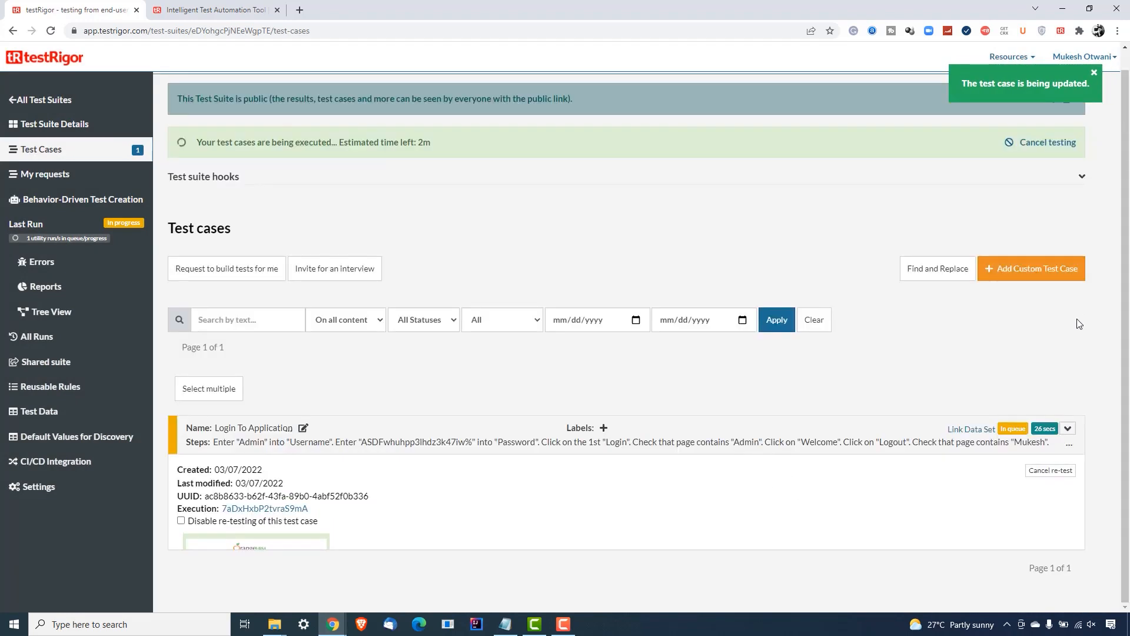
left_click(1076, 448)
scroll(625, 454, "down", 4)
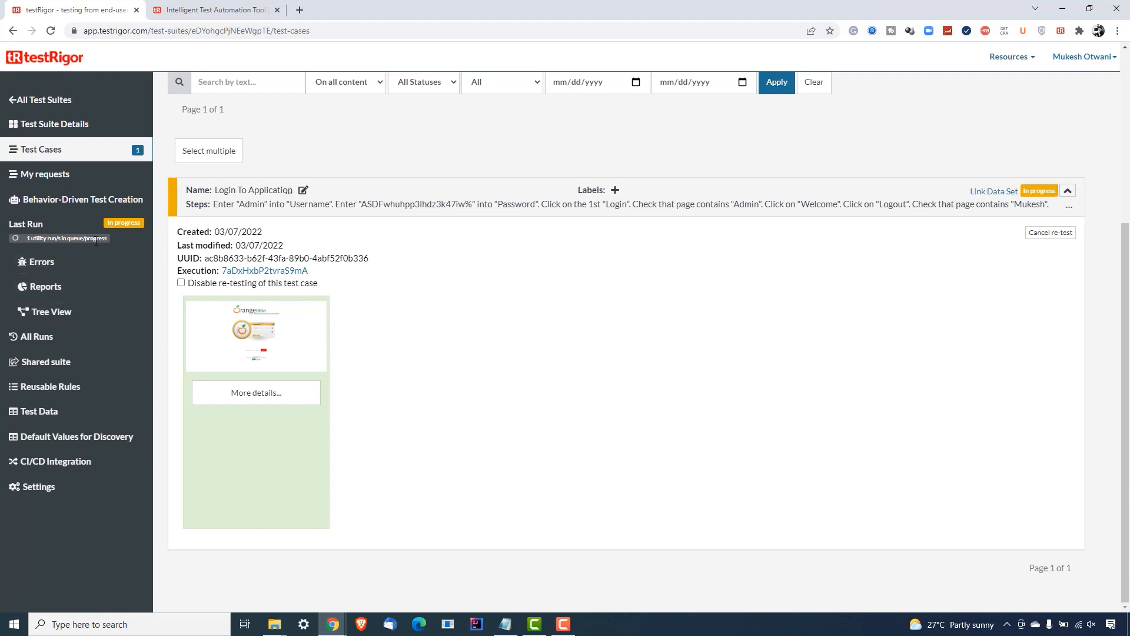
scroll(582, 391, "up", 5)
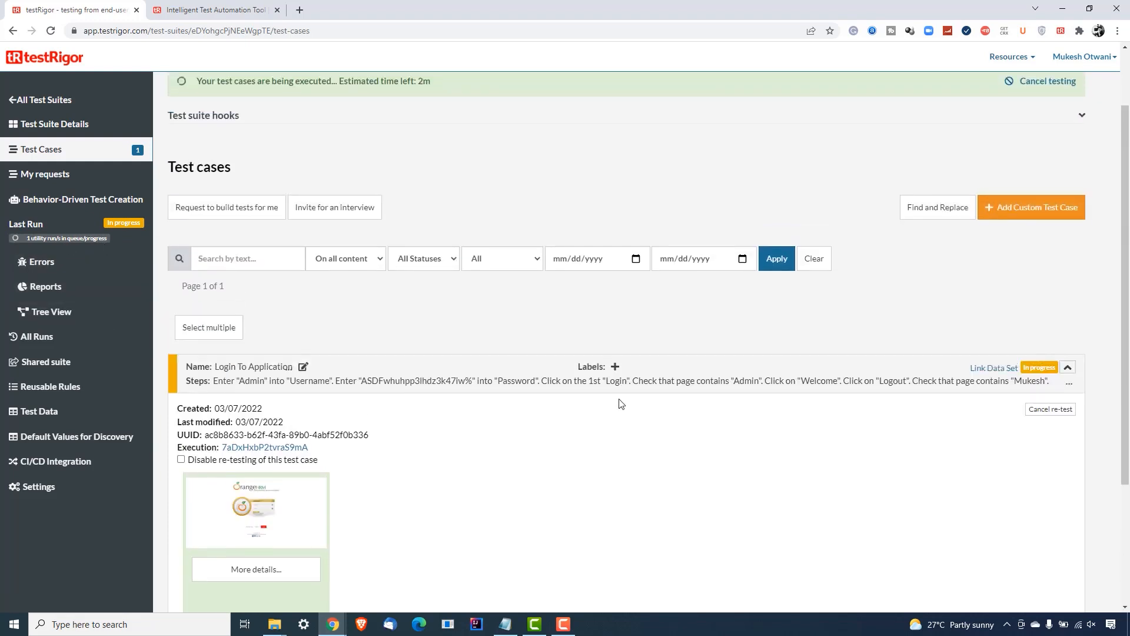
scroll(457, 386, "down", 3)
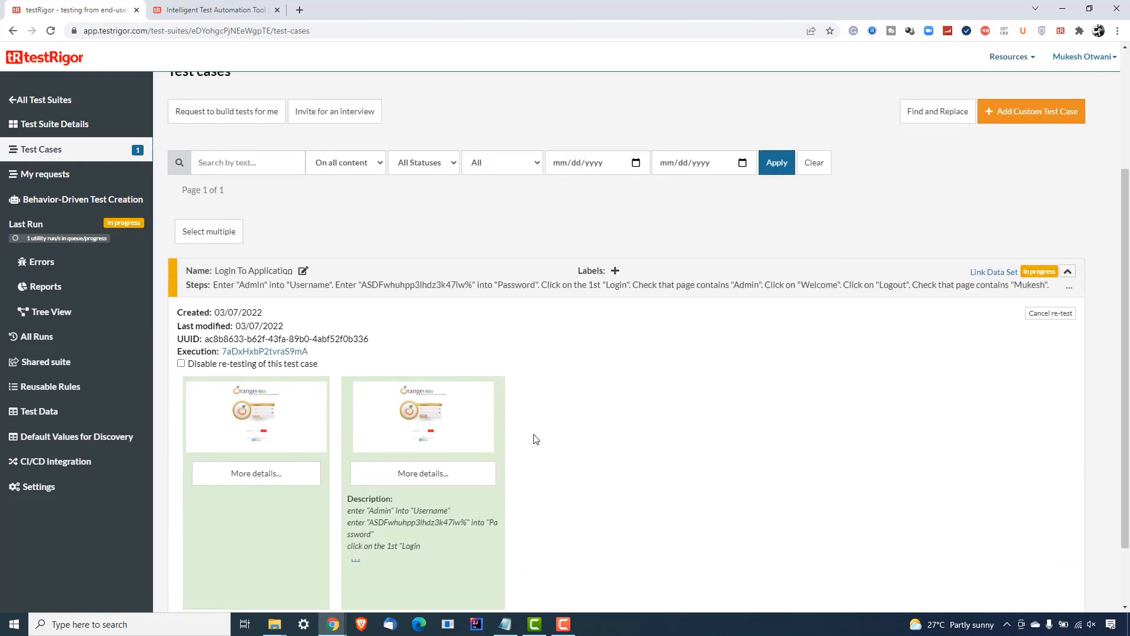
scroll(409, 459, "down", 1)
scroll(412, 442, "down", 1)
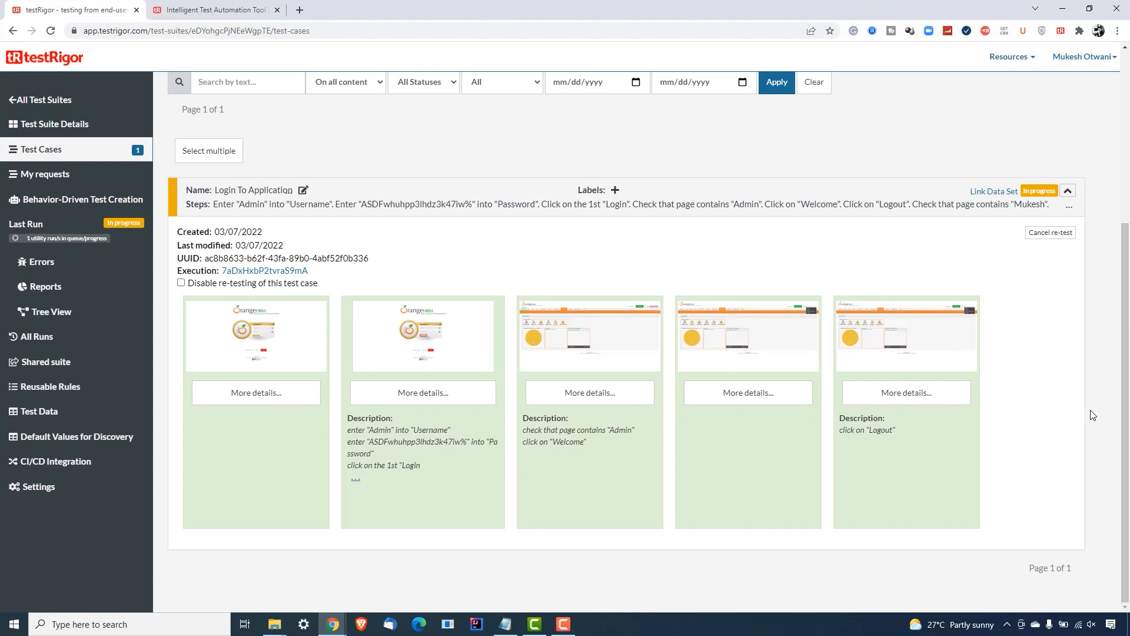
Step through the screenshots from step 3 to the Logout step as the run fails.
left_click(550, 346)
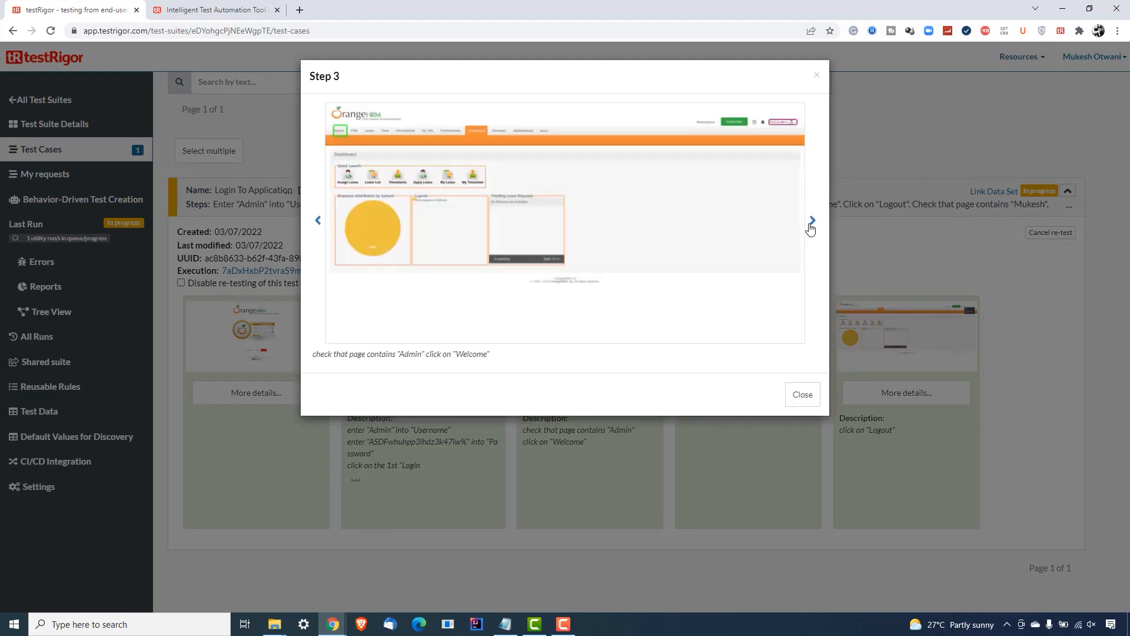
left_click(811, 226)
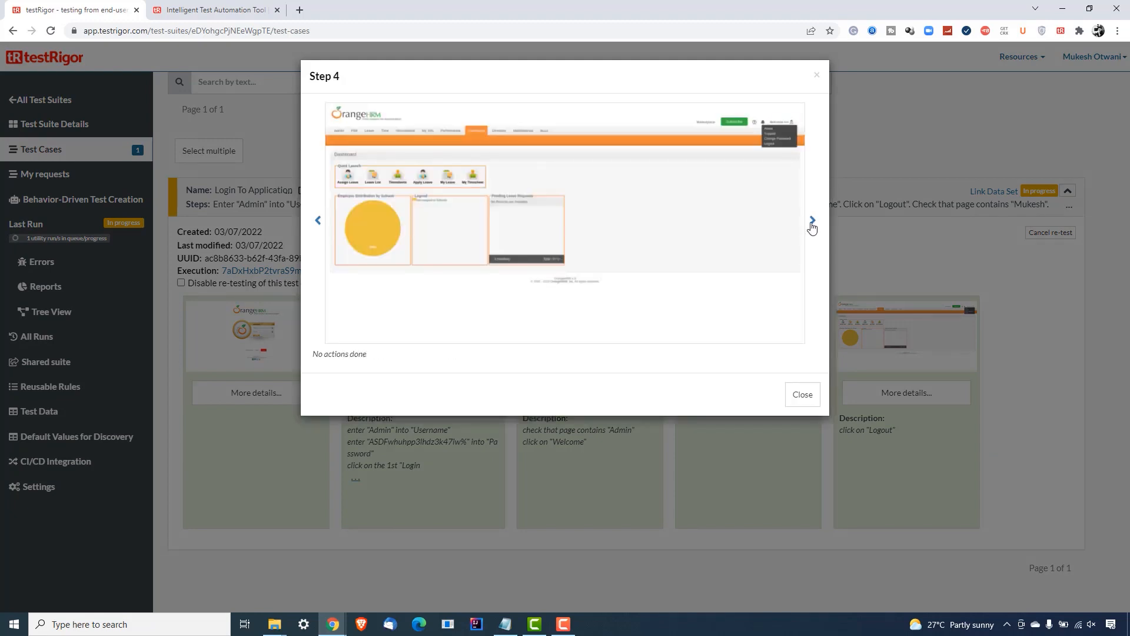
left_click(811, 226)
left_click(817, 75)
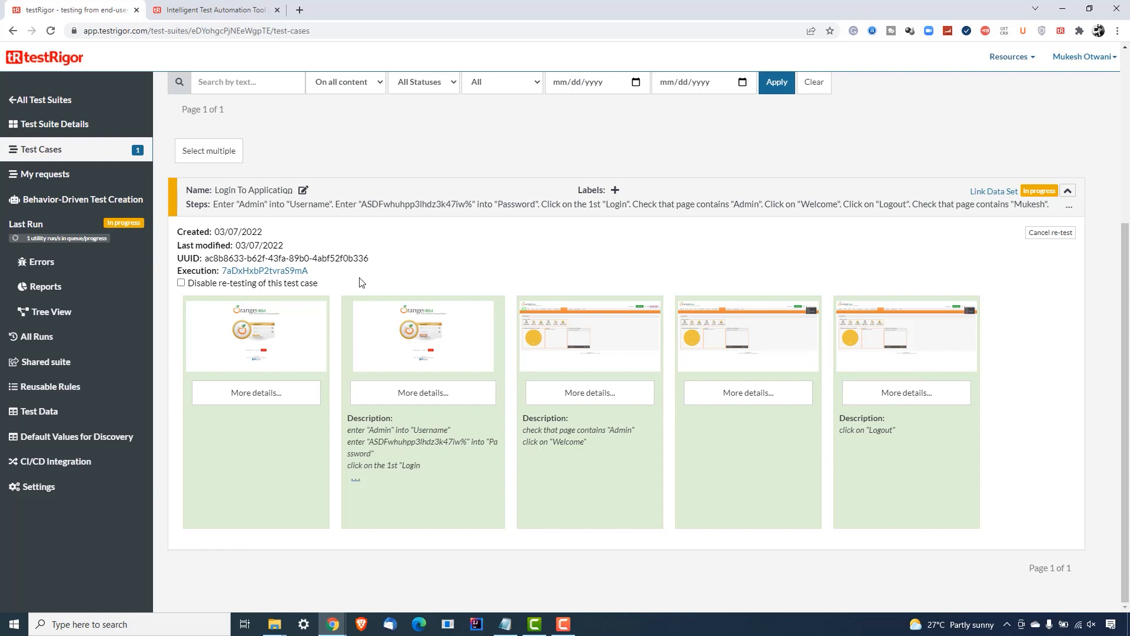
left_click_drag(733, 565, 946, 568)
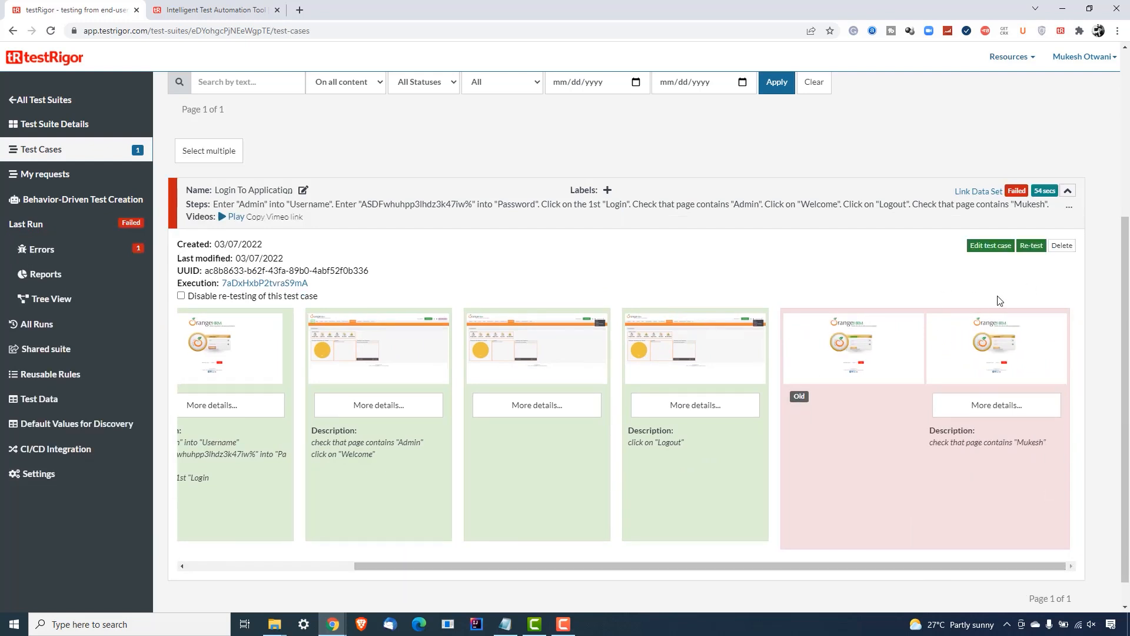
left_click(858, 351)
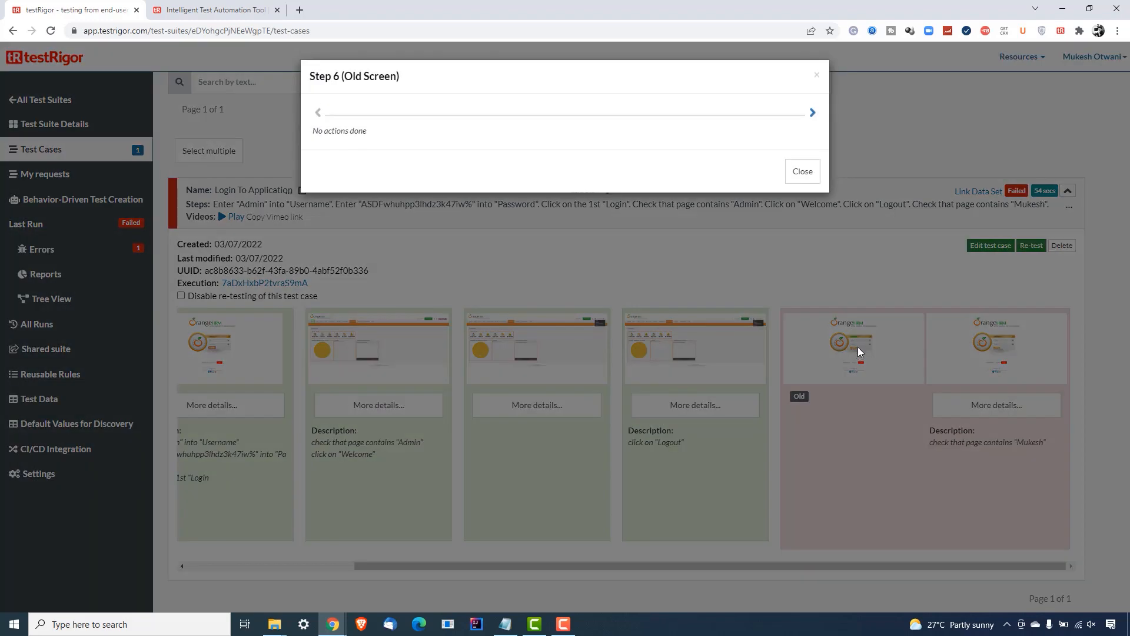
left_click(563, 212)
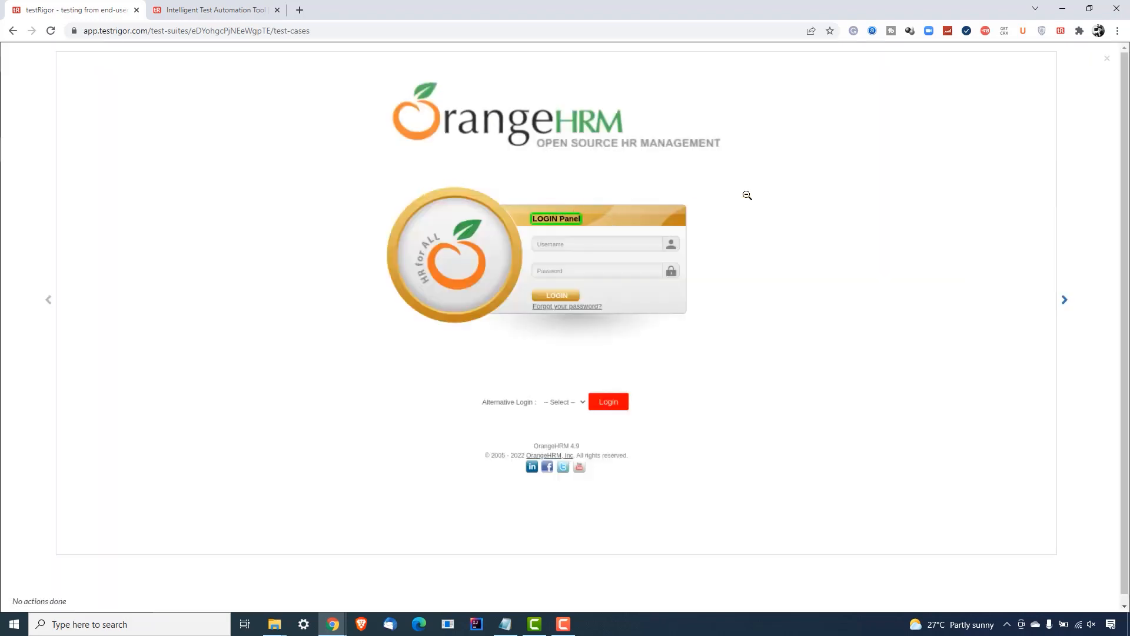
key("Escape")
left_click(1006, 350)
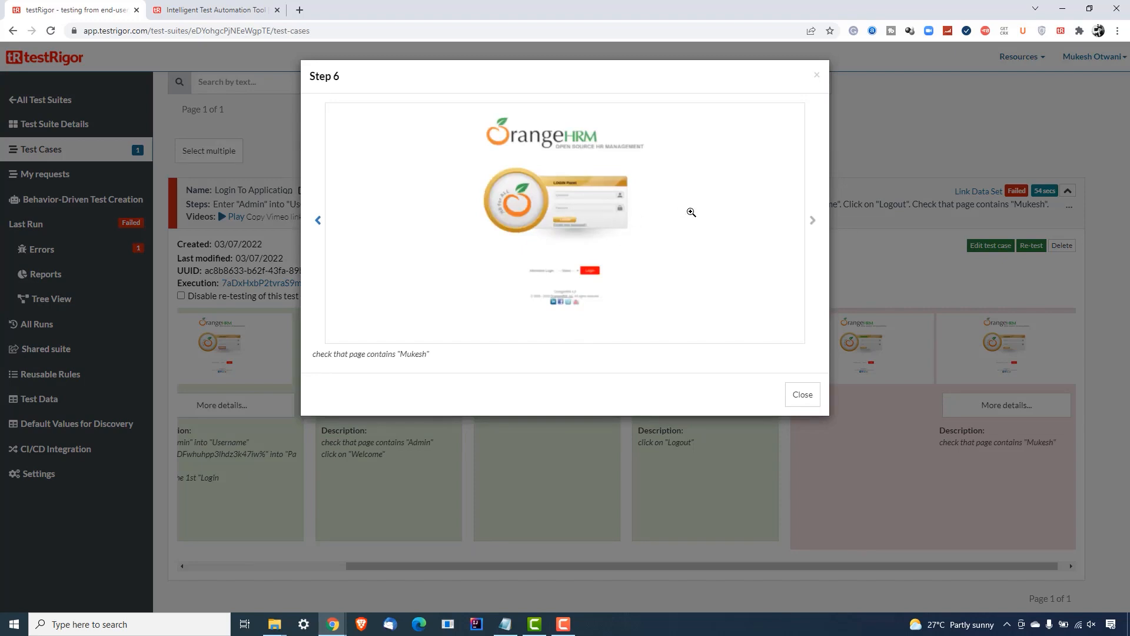
key("Escape")
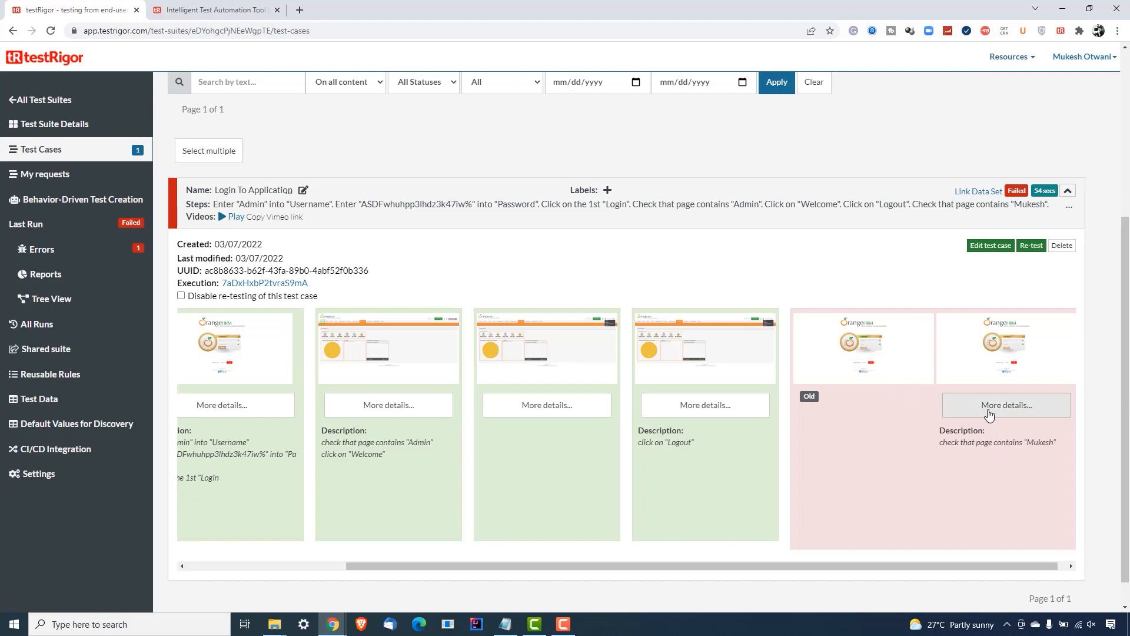
left_click_drag(944, 440, 1053, 442)
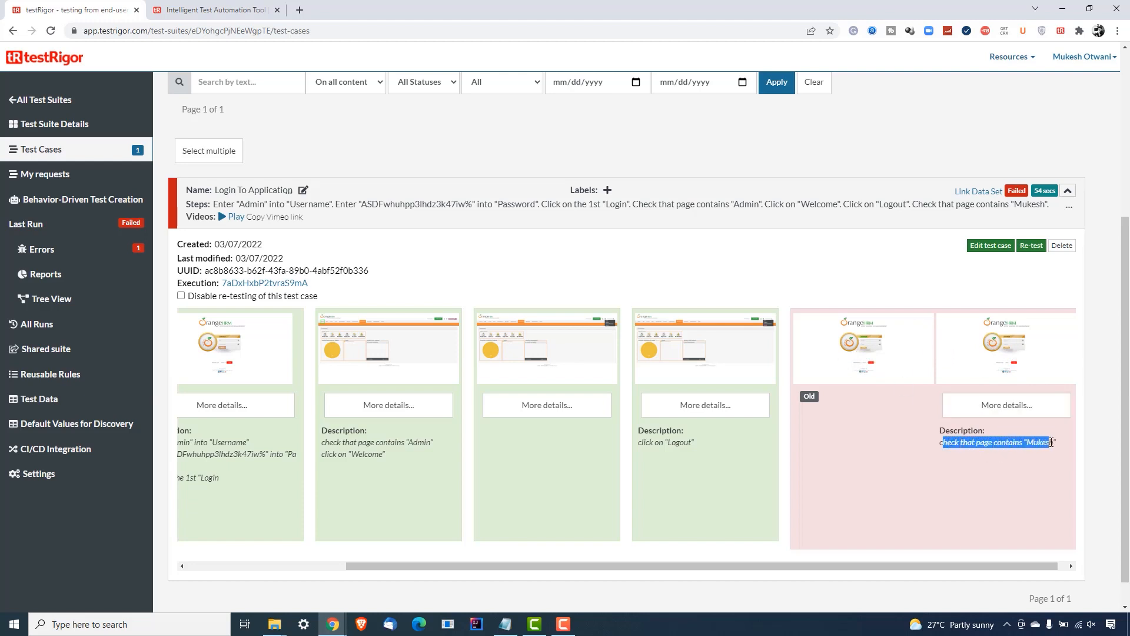
left_click(476, 250)
Read the execution report's last-step error that the page lacked the user's name, then return to Test Cases.
left_click(264, 283)
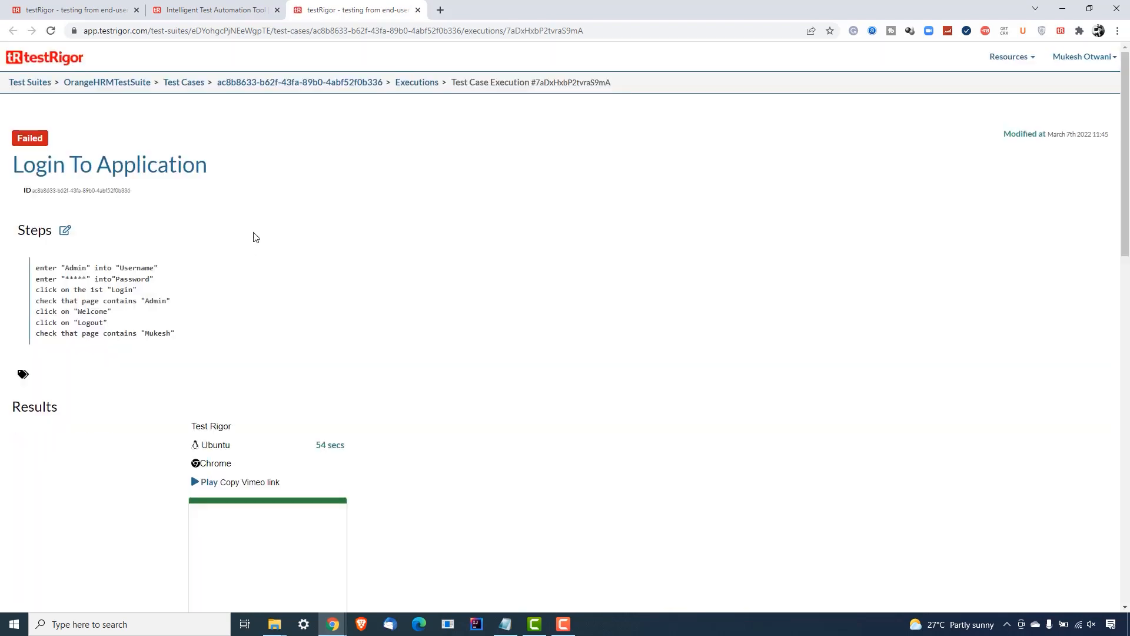
scroll(70, 266, "down", 20)
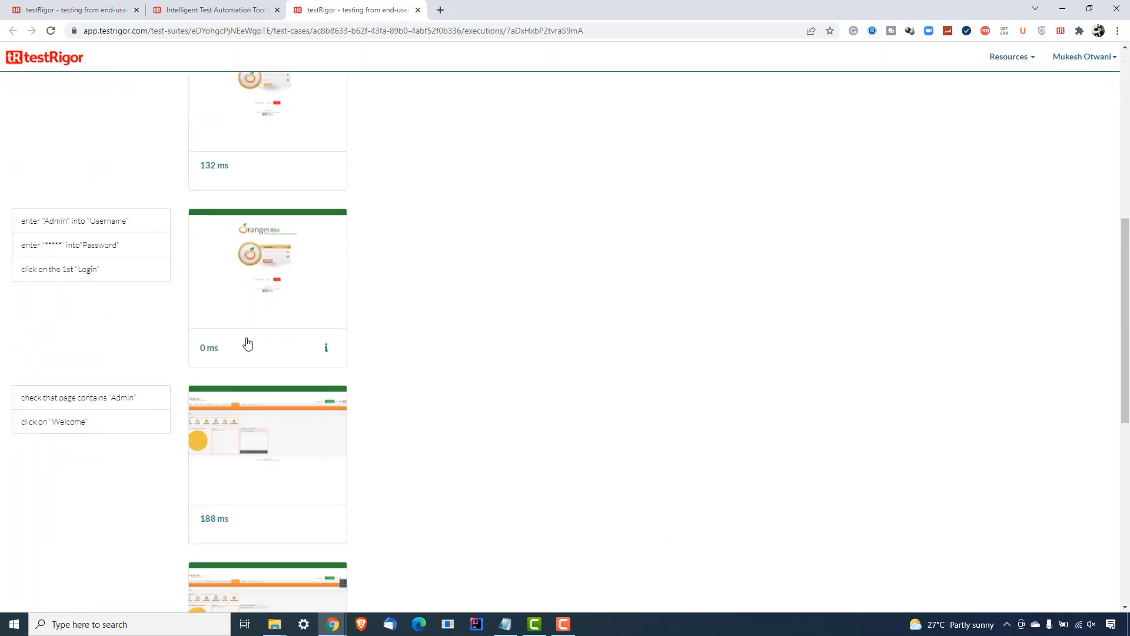
scroll(224, 365, "down", 1)
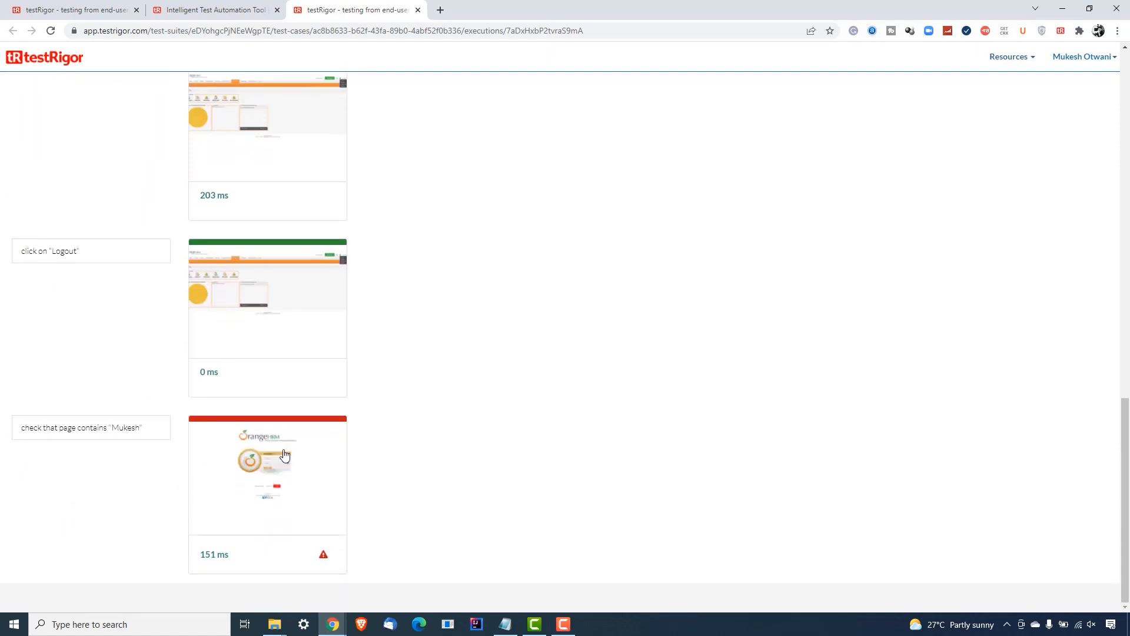
mouse_move(324, 560)
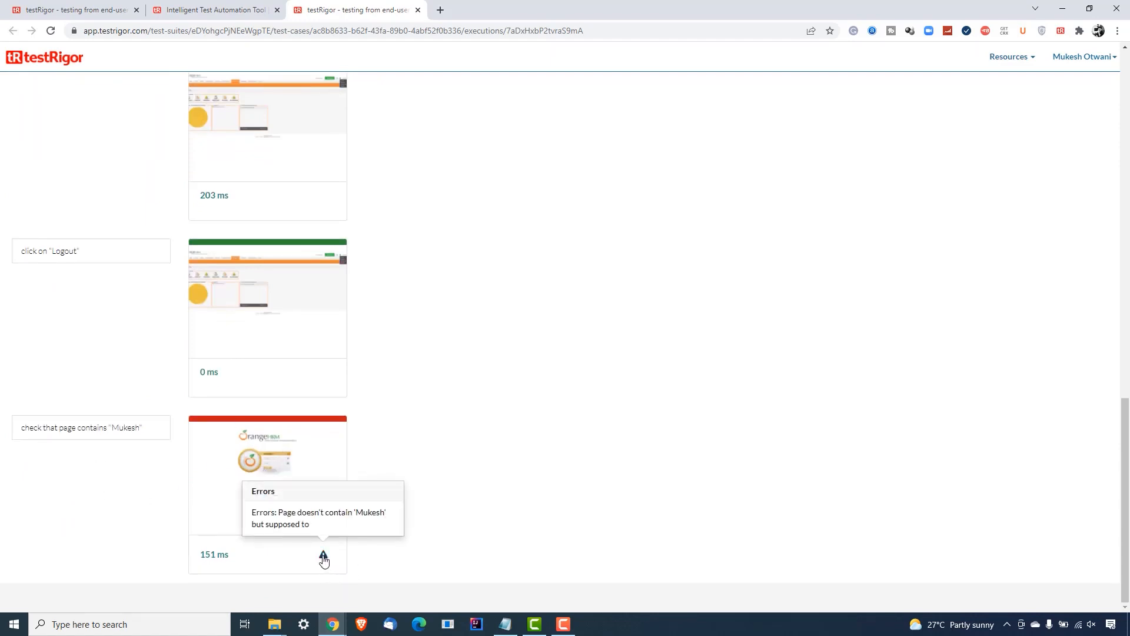
left_click_drag(279, 512, 339, 526)
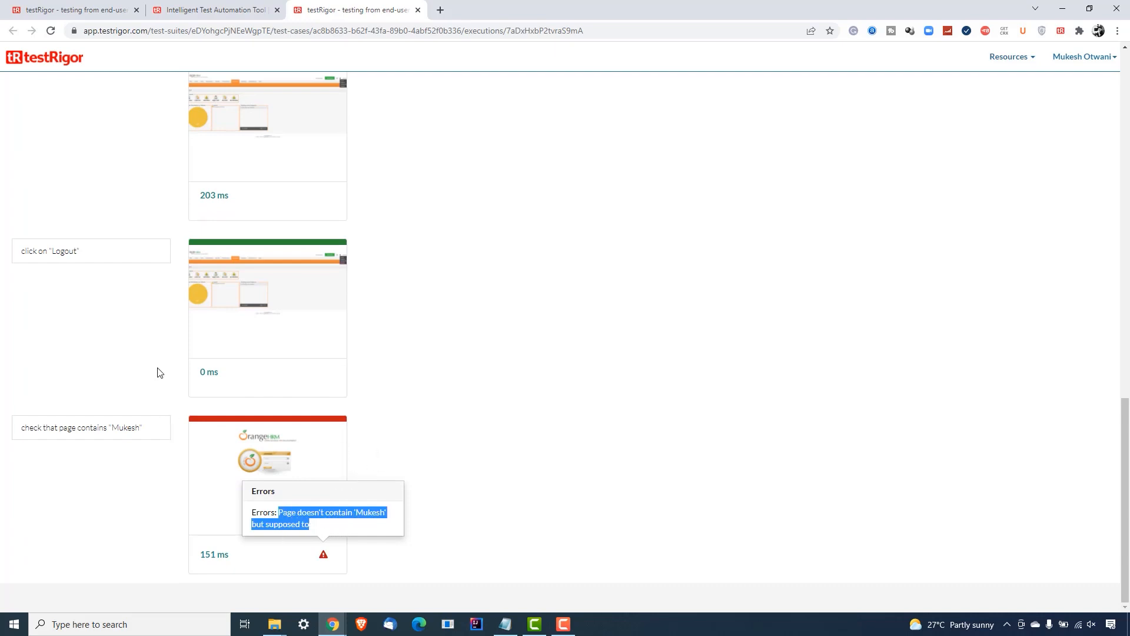
left_click(172, 8)
left_click(77, 5)
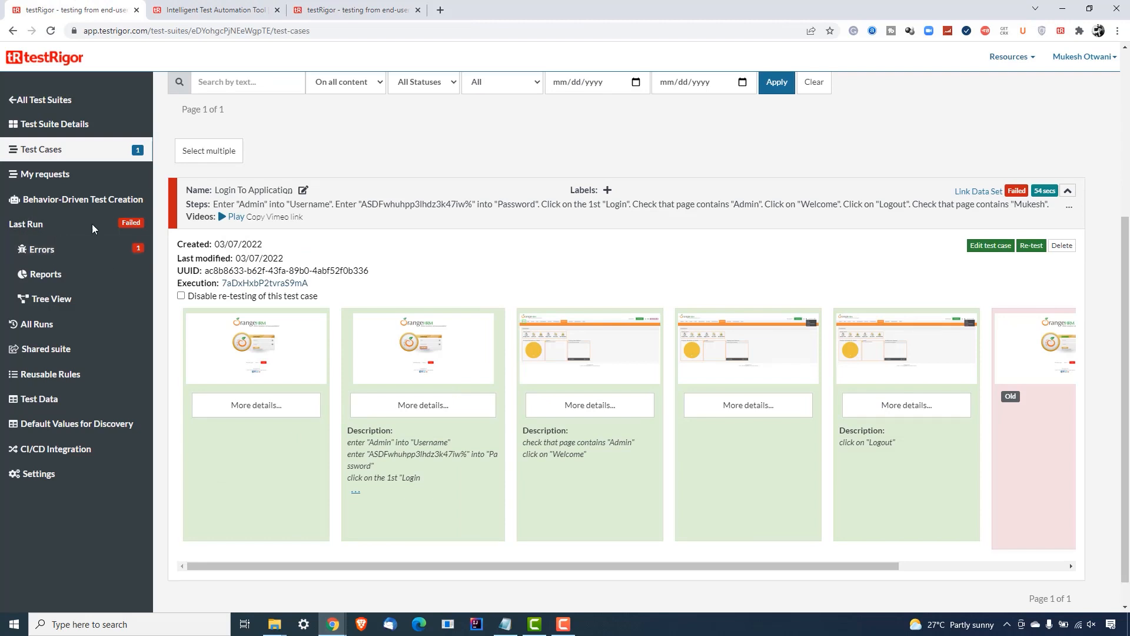
Show the last run's unique errors and check which test case the missing-name error affects.
left_click(51, 256)
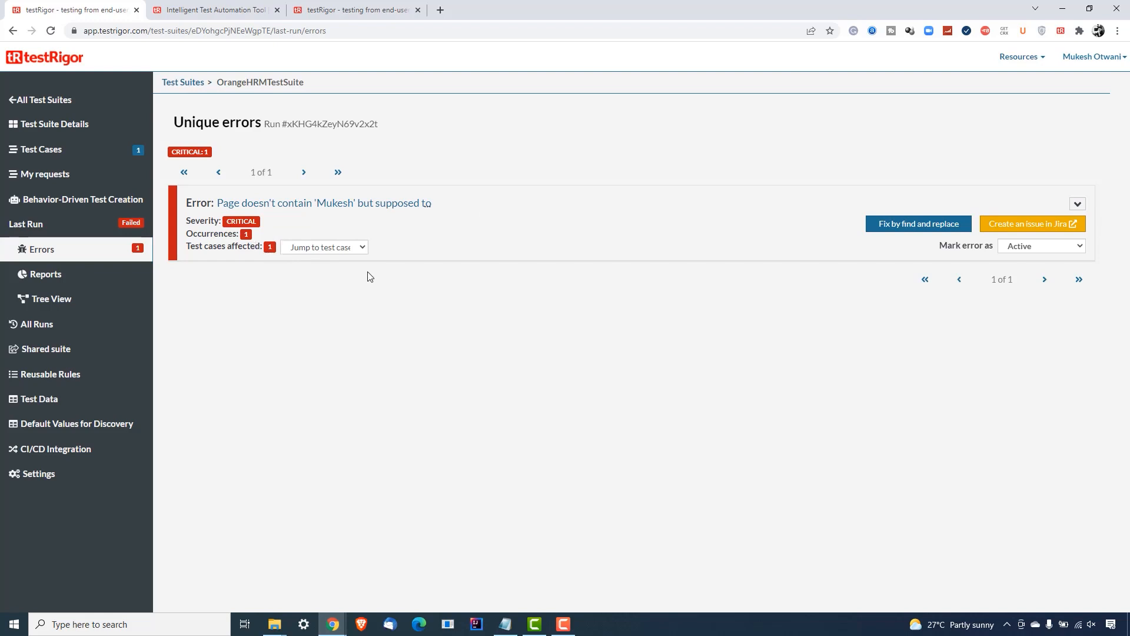
left_click(335, 246)
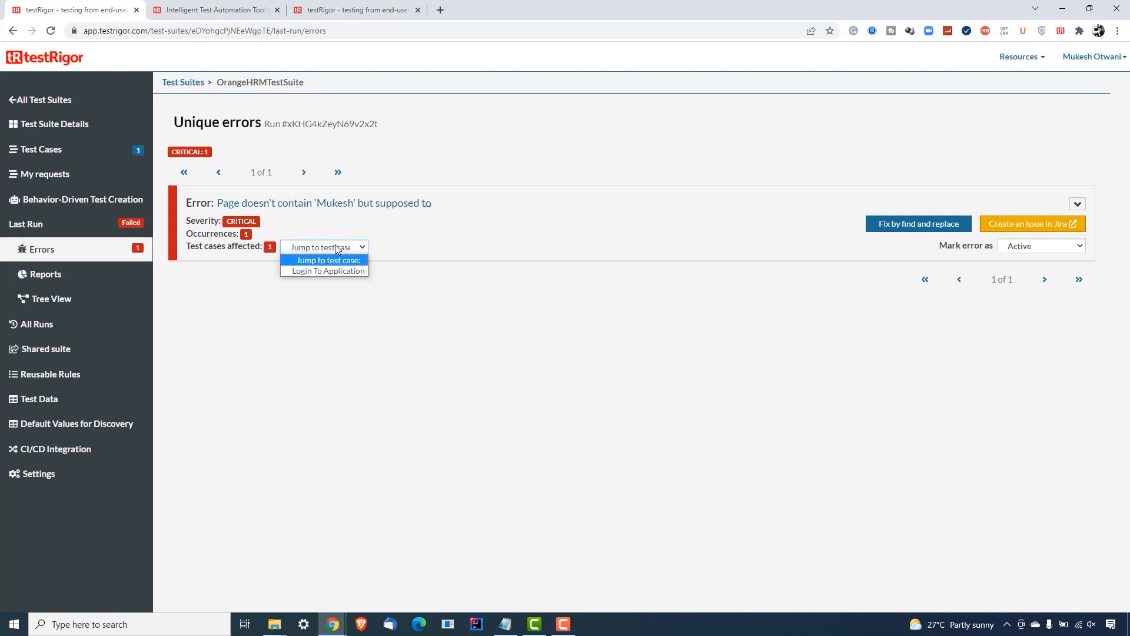
left_click(485, 295)
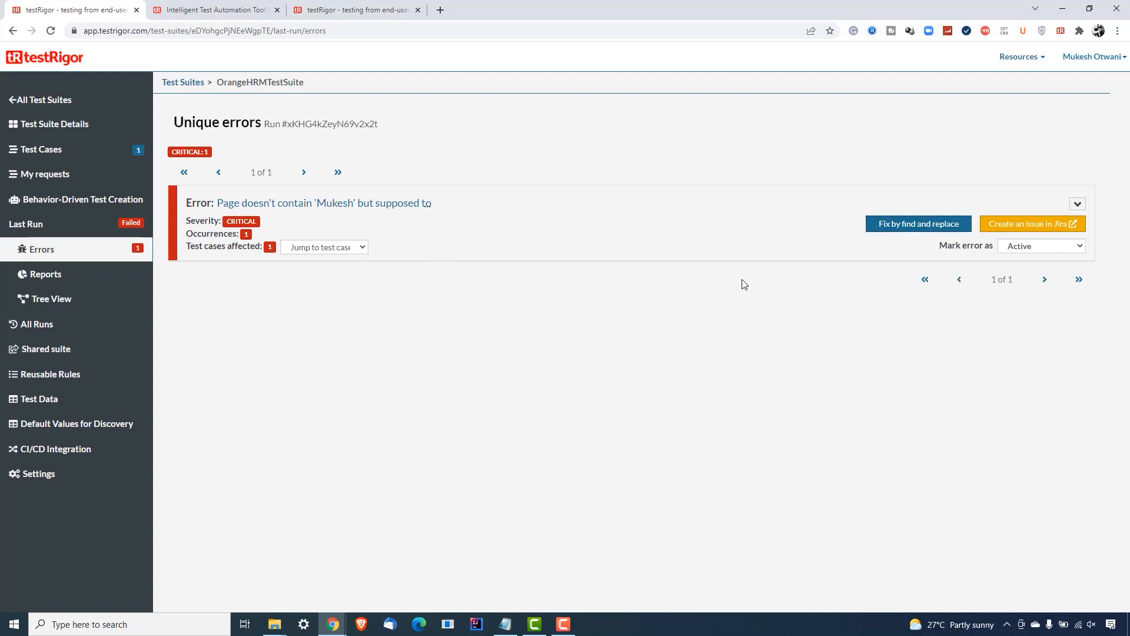
Open Fix by find and replace and select the user's name in the replacement steps.
left_click(921, 230)
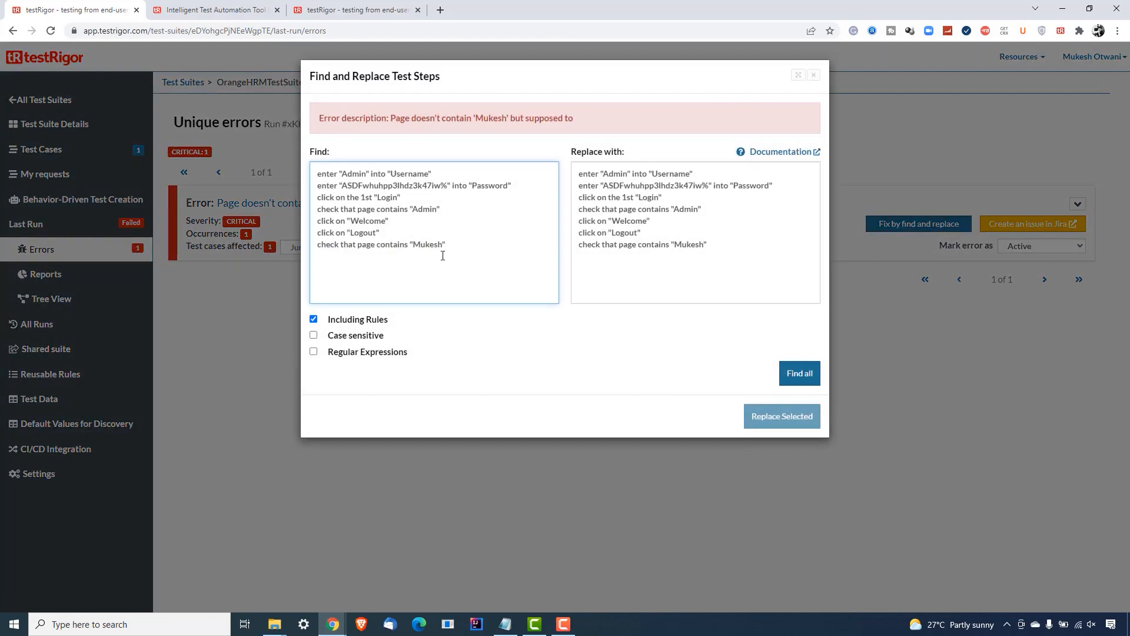
left_click_drag(438, 240, 293, 161)
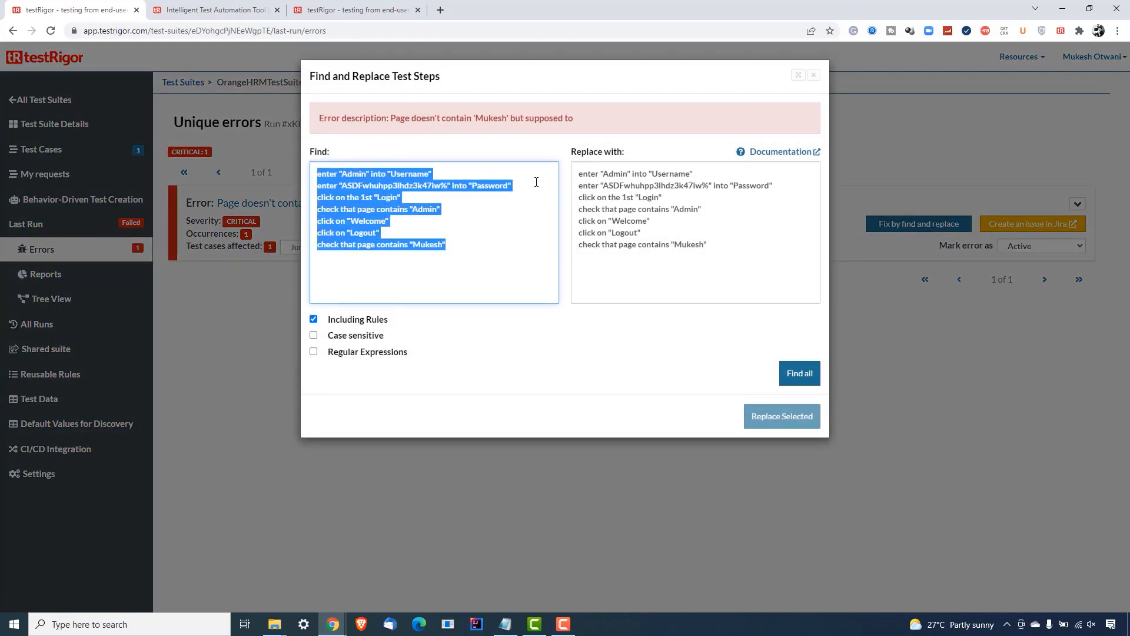
left_click(690, 226)
left_click_drag(715, 247, 572, 162)
left_click(663, 246)
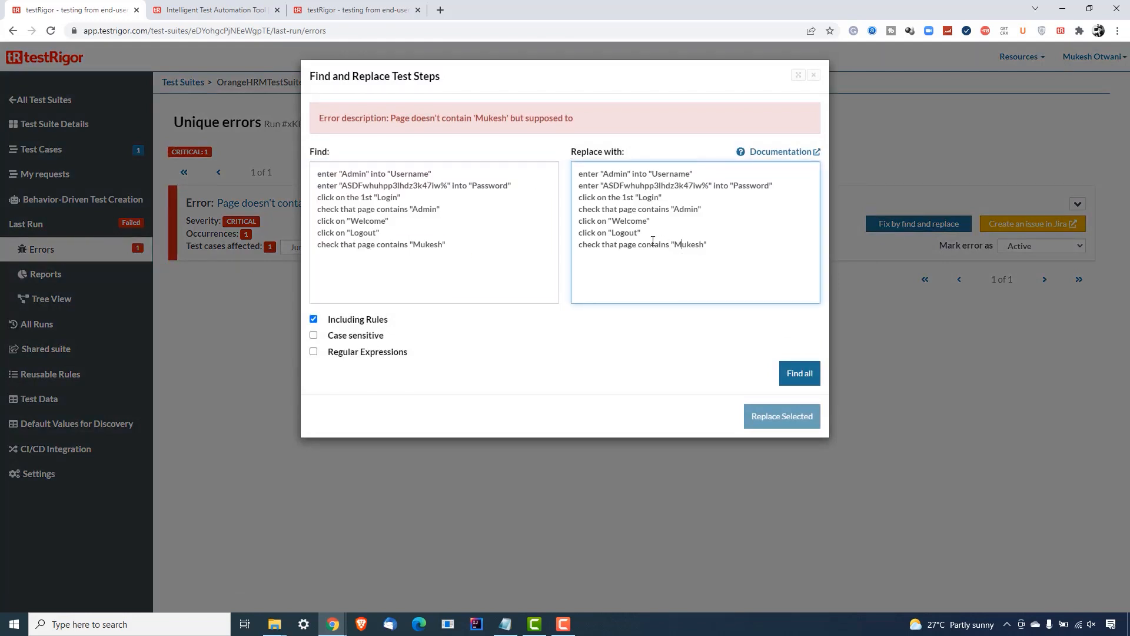
double_click(426, 244)
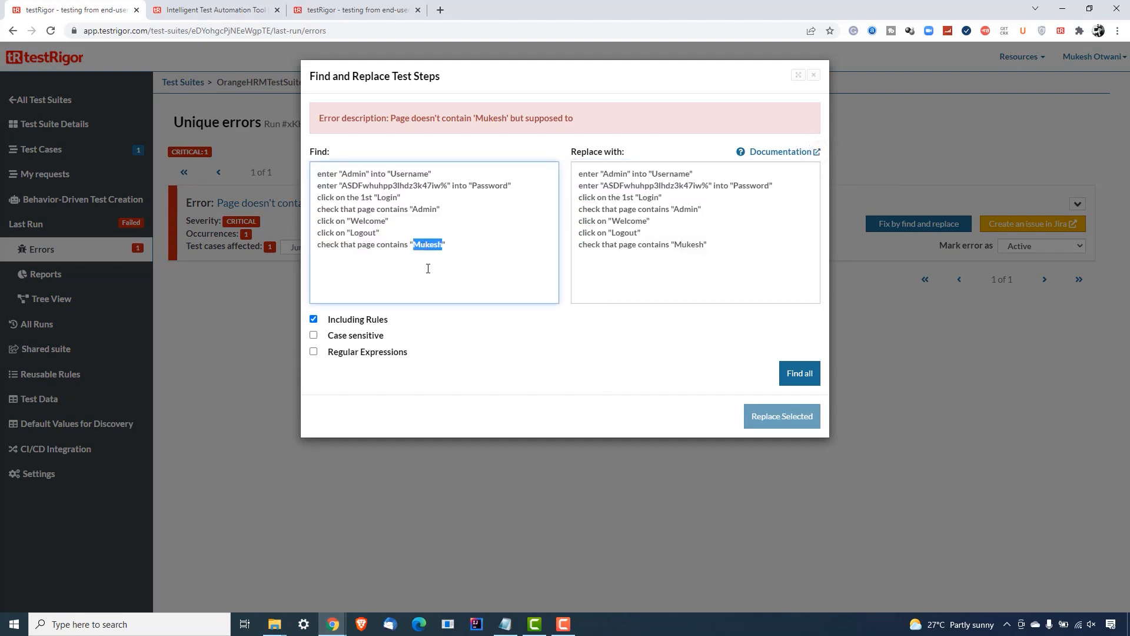
double_click(685, 246)
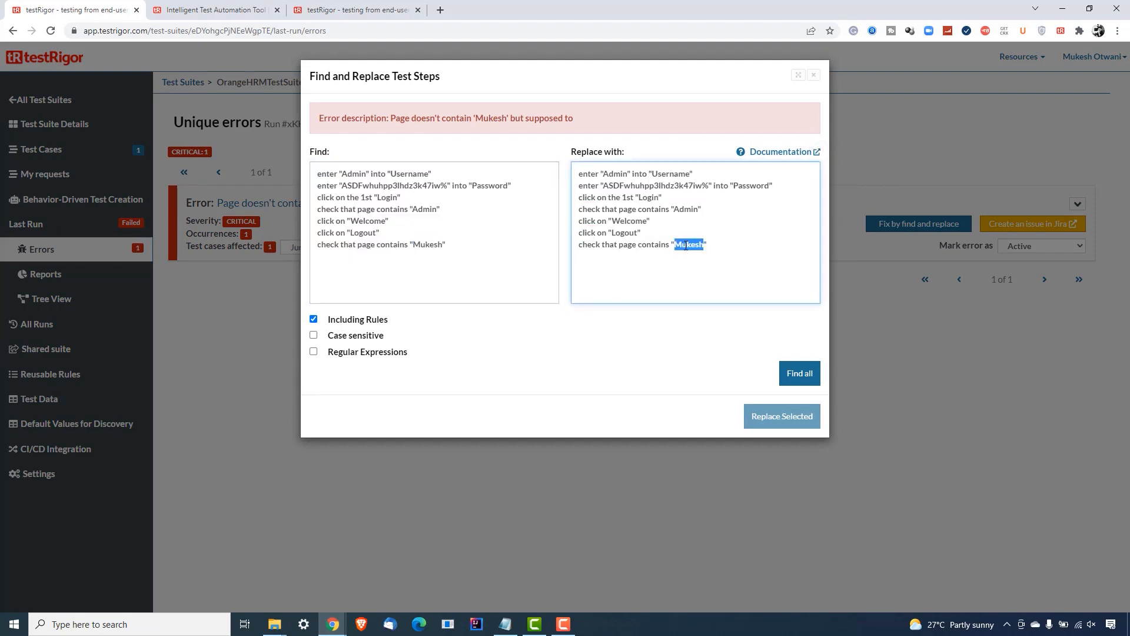
double_click(419, 246)
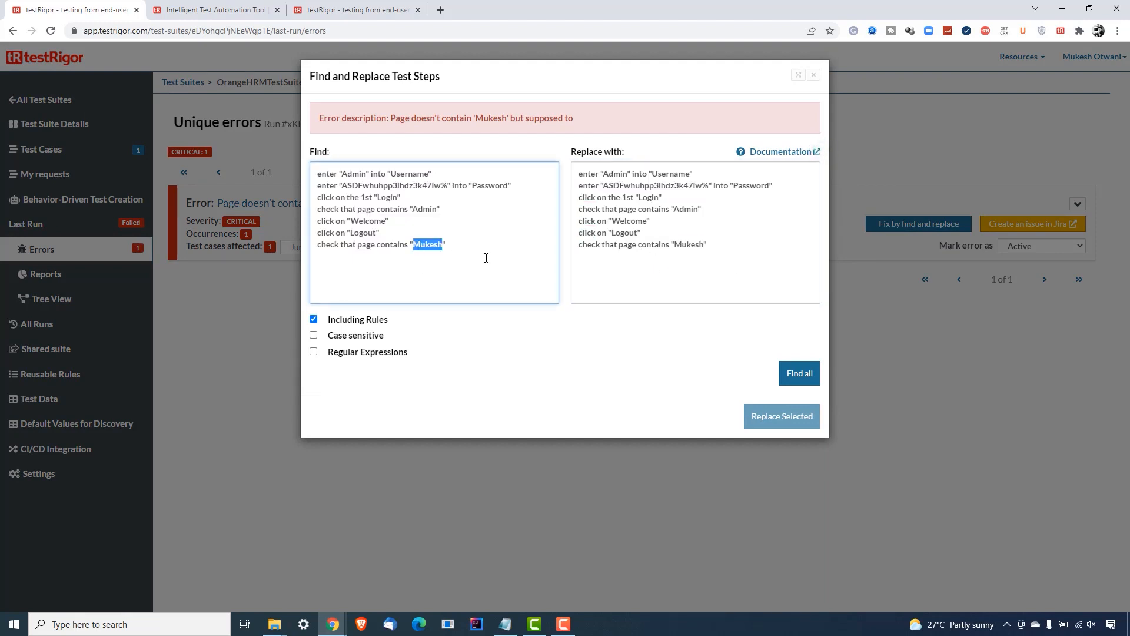
double_click(686, 244)
Replace the name with 'LOGIN Panel' and apply it to the one found test case.
type("Lo")
key("BackSpace")
type("OGIN Pa")
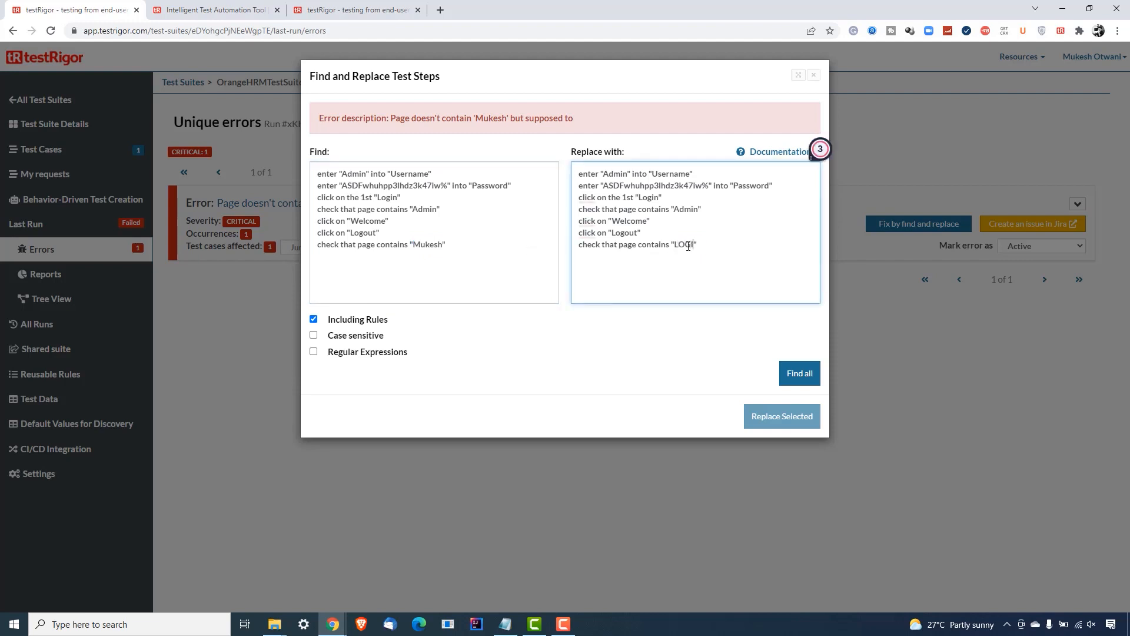
type("nel")
left_click(798, 373)
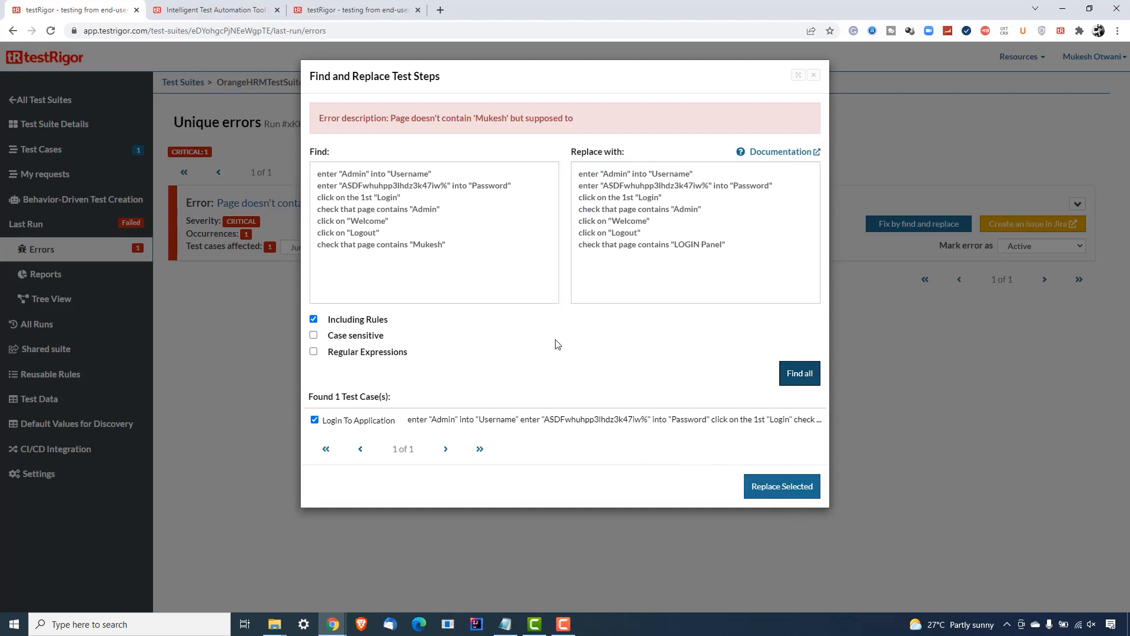
left_click(794, 485)
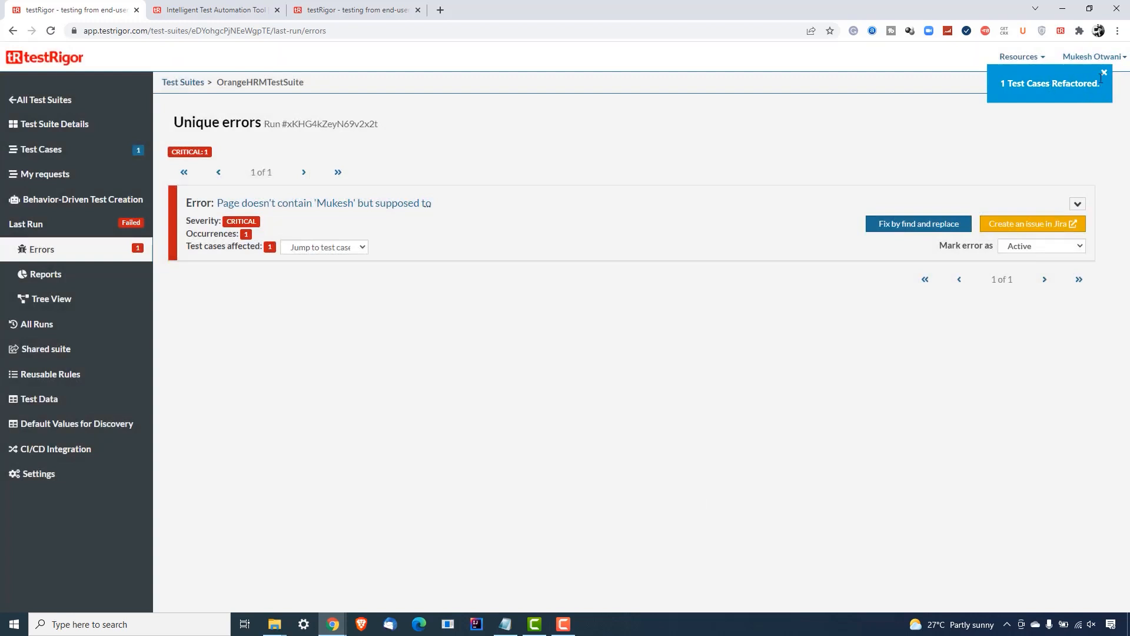
Re-test Login To Application from the Test Cases list until it passes in 30 seconds.
left_click(1104, 73)
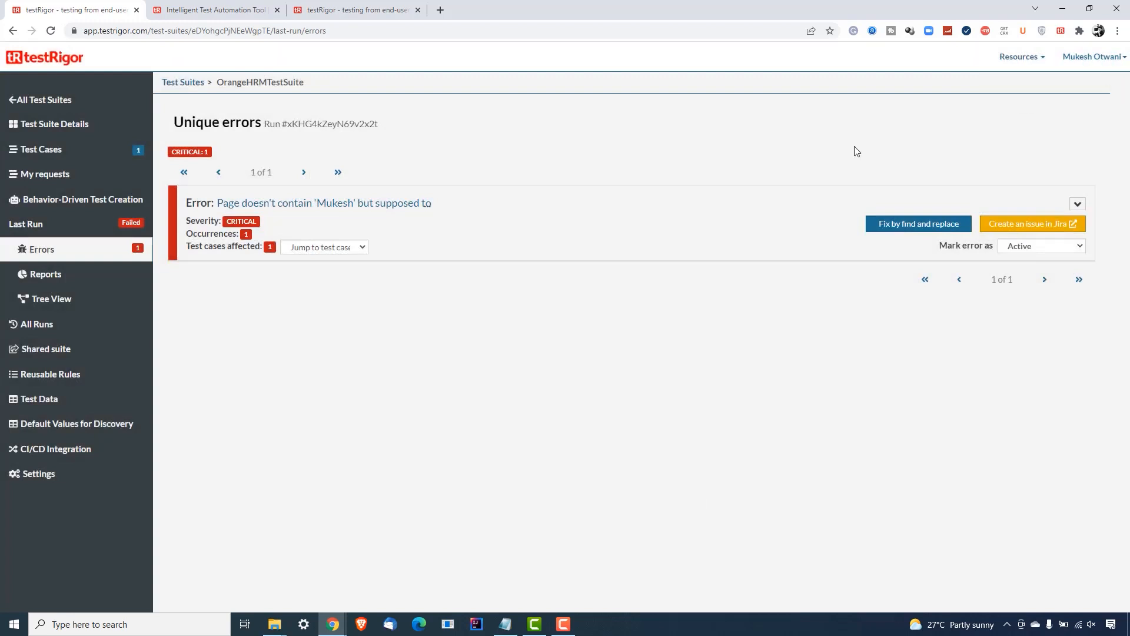
left_click(77, 160)
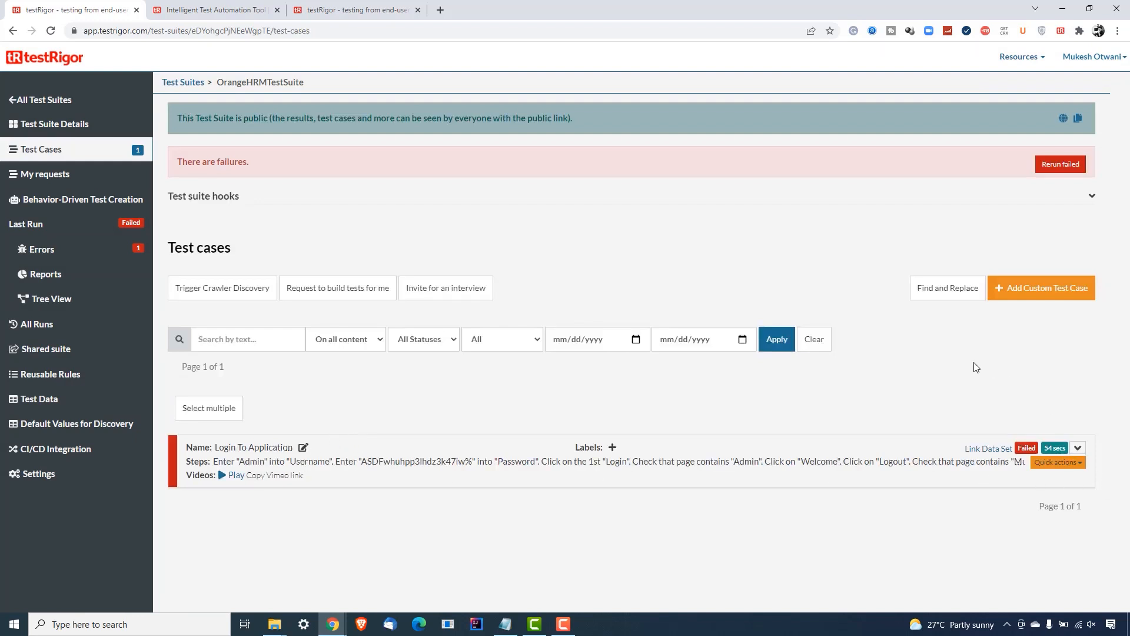
left_click(1077, 448)
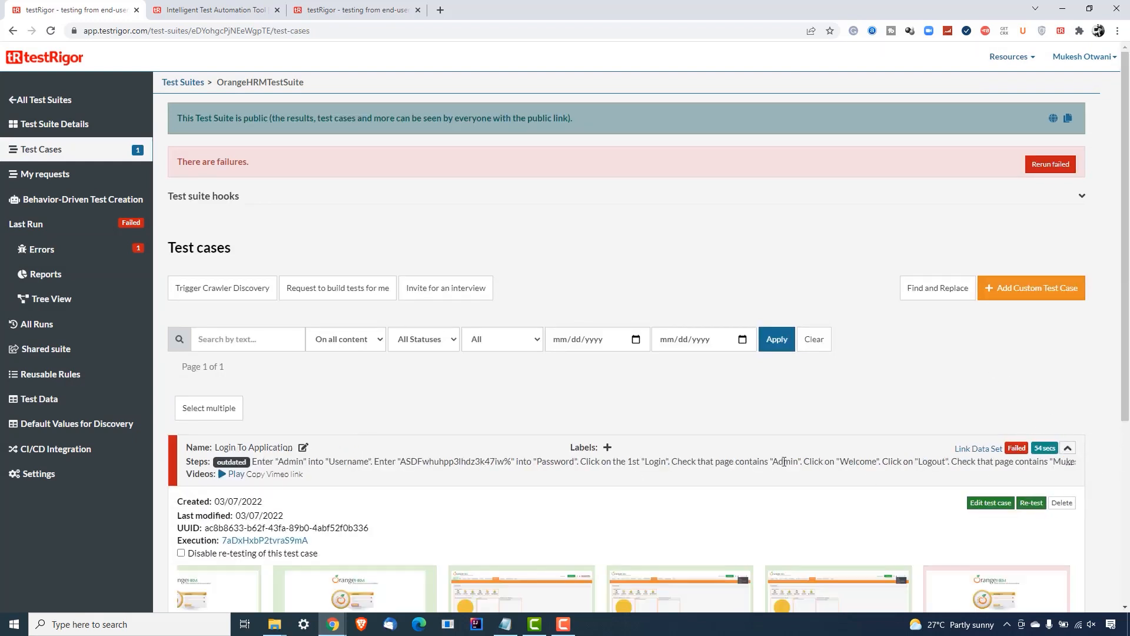
scroll(821, 479, "down", 3)
left_click(1031, 328)
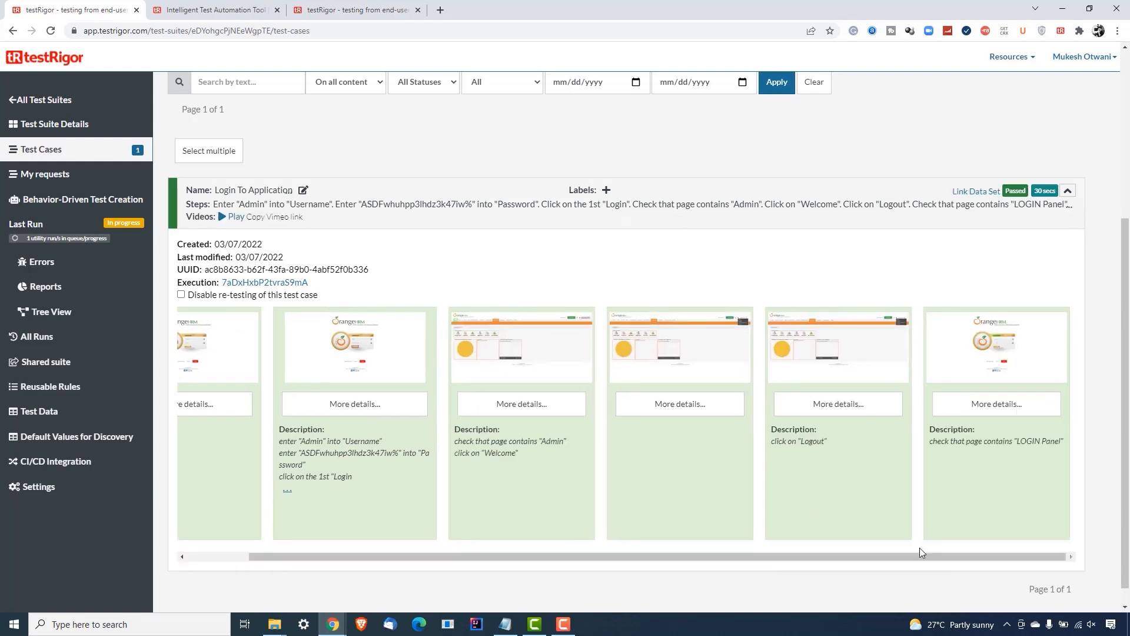
left_click_drag(530, 558, 350, 554)
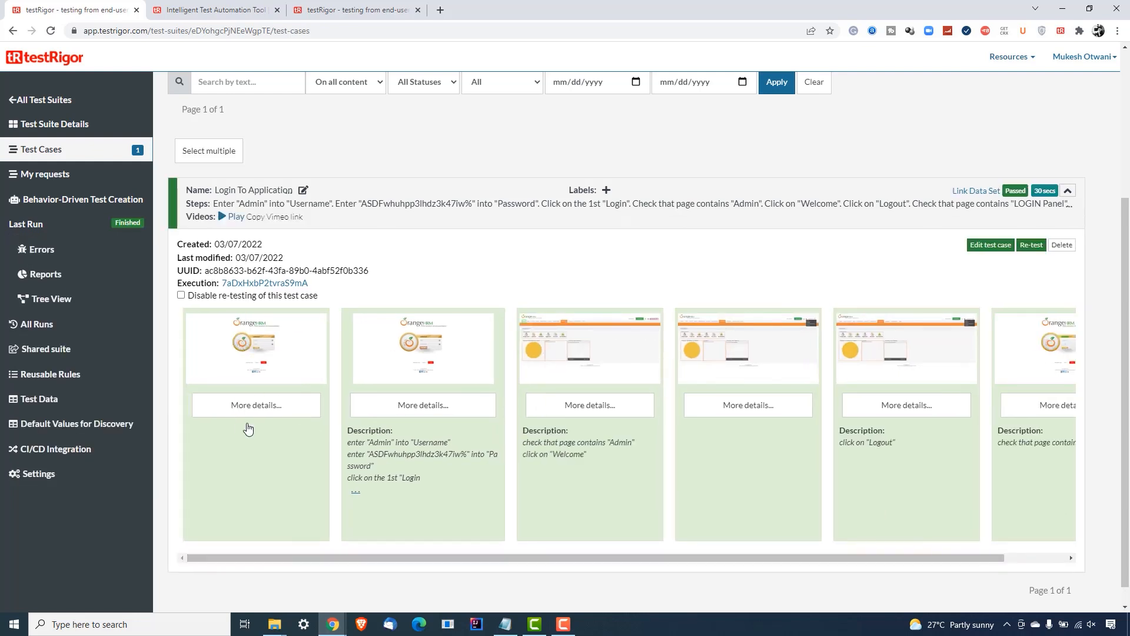
left_click_drag(450, 559, 514, 562)
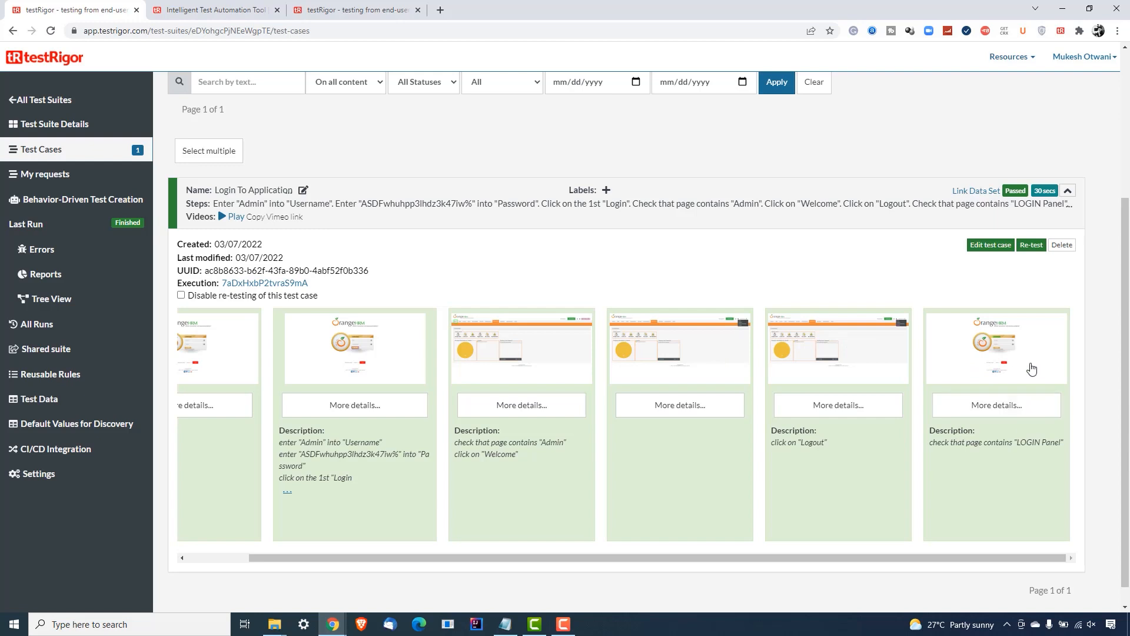
left_click_drag(893, 556, 832, 557)
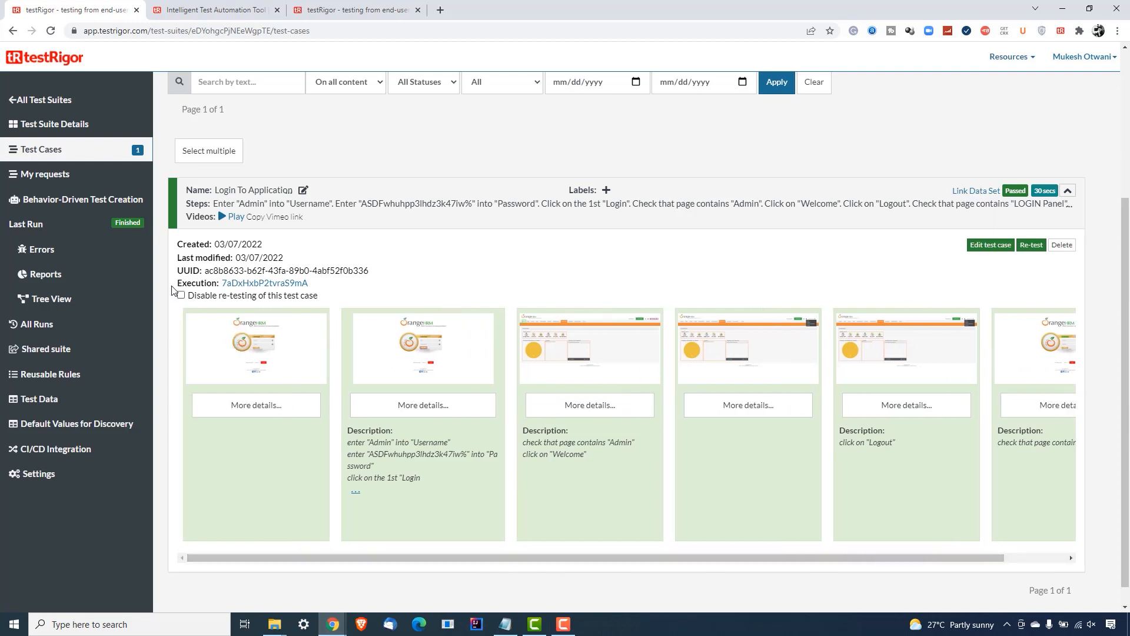
Confirm the last run's Errors page reports no unique errors.
left_click(50, 253)
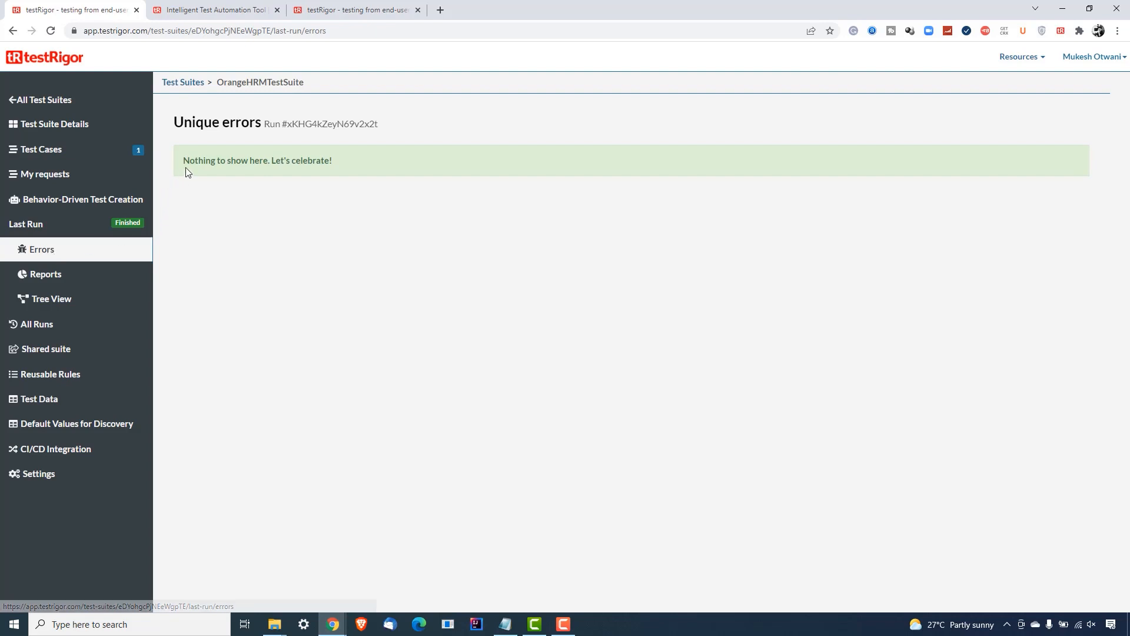
left_click_drag(183, 160, 390, 159)
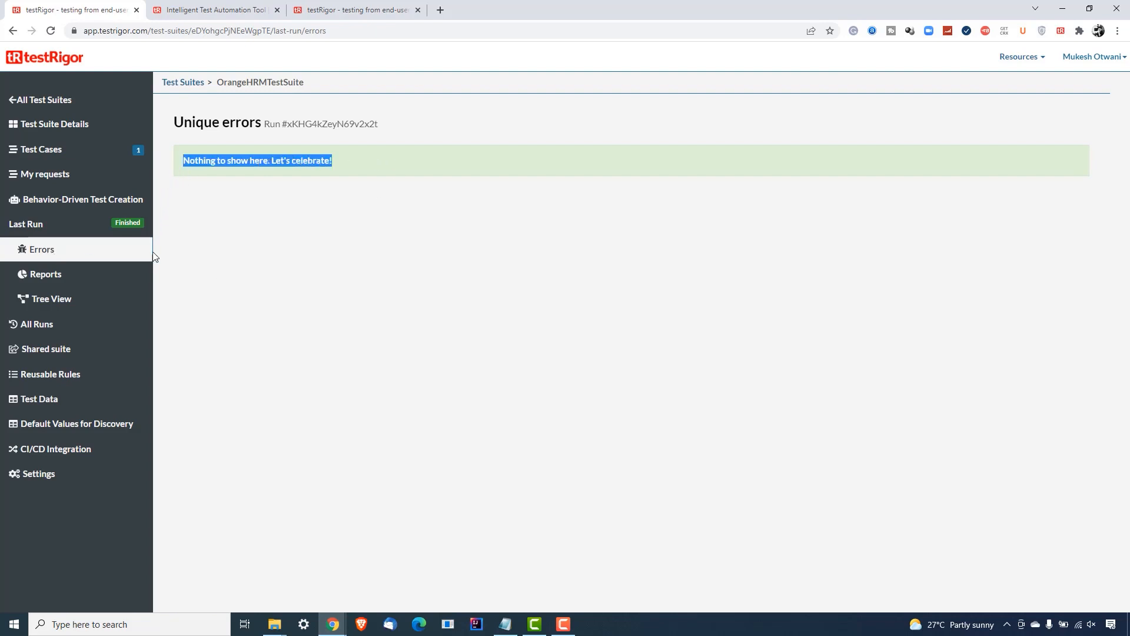
left_click(68, 152)
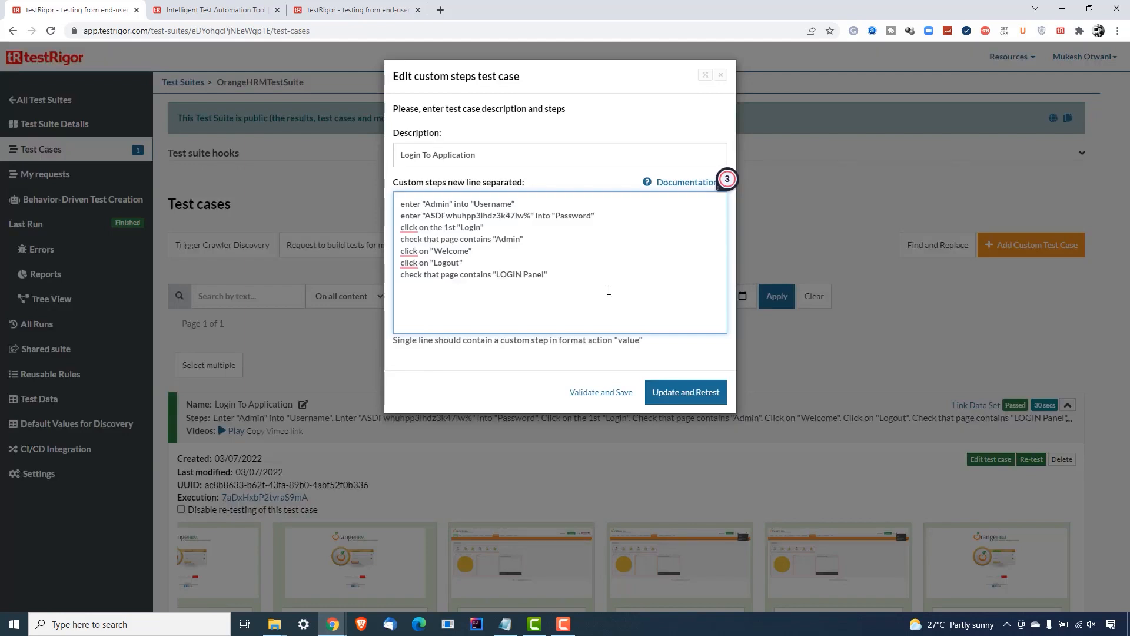
Inspect the seven custom steps, highlighting the Admin value and login lines, then switch to the documentation.
double_click(440, 204)
left_click_drag(567, 284, 390, 202)
left_click(598, 273)
left_click_drag(499, 229, 400, 203)
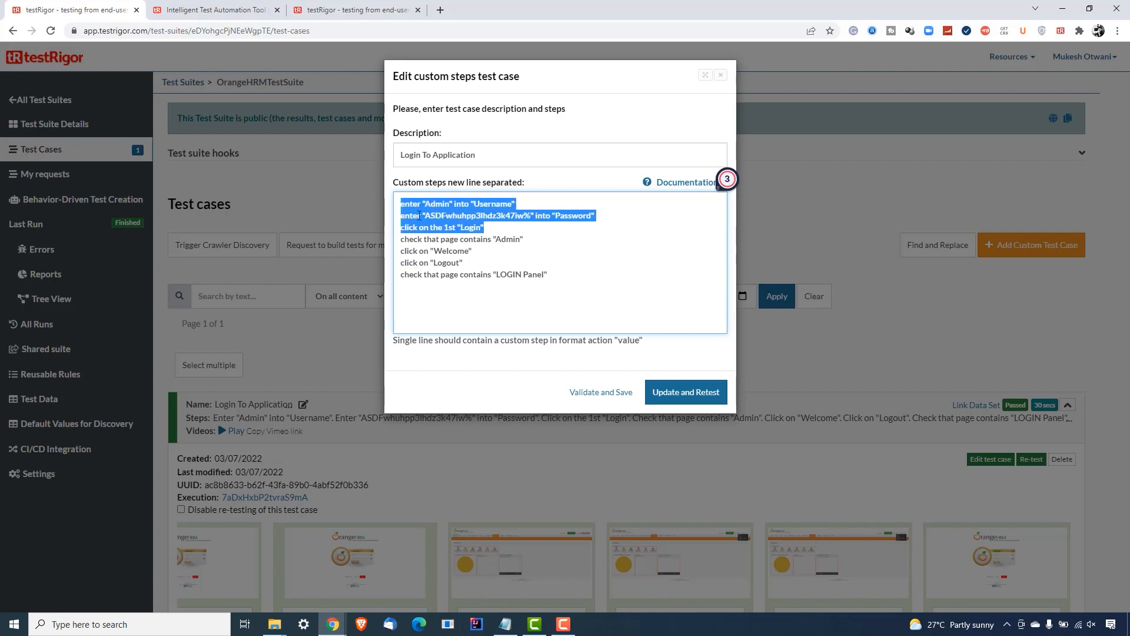
left_click(575, 278)
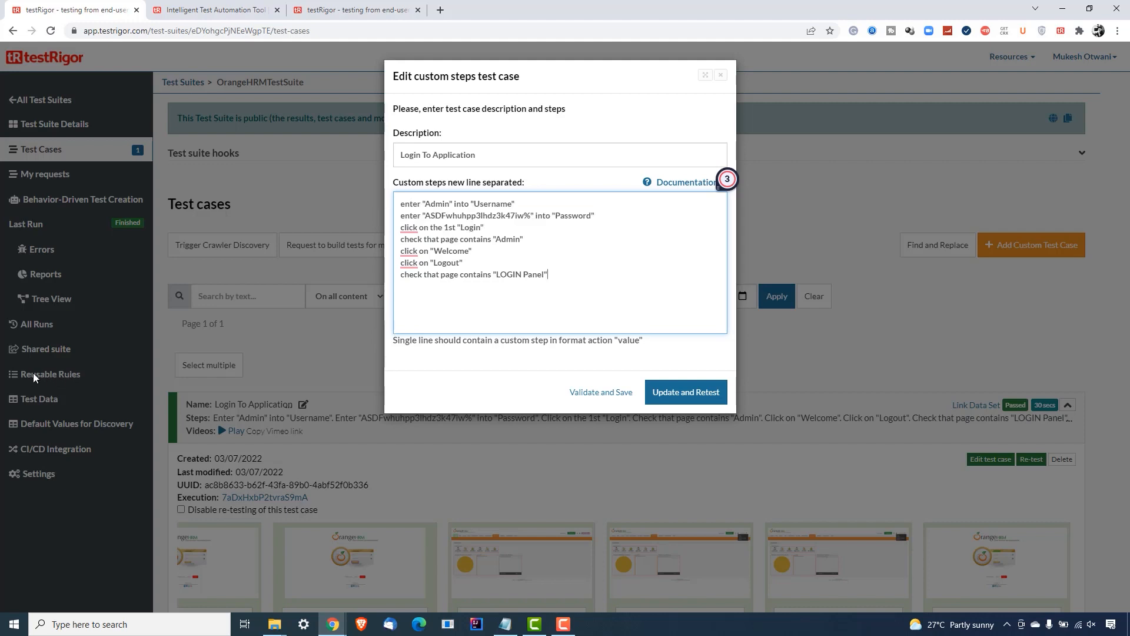
left_click_drag(568, 294, 341, 205)
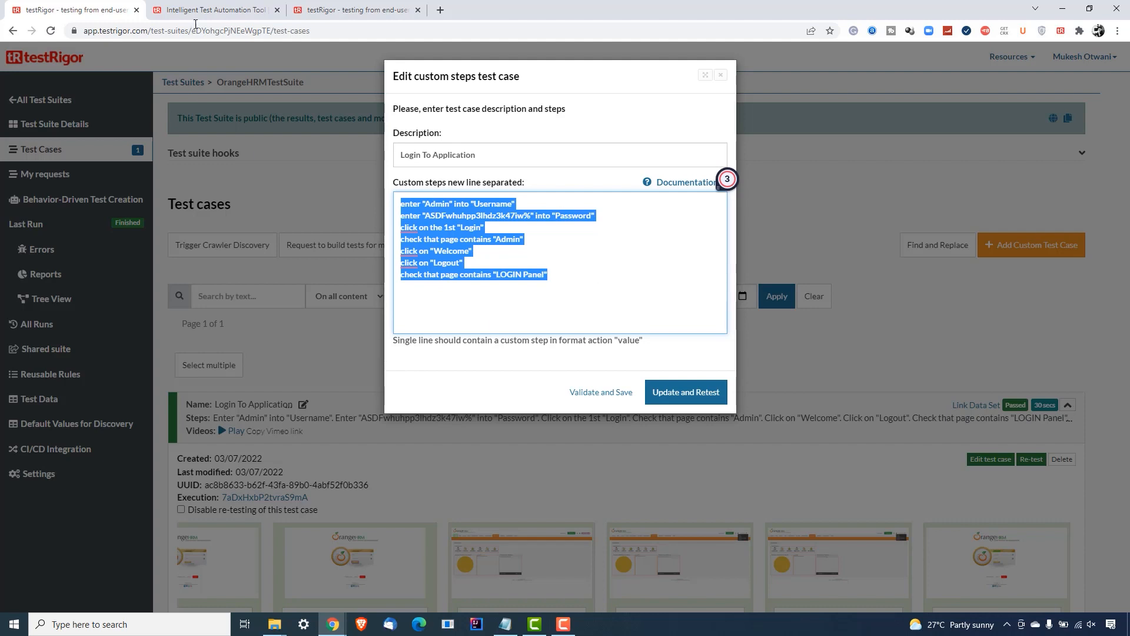
left_click(213, 10)
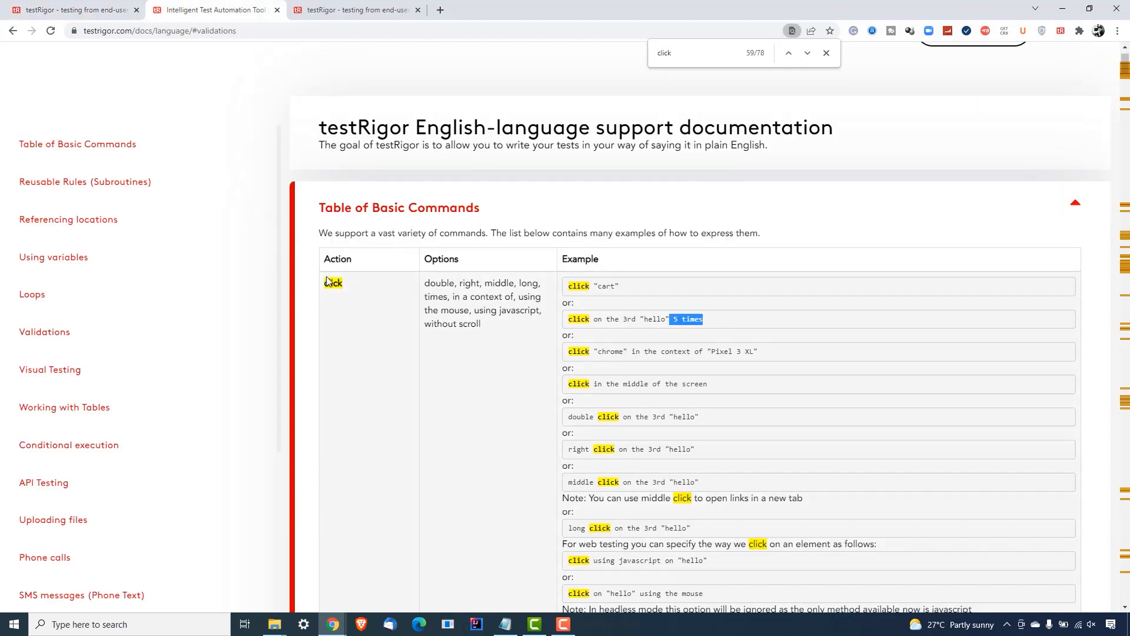
Scroll through the documented click examples, then return to the step editor and clear the selection.
scroll(344, 318, "down", 1)
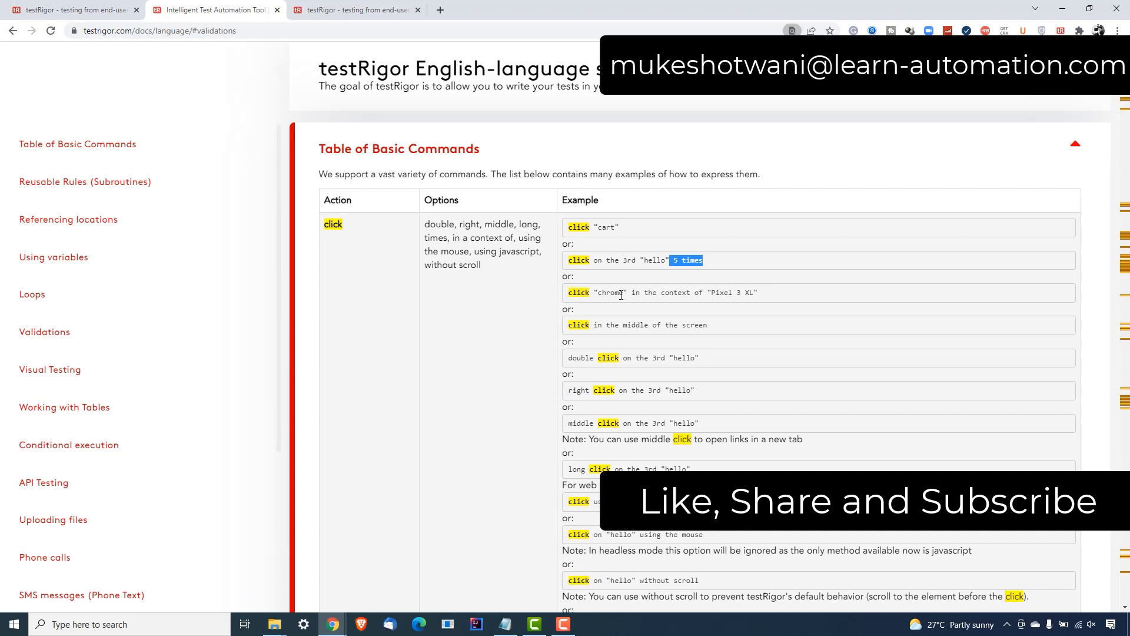
left_click(120, 10)
left_click(582, 296)
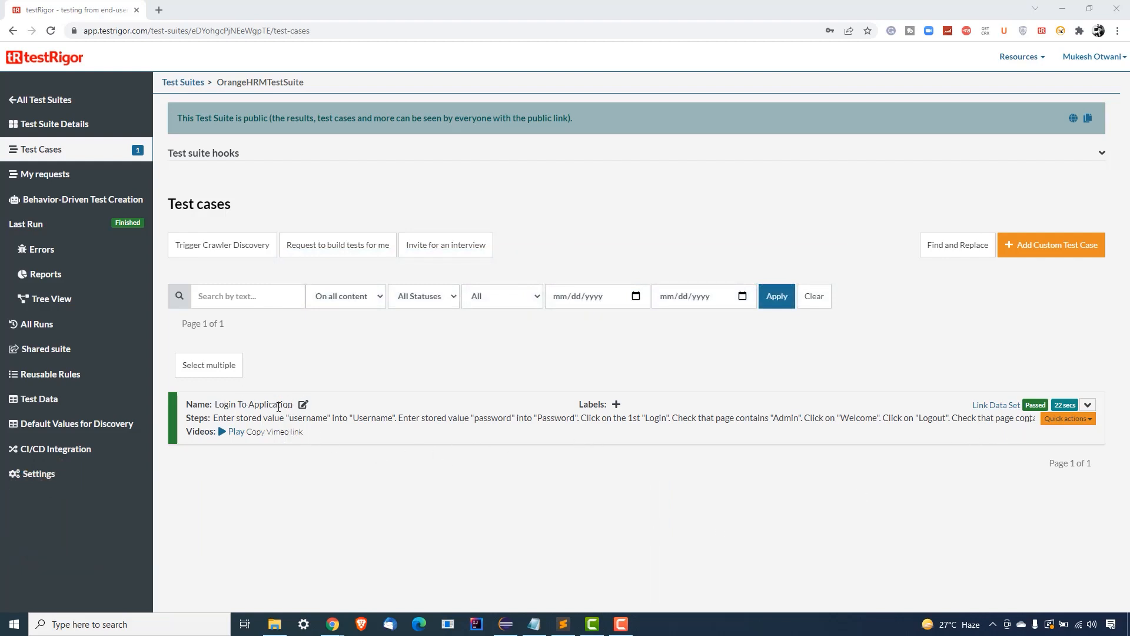
Expand Login To Application and open its custom steps, inspecting the Admin and Password values.
left_click(1087, 405)
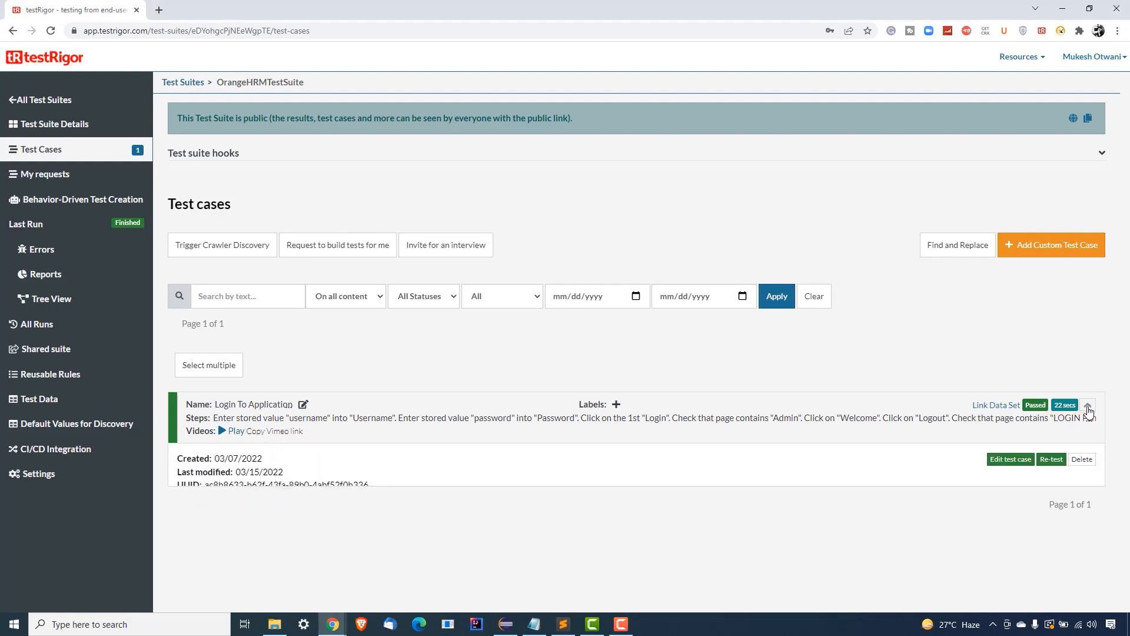
left_click(1000, 459)
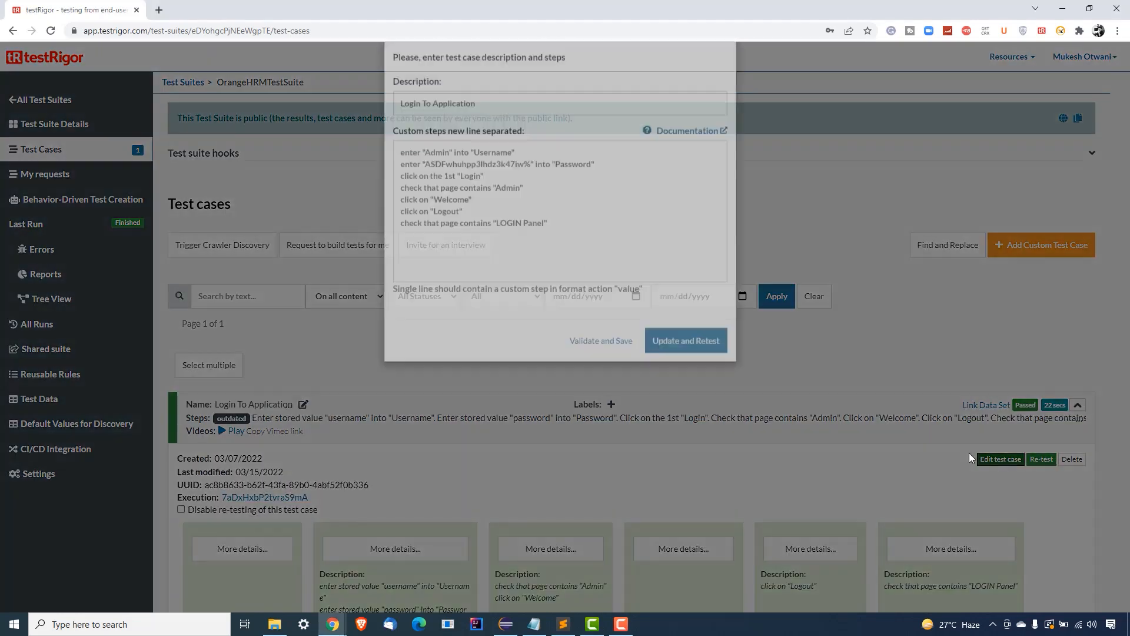
left_click_drag(611, 278, 318, 202)
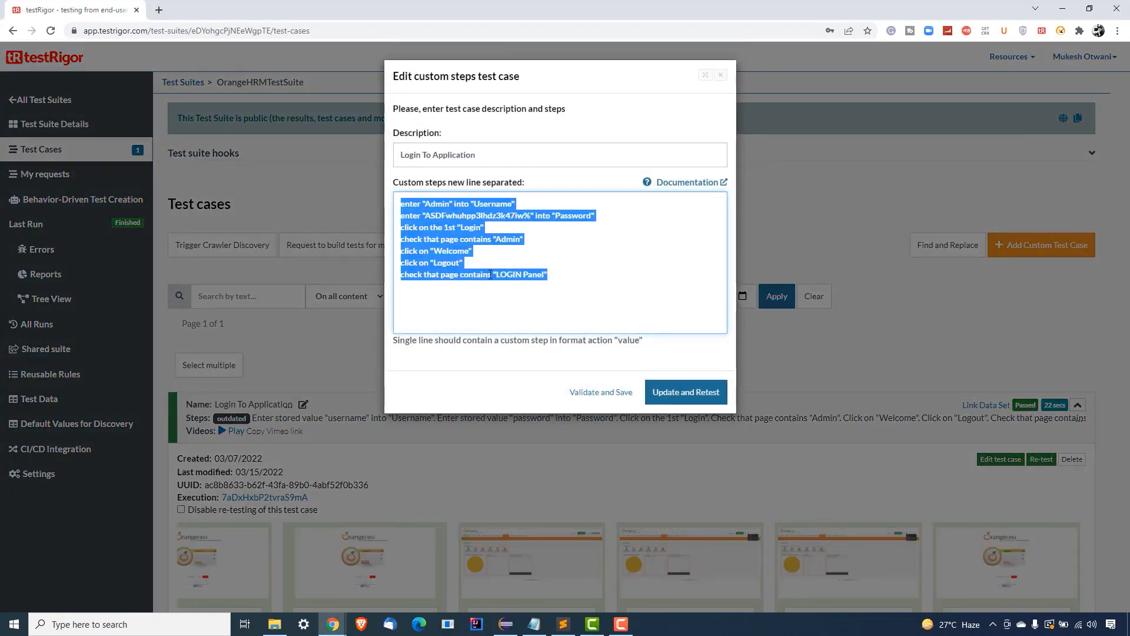
left_click(488, 275)
double_click(436, 204)
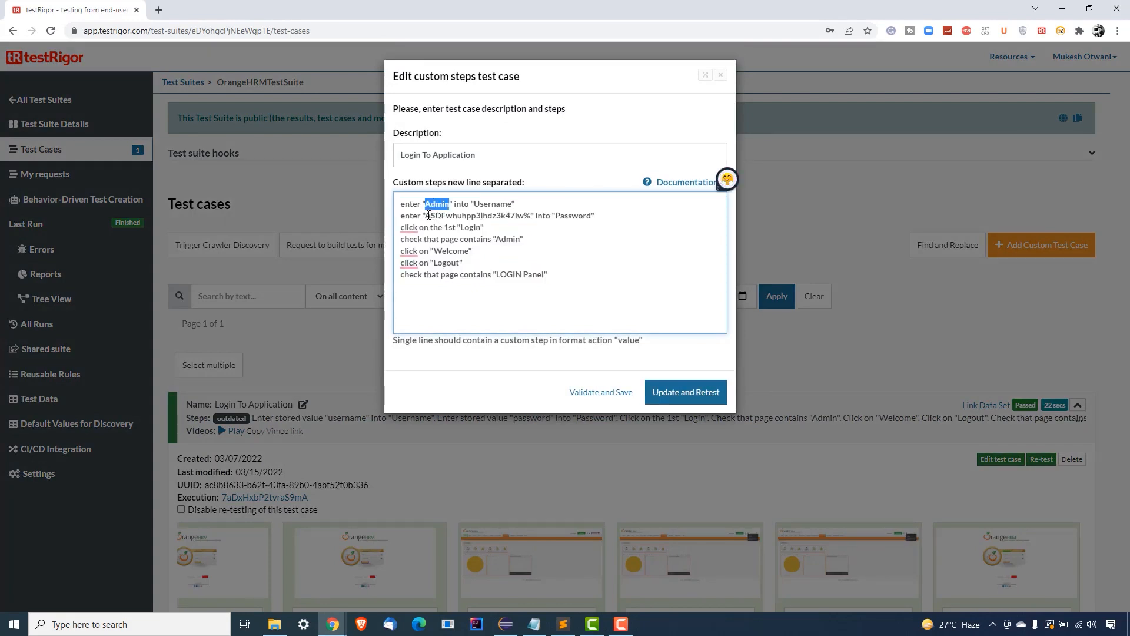
double_click(572, 216)
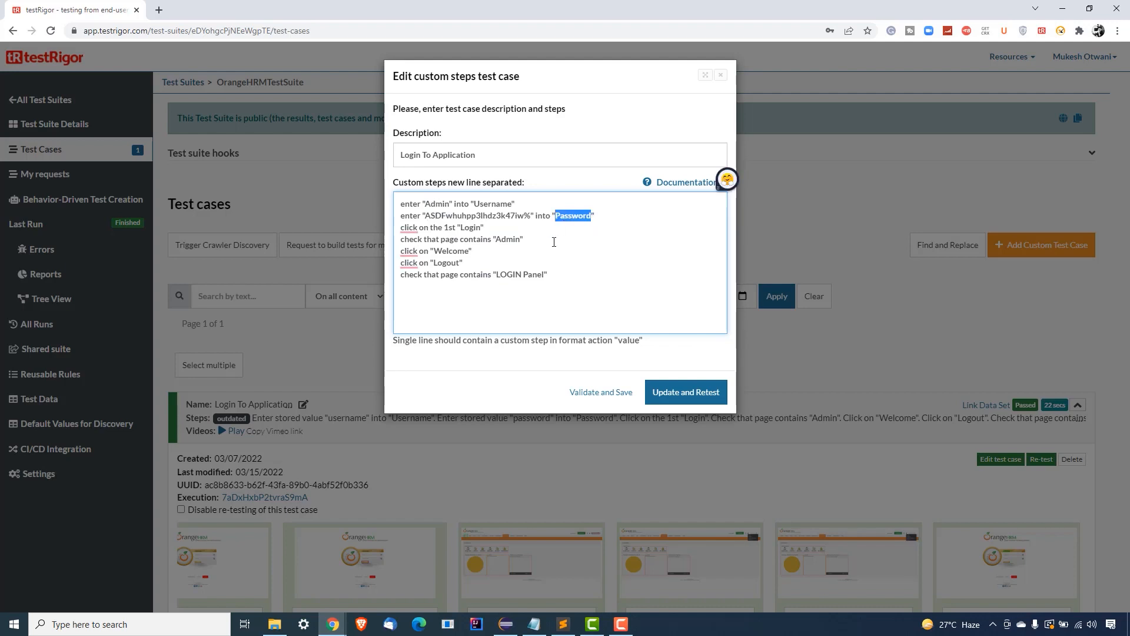
key("ctrl+a")
left_click(594, 282)
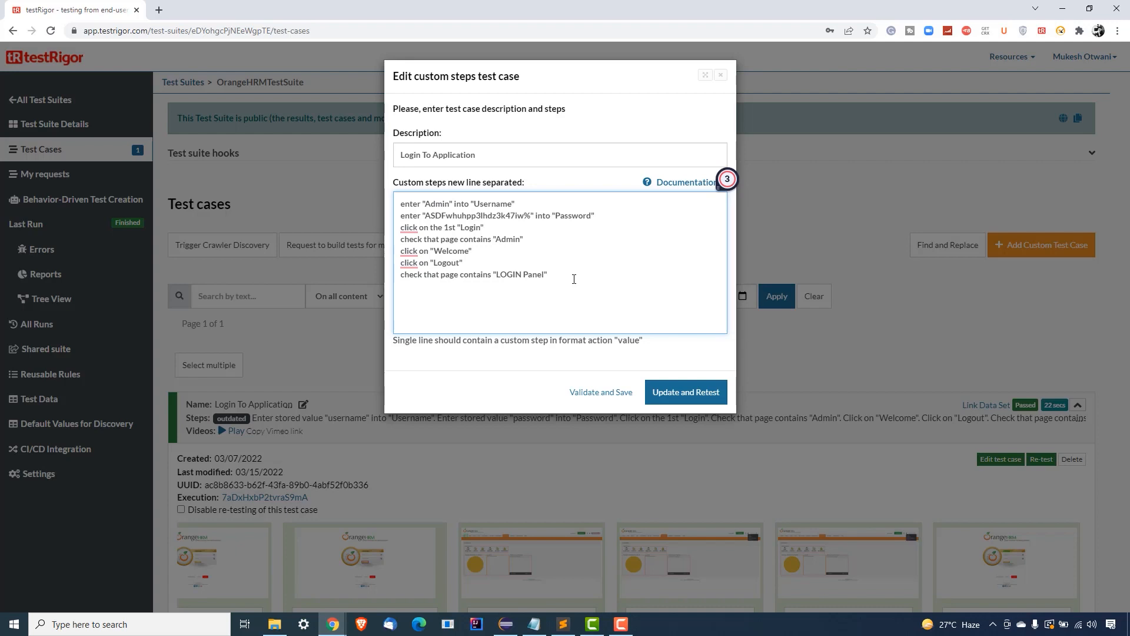
Close the step editor without changes and go to the suite's Test Data variables.
left_click_drag(556, 276, 401, 204)
left_click(528, 306)
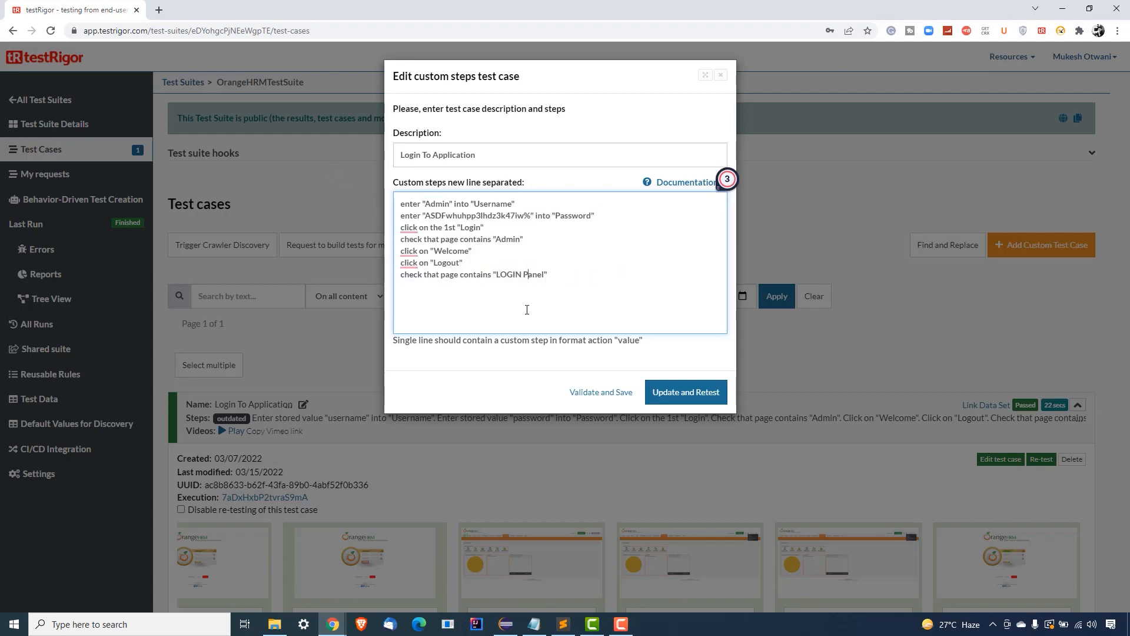
double_click(437, 203)
left_click(723, 76)
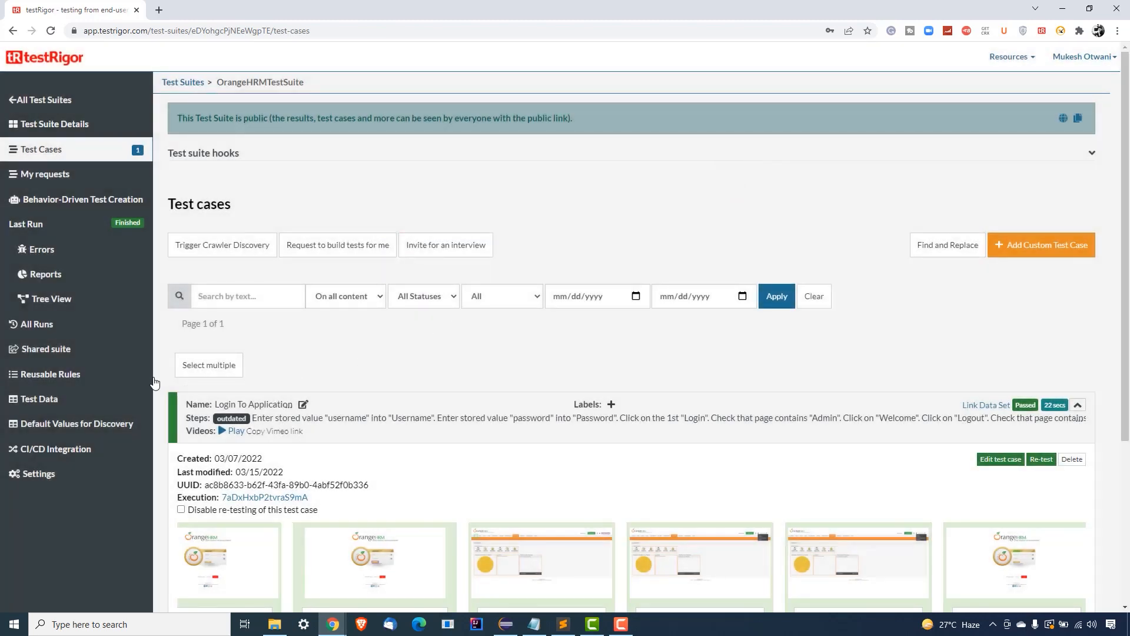
left_click(45, 400)
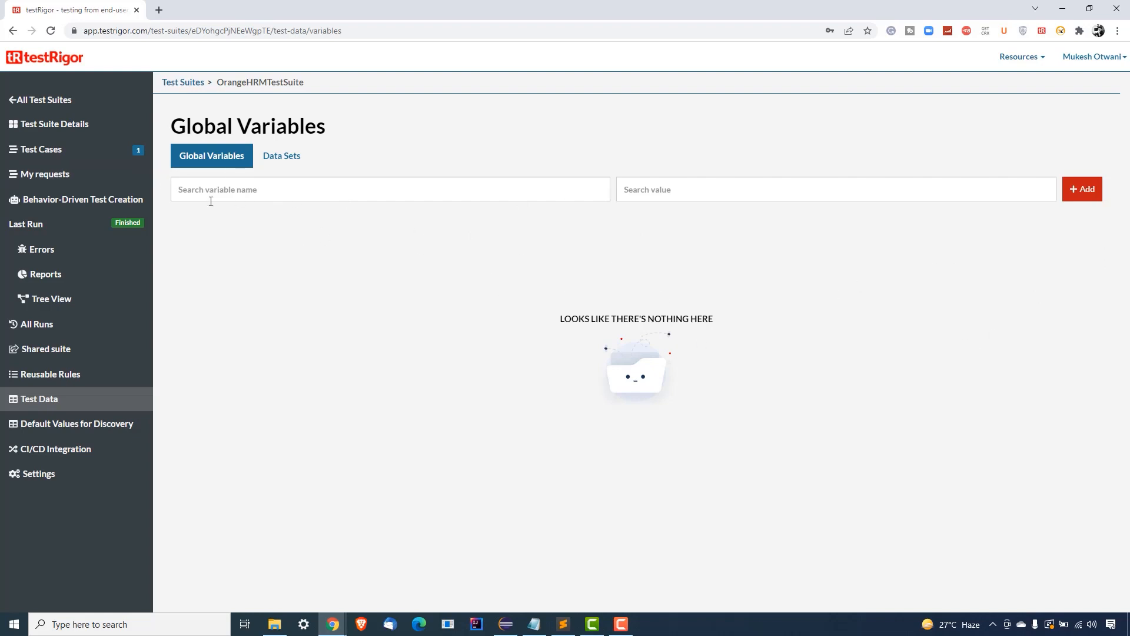
Add a Text global variable named username with the value Admin.
left_click(1086, 190)
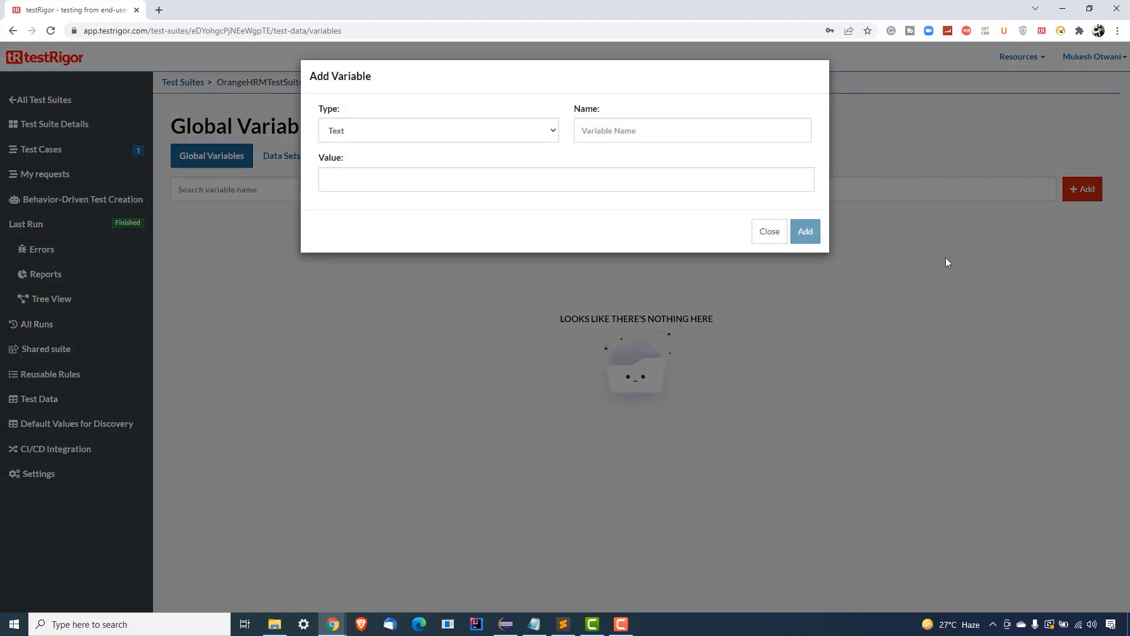
left_click(416, 139)
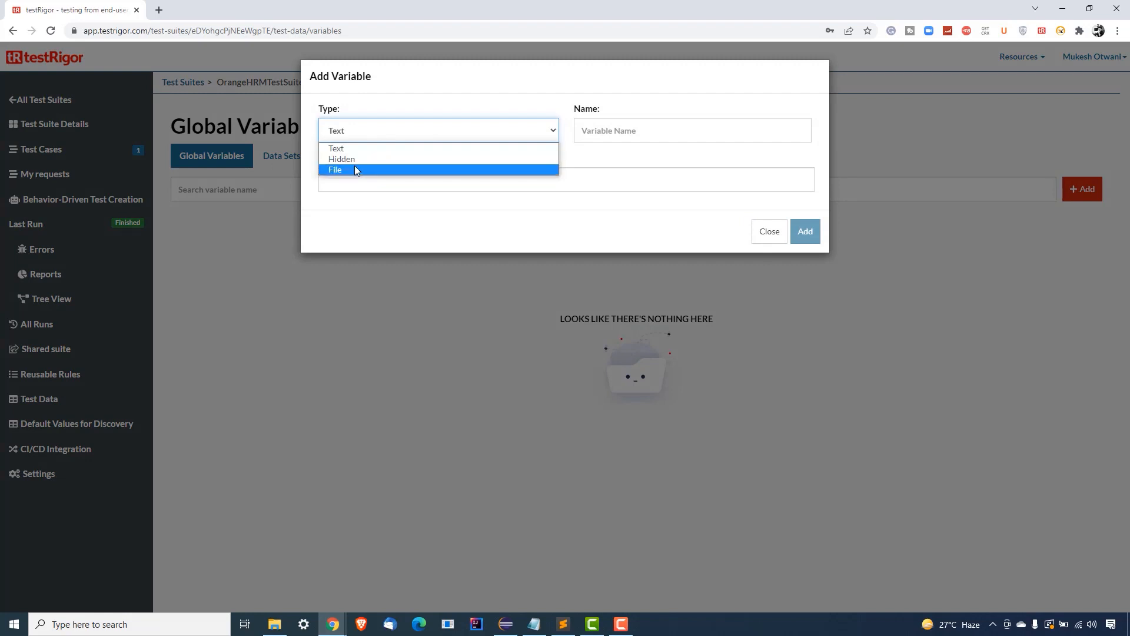
left_click(405, 150)
left_click(636, 132)
type("usernamr")
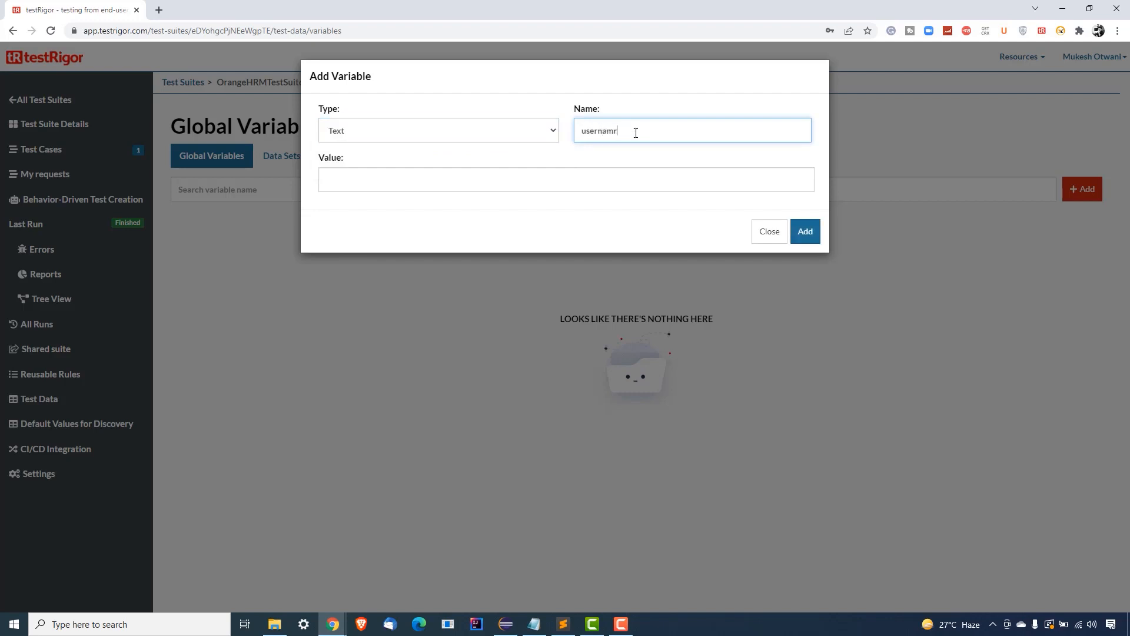
key("BackSpace")
type("e")
key("Tab")
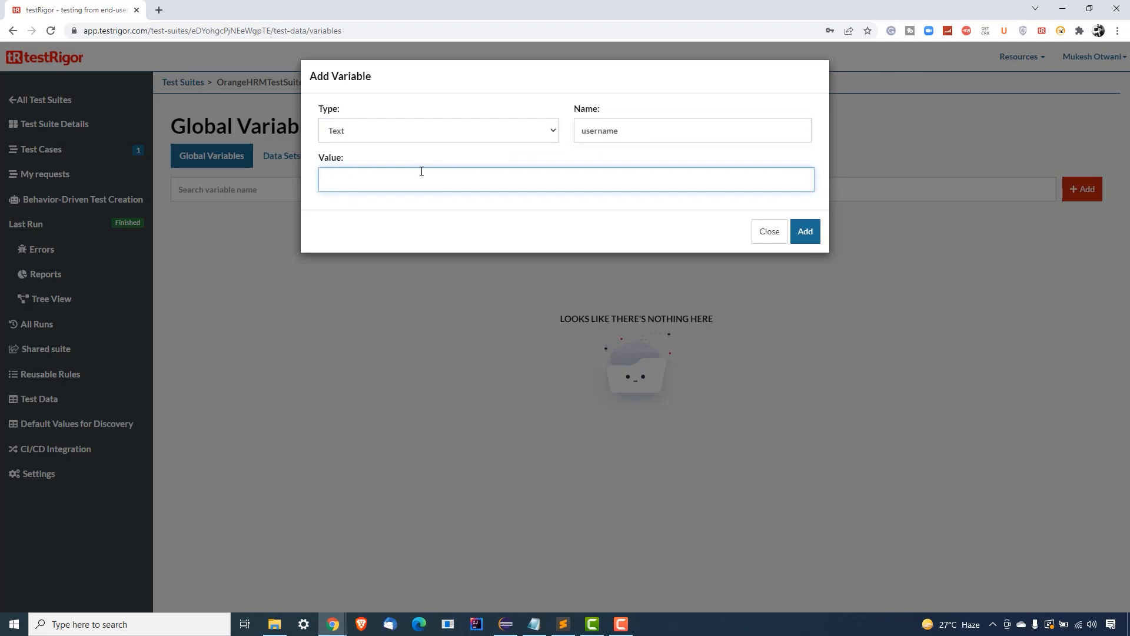
type("Admin")
left_click_drag(643, 129, 576, 131)
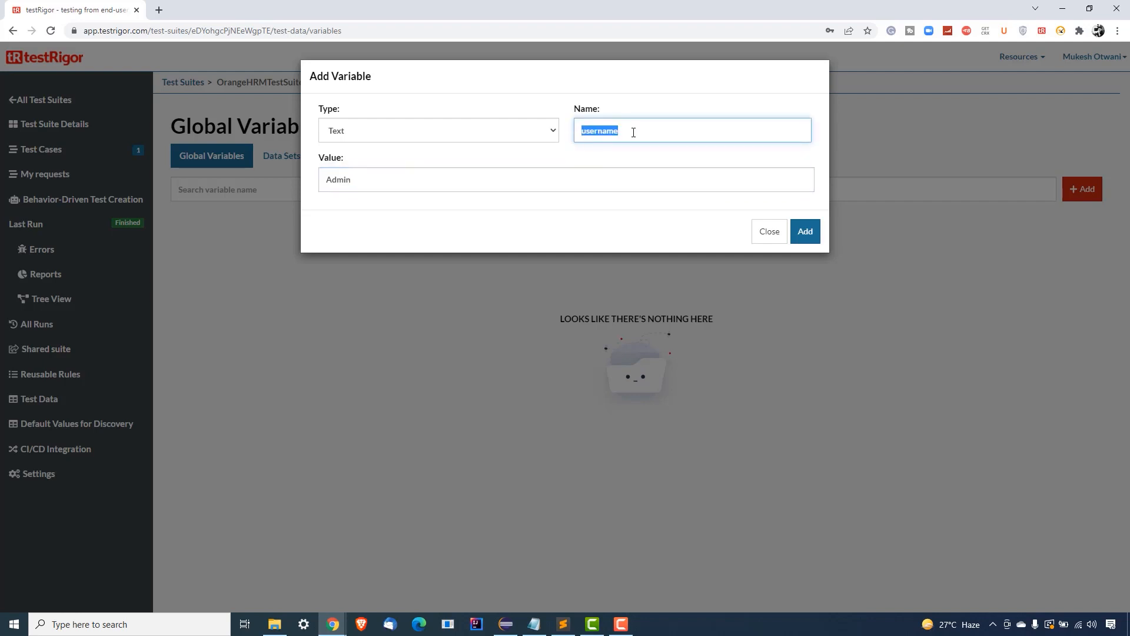
double_click(333, 180)
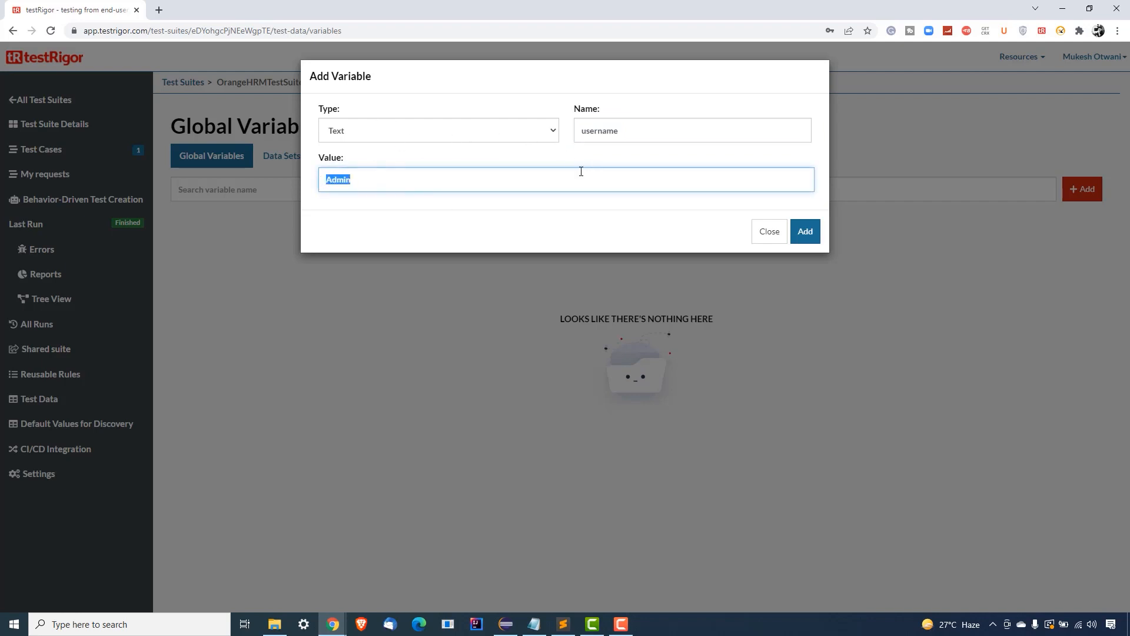
left_click(804, 231)
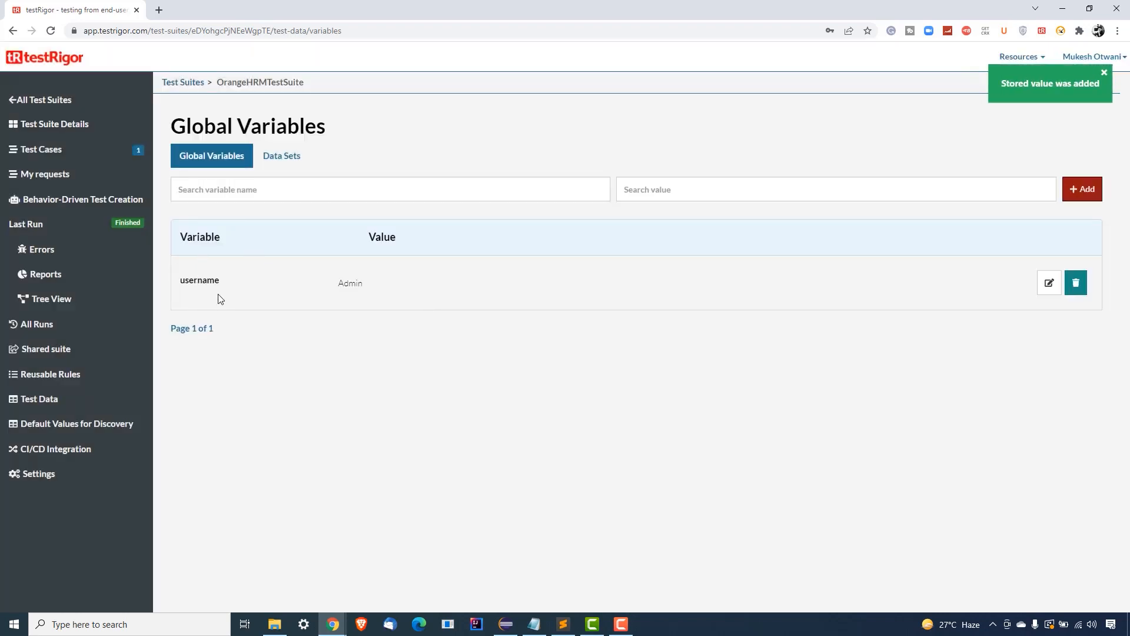
Open the username variable for editing, then cancel without changing it.
left_click(1049, 283)
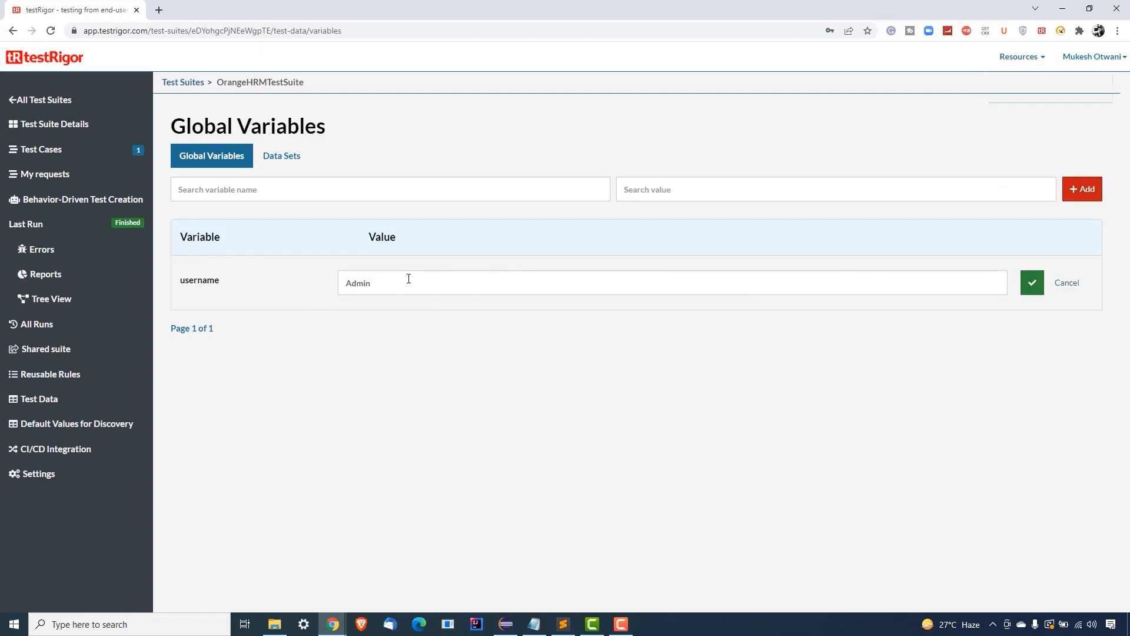
left_click_drag(416, 282, 324, 285)
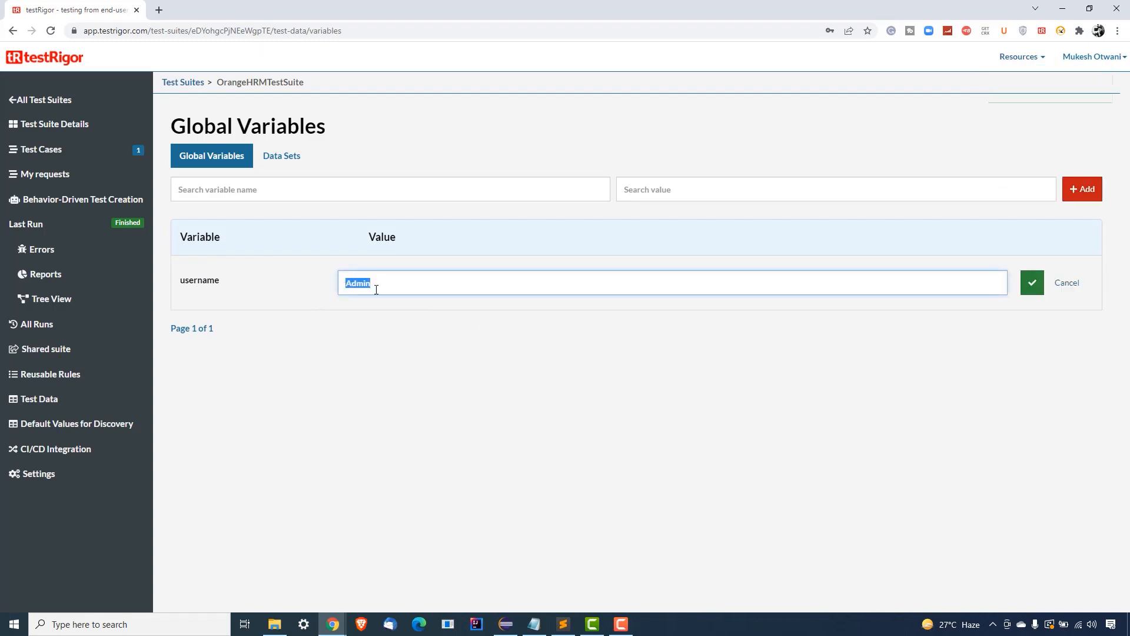
left_click(1072, 287)
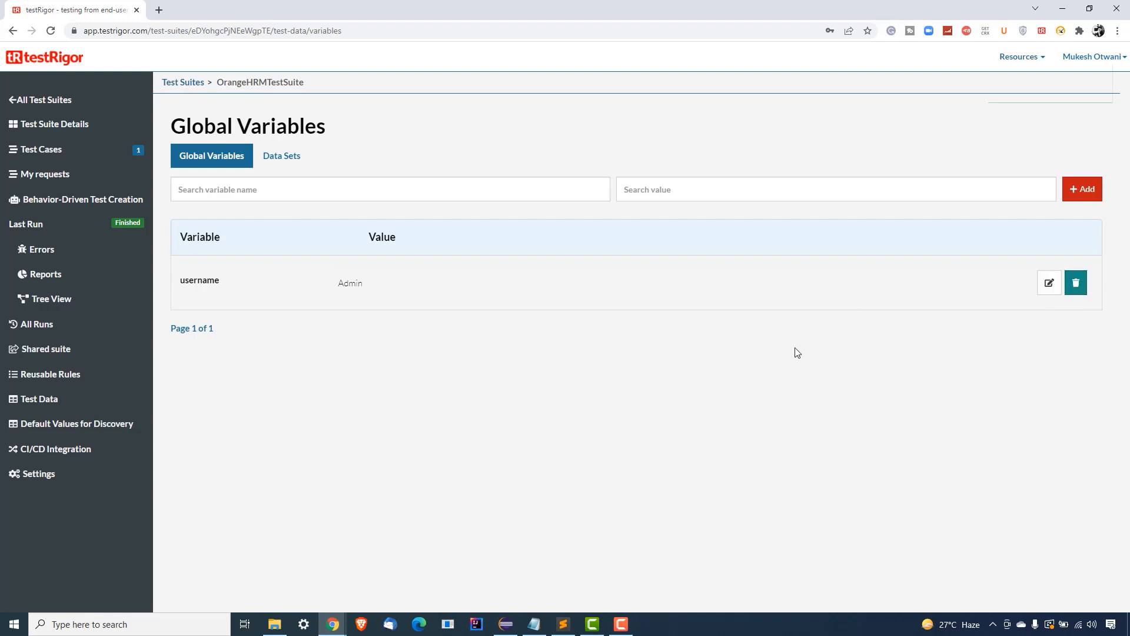
Add a Hidden global variable named password, pasting the account password as its value.
left_click(1083, 189)
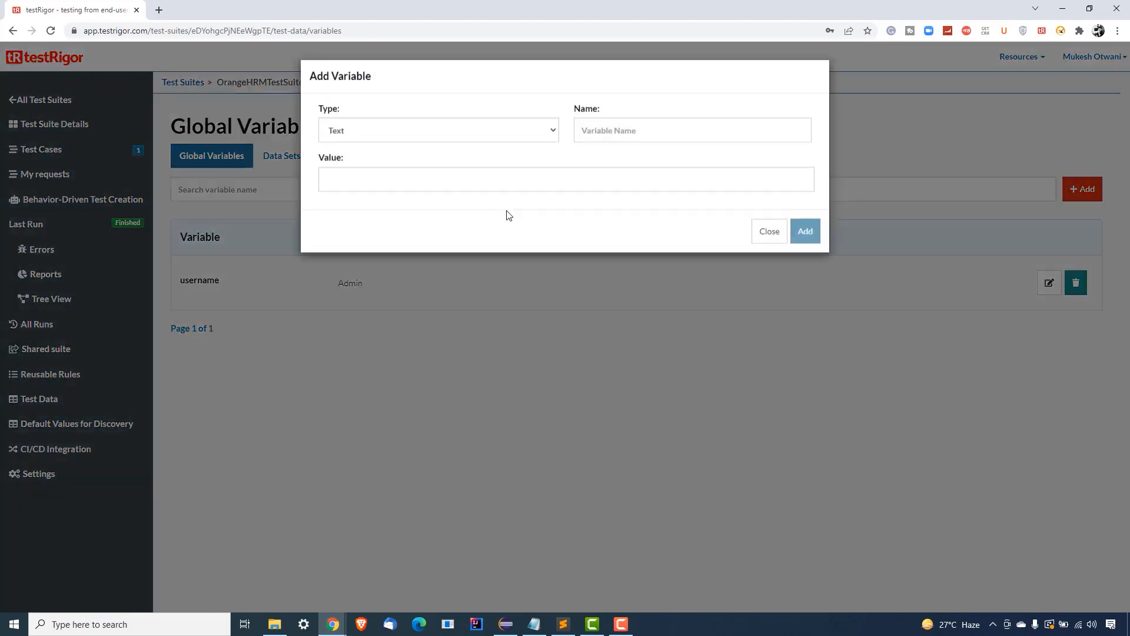
left_click(424, 132)
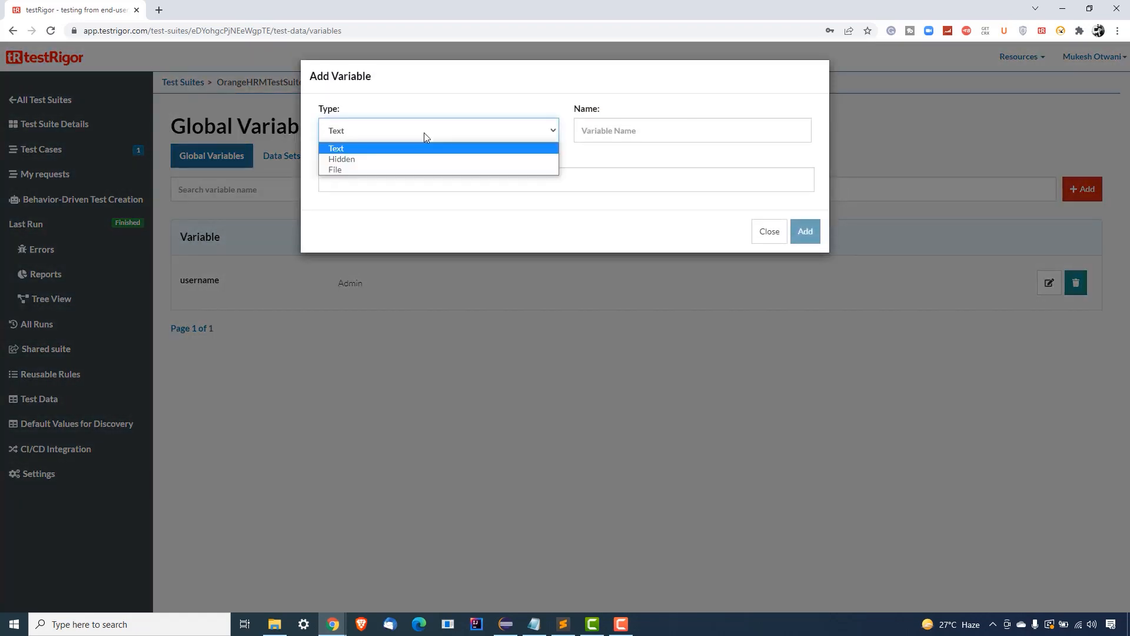
left_click(398, 159)
left_click(680, 131)
type("password")
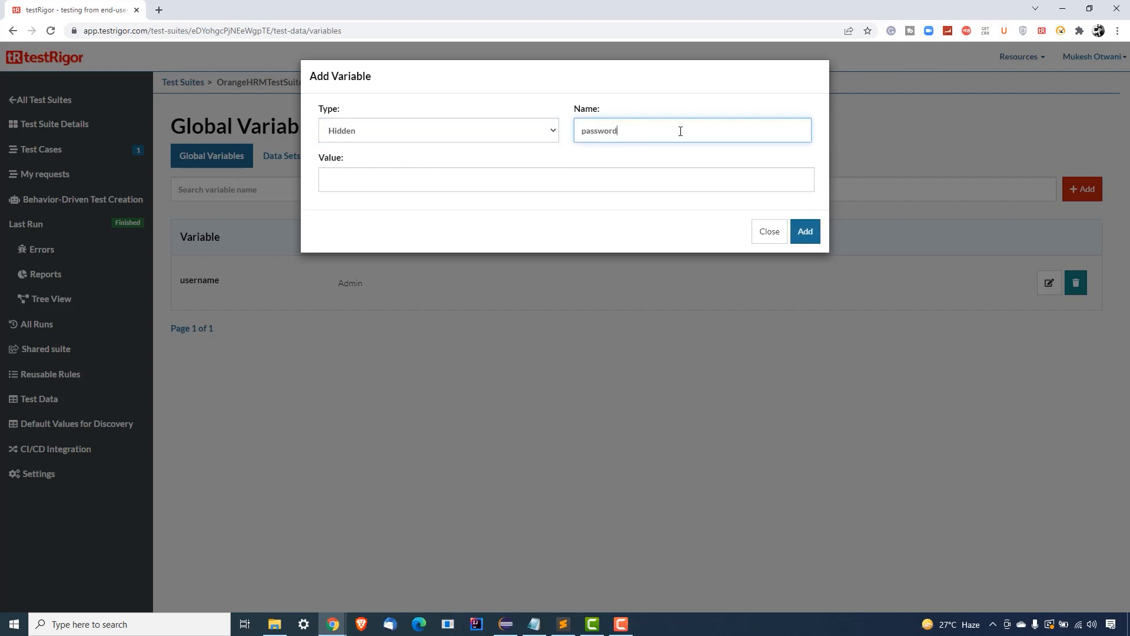
key("Tab")
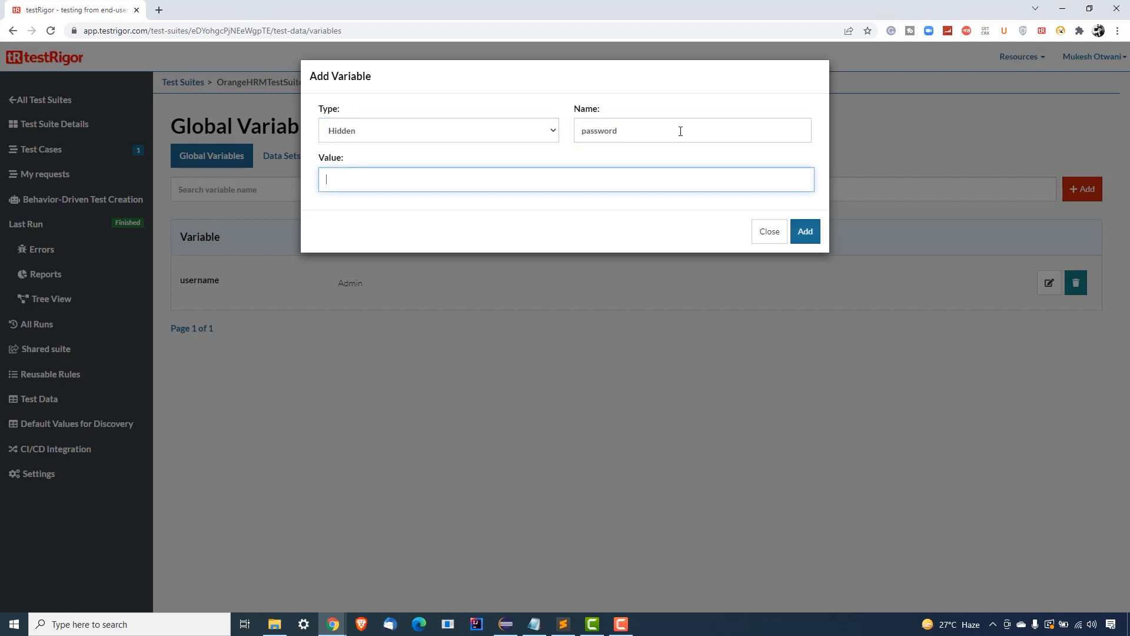
left_click(505, 174)
key("ctrl+v")
left_click(805, 231)
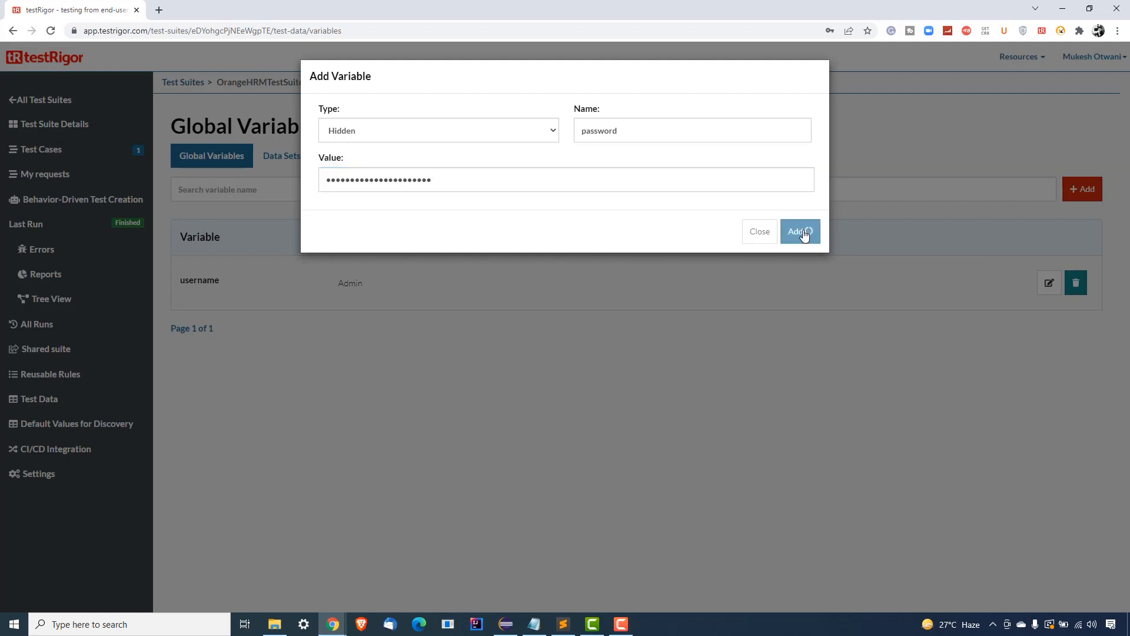
Start another variable, try the File type, then close the form without saving.
left_click_drag(338, 335, 422, 341)
left_click(996, 390)
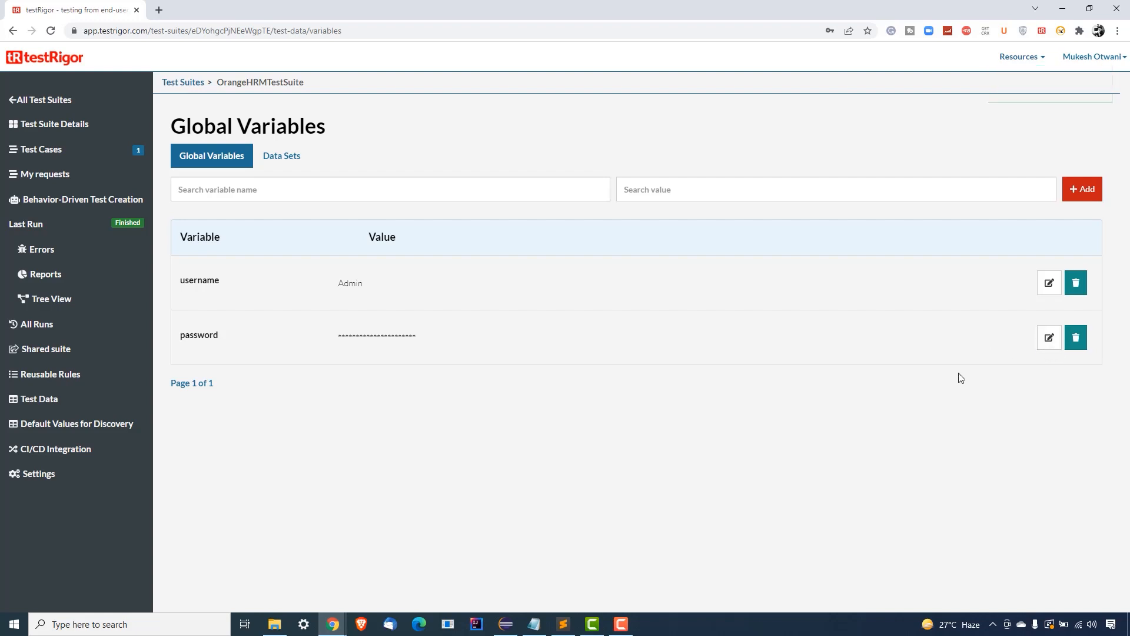
left_click(1083, 189)
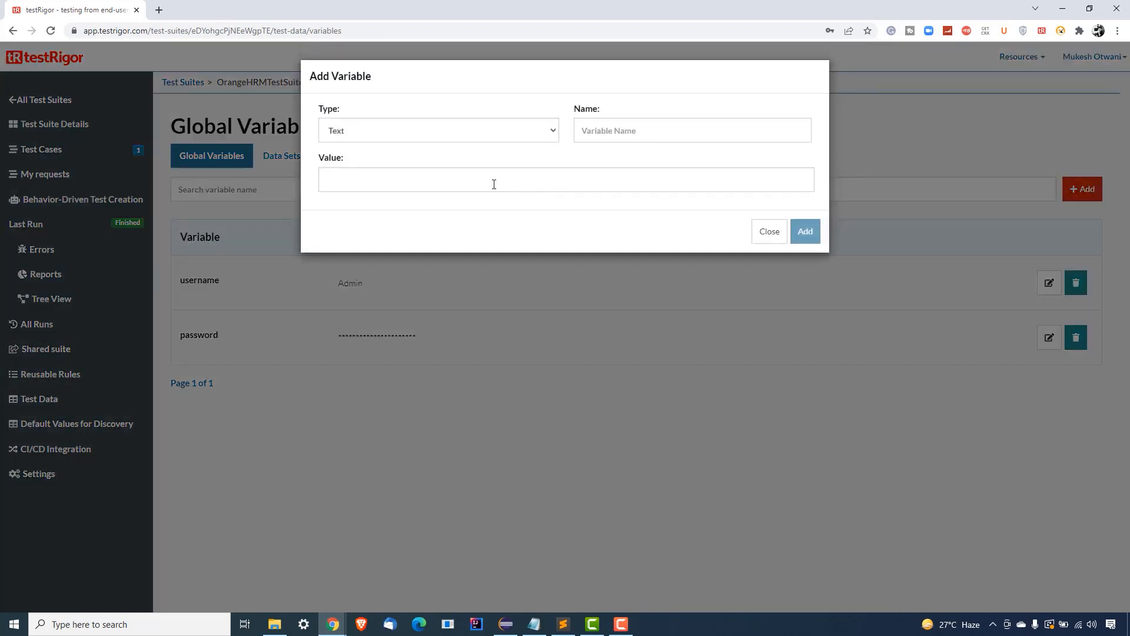
left_click(483, 130)
left_click(419, 170)
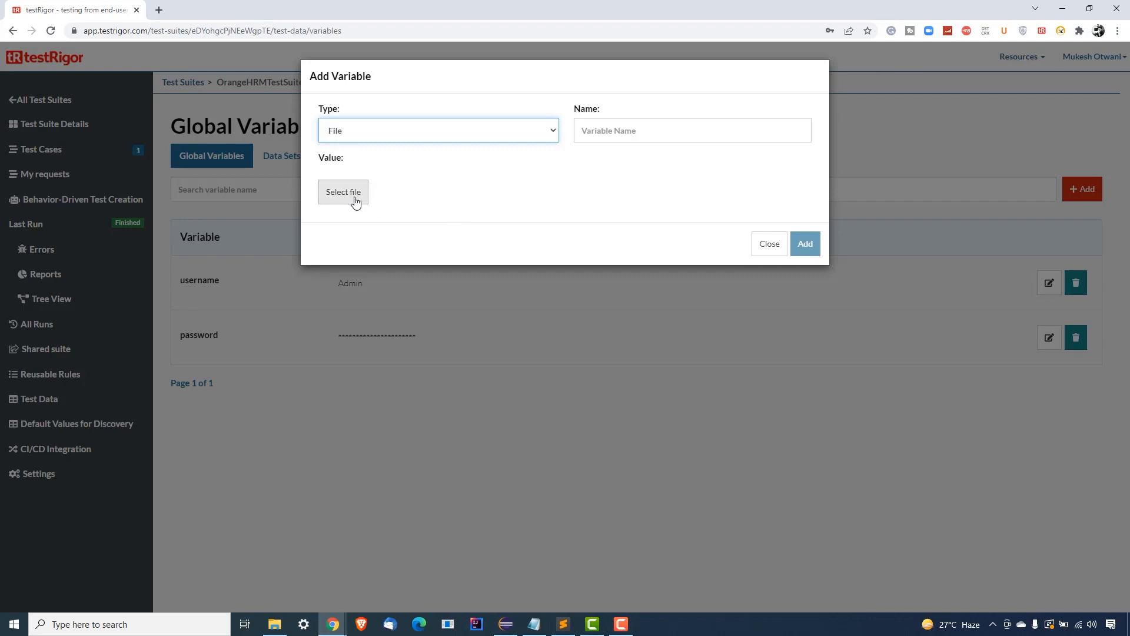
left_click(763, 249)
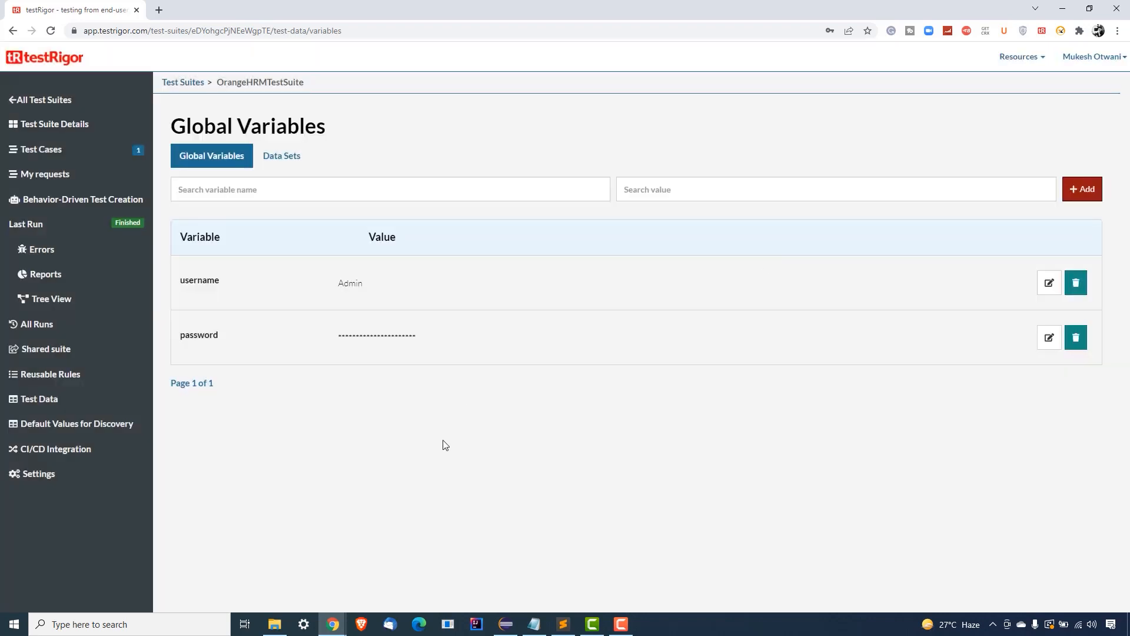
Open Login To Application's custom steps and locate the literal Admin in line 1.
left_click(68, 155)
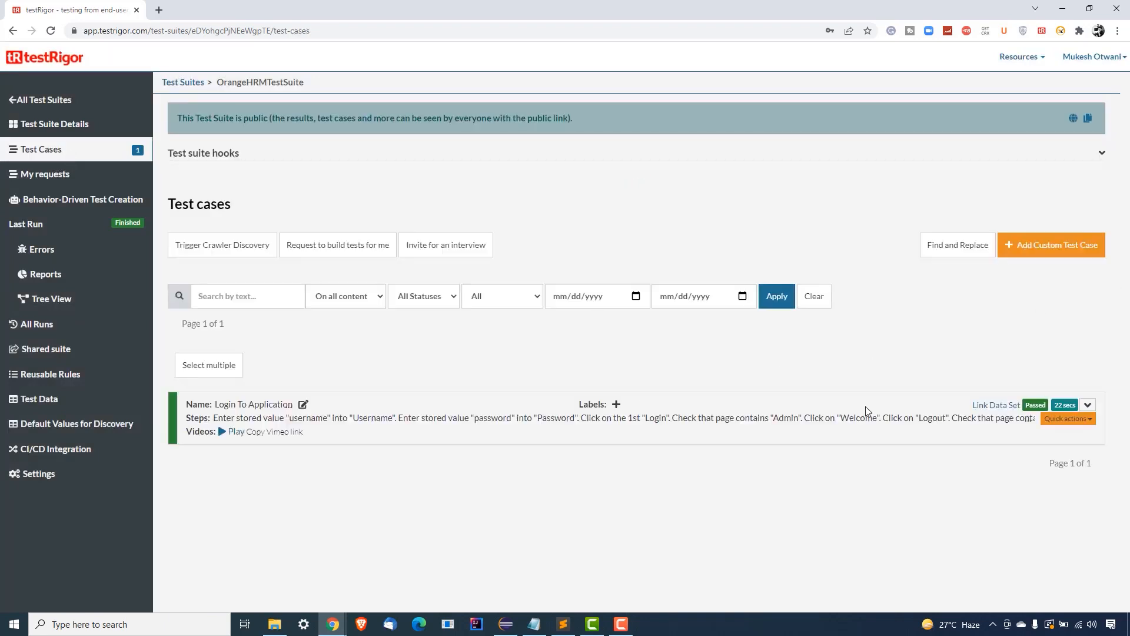
left_click(1087, 405)
left_click(1010, 465)
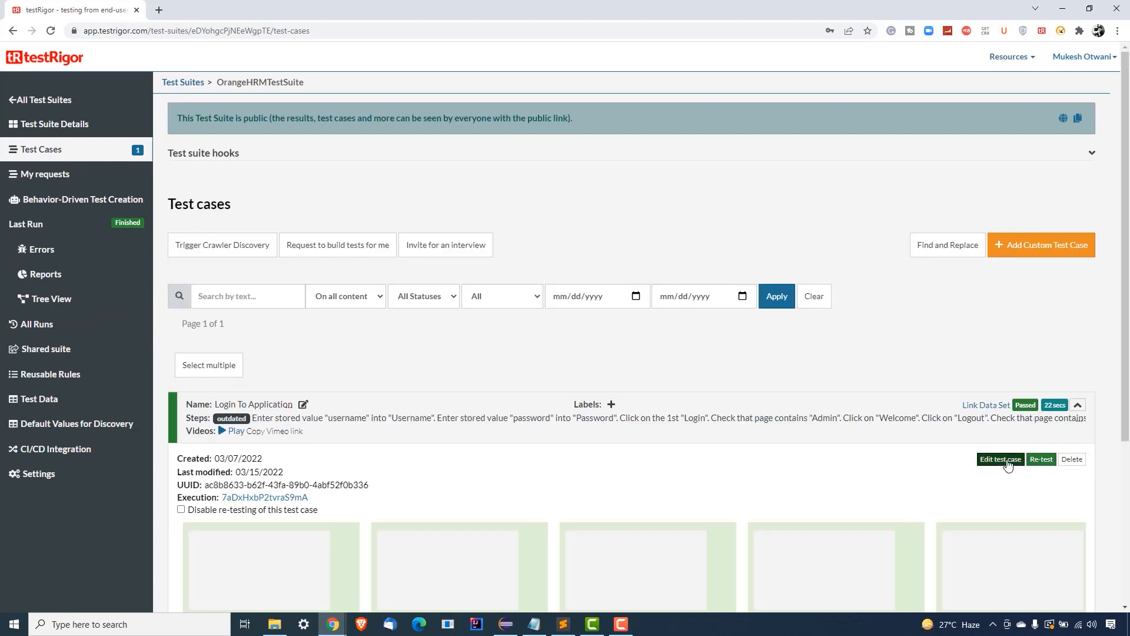
left_click_drag(399, 203, 557, 207)
left_click(556, 206)
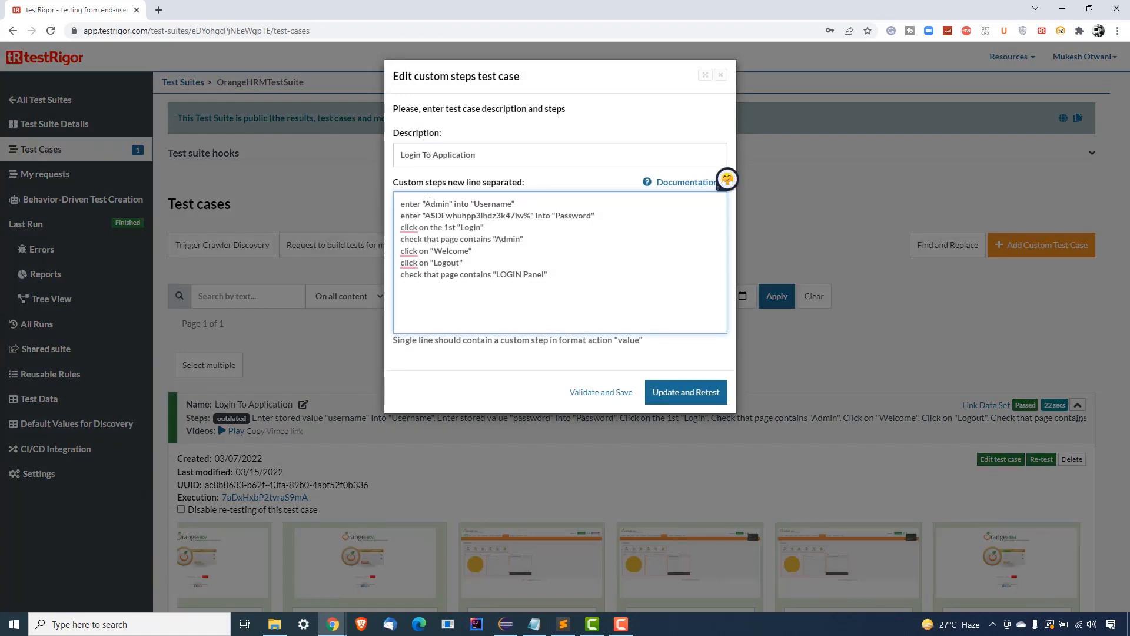
left_click_drag(426, 203, 450, 206)
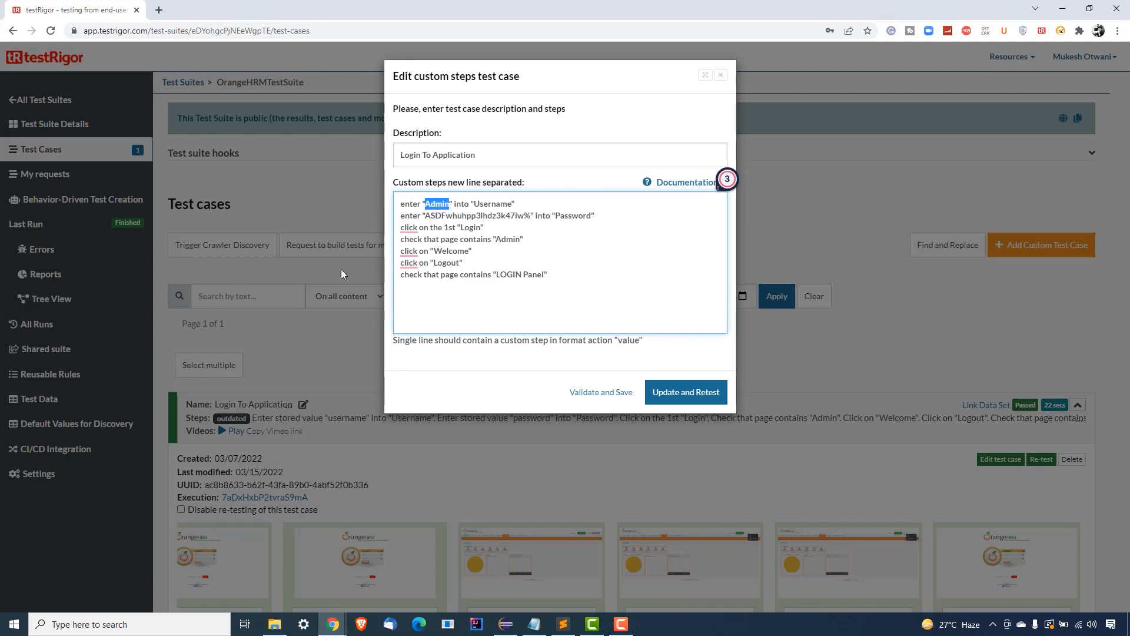
left_click(464, 211)
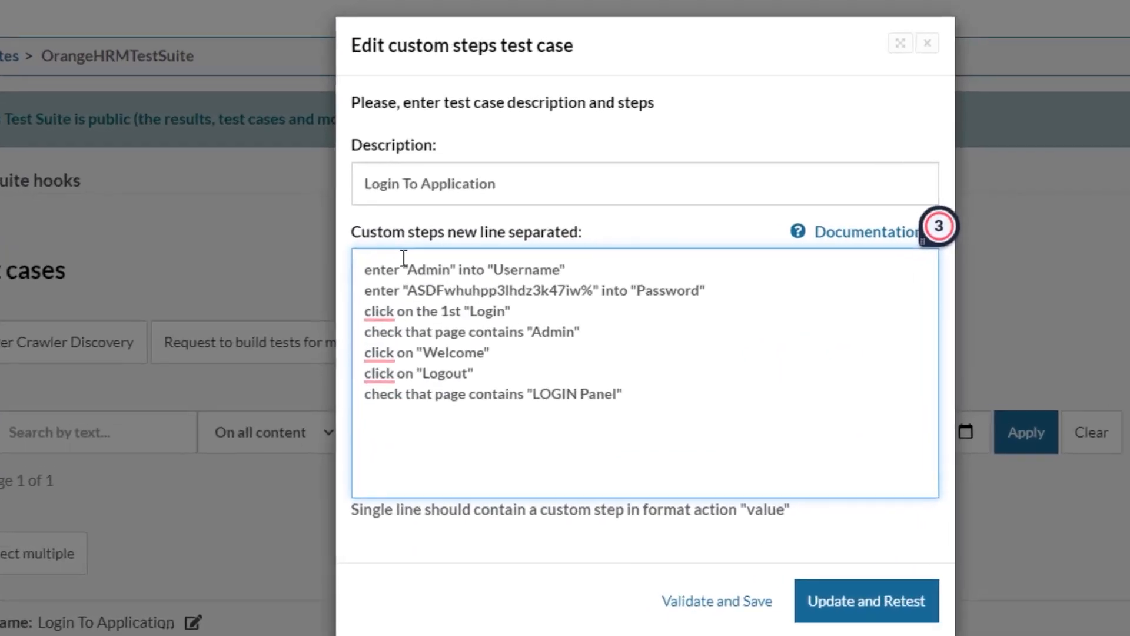
Rewrite line 1 to enter stored value "username" into "Username".
left_click(423, 197)
type("stored val")
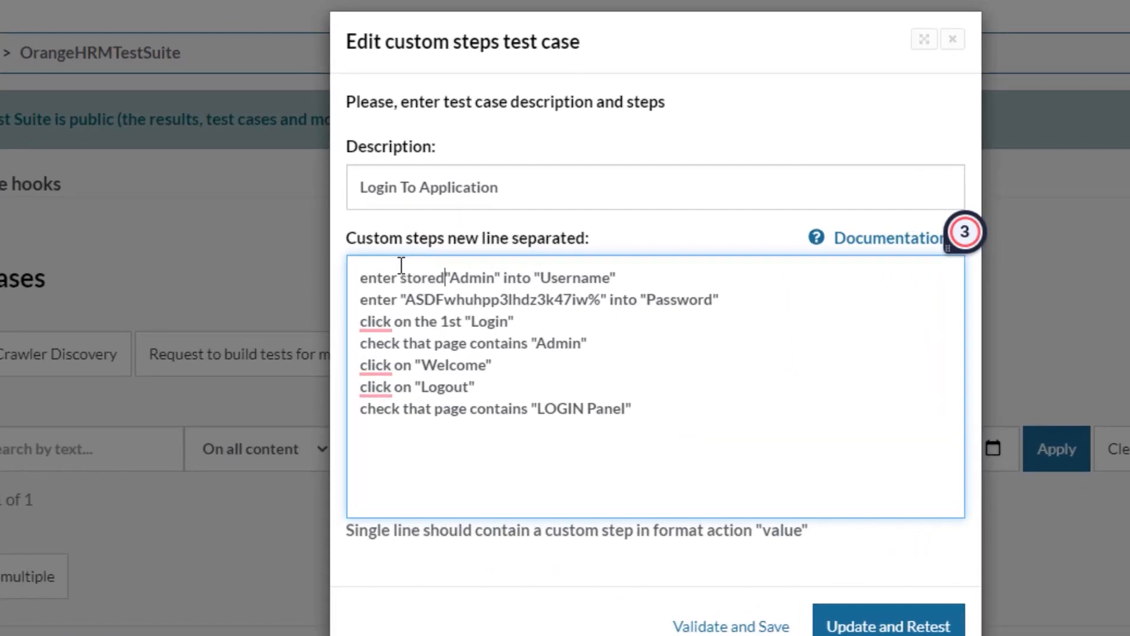
type("ue")
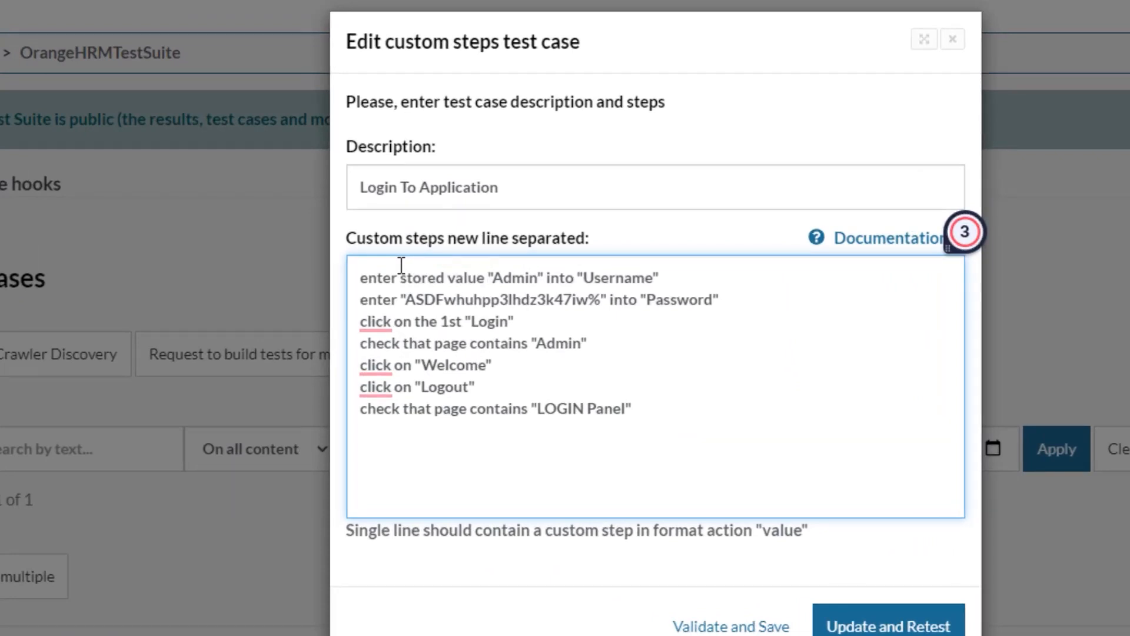
double_click(514, 277)
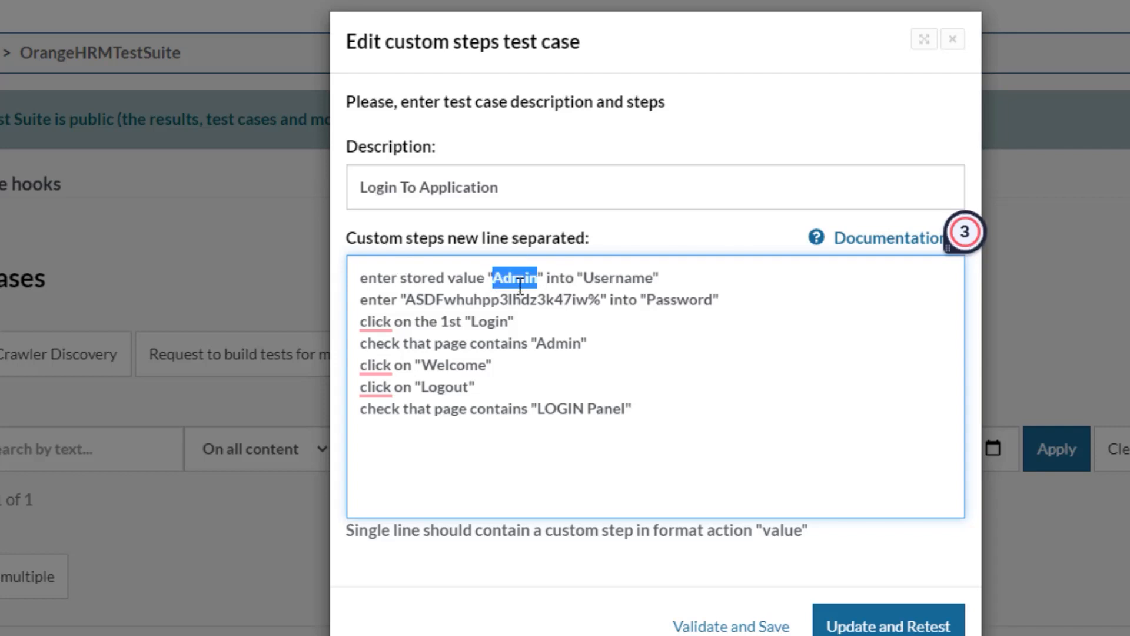
type("username")
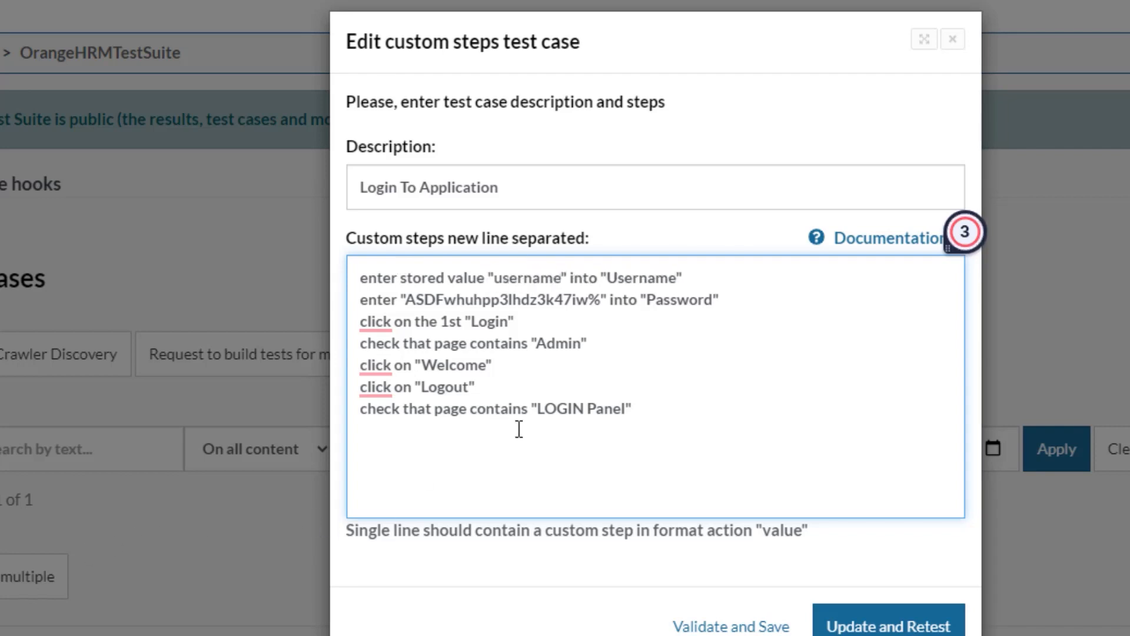
double_click(609, 275)
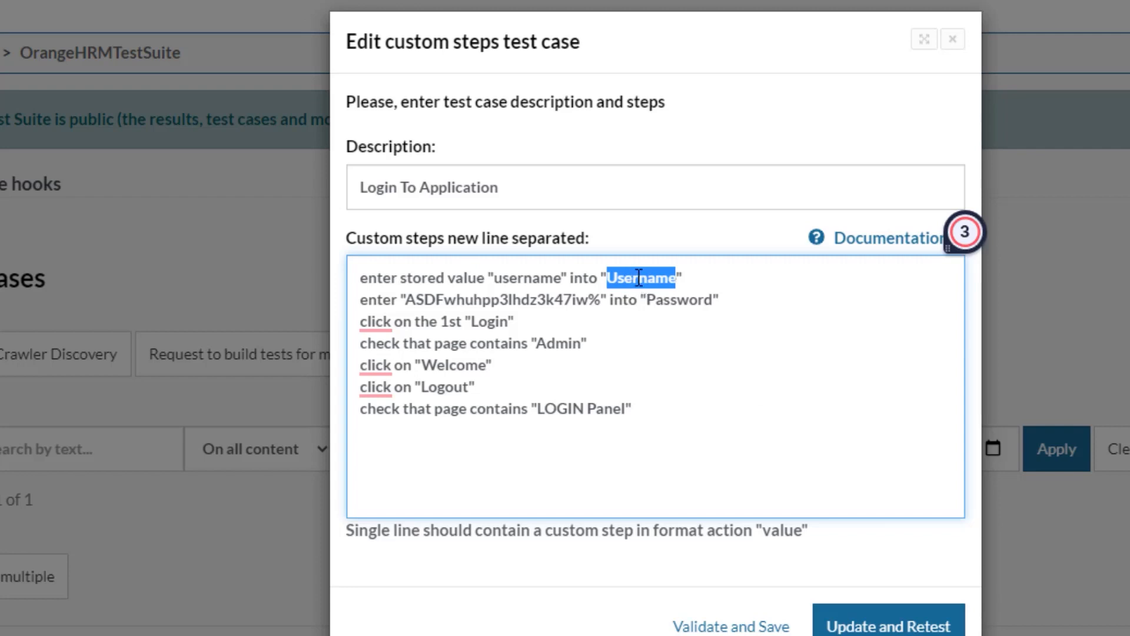
double_click(528, 276)
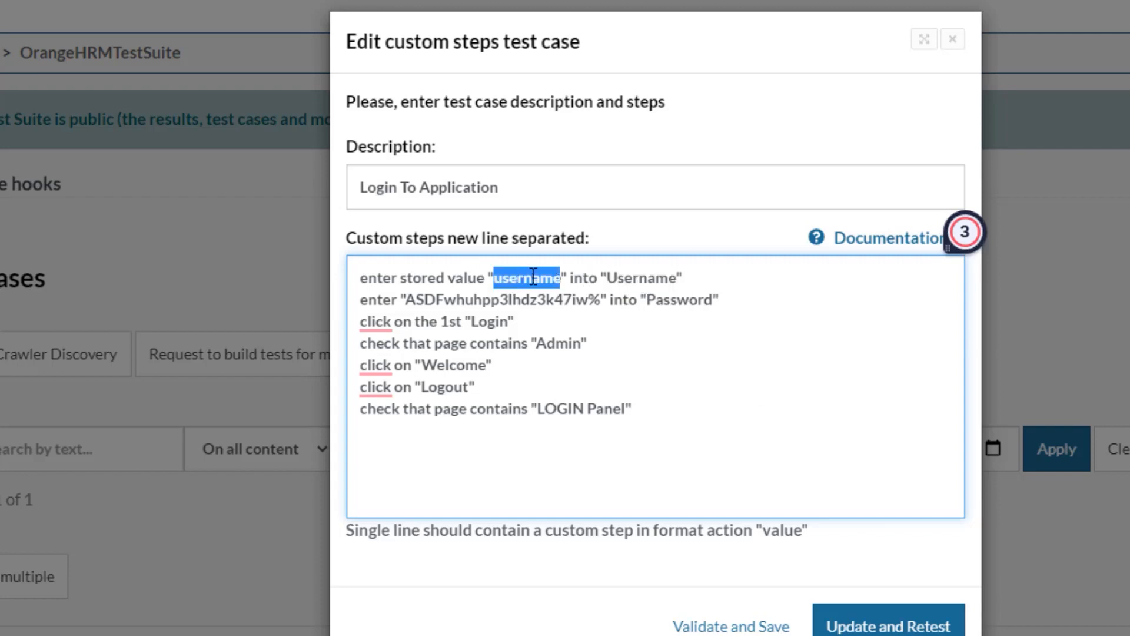
double_click(515, 276)
double_click(635, 277)
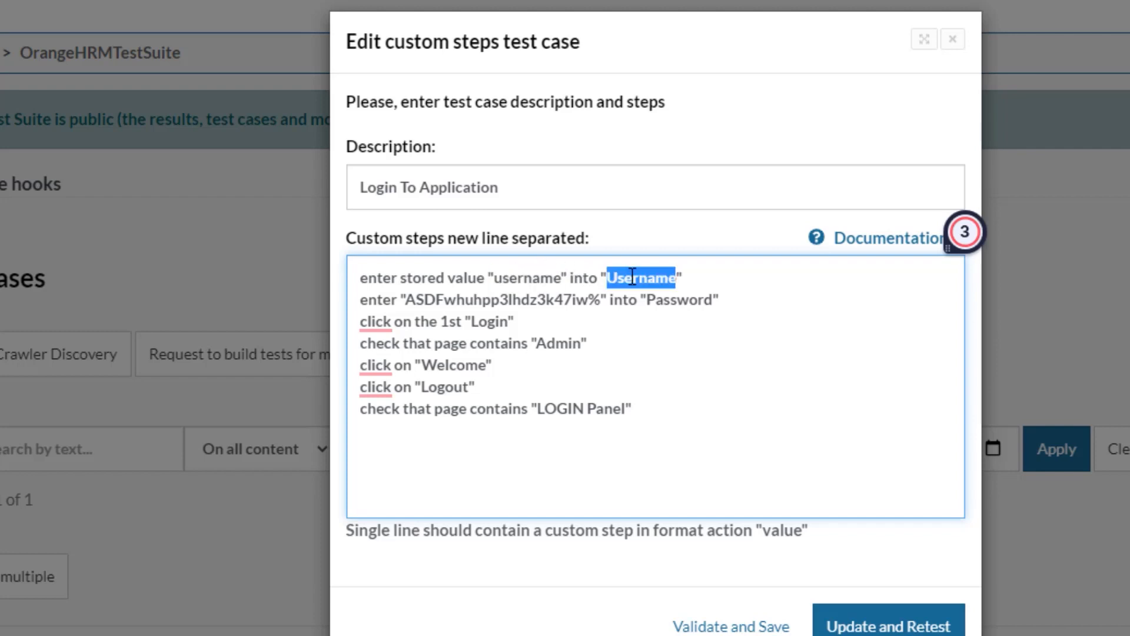
left_click(407, 299)
Rewrite line 2 to enter stored value "password" into "Password", then review both edited lines.
type("stored va")
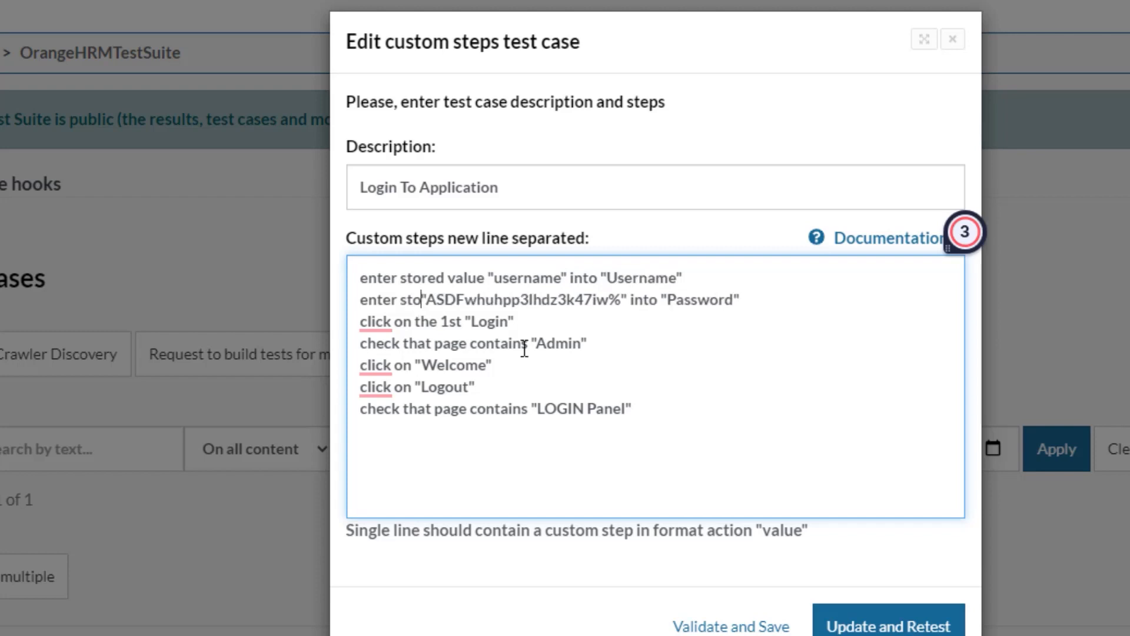
type("lue")
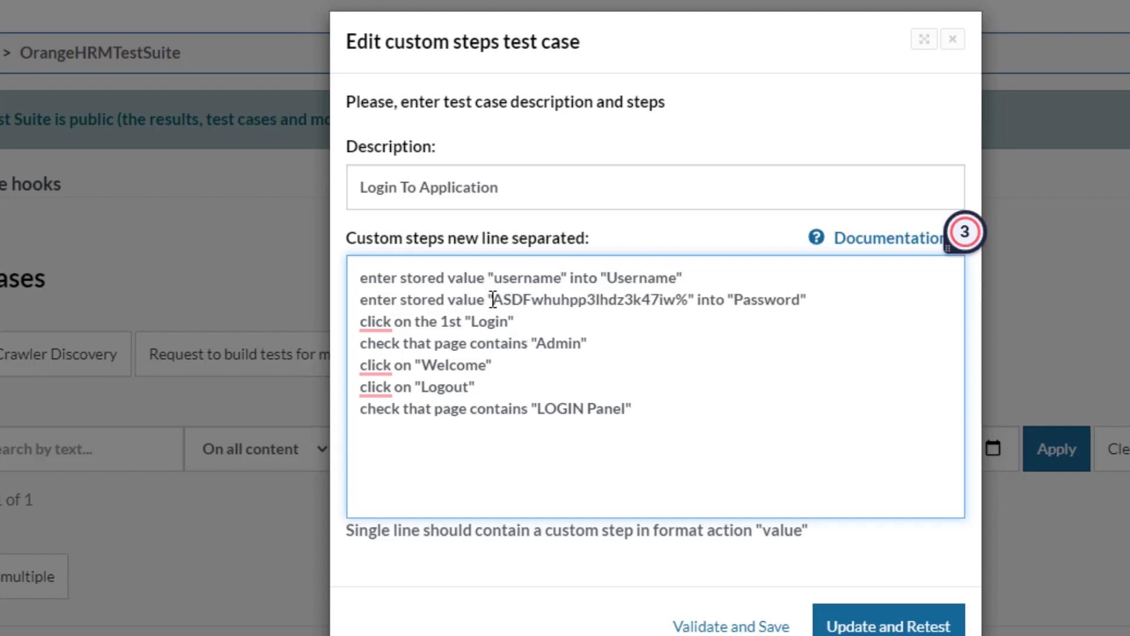
left_click_drag(495, 300, 688, 300)
type("password")
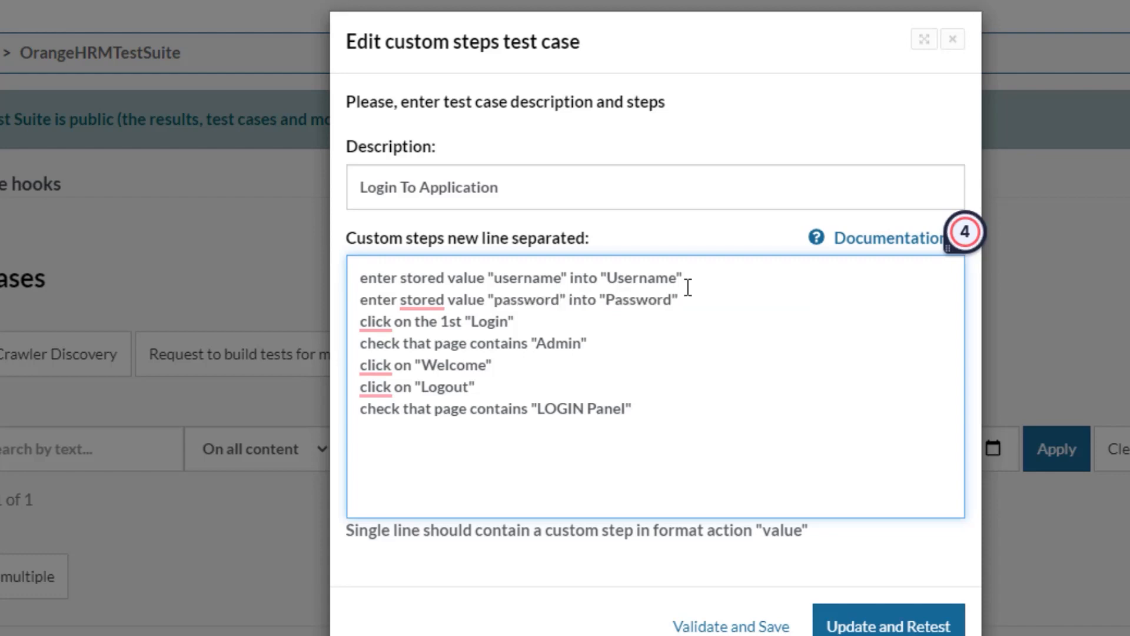
double_click(513, 301)
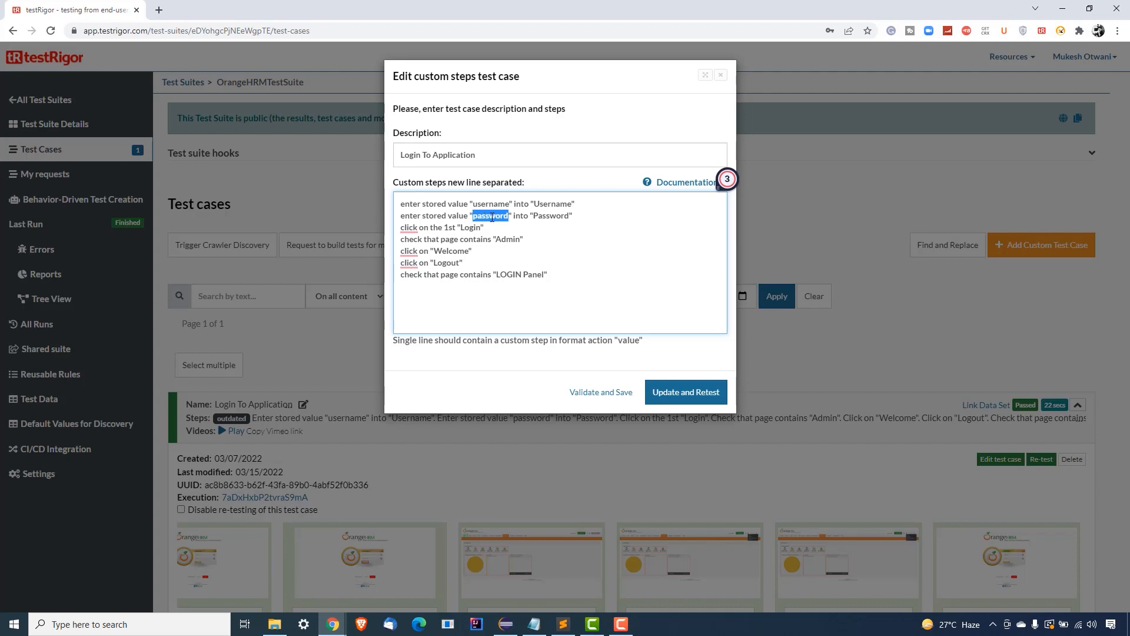
left_click(510, 215)
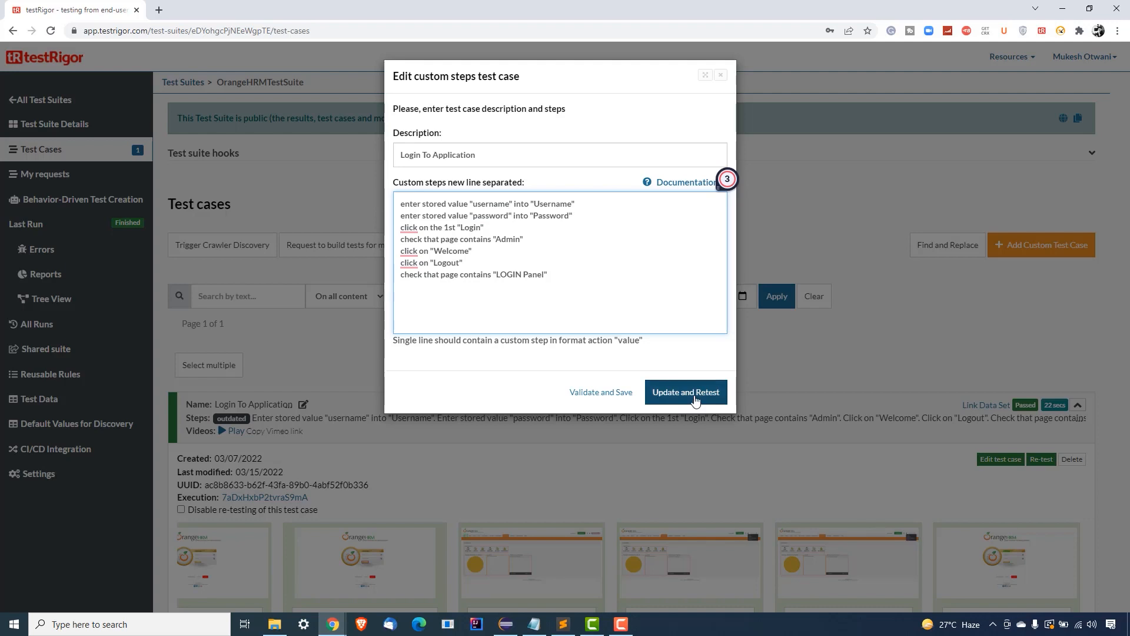
left_click_drag(593, 218, 386, 201)
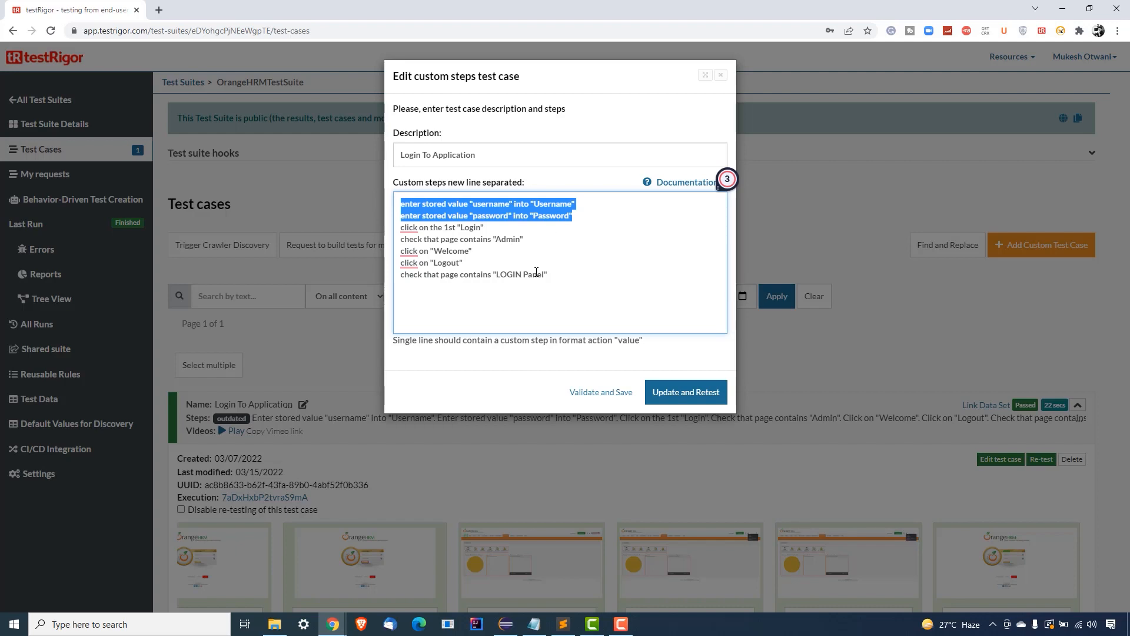
left_click(435, 209)
left_click_drag(469, 204, 524, 204)
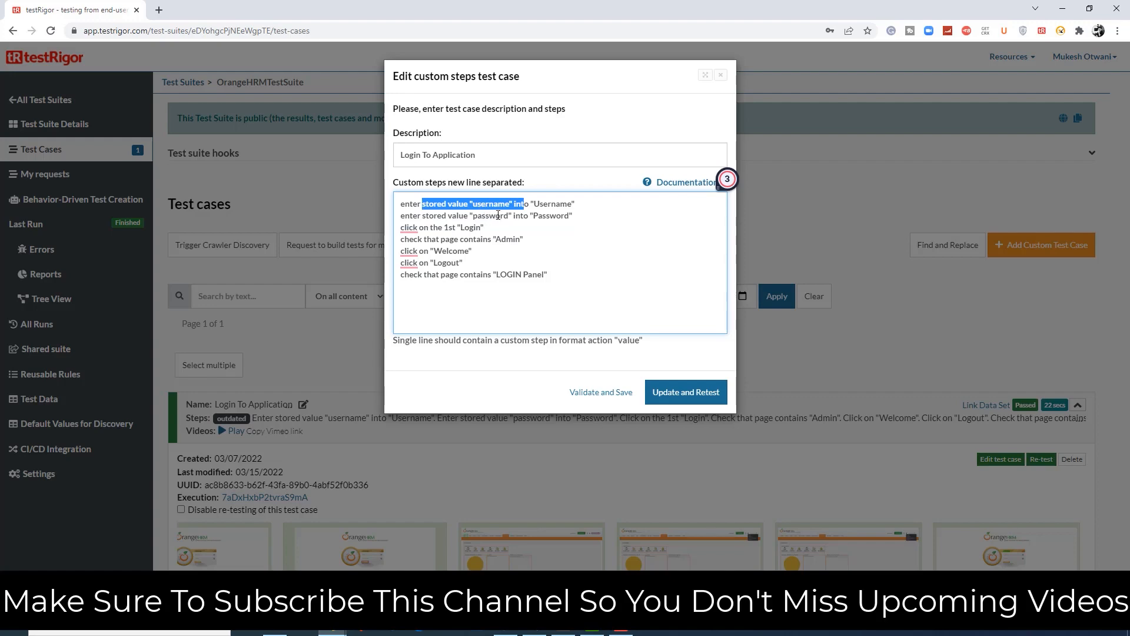
left_click(612, 290)
Save and rerun the test, confirm the login step used Admin, then open Test Data.
left_click(683, 392)
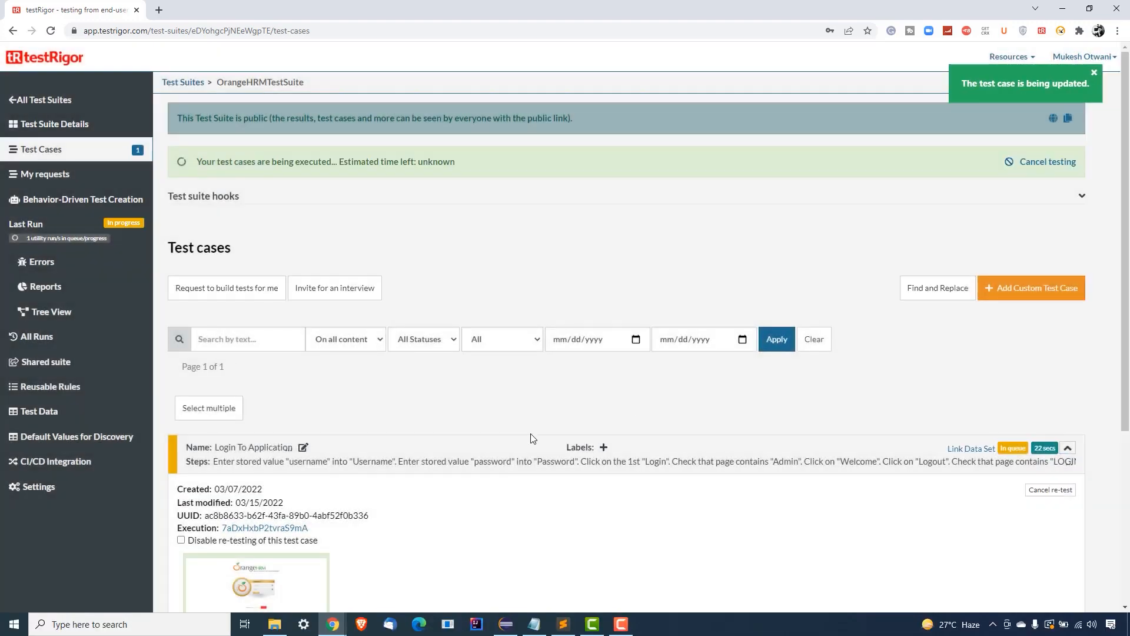
scroll(706, 412, "down", 2)
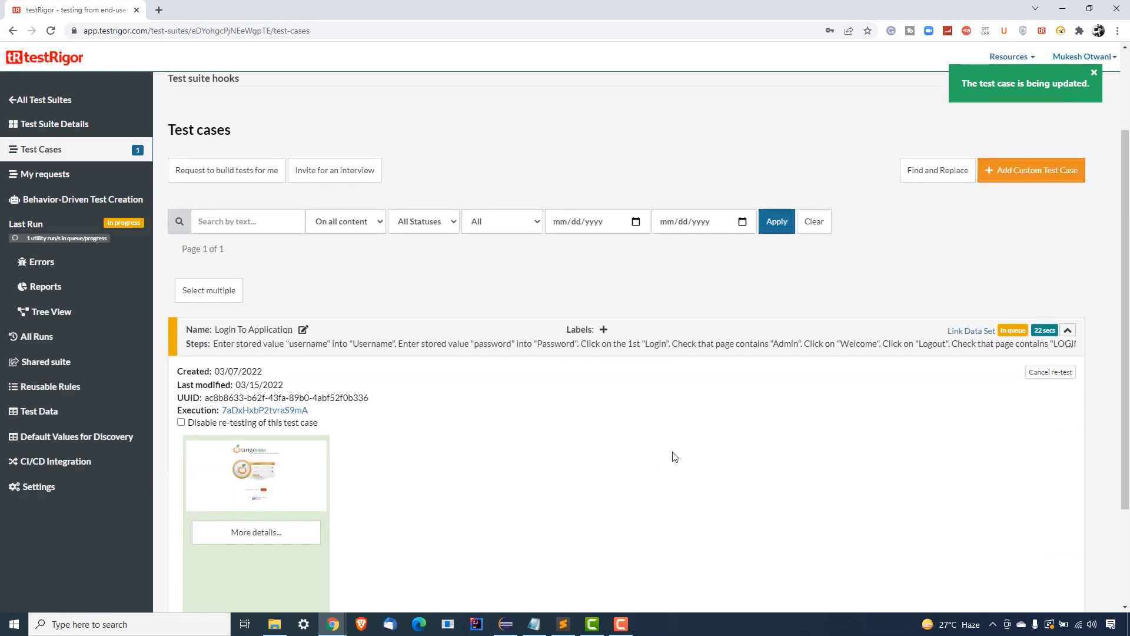
scroll(674, 456, "down", 1)
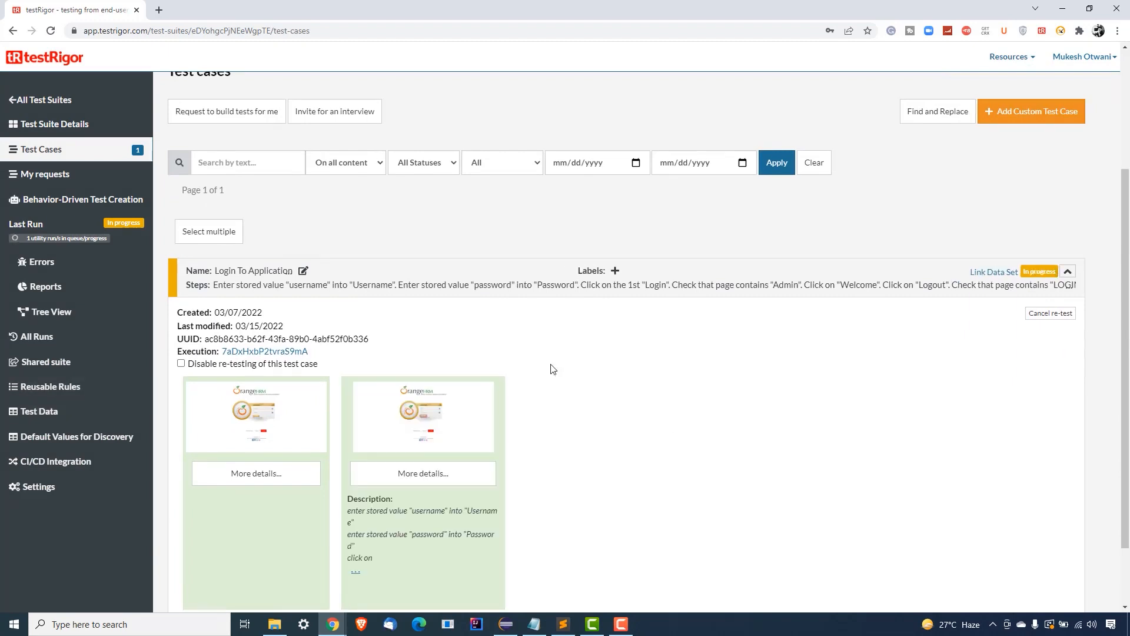
scroll(641, 368, "down", 2)
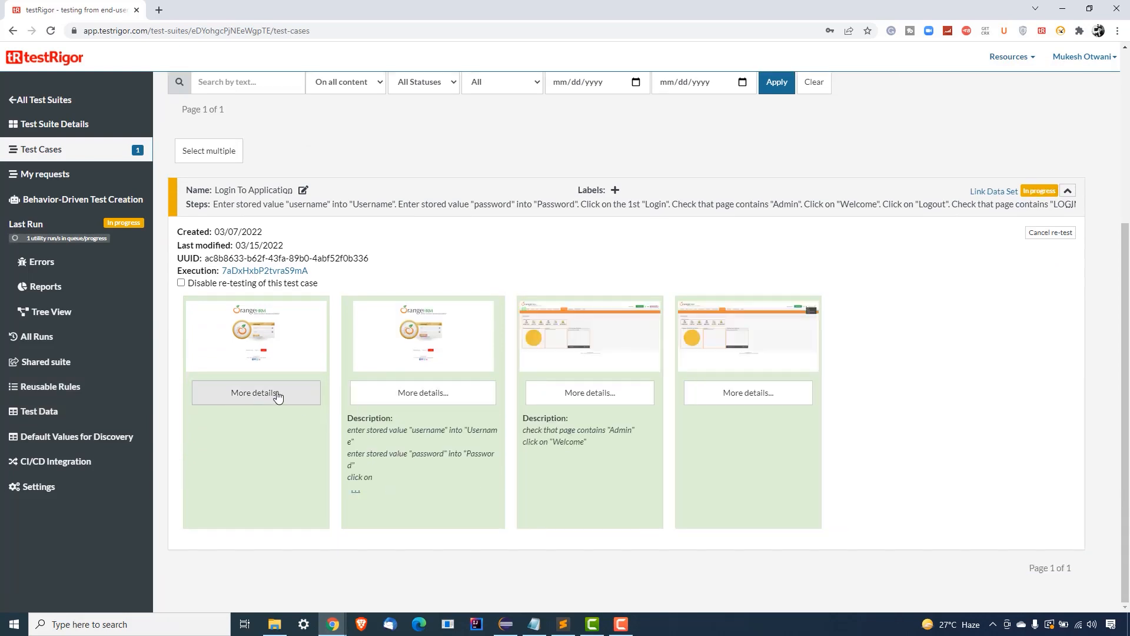
left_click(434, 401)
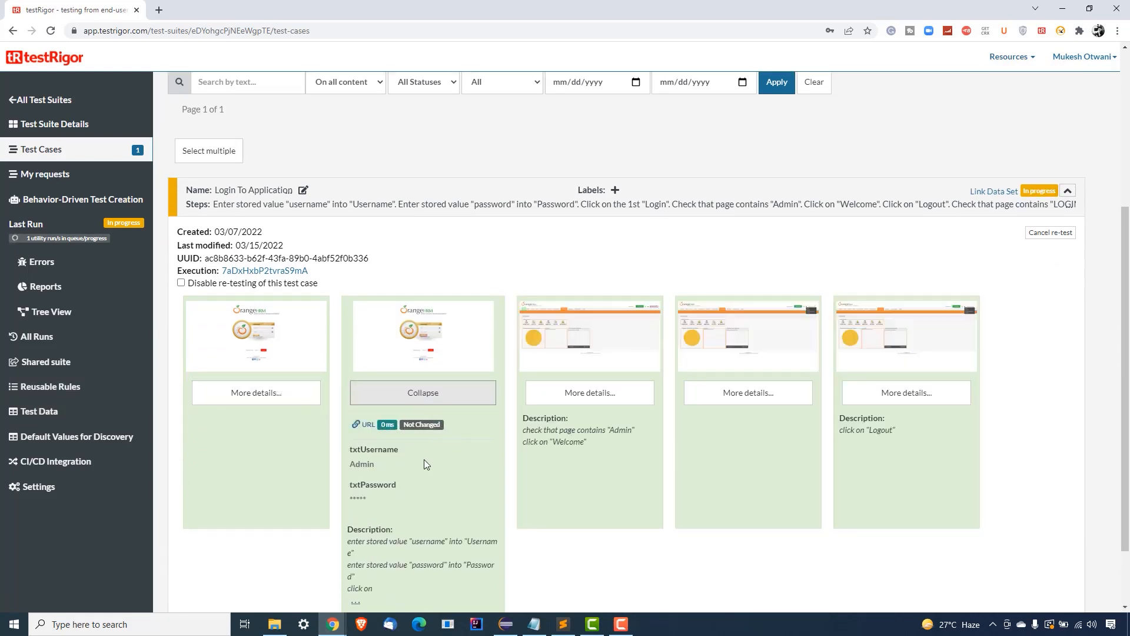
scroll(423, 459, "down", 2)
double_click(363, 380)
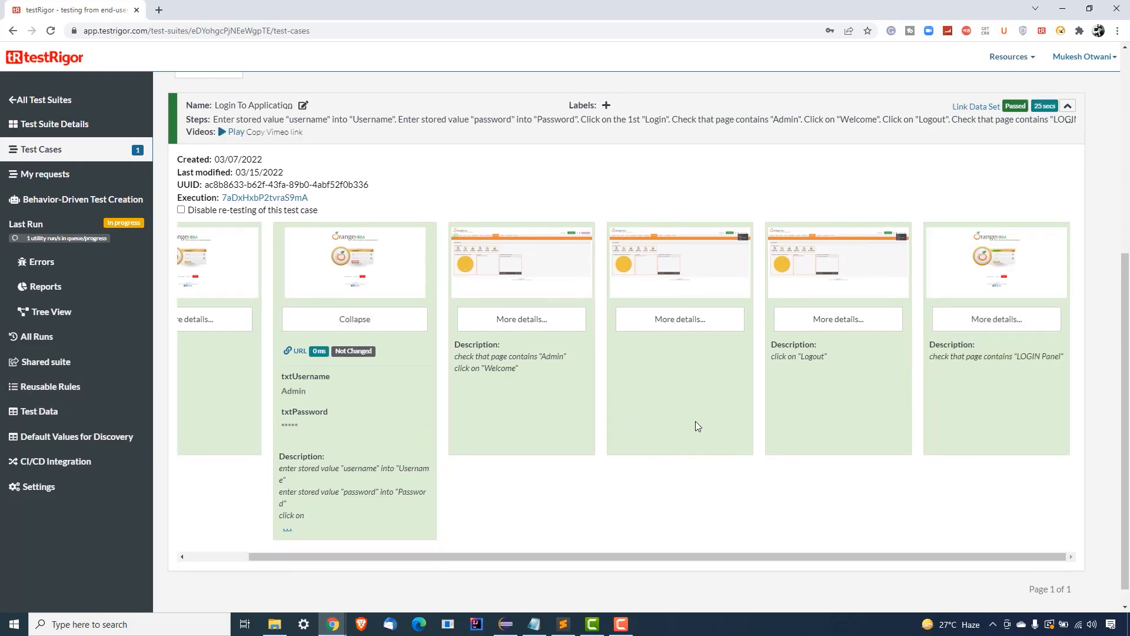
scroll(585, 351, "up", 4)
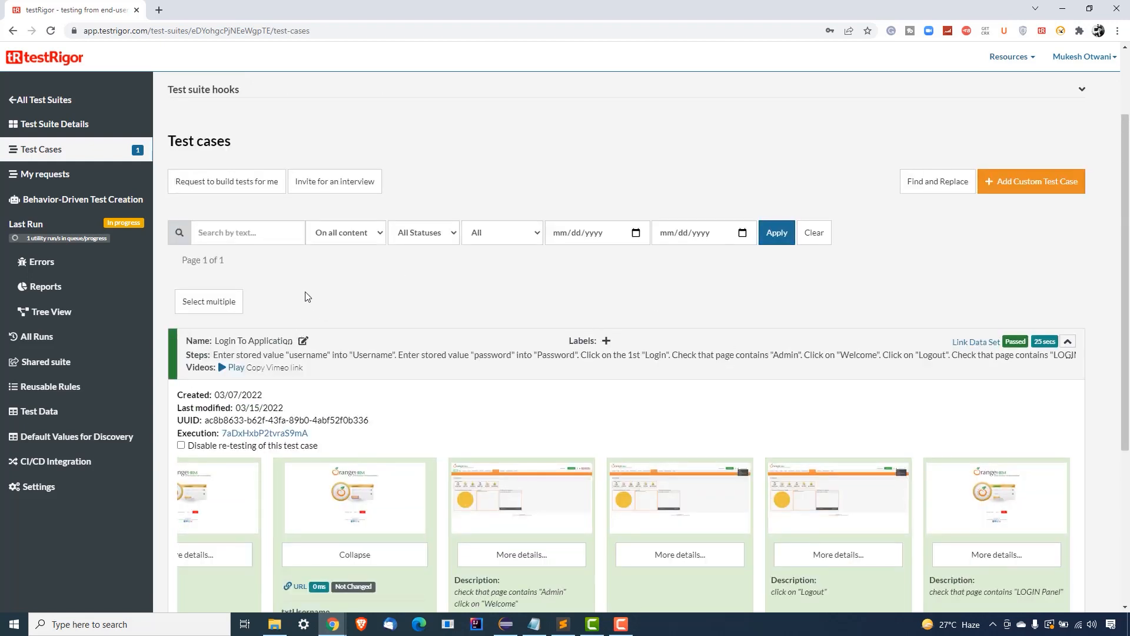
left_click(85, 400)
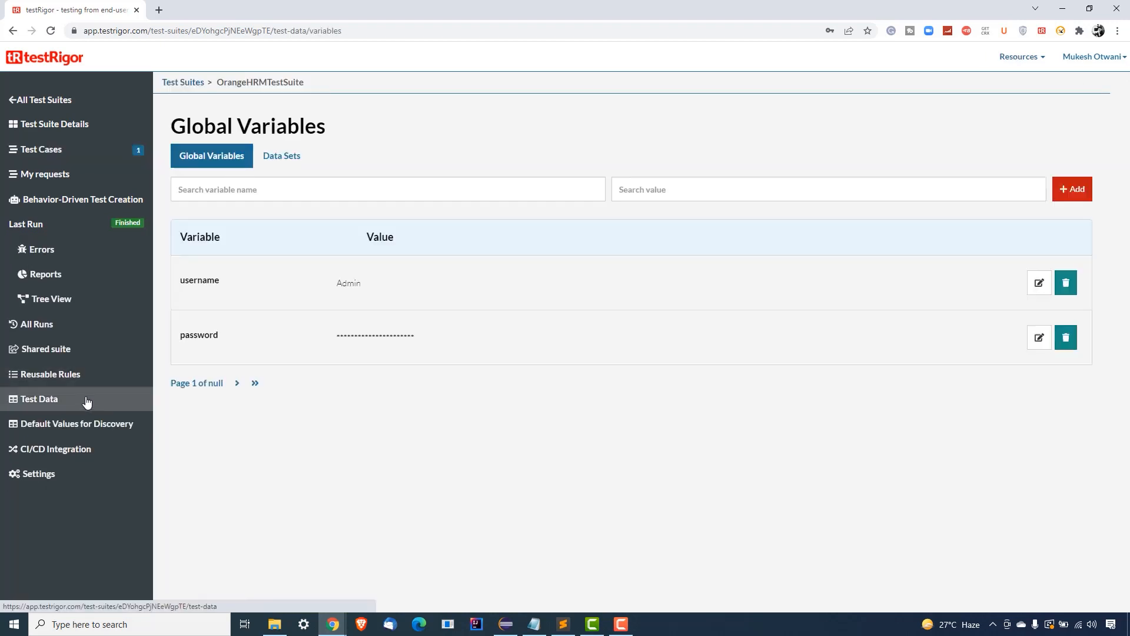
Change the username variable's value to the user's first name and return to Test Cases.
left_click(1039, 284)
left_click(465, 275)
key("ctrl+a")
type("M")
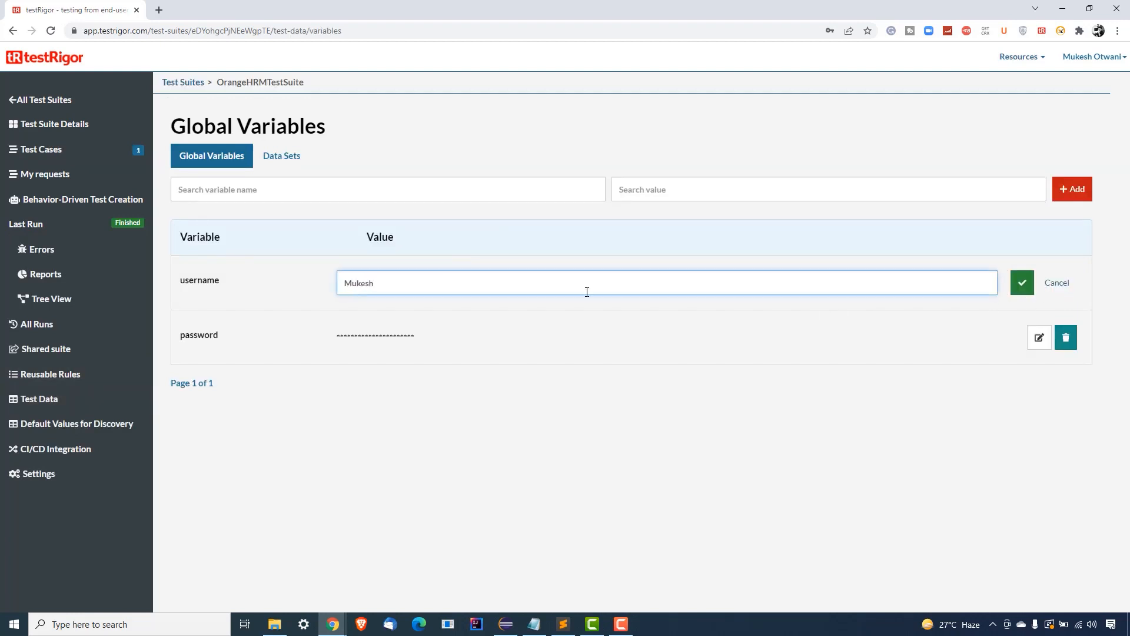
left_click(1022, 283)
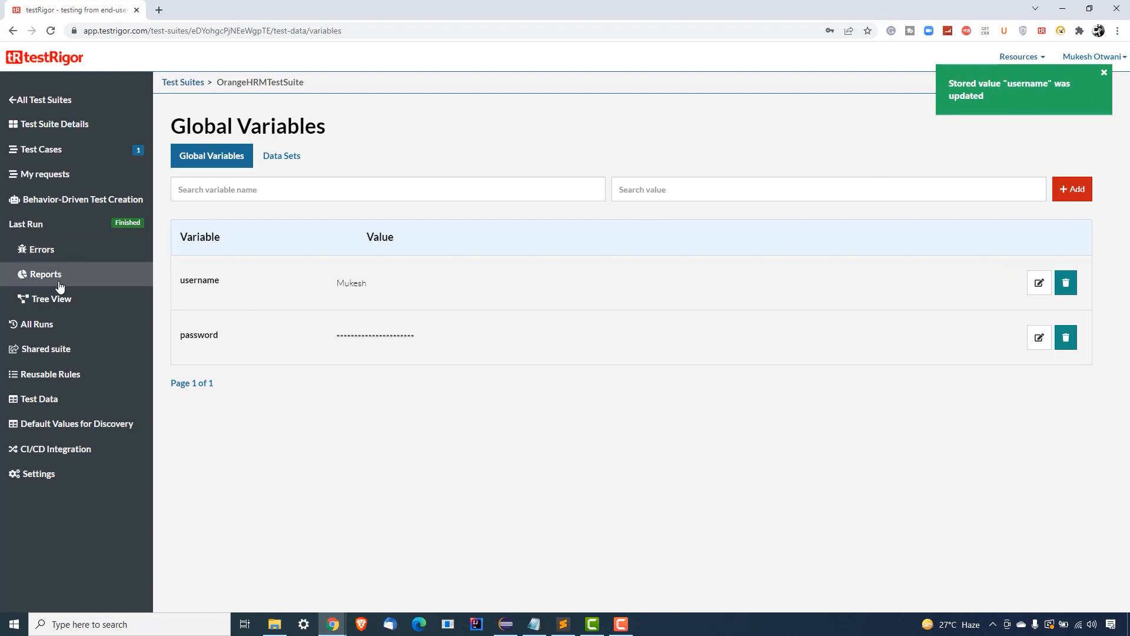
left_click(68, 156)
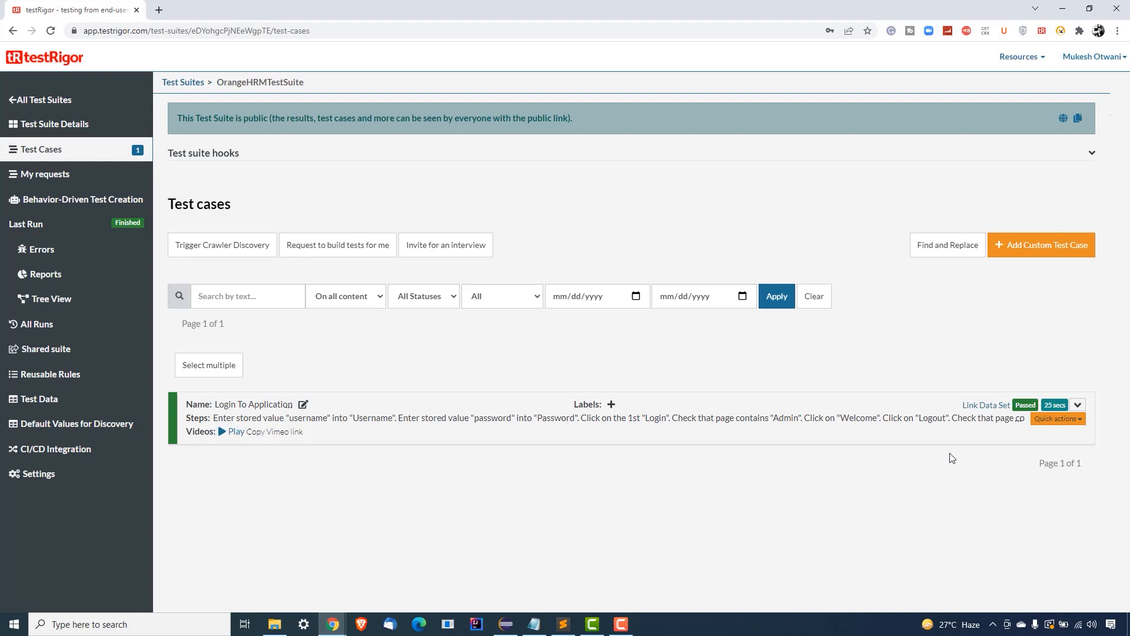
Re-test Login To Application and view the login step's details with the new username.
left_click(1078, 406)
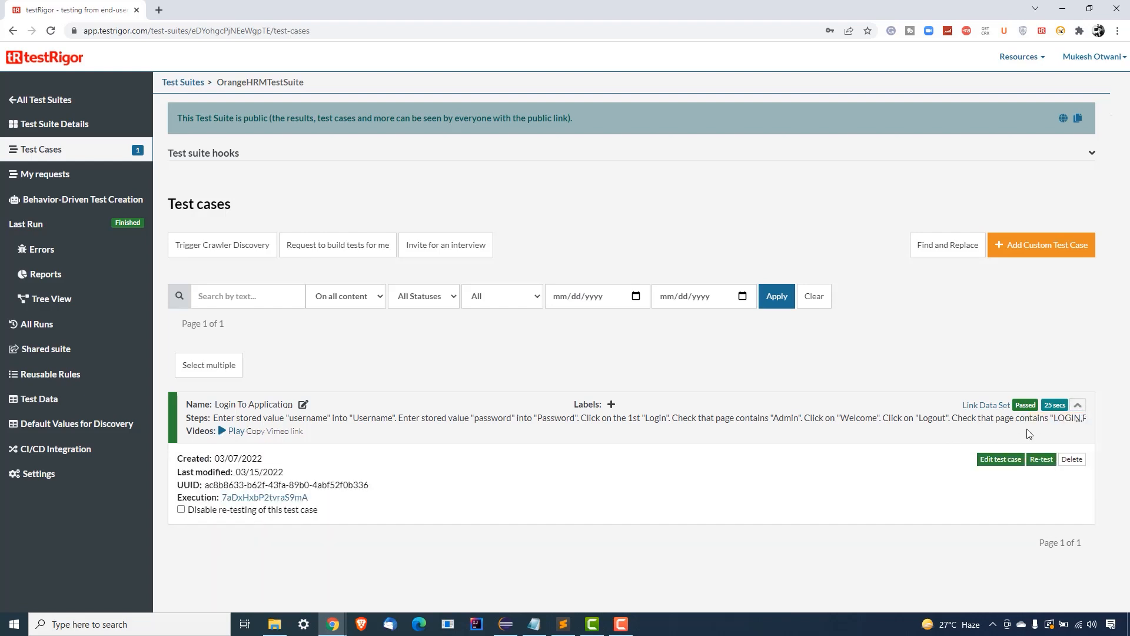
scroll(942, 462, "down", 1)
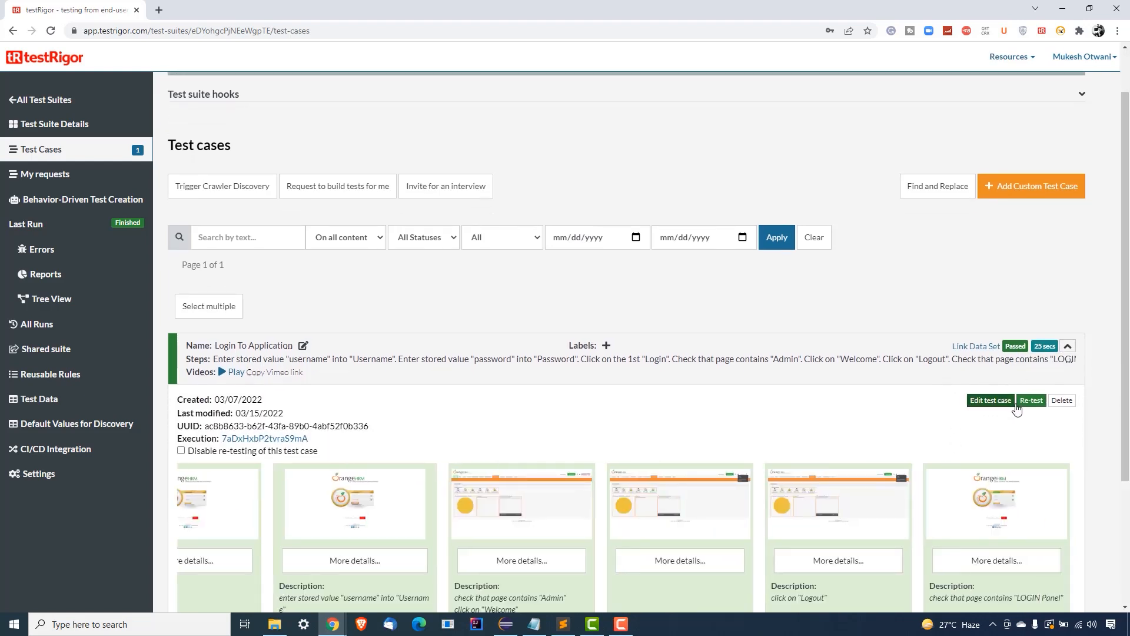
left_click(1032, 402)
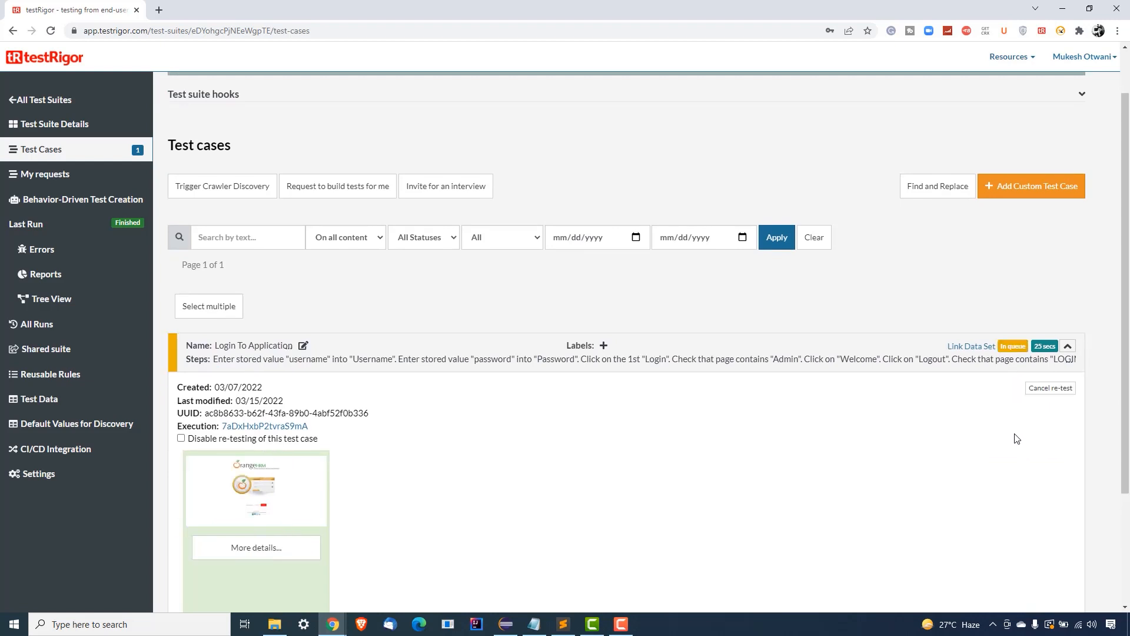
scroll(575, 472, "down", 2)
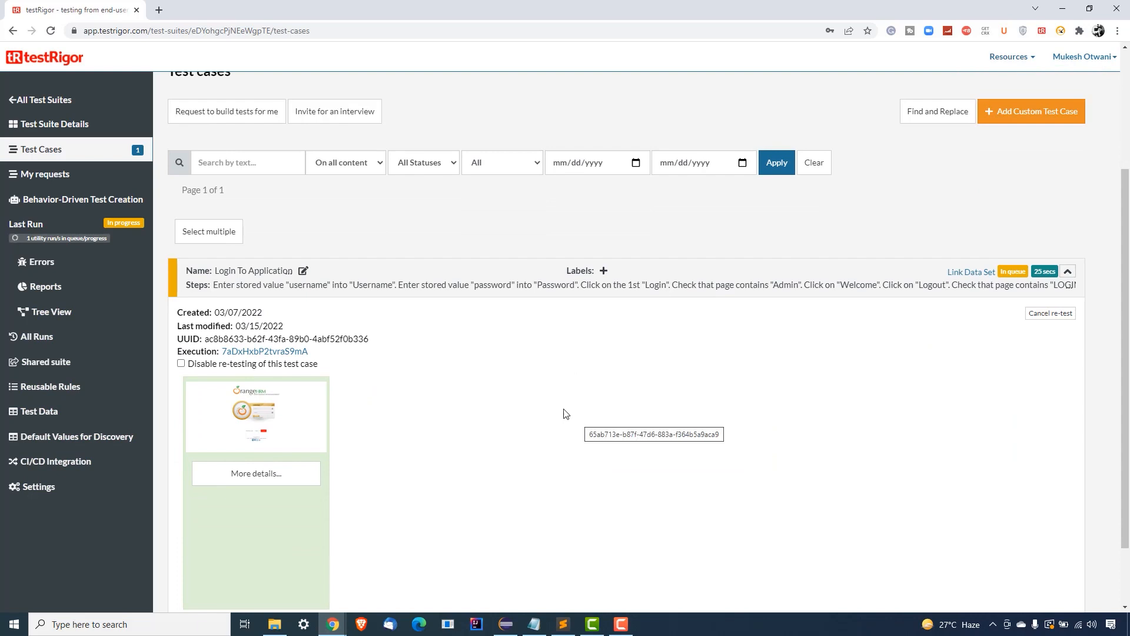
scroll(596, 457, "down", 2)
left_click(440, 401)
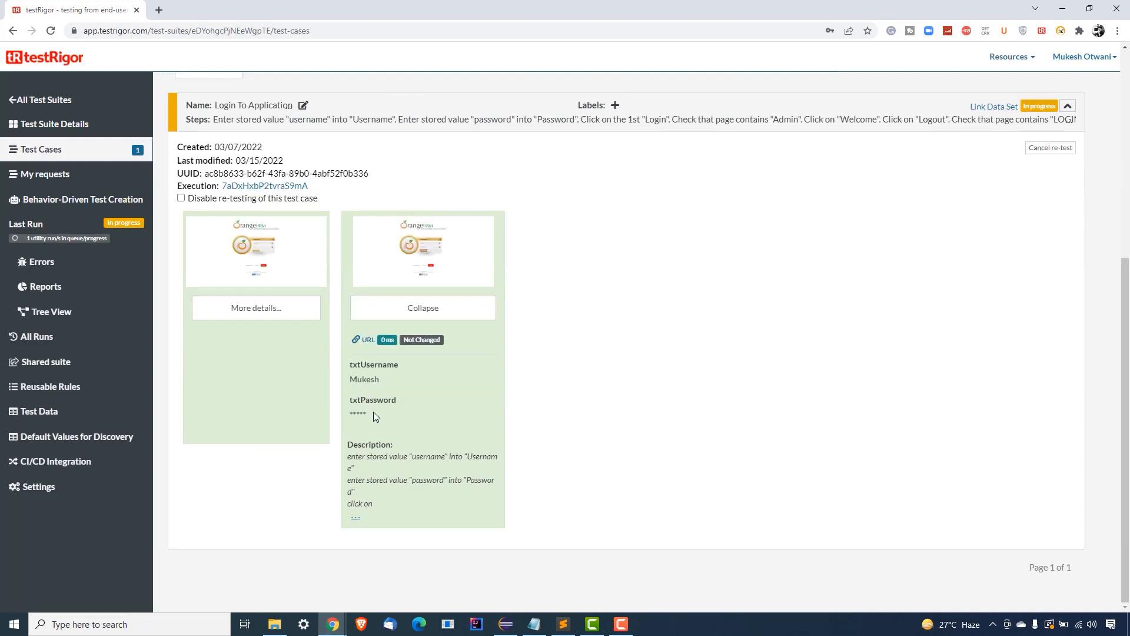
mouse_move(364, 379)
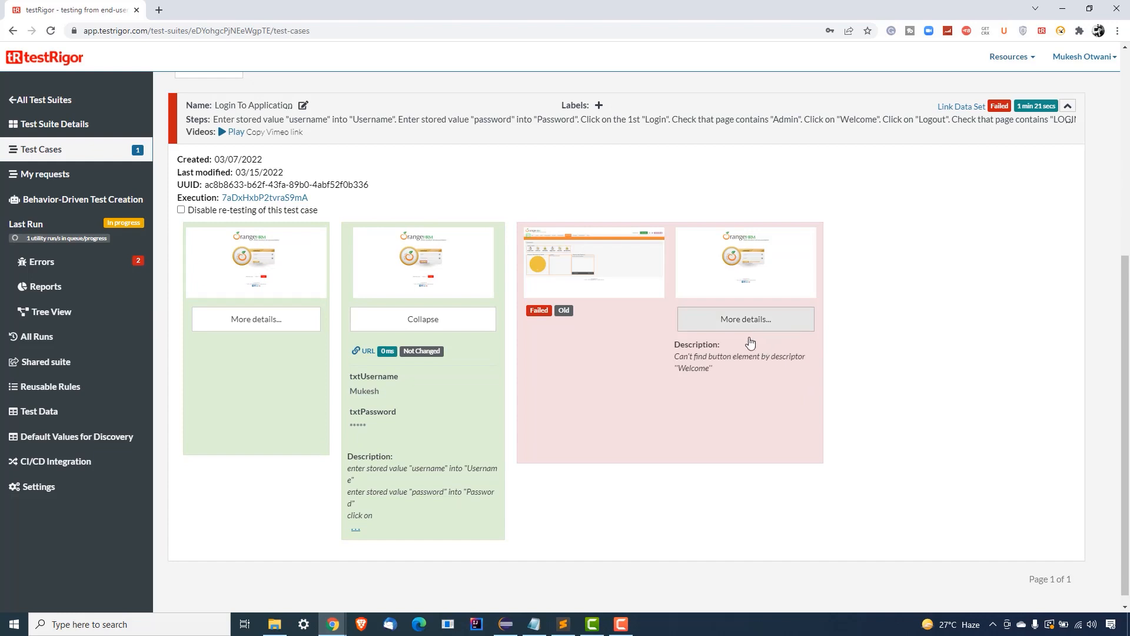
Compare the failed step's invalid-credentials screenshot with the previous run's passing screen.
left_click(737, 270)
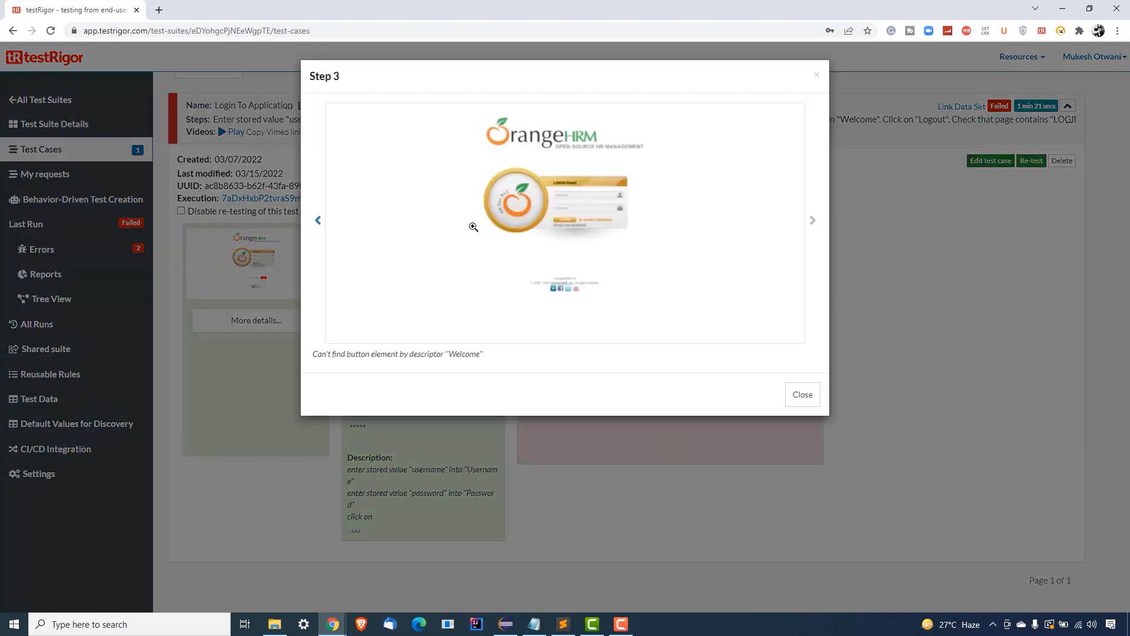
left_click(602, 227)
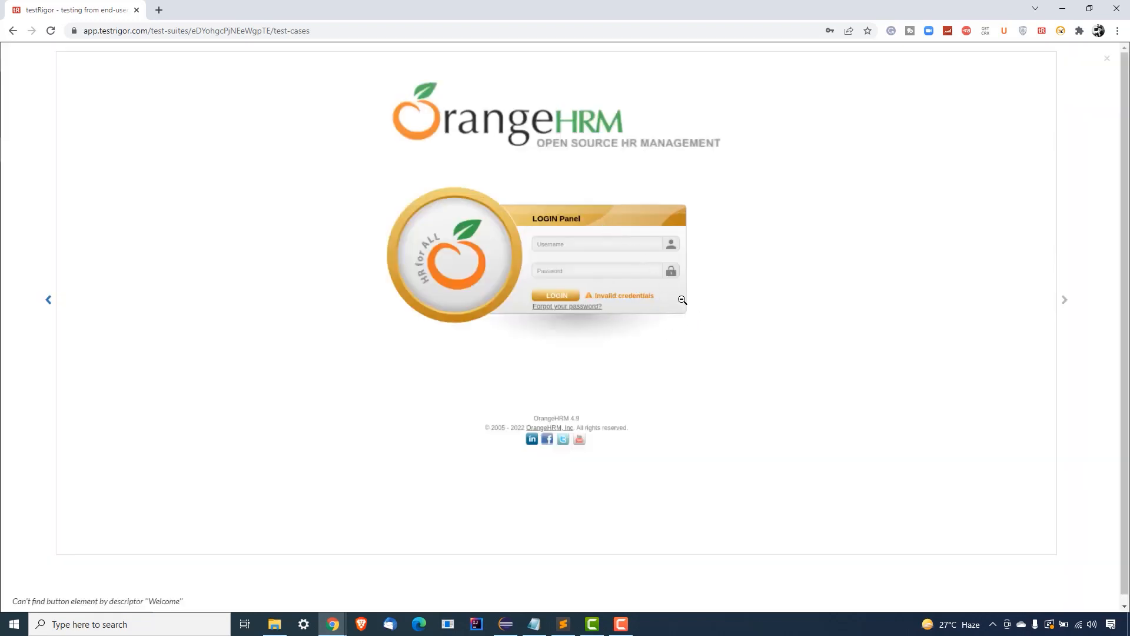
left_click(620, 294)
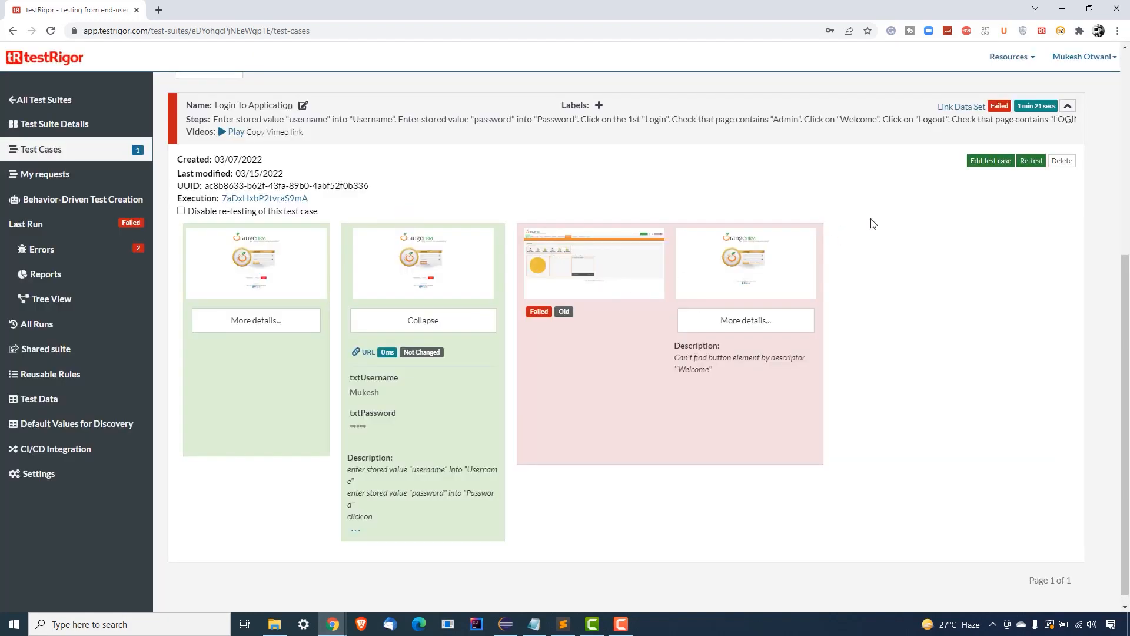
left_click(609, 288)
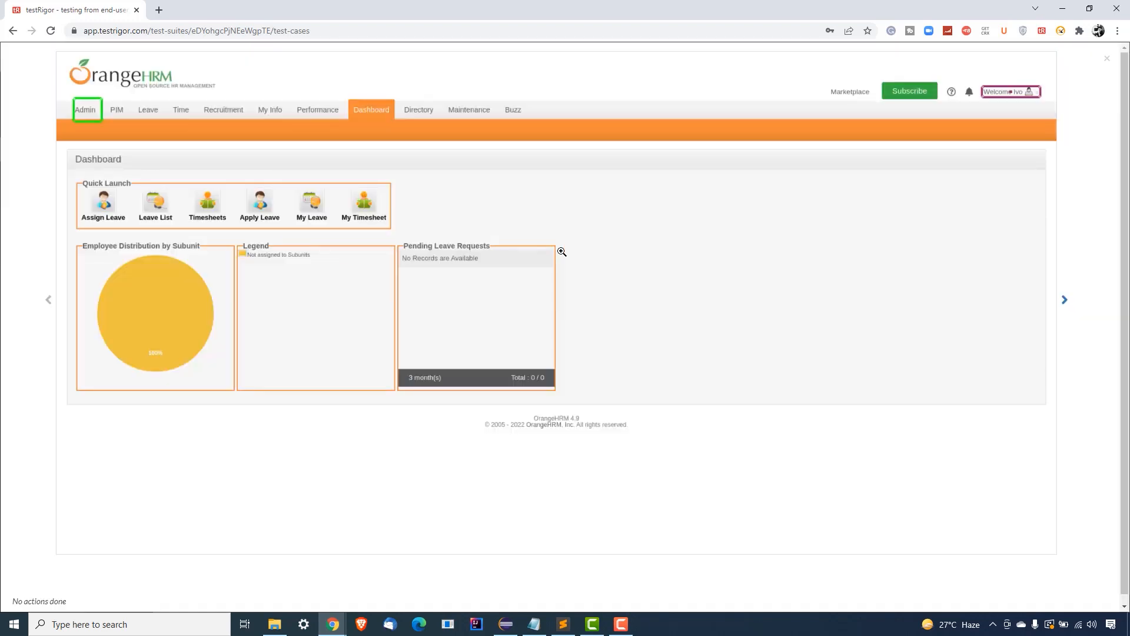
left_click(562, 252)
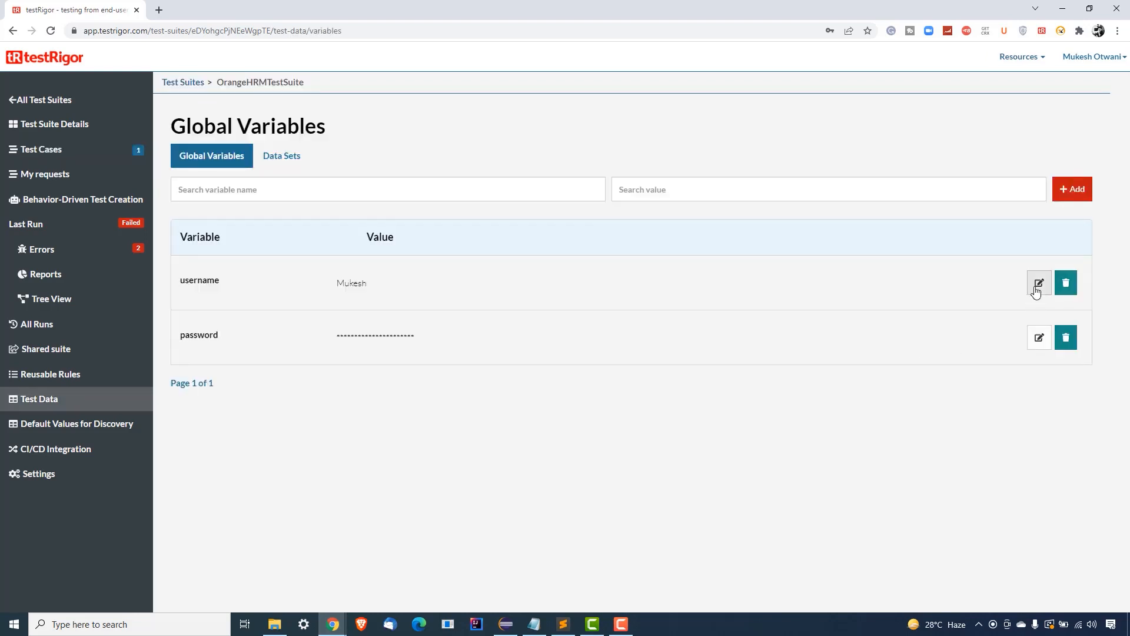
Restore the username global variable to 'Admin', then go back to the test cases list.
left_click(1037, 285)
double_click(363, 284)
type("admi")
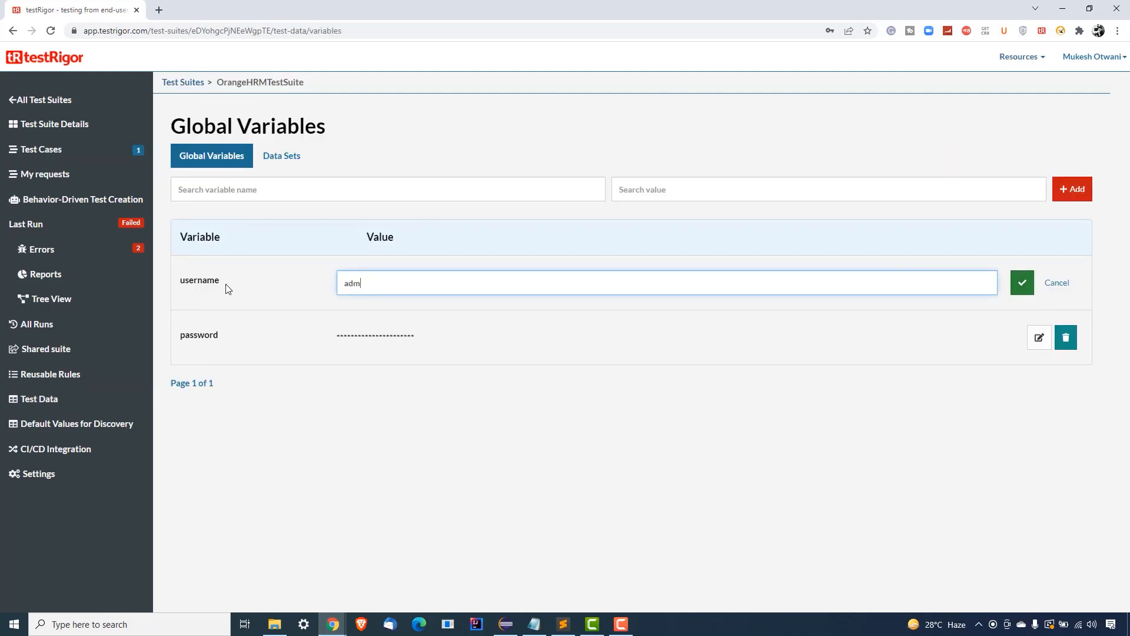
key("BackSpace")
key("BackSpace")
key("BackSpace")
key("BackSpace")
type("Admin")
left_click(1022, 283)
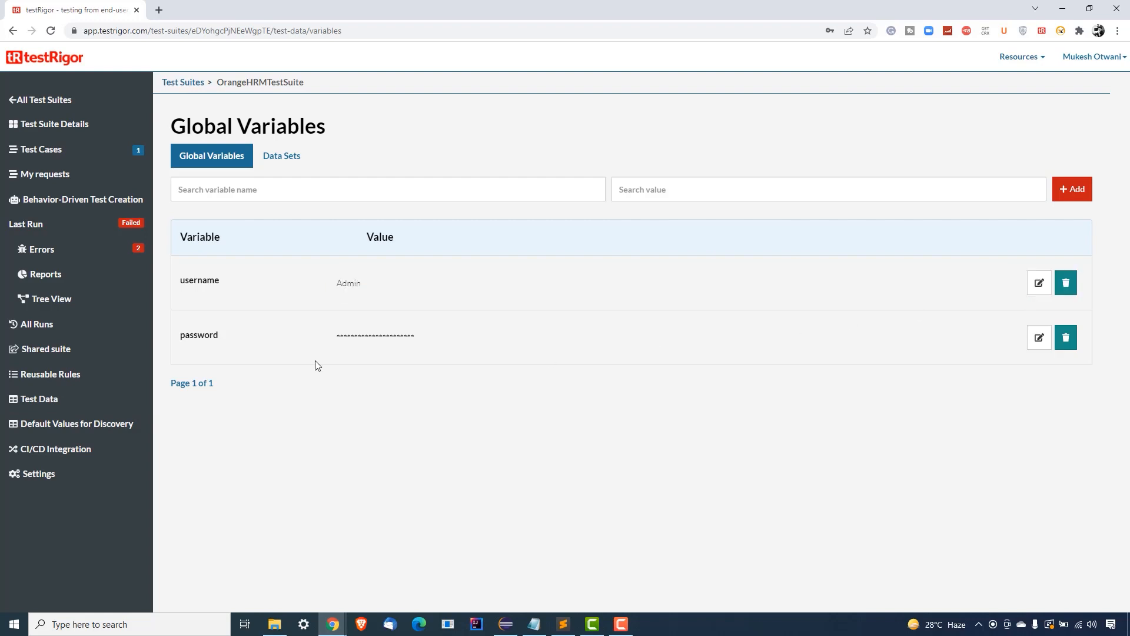
left_click(73, 151)
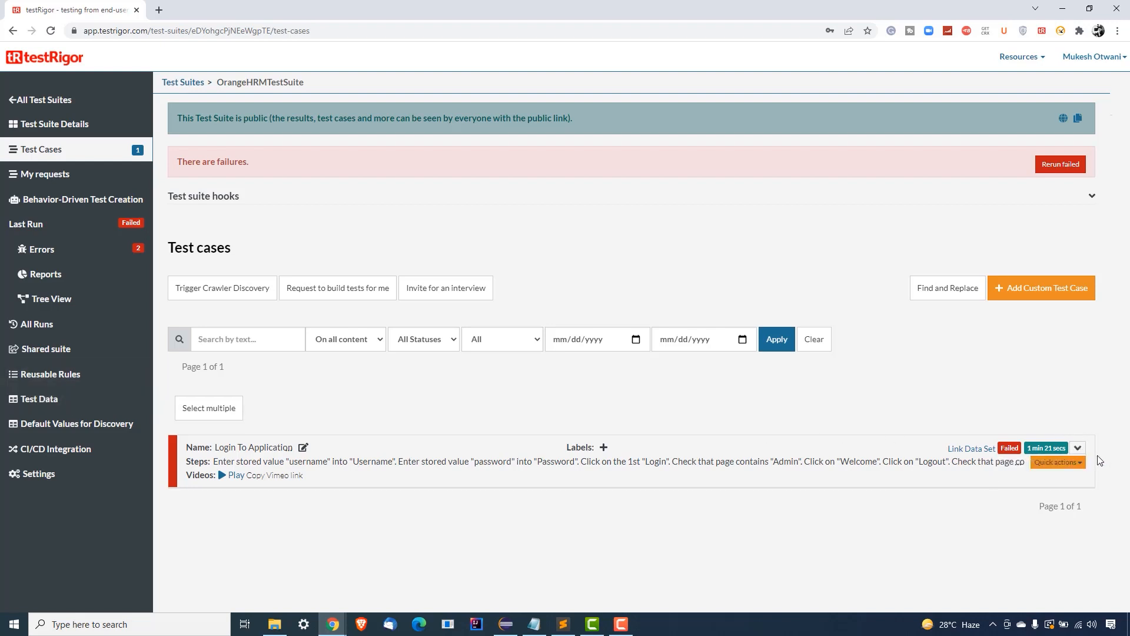
Re-test the Login To Application test case.
left_click(1077, 449)
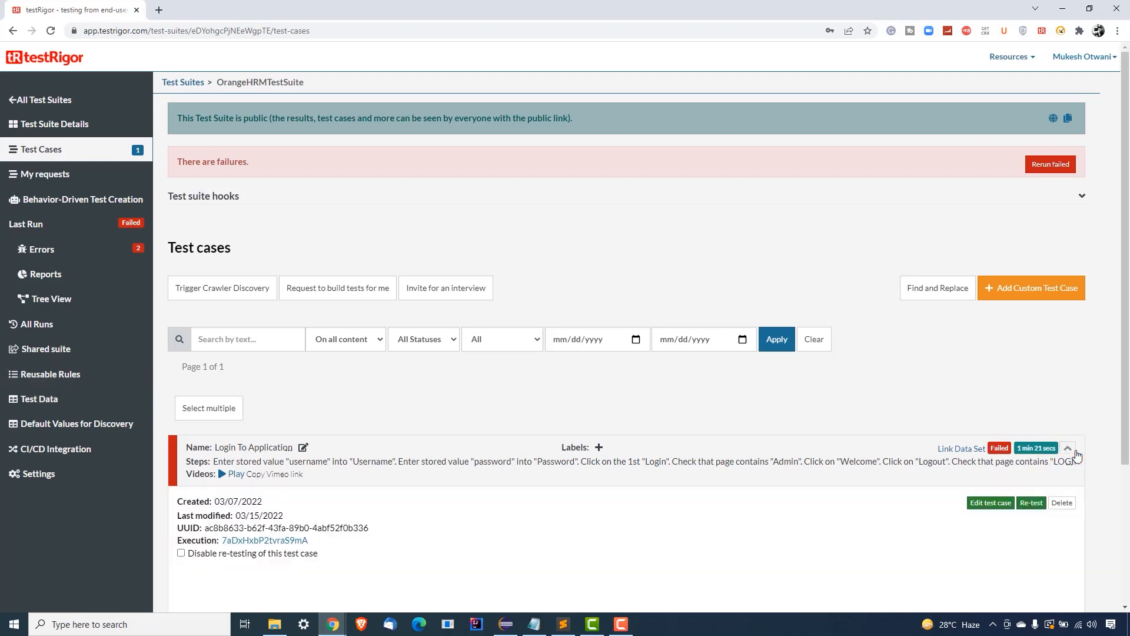
left_click(1030, 503)
scroll(922, 323, "down", 5)
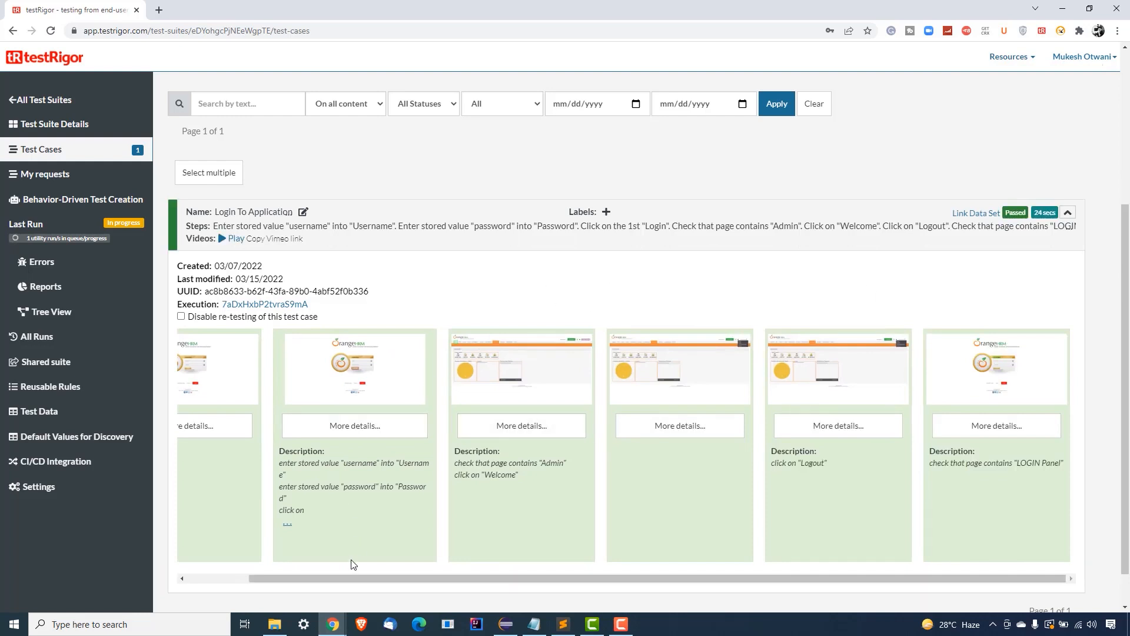
left_click_drag(411, 585, 227, 567)
Check the login step's details to confirm txtUsername was entered as Admin.
left_click(422, 425)
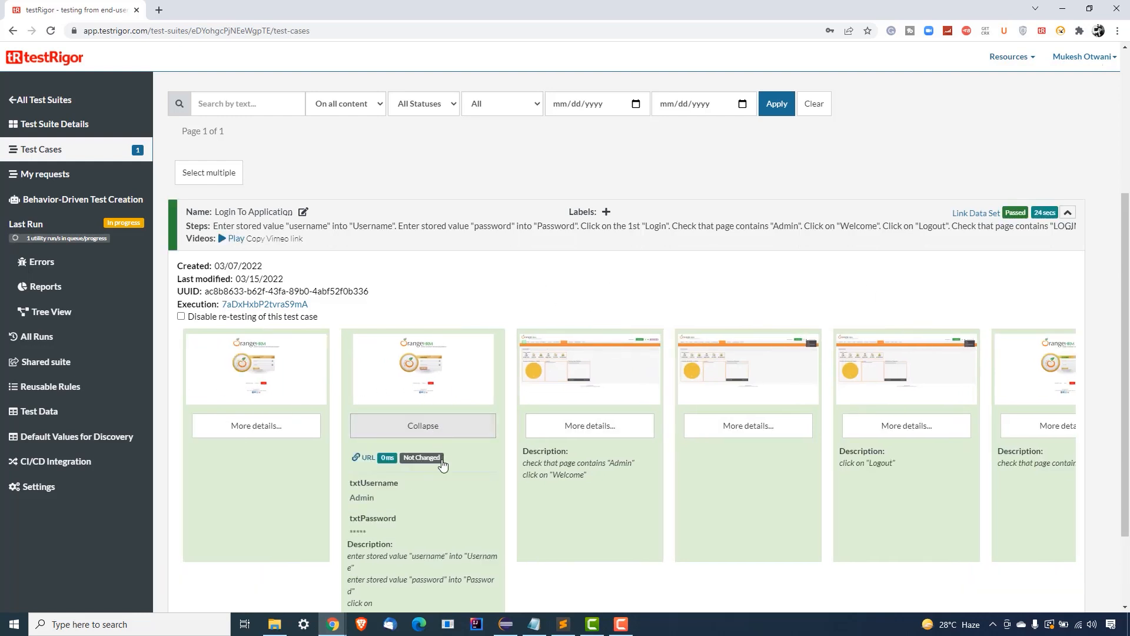
scroll(380, 450, "down", 2)
scroll(318, 377, "right", 2)
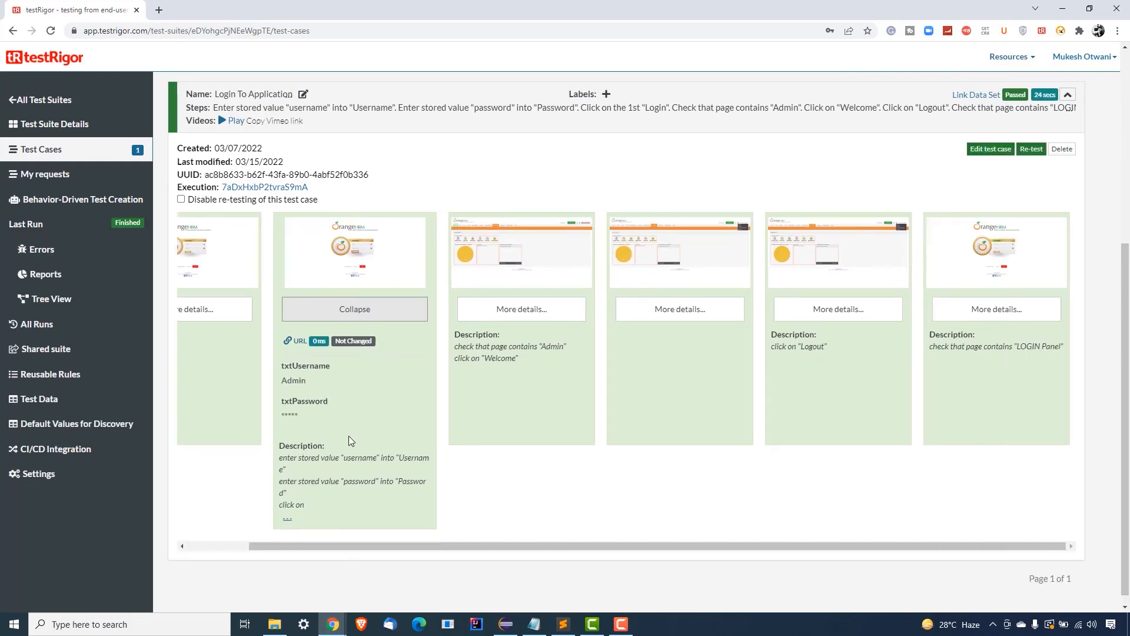
scroll(571, 435, "up", 5)
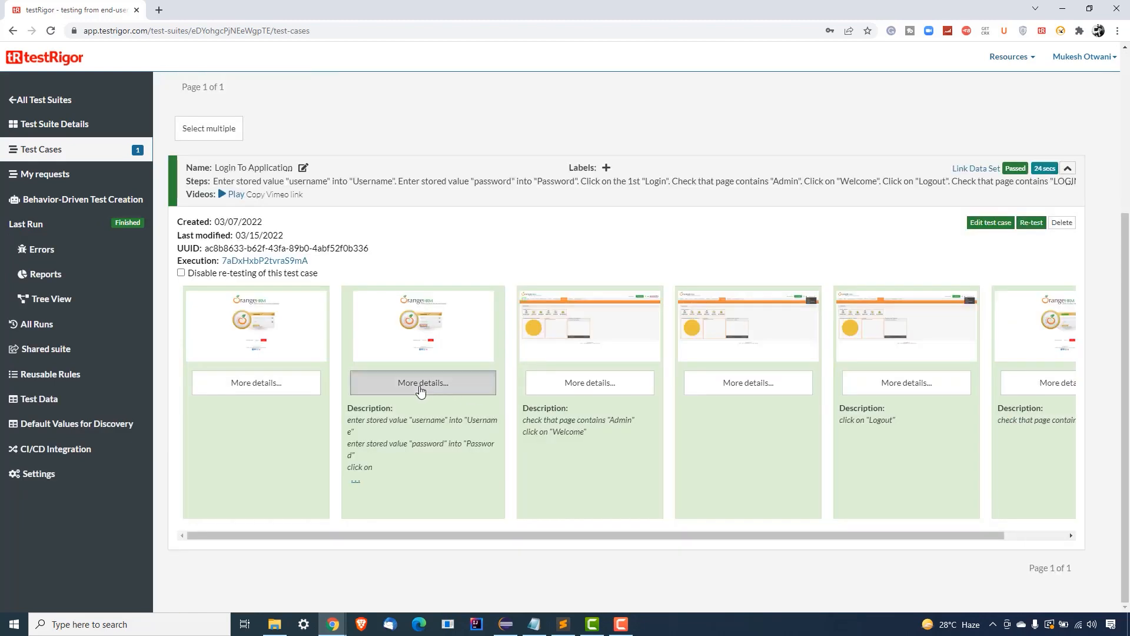
left_click(420, 386)
scroll(368, 455, "down", 1)
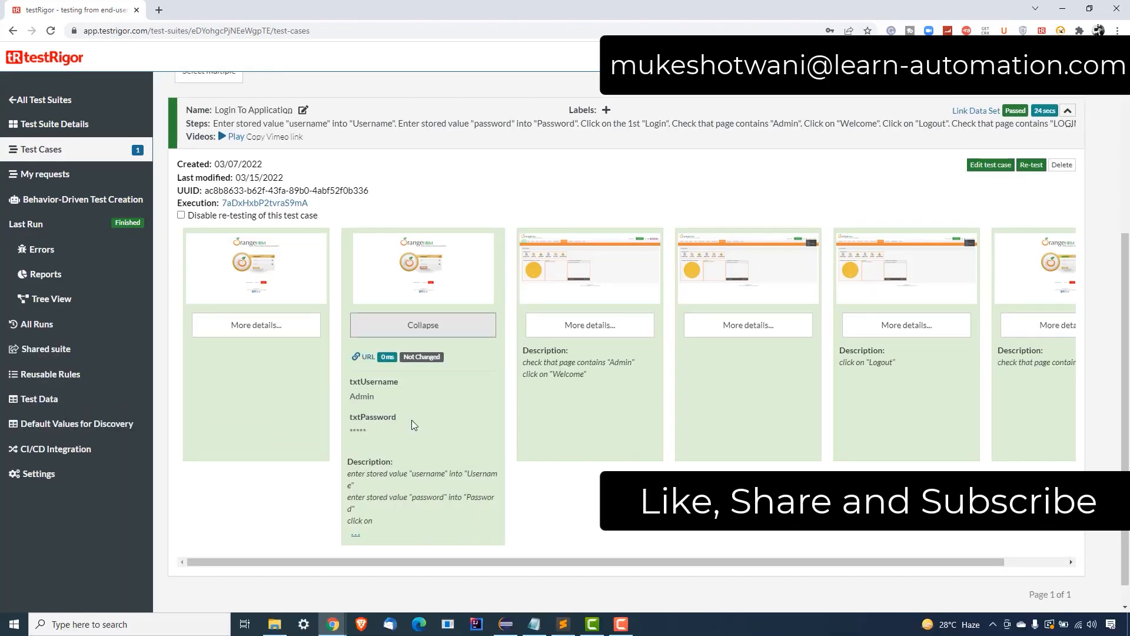
scroll(518, 446, "up", 5)
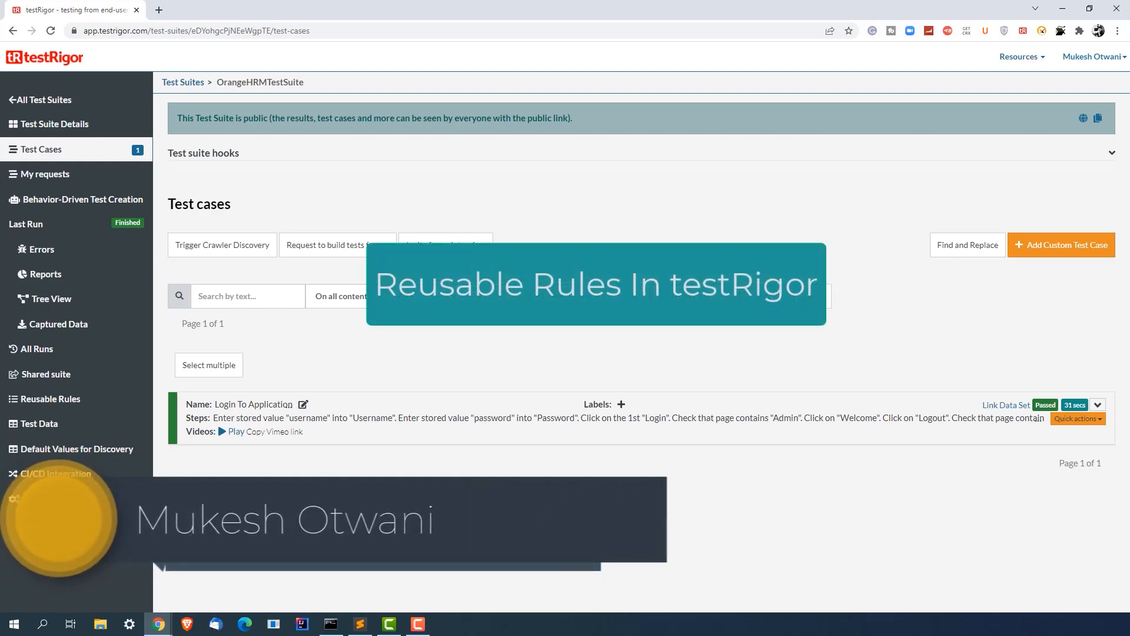
After glancing at the empty Reusable Rules page, expand Login To Application in the test cases list.
left_click(50, 401)
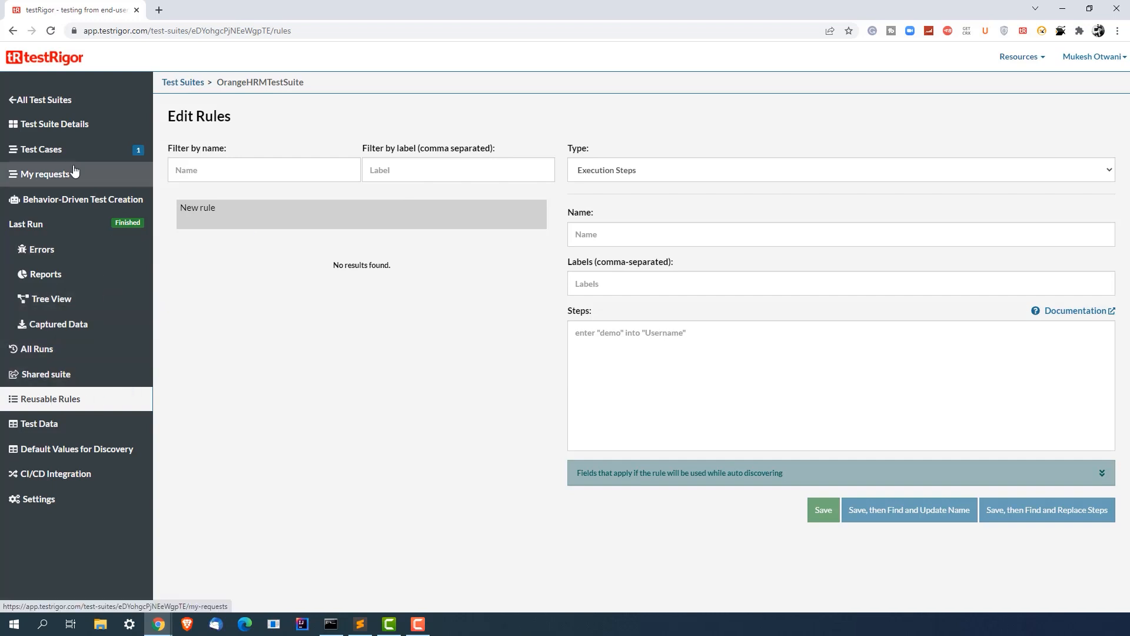
left_click(59, 152)
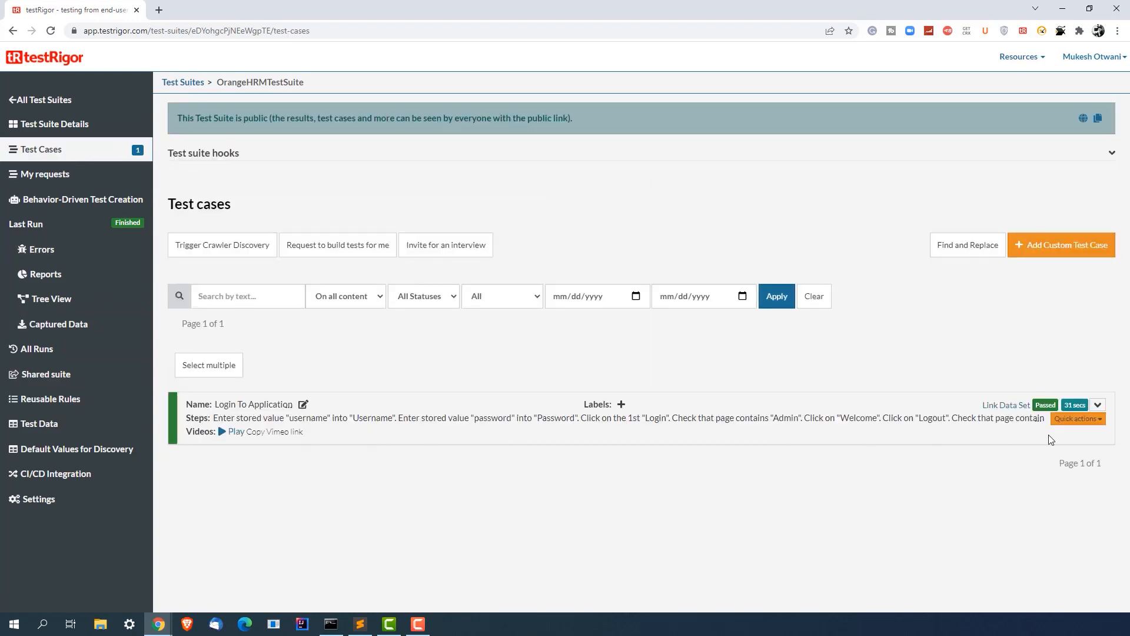
left_click(1097, 407)
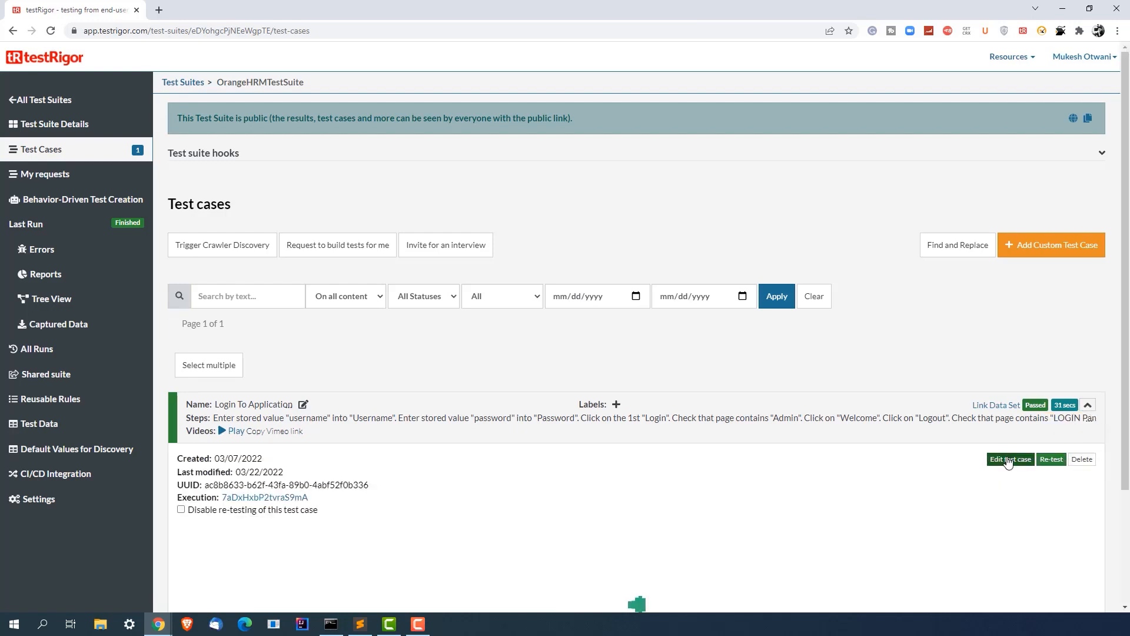
Open Login To Application's custom steps and highlight the login and Welcome/Logout lines.
left_click(1015, 460)
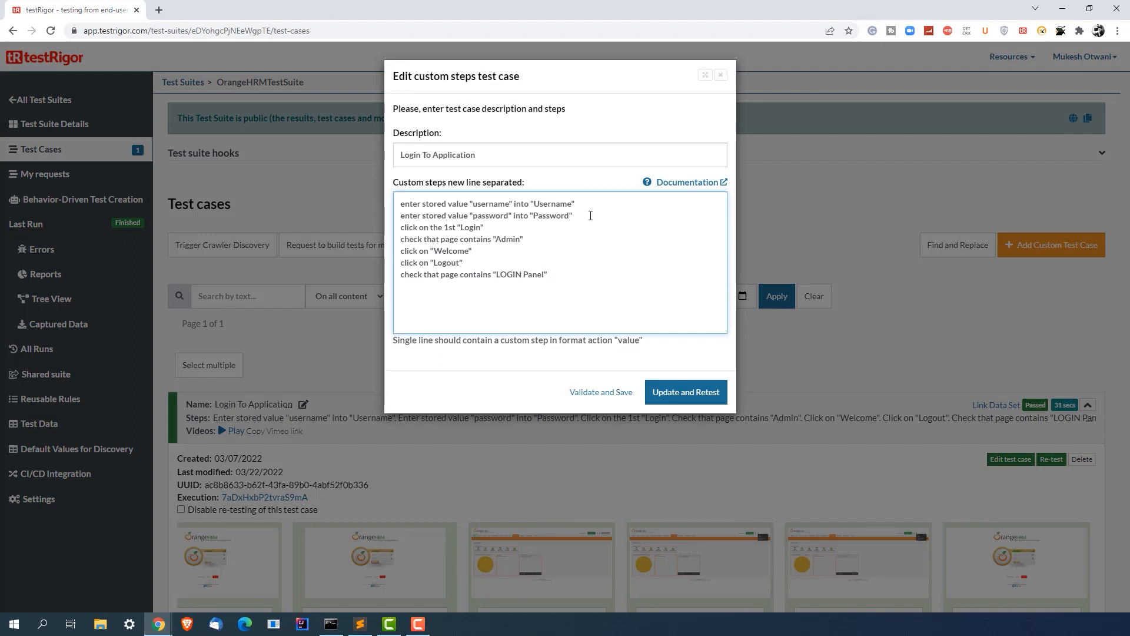
left_click_drag(589, 215, 386, 200)
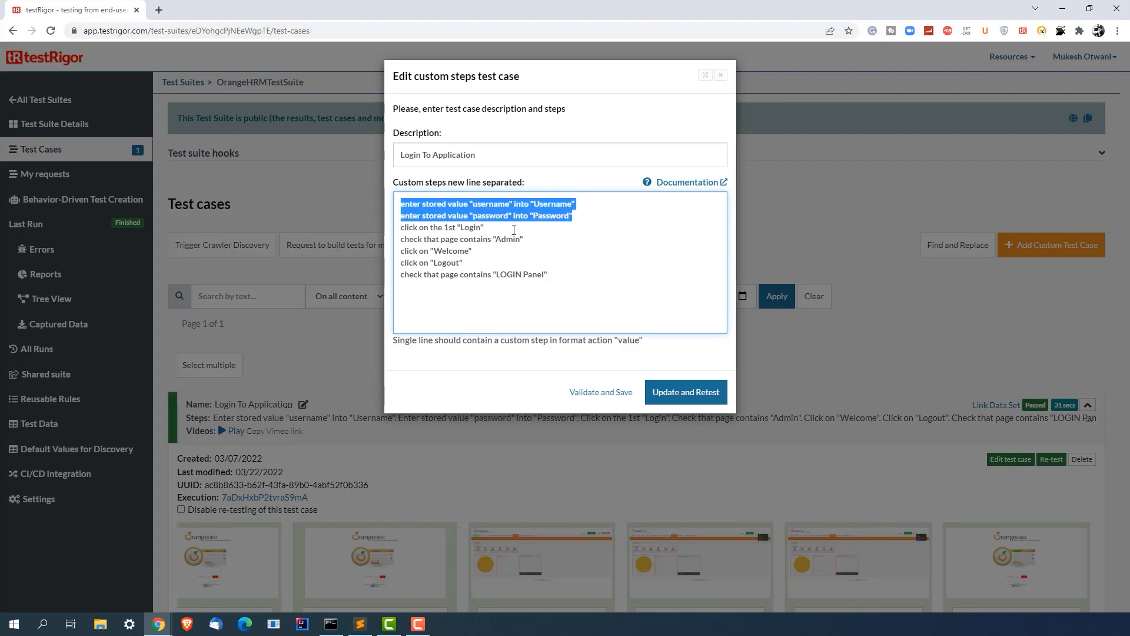
left_click_drag(541, 238, 359, 186)
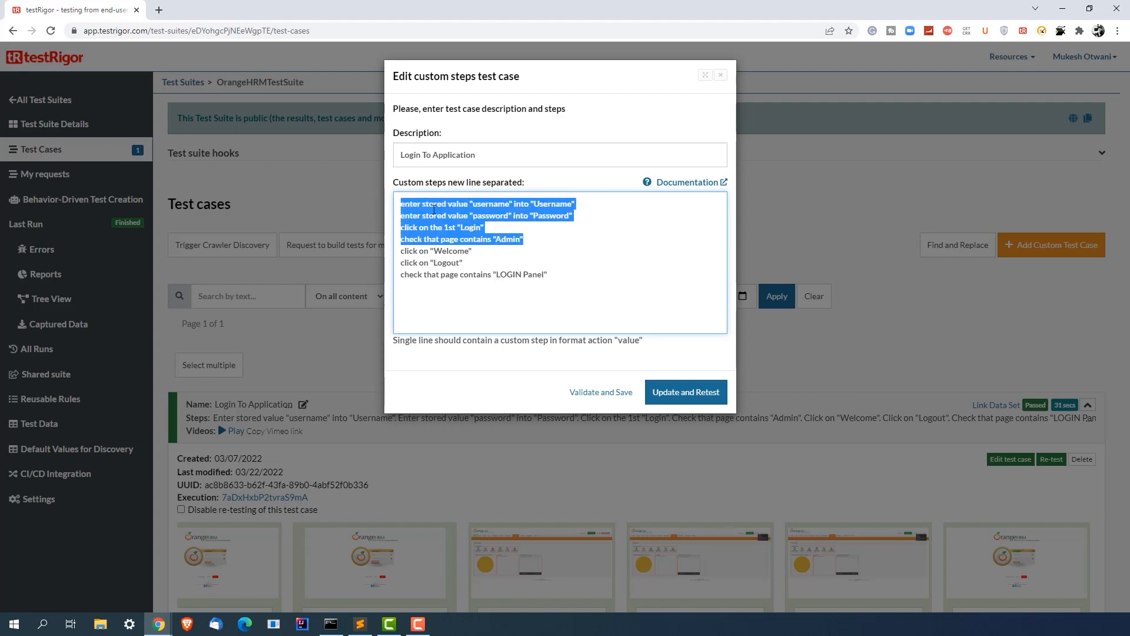
left_click(547, 254)
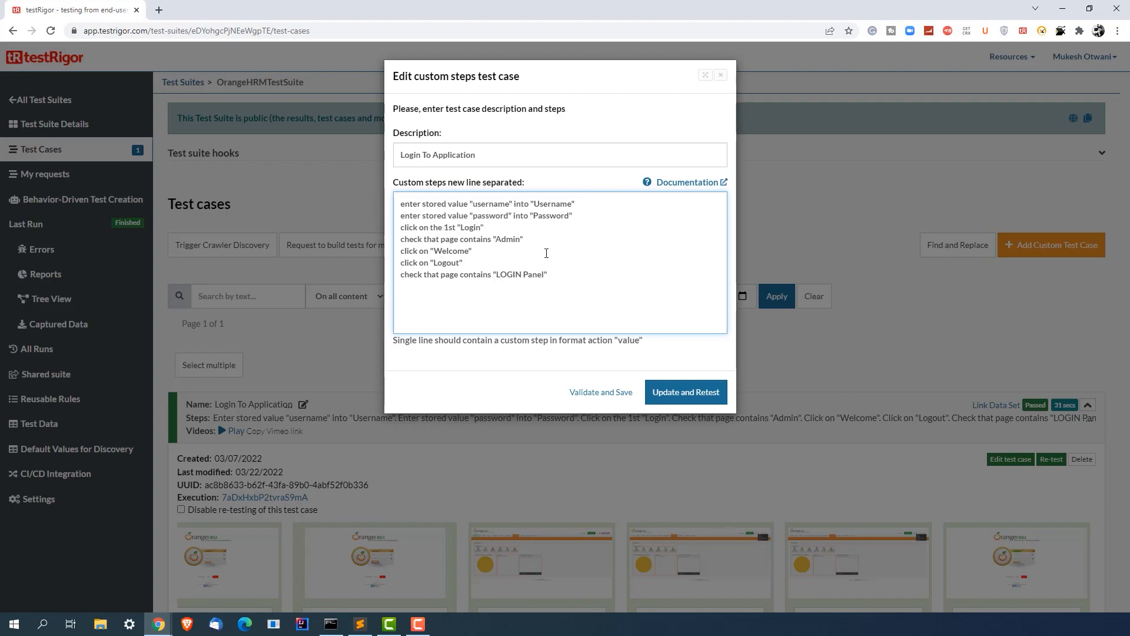
left_click_drag(552, 263, 401, 251)
left_click(512, 257)
Review the four login steps and the three logout steps by selecting each block.
left_click_drag(533, 242, 232, 147)
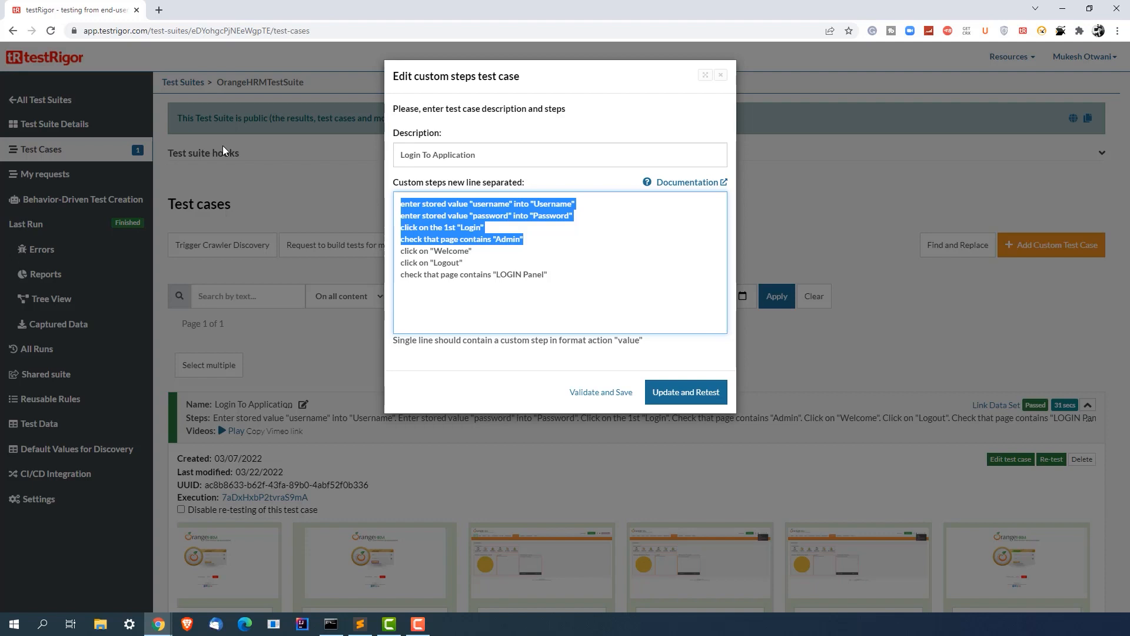
left_click(460, 271)
left_click_drag(556, 276, 377, 253)
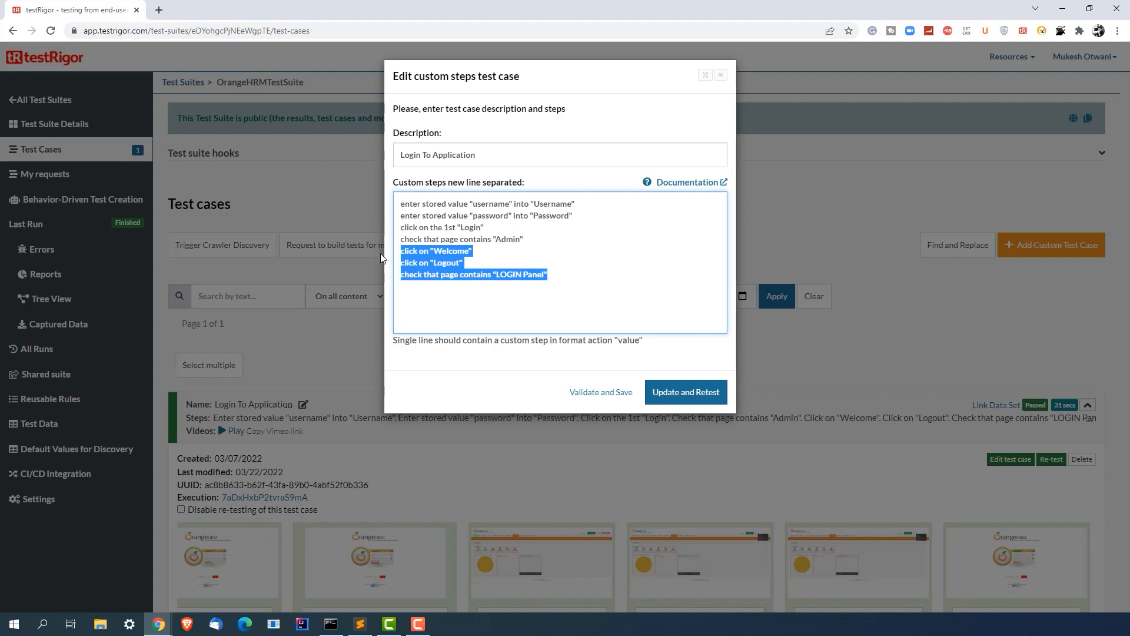
left_click(522, 239)
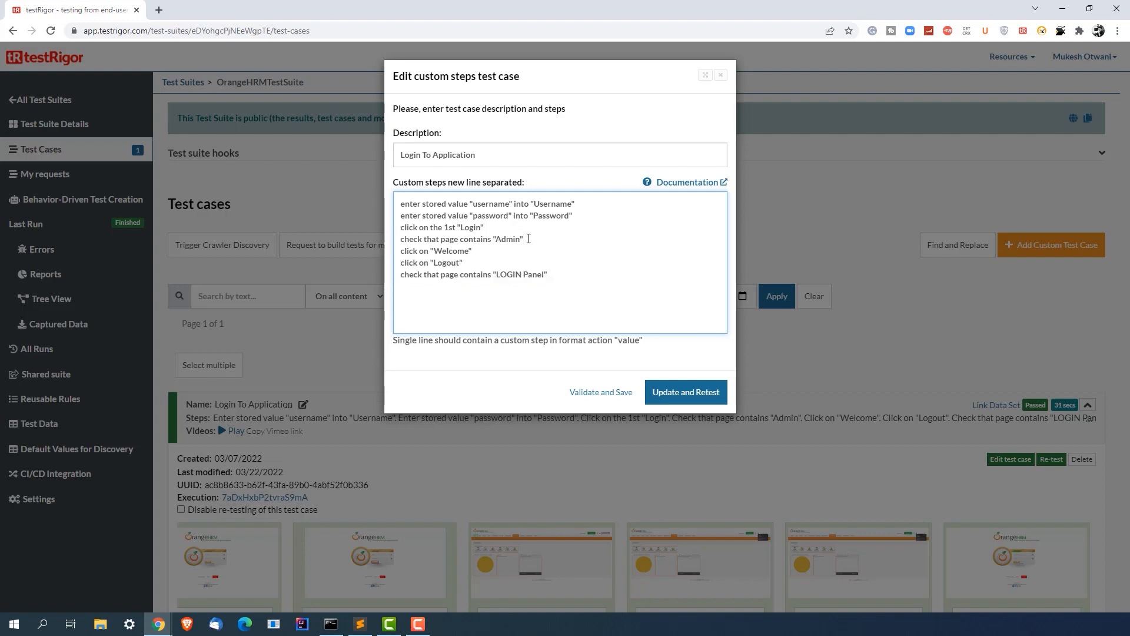
left_click_drag(528, 239, 401, 204)
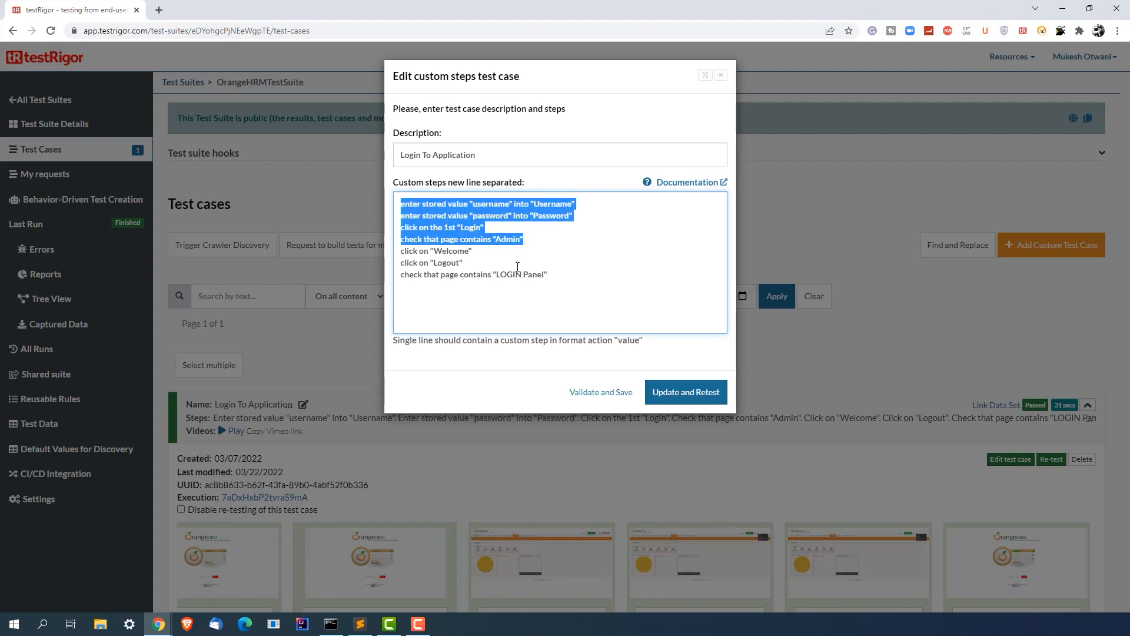
left_click(496, 275)
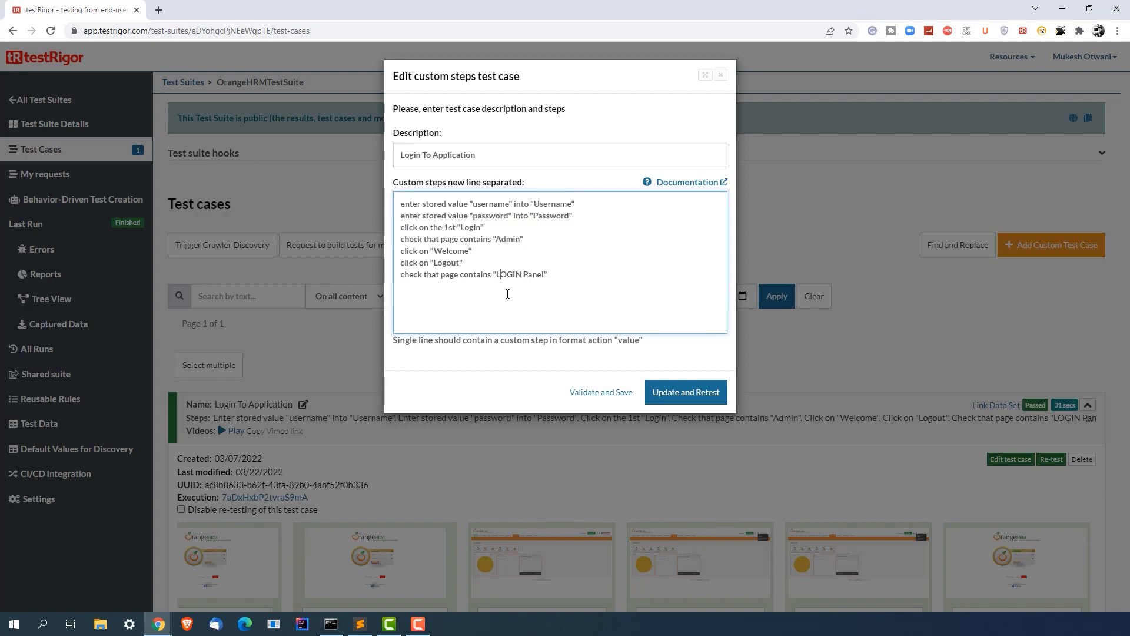
right_click(85, 15)
Duplicate the browser tab and copy the four login steps from the original editor.
left_click(139, 86)
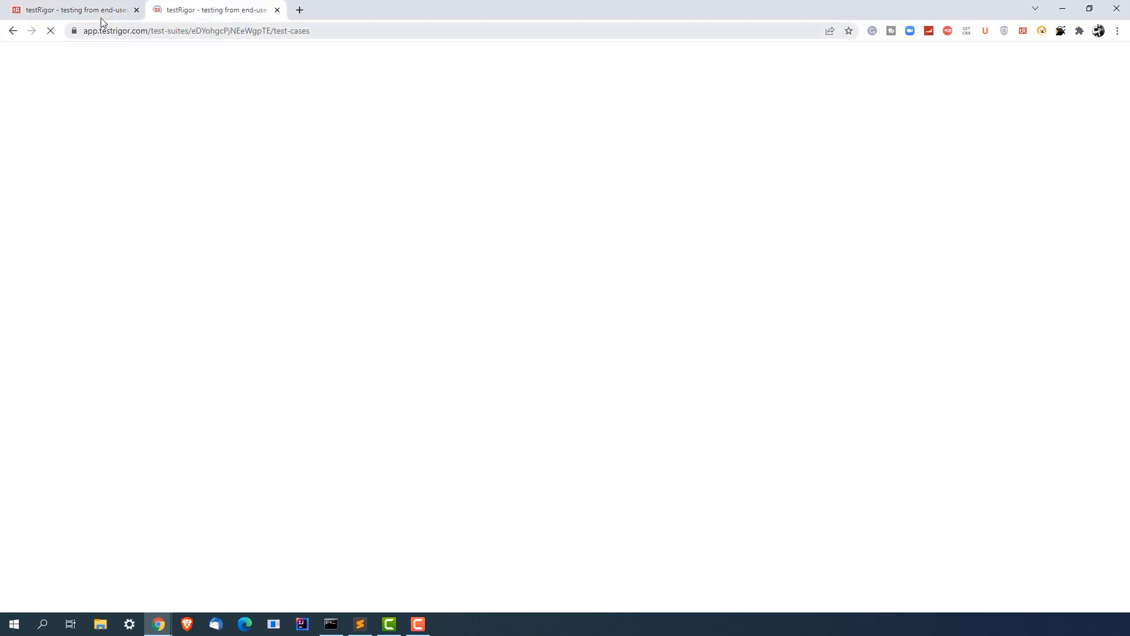
left_click(110, 15)
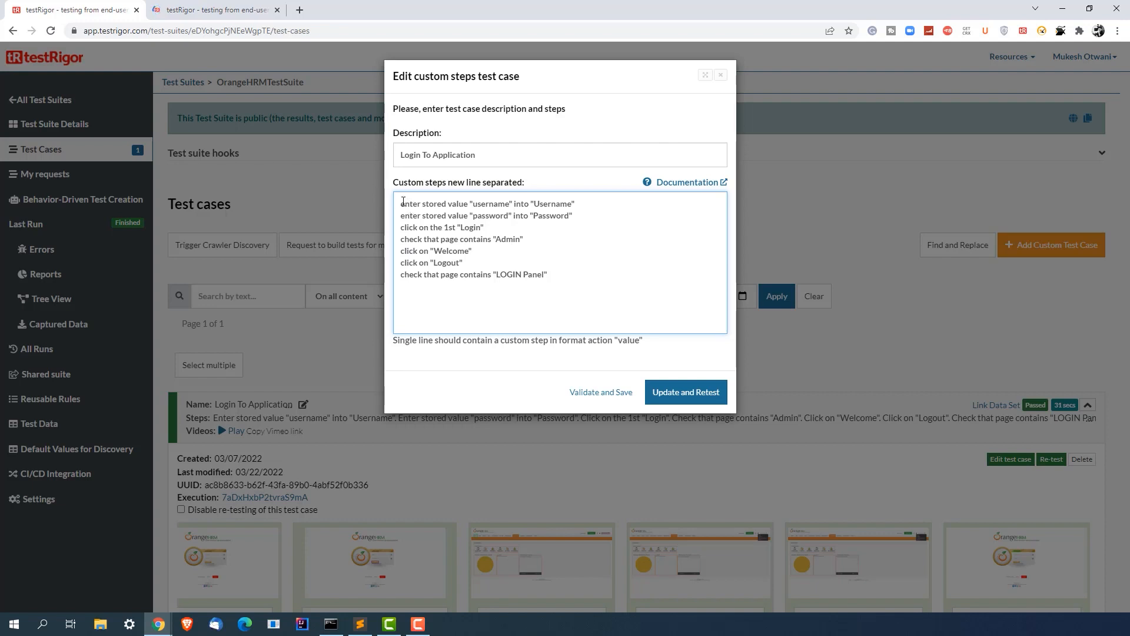
left_click_drag(536, 240, 410, 196)
left_click_drag(526, 239, 387, 200)
key("ctrl+c")
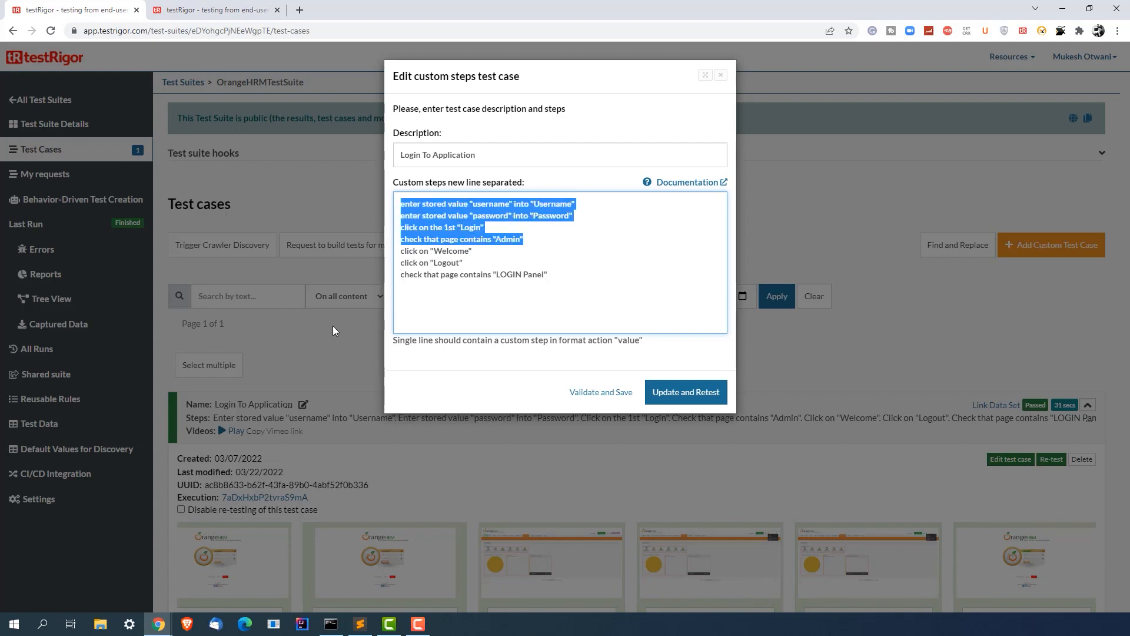
left_click(208, 10)
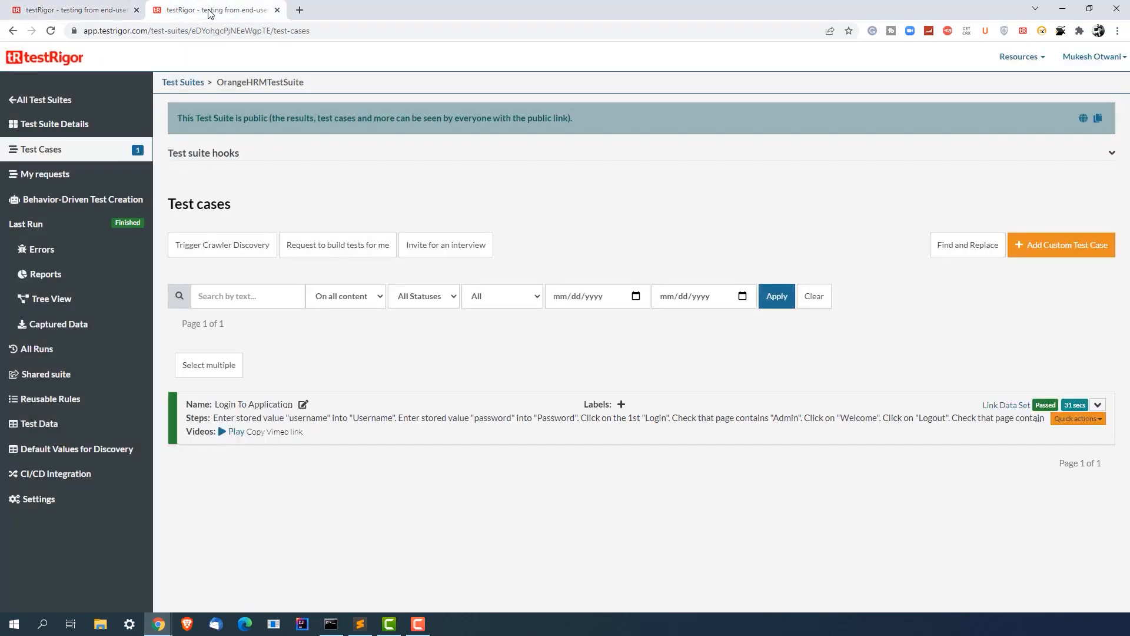
Paste the four copied login steps into a new rule on the Reusable Rules page.
left_click(76, 400)
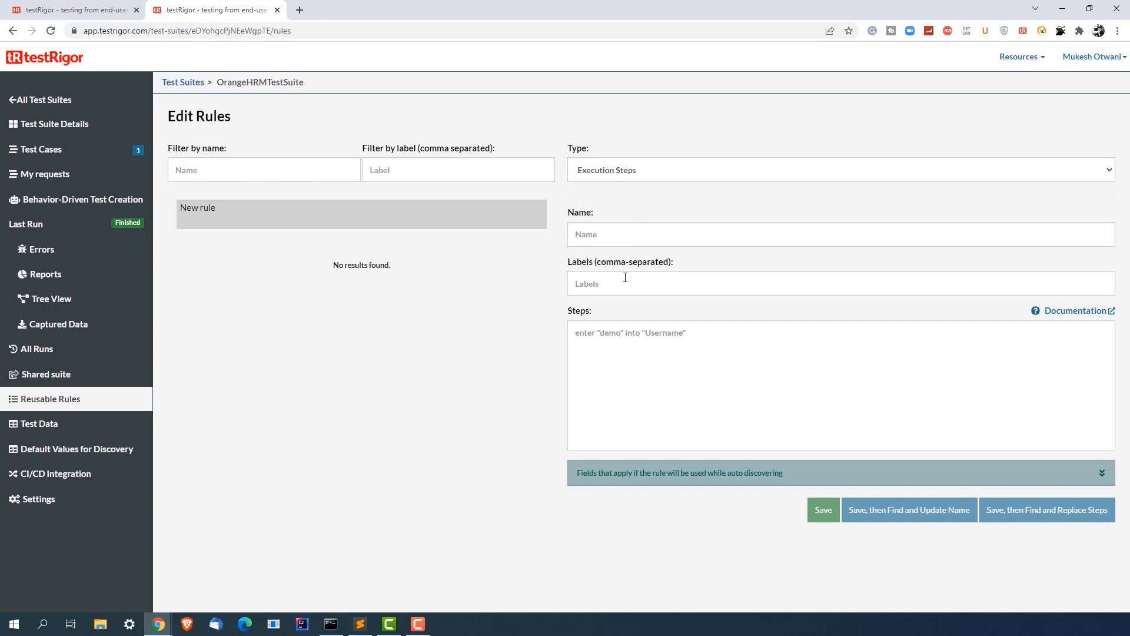
left_click(601, 363)
key("ctrl+v")
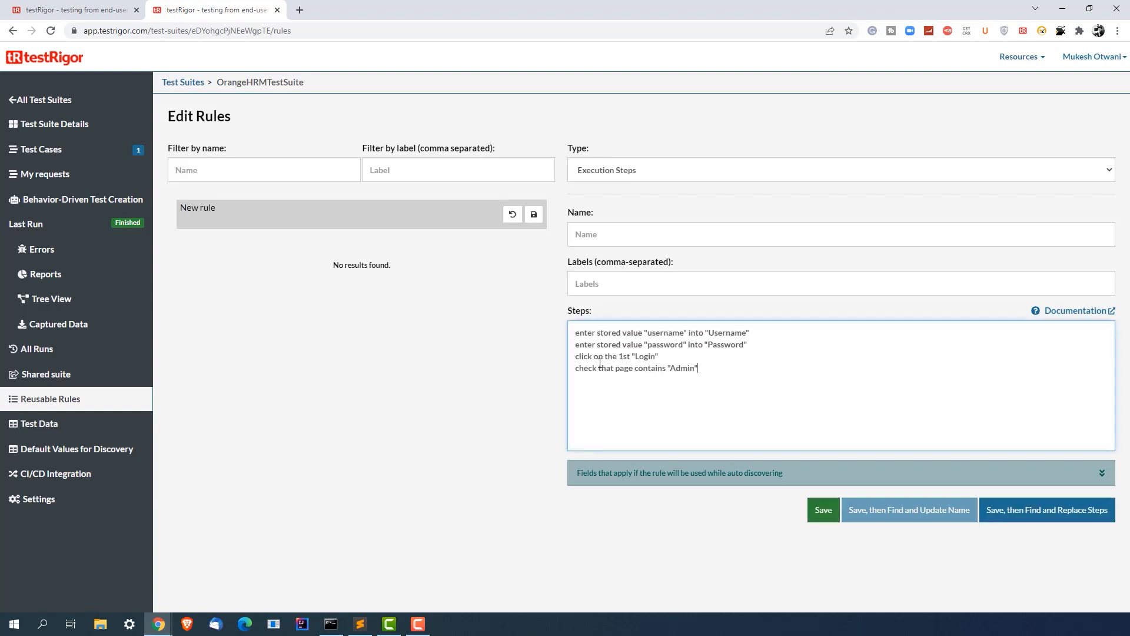
left_click_drag(732, 373, 562, 341)
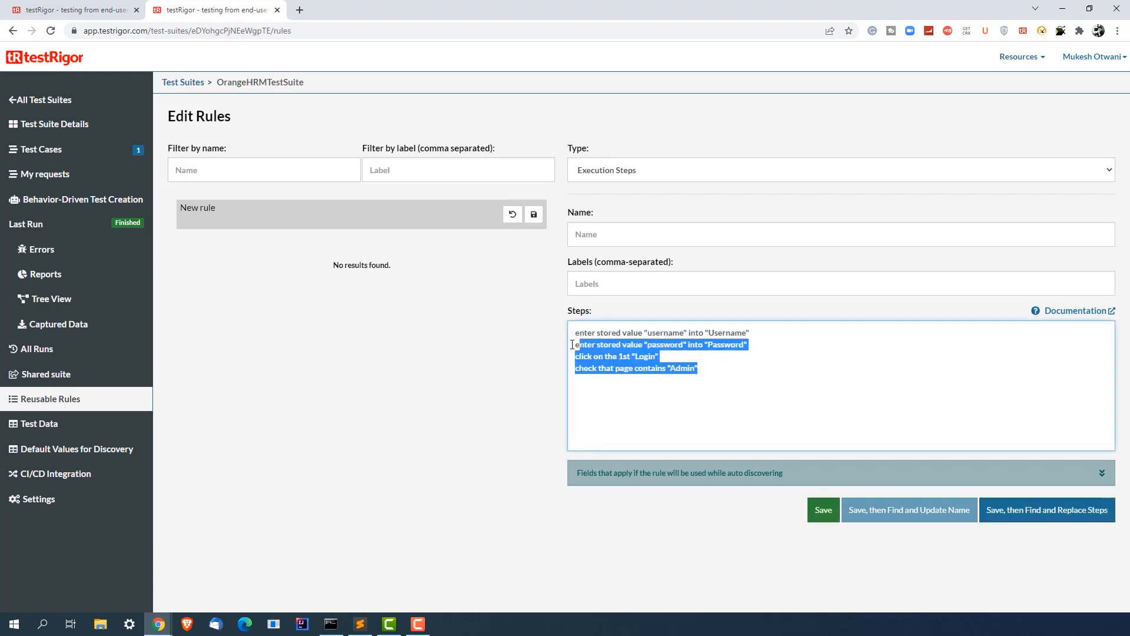
left_click(666, 385)
Enter 'Login' as the rule's name and label, then review its four steps.
left_click(618, 238)
type("Login")
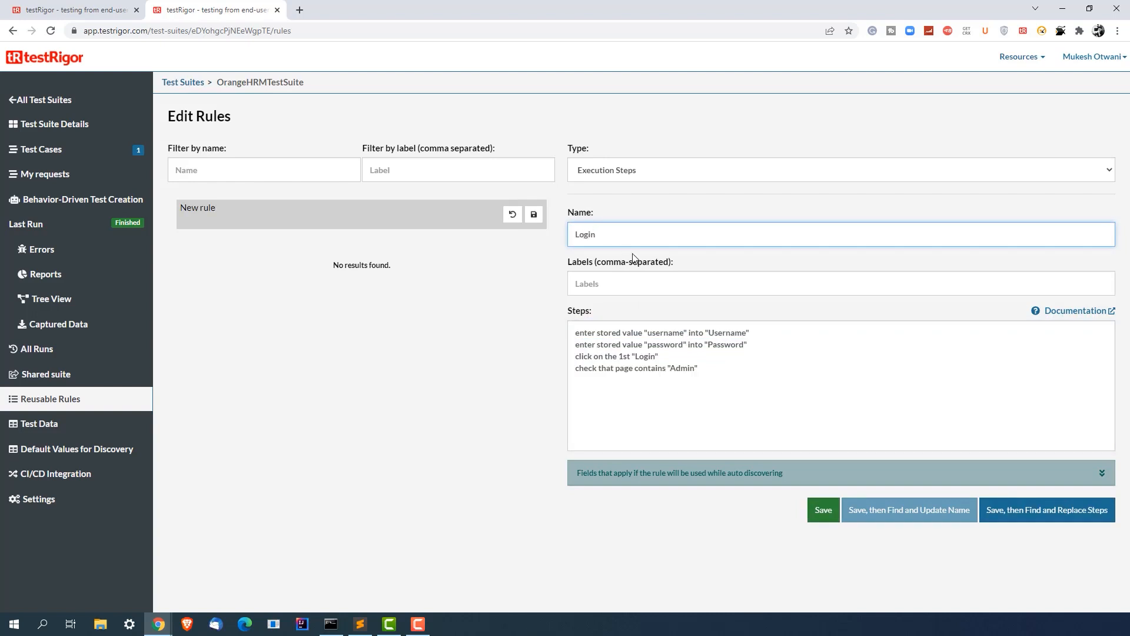
left_click(642, 288)
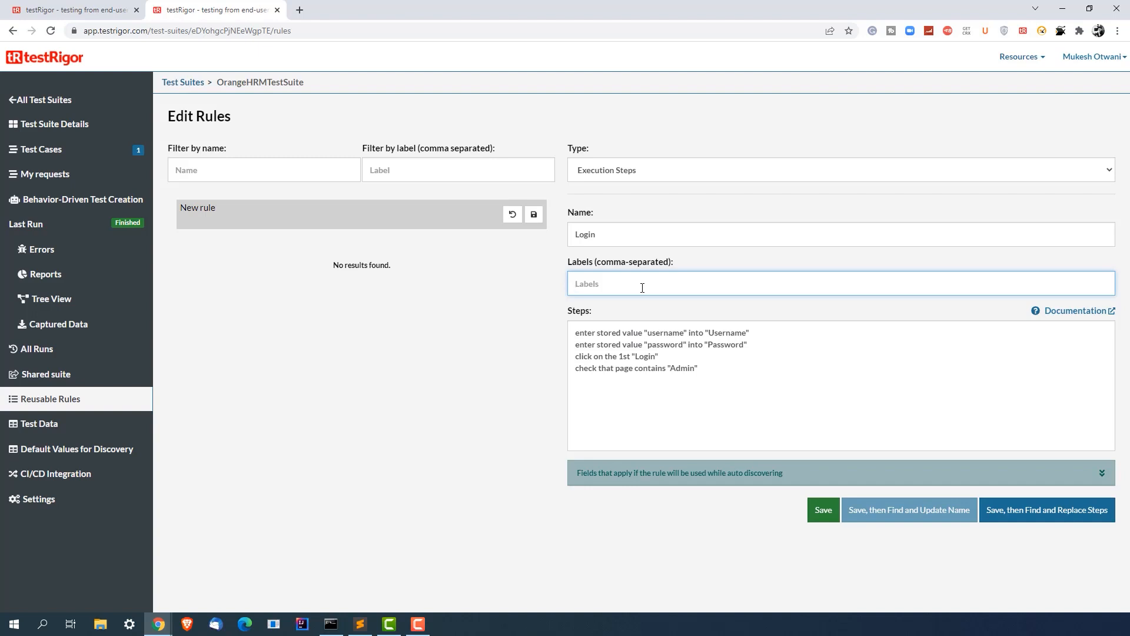
type("Login")
left_click_drag(622, 232, 572, 233)
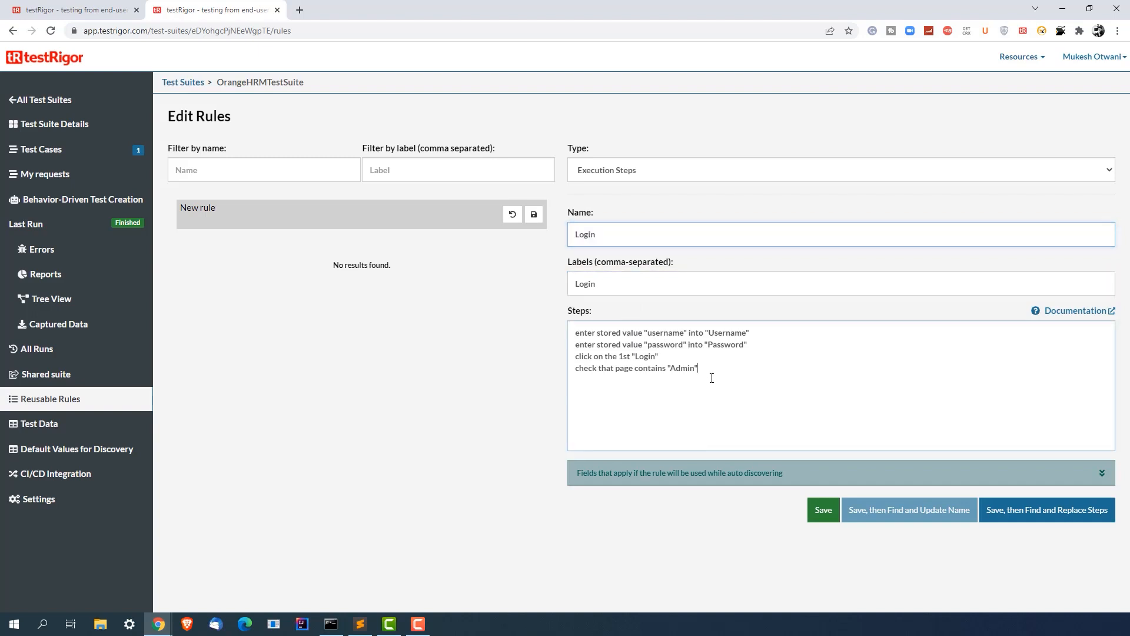
left_click_drag(709, 378, 529, 330)
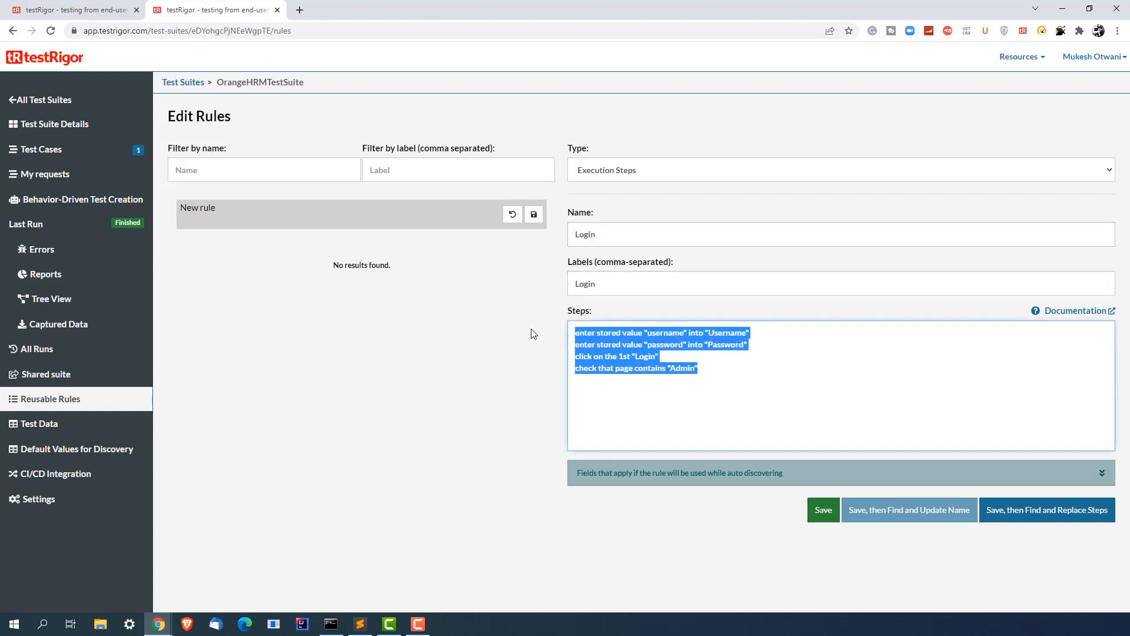
left_click(673, 336)
left_click(791, 385)
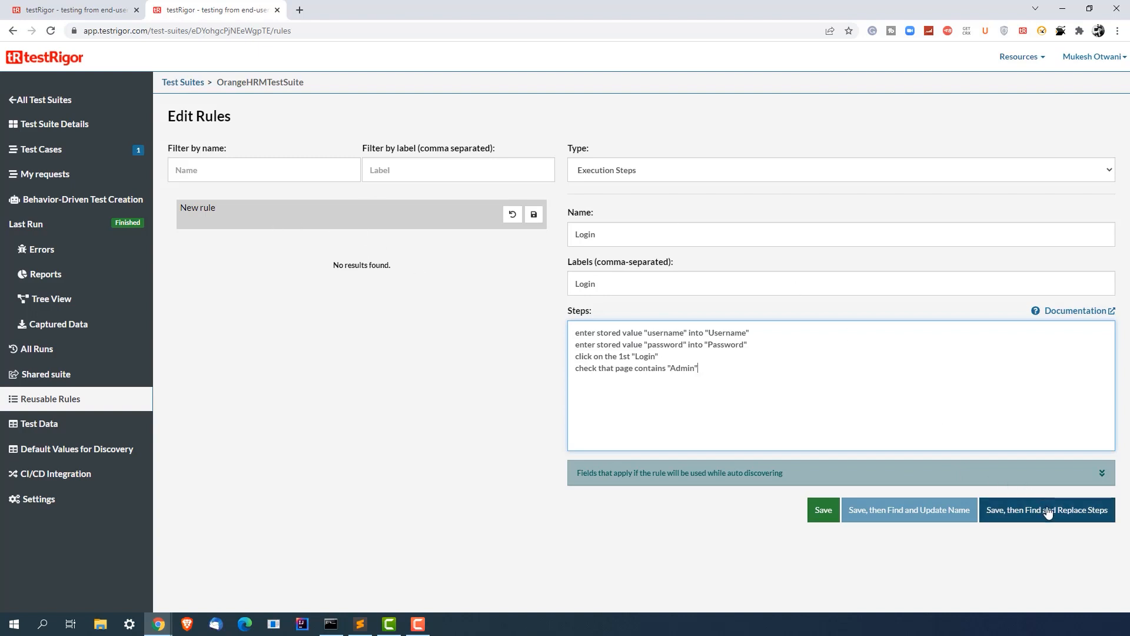
left_click_drag(717, 372, 525, 328)
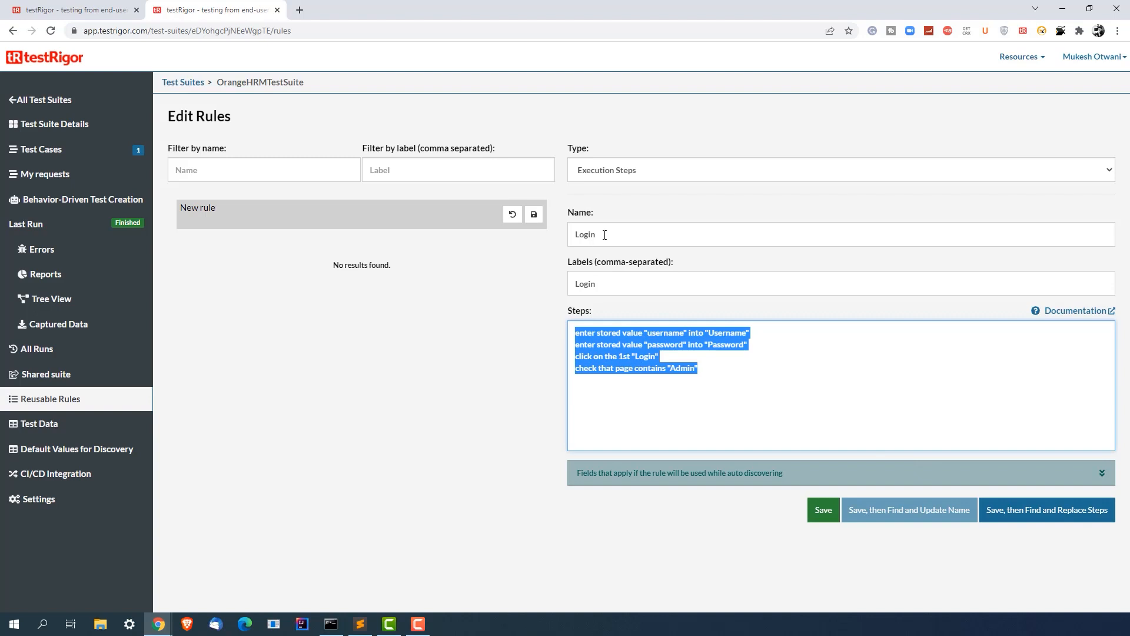
left_click(854, 448)
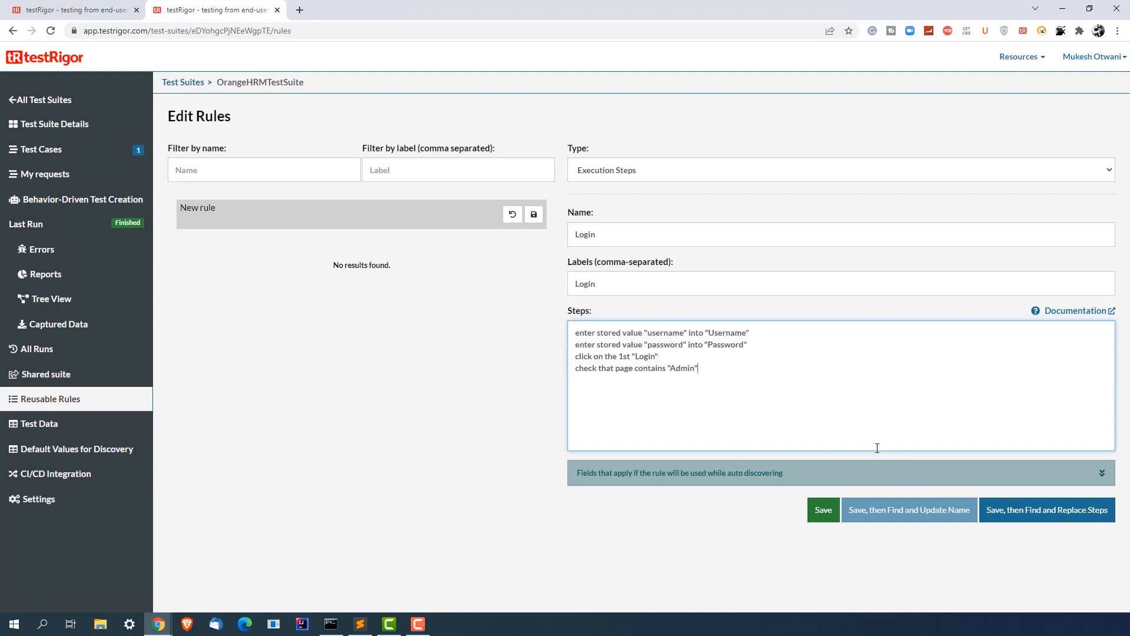
Save the Login rule and replace the matching steps in Login To Application.
left_click(1034, 518)
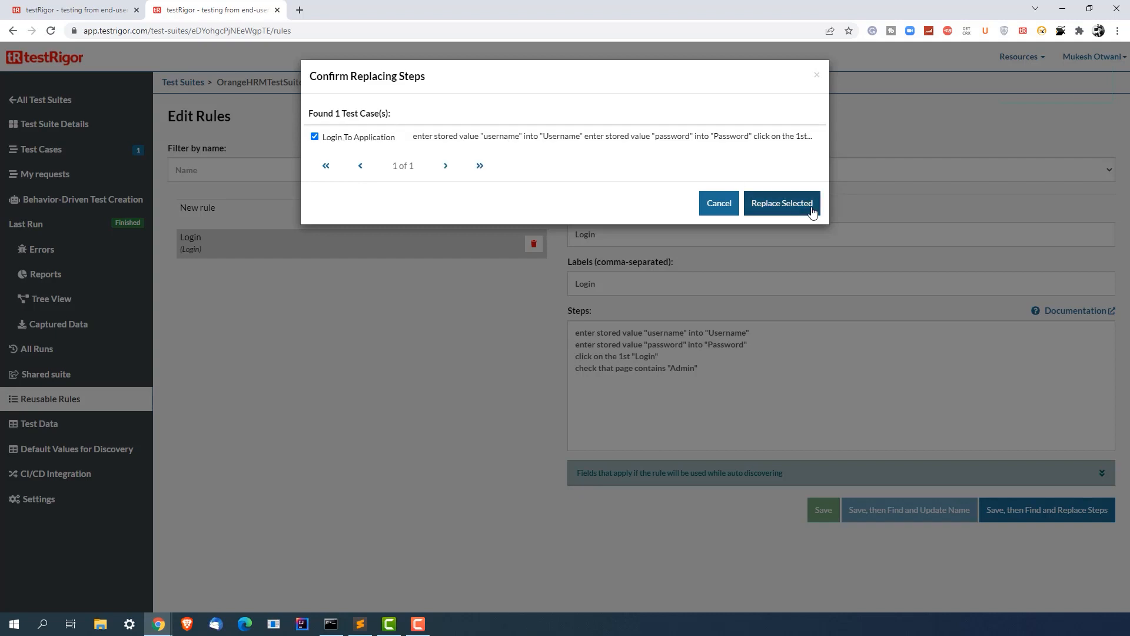
left_click(795, 205)
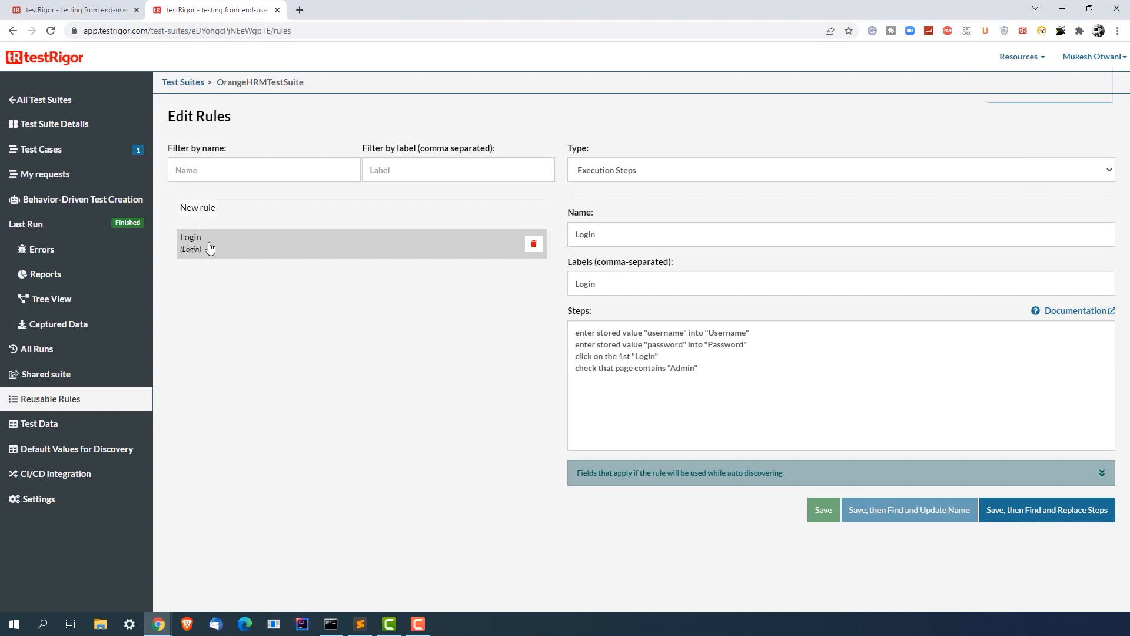
left_click(66, 156)
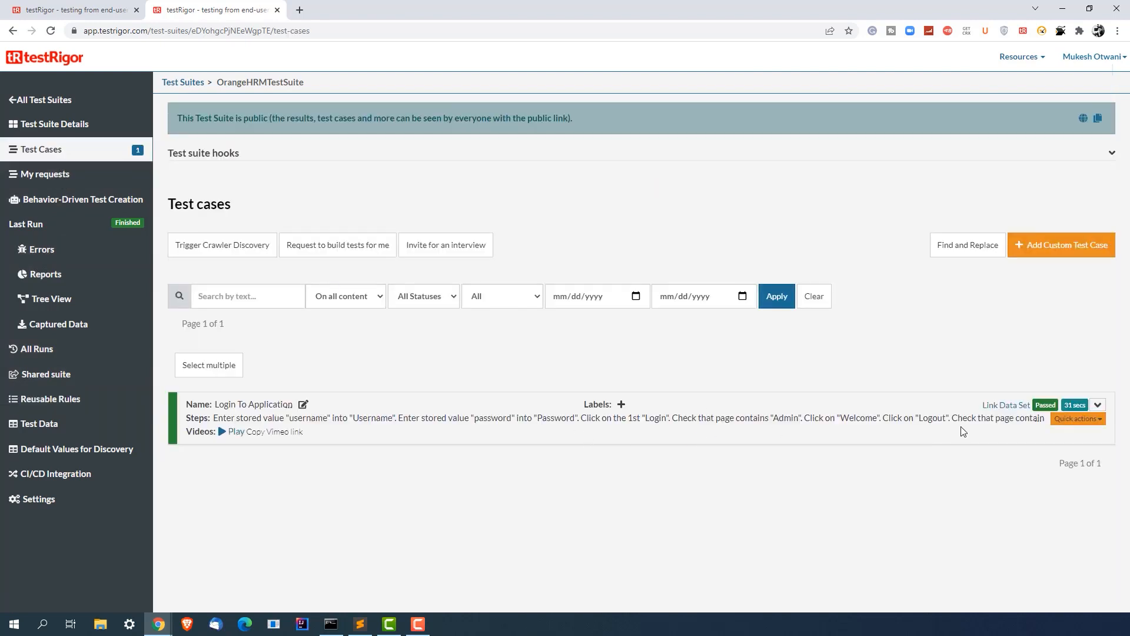
Reopen Login To Application's steps and undo the Login substitution, restoring the four original steps.
left_click(1097, 406)
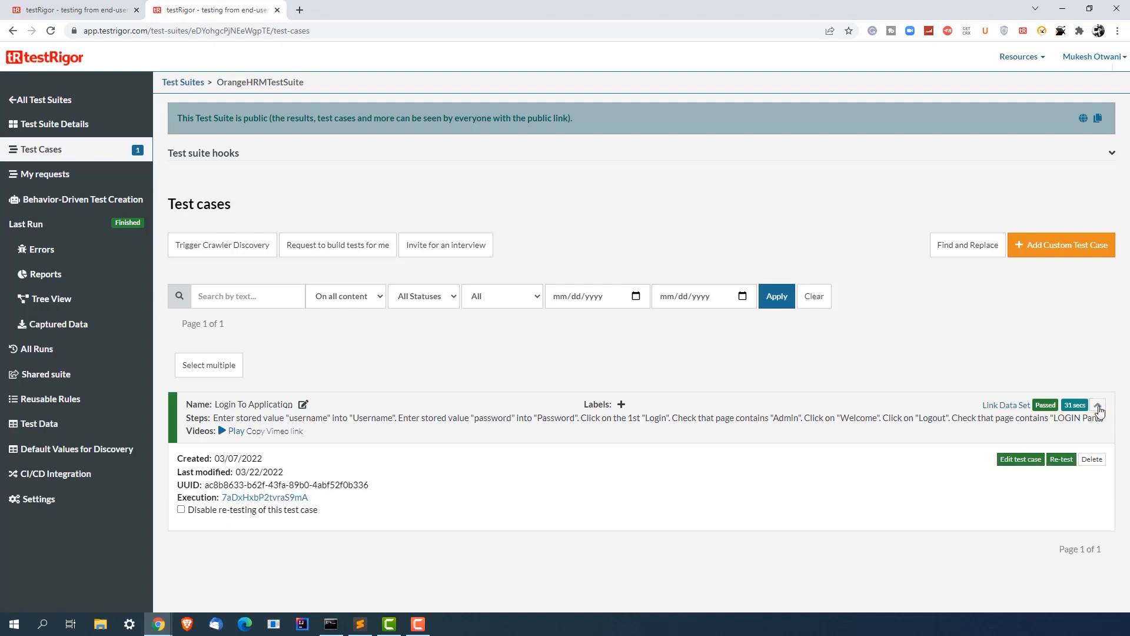
left_click(1017, 463)
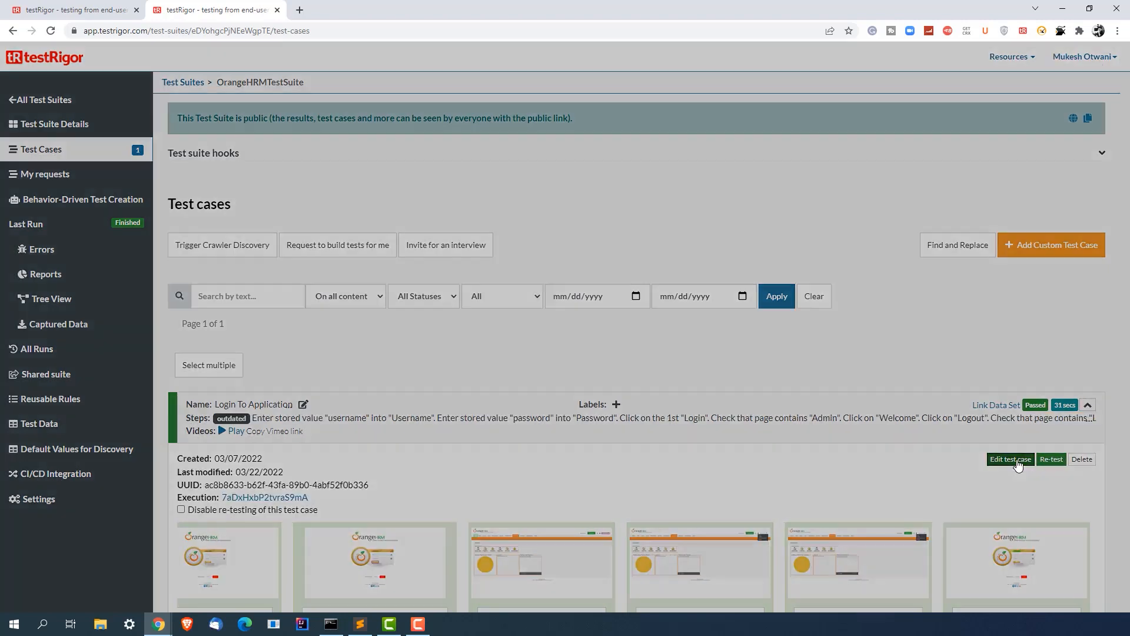
left_click(413, 202)
double_click(412, 202)
left_click(430, 204)
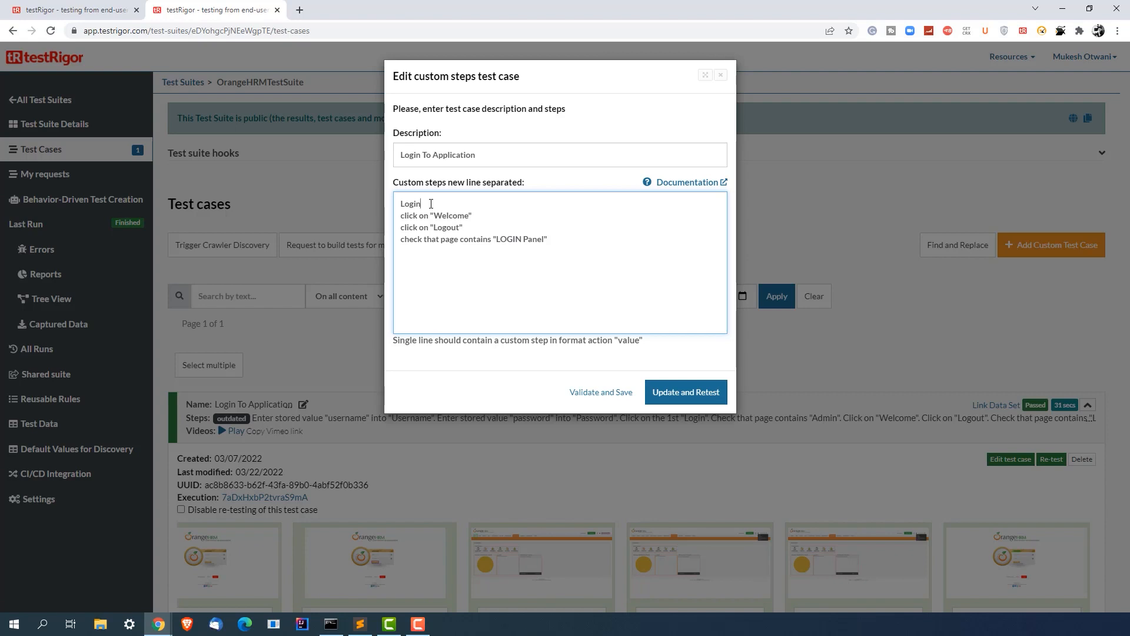
double_click(416, 204)
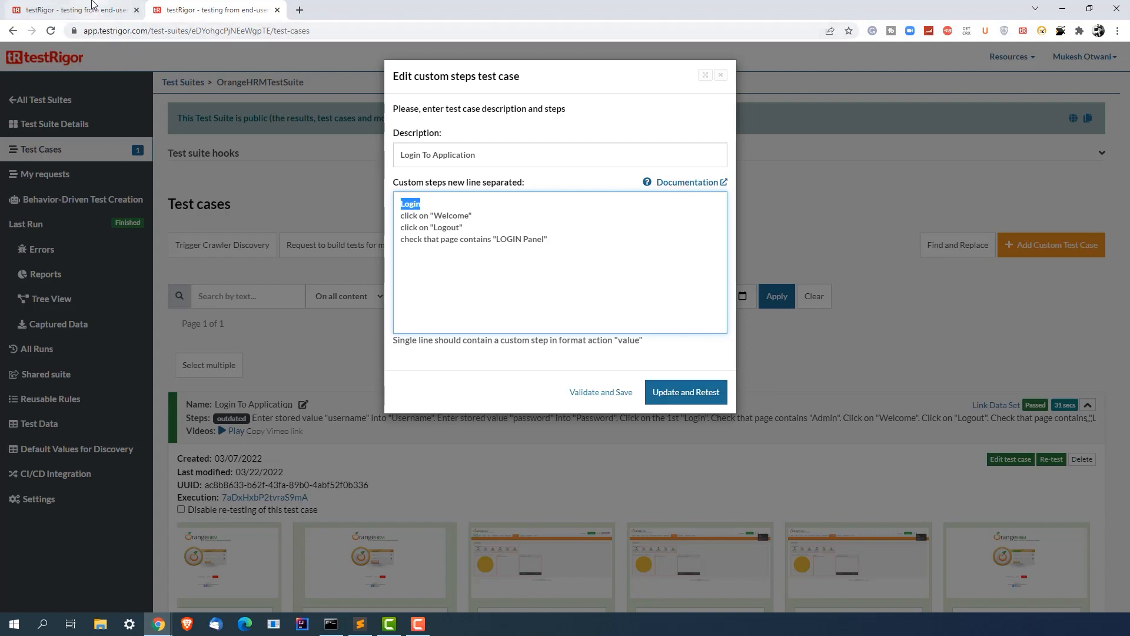
key("ctrl+z")
Select the three logout lines, then close the test case editor without saving.
left_click(575, 284)
left_click_drag(547, 274, 401, 251)
key("ctrl+c")
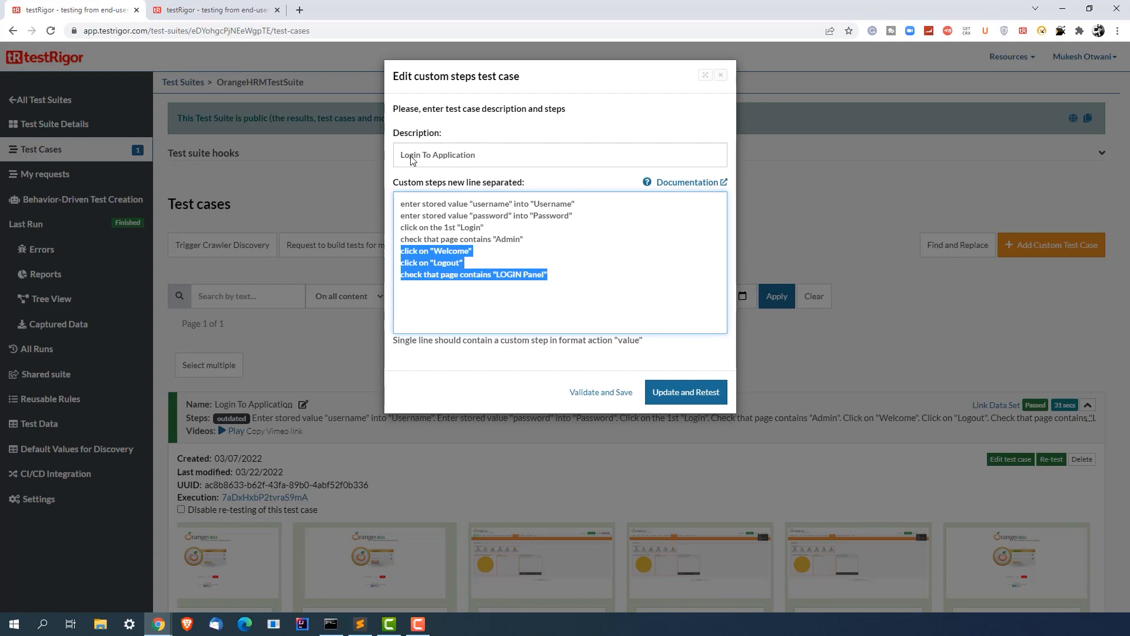
left_click(218, 10)
left_click(720, 75)
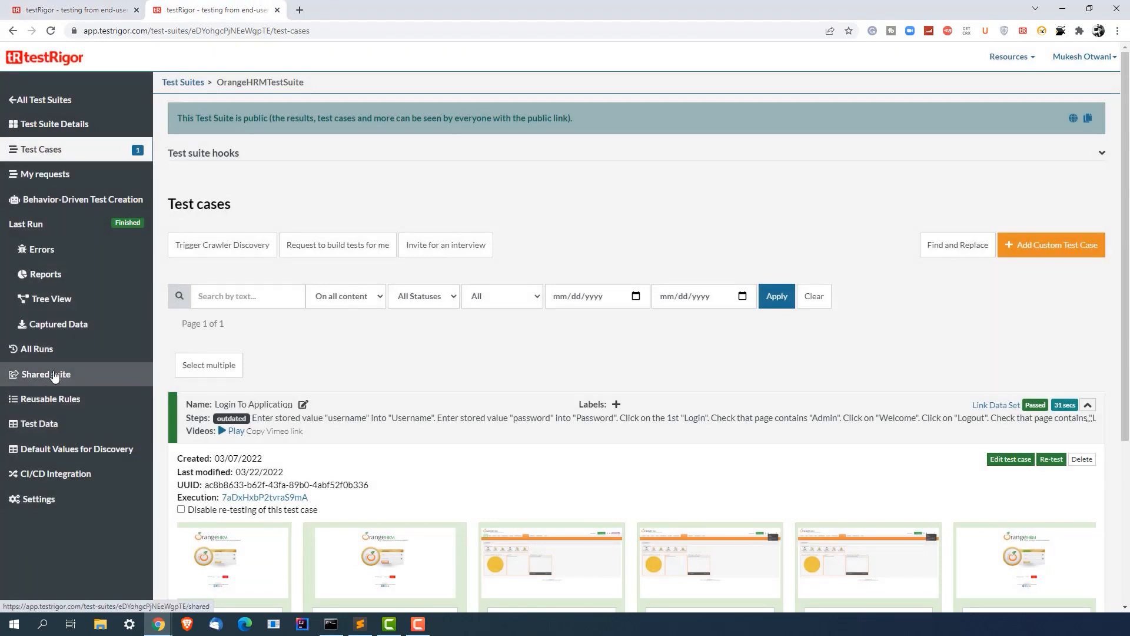
Draft a new rule named and labelled 'Logout' containing the three pasted logout steps.
left_click(71, 400)
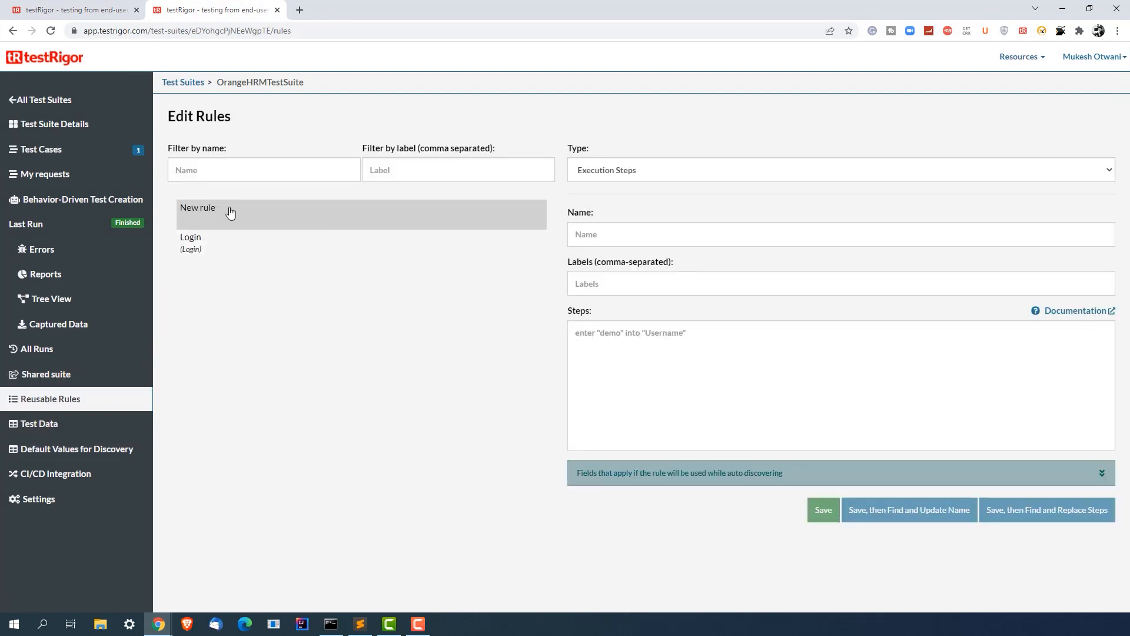
left_click(592, 236)
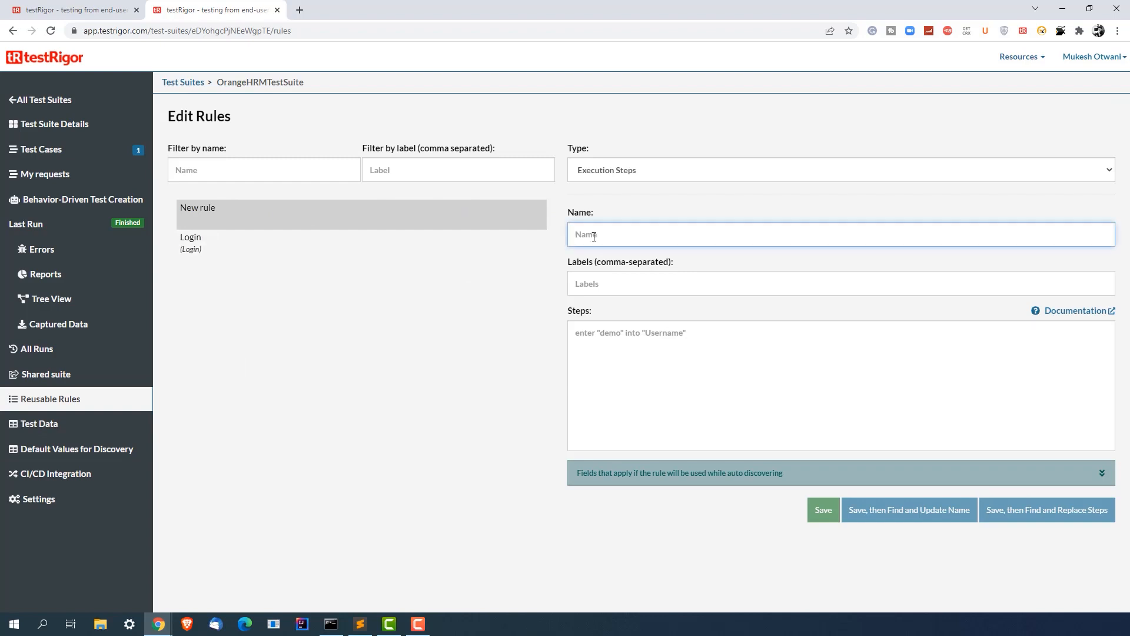
type("Logout")
key("Tab")
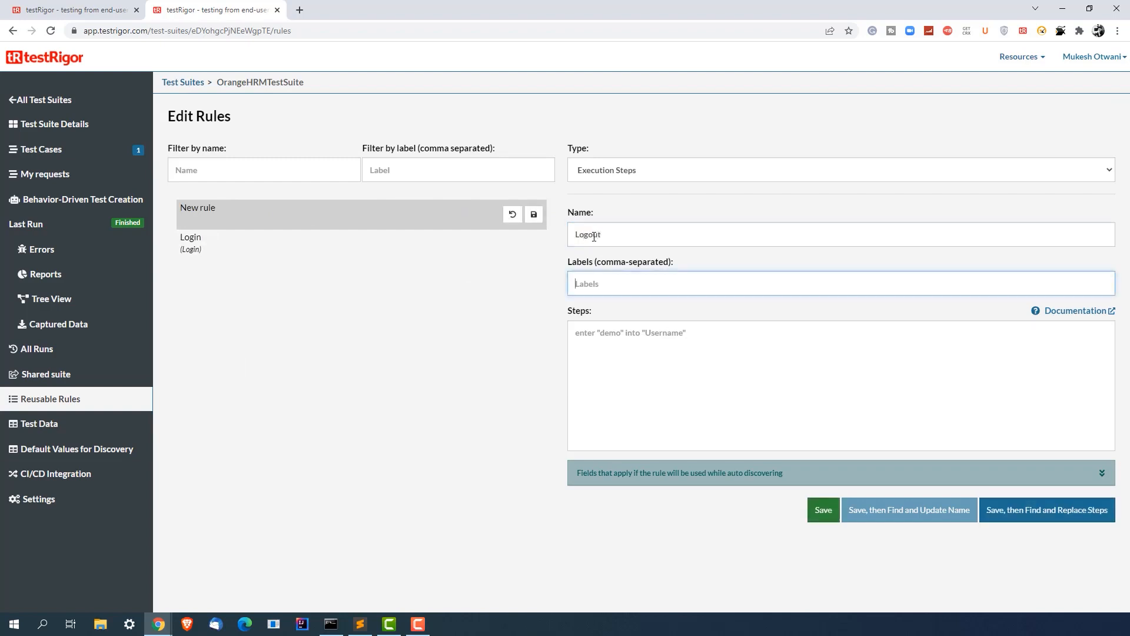
type("Logout")
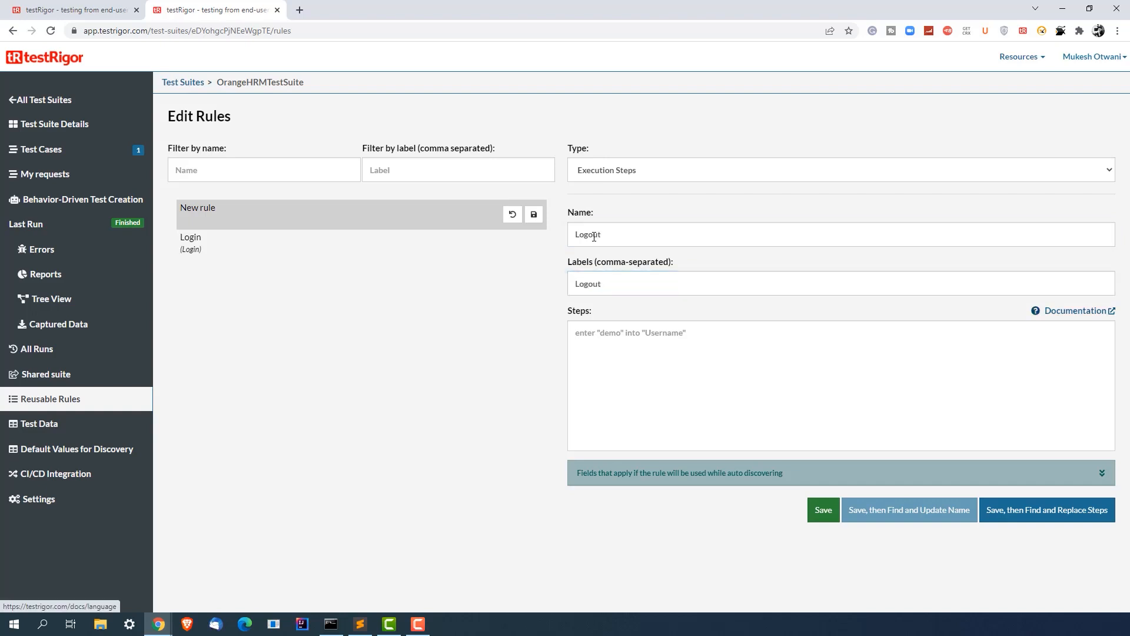
left_click(651, 412)
key("ctrl+v")
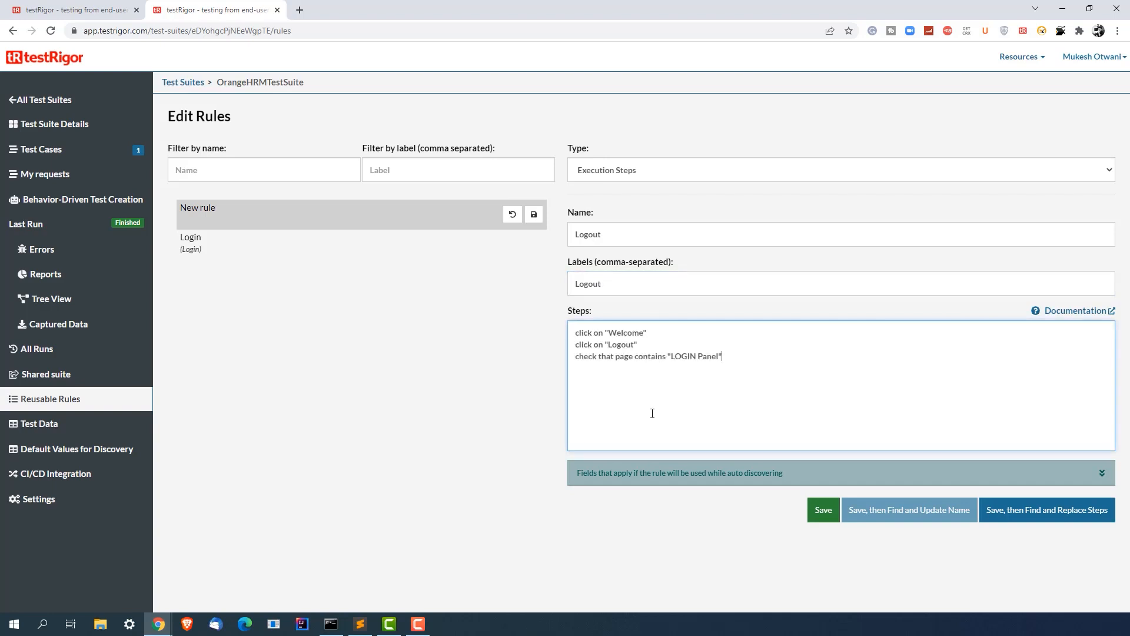
Save the Logout rule, replace the matching steps in Login To Application, and close the outdated editor.
left_click(1032, 516)
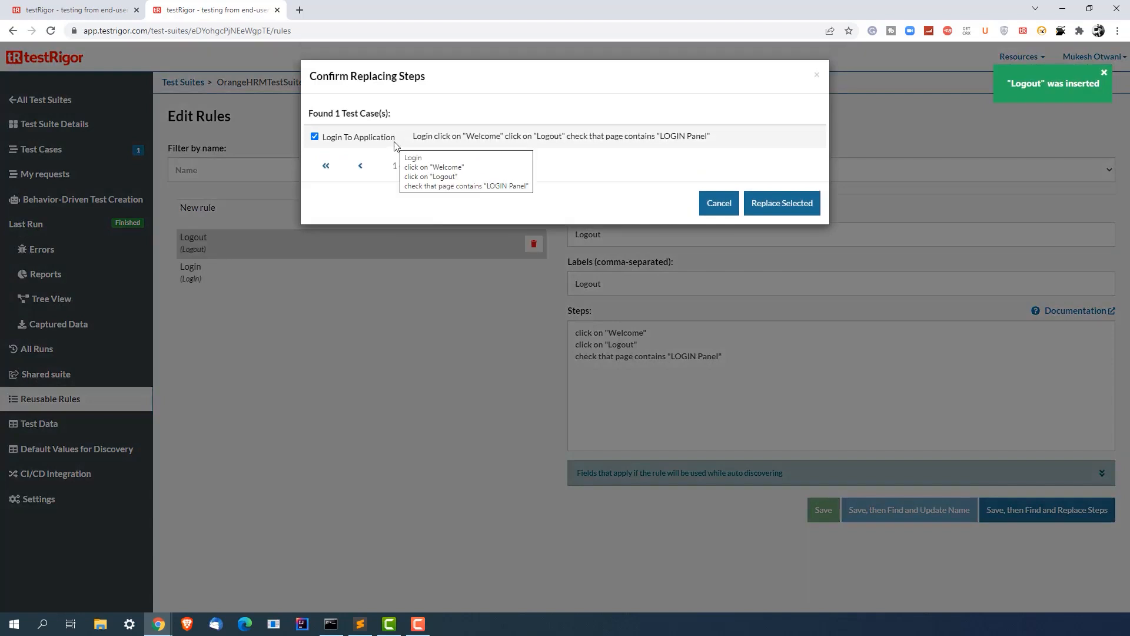
left_click(791, 208)
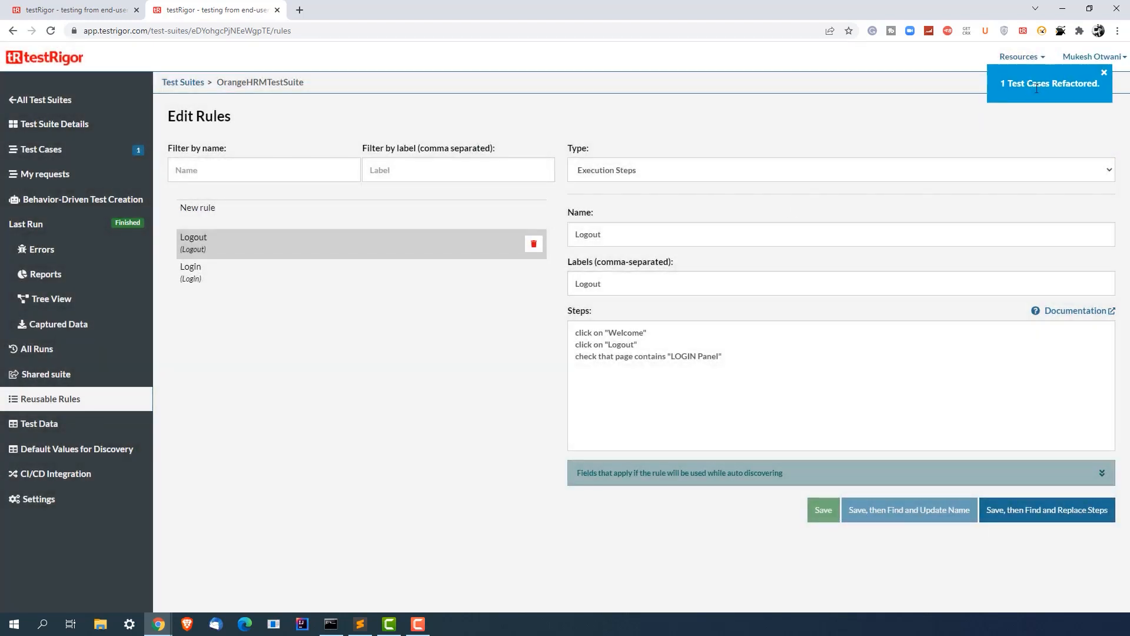
left_click(78, 9)
left_click(719, 75)
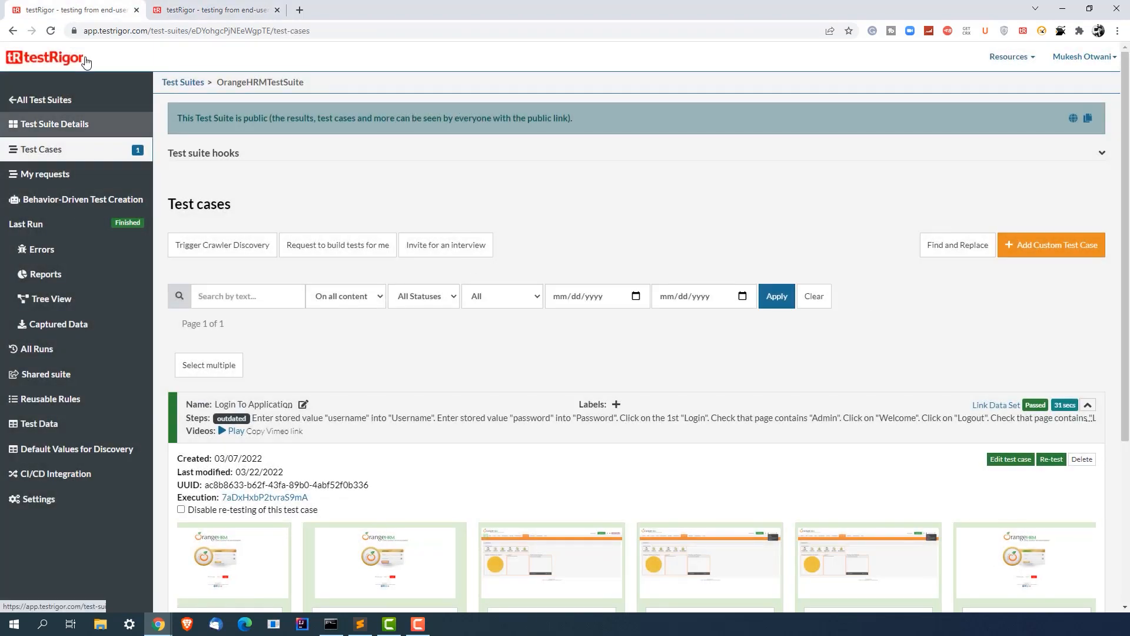
Reload the Test cases page so it reflects the new Login and Logout rules.
left_click(235, 9)
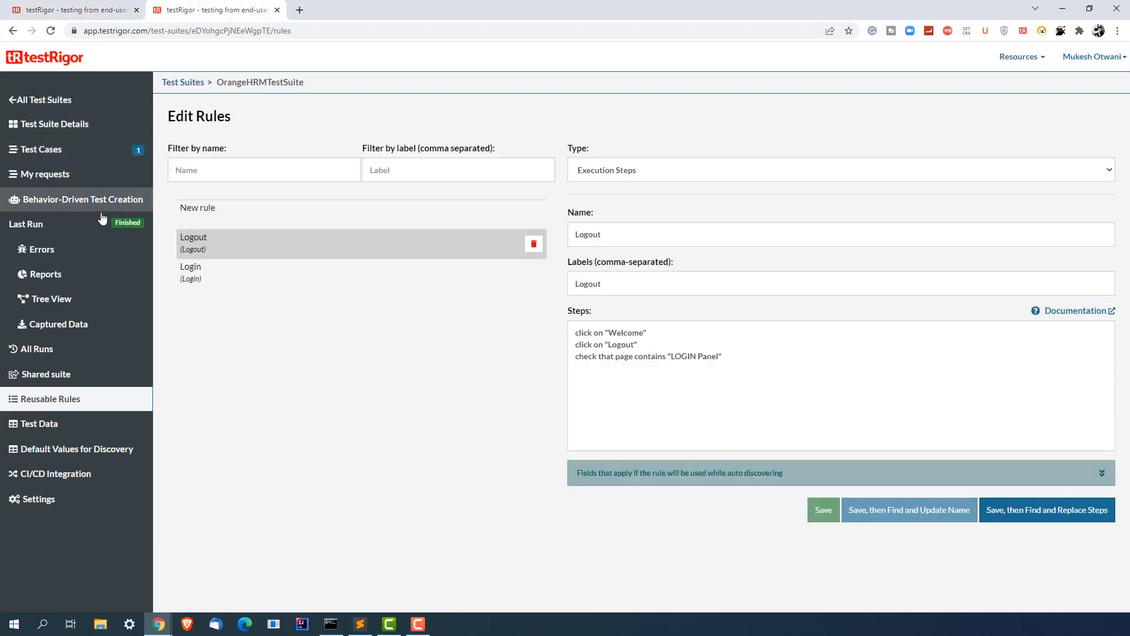
left_click(77, 10)
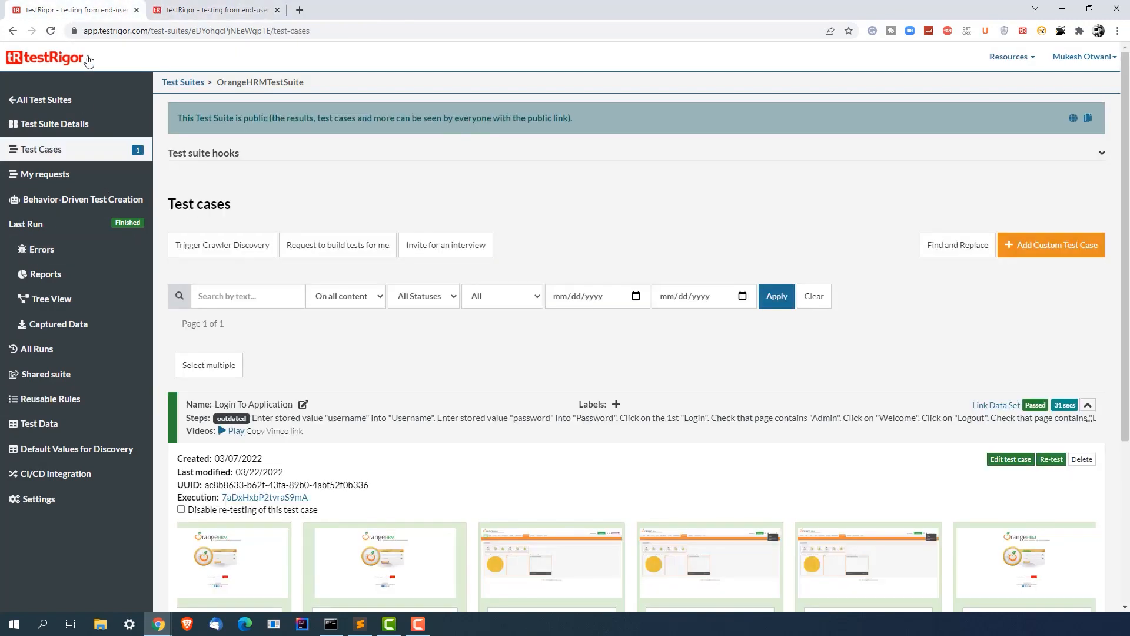
left_click(50, 31)
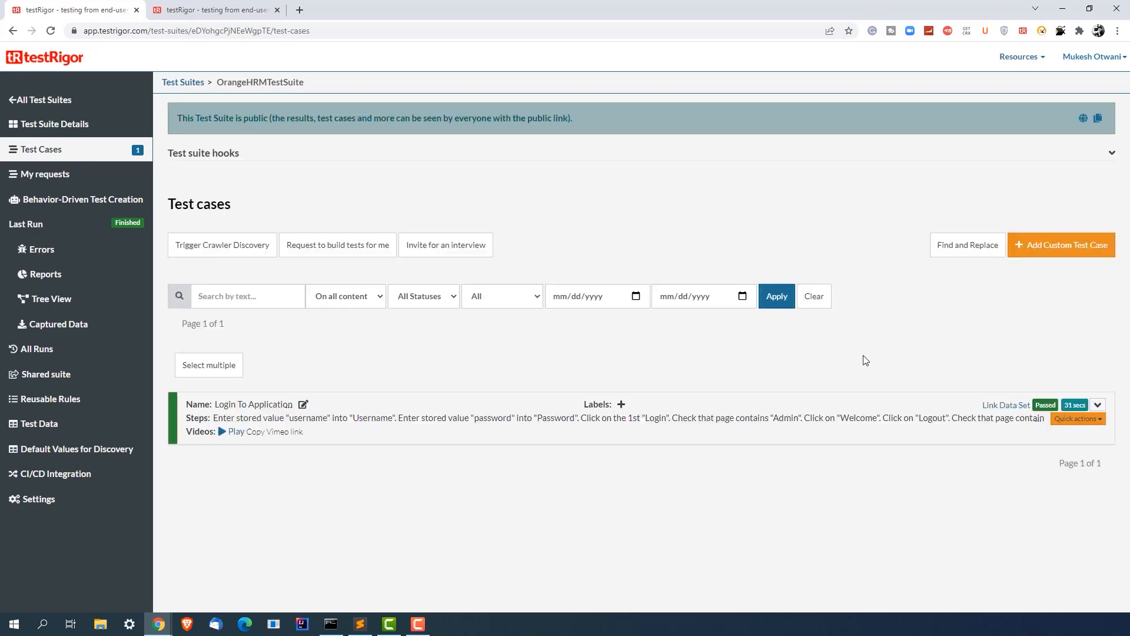
Confirm Login To Application now reads Login and Logout, retest it, then view the Login rule.
left_click(1097, 405)
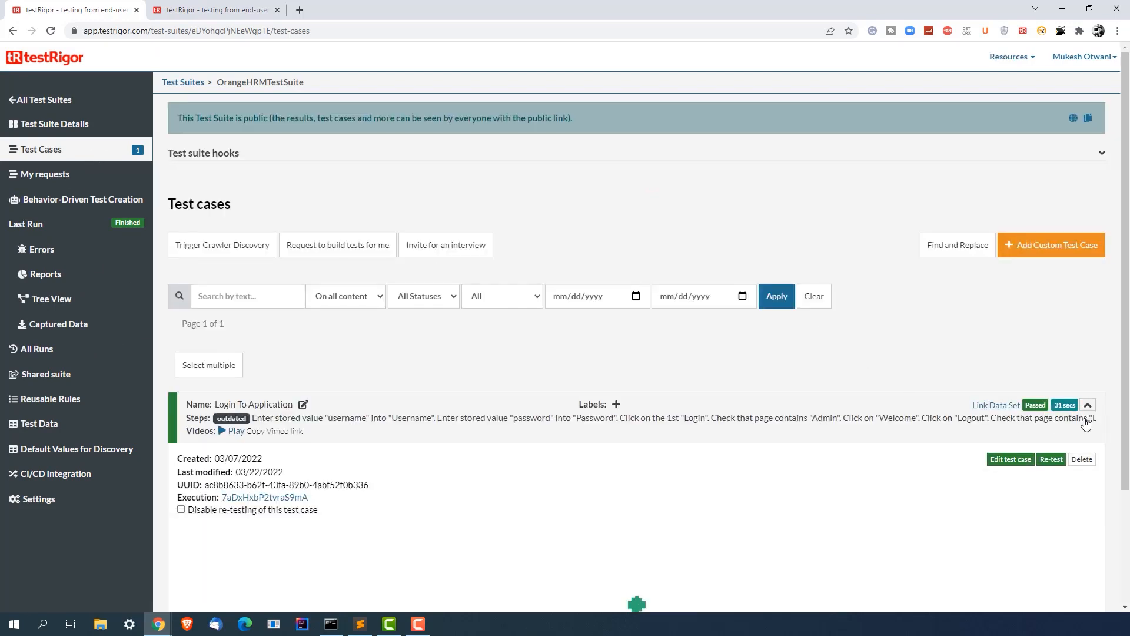
left_click(1001, 459)
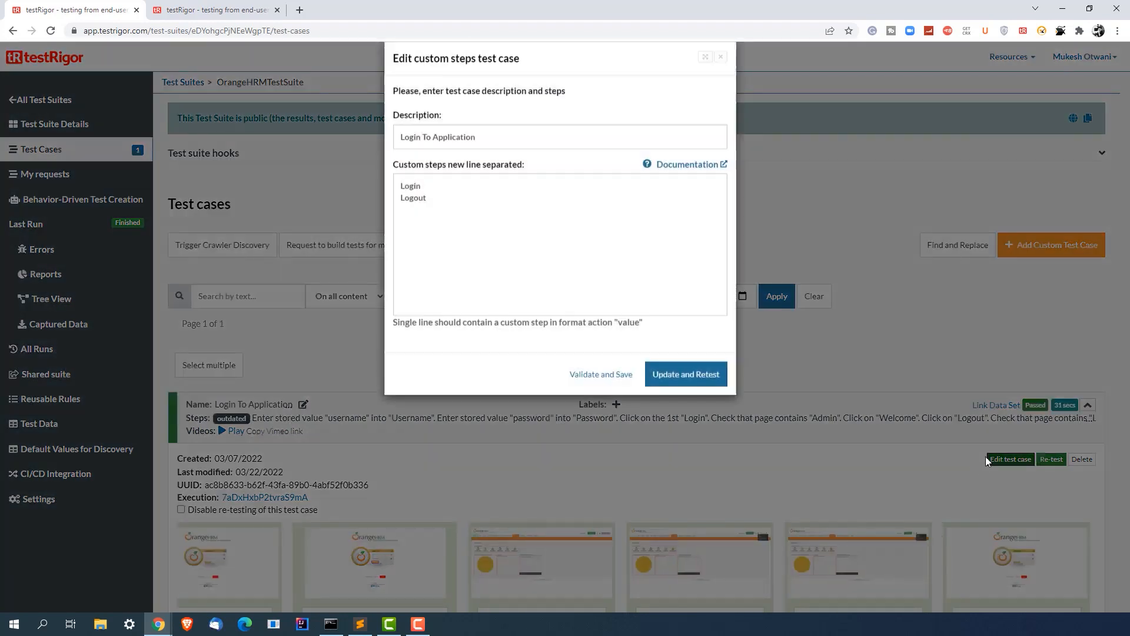
left_click(481, 218)
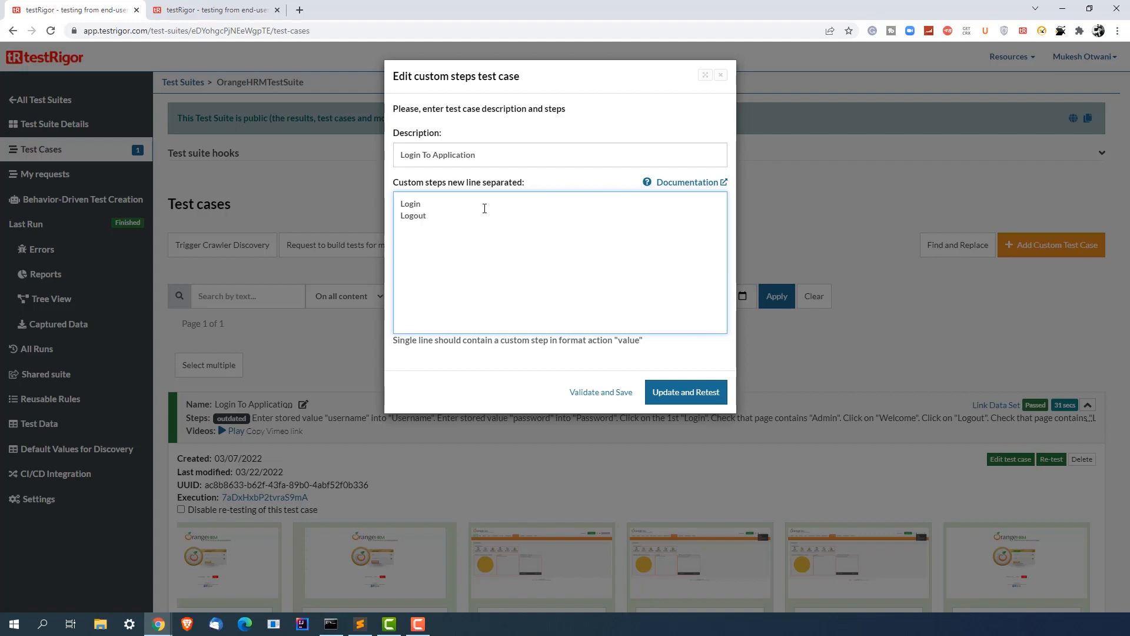
left_click(685, 391)
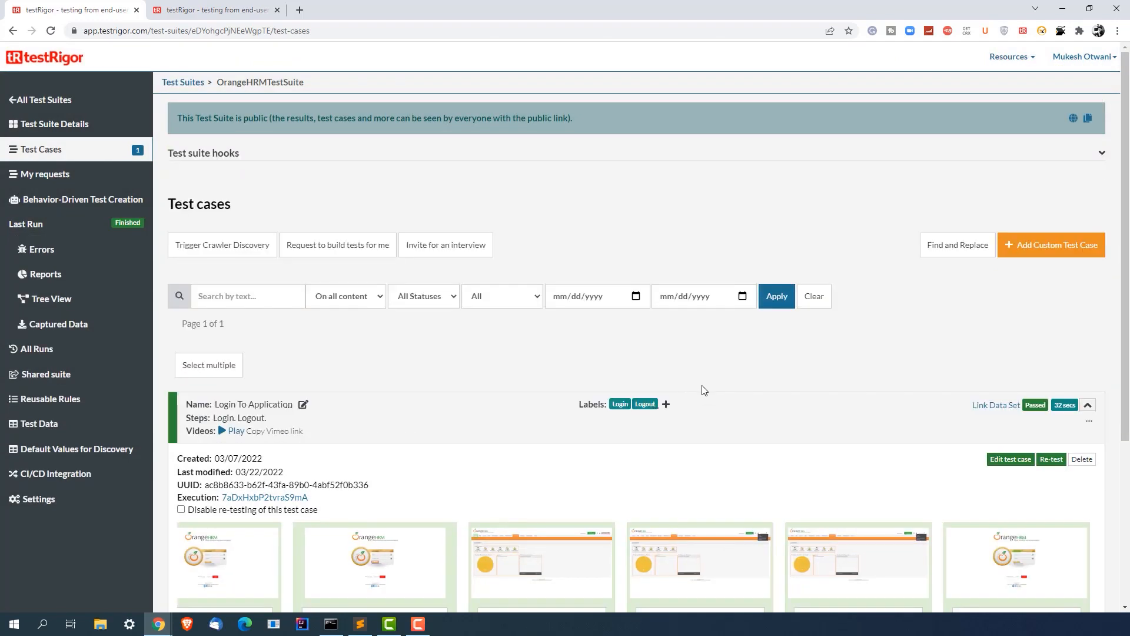
left_click(620, 404)
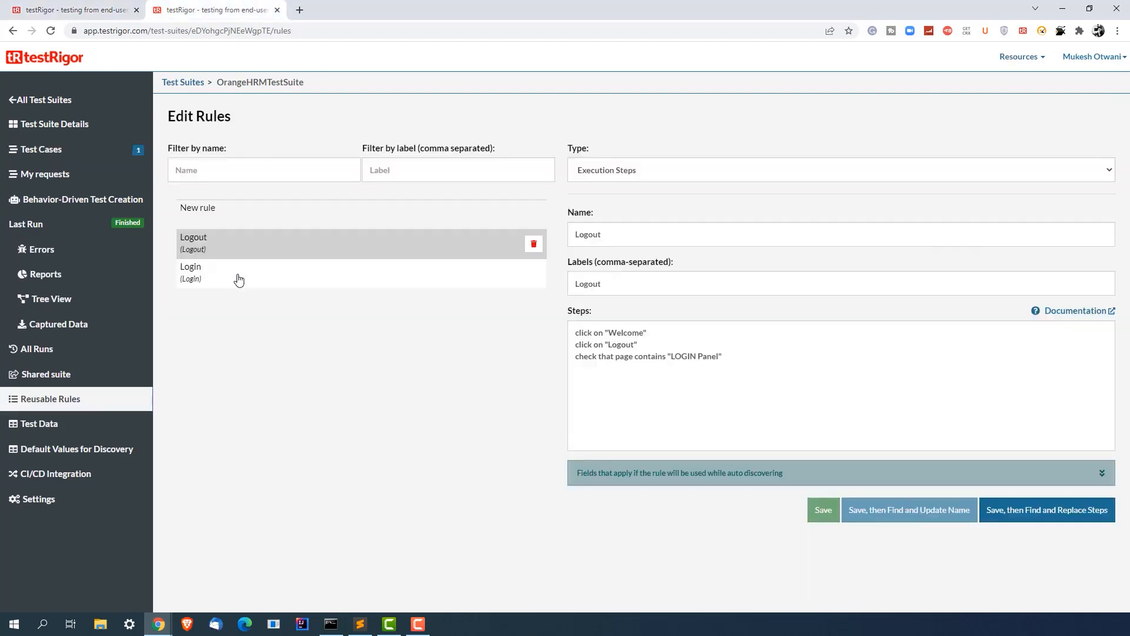
left_click(236, 276)
double_click(642, 284)
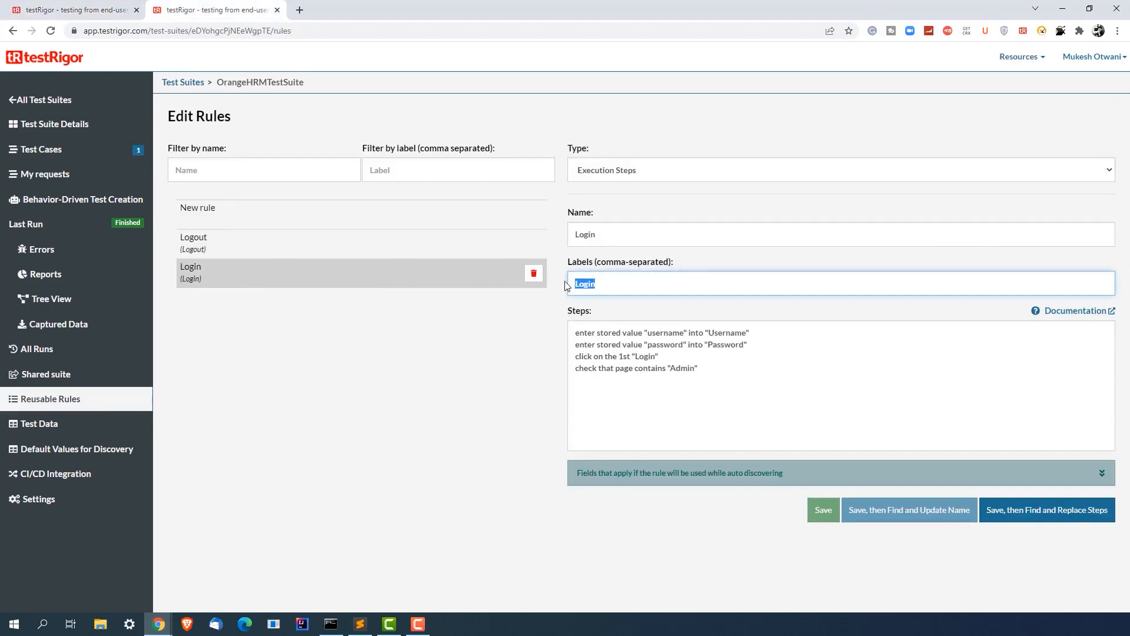
left_click(386, 237)
double_click(583, 284)
left_click(113, 13)
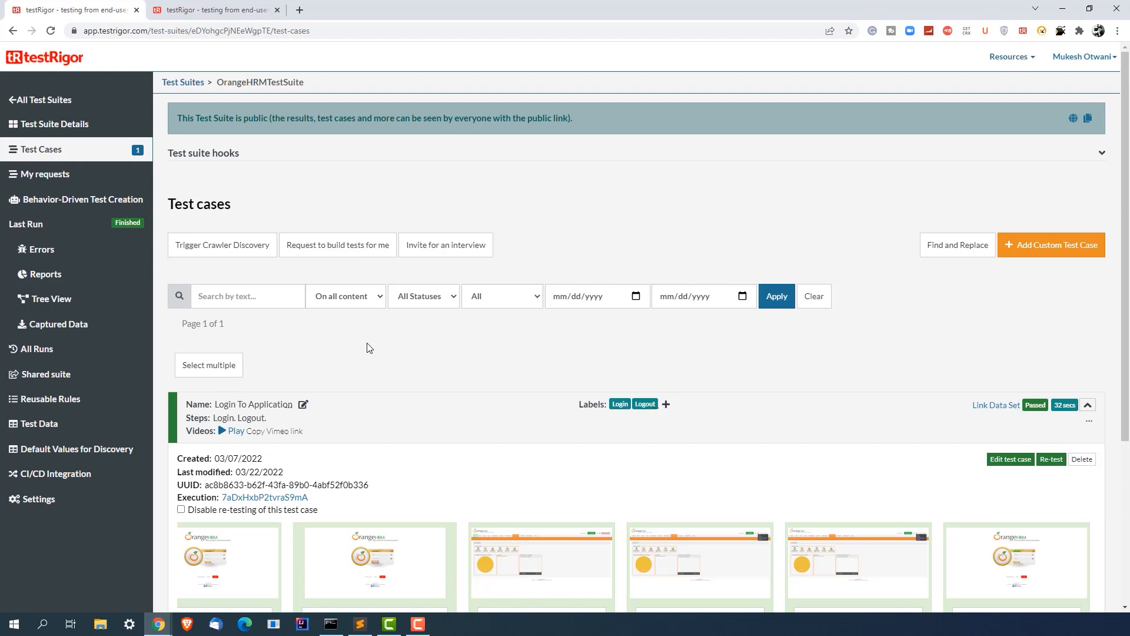
left_click(87, 395)
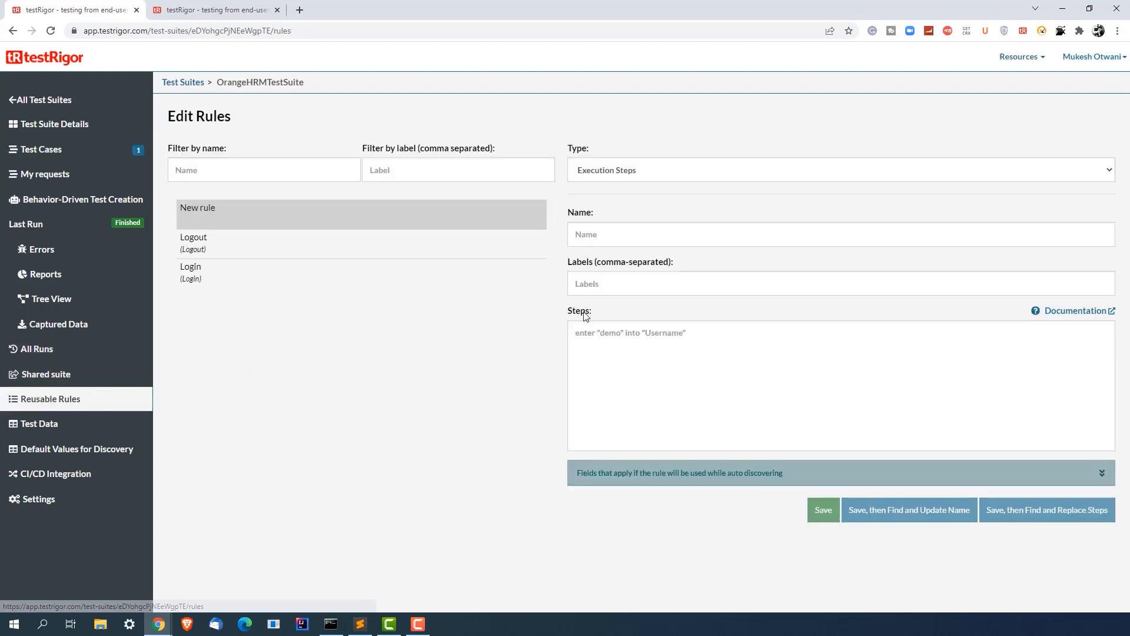
left_click(232, 272)
left_click(729, 371)
key("ctrl+a")
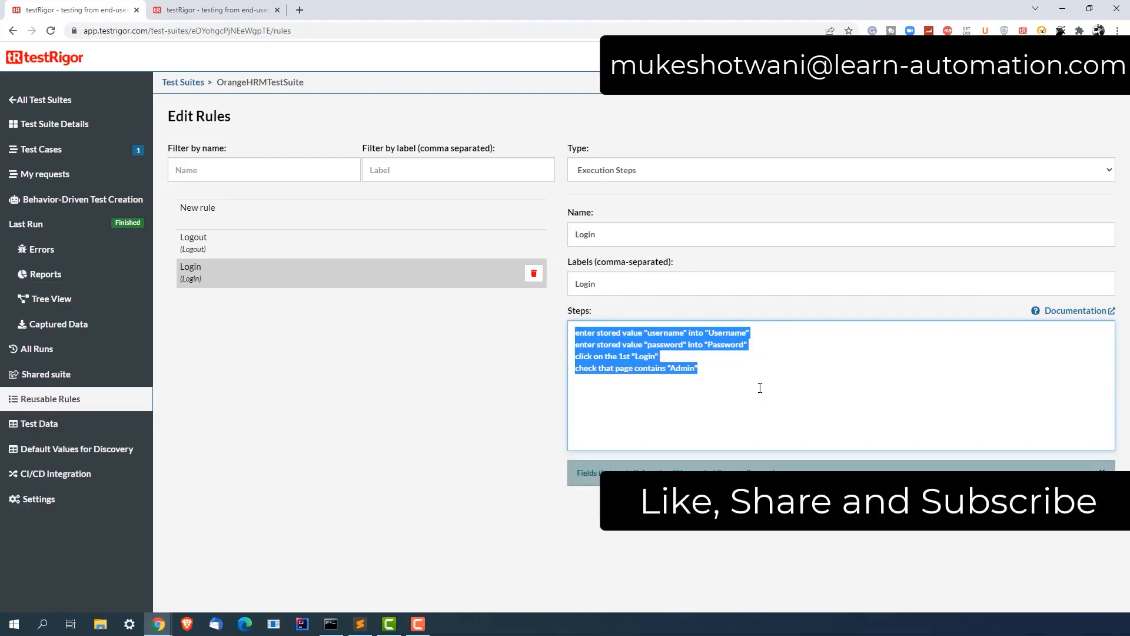
left_click(449, 426)
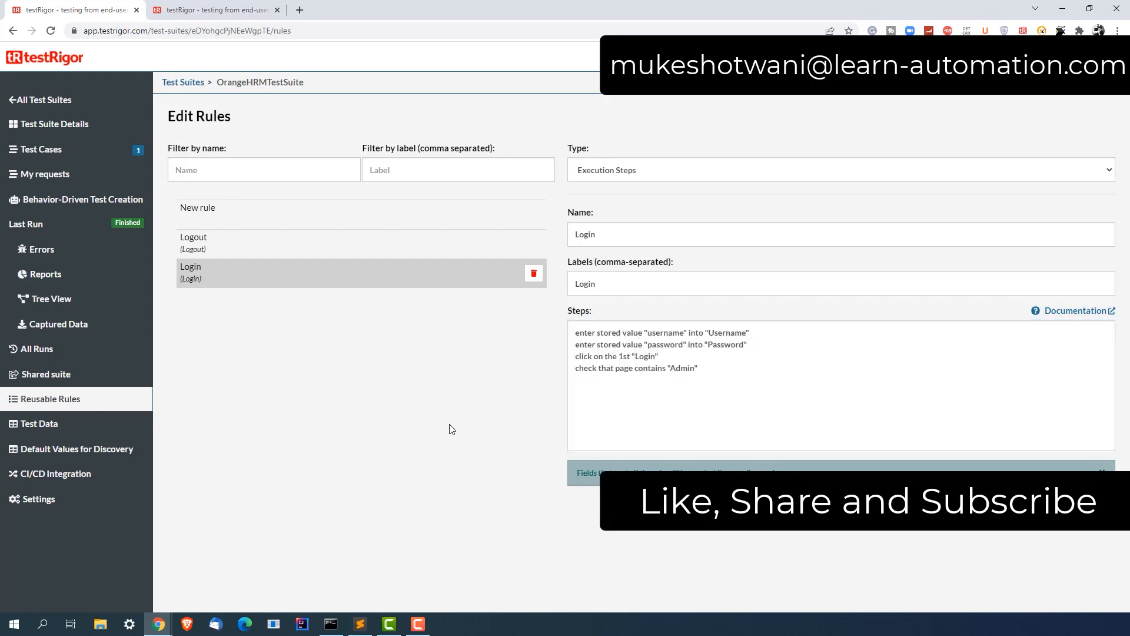
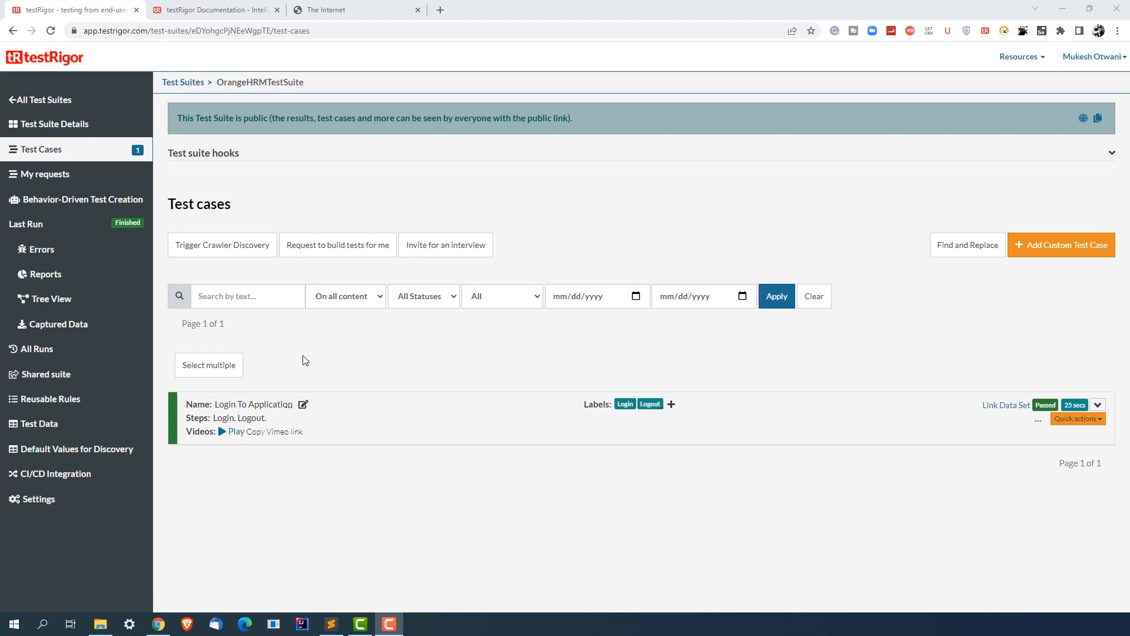
Start a custom test case described as 'File Upload', then close it without saving.
left_click(352, 8)
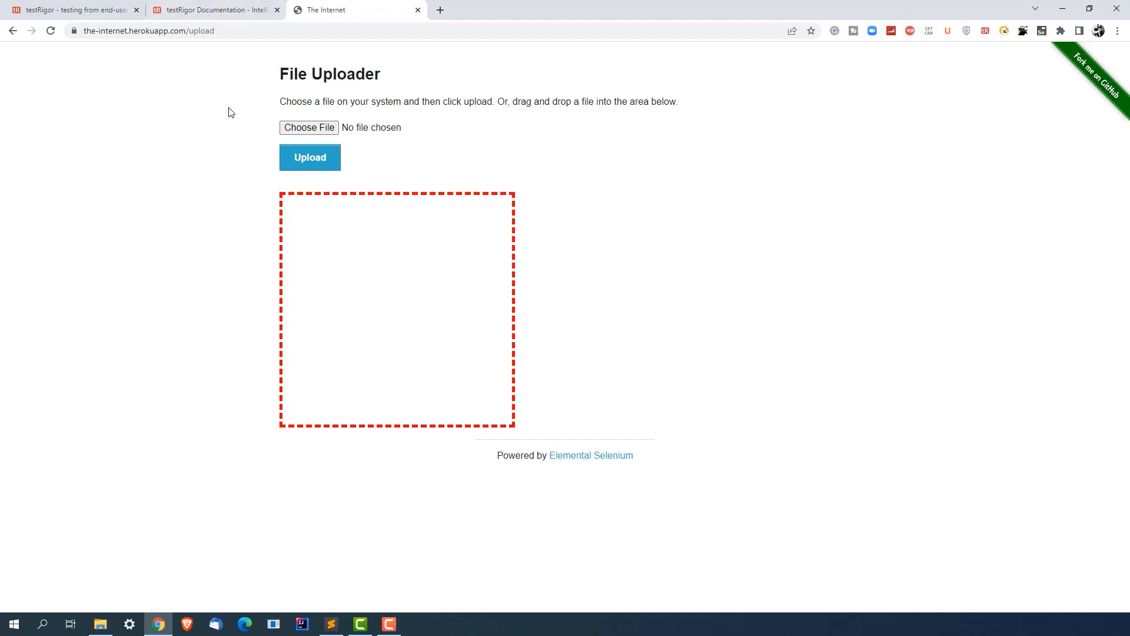
left_click(52, 10)
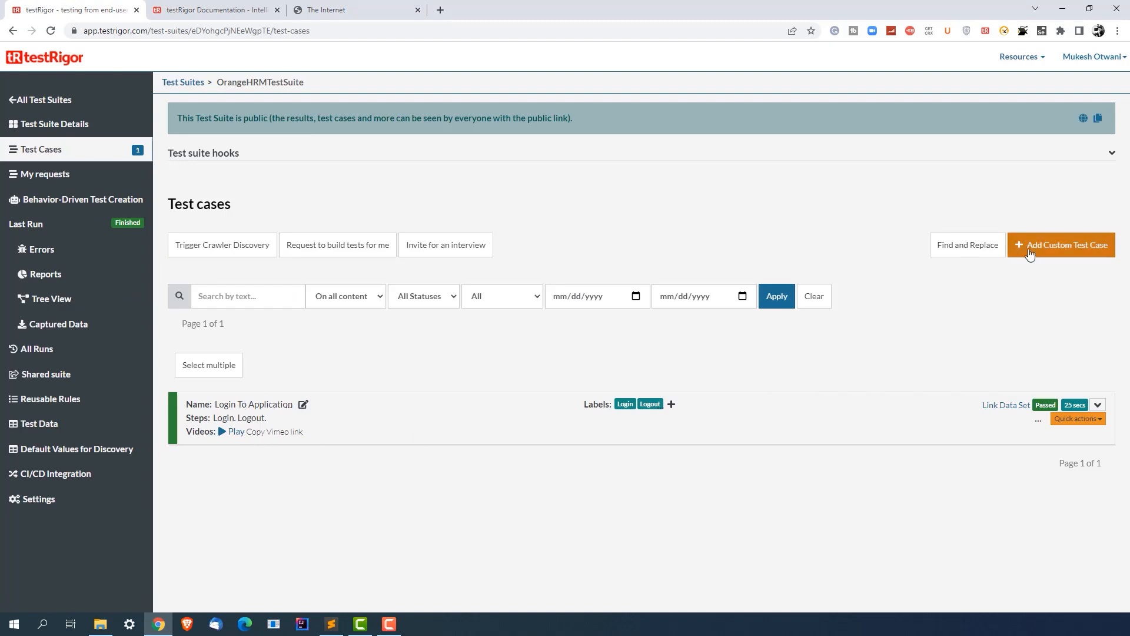
left_click(1057, 247)
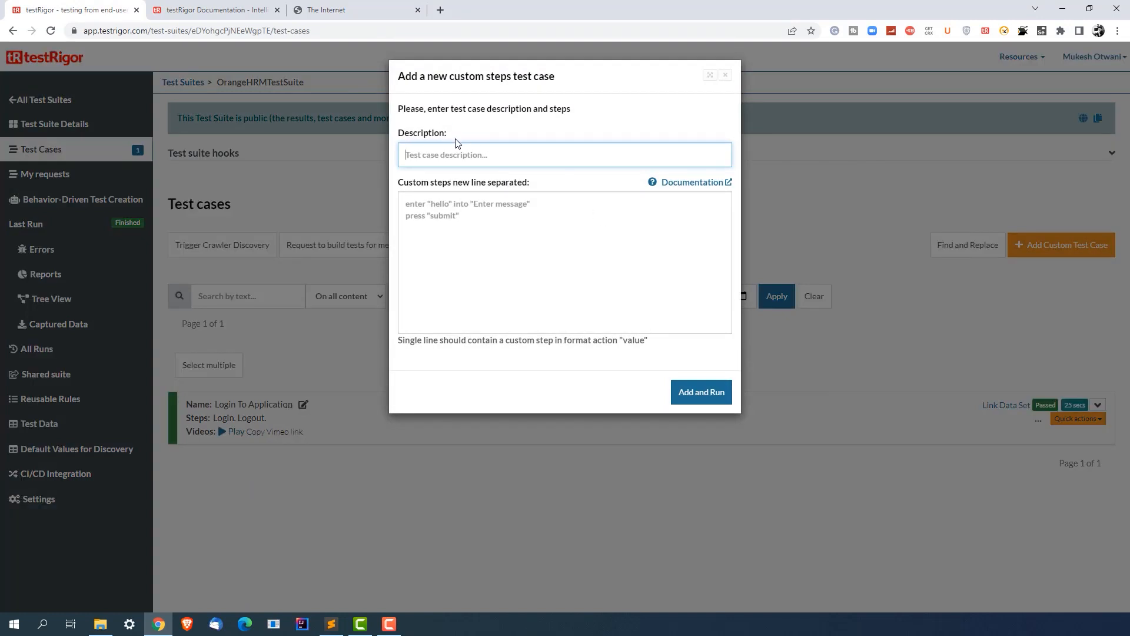
type("FIle Upload")
key("BackSpace")
type("i")
left_click(478, 250)
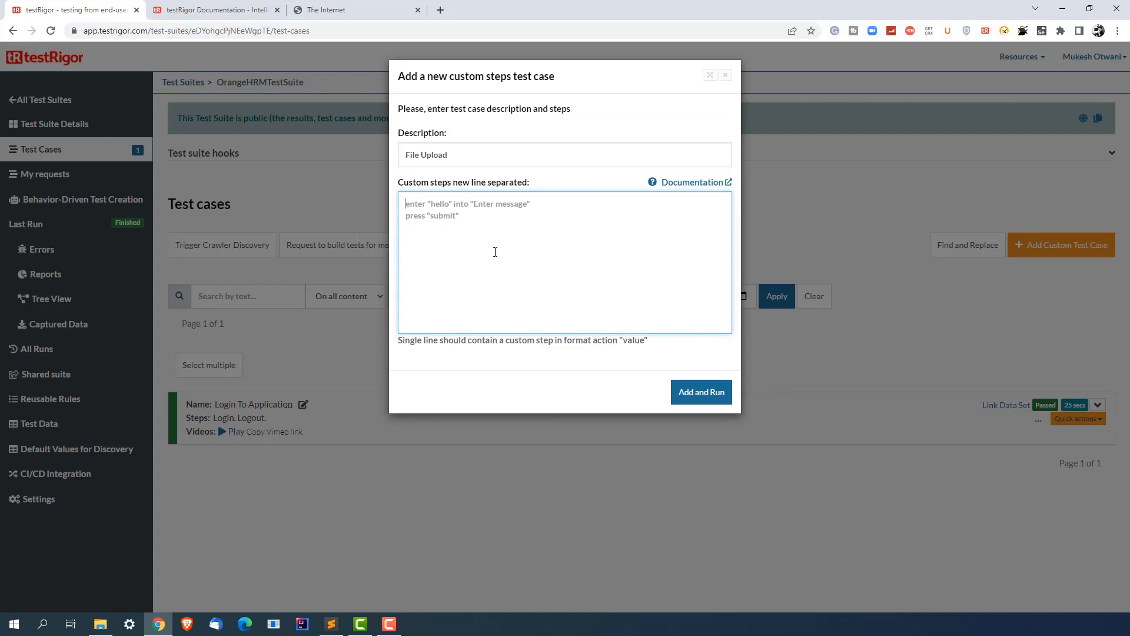
left_click(548, 446)
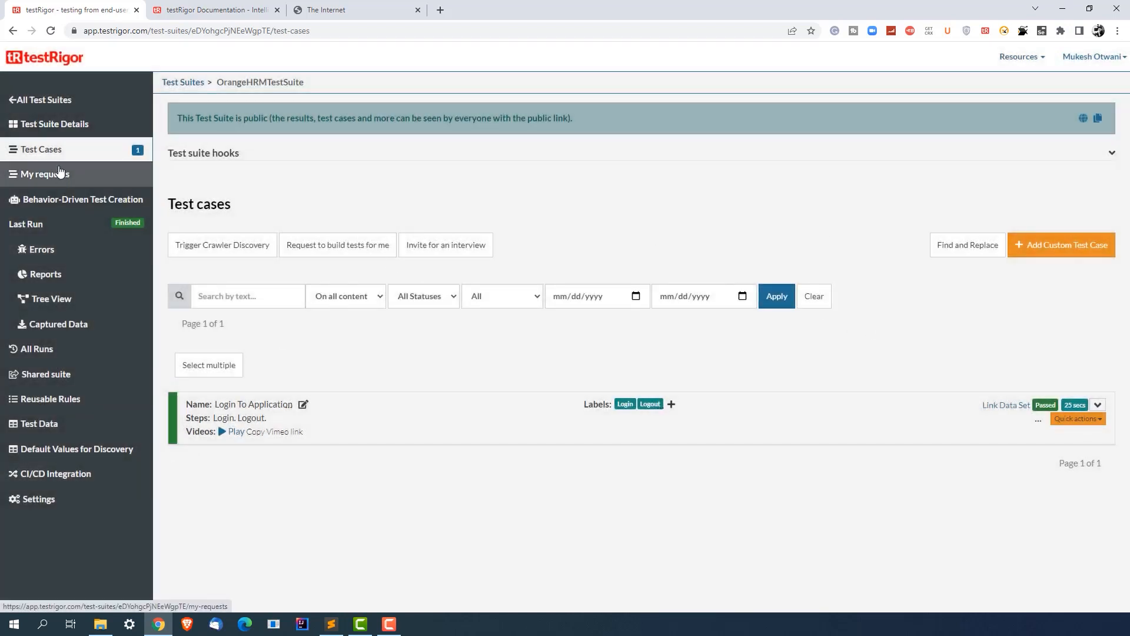
Open Test Suite Details and compare the suite's target URL with the uploader page address.
left_click(66, 126)
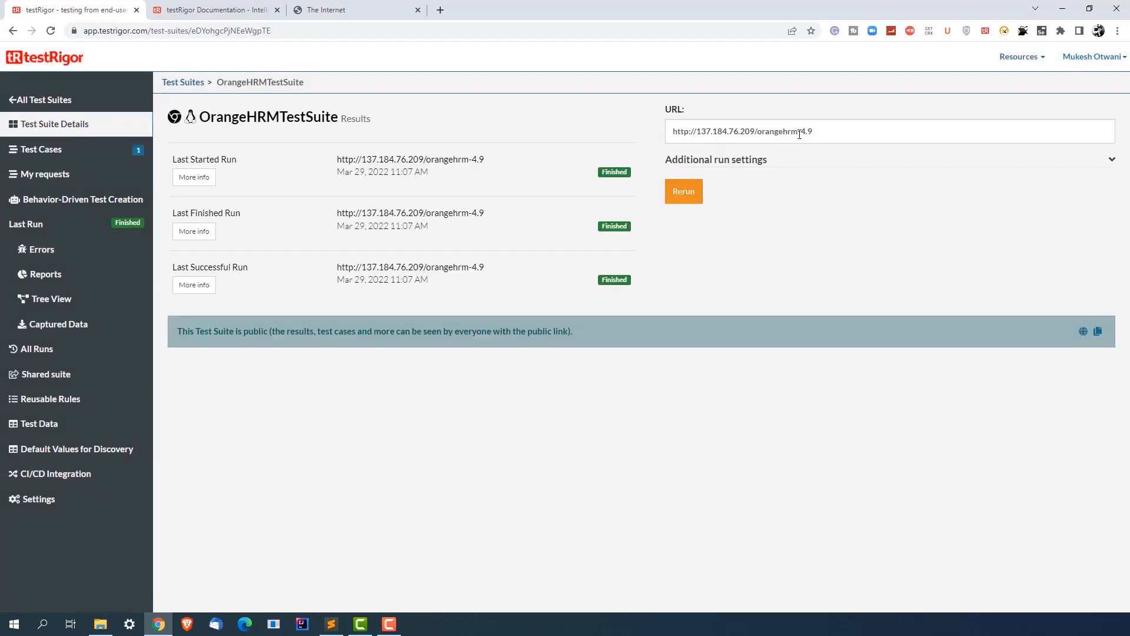
left_click_drag(809, 128, 662, 124)
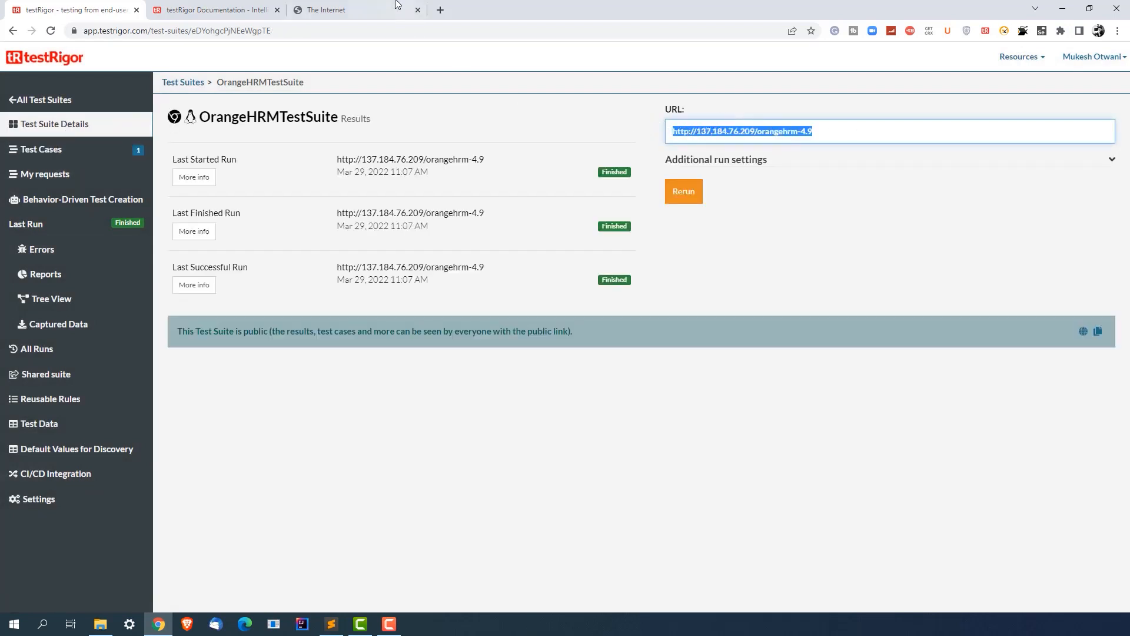
left_click(374, 8)
left_click(234, 30)
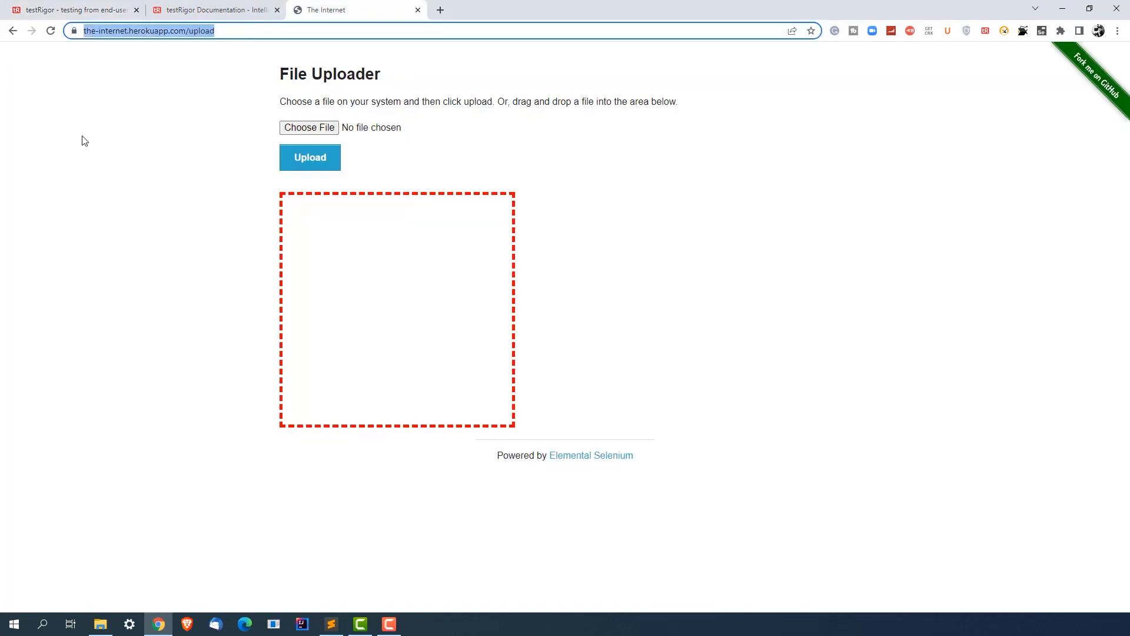
left_click(81, 7)
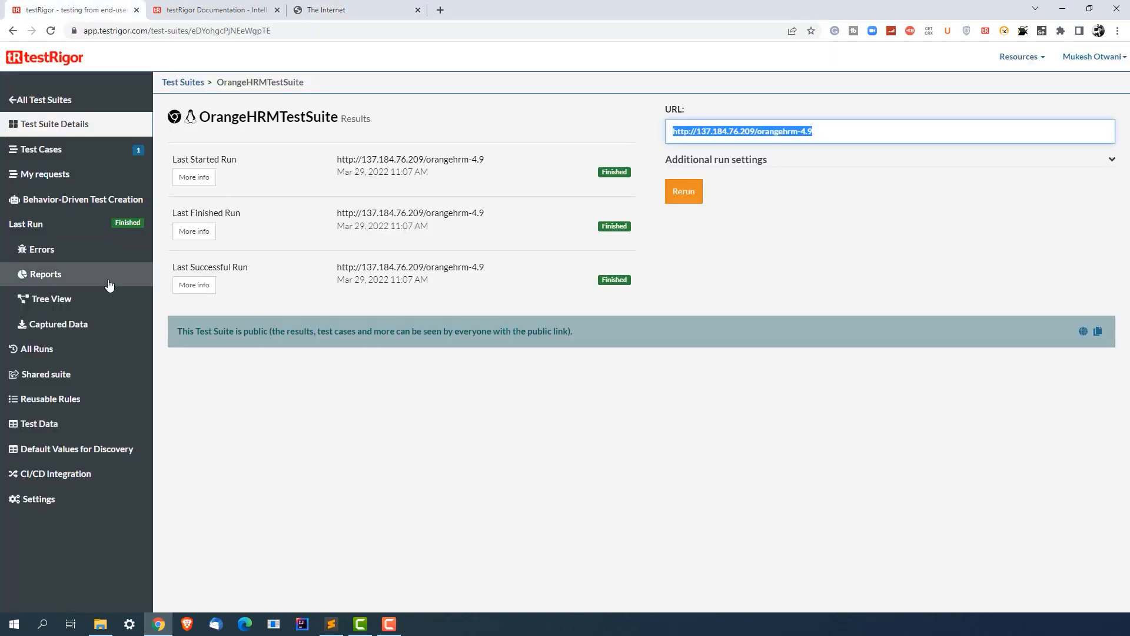
Reselect the full suite target URL and the full uploader page address.
left_click(882, 137)
left_click_drag(882, 136, 637, 131)
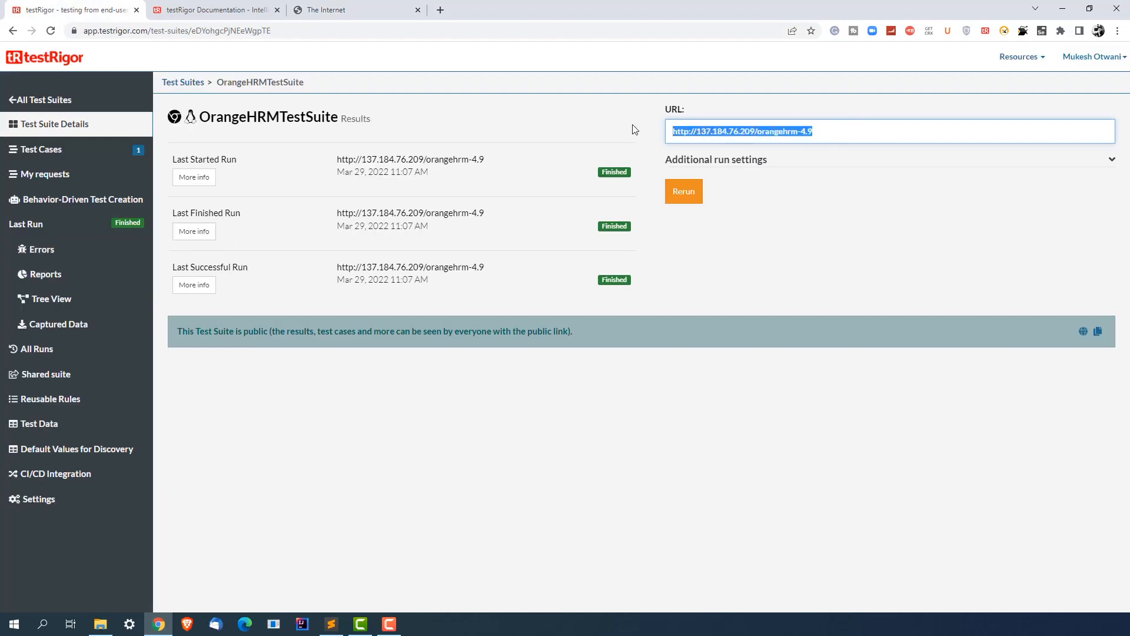
left_click(324, 7)
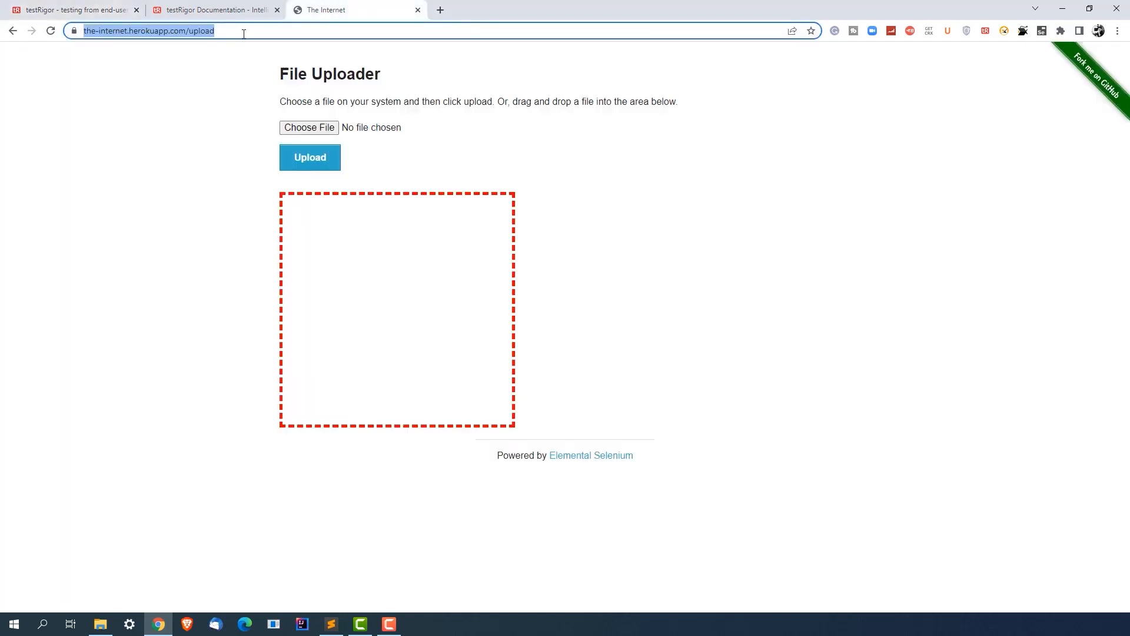
left_click_drag(243, 34, 79, 32)
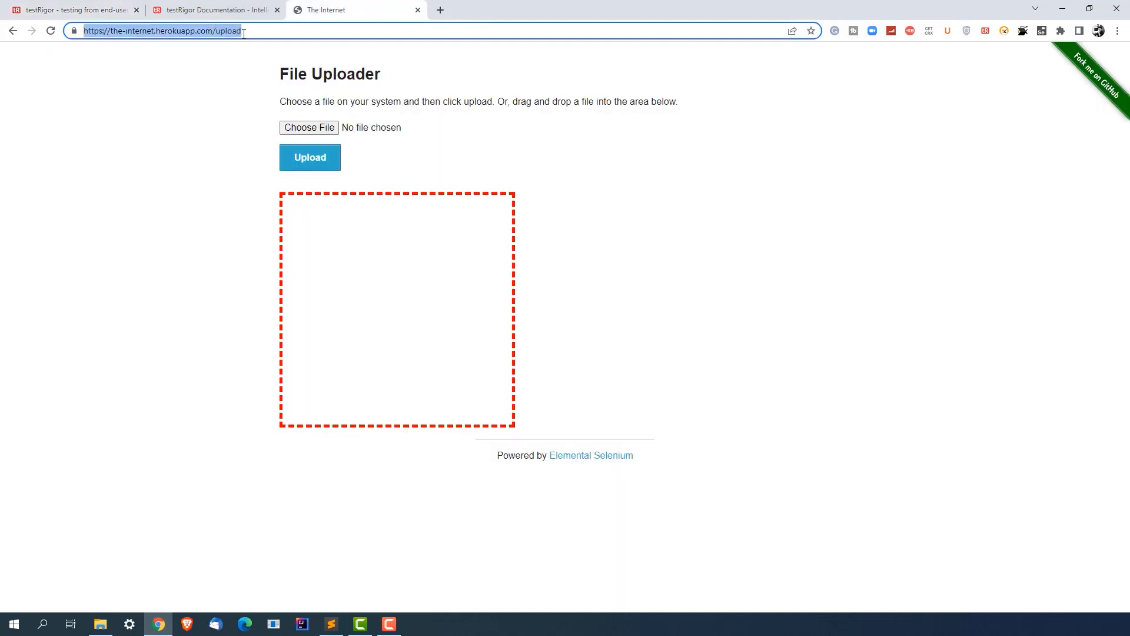
left_click(97, 4)
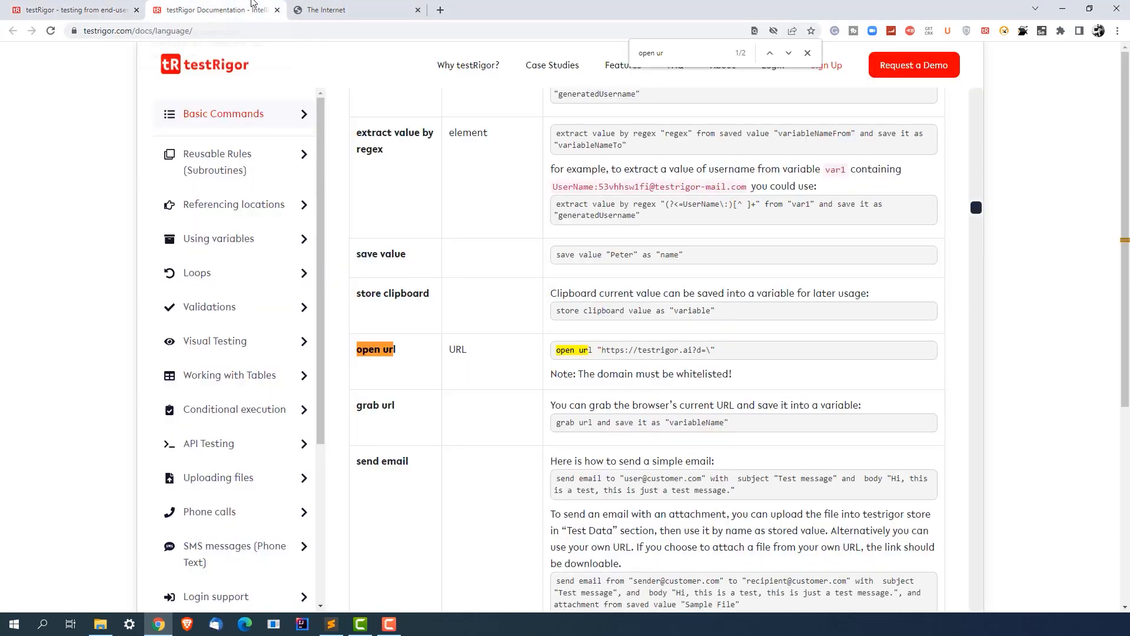
Highlight the open url command in the testRigor documentation.
left_click(219, 11)
left_click(807, 53)
left_click_drag(225, 31, 29, 33)
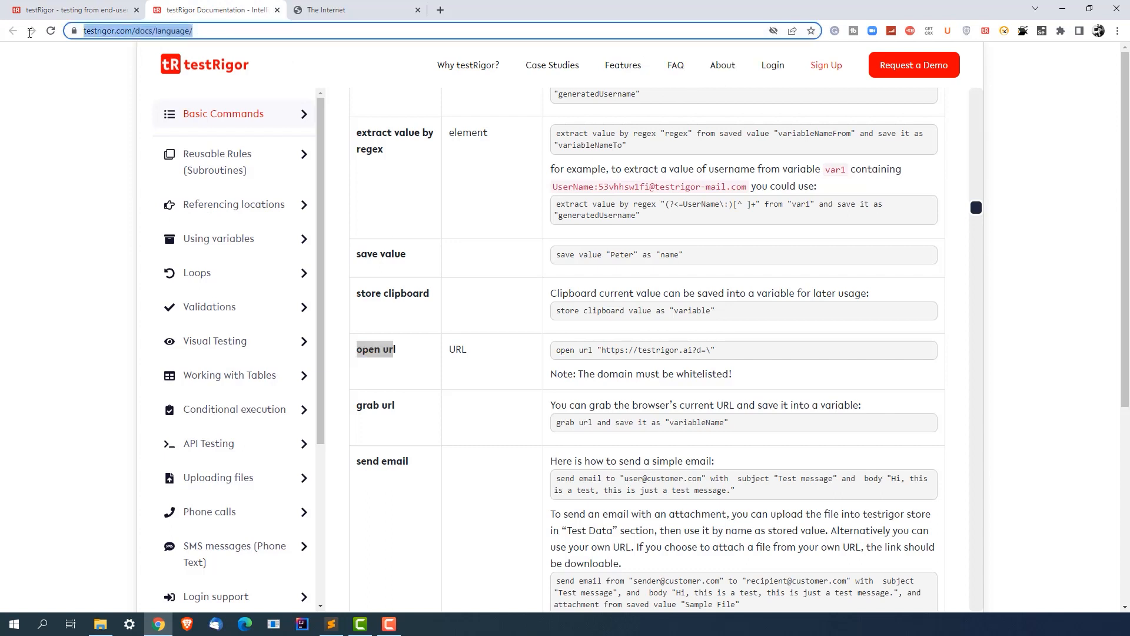
left_click(398, 352)
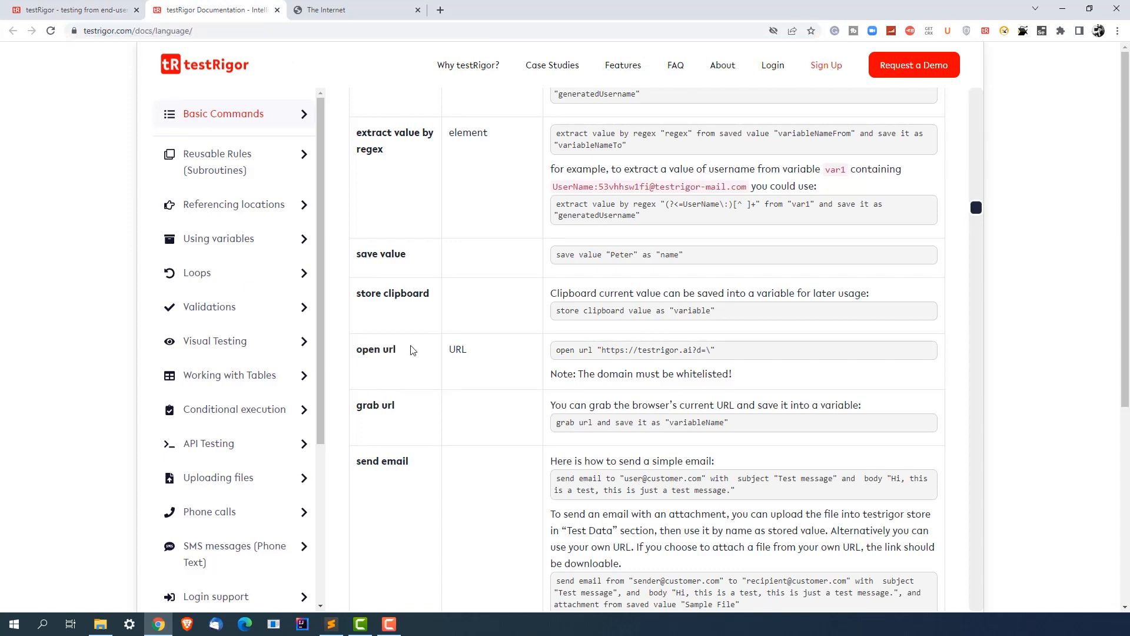
left_click_drag(412, 350, 356, 350)
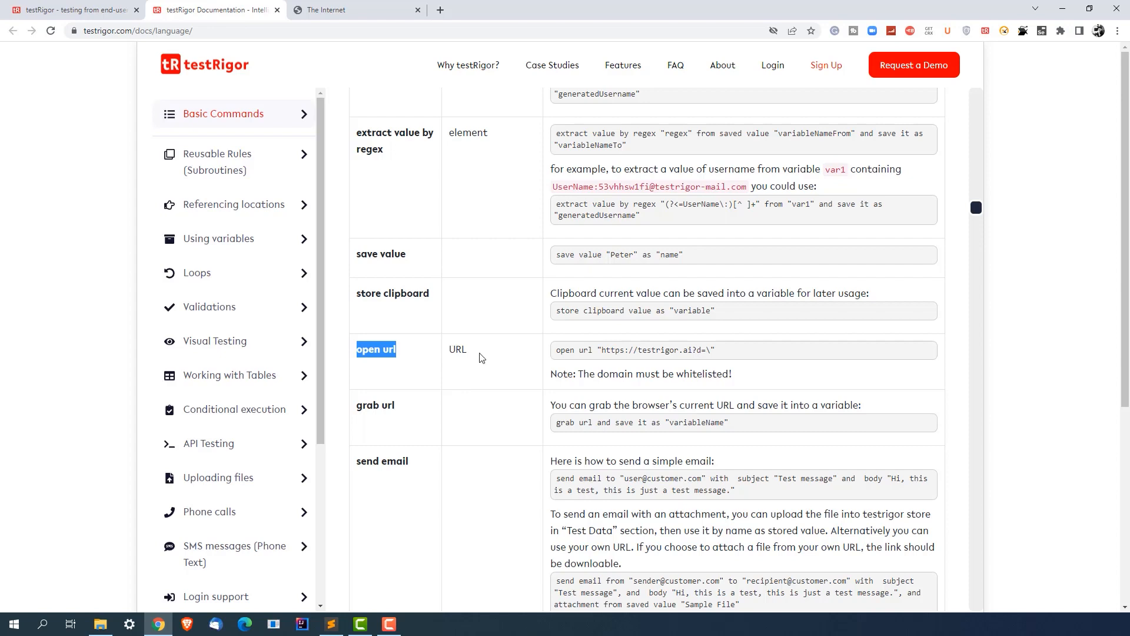
Copy the suite's target URL and load the OrangeHRM login page in a new tab.
left_click(348, 9)
left_click(67, 5)
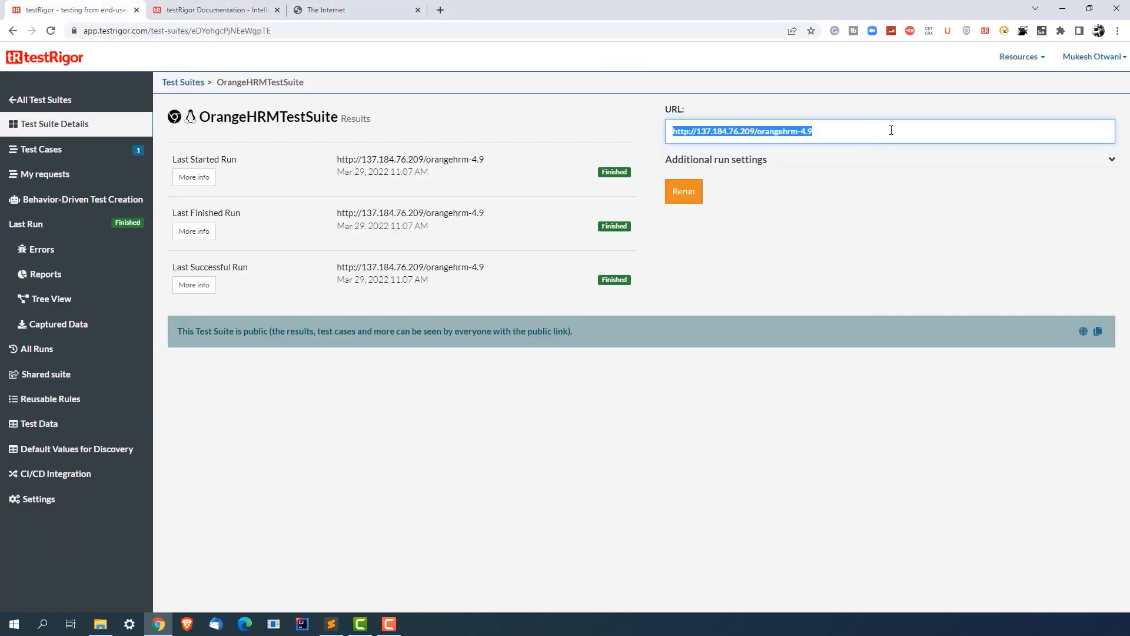
left_click_drag(916, 131, 625, 132)
key("ctrl+c")
key("ctrl+t")
key("ctrl+v")
key("Return")
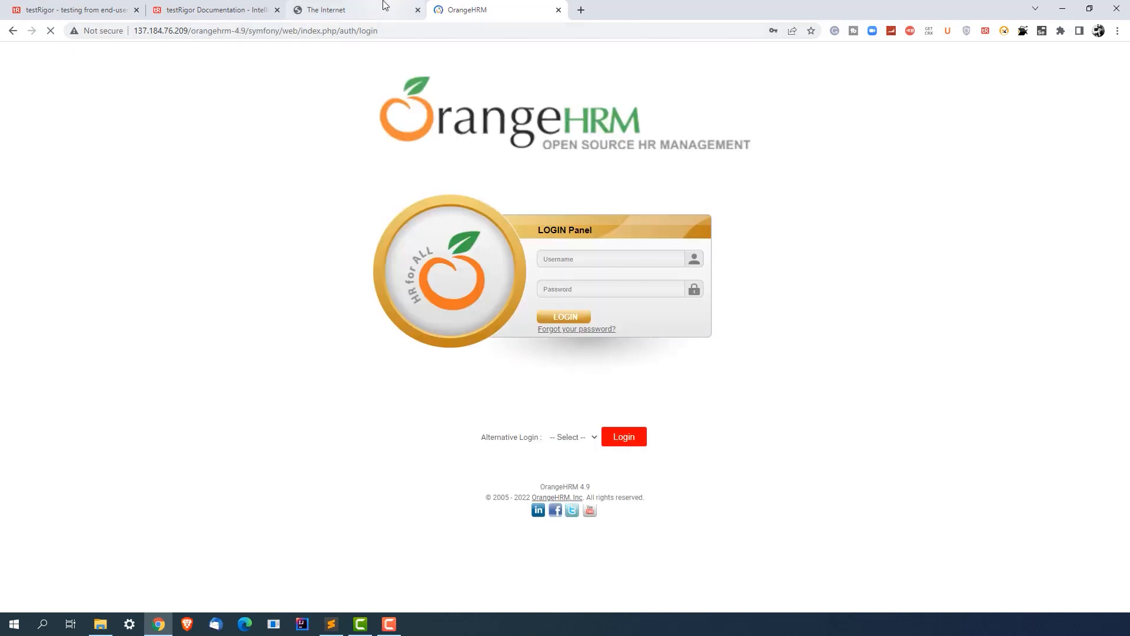
Recheck the uploader address and open url command, then show the suite's test cases list.
left_click(206, 8)
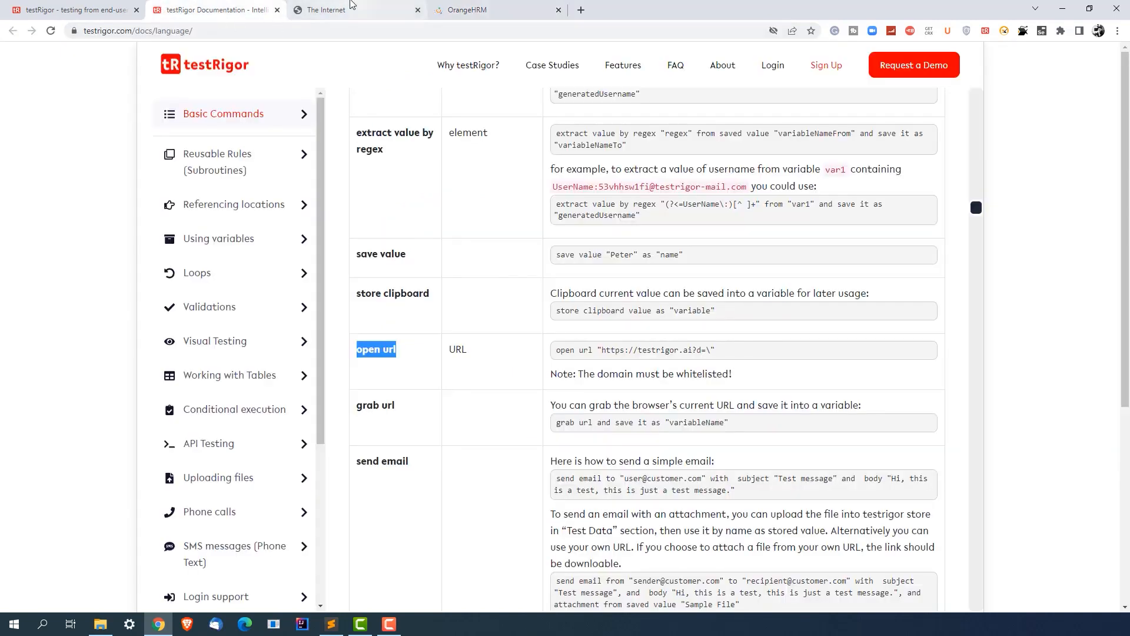
left_click(353, 5)
left_click_drag(310, 32, 49, 20)
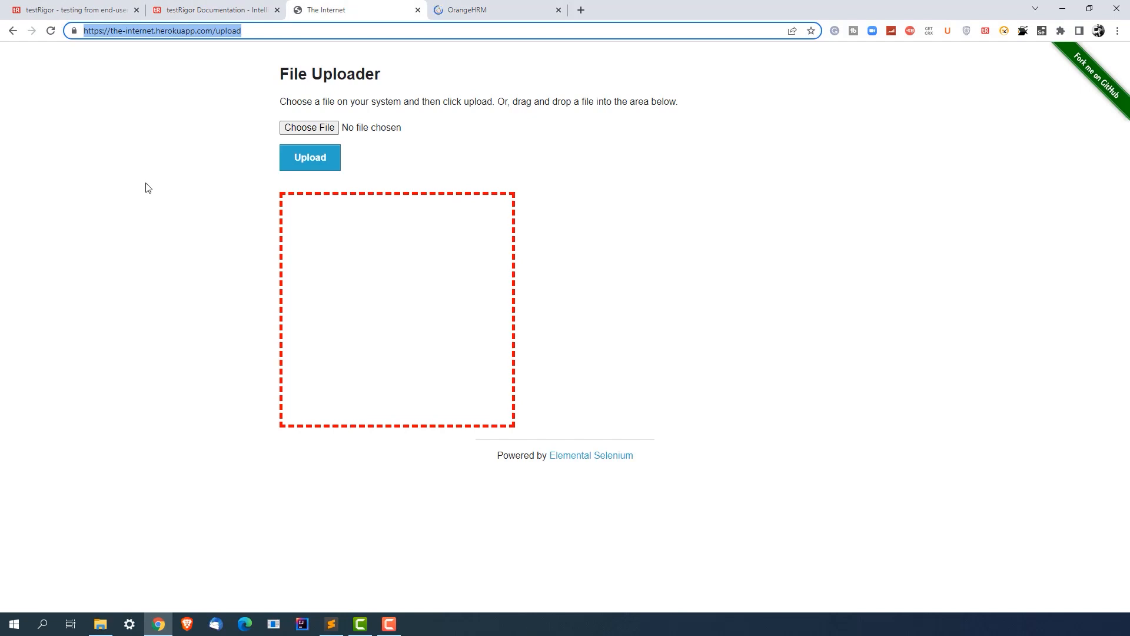
left_click(206, 18)
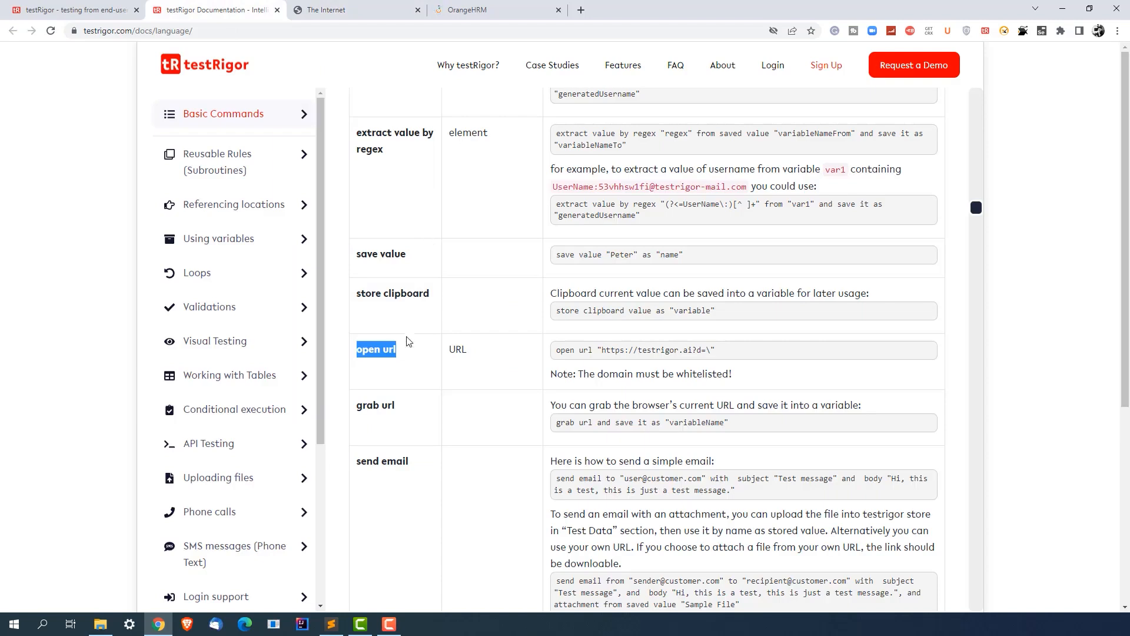
left_click_drag(406, 341, 354, 351)
left_click(39, 10)
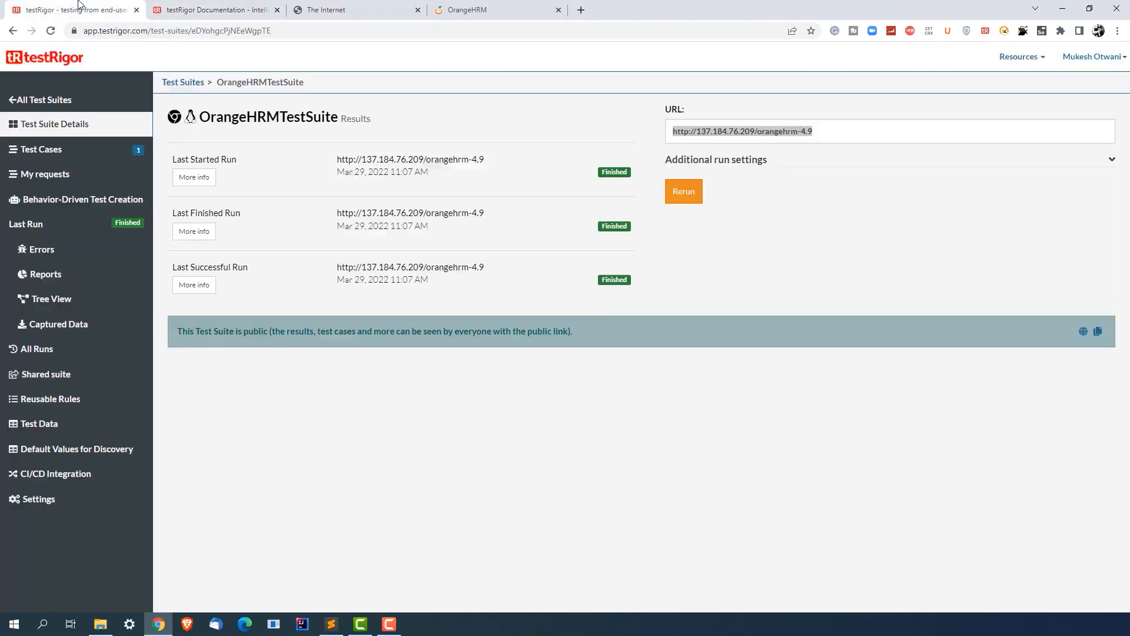
left_click(69, 159)
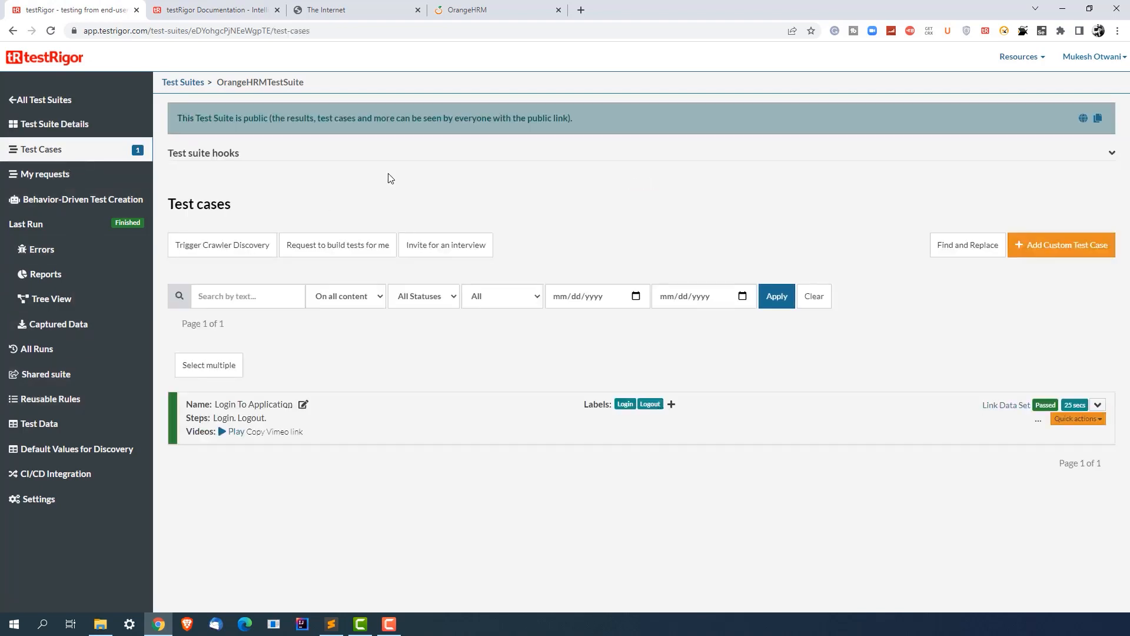
left_click(1058, 248)
type("File Upol")
type("load")
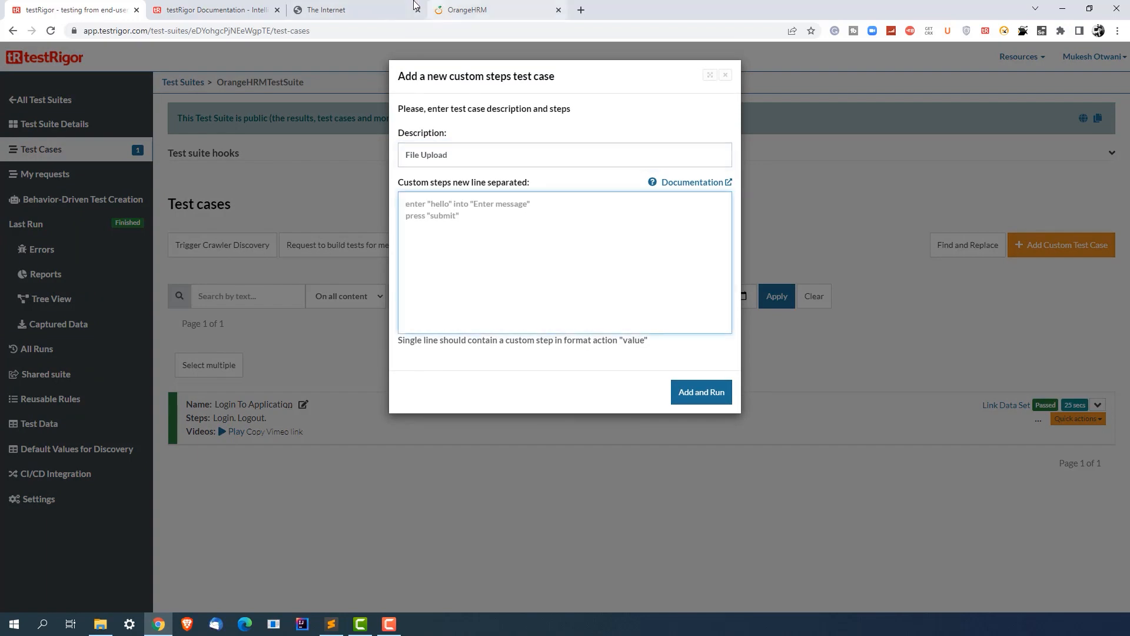
left_click(353, 10)
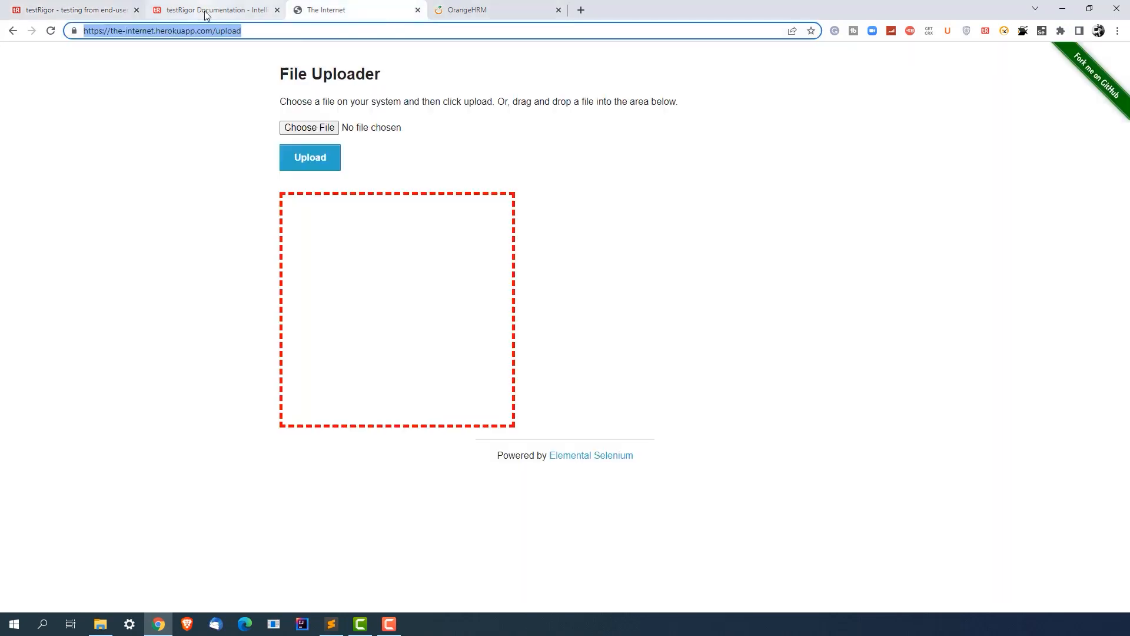
left_click(222, 7)
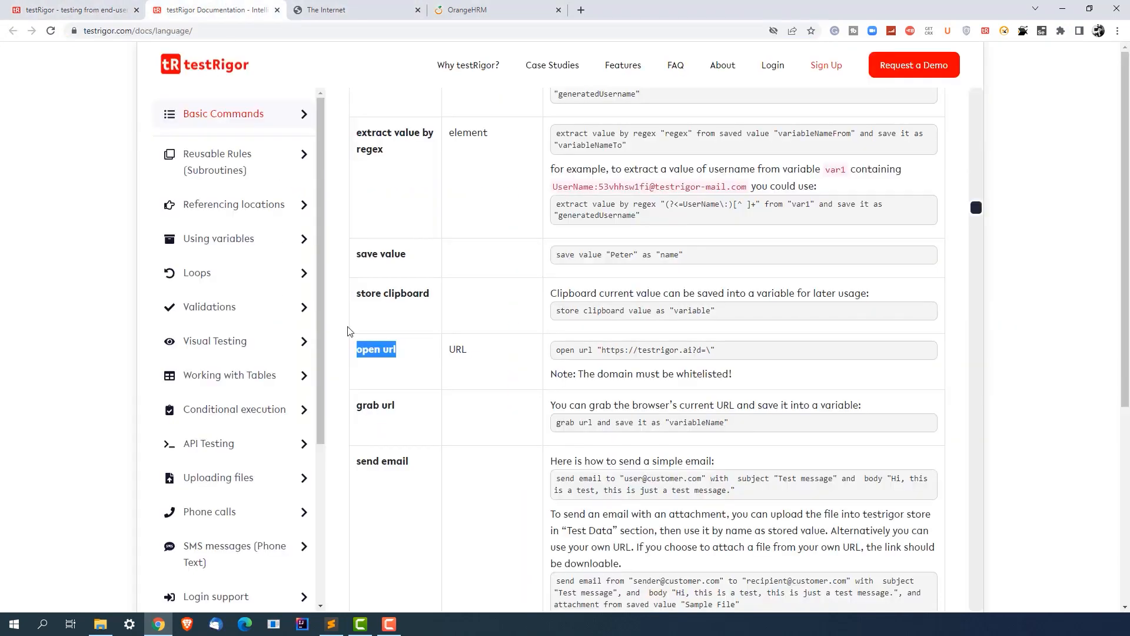
left_click(76, 10)
type("open ur")
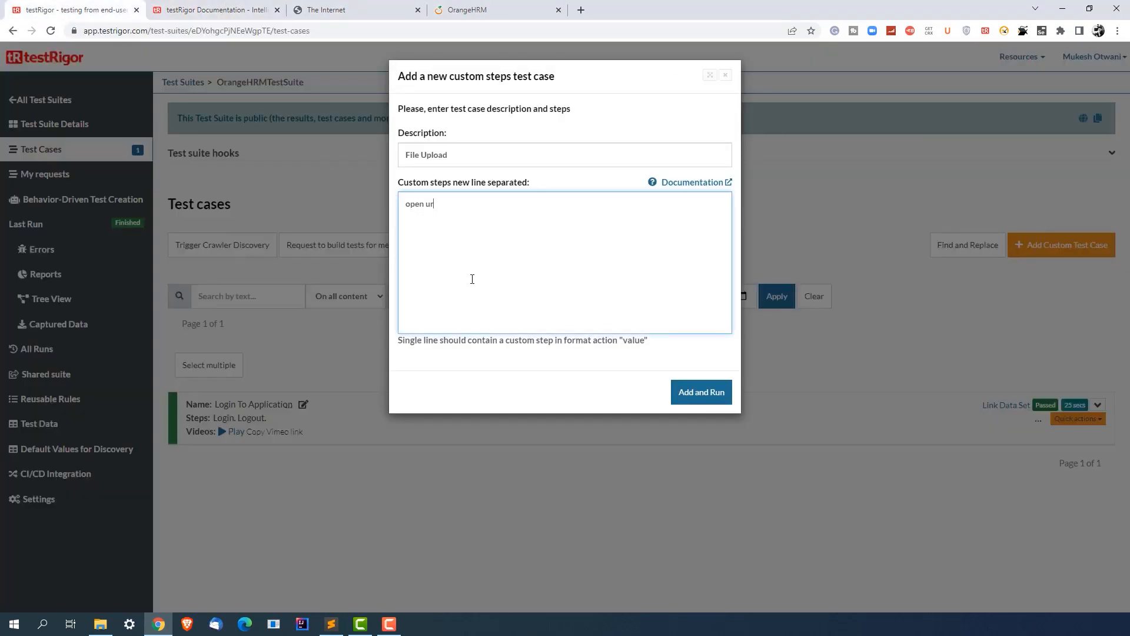
type("l \"")
key("ctrl+v")
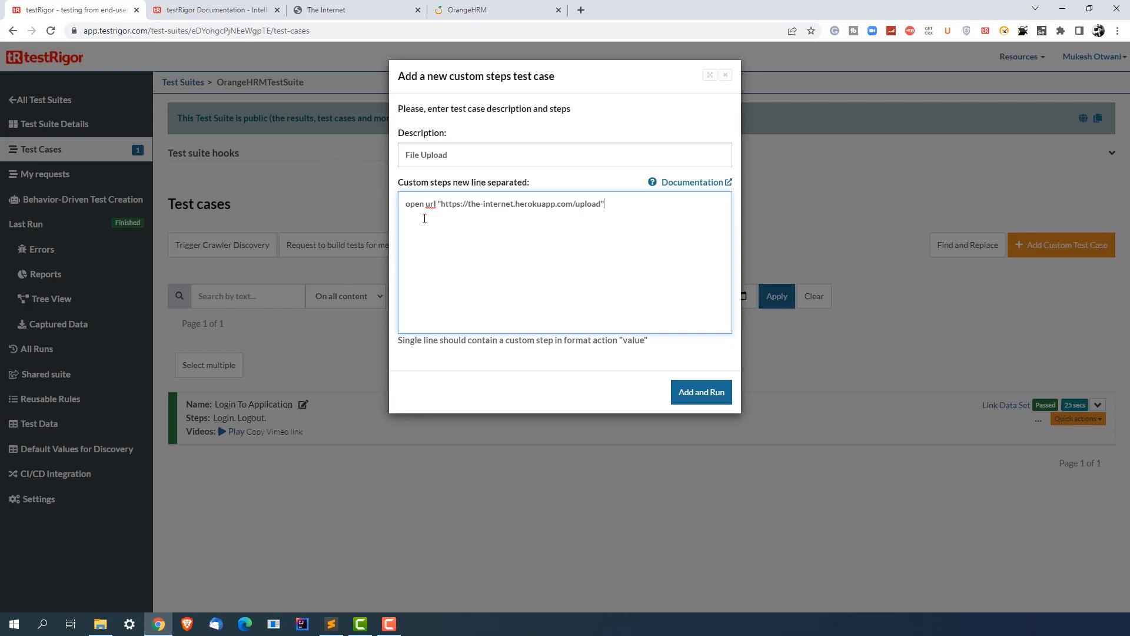
left_click(234, 13)
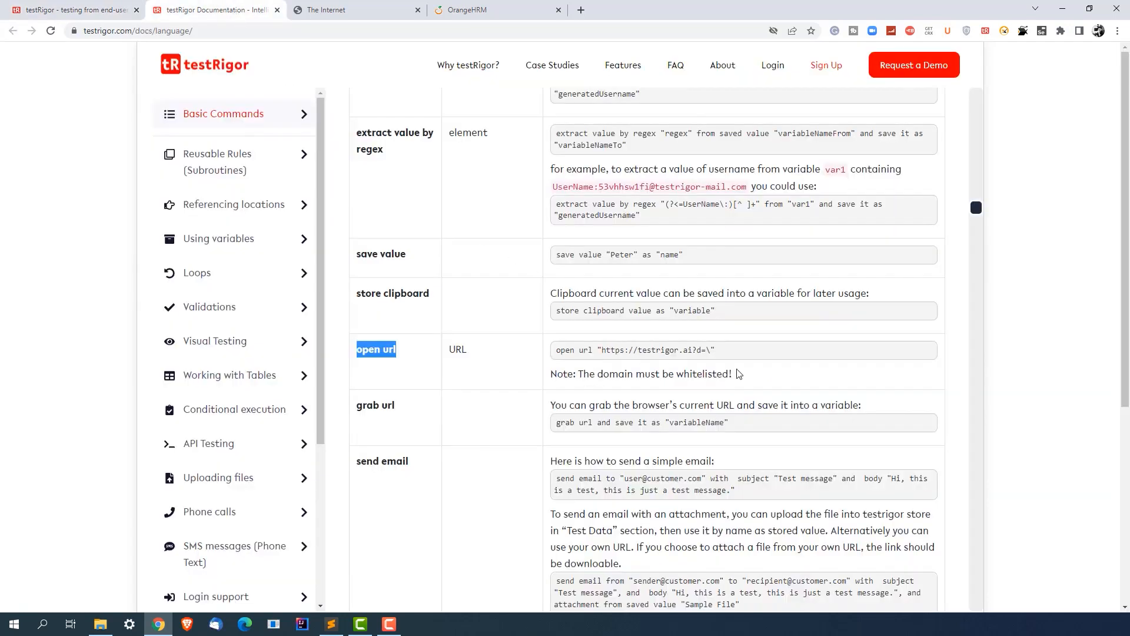
left_click(84, 10)
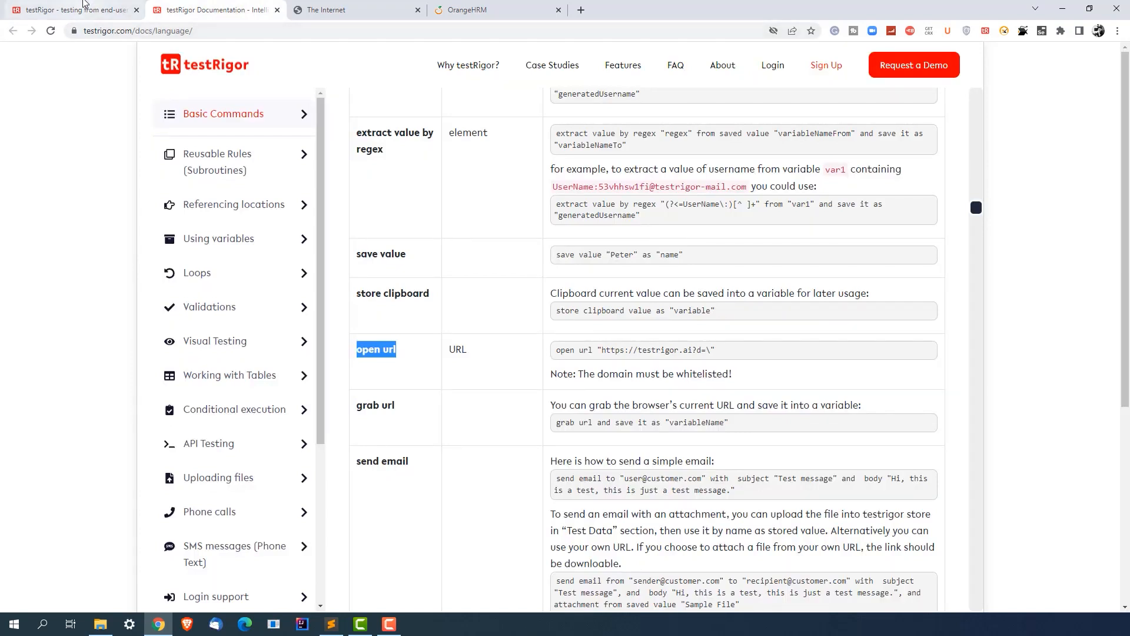
left_click(354, 10)
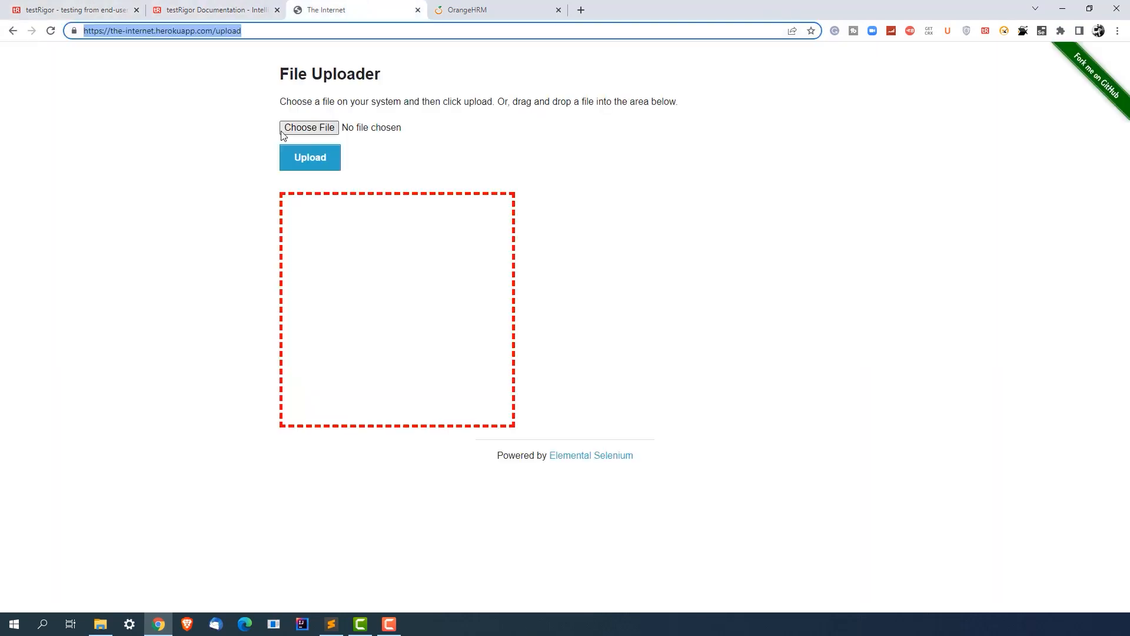
Cancel the uploader's Choose File dialog, then bring up the testRigor tab's context menu.
left_click(319, 132)
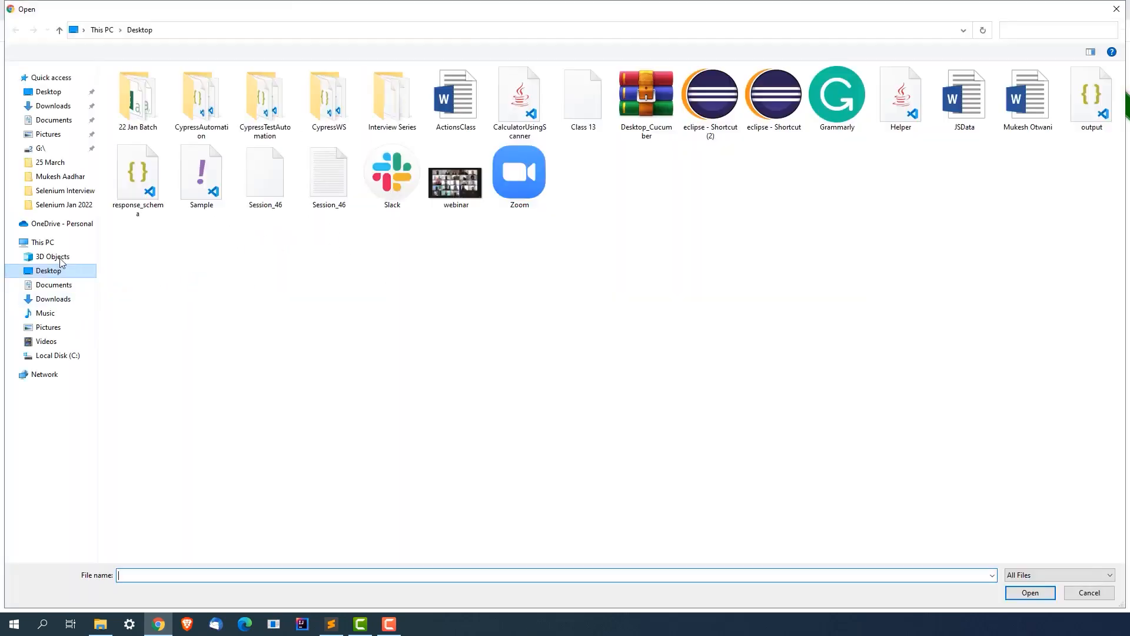
left_click(1080, 592)
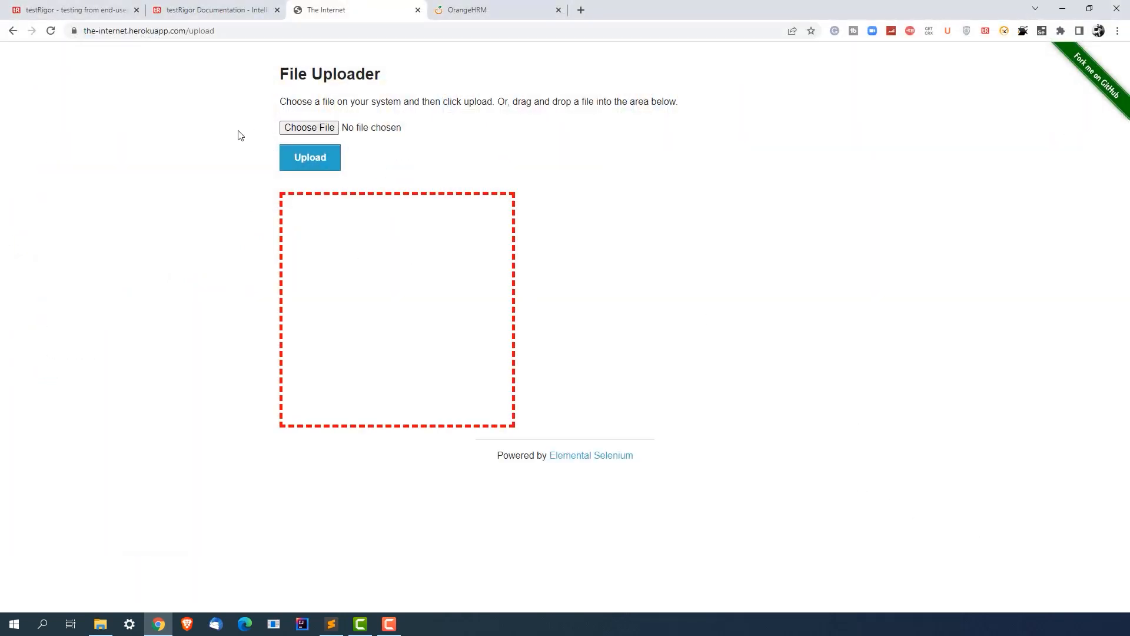
left_click(61, 7)
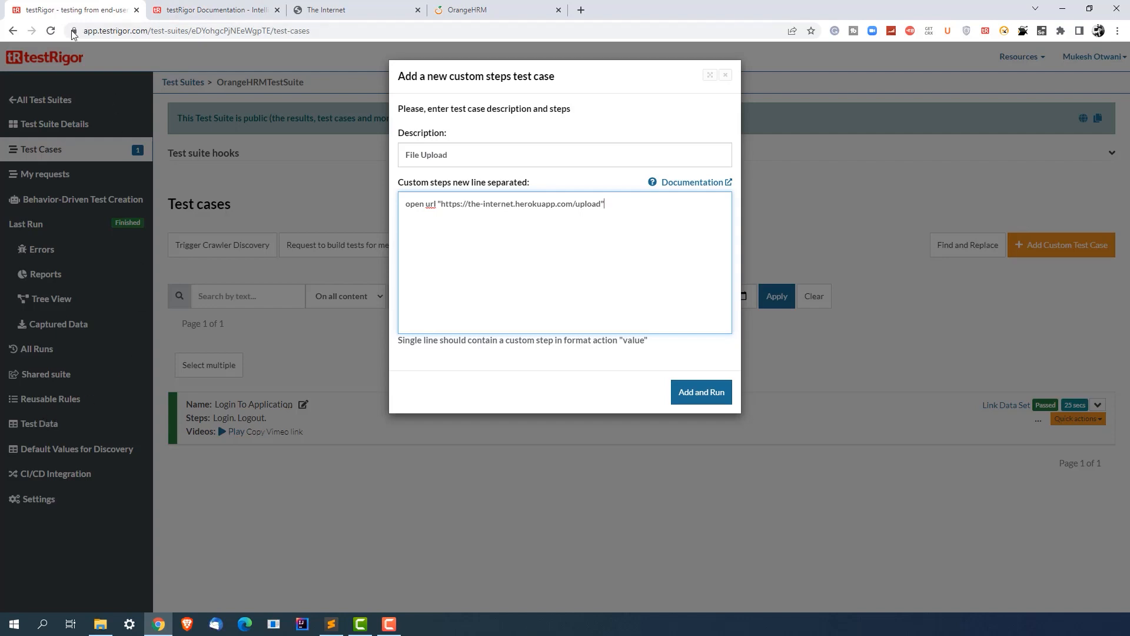
right_click(68, 8)
Duplicate the testRigor tab and show the suite's Test Data variables.
left_click(118, 81)
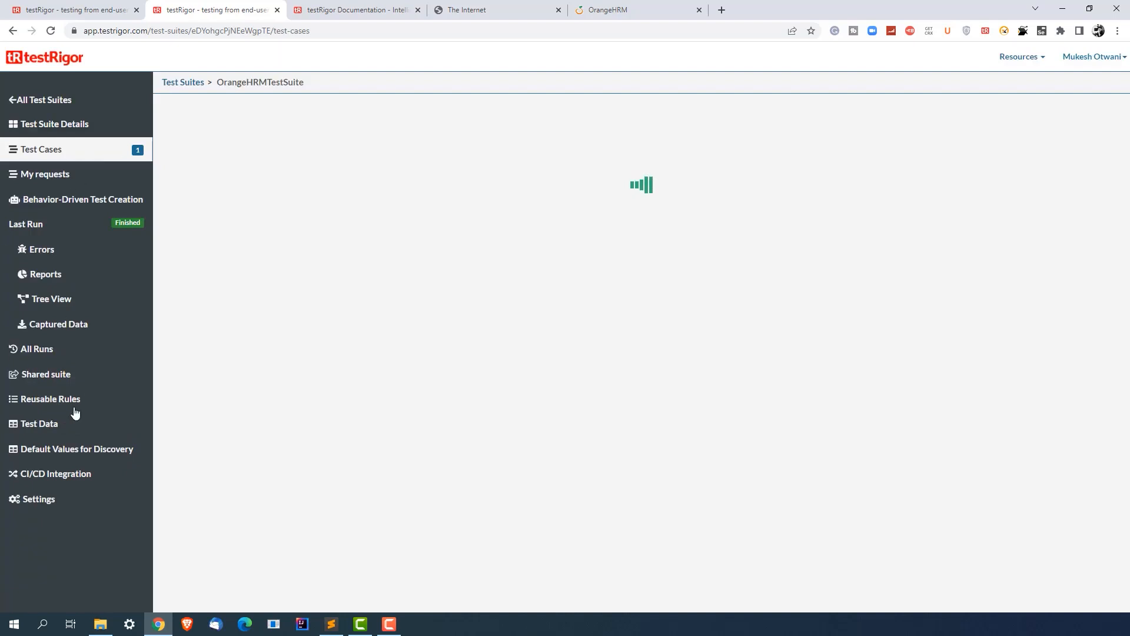
left_click(41, 434)
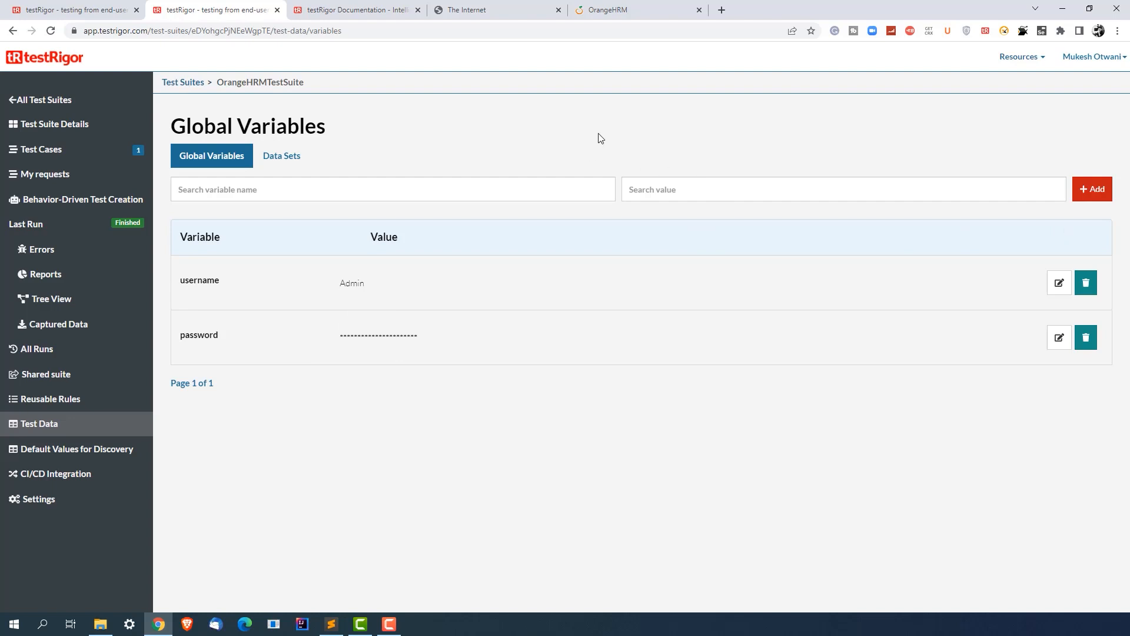
Add a File-type global variable named profilepic holding webinar.PNG.
left_click(1091, 189)
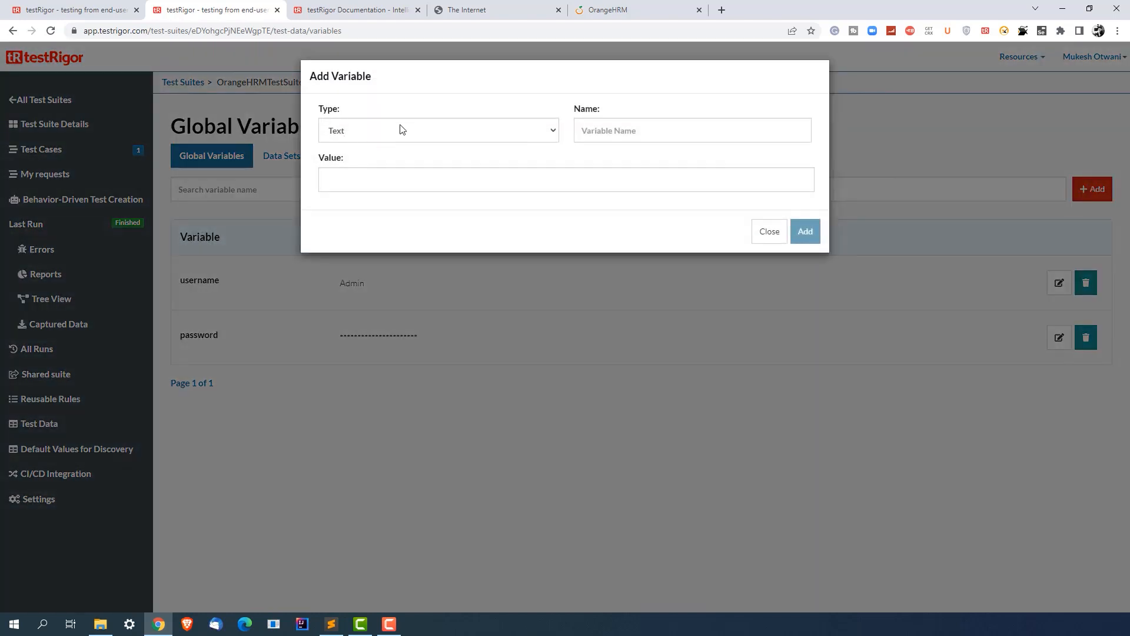
left_click(396, 136)
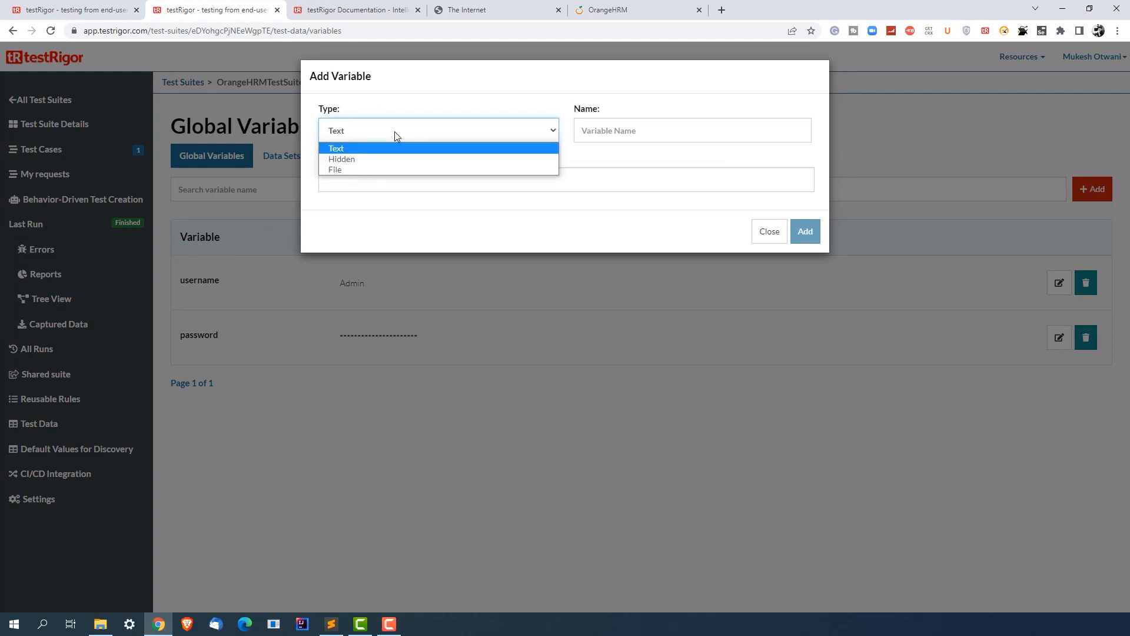
left_click(356, 170)
left_click(608, 133)
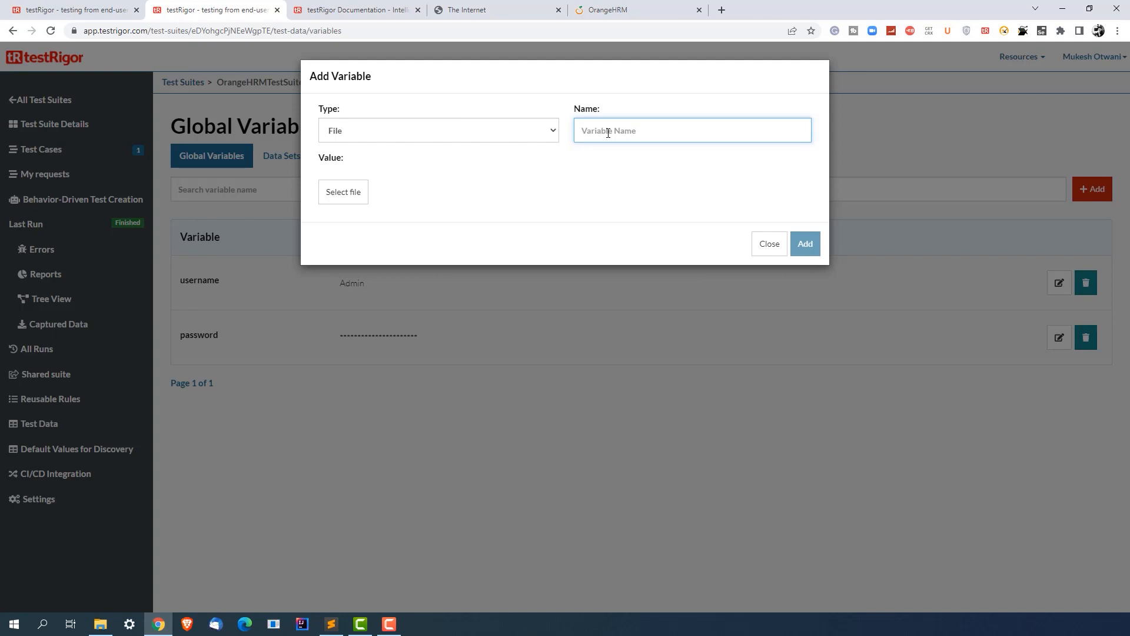
type("prof")
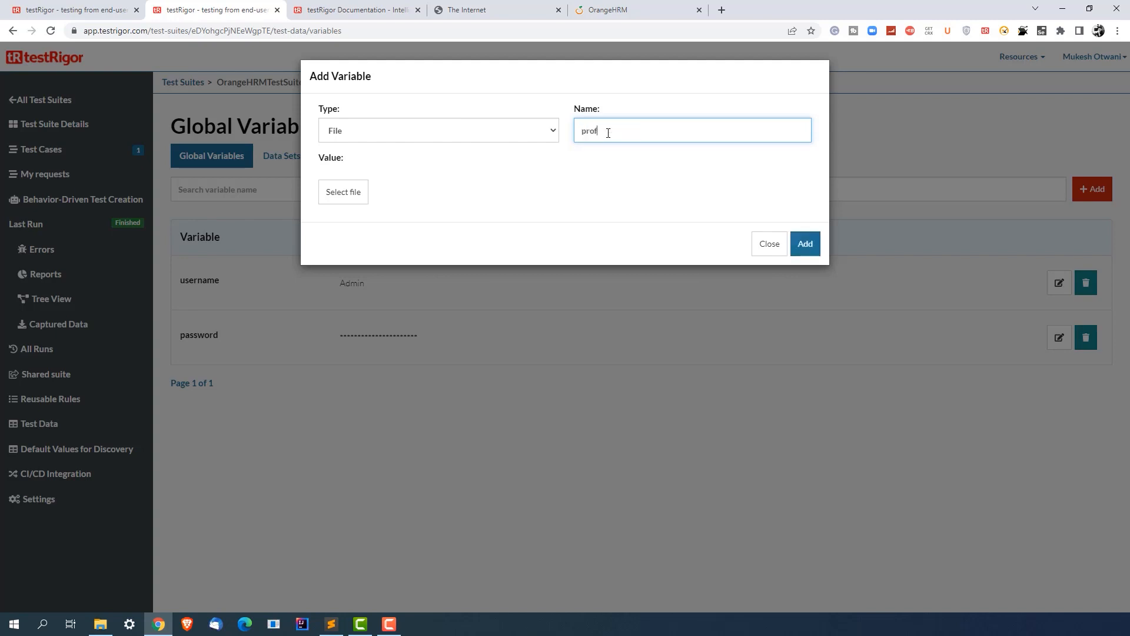
type("ilepic")
left_click_drag(643, 132, 560, 134)
key("ctrl+c")
left_click(627, 131)
left_click(500, 202)
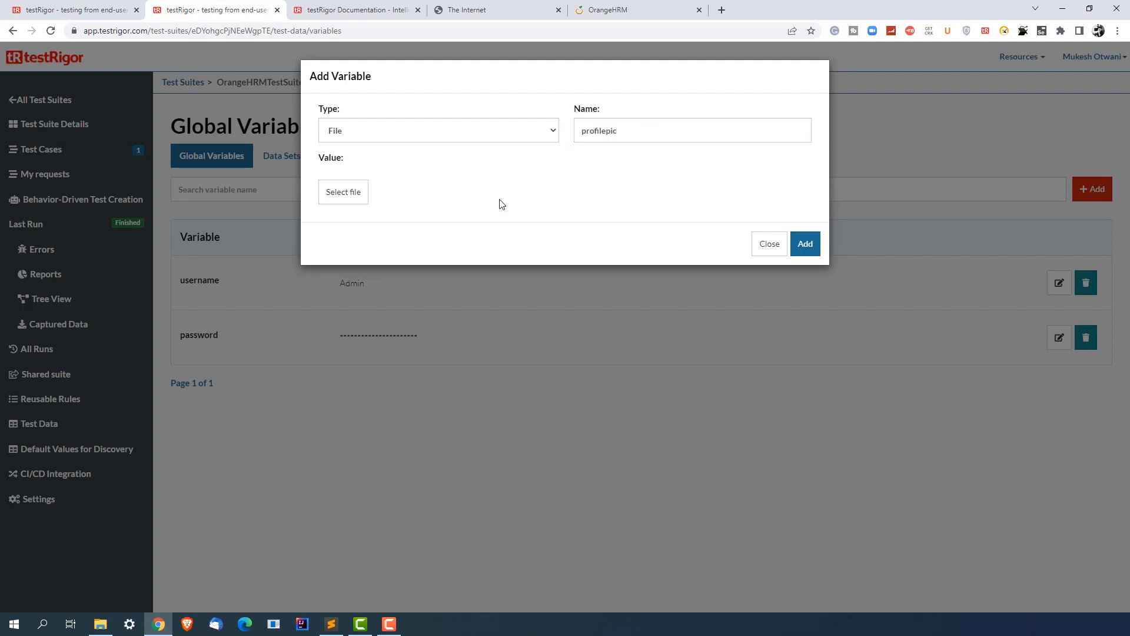
left_click(352, 194)
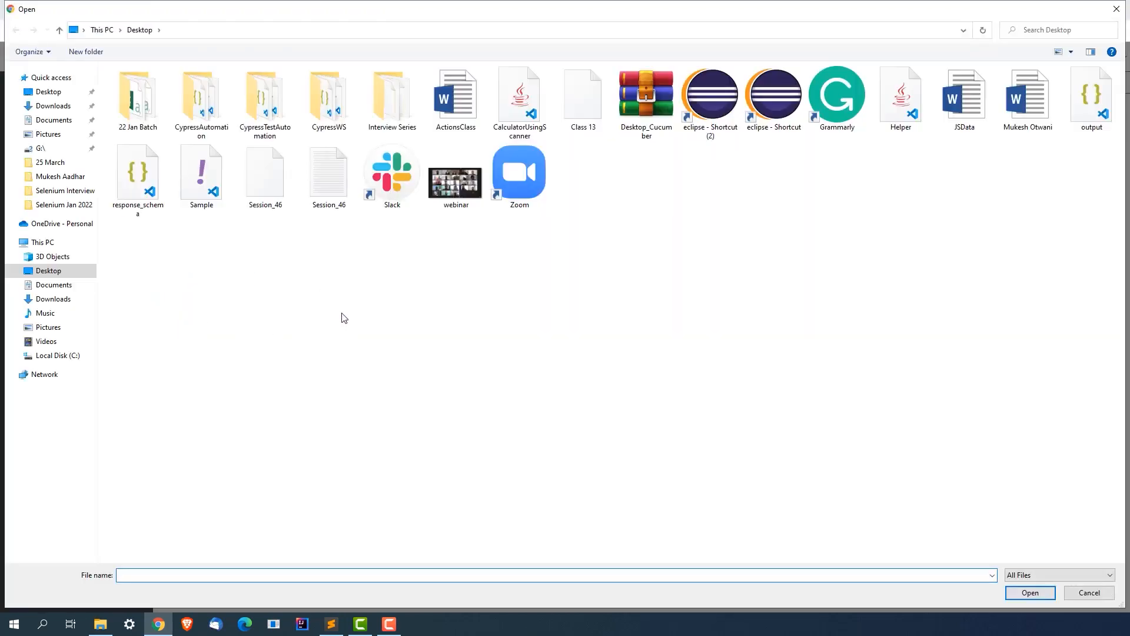
left_click(463, 207)
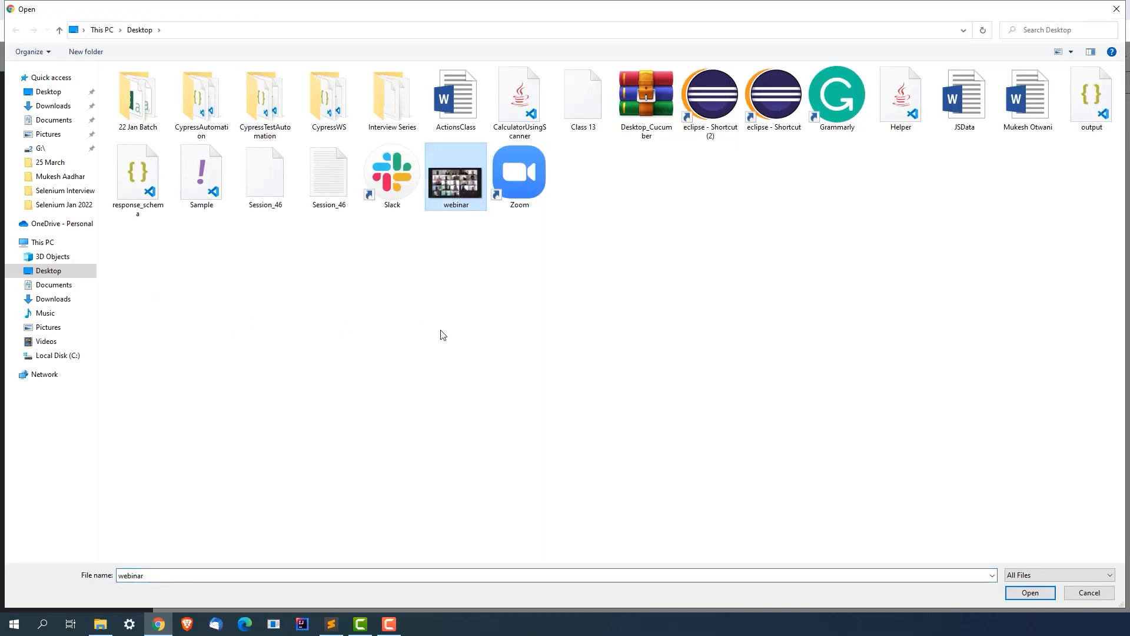
double_click(467, 187)
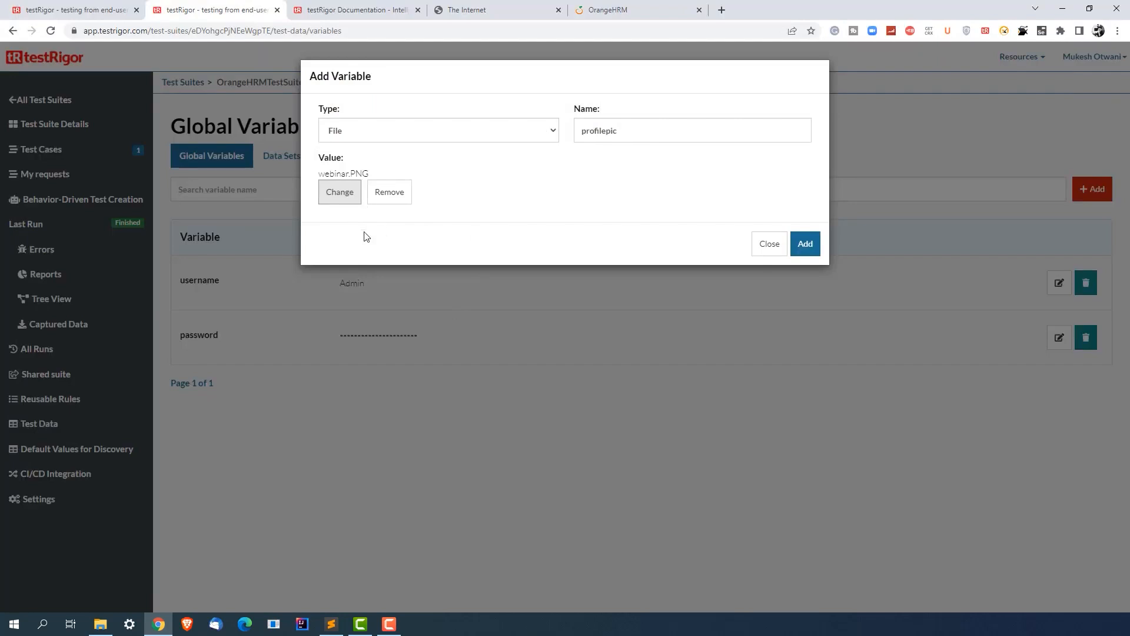
left_click(807, 245)
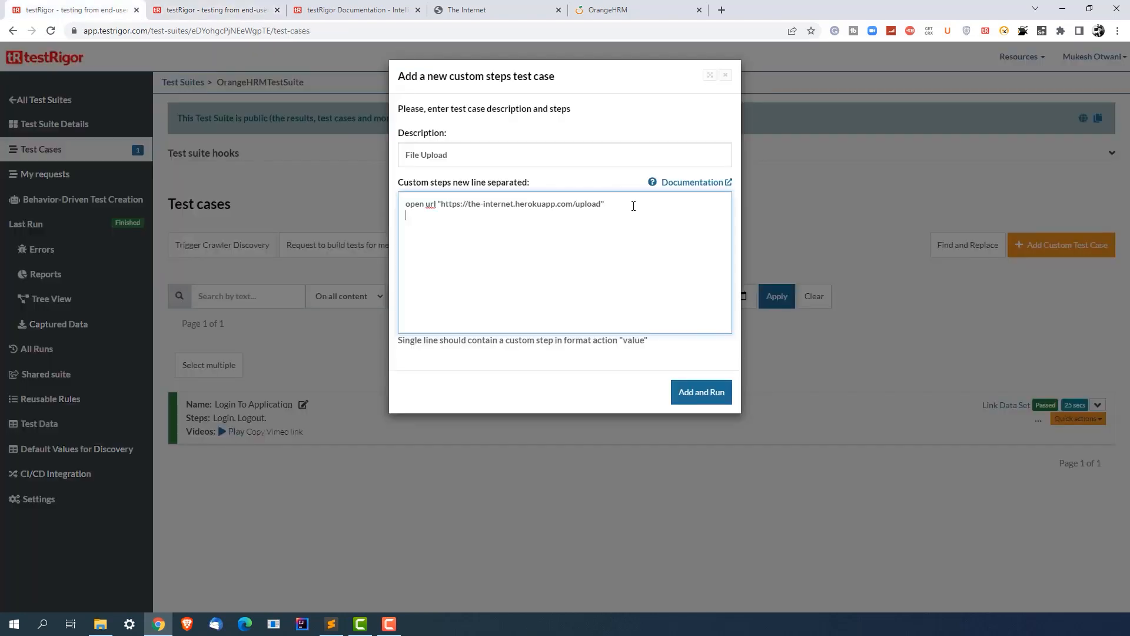
Begin the second test step with 'enter stored value'.
type("enter stored value \"")
left_click(215, 10)
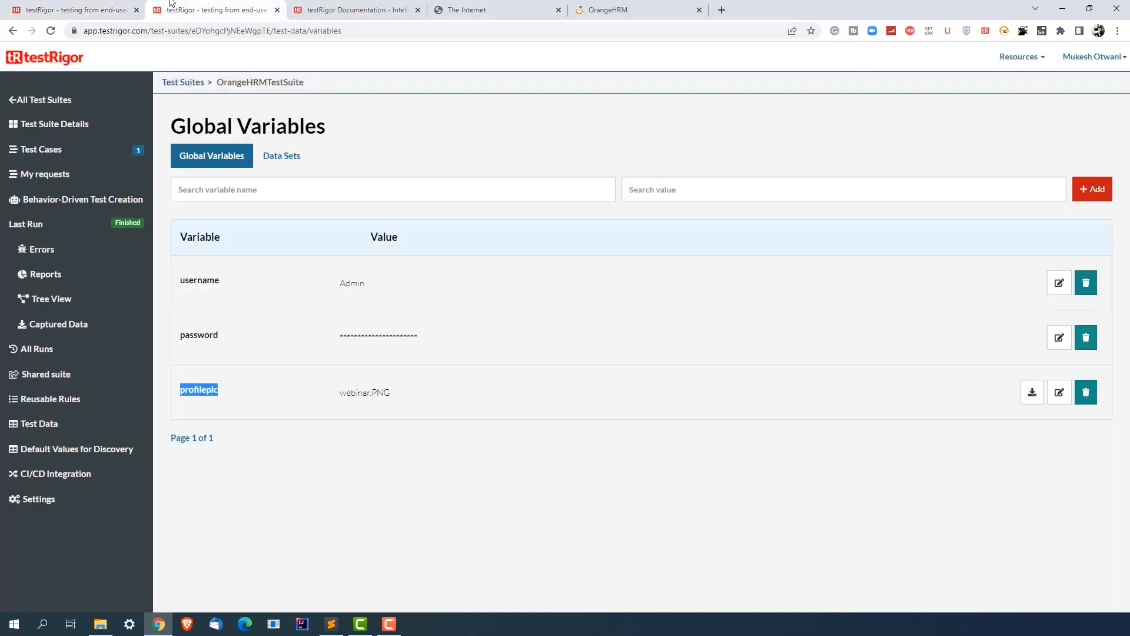
left_click(88, 10)
Paste profilepic into step two and inspect the Choose File input's HTML for its id.
key("ctrl+v")
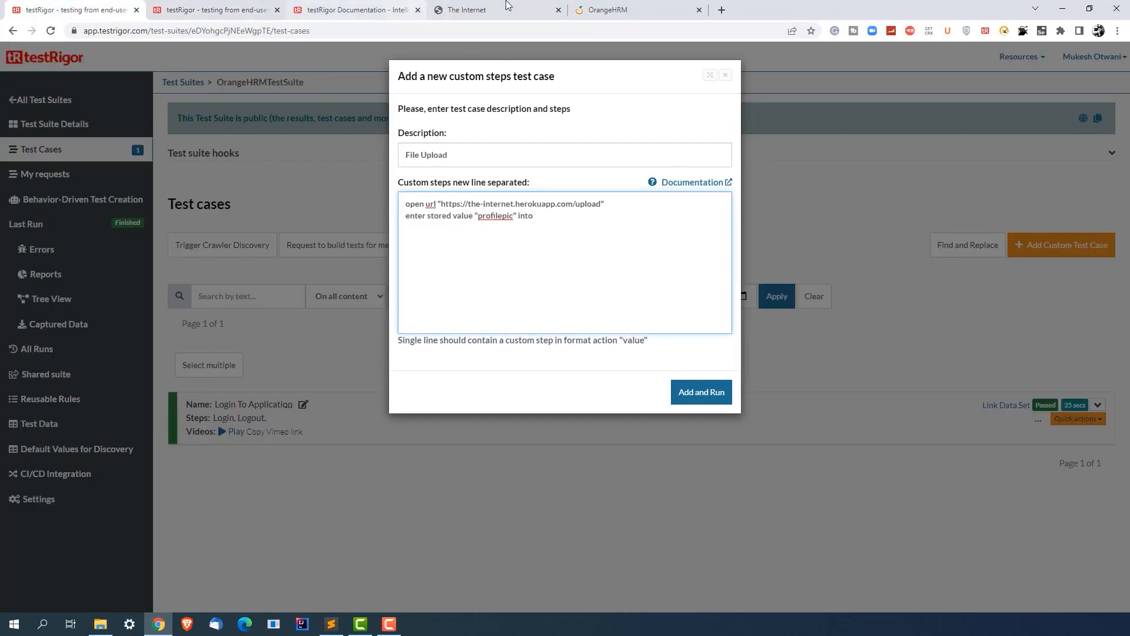
left_click(535, 8)
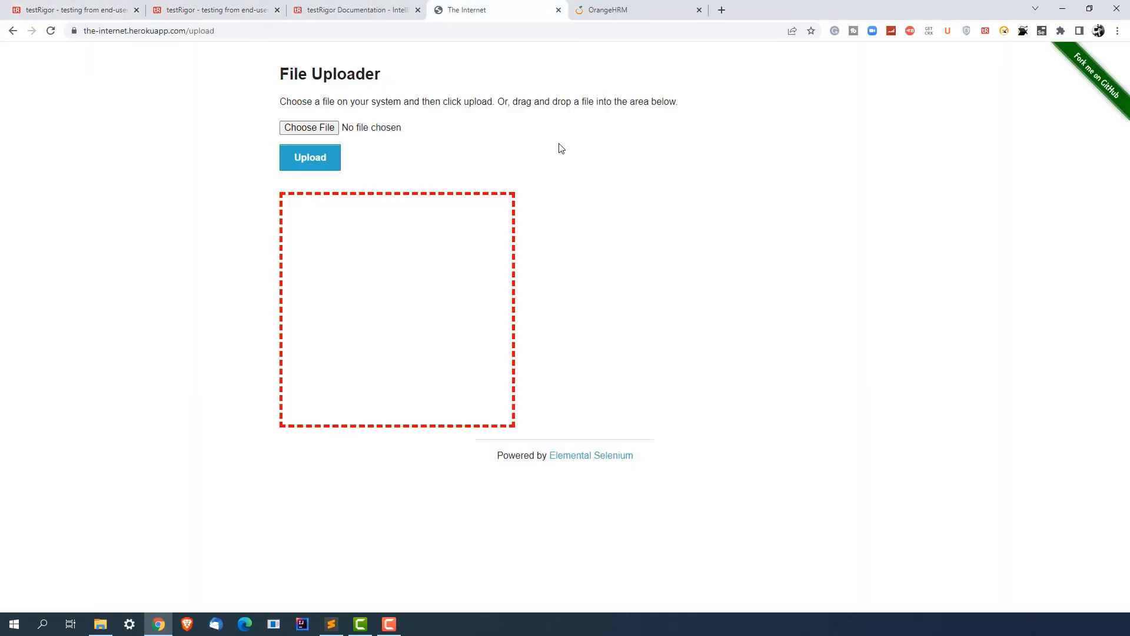
right_click(323, 126)
left_click(379, 379)
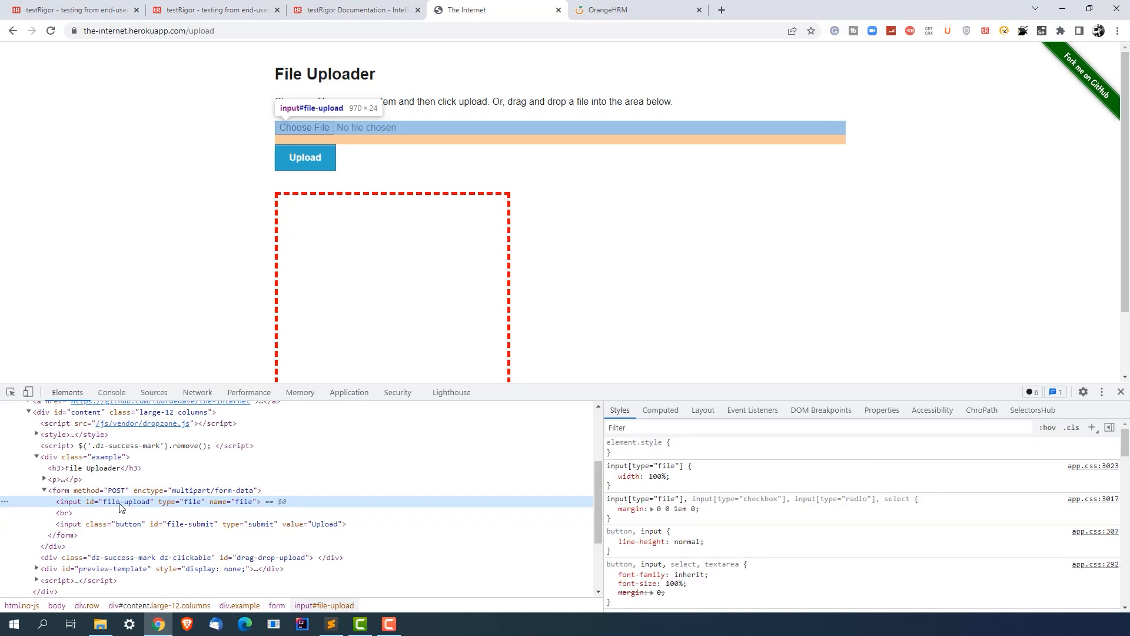
Finish step two with into input file "file-upload", then bring up the uploader's file chooser.
left_click(68, 6)
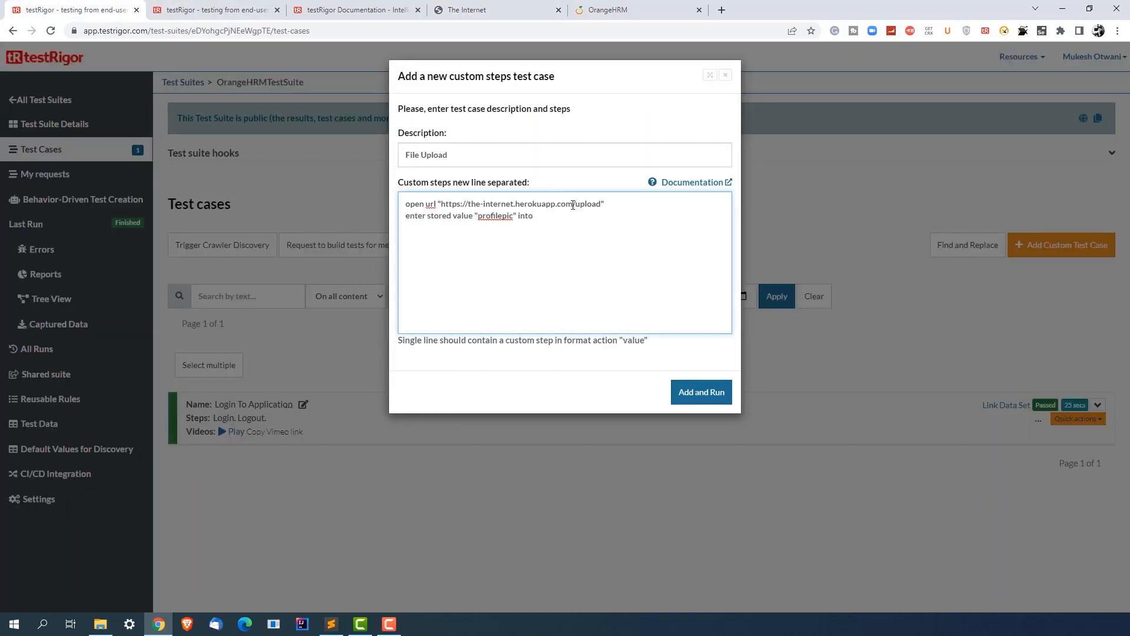
type("put file \"")
type("file-upload")
left_click_drag(405, 218, 510, 245)
left_click(510, 245)
left_click_drag(431, 219, 518, 219)
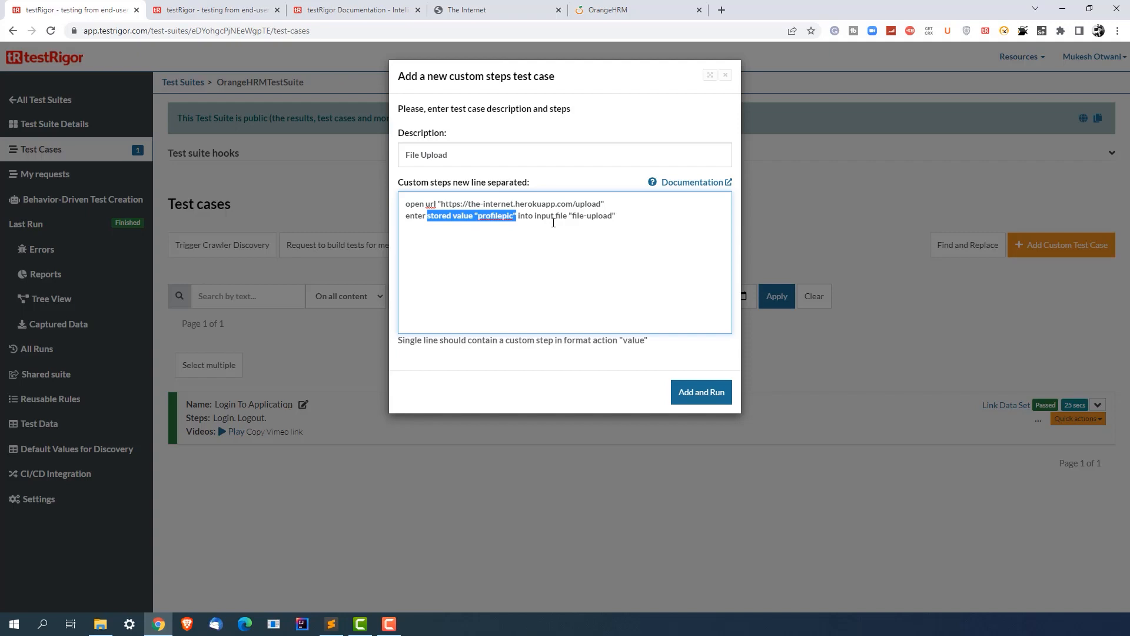
left_click(620, 217)
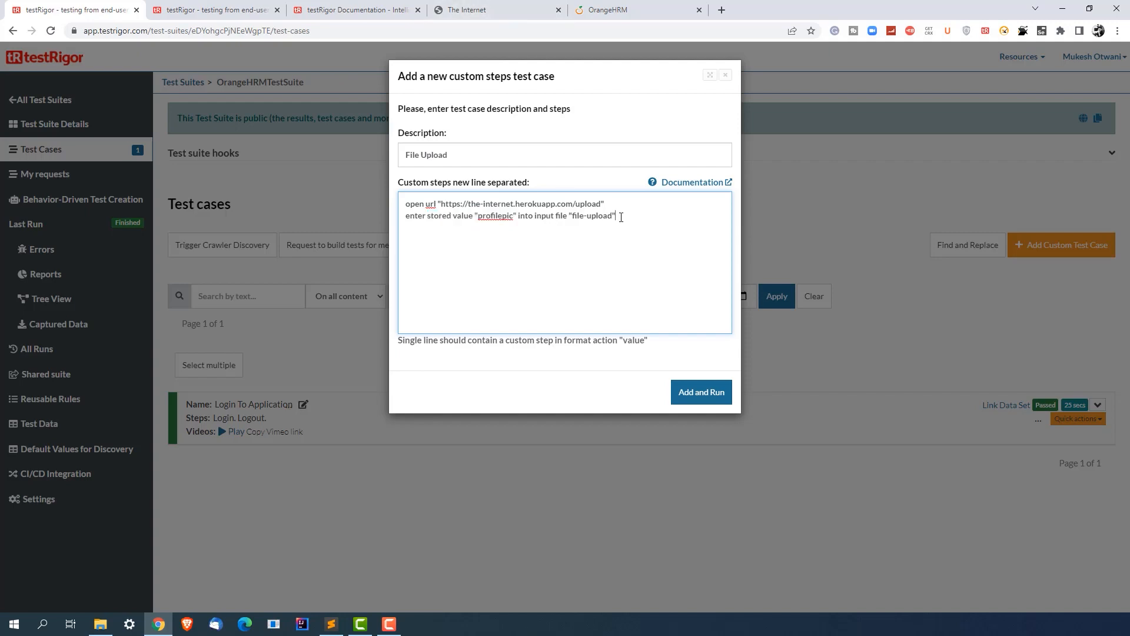
left_click(488, 10)
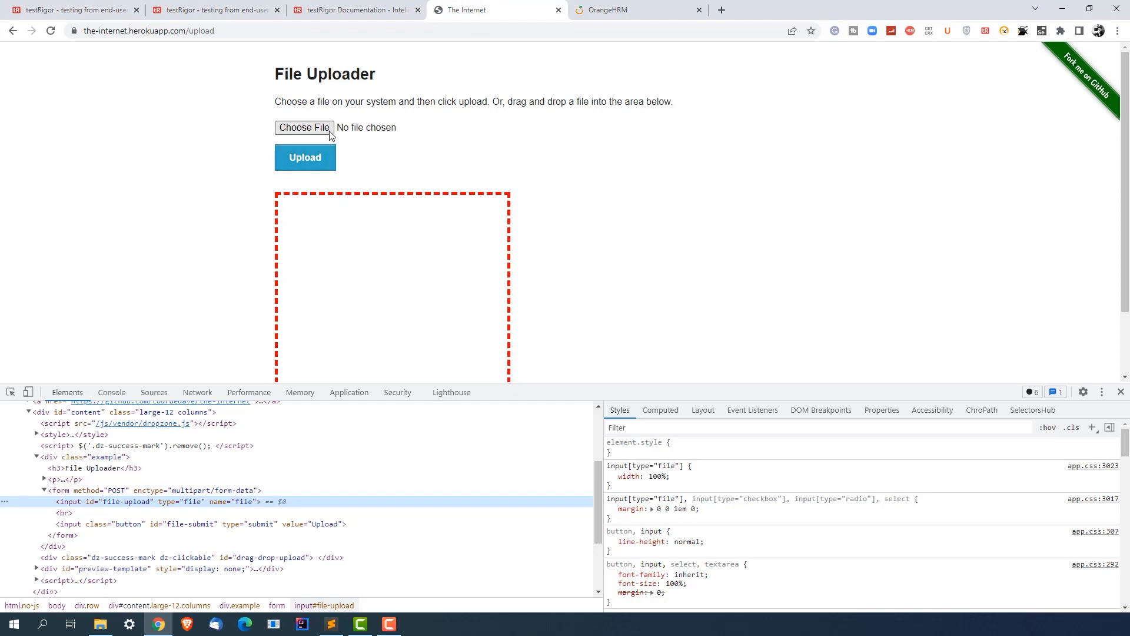
left_click(371, 133)
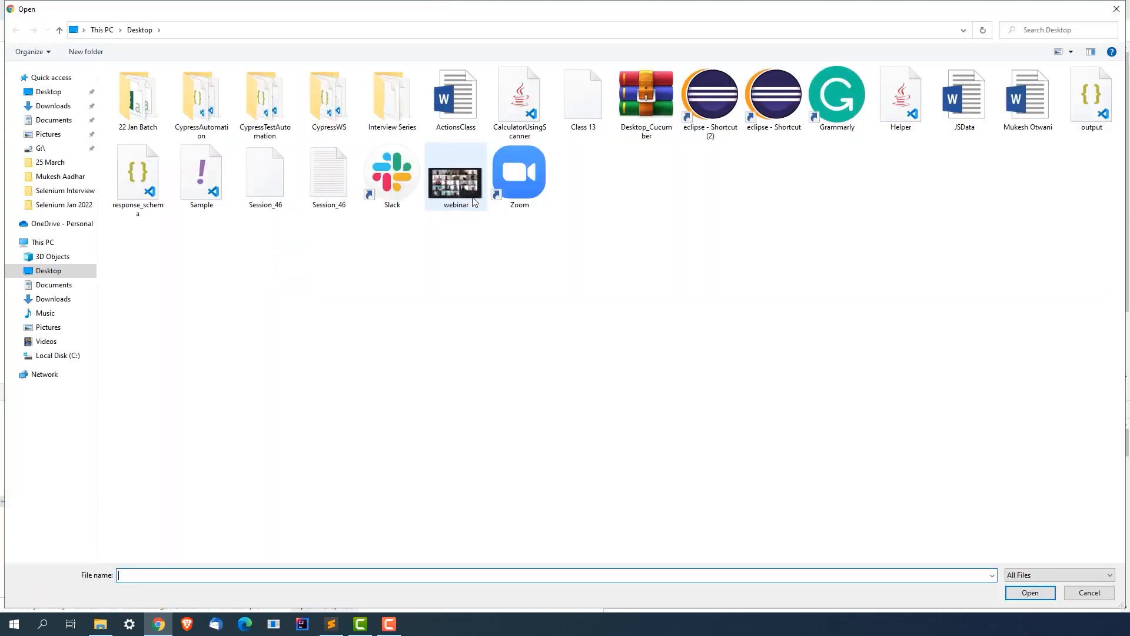
Upload webinar.PNG manually and add the third step click on "Upload".
double_click(448, 188)
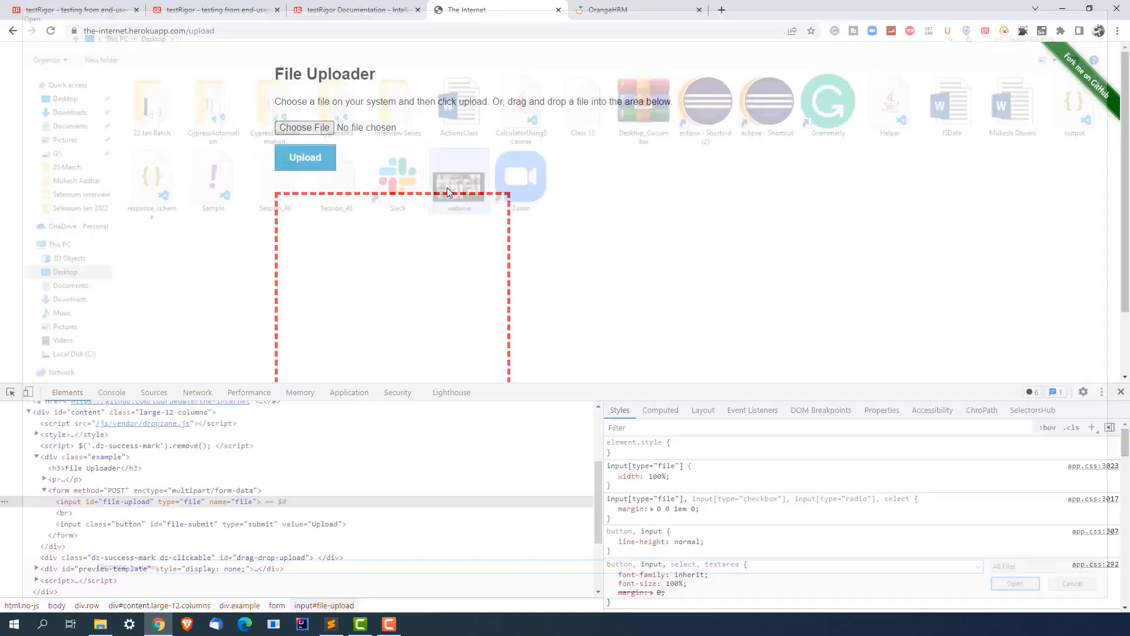
left_click(307, 162)
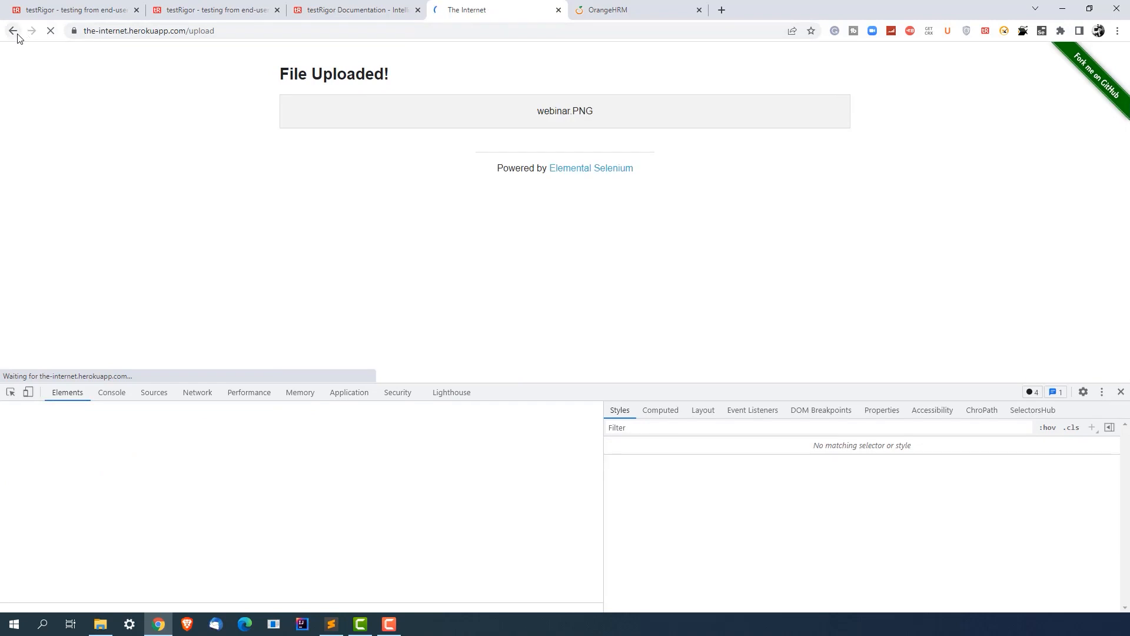
left_click(93, 9)
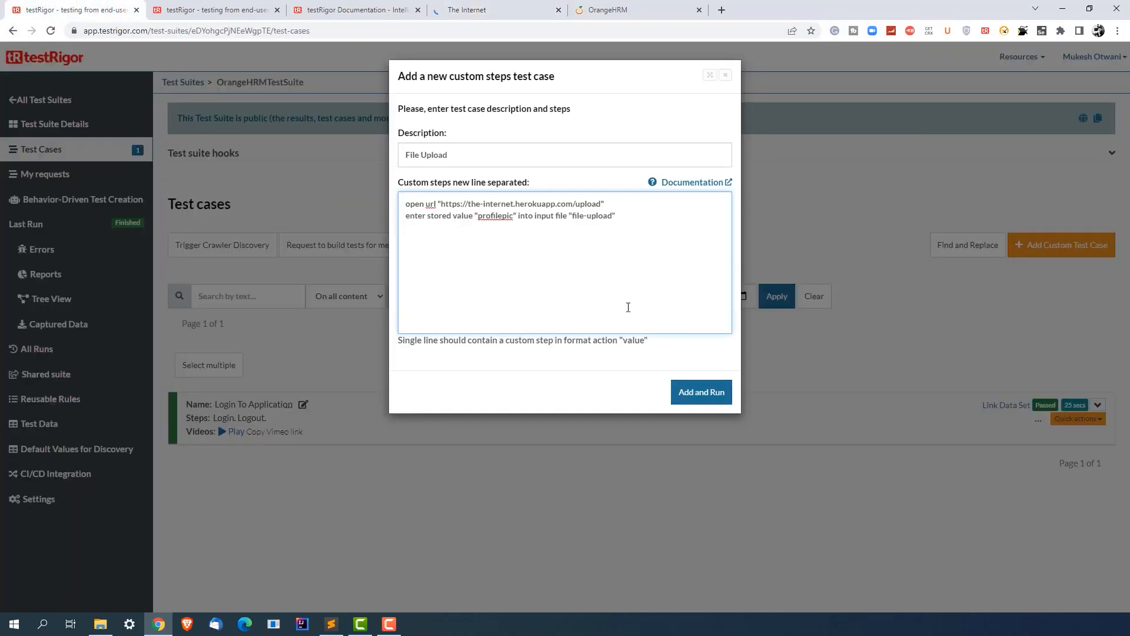
type("ck on")
left_click(564, 3)
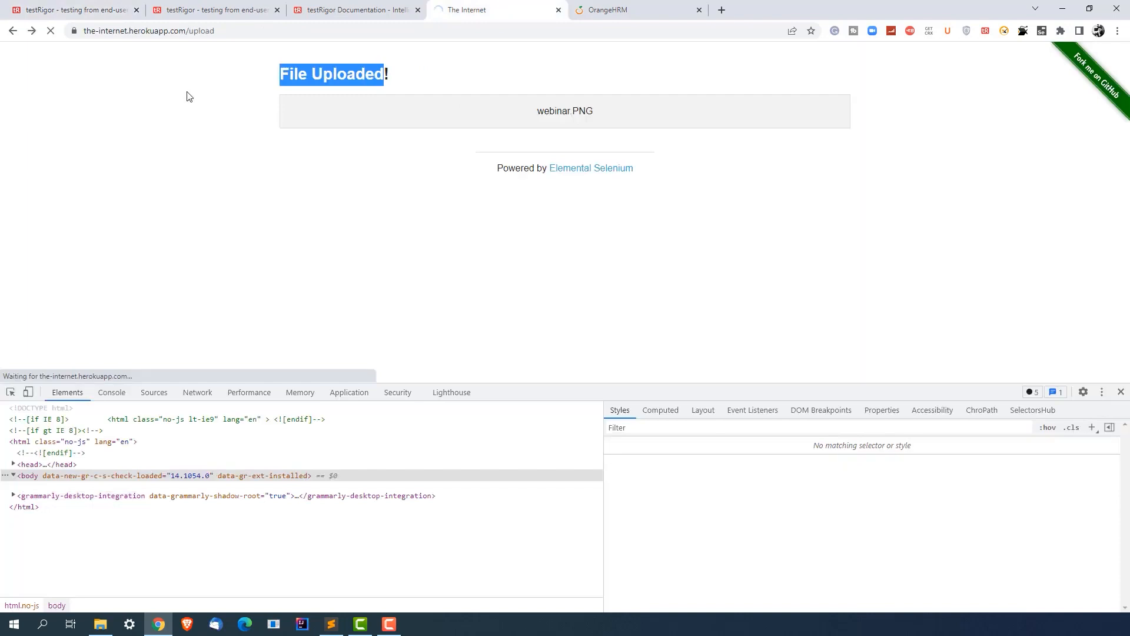
left_click(240, 28)
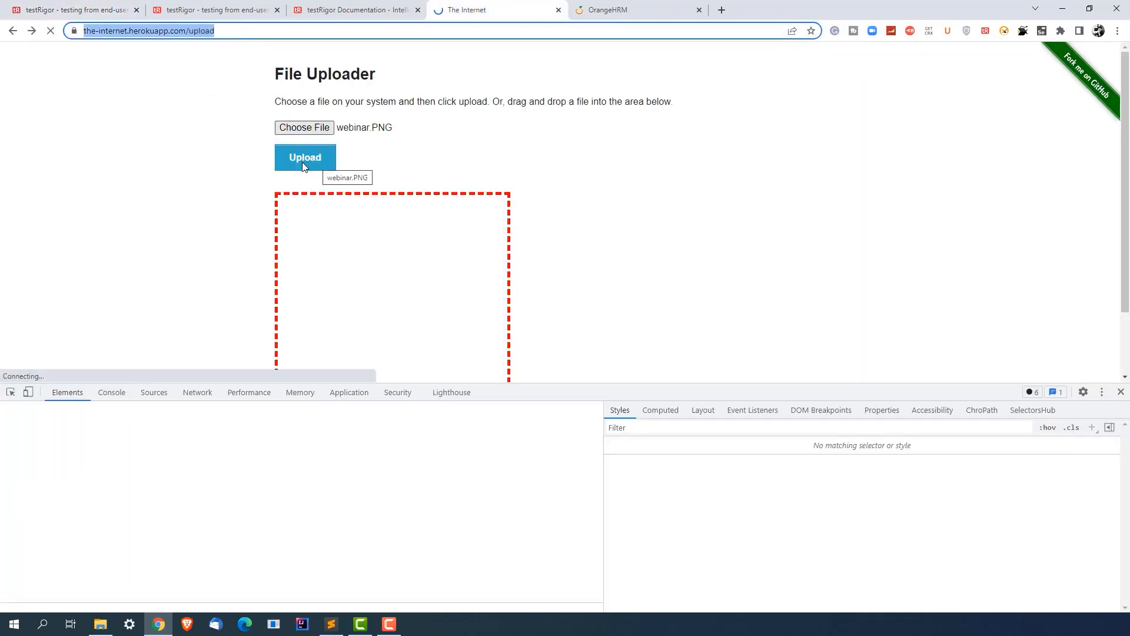
left_click(77, 9)
type("Upload")
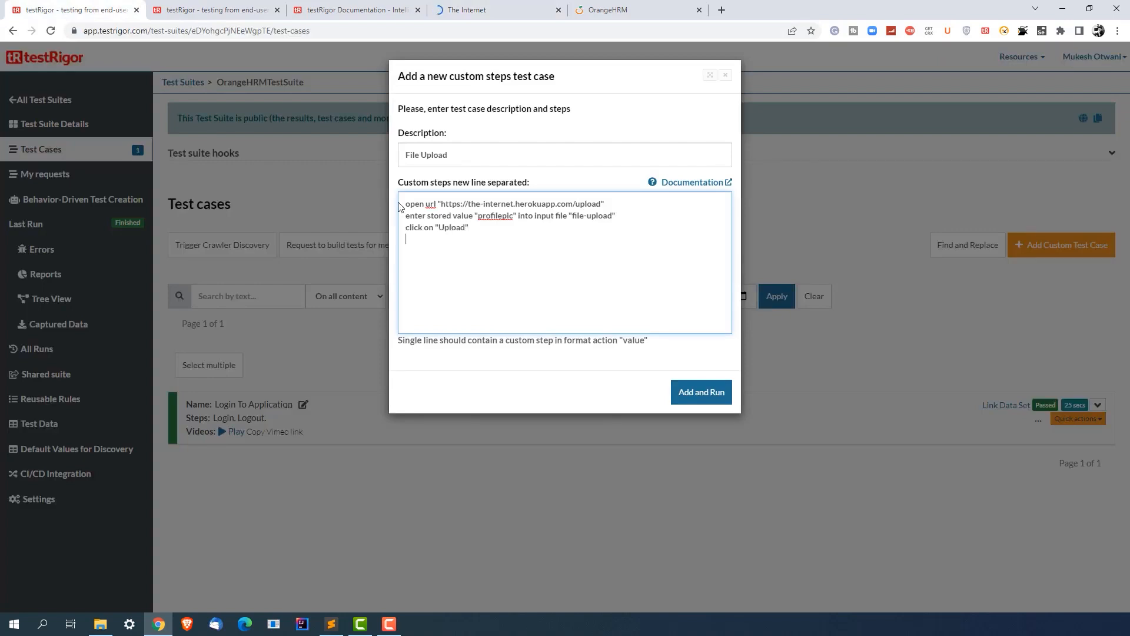
left_click(489, 9)
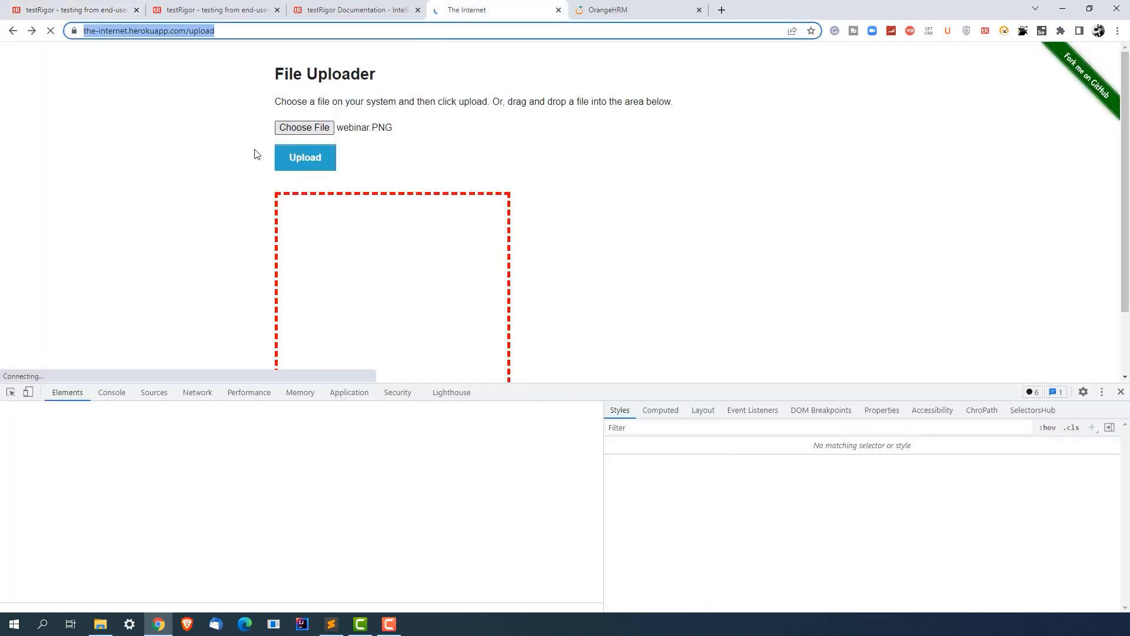
left_click(296, 161)
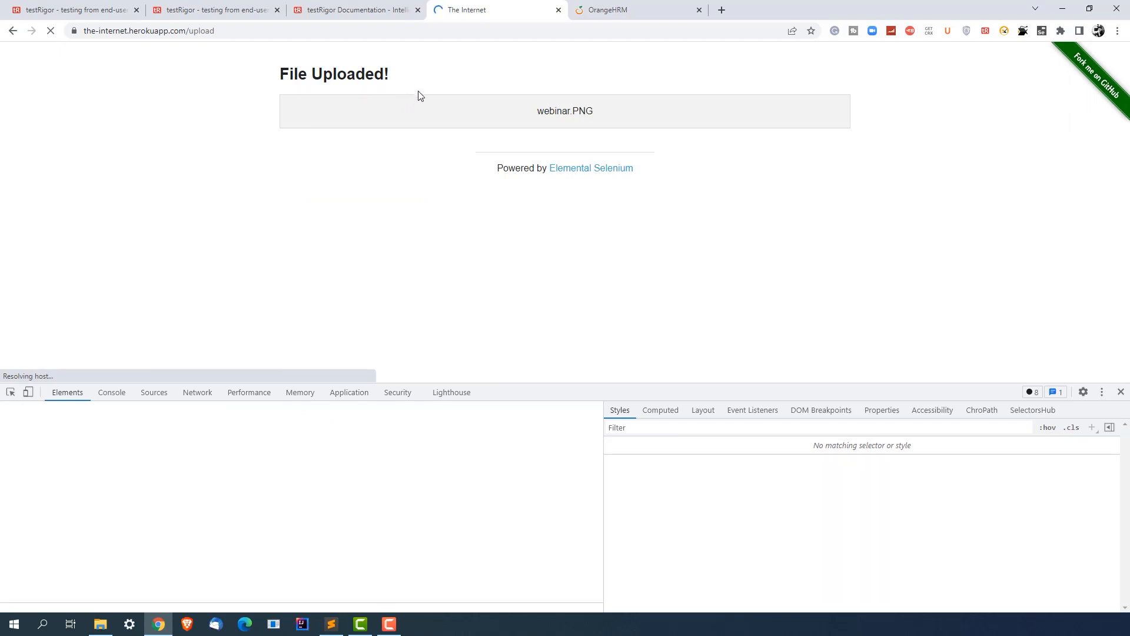
Add the fourth step check that page contains "File Uploaded".
mouse_move(374, 74)
left_mouse_down()
mouse_move(286, 74)
mouse_move(383, 78)
left_mouse_up()
left_click(392, 73)
key("ctrl+1")
key("Return")
type("check ")
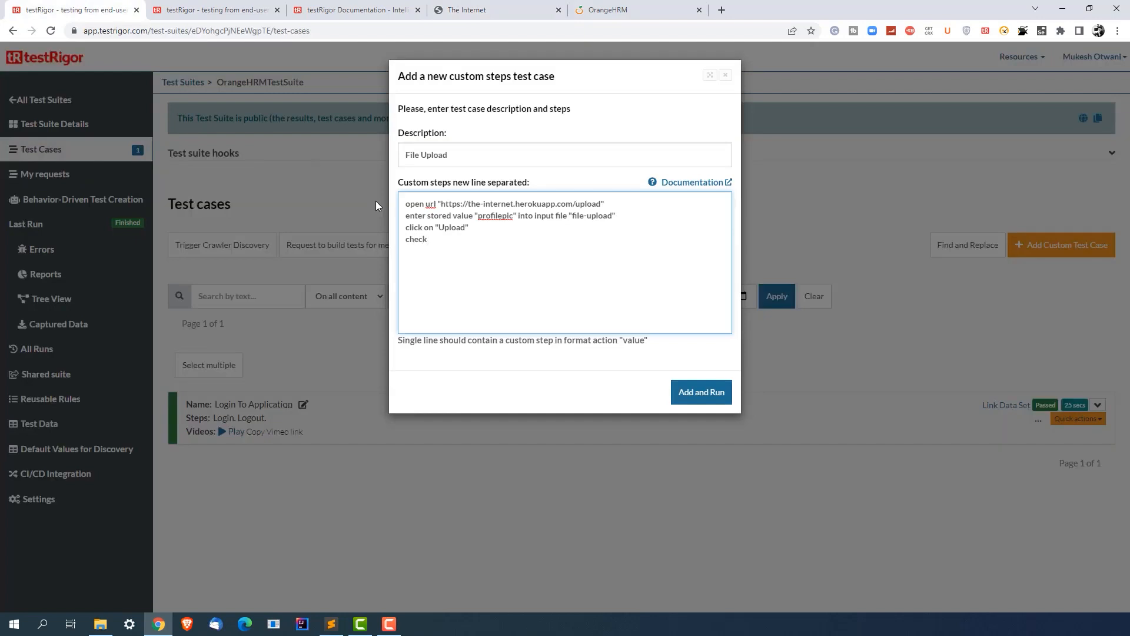
type("that page contains \"File Uploaded")
Review the four steps and Add and Run the test, which passes in 16 secs.
left_click_drag(668, 223, 387, 228)
left_click_drag(669, 216, 378, 219)
left_click_drag(631, 207, 386, 204)
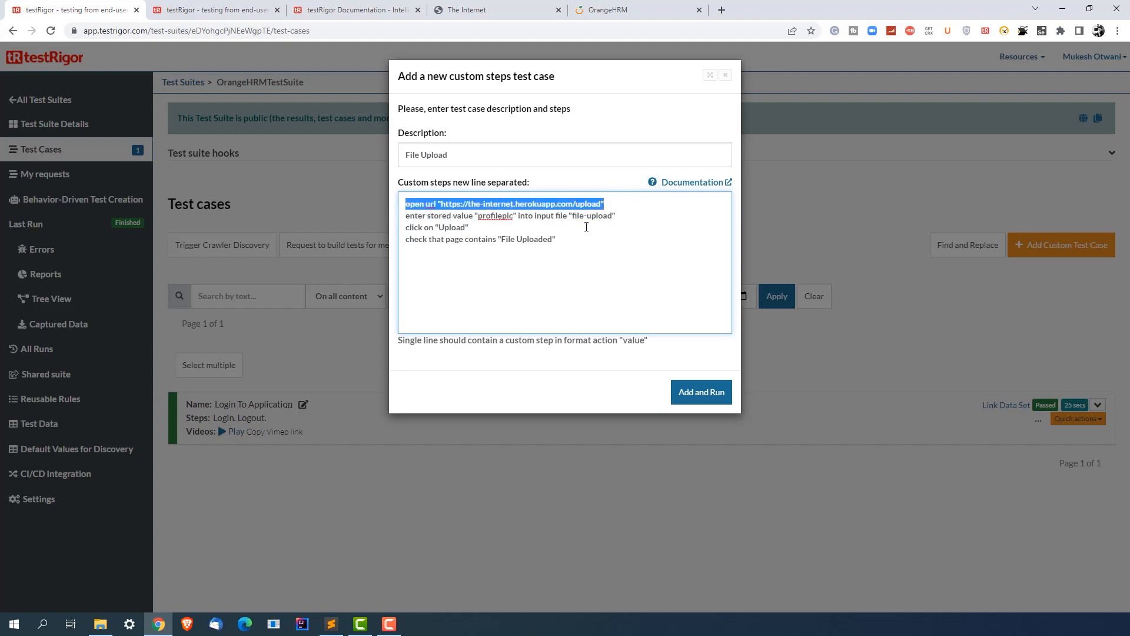
left_click_drag(430, 217, 493, 216)
left_click(533, 216)
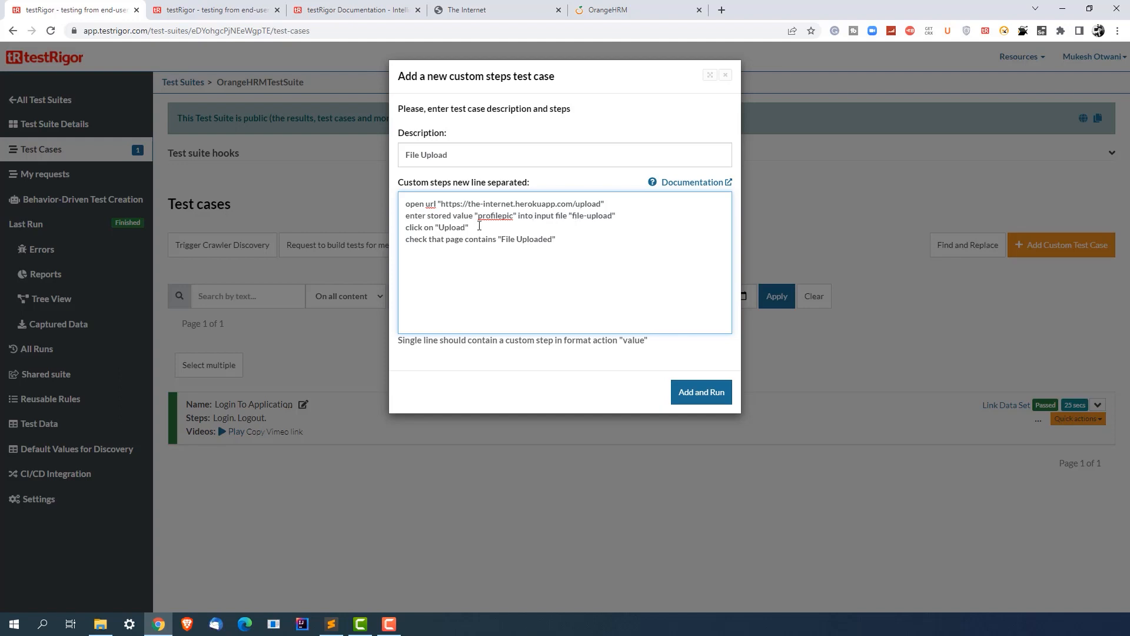
left_click_drag(479, 225, 388, 230)
left_click_drag(598, 236, 389, 242)
left_click(580, 256)
left_click(715, 402)
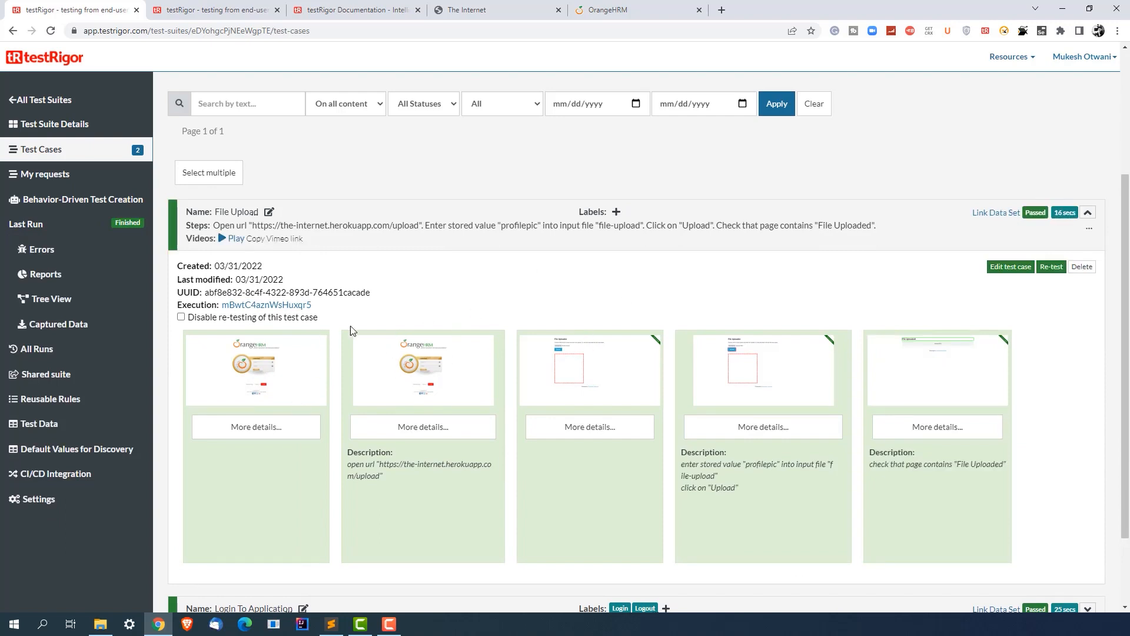
left_click(273, 372)
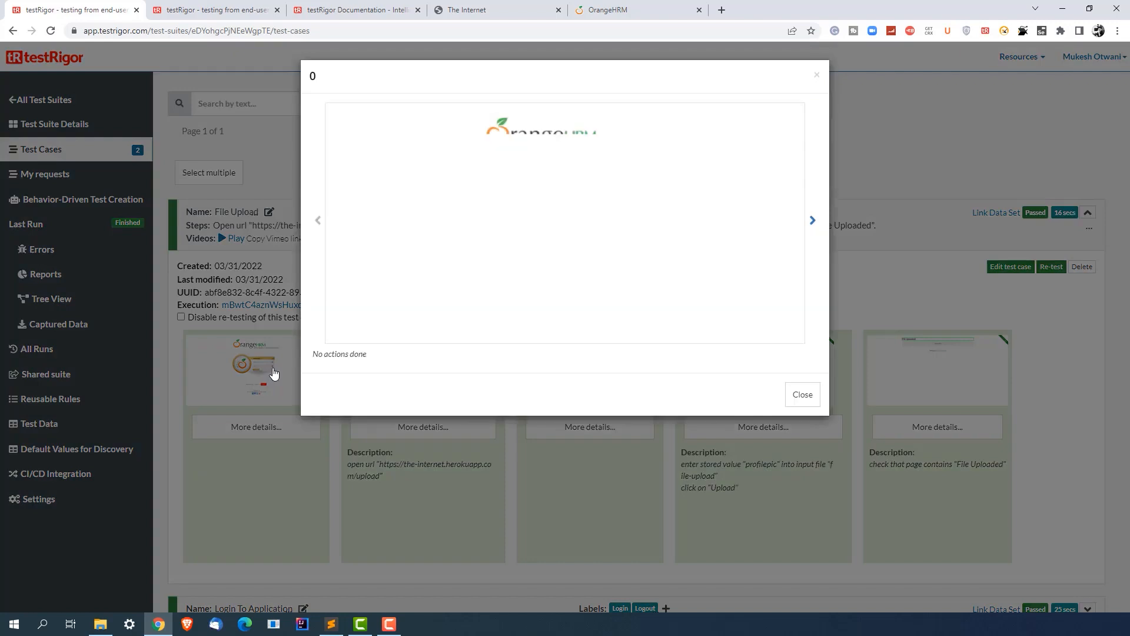
left_click(616, 234)
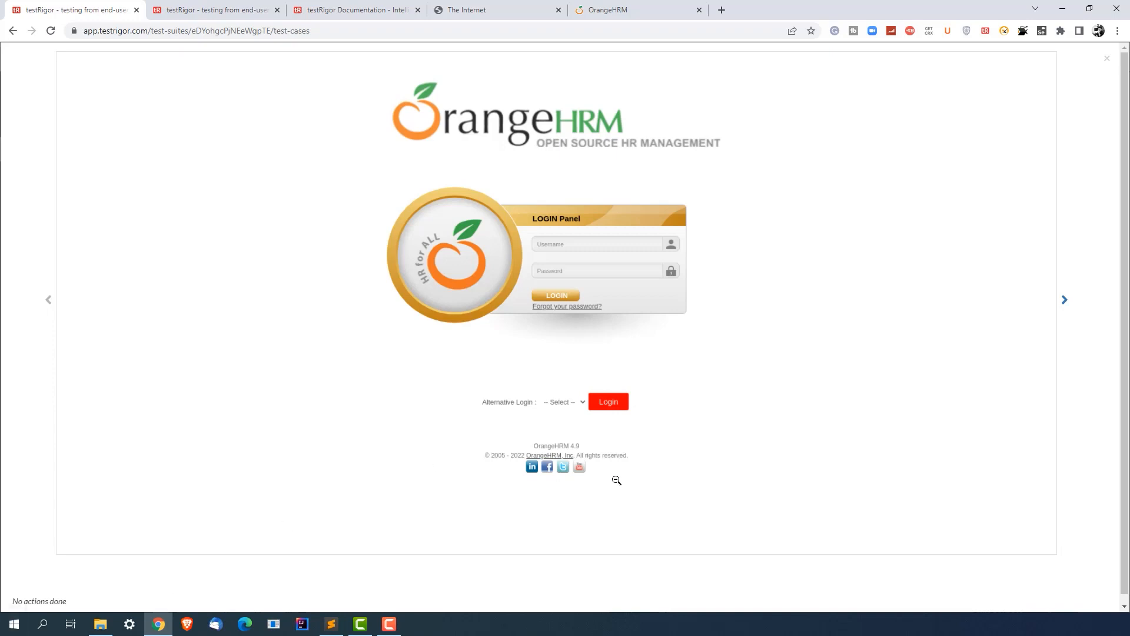
left_click(1066, 304)
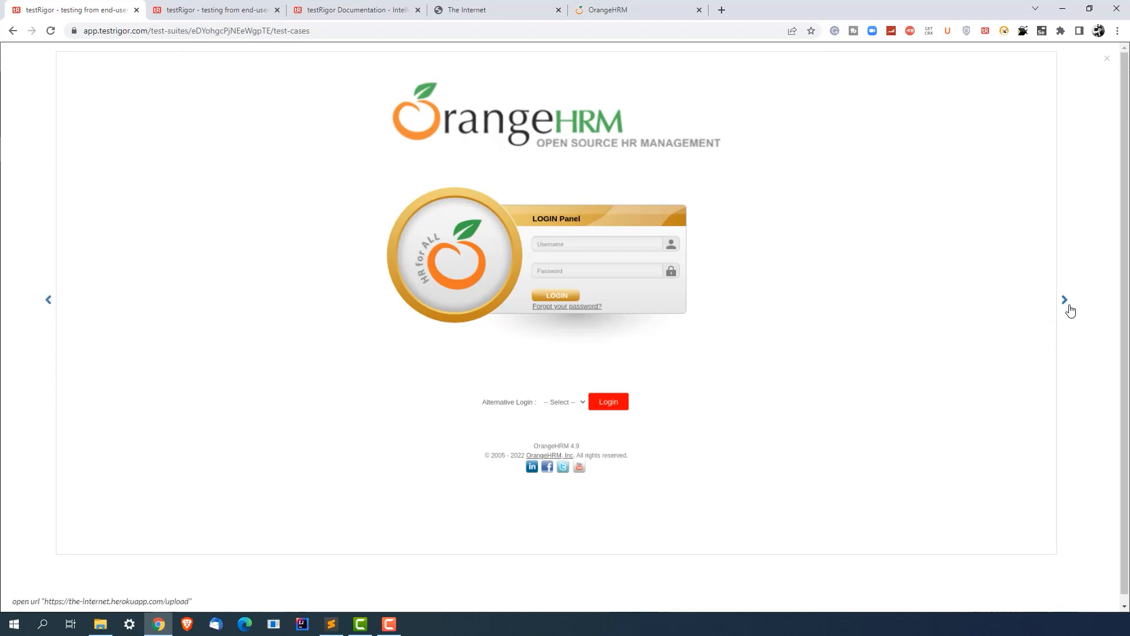
left_click(1069, 309)
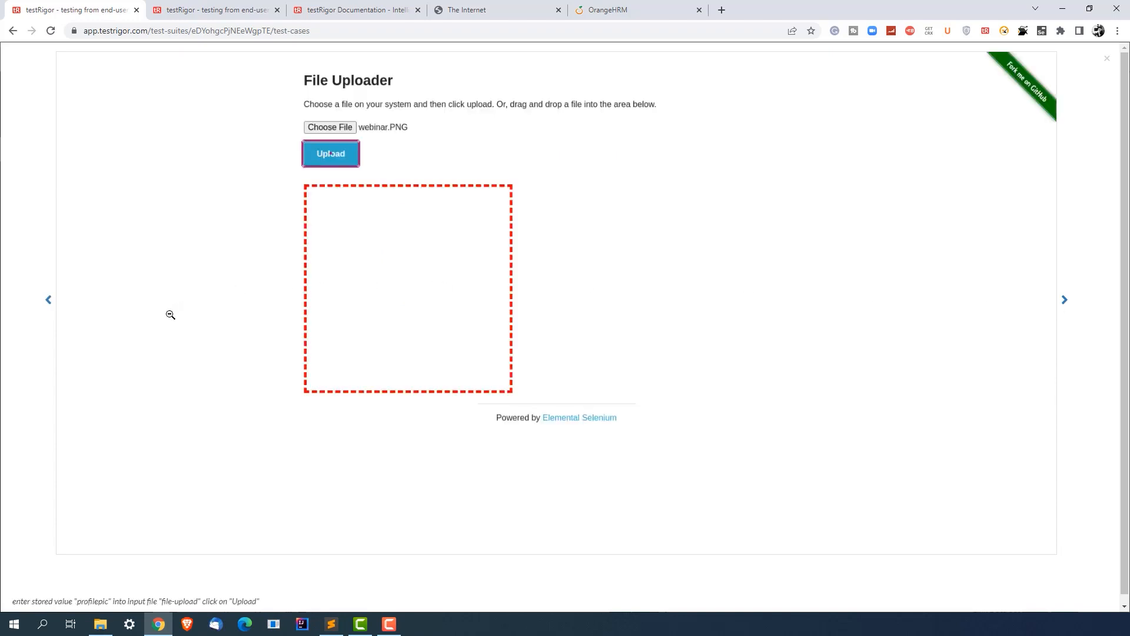
left_click(49, 301)
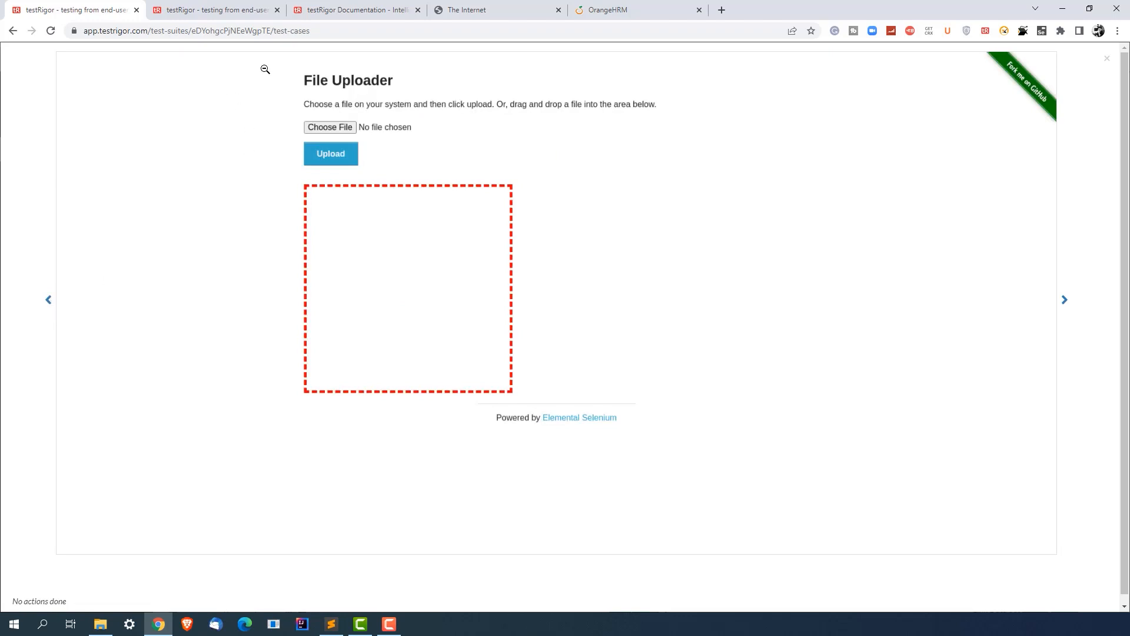
left_click(1066, 311)
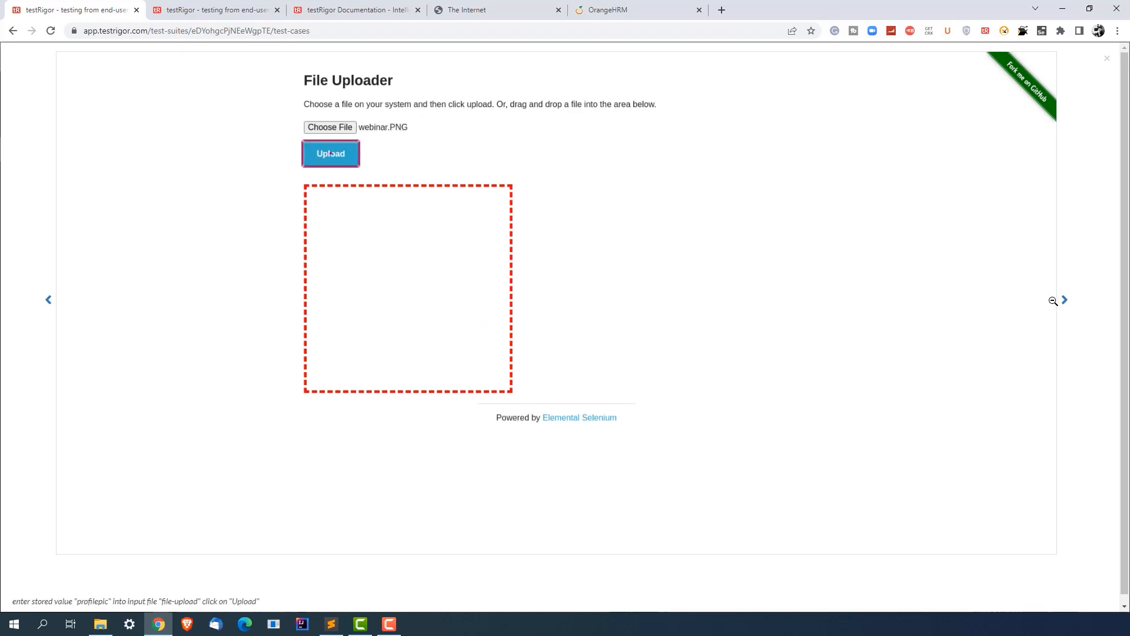
left_click(1064, 307)
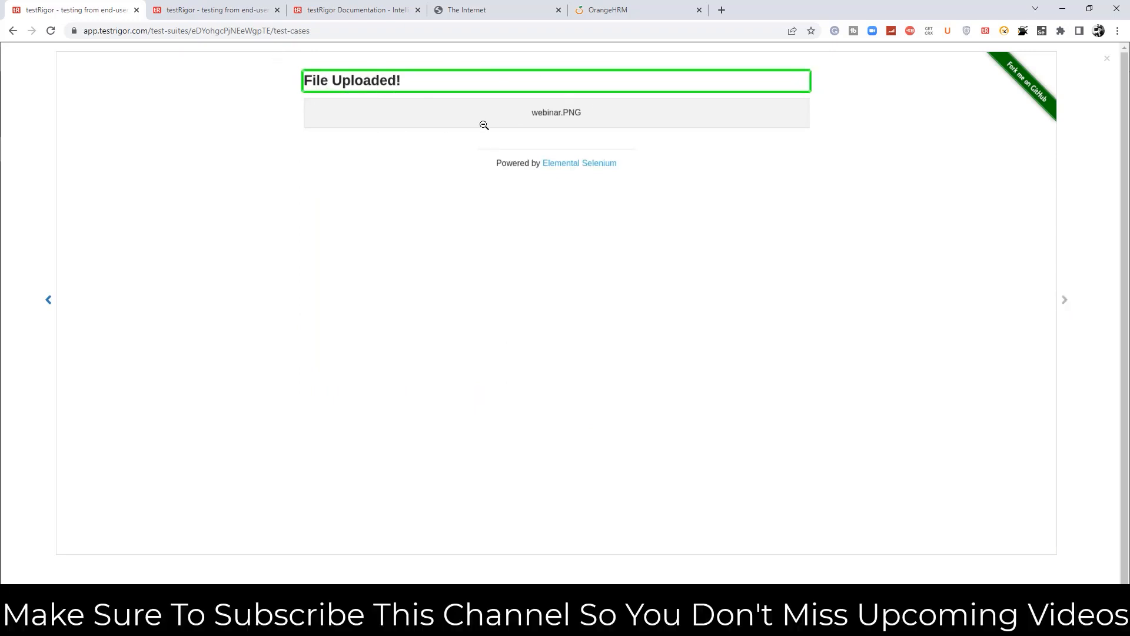
left_click(1105, 59)
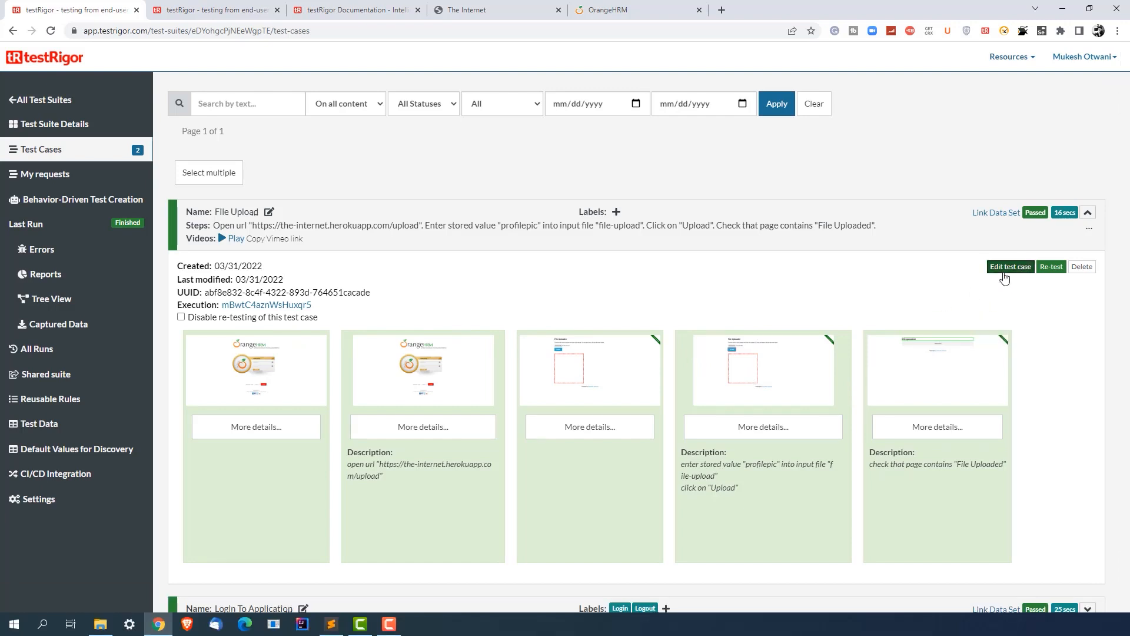
Delete the enter stored value "profilepic" step and its leftover blank line.
left_click(1004, 266)
left_click_drag(633, 216, 313, 214)
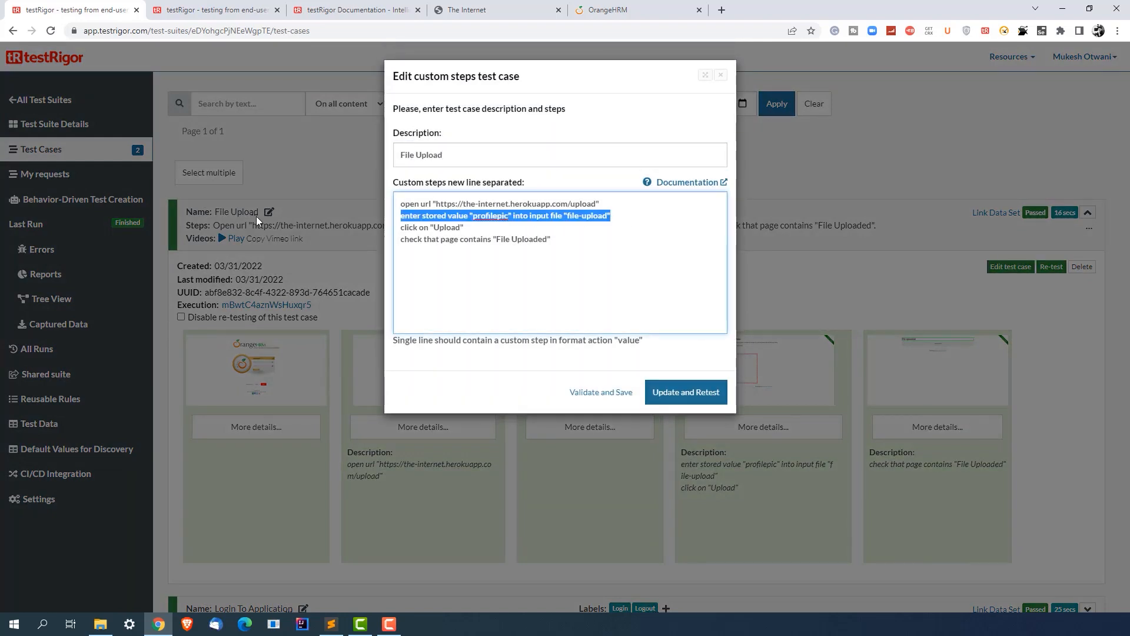
key("BackSpace")
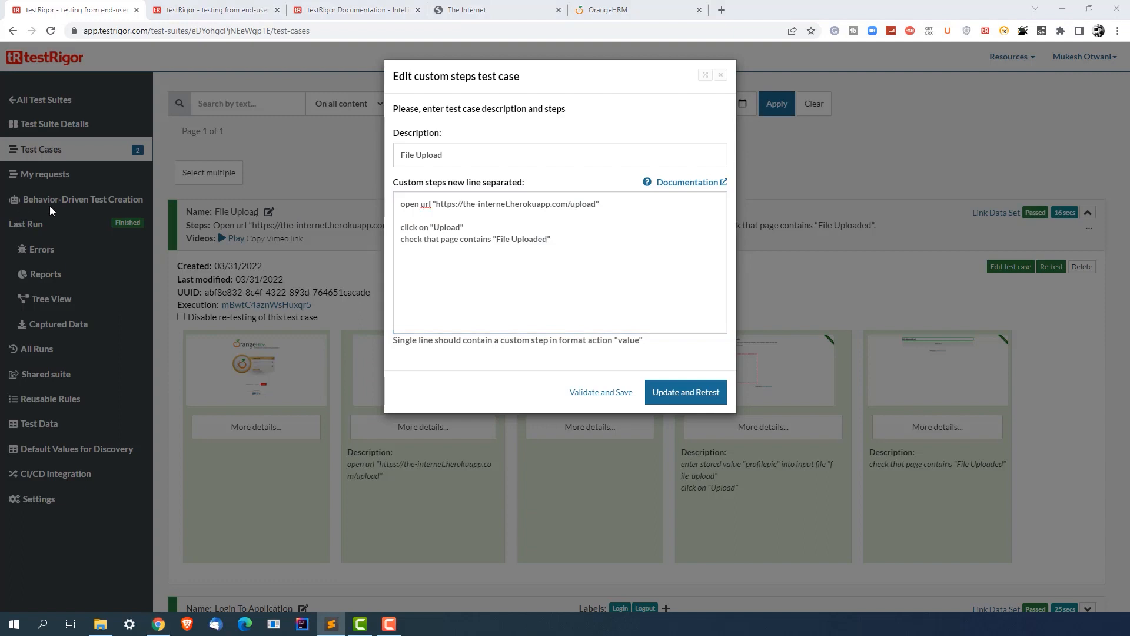
left_click(491, 214)
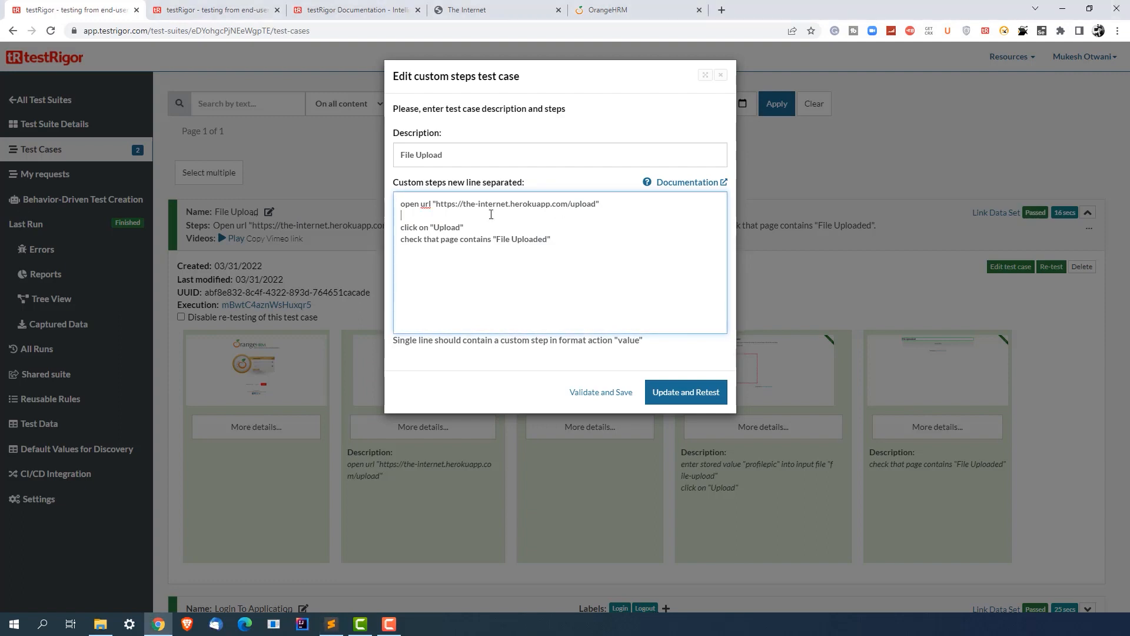
key("BackSpace")
Review the remaining steps and Update and Retest, which fails after 45 secs.
triple_click(593, 203)
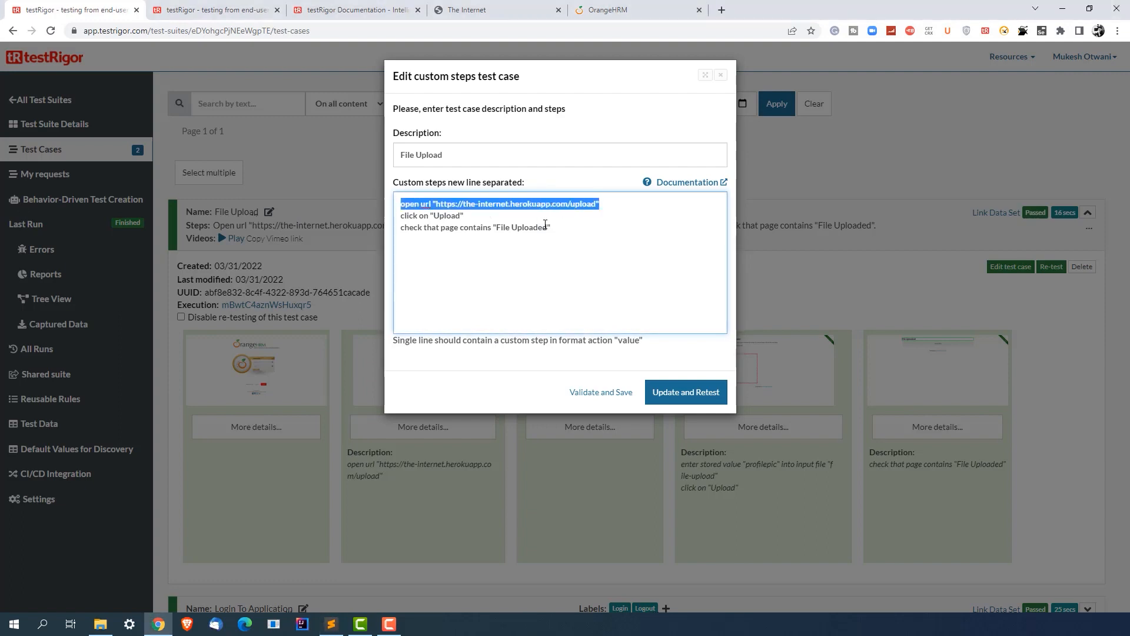
left_click_drag(464, 215, 402, 217)
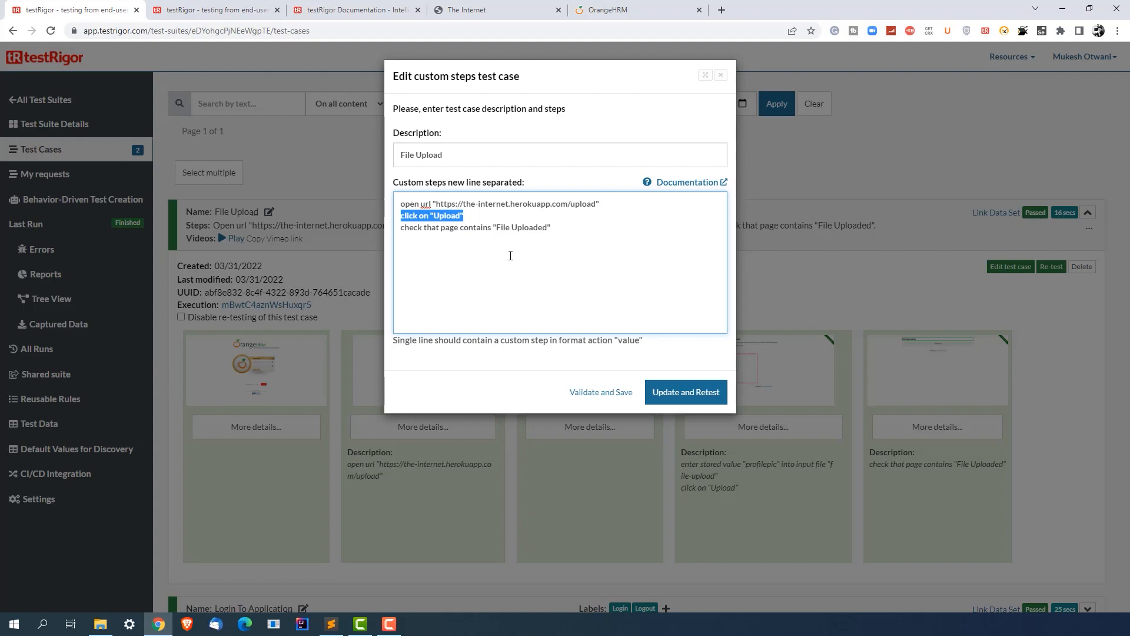
left_click(621, 230)
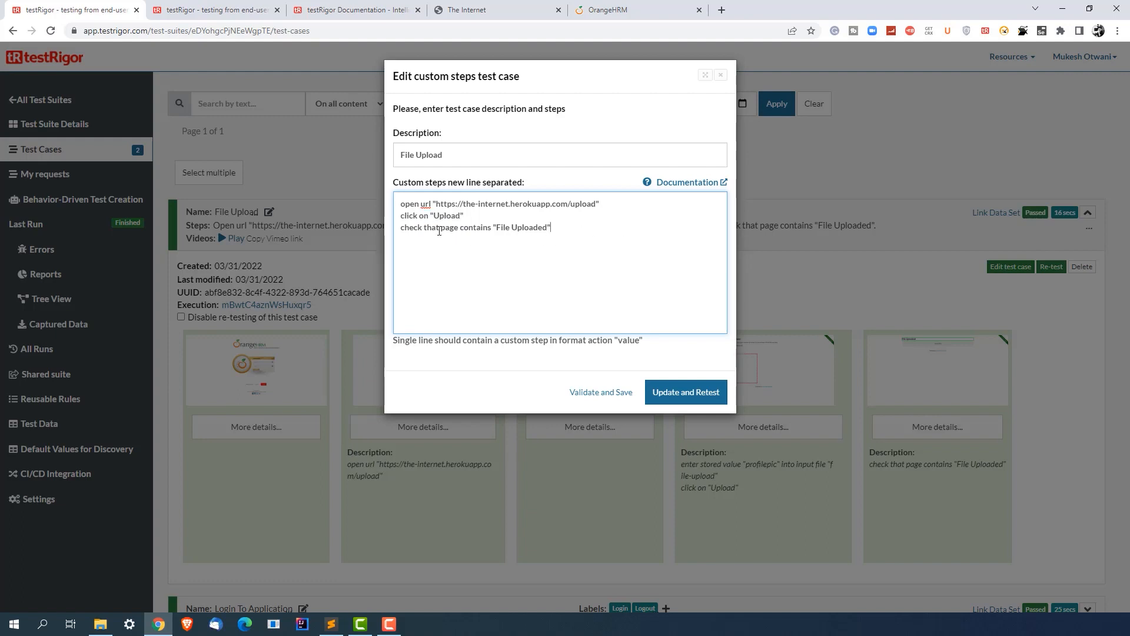
triple_click(468, 216)
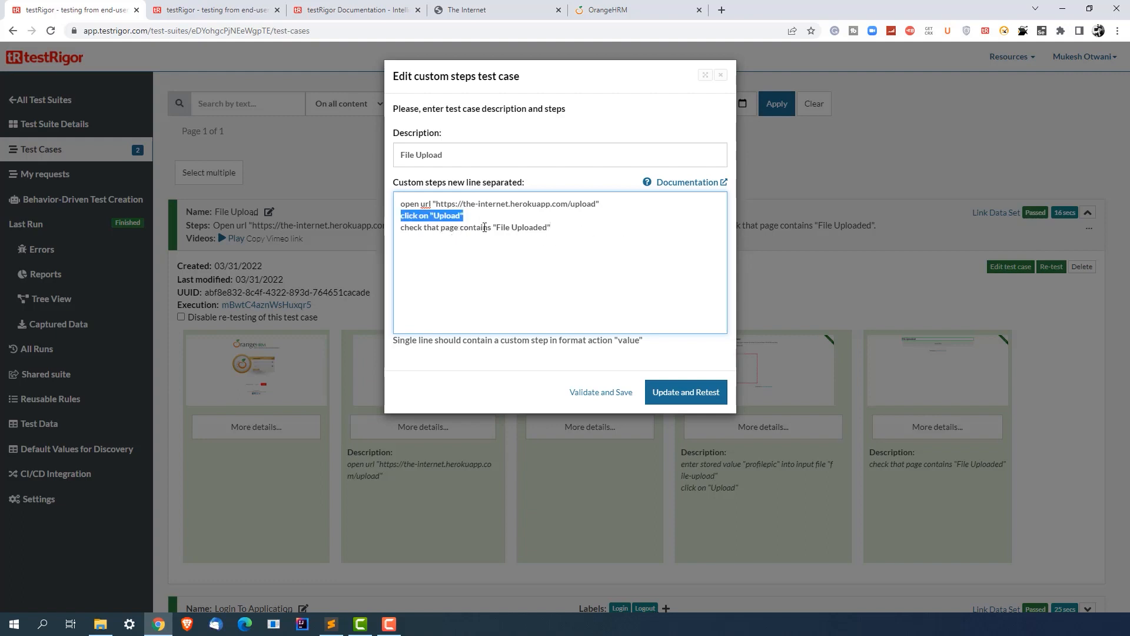
left_click_drag(553, 227, 394, 230)
left_click(663, 267)
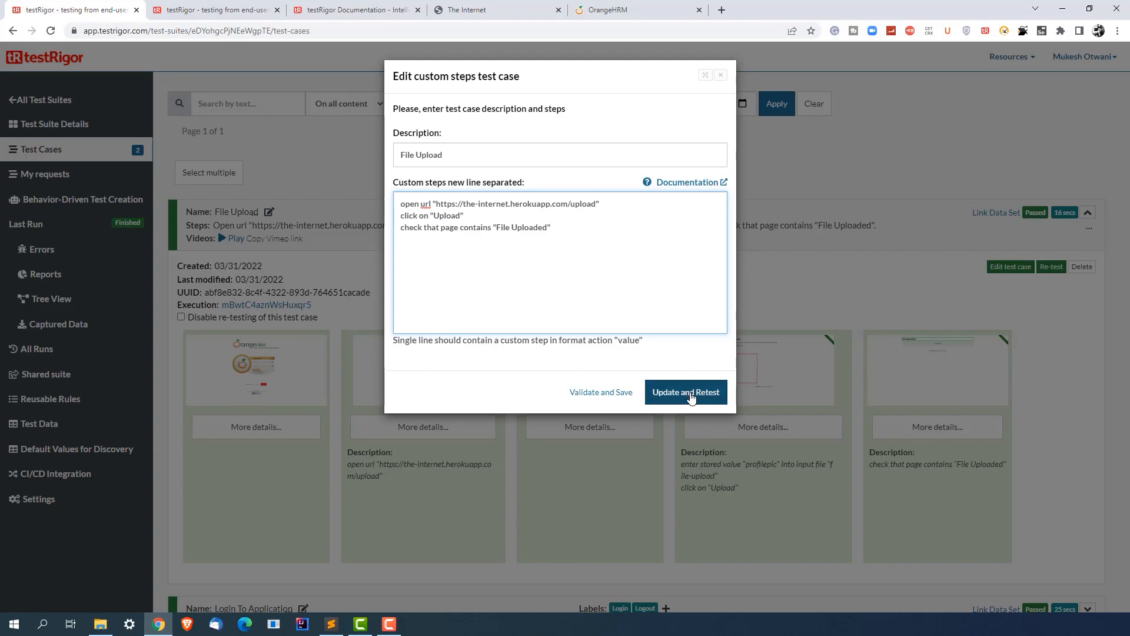
left_click(690, 397)
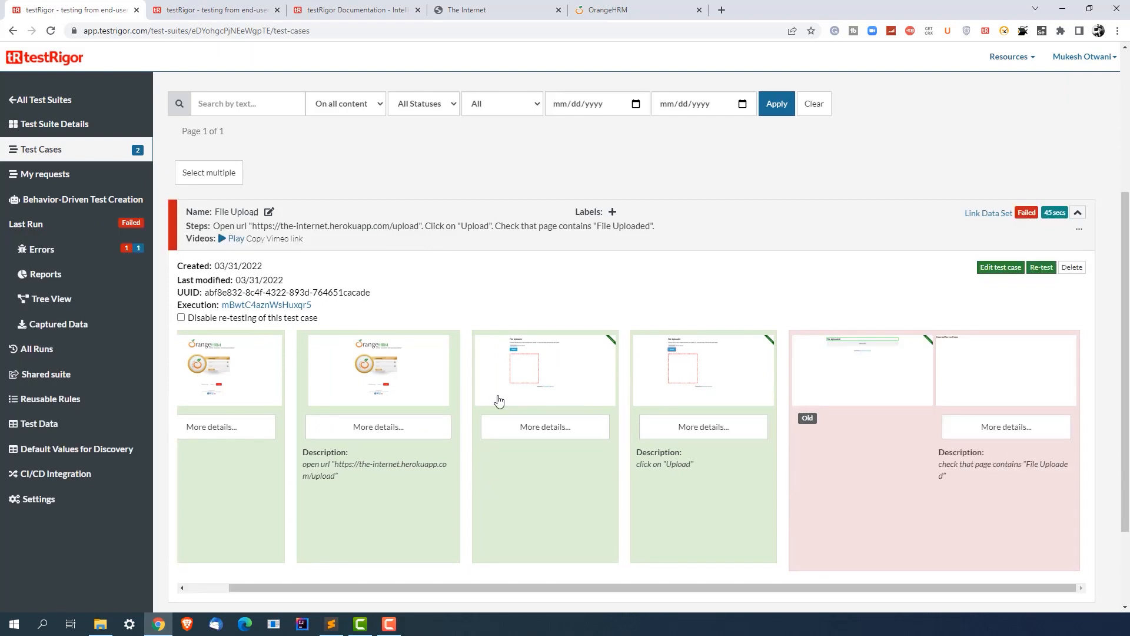
left_click(535, 379)
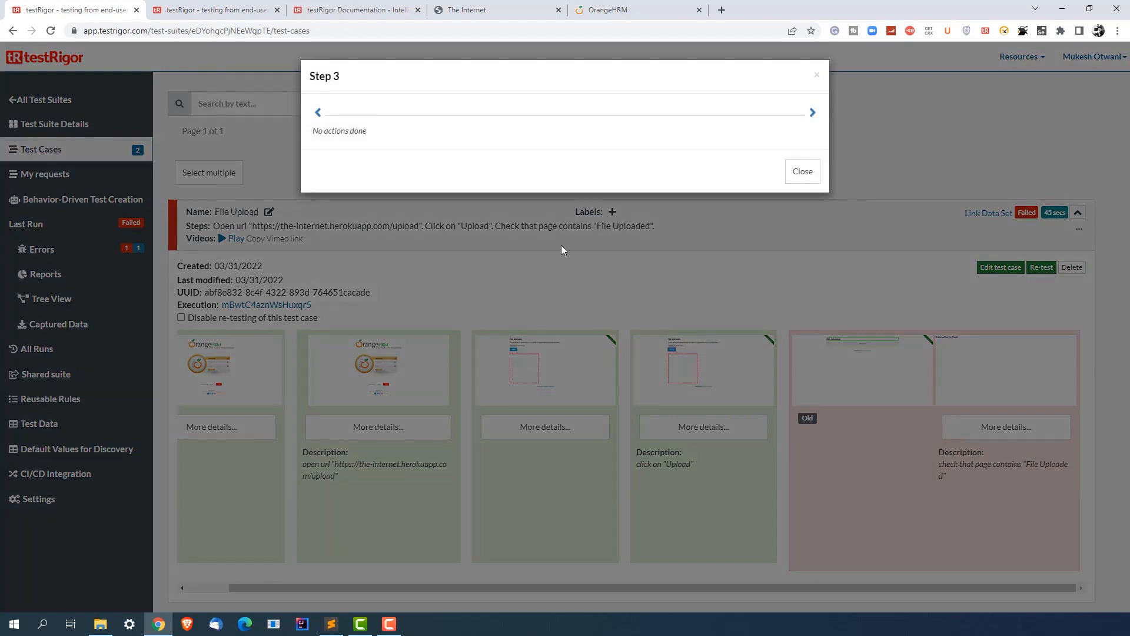
left_click(572, 234)
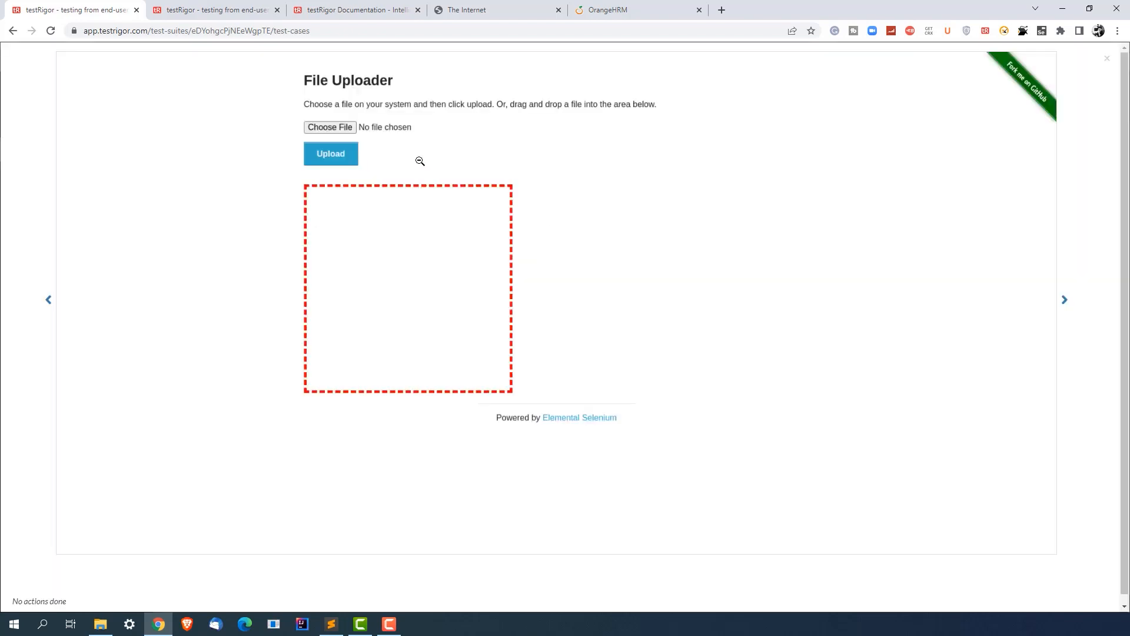
left_click(1065, 301)
left_click(1065, 306)
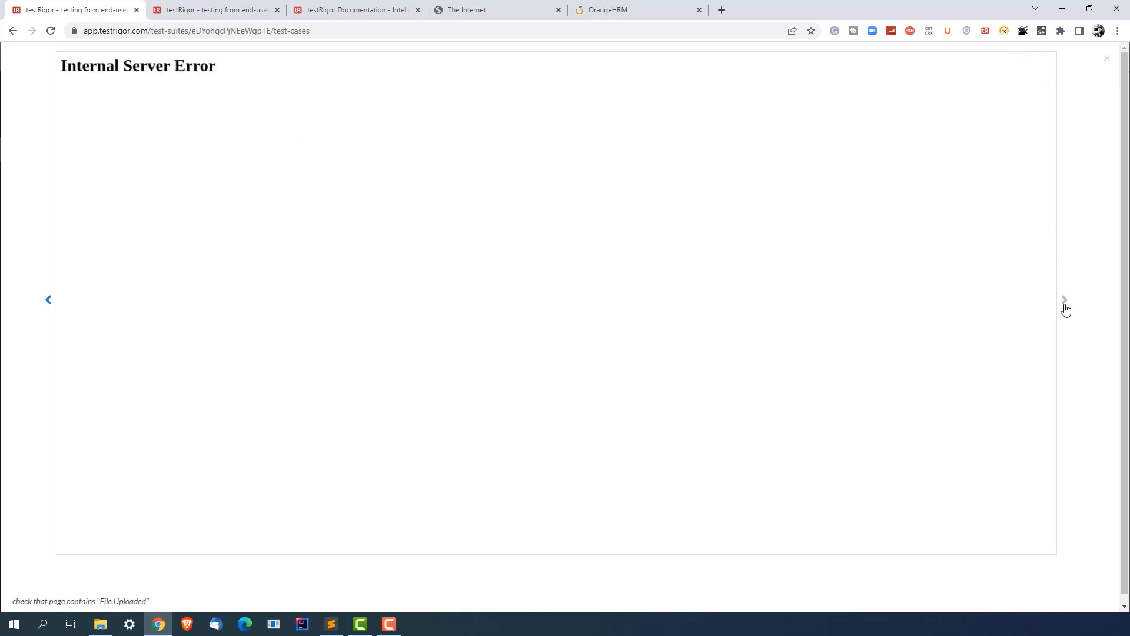
left_click(1106, 59)
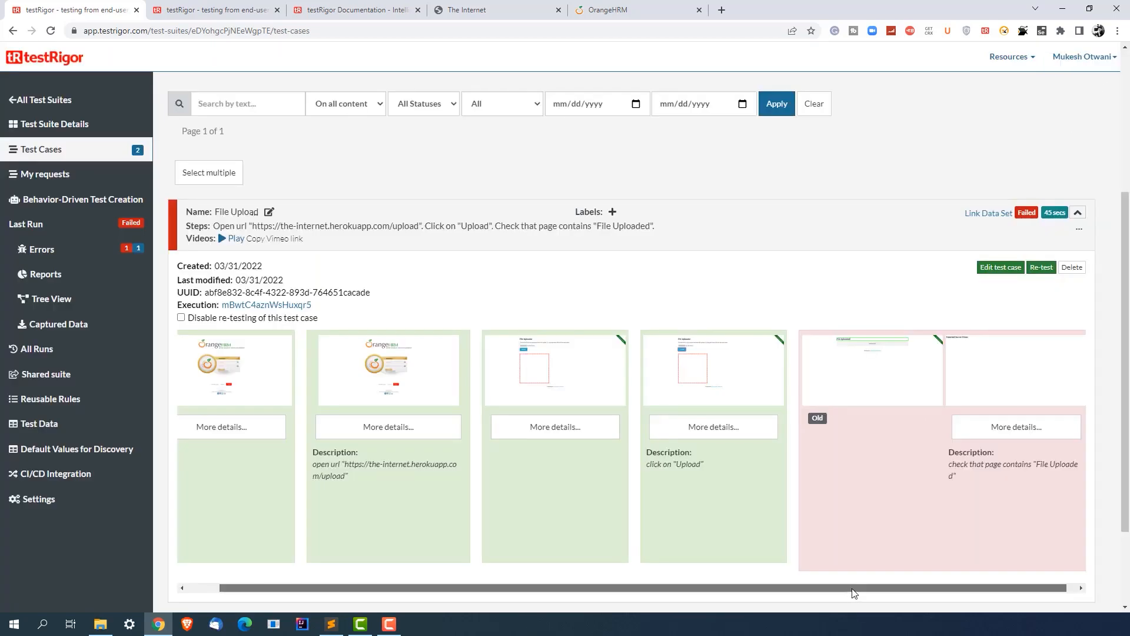
left_click_drag(849, 589, 860, 588)
left_click(859, 386)
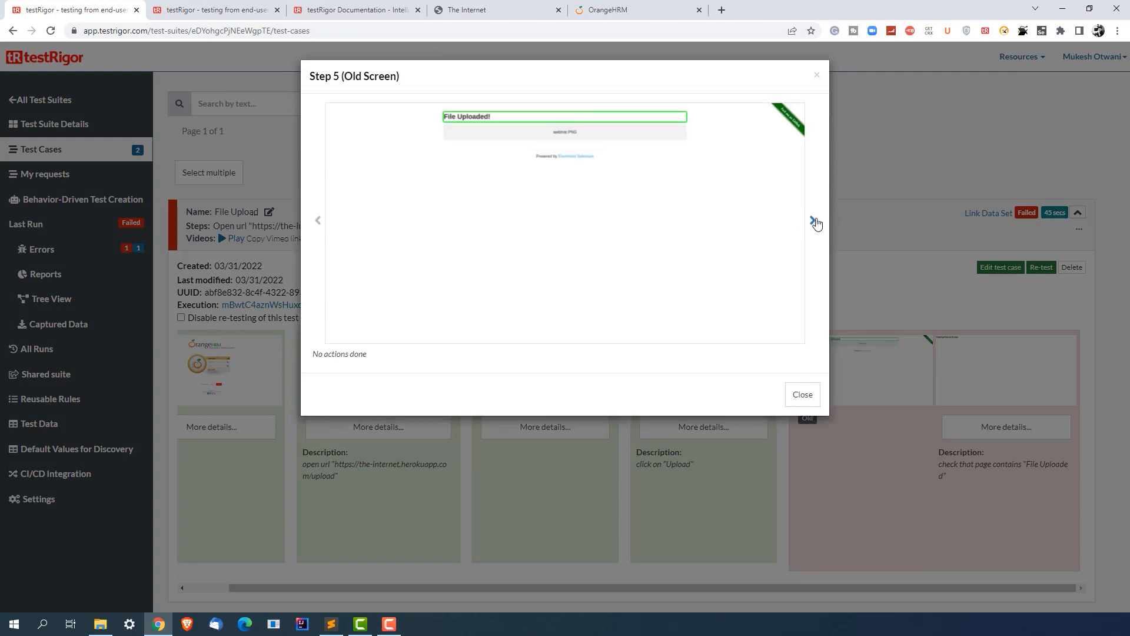
left_click(813, 221)
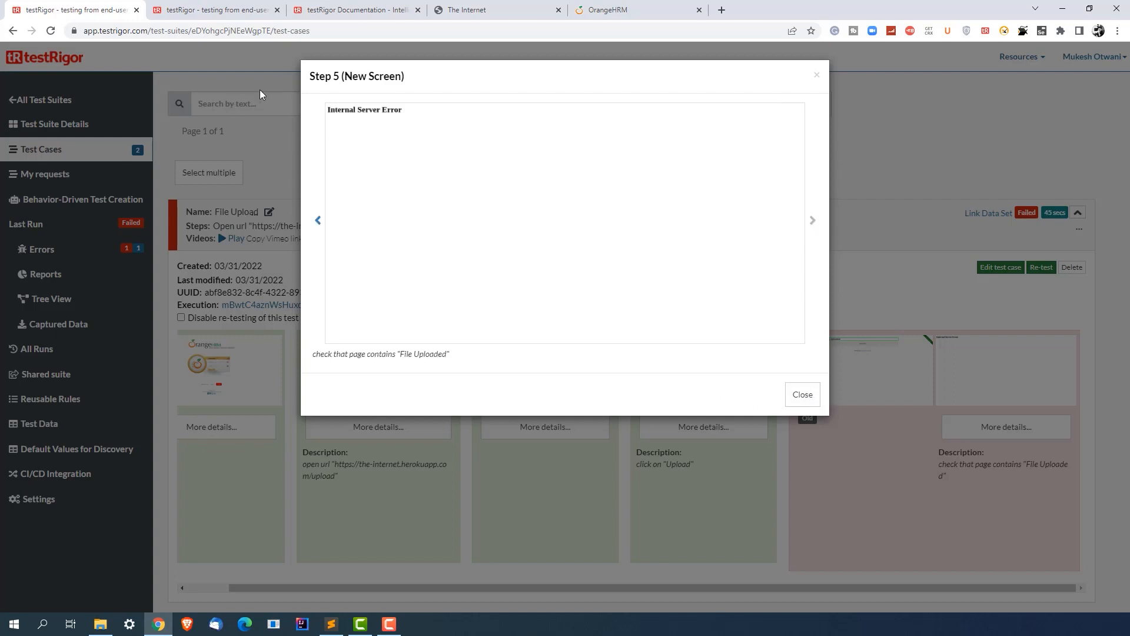
left_click(803, 395)
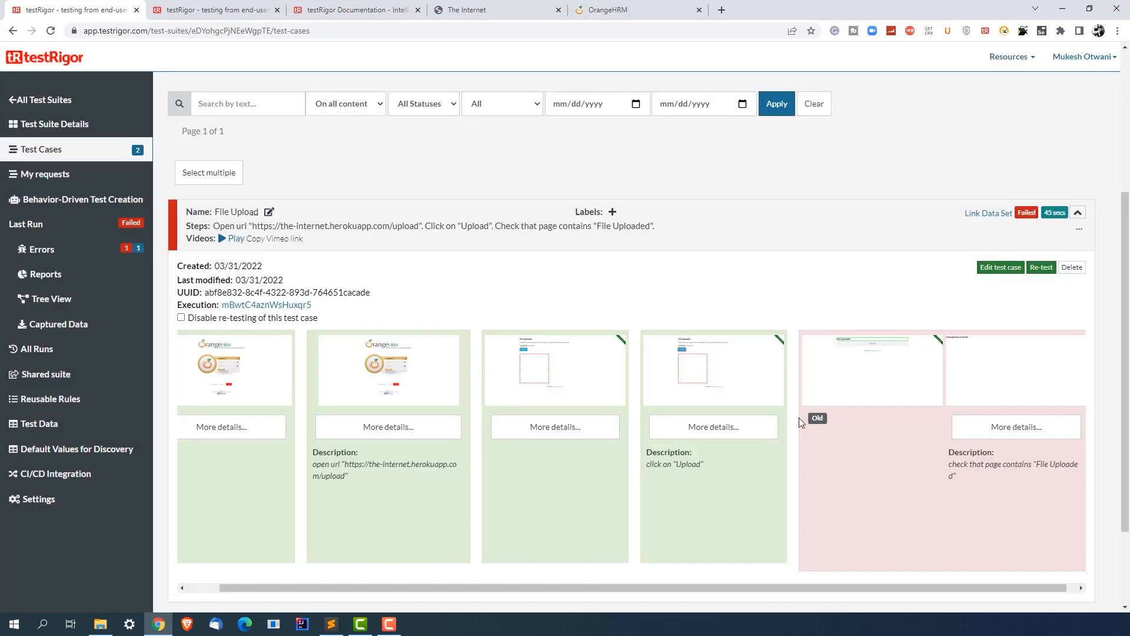
left_click_drag(568, 588, 999, 582)
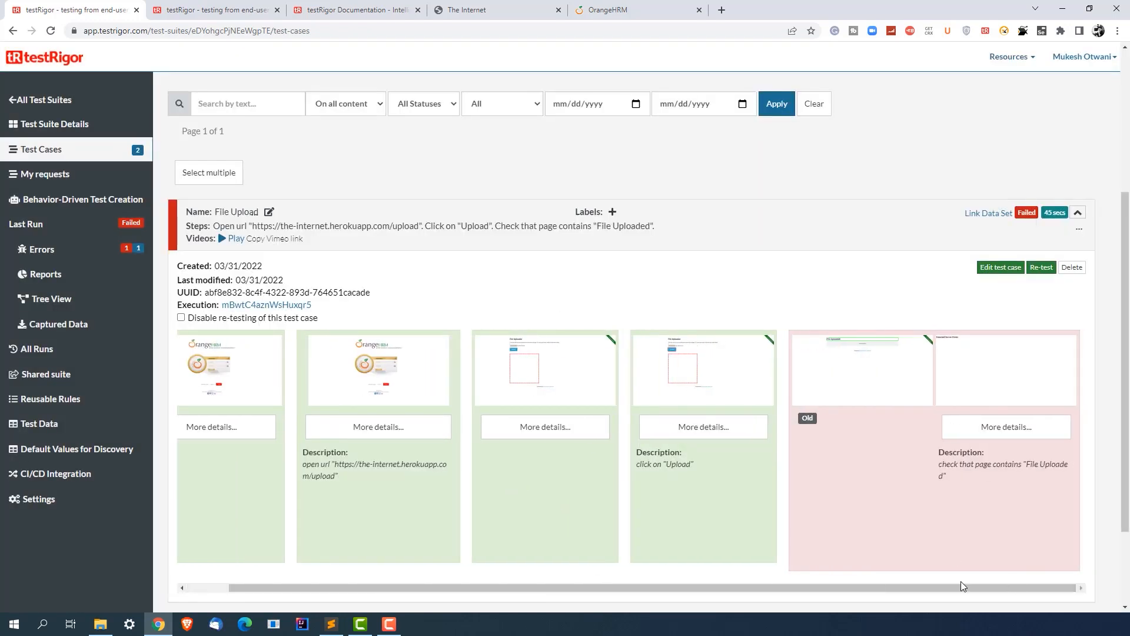
left_click(1008, 270)
Paste the stored-value file entry step back after the first step, then save and rerun File Upload.
left_click(536, 215)
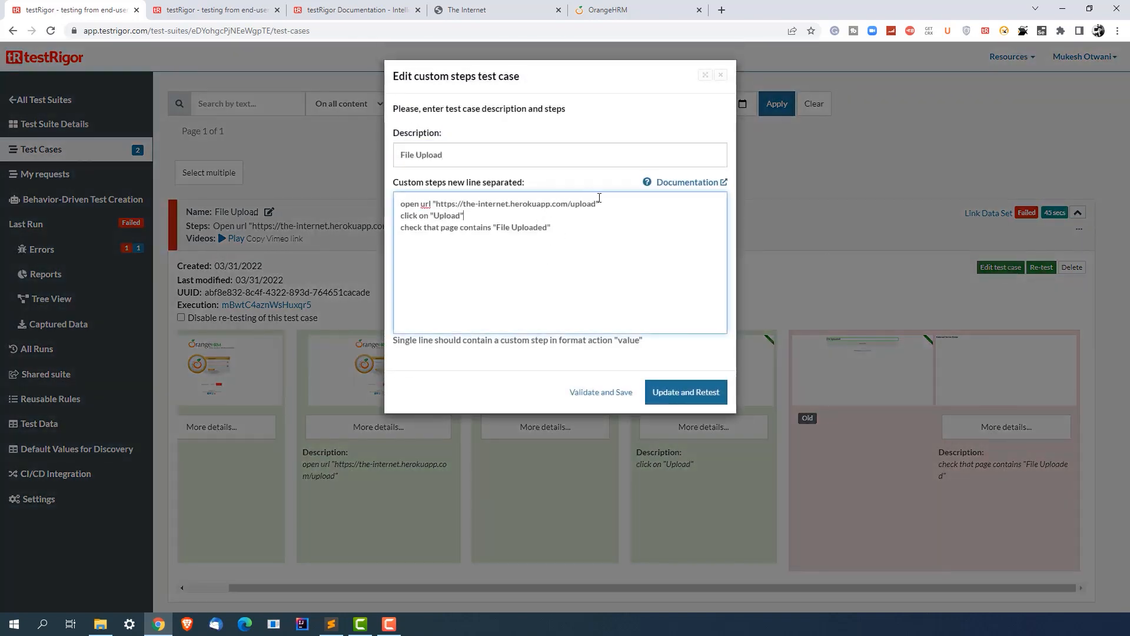
key("Return")
type("enter stored value \"profilepic\" into input file \"file-upload\"")
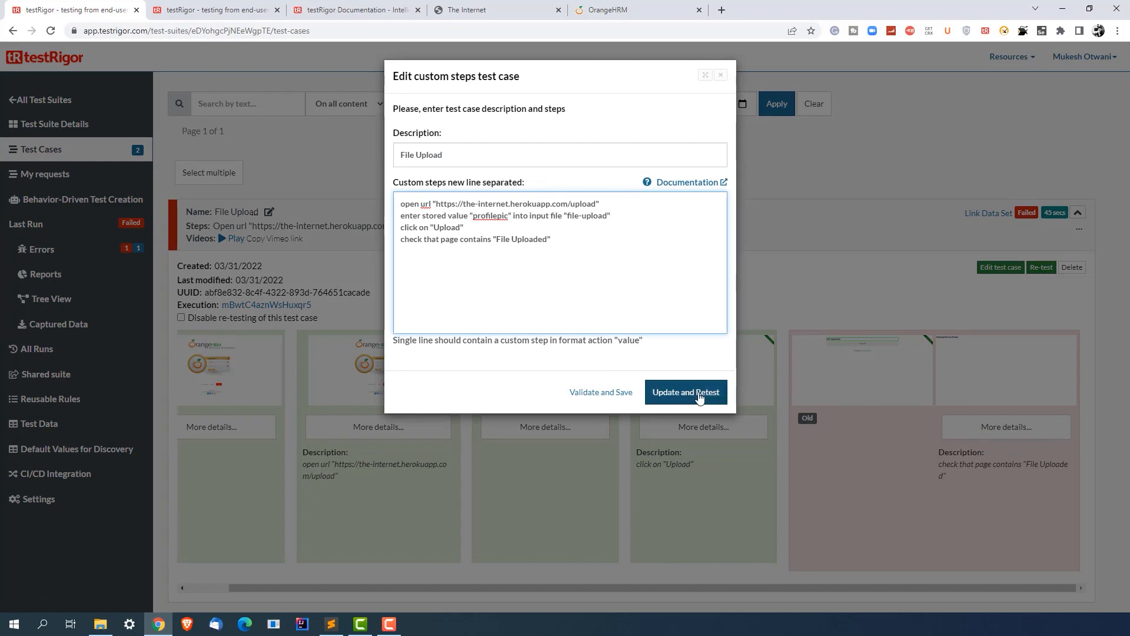
left_click(618, 398)
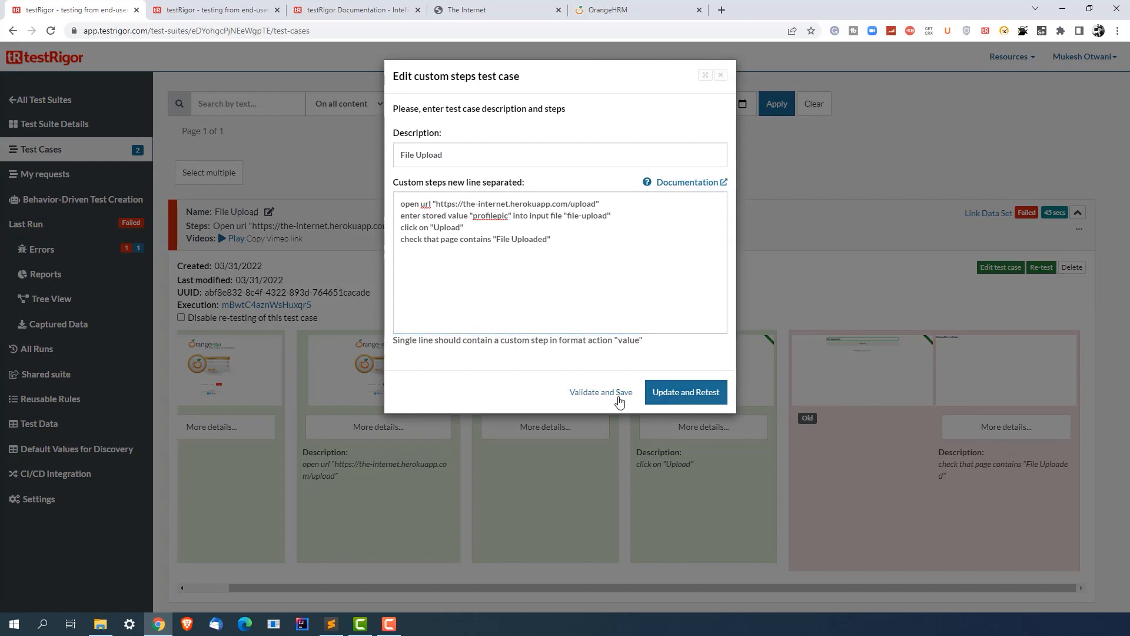
left_click(668, 401)
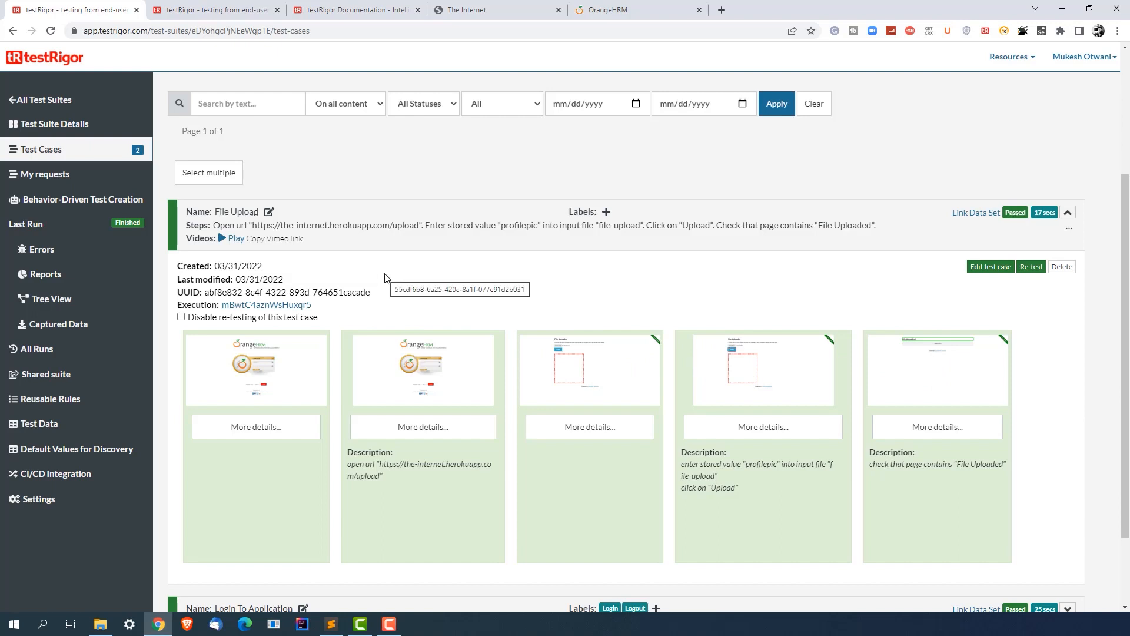
Check the stored profilepic test data, then read the documentation's Uploading files section.
left_click(41, 423)
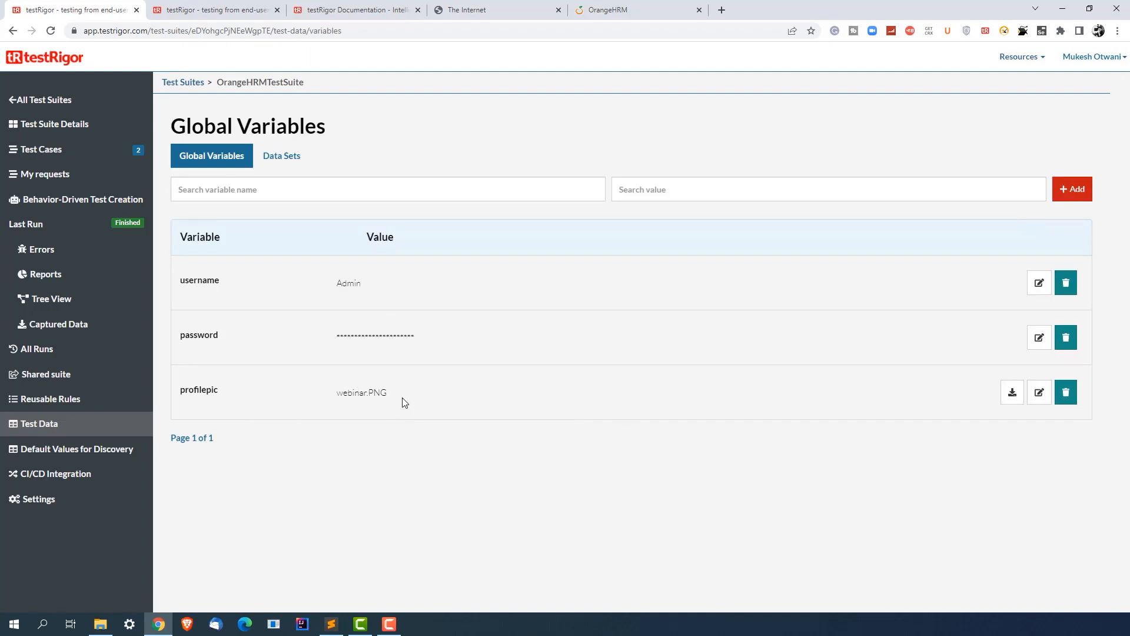
left_click(68, 150)
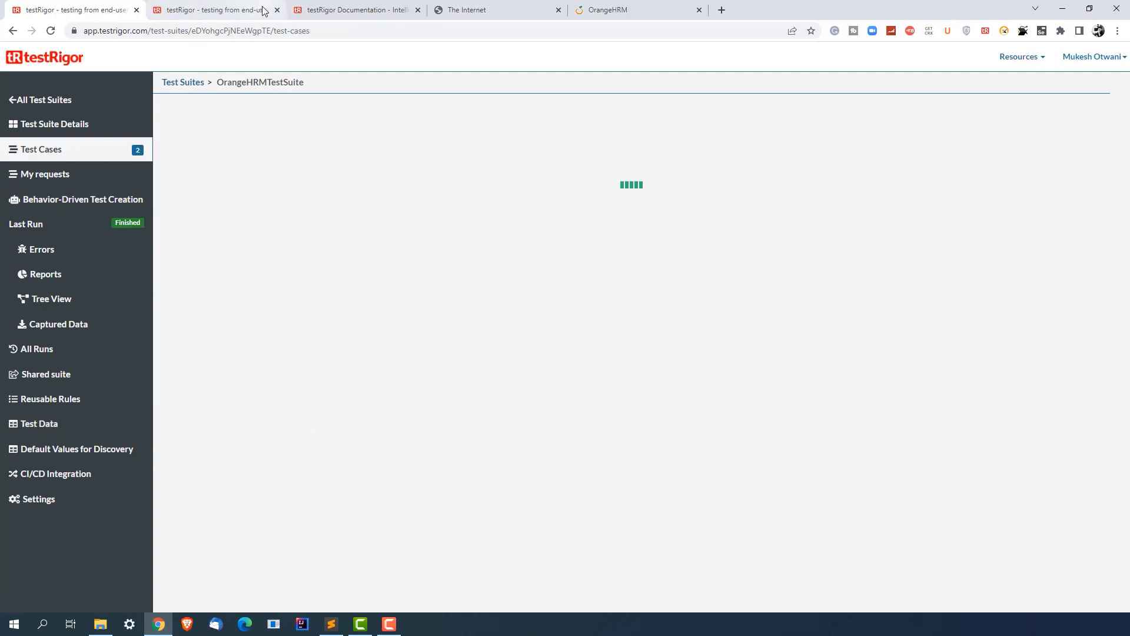
left_click(348, 6)
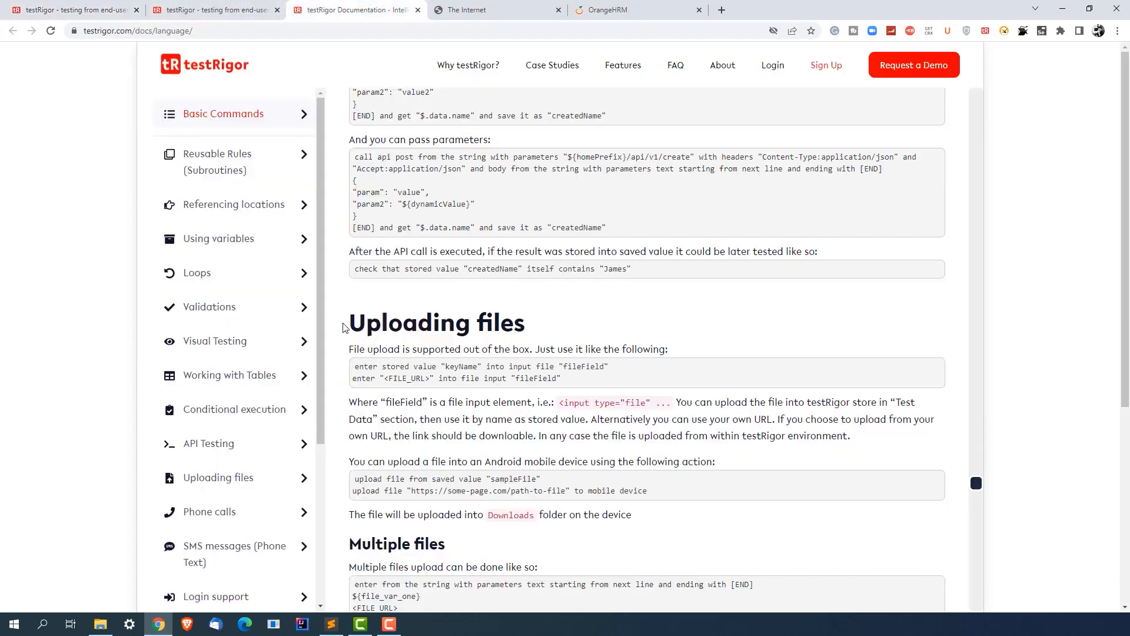
left_click_drag(340, 331, 559, 325)
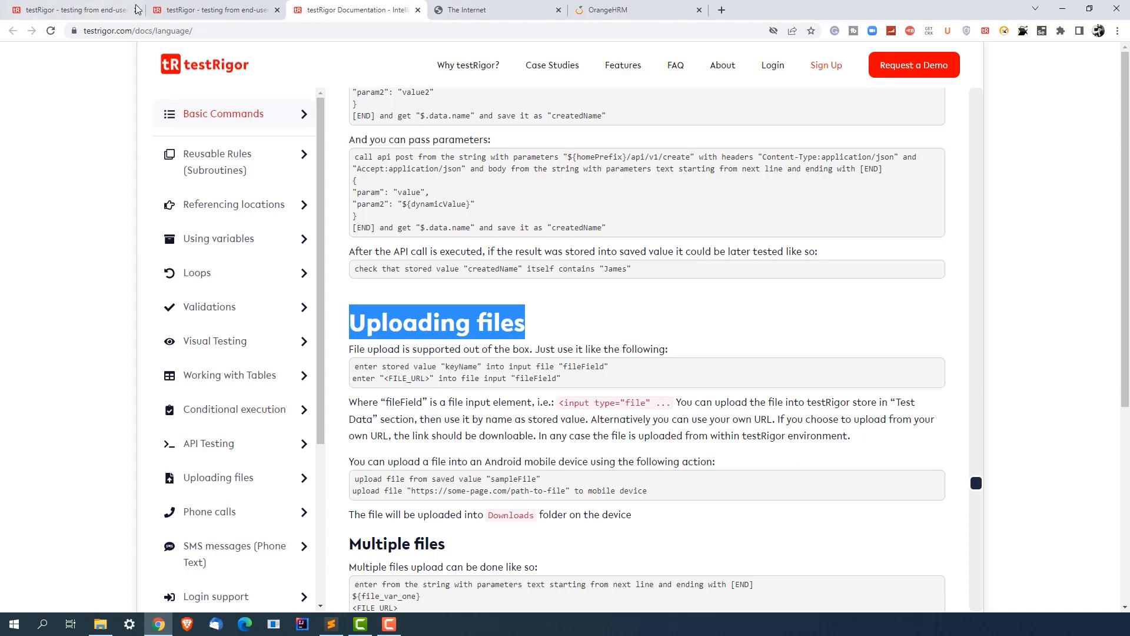
left_click(106, 5)
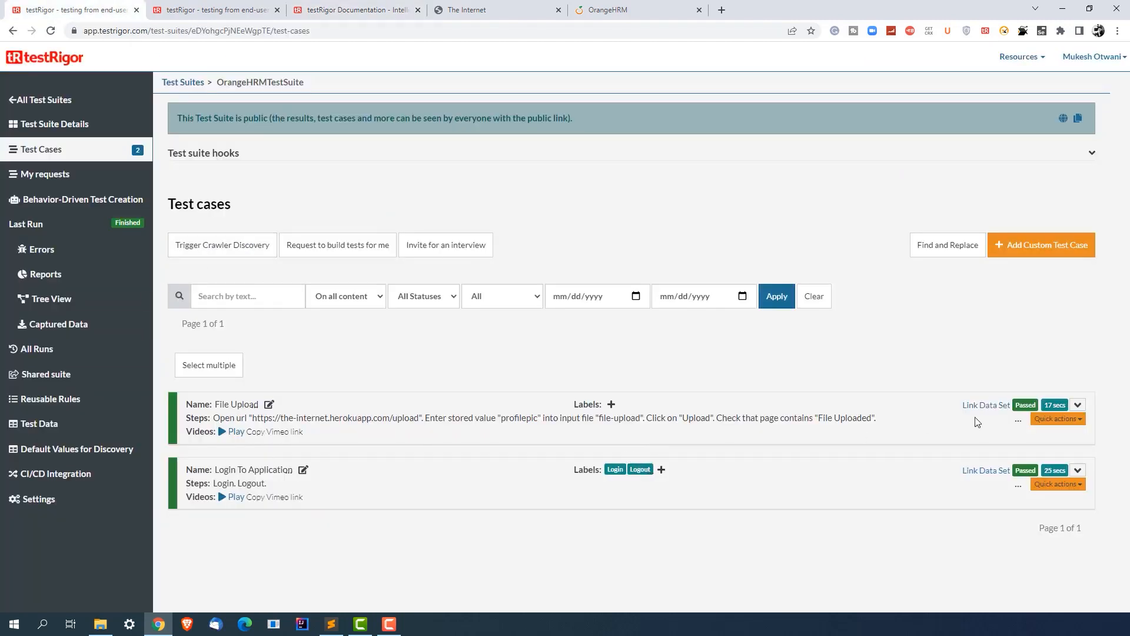
Open File Upload for editing and highlight its profilepic stored value, input name and four steps.
left_click(1076, 405)
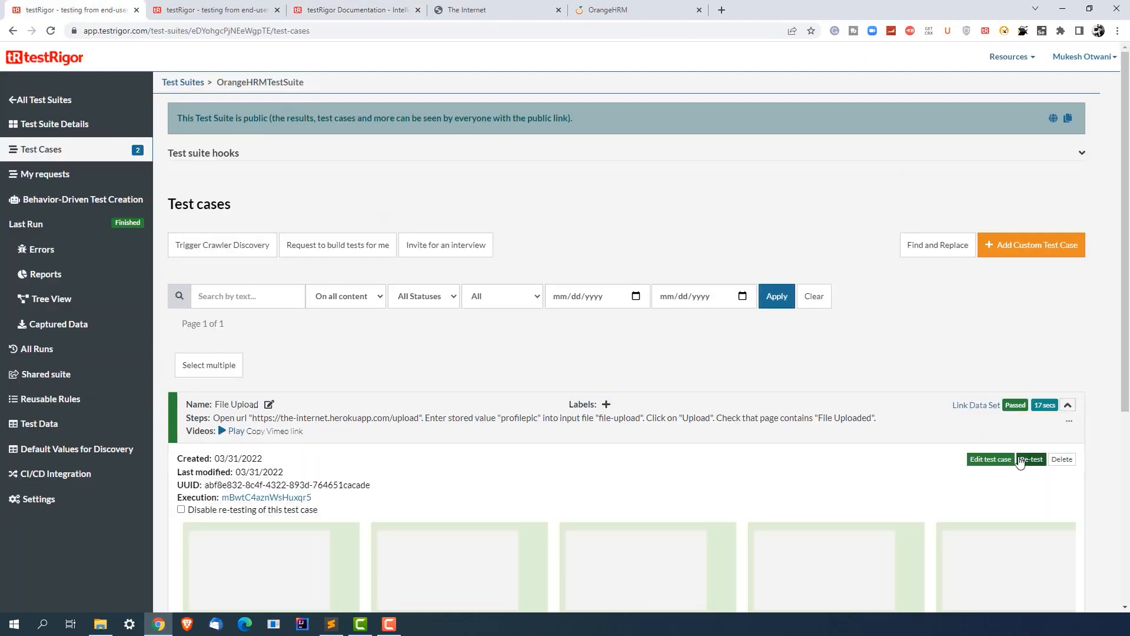
left_click(990, 459)
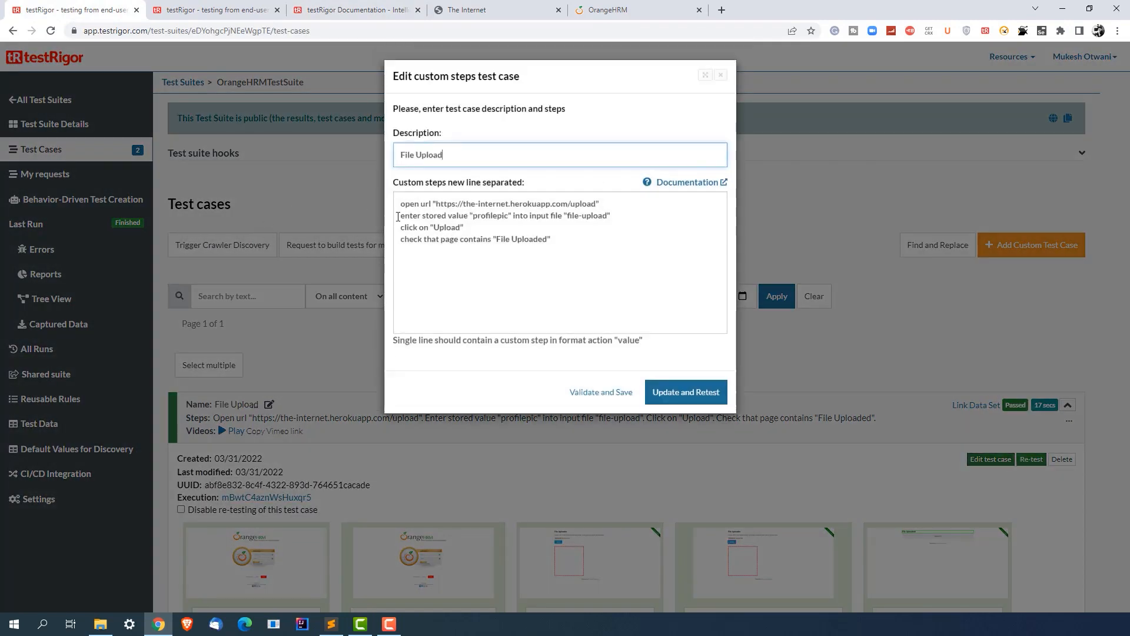
left_click_drag(422, 213, 512, 219)
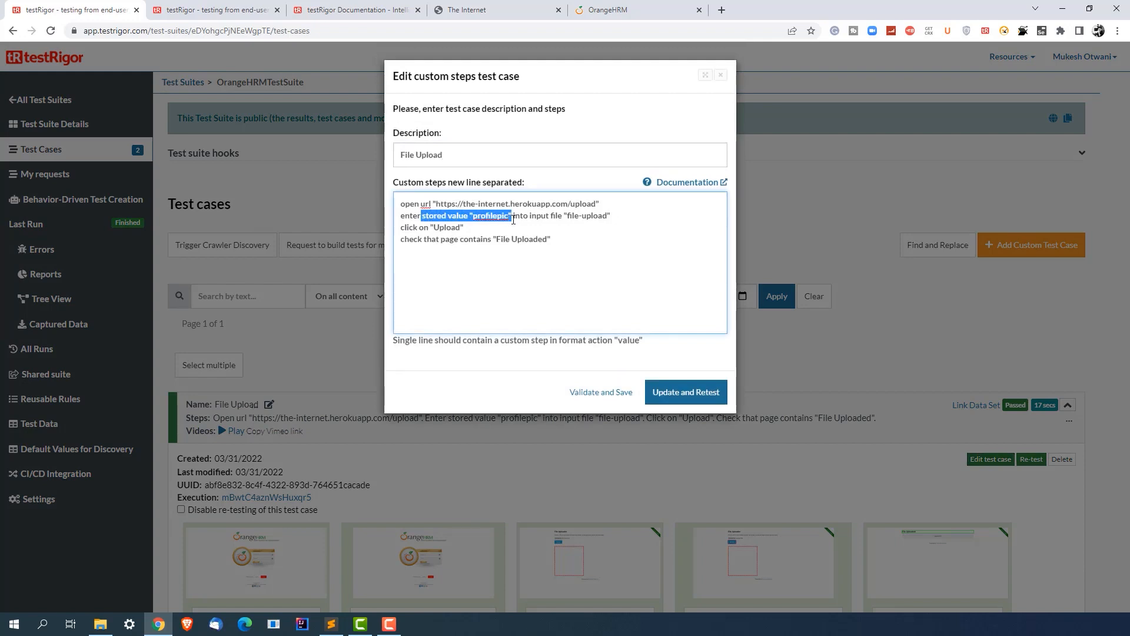
left_click(513, 220)
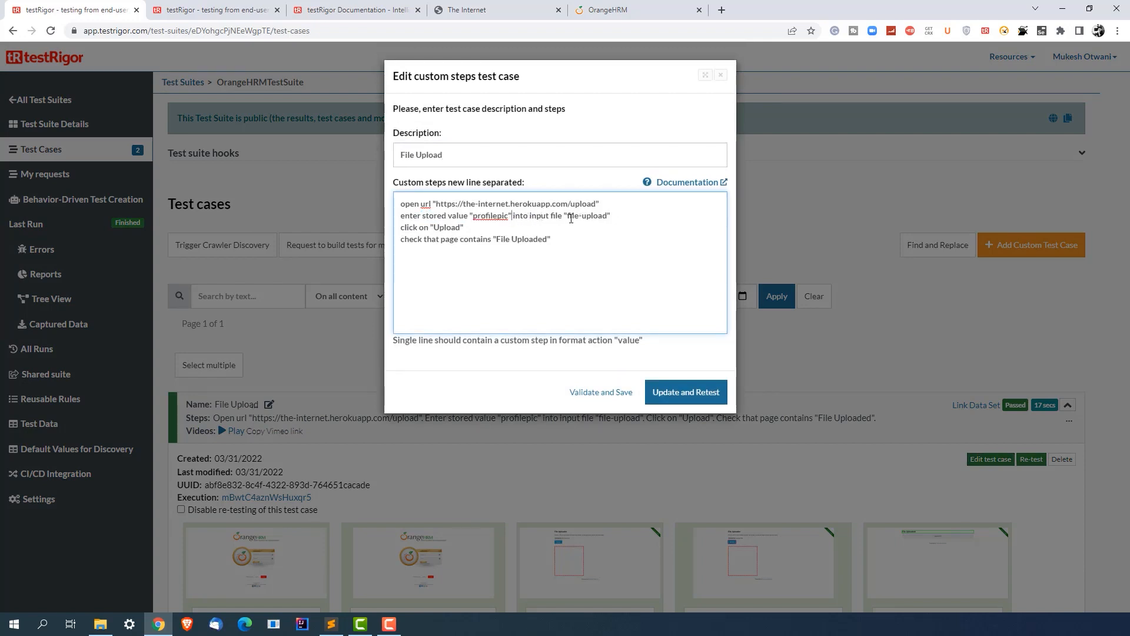
left_click_drag(567, 216, 611, 216)
left_click(557, 239)
left_click_drag(557, 240, 402, 205)
left_click(537, 261)
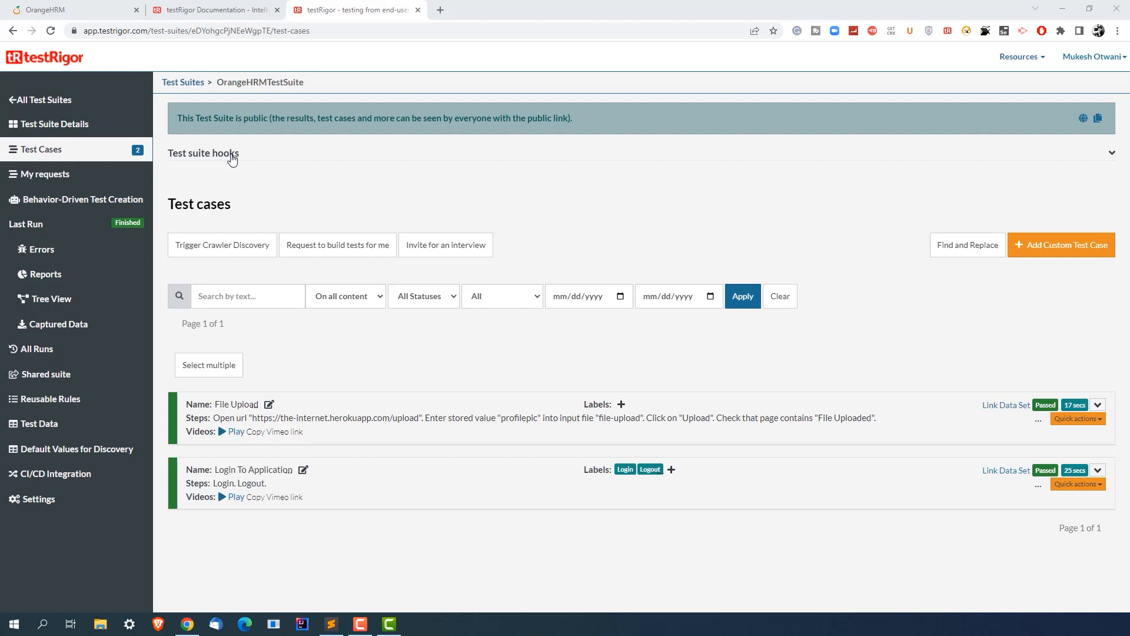
Log in to OrangeHRM using the browser's saved Admin credentials.
left_click(88, 7)
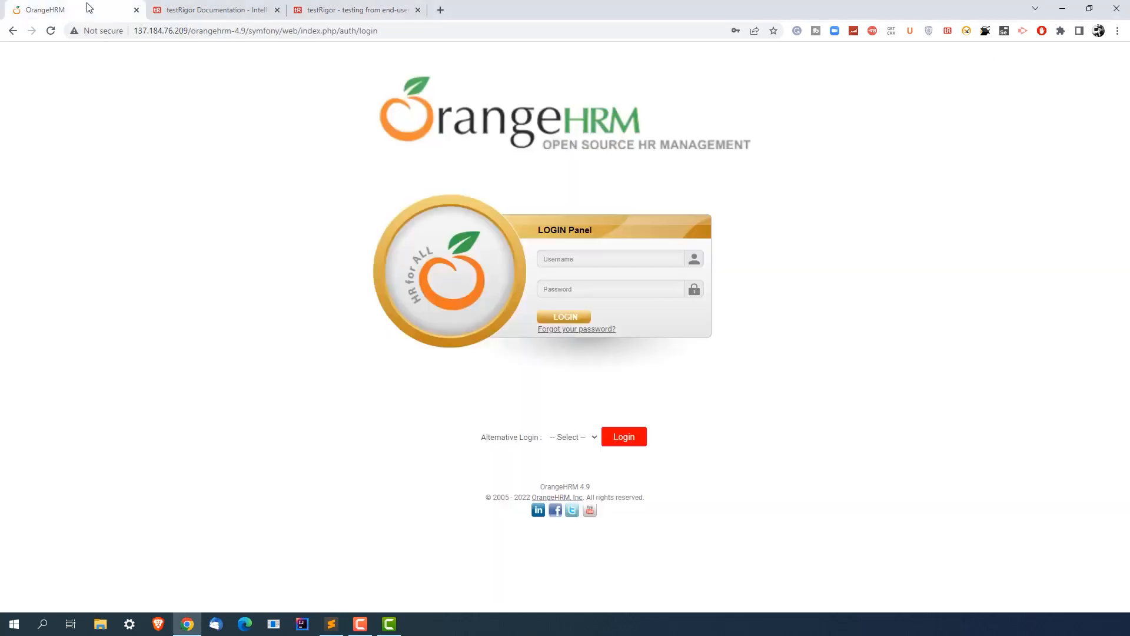
left_click(560, 259)
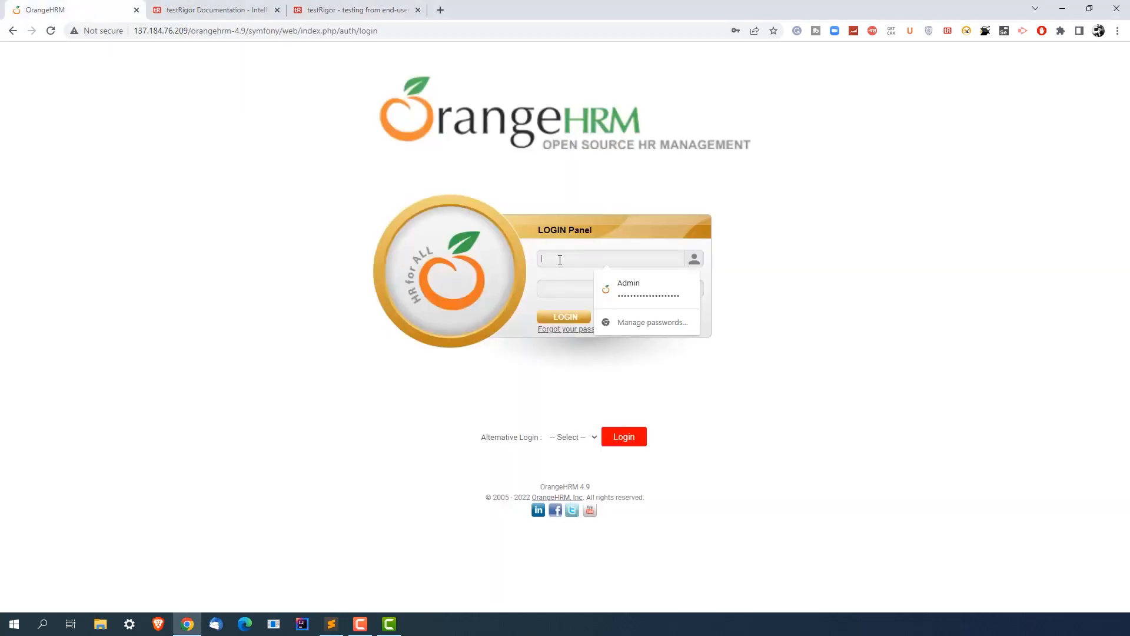
left_click(624, 283)
left_click(565, 318)
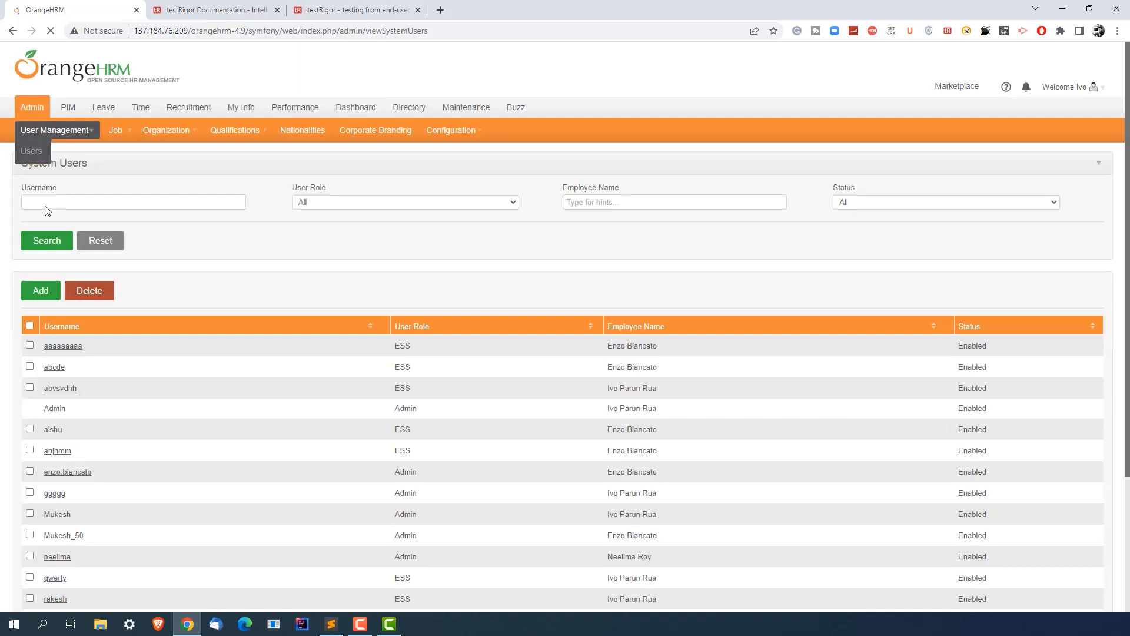
scroll(108, 323, "down", 3)
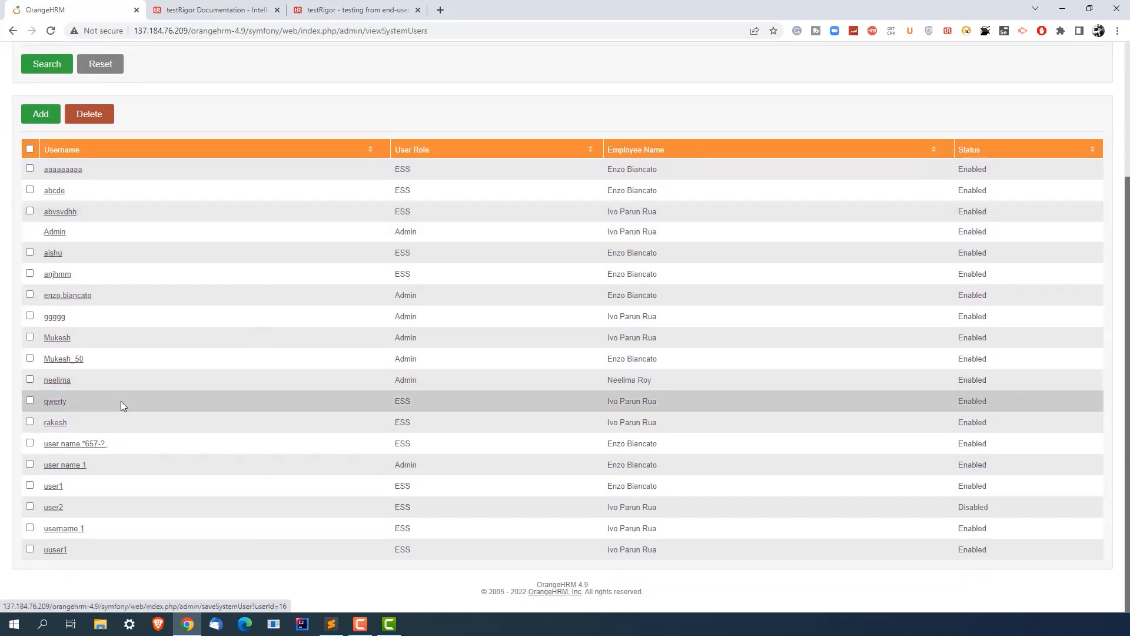
scroll(97, 310, "up", 3)
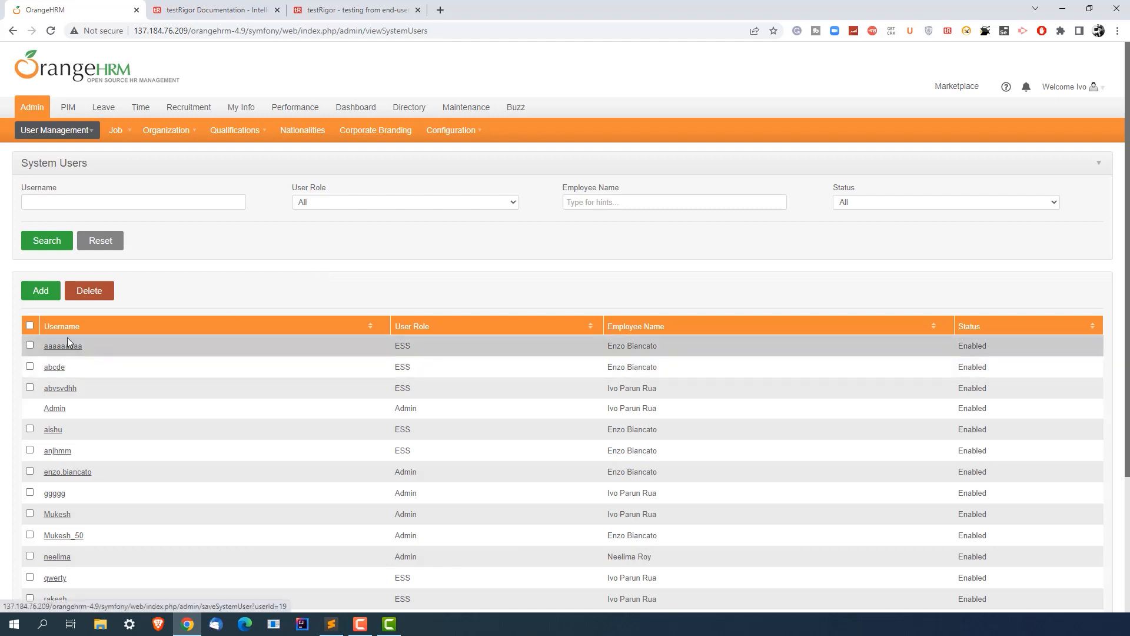
left_click(40, 293)
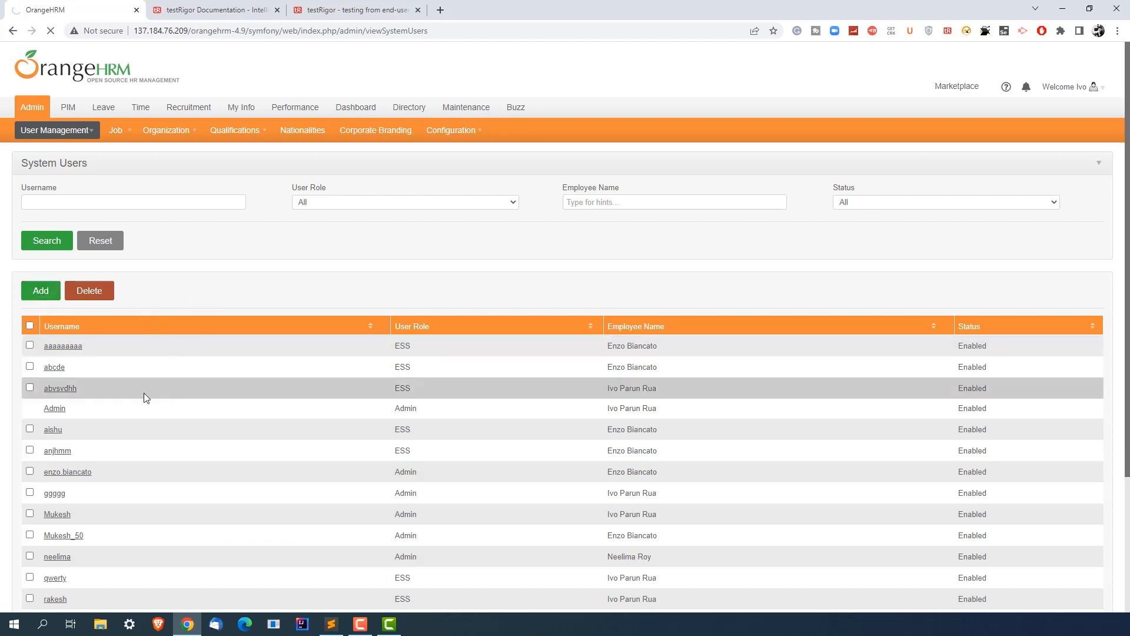
scroll(144, 393, "down", 2)
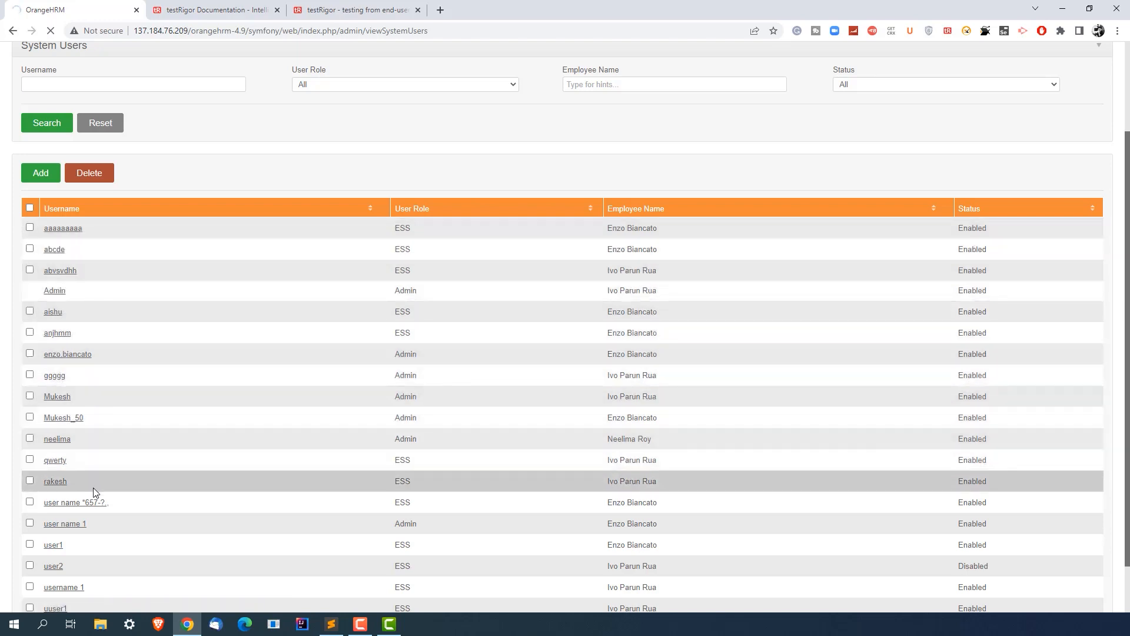
scroll(150, 331, "up", 2)
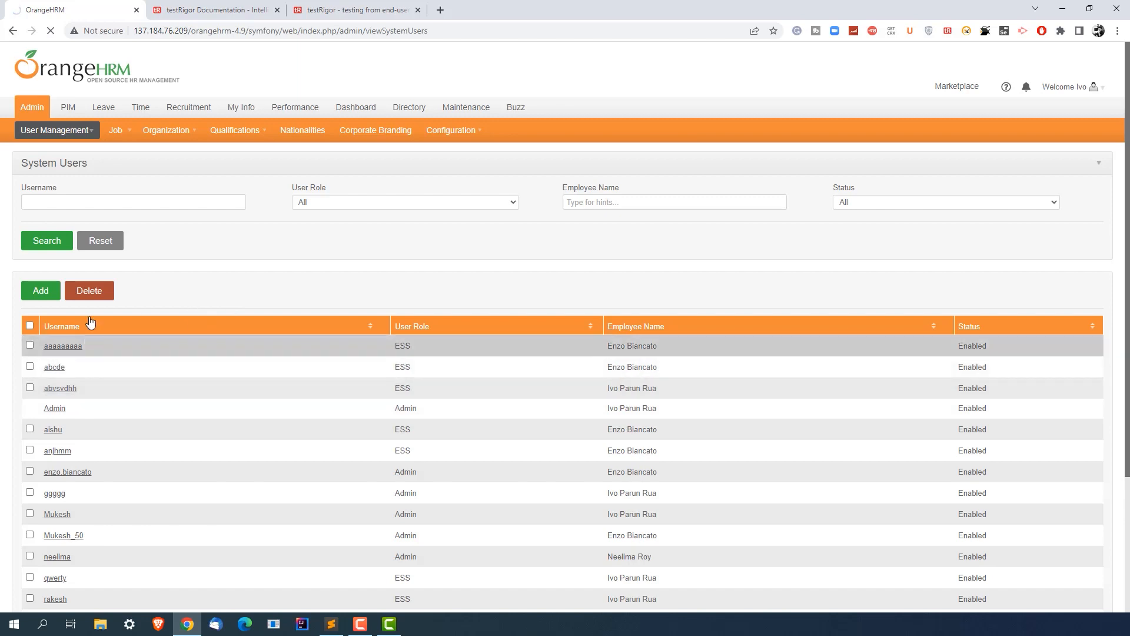
scroll(167, 367, "down", 1)
scroll(168, 368, "down", 1)
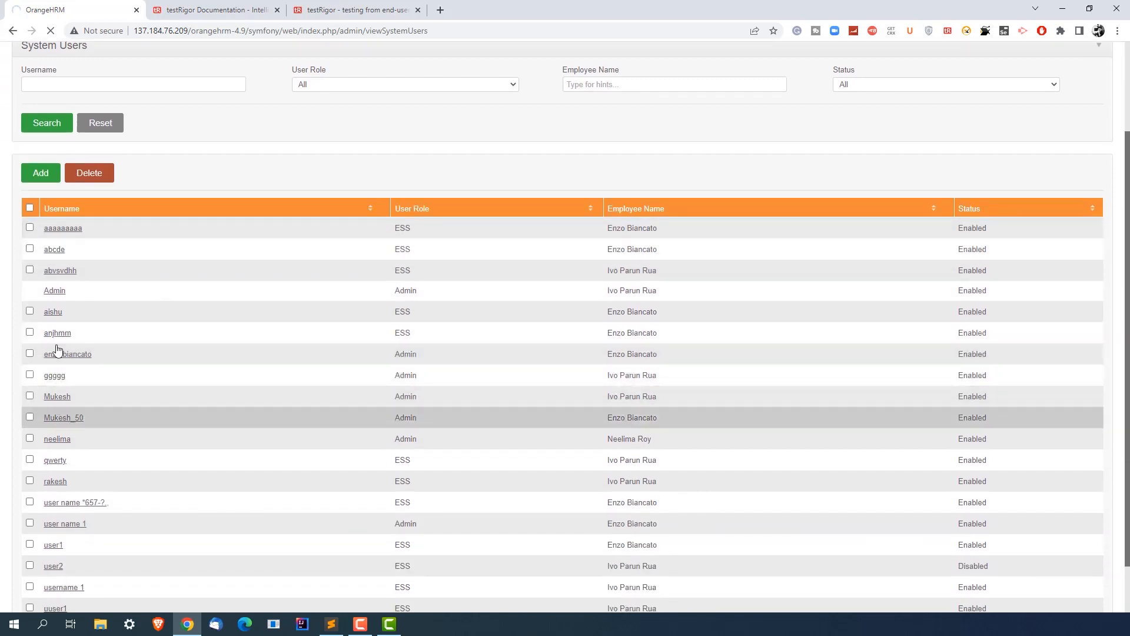
Look through one user's account details, then open the Welcome account menu.
left_click(47, 230)
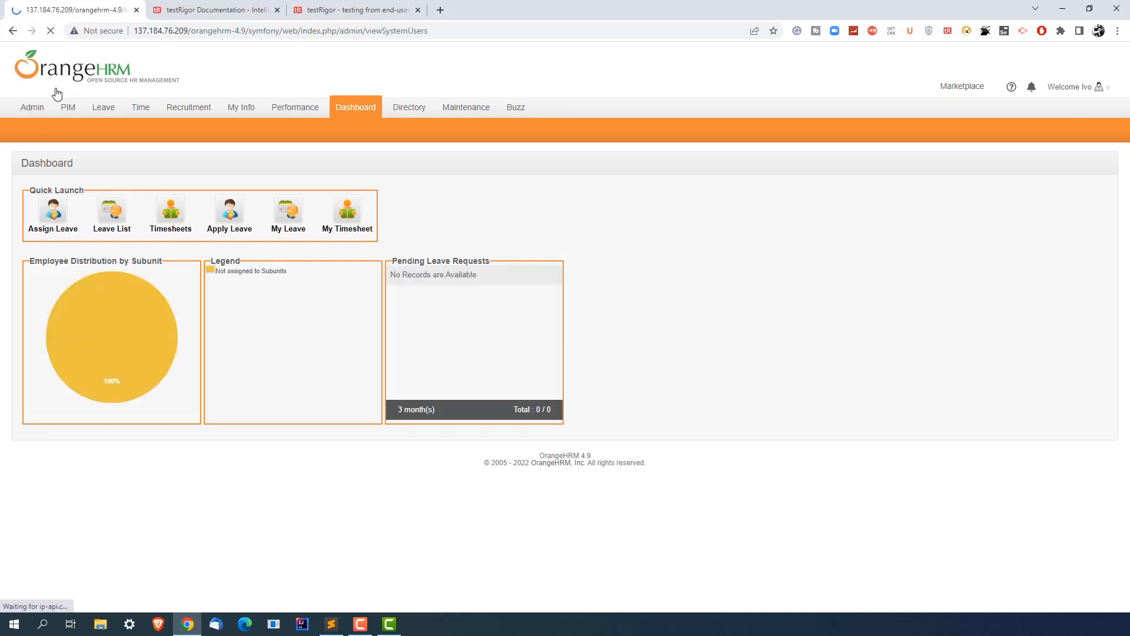
scroll(218, 325, "down", 3)
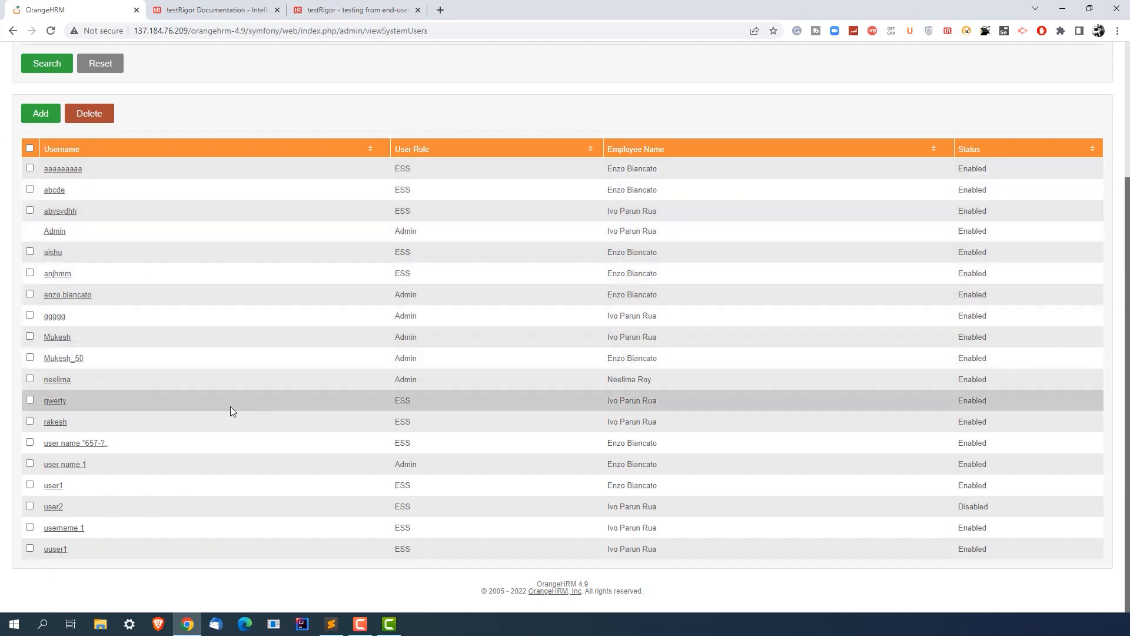
scroll(139, 421, "up", 3)
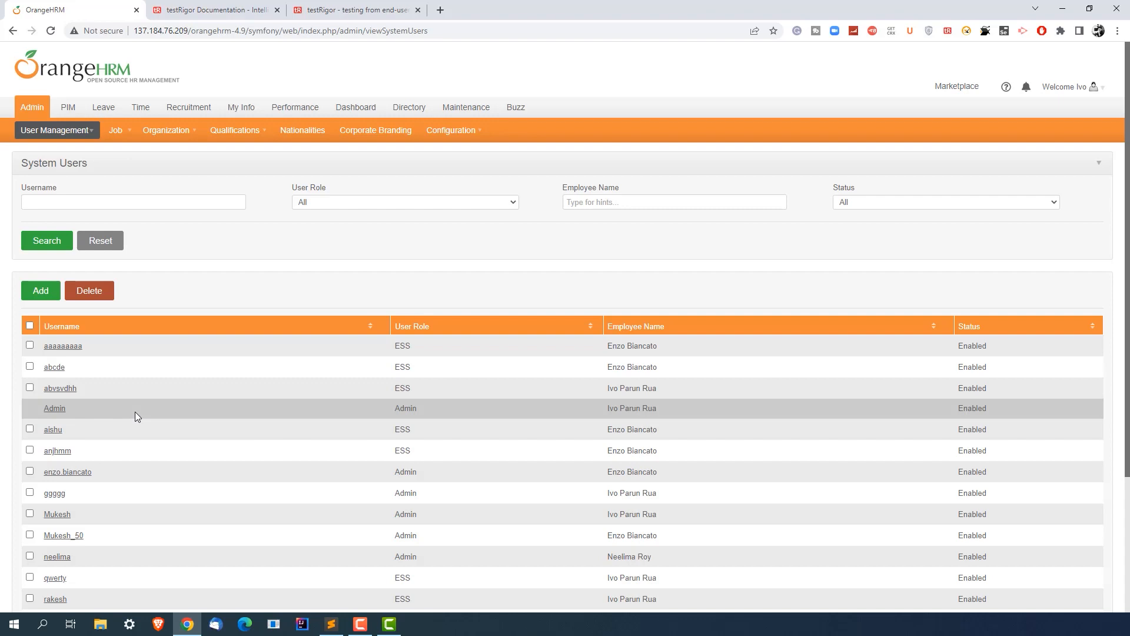
left_click(1081, 88)
Log out of OrangeHRM and search the documentation page for 'generate'.
left_click(1042, 136)
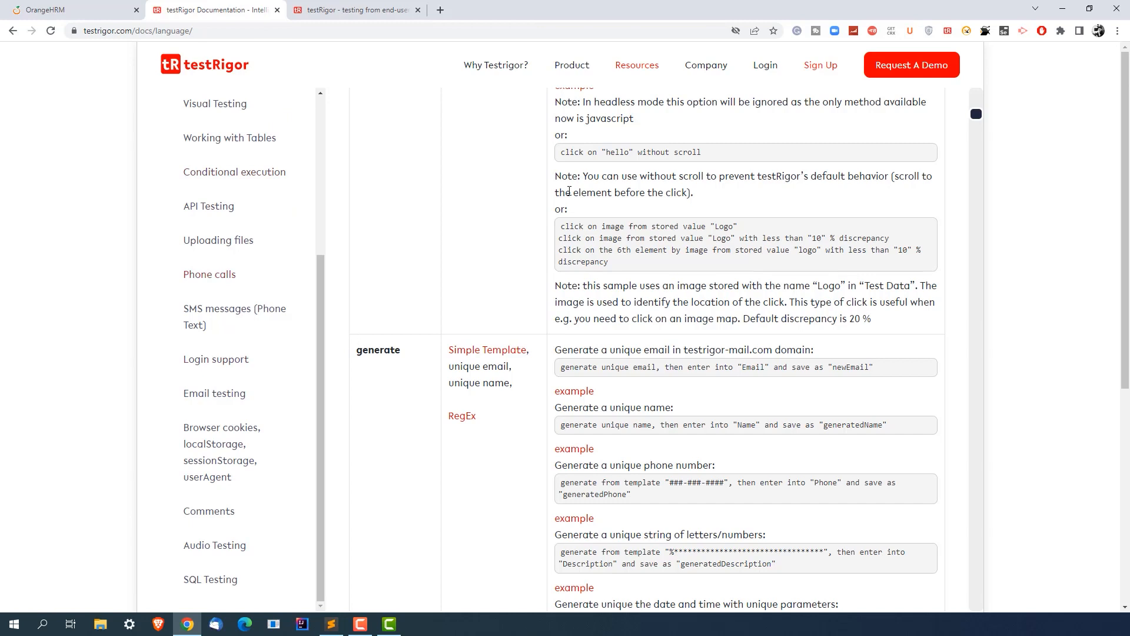
key("ctrl+f")
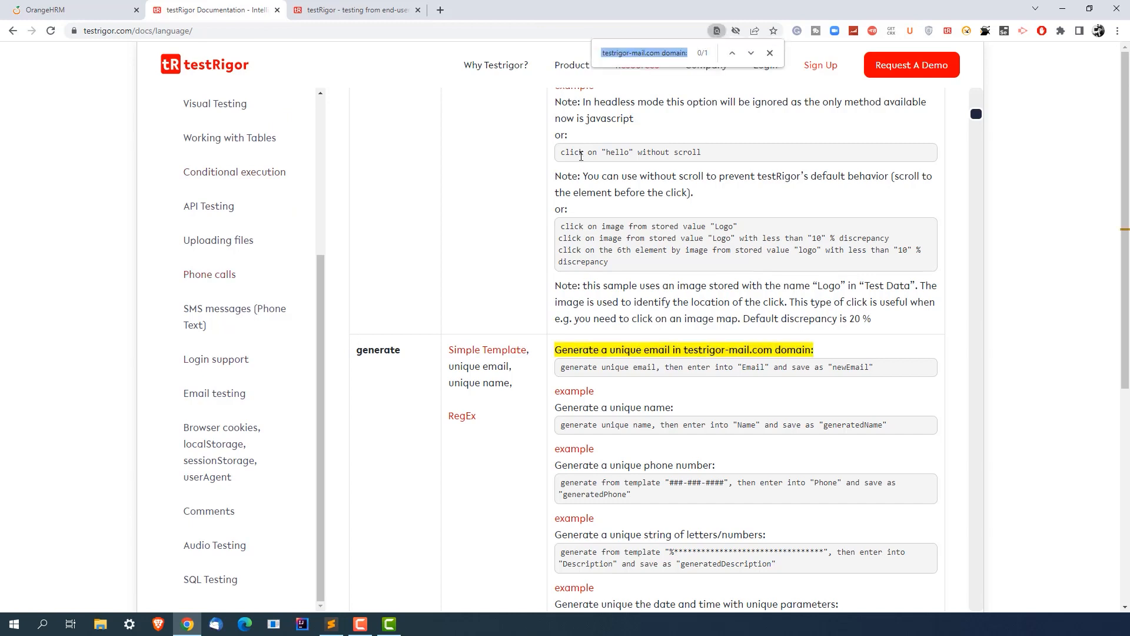
type("generate")
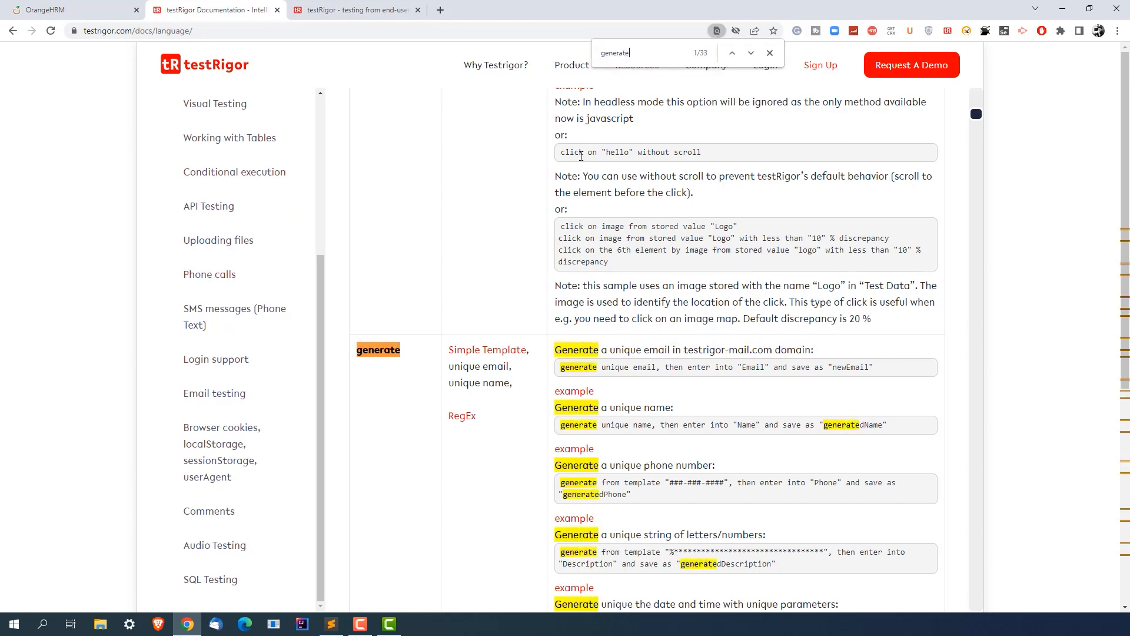
double_click(372, 351)
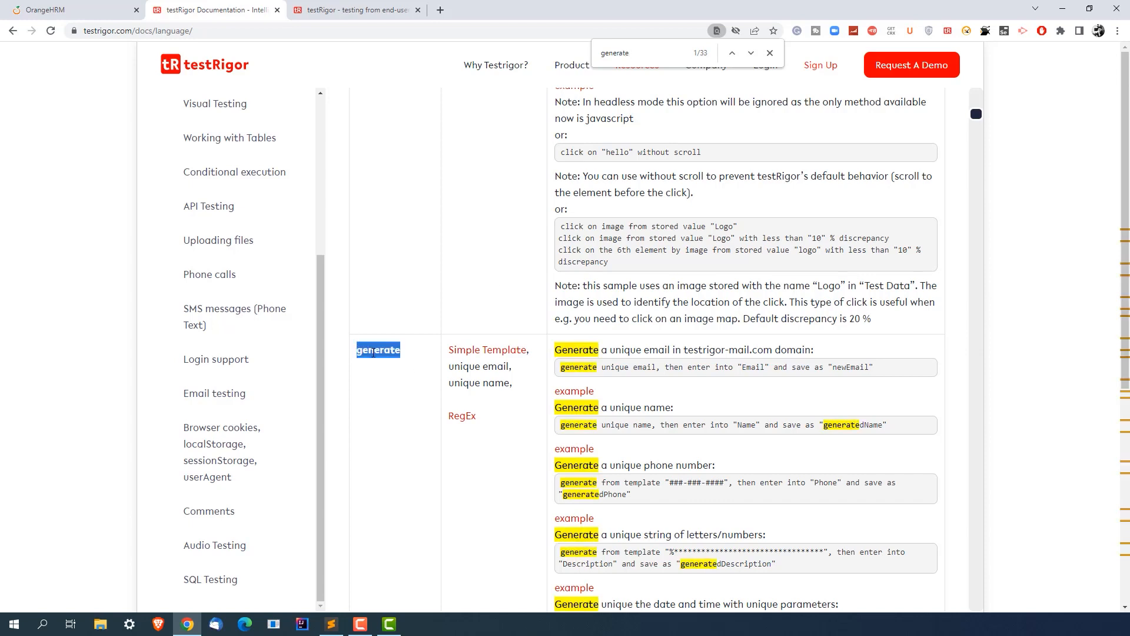
left_click(475, 455)
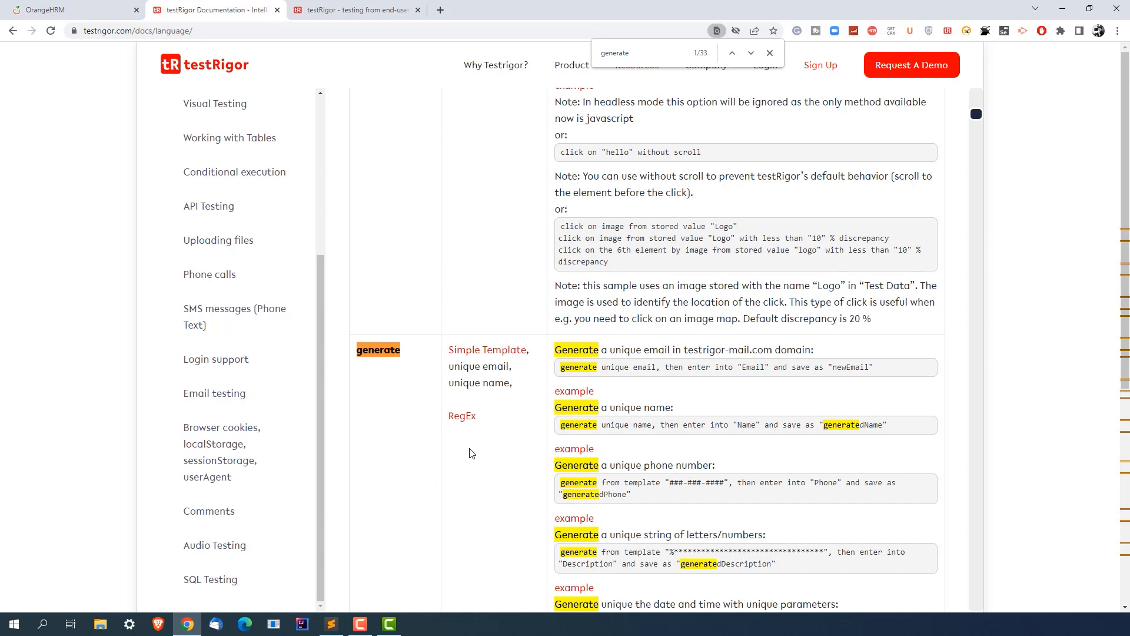
scroll(471, 453, "down", 1)
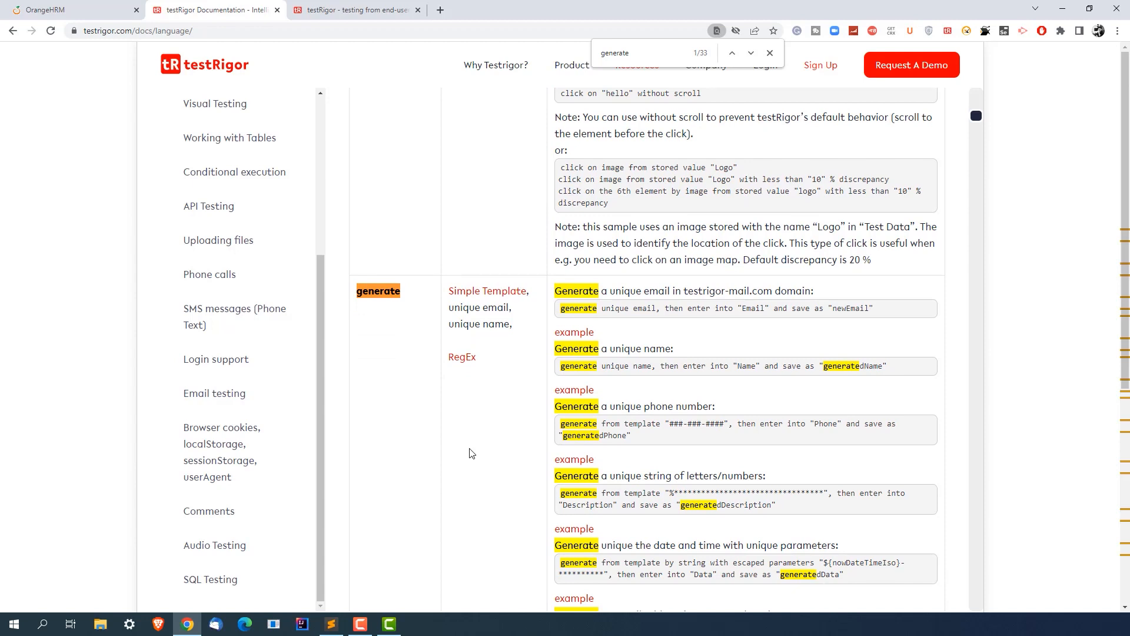
left_click(770, 54)
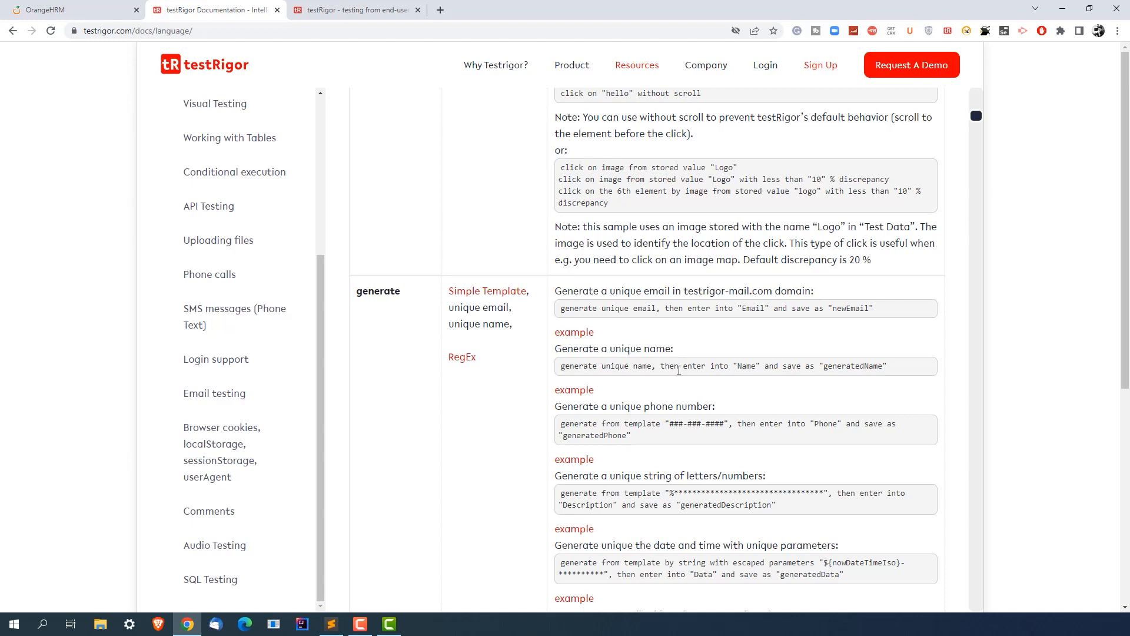
Study the 'generate unique name' example and its generatedName variable, then return to testRigor.
double_click(748, 368)
double_click(848, 368)
left_click_drag(651, 366, 562, 371)
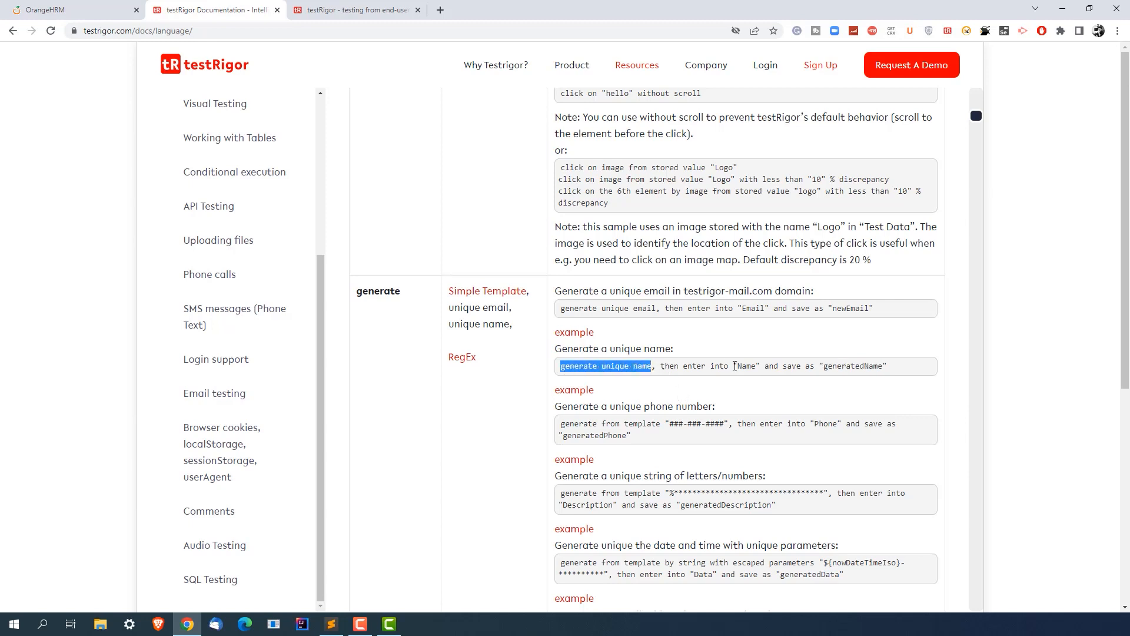
double_click(840, 365)
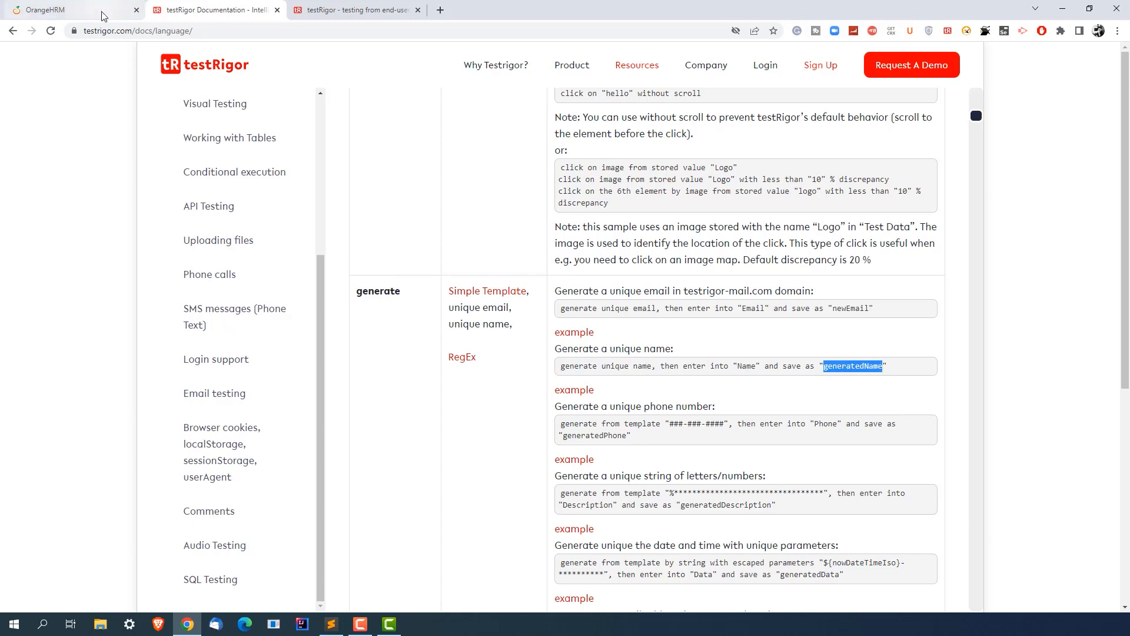
left_click(359, 8)
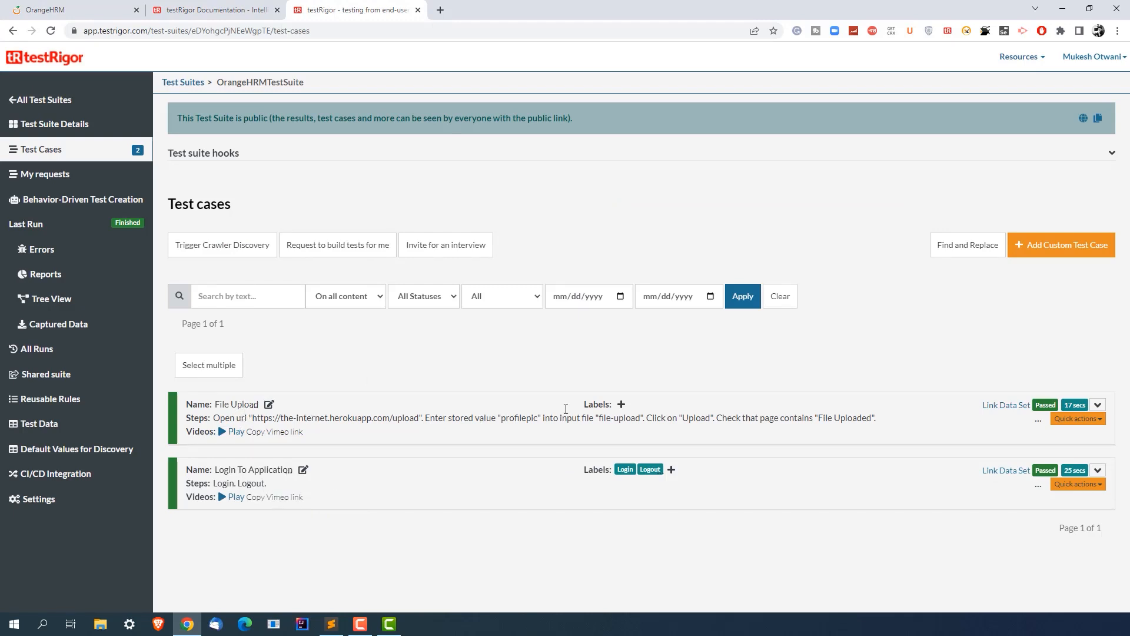
Start custom test case E2ETest with step 'generate unique name and save as "newuser"'.
left_click(1060, 249)
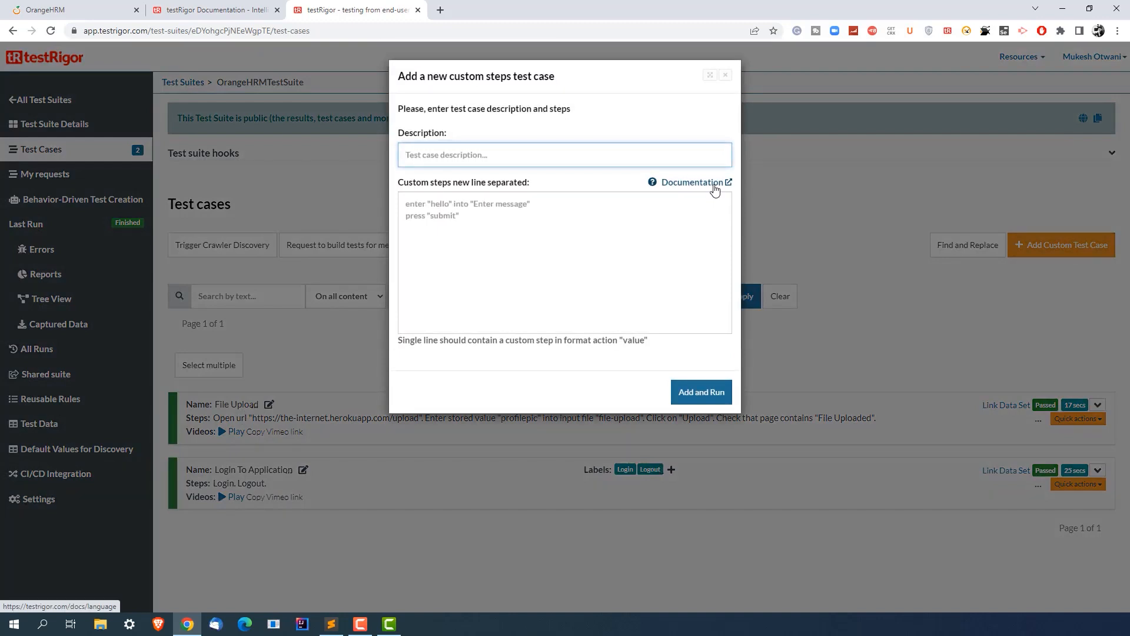
type("E2ETest")
left_click(602, 287)
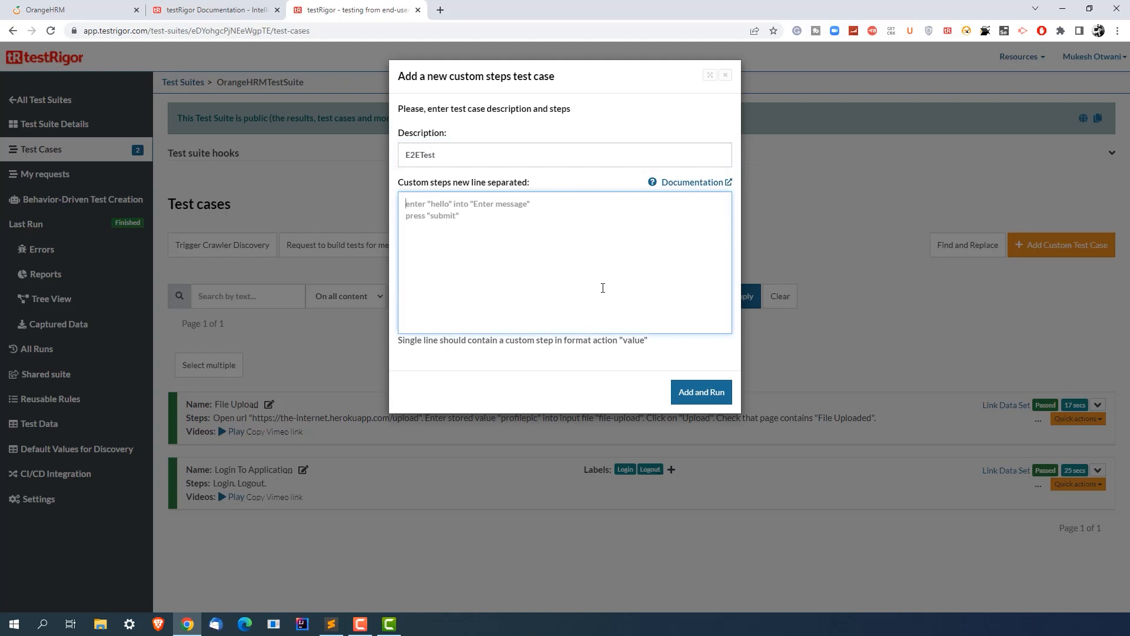
type("generate")
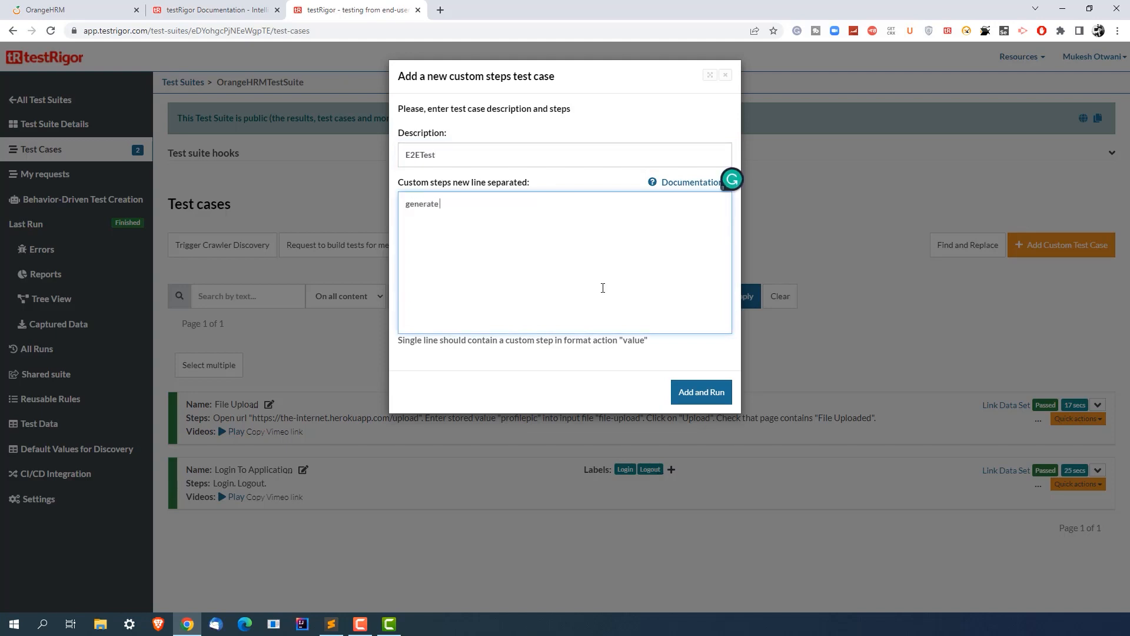
type(" unique")
type(" name")
type(" and save as")
type(" \"\"")
type("newuser")
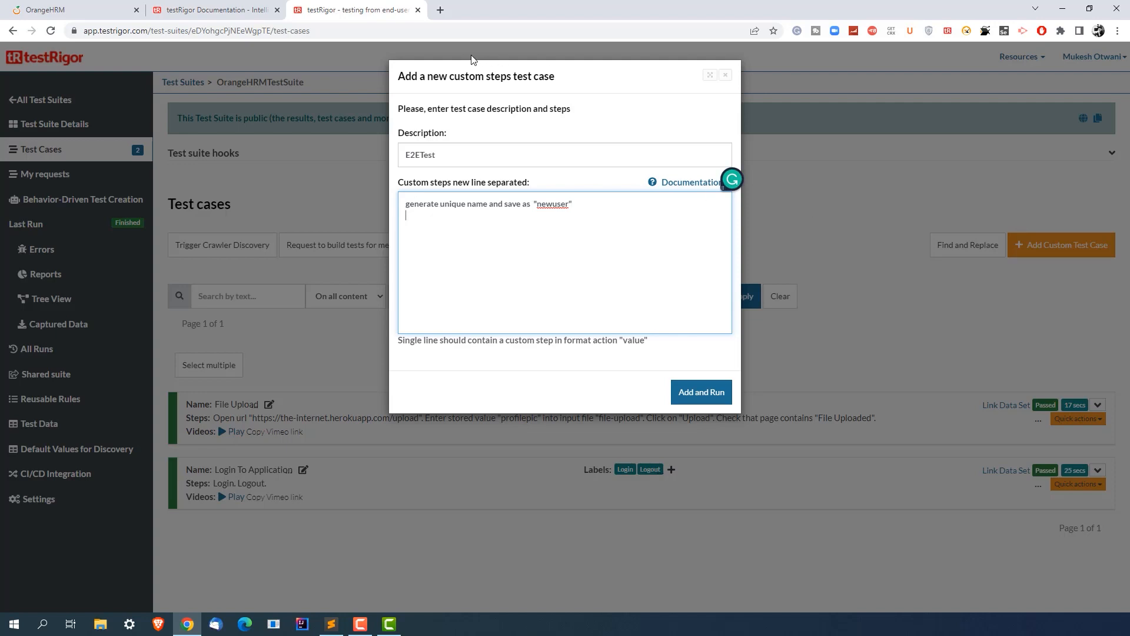
Duplicate the testRigor browser tab and switch to the copy.
left_click(79, 4)
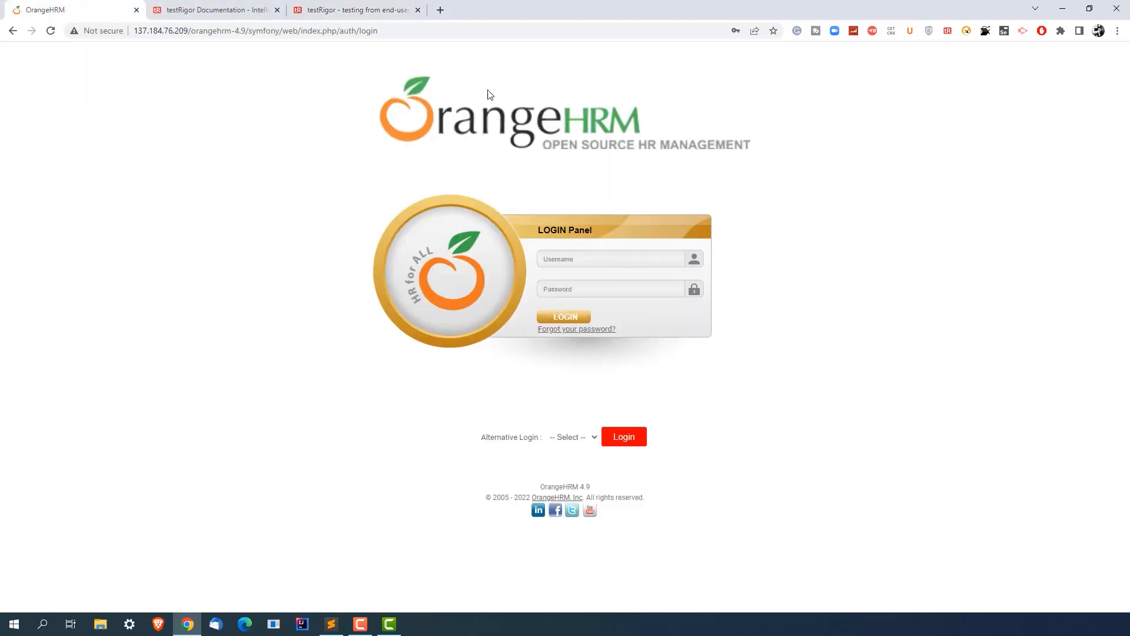
left_click(342, 10)
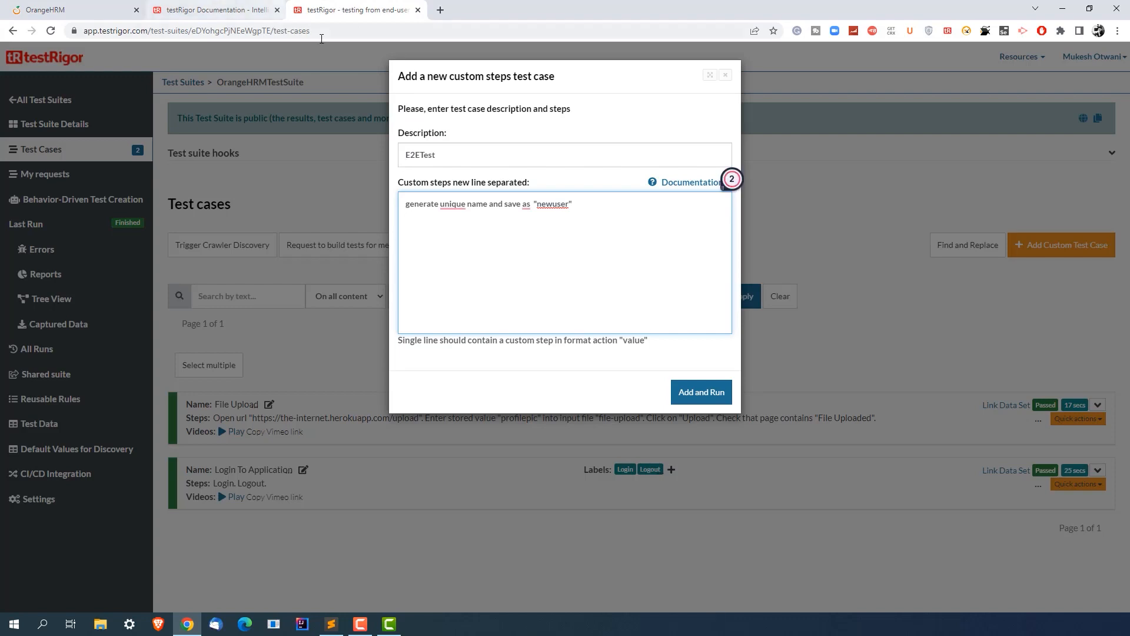
right_click(352, 10)
left_click(403, 84)
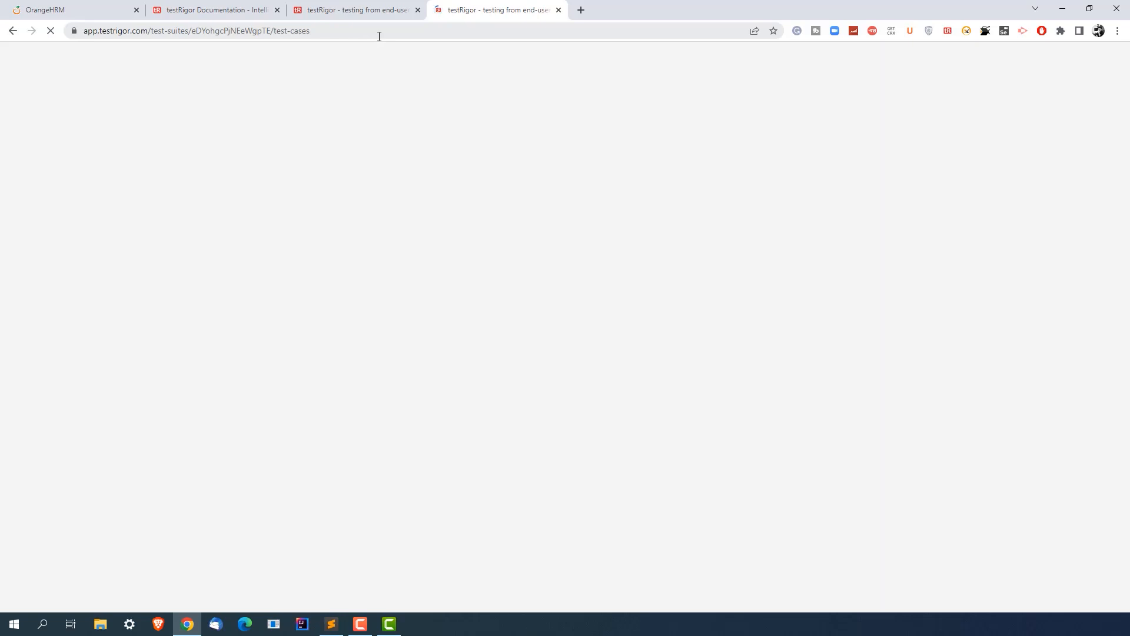
left_click(364, 3)
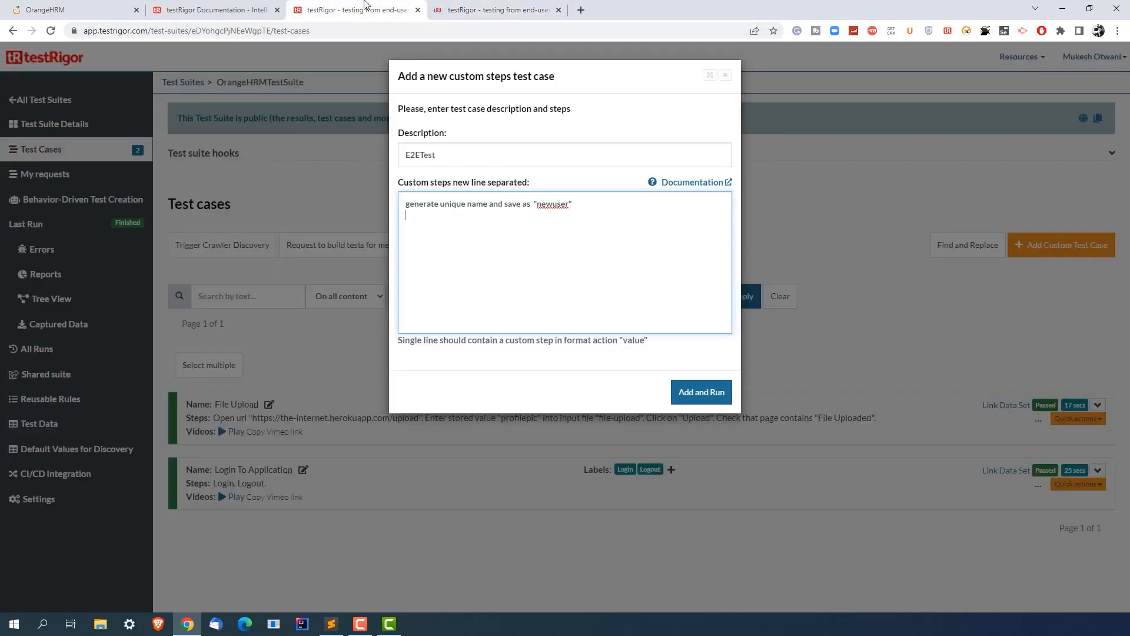
left_click(461, 4)
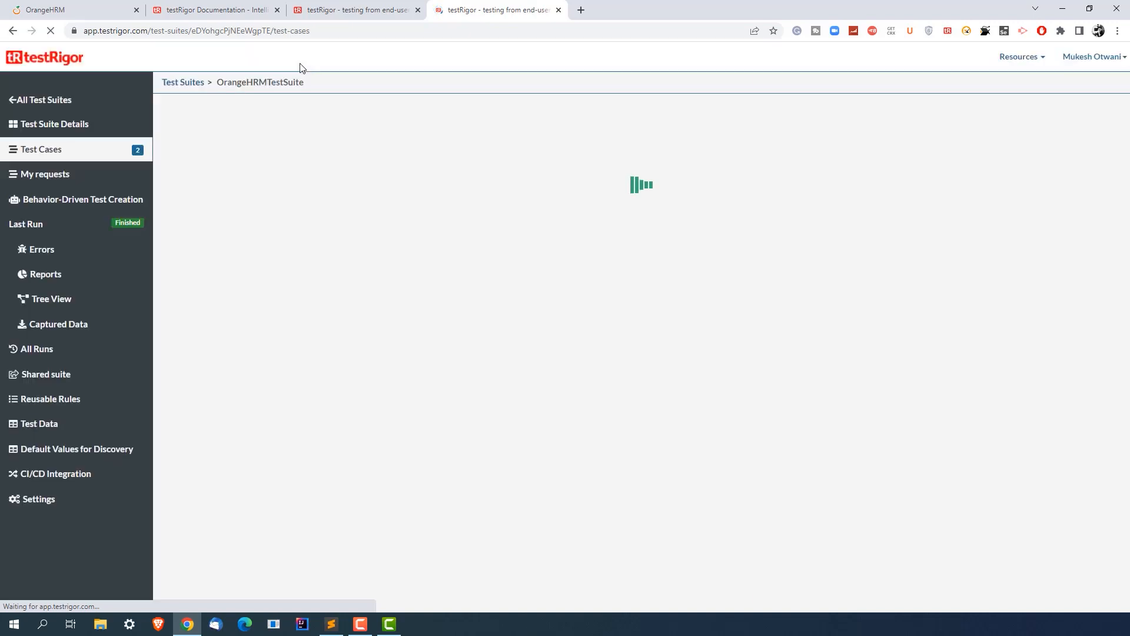
Review the Login reusable rule and add Login as the draft's second step.
left_click(66, 401)
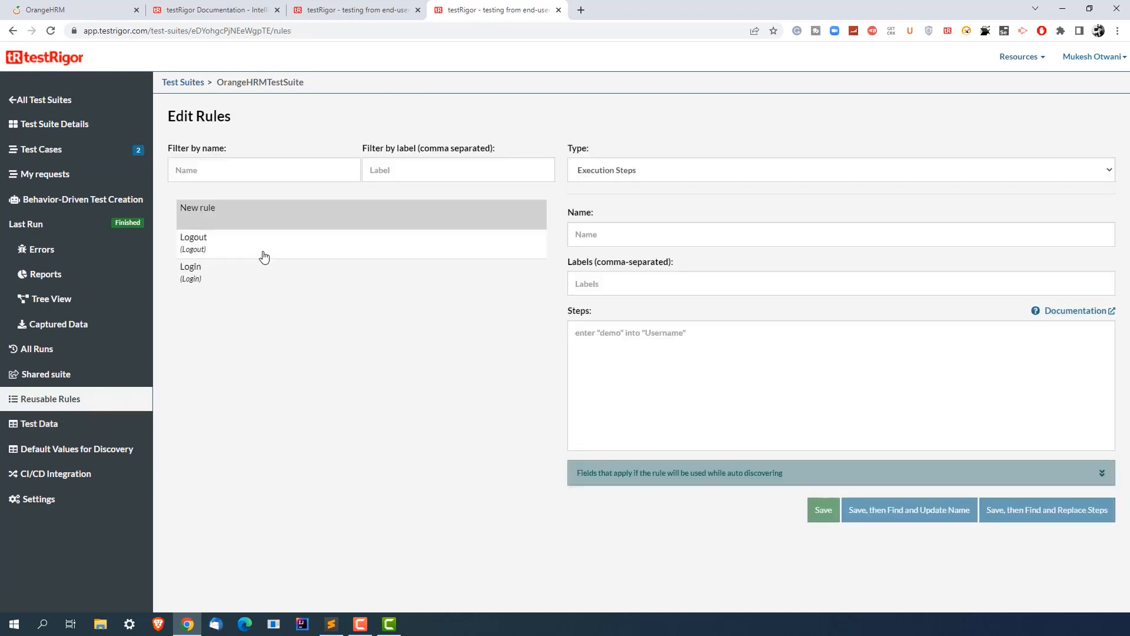
left_click(254, 279)
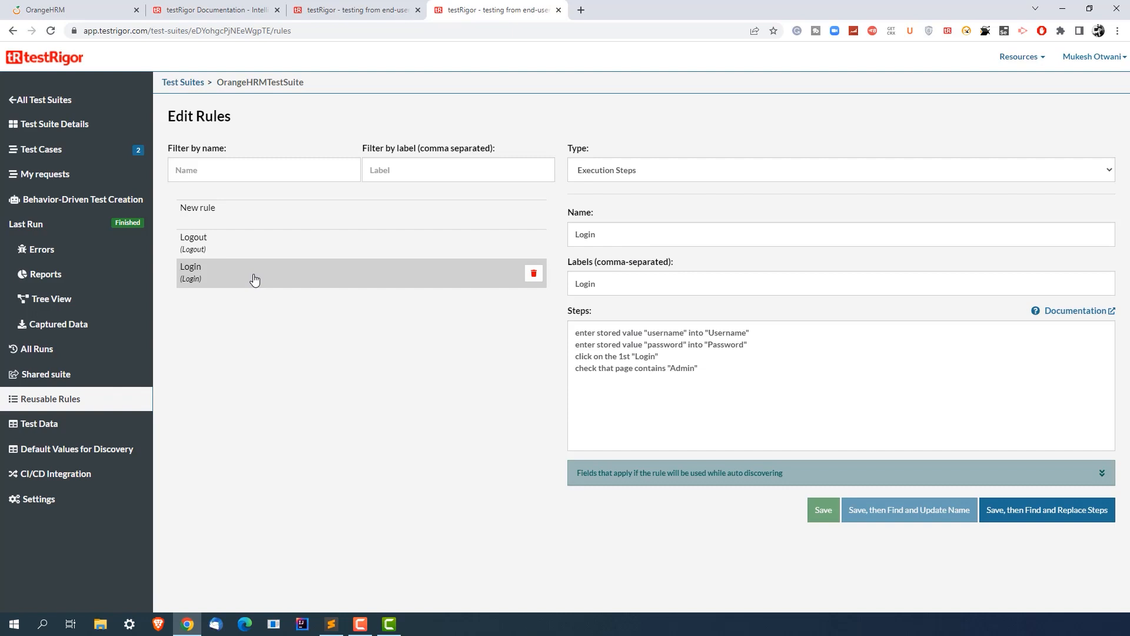
double_click(612, 235)
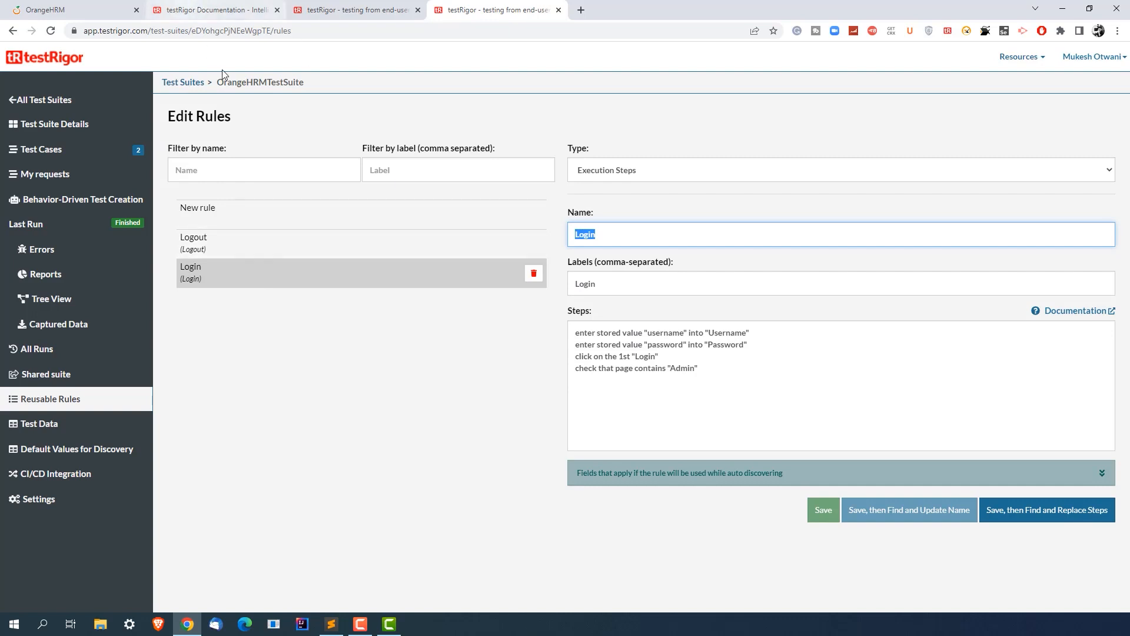
left_click(70, 9)
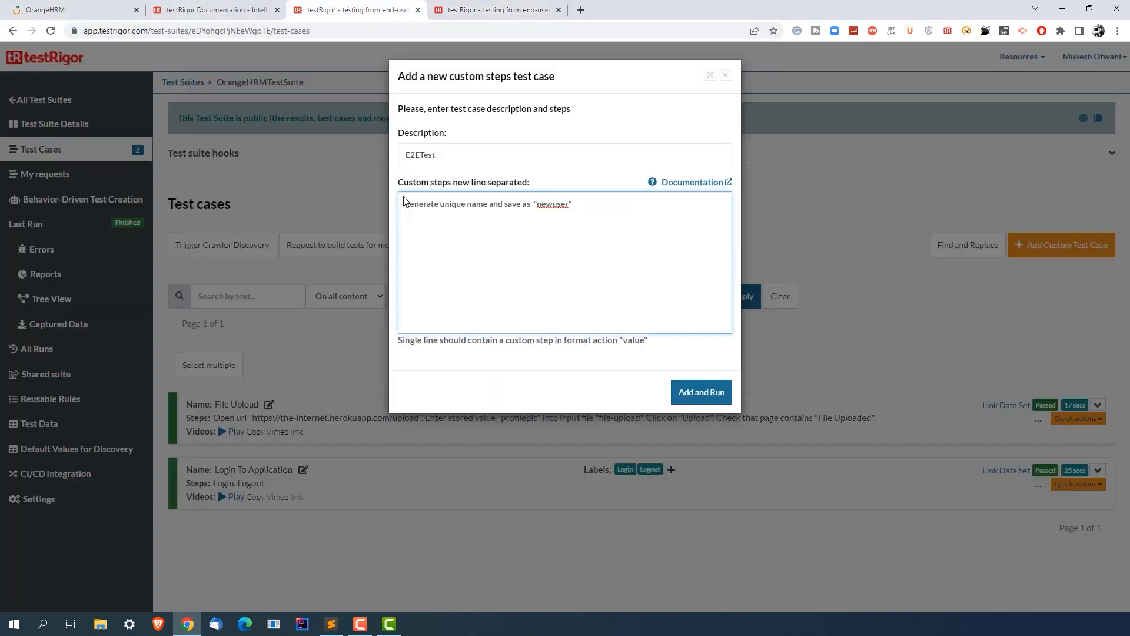
type("Login")
Compare the Login rule's username and password steps with OrangeHRM's login, then open Test Data.
left_click(70, 9)
left_click(585, 258)
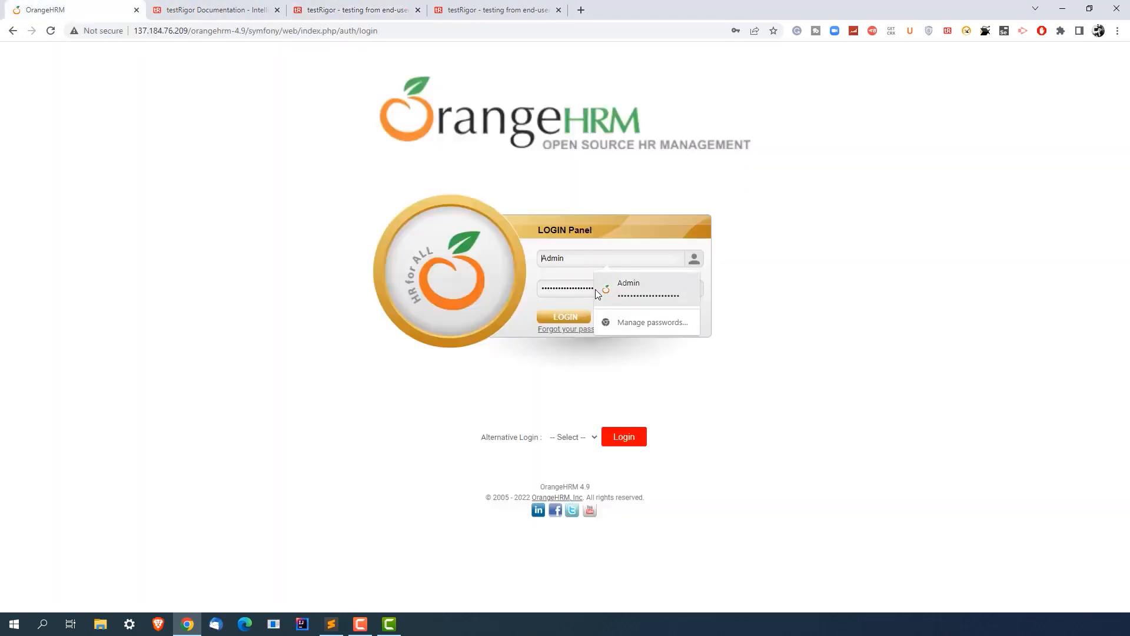
left_click(469, 7)
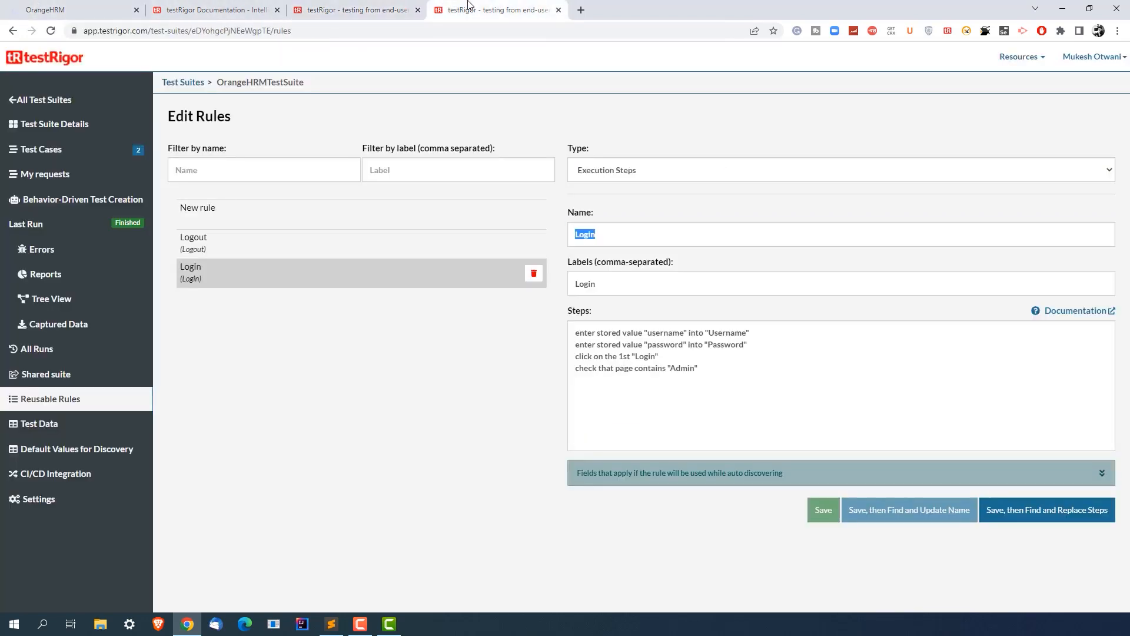
left_click_drag(757, 384, 574, 329)
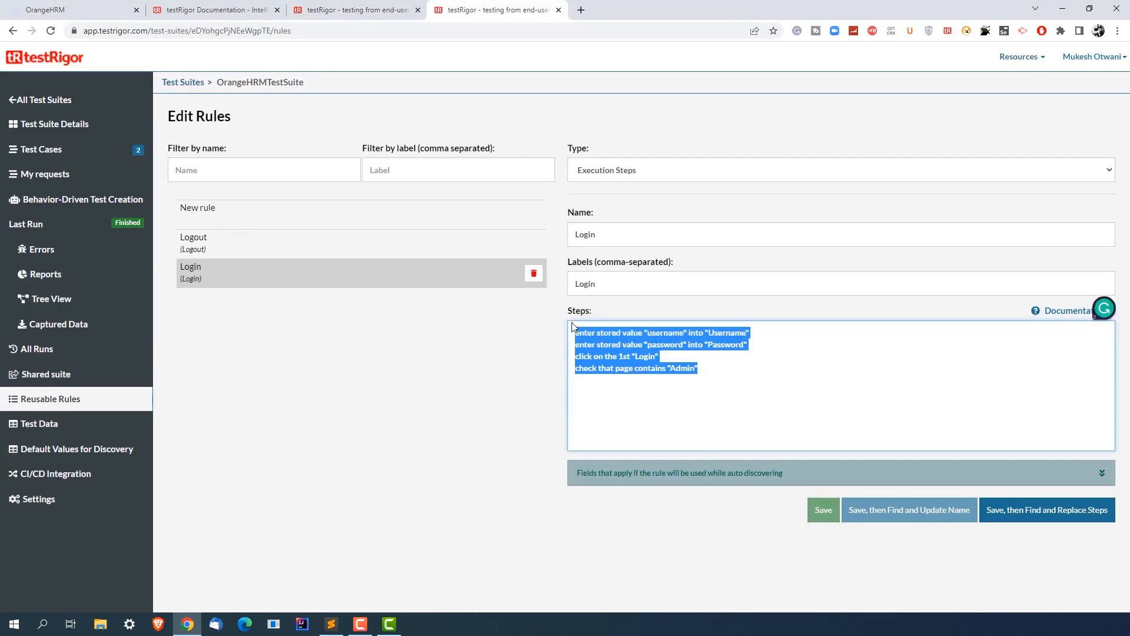
left_click(762, 384)
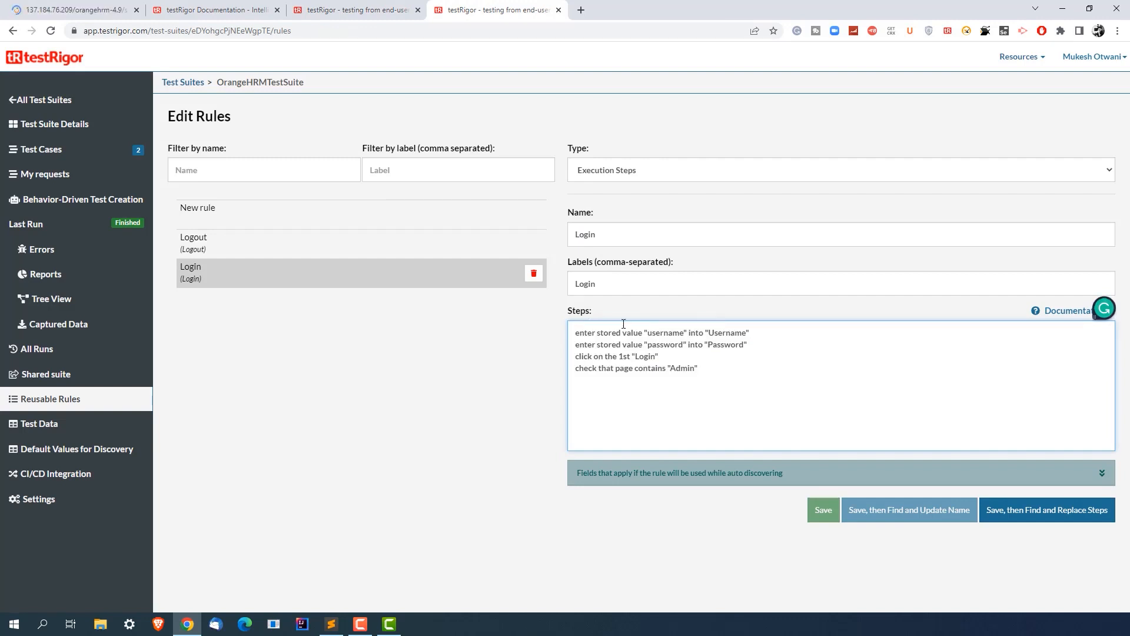
double_click(725, 345)
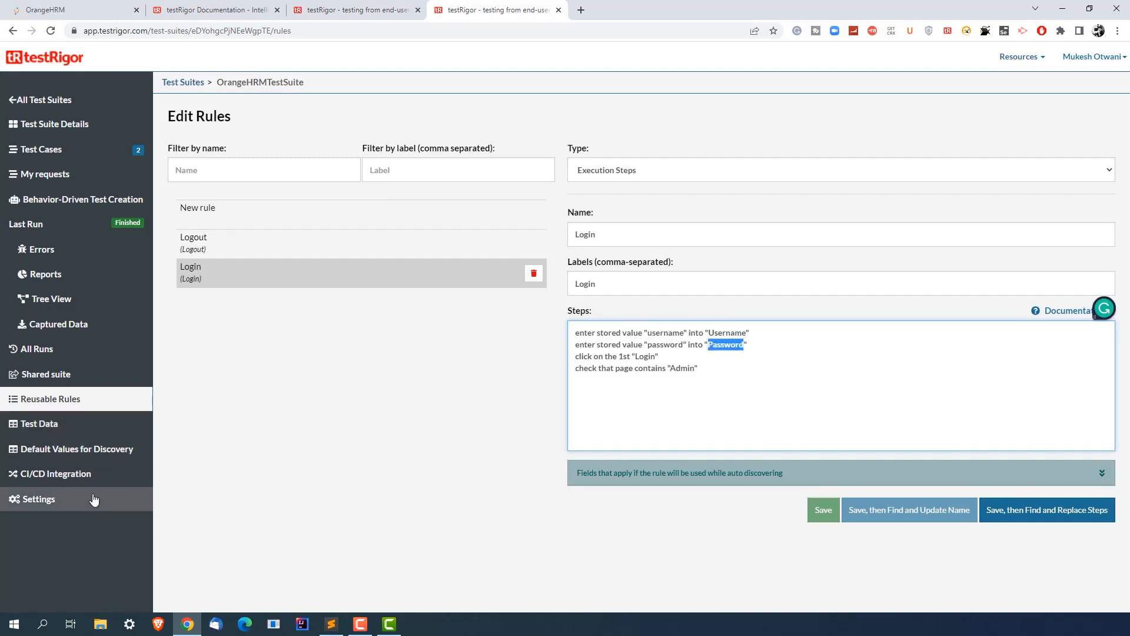
left_click(25, 427)
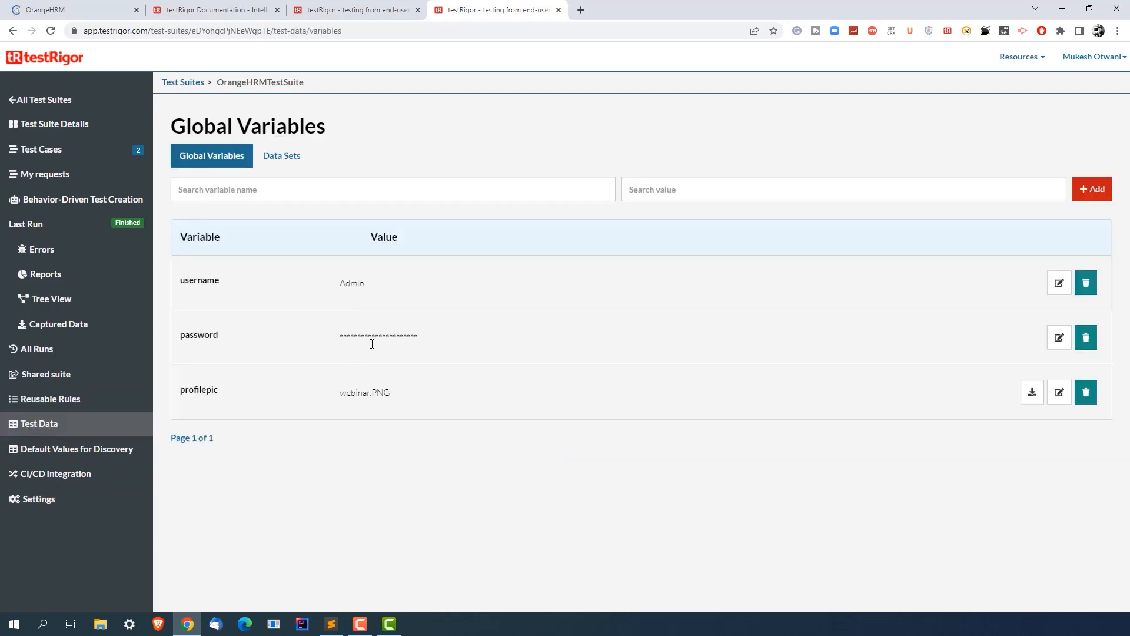
left_click(123, 5)
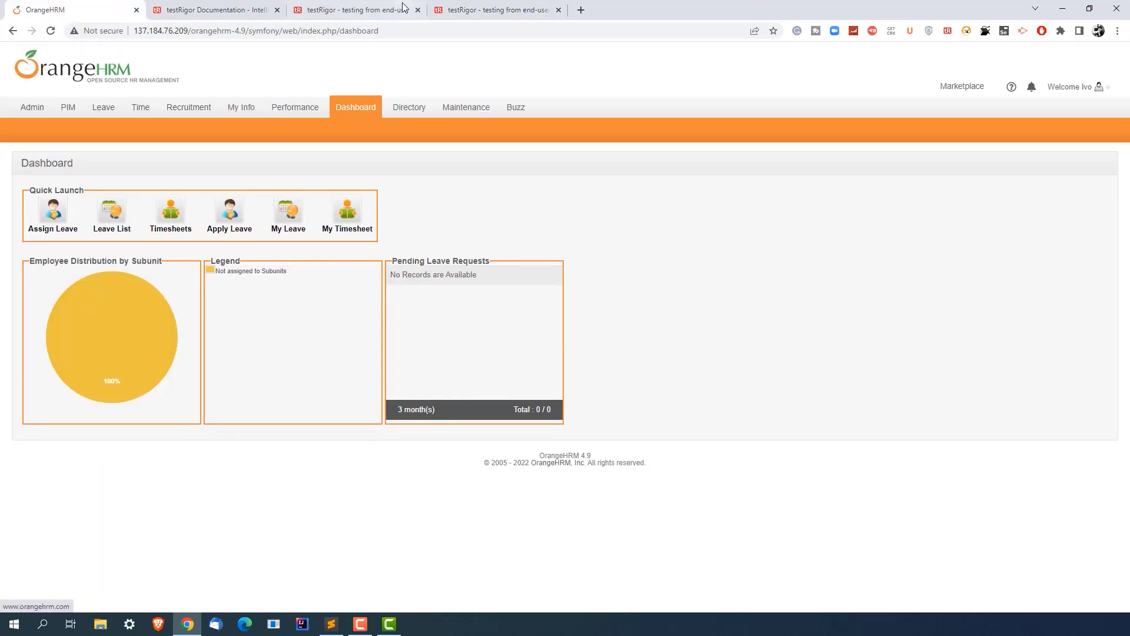
Move the test case draft tab into its own full-size window.
left_click(383, 7)
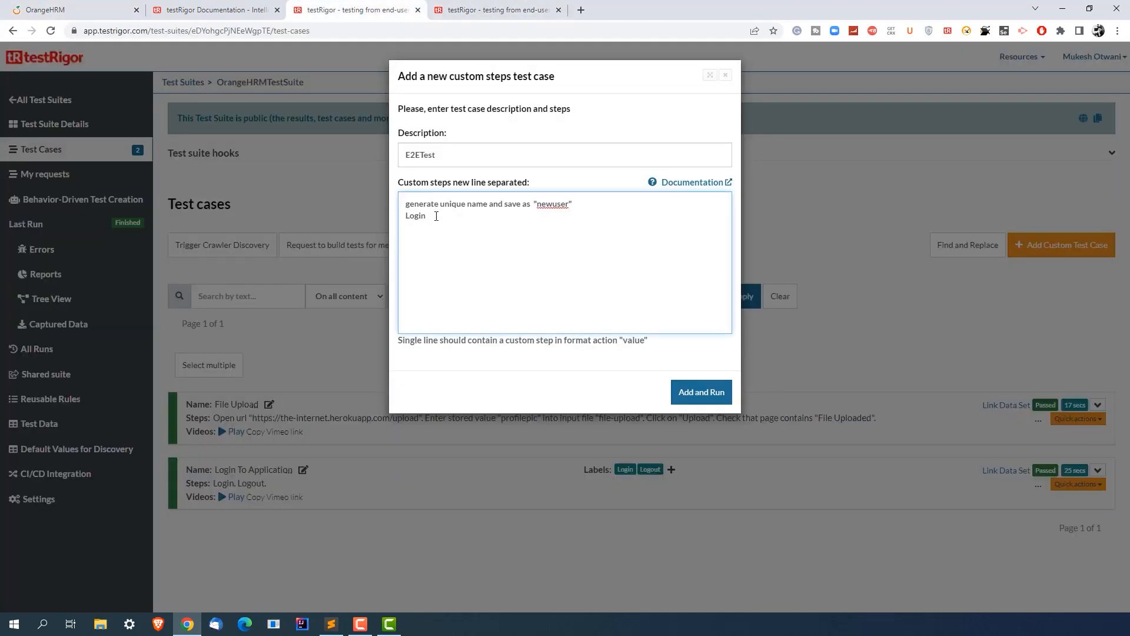
left_click(76, 9)
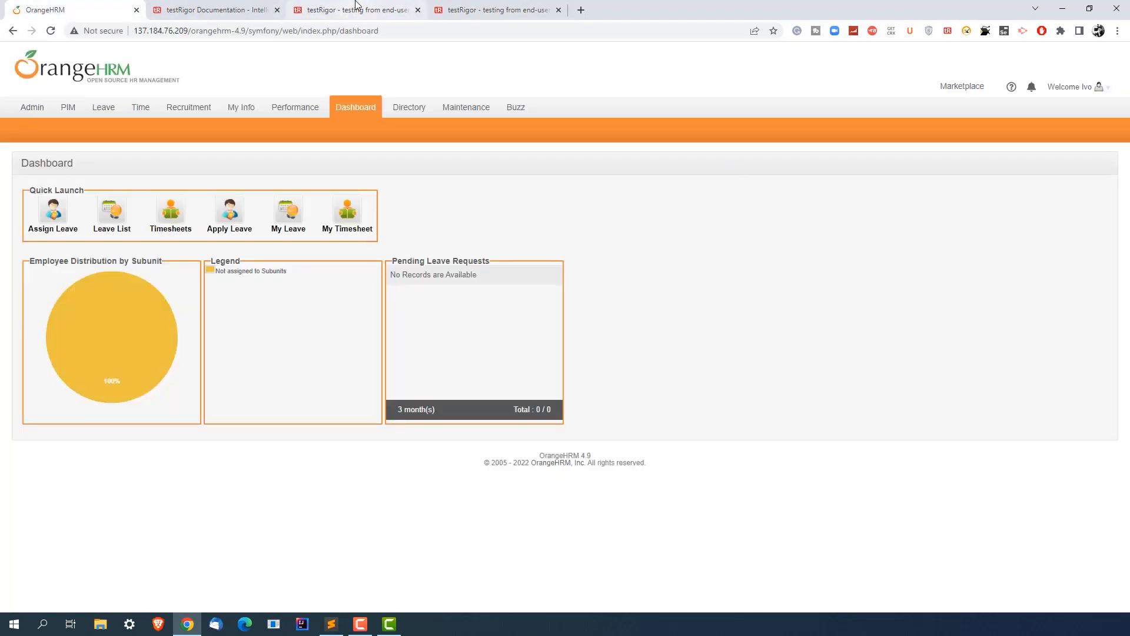
left_click(357, 7)
left_click_drag(359, 9, 247, 63)
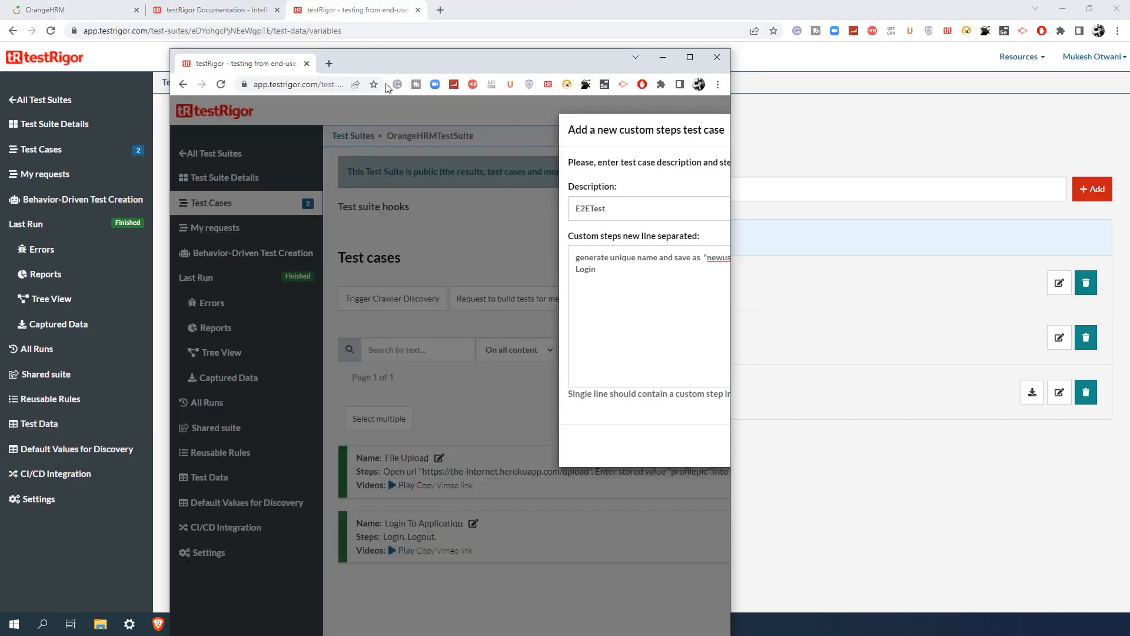
left_click_drag(426, 64, 265, 1)
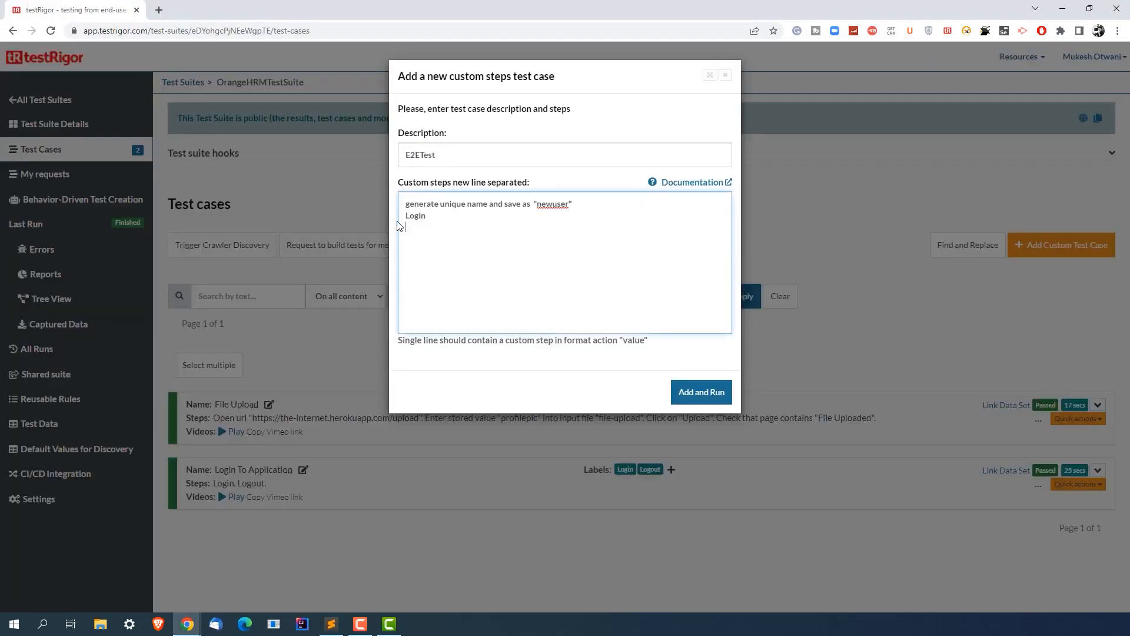
Add steps click "Admin" and check that page contains "Add", verifying against OrangeHRM's Admin page.
type("click")
type("\"Admin")
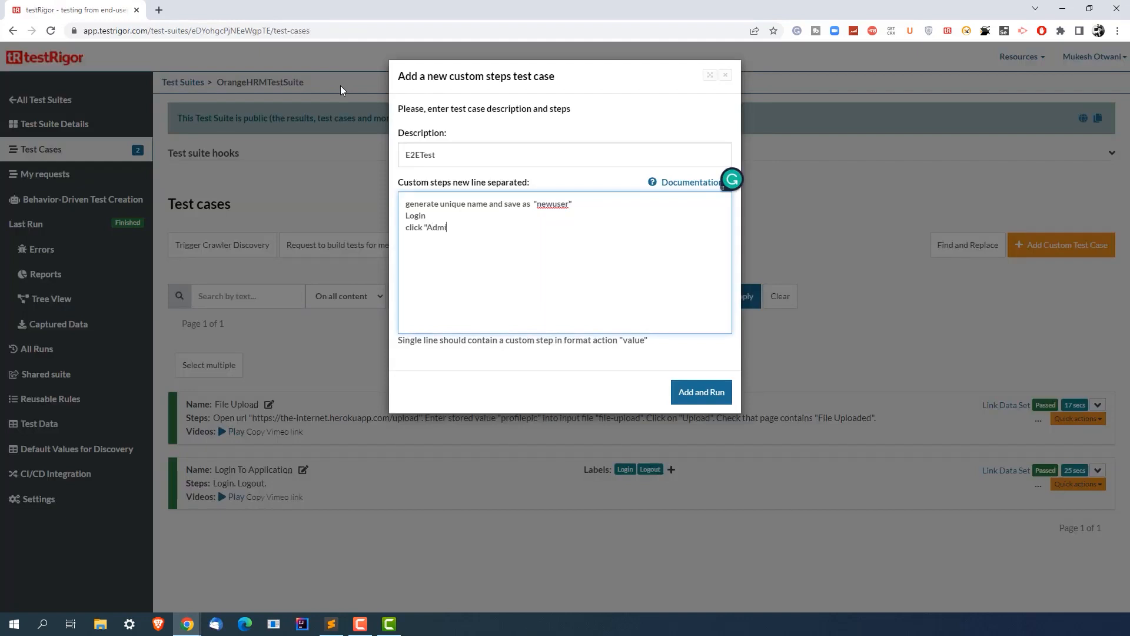
type("\"")
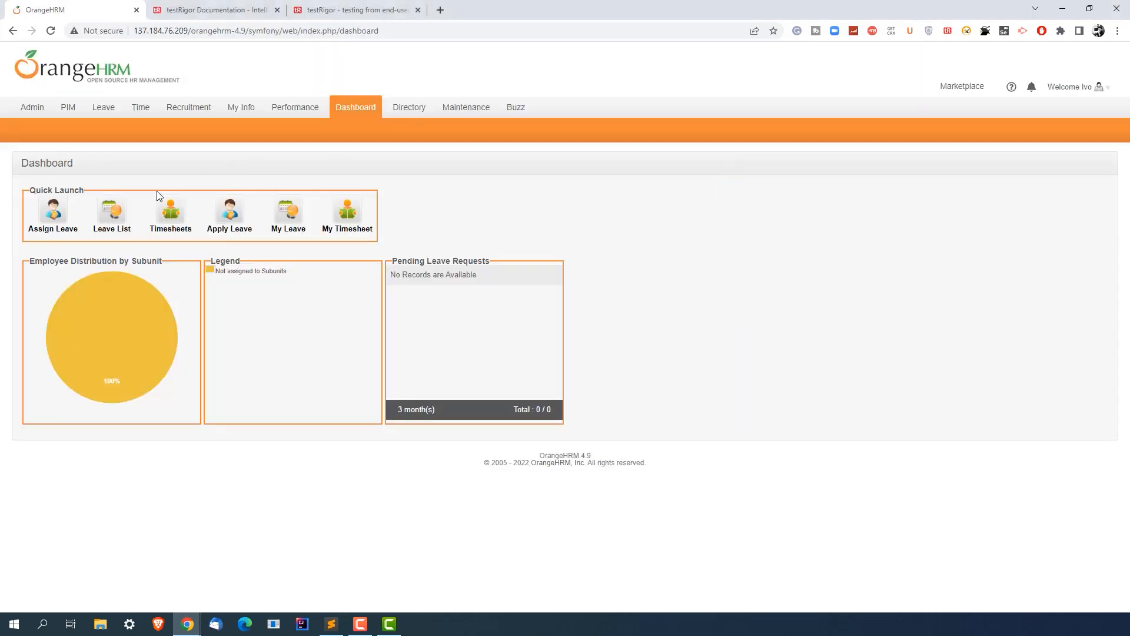
left_click(26, 105)
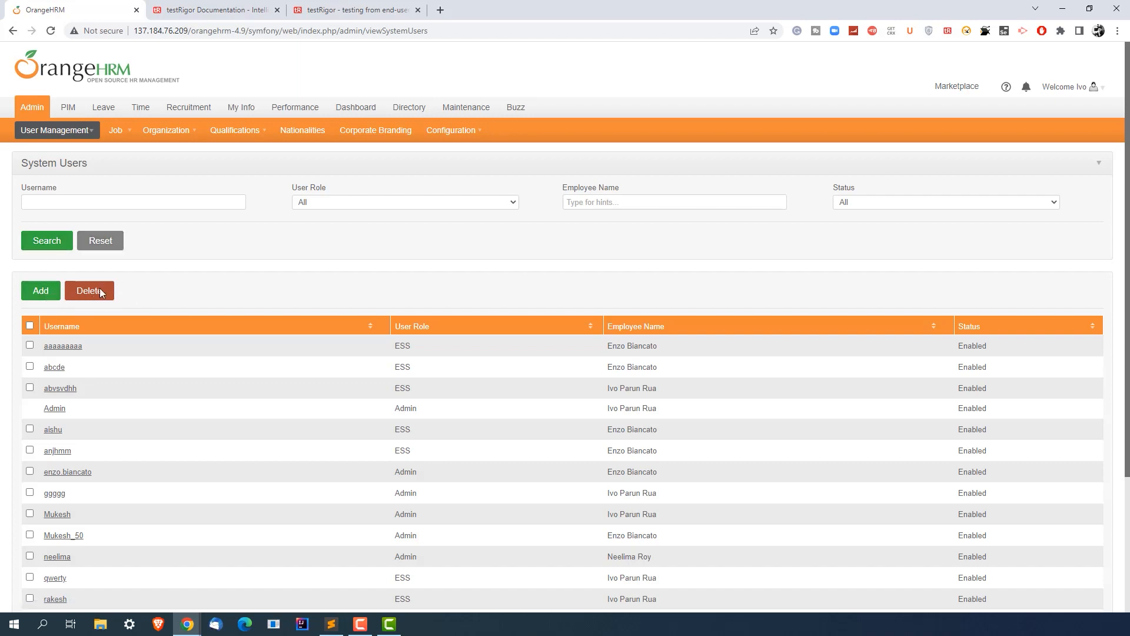
key("alt+Tab")
type("check that pa")
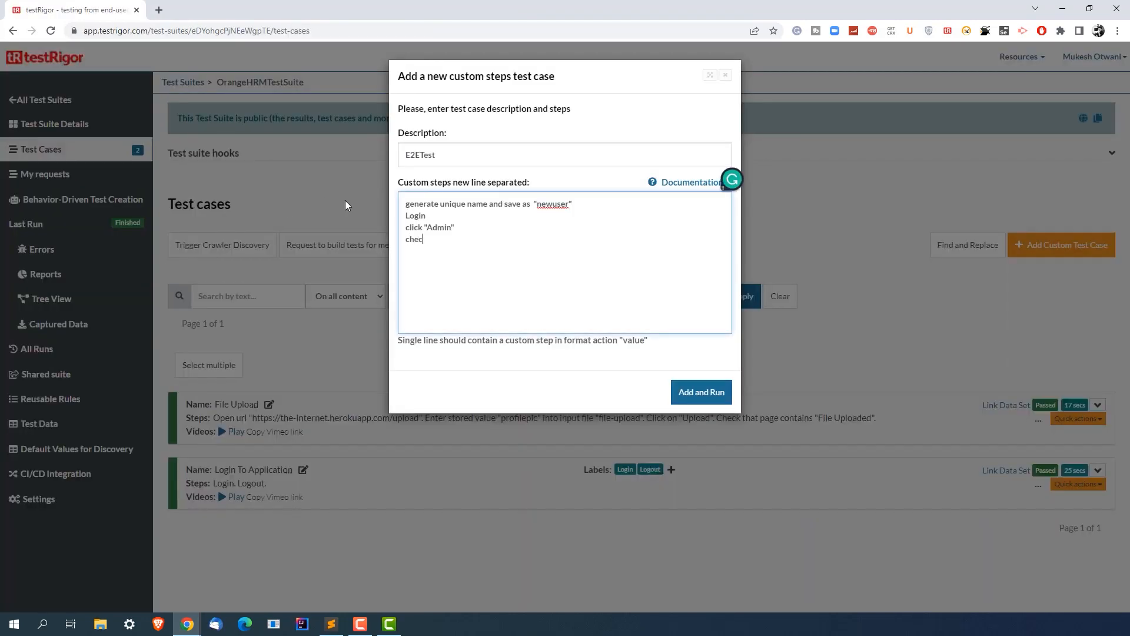
type("ge contains \"Add\"")
double_click(410, 237)
key("ctrl+c")
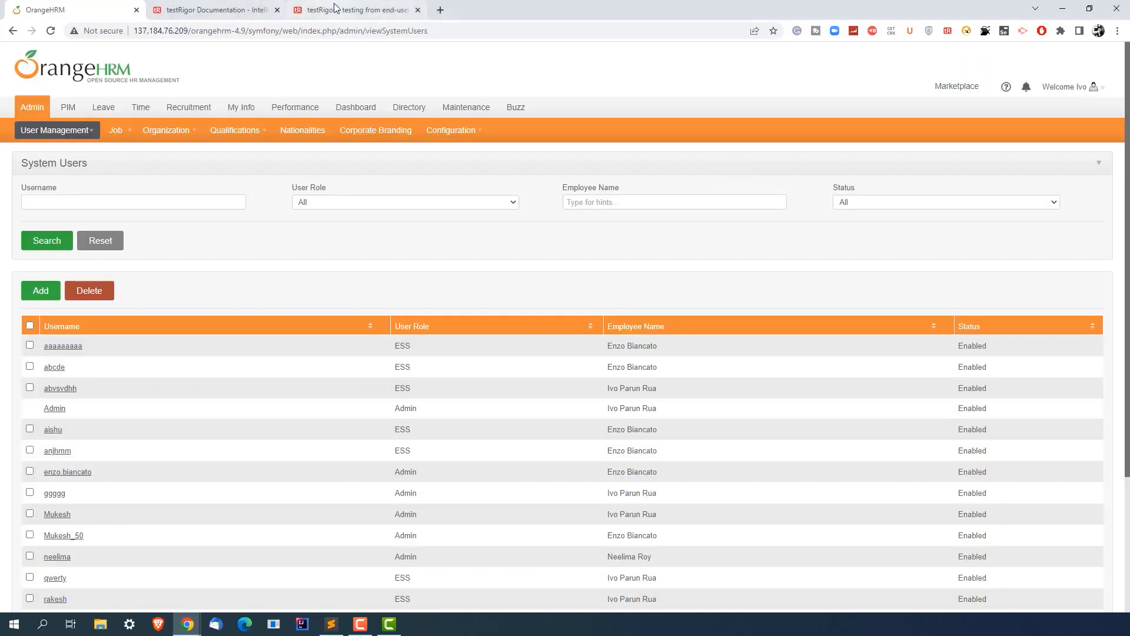
Search the testRigor documentation for 'check' and read its page check examples.
left_click(334, 9)
left_click(201, 7)
key("ctrl+f")
key("ctrl+v")
key("Return")
key("Return")
key("Return")
key("Return")
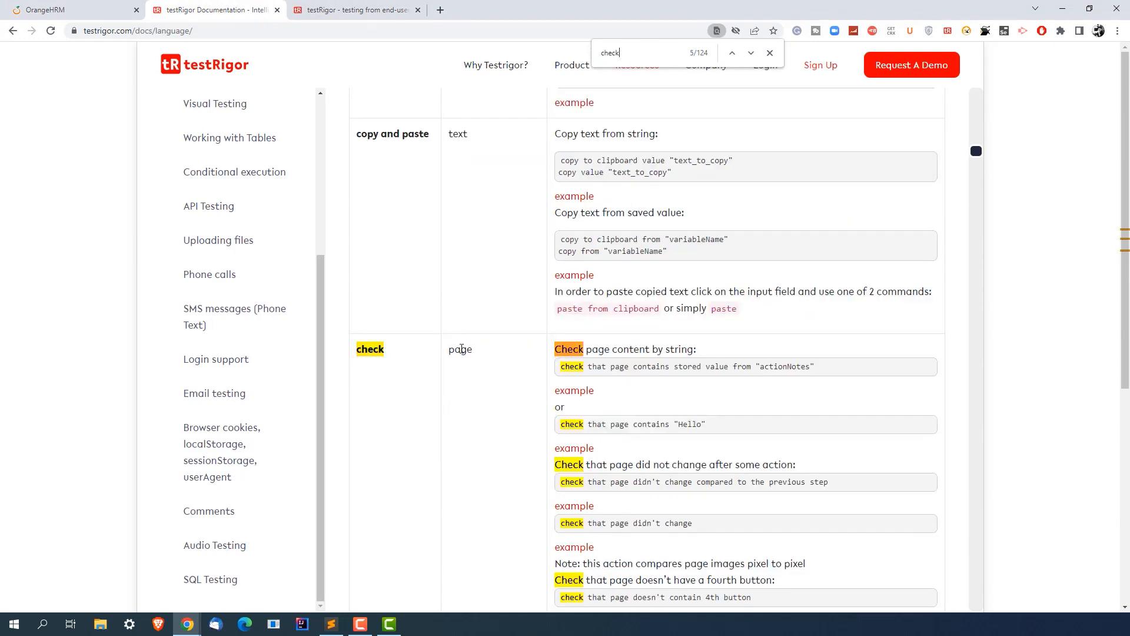
double_click(374, 355)
scroll(668, 430, "down", 1)
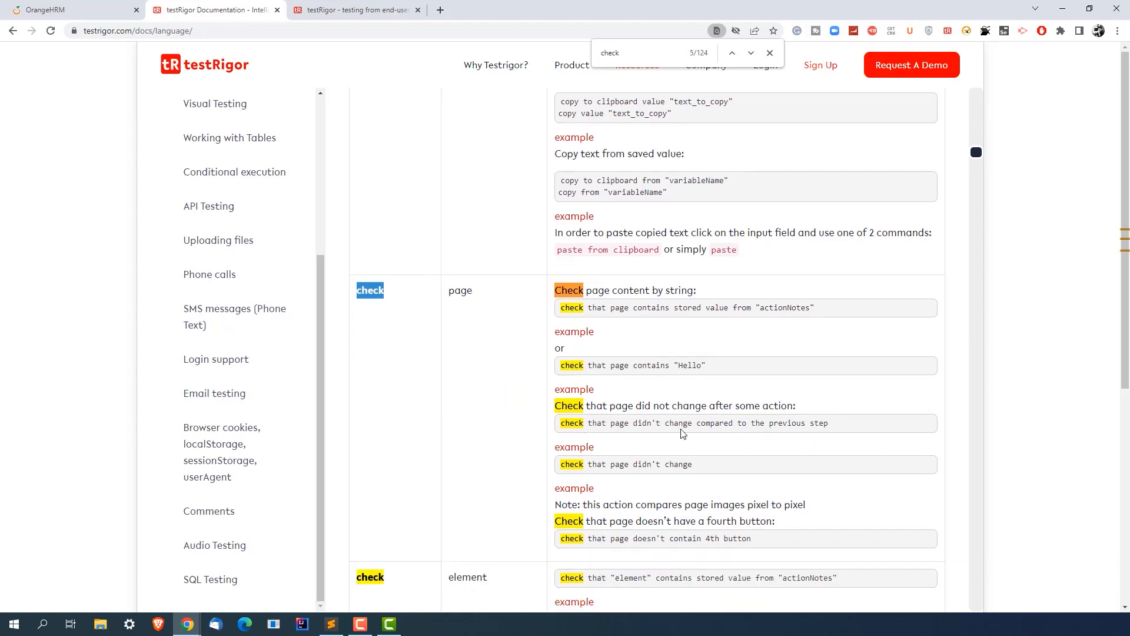
scroll(598, 463, "down", 3)
scroll(497, 393, "up", 1)
left_click(459, 174)
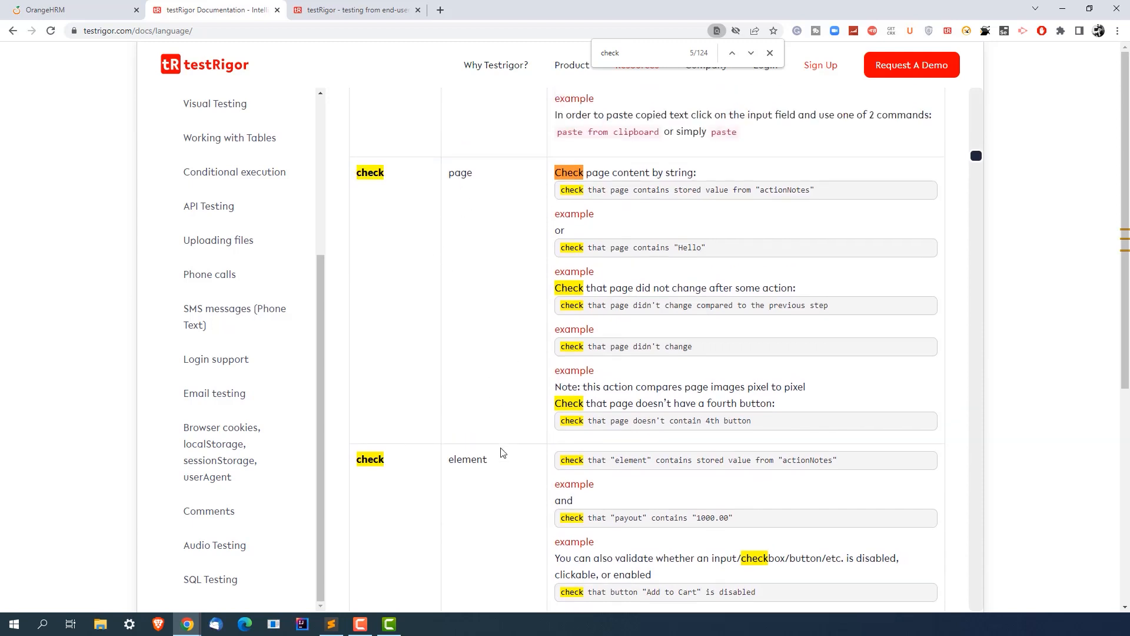
key("alt+Tab")
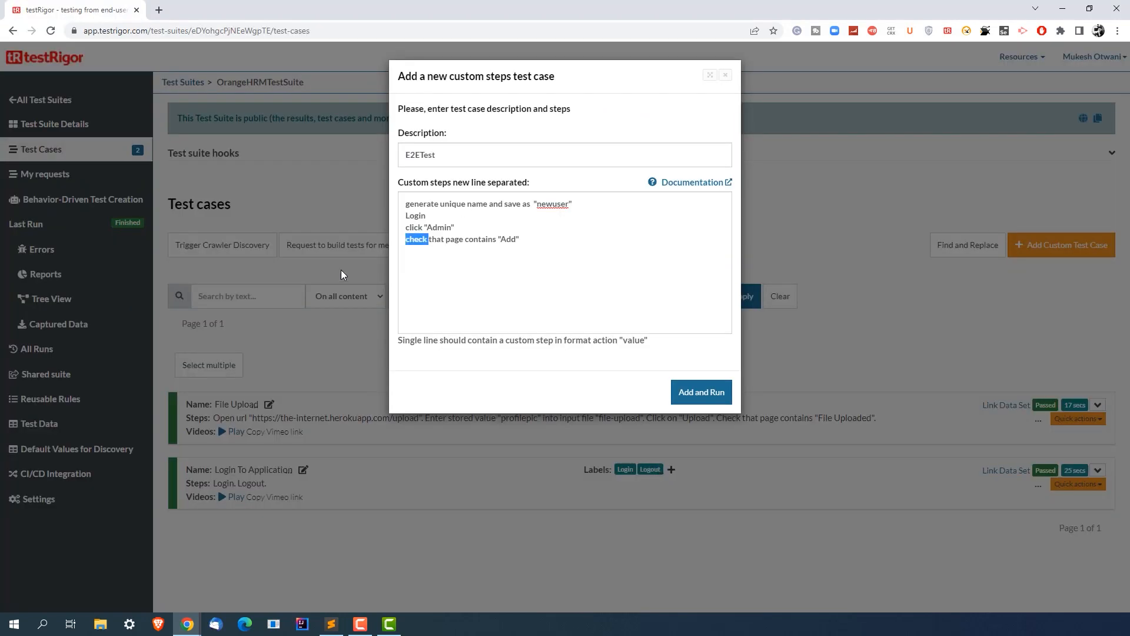
Add steps click "Add" and check that page contains "User Role", opening OrangeHRM's Add User form.
left_click(507, 241)
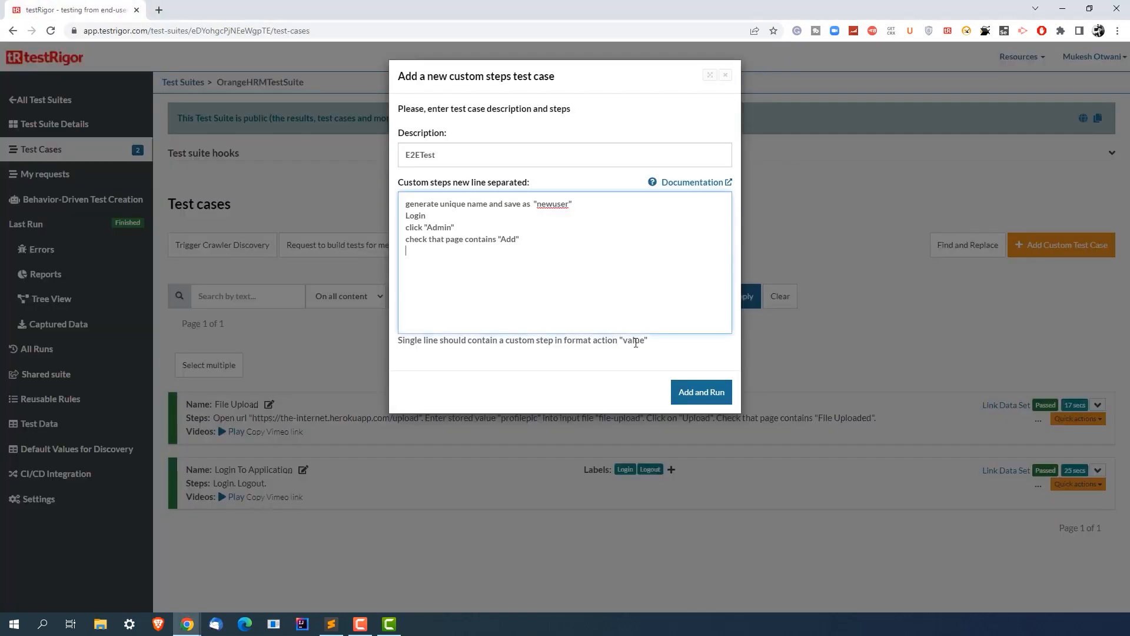
type("ick \"")
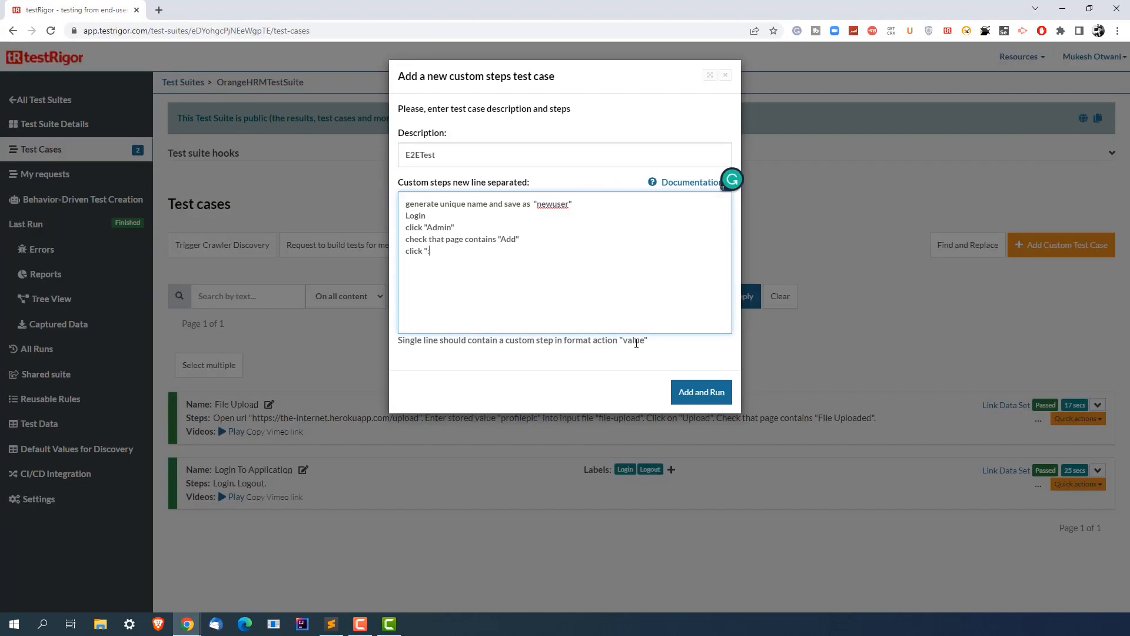
type("Add")
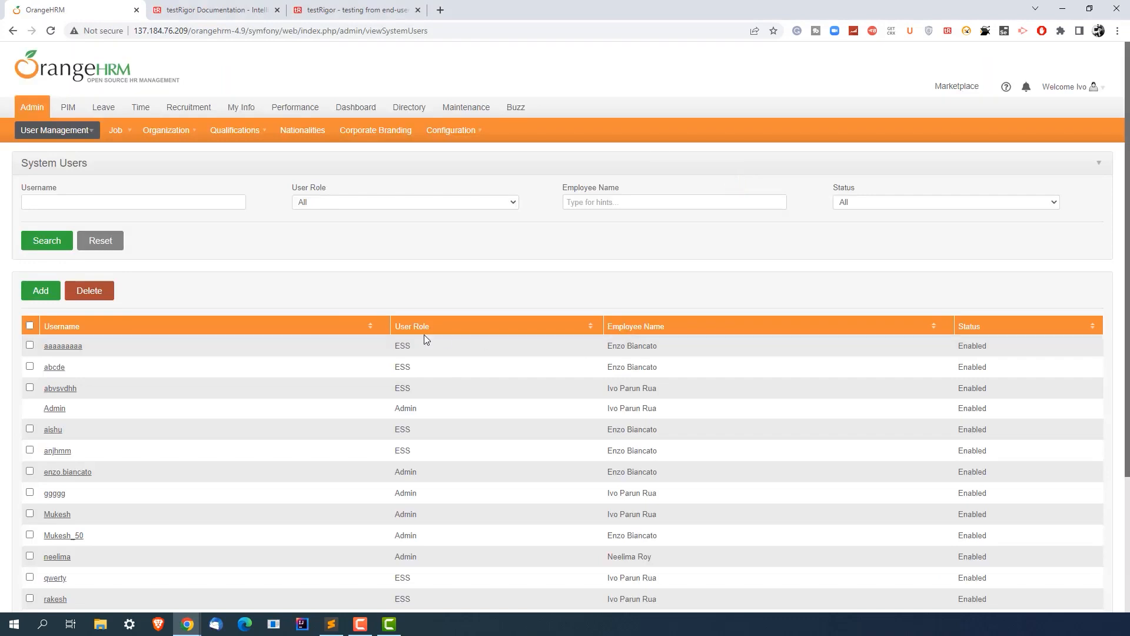
left_click(54, 299)
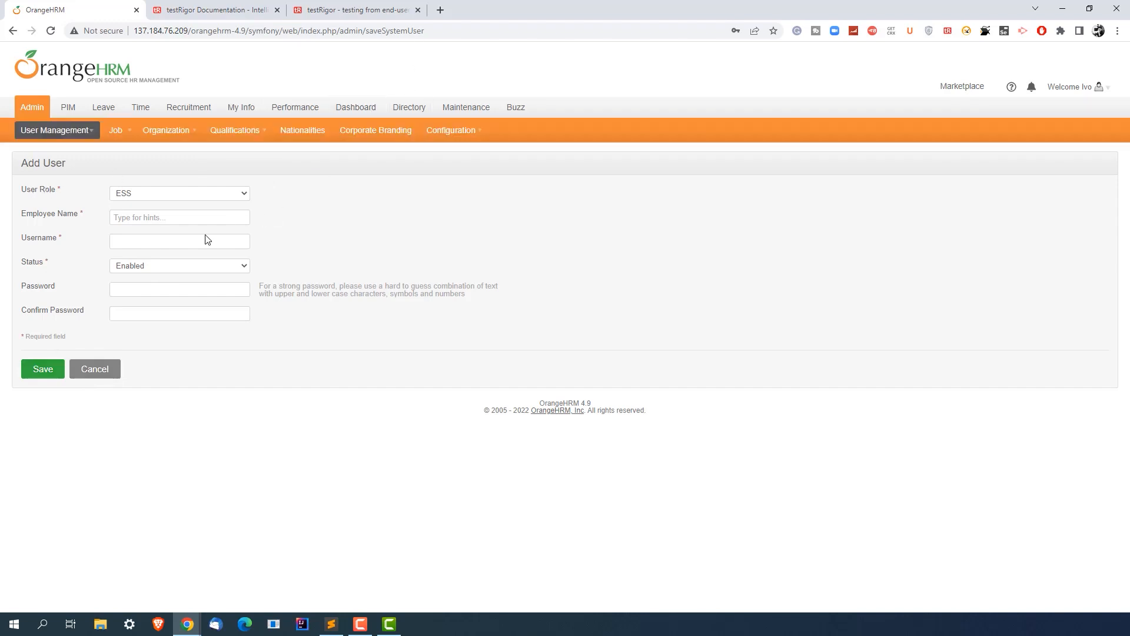
left_click_drag(21, 189, 60, 193)
key("alt+Tab")
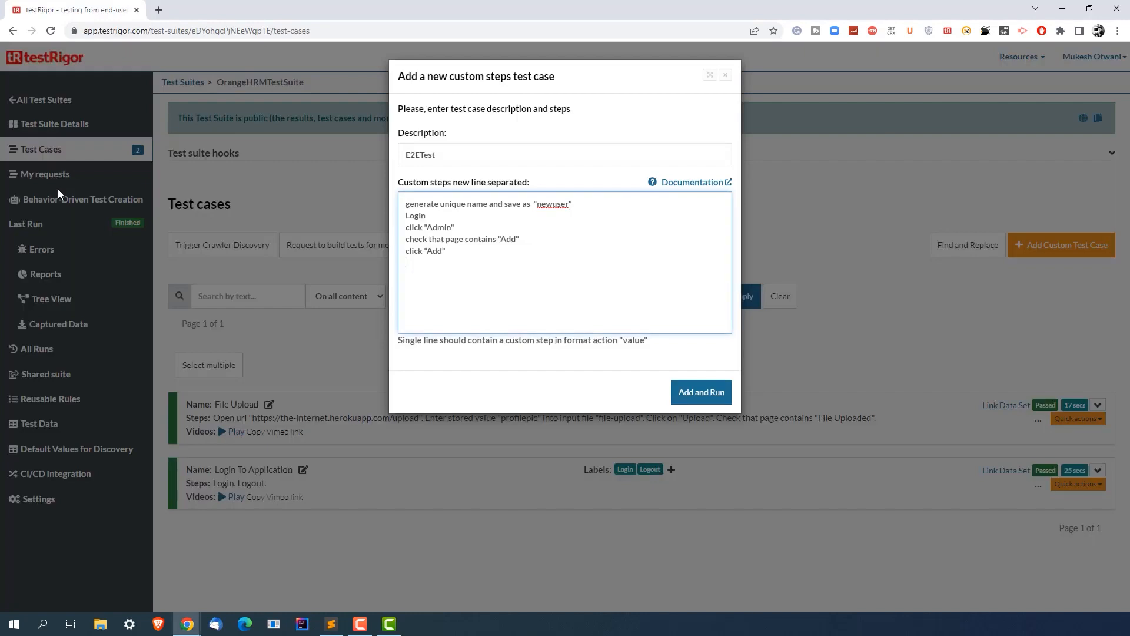
type("check that page contain=s")
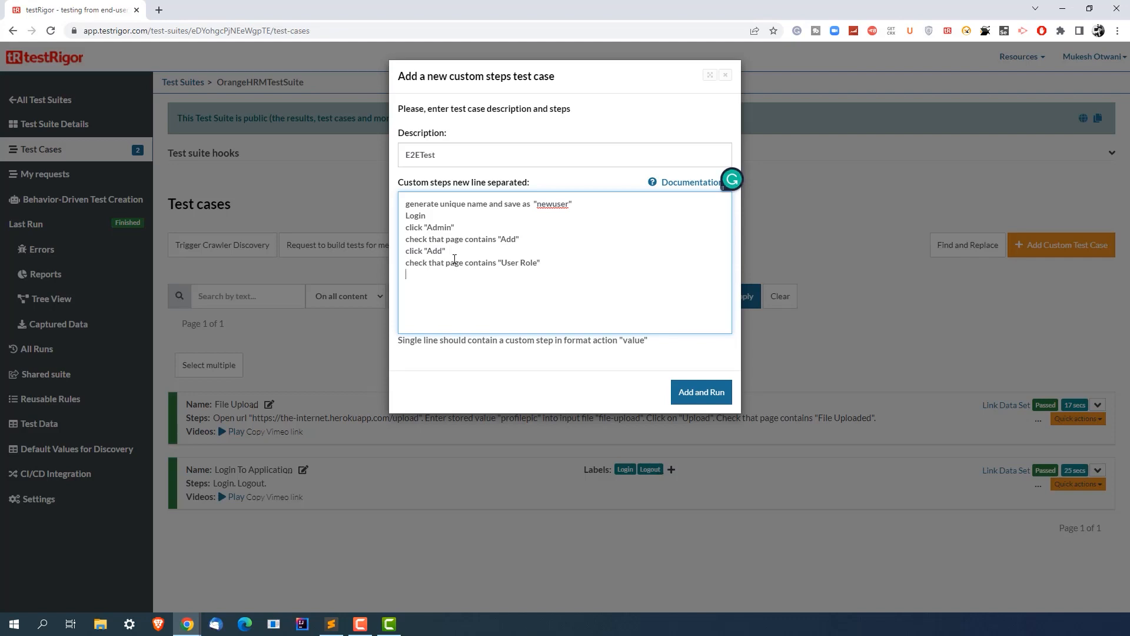
key("alt+Tab")
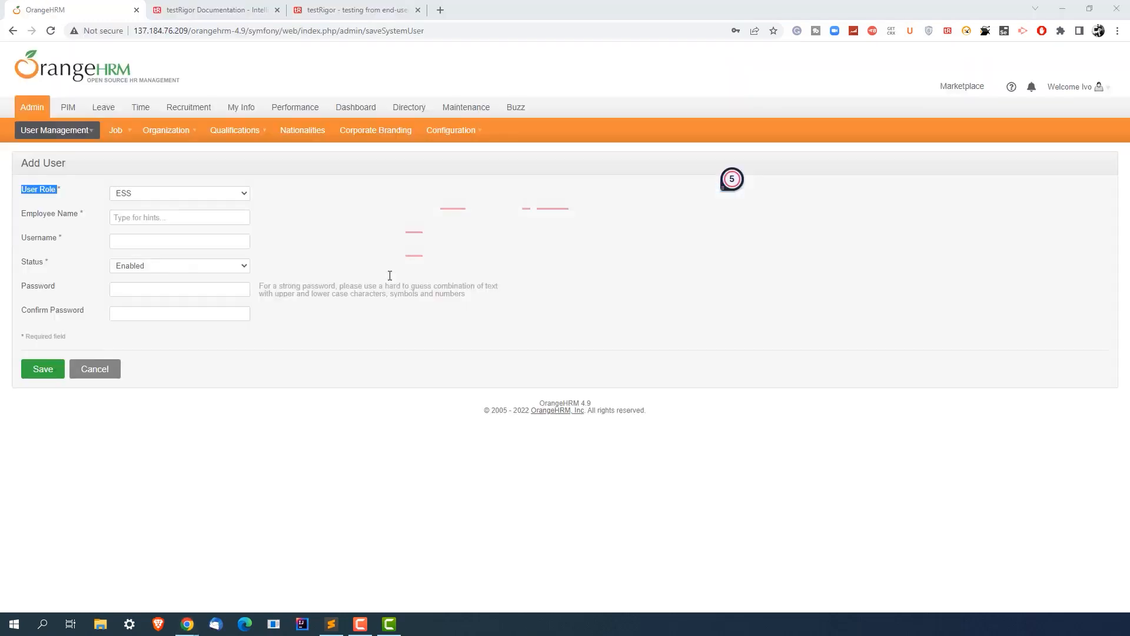
Look over the User Role dropdown options on the Add User form, leaving ESS selected.
left_click(167, 196)
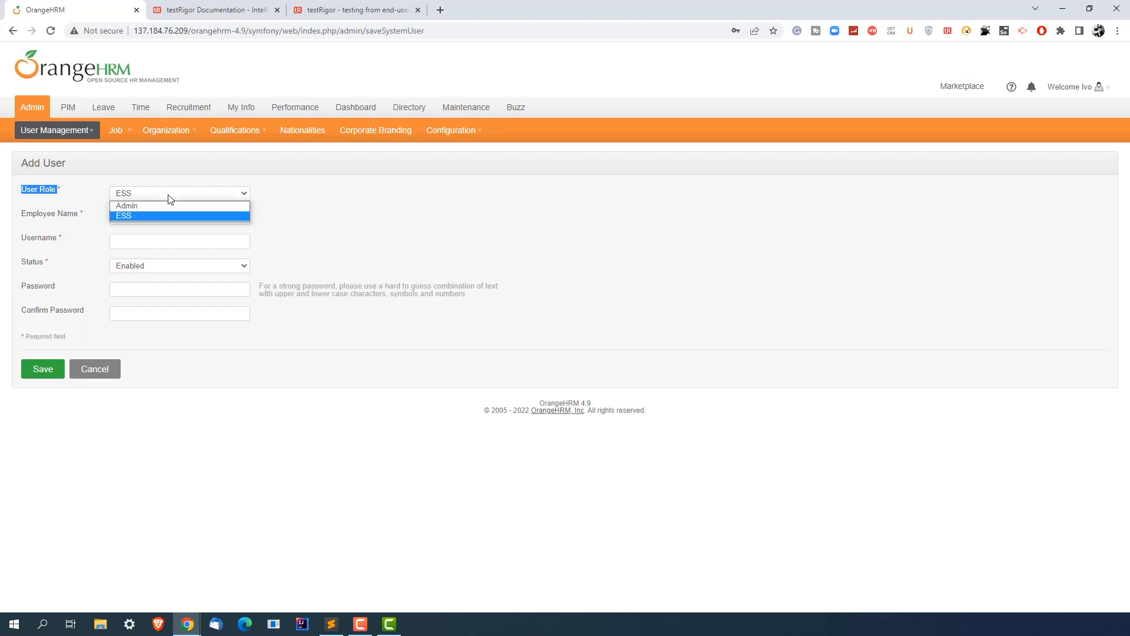
left_click(308, 202)
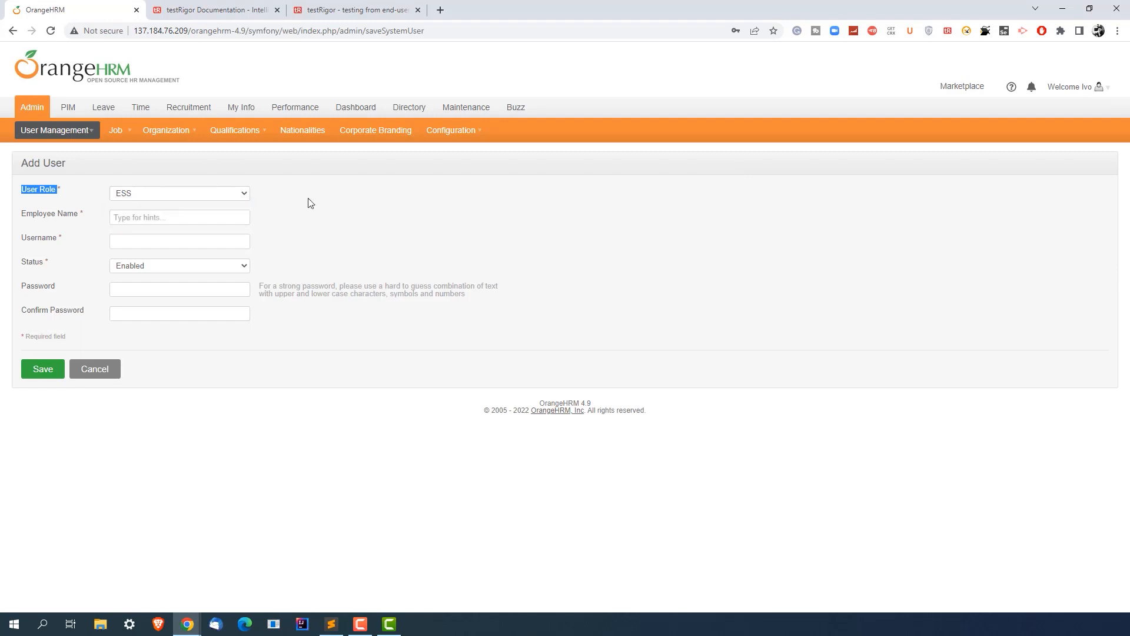
left_click(163, 197)
left_click(382, 203)
left_click(157, 197)
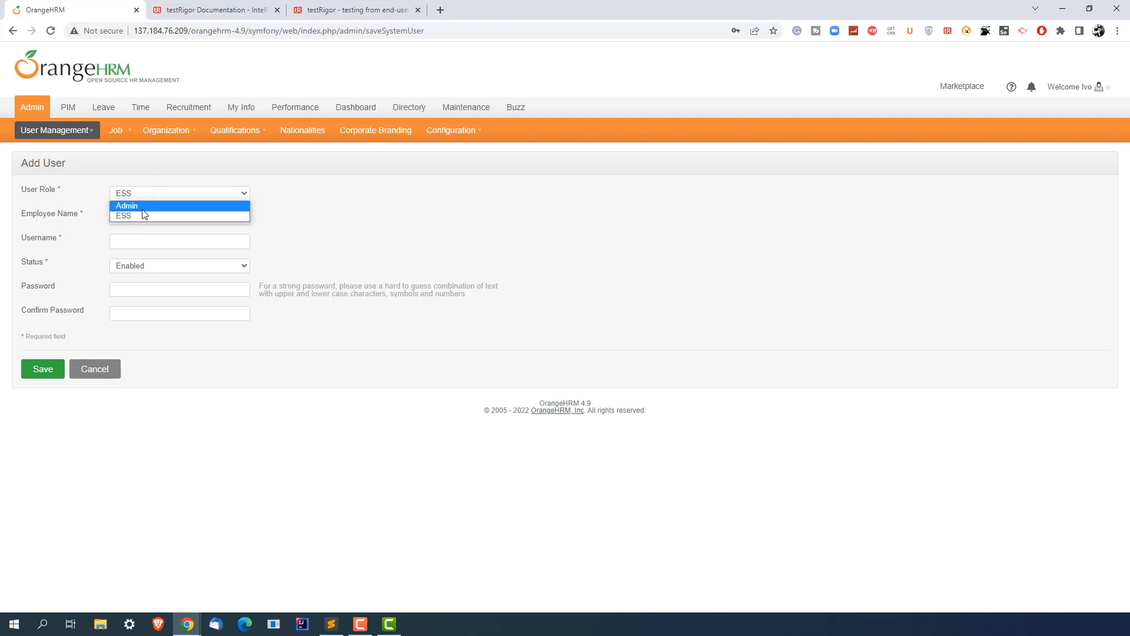
left_click(31, 189)
Add the step select "Admin" from "User Role" to the testRigor draft.
key("alt+Tab")
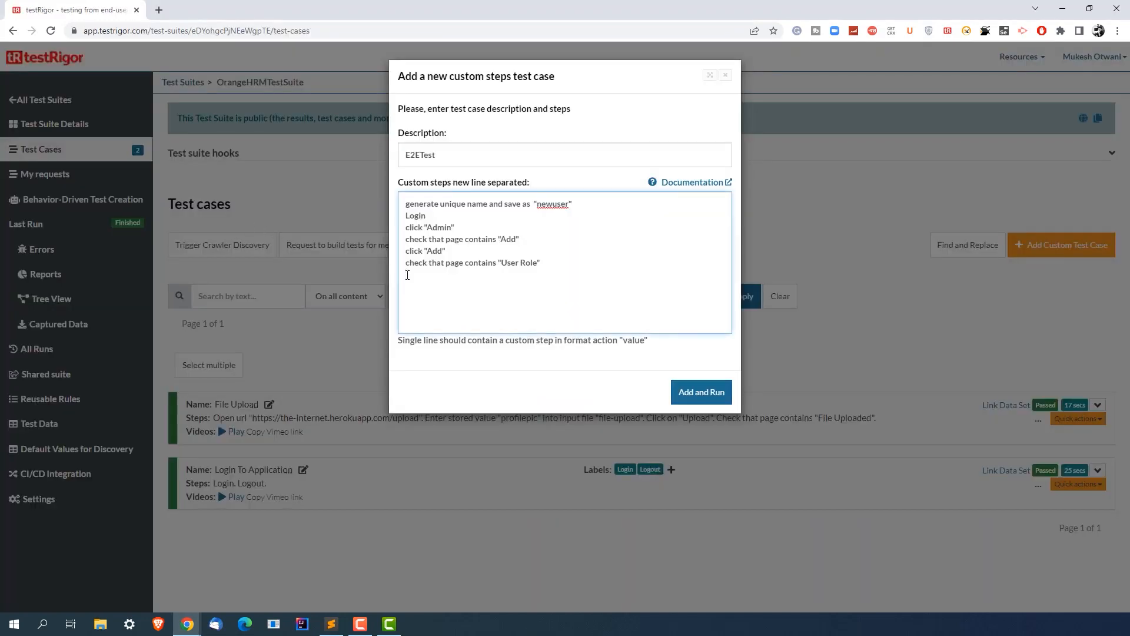
type("select \"Adm\"in")
type(" frm")
key("alt+Tab")
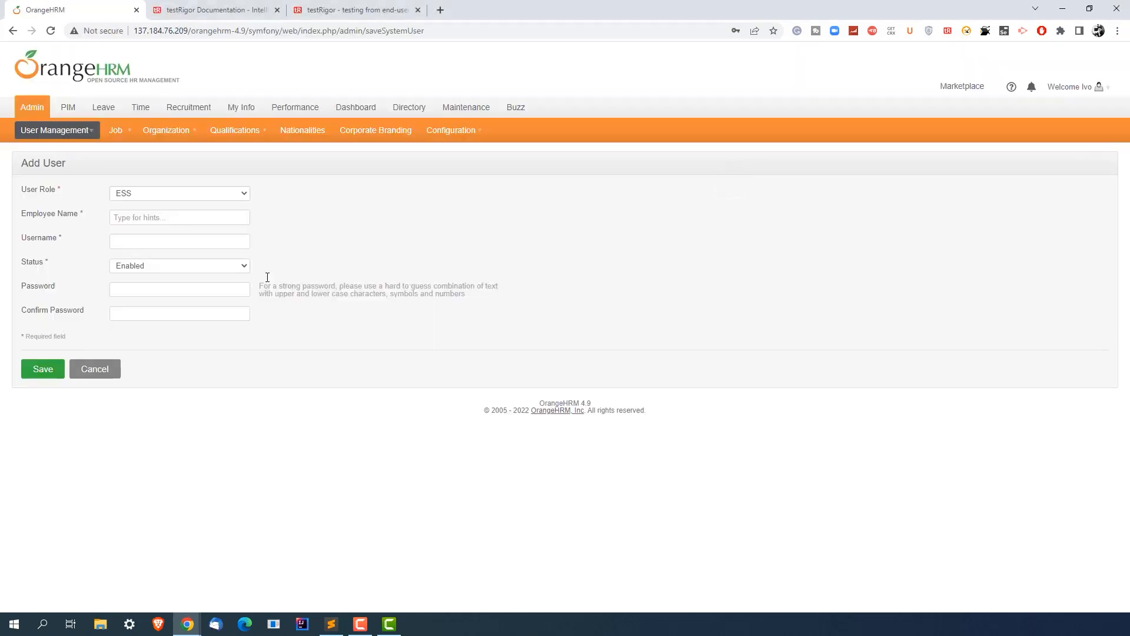
key("alt+Tab")
key("Left")
left_click(483, 270)
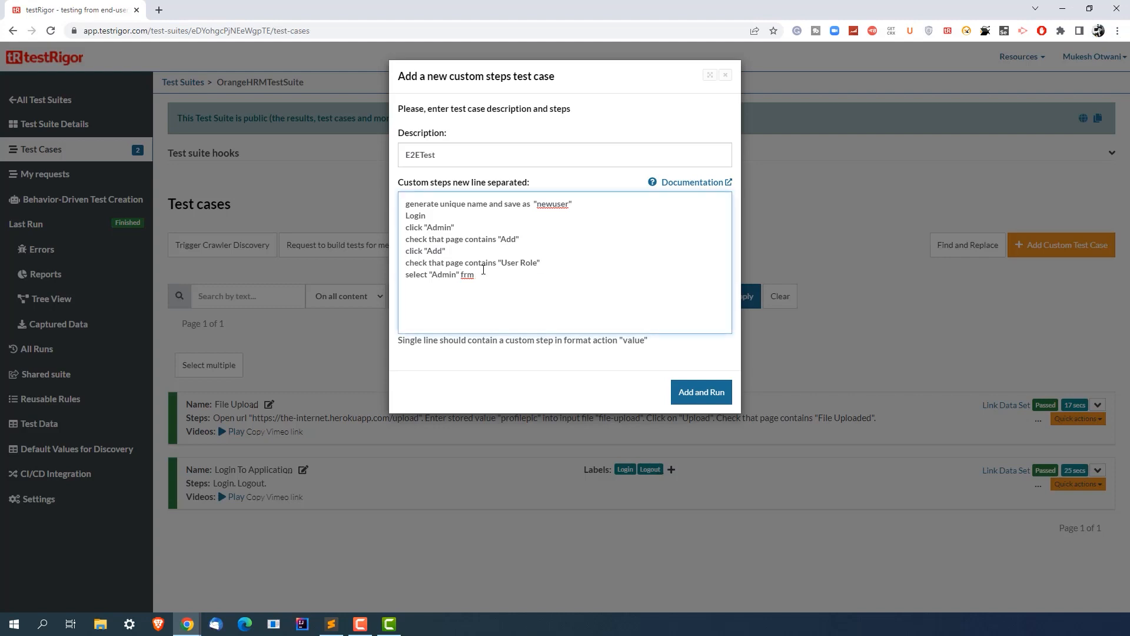
key("Left")
type("om \"User Role")
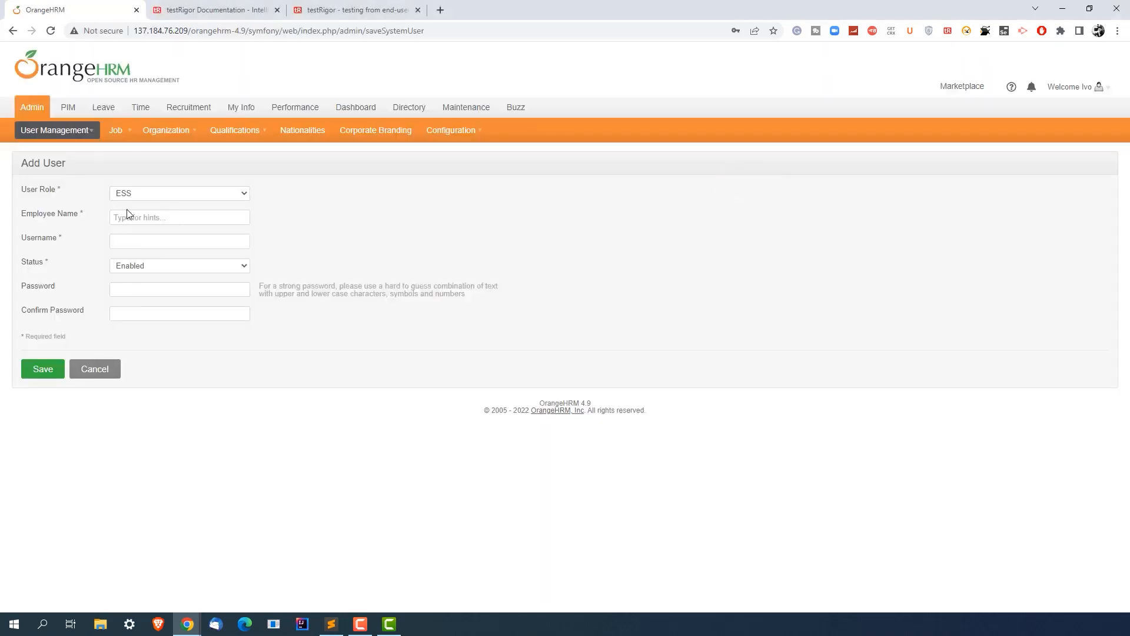
Set User Role to Admin and pick the second suggested employee in Employee Name.
left_click(144, 196)
left_click(146, 203)
left_click(132, 220)
type("I")
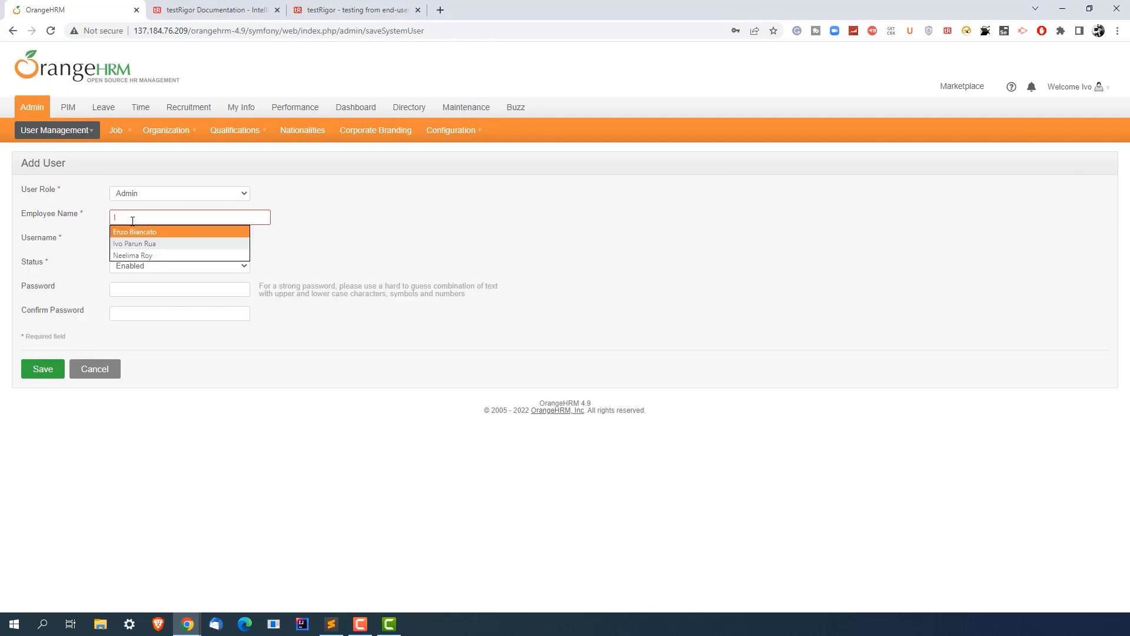
key("Down")
left_click(143, 242)
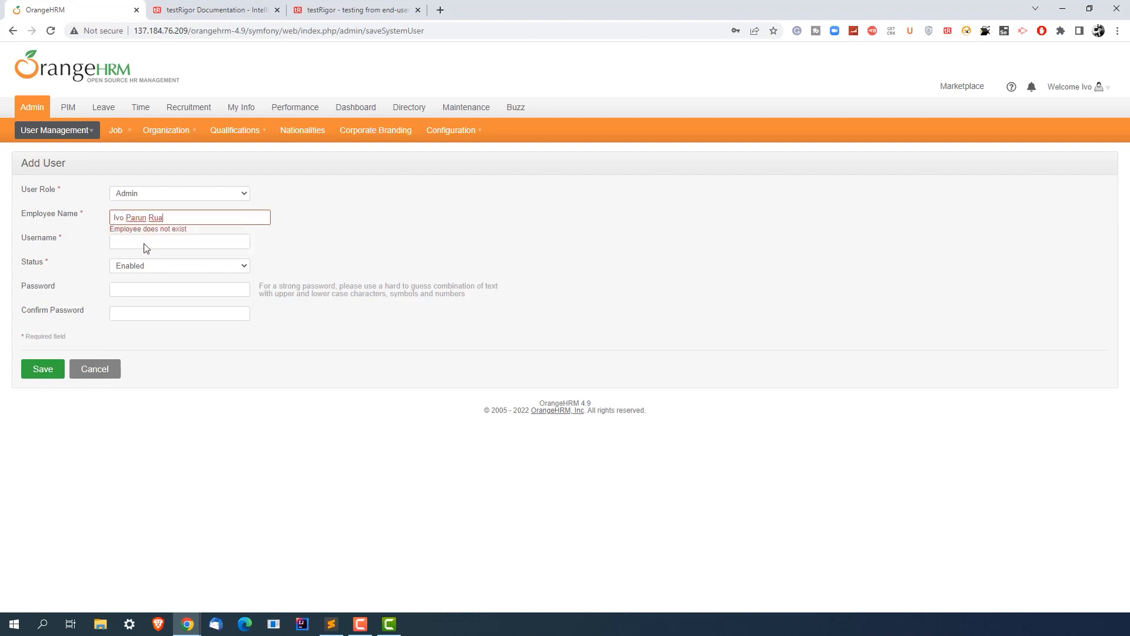
left_click_drag(165, 217, 107, 220)
key("ctrl+c")
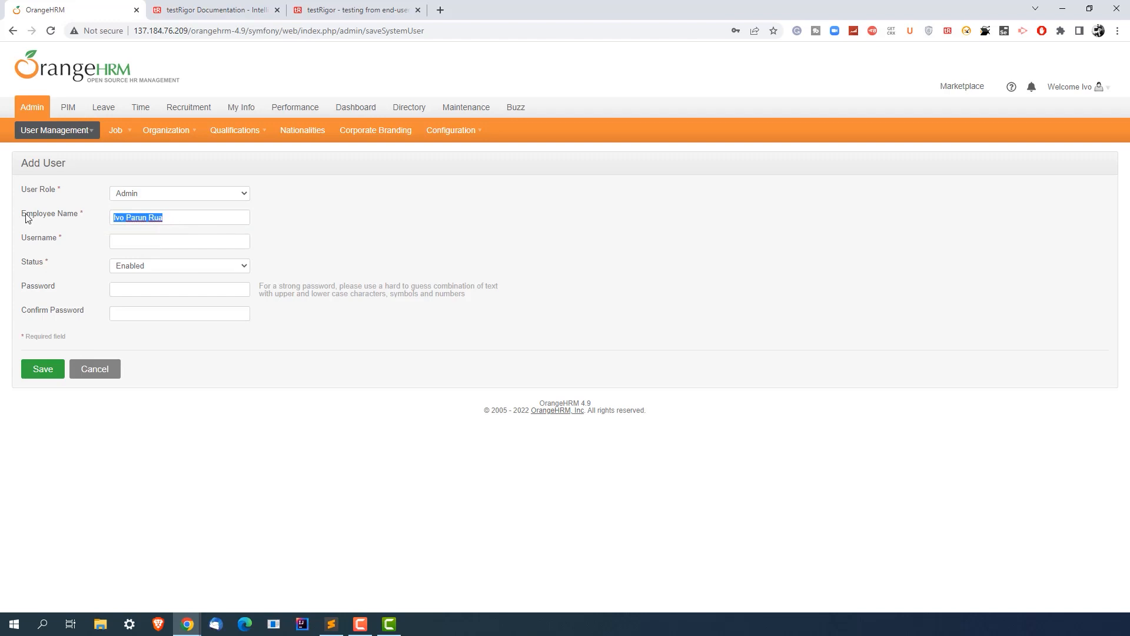
left_click(100, 227)
Add a step typing the copied employee's full name into "Employee Name".
key("alt+Tab")
type("type")
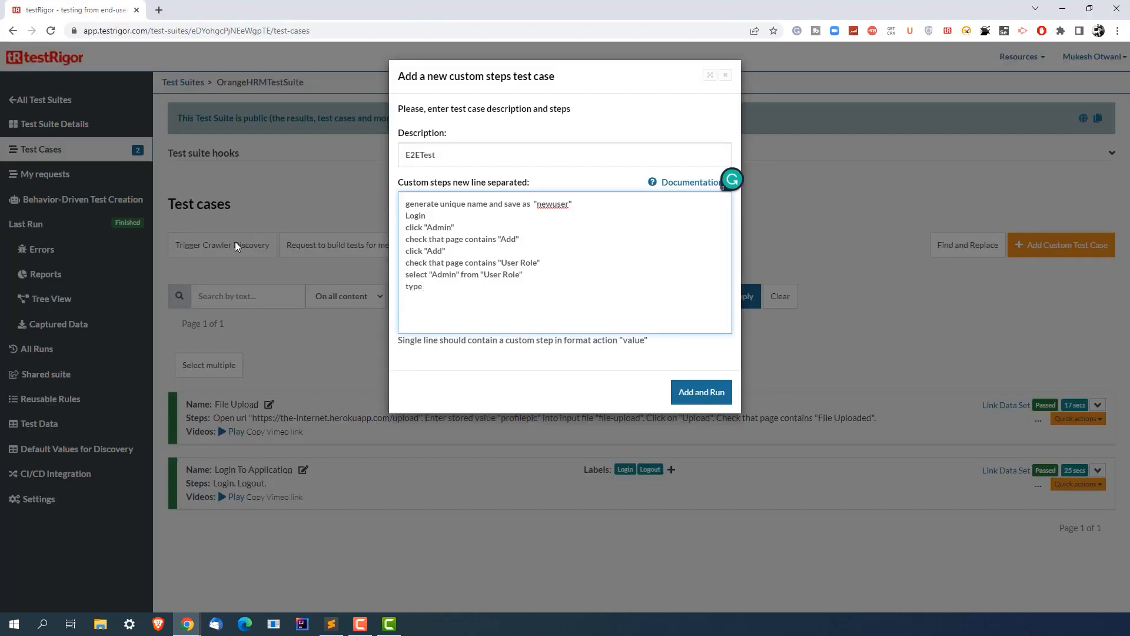
key("alt+Tab")
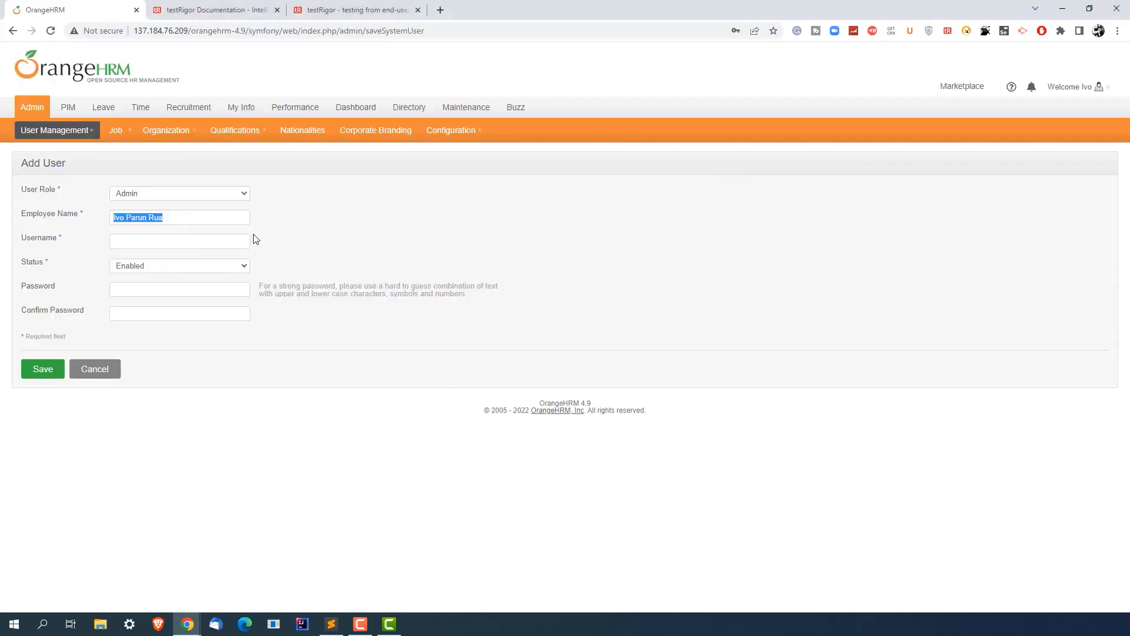
key("alt+Tab")
type("\"")
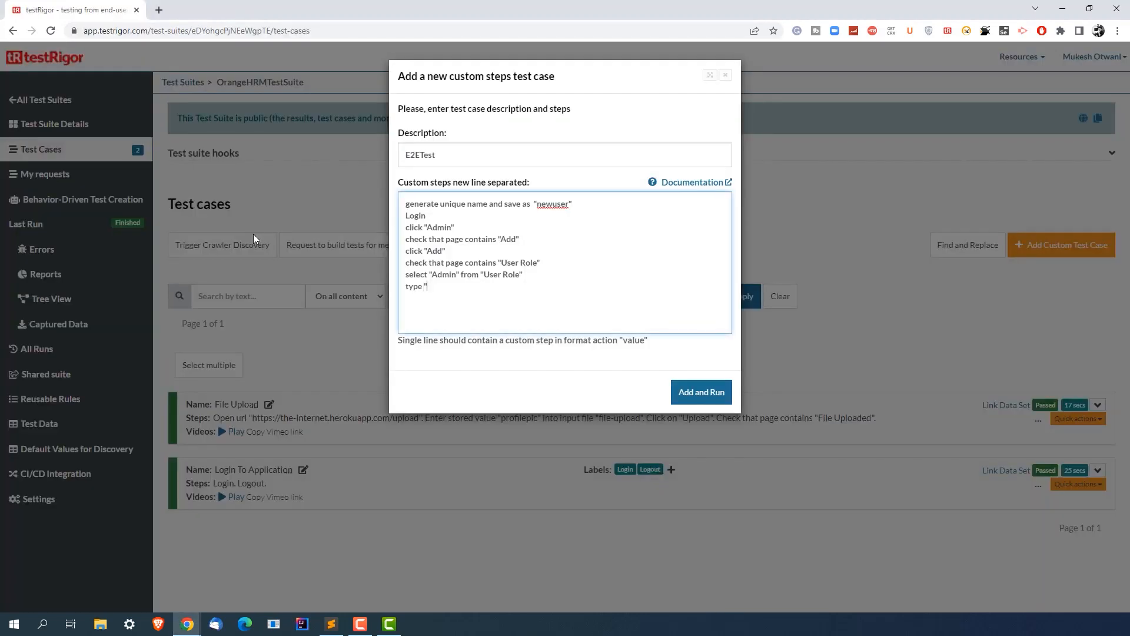
key("ctrl+v")
type("\" in ")
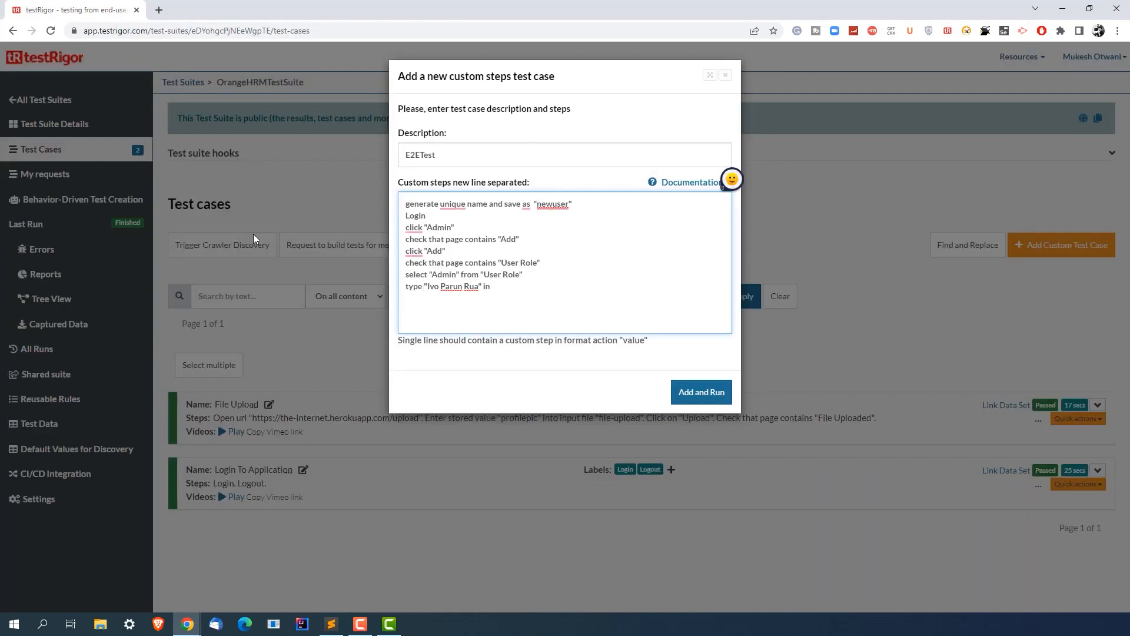
type("\"")
key("alt+Tab")
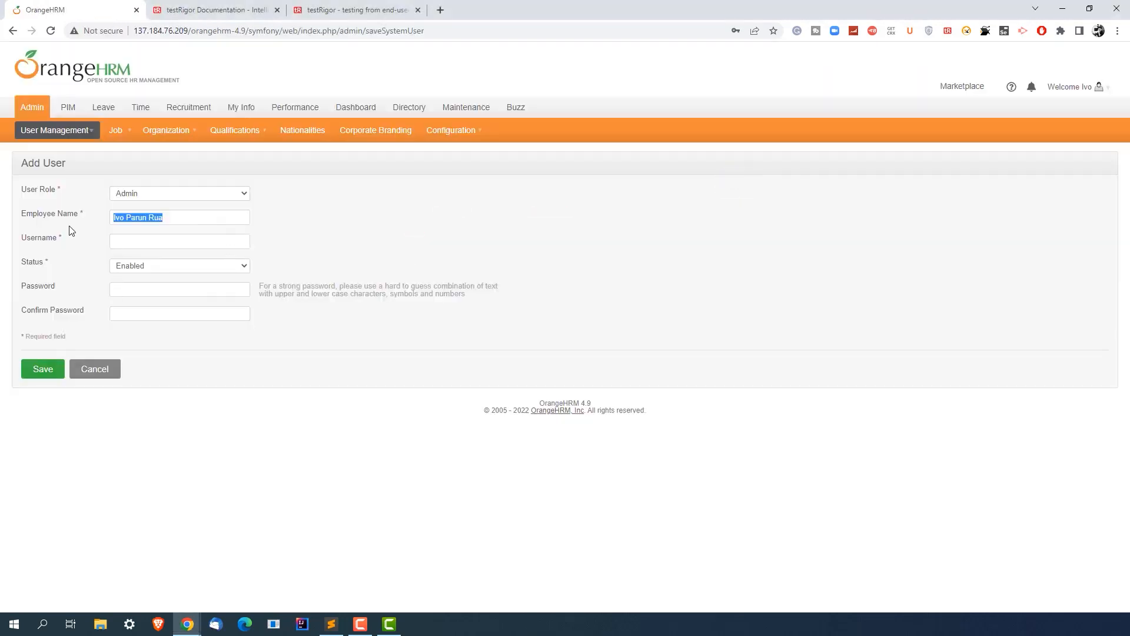
left_click_drag(23, 217, 79, 221)
key("alt+Tab")
key("ctrl+v")
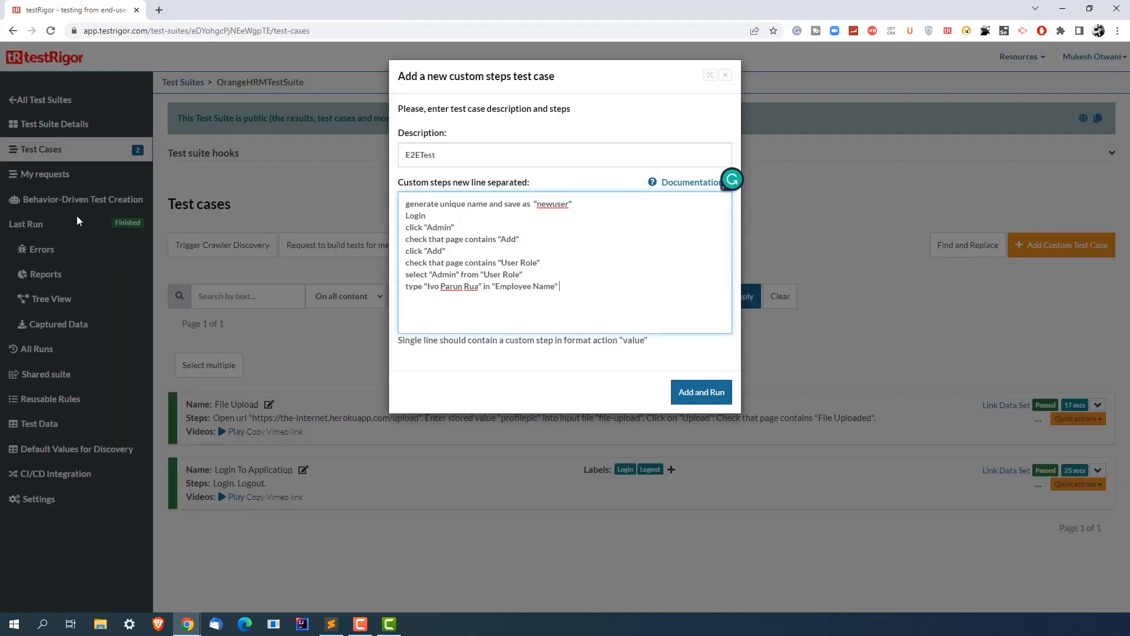
key("alt+Tab")
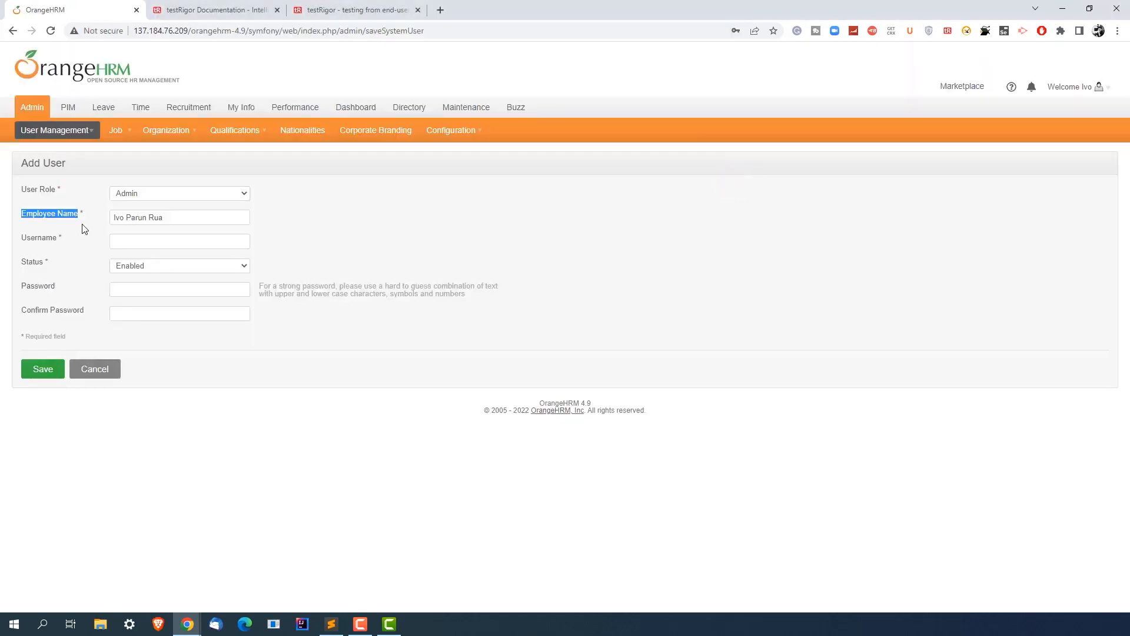
left_click(150, 242)
left_click(361, 235)
Start a new last step reading type stored value with empty quotes.
key("alt+Tab")
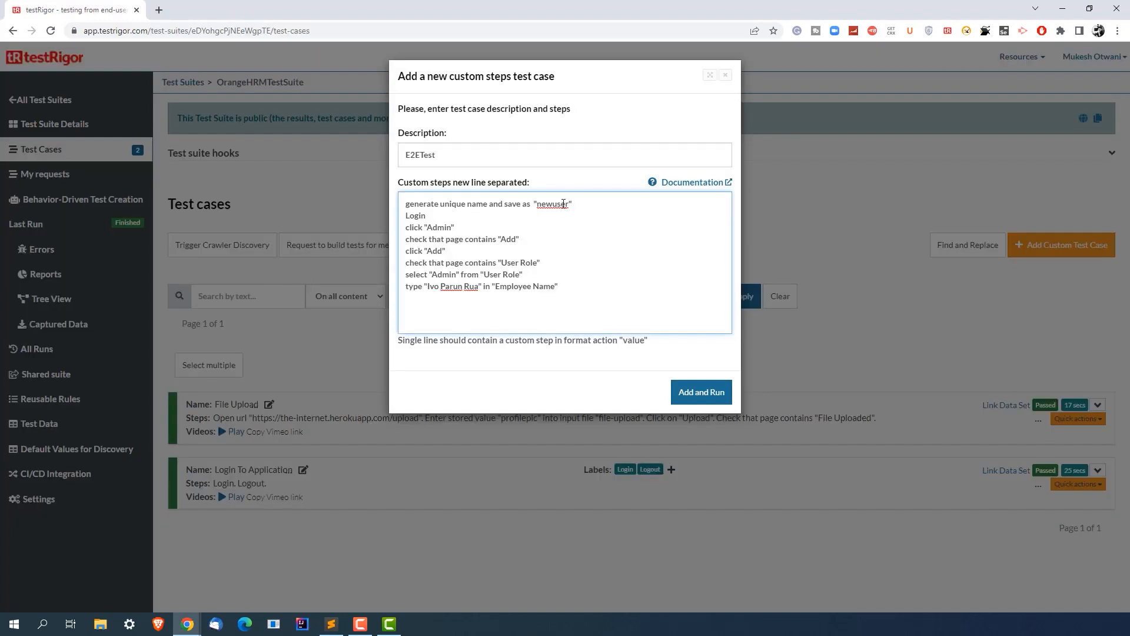
double_click(559, 204)
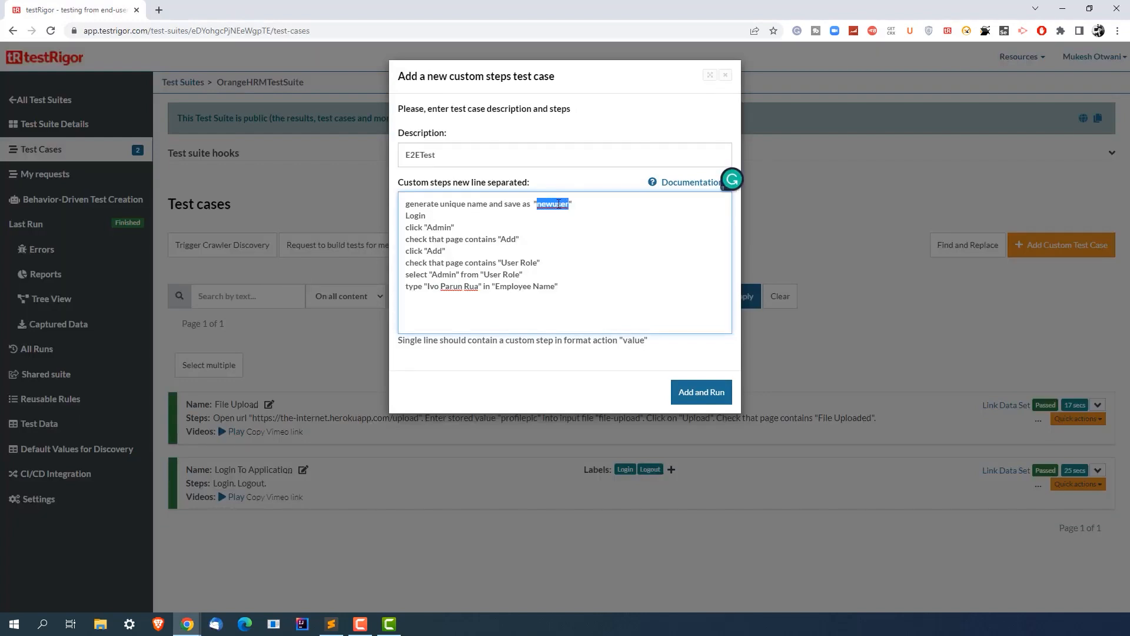
left_click_drag(677, 206, 370, 207)
left_click(529, 213)
double_click(549, 203)
left_click(561, 292)
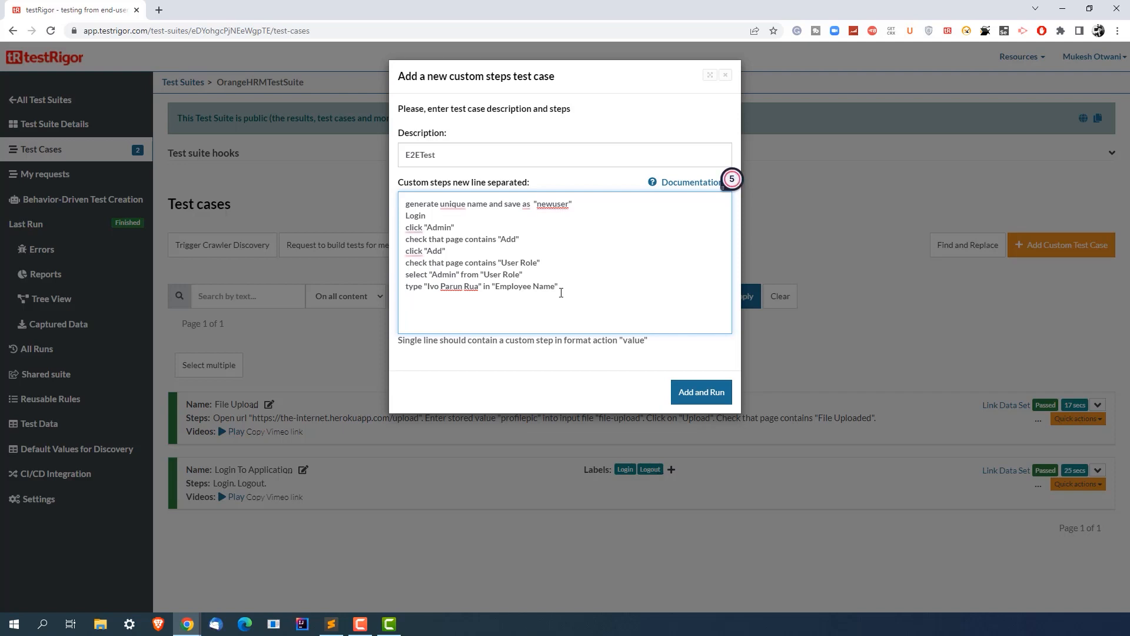
type("type")
mouse_move(552, 199)
type("stored value \"\"")
Complete the step as type stored value "newuser" in "Username".
double_click(556, 207)
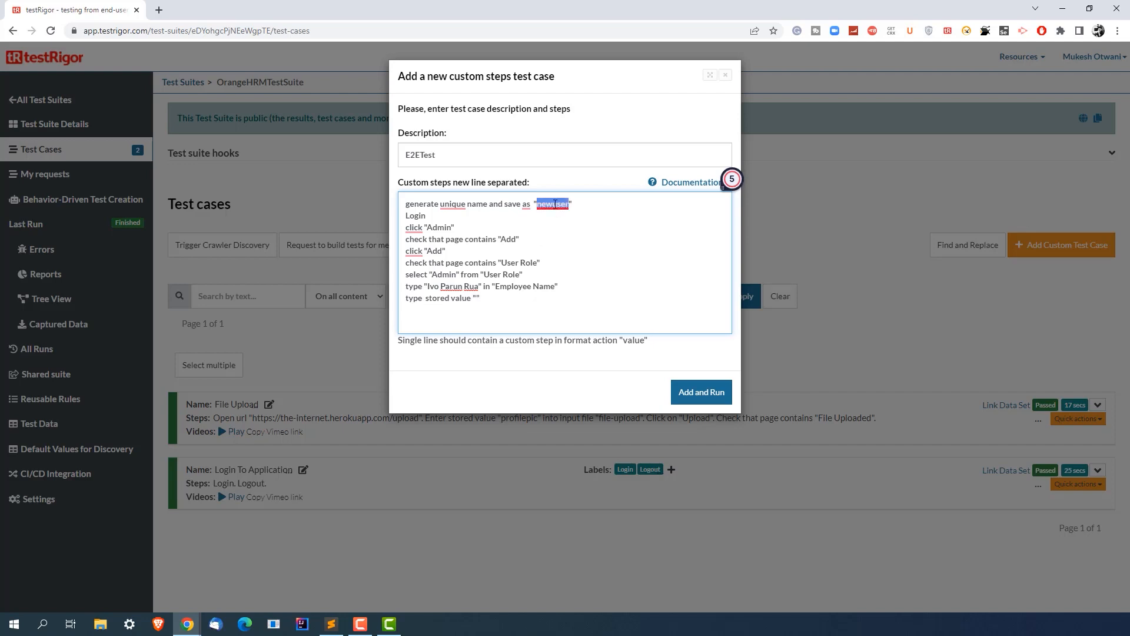
key("ctrl+c")
left_click(476, 298)
key("ctrl+v")
double_click(552, 204)
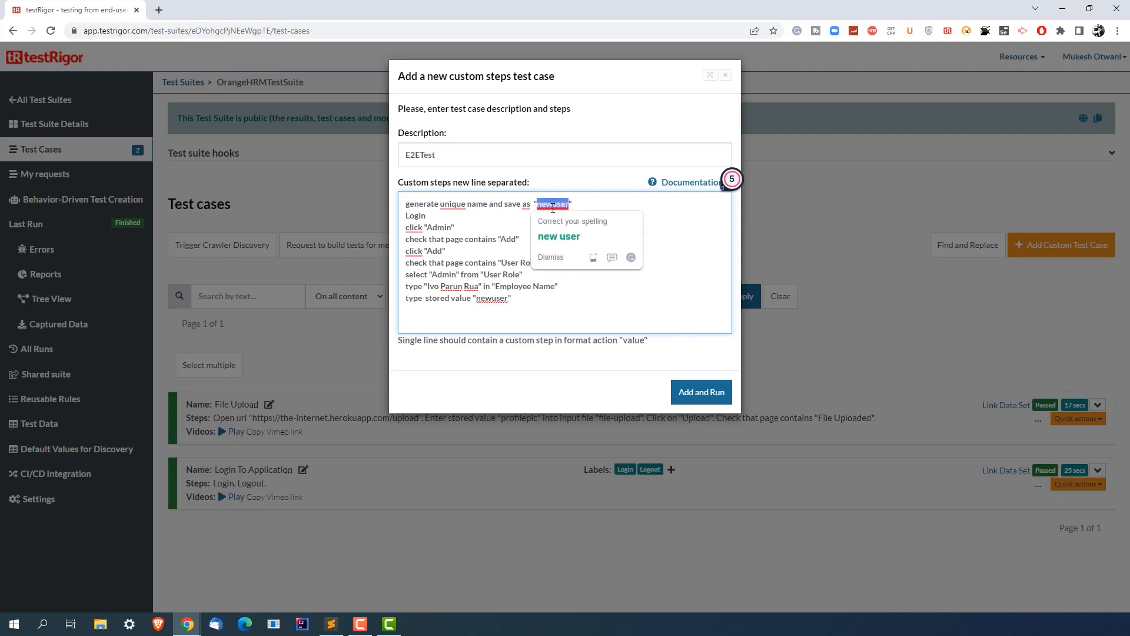
left_click_drag(425, 299, 512, 298)
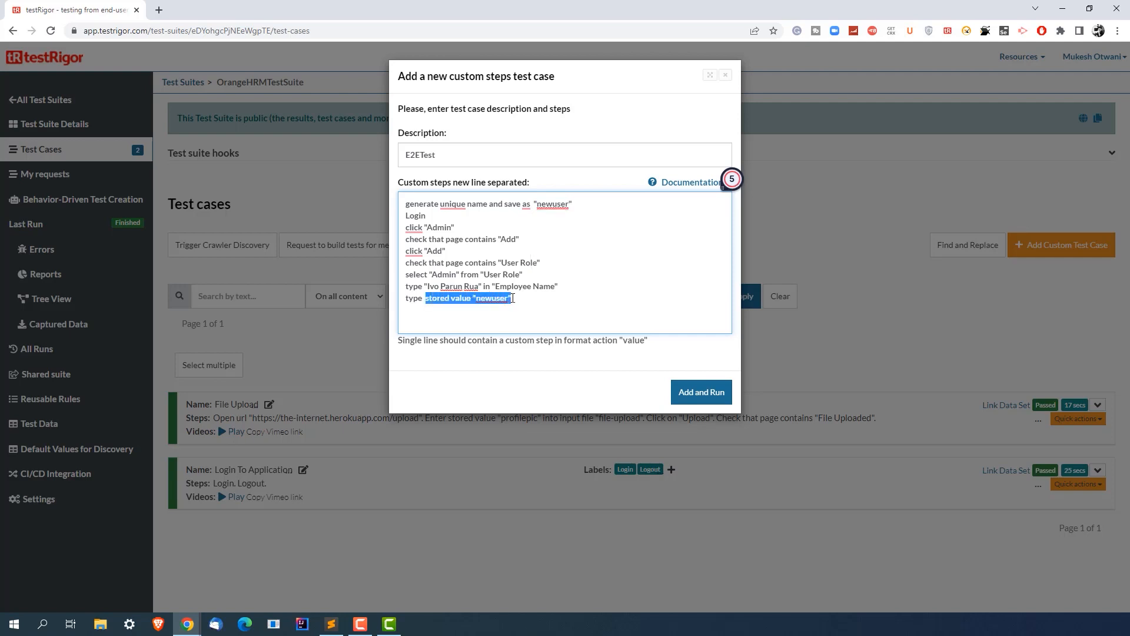
left_click(514, 298)
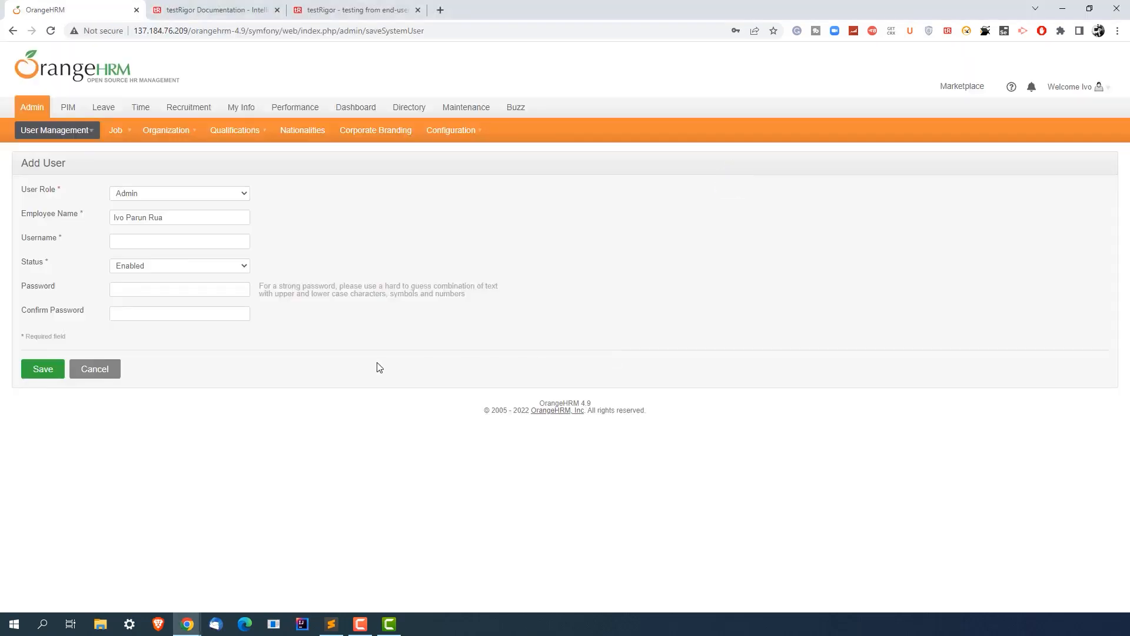
double_click(42, 239)
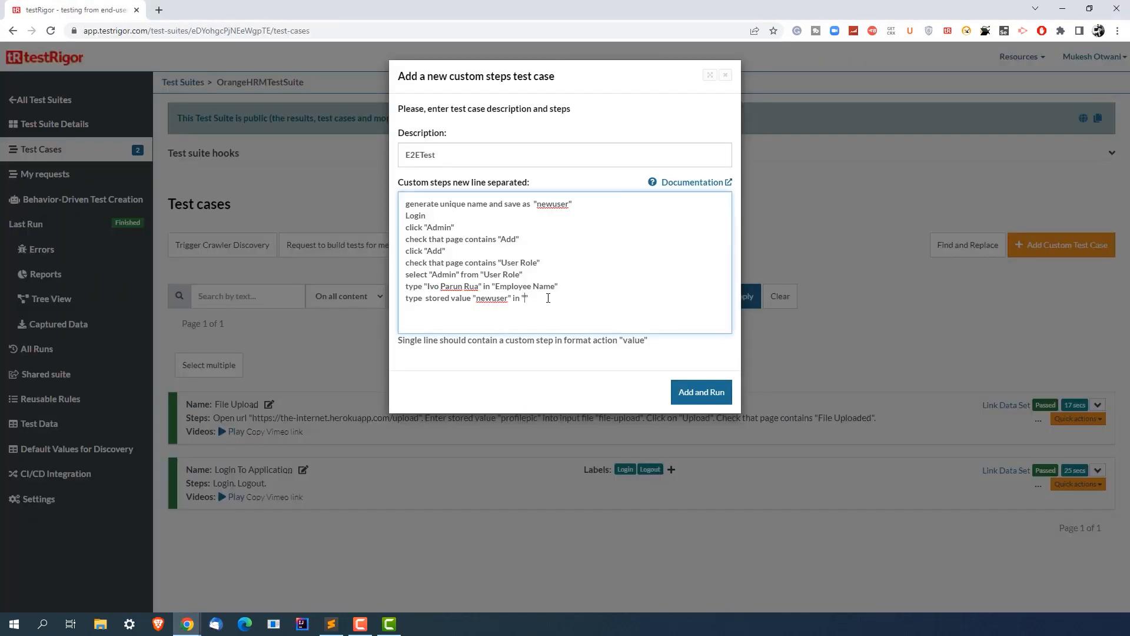
key("ctrl+v")
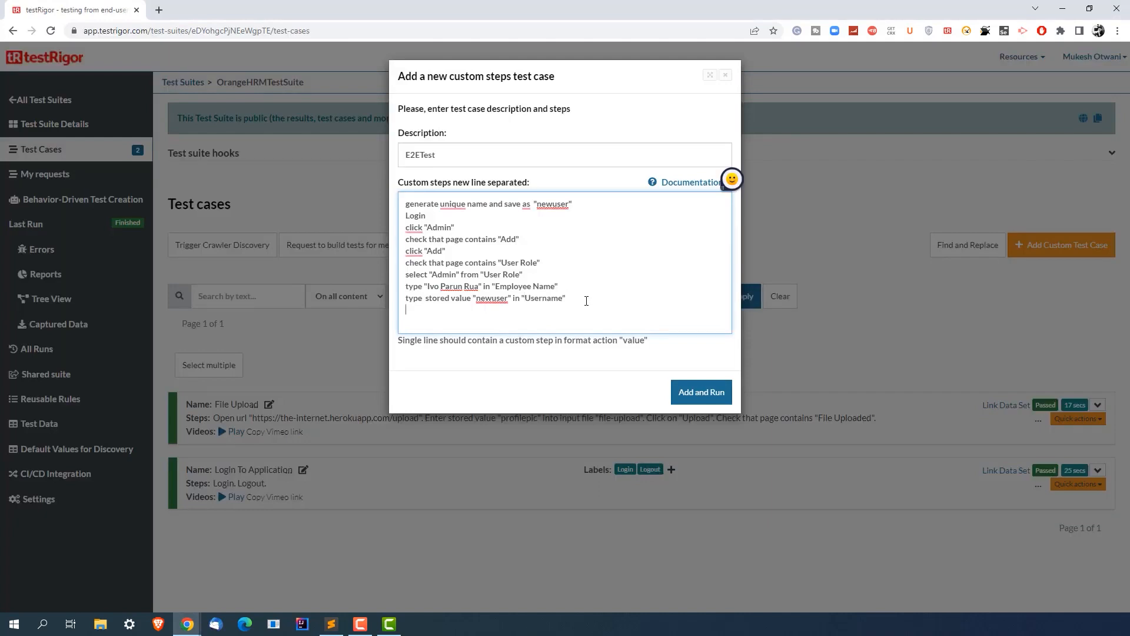
Add a step typing the test password into "Password".
key("alt+Tab")
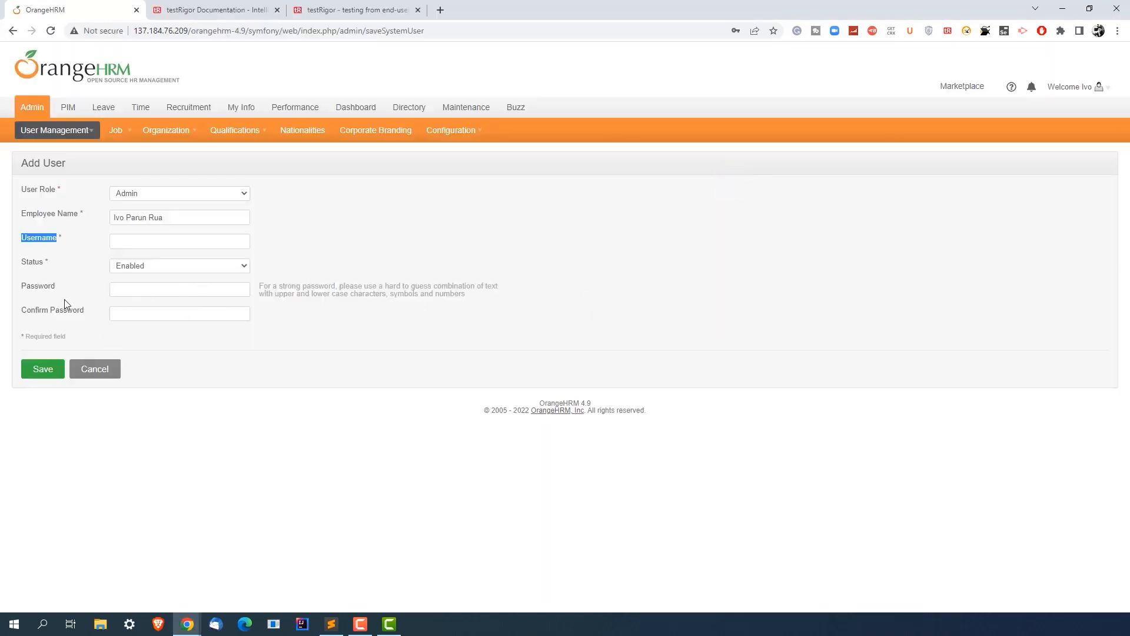
key("alt+Tab")
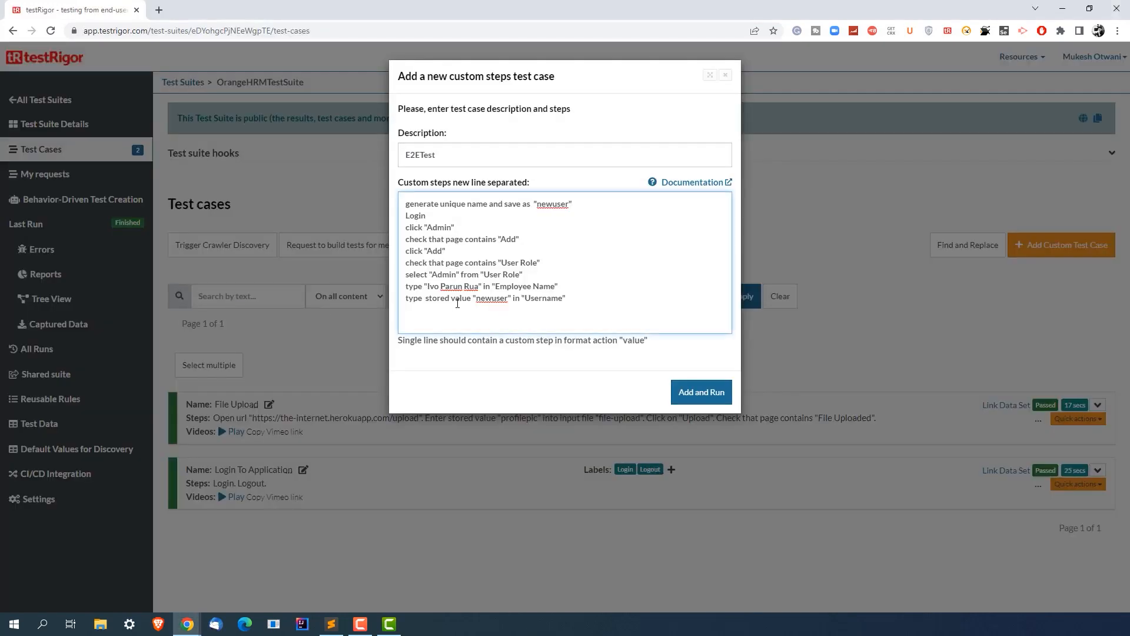
key("Return")
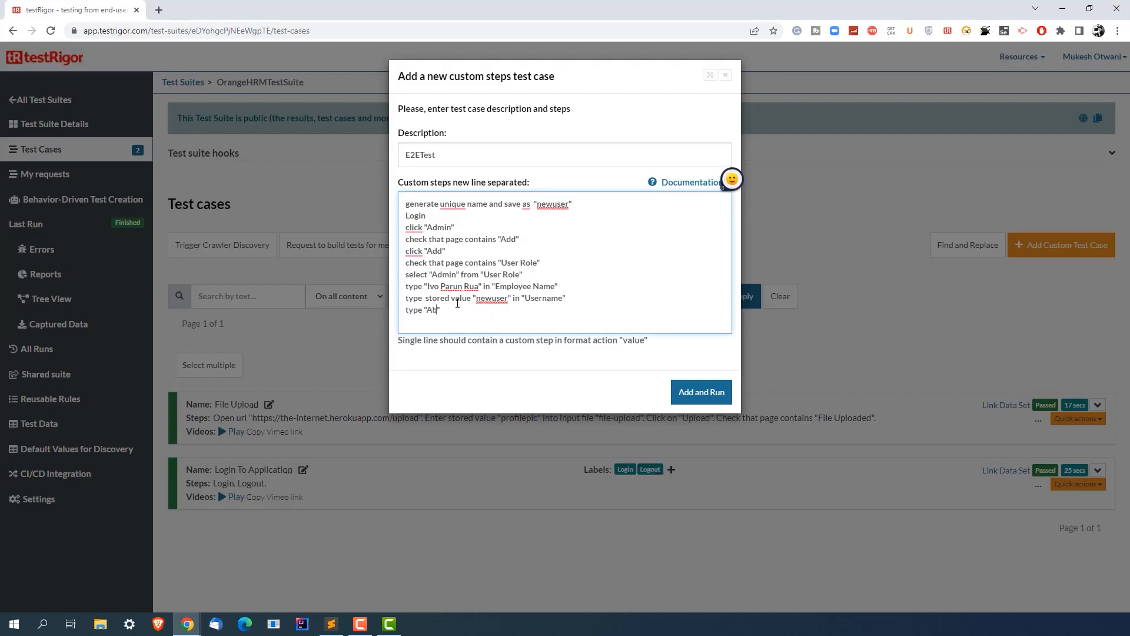
key("BackSpace")
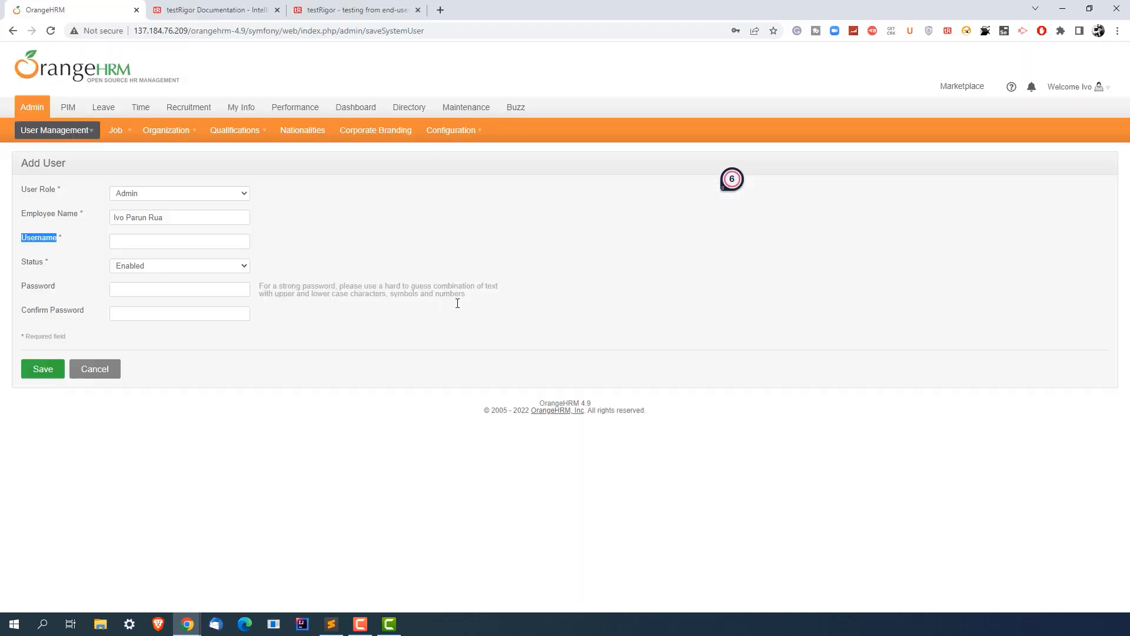
double_click(34, 286)
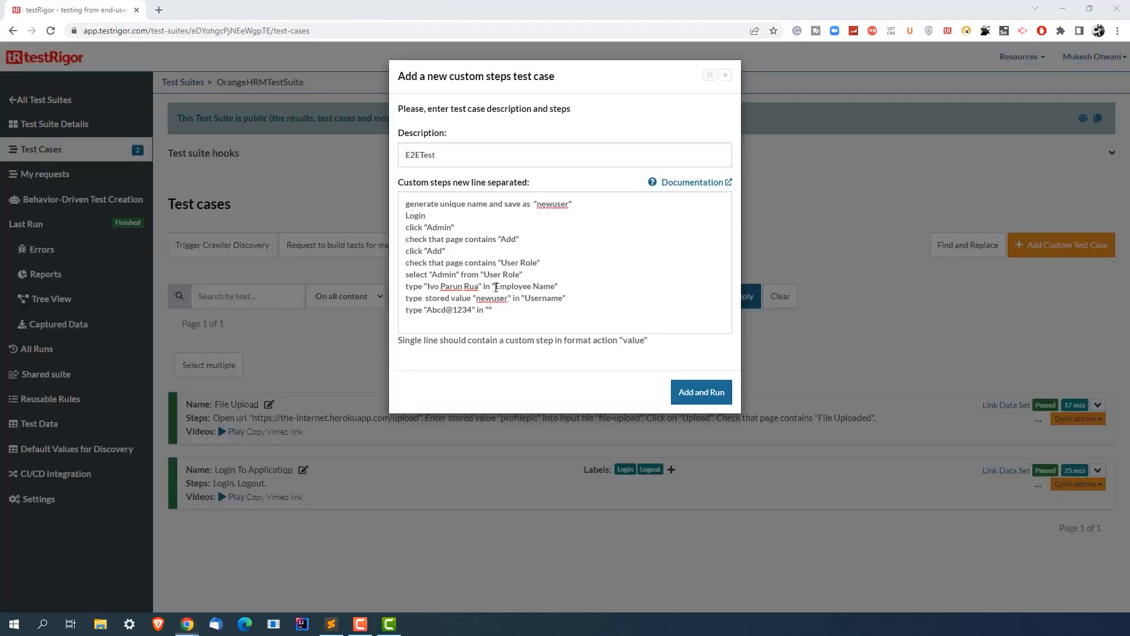
key("ctrl+v")
Duplicate the password step and change its target field to "Confirm Password".
left_click_drag(566, 313, 390, 313)
key("ctrl+c")
key("Right")
key("Return")
key("ctrl+v")
key("Return")
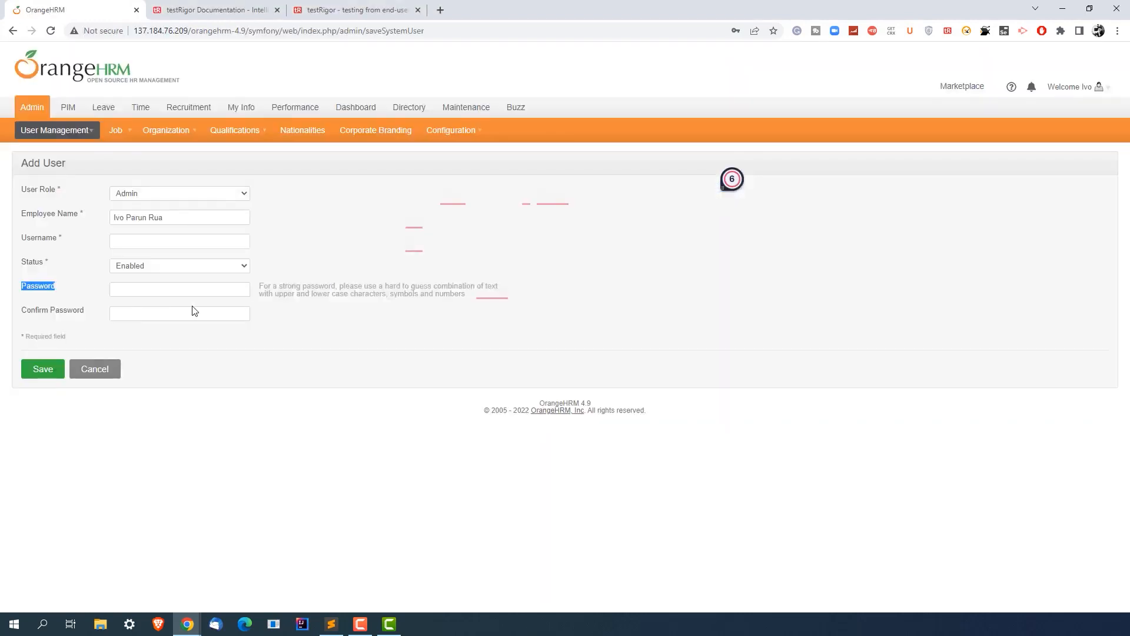
double_click(35, 310)
key("ctrl+c")
key("alt+Tab")
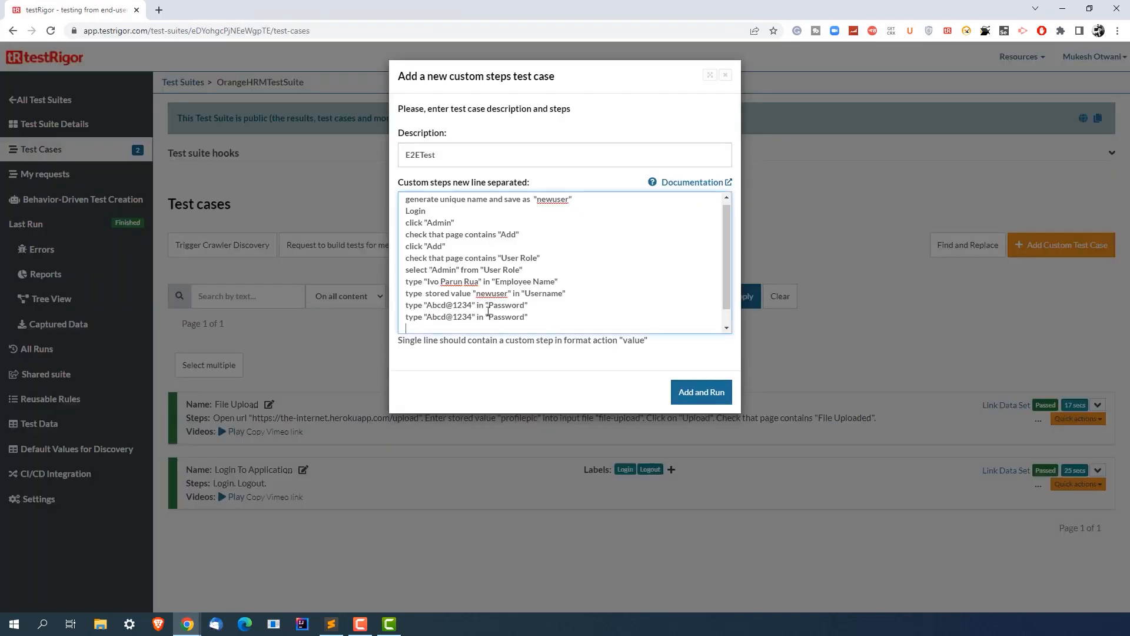
left_click(489, 316)
key("ctrl+v")
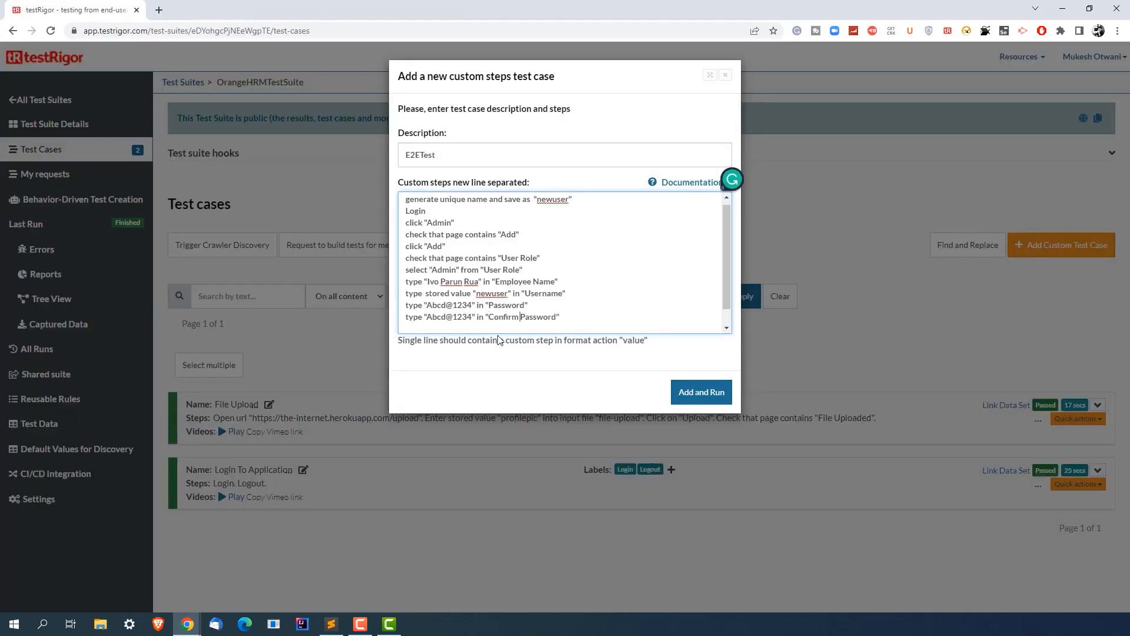
left_click_drag(470, 313, 406, 317)
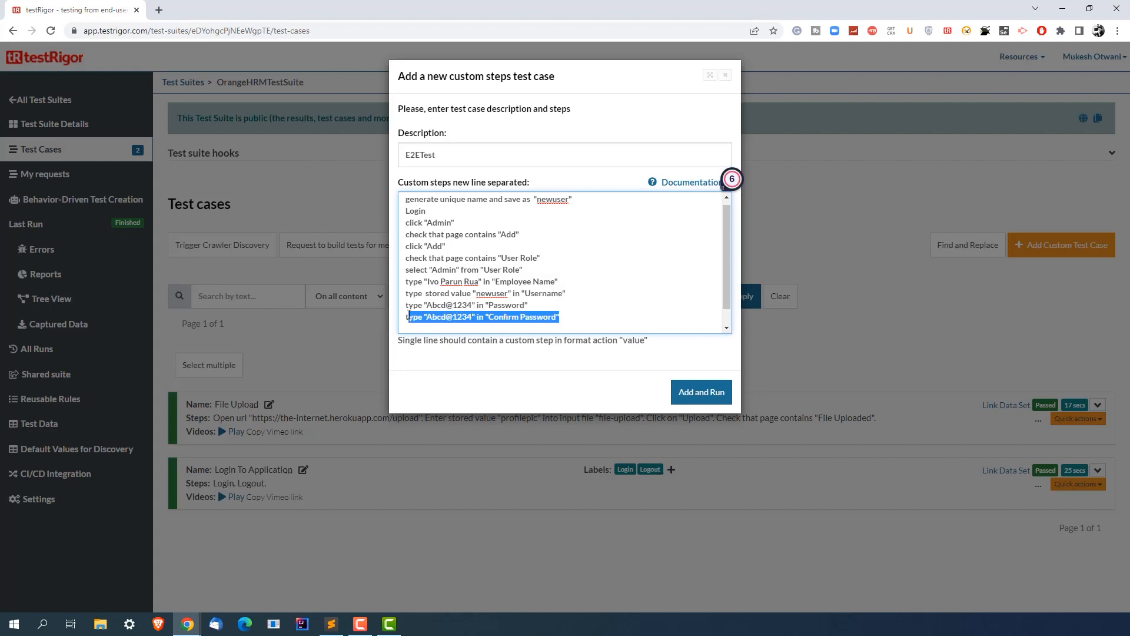
left_click(583, 313)
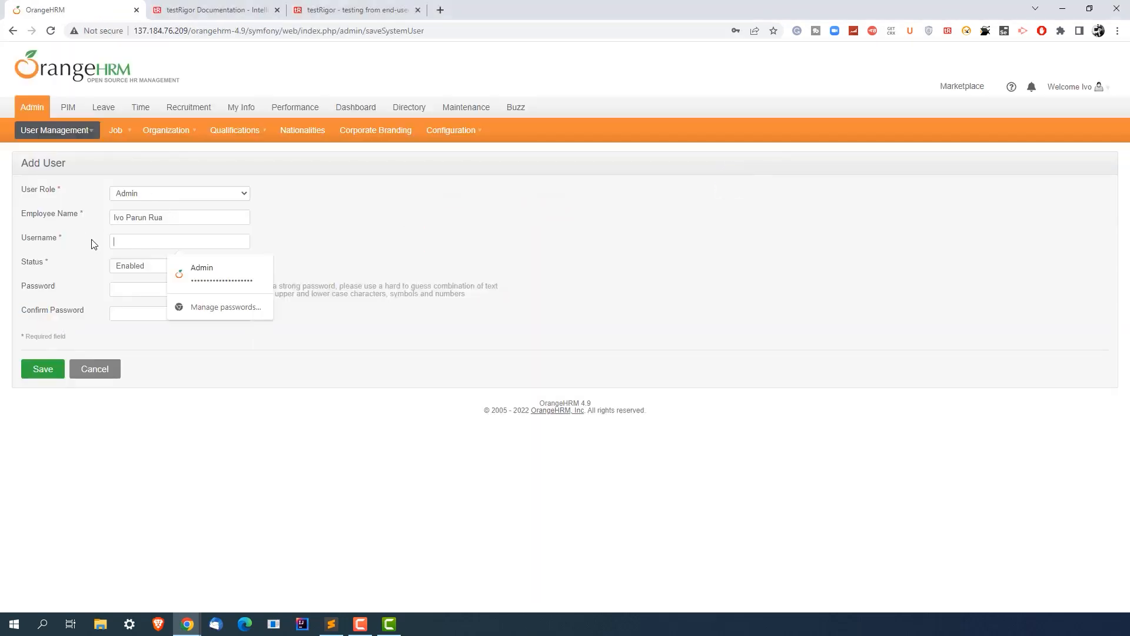
left_click(177, 218)
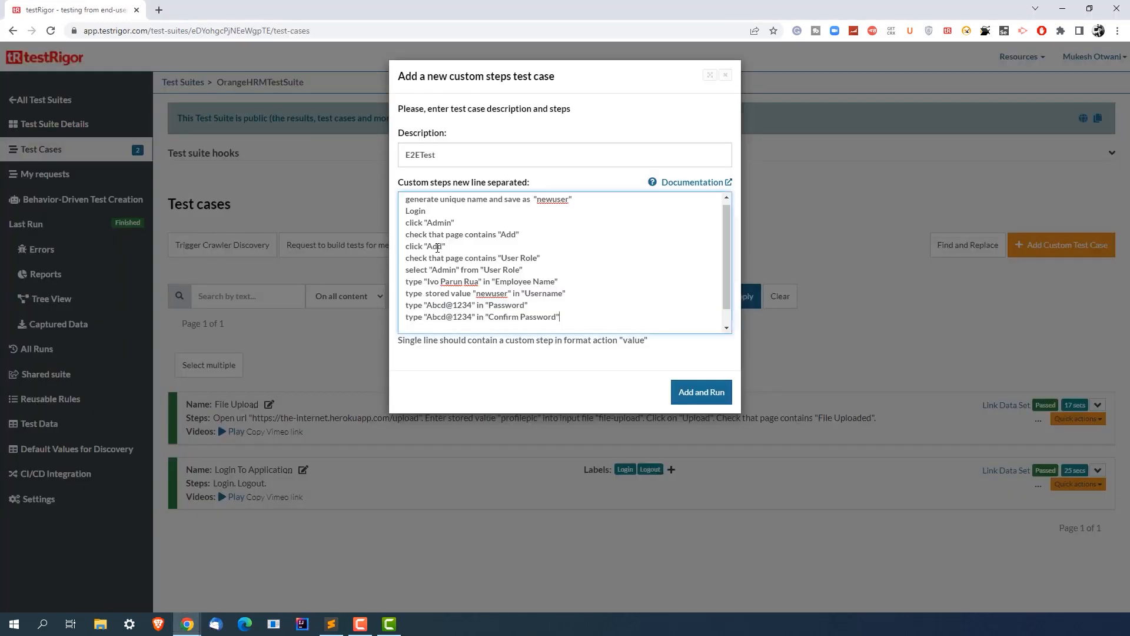
Insert a wait 2 sec step after the Employee Name step.
left_click(568, 281)
key("Return")
type("w")
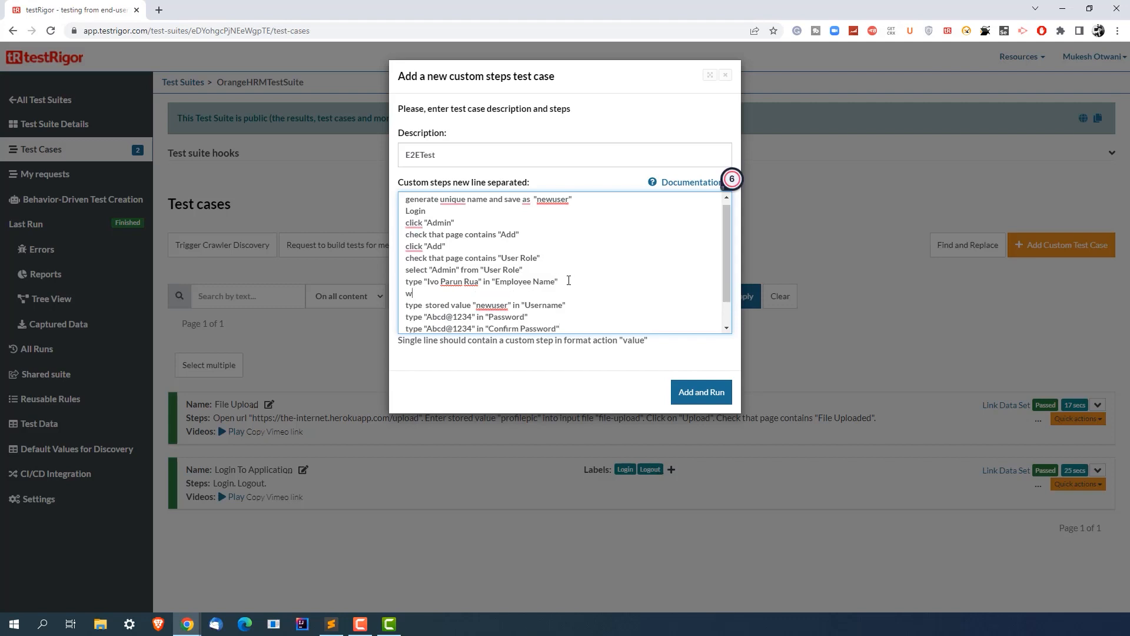
type("ait 2 sec")
Append wait 3 sec and click "Save" steps after the password steps.
scroll(557, 323, "down", 1)
left_click(579, 300)
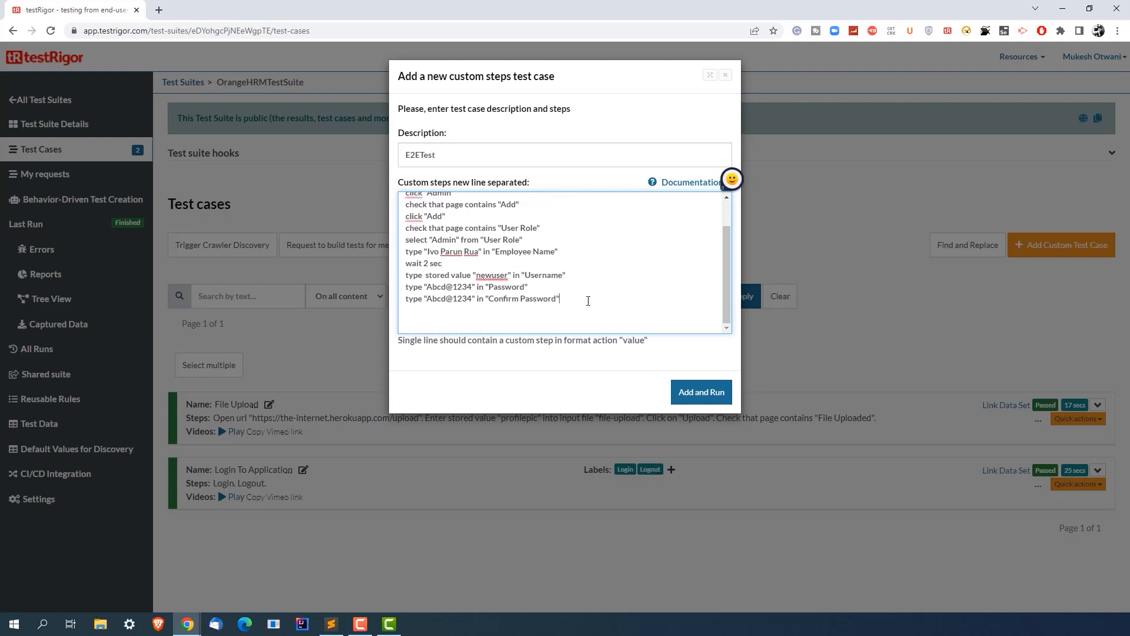
key("alt+Tab")
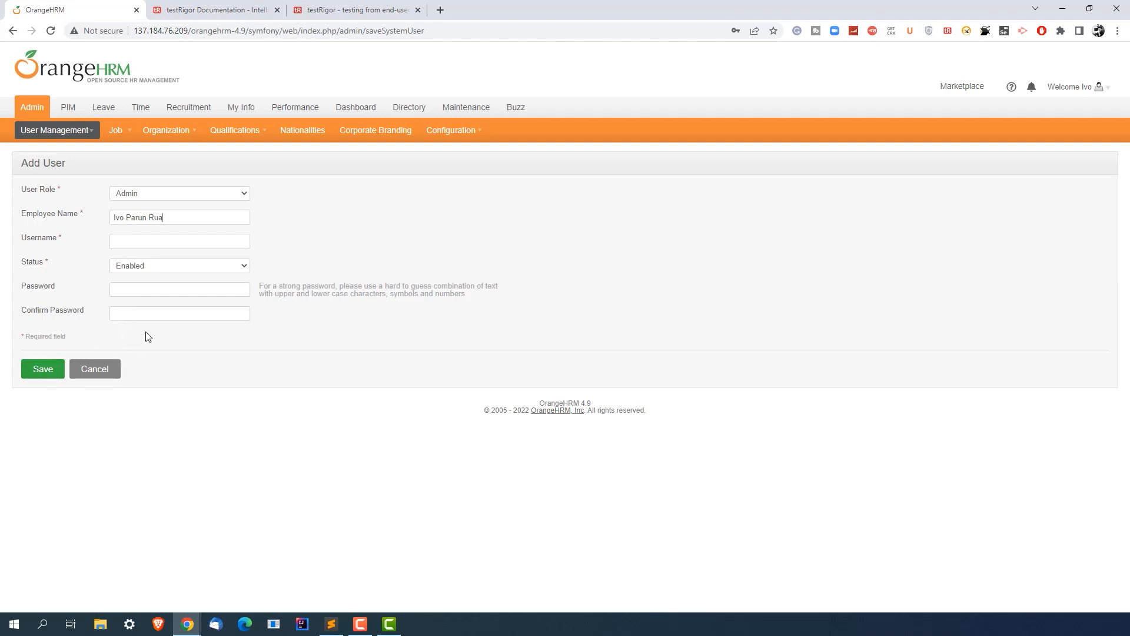
key("alt+Tab")
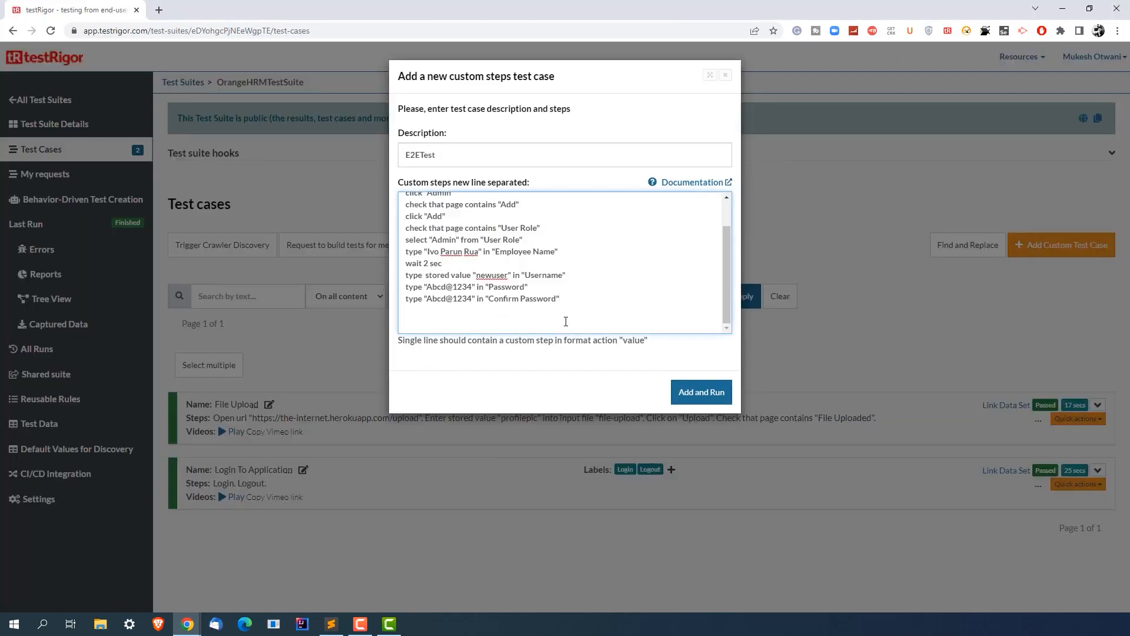
key("Return")
type("wait 3 ")
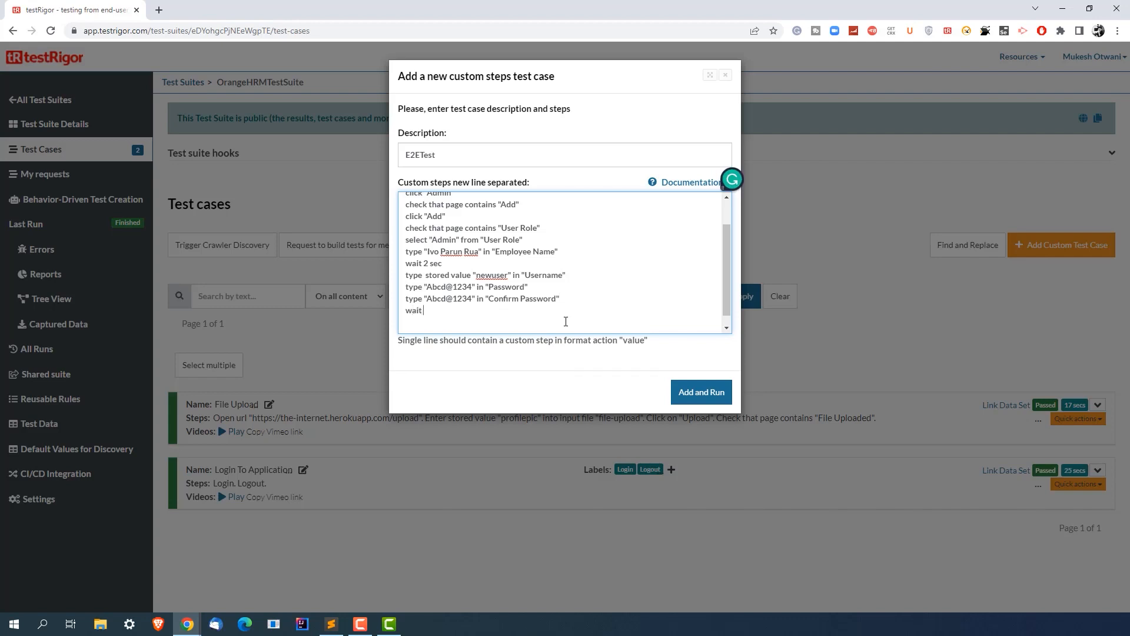
type("sec")
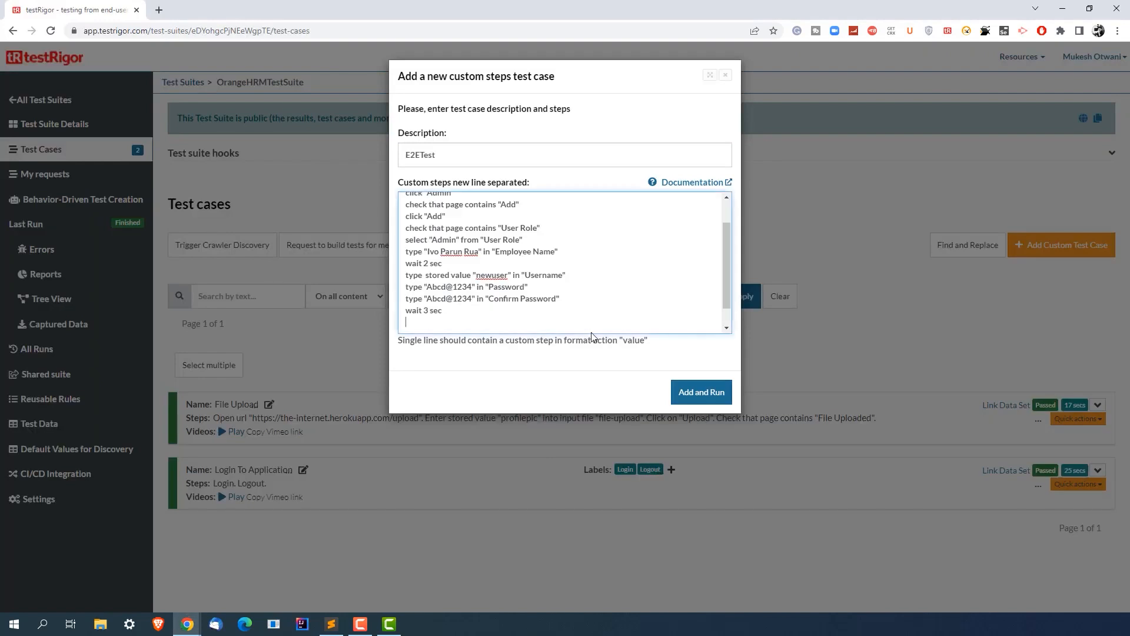
type("click \"Add\"")
key("Left")
type("Save")
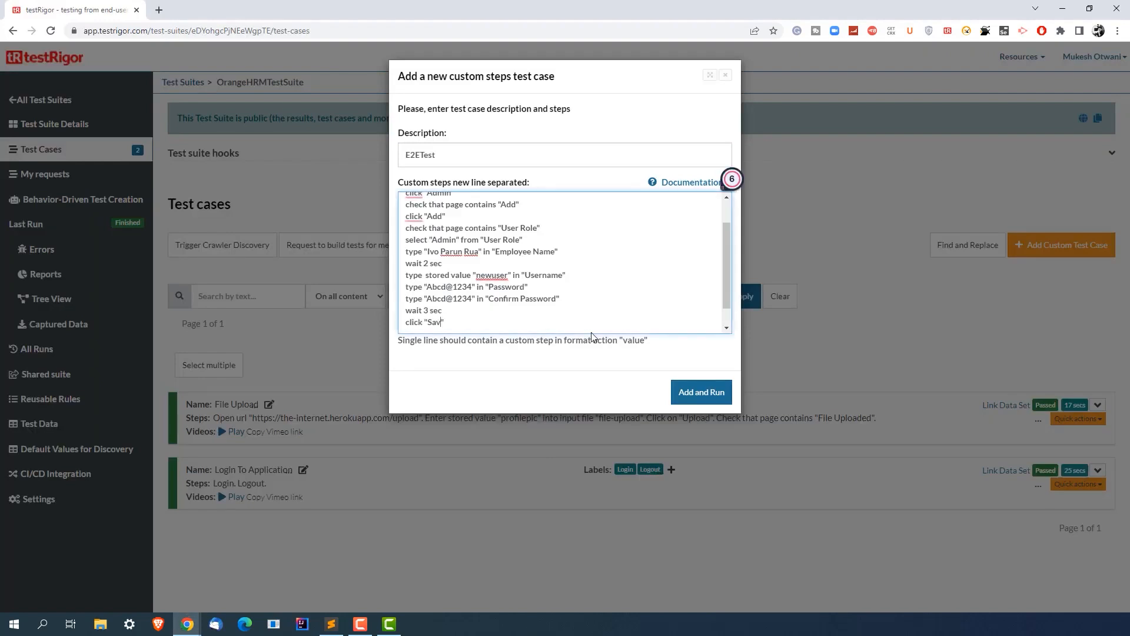
key("Right")
key("Return")
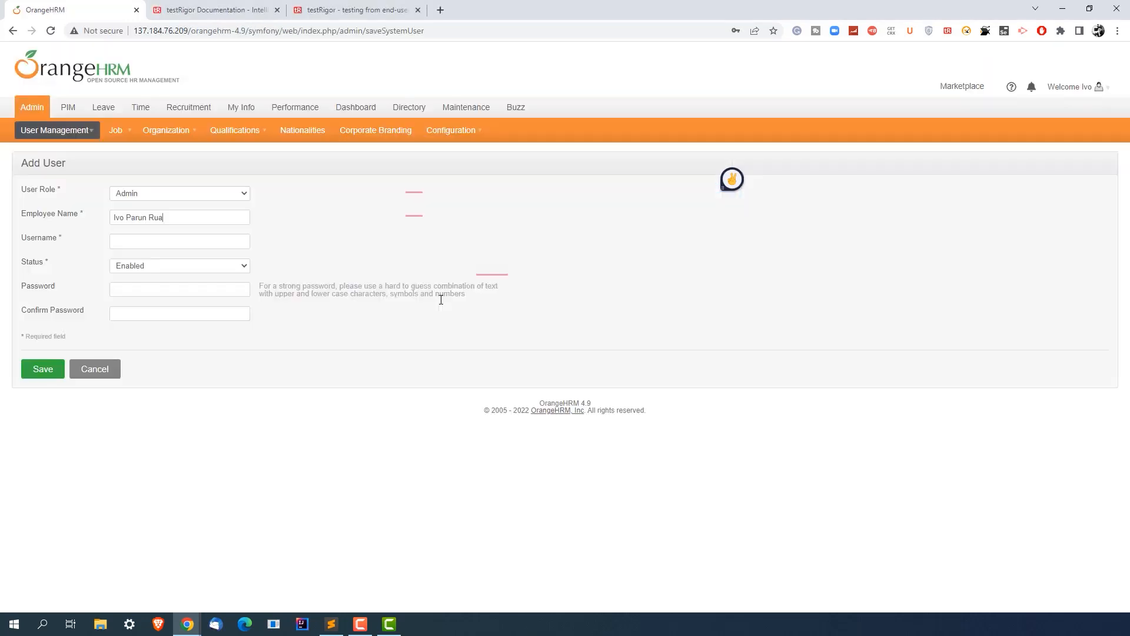
Enter TestRigor111 in the Username field.
left_click(178, 236)
type("Sel")
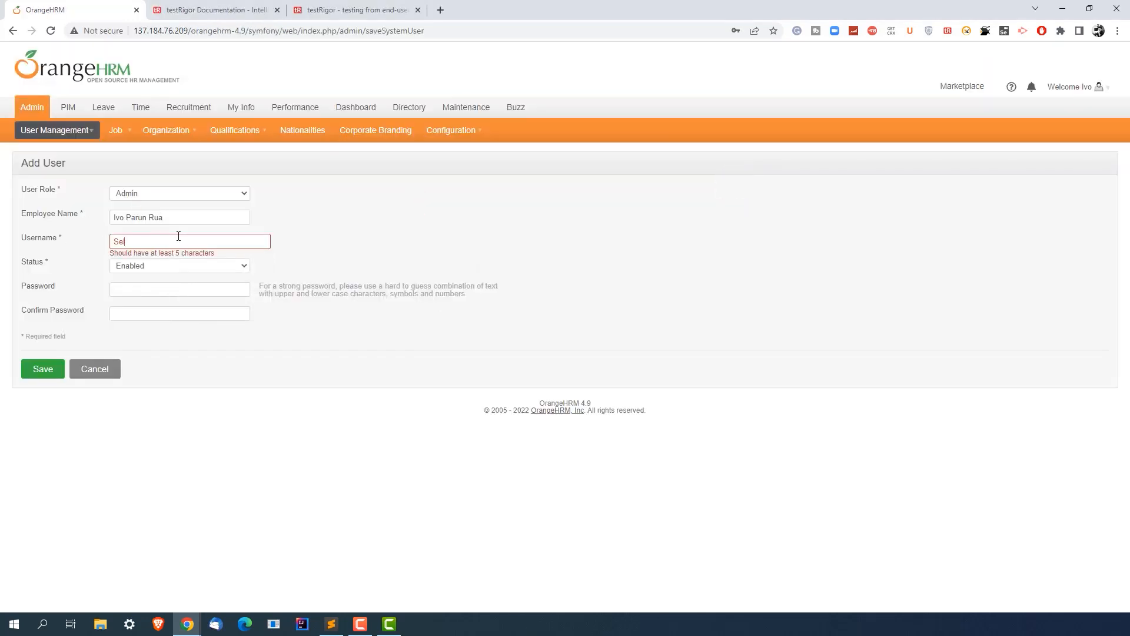
key("BackSpace")
key("BackSpace")
key("BackSpace")
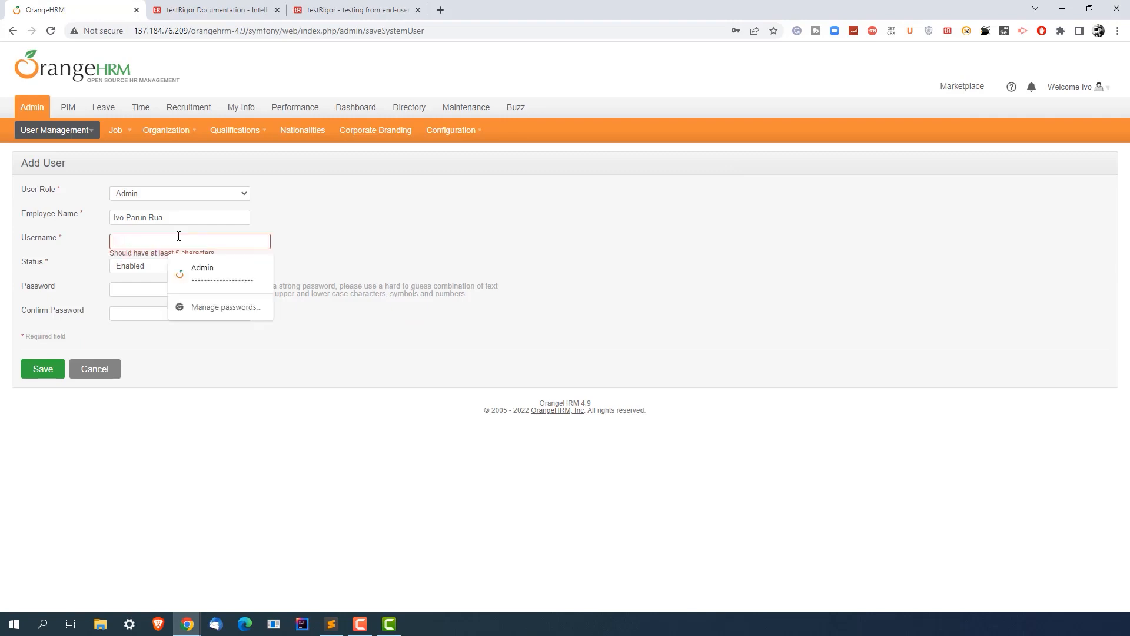
type("TestRigor")
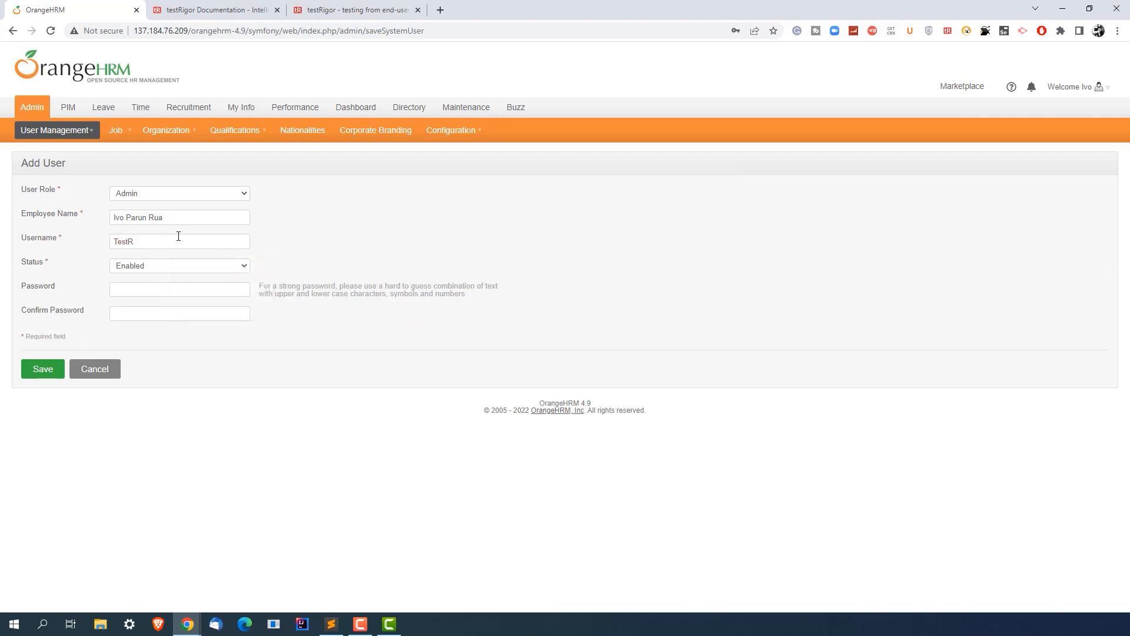
type("111")
Enter a matching strong password in Password and Confirm Password.
key("ctrl+a")
key("ctrl+c")
key("Tab")
key("Tab")
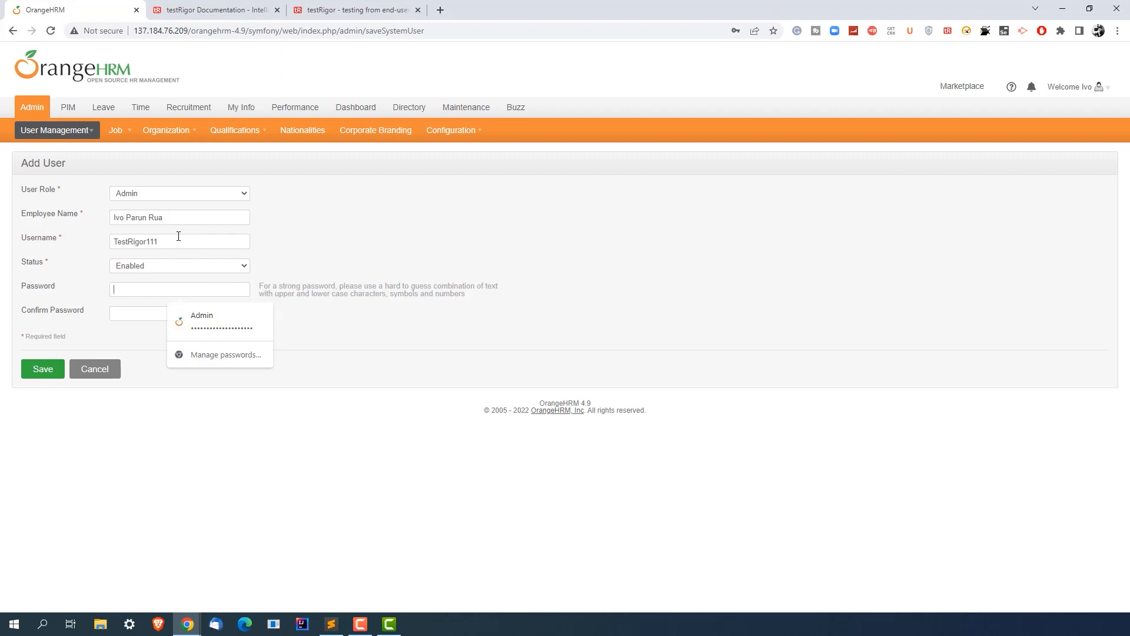
key("ctrl+v")
key("Tab")
key("ctrl+v")
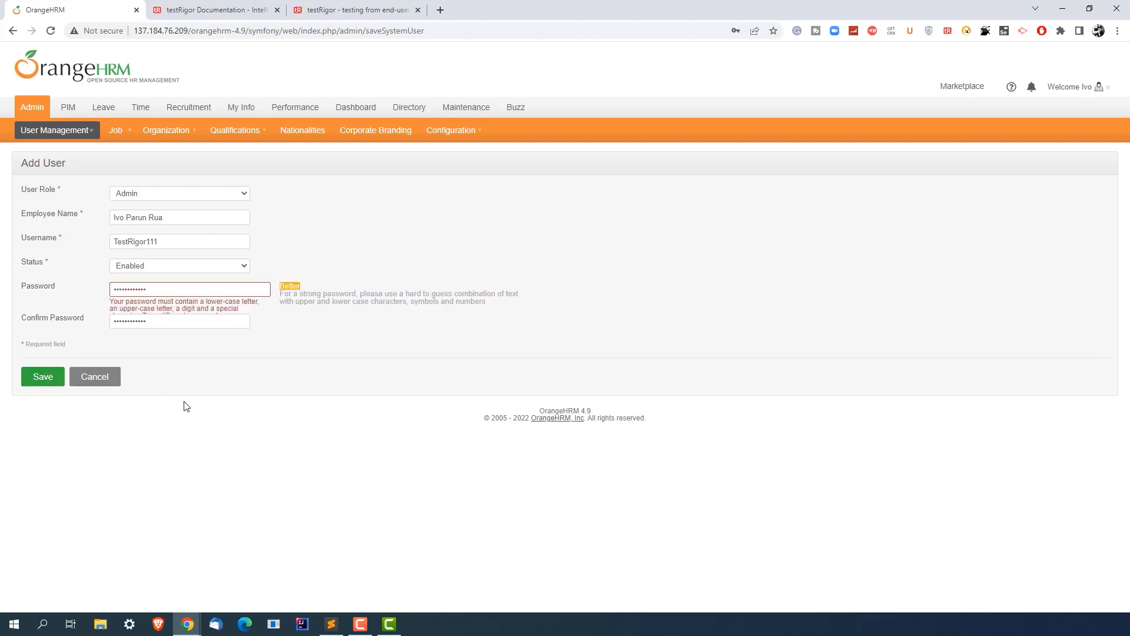
left_click_drag(190, 289, 61, 285)
type("•••••••••••••")
key("ctrl+a")
key("Tab")
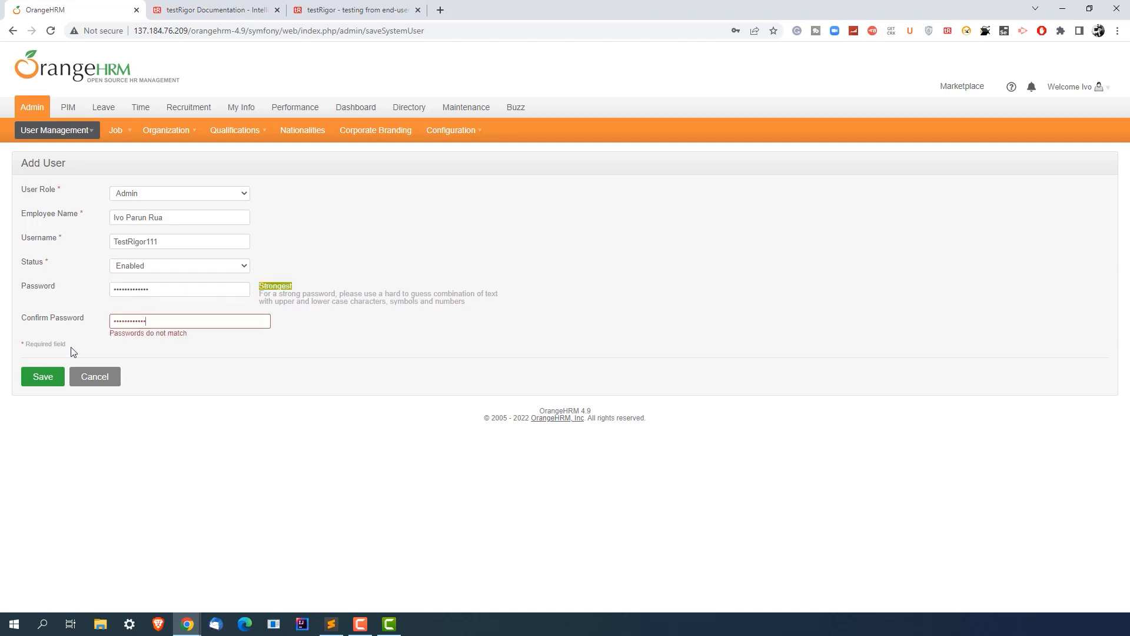
type("••••••••••••")
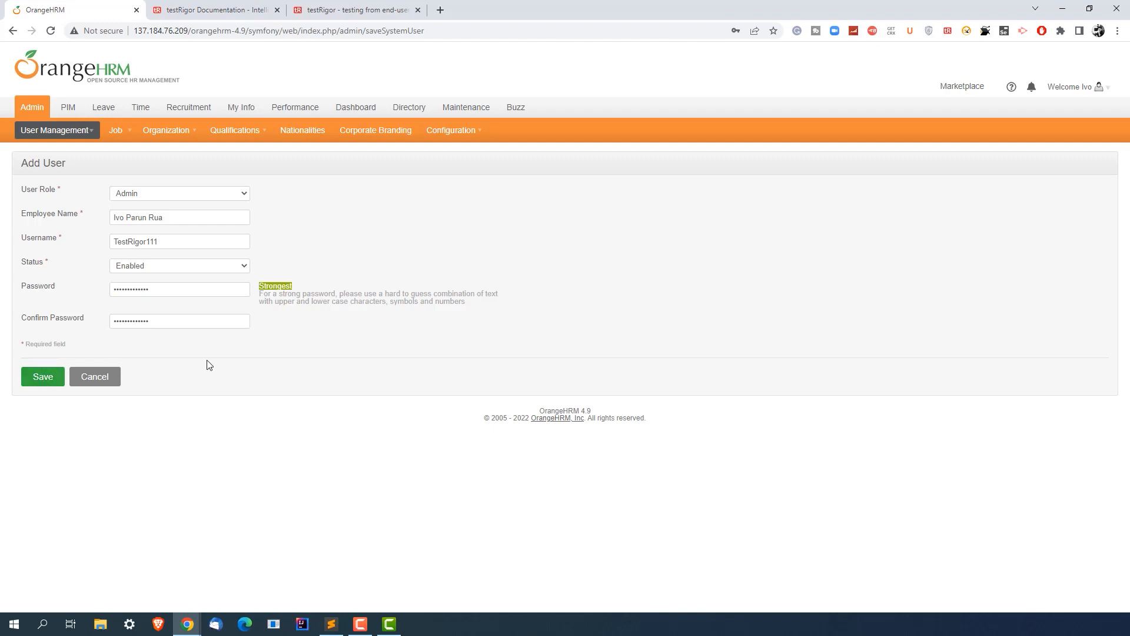
Save the user, decline the browser password prompt, and find TestRigor111 in System Users.
left_click(61, 382)
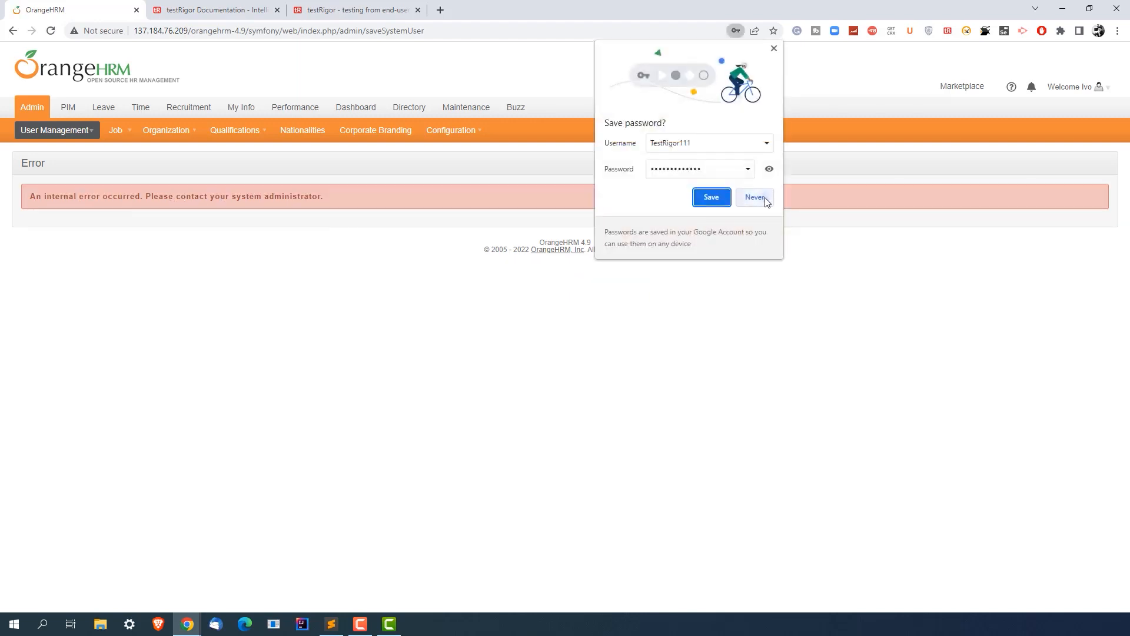
left_click(764, 197)
left_click(33, 109)
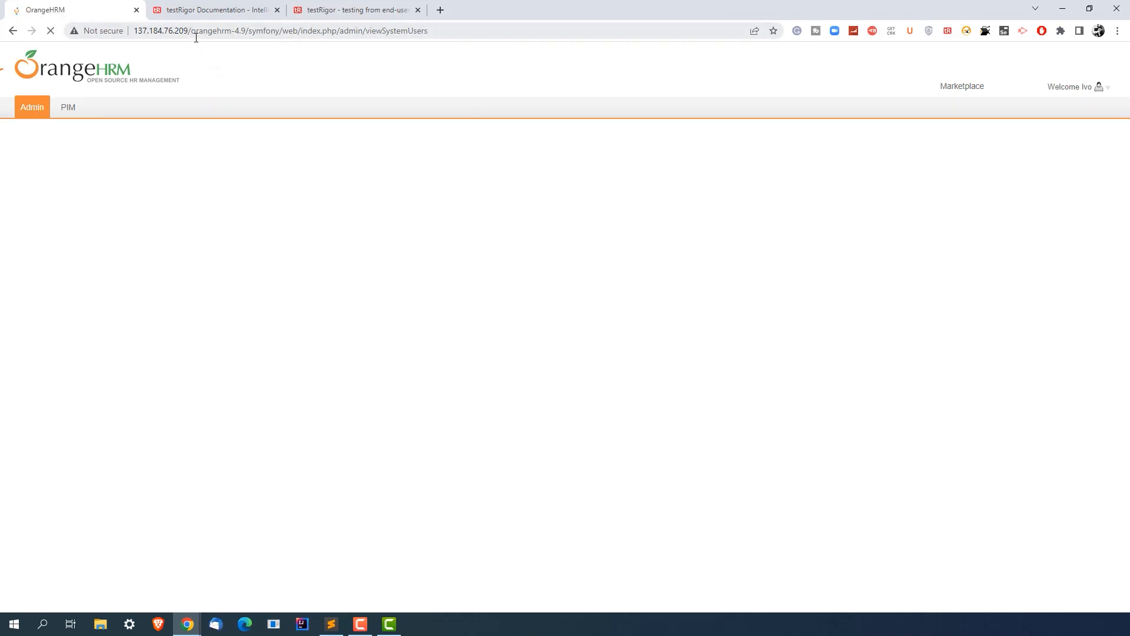
scroll(121, 370, "down", 3)
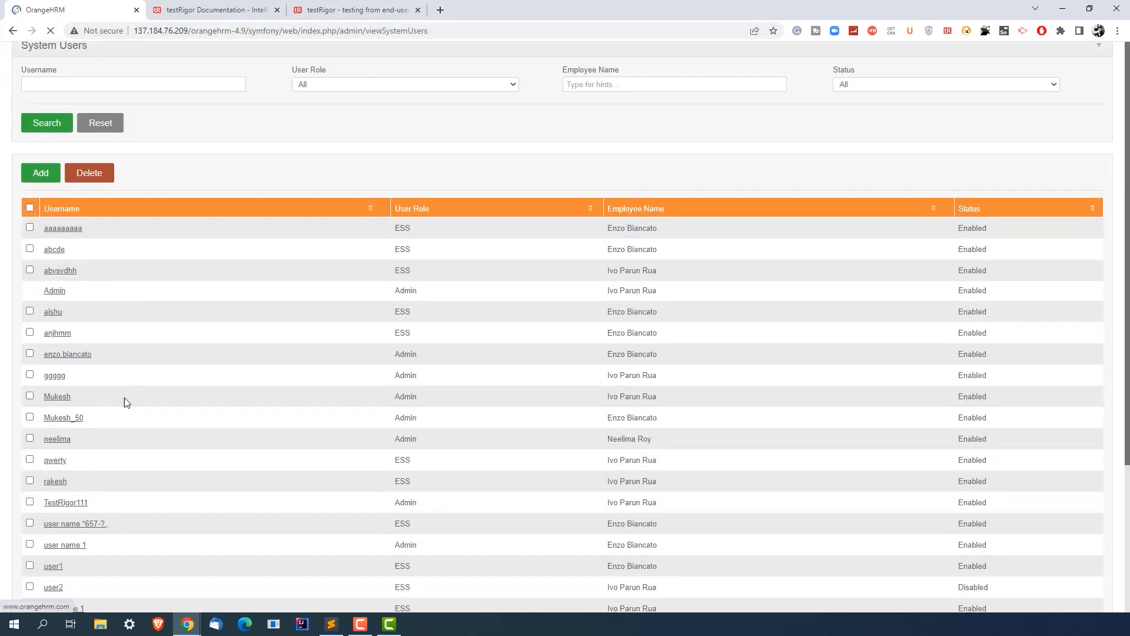
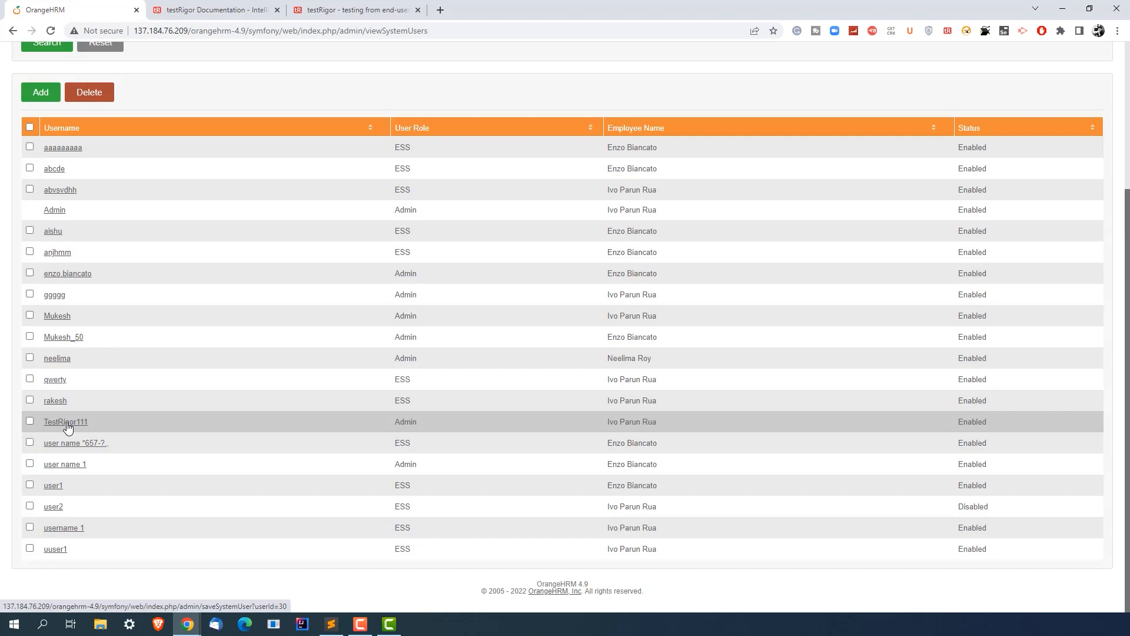
Scroll the System Users page to the top and return to the E2ETest custom steps box.
scroll(68, 428, "up", 3)
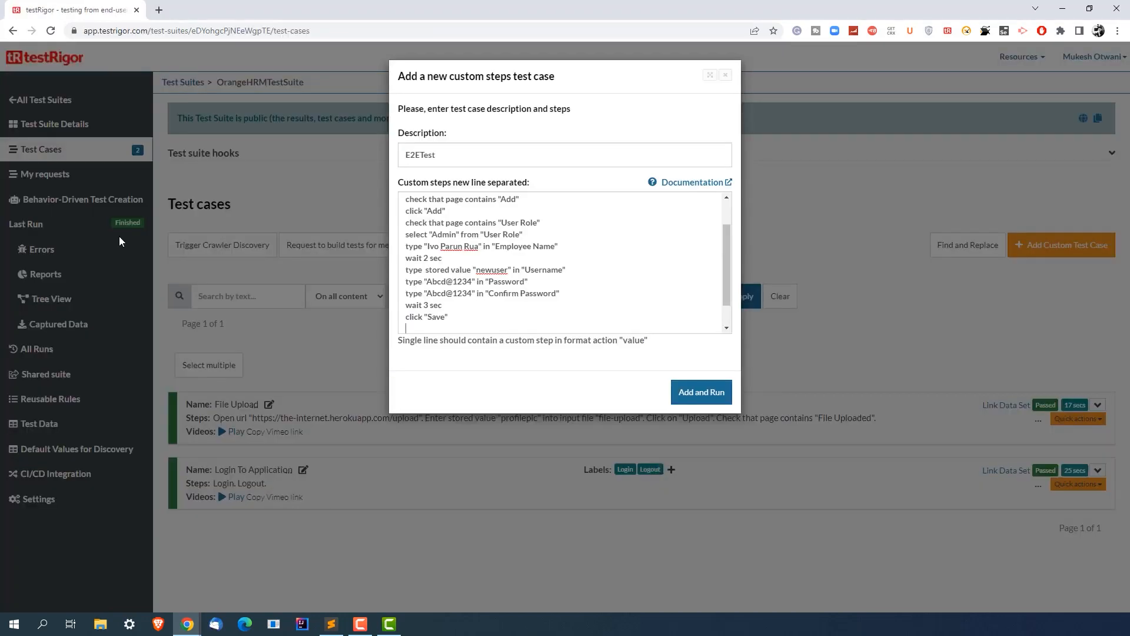
left_click(528, 280)
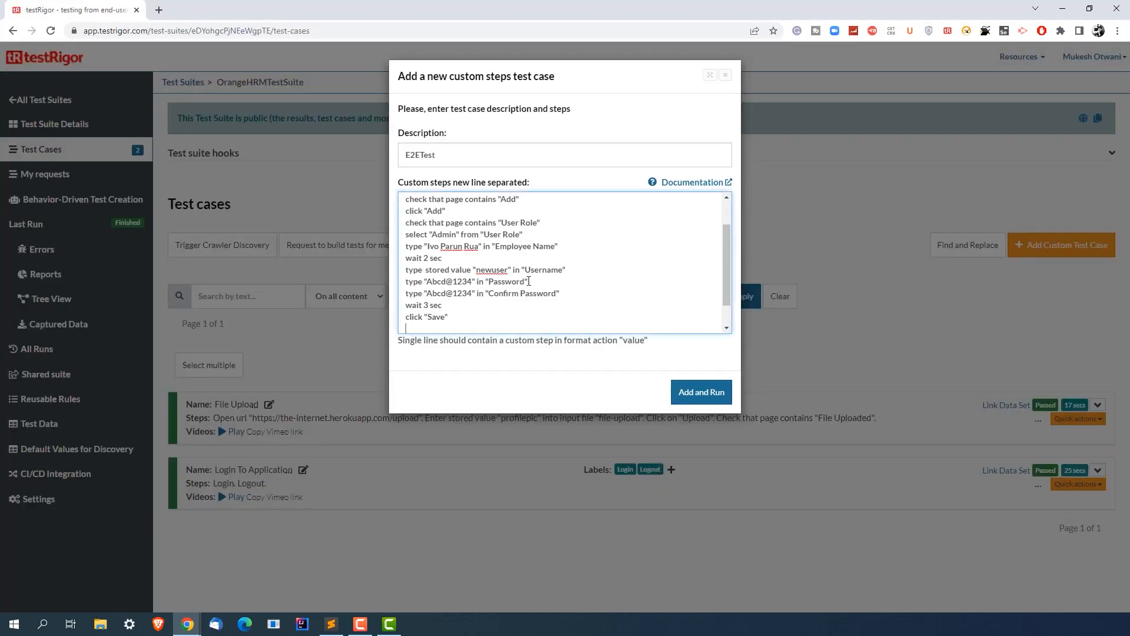
Add the step: type stored value "newuser" in "Username".
scroll(529, 234, "up", 1)
double_click(553, 204)
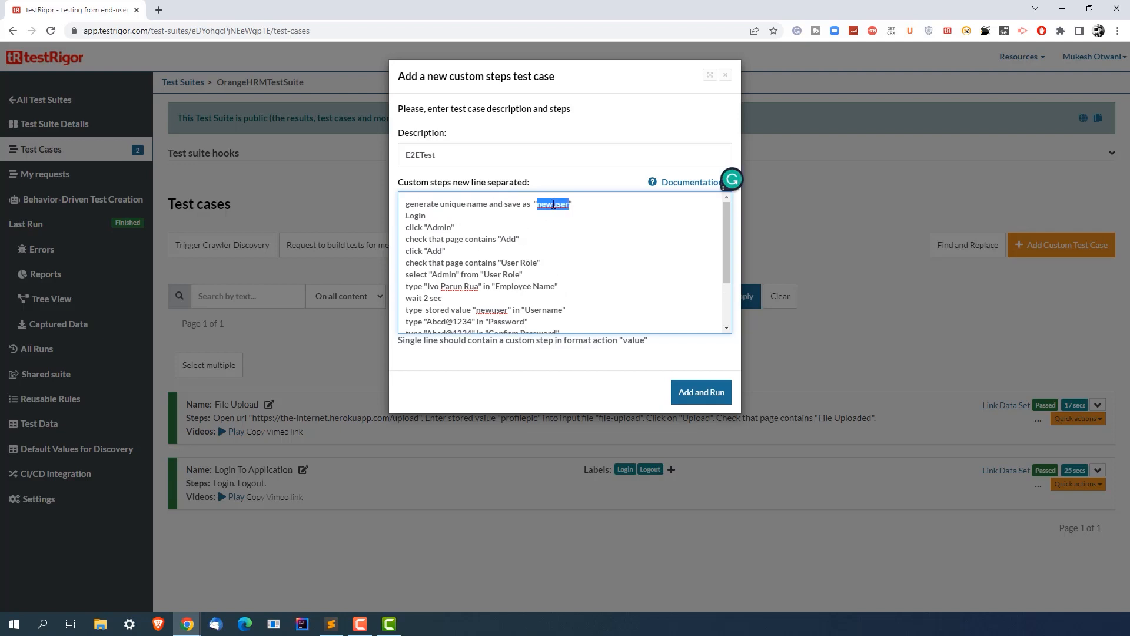
scroll(562, 281, "down", 2)
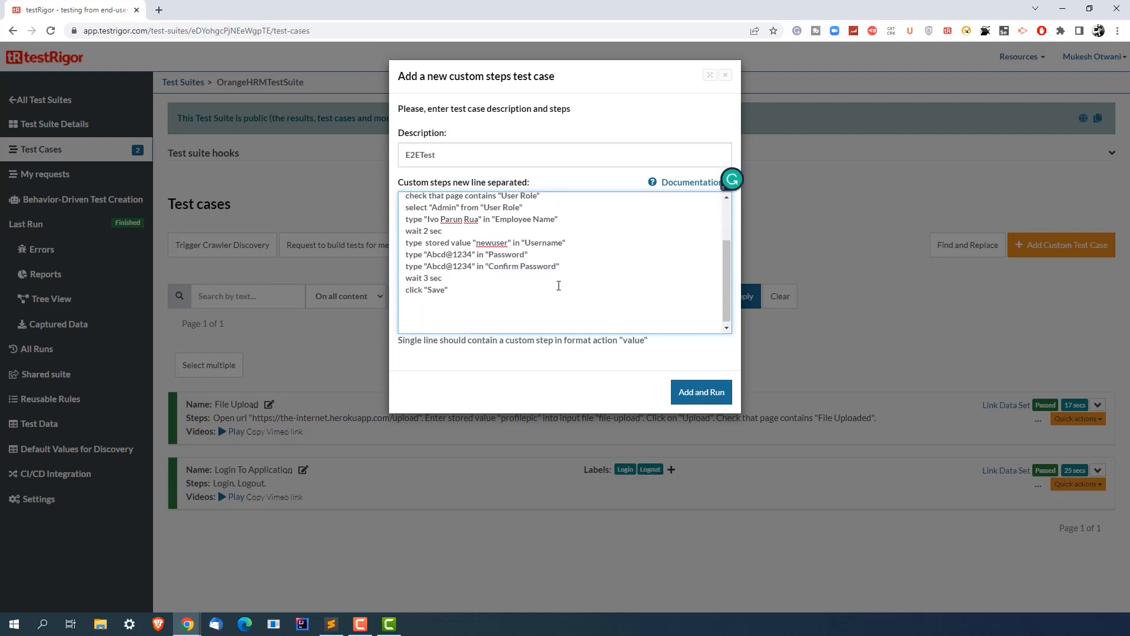
left_click(495, 288)
key("Return")
type("type")
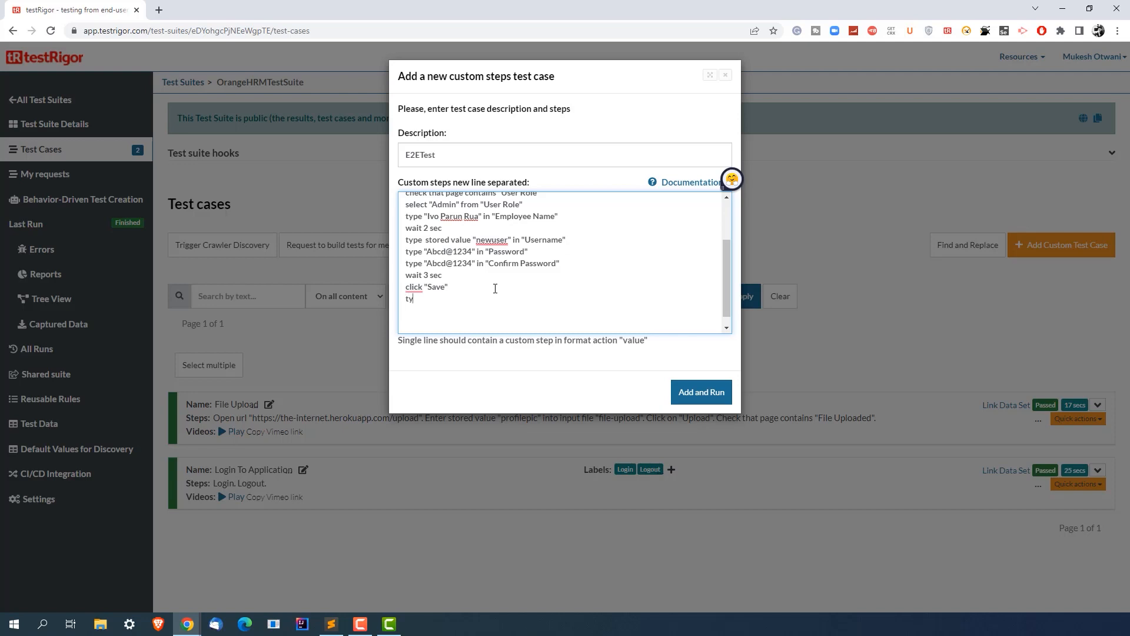
type(" stored value \"newuser\" in")
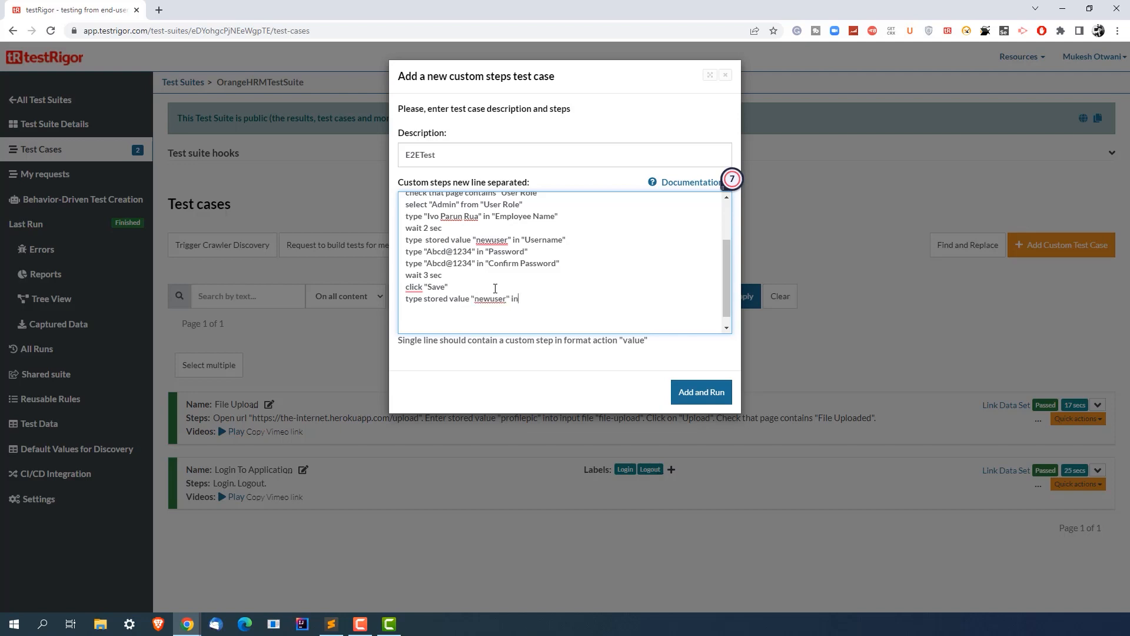
type(" \"")
key("alt+Tab")
double_click(35, 188)
key("ctrl+c")
key("alt+Tab")
key("ctrl+v")
type("\"")
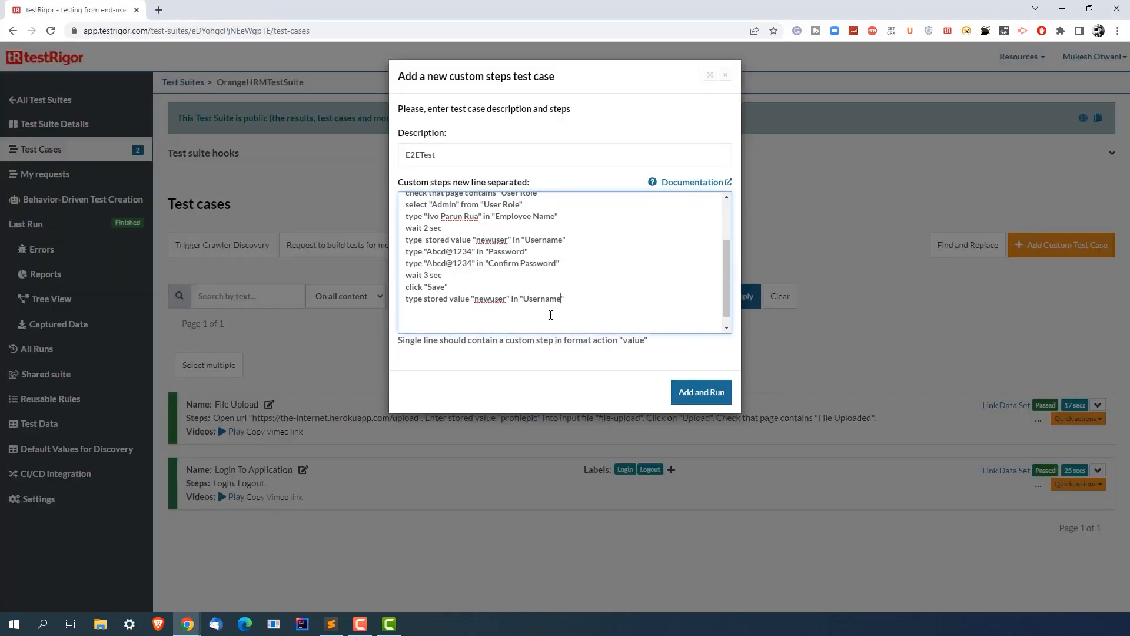
key("Return")
Add a click "Search" step and filter OrangeHRM's user list to TestRigor111.
key("alt+Tab")
scroll(118, 503, "down", 2)
left_click_drag(103, 504, 34, 507)
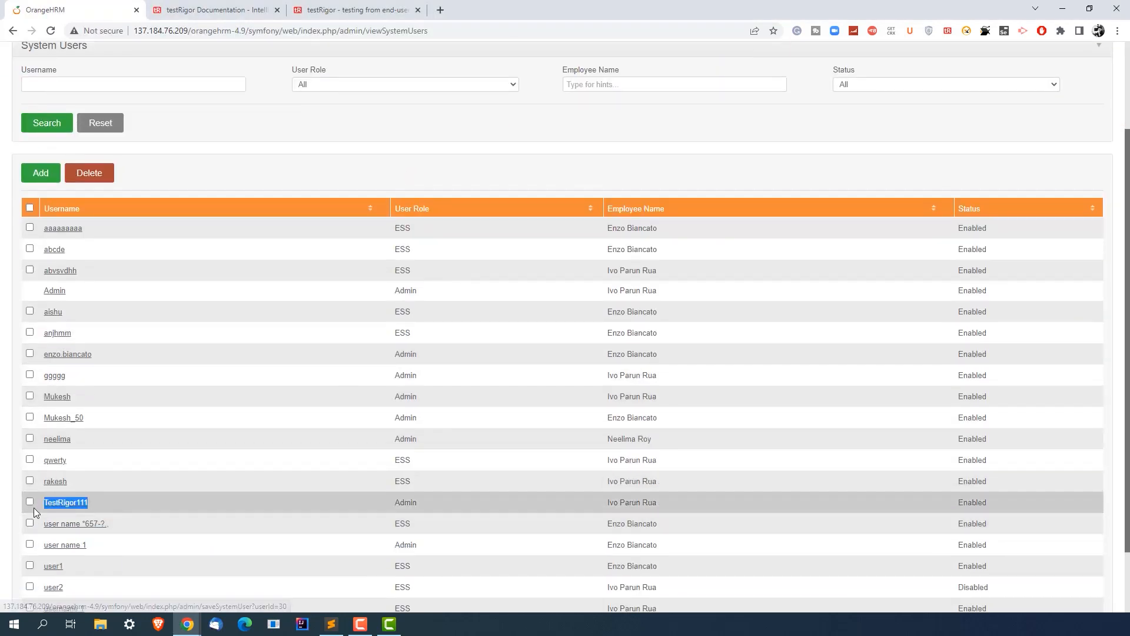
scroll(94, 265, "up", 2)
left_click(34, 206)
key("ctrl+v")
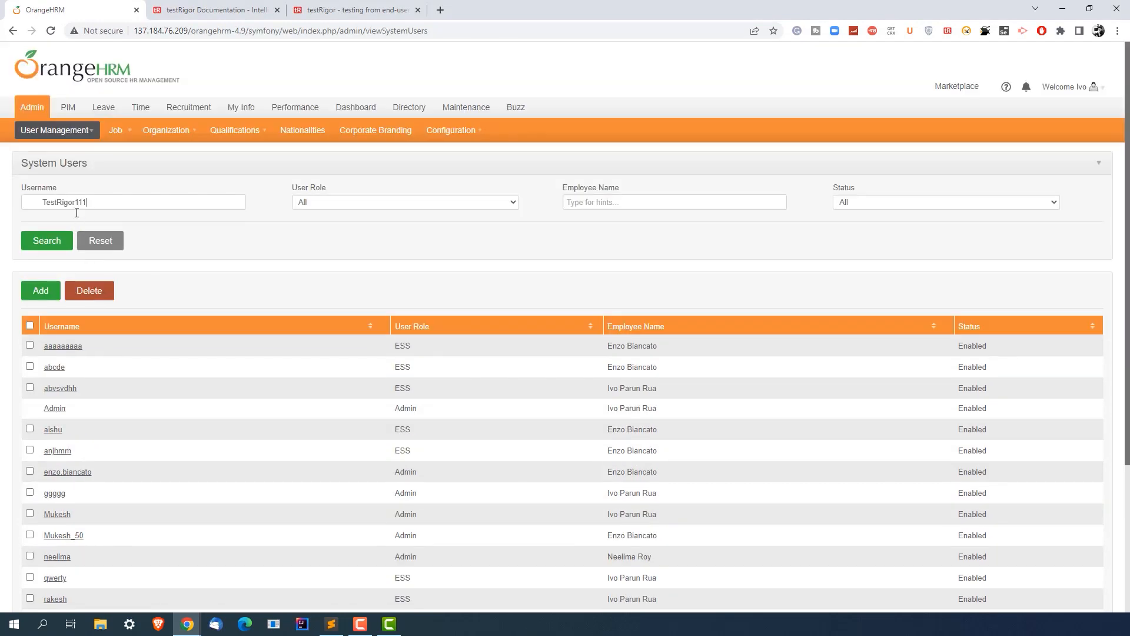
key("Left")
key("BackSpace")
key("alt+Tab")
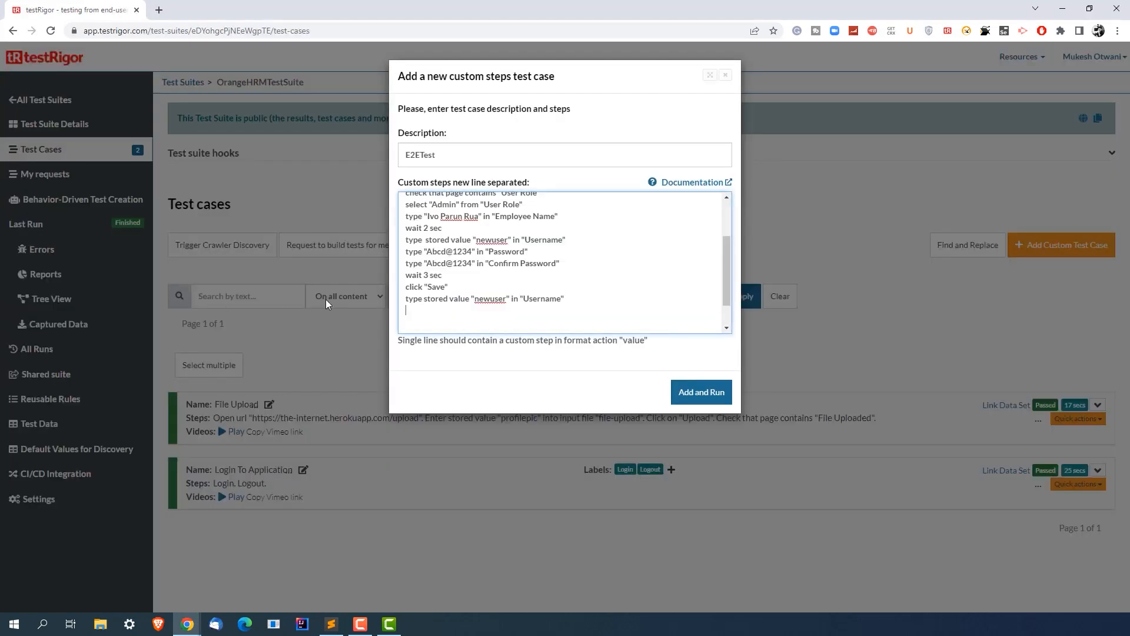
type("click \"")
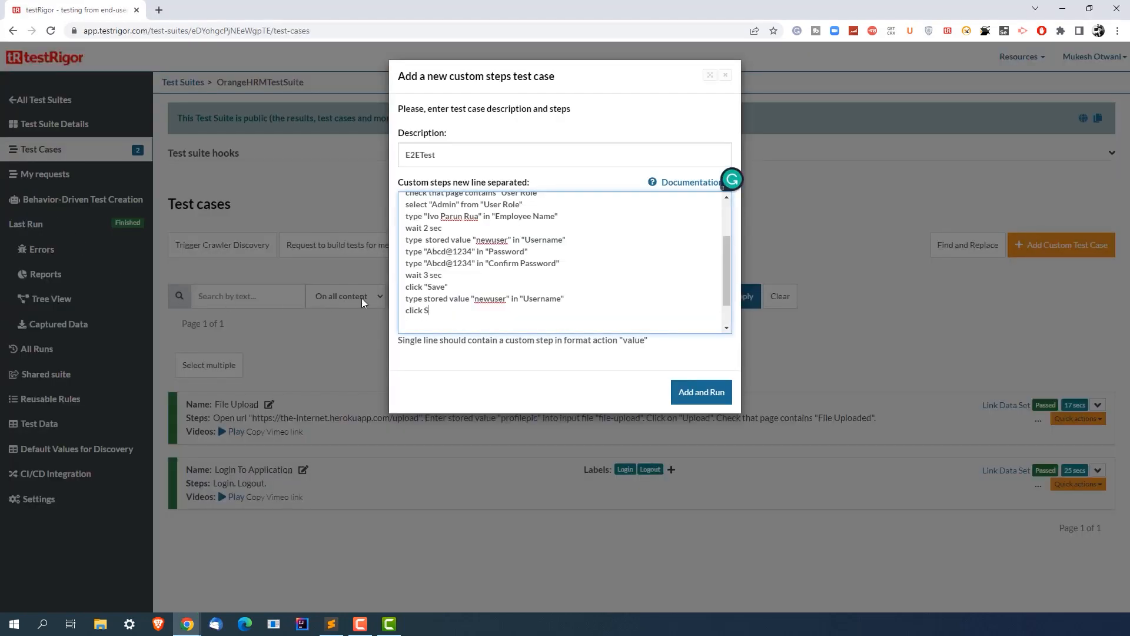
type("Search\"")
key("alt+Tab")
left_click(56, 247)
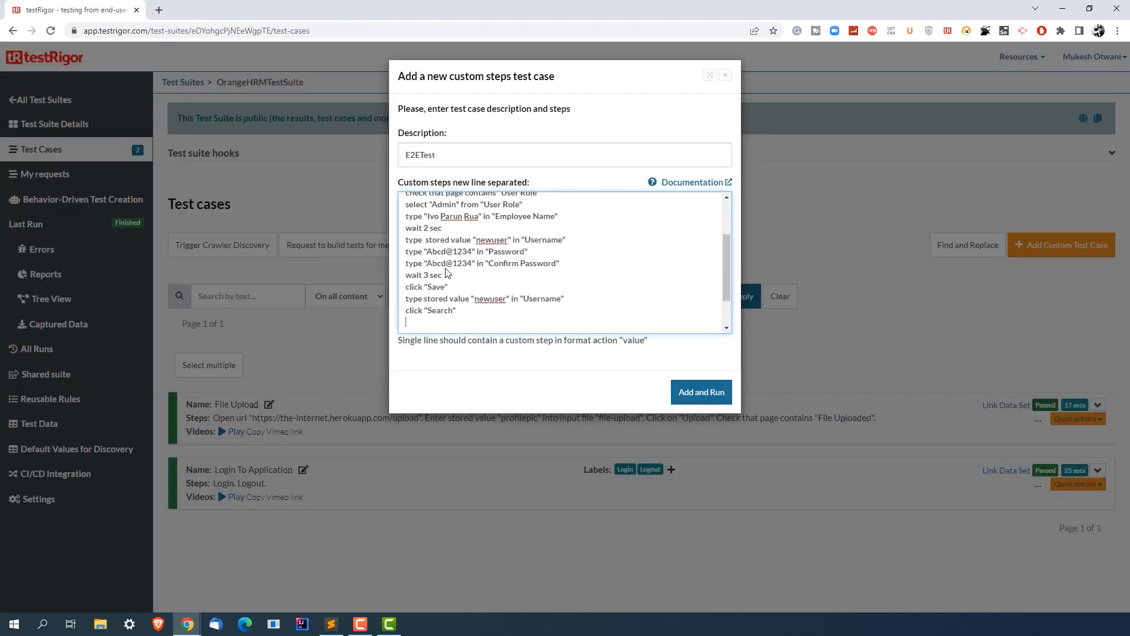
Add the step: check that page contains stored value "newuser".
scroll(526, 243, "up", 3)
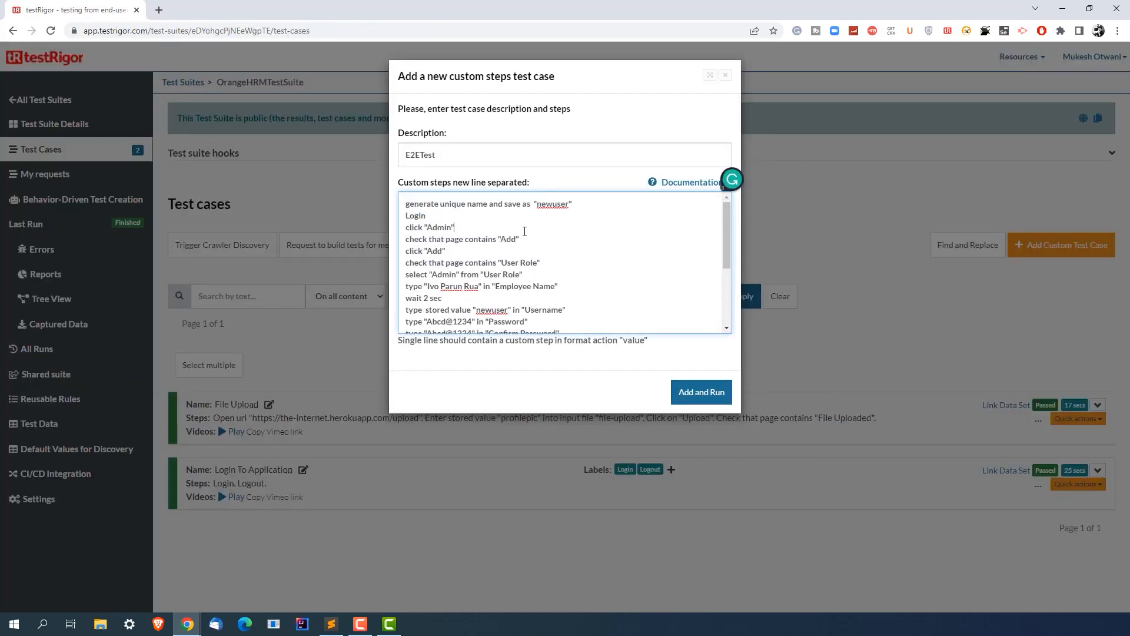
left_click_drag(530, 228, 394, 230)
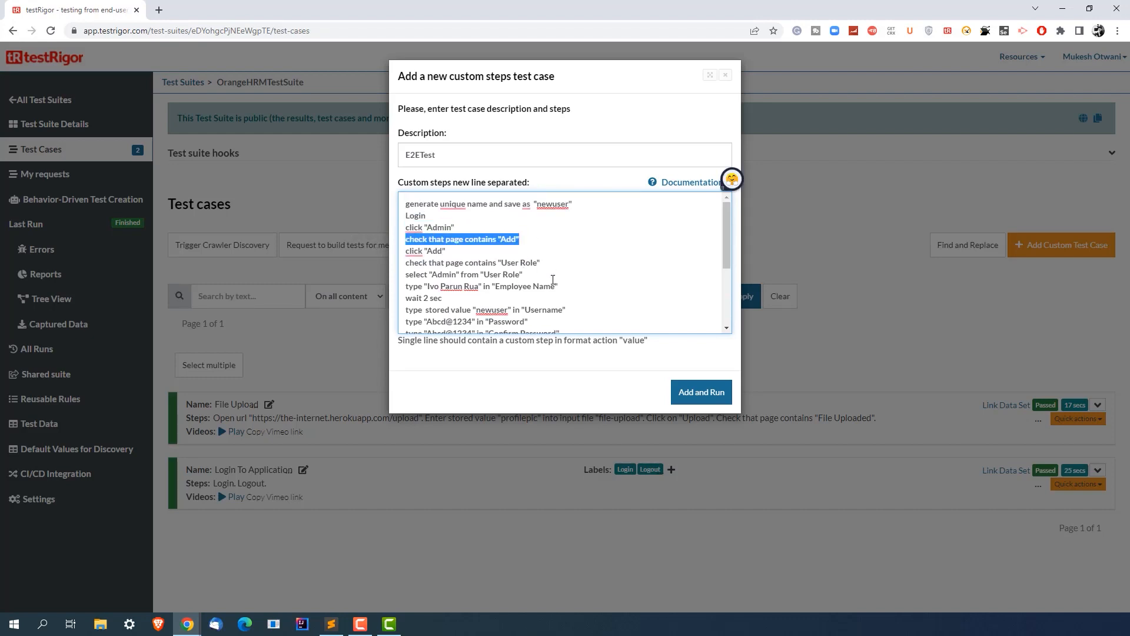
scroll(401, 270, "down", 3)
left_click(436, 279)
key("ctrl+v")
double_click(505, 275)
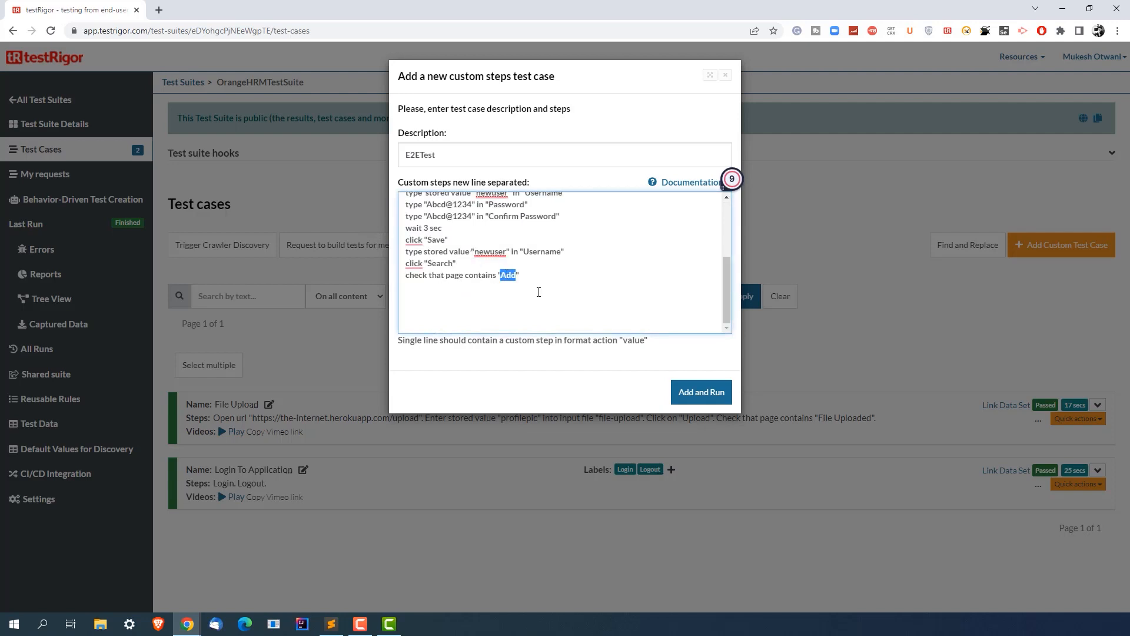
left_click(501, 278)
left_click_drag(423, 252, 506, 252)
left_click(647, 285)
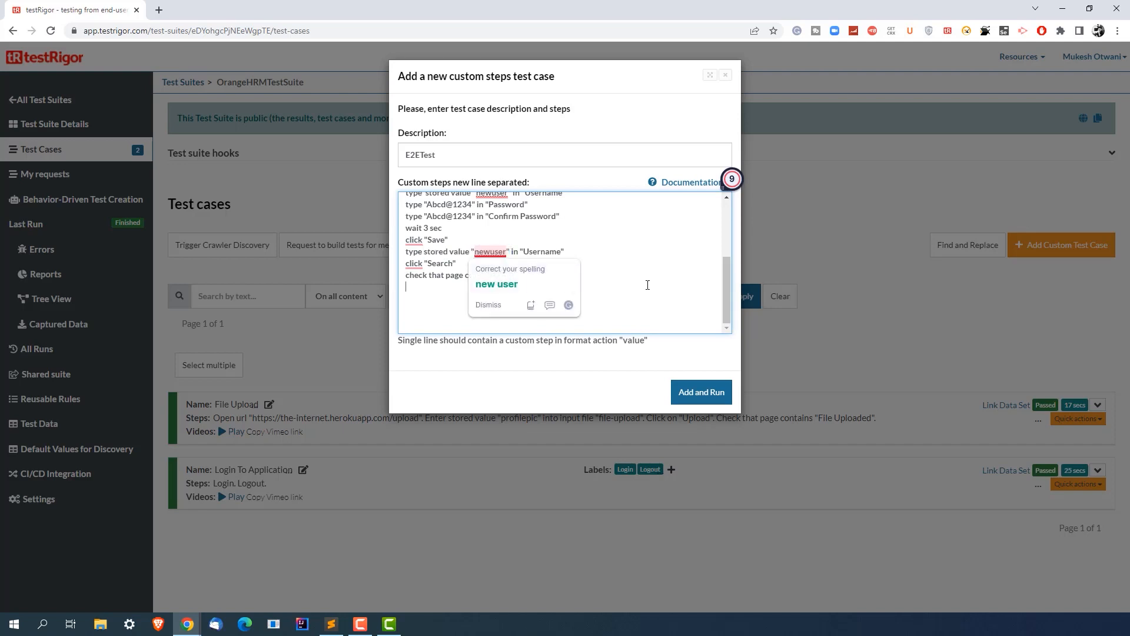
left_click(523, 271)
key("BackSpace")
key("BackSpace")
key("BackSpace")
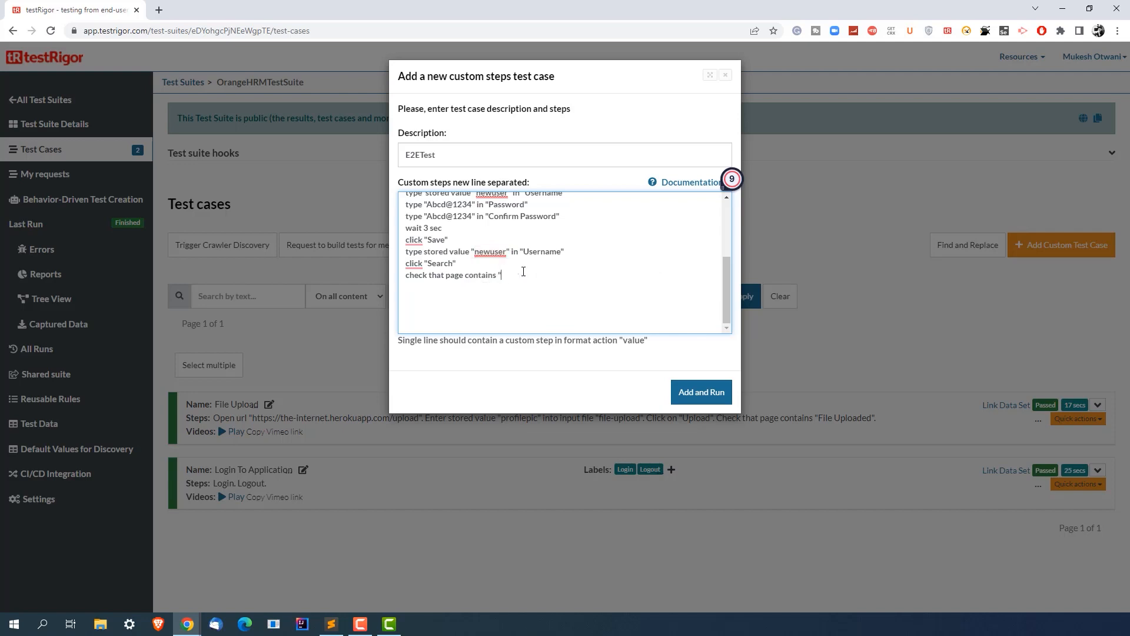
key("ctrl+v")
key("Return")
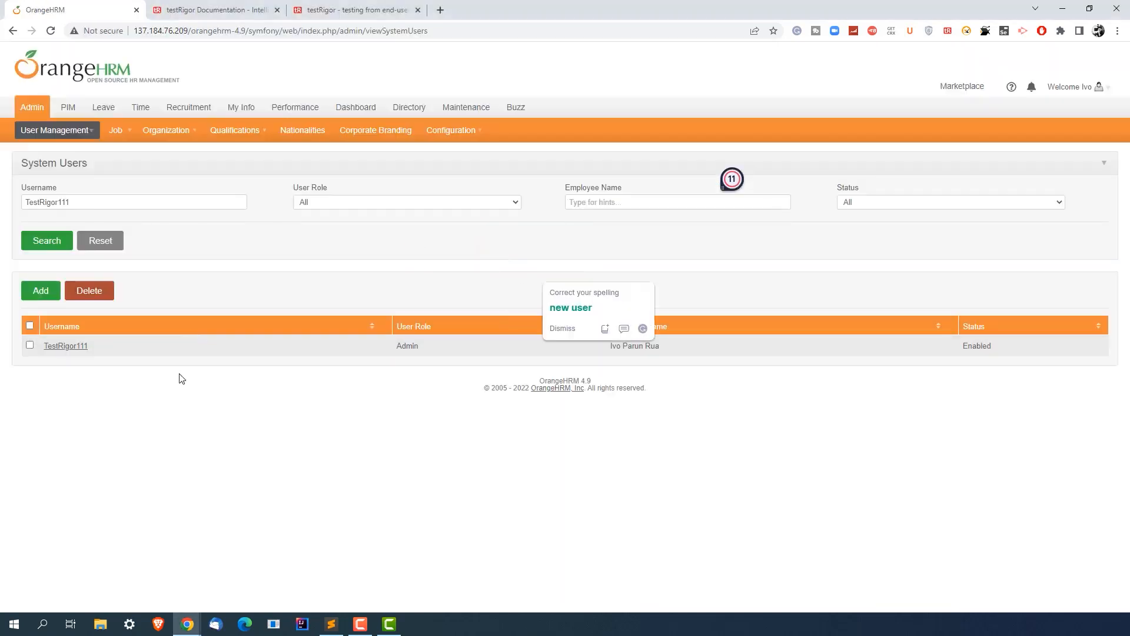
Tick and untick the TestRigor111 row checkbox, then go to the testRigor Documentation.
left_click(31, 346)
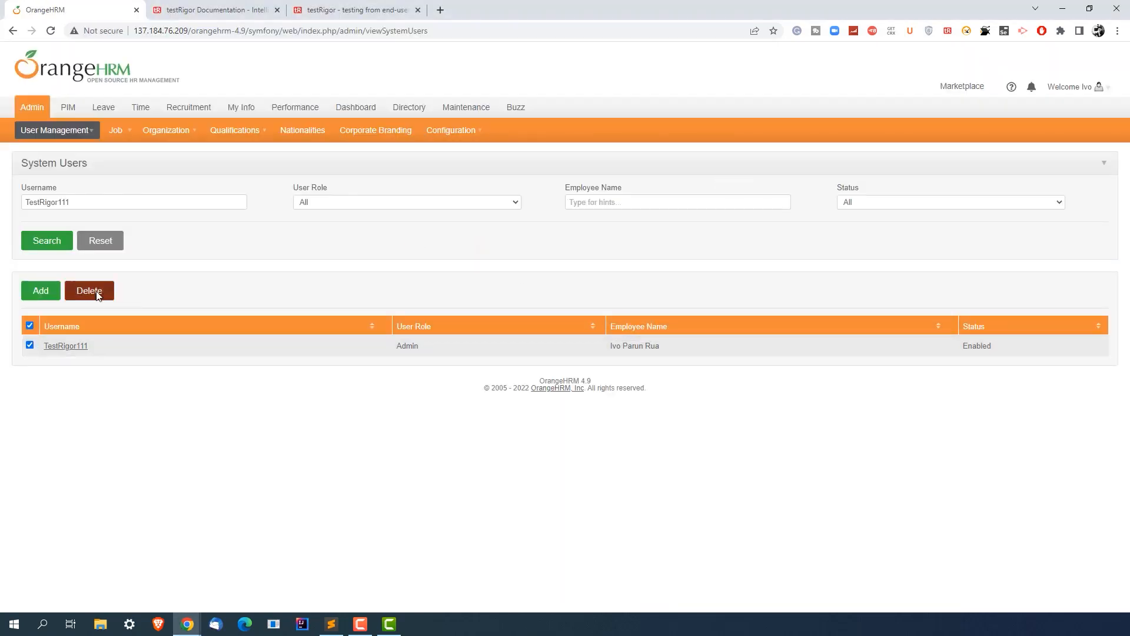
left_click(29, 344)
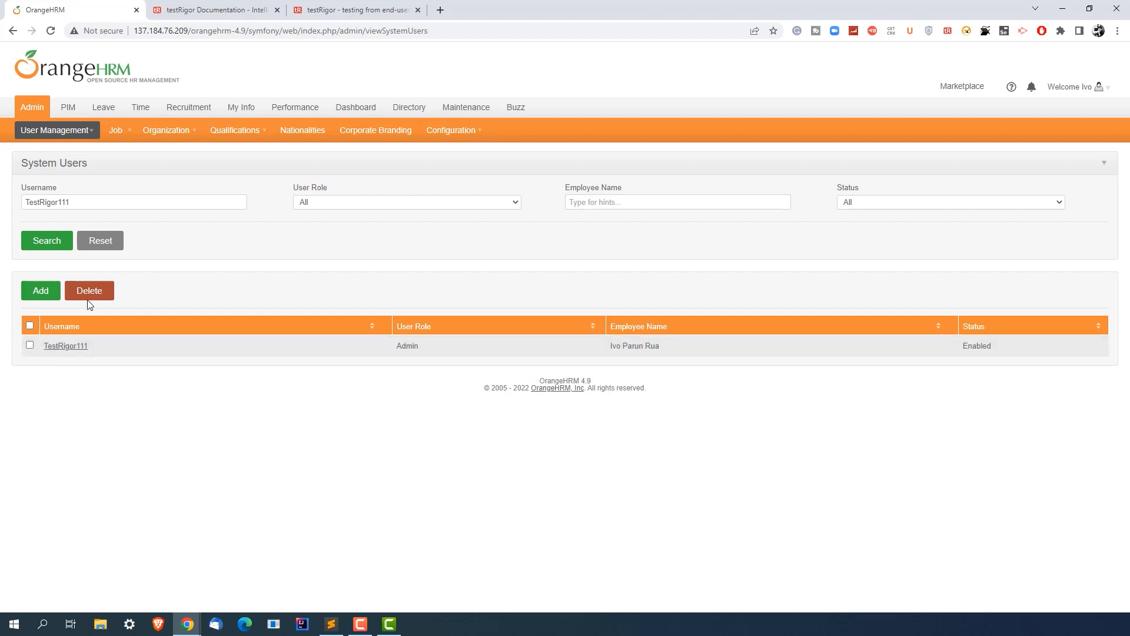
left_click(263, 4)
Find "table" in the docs, read the Working with Tables examples, then return to OrangeHRM.
type("table")
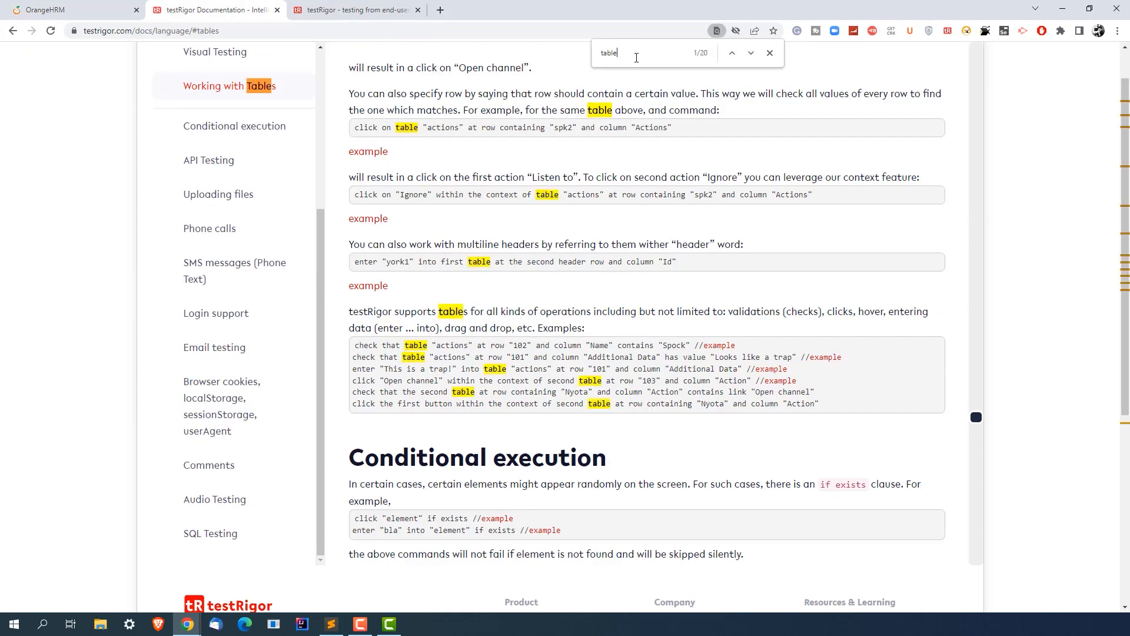
scroll(466, 237, "up", 1)
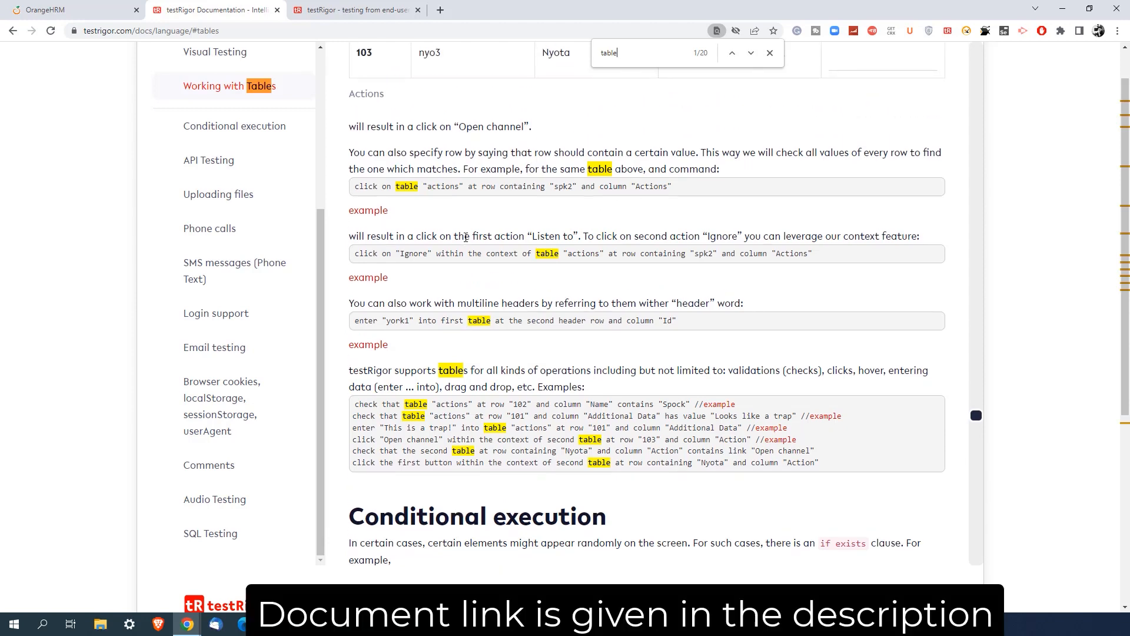
scroll(465, 237, "up", 4)
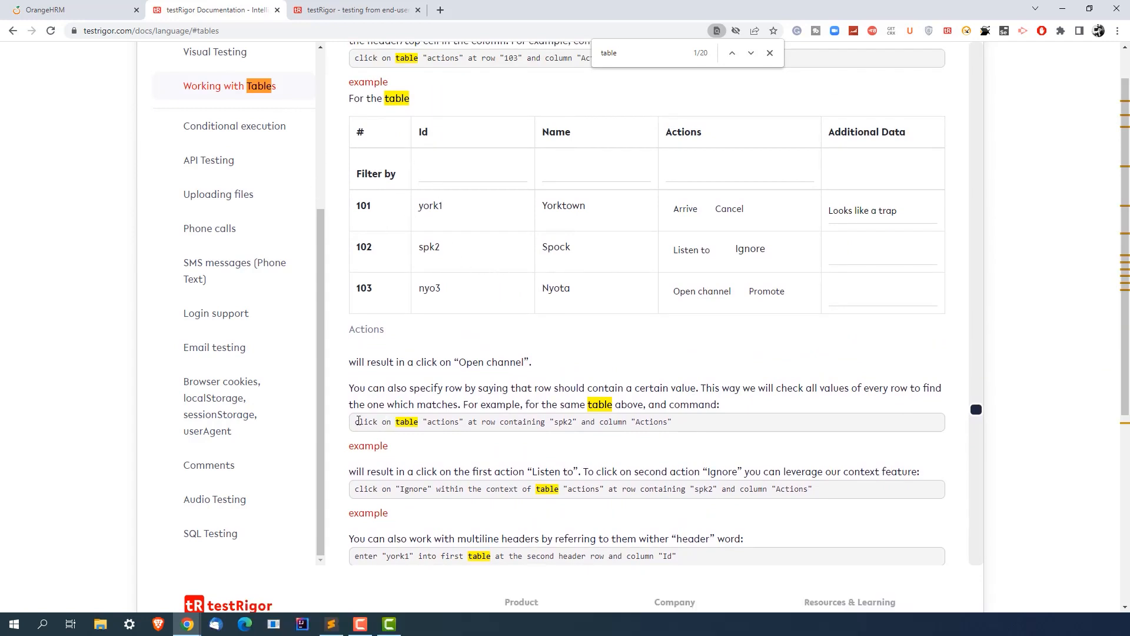
scroll(449, 464, "down", 2)
scroll(448, 465, "down", 2)
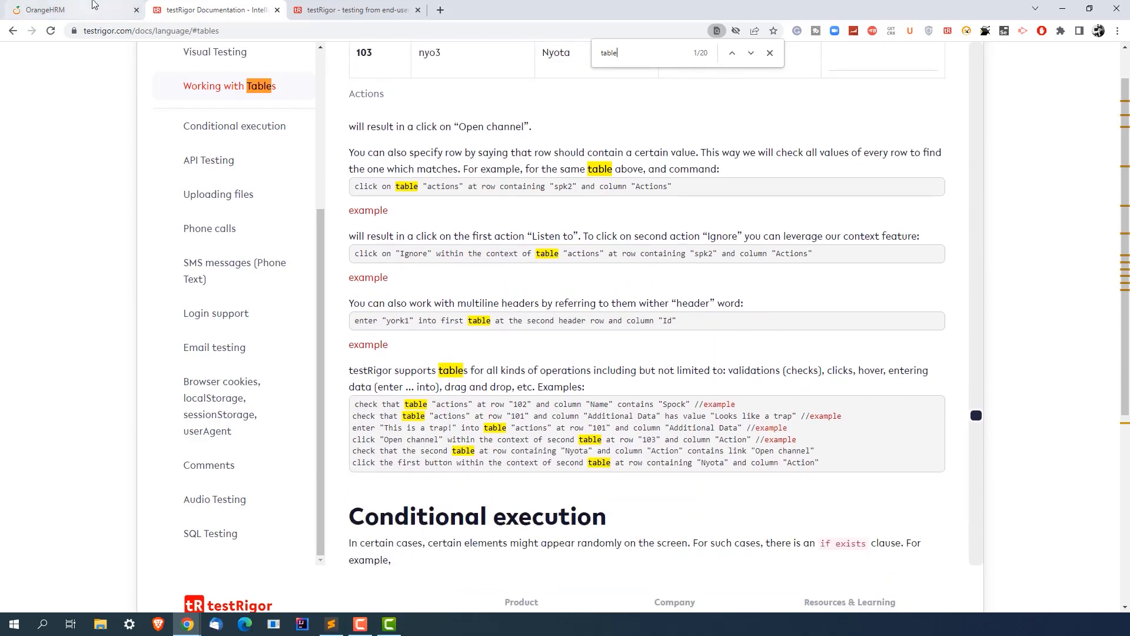
left_click(77, 10)
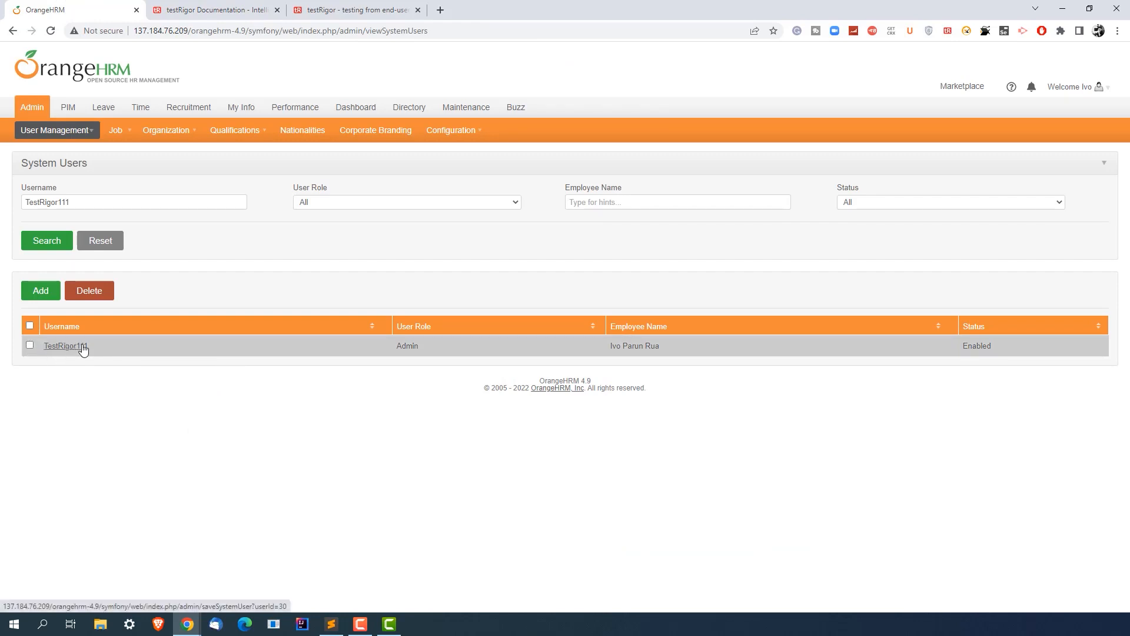
Highlight the TestRigor111 username in the filtered OrangeHRM users list.
left_click_drag(98, 348, 43, 347)
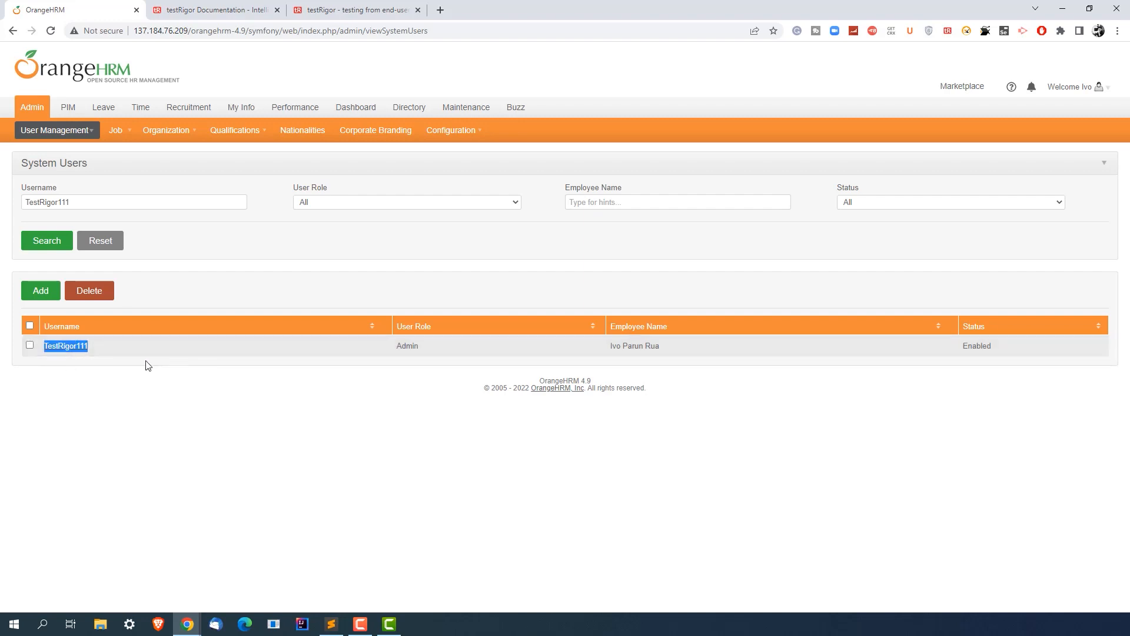
left_click(160, 422)
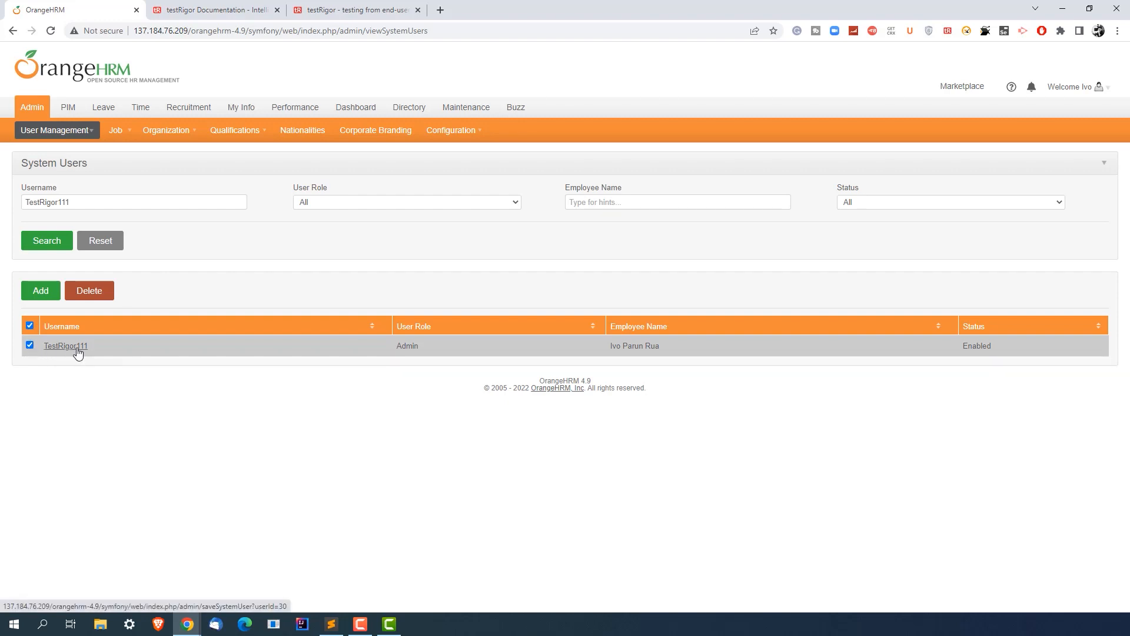
left_click_drag(92, 347, 50, 347)
left_click(215, 444)
Add the step click checkbox to the left of stored value "newuser" and begin click "Delete".
key("alt+Tab")
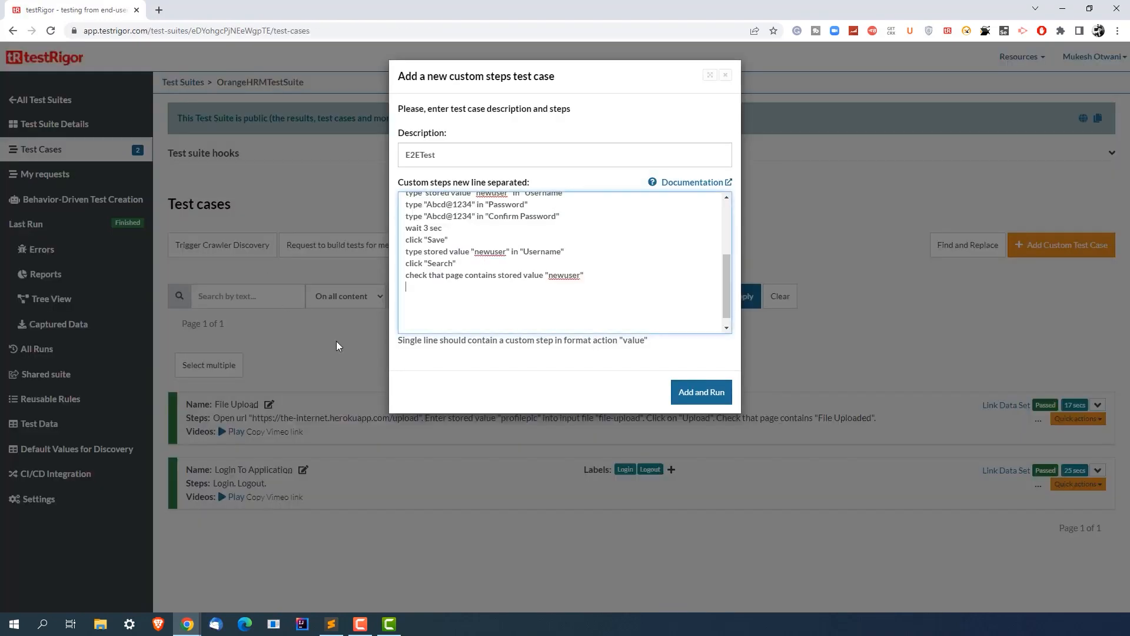
type("che")
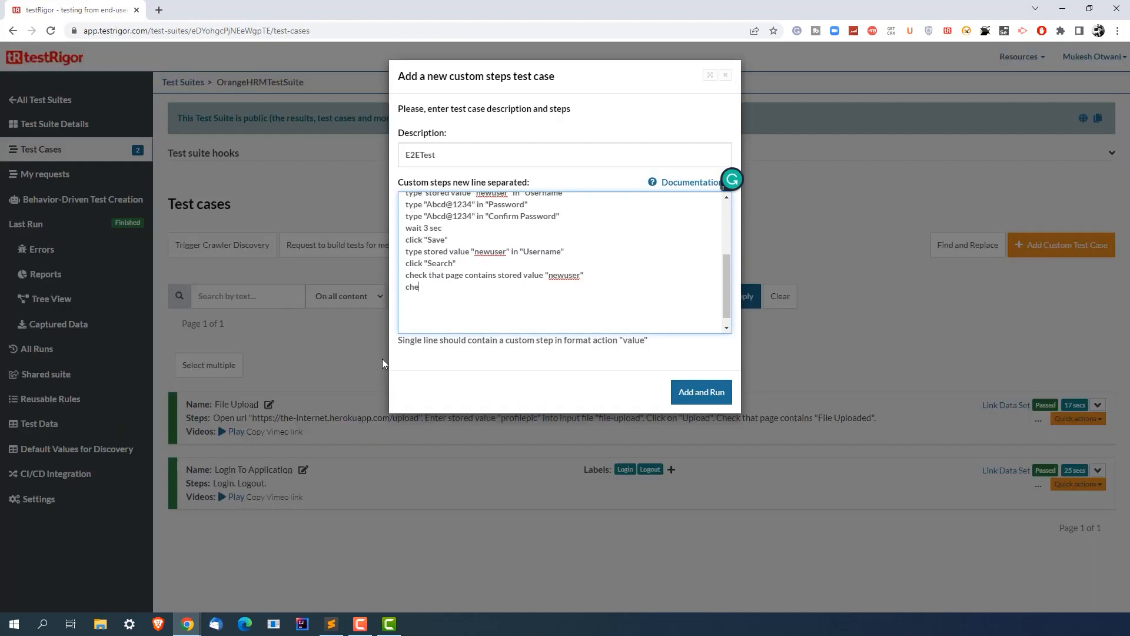
type("ick")
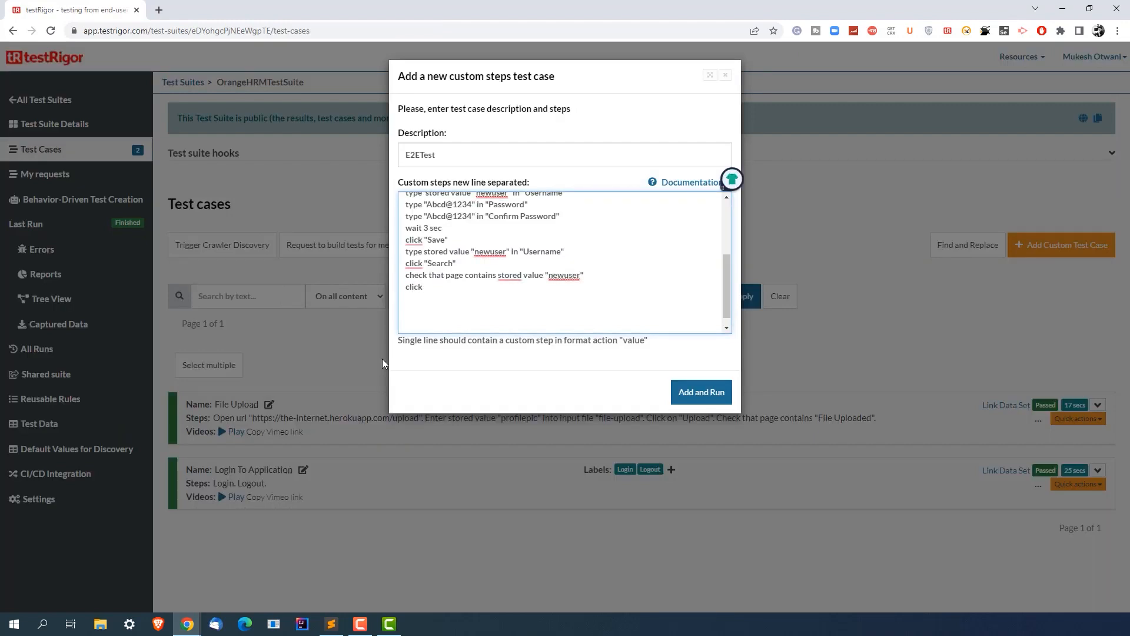
type(" checkbox to the left of")
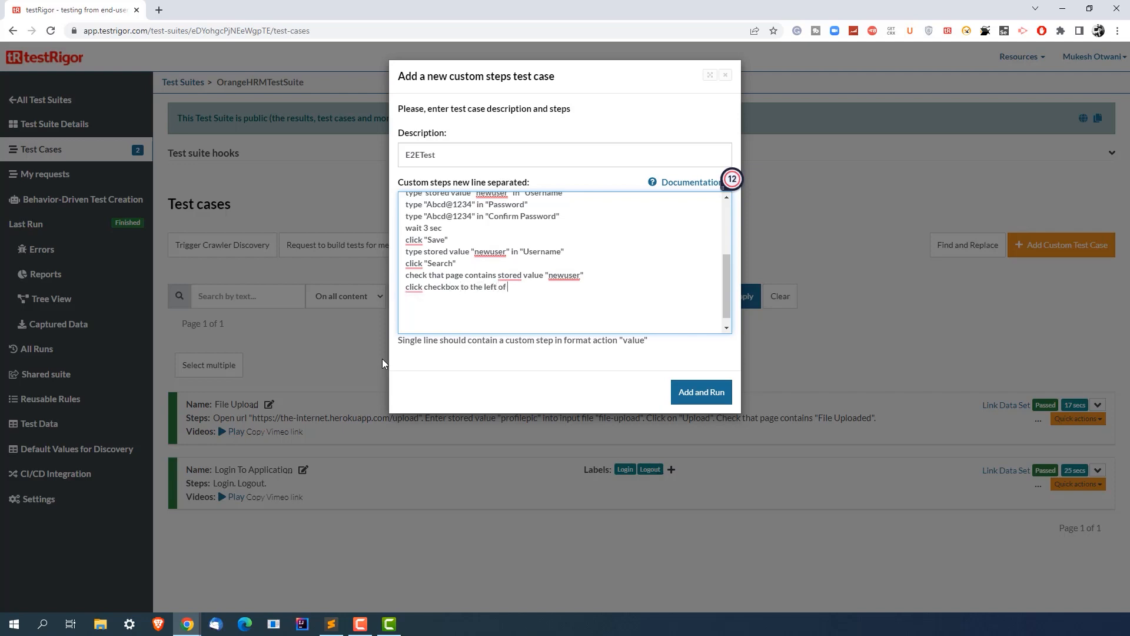
left_click_drag(498, 274, 583, 275)
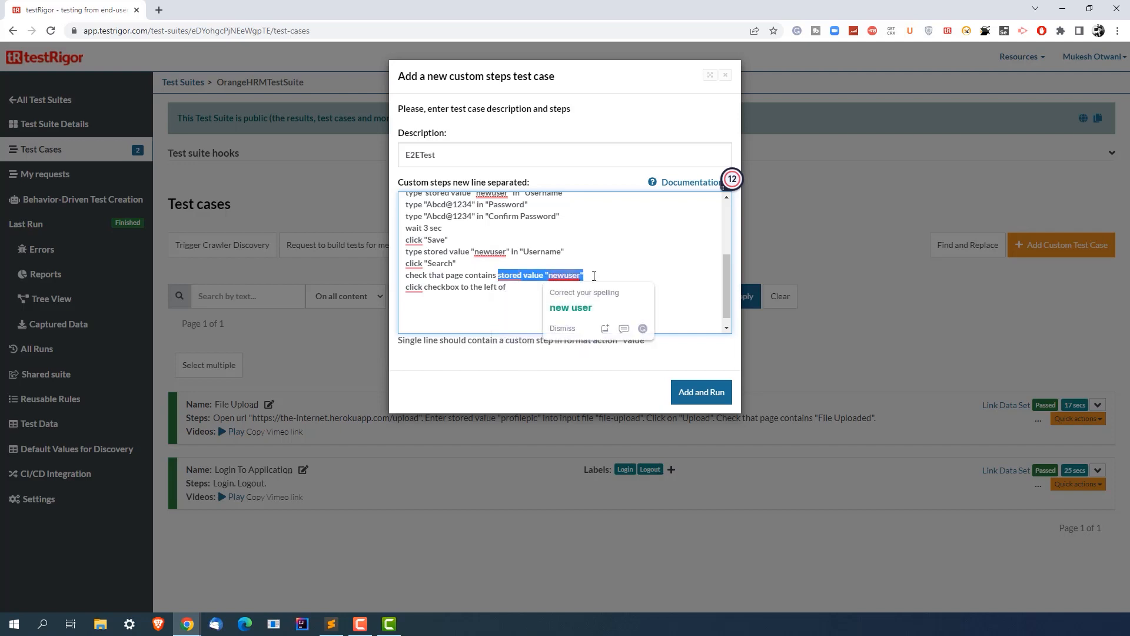
key("ctrl+c")
left_click(537, 289)
key("ctrl+v")
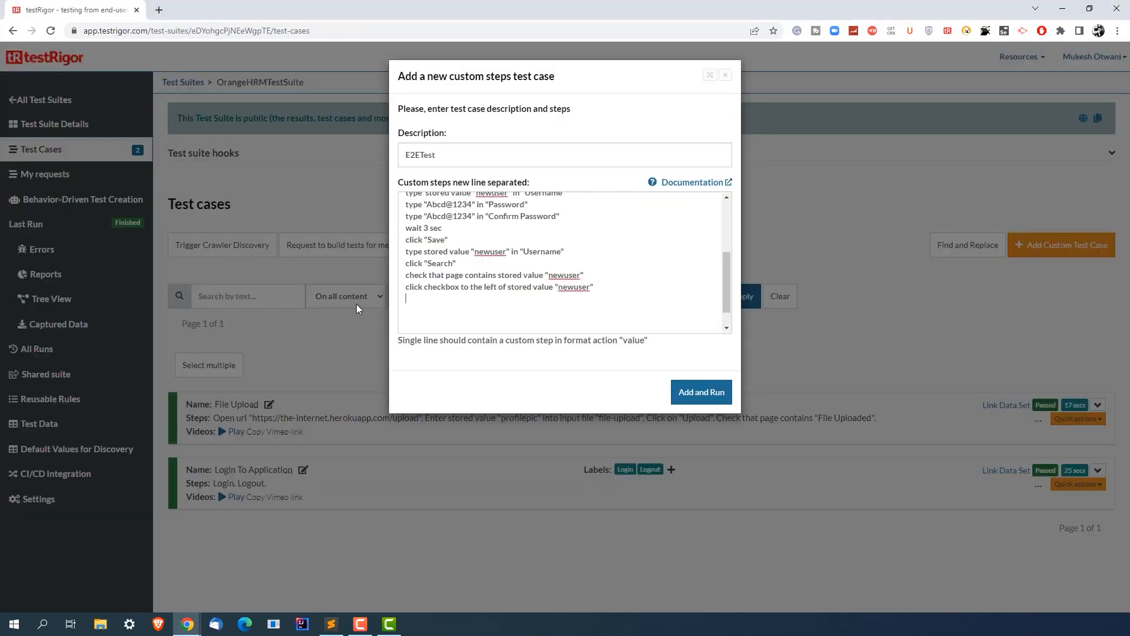
type("click \"Dele")
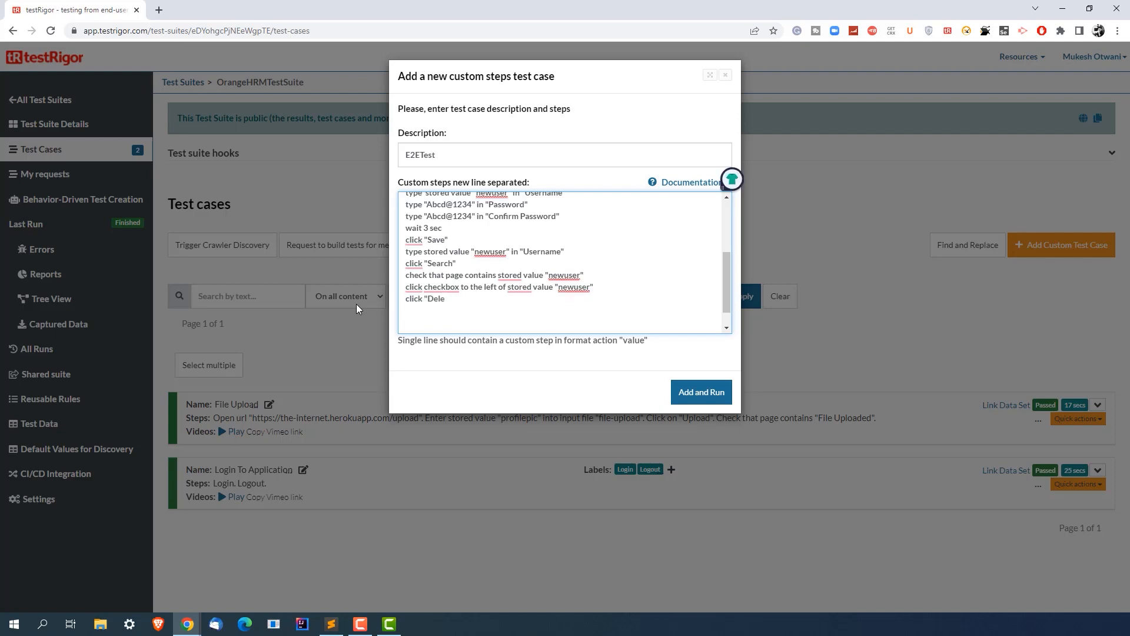
type("te\"")
Finish the click "Delete" step and add a click "Ok" confirmation step.
key("Return")
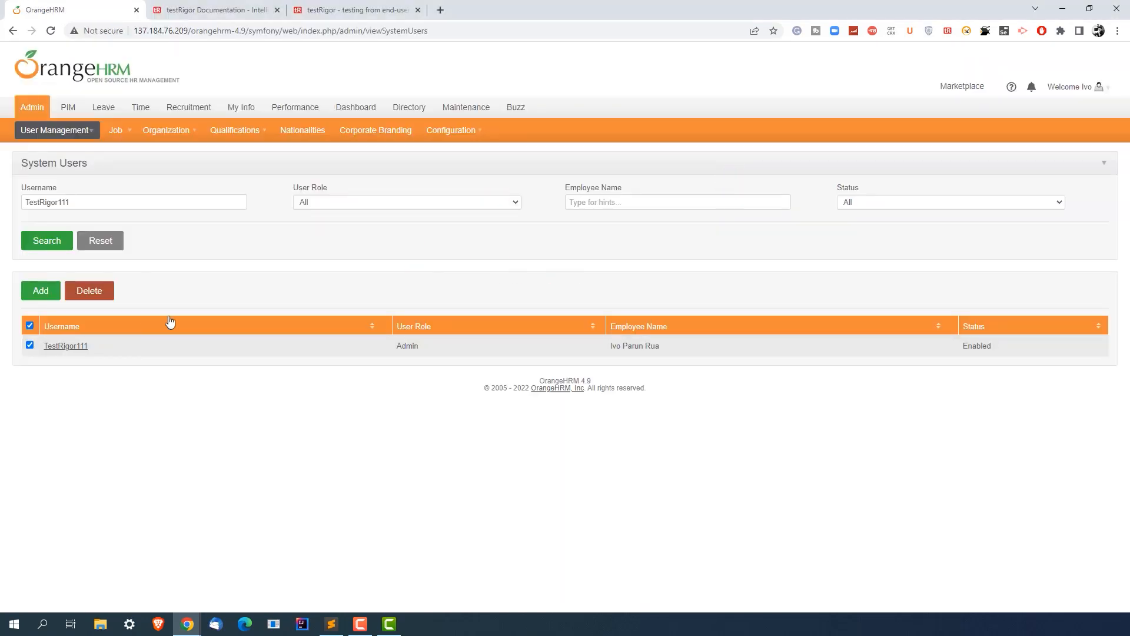
left_click(95, 295)
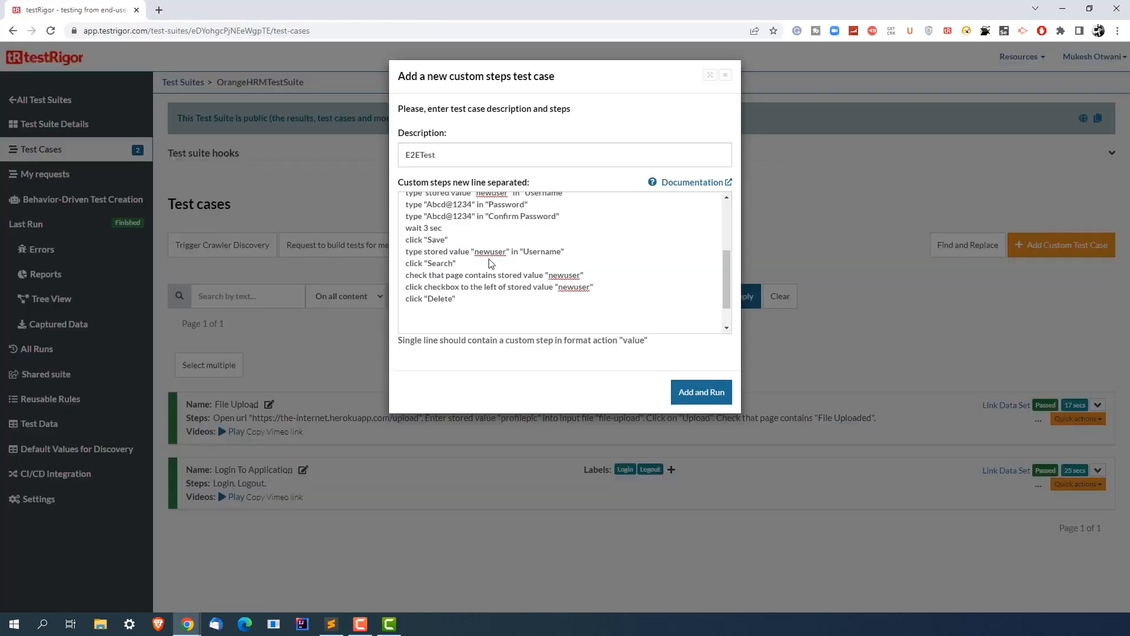
key("Return")
type("click")
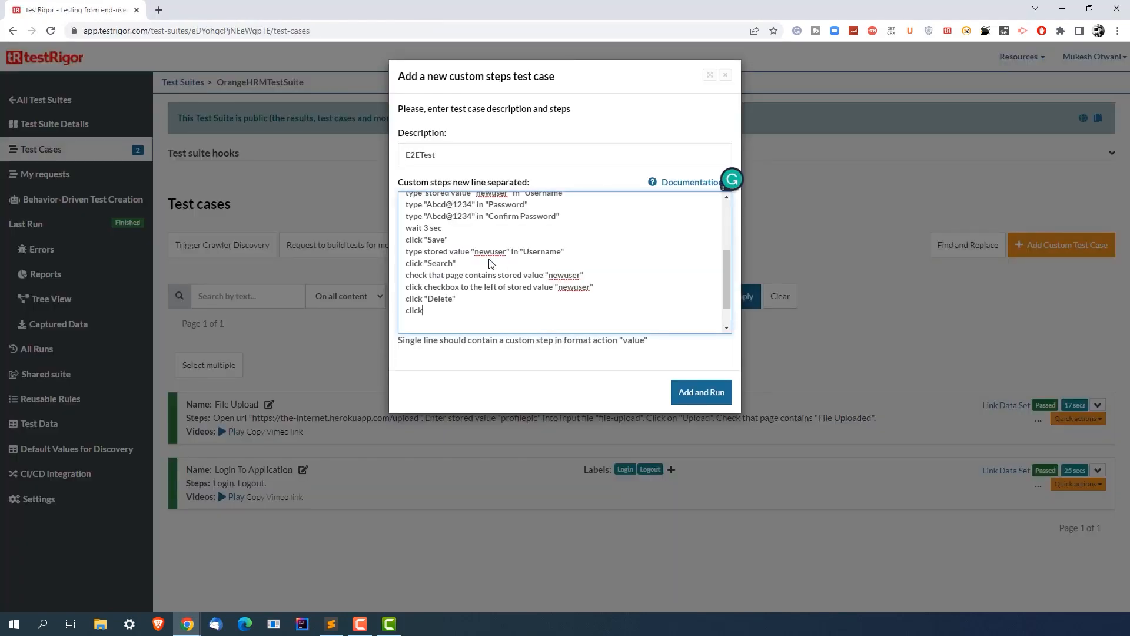
type(" \"Ok\"")
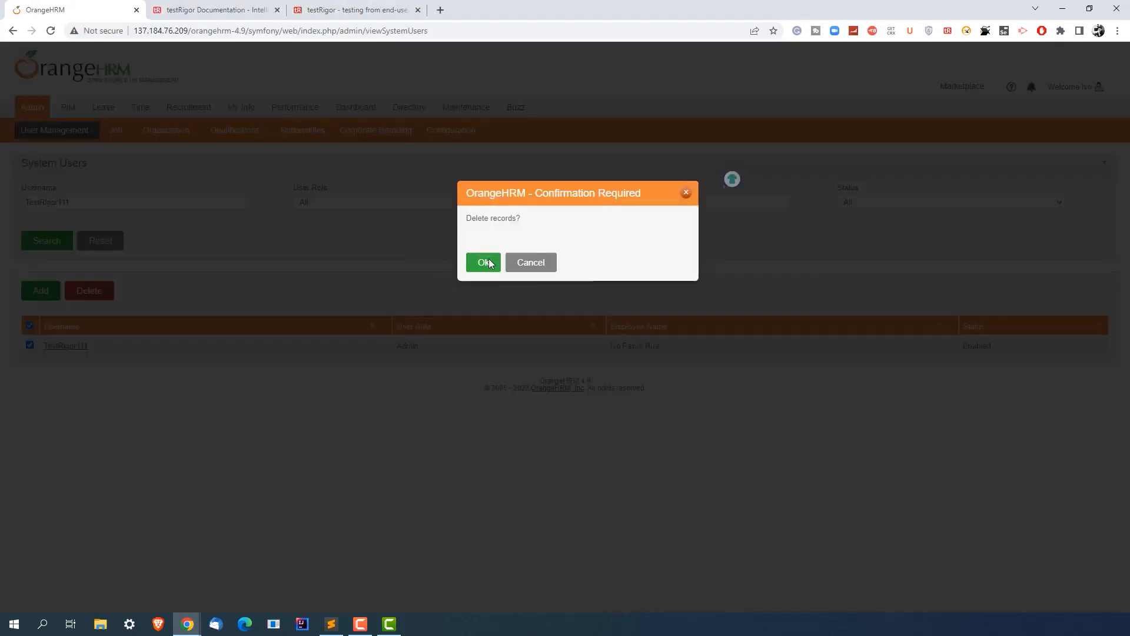
left_click(474, 254)
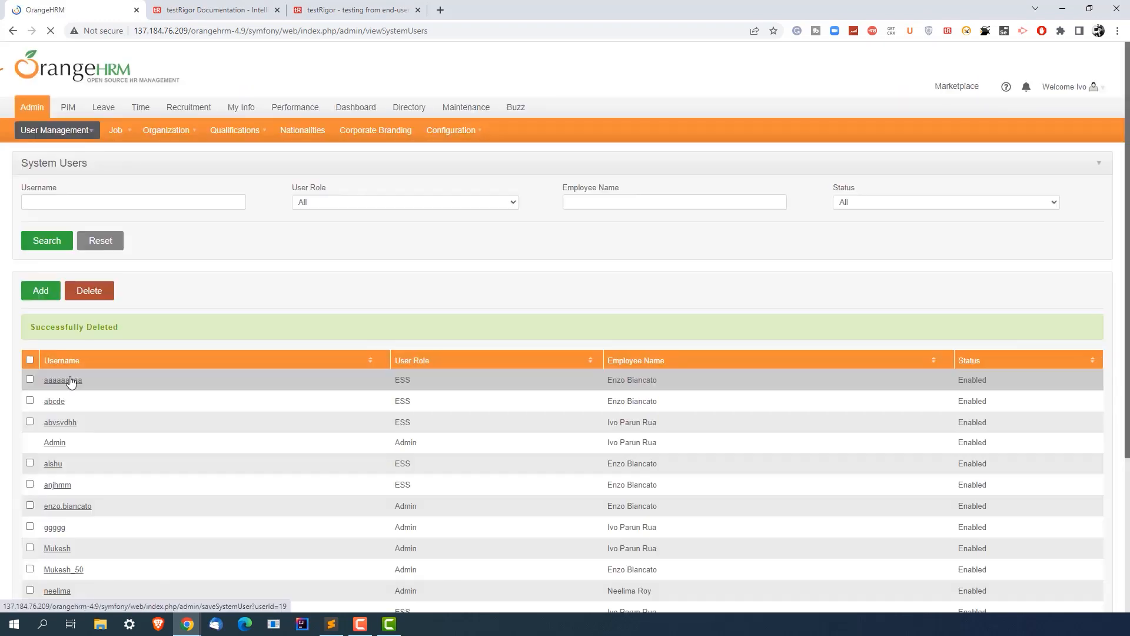
Add the step: check that page does not contain stored value "newuser".
scroll(94, 365, "down", 4)
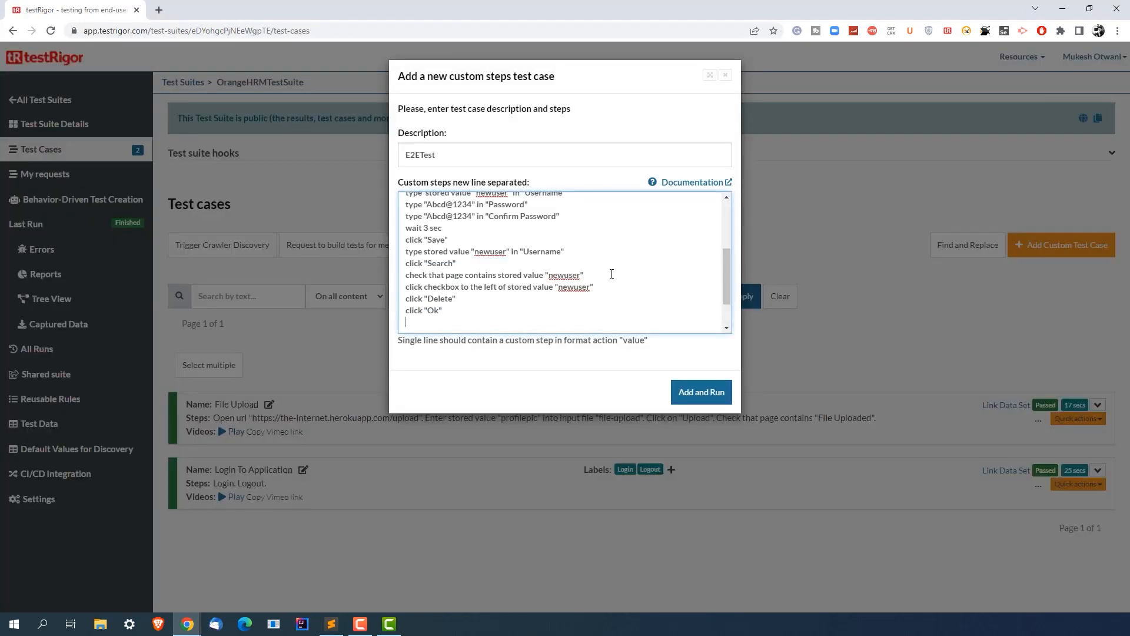
left_click_drag(612, 274, 405, 275)
left_click(474, 305)
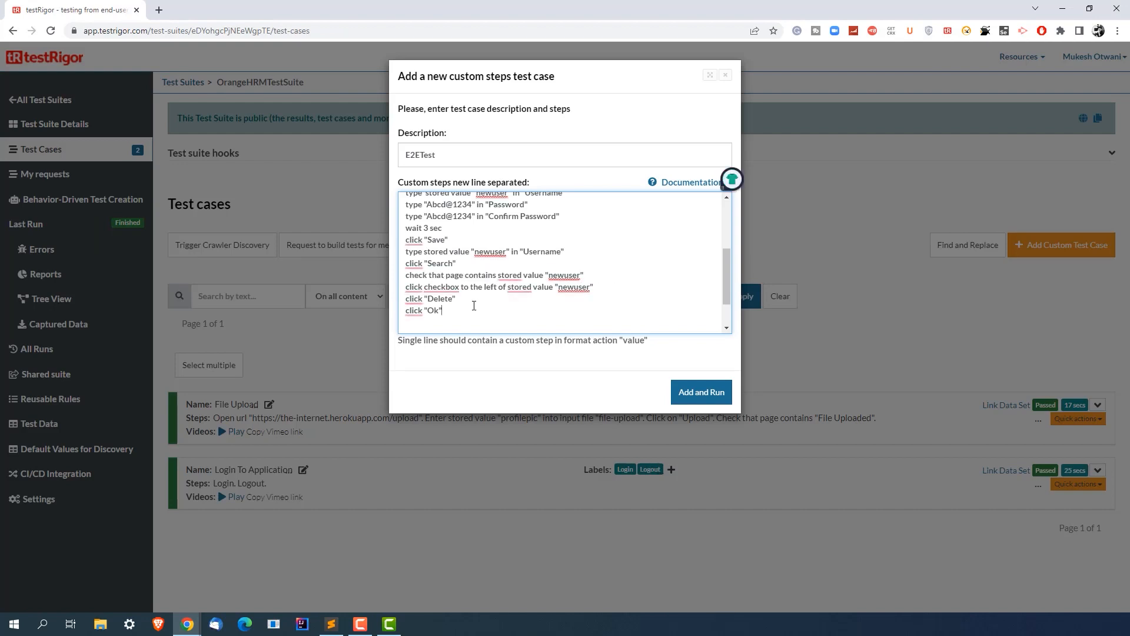
key("Return")
key("ctrl+v")
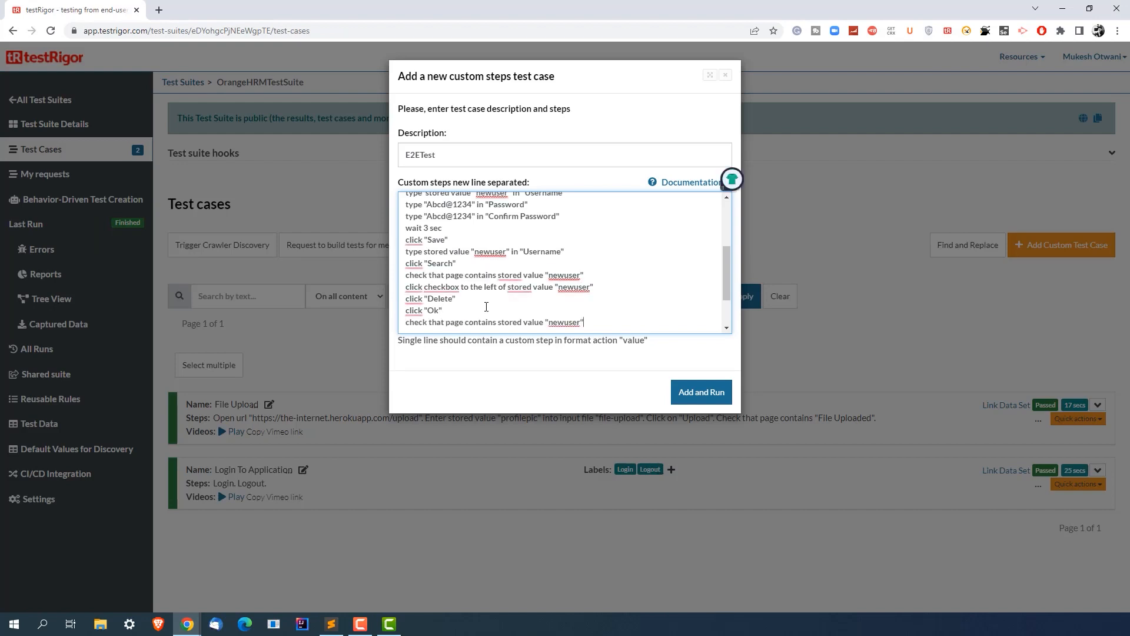
type("does not")
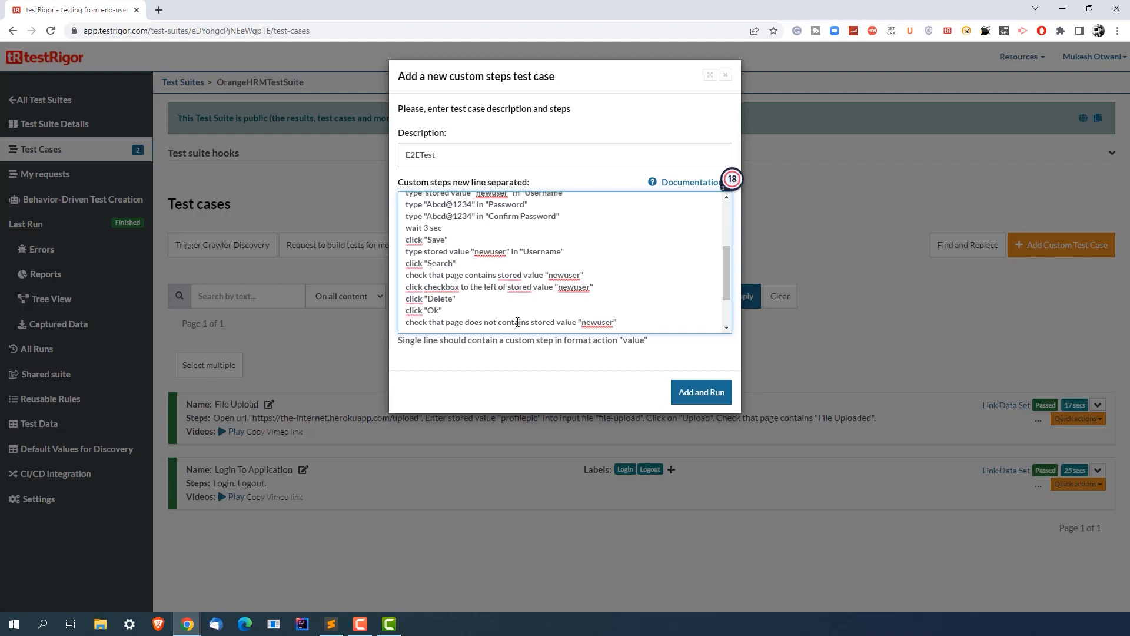
right_click(592, 322)
left_click(640, 321)
scroll(640, 321, "down", 1)
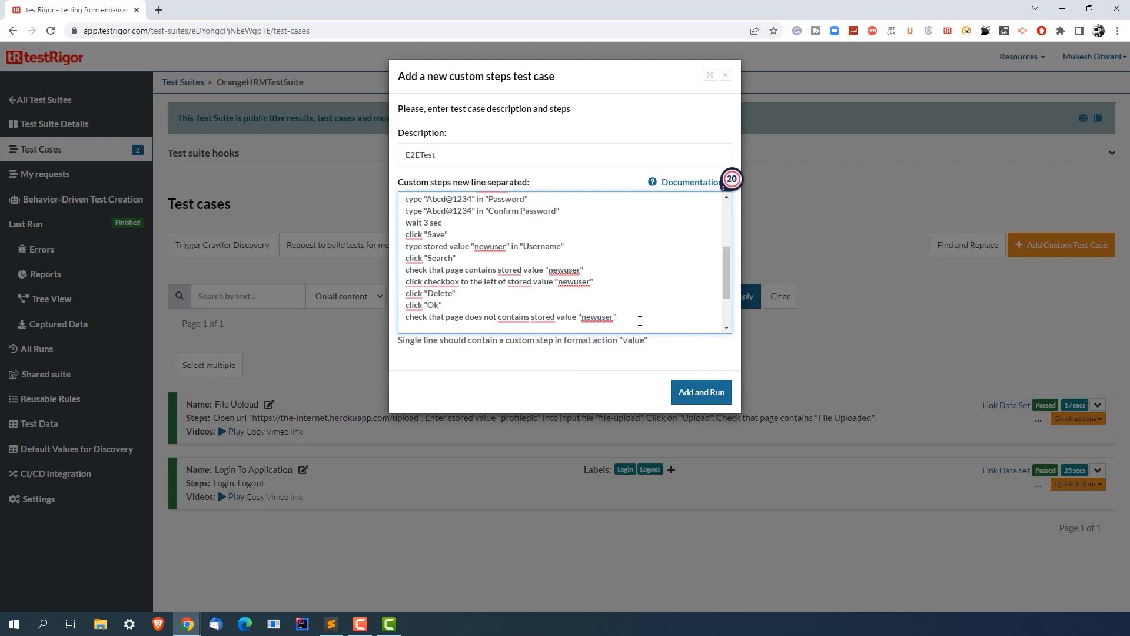
Check OrangeHRM's logout option, then view the Logout reusable rule in testRigor.
key("alt+Tab")
scroll(971, 184, "up", 3)
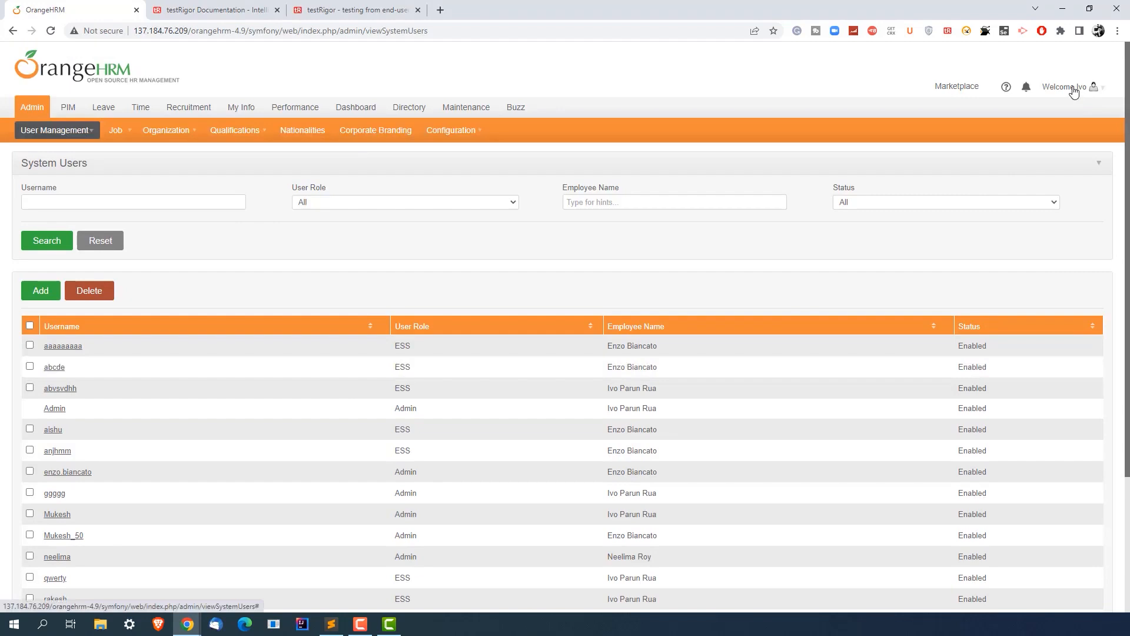
left_click(1068, 87)
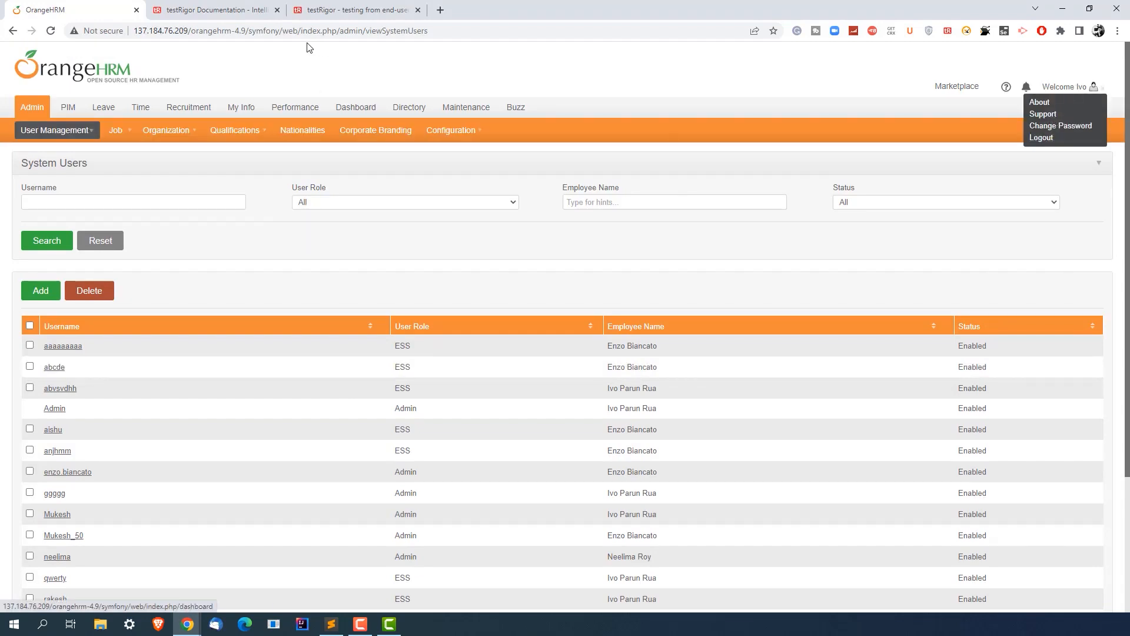
left_click(350, 10)
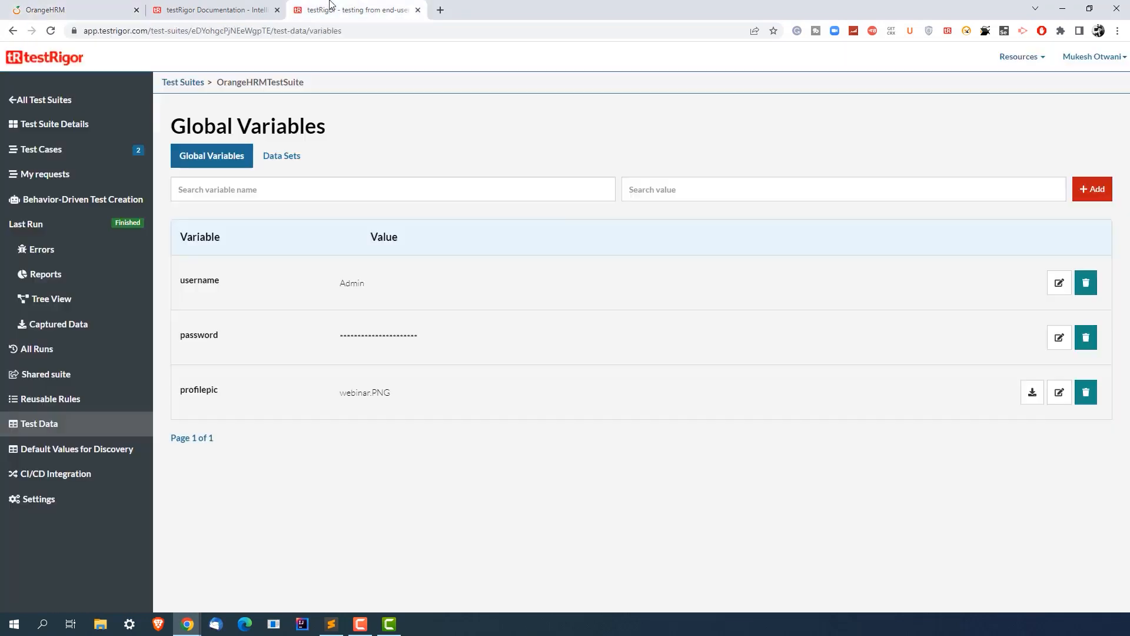
left_click(56, 406)
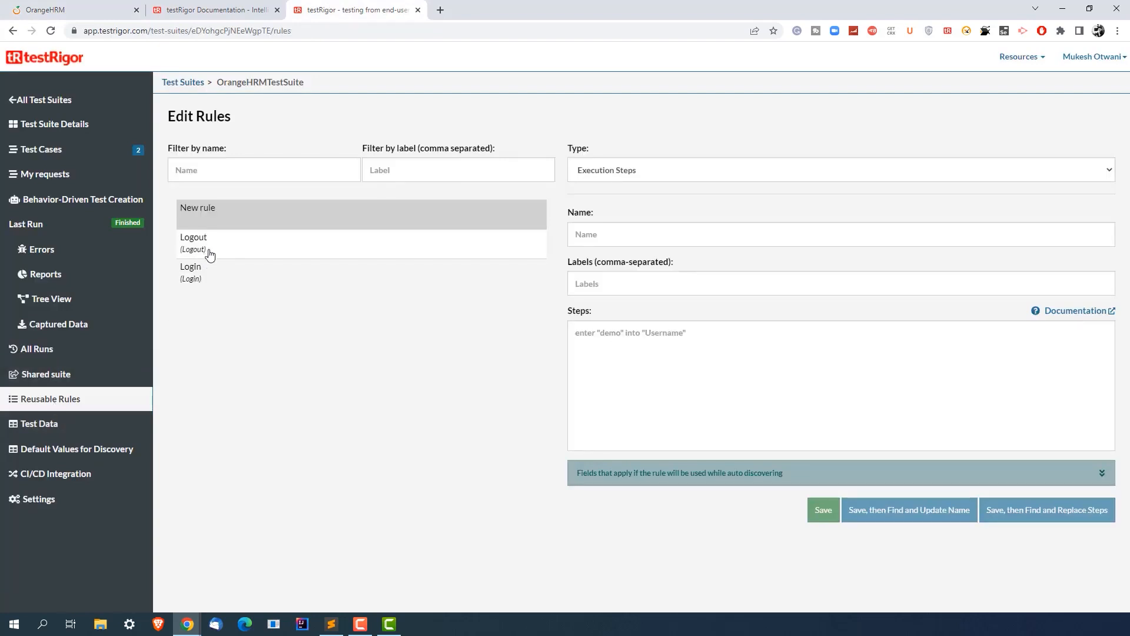
left_click(211, 253)
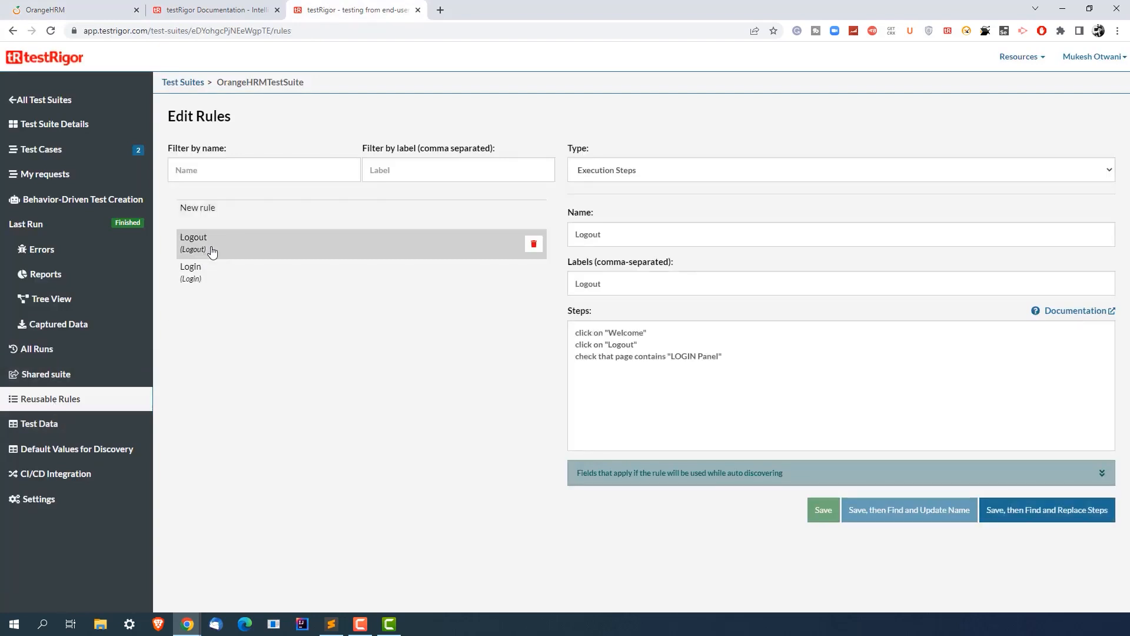
Add Logout as the last line of the E2ETest custom steps.
double_click(645, 233)
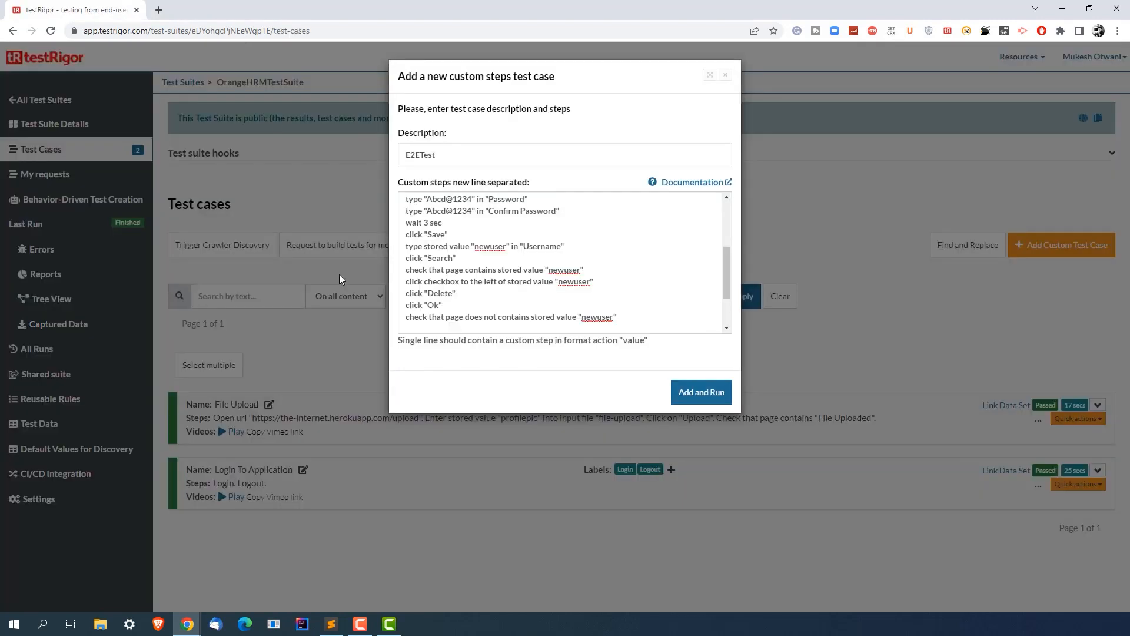
type("Logout")
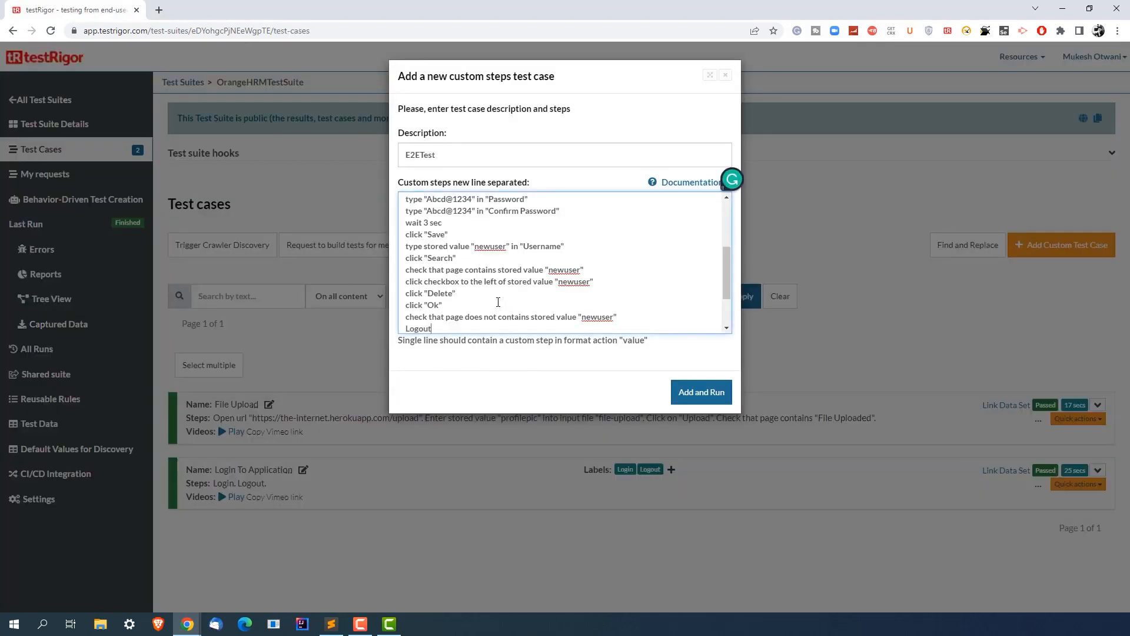
scroll(498, 302, "up", 5)
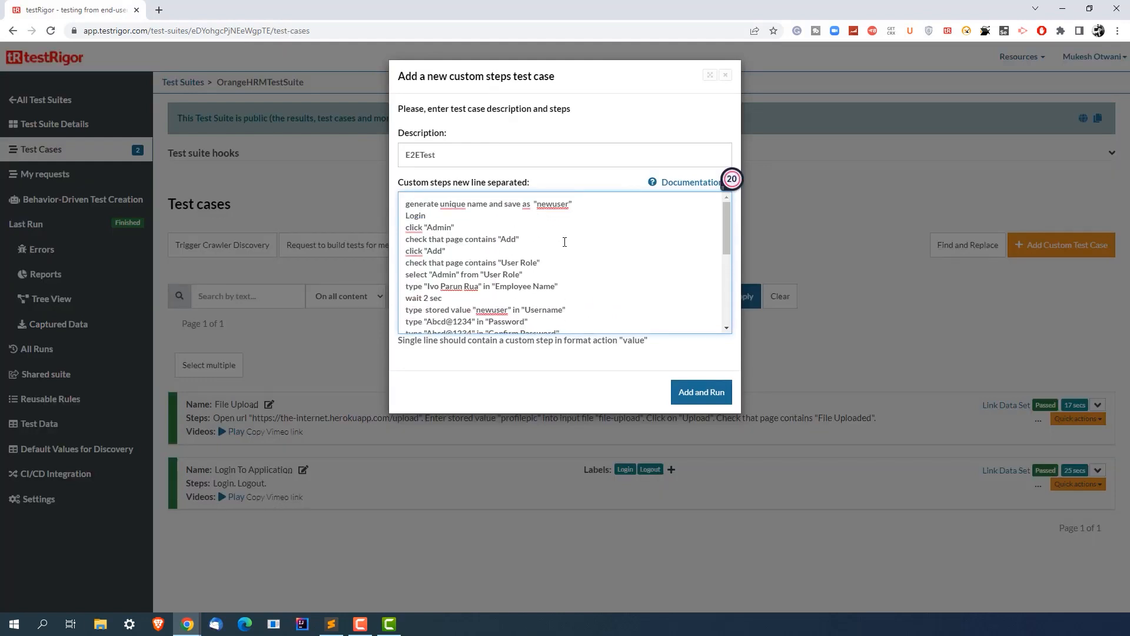
Add and run E2ETest, then expand its run details showing the click "Search" failure.
left_click(694, 391)
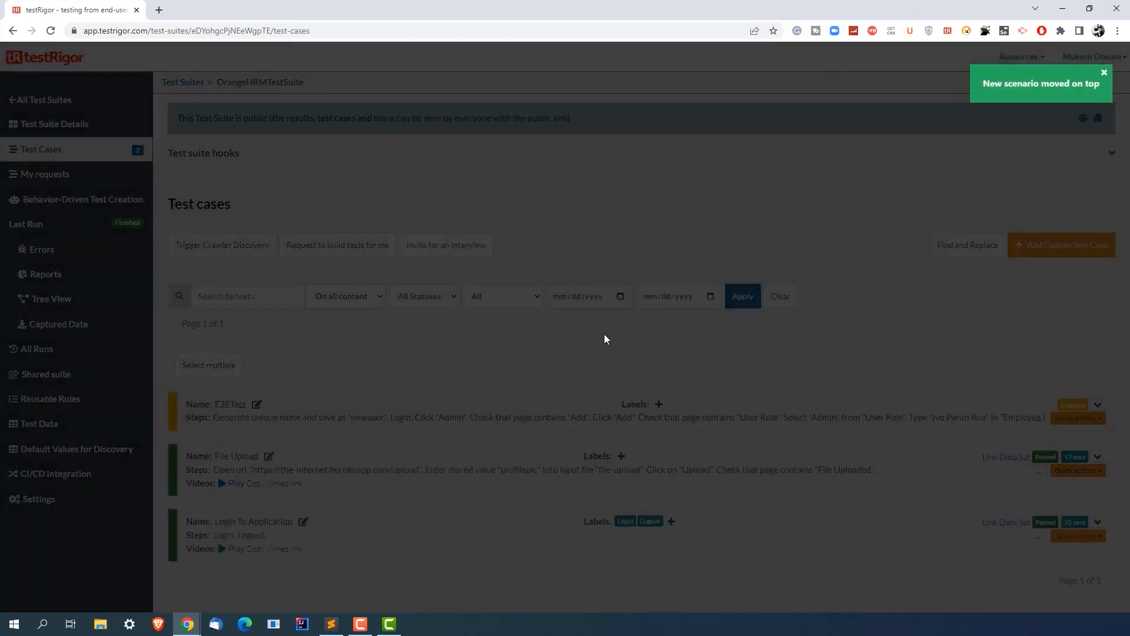
scroll(700, 280, "down", 2)
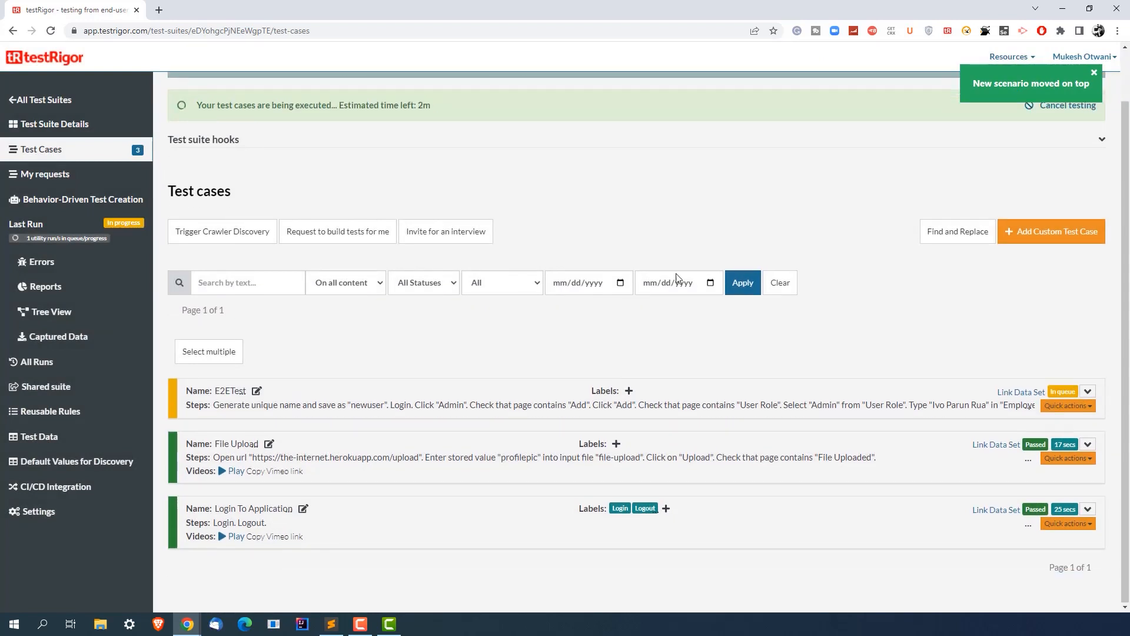
left_click(1088, 392)
scroll(530, 383, "down", 3)
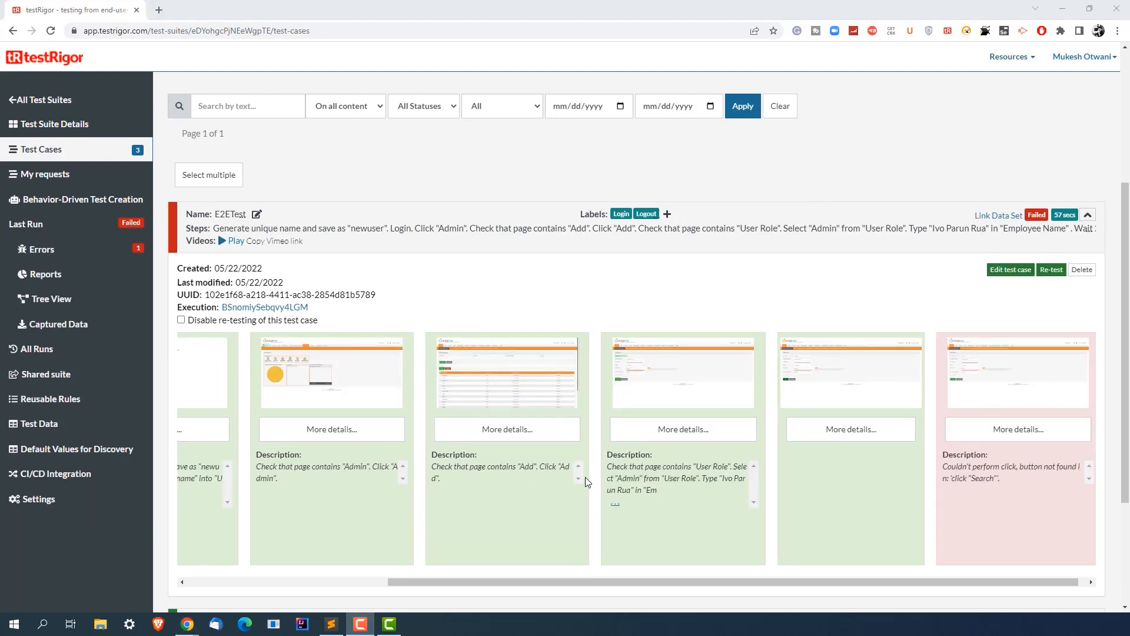
left_click_drag(521, 580, 633, 585)
left_click(979, 386)
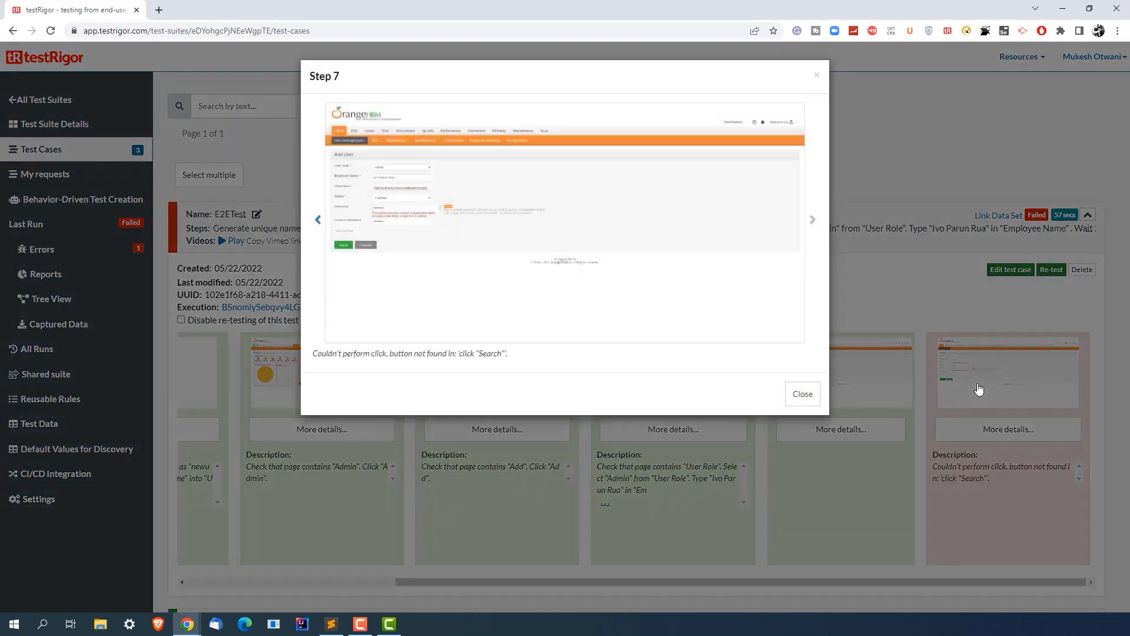
left_click(395, 201)
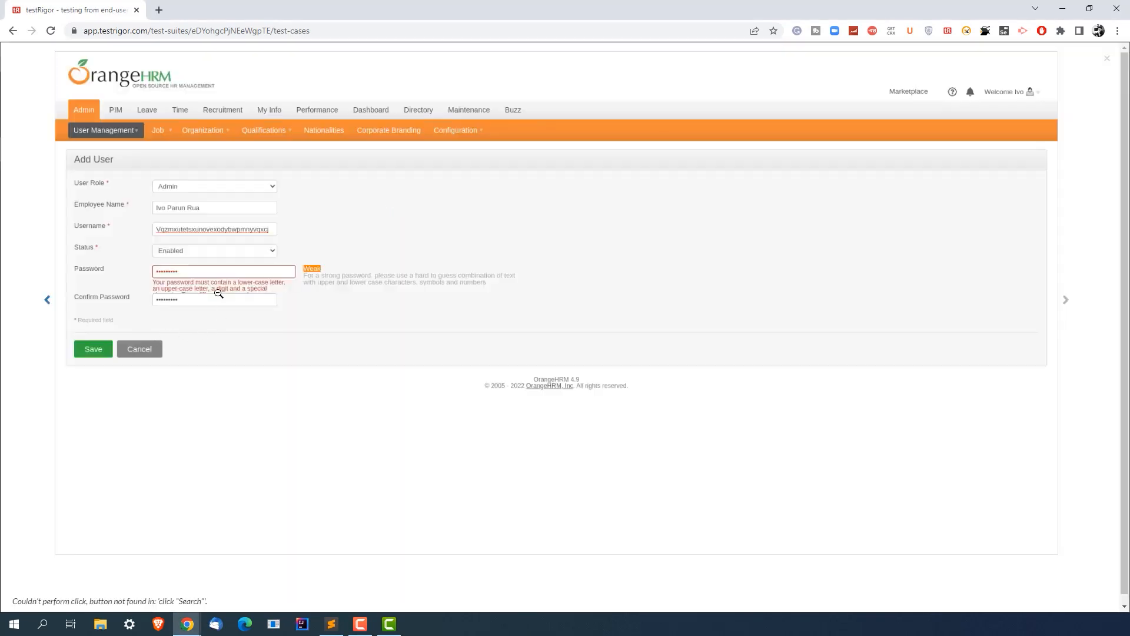
left_click(168, 274)
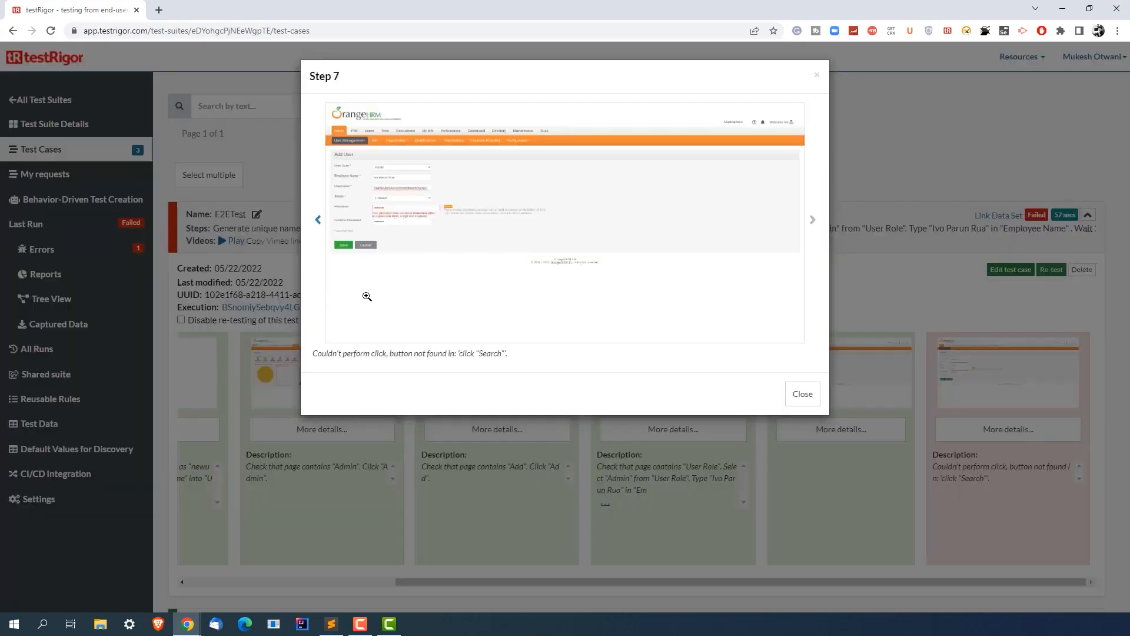
left_click(419, 210)
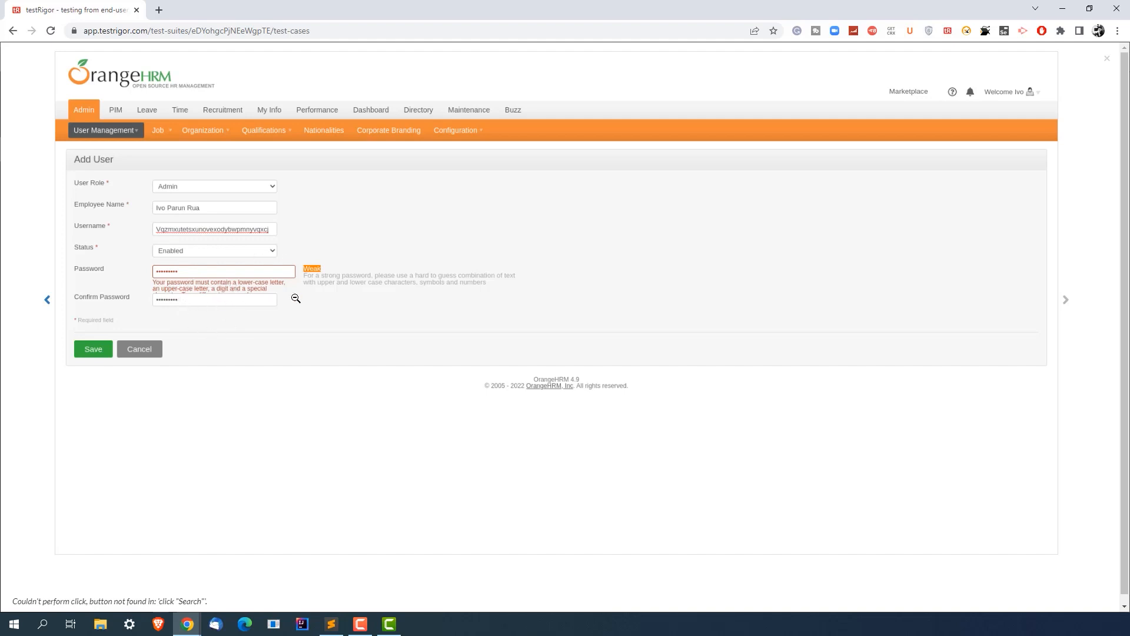
left_click(1107, 61)
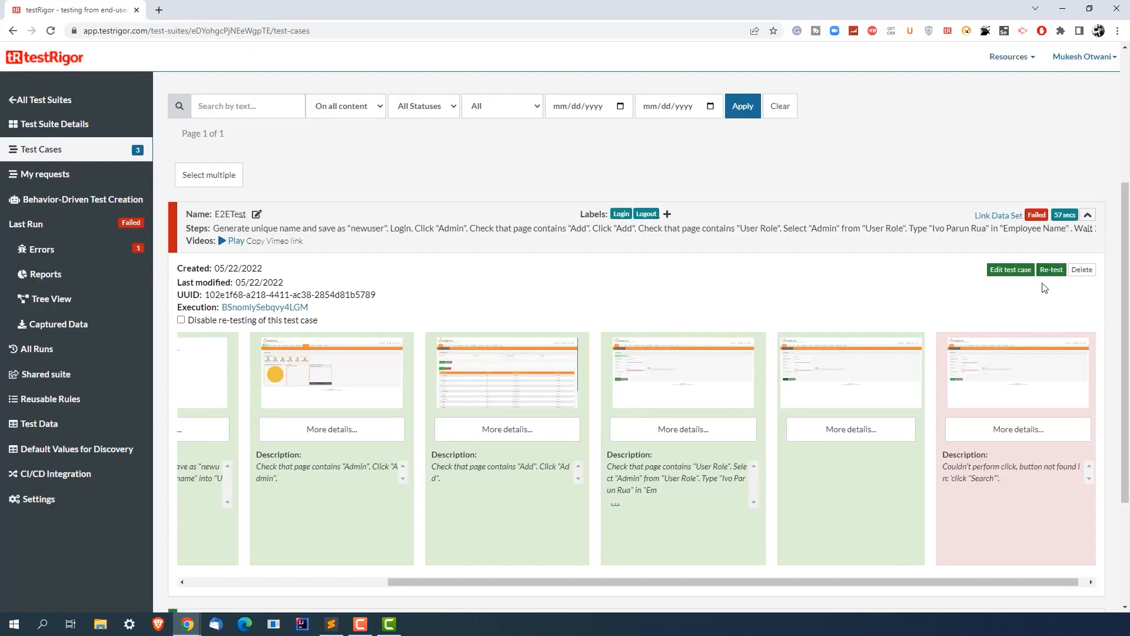
Change the Password and Confirm Password values in E2ETest, then Update and Retest.
left_click(1007, 270)
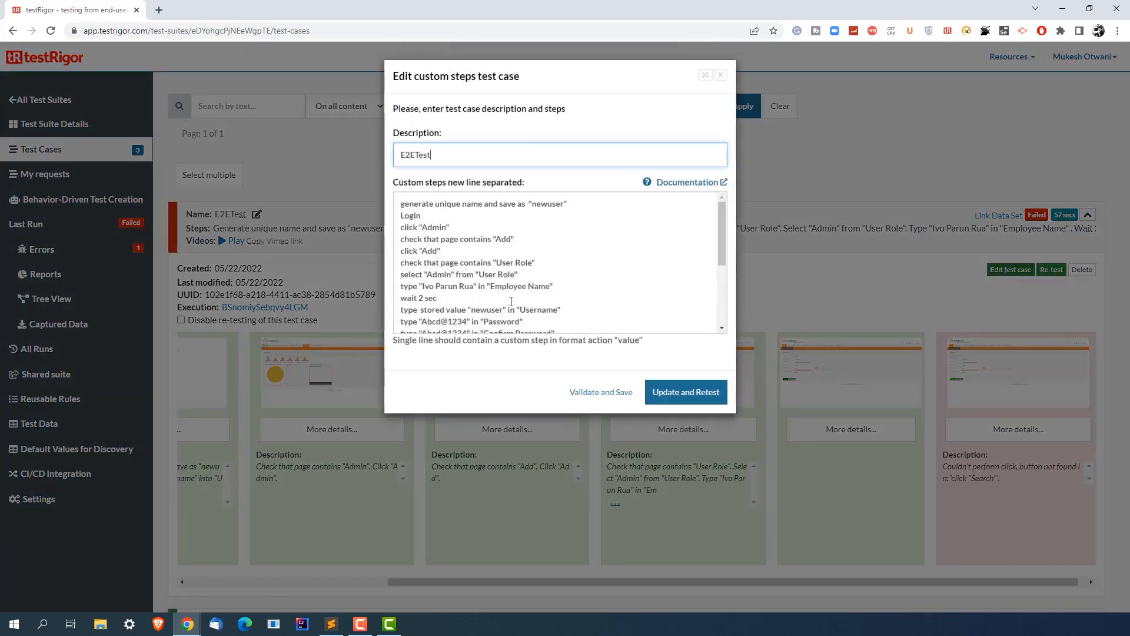
scroll(510, 301, "down", 1)
left_click(443, 263)
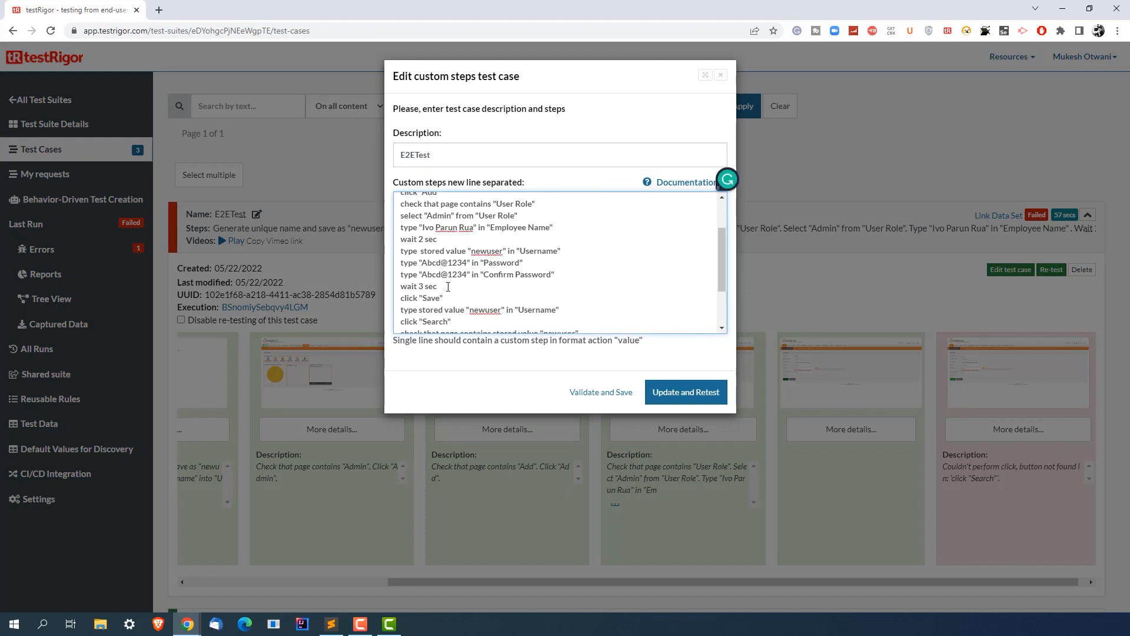
key("BackSpace")
key("BackSpace")
key("BackSpace")
key("BackSpace")
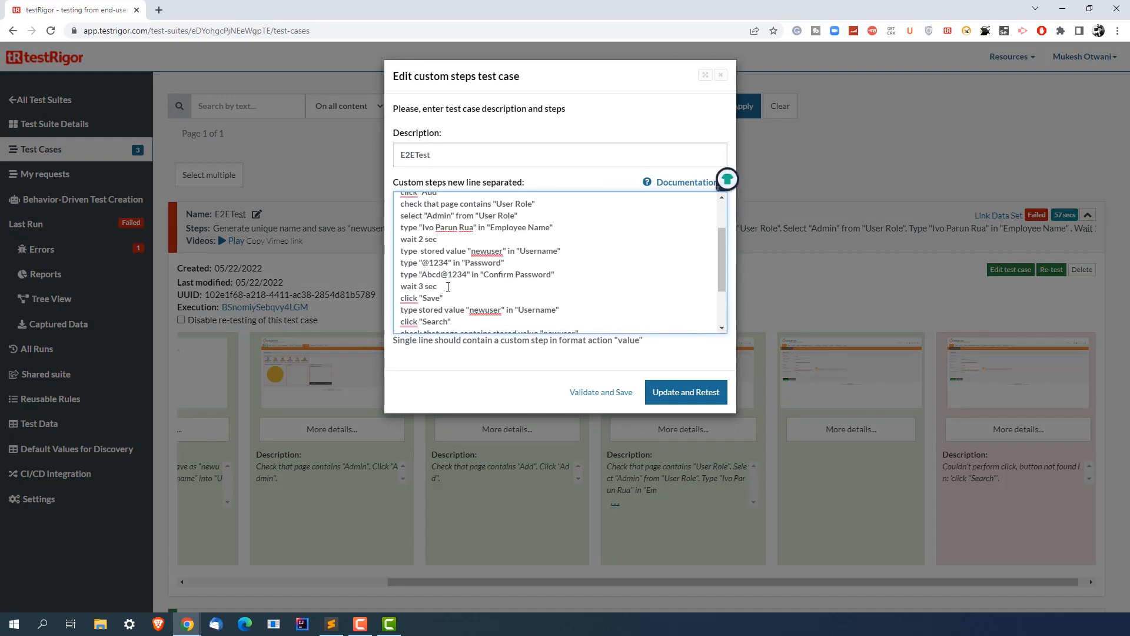
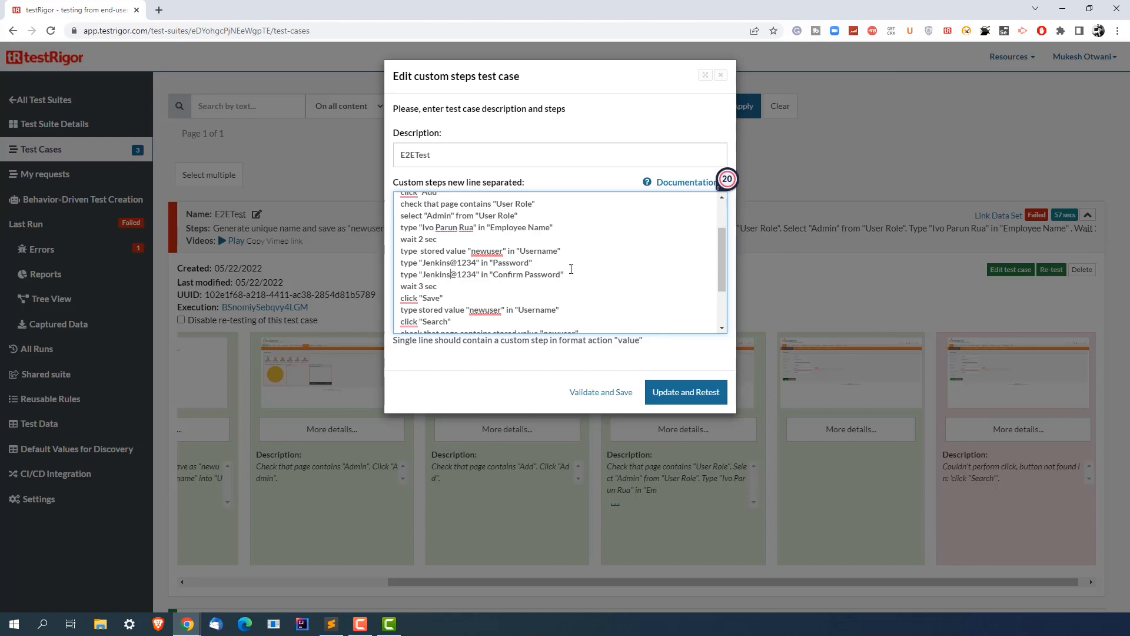
left_click(687, 392)
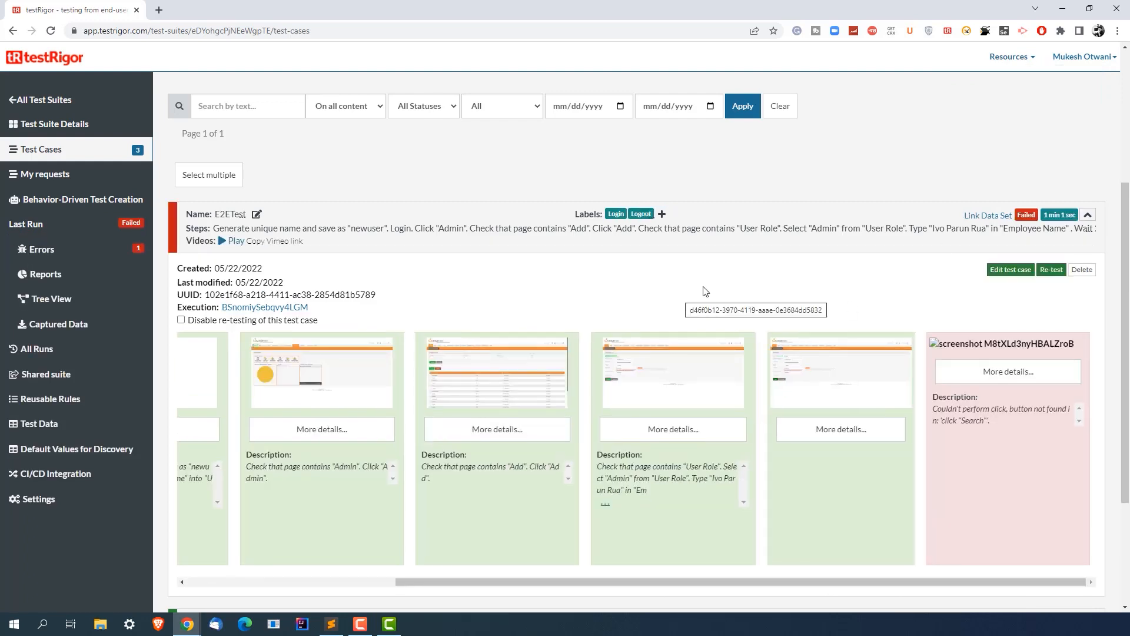
Browse the failed run's step 5 and step 6 screenshots and failed-step details.
left_click(846, 383)
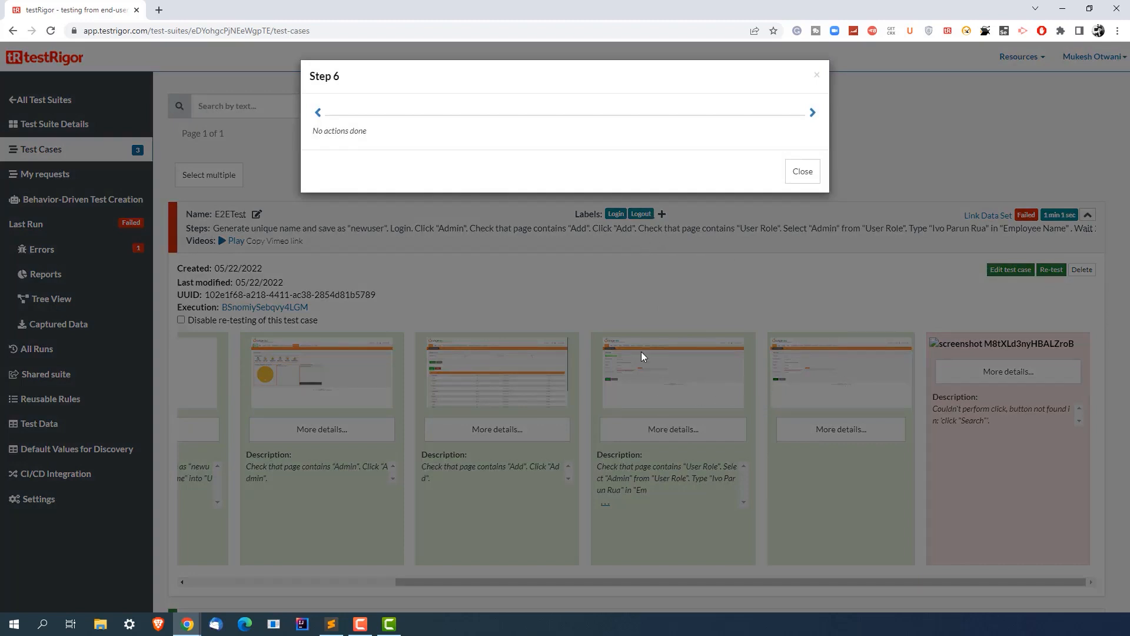
left_click(802, 172)
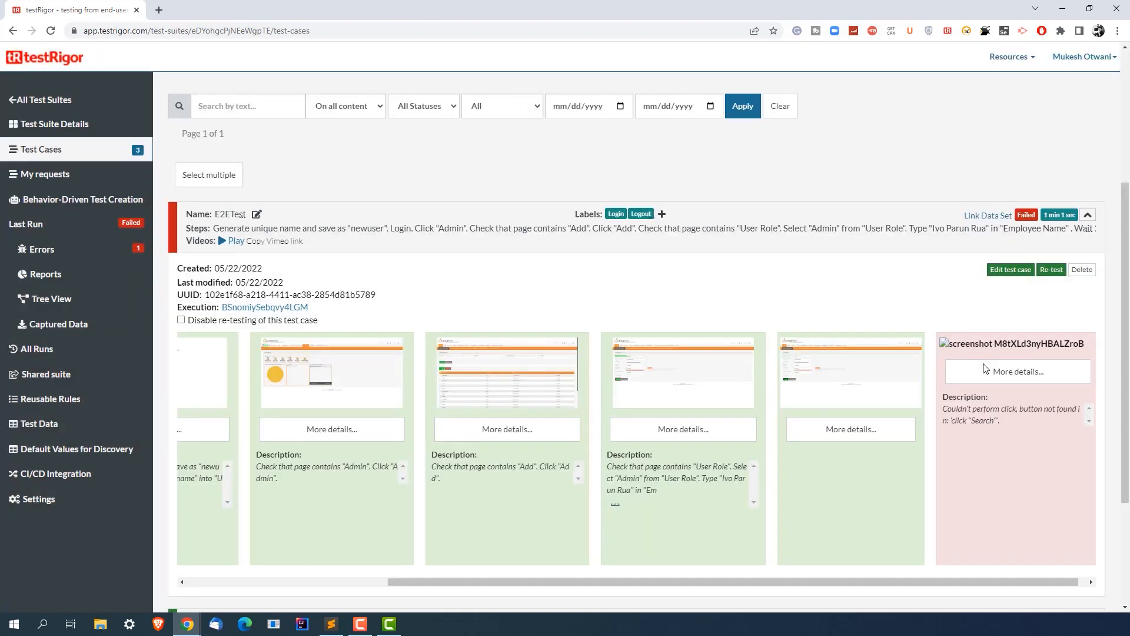
left_click(1000, 374)
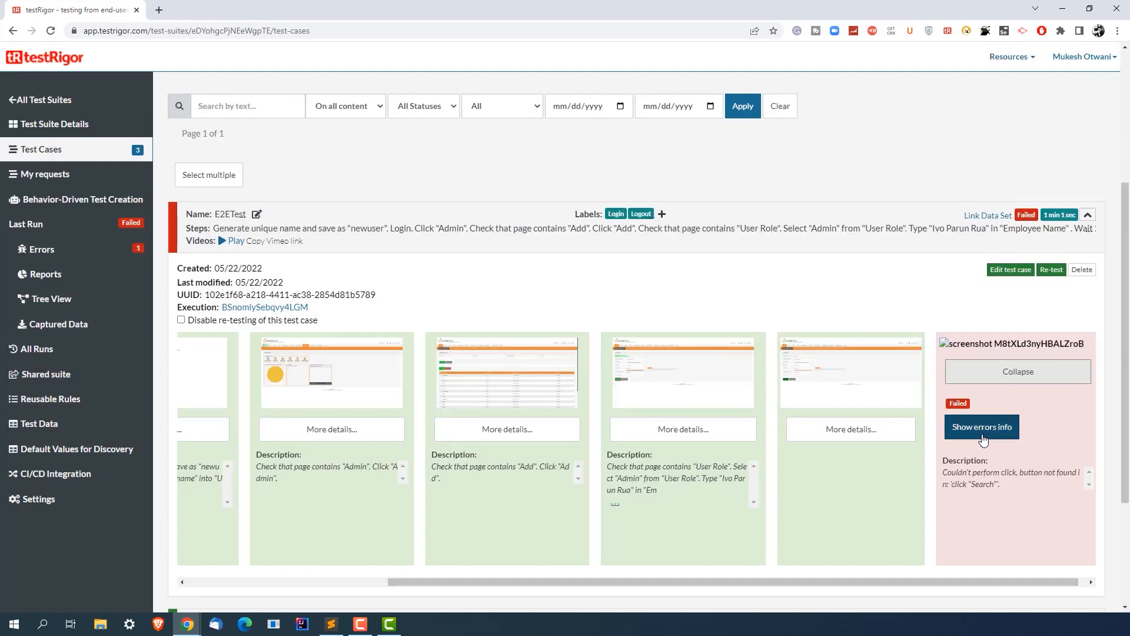
left_click(1000, 372)
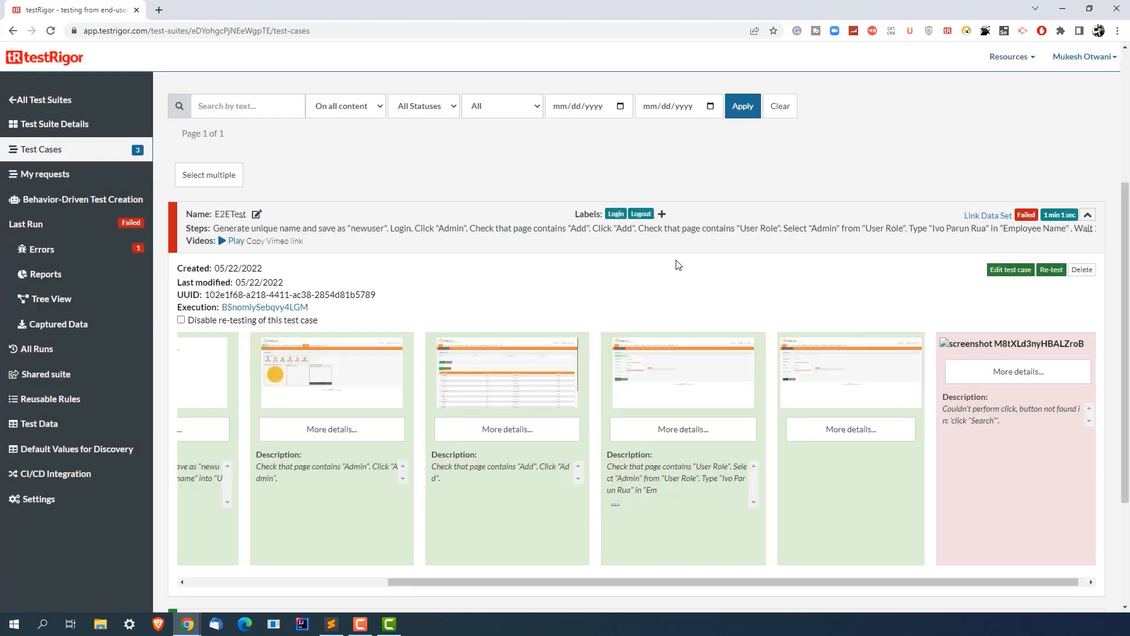
left_click(821, 365)
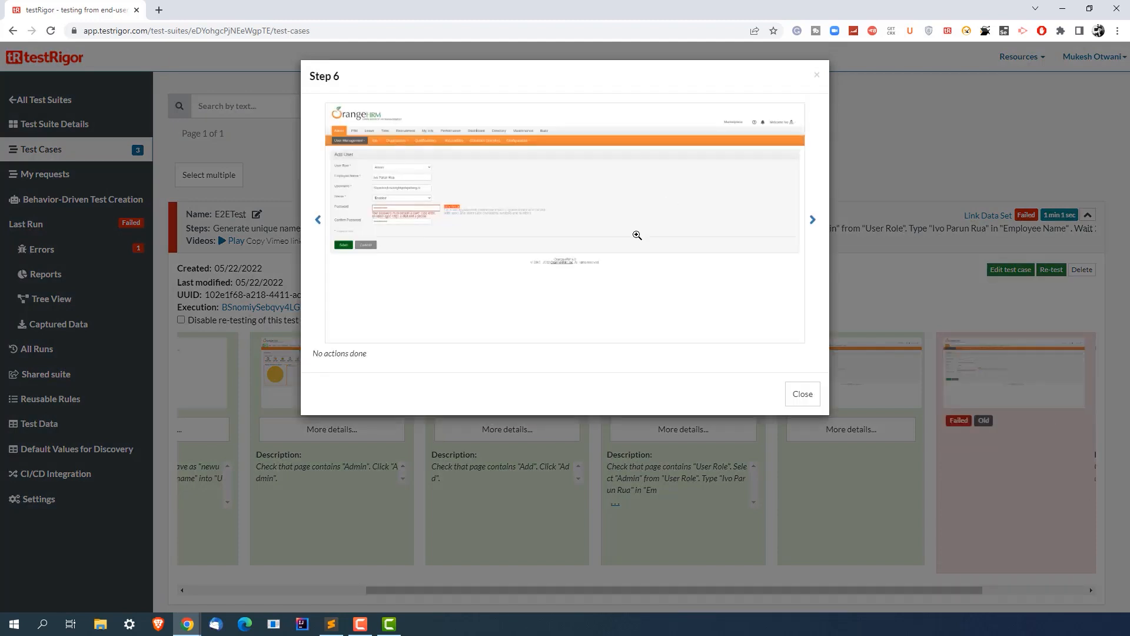
Enlarge the Add User screenshot to inspect the Very Weak password error, then close it.
left_click(427, 221)
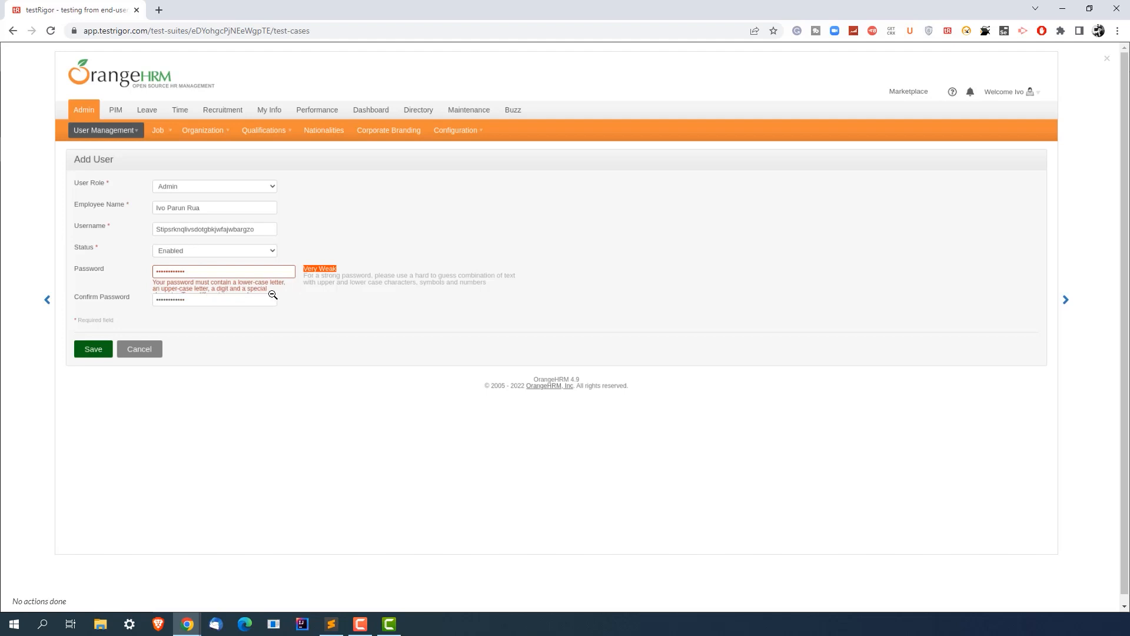
left_click(245, 294)
left_click(389, 230)
key("Escape")
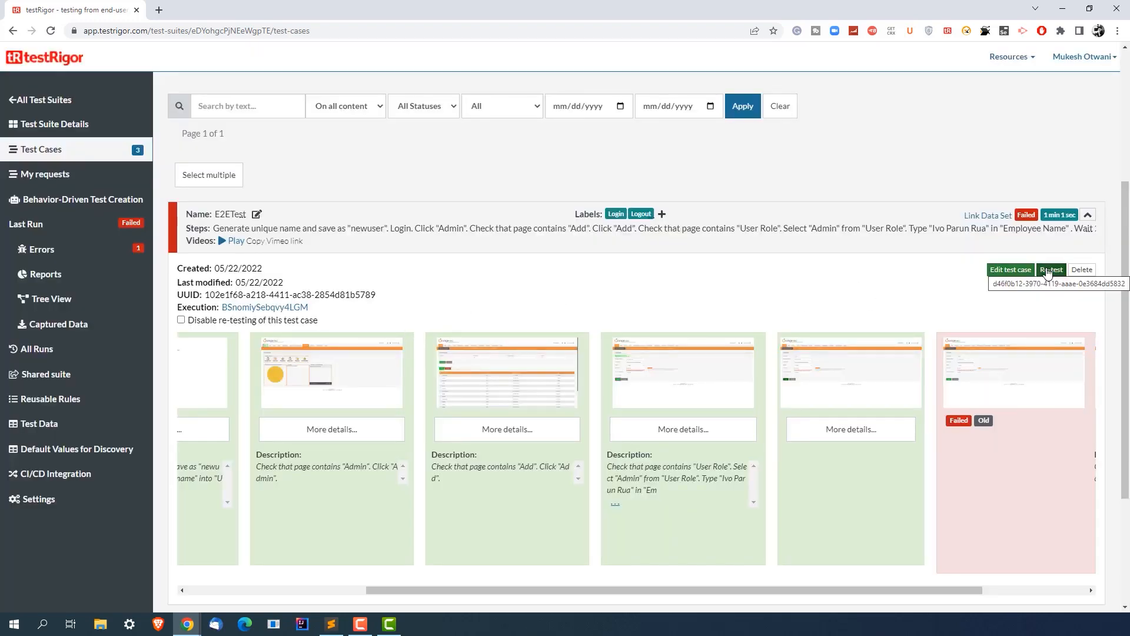
Make the Password step's value stronger by appending a numeric suffix in the test case editor.
left_click(1006, 270)
left_click(446, 266)
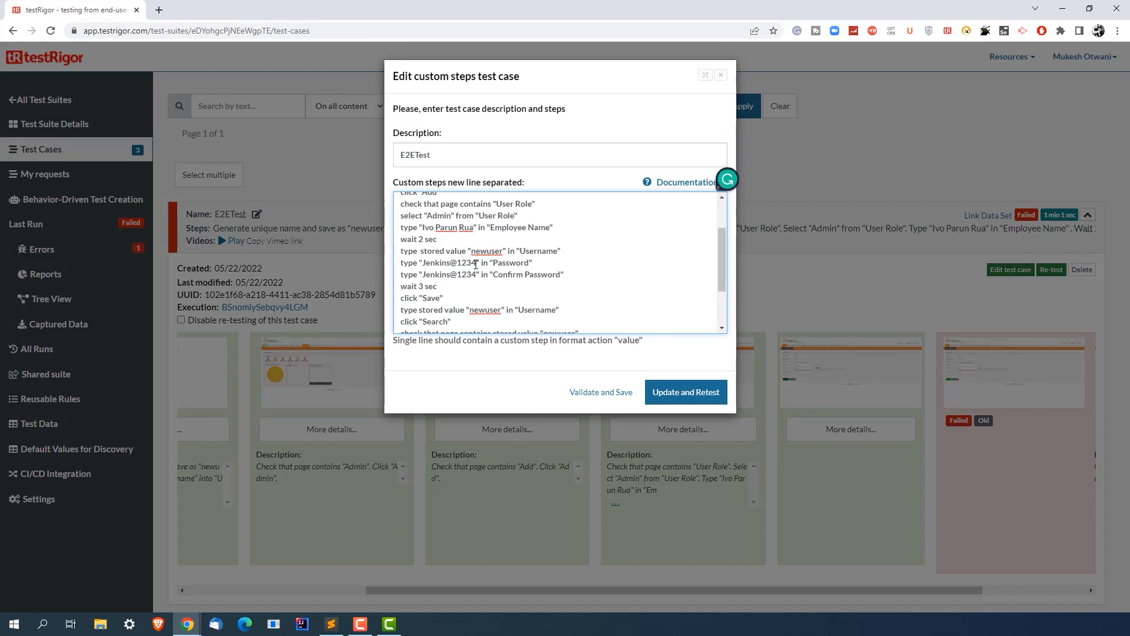
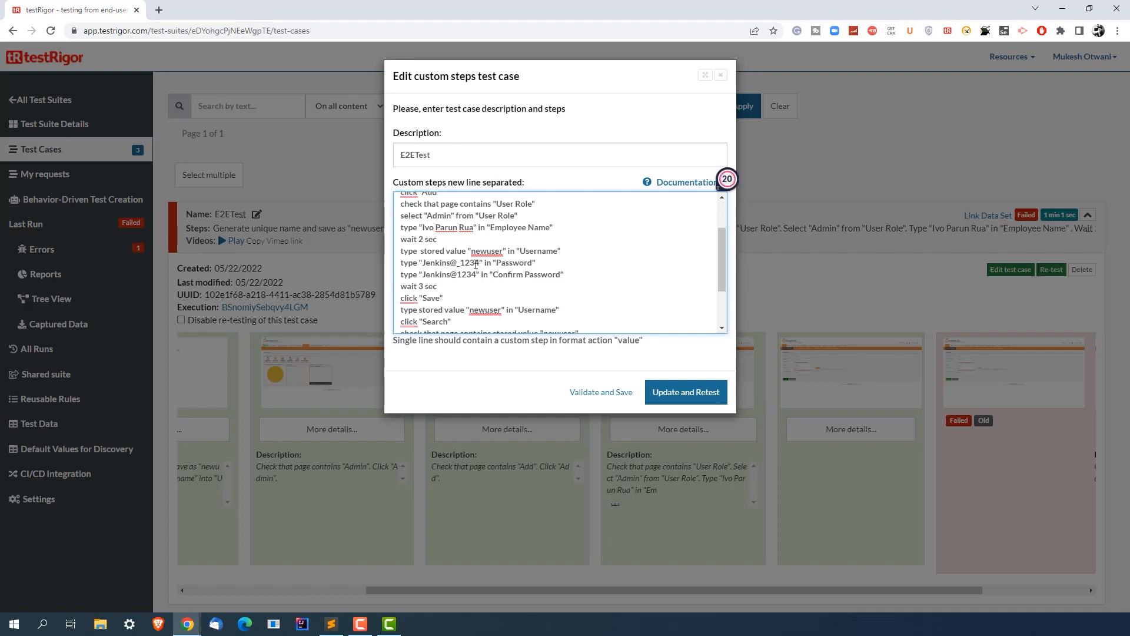
left_click(460, 265)
key("BackSpace")
Copy the new password into the Confirm Password step and rerun E2ETest with Update and Retest.
left_click_drag(424, 265, 501, 263)
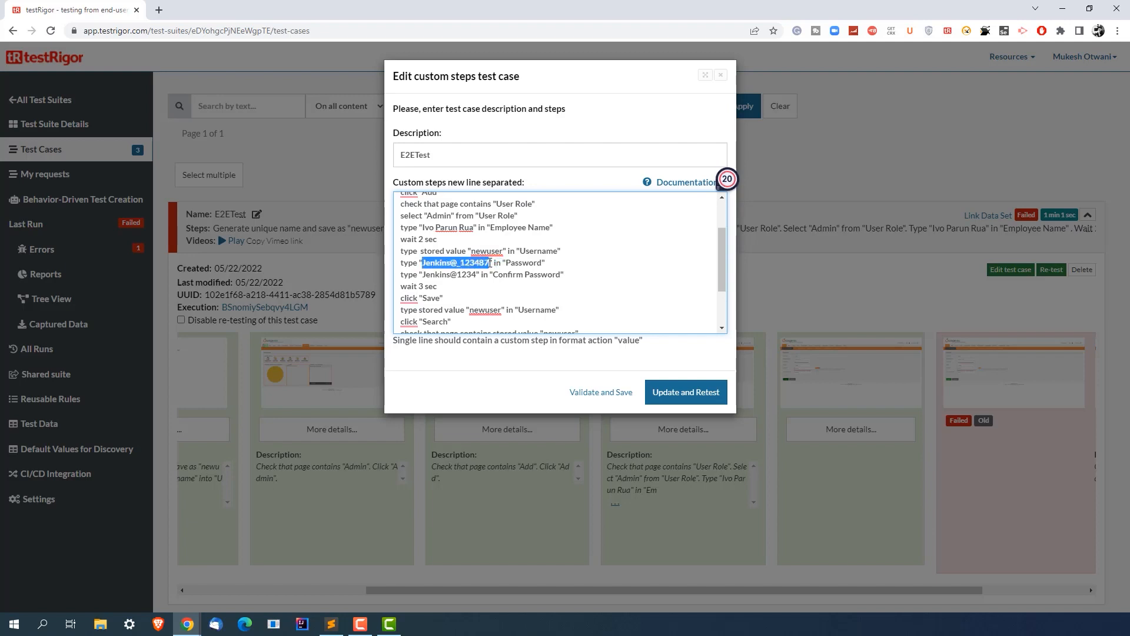
left_click_drag(421, 274, 478, 276)
key("ctrl+v")
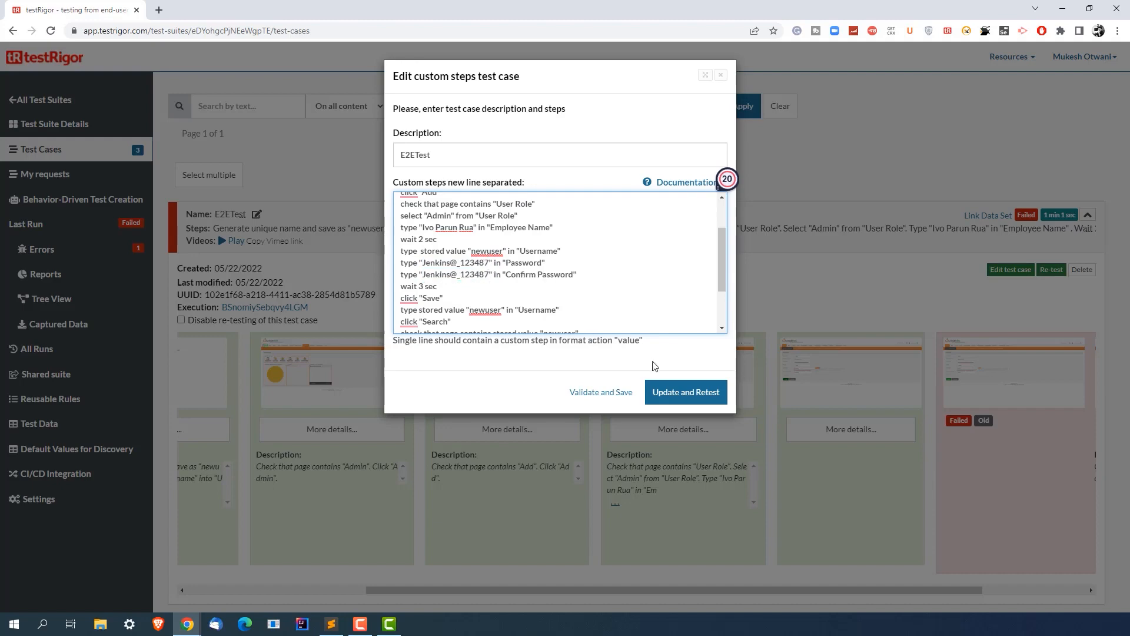
left_click(692, 400)
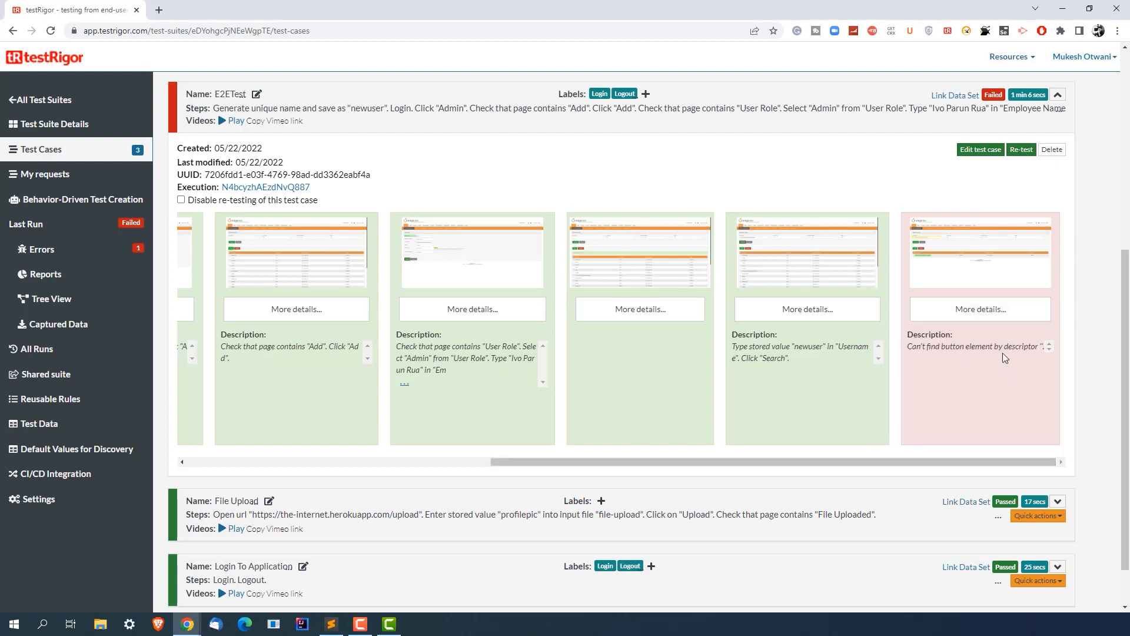
Expand the failed run's details and read the empty-descriptor button error.
left_click(965, 310)
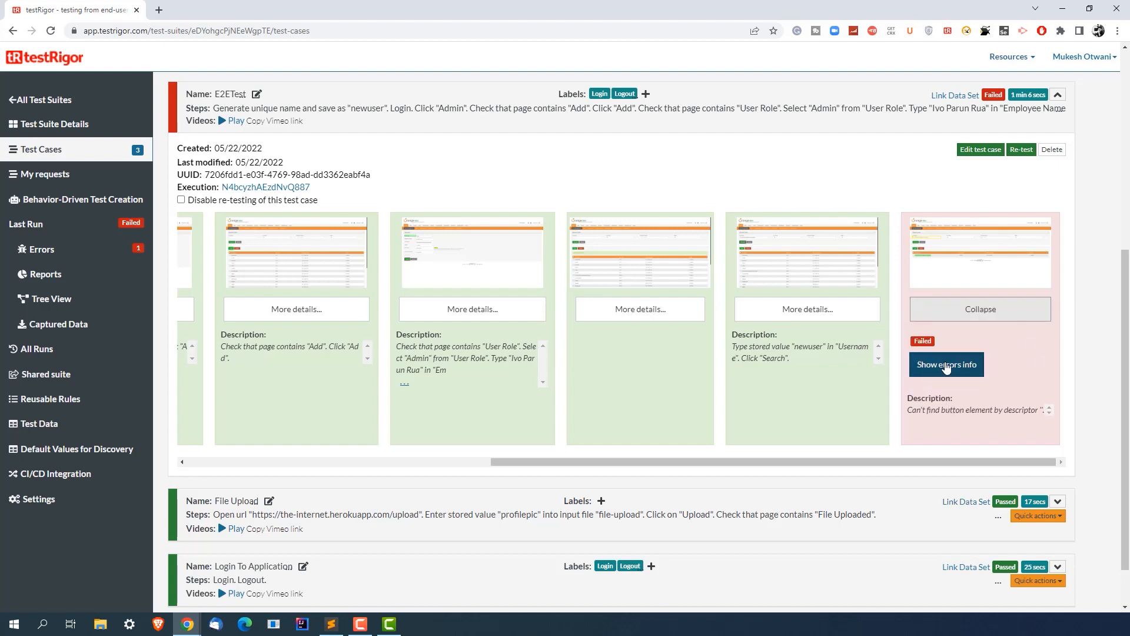
left_click(944, 371)
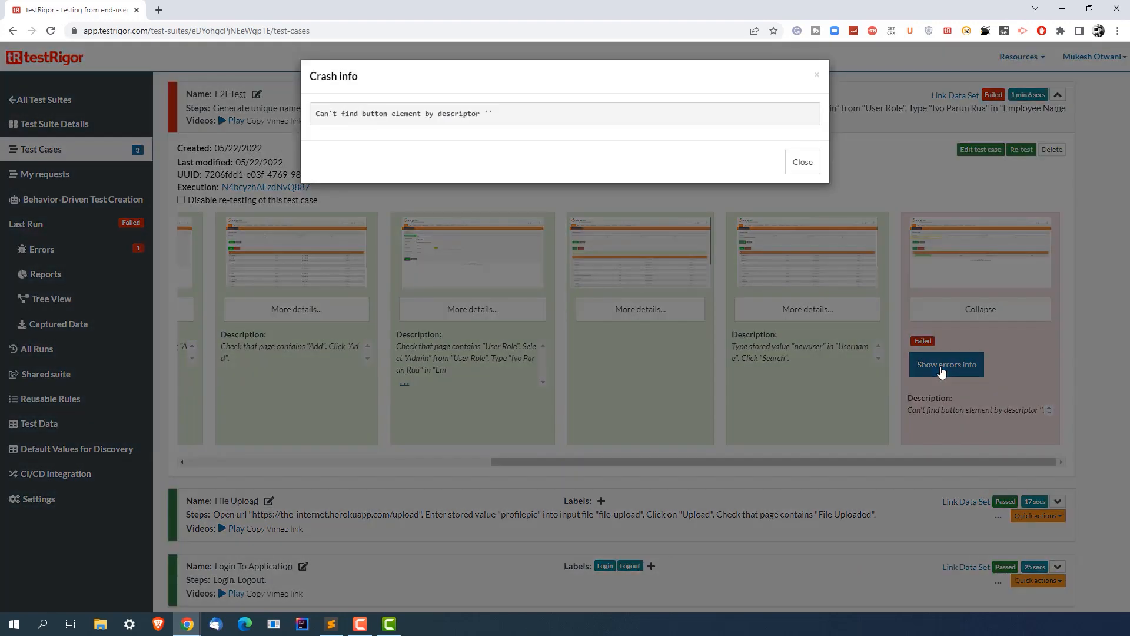
left_click_drag(509, 118, 317, 114)
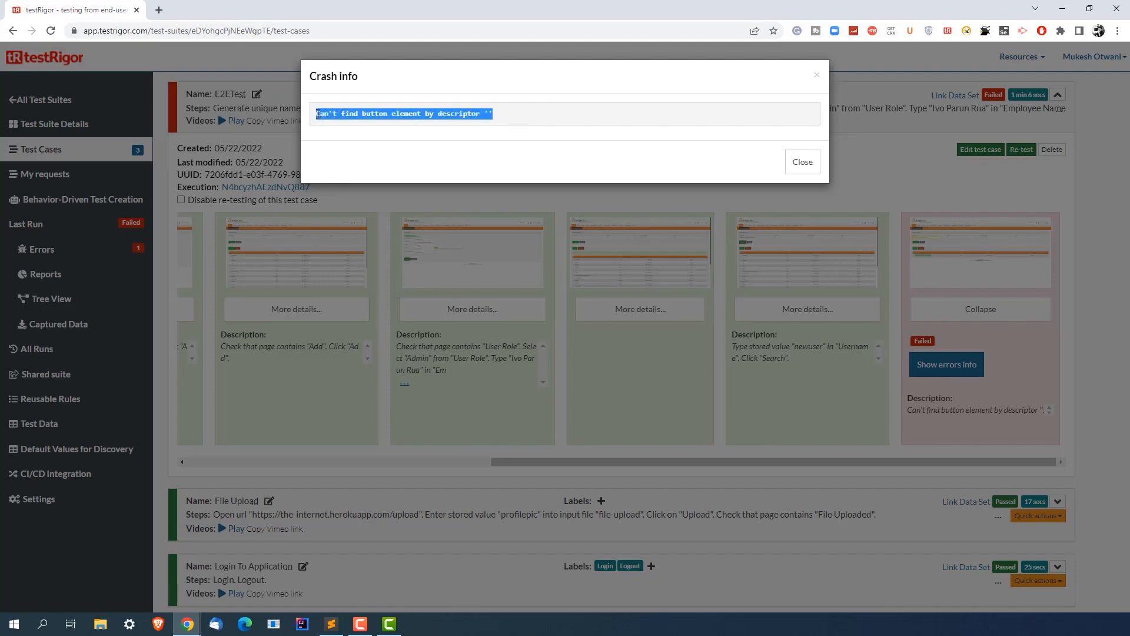
Close the error info and enlarge the Step 8 screenshot.
left_click(797, 192)
left_click(981, 264)
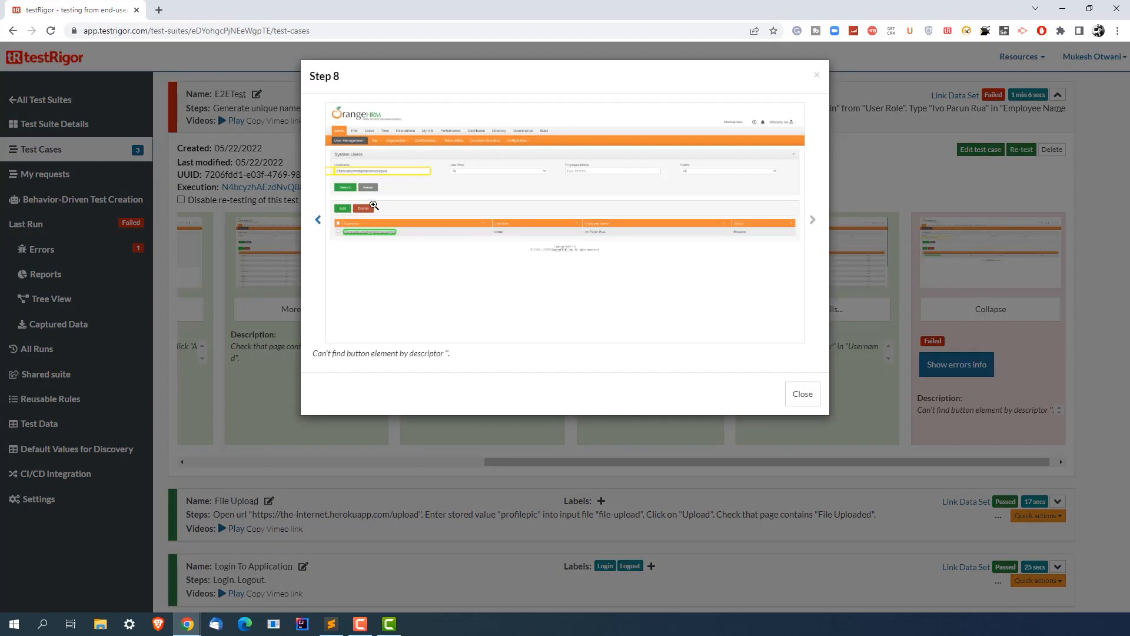
left_click(374, 205)
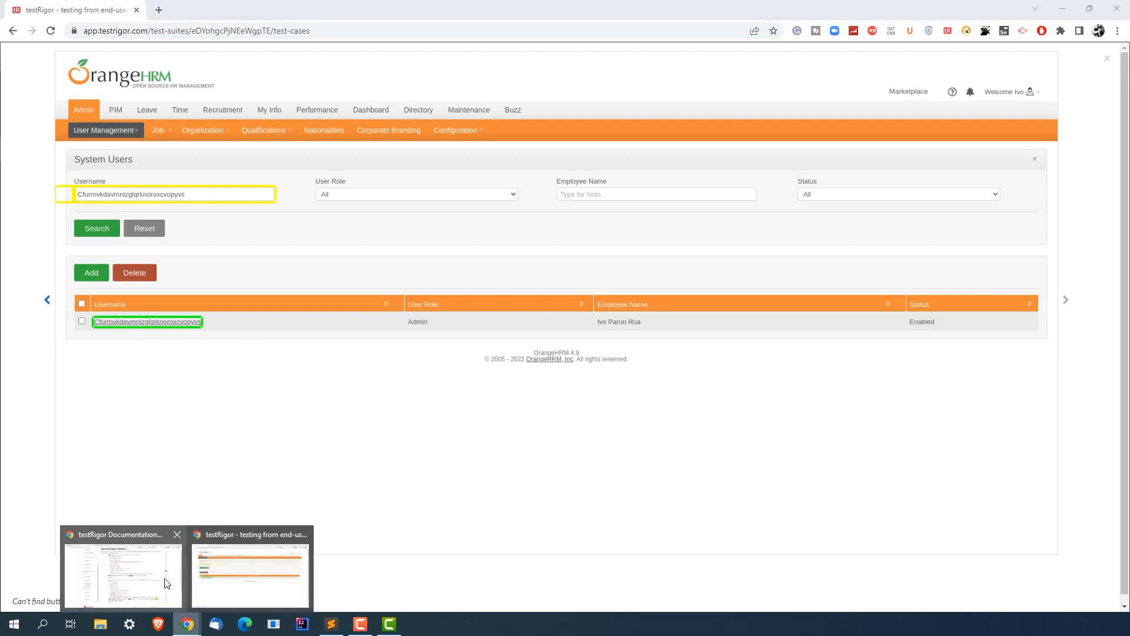
In OrangeHRM, search System Users for the new Admin user's username.
left_click(125, 570)
left_click(354, 10)
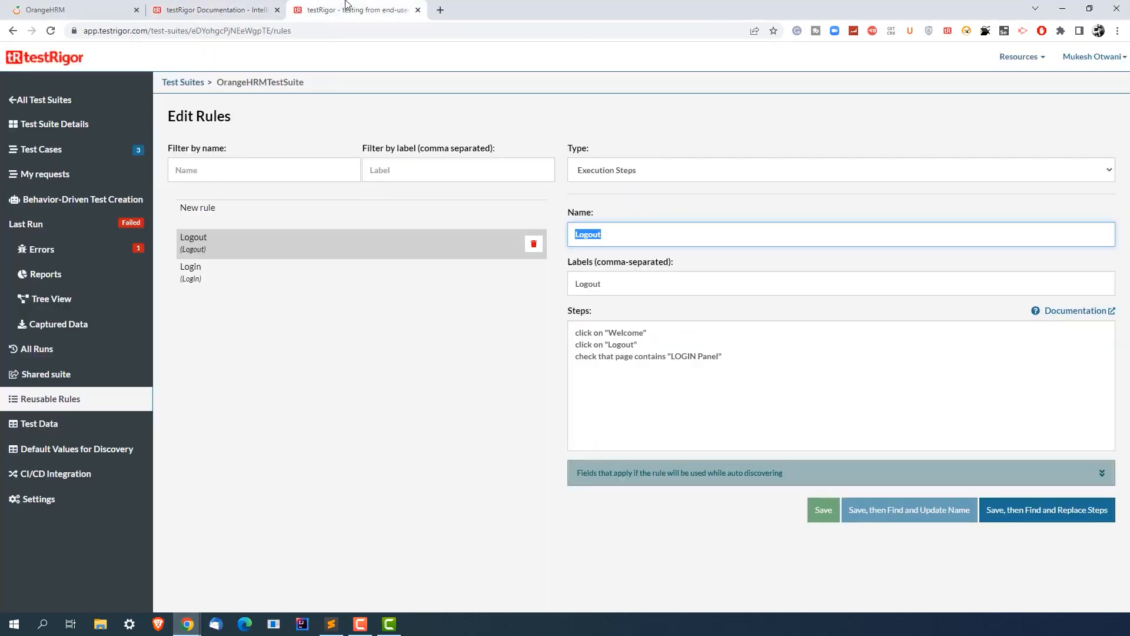
left_click(112, 6)
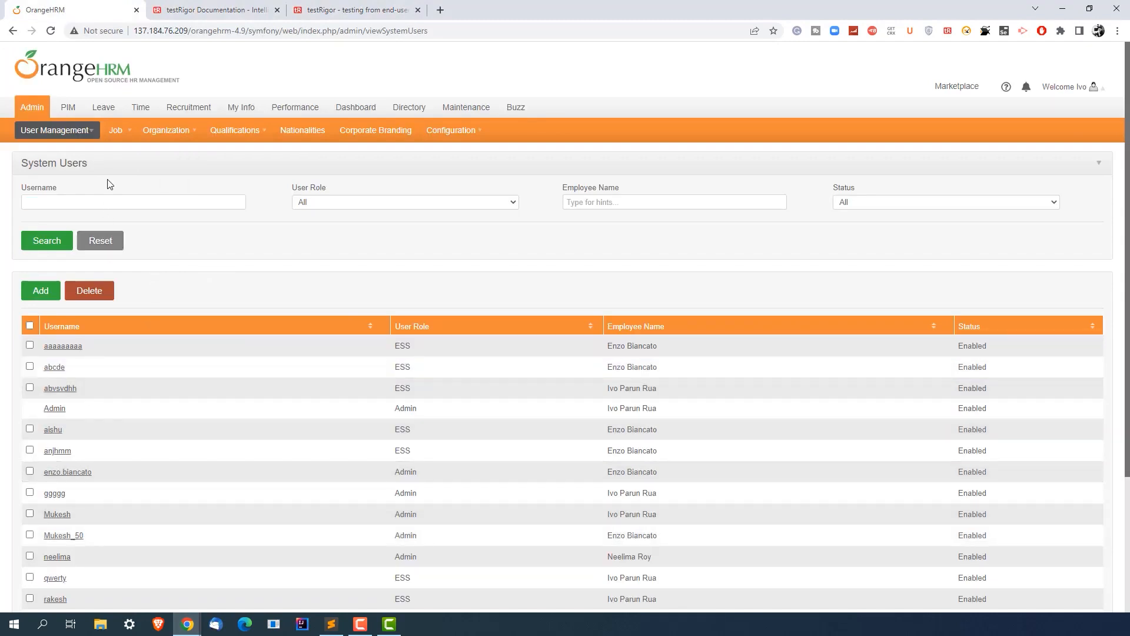
type("Mukesh_50")
left_click(71, 245)
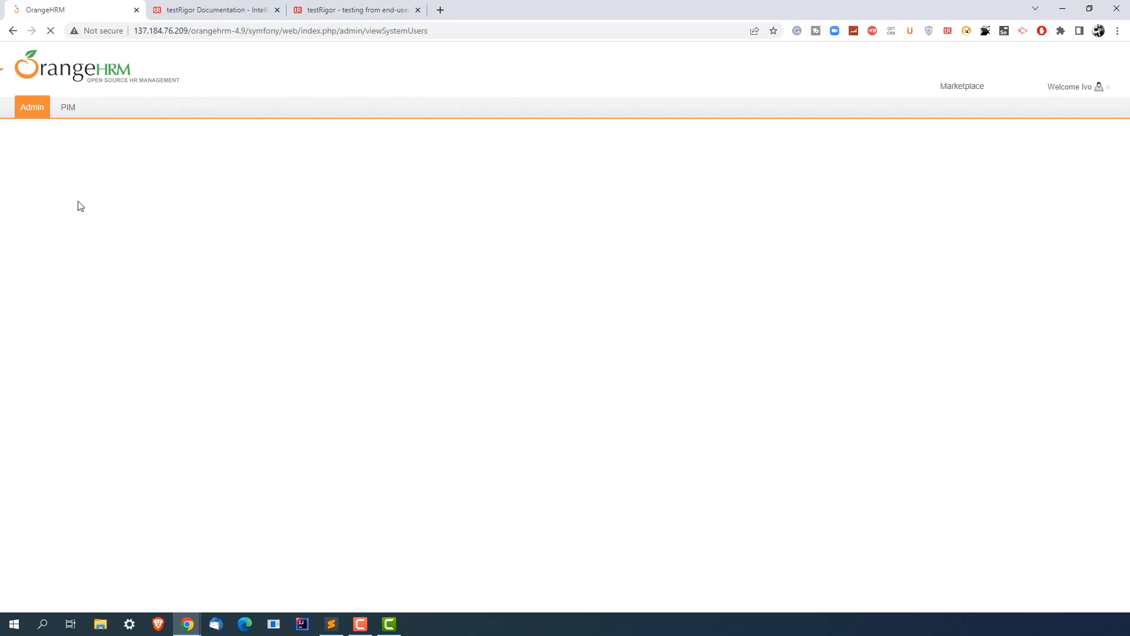
left_click_drag(17, 196, 2, 231)
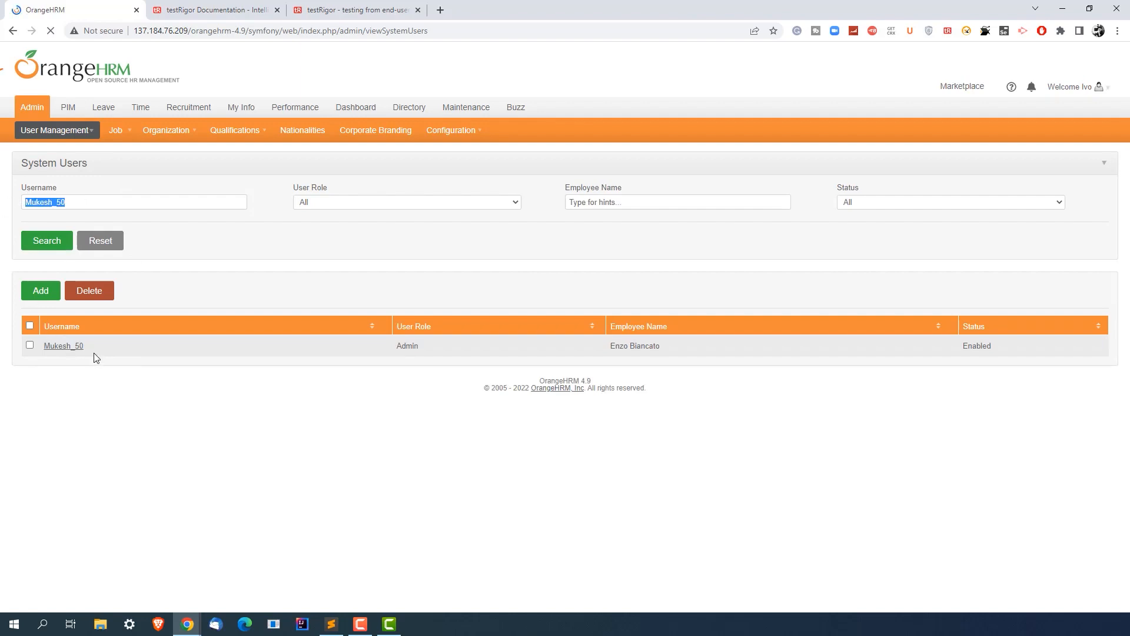
Close the extra testRigor and documentation tabs and return to the testRigor window.
left_click(347, 7)
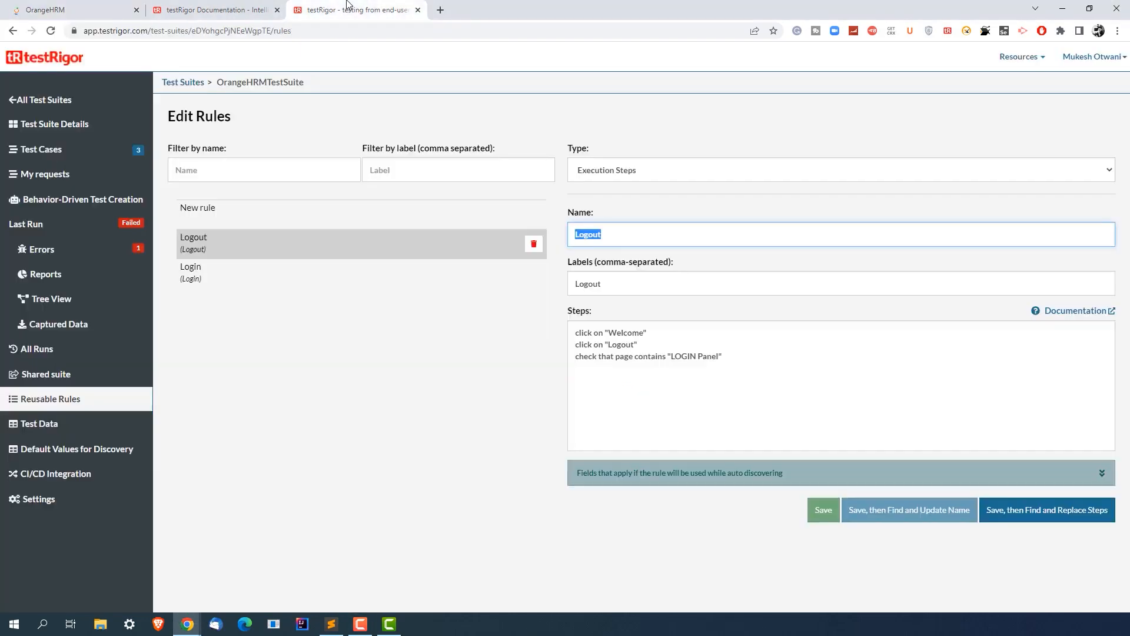
left_click(256, 4)
left_click(417, 10)
left_click(278, 10)
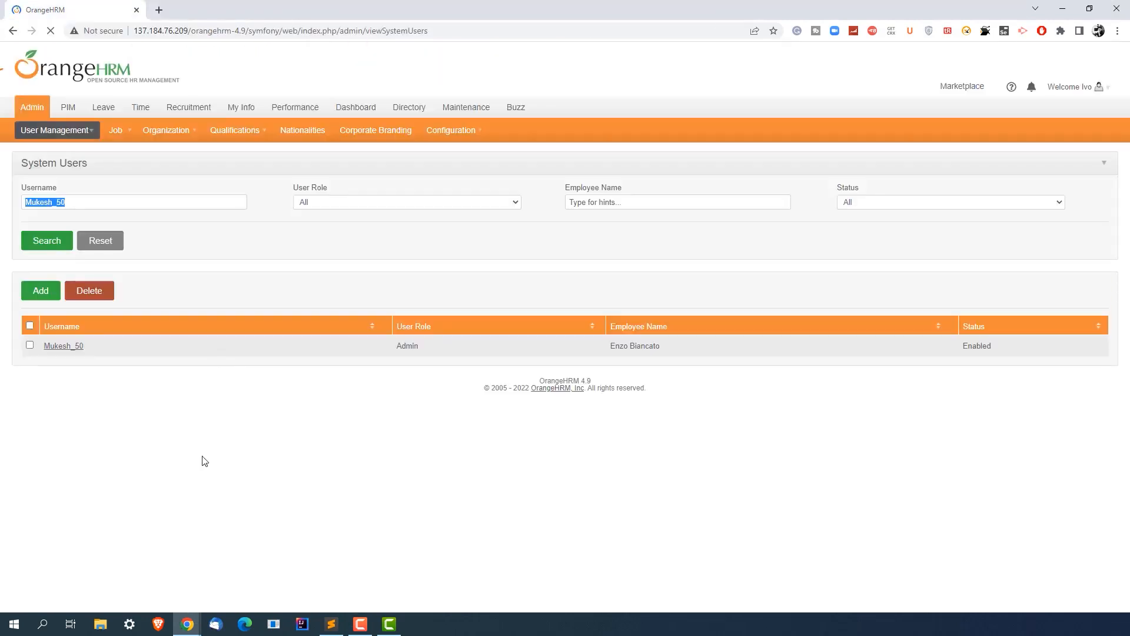
left_click(191, 621)
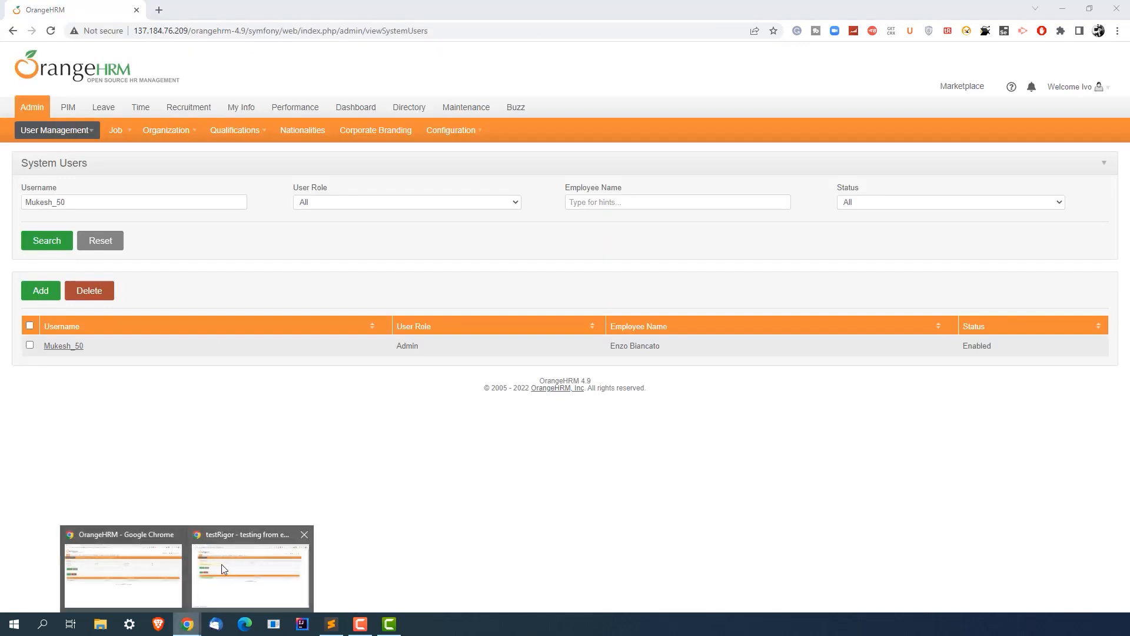
left_click(222, 568)
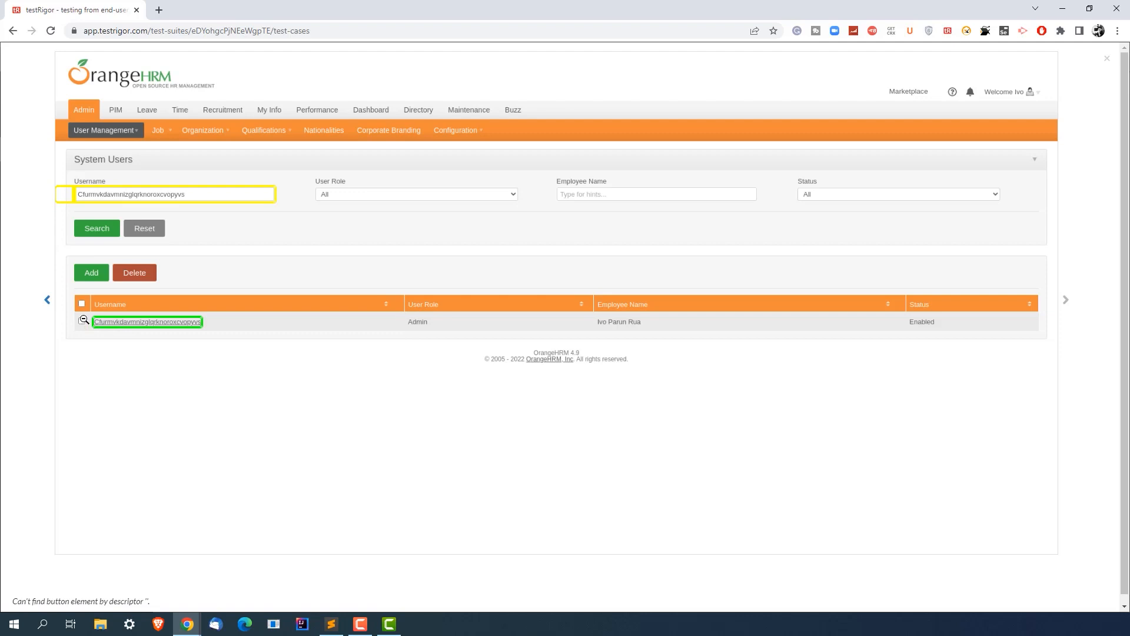
Close the enlarged Step 8 screenshot to get back to the E2ETest step previews.
left_click(72, 240)
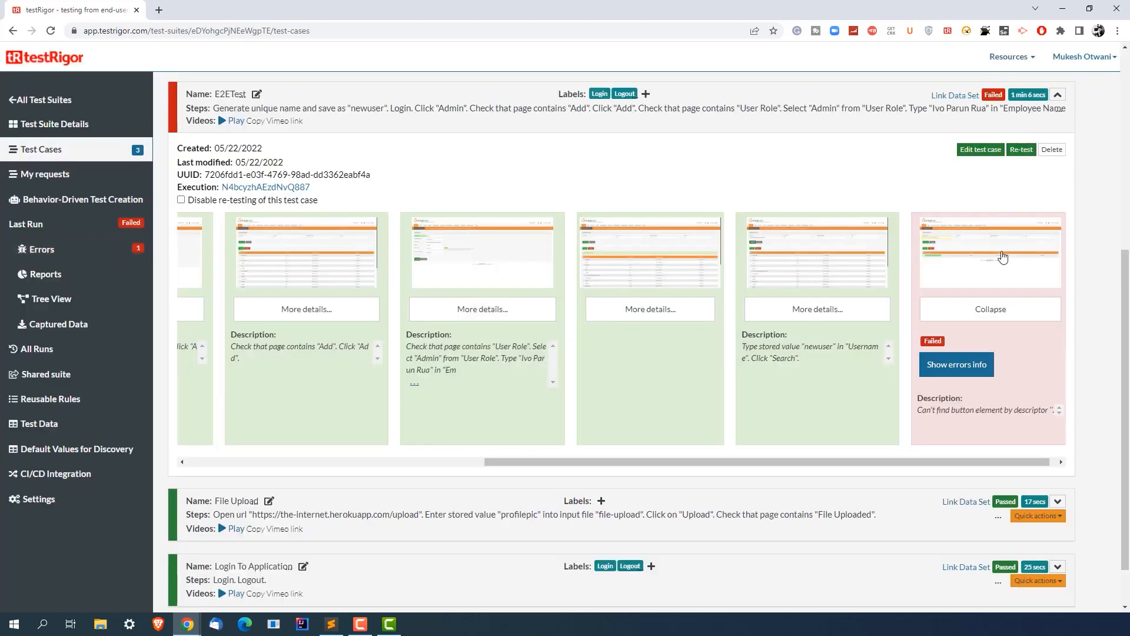
Change the checkbox step to 'click checkbox to the left of second stored value "newuser"' and retest.
left_click(978, 151)
left_click(515, 287)
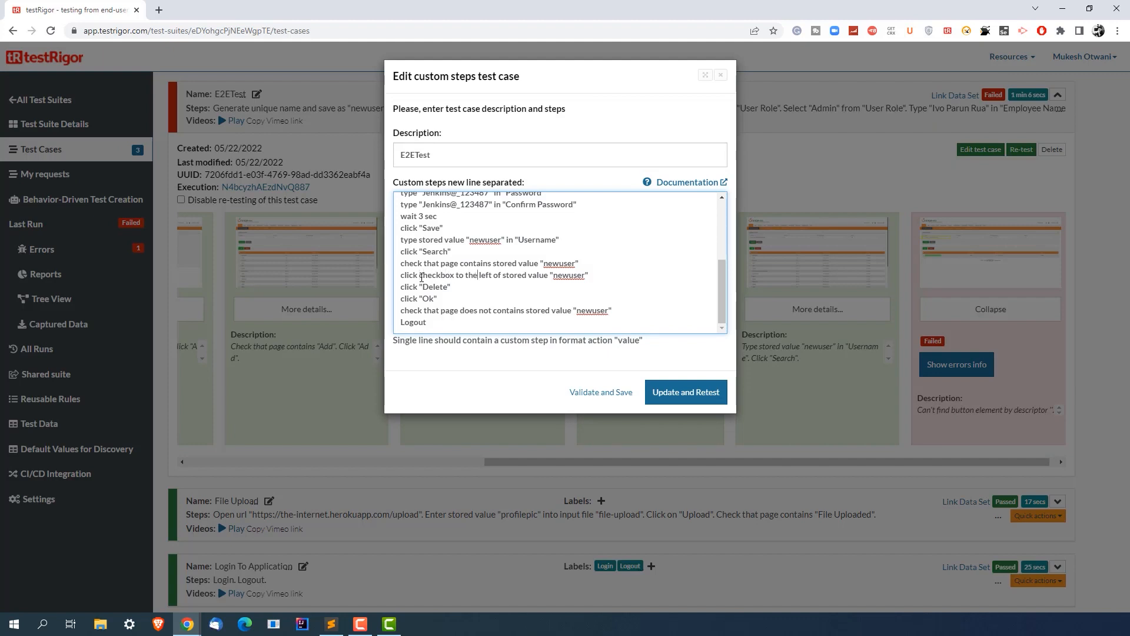
type("seci")
key("BackSpace")
type("ond s")
left_click_drag(626, 275, 389, 276)
left_click(531, 288)
left_click_drag(531, 276, 616, 276)
left_click(665, 275)
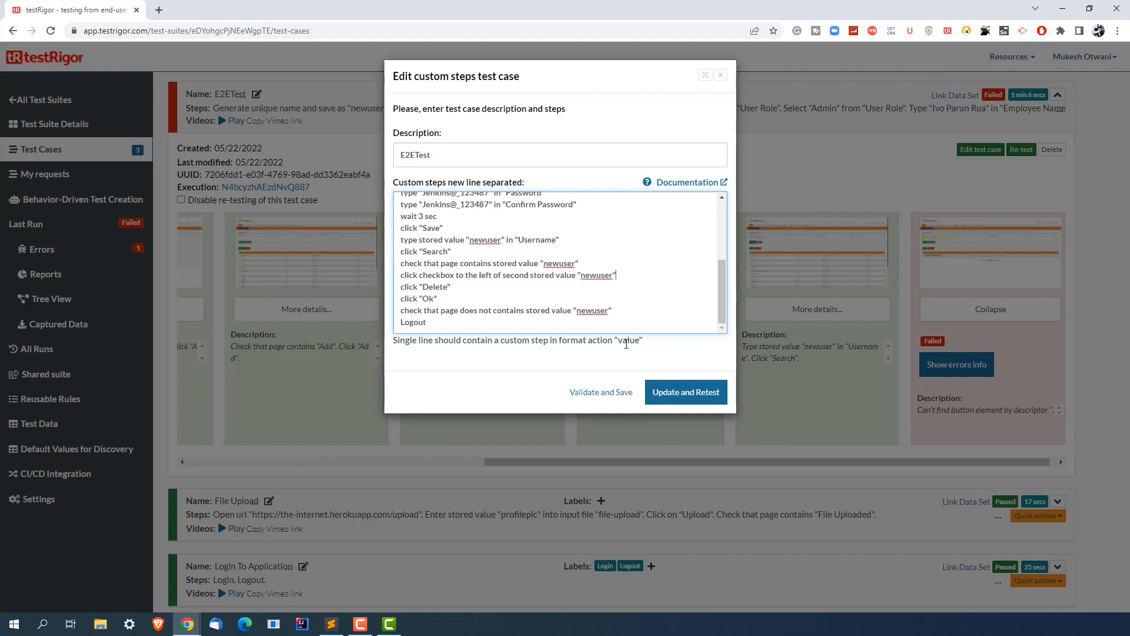
left_click(686, 397)
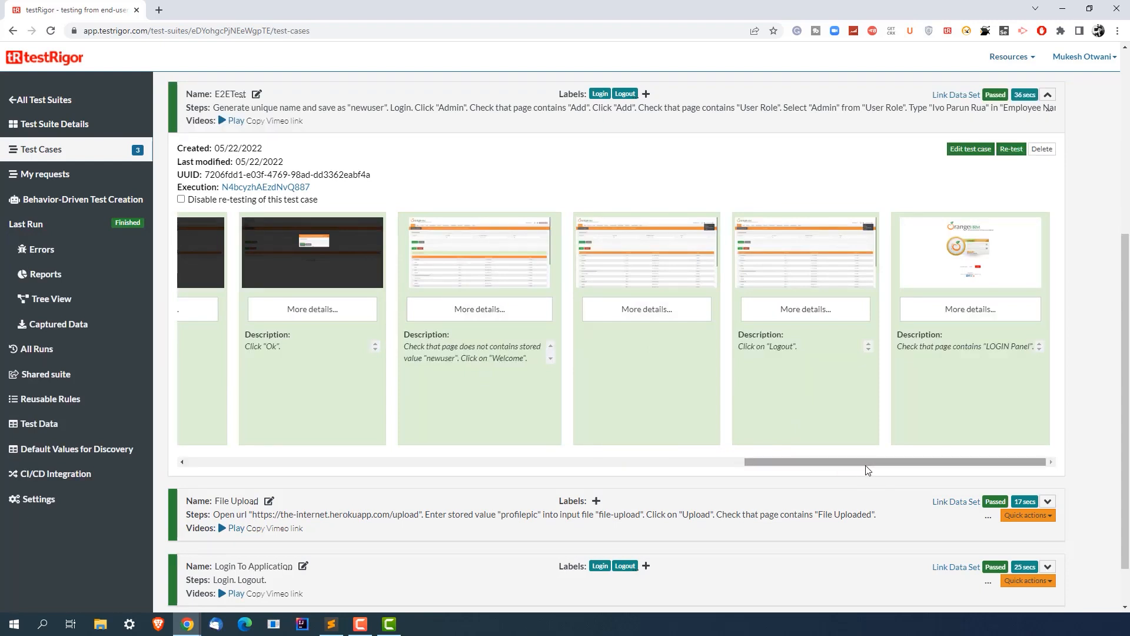
Scroll the step carousel back and open the Step 1 login-page screenshot.
left_click_drag(917, 466, 207, 462)
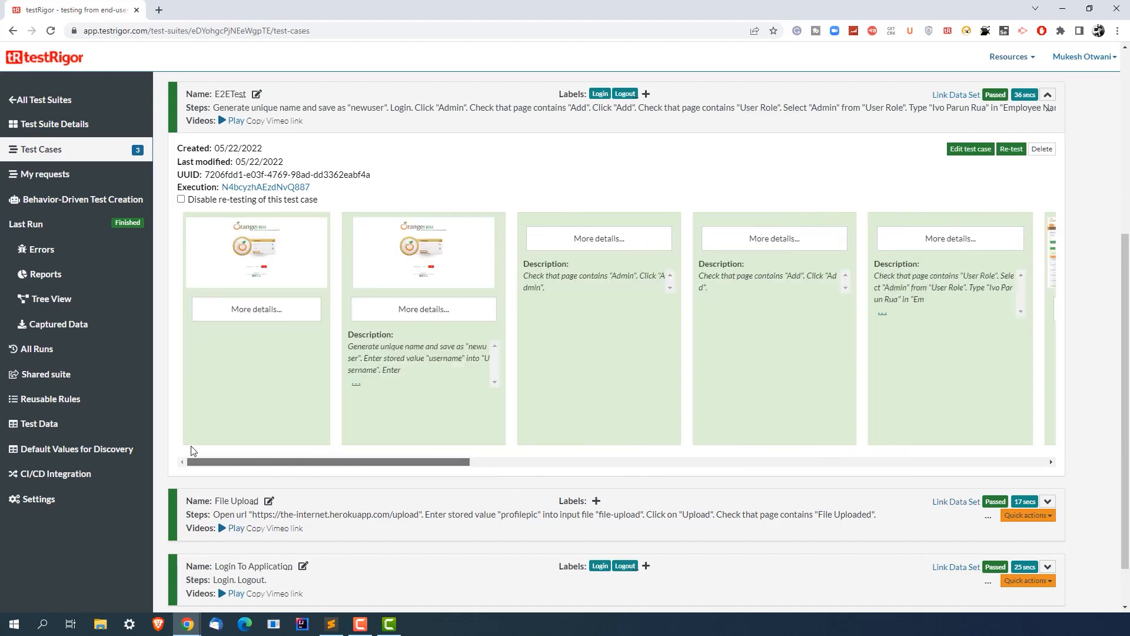
left_click(256, 278)
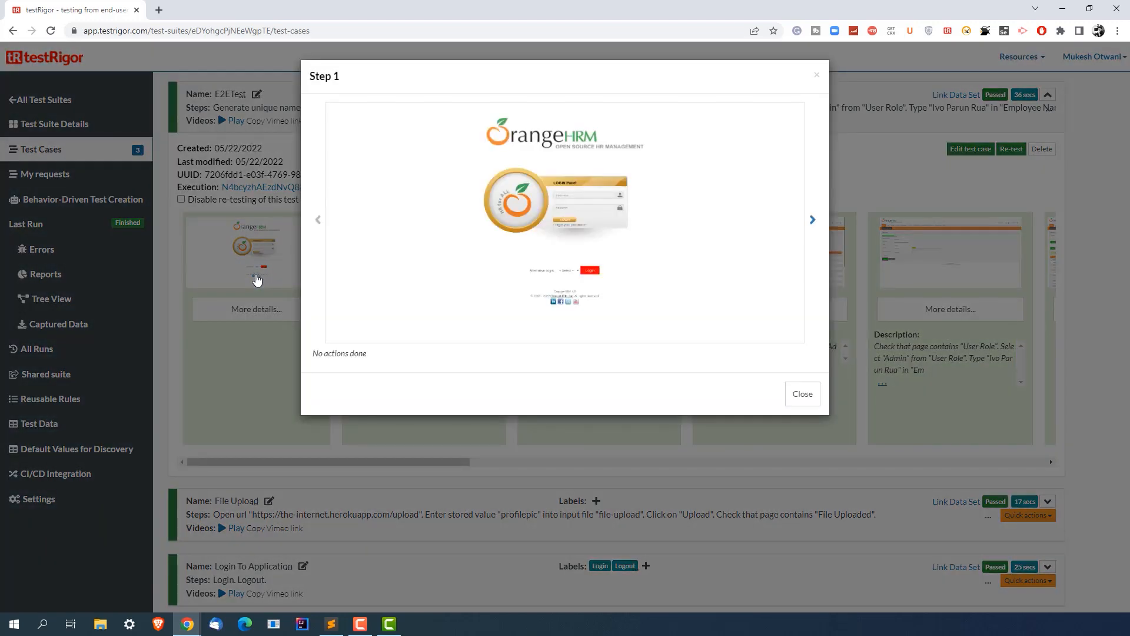
Enlarge Step 1 and page through the Admin, Add, User Role, search and Delete screenshots, then close.
left_click(575, 210)
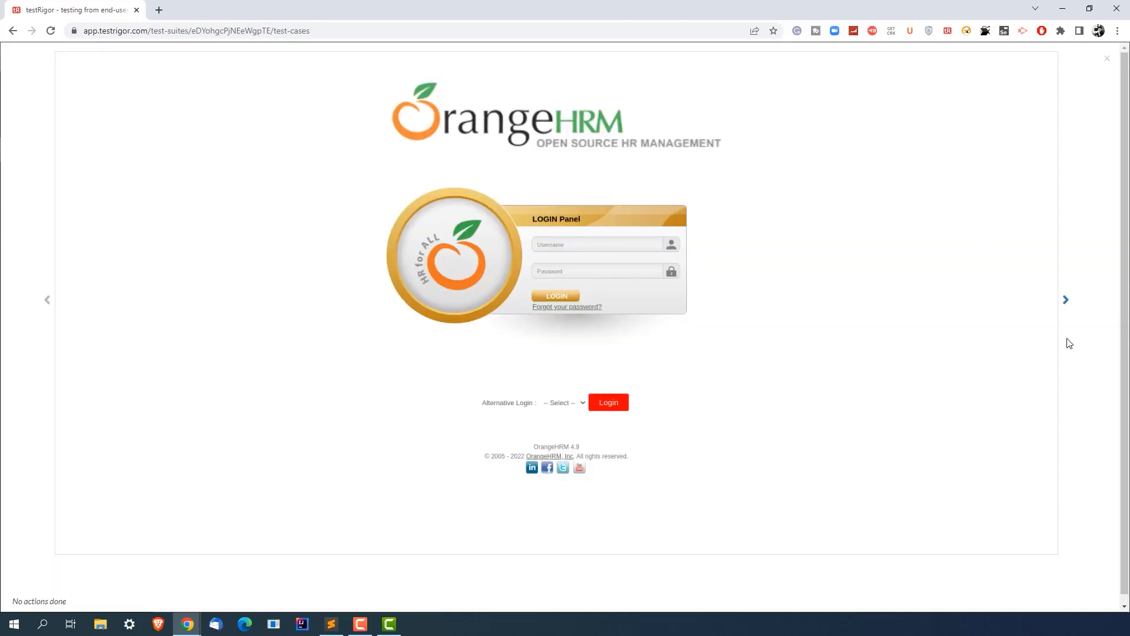
left_click(1065, 303)
left_click(1065, 302)
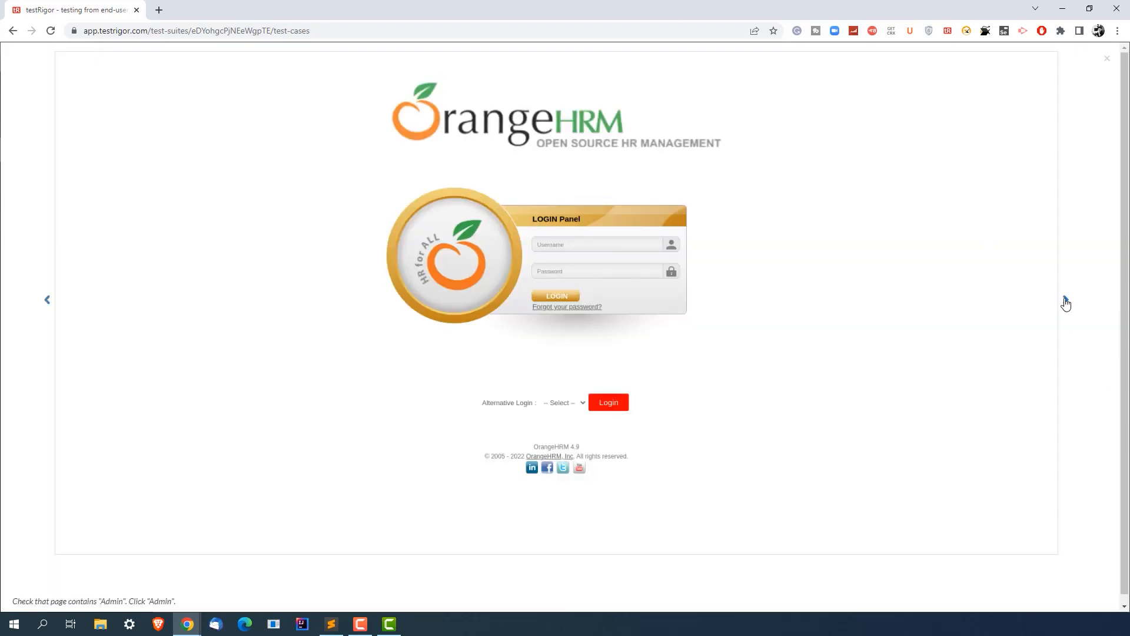
left_click(1065, 302)
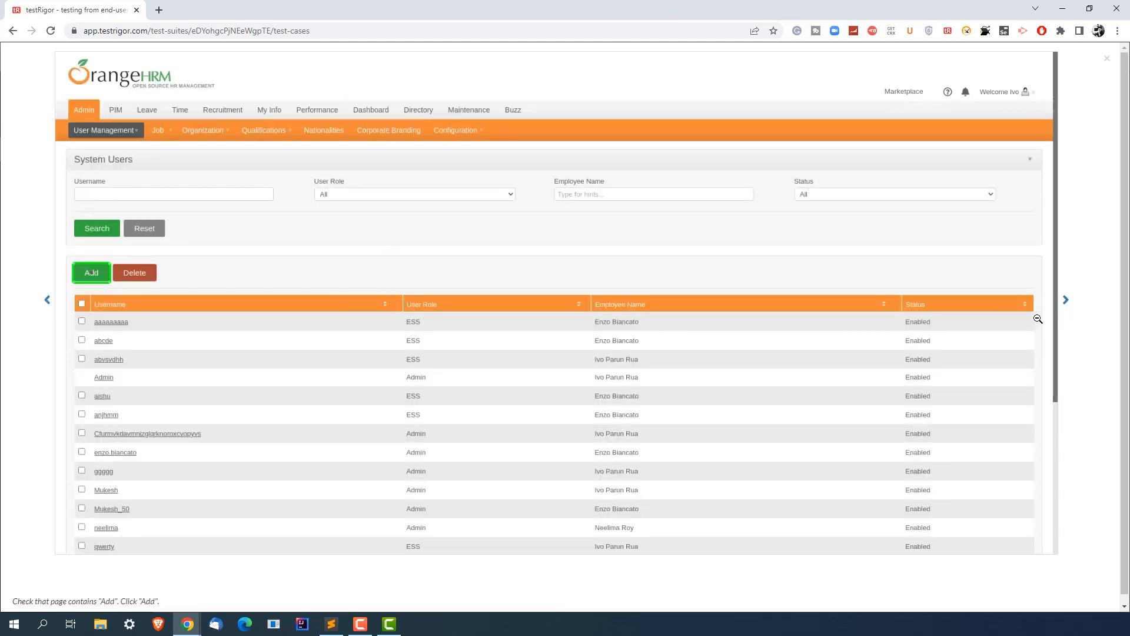
left_click(1064, 302)
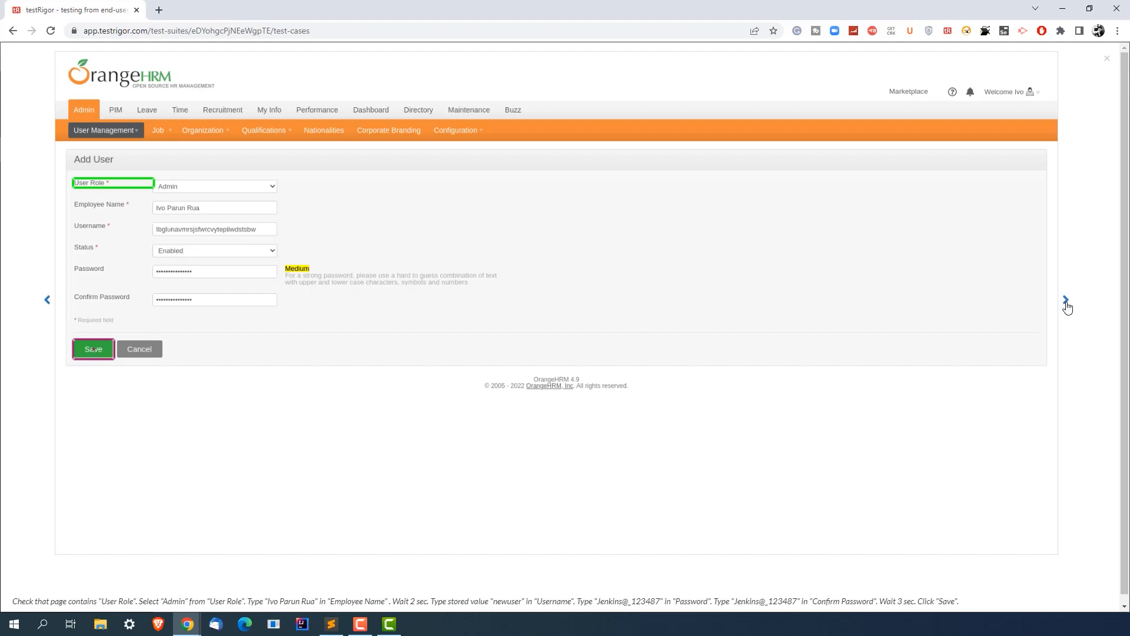
left_click(1066, 301)
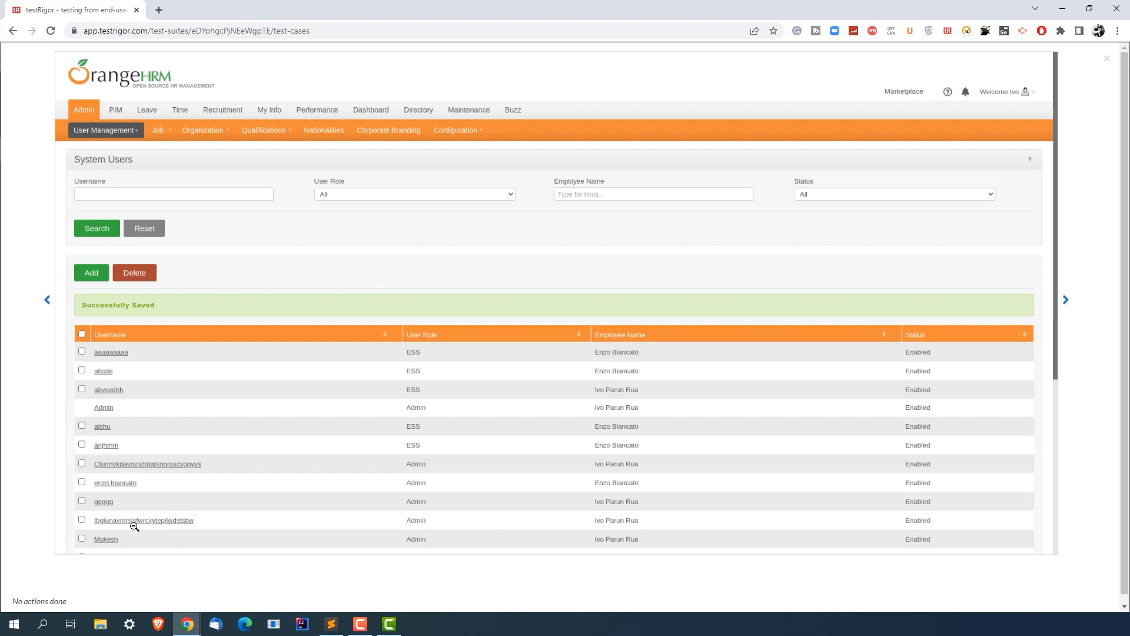
left_click(1066, 303)
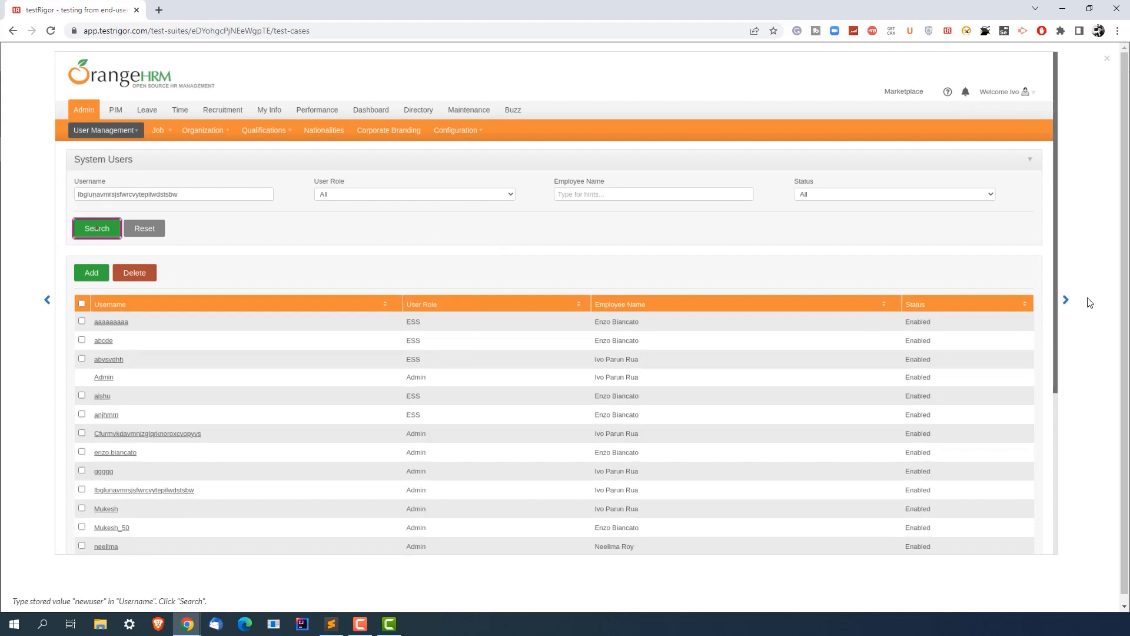
left_click(1067, 301)
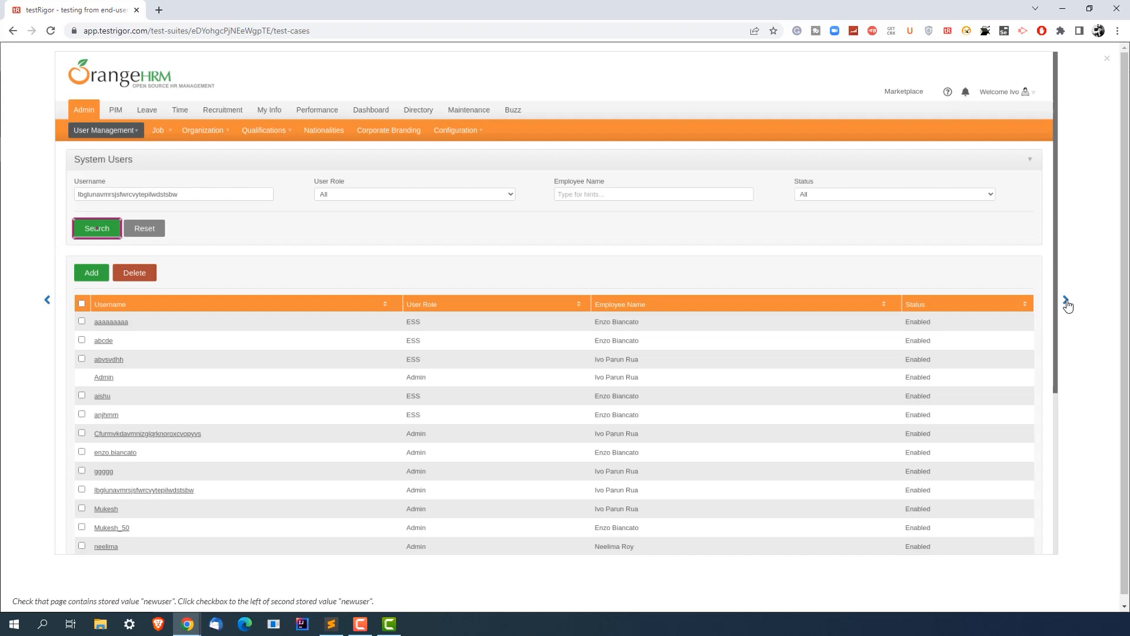
left_click(1067, 303)
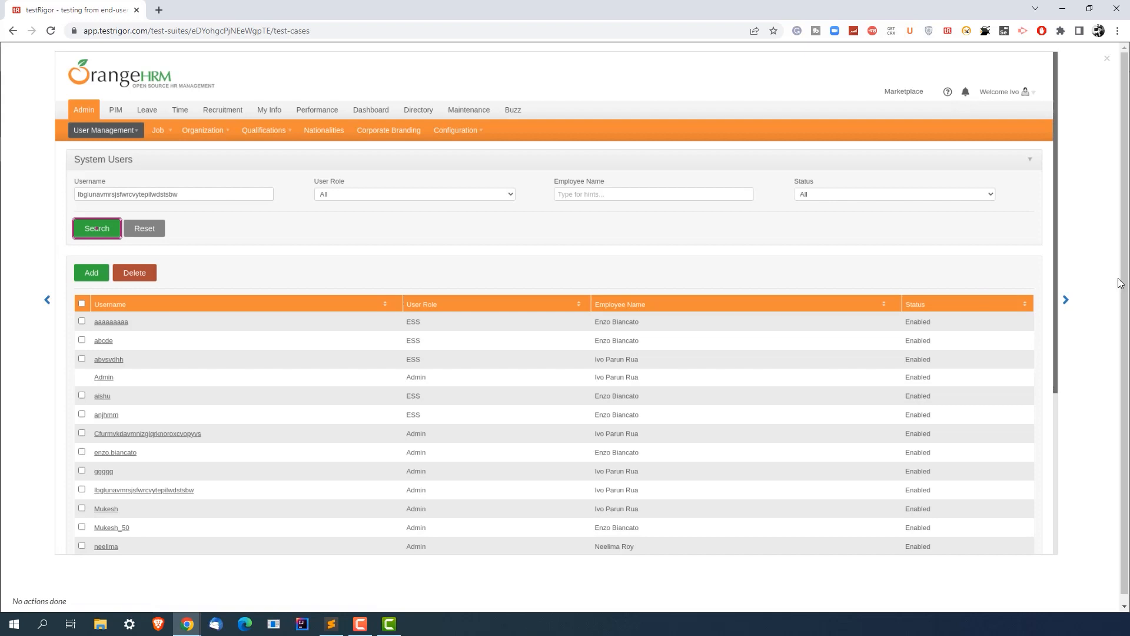
left_click(1066, 303)
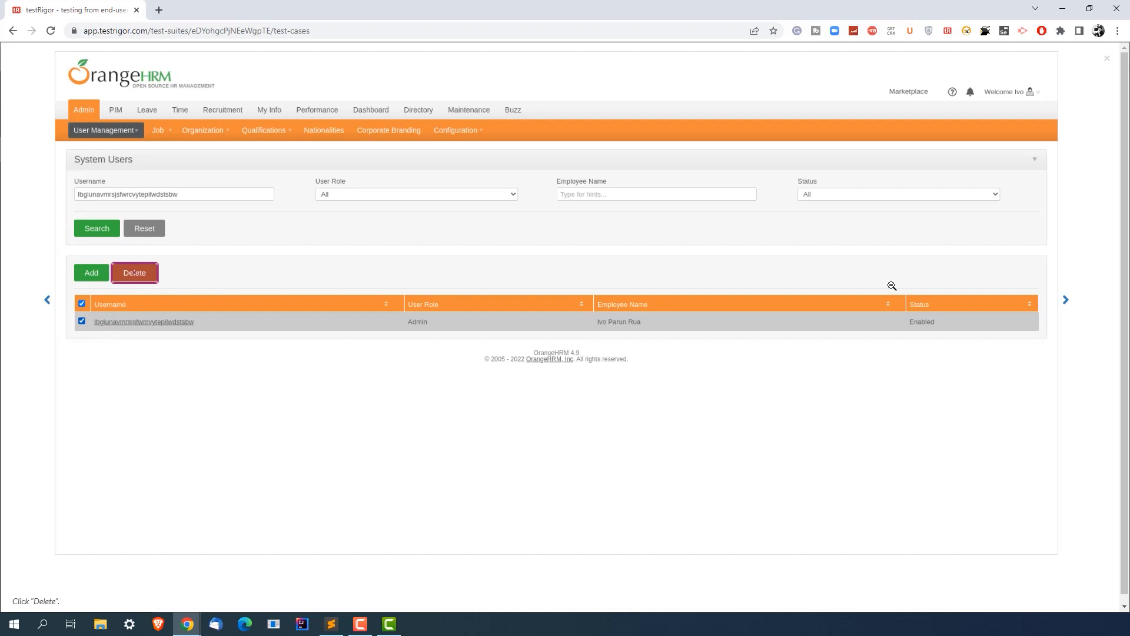
left_click(1065, 302)
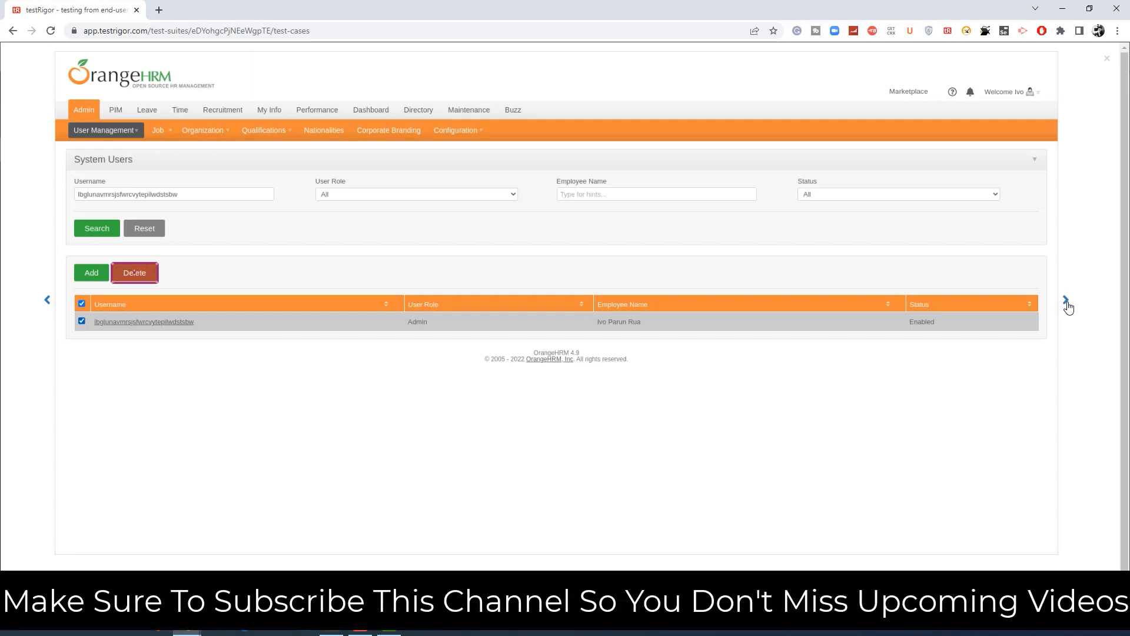
left_click(1107, 58)
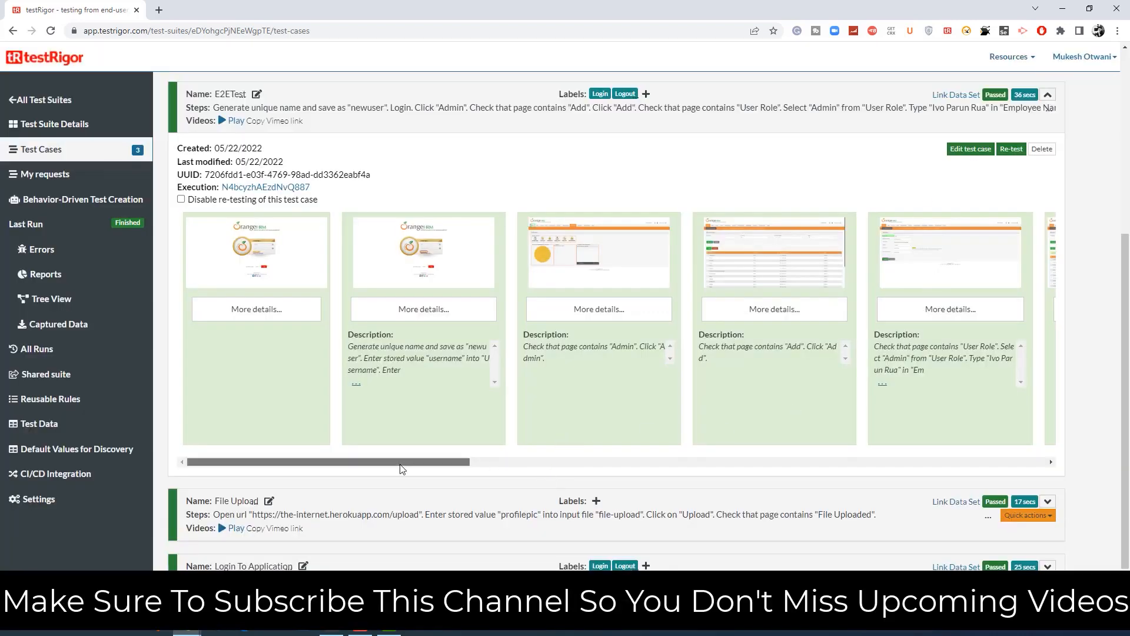
Scroll the carousel to the end and enlarge the Step 12 Click "Ok" screenshot.
left_click_drag(390, 462, 1004, 469)
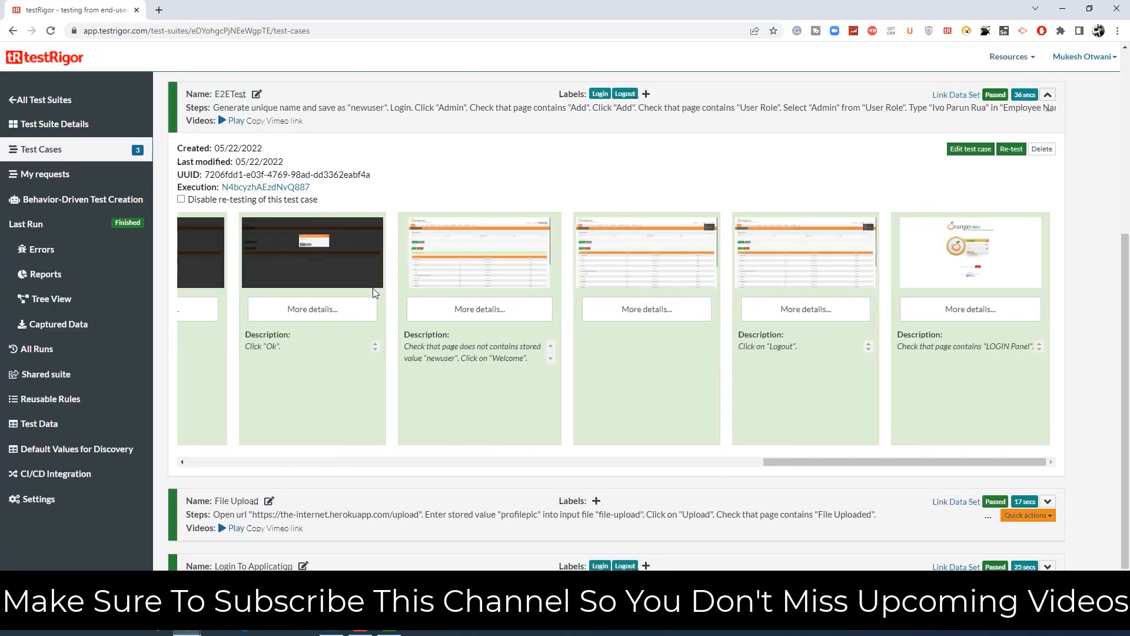
left_click(312, 268)
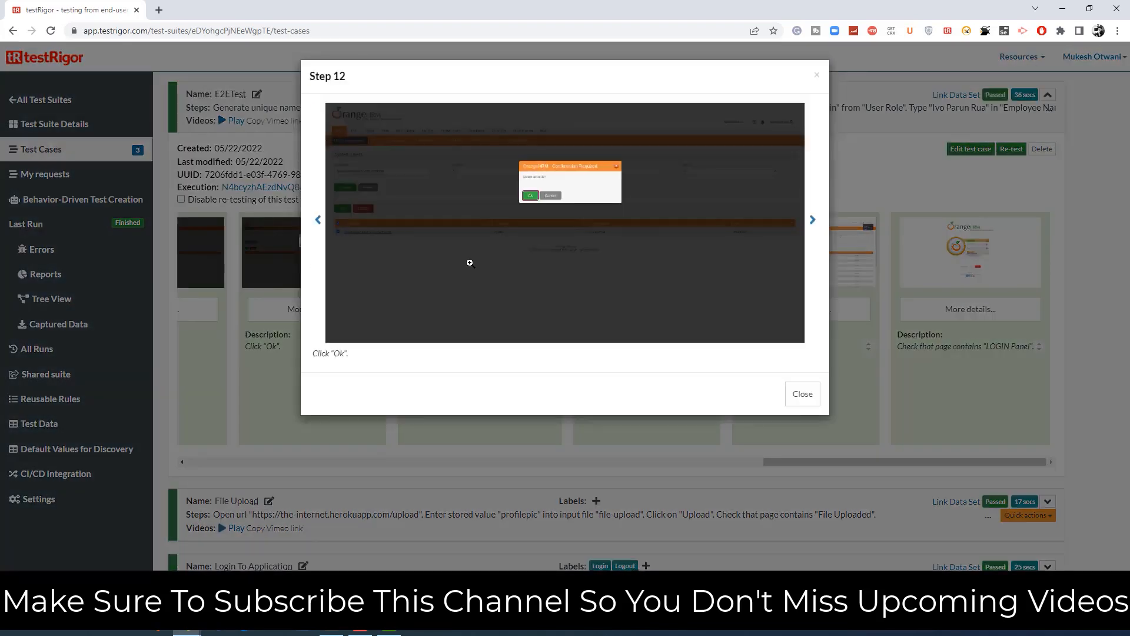
left_click(552, 204)
key("Escape")
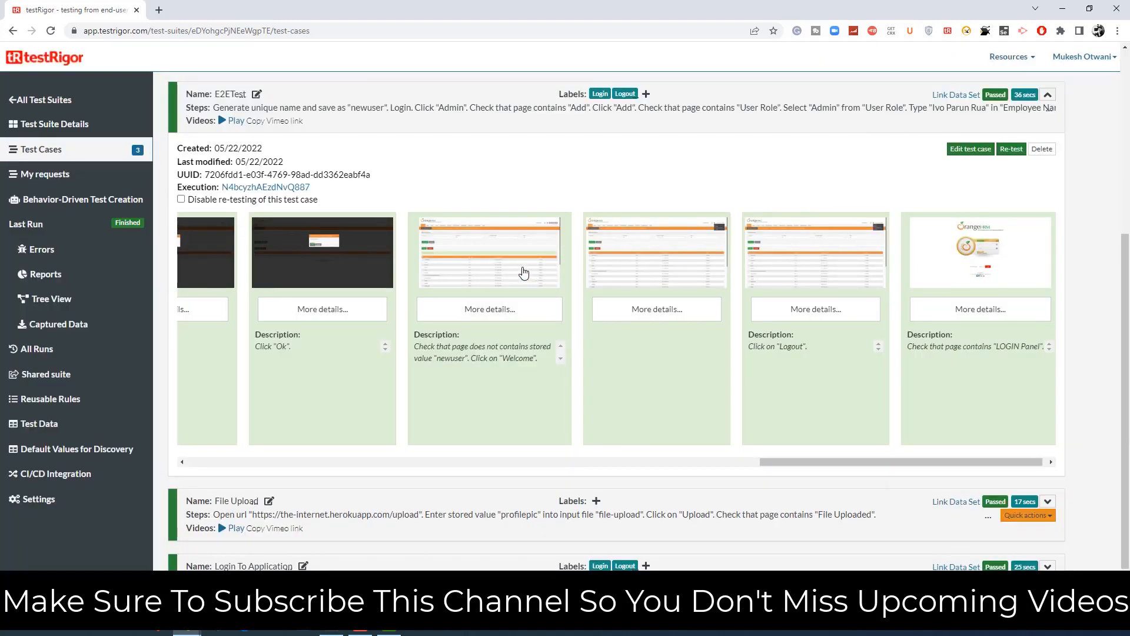
Enlarge the Step 14 and Step 16 login-page screenshots, closing each viewer.
left_click(708, 272)
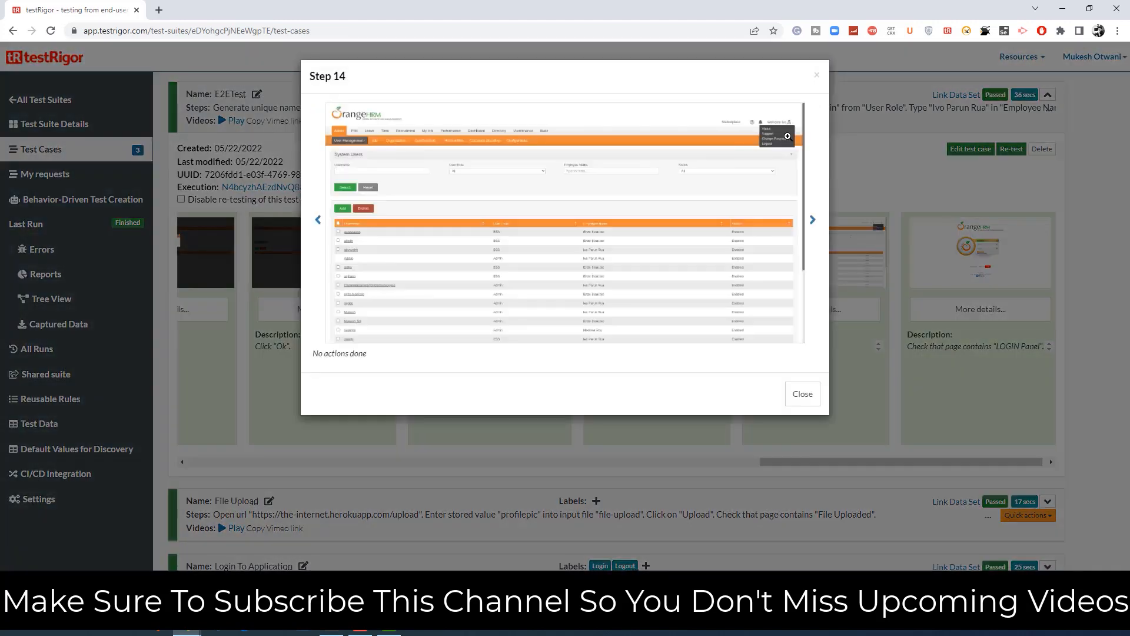
left_click(784, 140)
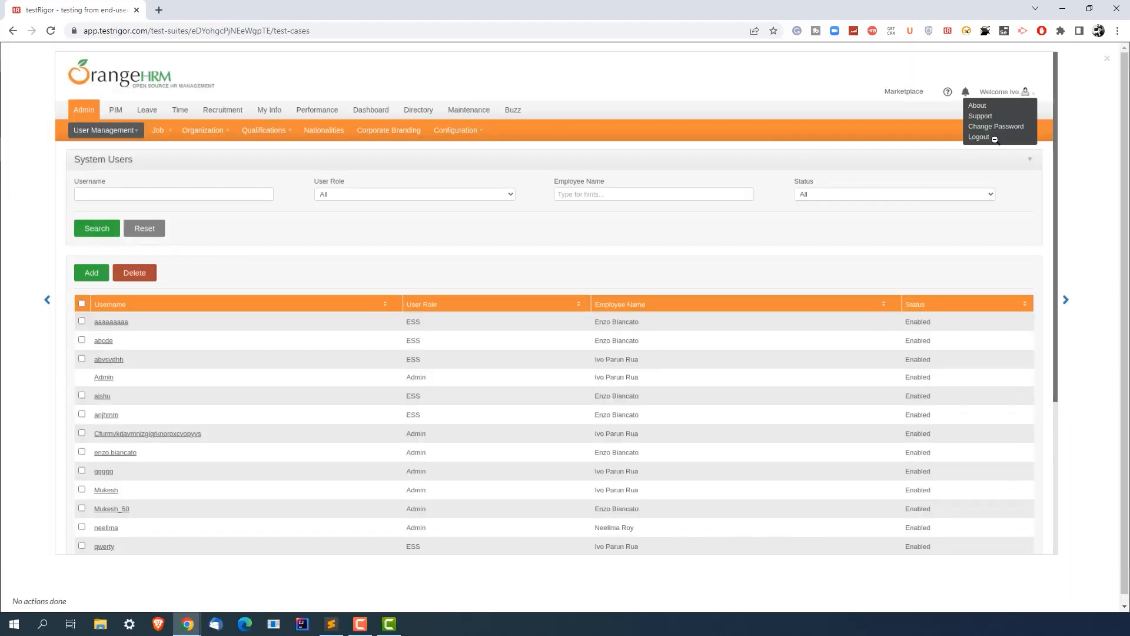
left_click(981, 147)
left_click(975, 285)
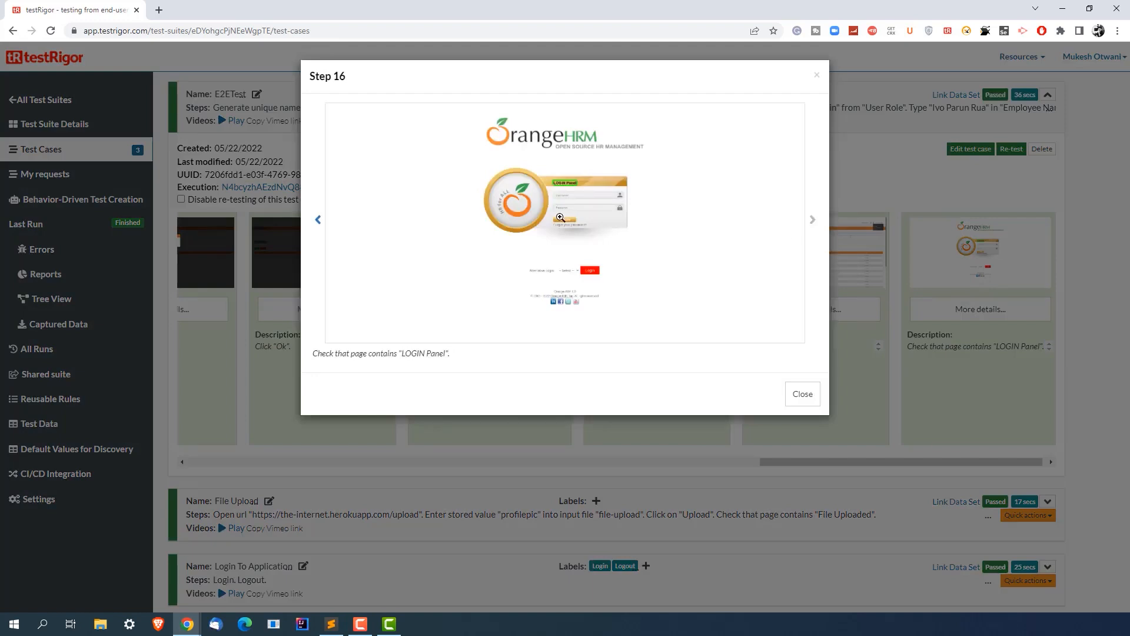
left_click(561, 217)
left_click(569, 213)
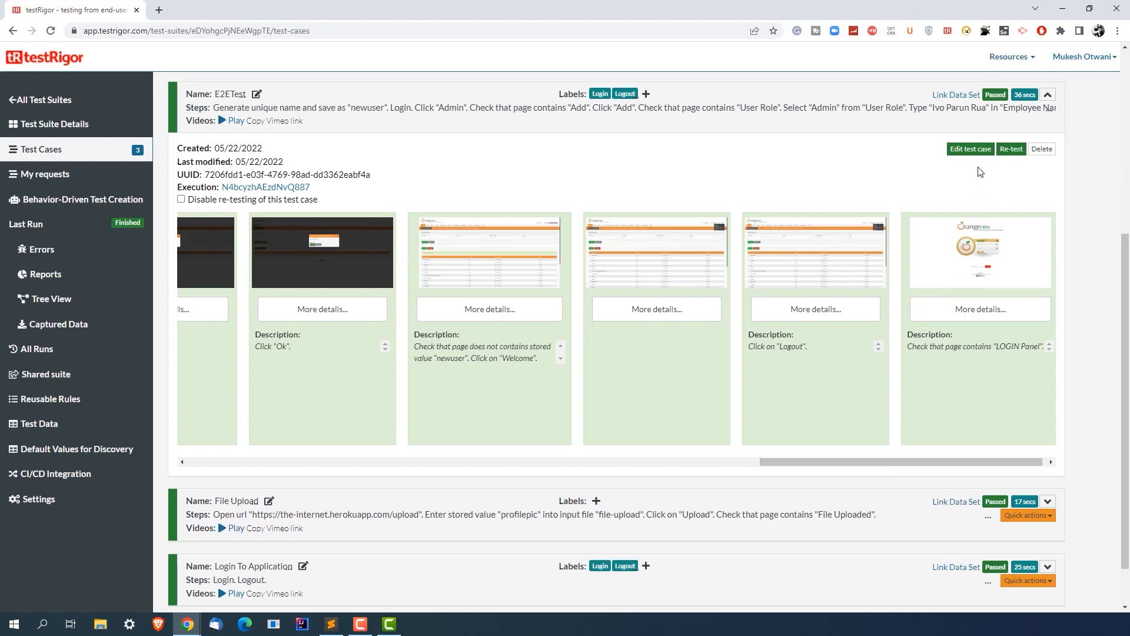
Open E2ETest's editor and scroll through all its custom steps, starting from Login.
left_click(975, 152)
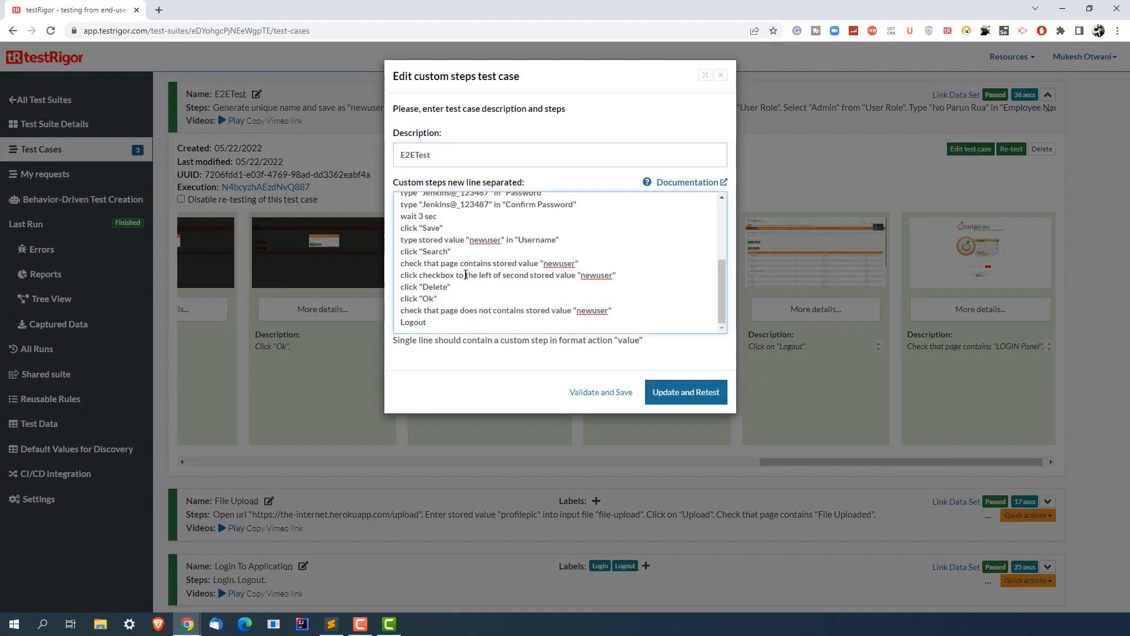
key("ctrl+a")
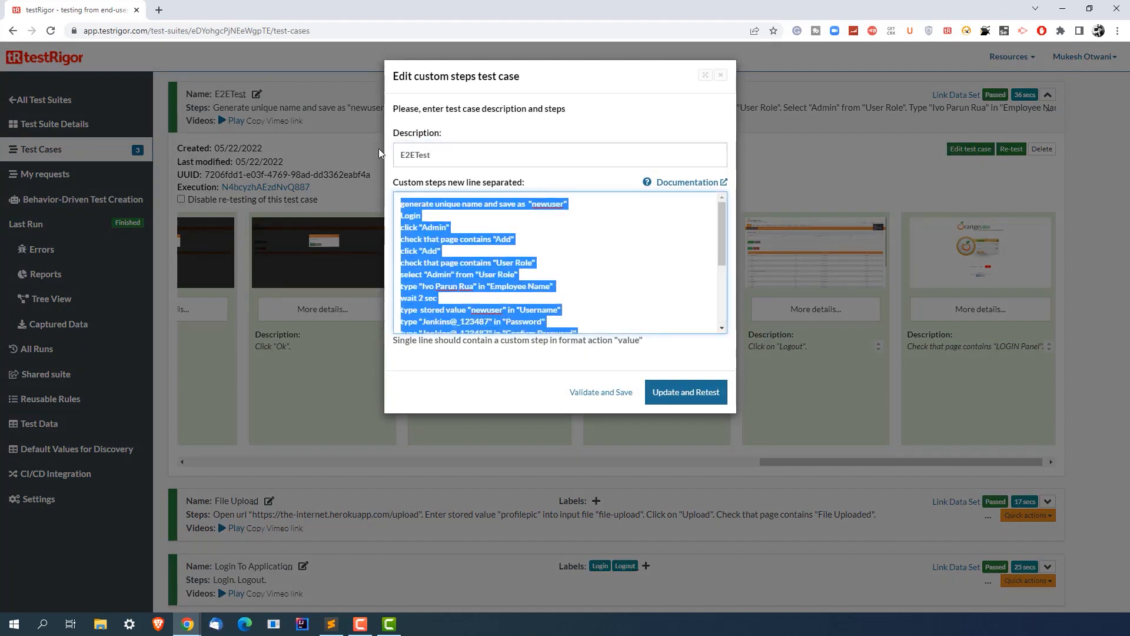
left_click(589, 271)
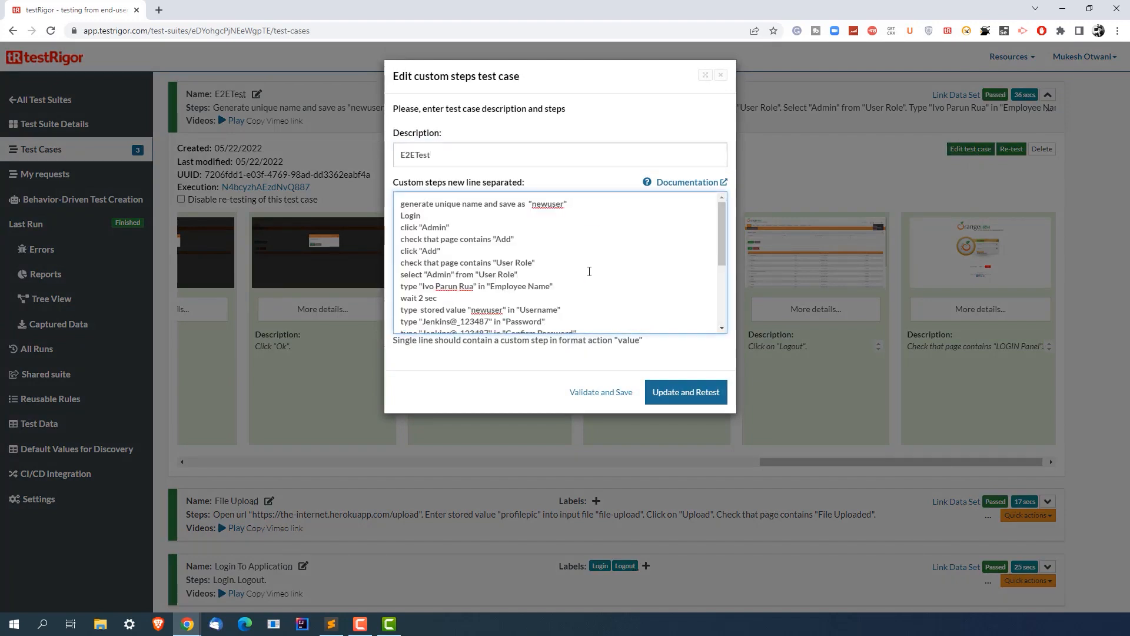
double_click(431, 215)
scroll(442, 294, "down", 3)
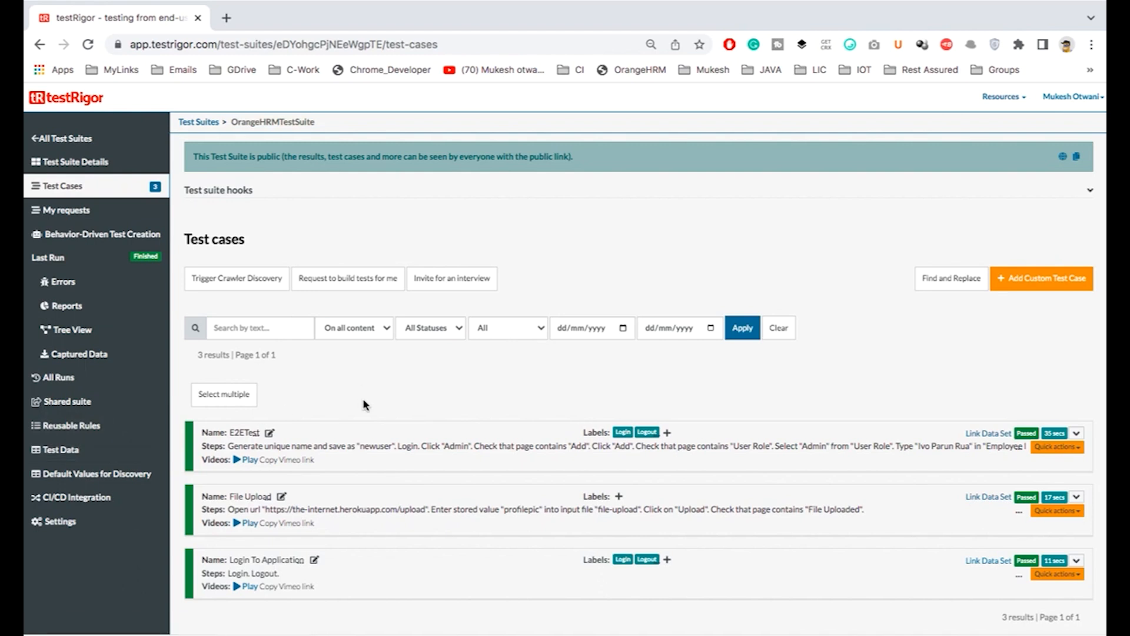
Open the OrangeHRMTestSuite Settings and go through Authentication to the Multiple browsers tab.
scroll(390, 500, "down", 1)
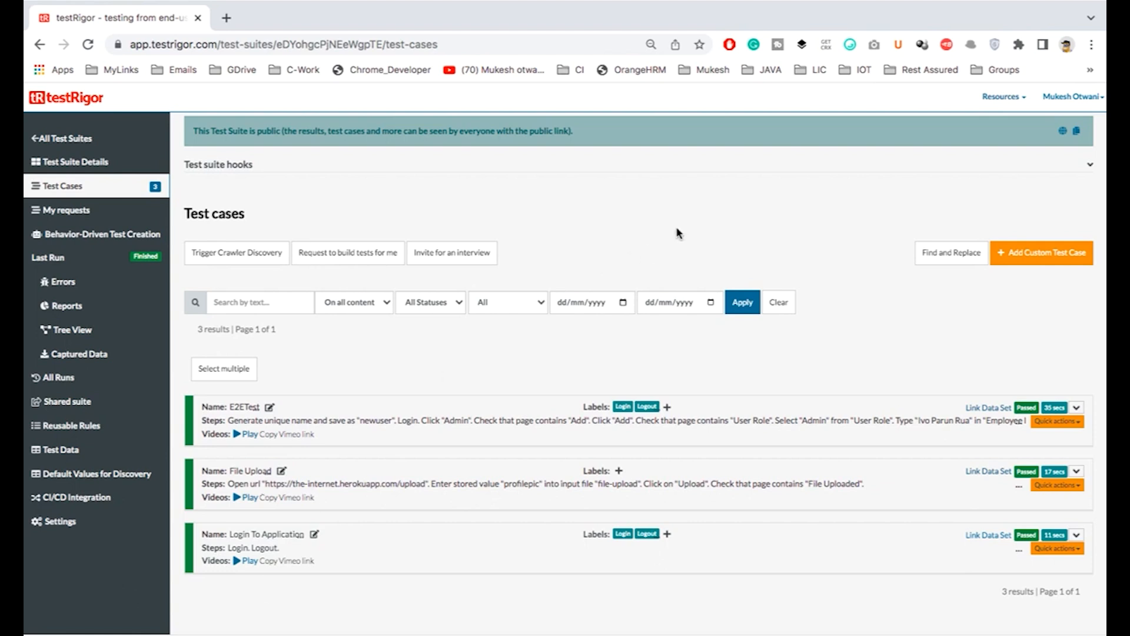
scroll(676, 233, "up", 1)
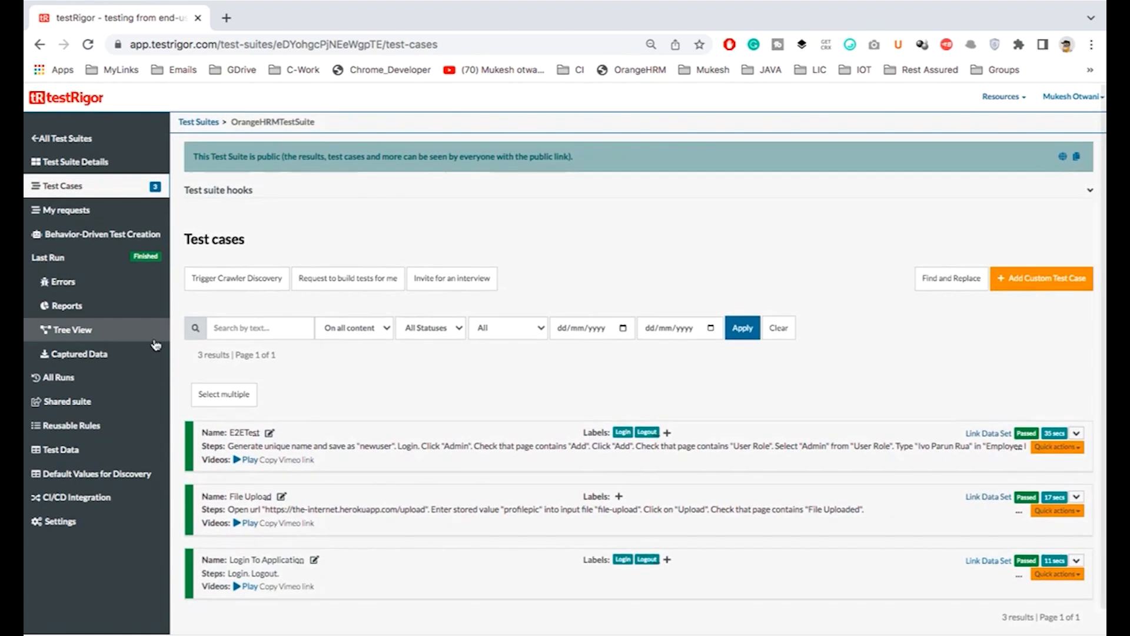
left_click(78, 522)
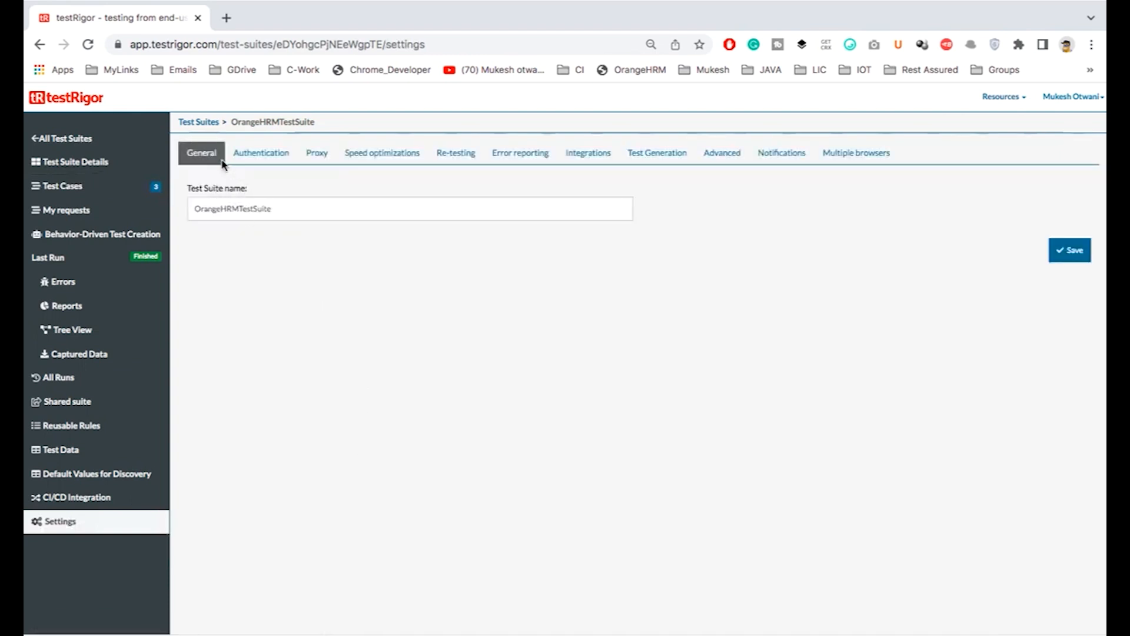
left_click(251, 162)
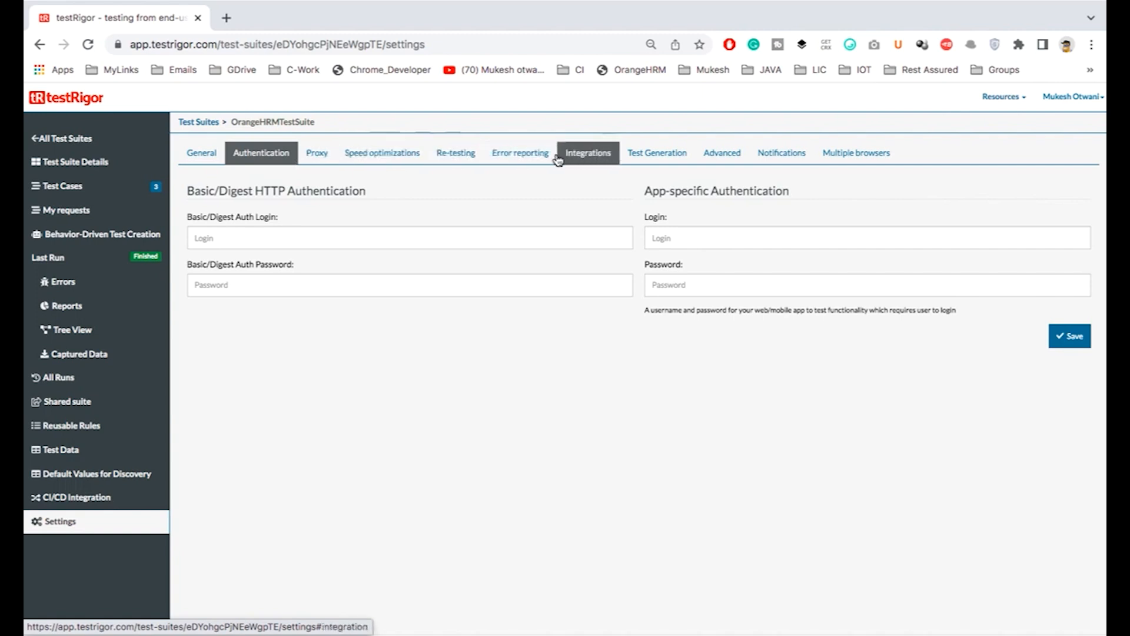
left_click(858, 156)
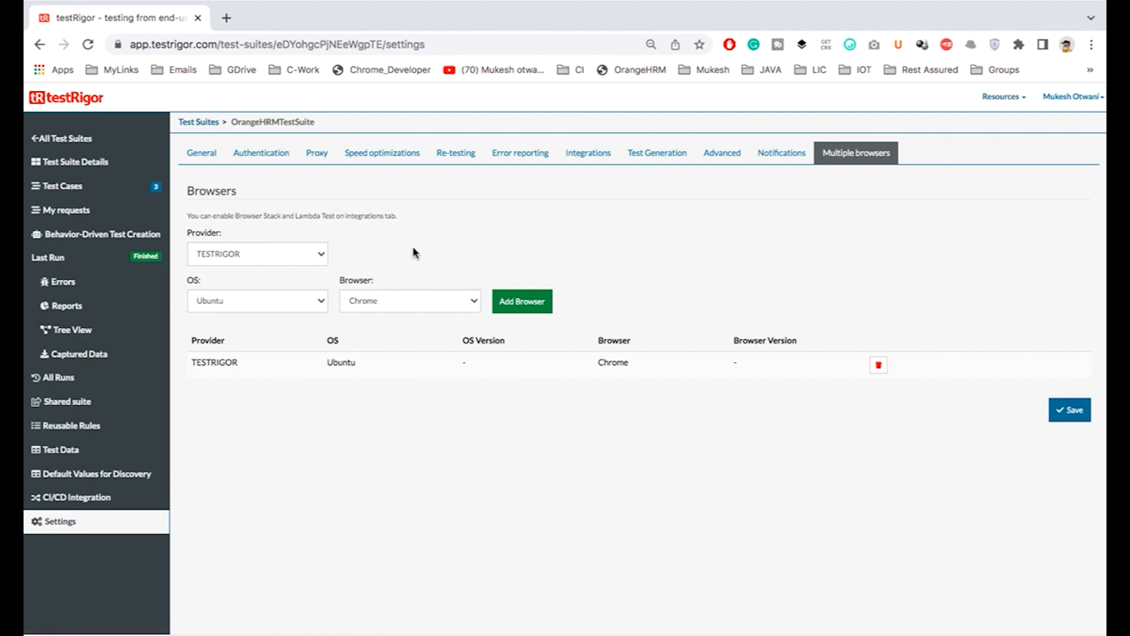
Add Ubuntu Firefox to the suite's browser list.
left_click(298, 304)
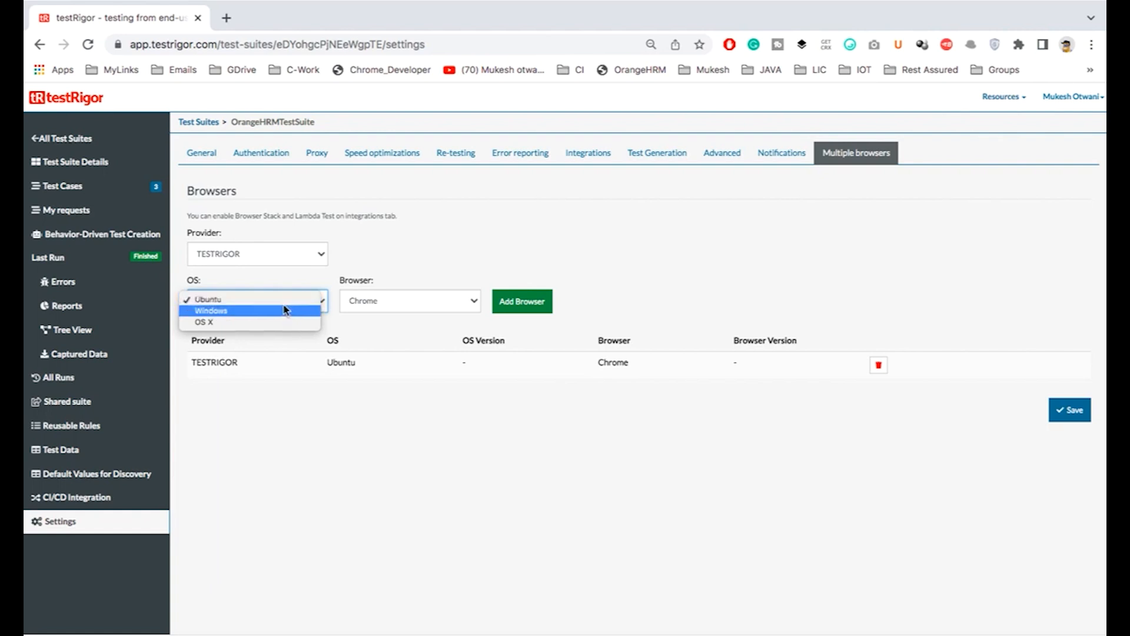
left_click(448, 444)
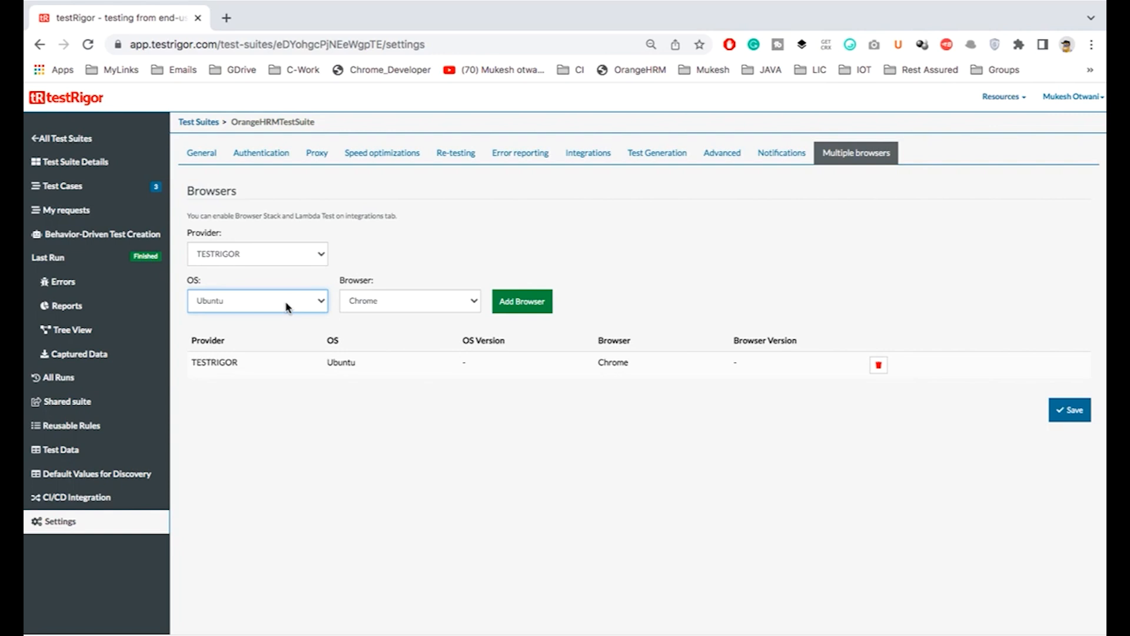
left_click(369, 302)
left_click(362, 311)
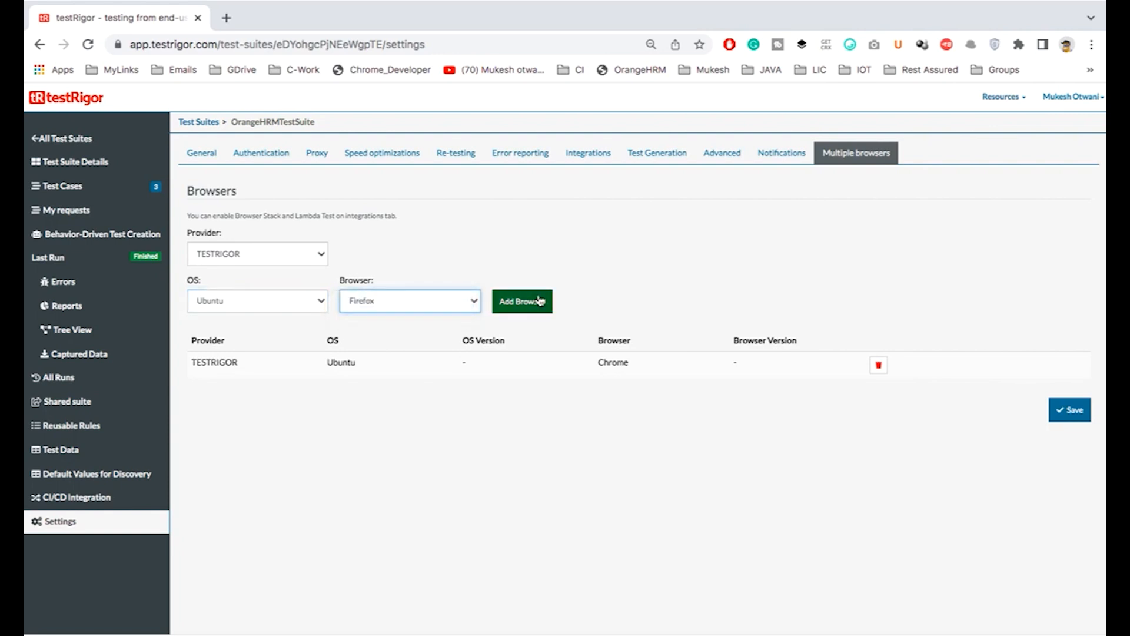
left_click(525, 307)
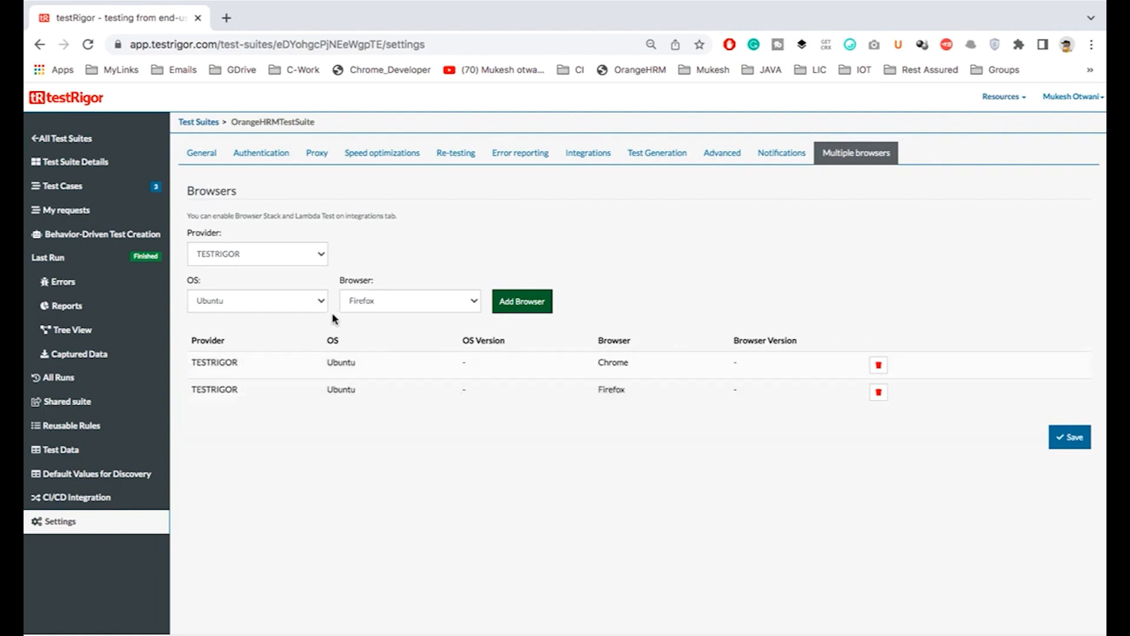
Add Windows Chrome to the suite's browser list.
left_click(299, 308)
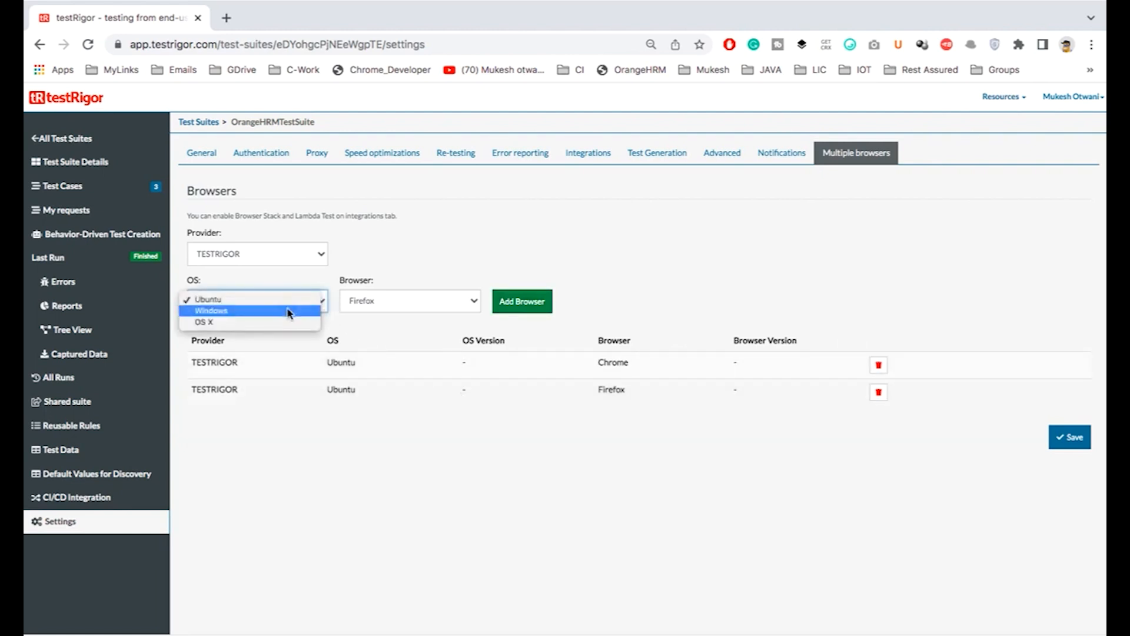
left_click(292, 310)
left_click(388, 302)
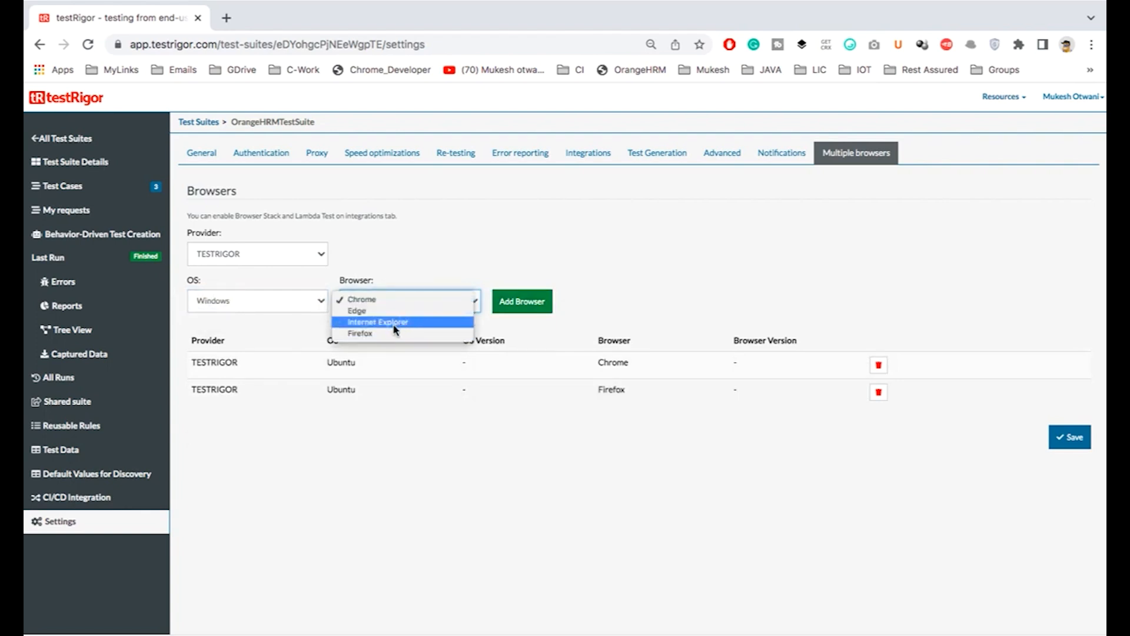
left_click(440, 263)
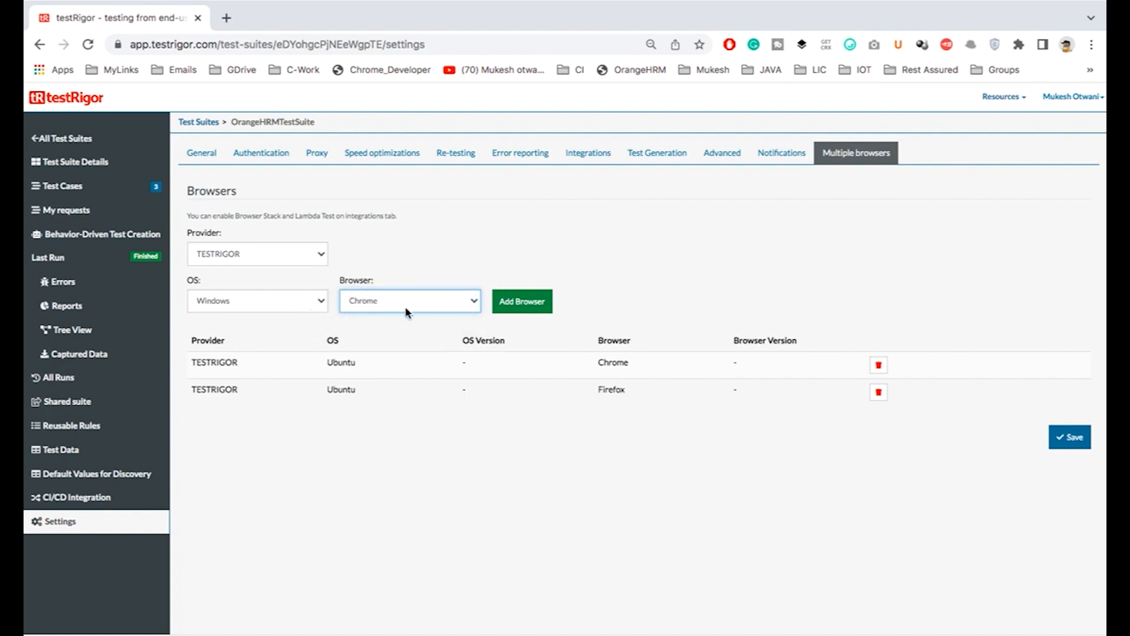
left_click(525, 305)
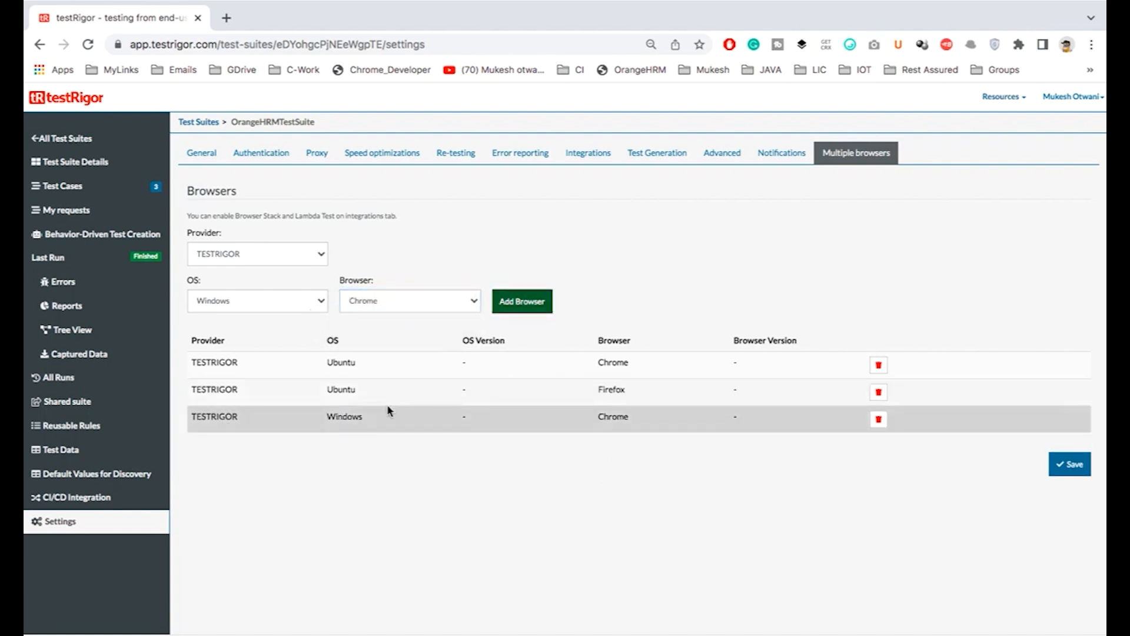
Delete the Ubuntu Firefox row, add OS X Safari, and save the browser settings.
left_click(252, 305)
left_click(248, 311)
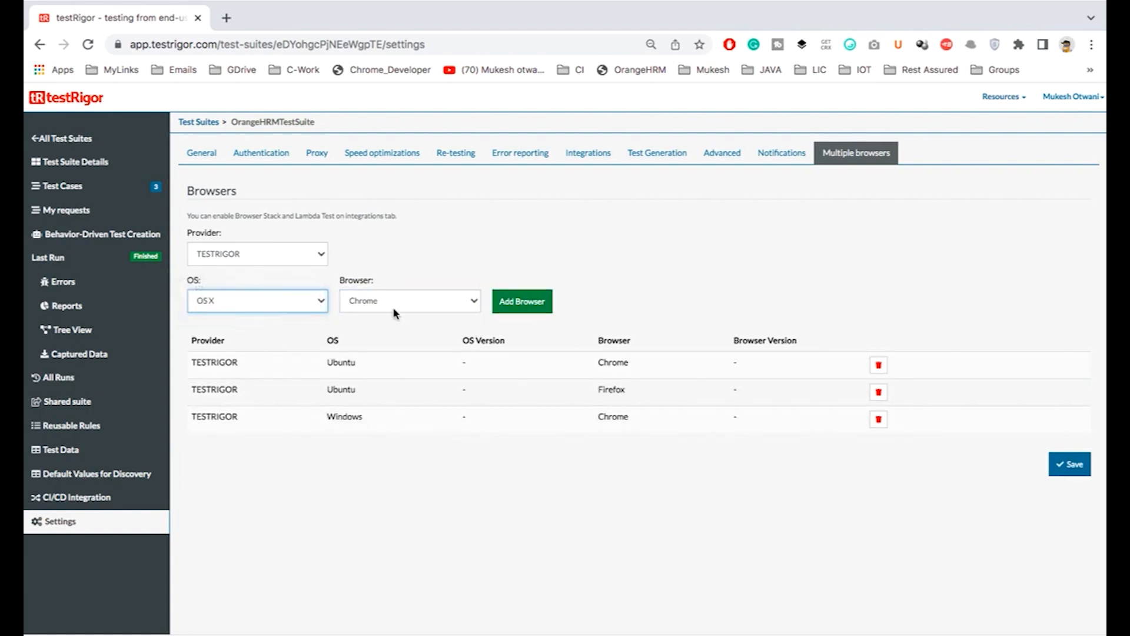
left_click(404, 304)
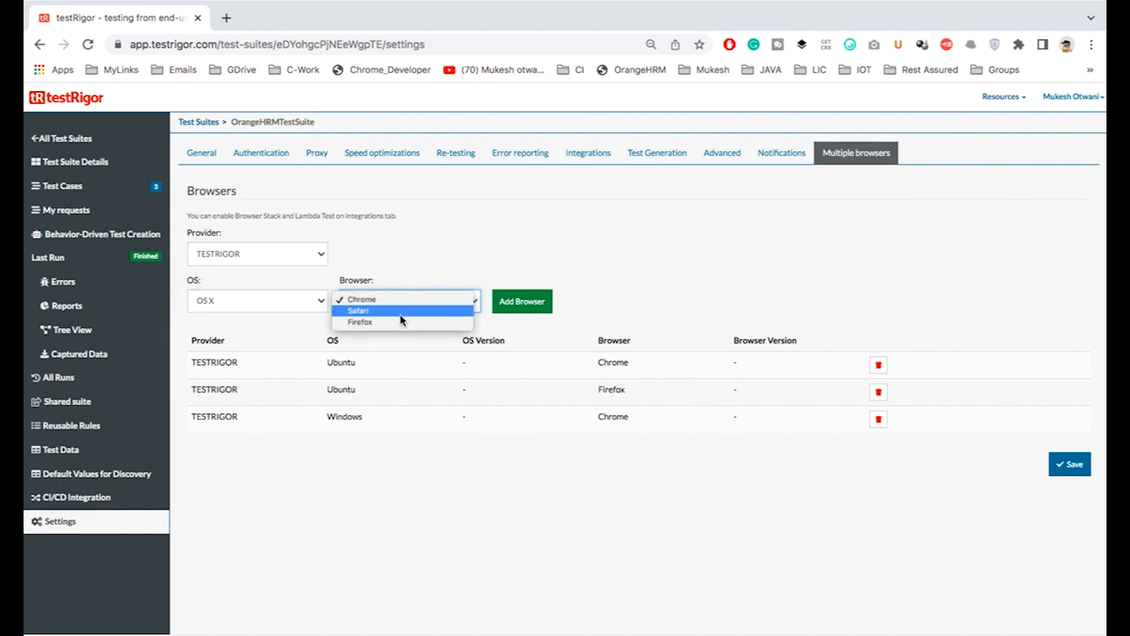
left_click(400, 313)
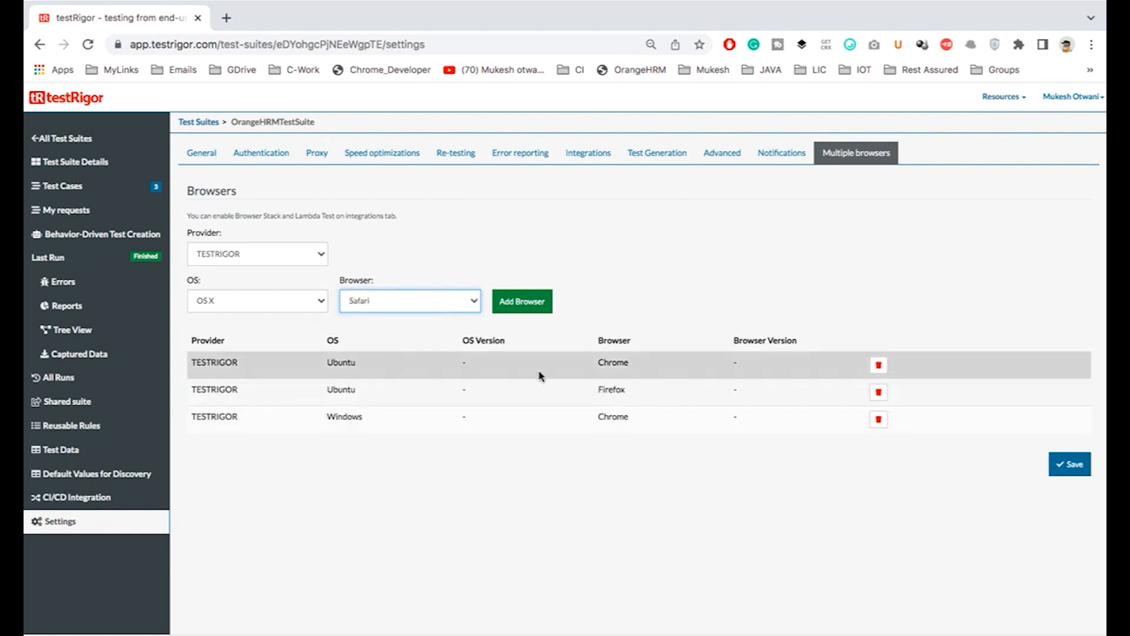
left_click(879, 392)
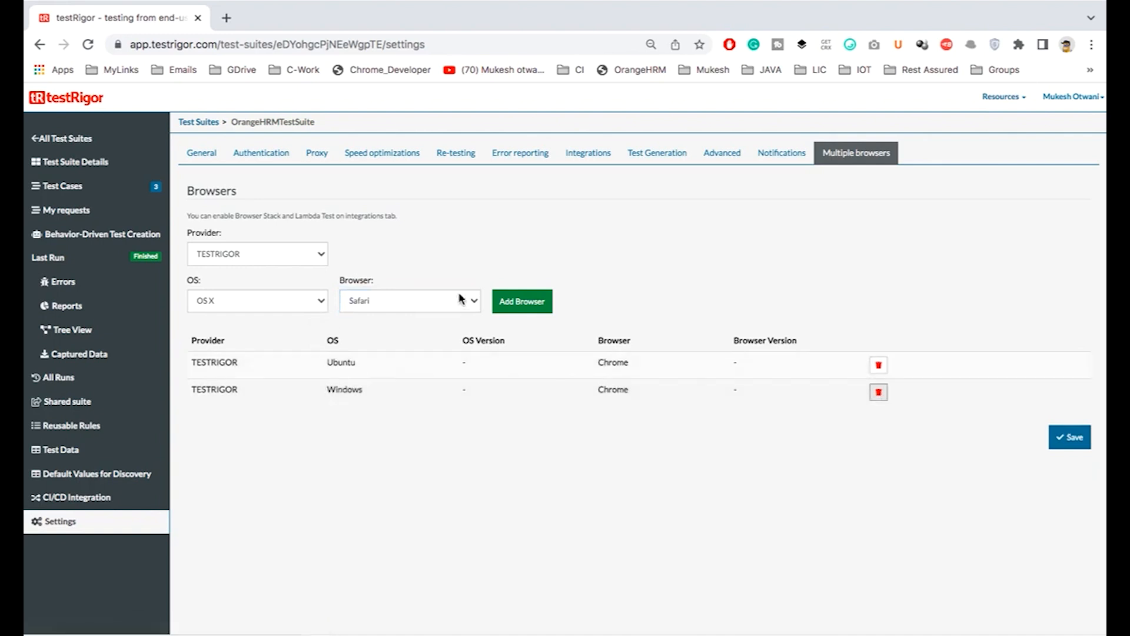
left_click(512, 303)
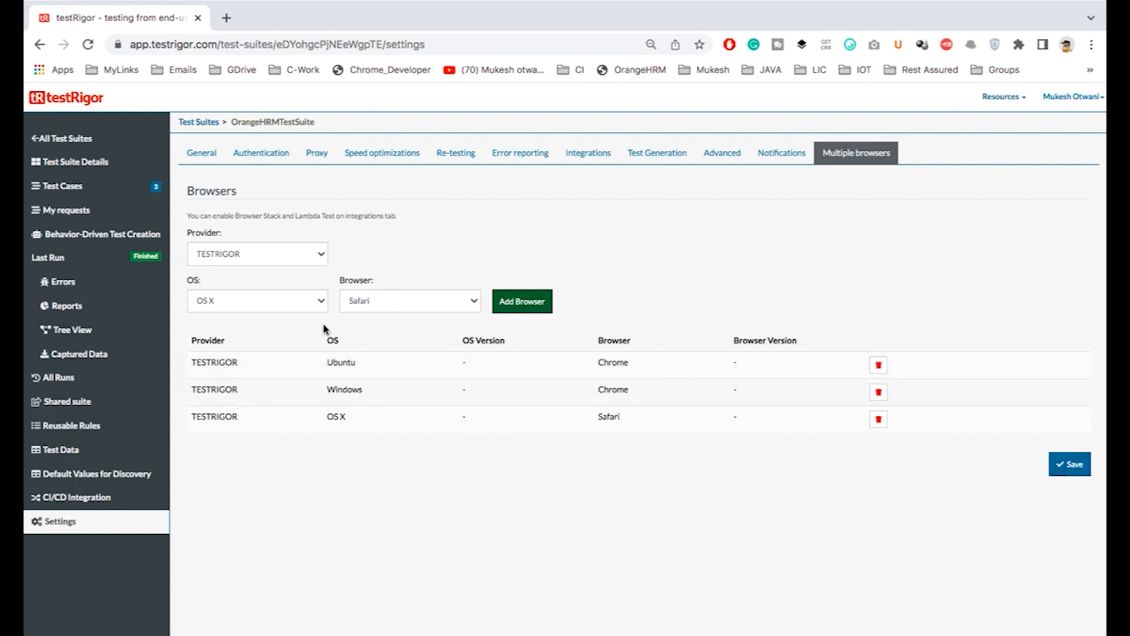
left_click(1075, 468)
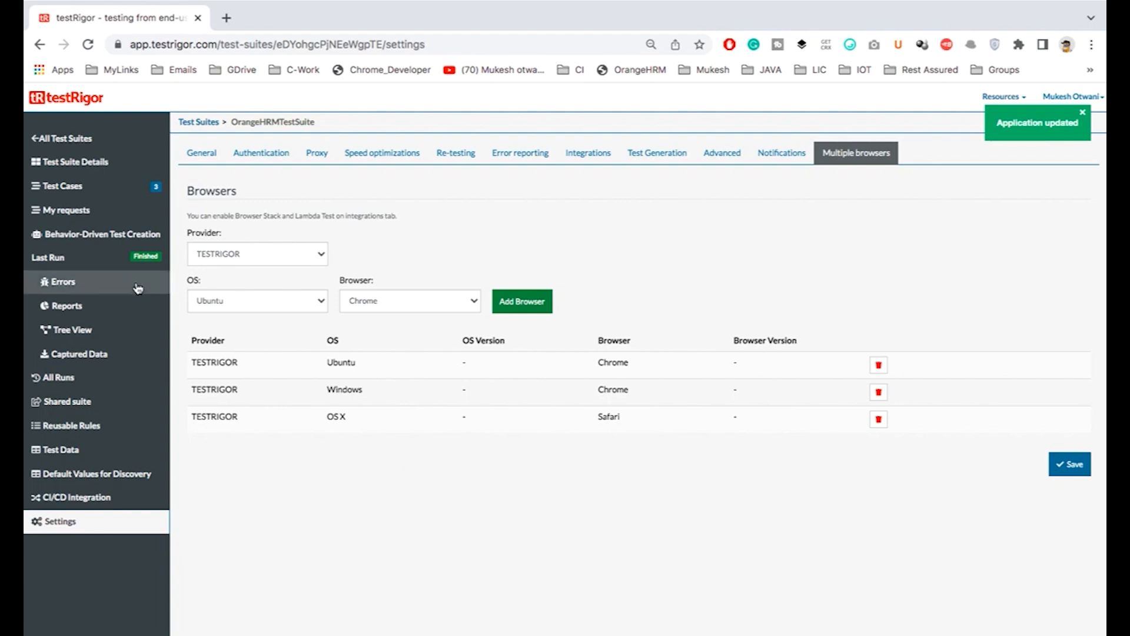
Go to Test Cases and expand the E2ETest row to see its Ubuntu and Windows Chrome runs.
left_click(93, 187)
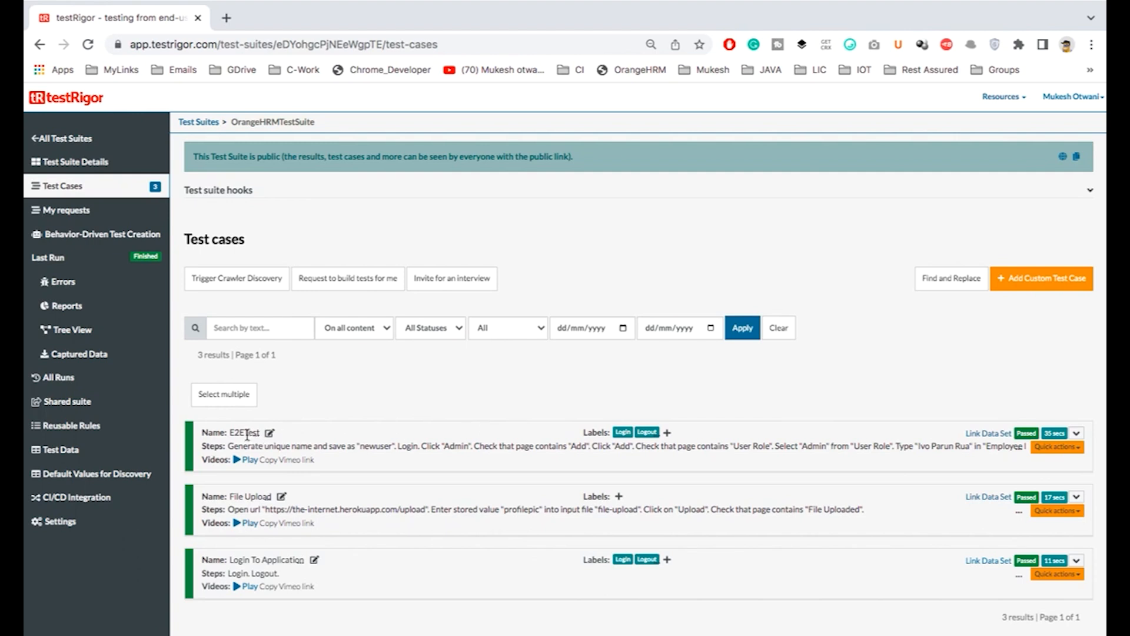
left_click(1075, 433)
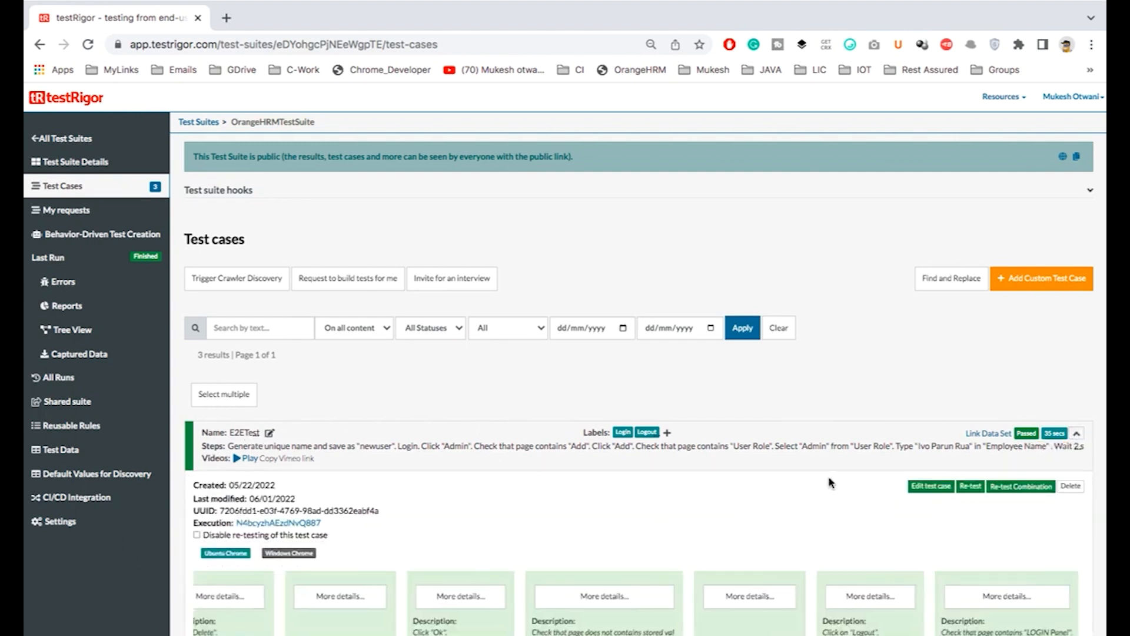
left_click(1076, 438)
Edit E2ETest from Quick actions, review its steps, and Validate and Save them unchanged.
left_click(1059, 447)
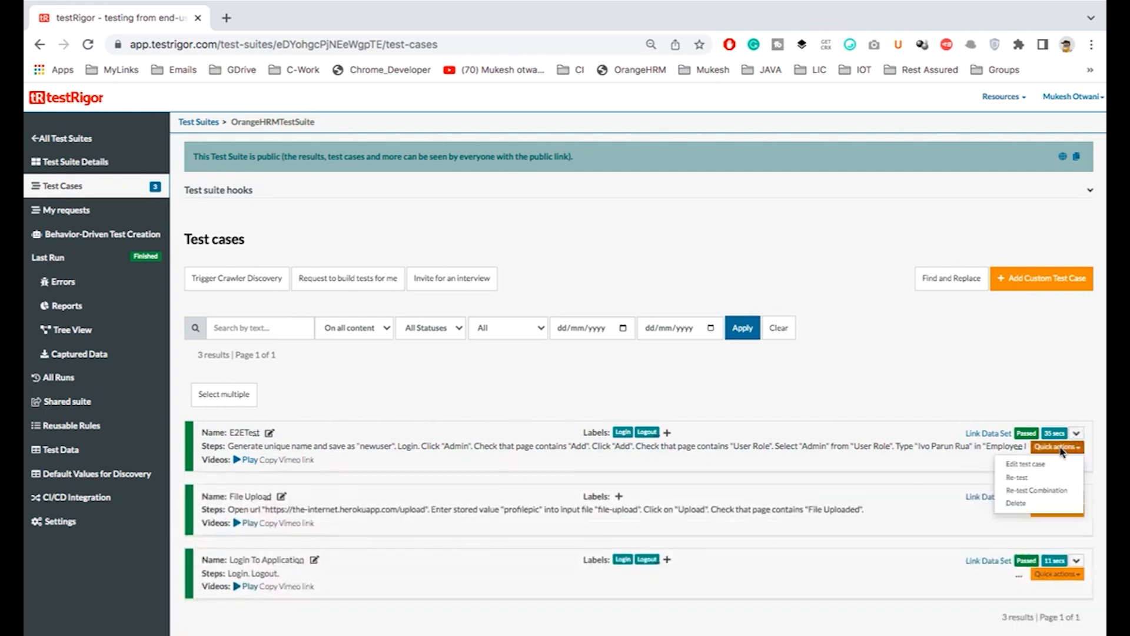
left_click(1025, 464)
scroll(659, 323, "down", 5)
scroll(659, 323, "up", 3)
scroll(659, 323, "up", 2)
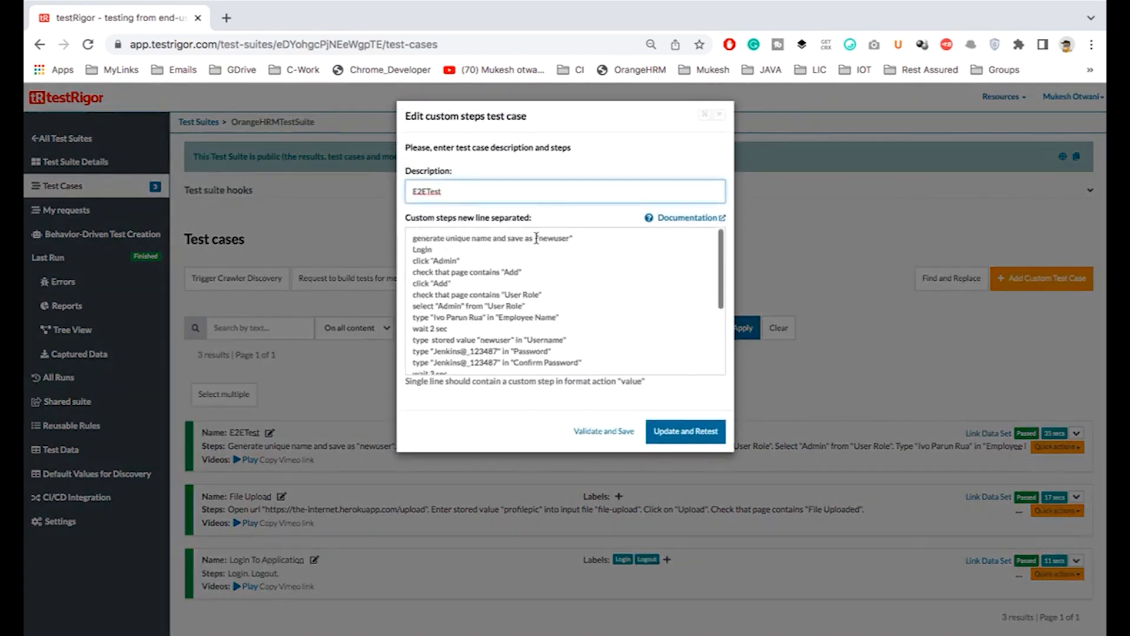
left_click_drag(575, 236, 395, 240)
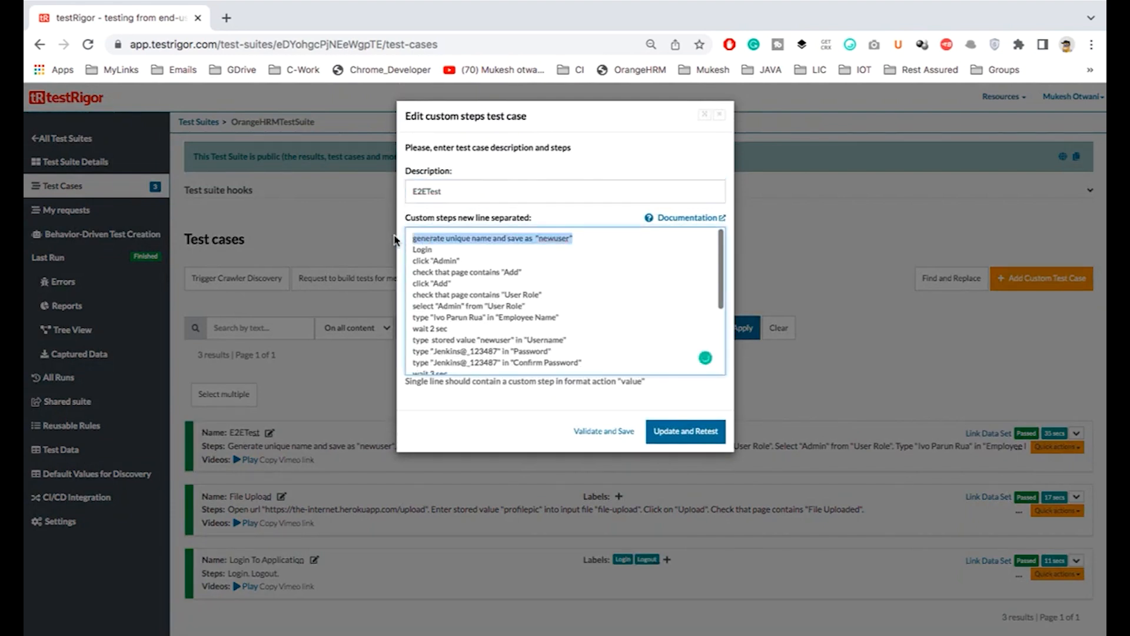
left_click(458, 240)
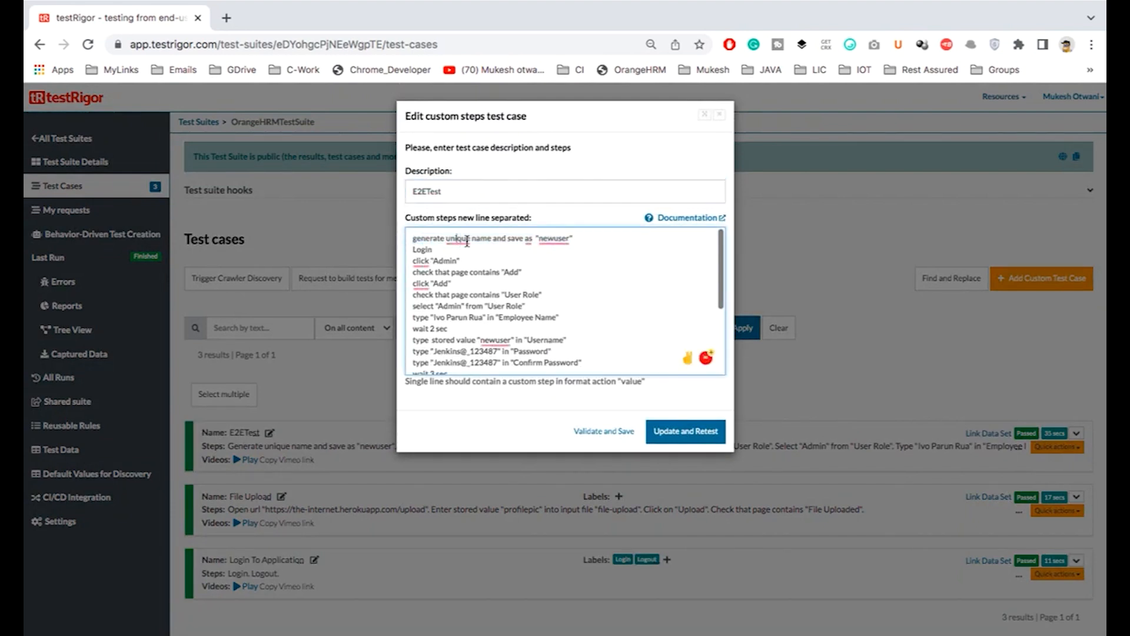
left_click(585, 243)
scroll(634, 335, "down", 3)
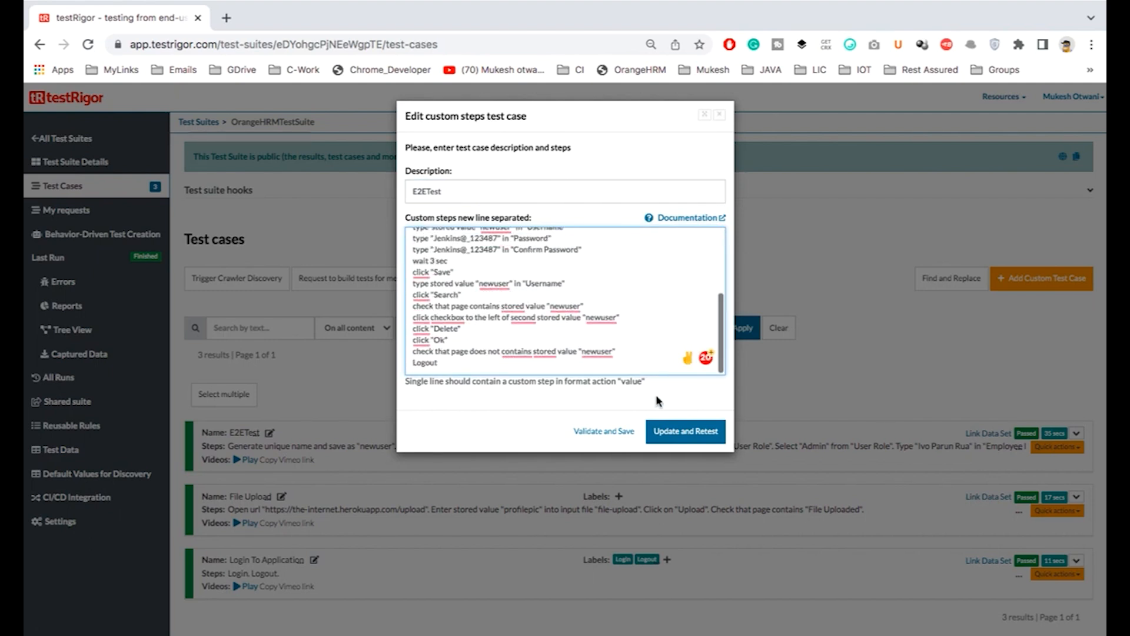
left_click(625, 432)
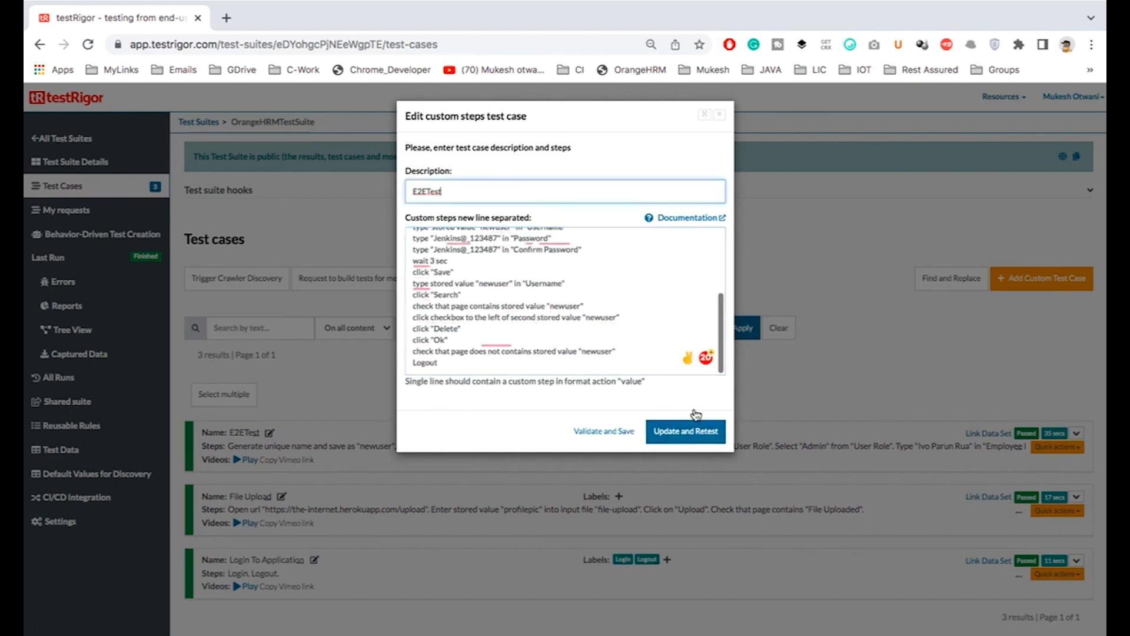
left_click(603, 432)
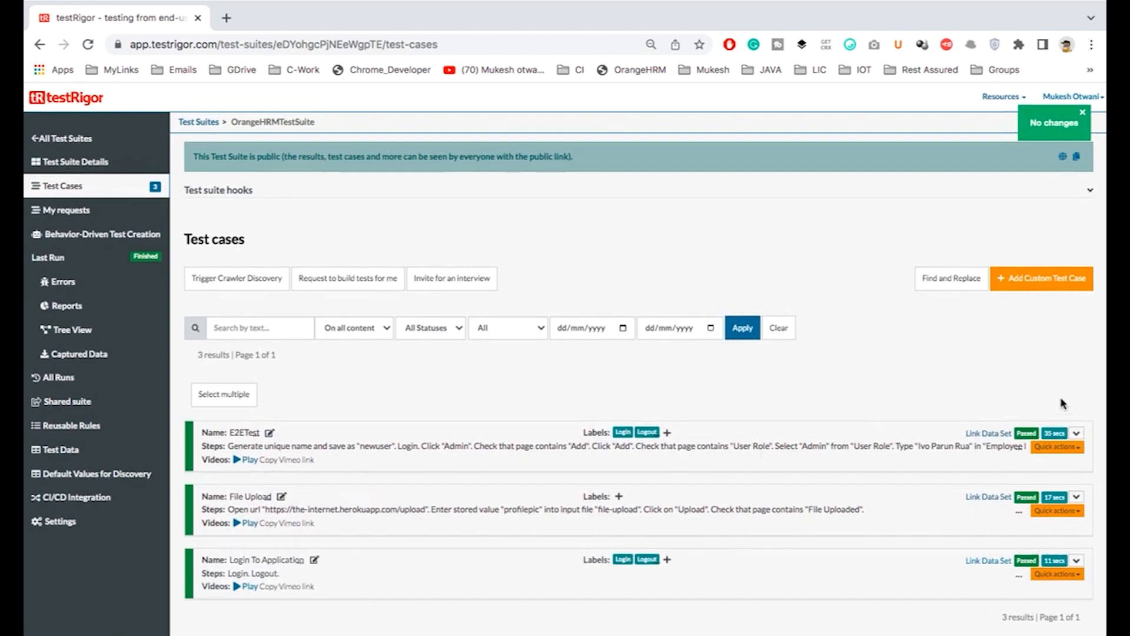
Re-test E2ETest on Ubuntu Chrome, Windows Chrome and OS X Safari, and open its Execution link in a new tab.
left_click(1076, 433)
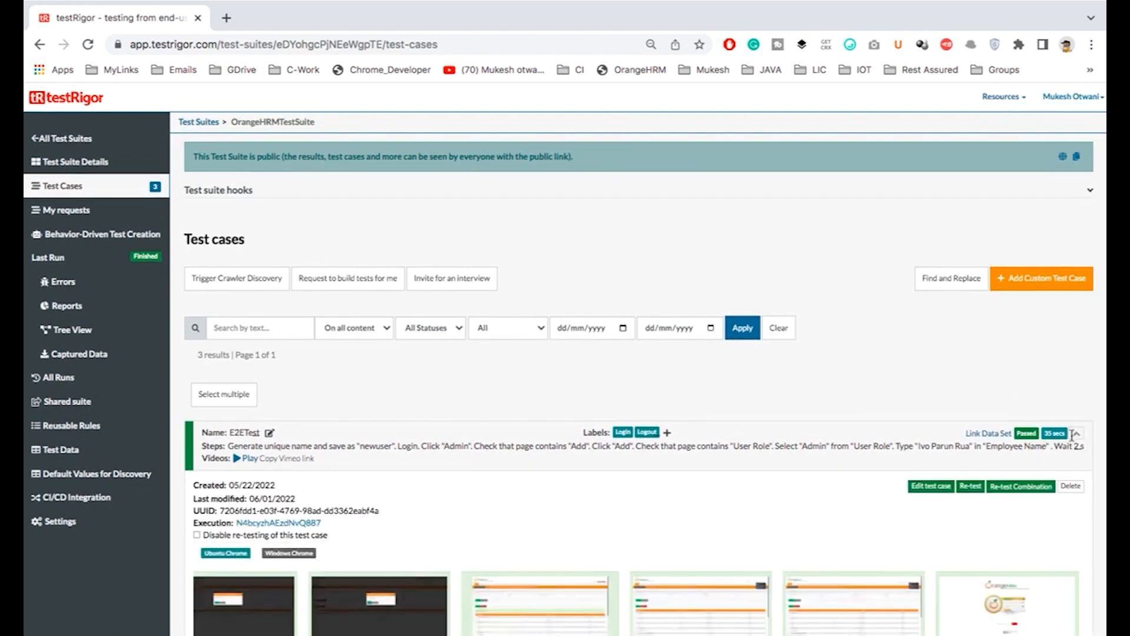
left_click(971, 487)
scroll(623, 421, "down", 2)
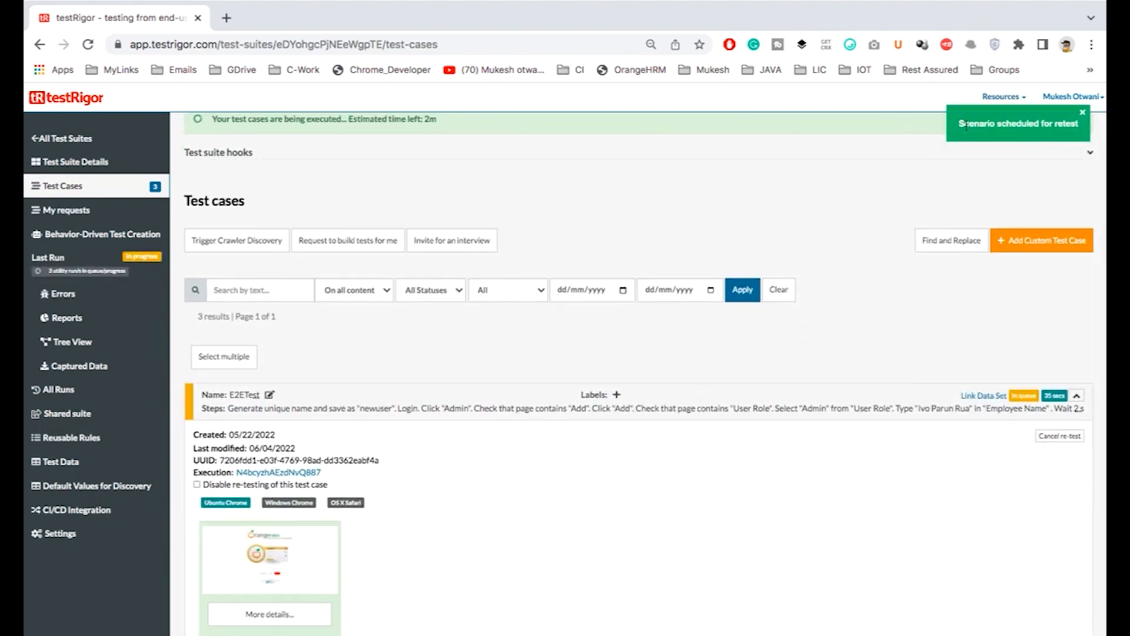
scroll(401, 506, "down", 2)
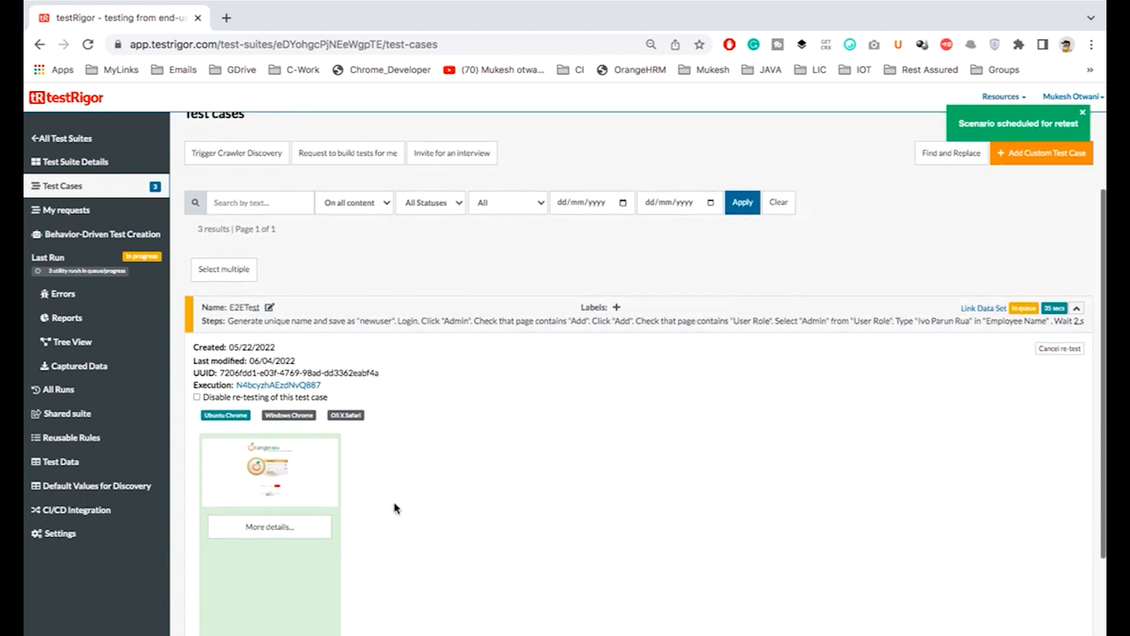
scroll(390, 396, "down", 1)
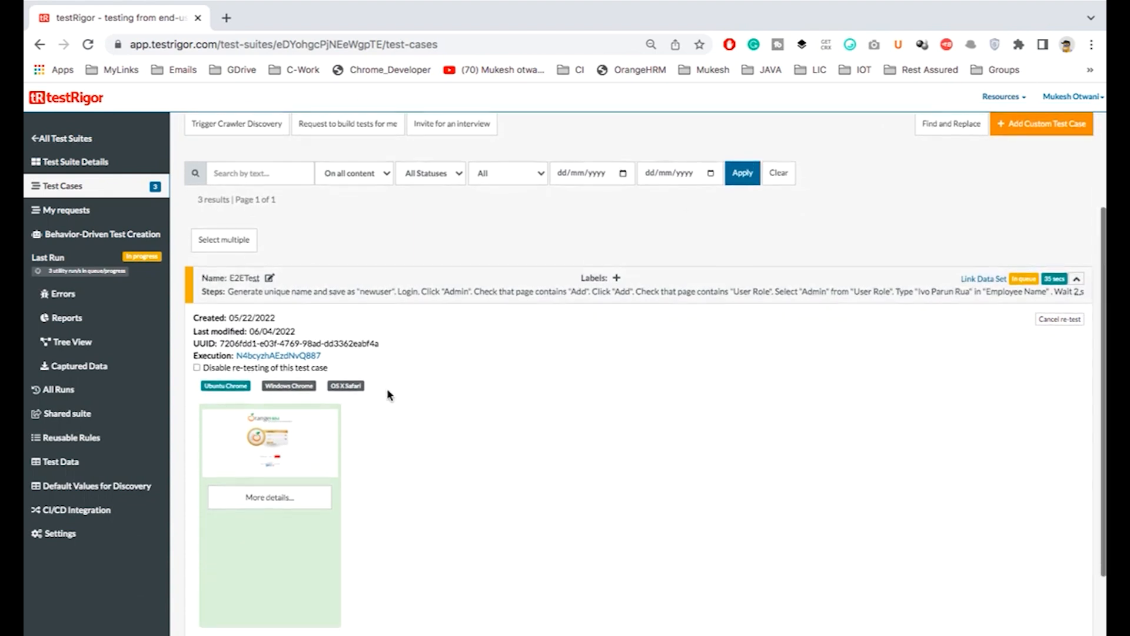
left_click(290, 356, "super")
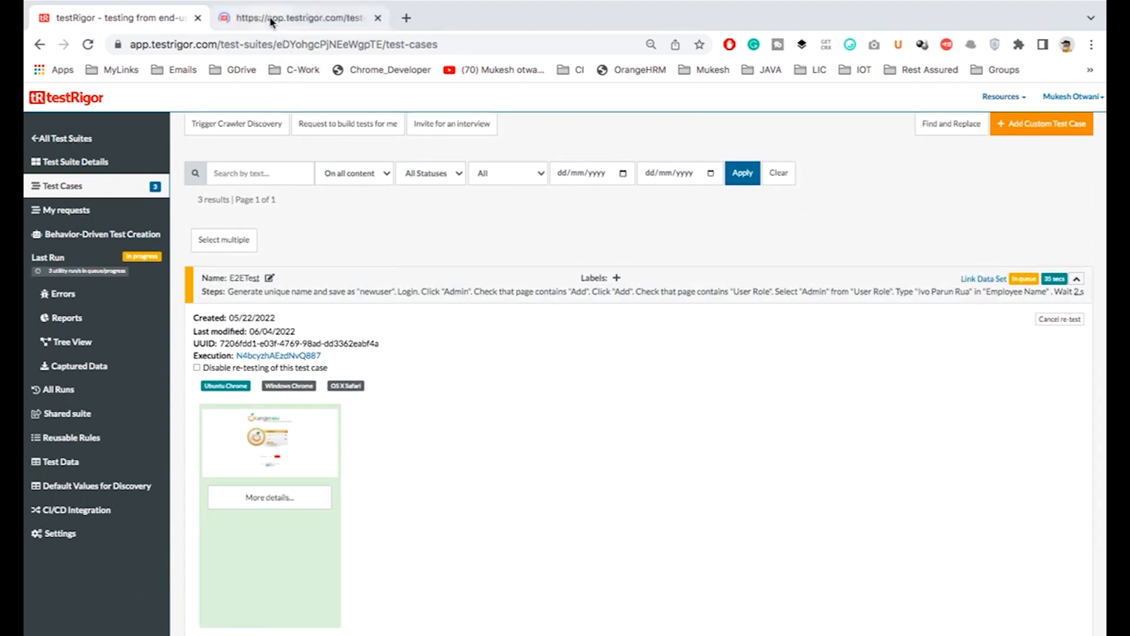
left_click(270, 20)
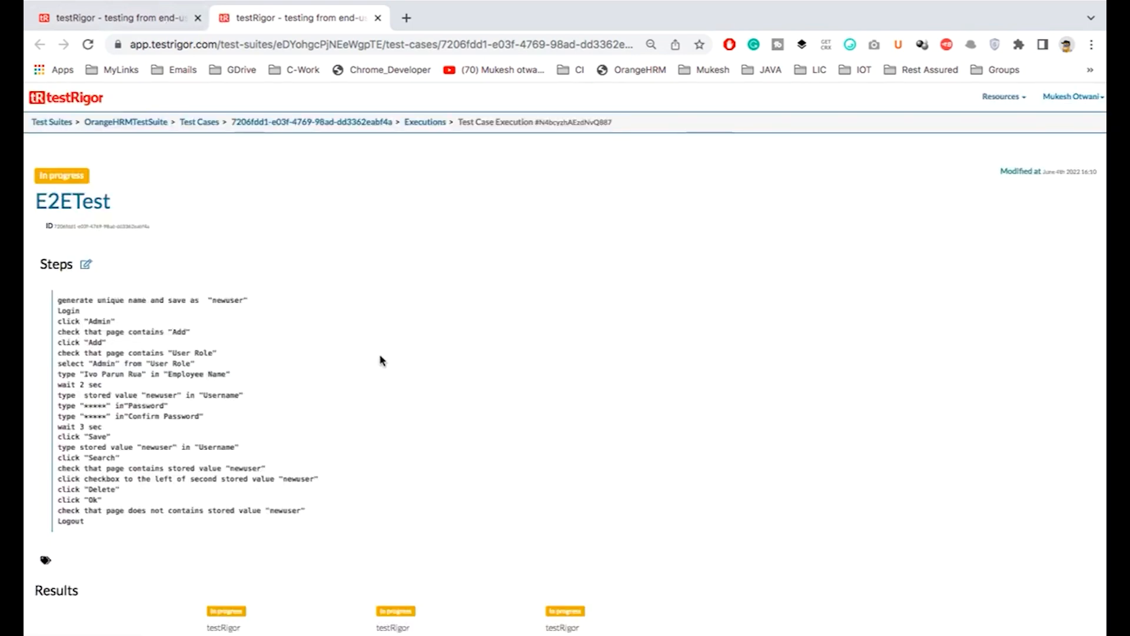
scroll(382, 360, "down", 15)
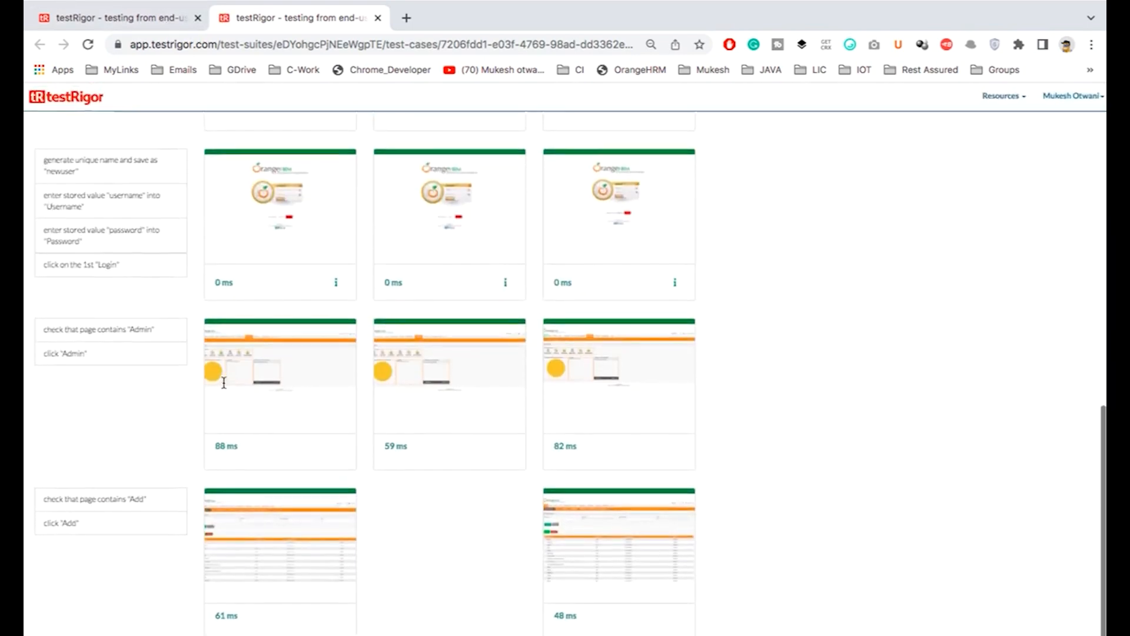
scroll(733, 471, "down", 1)
scroll(733, 471, "up", 1)
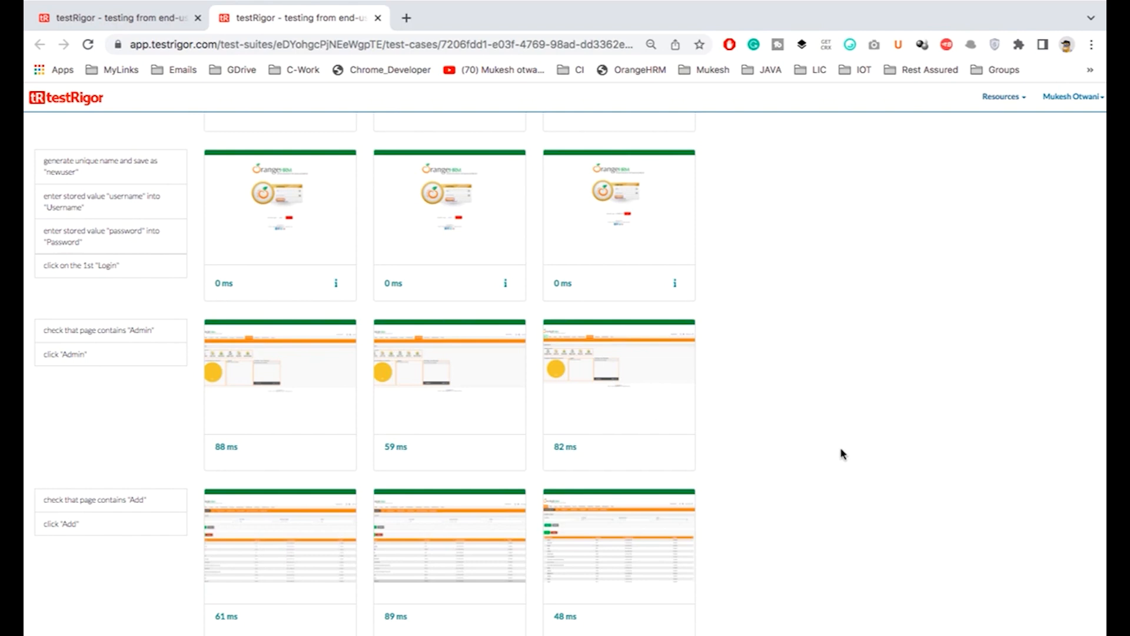
scroll(843, 453, "down", 3)
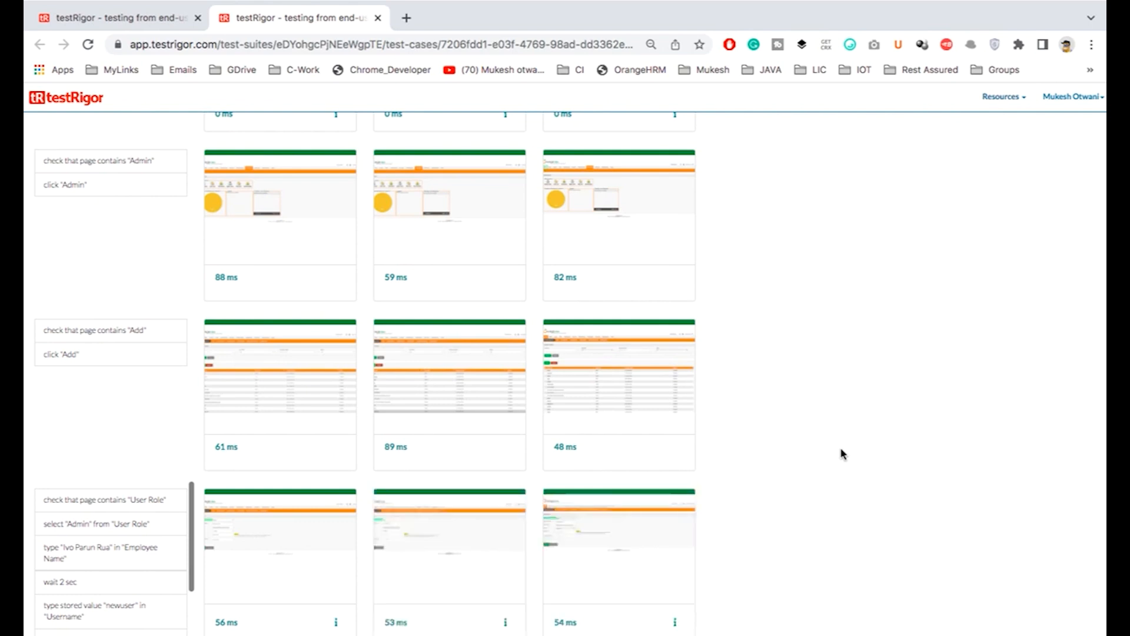
scroll(843, 453, "down", 6)
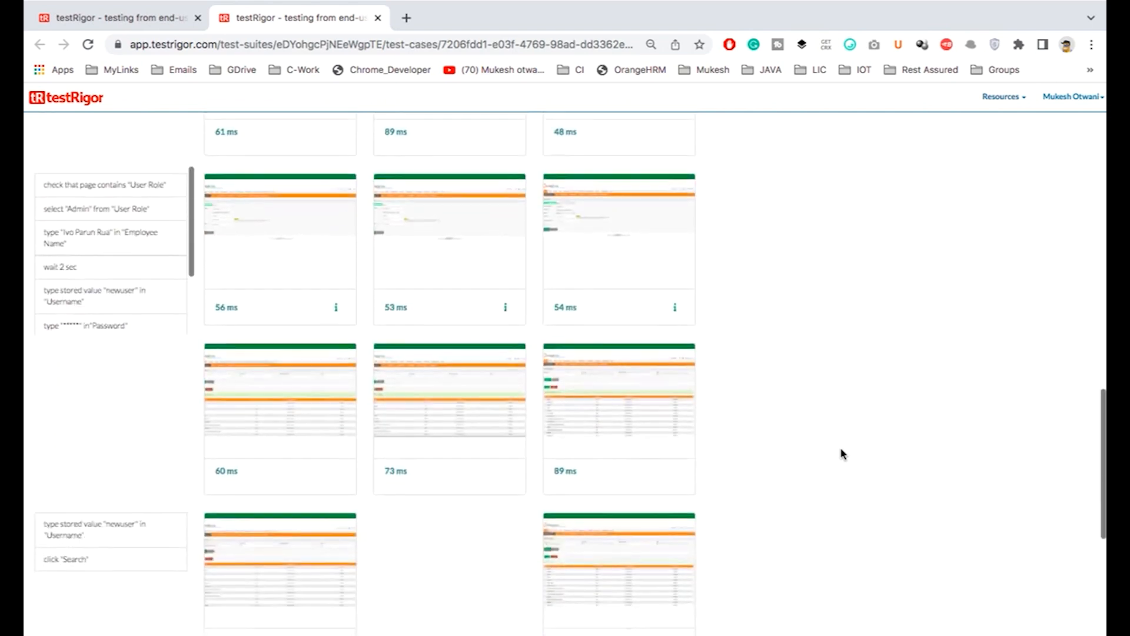
scroll(842, 453, "down", 7)
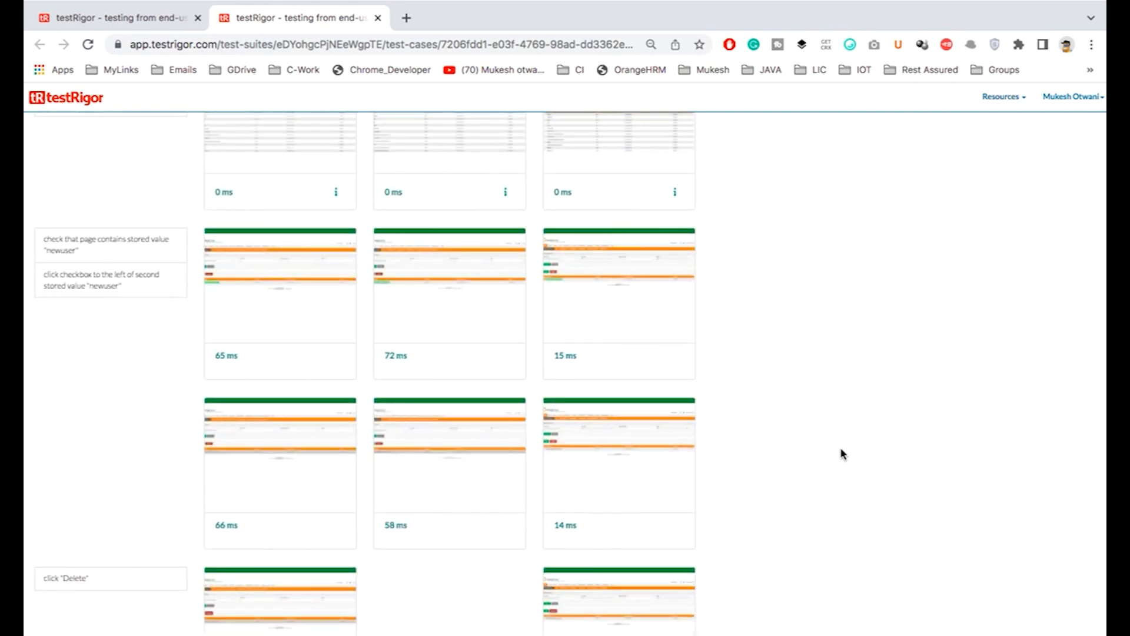
scroll(843, 453, "down", 1)
scroll(842, 454, "up", 20)
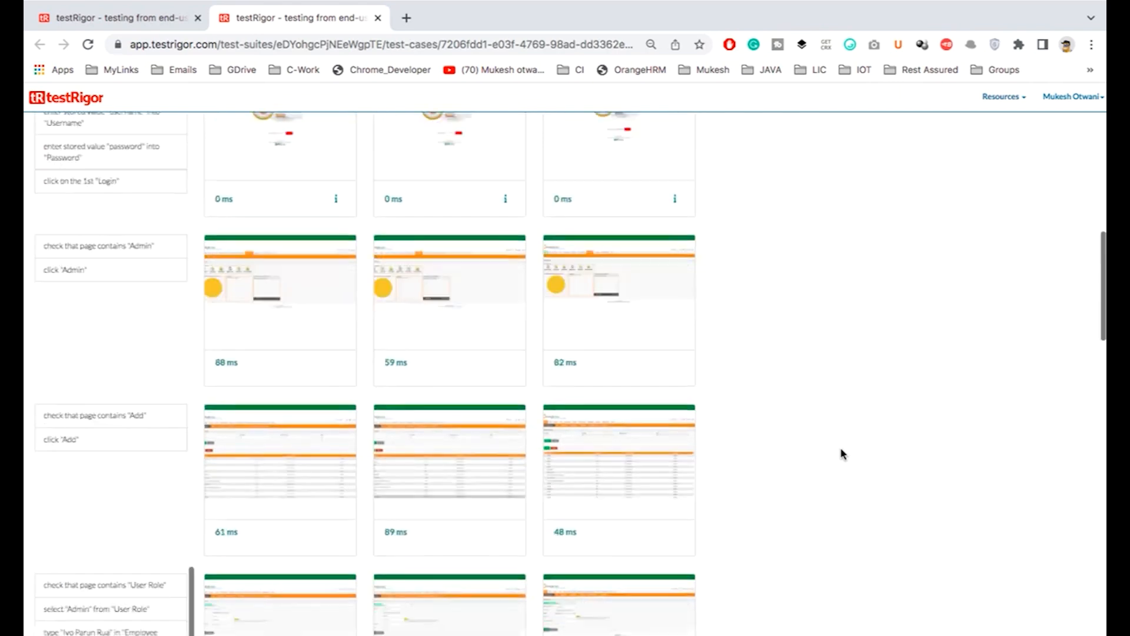
scroll(843, 454, "down", 4)
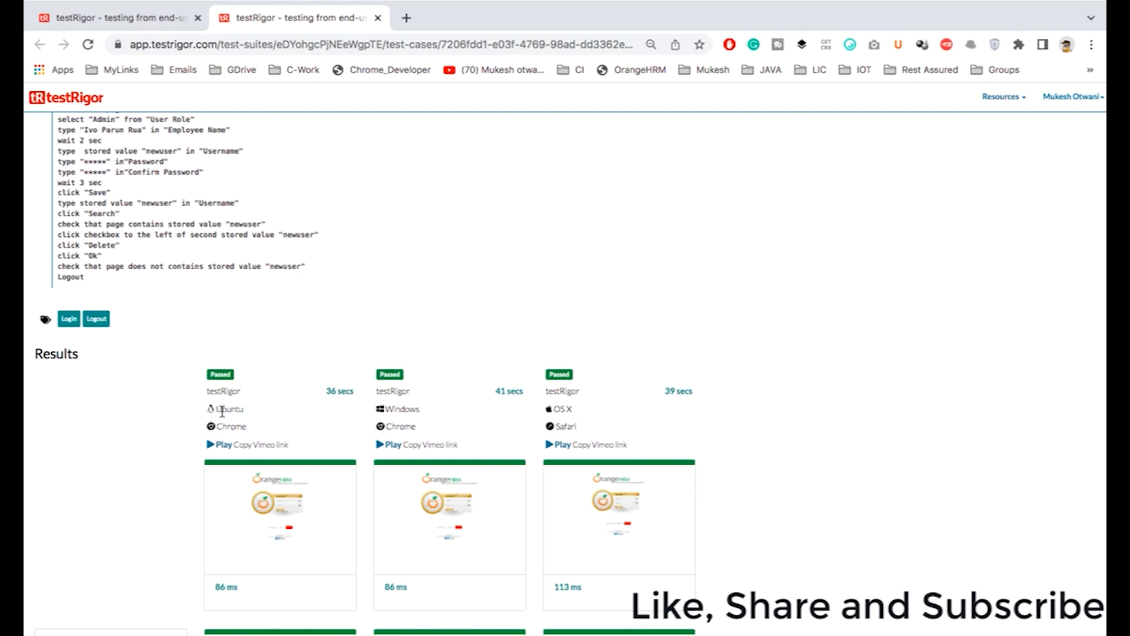
scroll(206, 422, "down", 2)
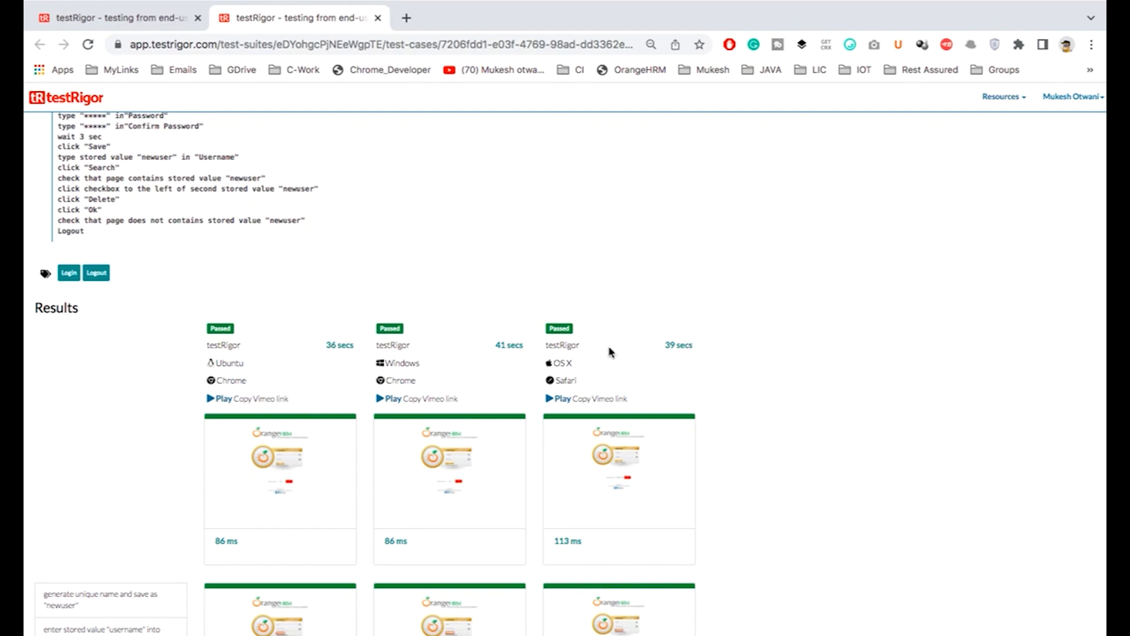
scroll(318, 384, "down", 15)
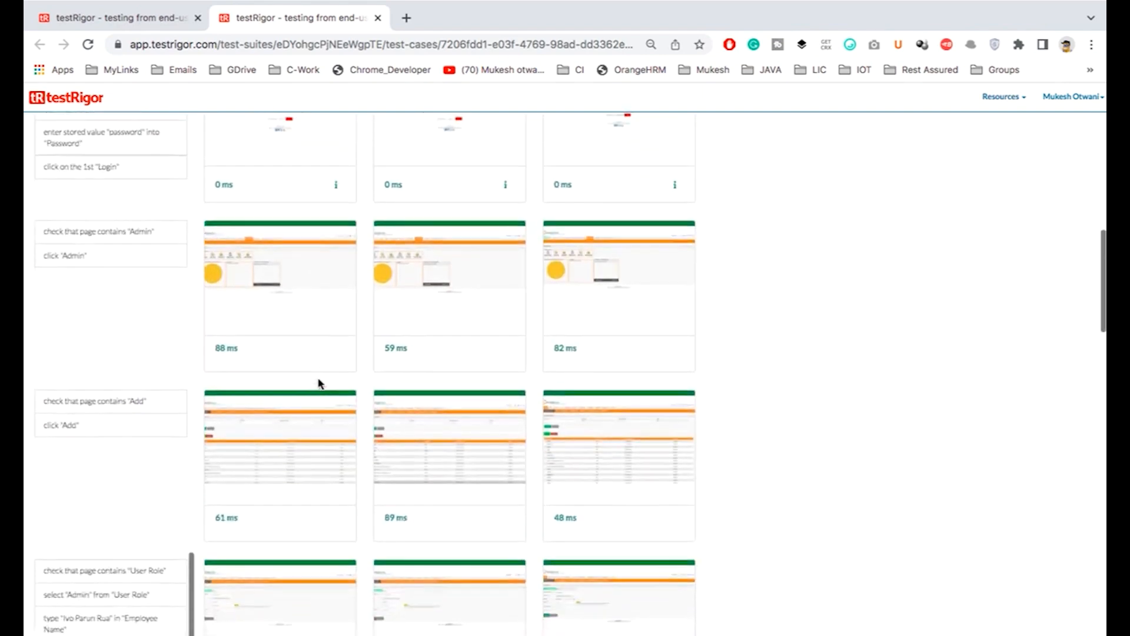
scroll(271, 394, "up", 20)
scroll(161, 424, "down", 5)
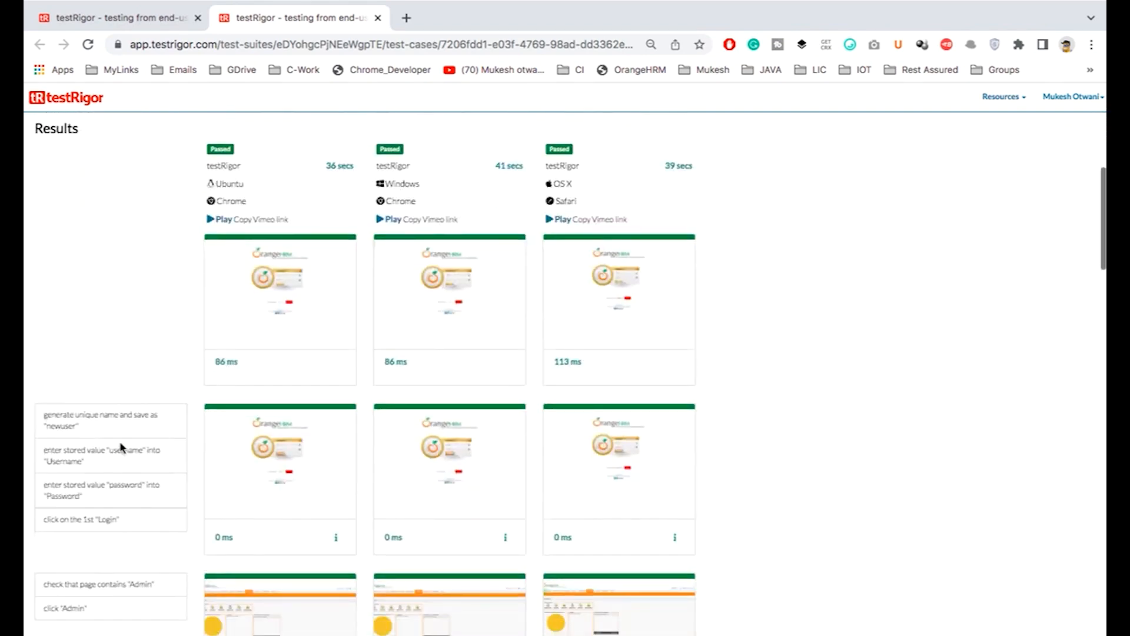
scroll(116, 475, "down", 9)
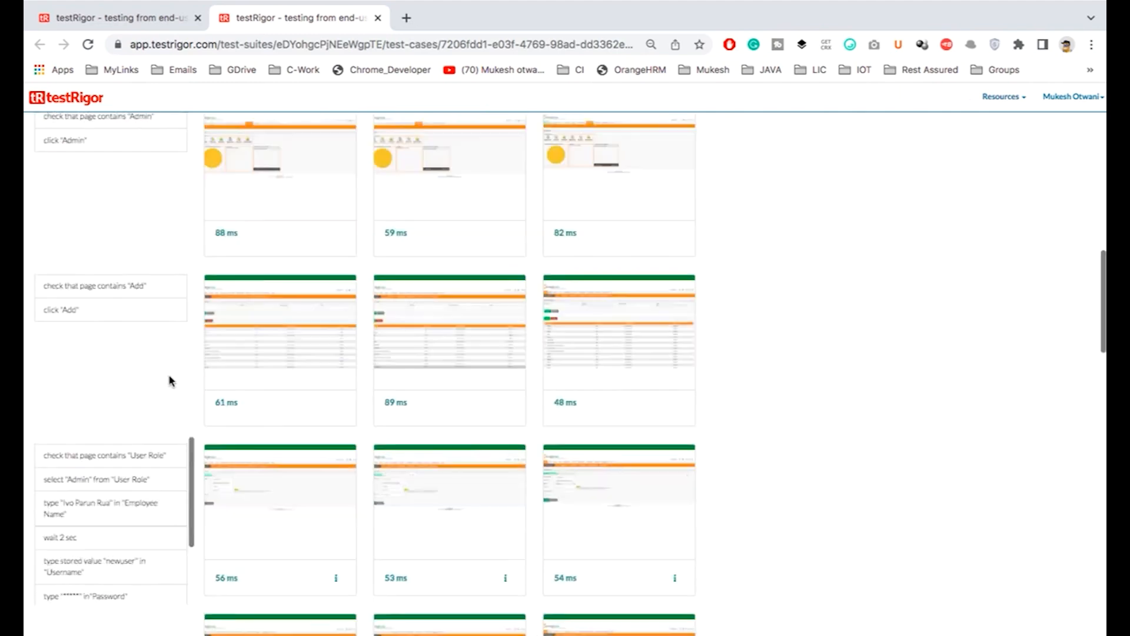
scroll(170, 380, "down", 10)
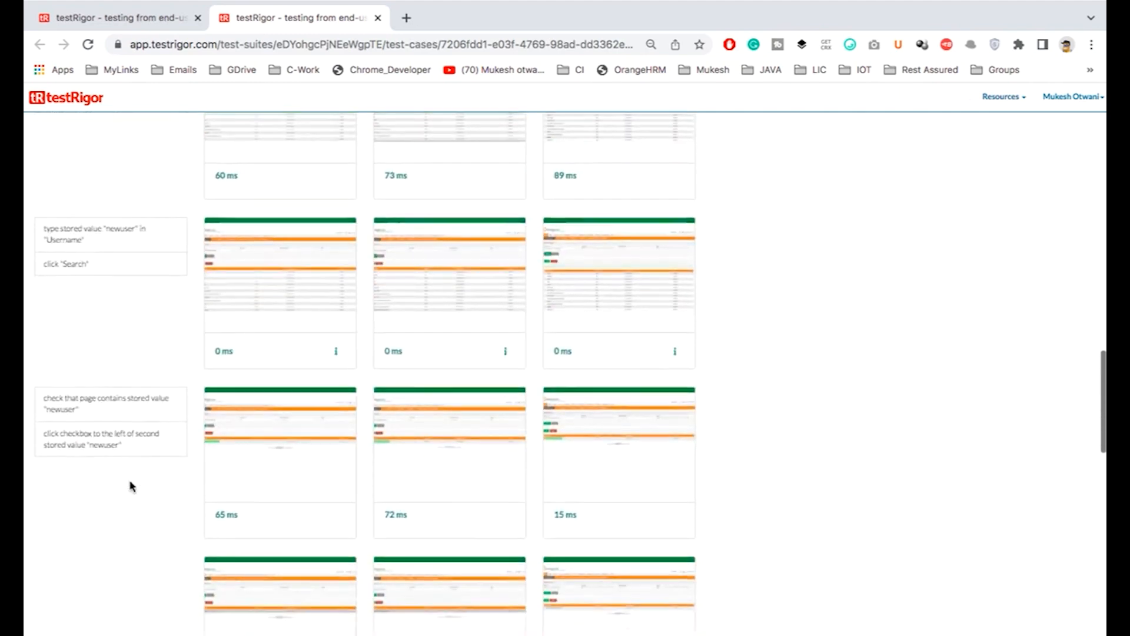
scroll(130, 486, "down", 8)
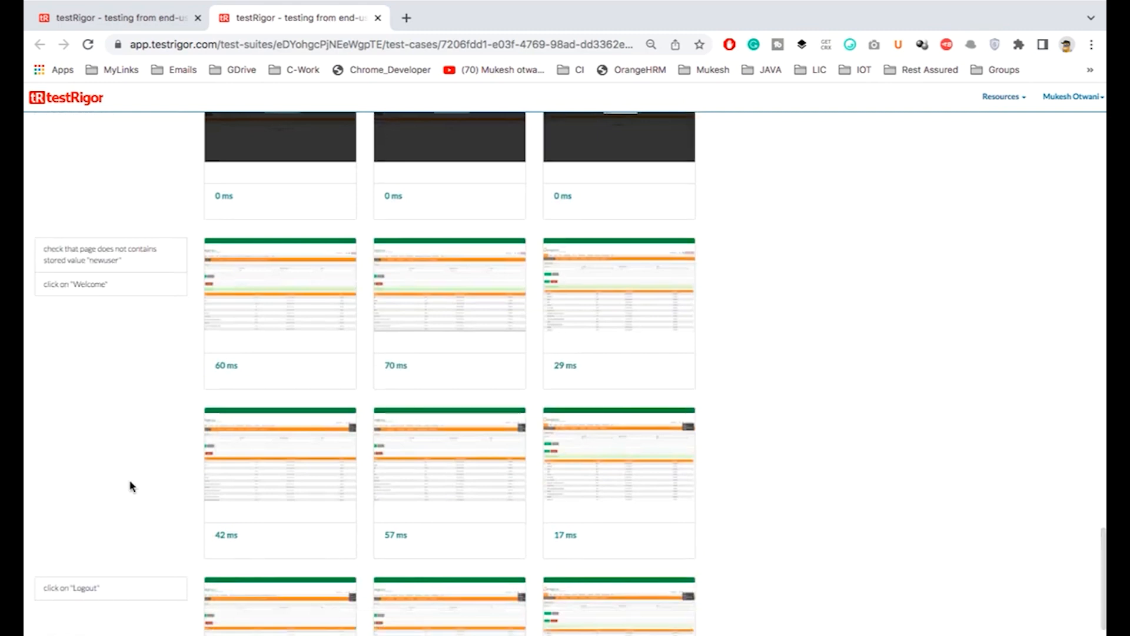
scroll(130, 485, "down", 1)
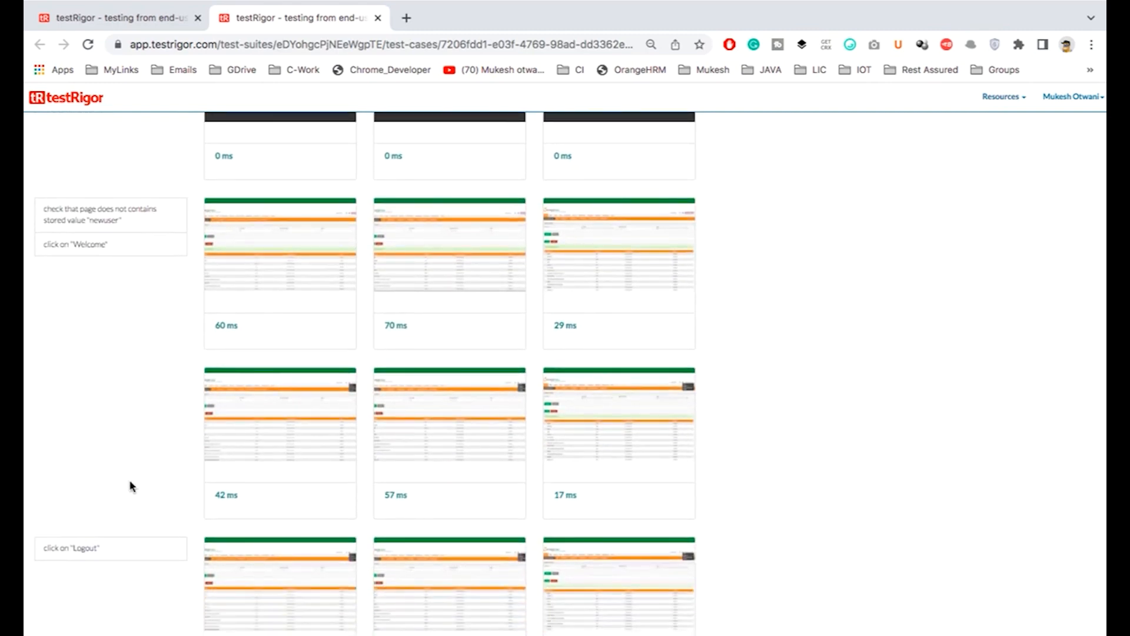
scroll(131, 482, "down", 5)
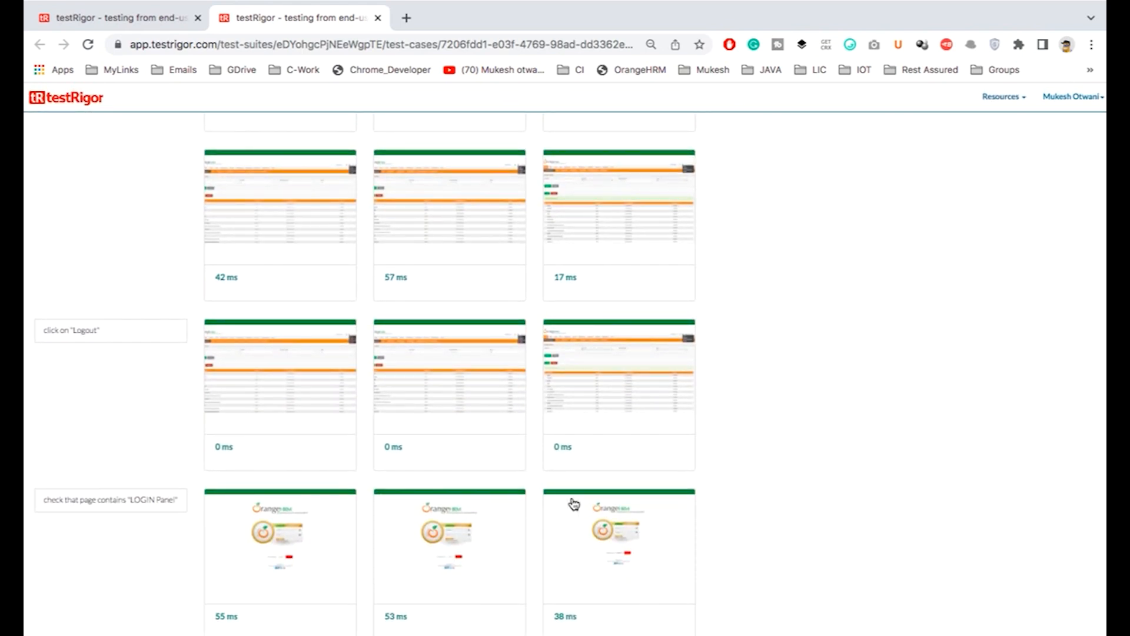
scroll(565, 505, "up", 20)
scroll(585, 506, "down", 8)
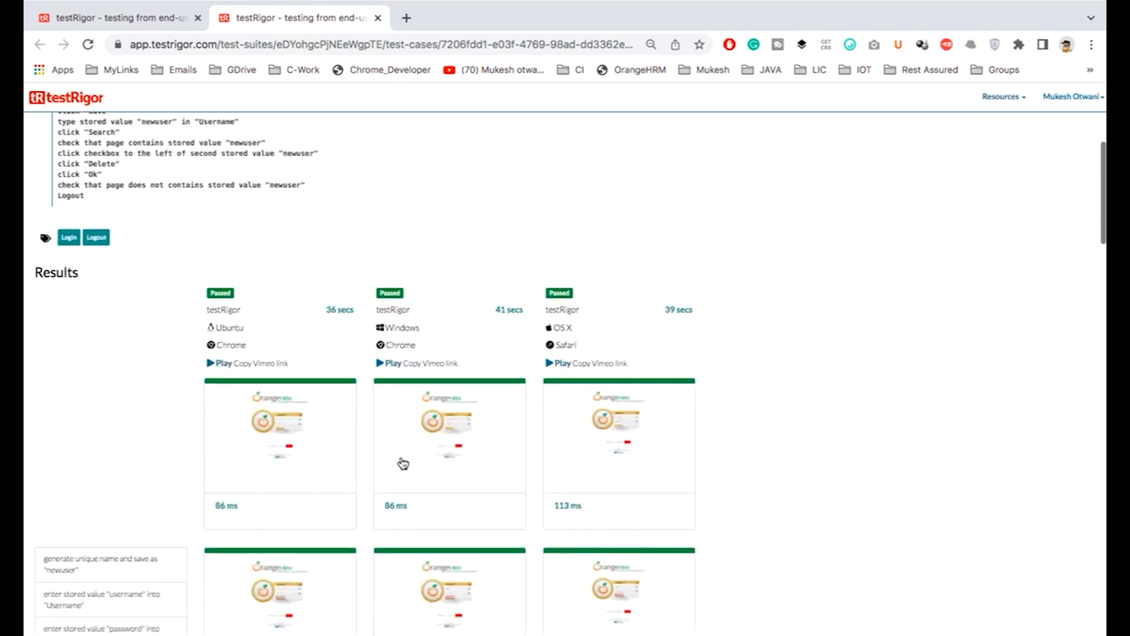
left_click(223, 364)
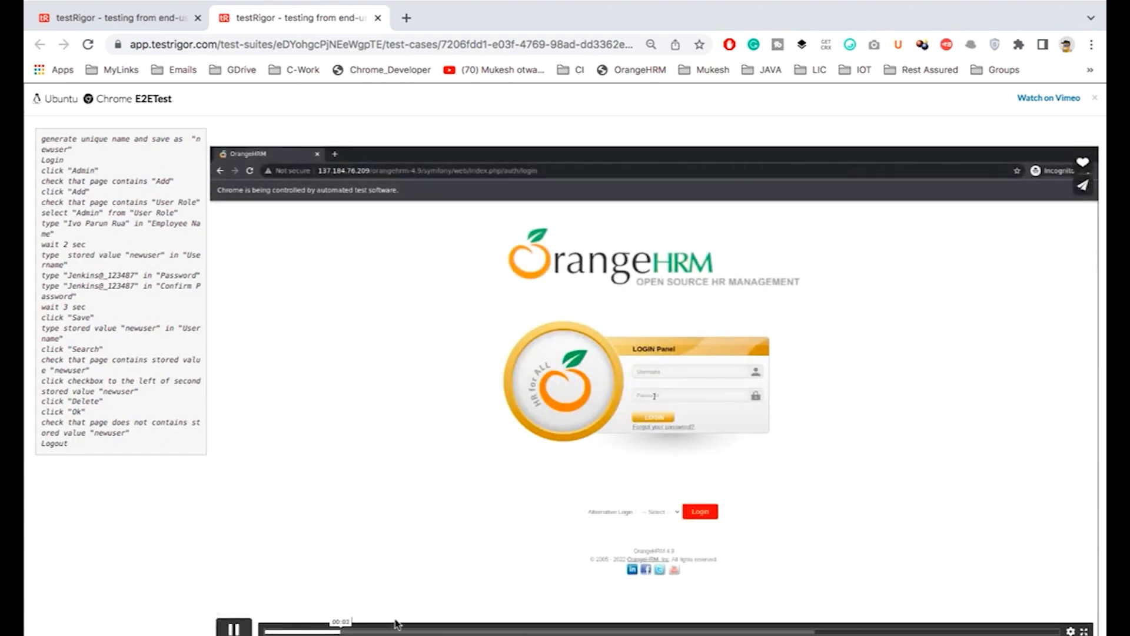
left_click(517, 630)
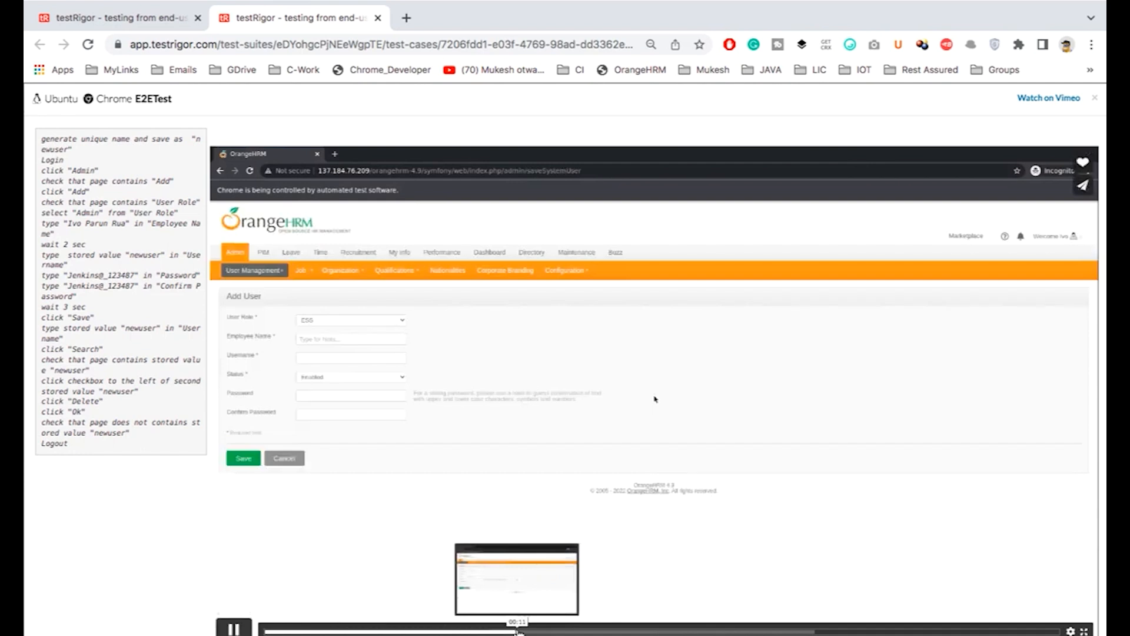
left_click(799, 630)
left_click(856, 629)
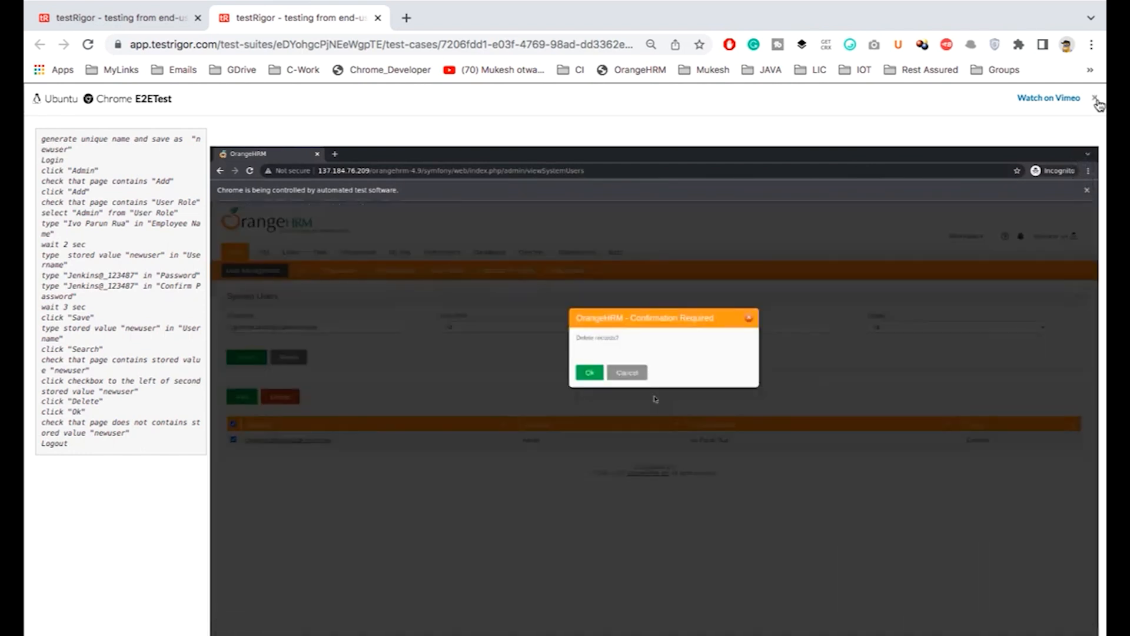
left_click(1096, 99)
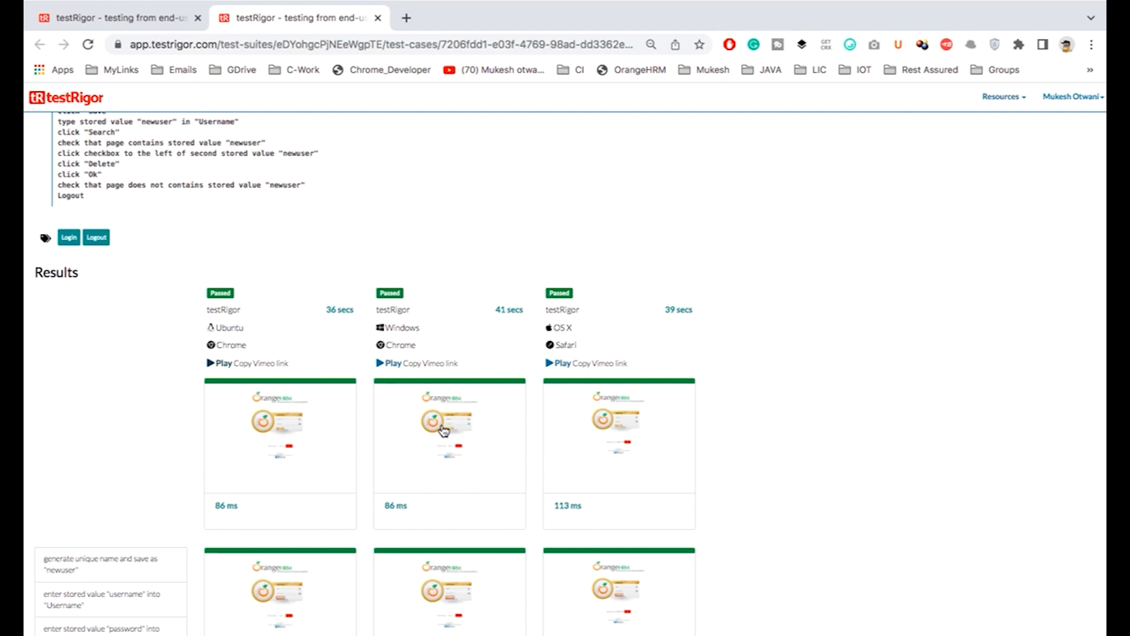
Return to the test cases tab and view the Ubuntu Chrome run's step screenshots.
scroll(444, 430, "down", 20)
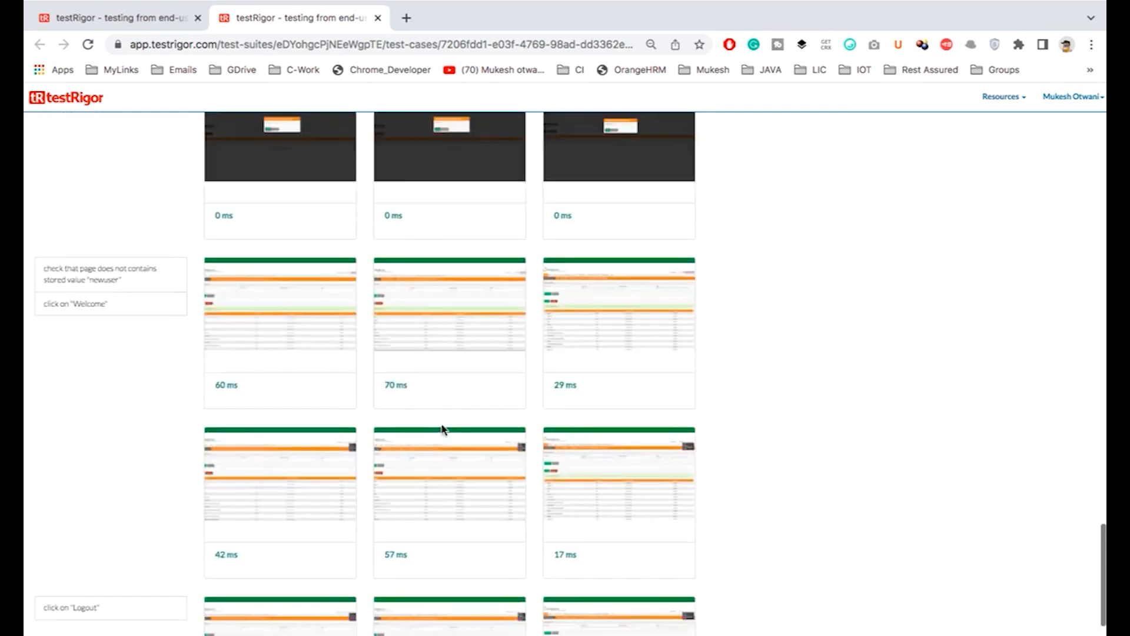
scroll(444, 430, "up", 5)
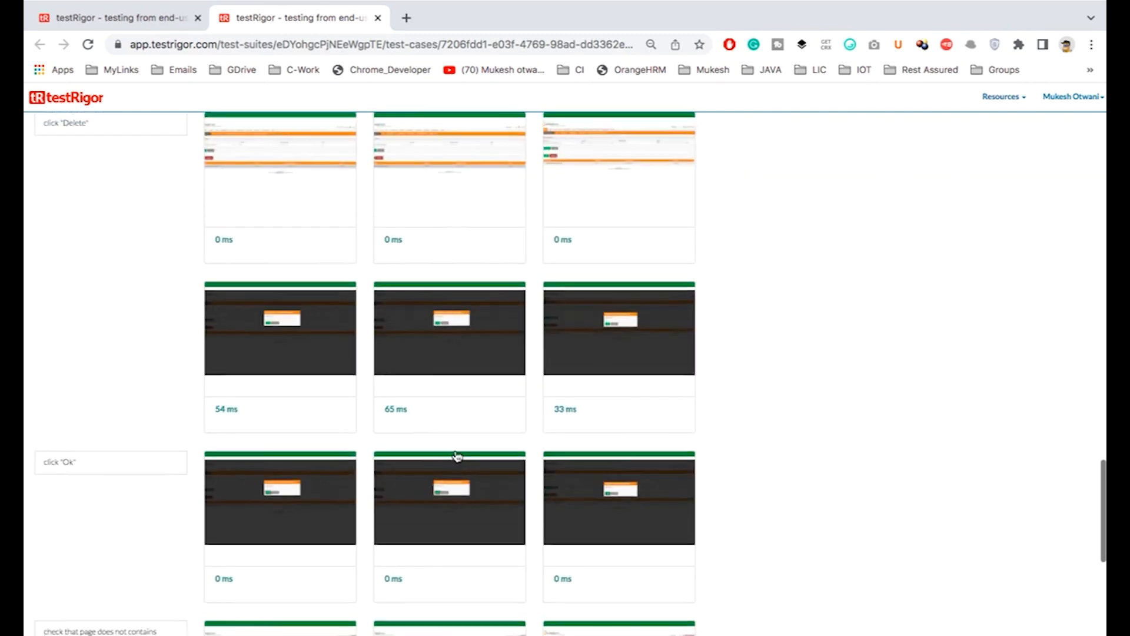
scroll(502, 328, "up", 3)
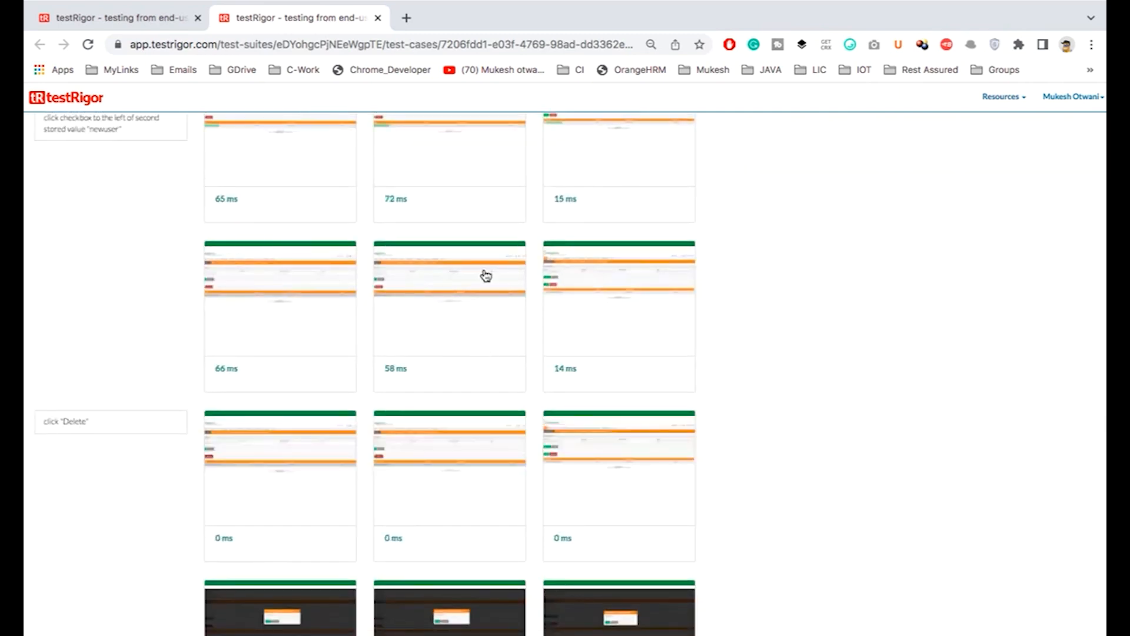
scroll(484, 272, "up", 10)
scroll(486, 276, "up", 15)
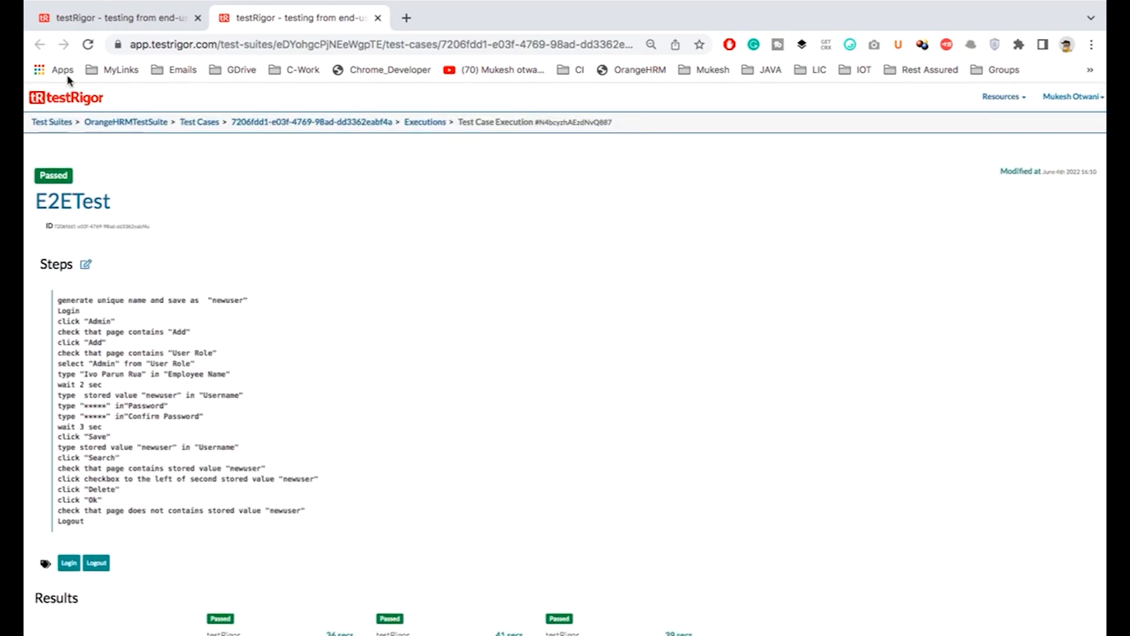
left_click(123, 19)
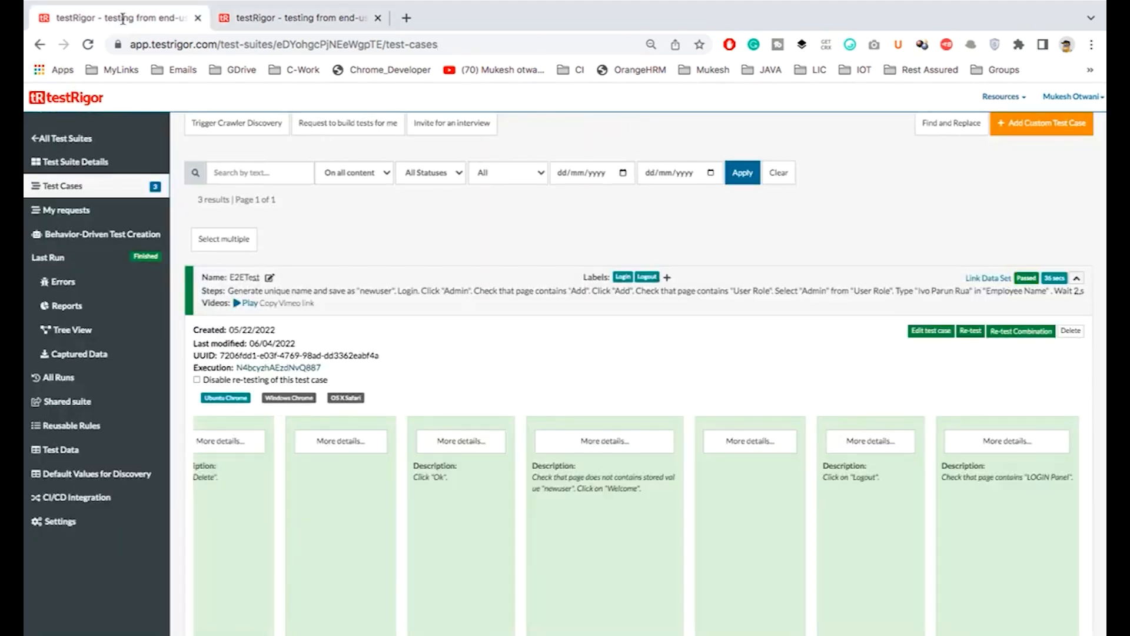
left_click(239, 398)
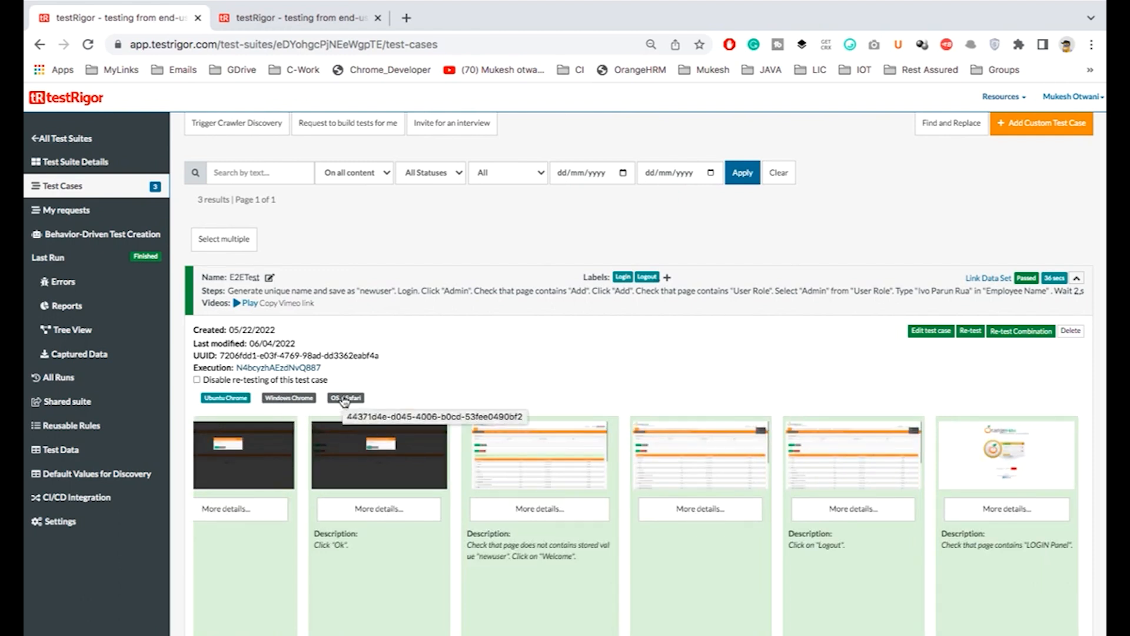
scroll(400, 393, "down", 3)
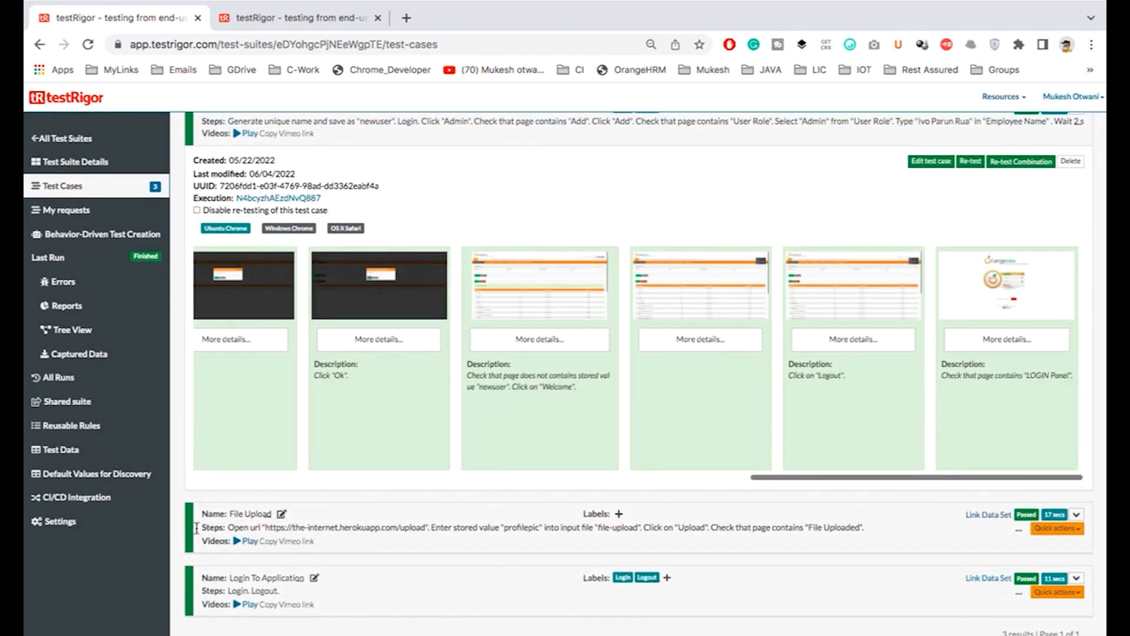
Expand the File Upload case, then open suite Settings on the Multiple browsers tab.
left_click(1076, 515)
scroll(705, 547, "down", 2)
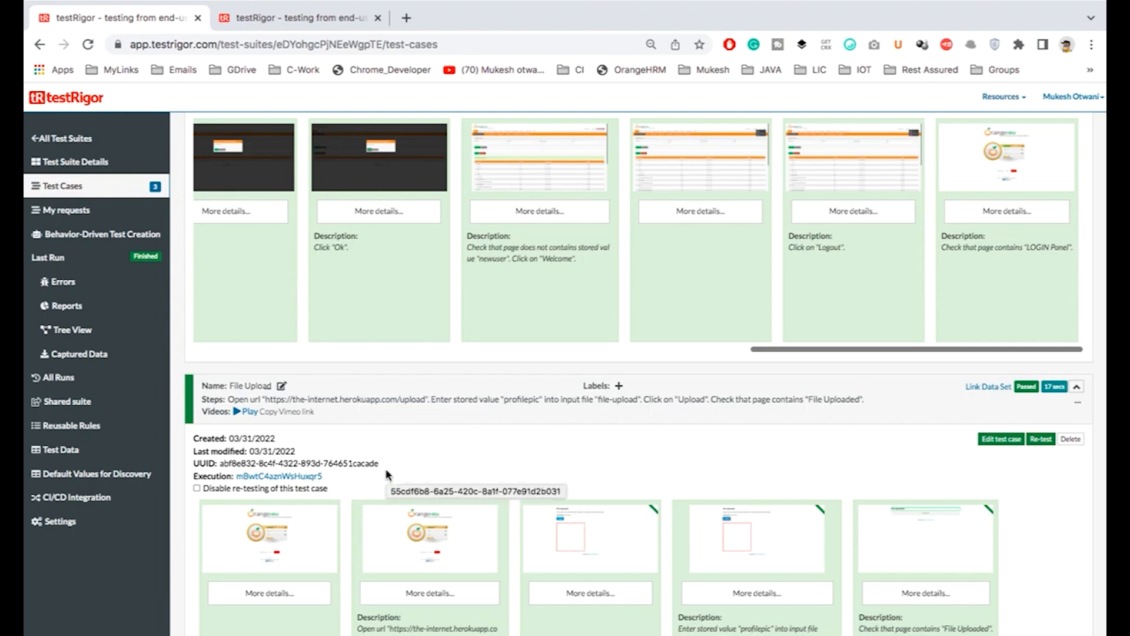
scroll(387, 474, "up", 10)
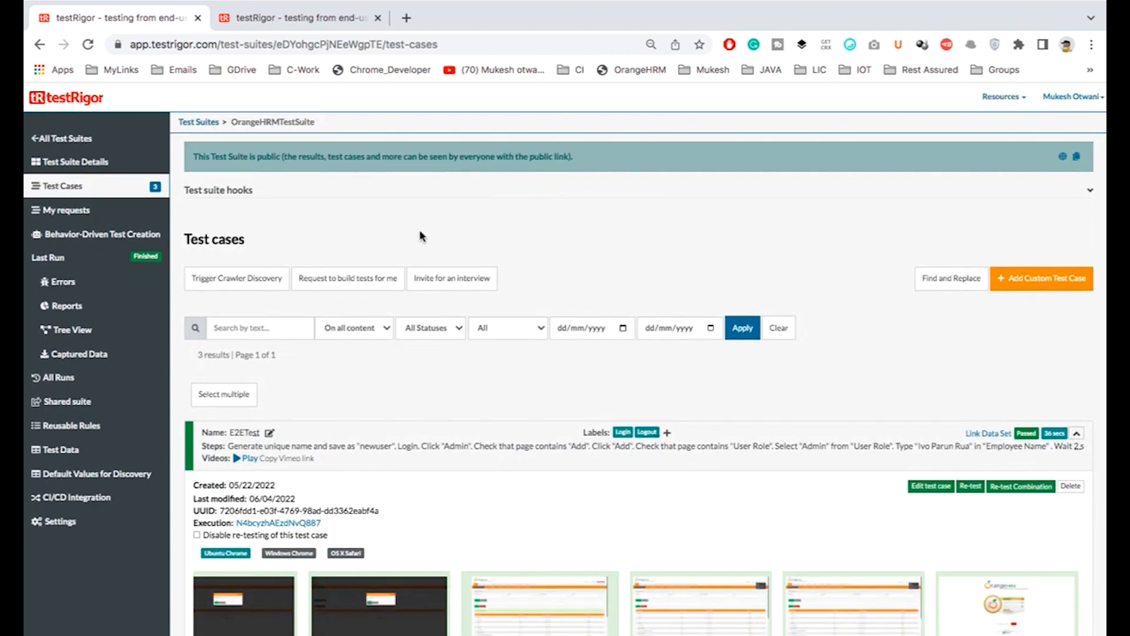
left_click(88, 529)
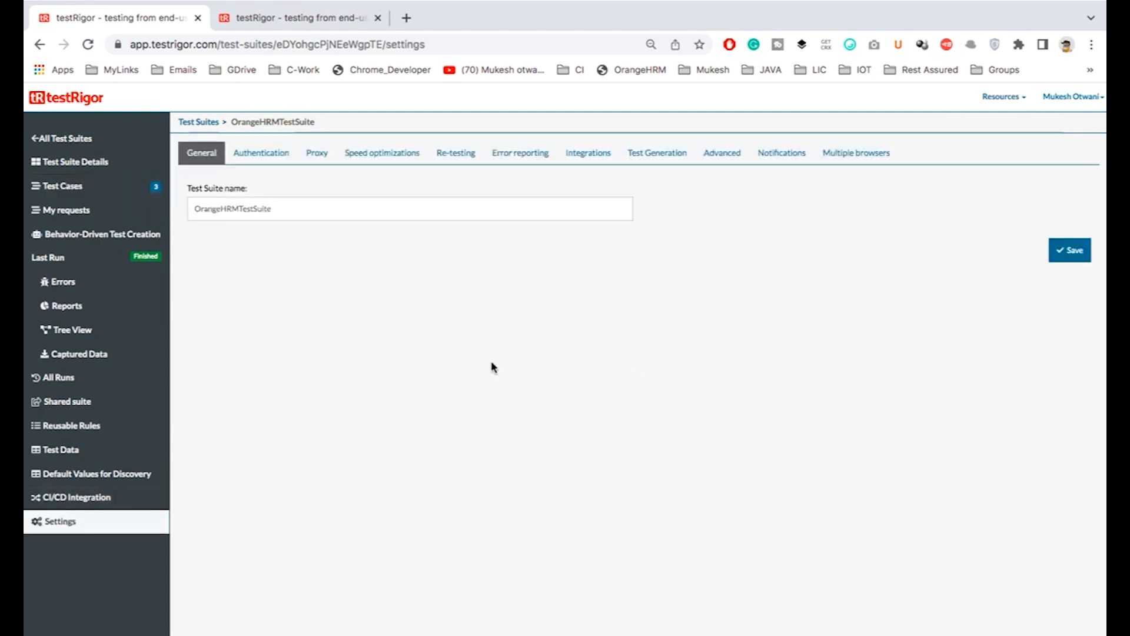
left_click(853, 157)
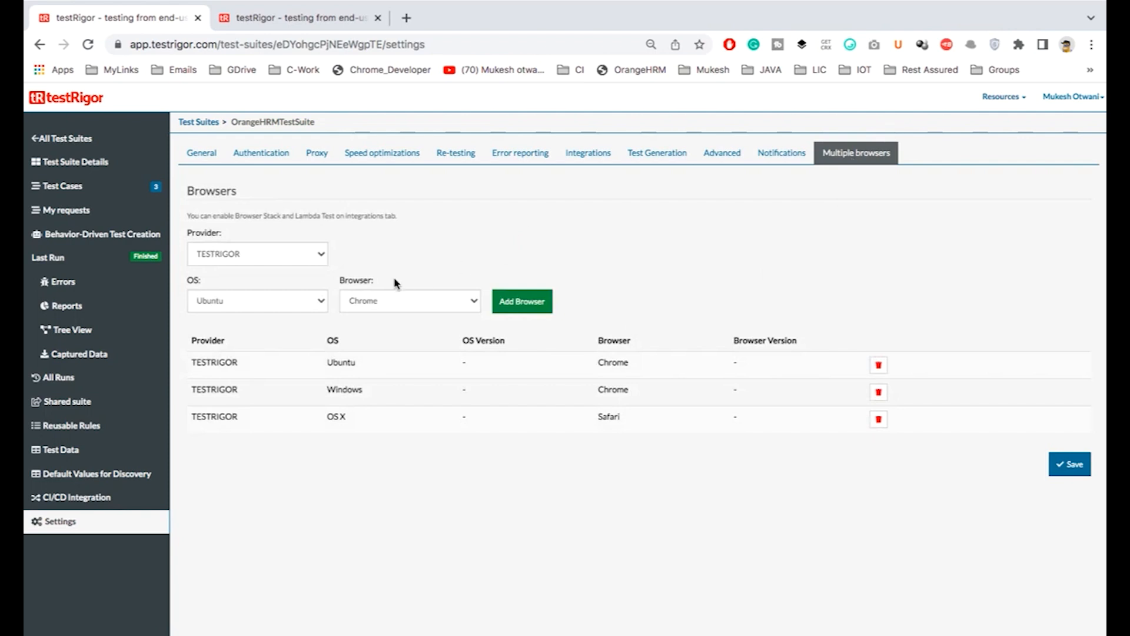
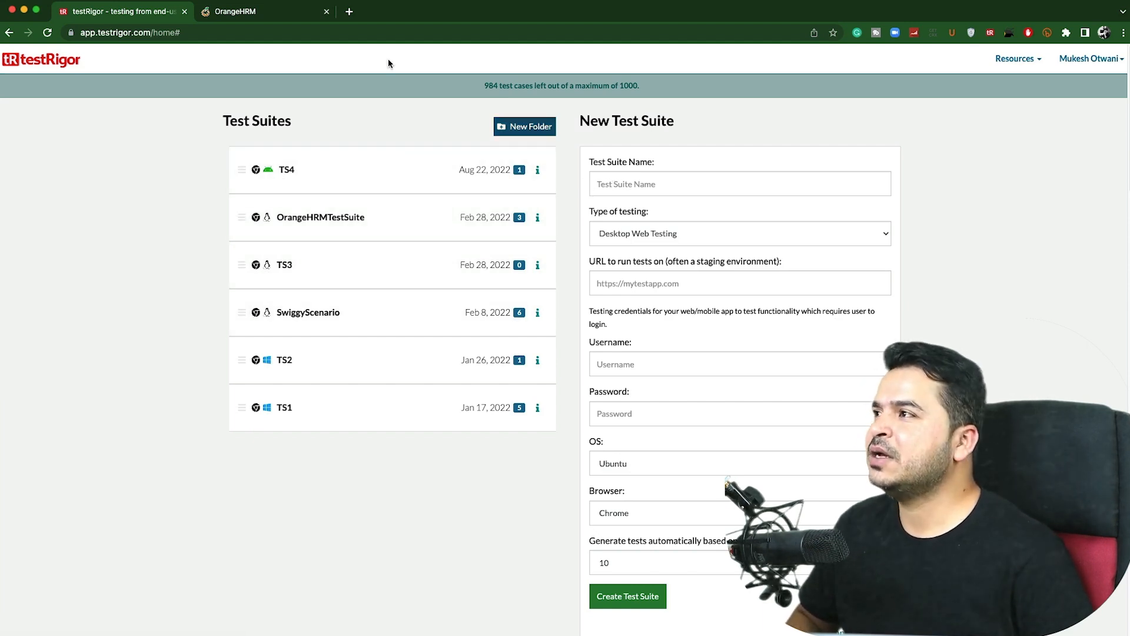
Detach the OrangeHRM login tab into its own Chrome window and stretch it to full screen.
left_click(252, 13)
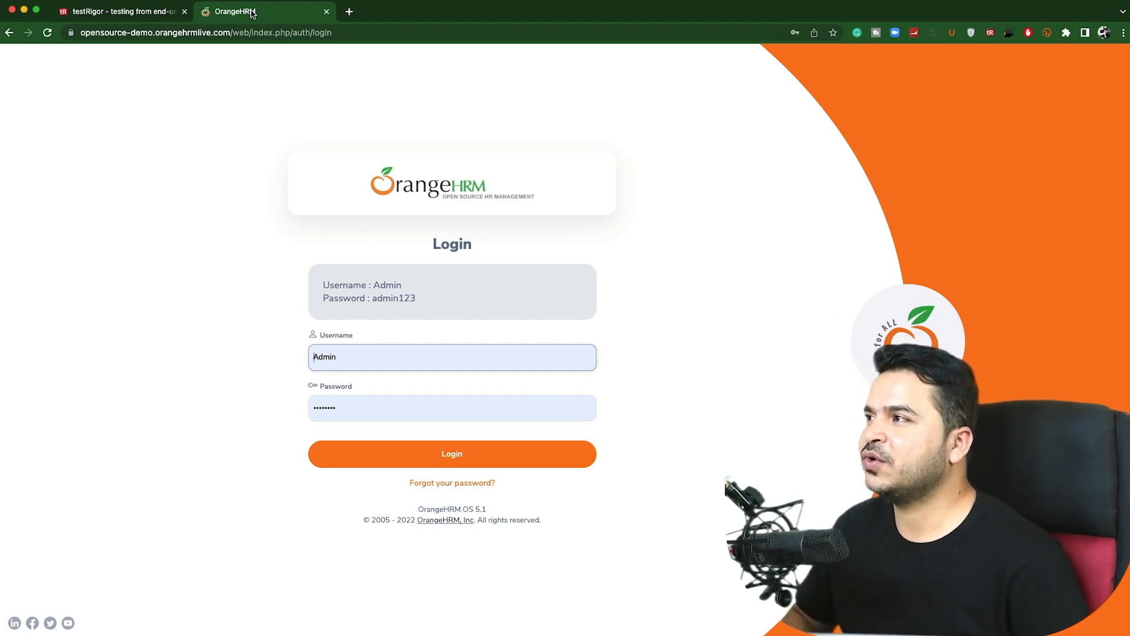
left_click_drag(273, 20, 311, 45)
left_click_drag(449, 19, 266, 34)
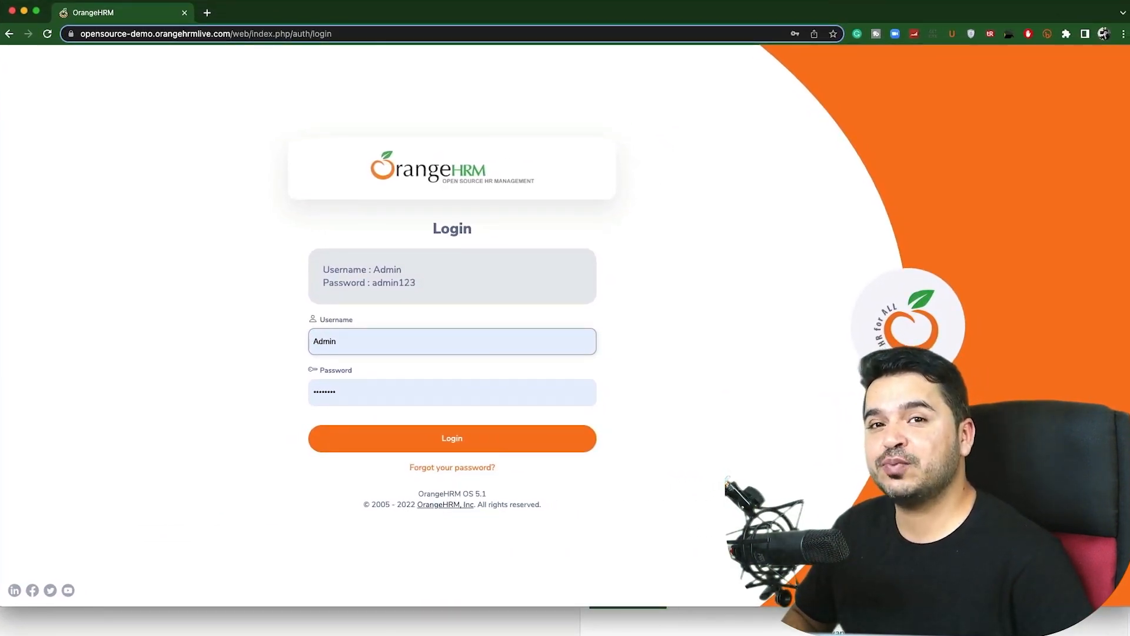
left_click_drag(1129, 606, 458, 387)
left_click_drag(464, 260, 467, 209)
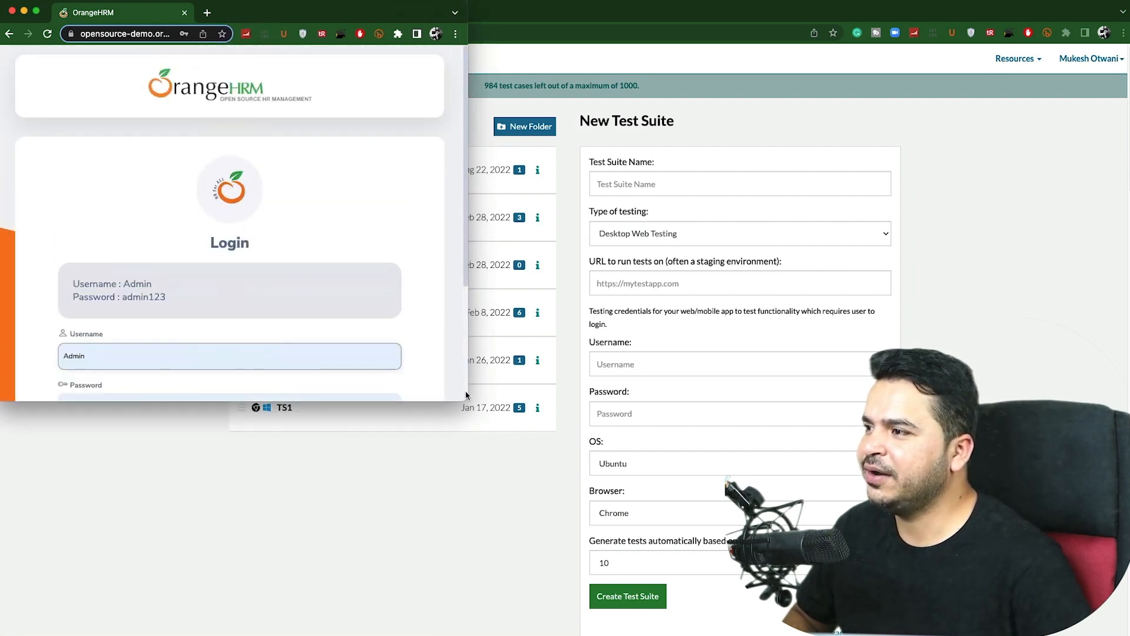
left_click_drag(466, 398, 543, 632)
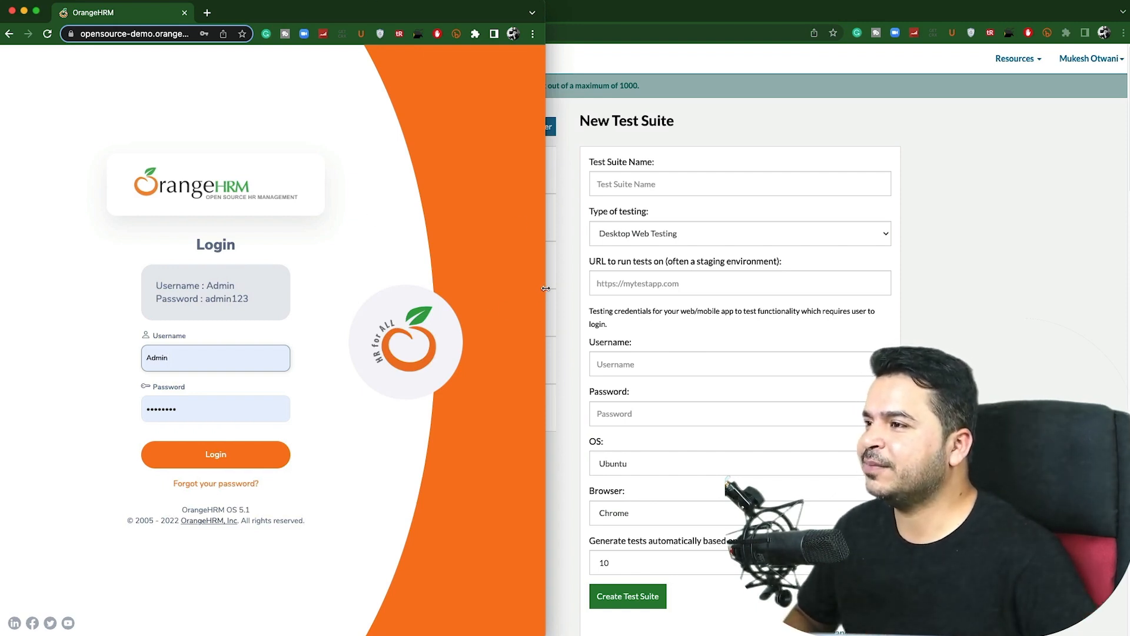
left_click_drag(546, 288, 1129, 288)
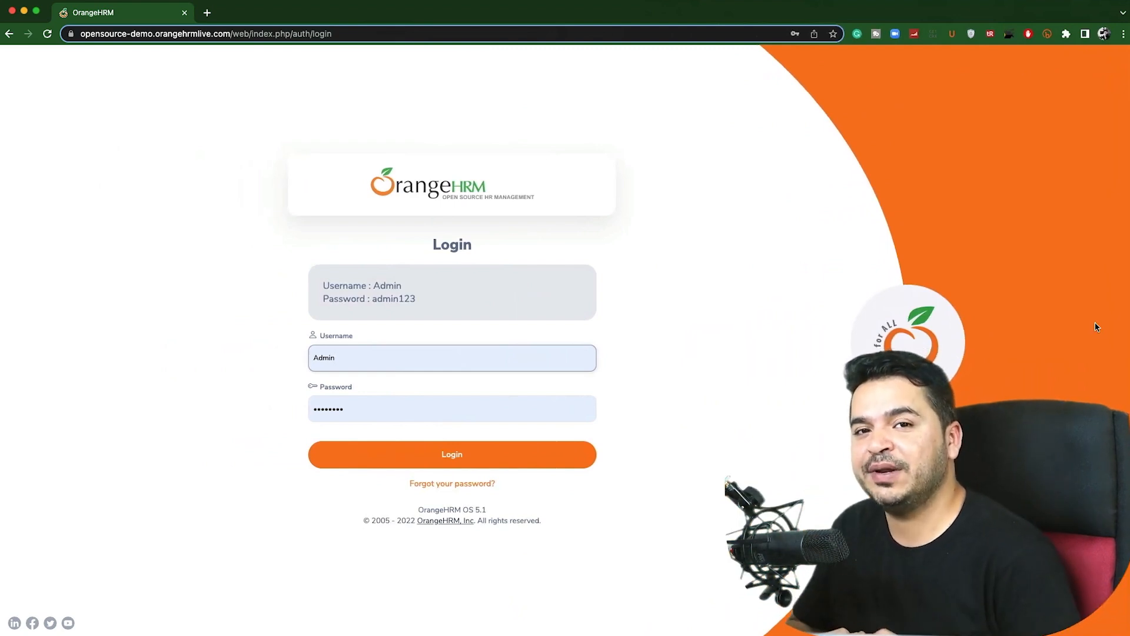
Inspect the login page, enlarge the DevTools panel and turn on device emulation.
right_click(693, 215)
left_click(728, 457)
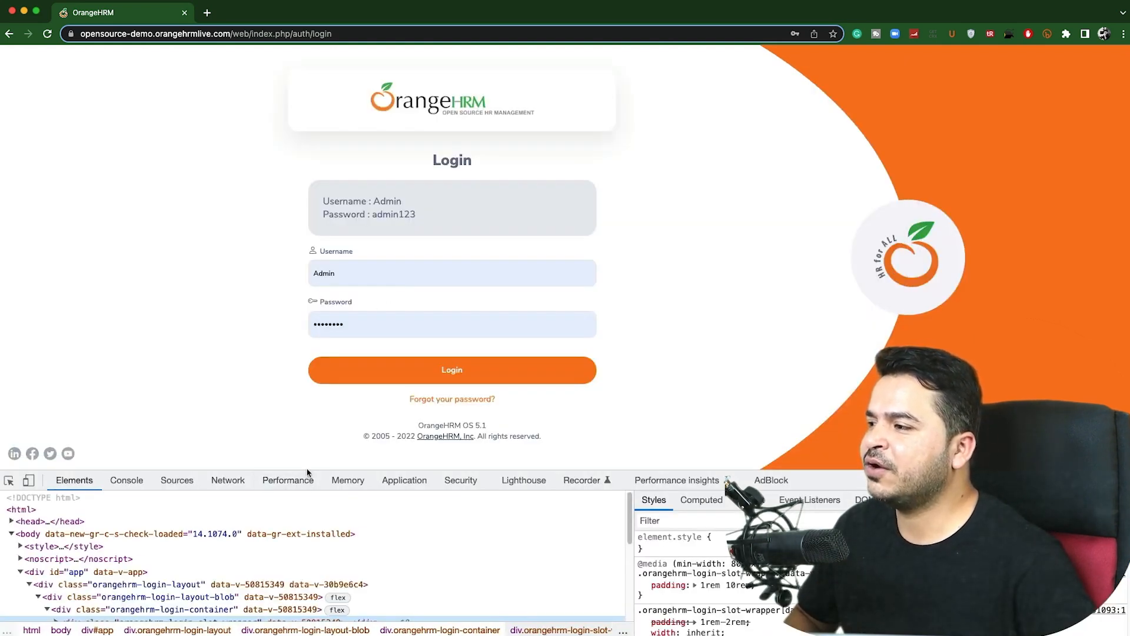
left_click_drag(307, 471, 307, 322)
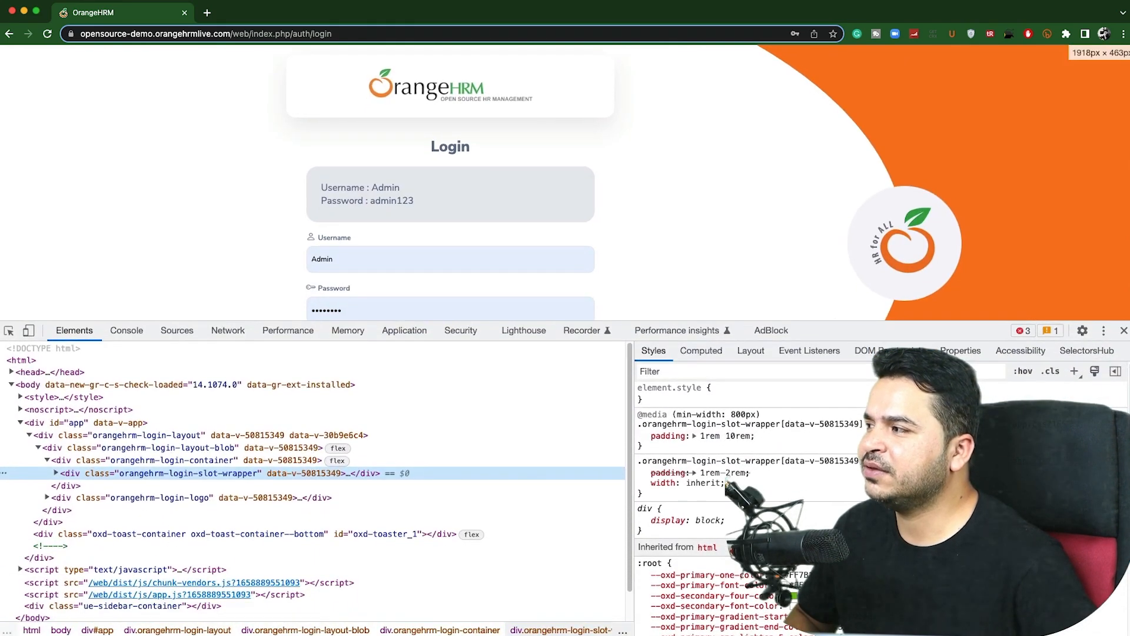
left_click(29, 333)
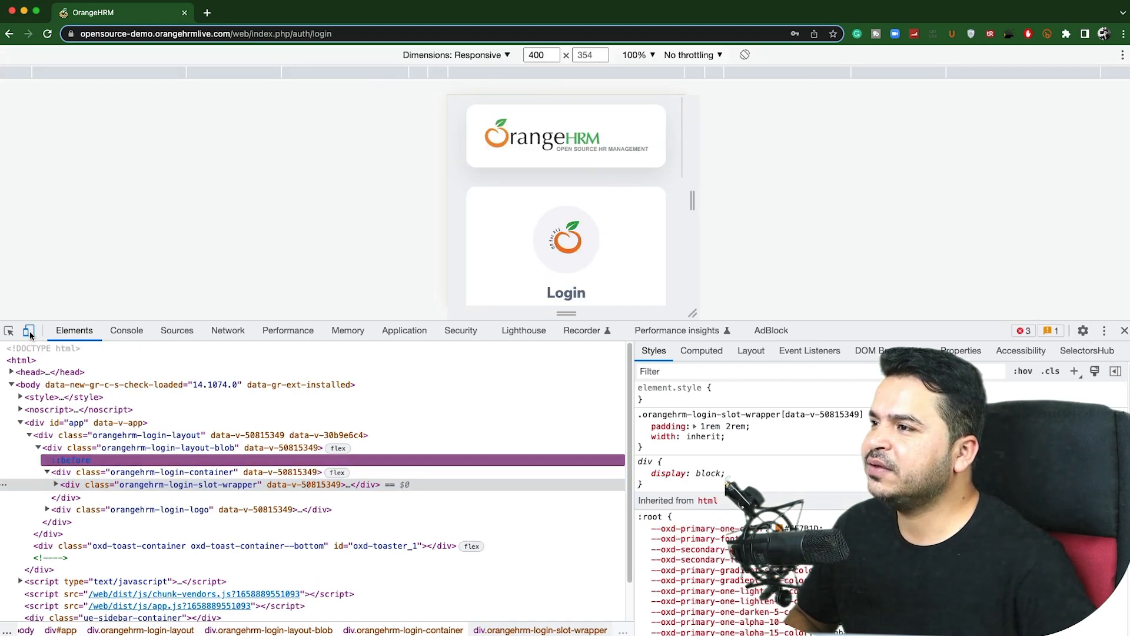
Preview the login page on iPhone SE, iPhone 12 Pro, iPad Air, then Samsung Galaxy S8+.
left_click(454, 55)
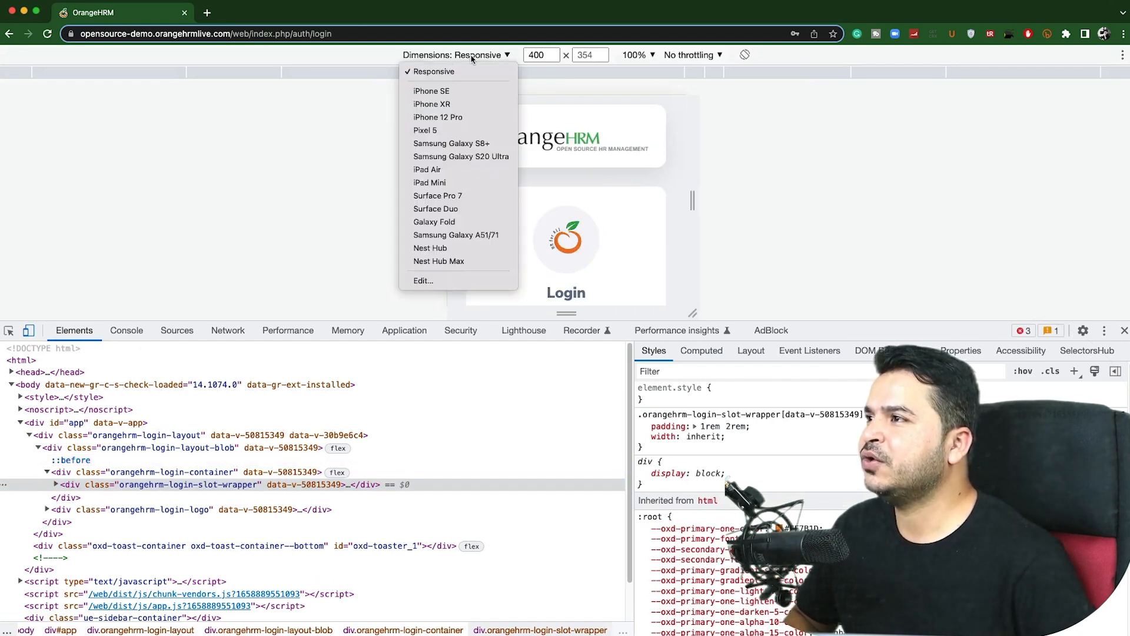
left_click(458, 92)
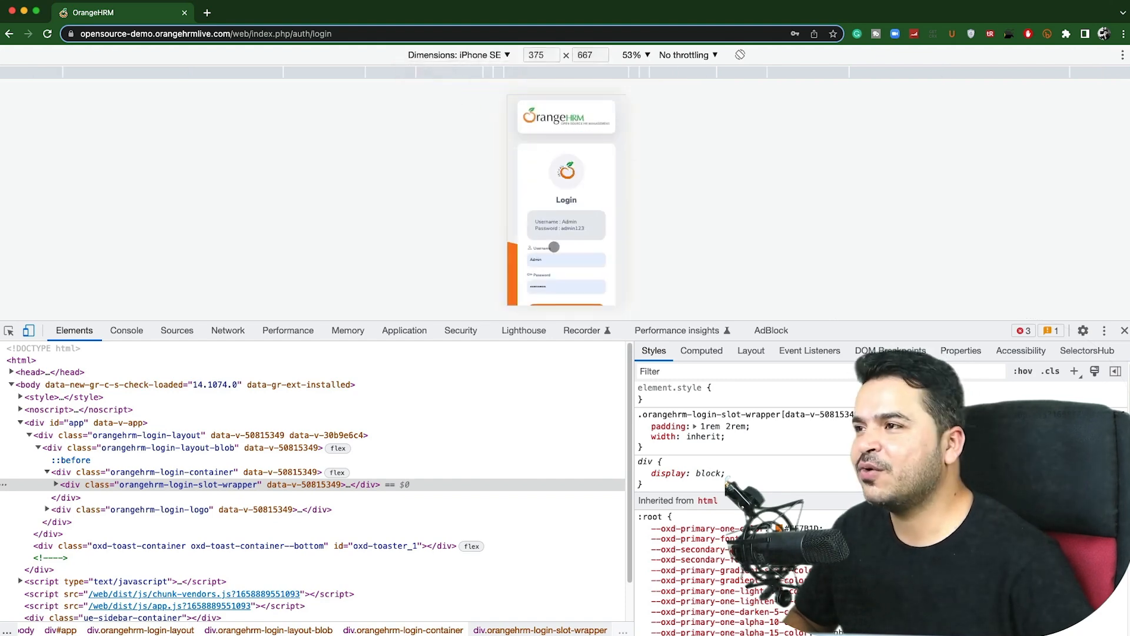
left_click_drag(583, 319, 617, 344)
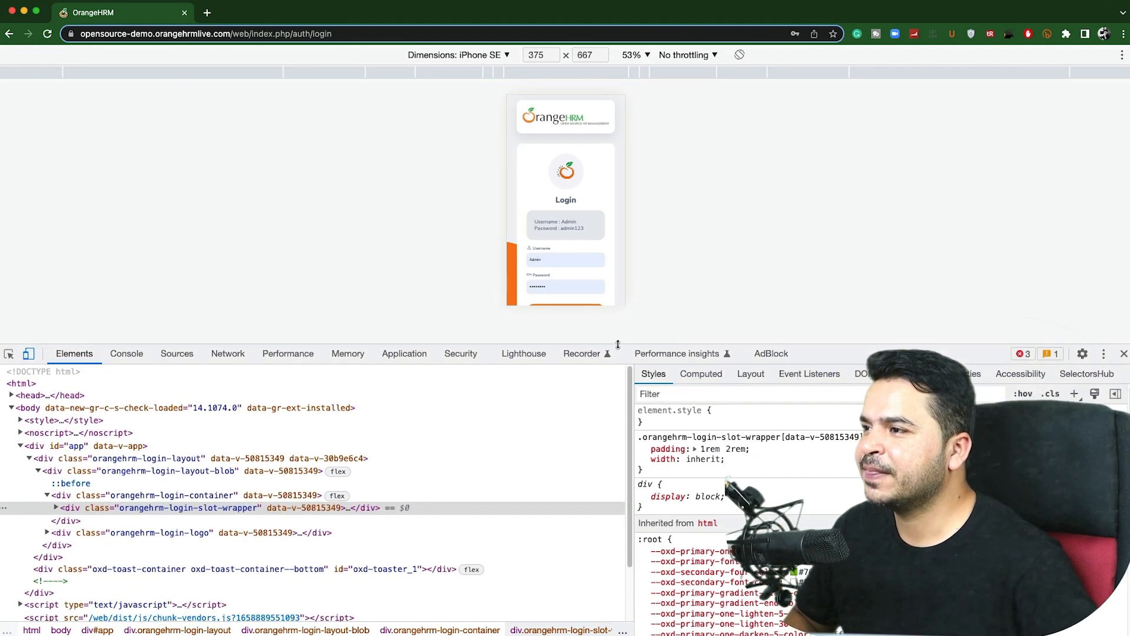
left_click(484, 56)
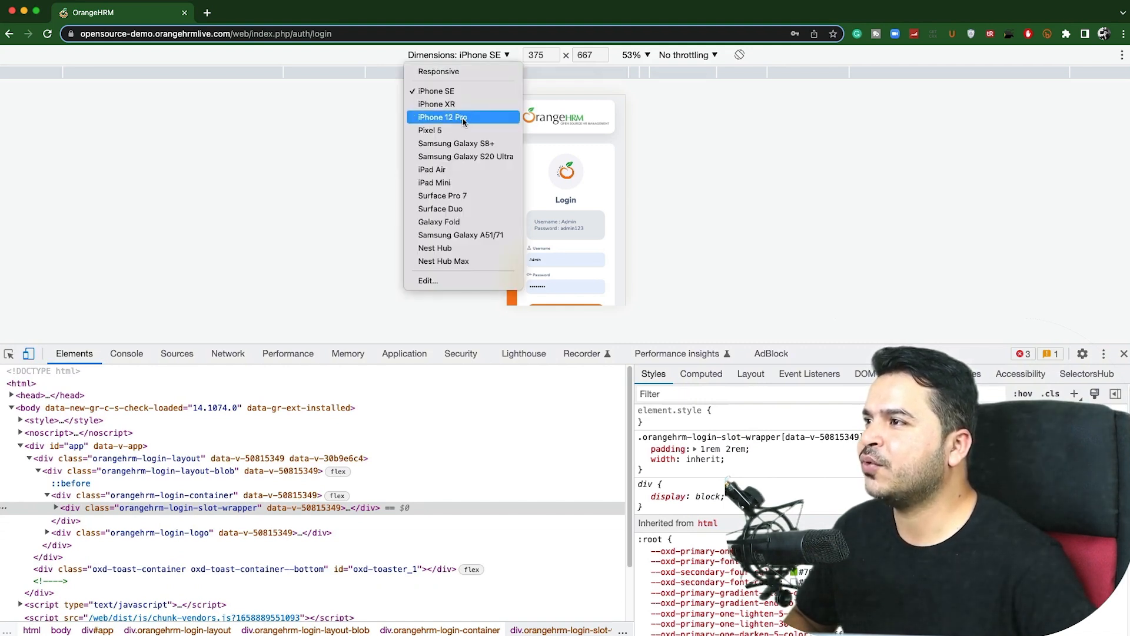
left_click(463, 120)
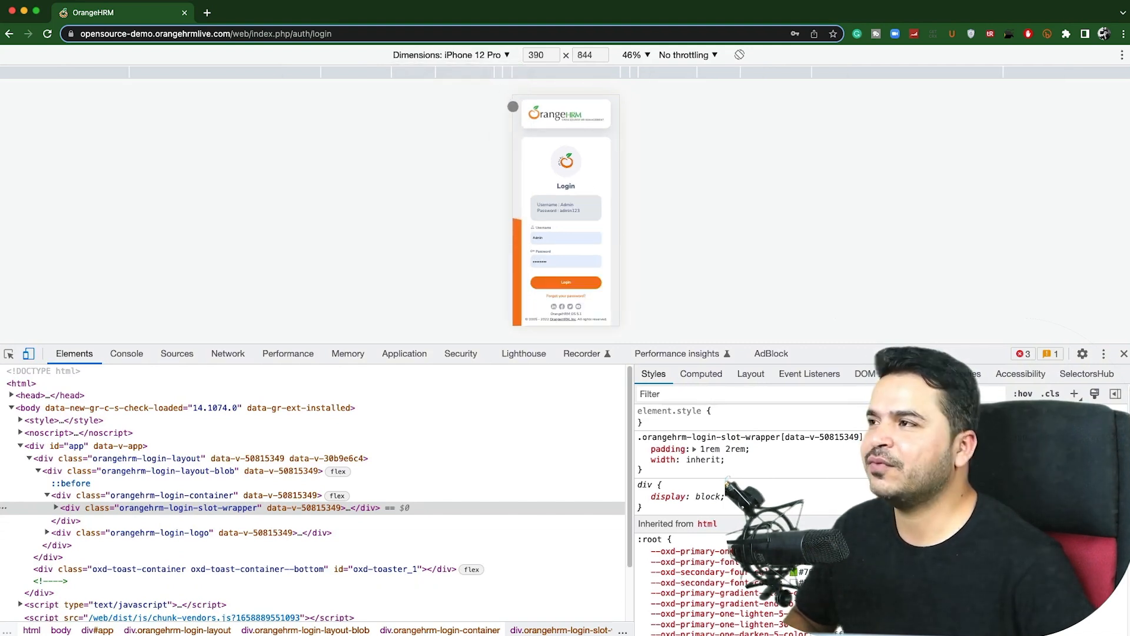
left_click(480, 56)
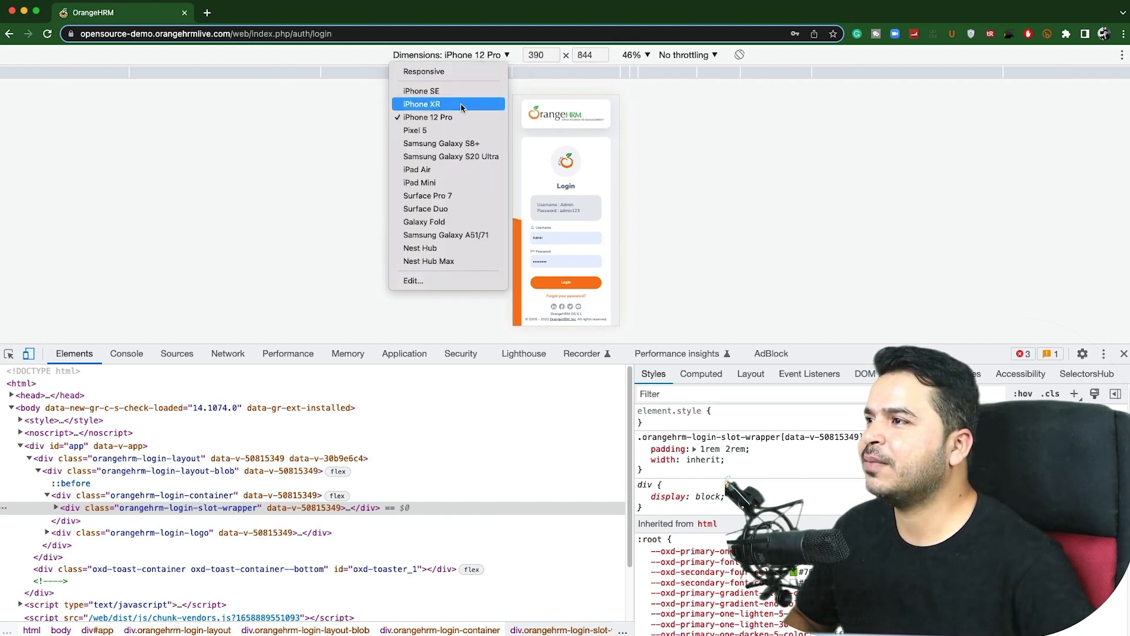
left_click(445, 171)
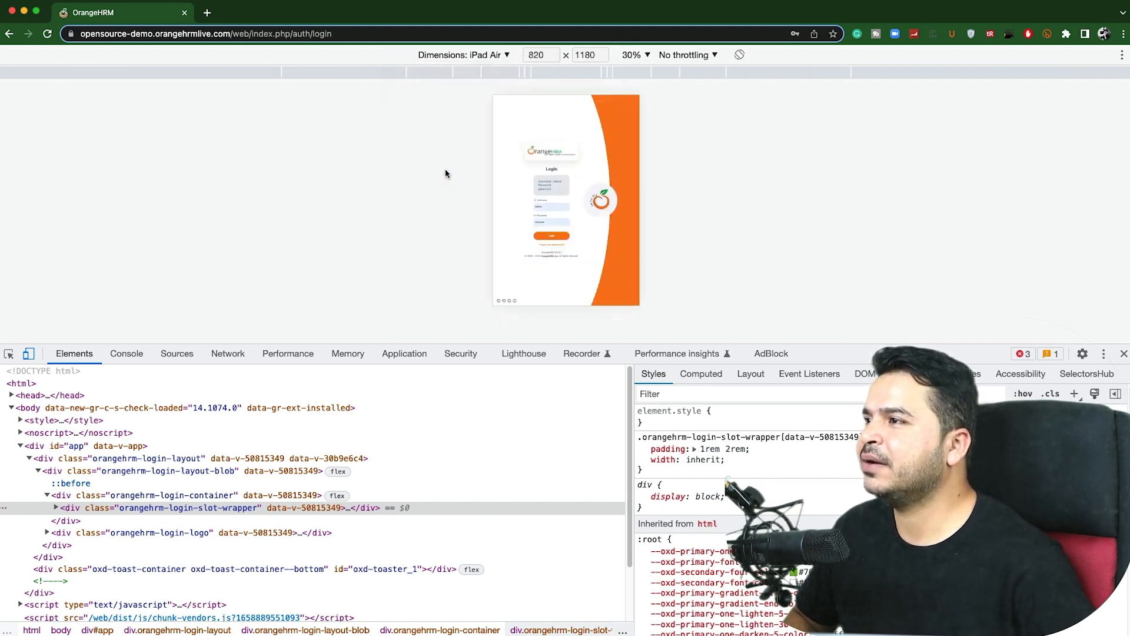
left_click(483, 57)
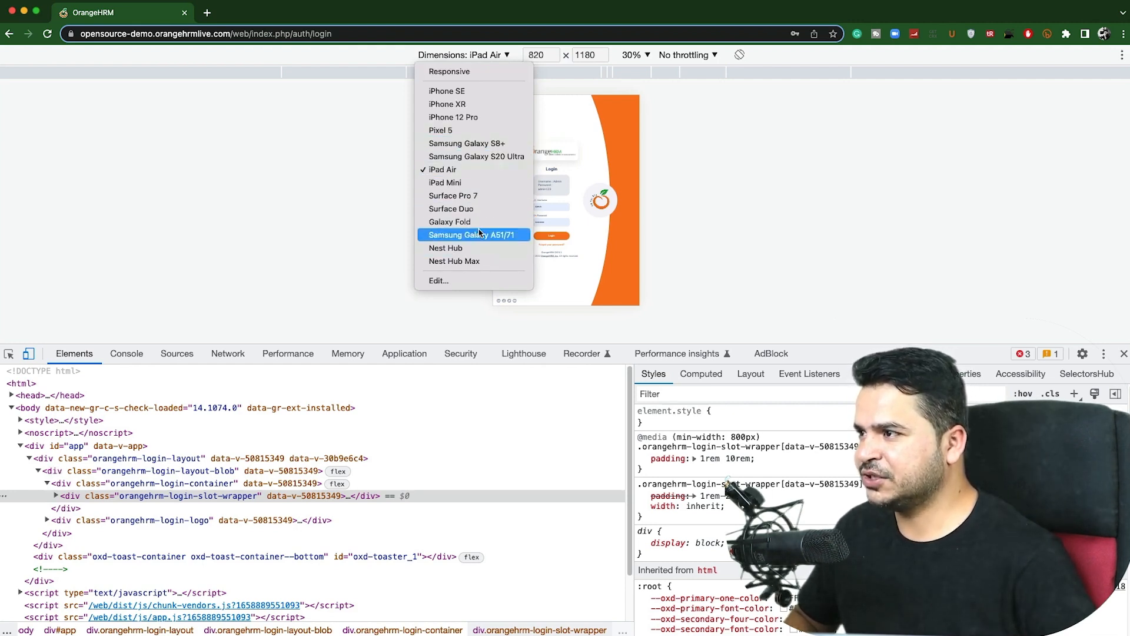
left_click(483, 144)
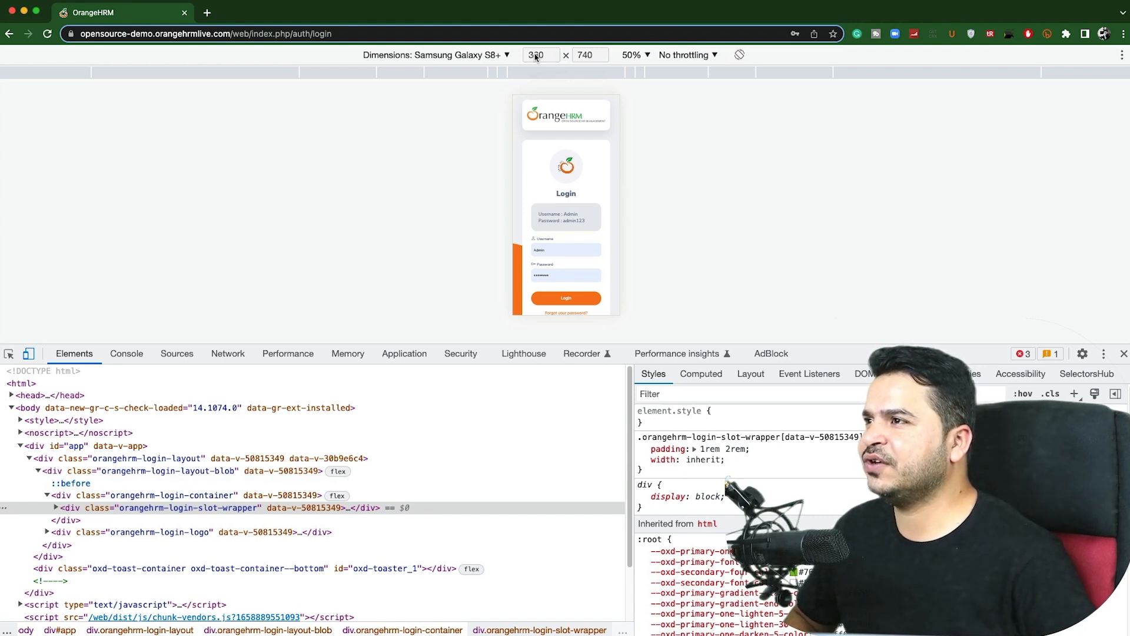
Open the Edit settings for managing the emulated device list.
left_click(492, 56)
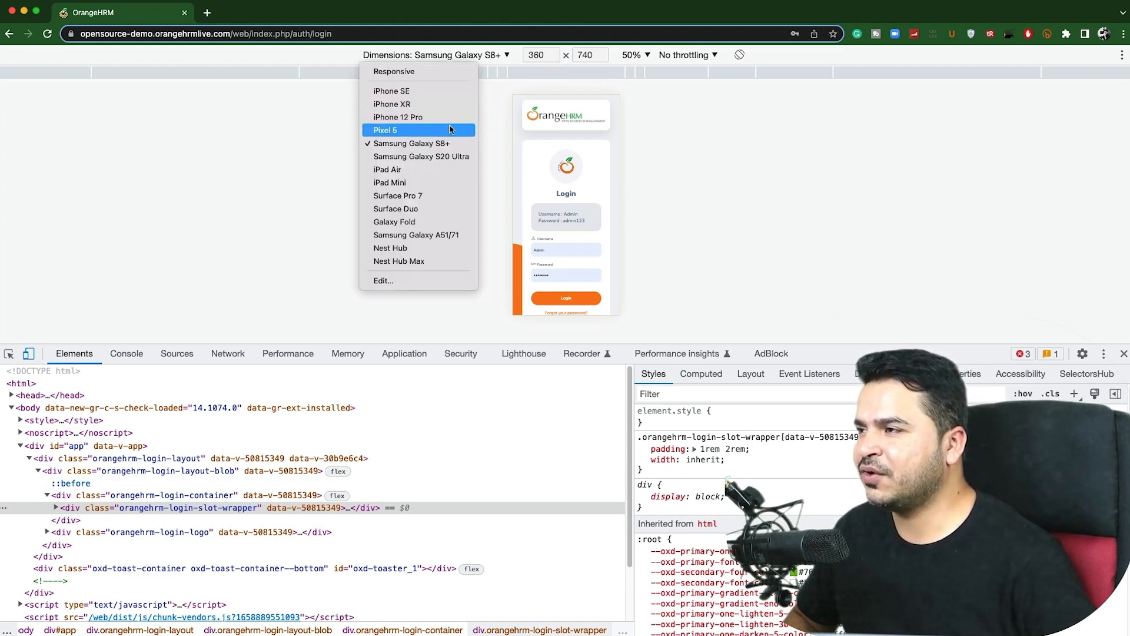
left_click(528, 56)
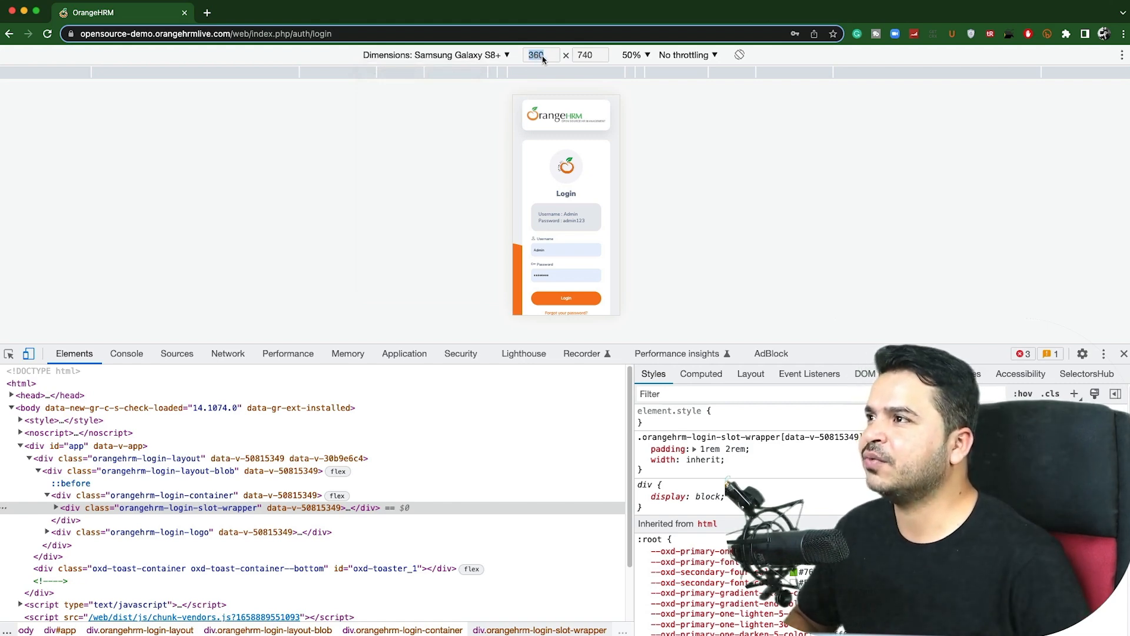
left_click(492, 55)
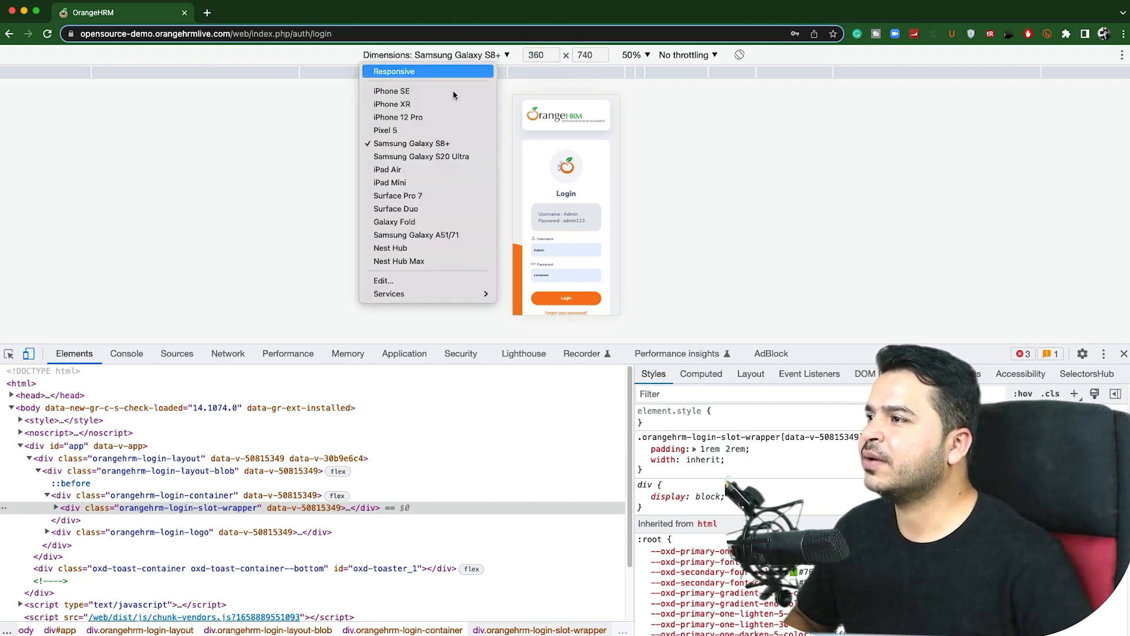
left_click(426, 281)
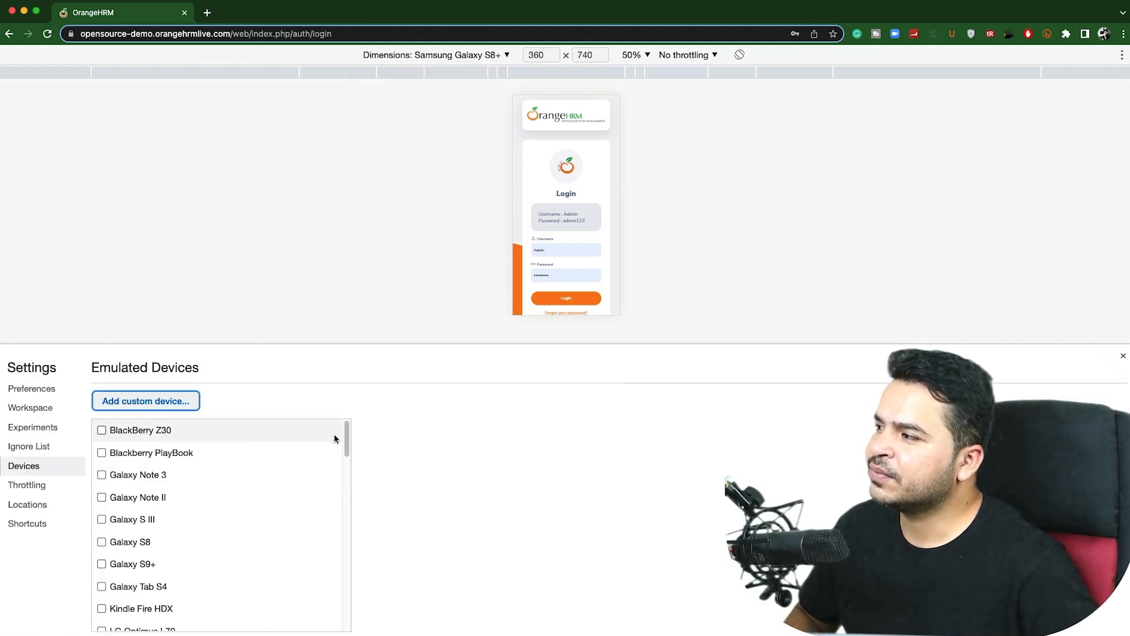
Add Galaxy Note 3, Note II, S III, S8 and S9+ to the emulated device list.
mouse_move(346, 438)
left_mouse_down()
mouse_move(333, 620)
mouse_move(348, 432)
left_mouse_up()
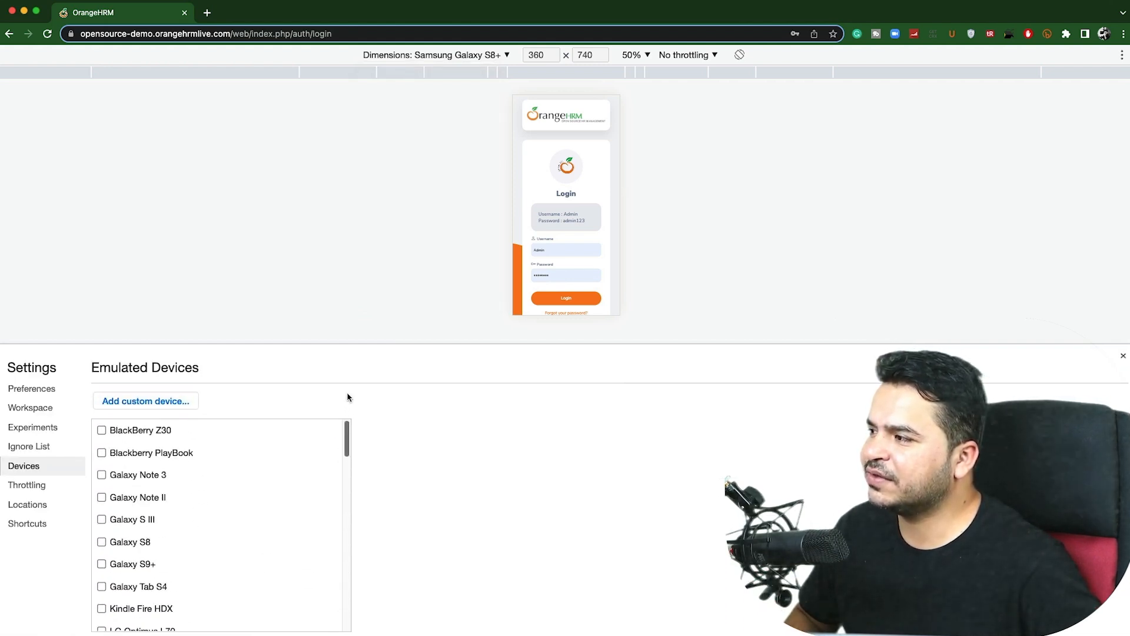
left_click_drag(354, 343, 376, 194)
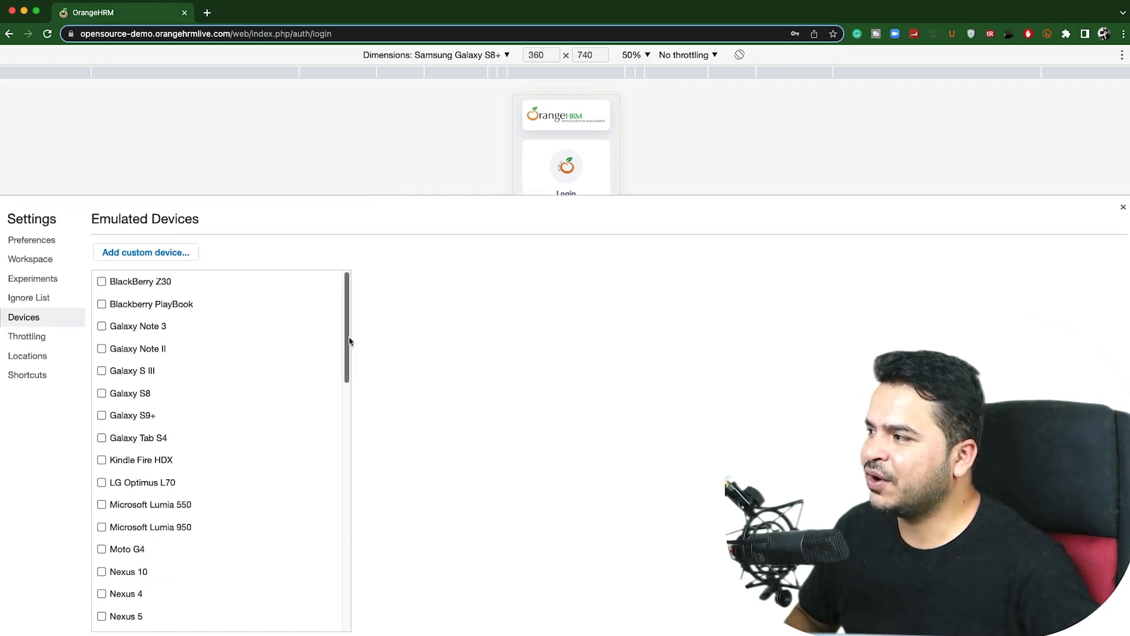
left_click(102, 327)
left_click(102, 349)
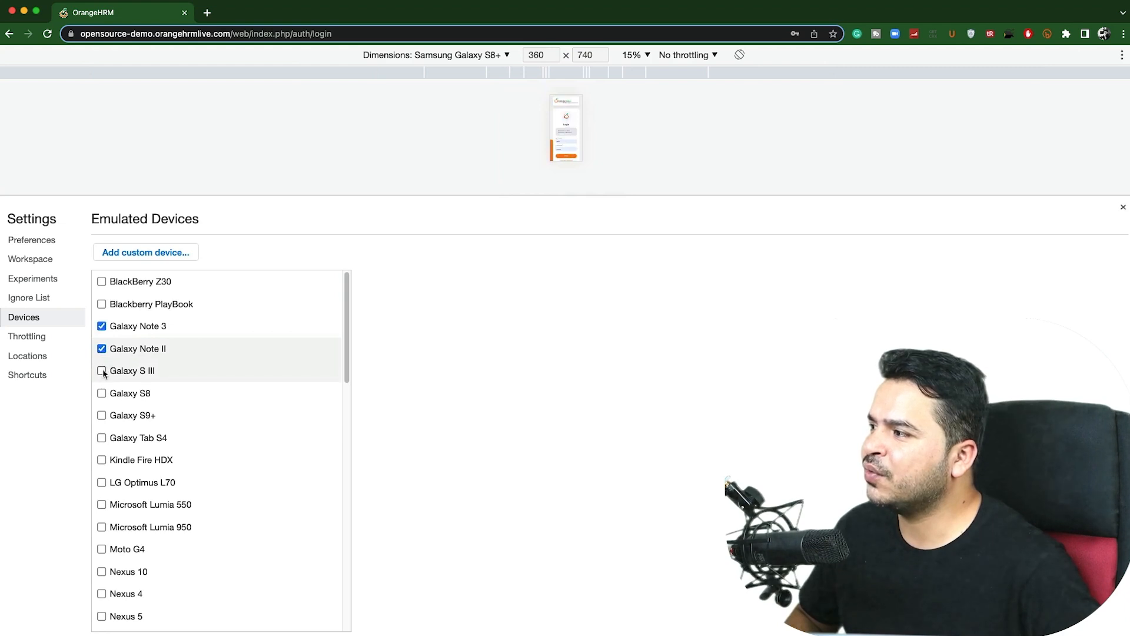
left_click(103, 371)
left_click(102, 393)
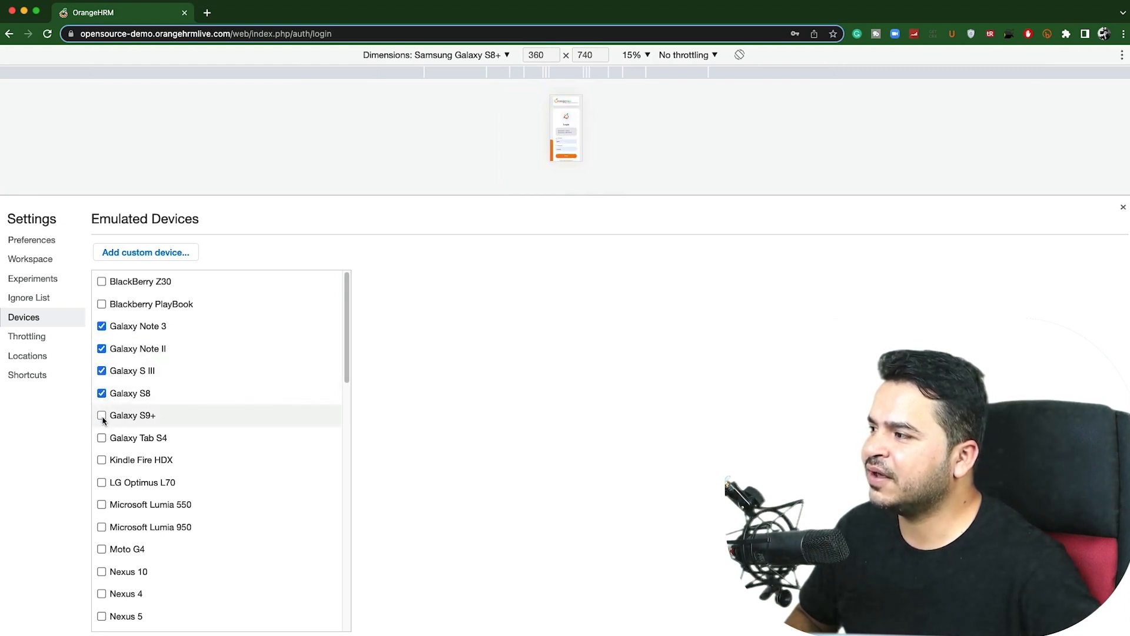
left_click(101, 416)
left_click_drag(370, 196, 370, 349)
left_click(476, 54)
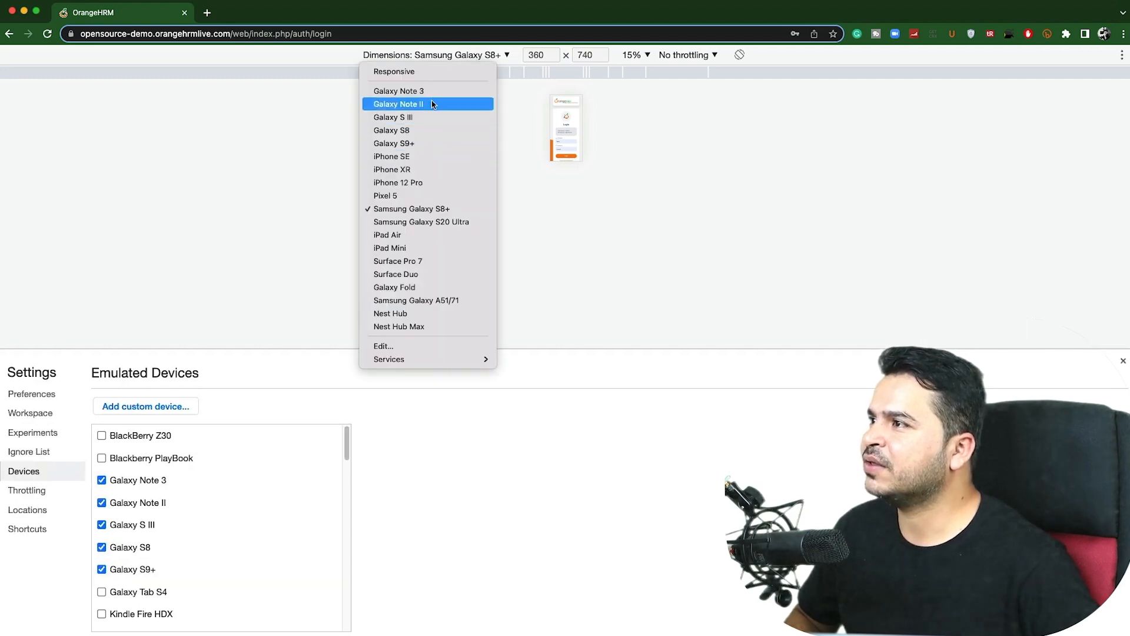
left_click(245, 296)
Define a custom device named IPhone13 with width 450 and height 800.
left_click(190, 406)
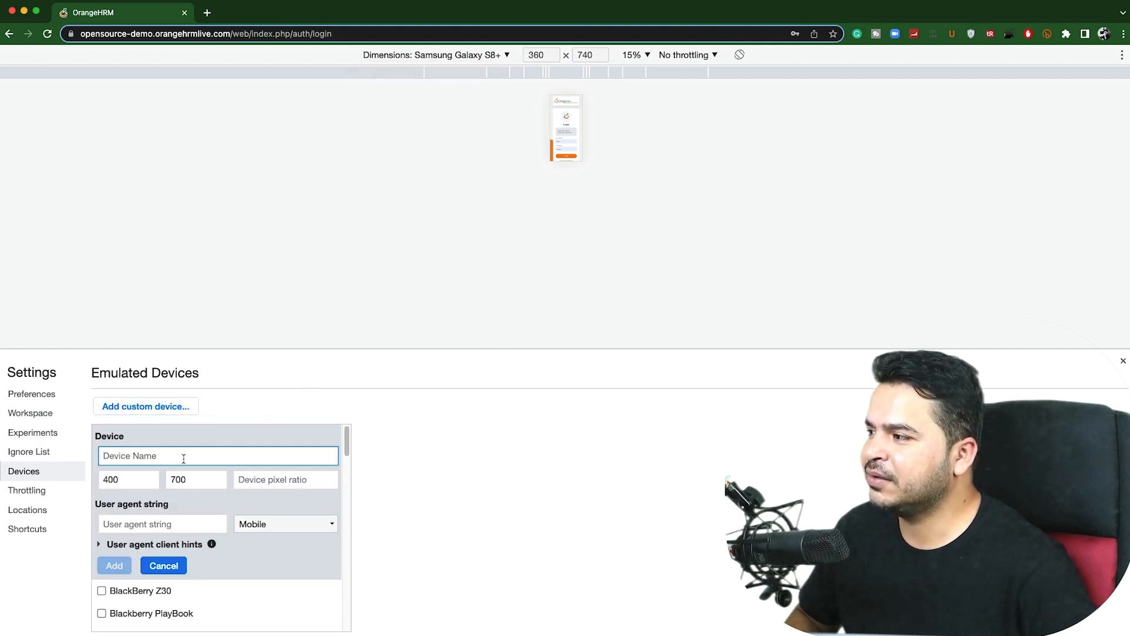
type("IPhone12")
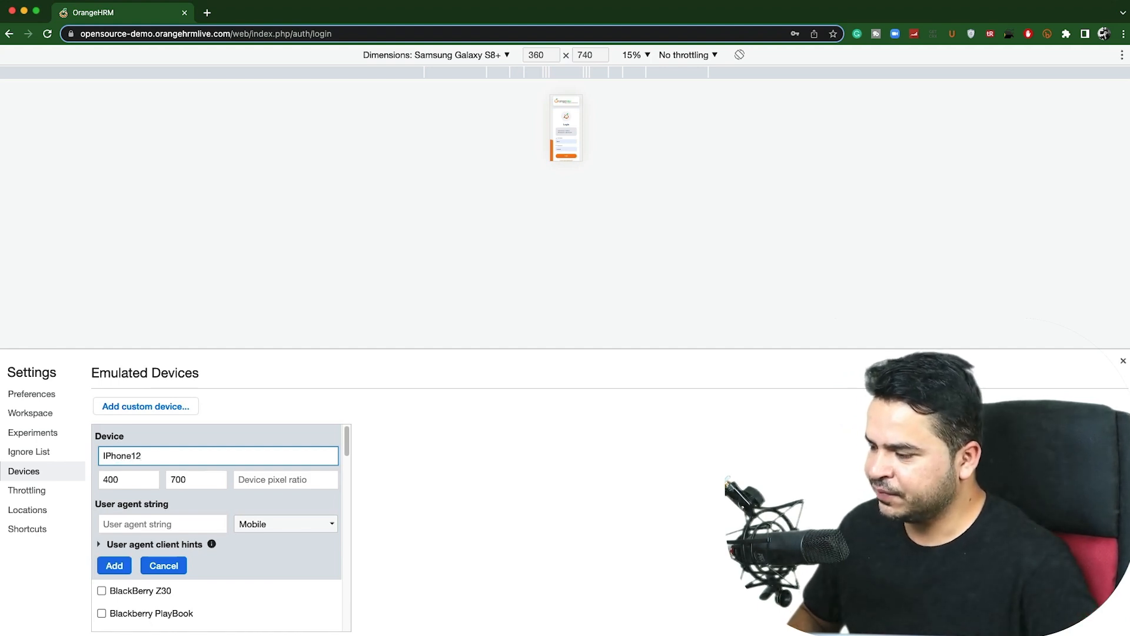
key("BackSpace")
type("3")
left_click(108, 479)
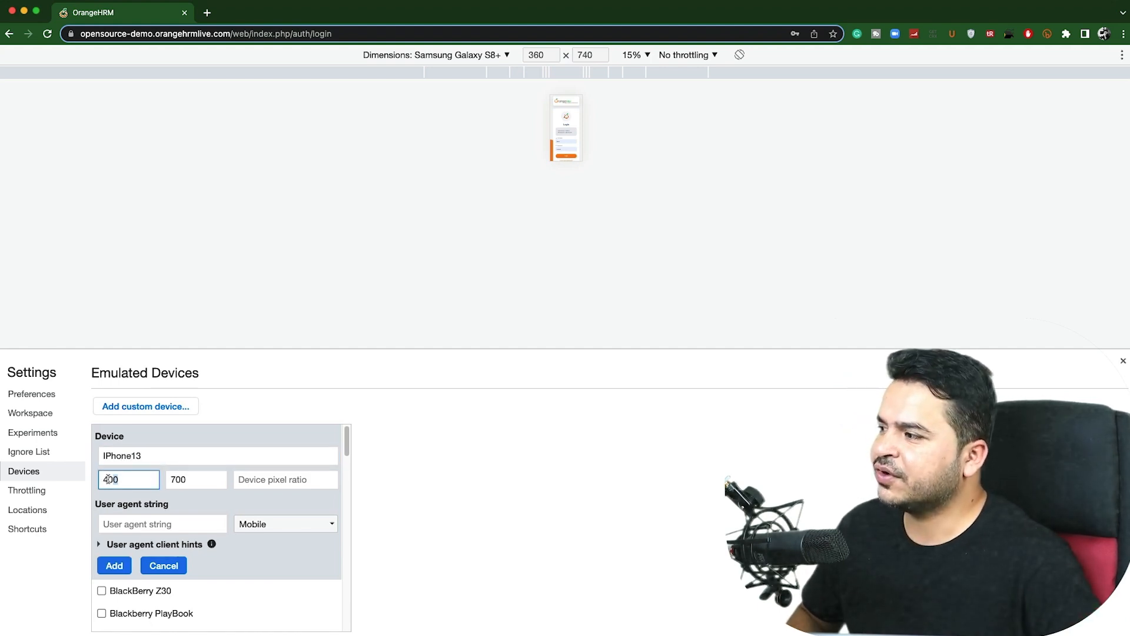
key("BackSpace")
key("BackSpace")
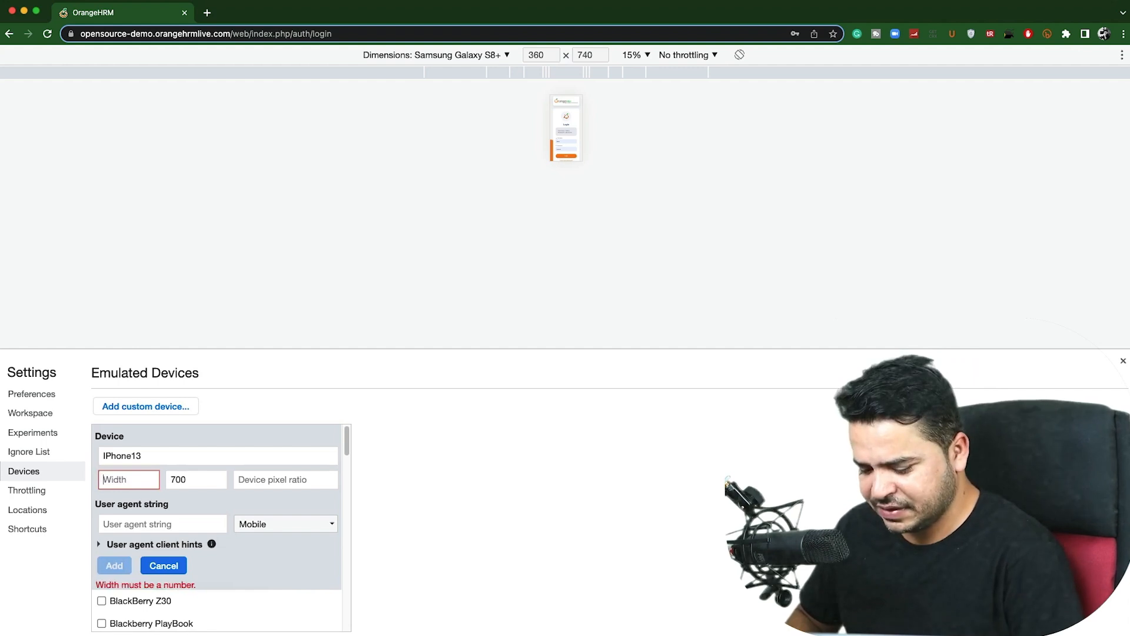
type("450")
key("Tab")
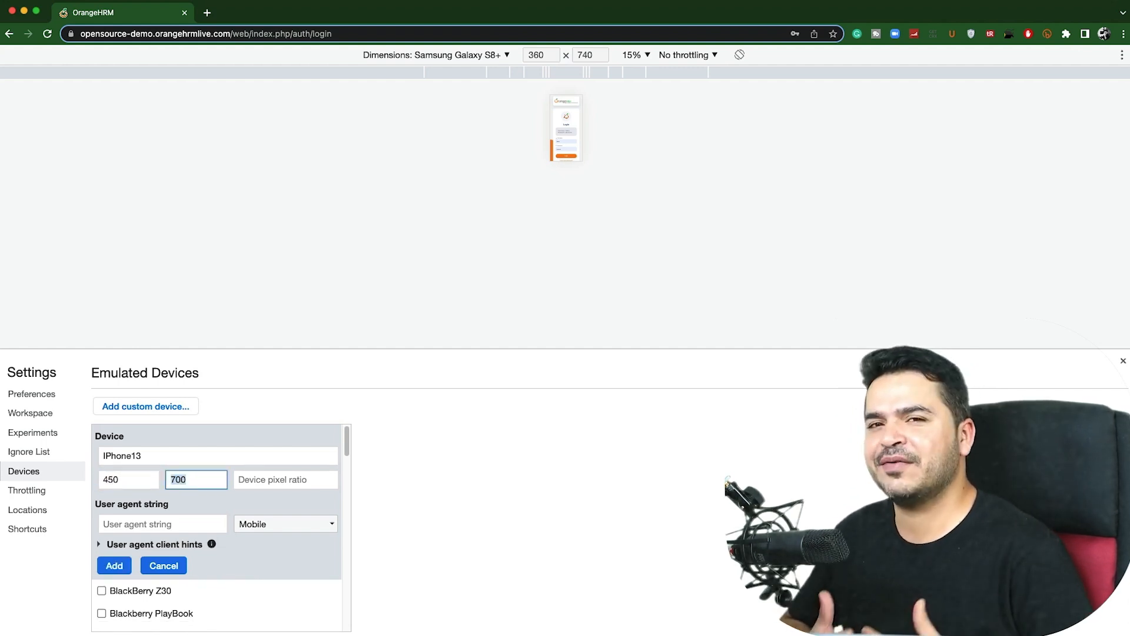
type("800")
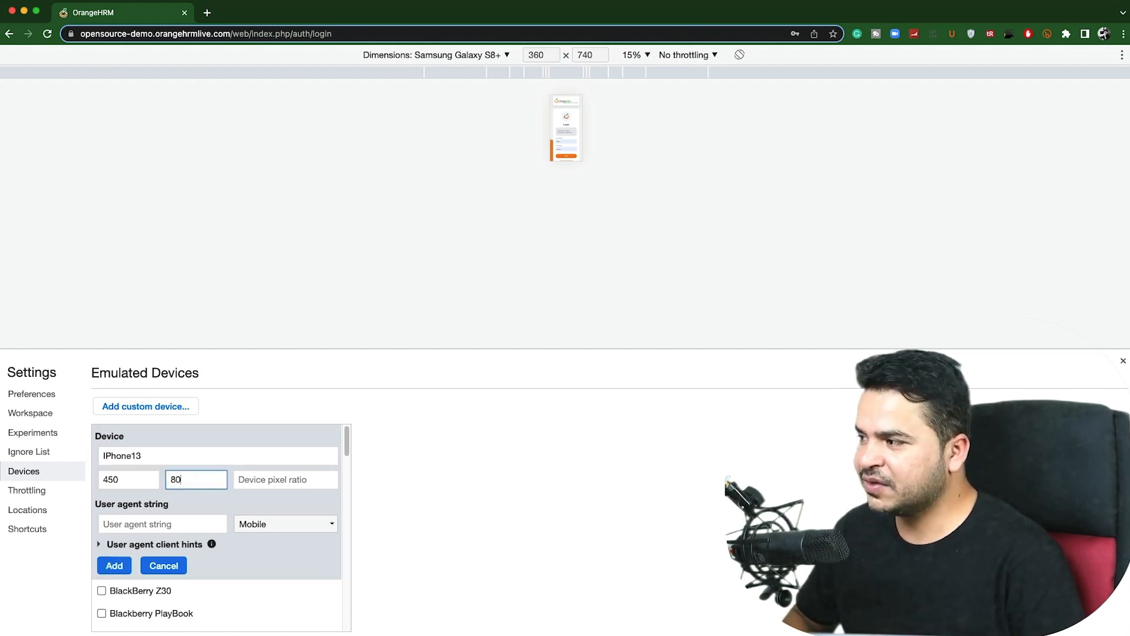
left_click(130, 567)
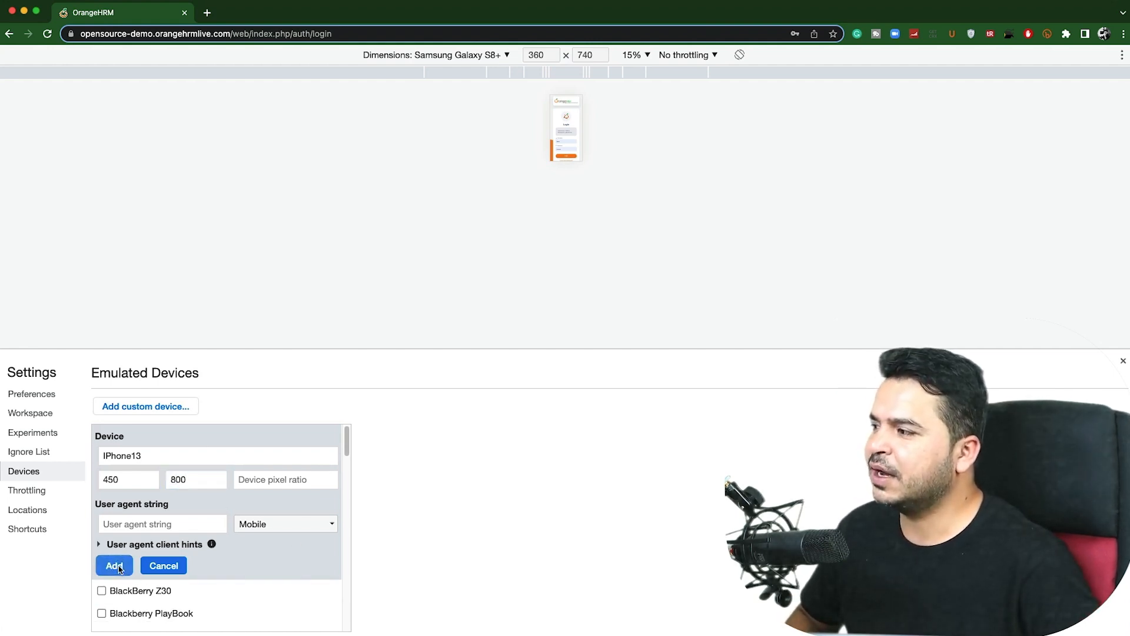
Preview the login page on IPhone13, then exit emulation and close DevTools.
left_click(471, 57)
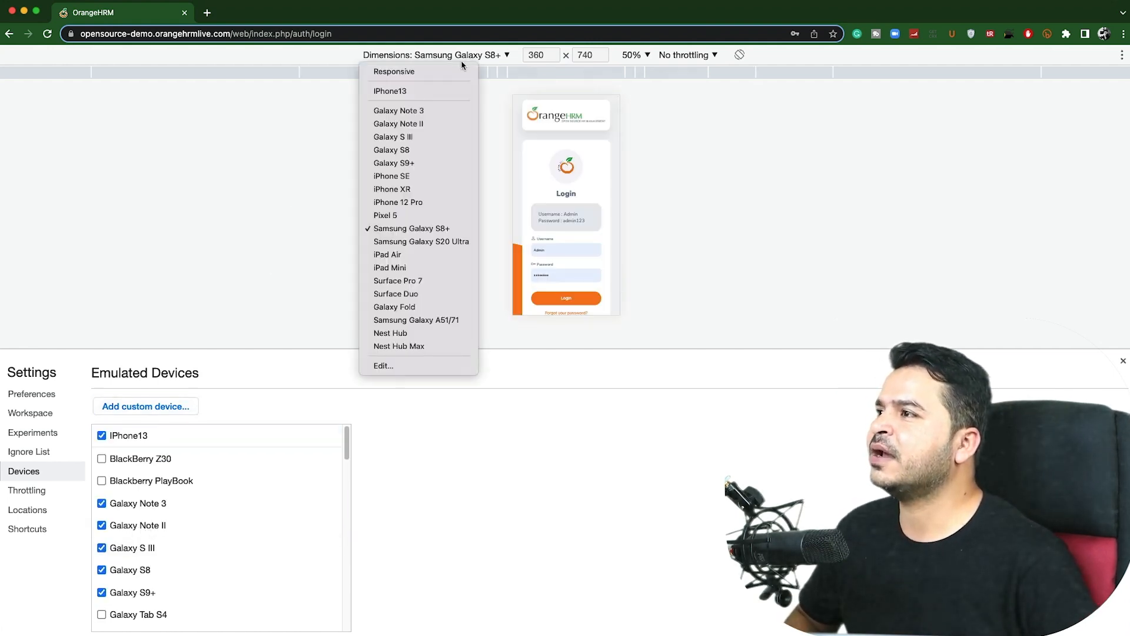
left_click(437, 92)
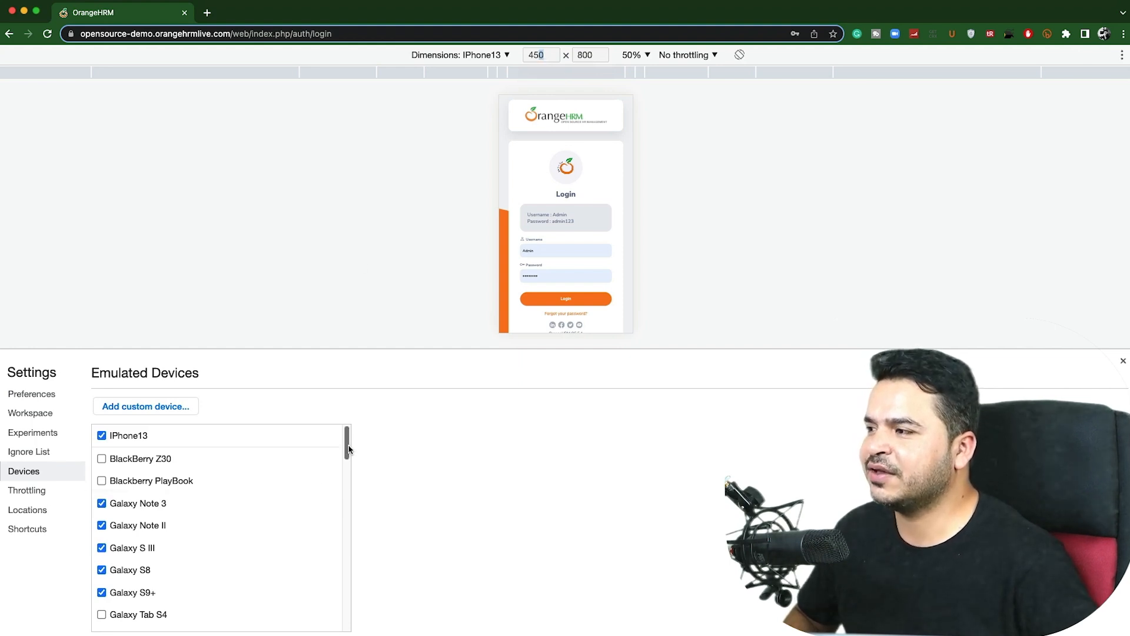
mouse_move(348, 440)
left_mouse_down()
mouse_move(350, 559)
mouse_move(352, 447)
left_mouse_up()
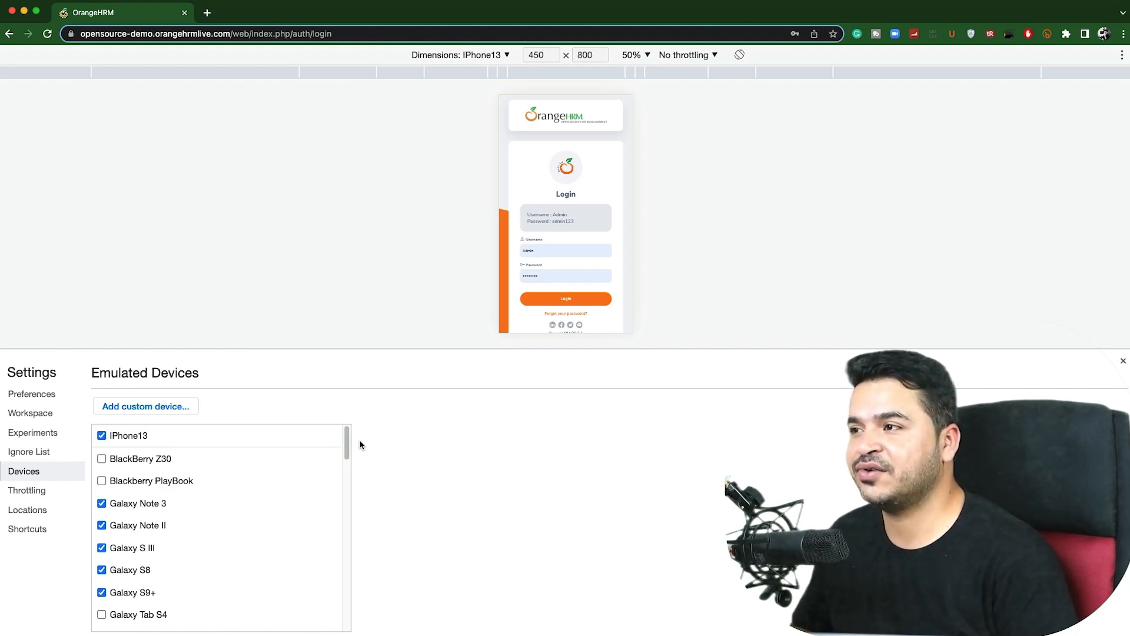
left_click(1118, 359)
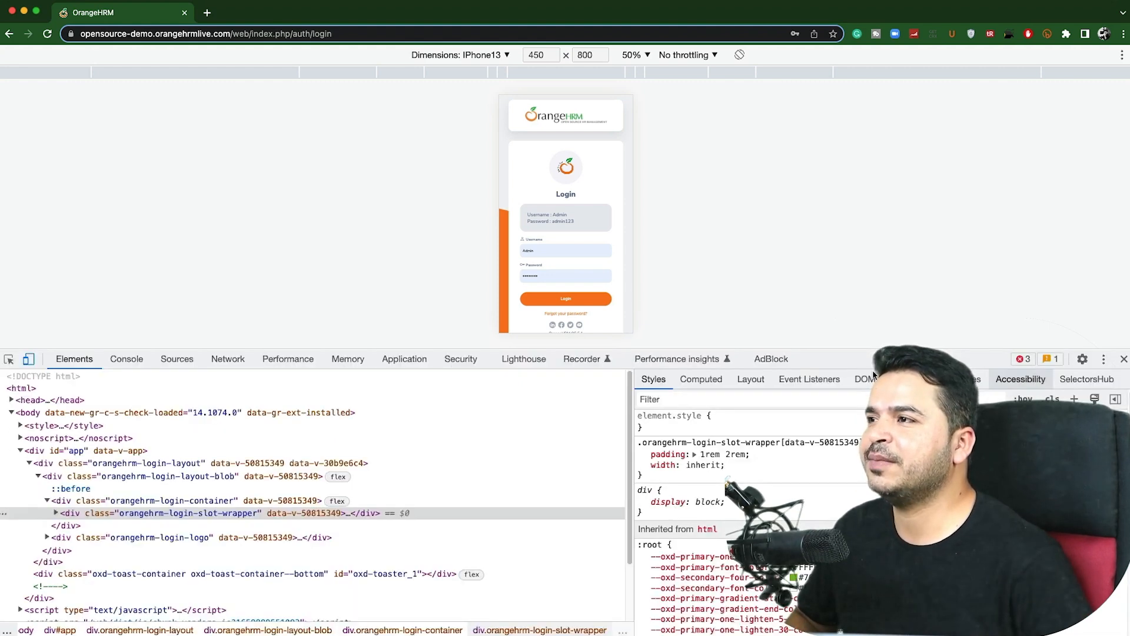
left_click(27, 359)
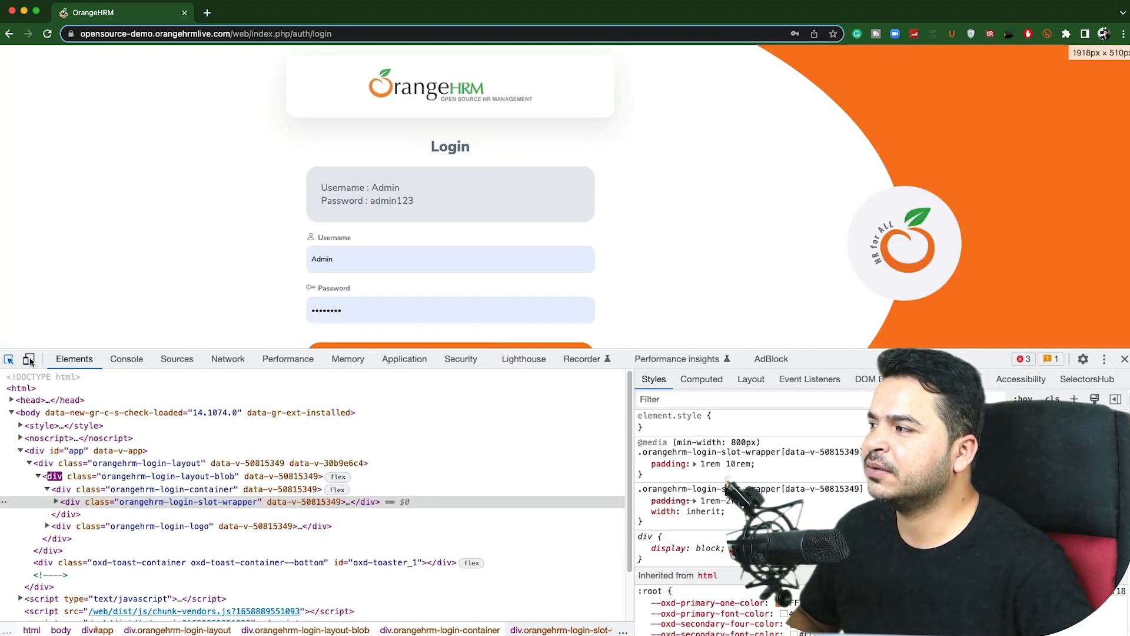
left_click(1124, 359)
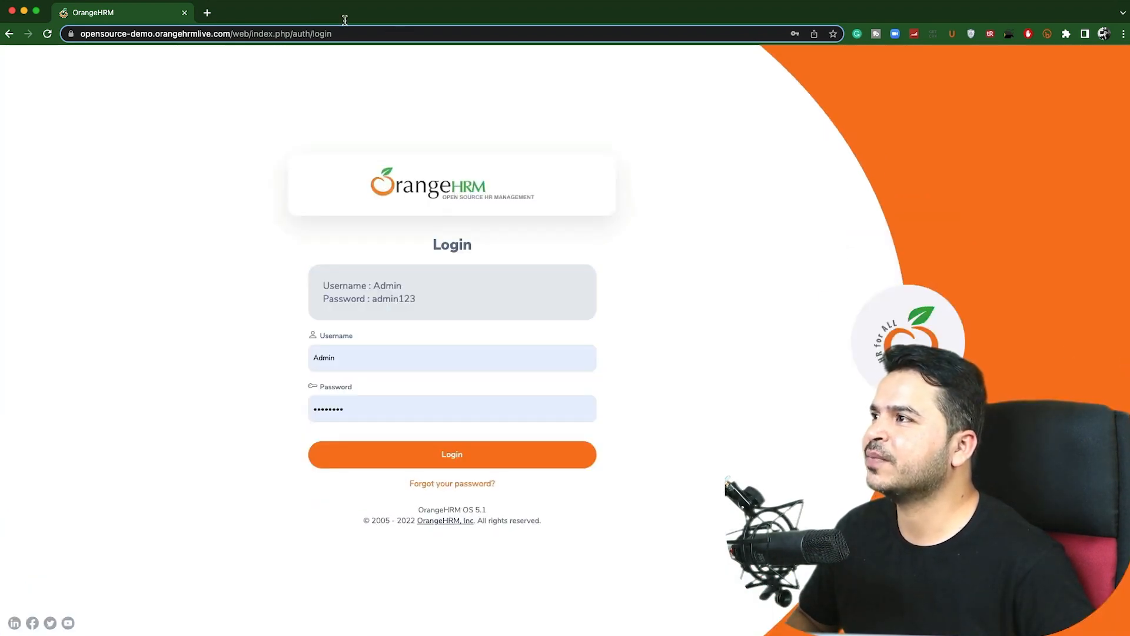
Name the new suite MobileWebBrowser and set Type of testing to Mobile Web Testing.
left_click_drag(159, 9, 247, 11)
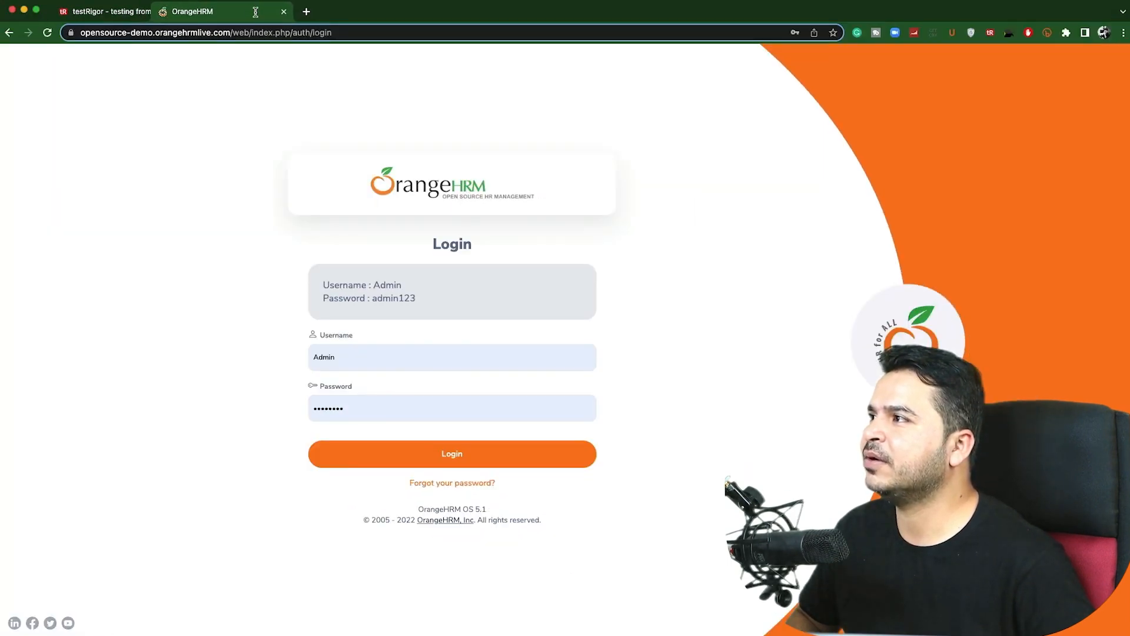
left_click(141, 17)
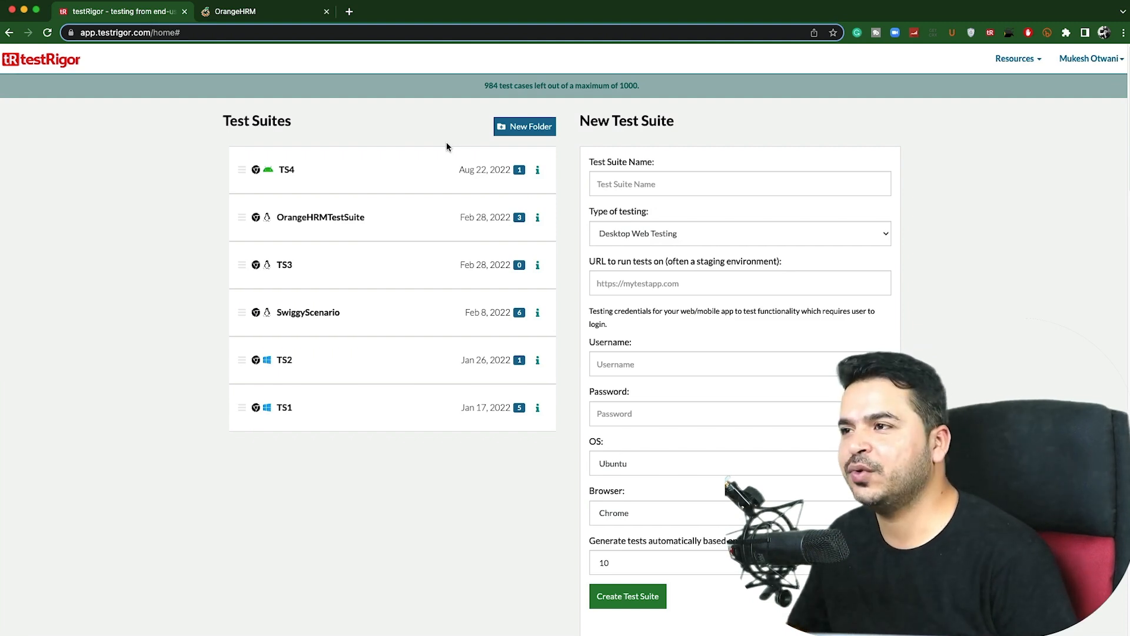
left_click(630, 182)
type("MO")
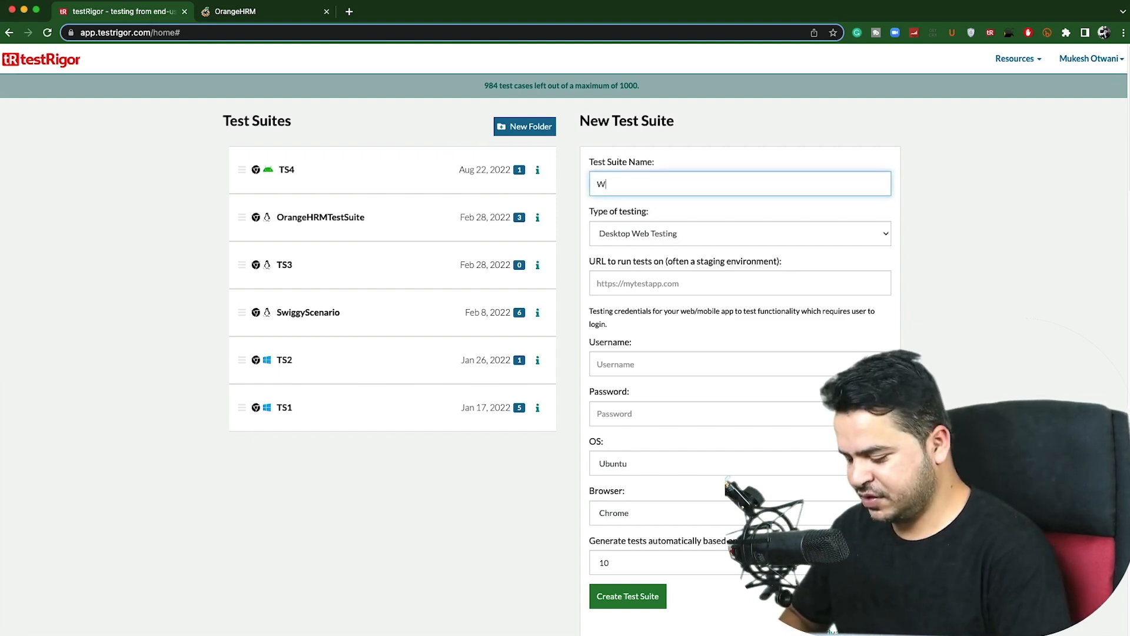
key("BackSpace")
key("BackSpace")
type("MobileWe")
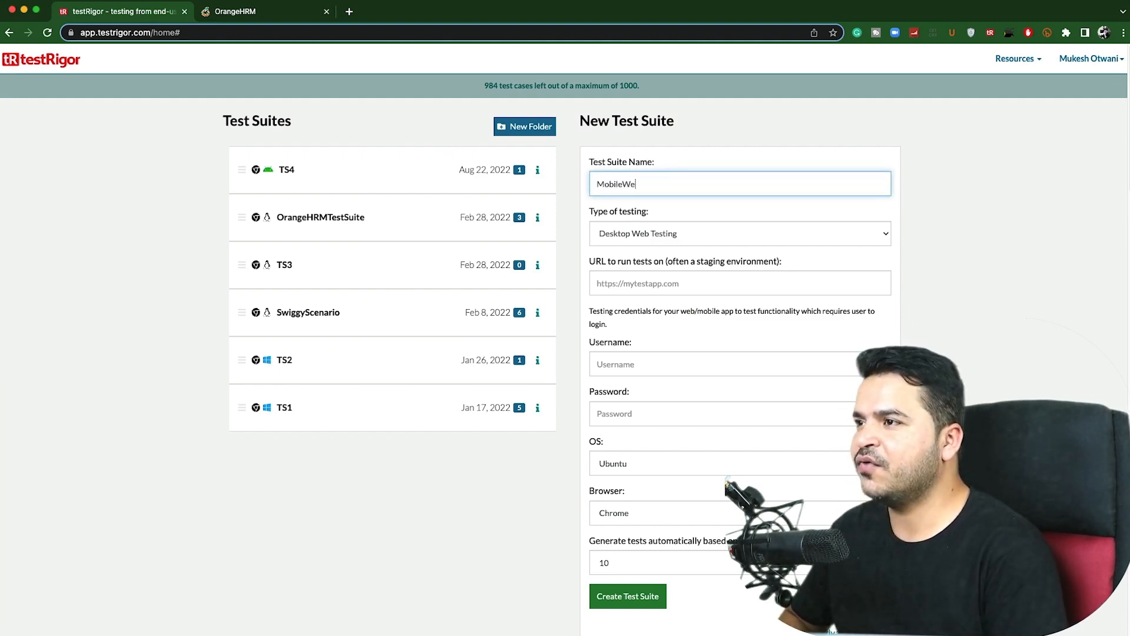
type("bBrowser")
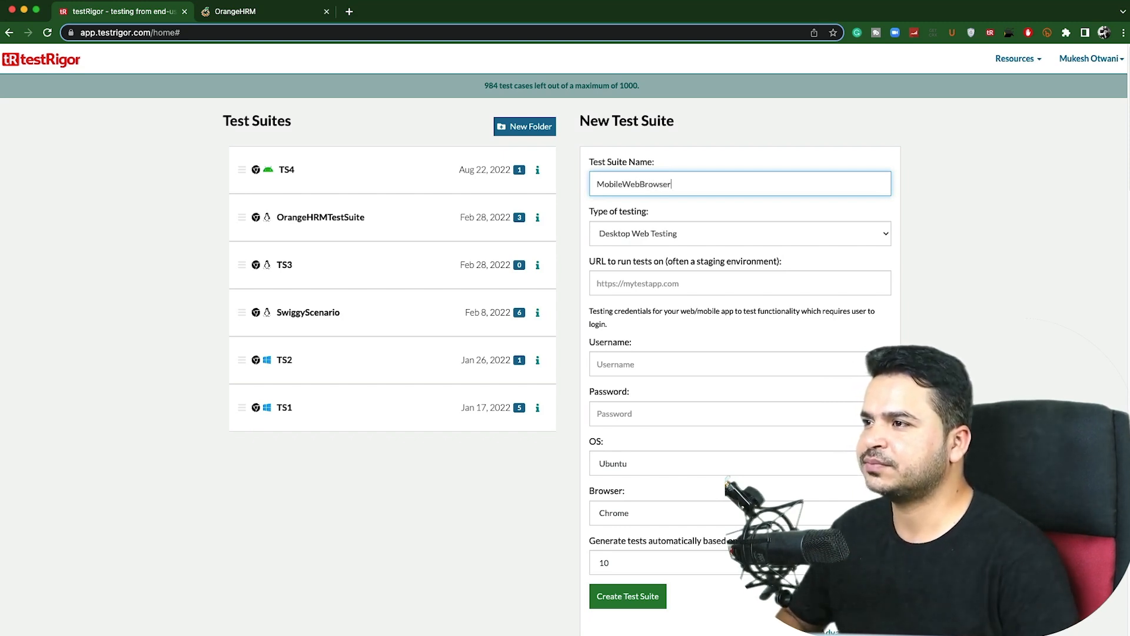
left_click(631, 231)
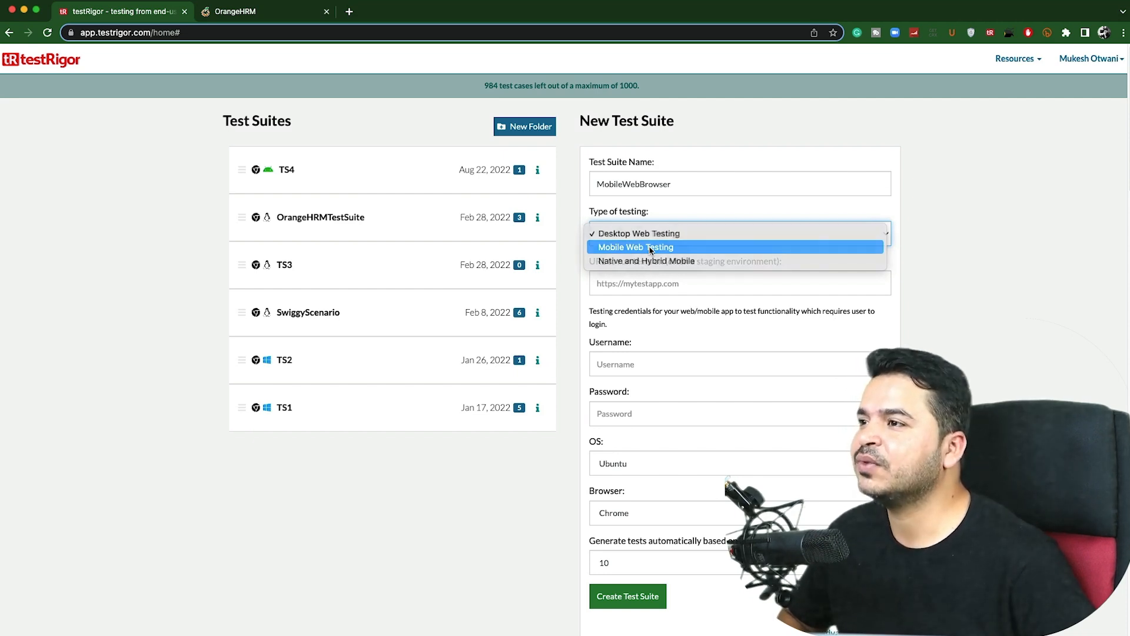
left_click(651, 249)
left_click(657, 274)
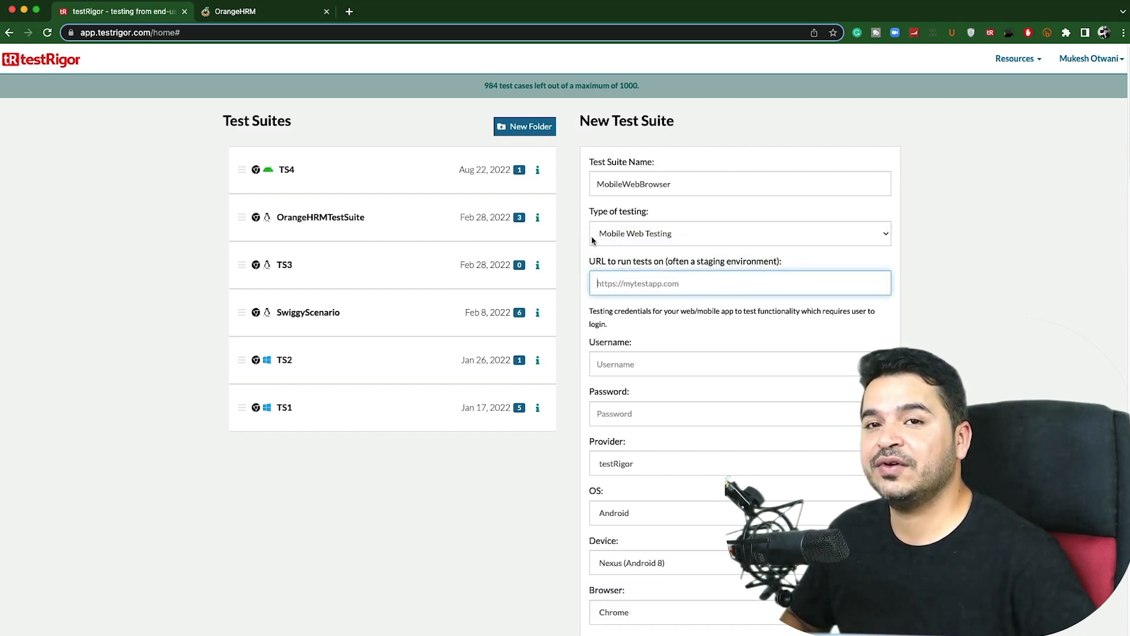
Copy the OrangeHRM login page address and paste it into the suite's URL field.
left_click(251, 11)
left_click(360, 33)
key("super+c")
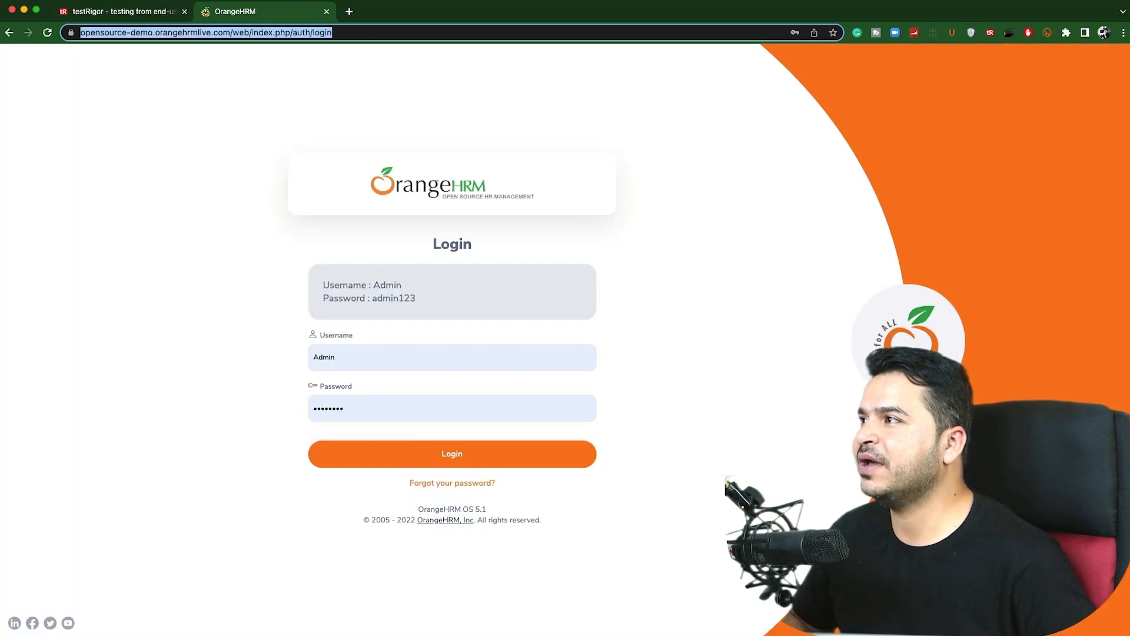
left_click(104, 12)
key("super+v")
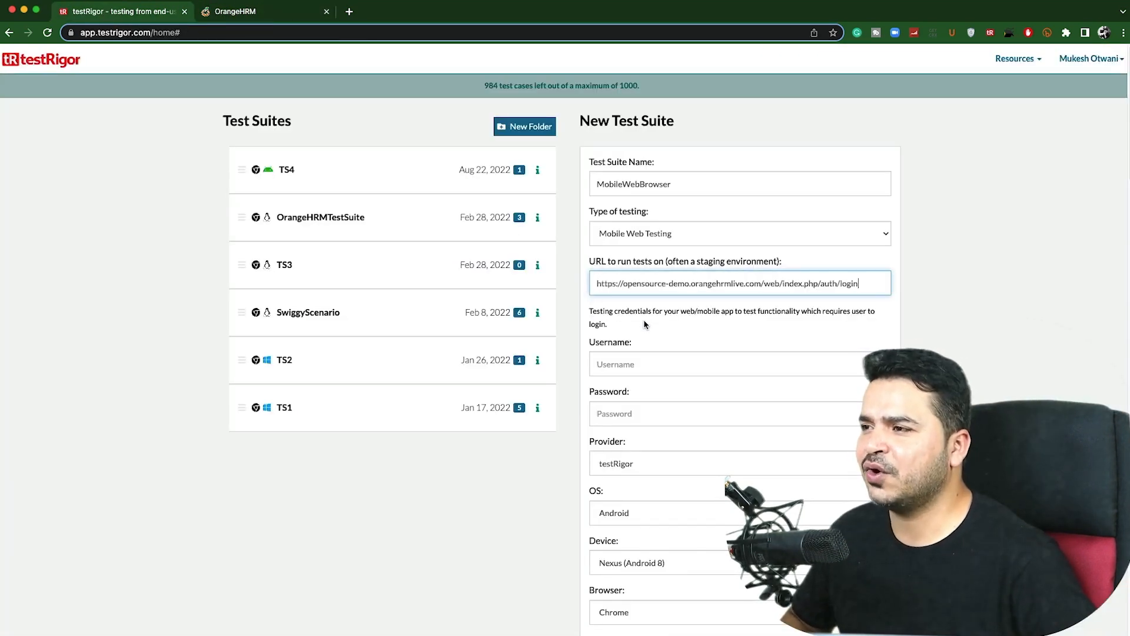
left_click(592, 321)
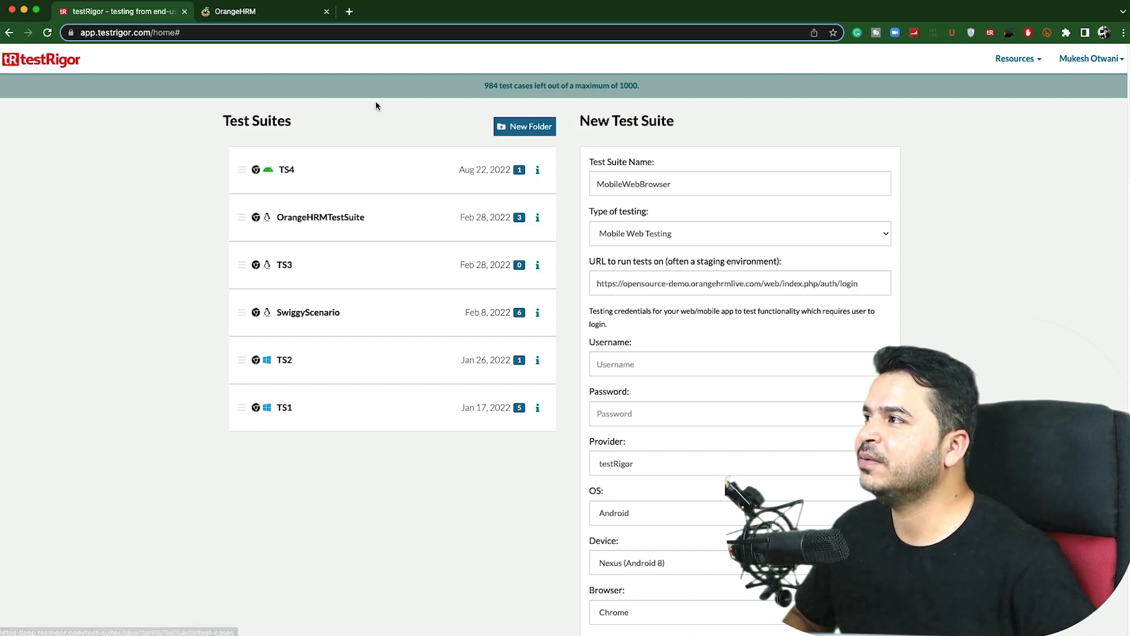
Try BrowserStack as the Provider, then set it back to testRigor.
scroll(765, 255, "down", 5)
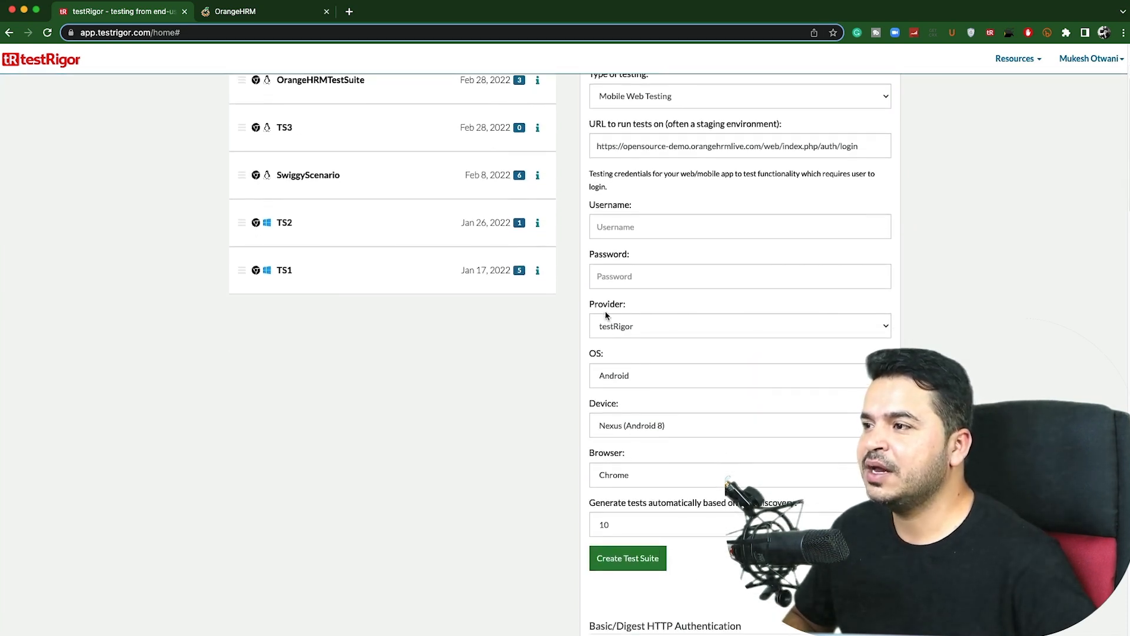
left_click_drag(590, 307, 636, 307)
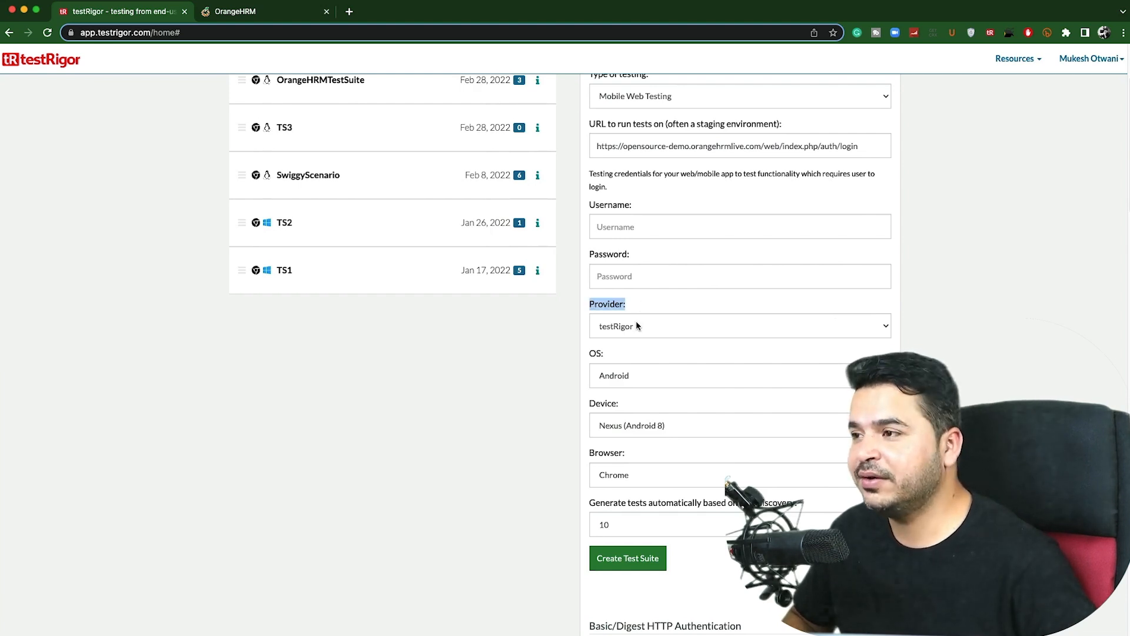
left_click(637, 326)
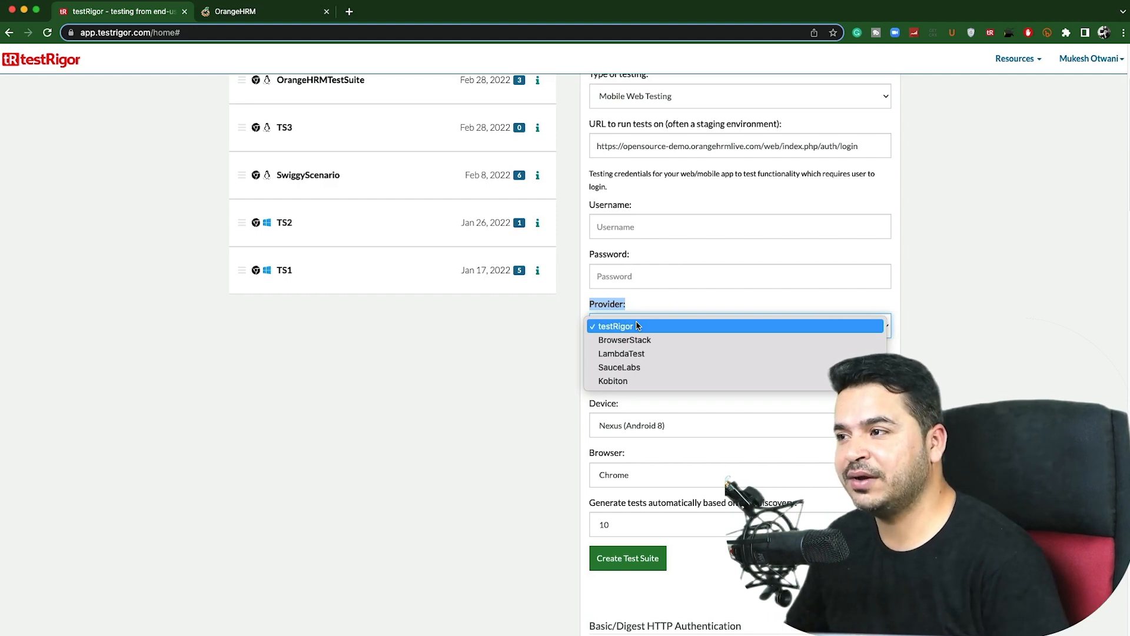
left_click(636, 326)
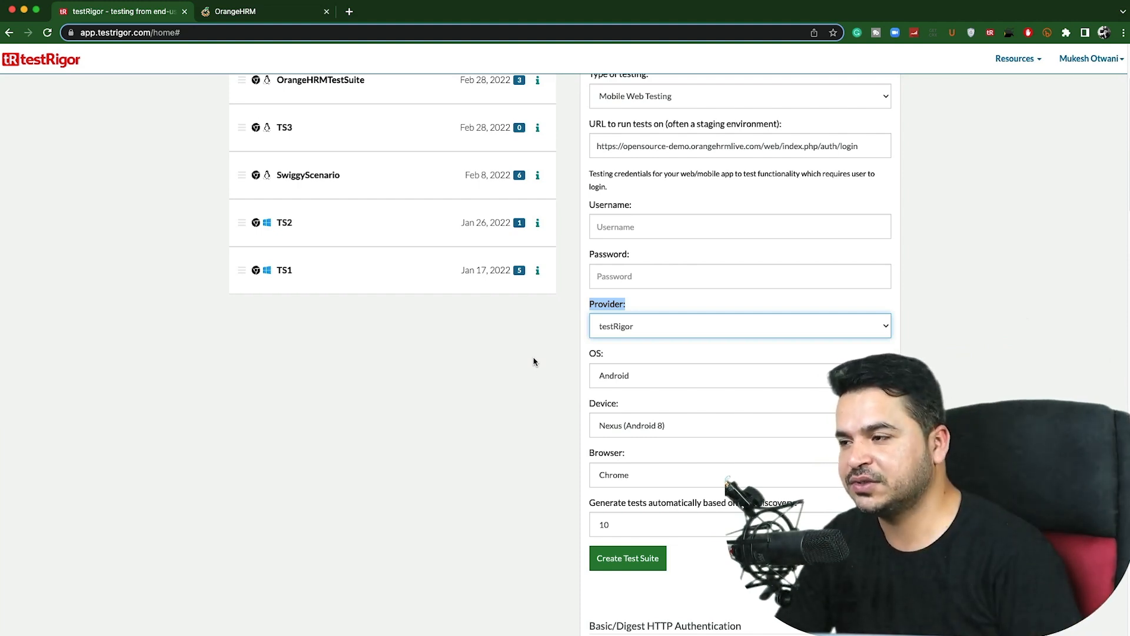
left_click(637, 328)
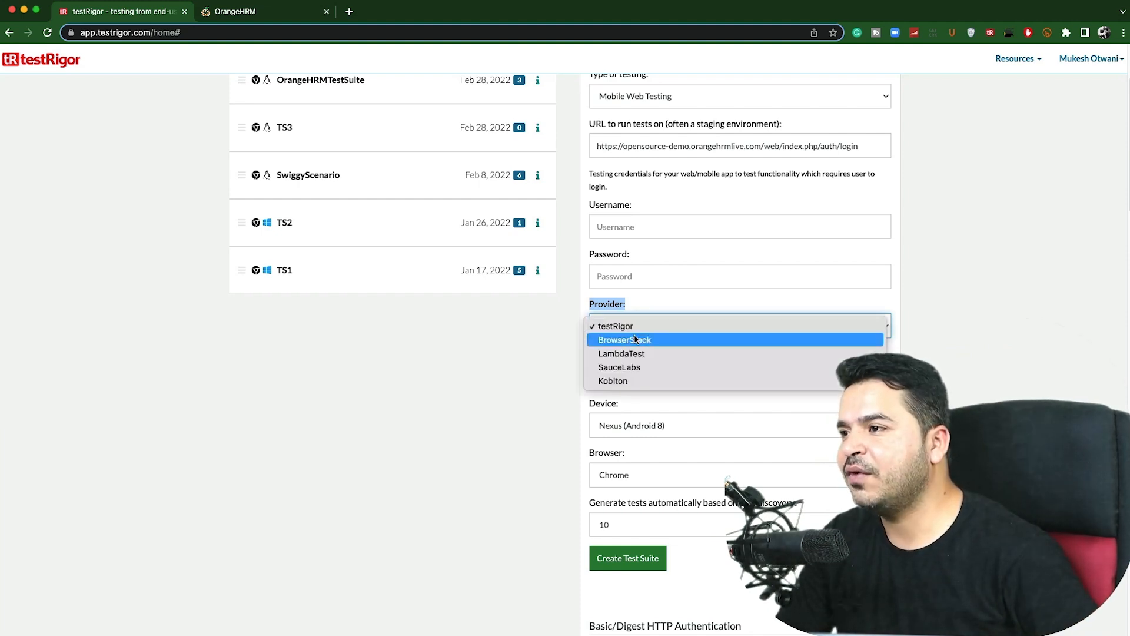
left_click(636, 339)
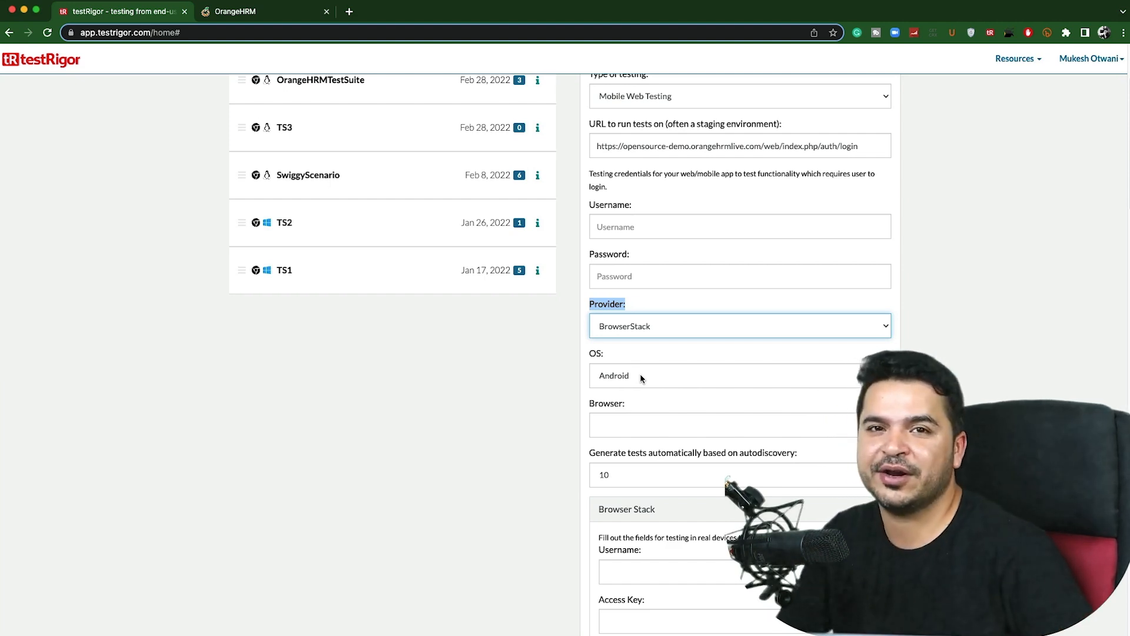
left_click(641, 329)
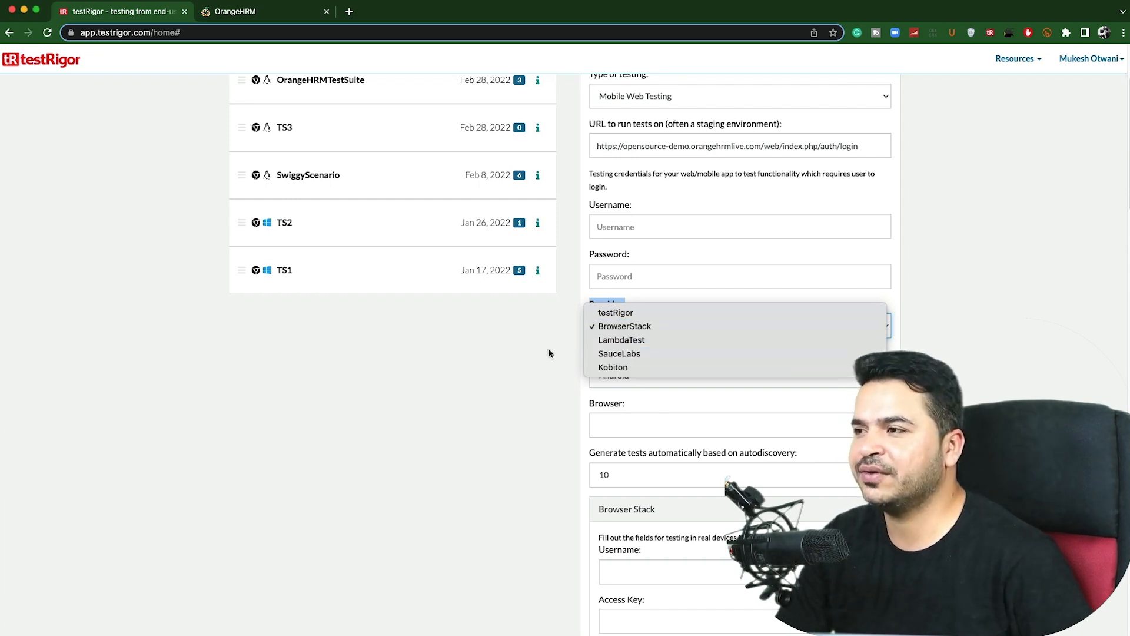
key("Up")
key("Up")
key("Return")
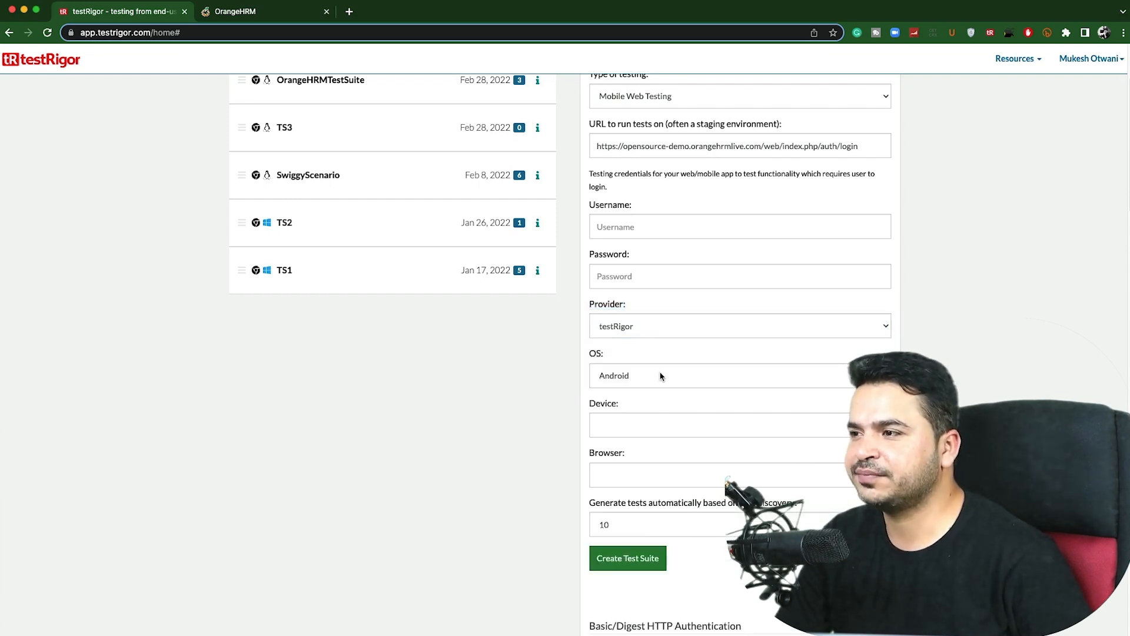
Keep OS as Android and choose Samsung Galaxy S20 (Android 11) as the device.
left_click(661, 376)
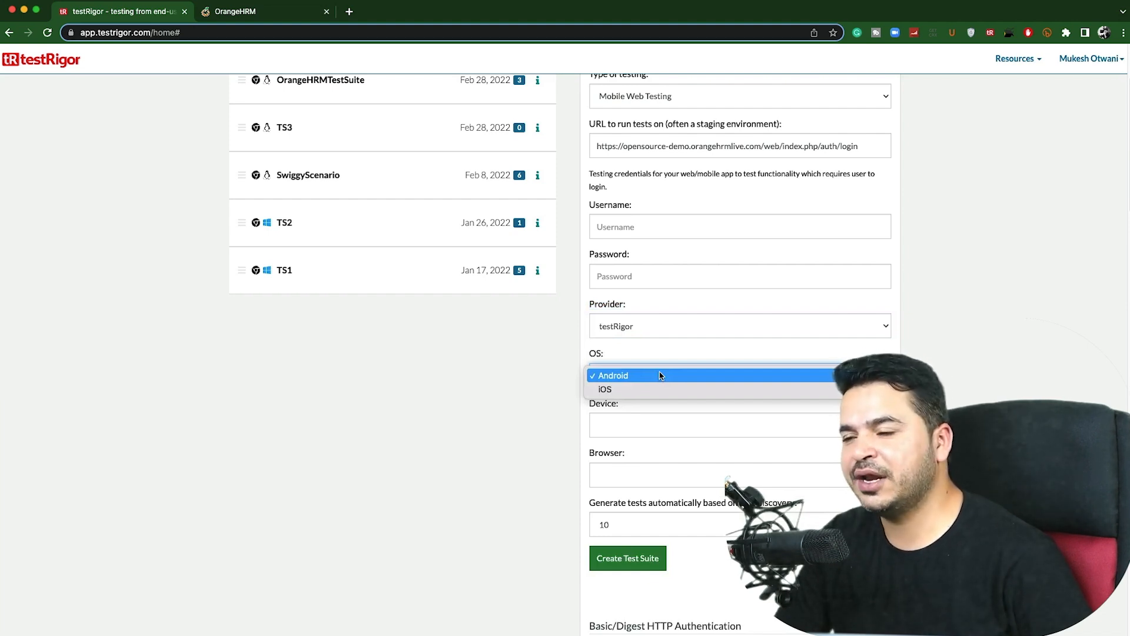
left_click(684, 373)
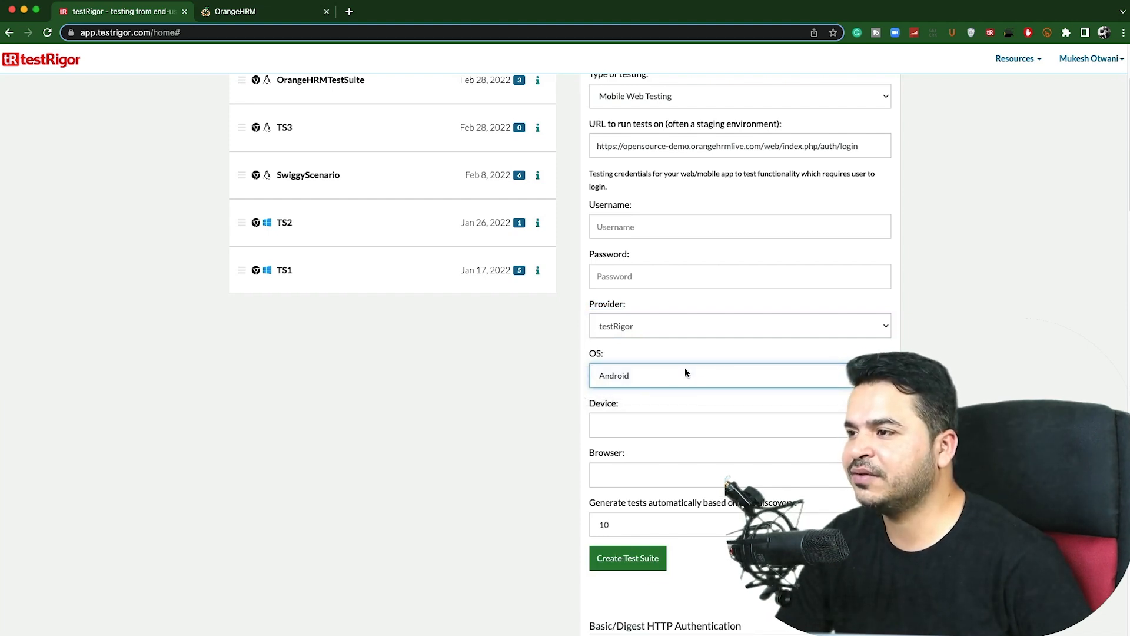
scroll(1116, 218, "down", 4)
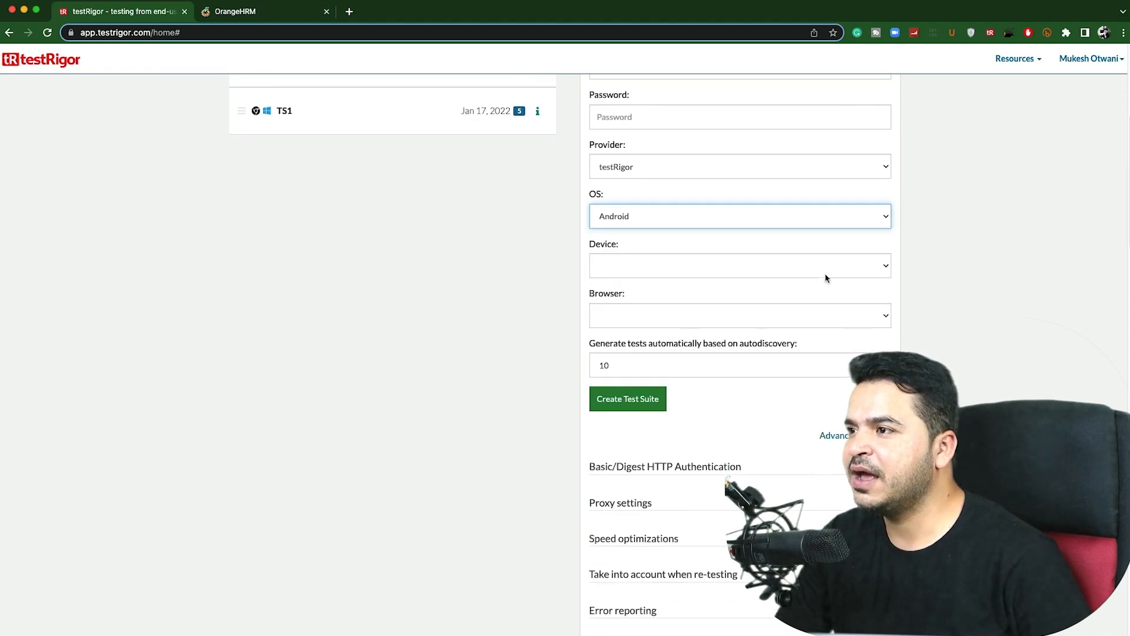
left_click(741, 265)
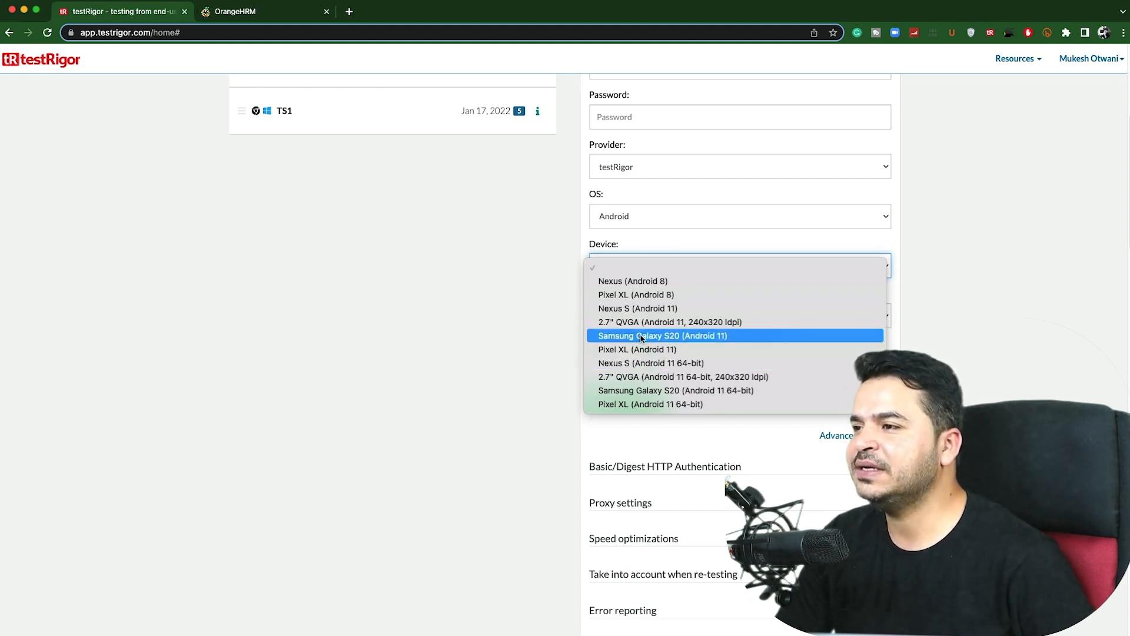
left_click(642, 338)
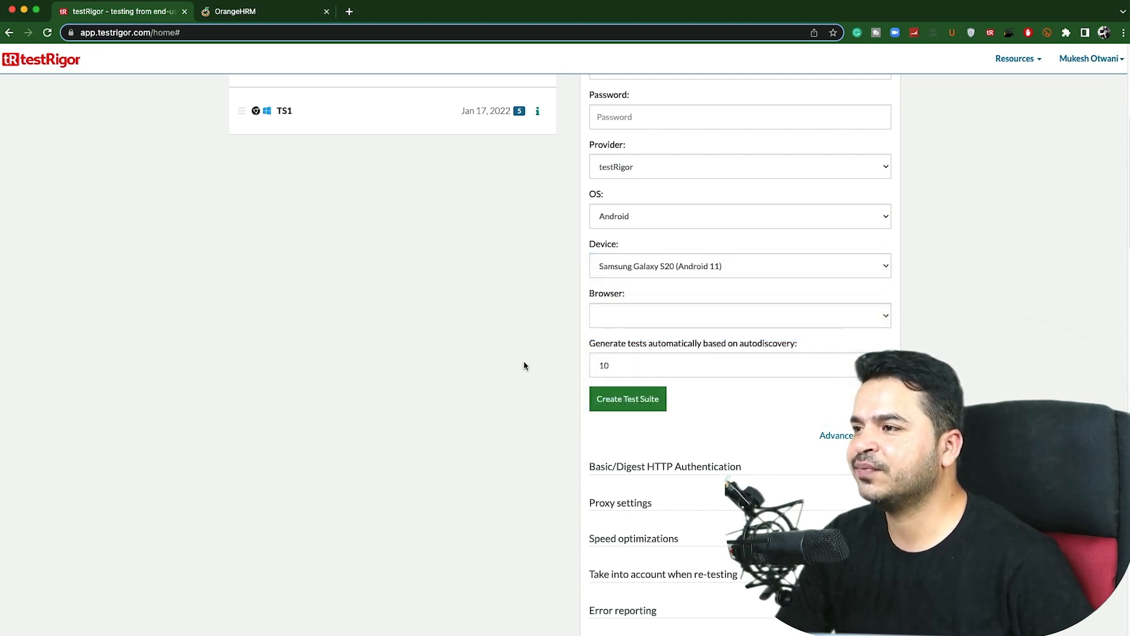
Choose Chrome as the browser and set autodiscovery test generation to 0.
left_click(638, 318)
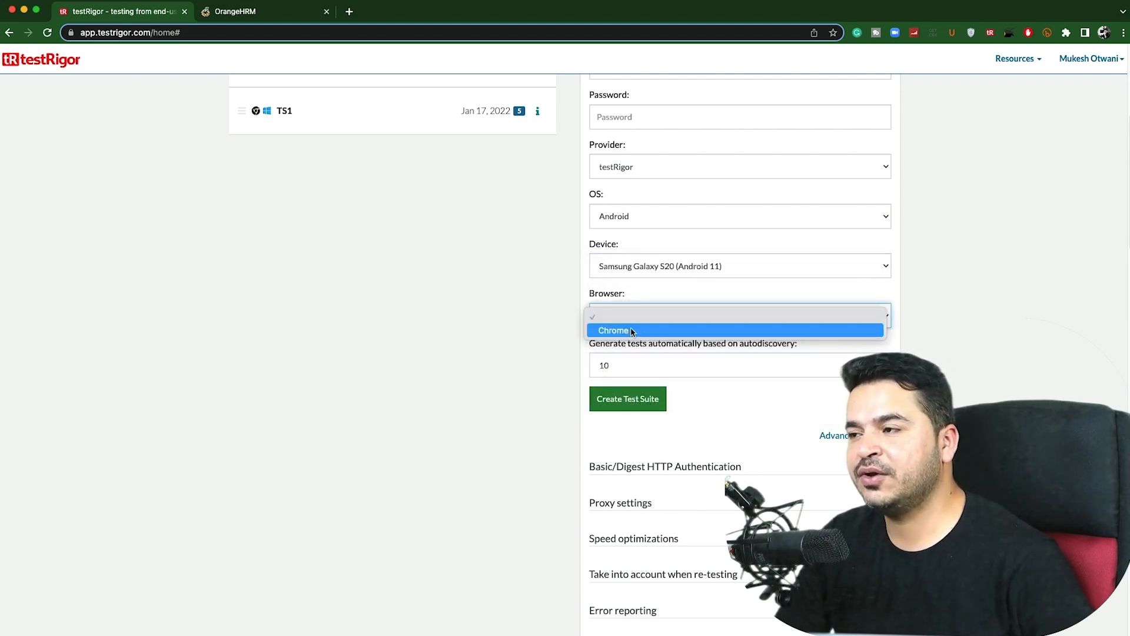
left_click(631, 331)
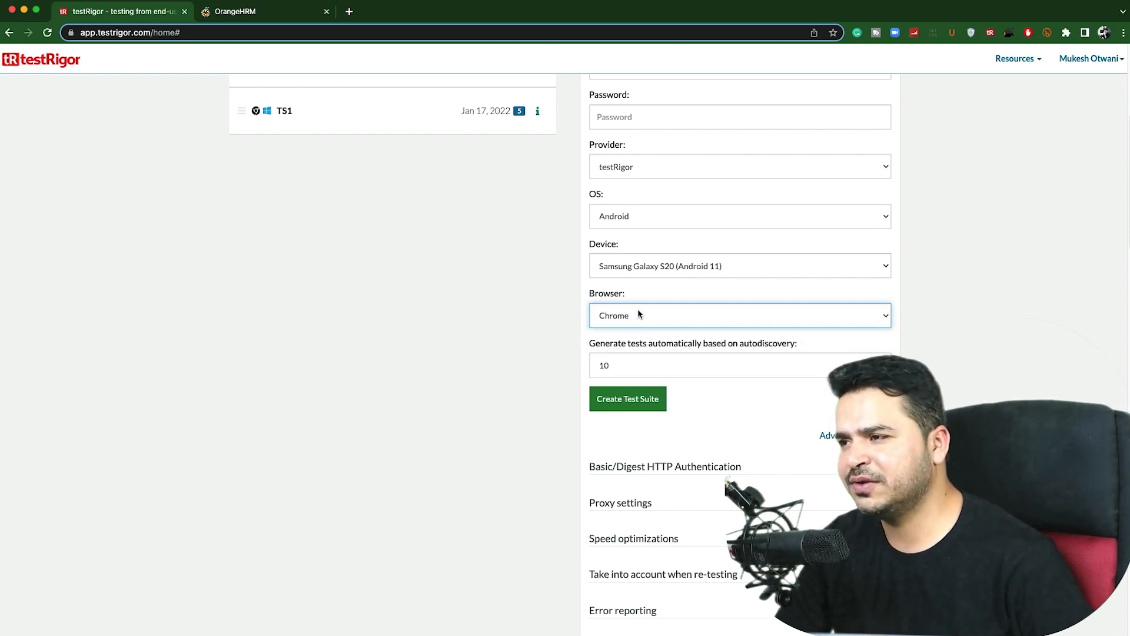
left_click(651, 365)
left_click(648, 323)
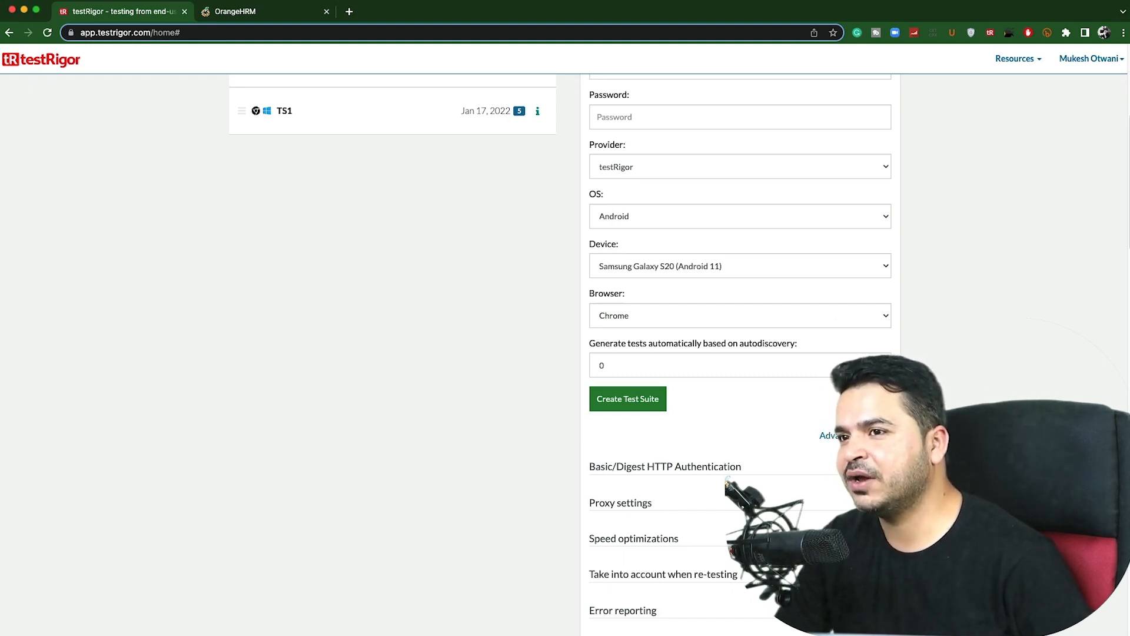
scroll(1124, 310, "down", 7)
scroll(1124, 273, "up", 5)
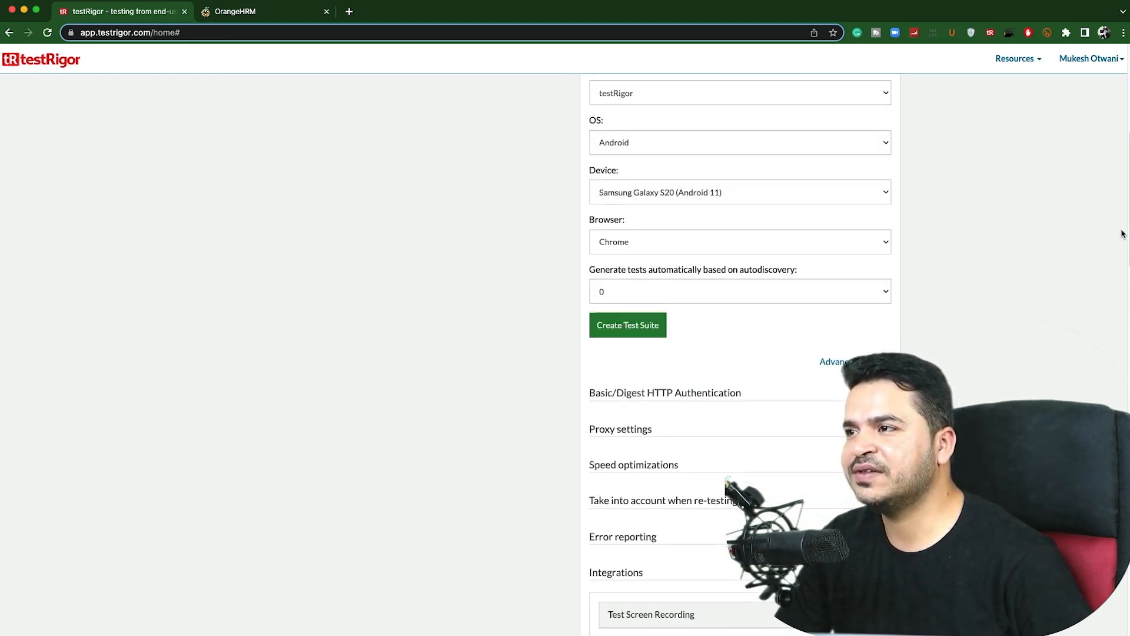
scroll(1124, 206, "up", 5)
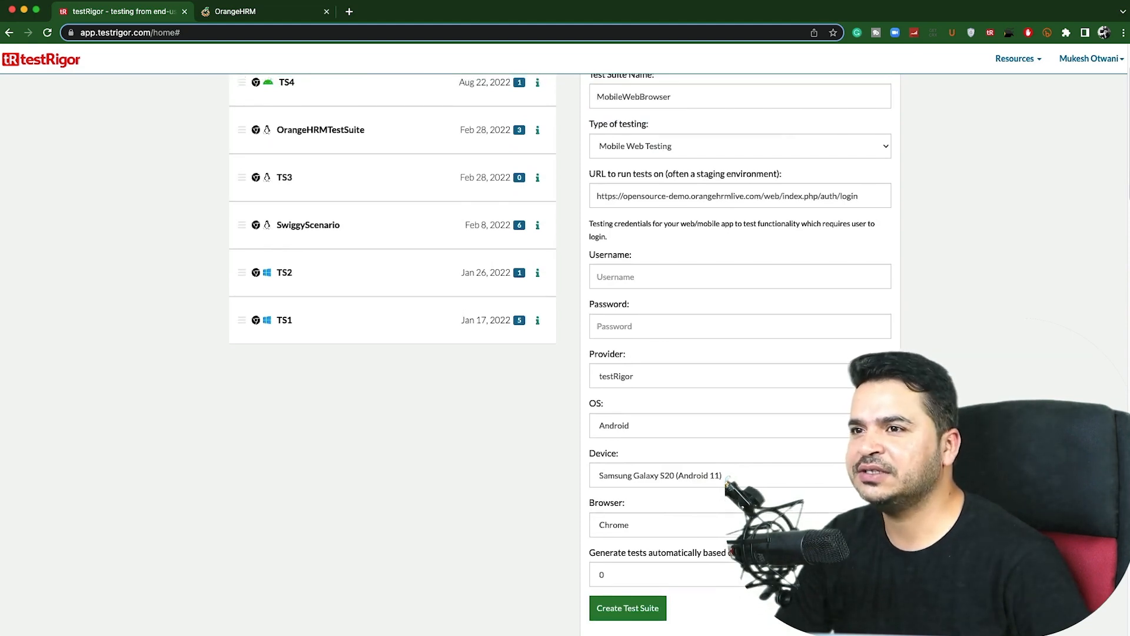
scroll(1125, 179, "up", 2)
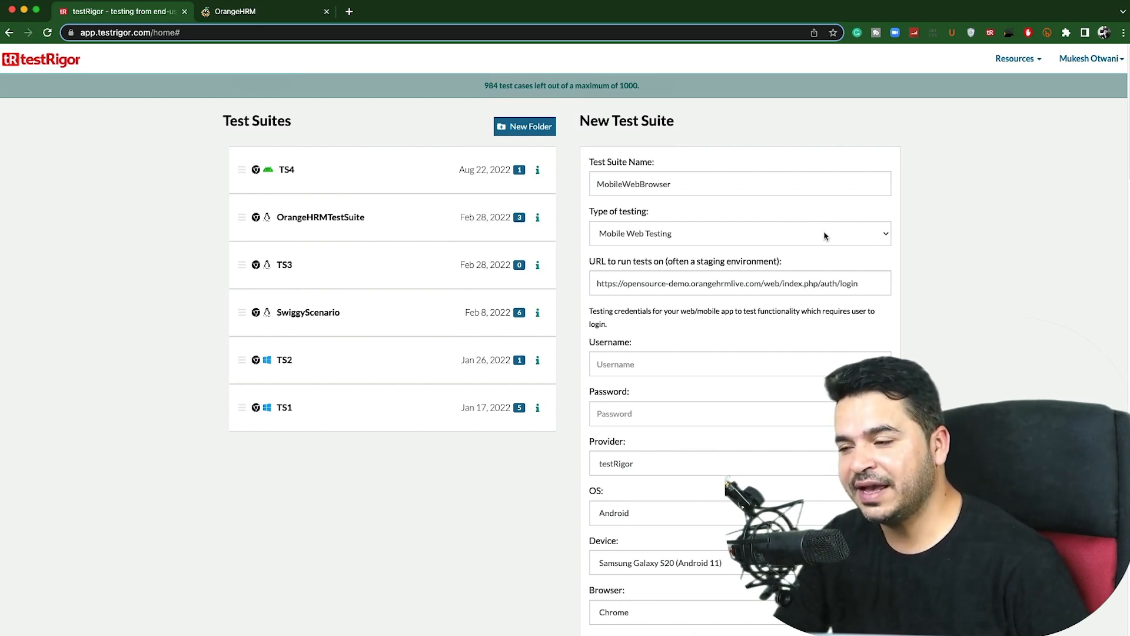
Try iOS with an iPhone XR and review the providers, keeping testRigor.
scroll(918, 261, "down", 4)
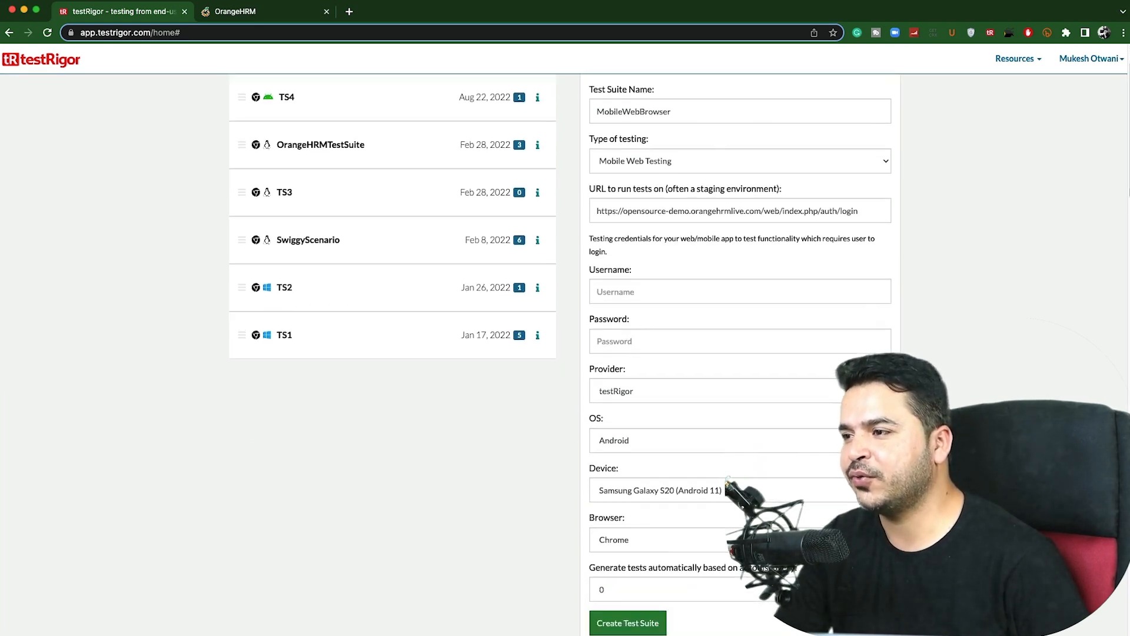
left_click(749, 316)
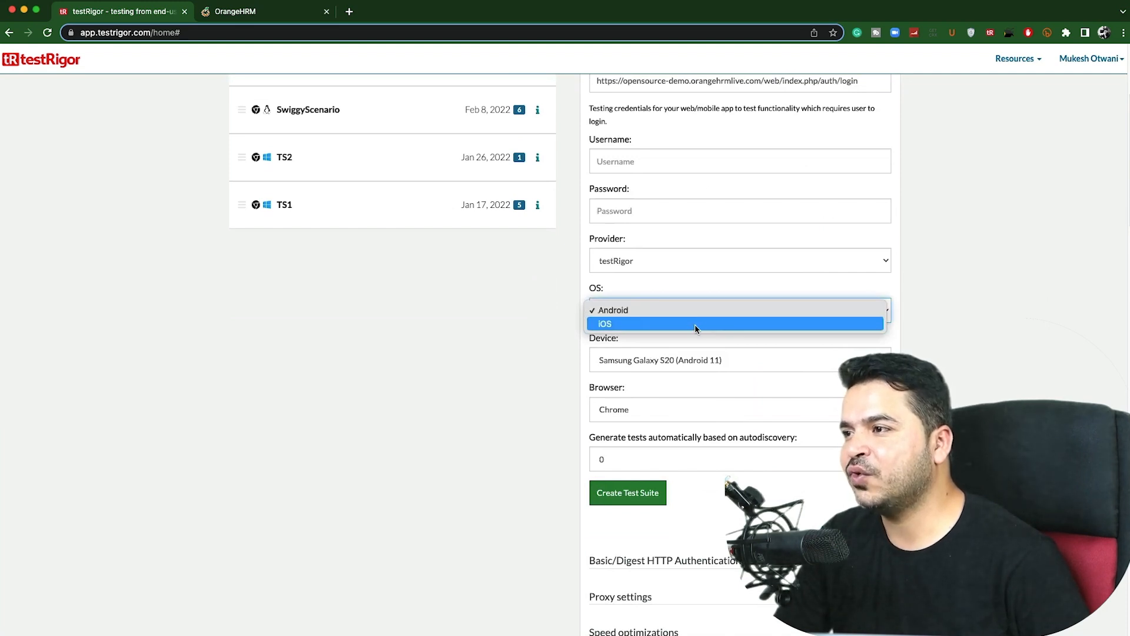
left_click(695, 325)
left_click(659, 368)
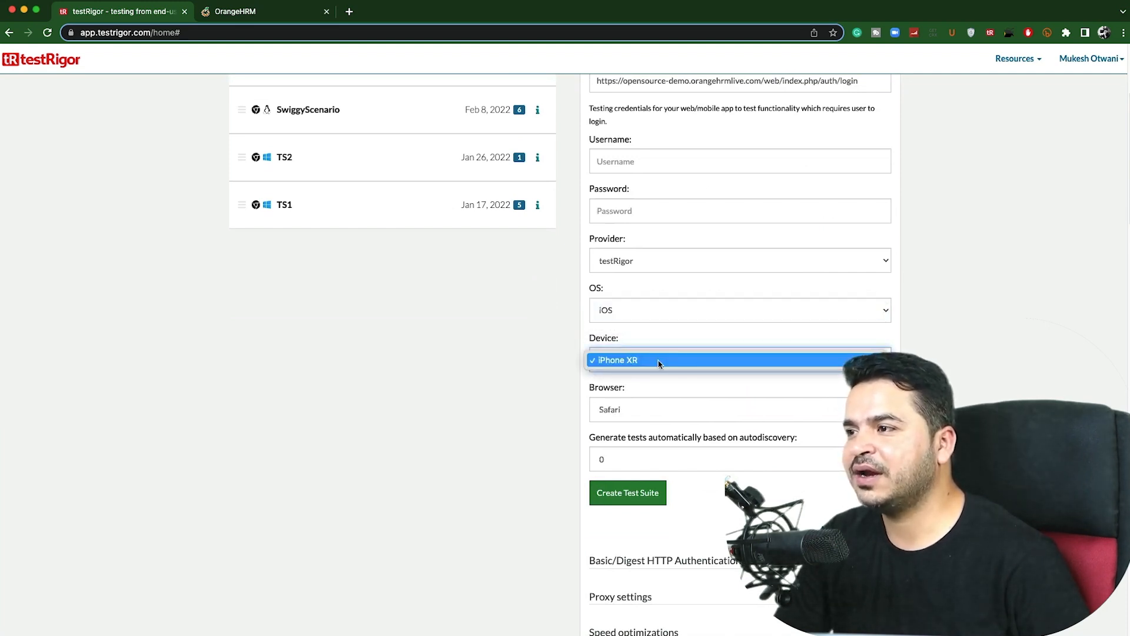
left_click(641, 363)
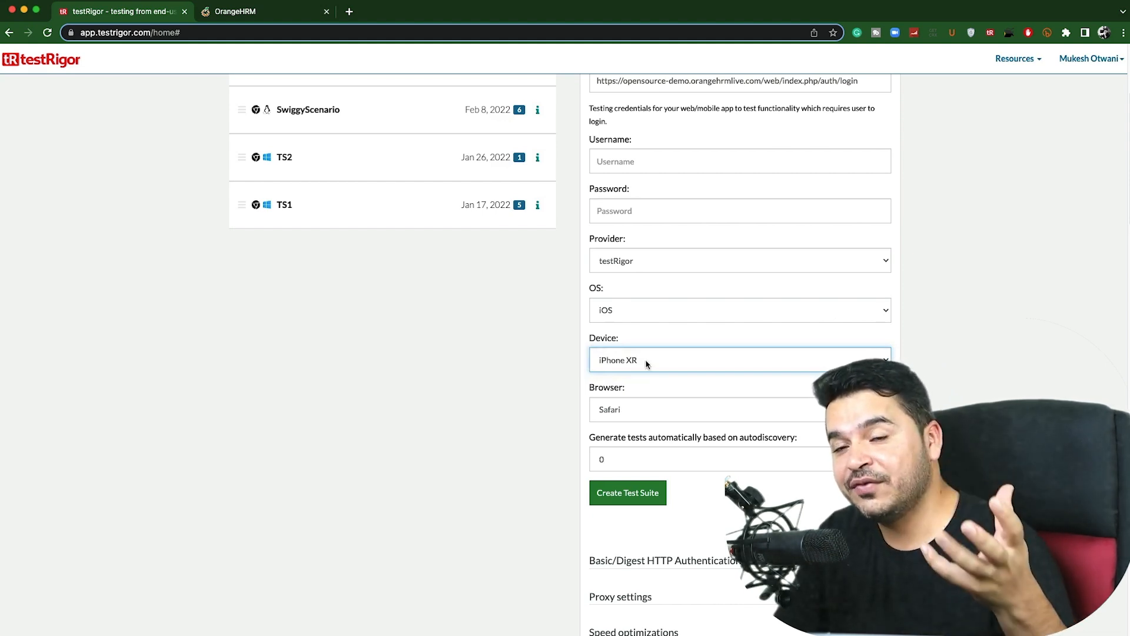
left_click(667, 268)
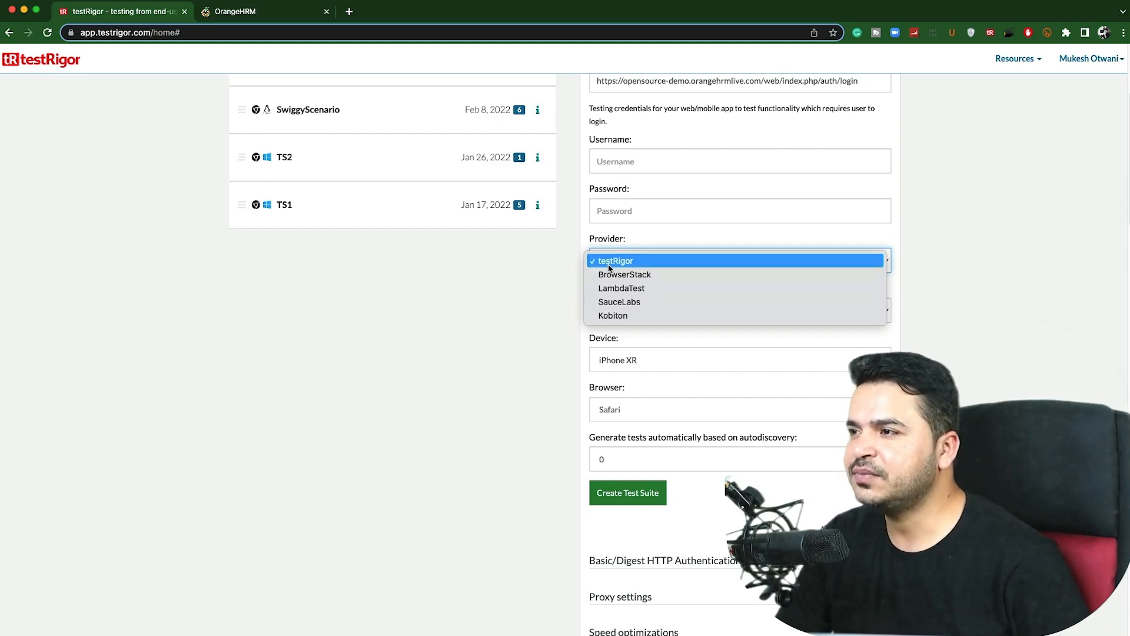
left_click(609, 266)
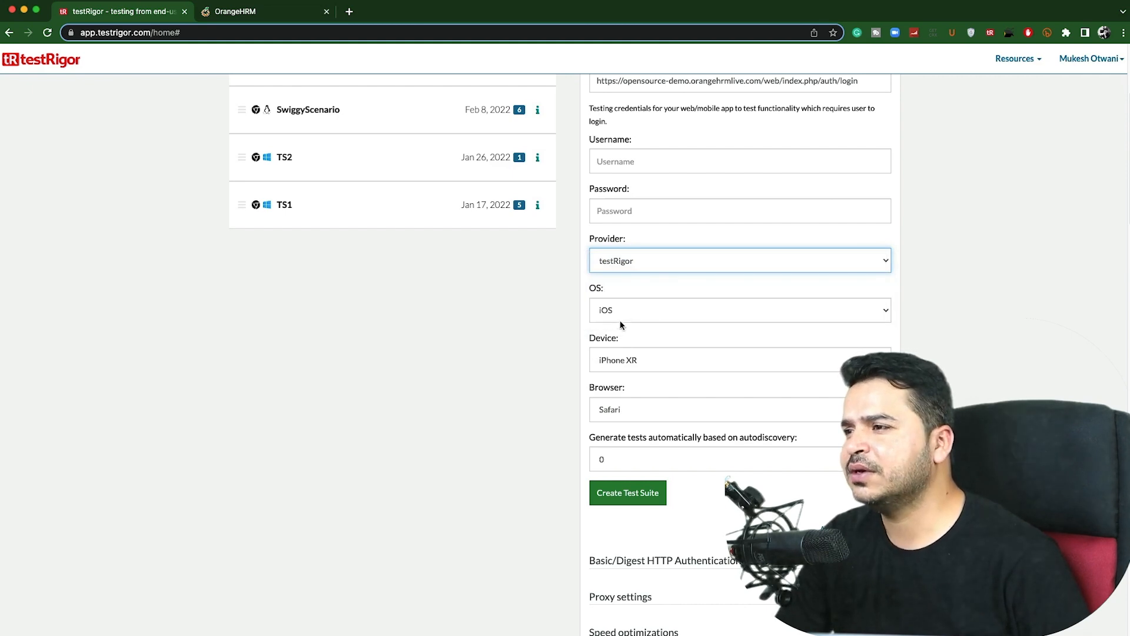
Reselect Android, Samsung Galaxy S20 (Android 11) and Chrome, then create the suite.
left_click(624, 321)
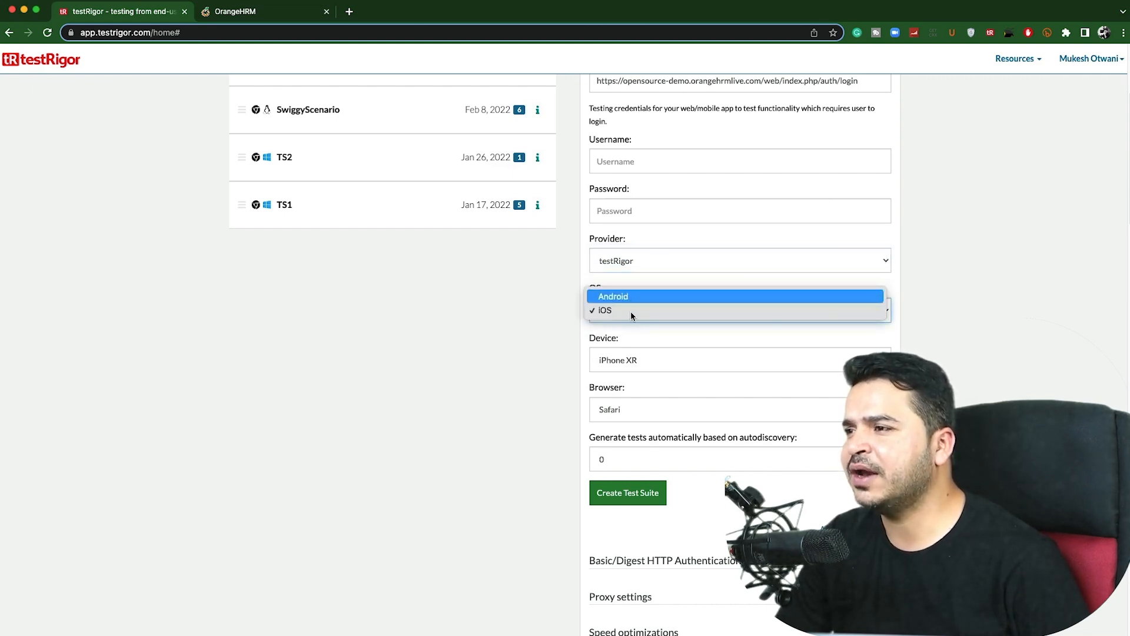
left_click(630, 298)
left_click(629, 355)
left_click(633, 415)
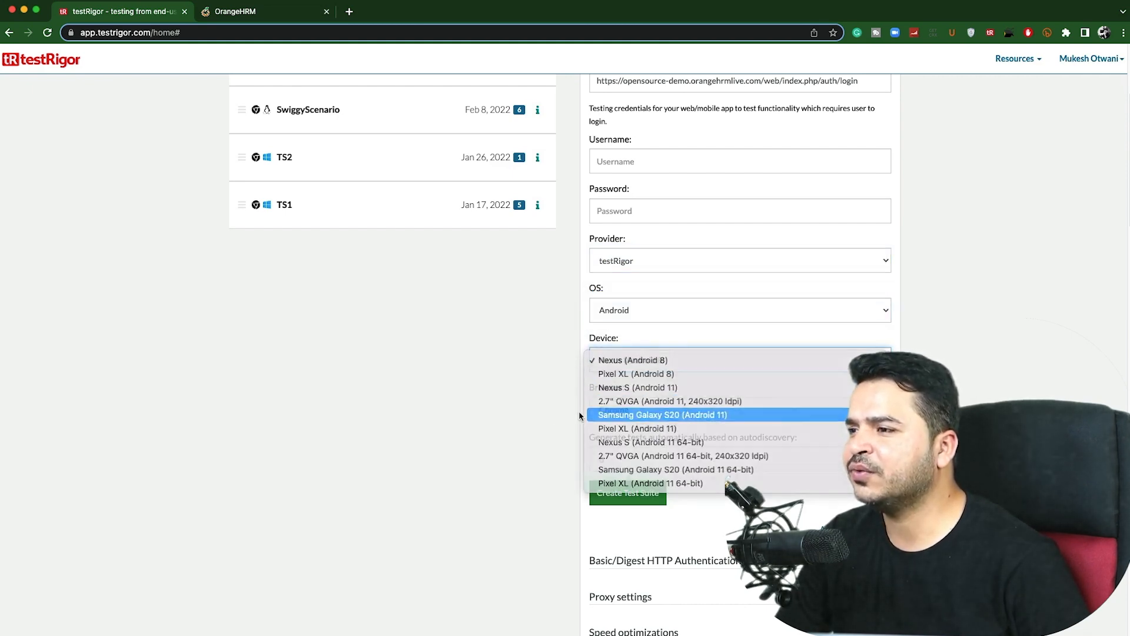
left_click(648, 409)
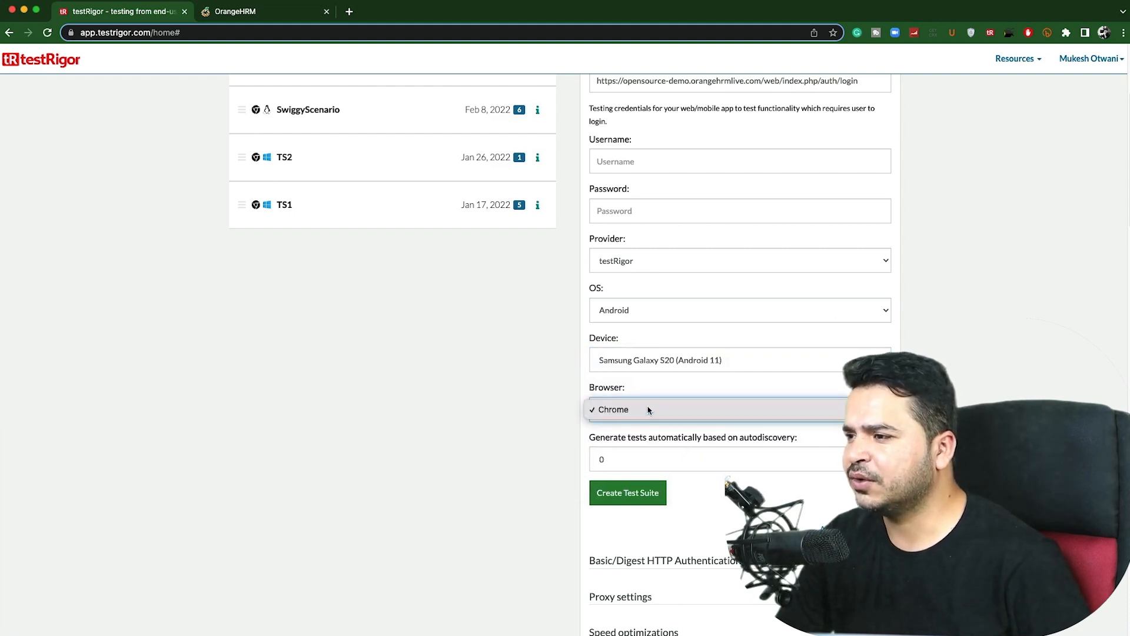
left_click(647, 409)
left_click(611, 491)
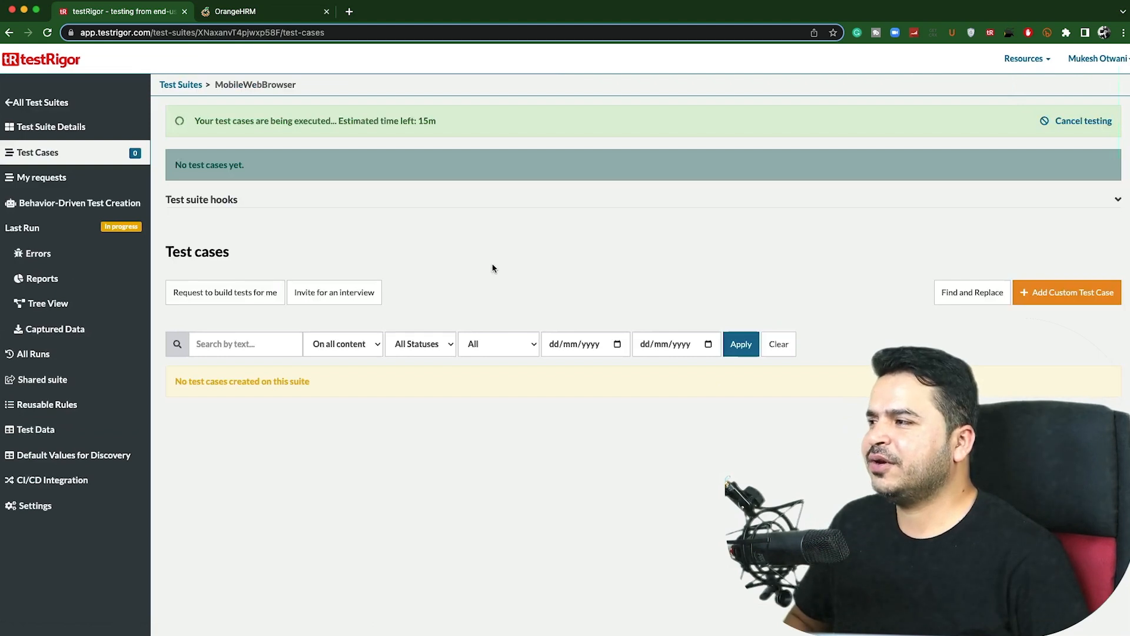
Add a custom test case 'Login To Application' and open its Documentation link in a new tab.
left_click_drag(177, 381, 323, 383)
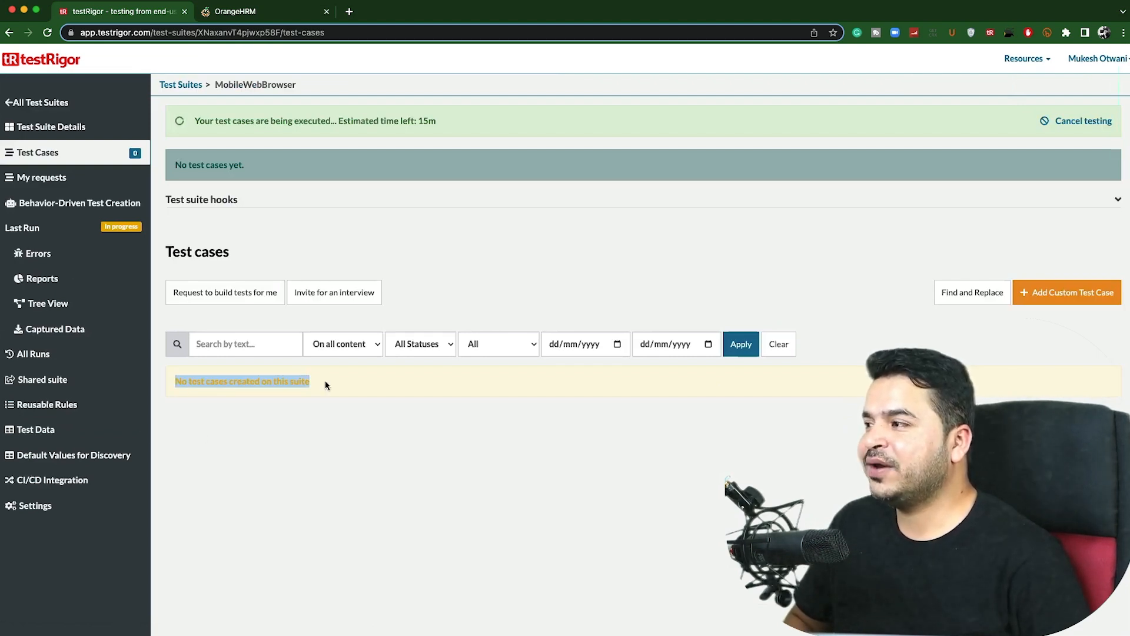
left_click(364, 404)
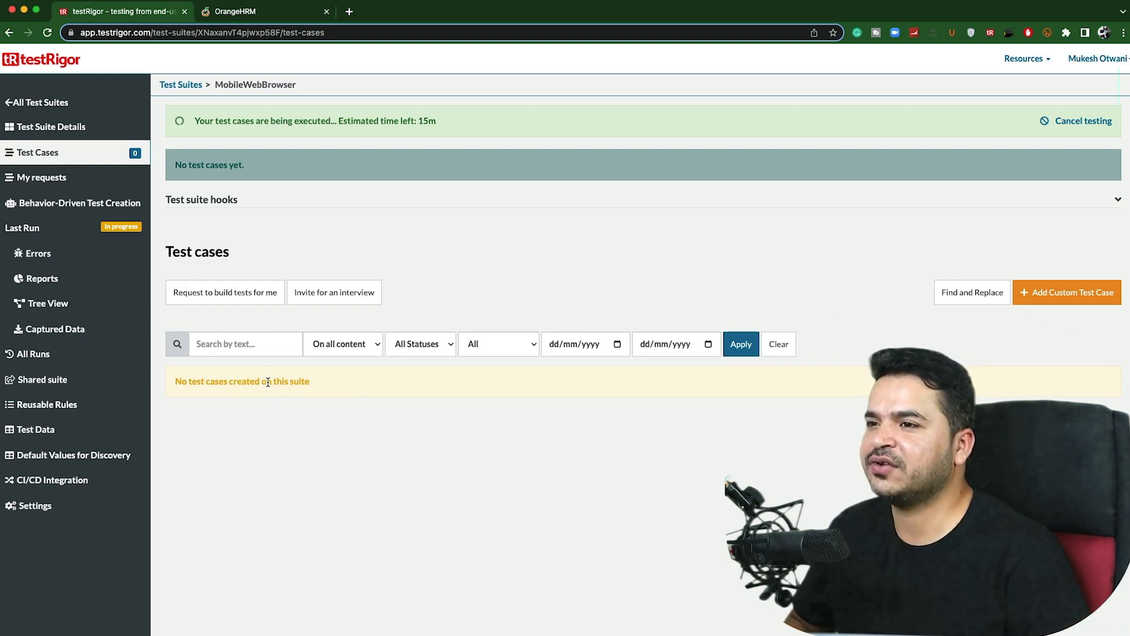
left_click(1065, 299)
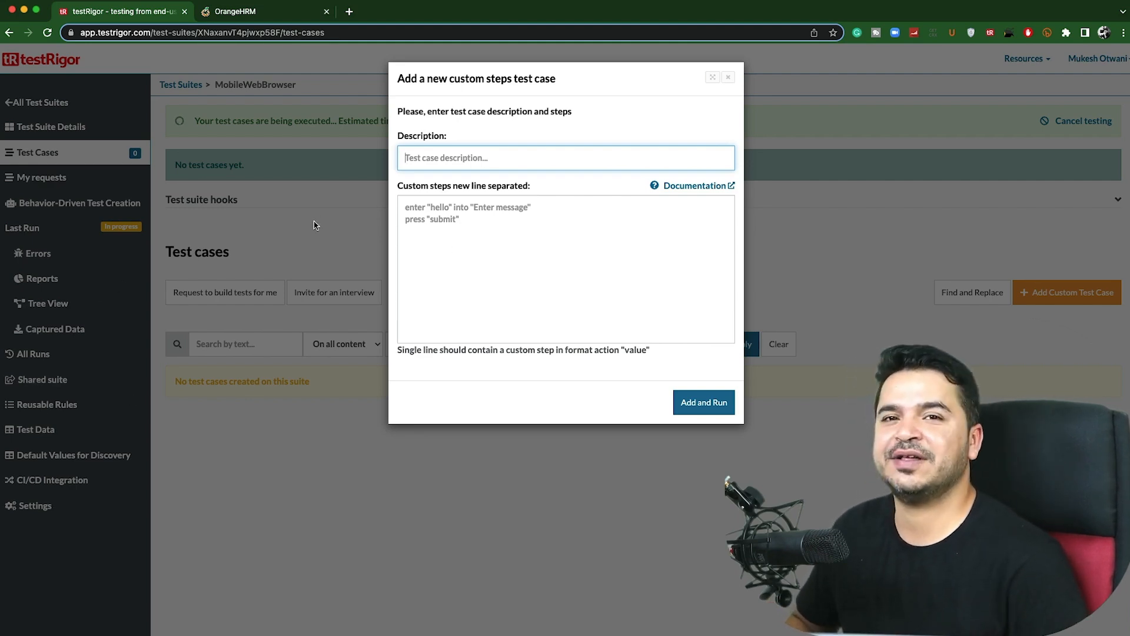
type("Login To Application")
left_click(472, 225)
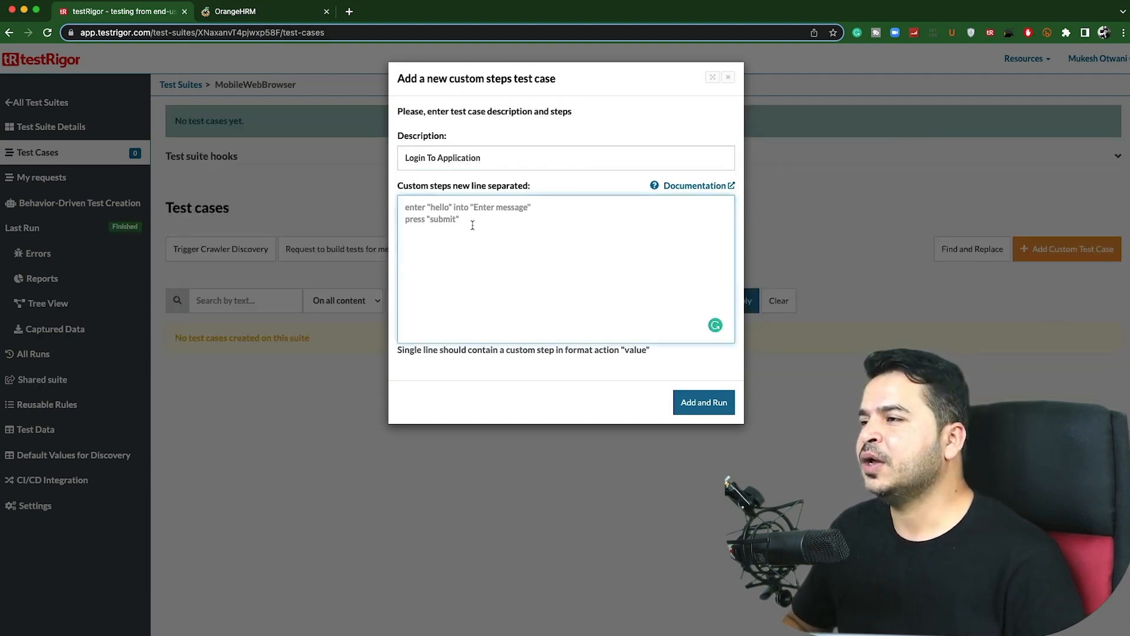
right_click(687, 184)
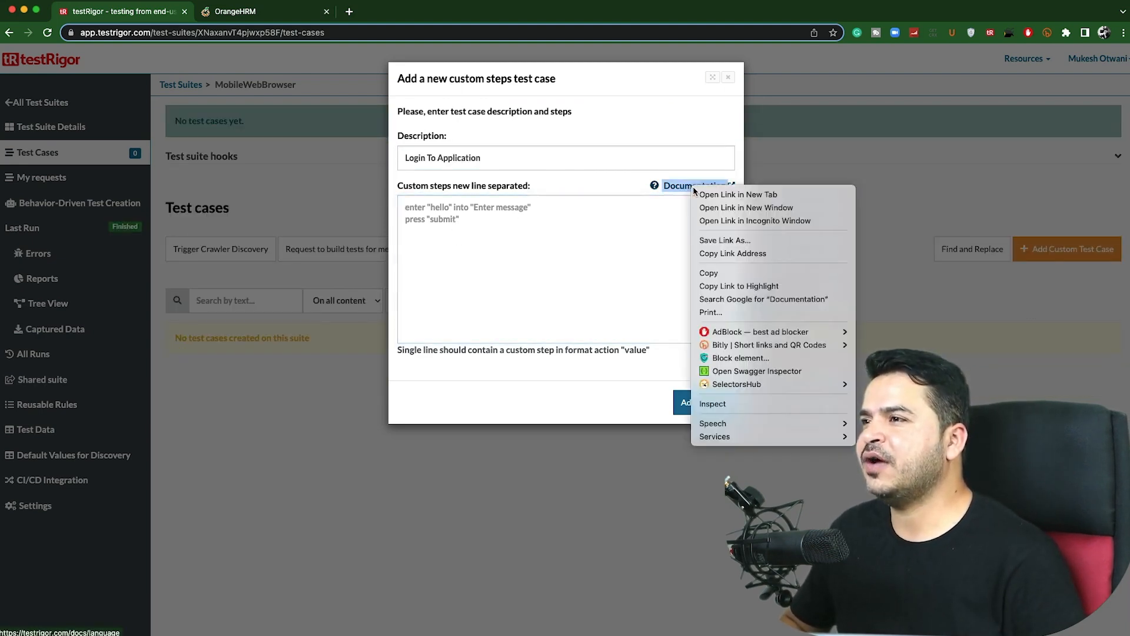
left_click(706, 195)
Read the enter command examples in the docs, marking 'arrow right', then return to testRigor.
left_click(268, 12)
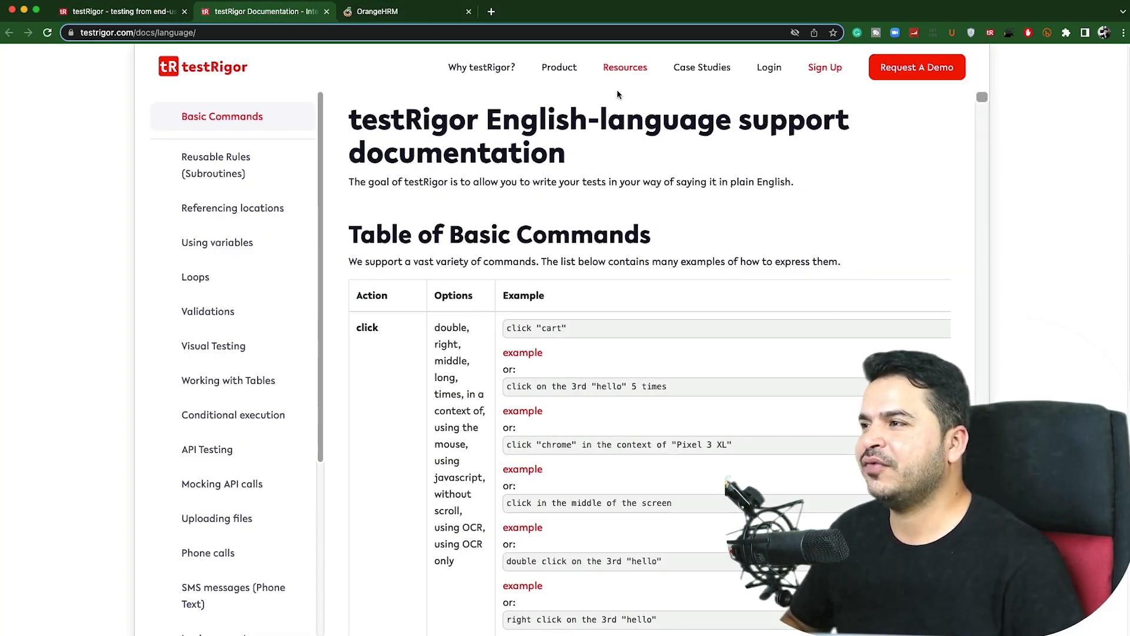
scroll(984, 98, "down", 3)
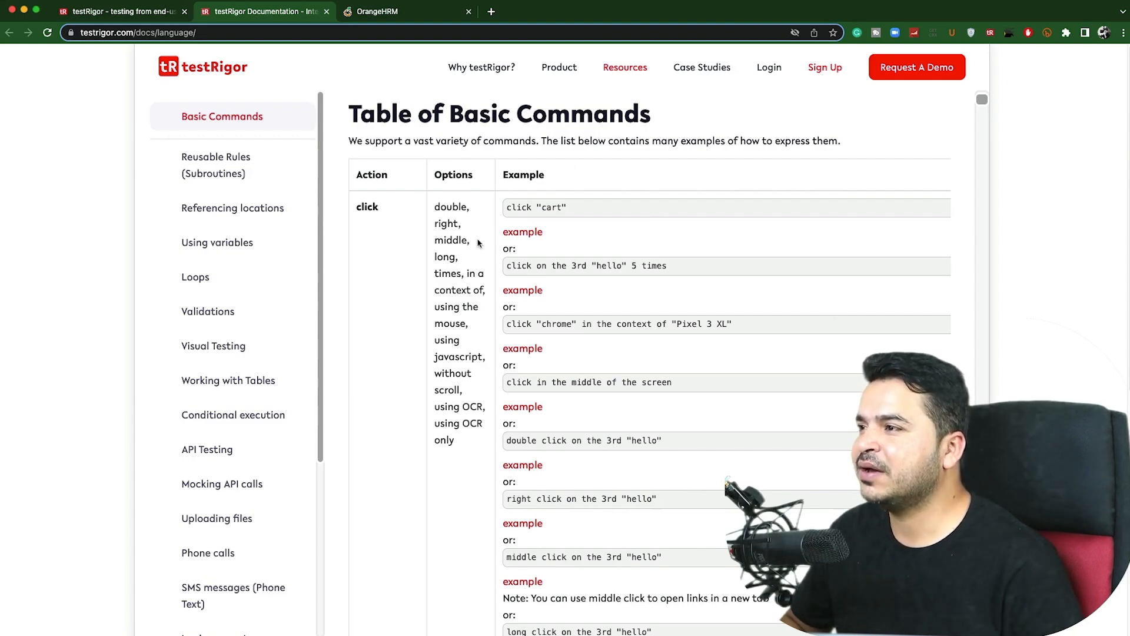
scroll(478, 243, "down", 20)
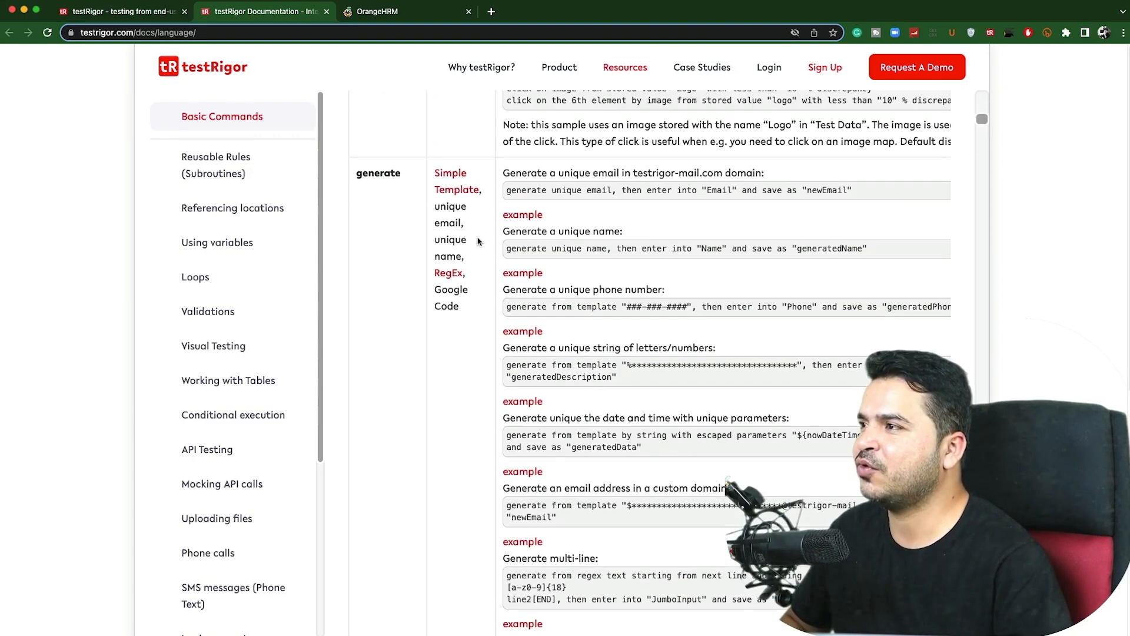
scroll(477, 241, "down", 20)
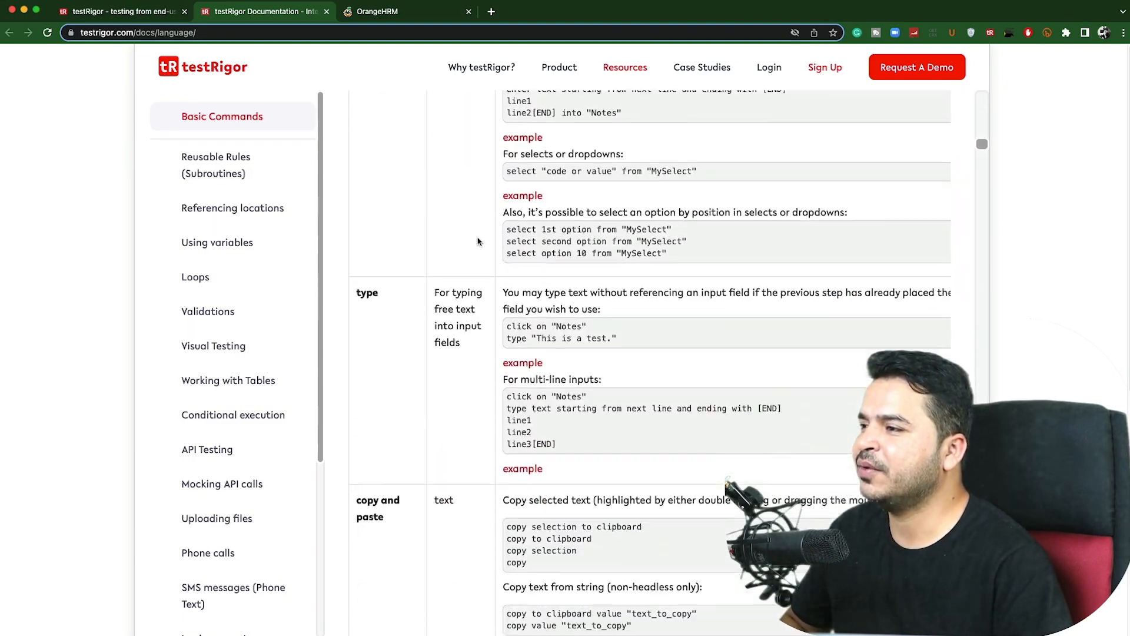
scroll(478, 242, "down", 15)
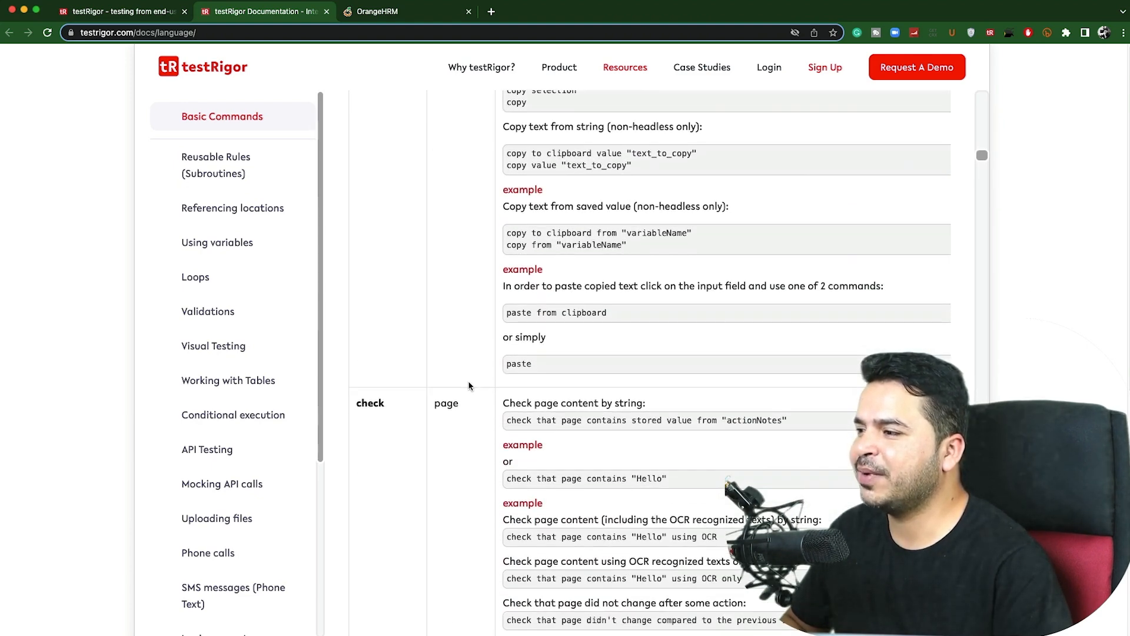
scroll(469, 385, "down", 5)
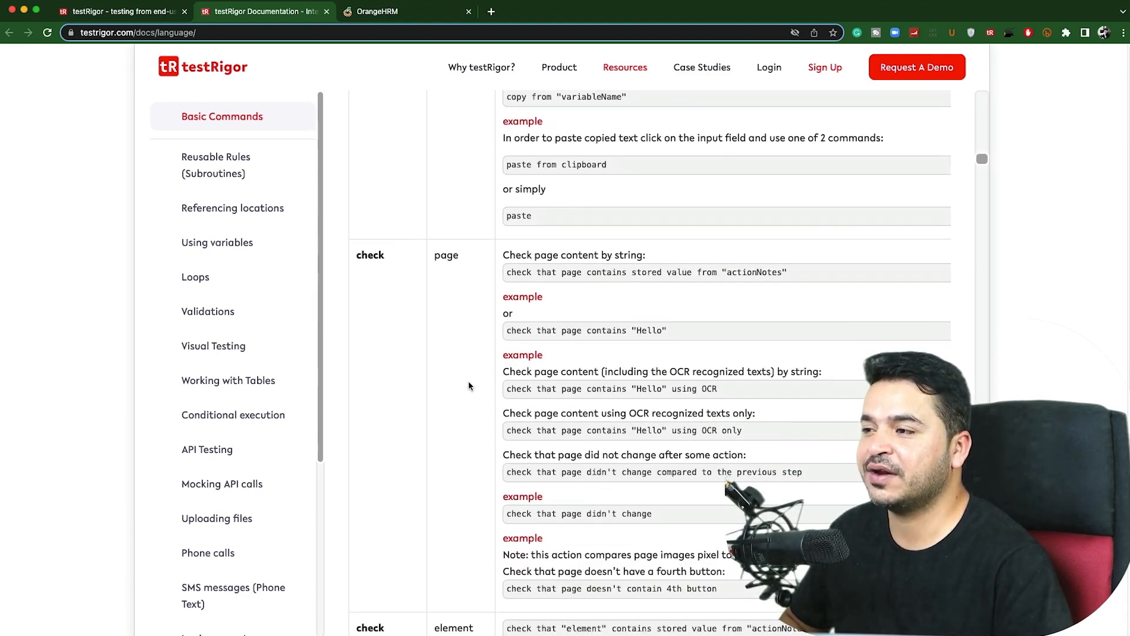
scroll(562, 386, "up", 2)
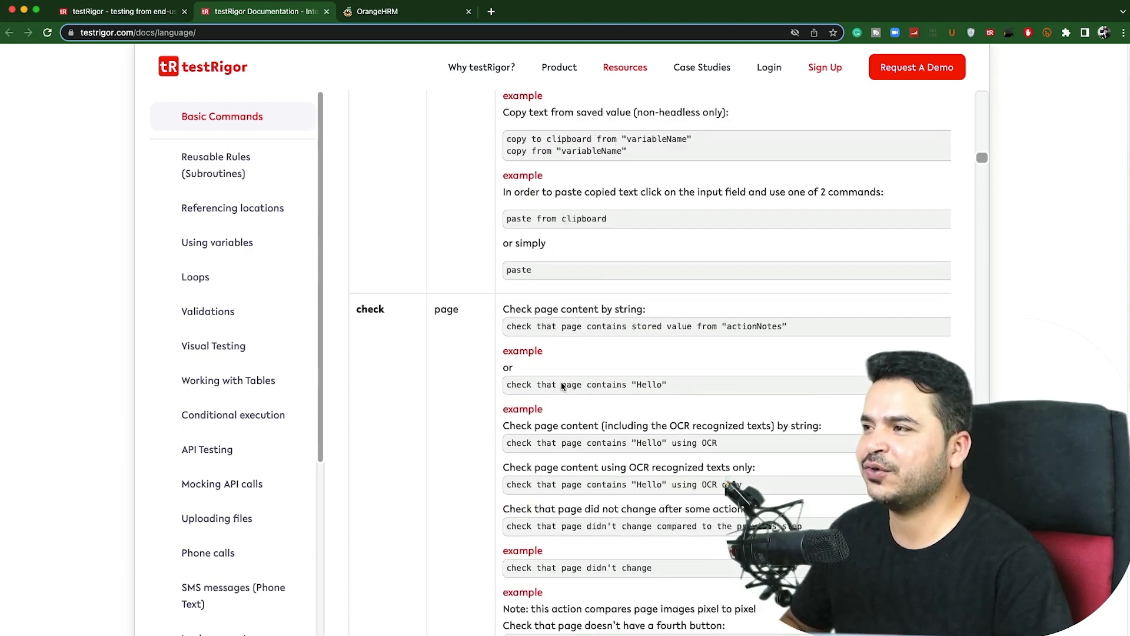
scroll(562, 386, "up", 15)
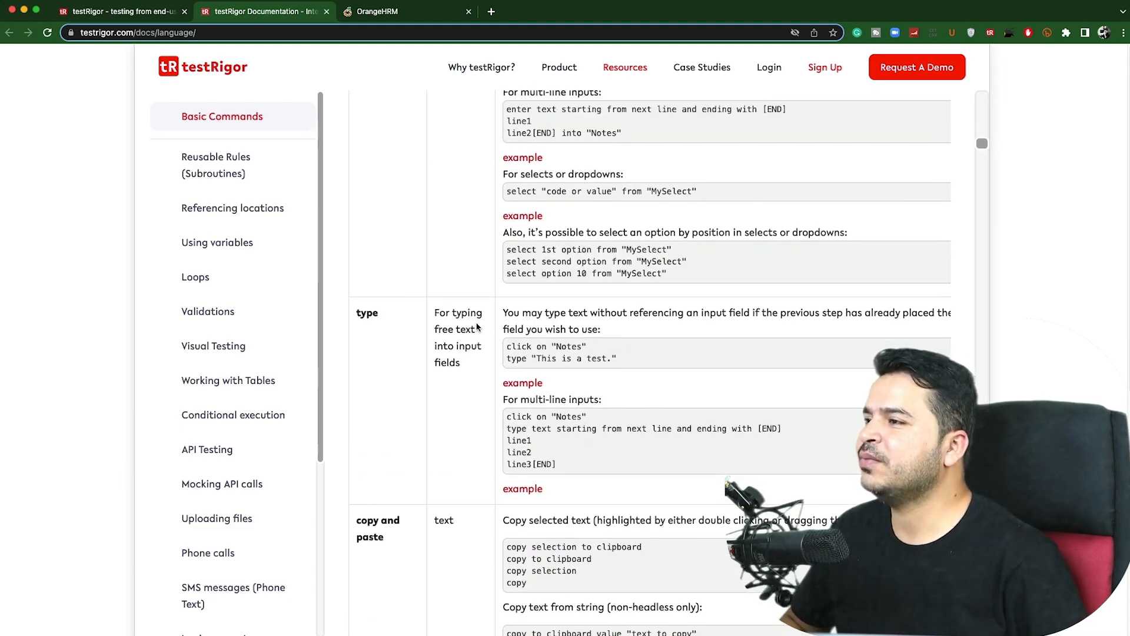
scroll(478, 328, "up", 2)
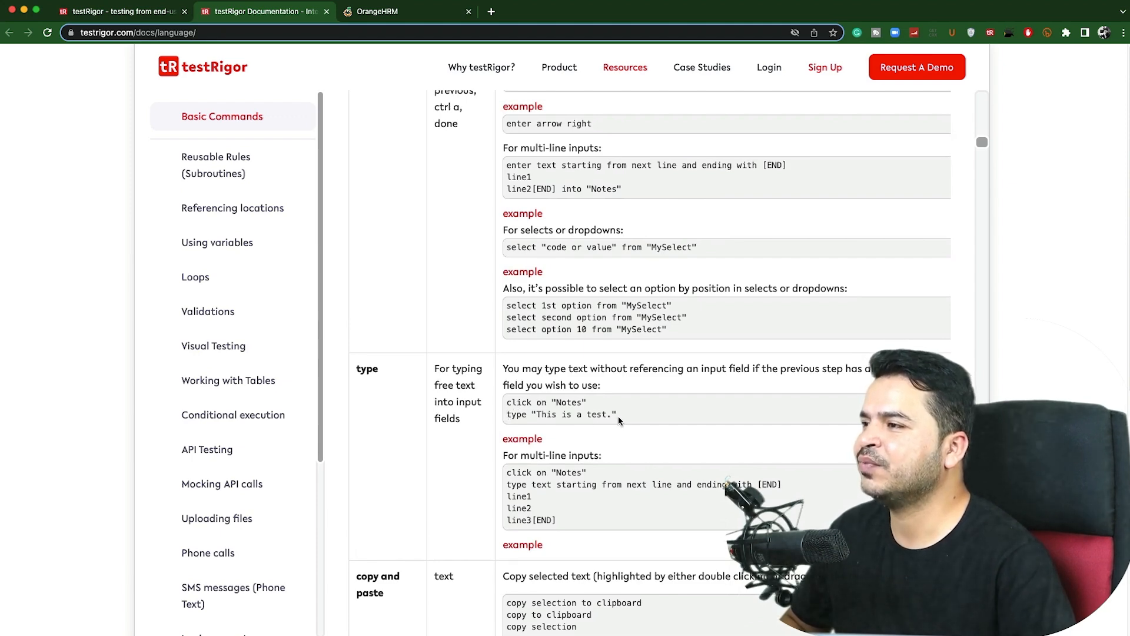
scroll(619, 419, "up", 9)
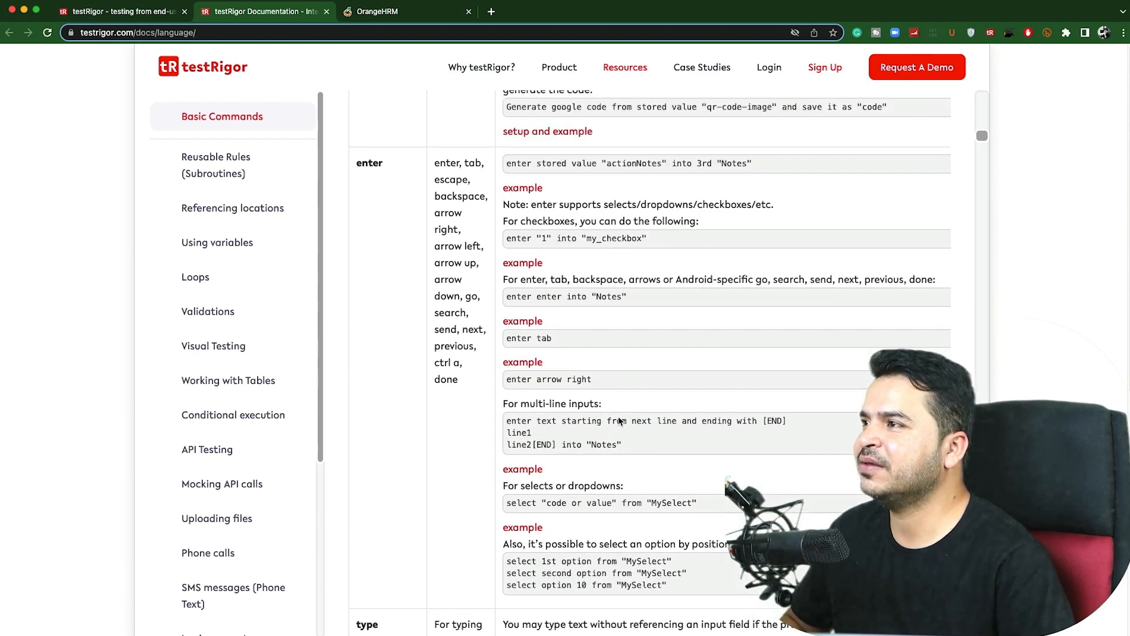
left_click_drag(537, 378, 608, 381)
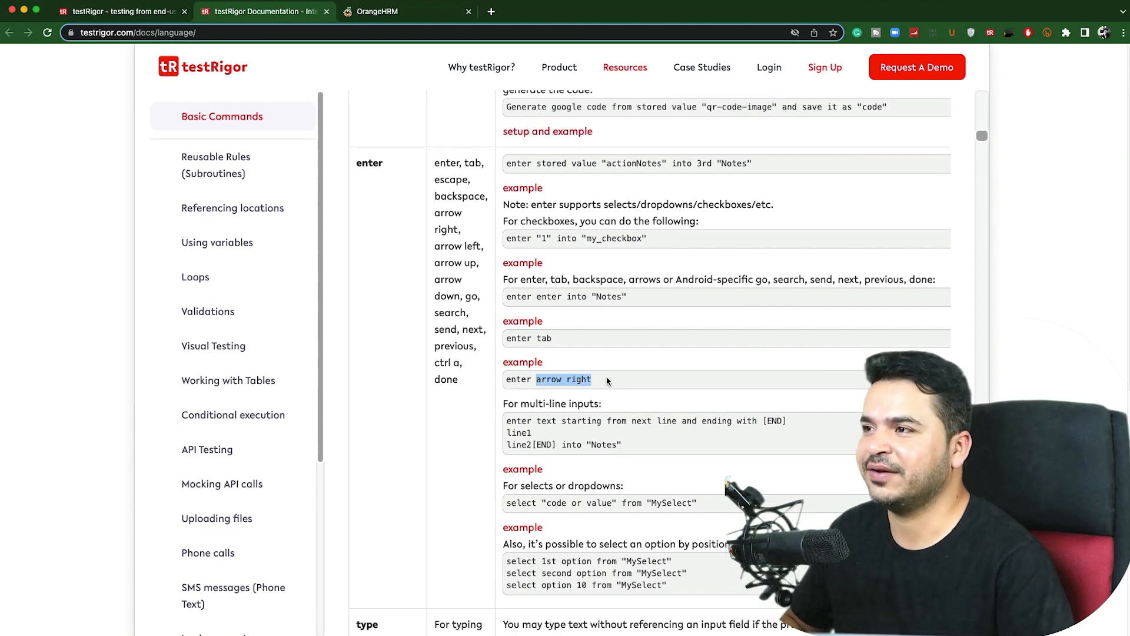
left_click(140, 14)
Begin the first step with enter ", checking the OrangeHRM Username and Password fields.
left_click(481, 223)
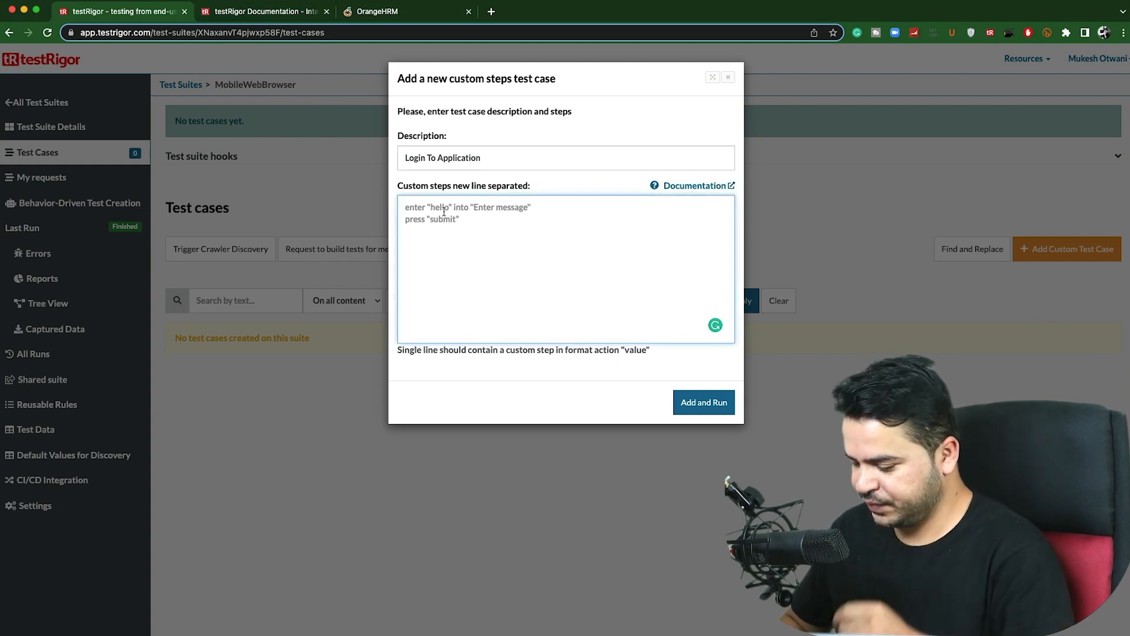
type("enter")
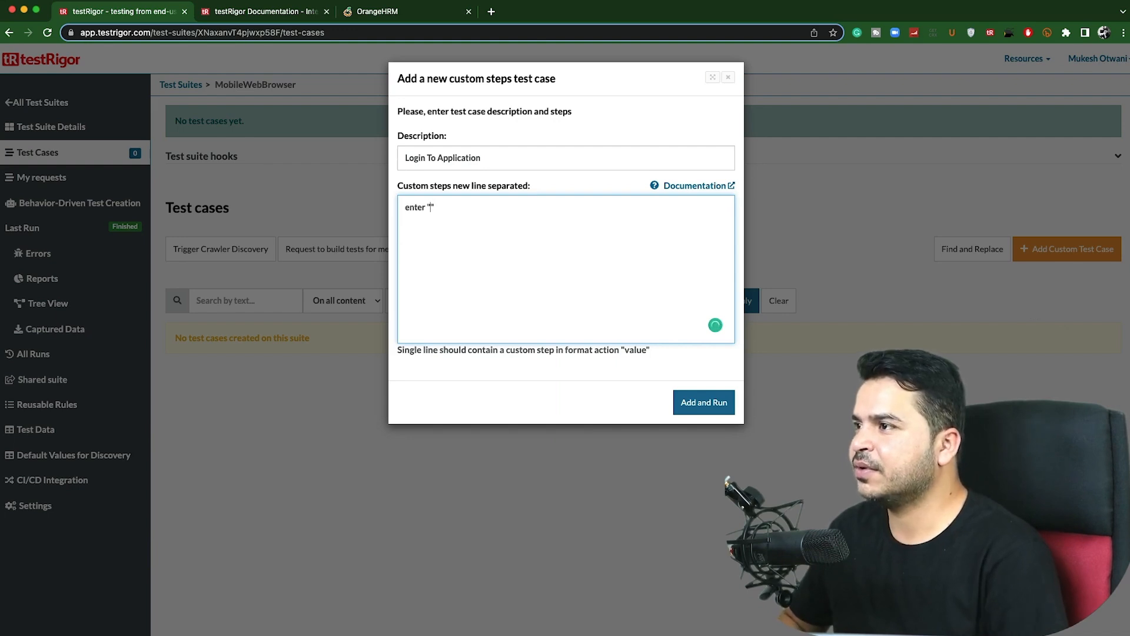
type(" \"")
left_click(410, 13)
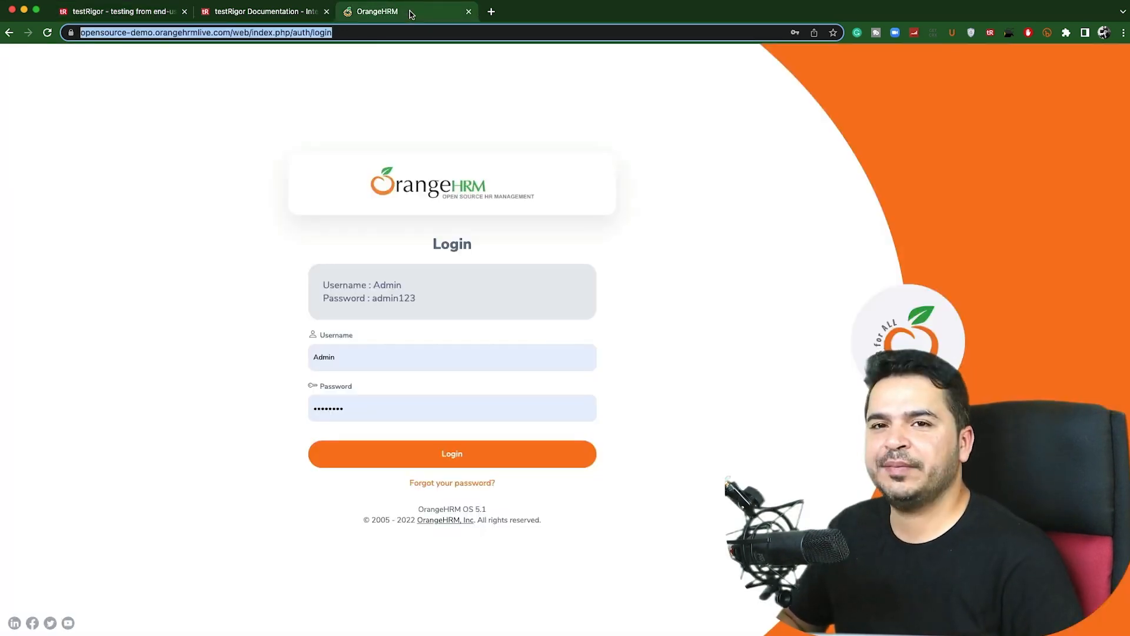
double_click(317, 357)
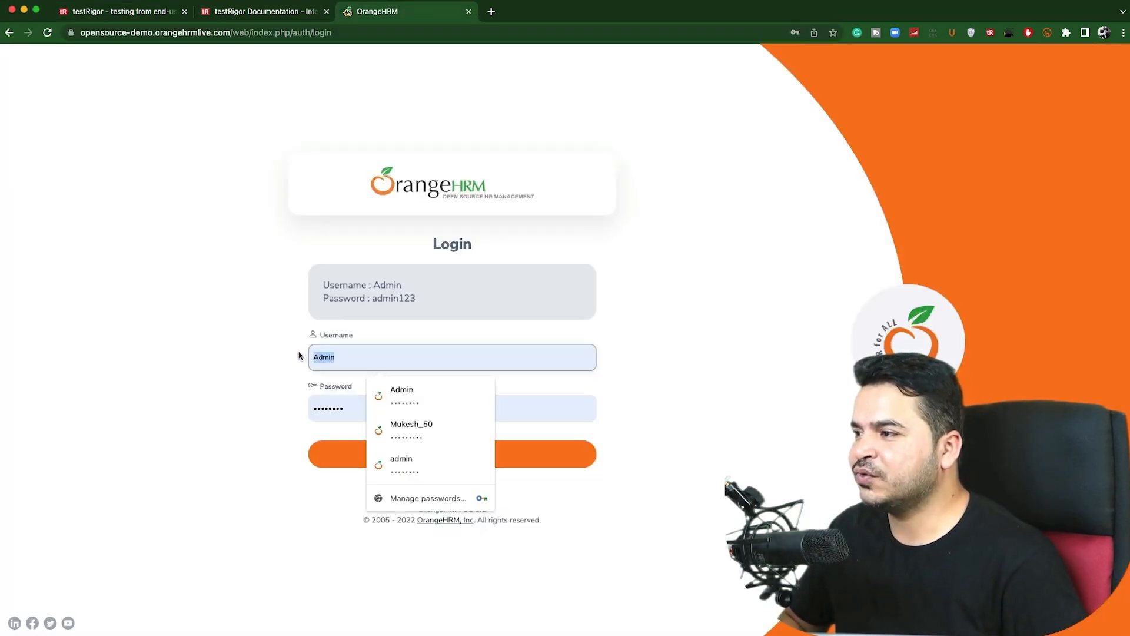
double_click(346, 406)
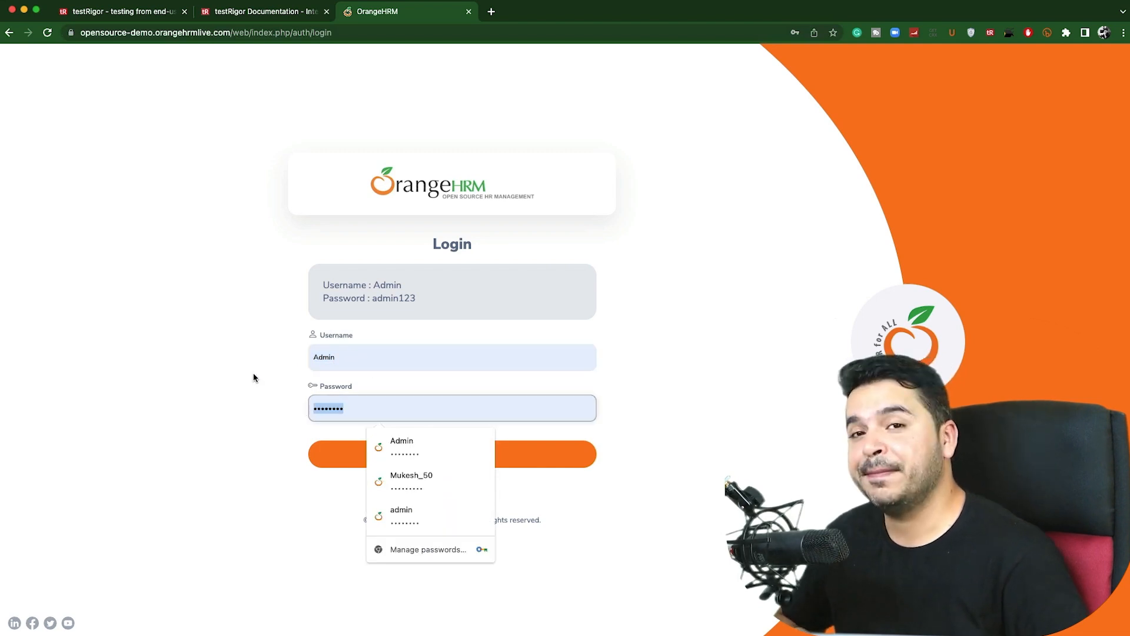
left_click_drag(320, 335, 334, 339)
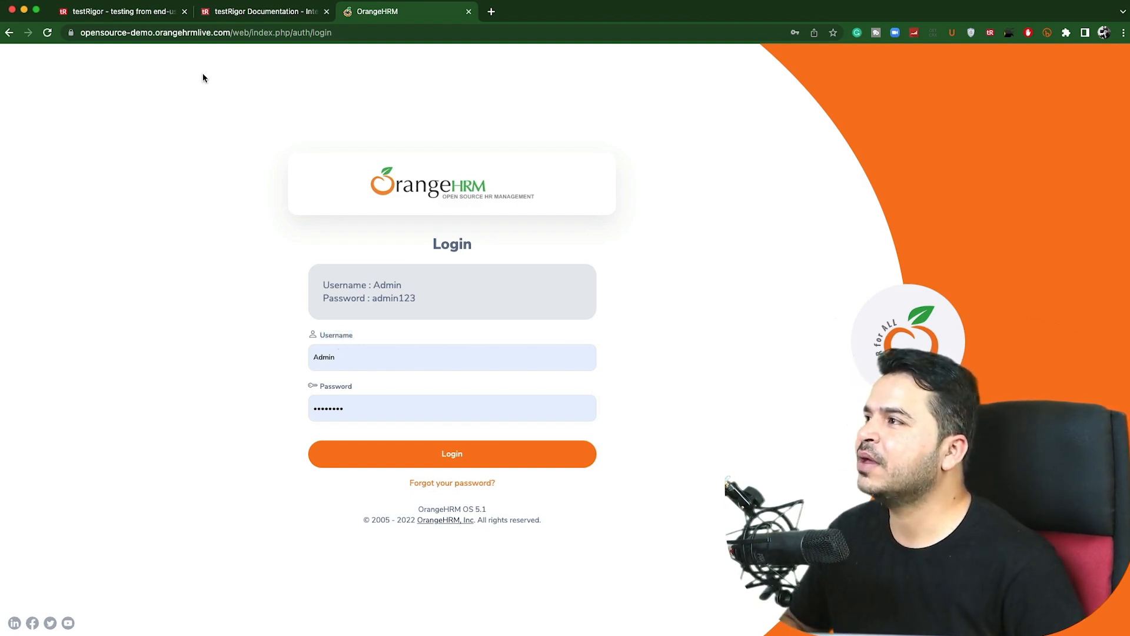
left_click(250, 11)
Correct the username value in the first step to 'Admin' with a capital A.
left_click(144, 12)
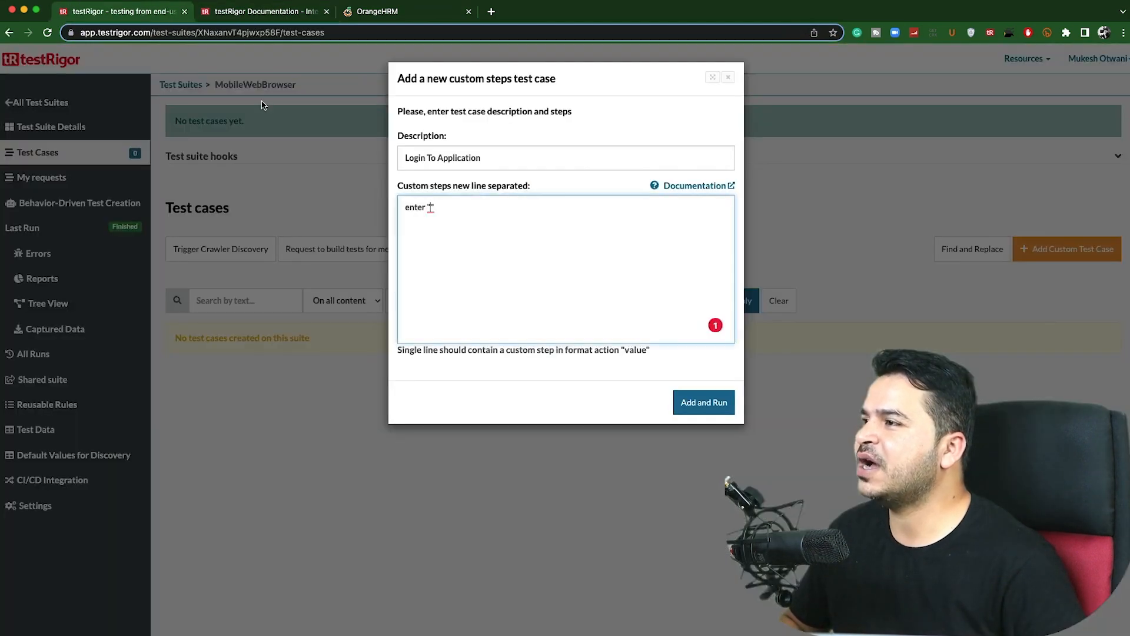
type("admi")
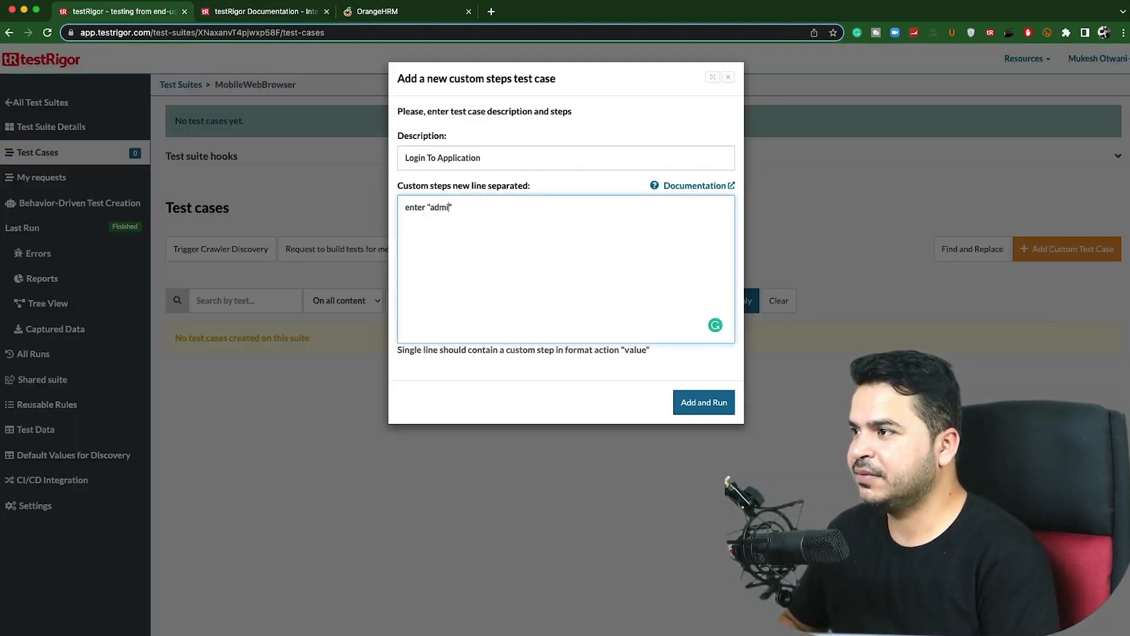
key("Left")
key("Left")
key("BackSpace")
type("A")
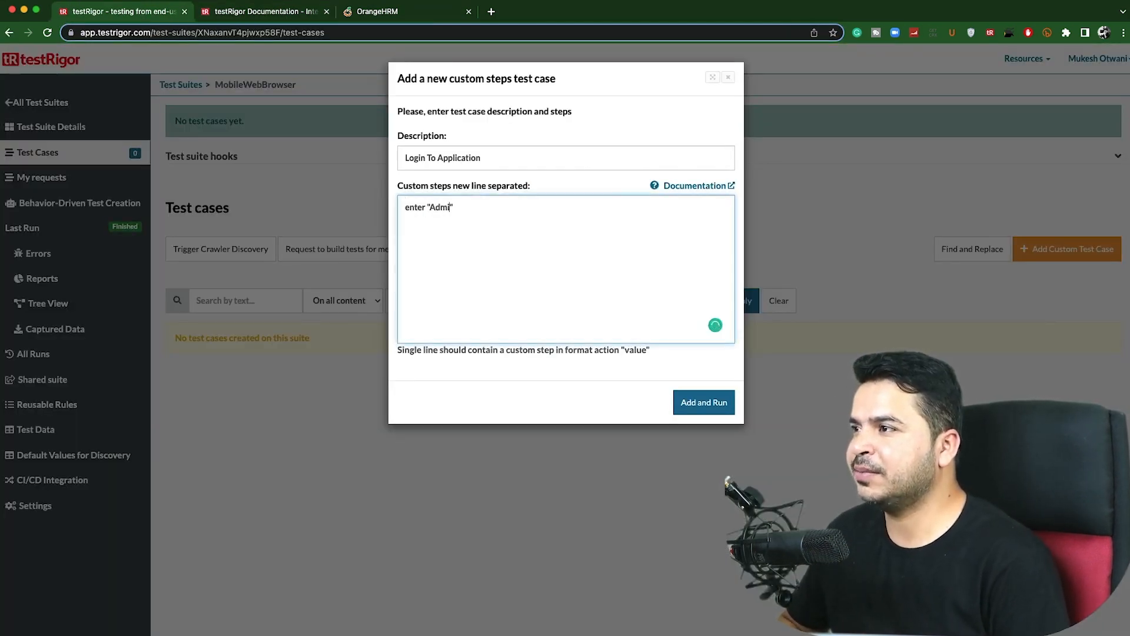
key("Right")
key("Right")
key("Right")
type("n")
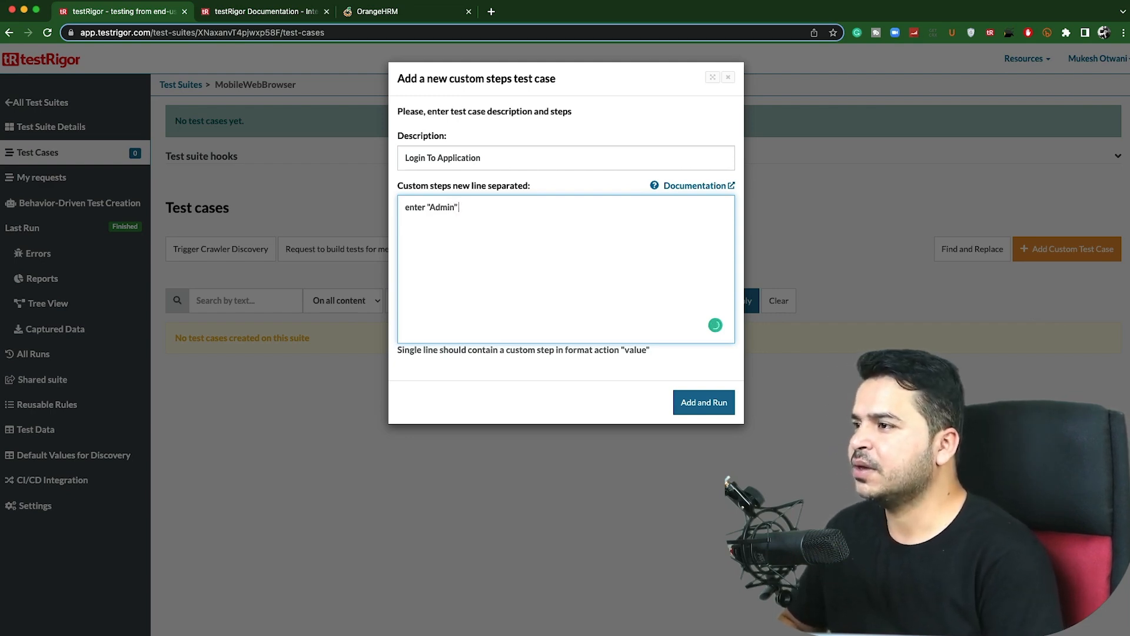
key("Right")
type("in")
left_click(256, 4)
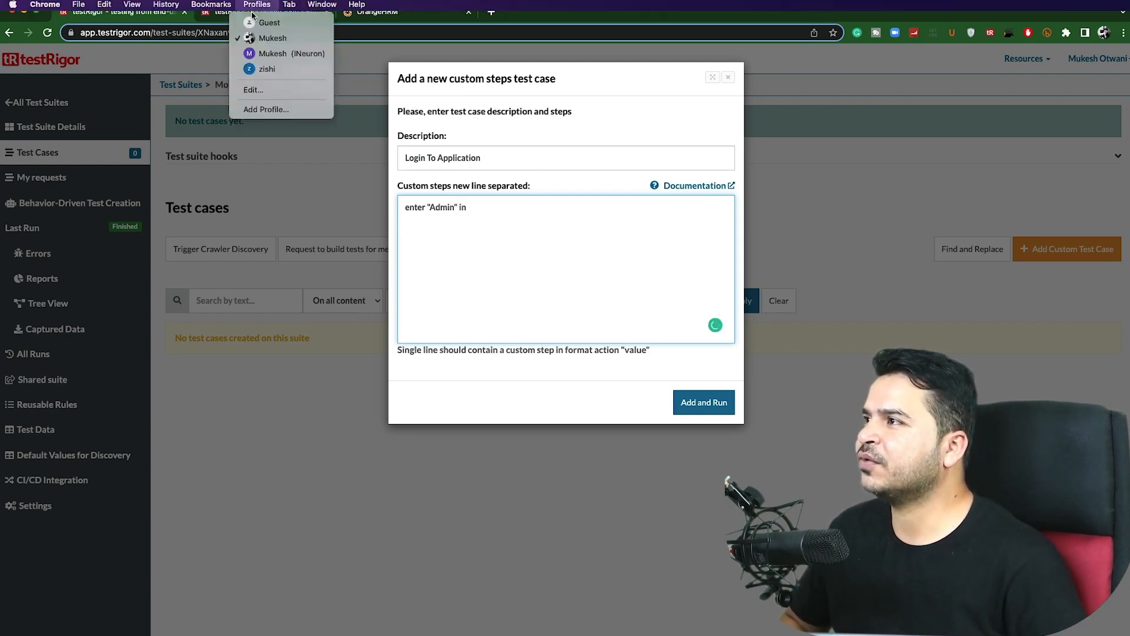
Check the enter command syntax and finish the step as entering 'Admin' into "Username".
left_click(580, 15)
left_click(261, 11)
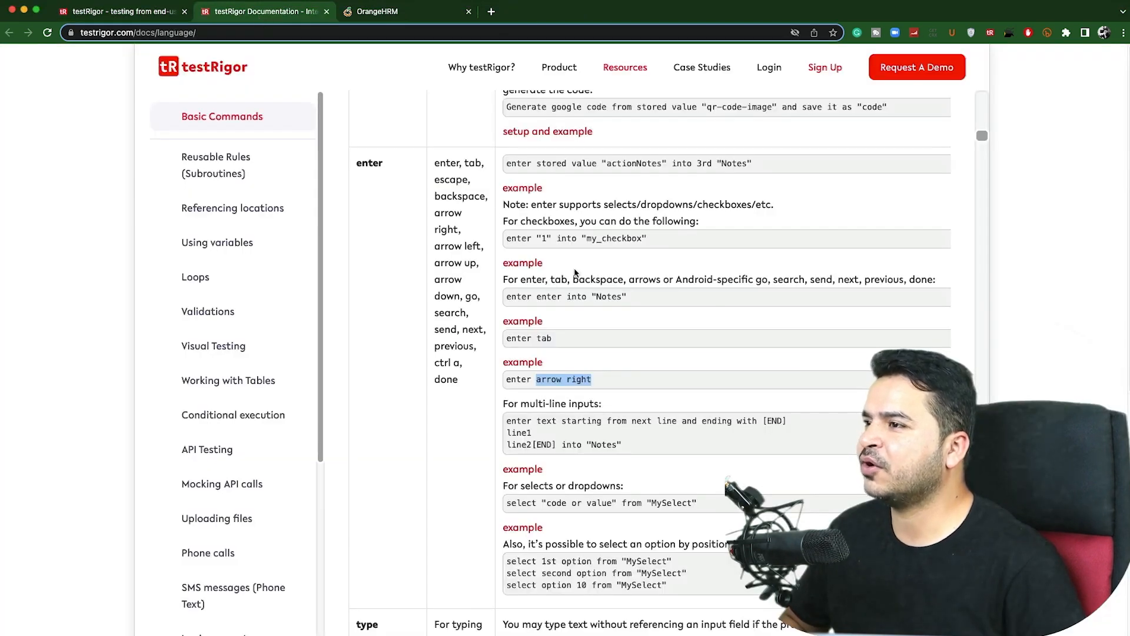
double_click(562, 238)
left_click(140, 13)
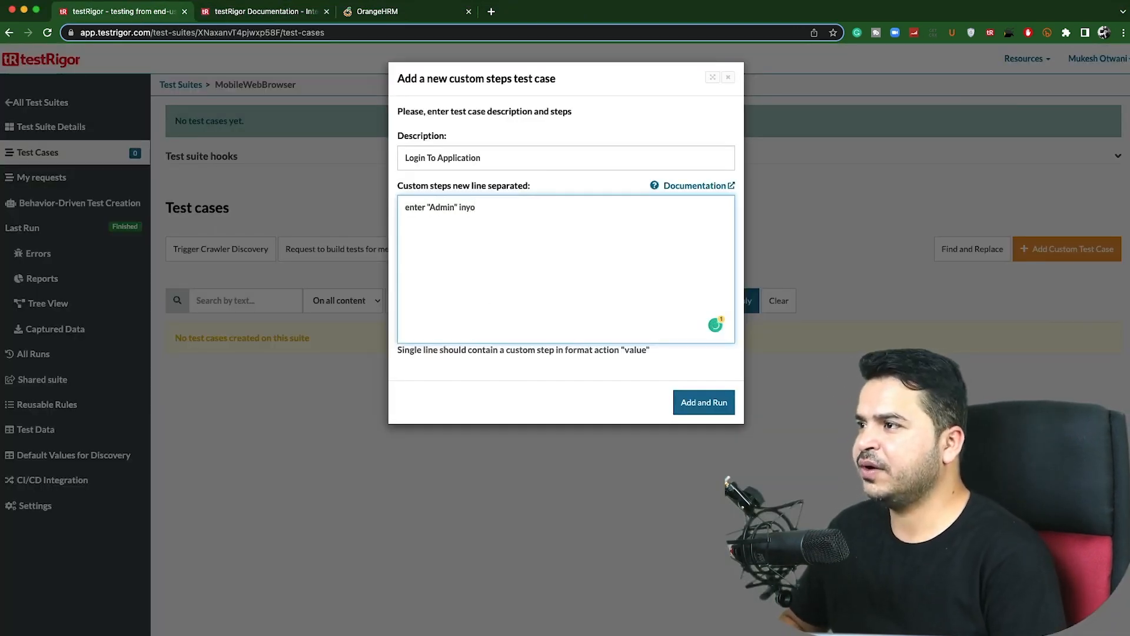
type("to")
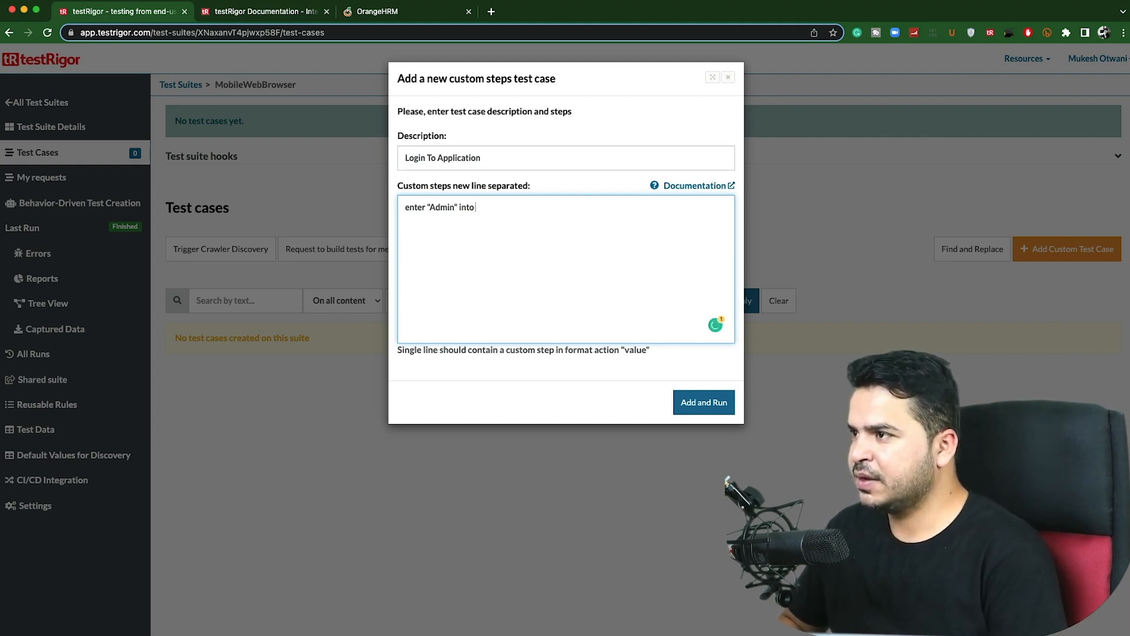
type(" \"Username")
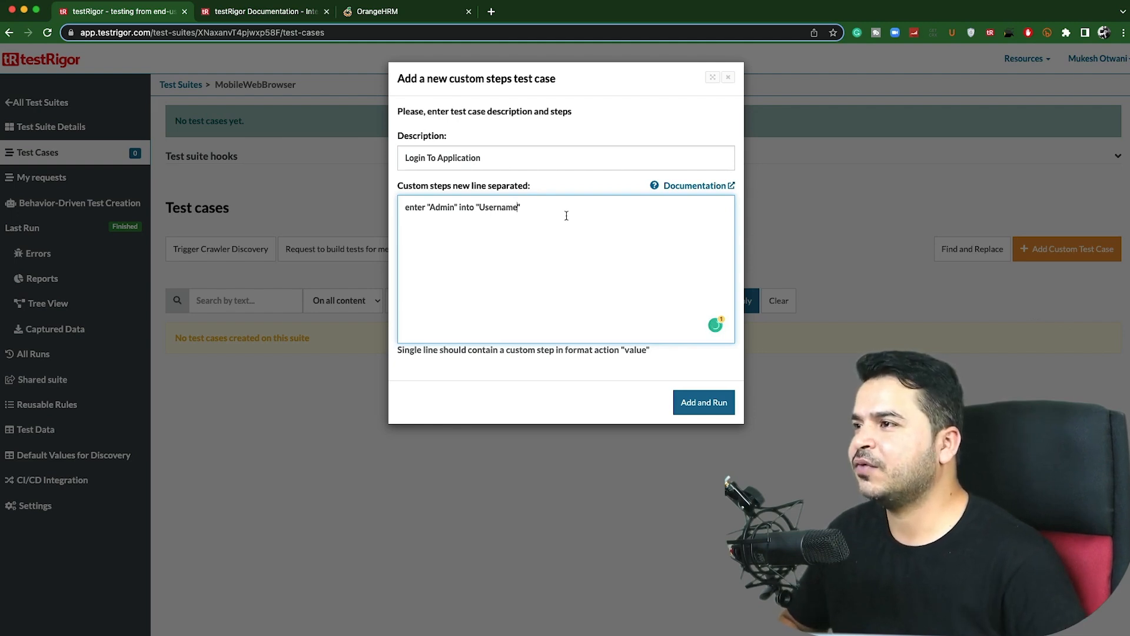
left_click_drag(566, 215, 356, 198)
left_click(522, 208)
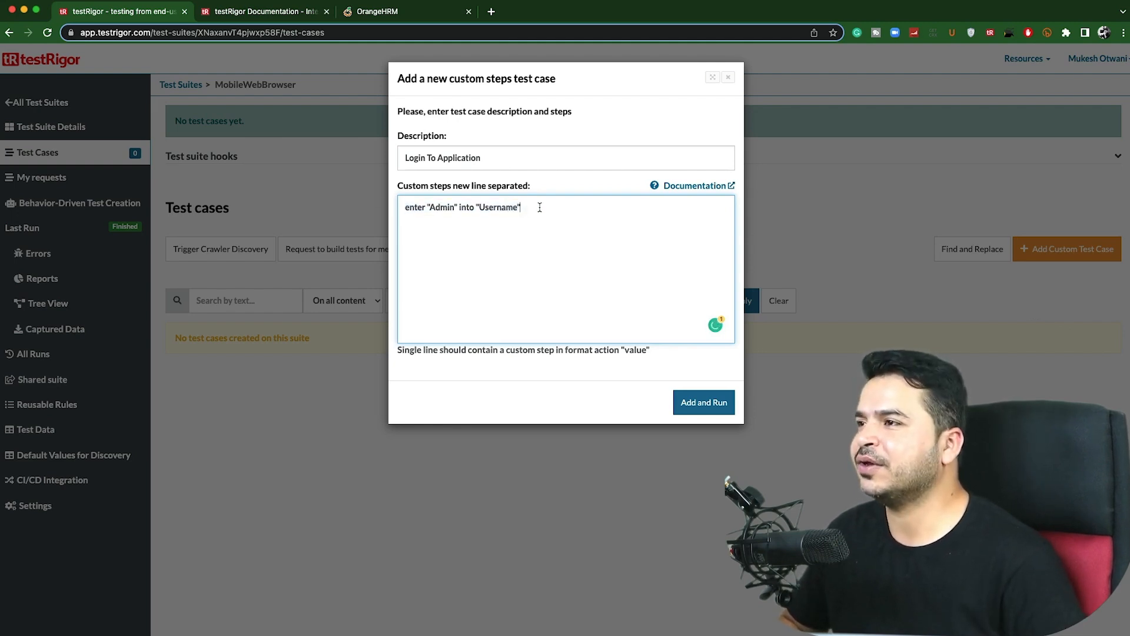
Add a step entering the demo password into the "Password" field.
key("Return")
type("enter")
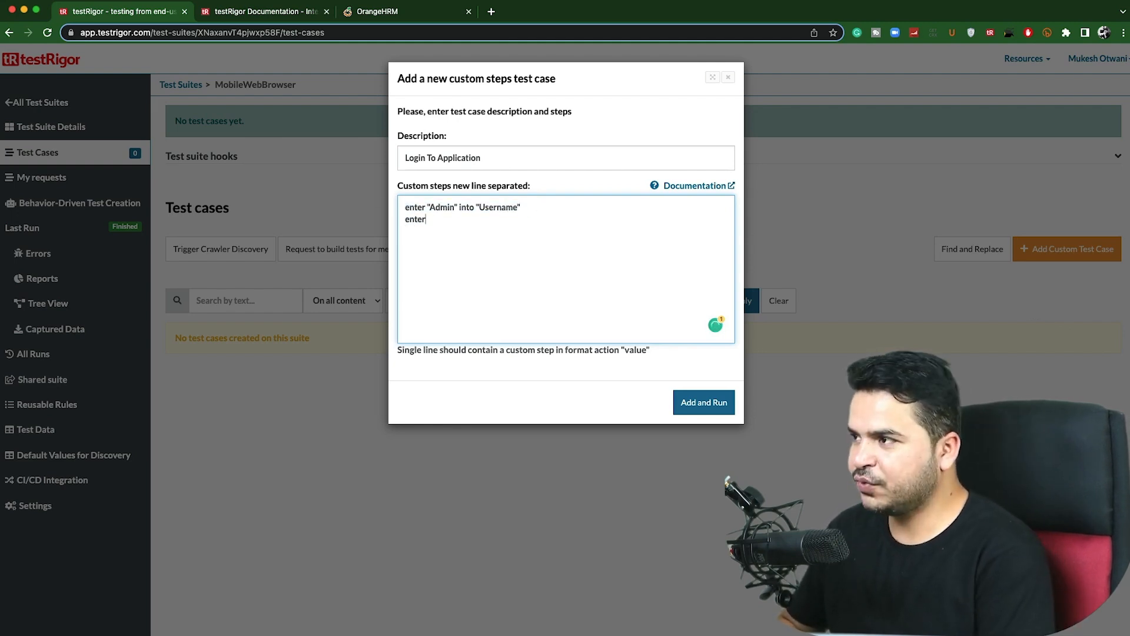
type(" \"admm")
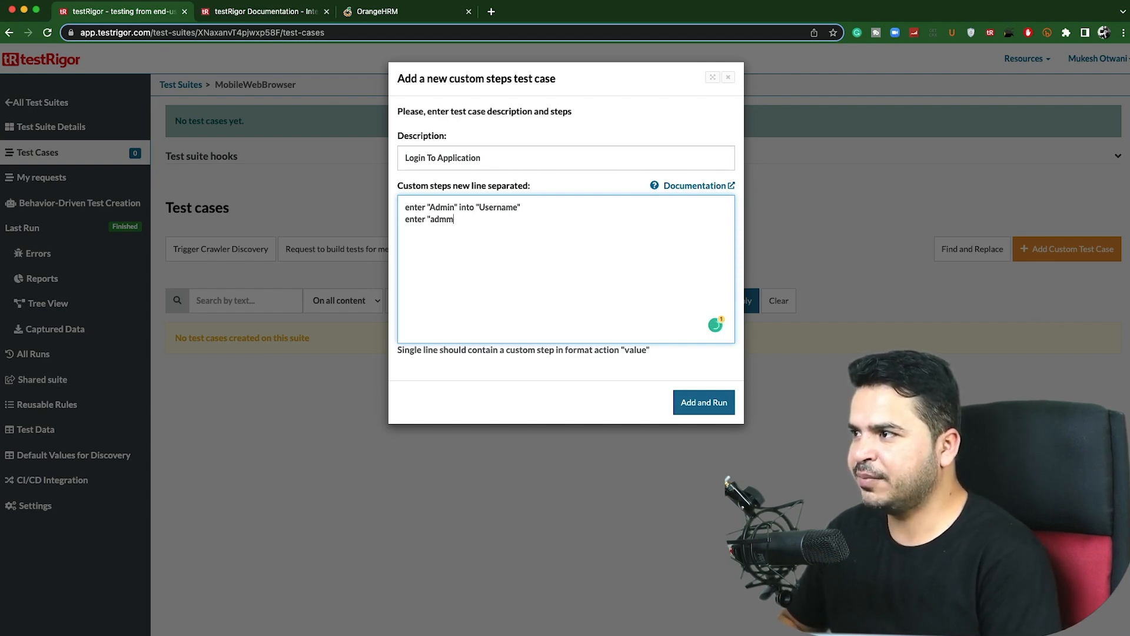
key("BackSpace")
type("in123")
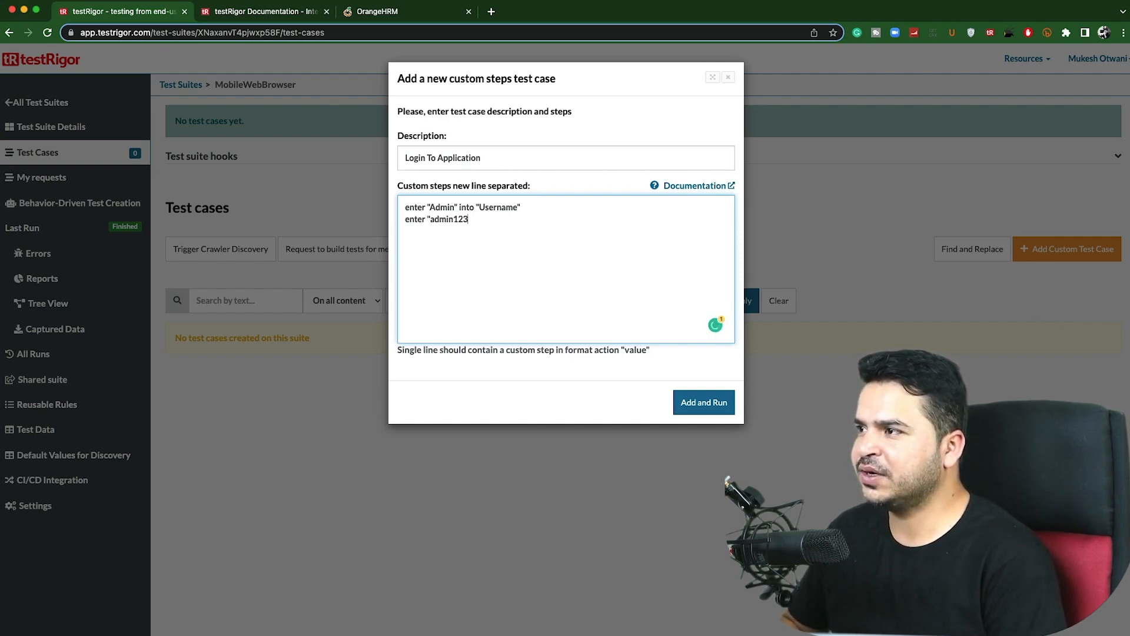
type("\" int")
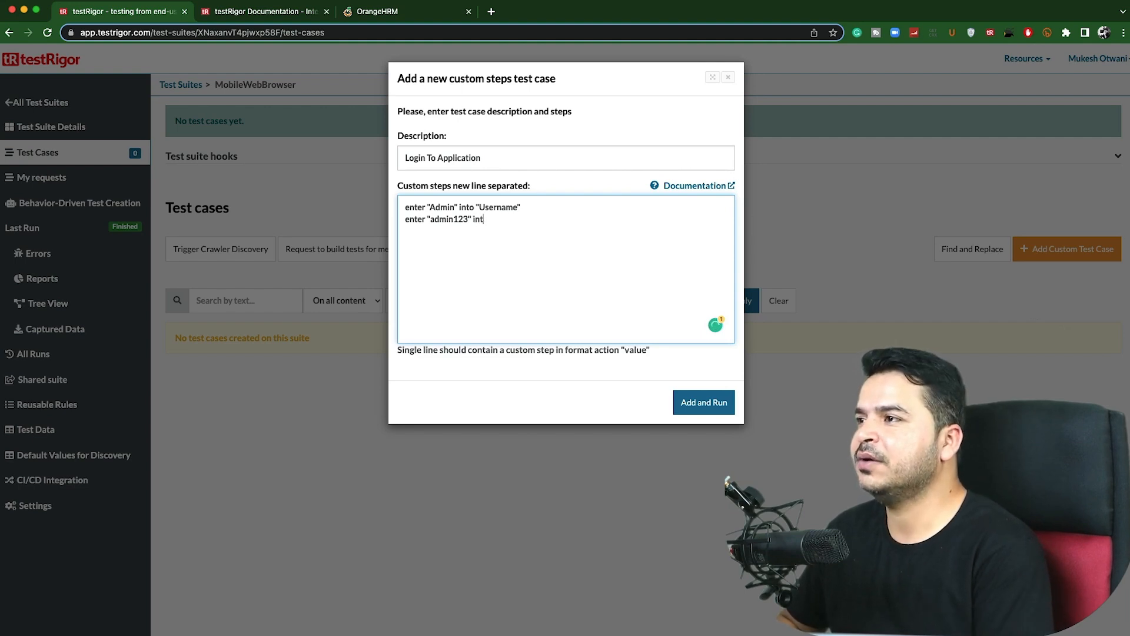
type("o \"a")
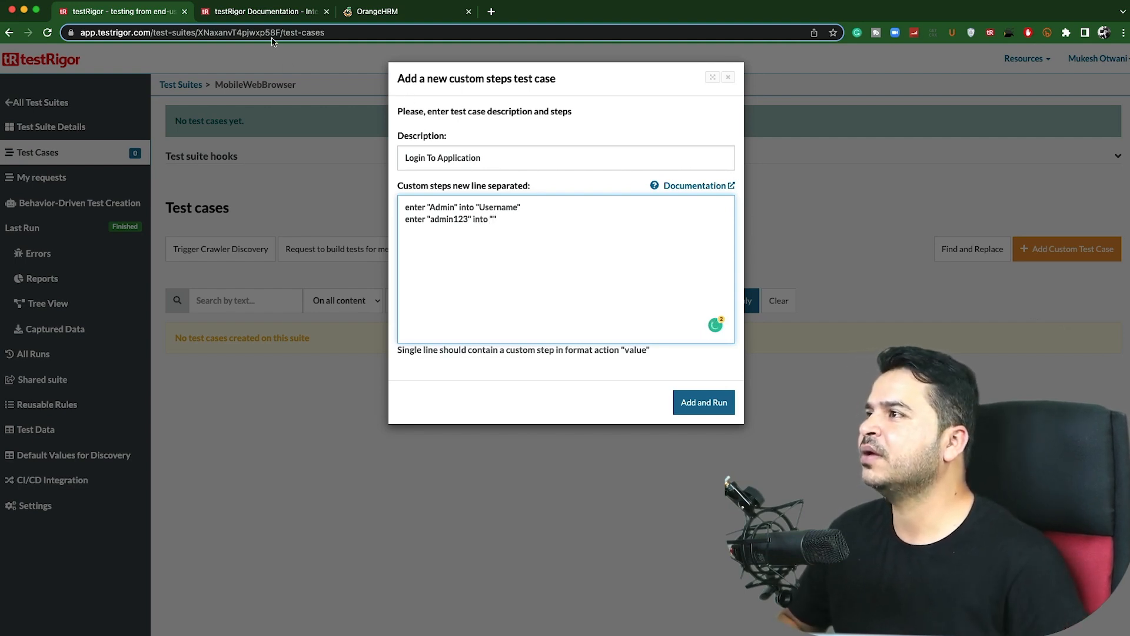
left_click(367, 12)
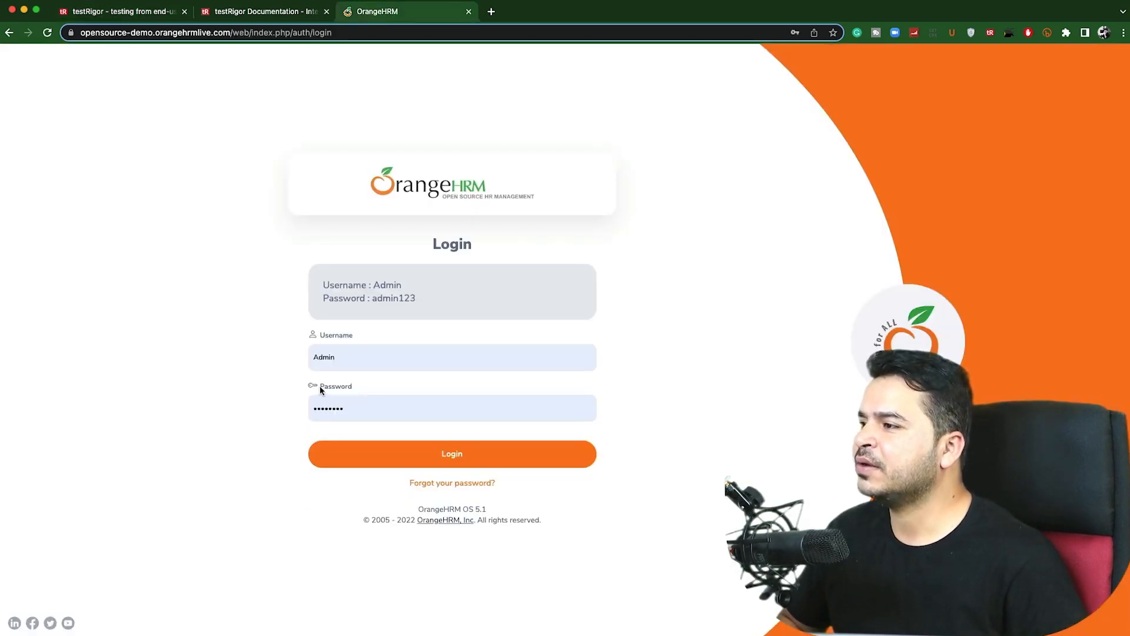
left_click_drag(320, 386, 356, 387)
left_click(121, 15)
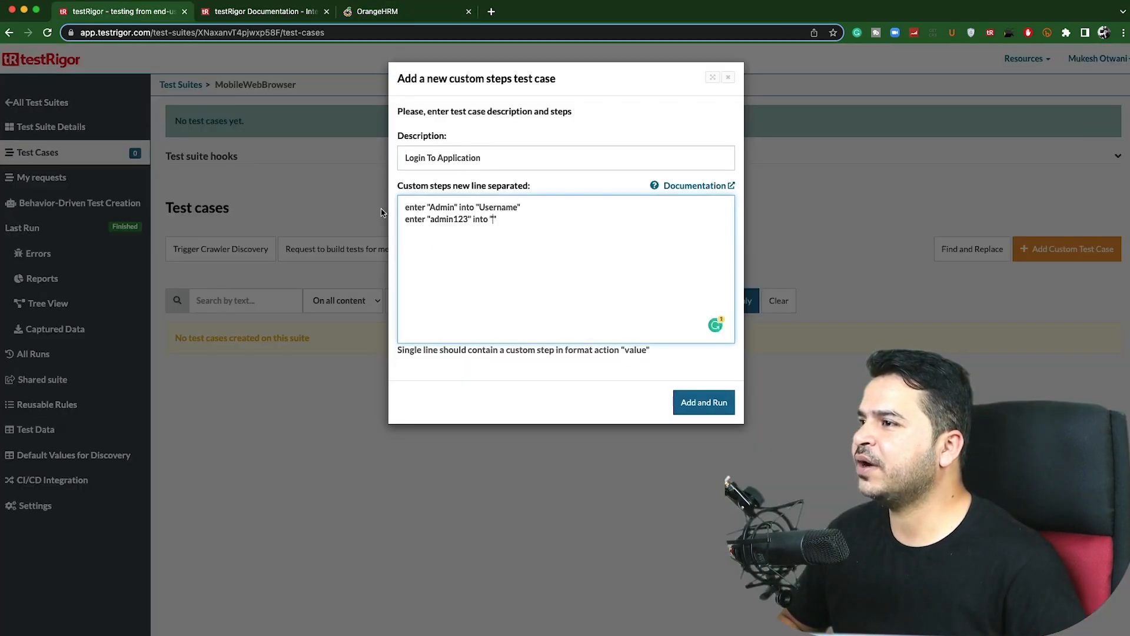
type("Password")
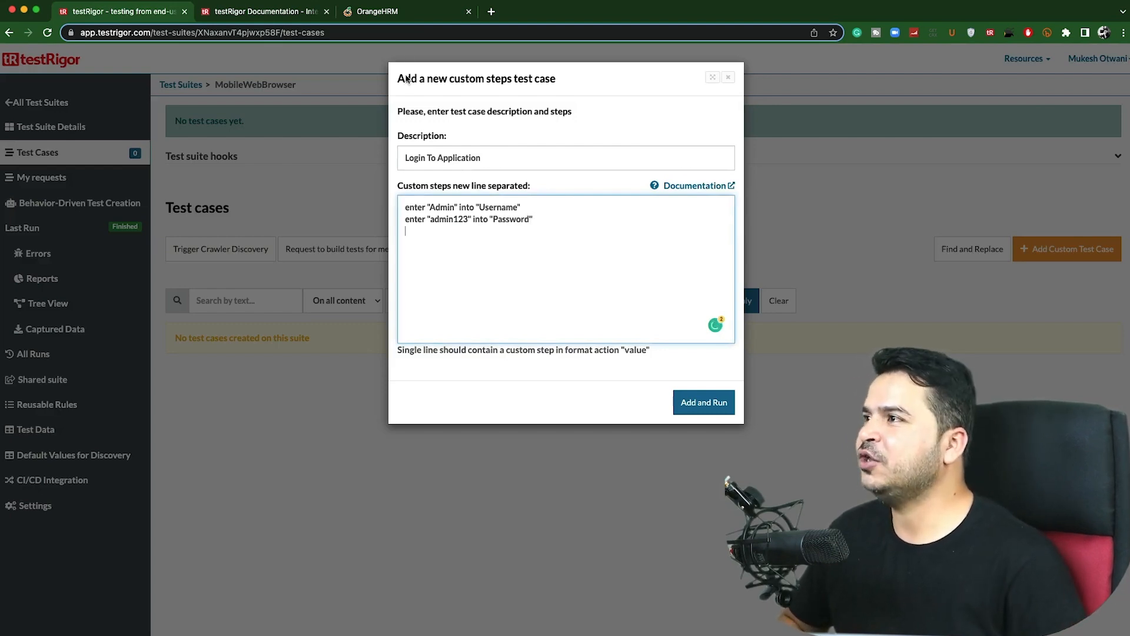
left_click(407, 10)
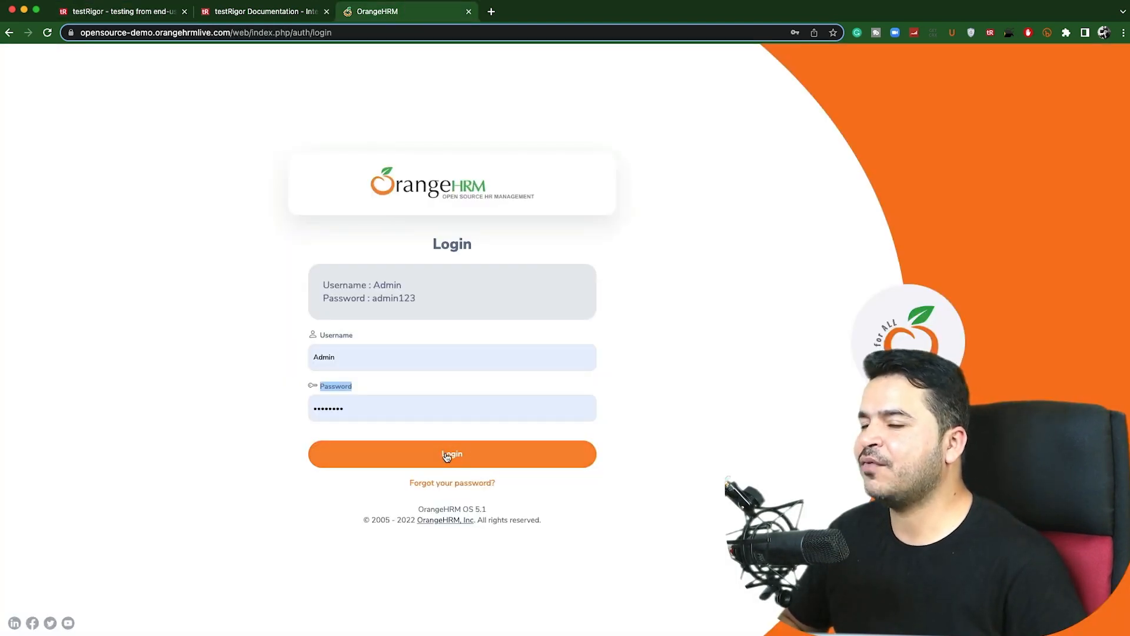
left_click(141, 17)
Add a click "Login" step, then save the test case and run it.
type("click")
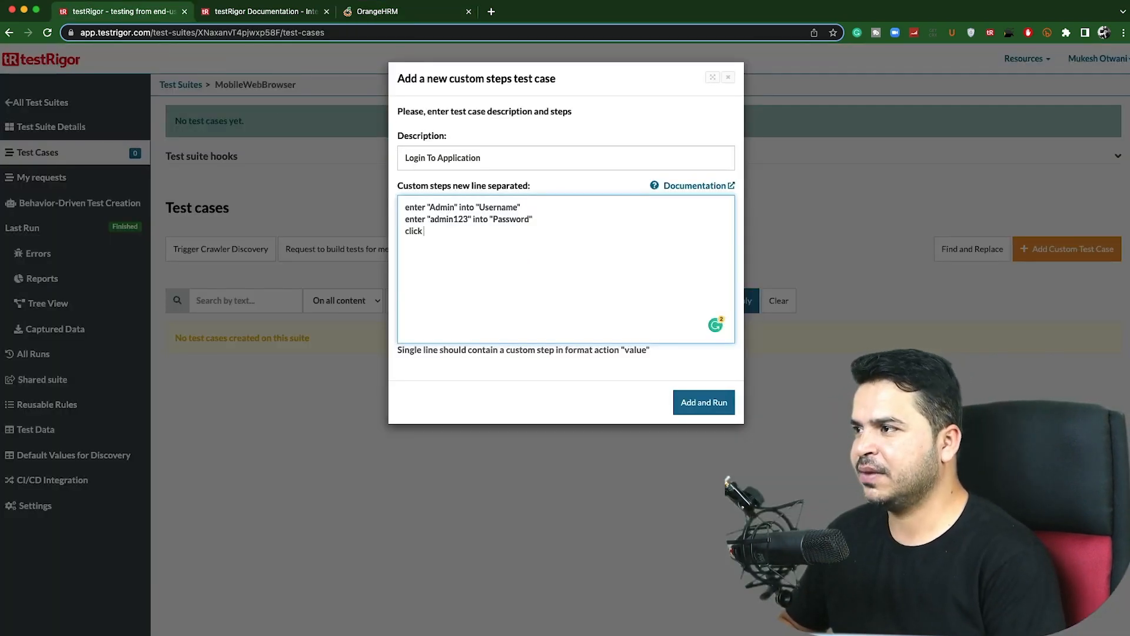
type(" \"Login\"")
key("Left")
type("Login")
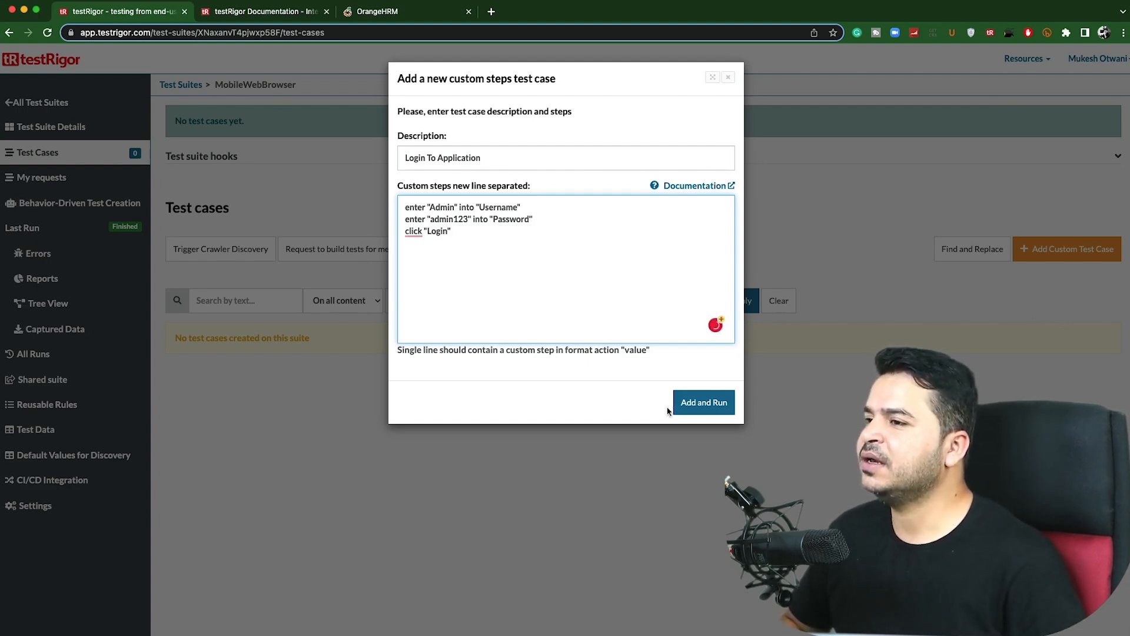
left_click(705, 405)
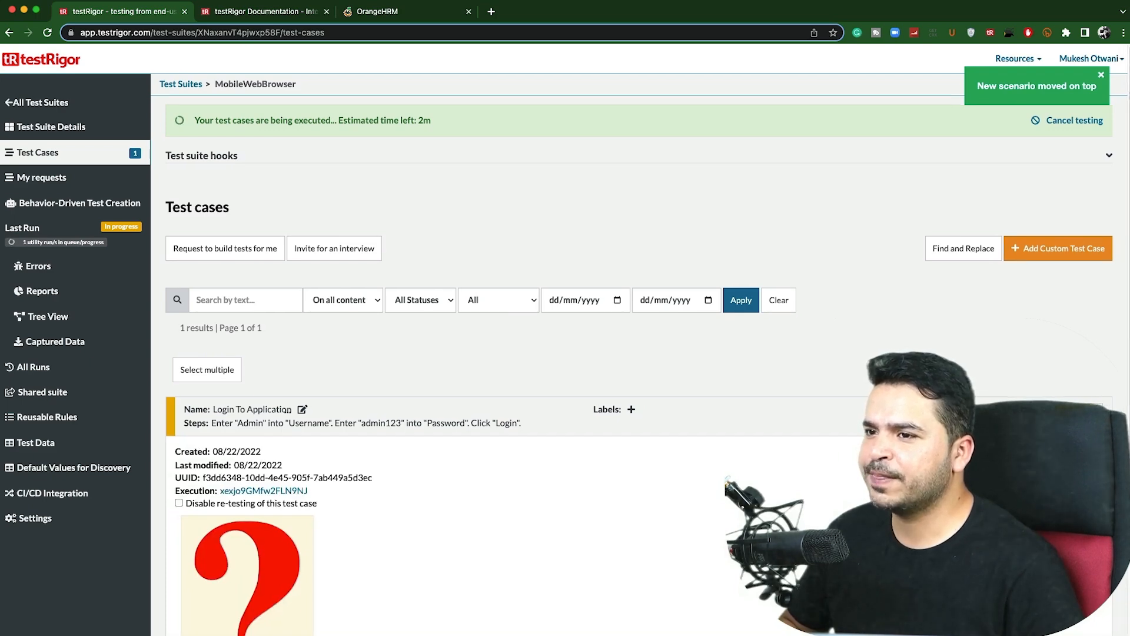
scroll(434, 477, "down", 4)
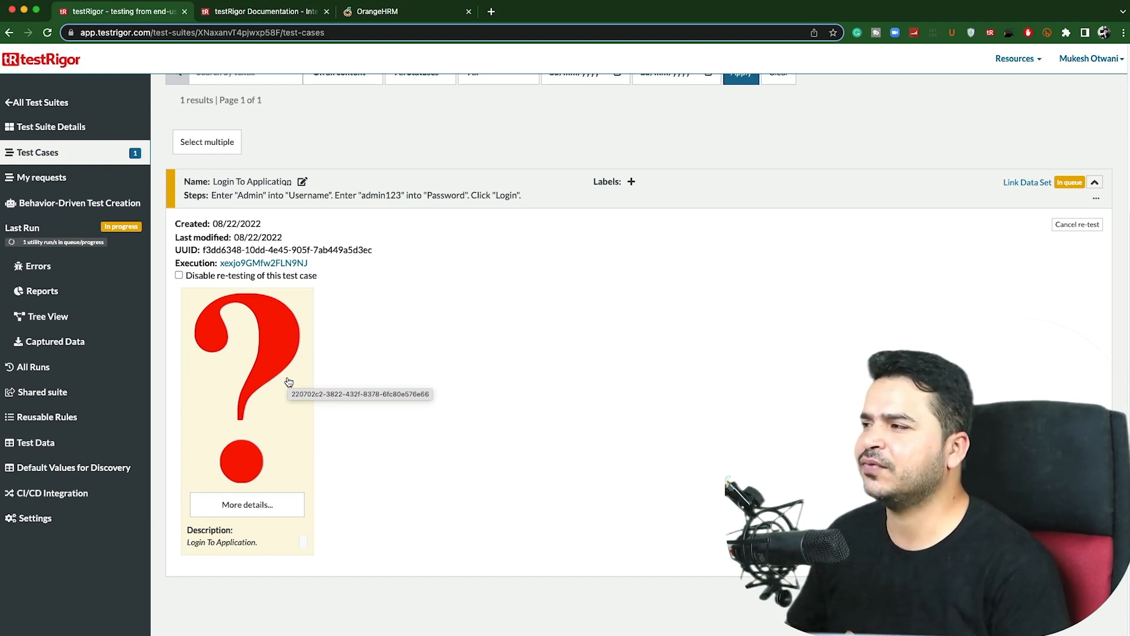
Open the run's execution details in a new tab, noting the masked password, Android 11 and Chrome.
right_click(257, 264)
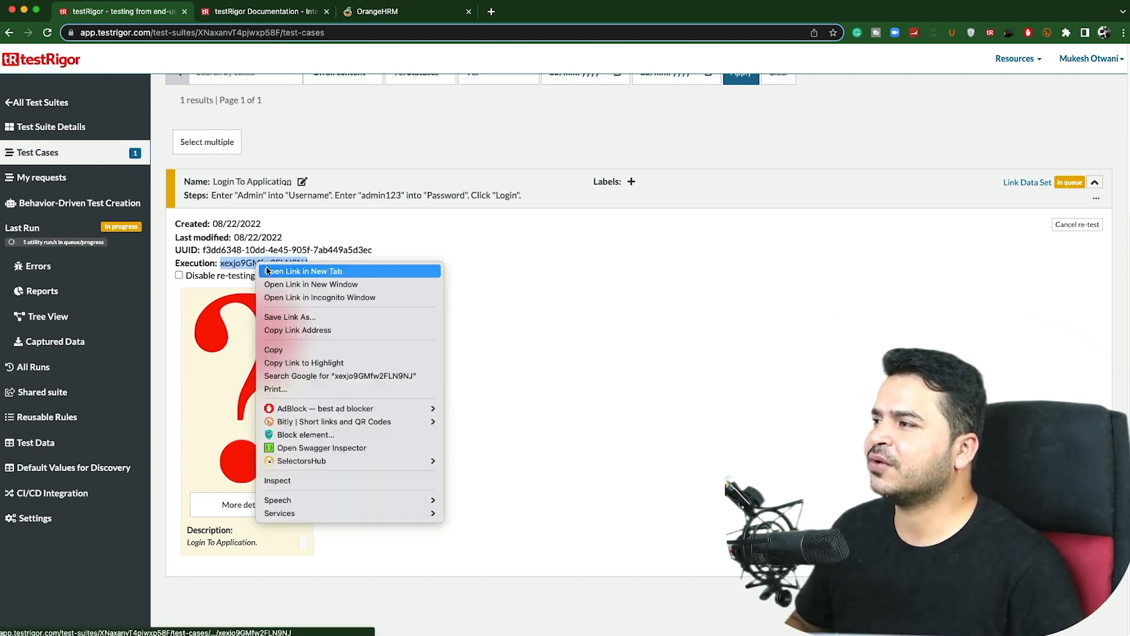
left_click(297, 271)
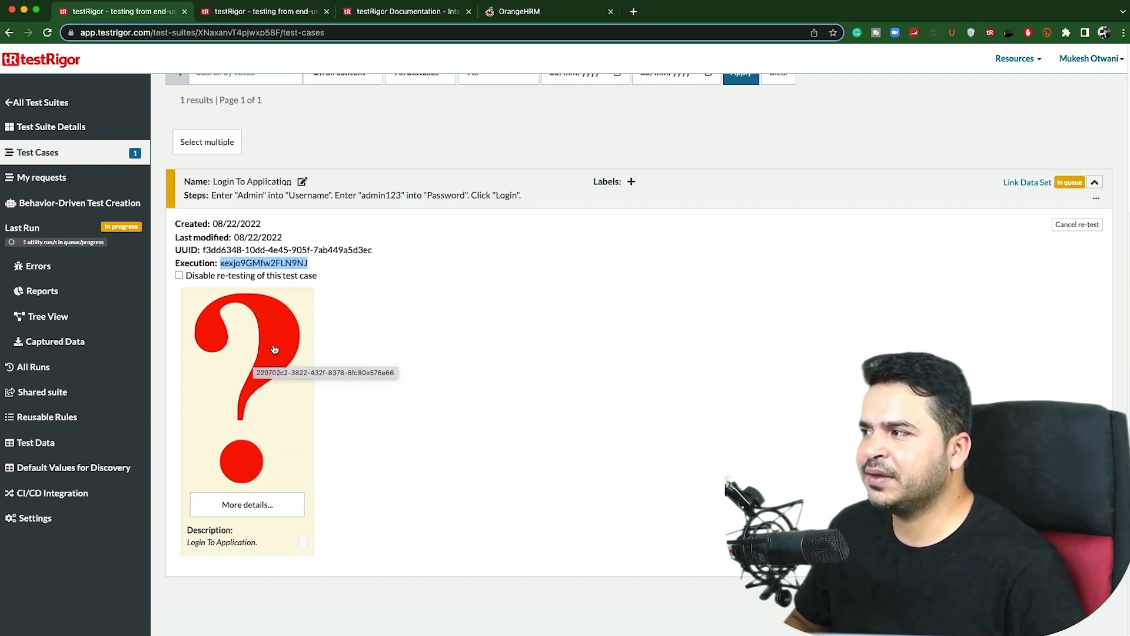
left_click(243, 28)
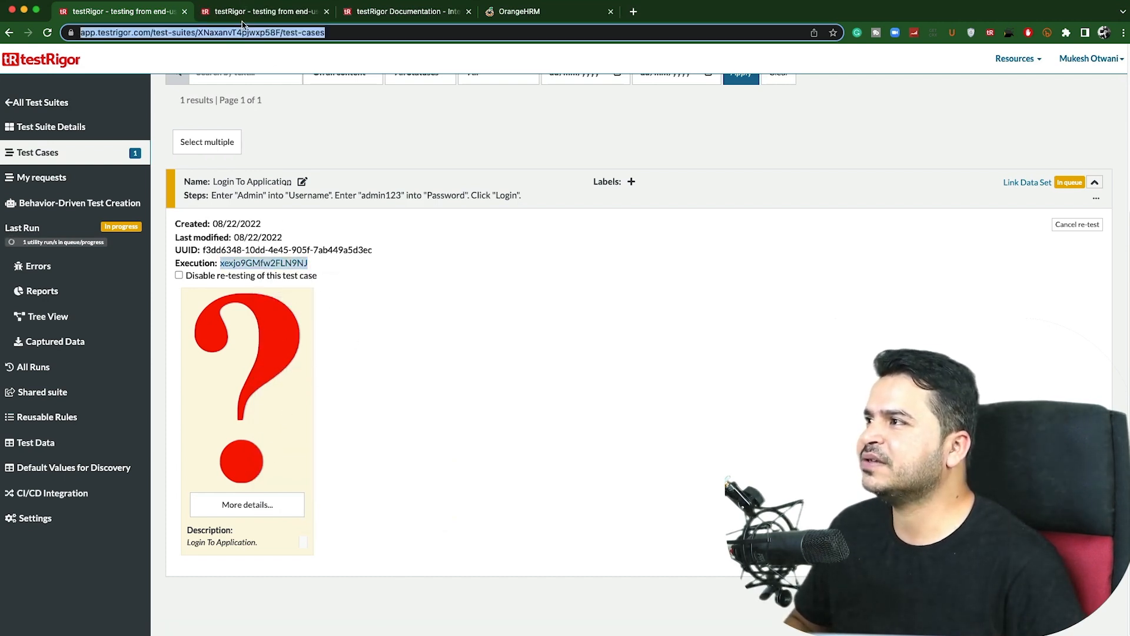
left_click(242, 20)
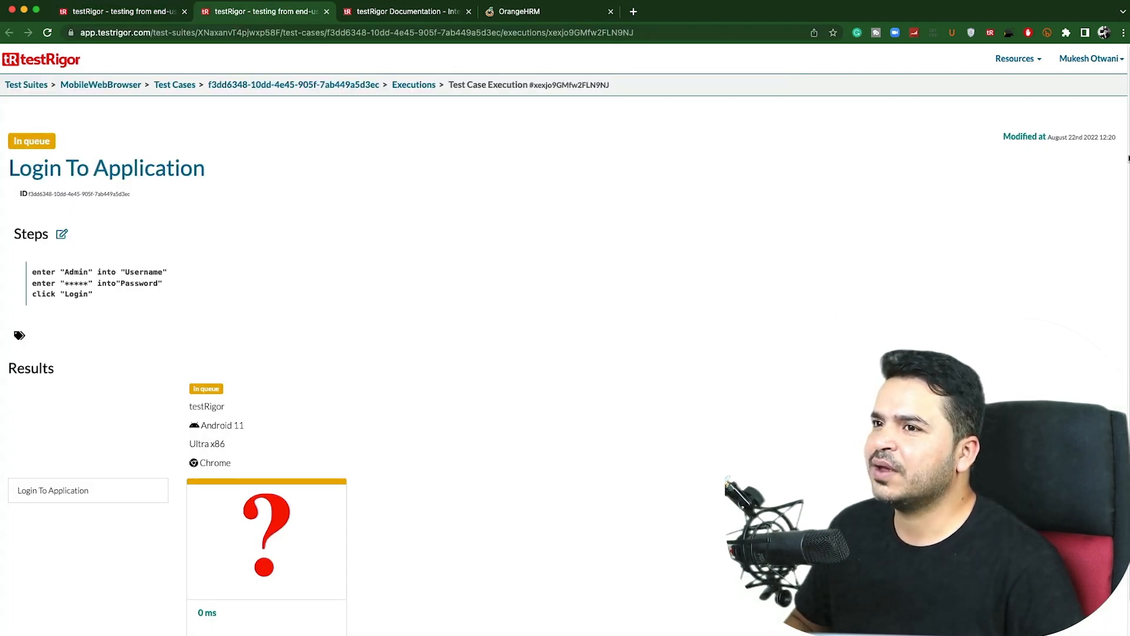
scroll(1127, 157, "down", 2)
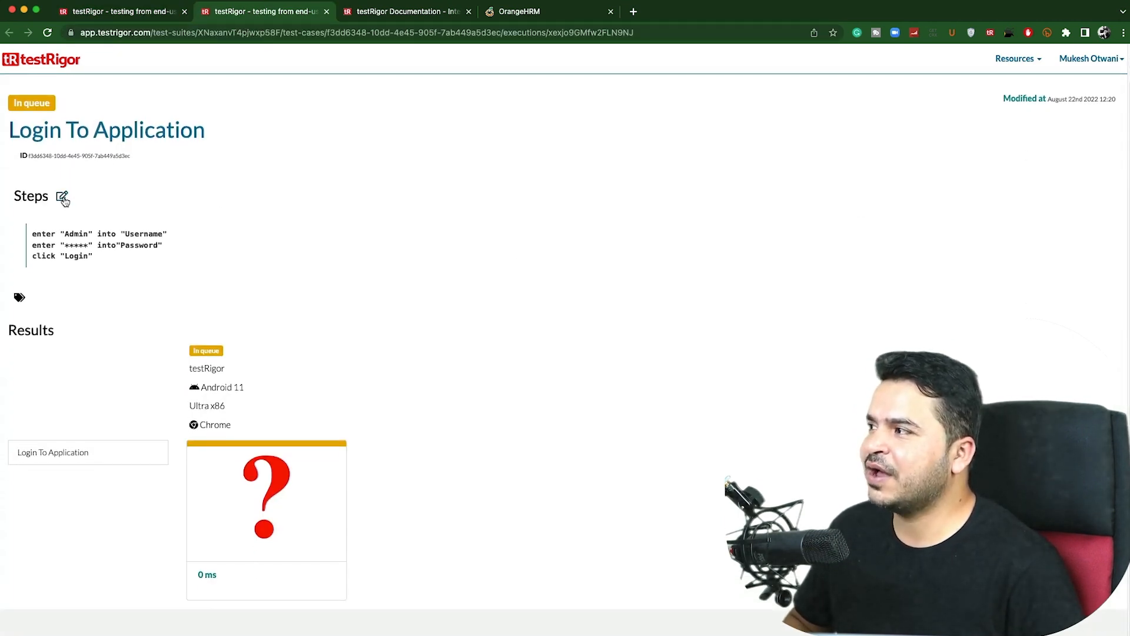
left_click_drag(65, 247, 98, 257)
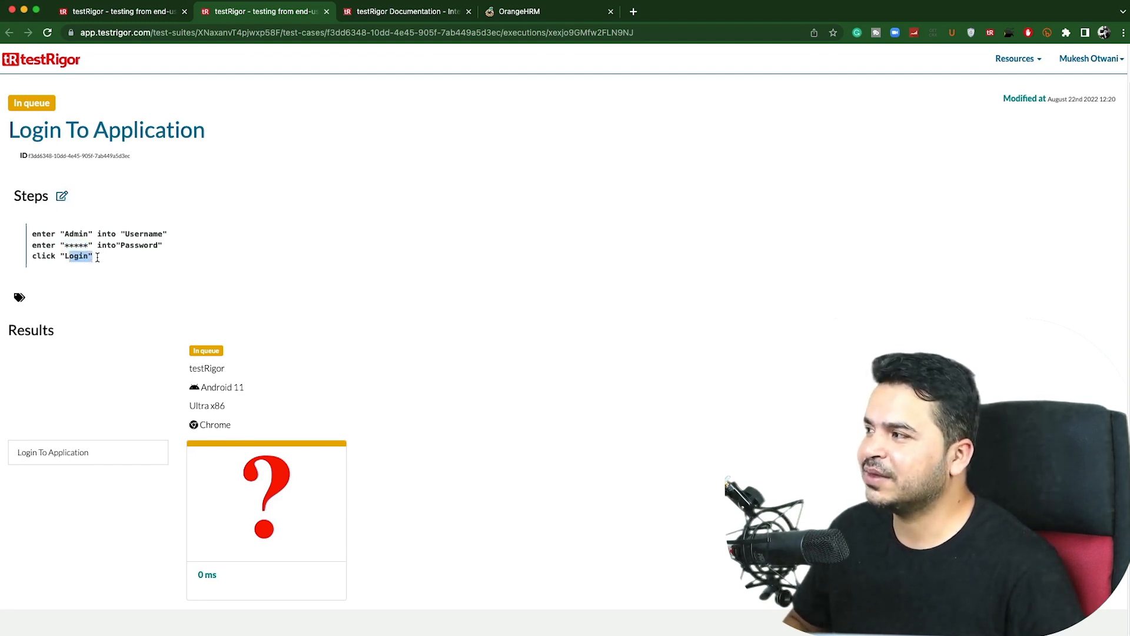
left_click(226, 278)
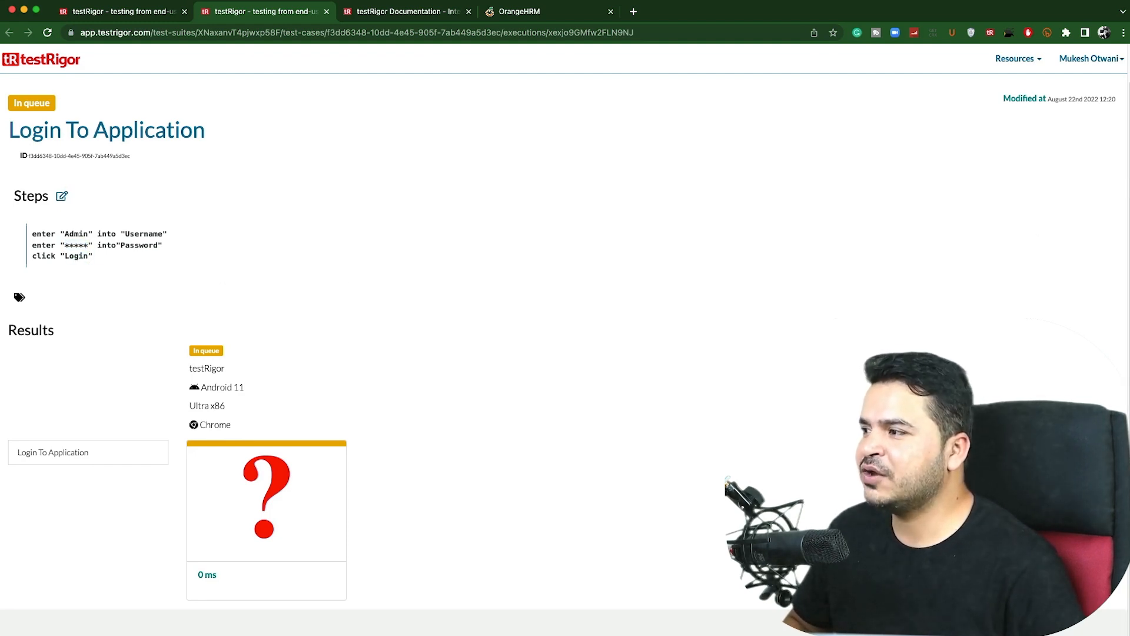
left_click_drag(188, 366, 245, 371)
left_click(244, 370)
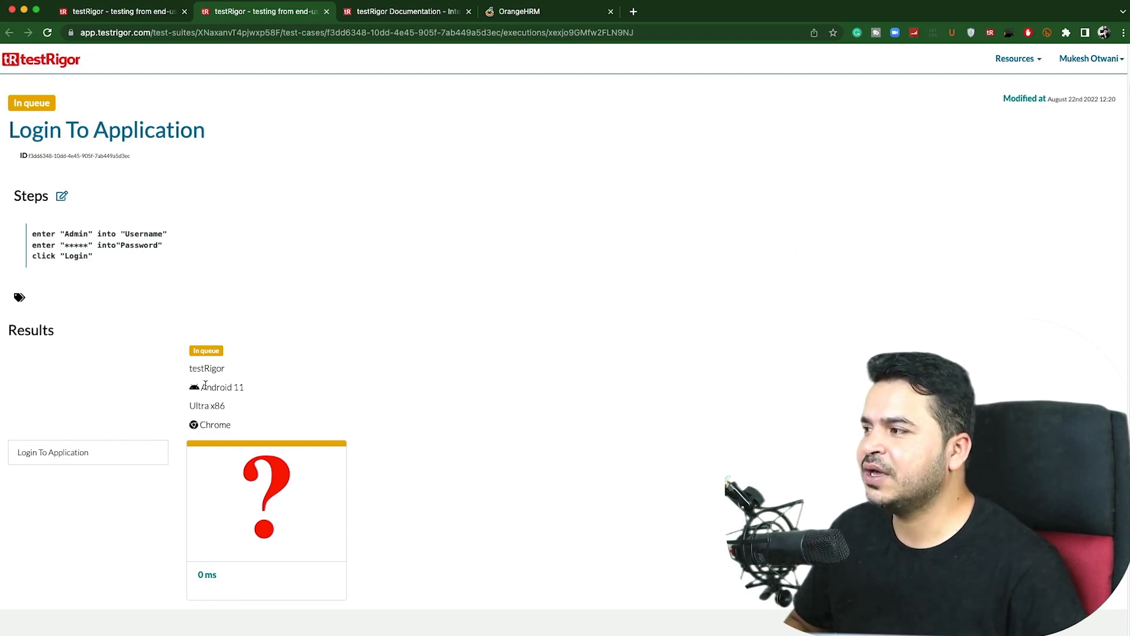
left_click_drag(206, 384, 352, 424)
left_click(201, 426)
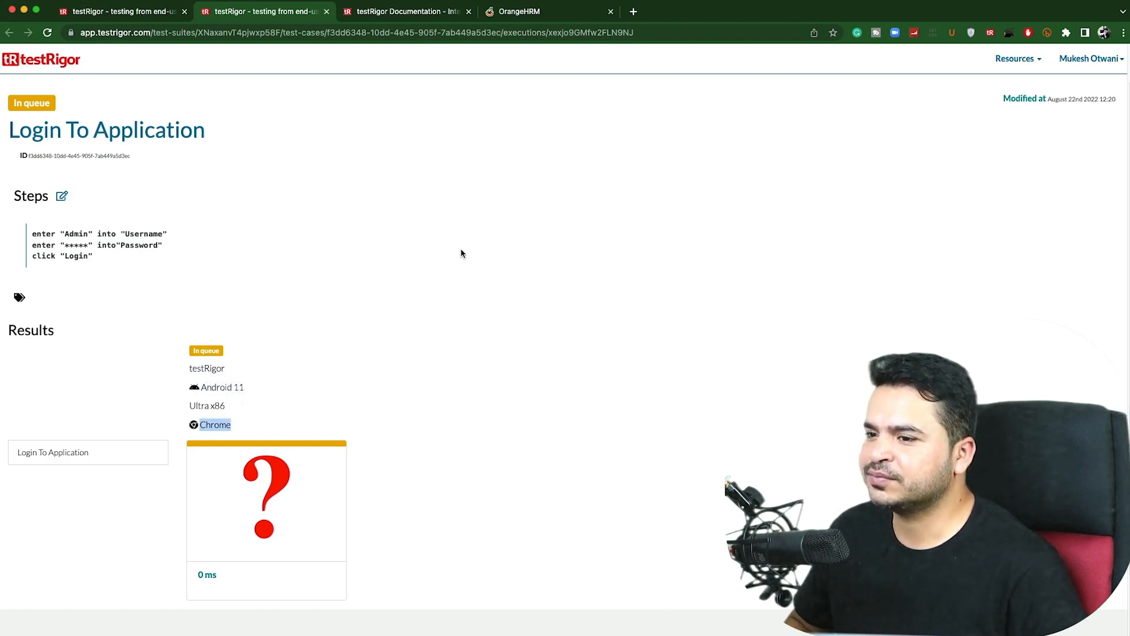
Follow the Login To Application run across tabs until it shows Passed.
left_click(132, 18)
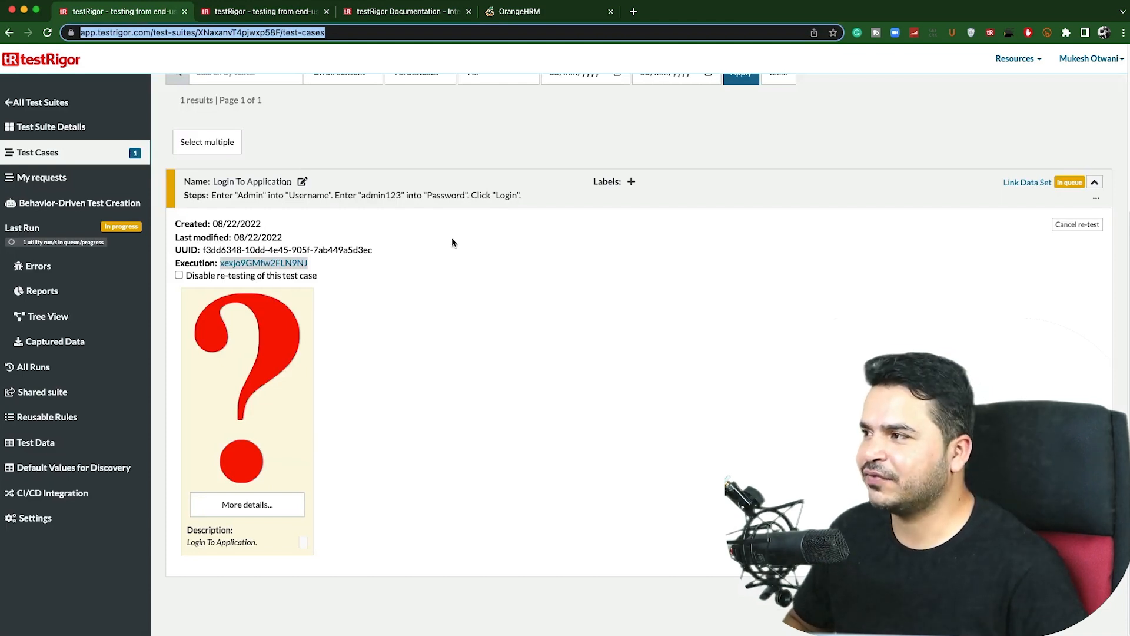
left_click(267, 12)
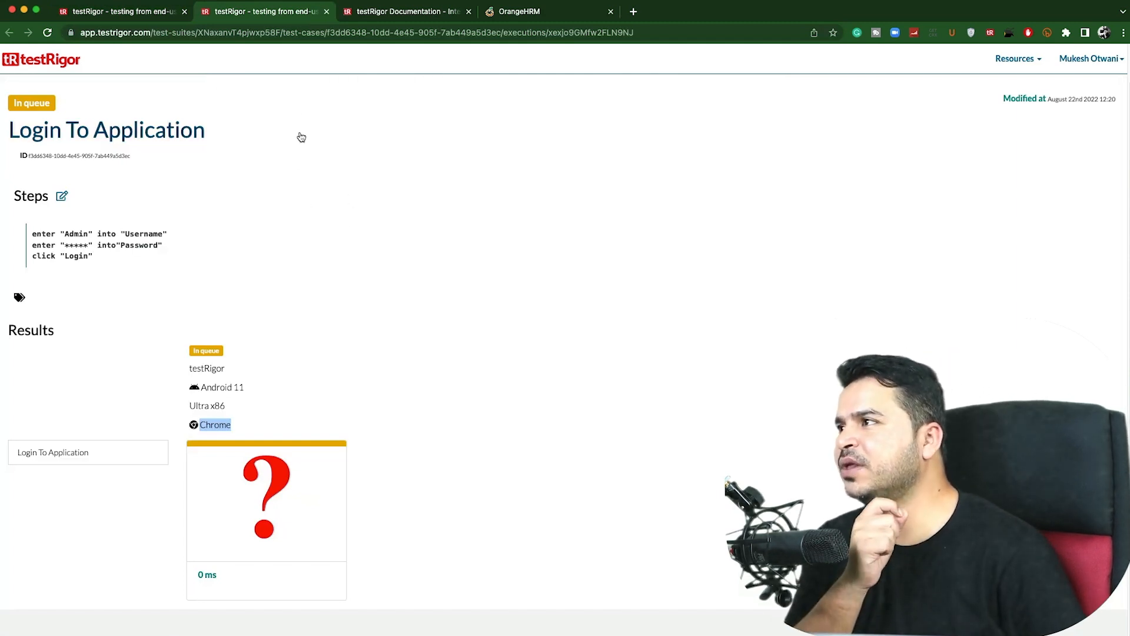
left_click(166, 16)
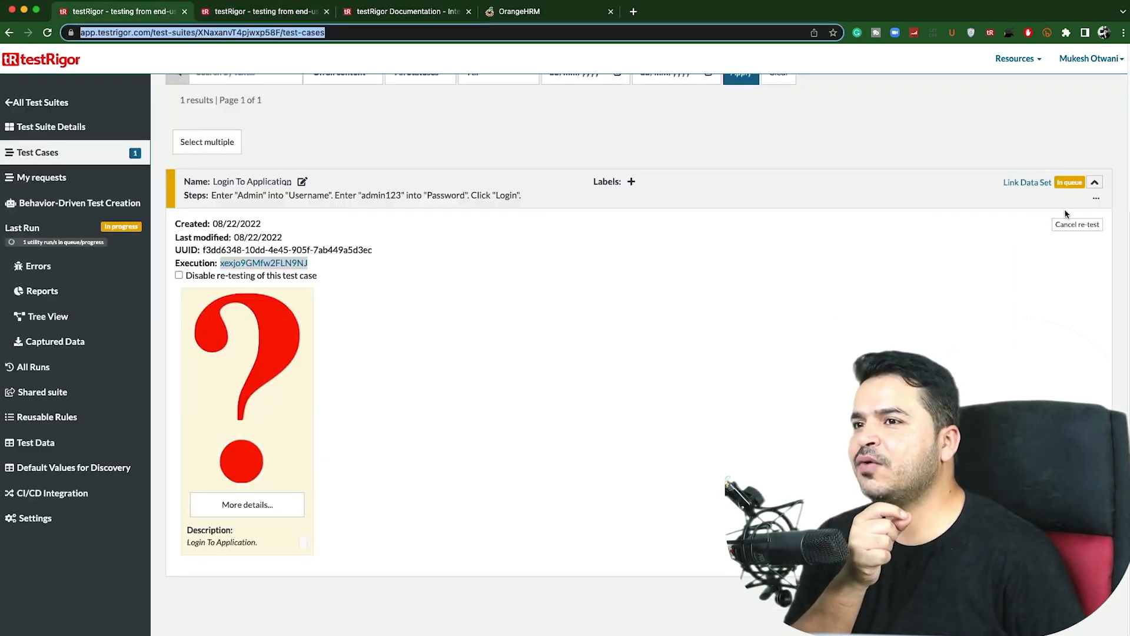
left_click(1096, 199)
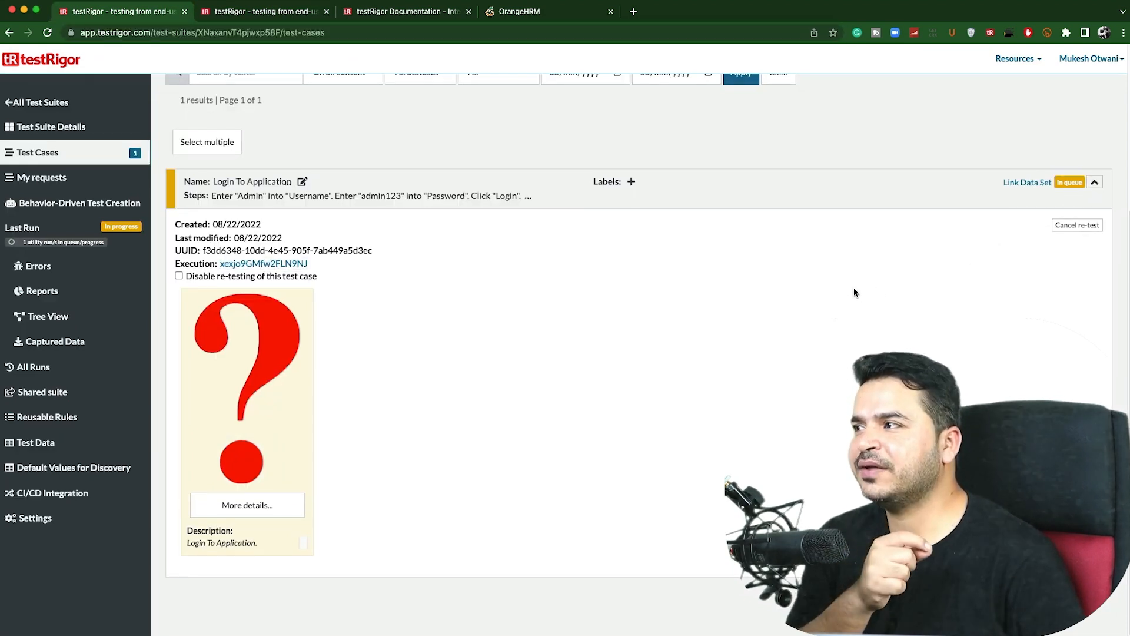
left_click(264, 18)
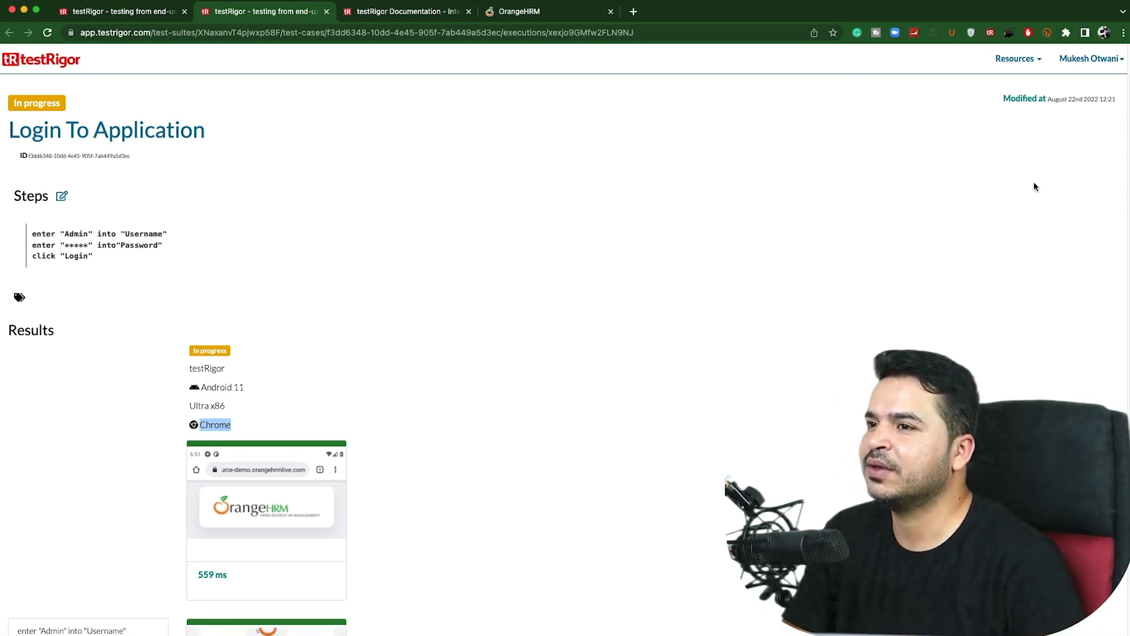
scroll(565, 353, "down", 3)
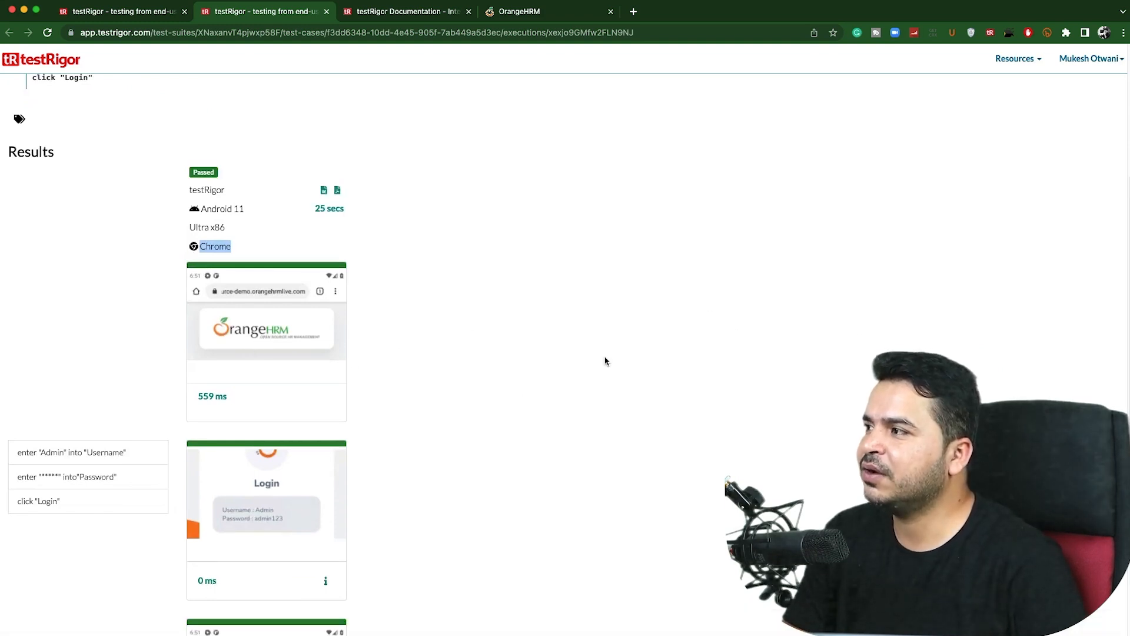
scroll(1127, 361, "down", 3)
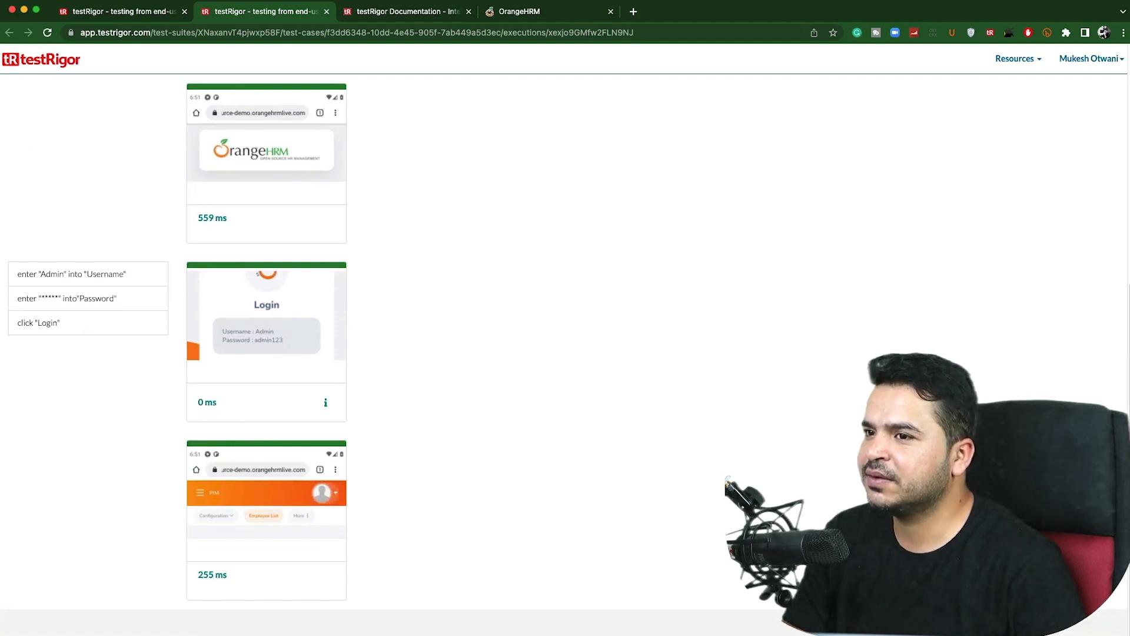
scroll(1127, 186, "up", 6)
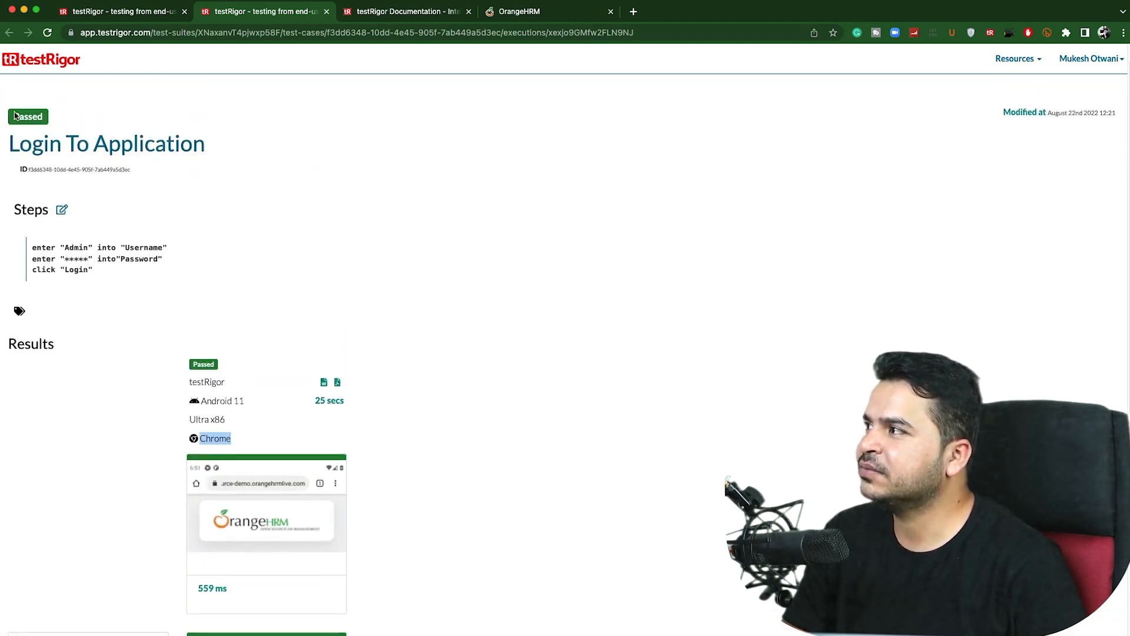
double_click(24, 113)
left_click(98, 116)
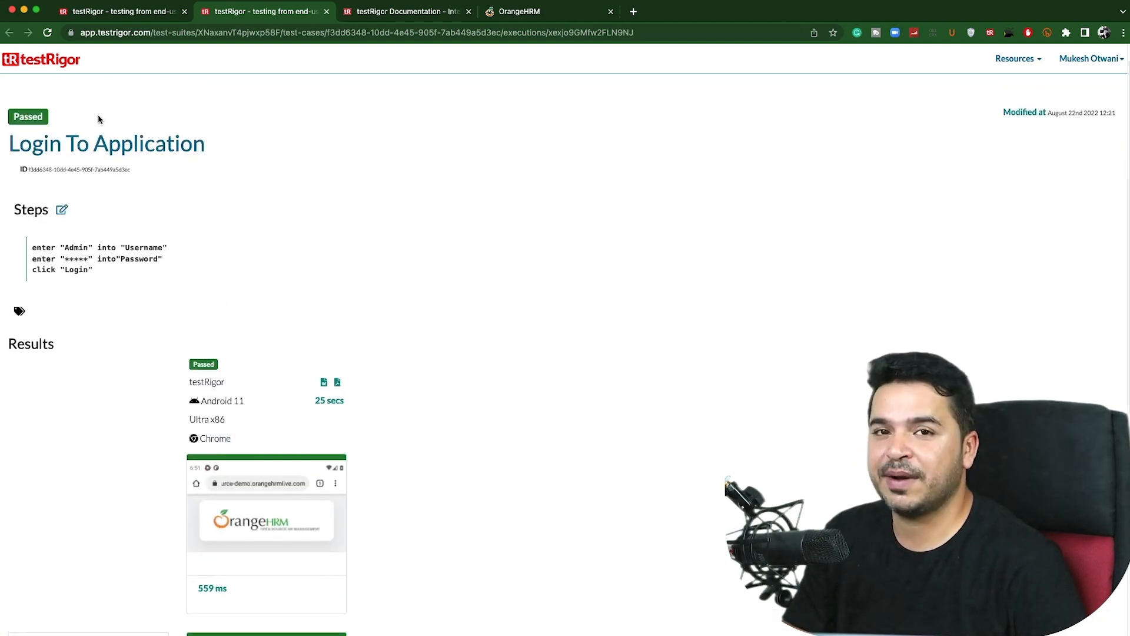
left_click(116, 13)
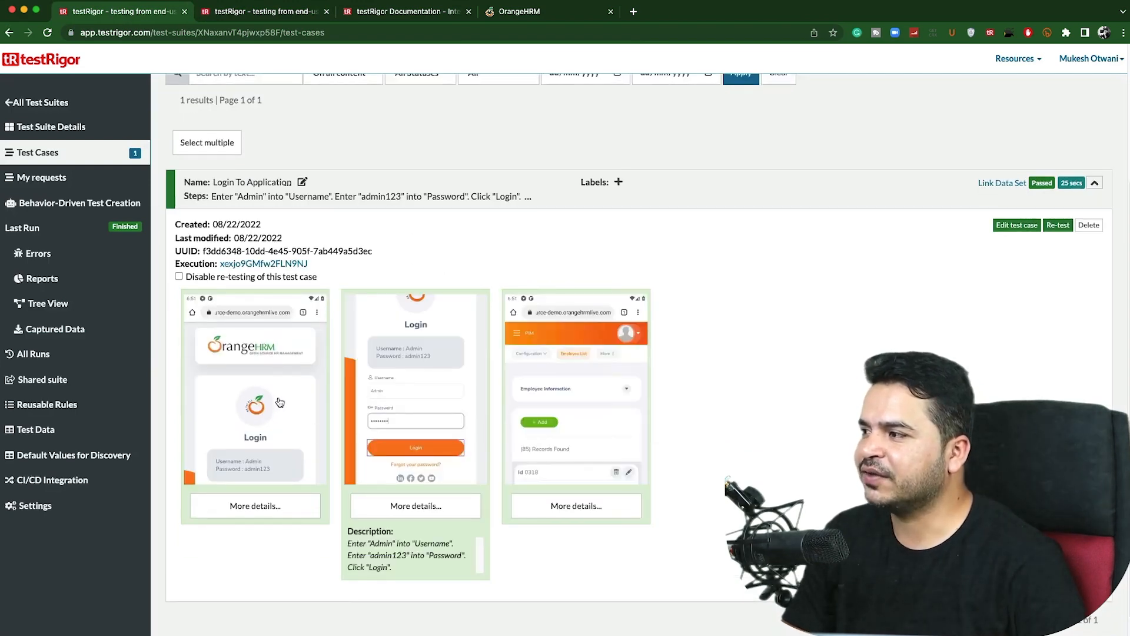
View the first and second step screenshots in the enlarged viewer.
left_click(280, 402)
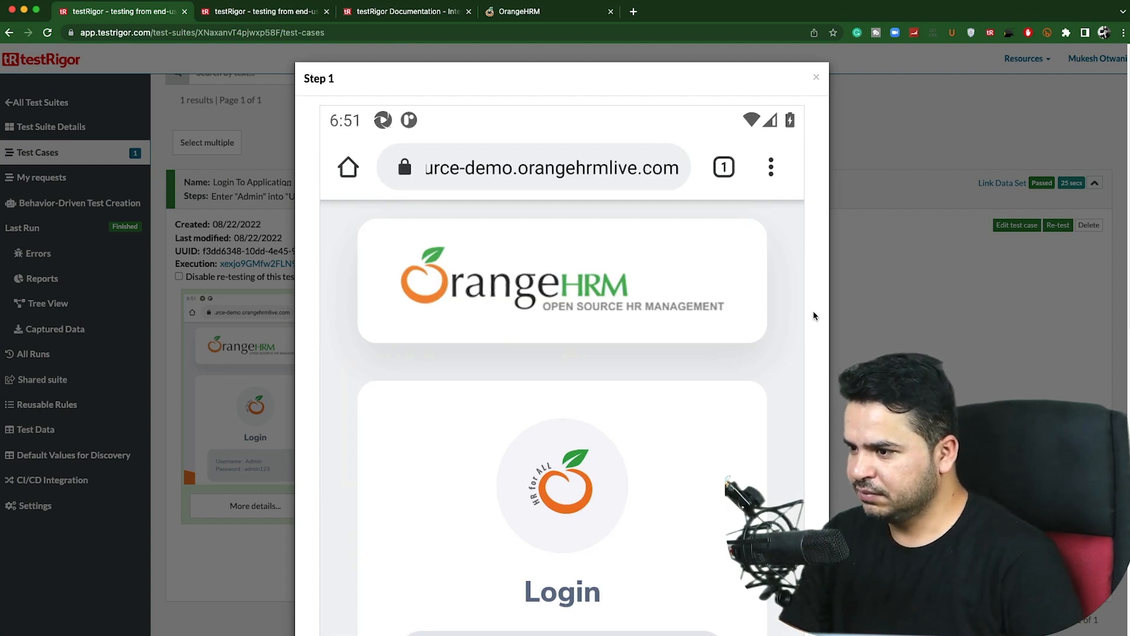
scroll(562, 353, "down", 3)
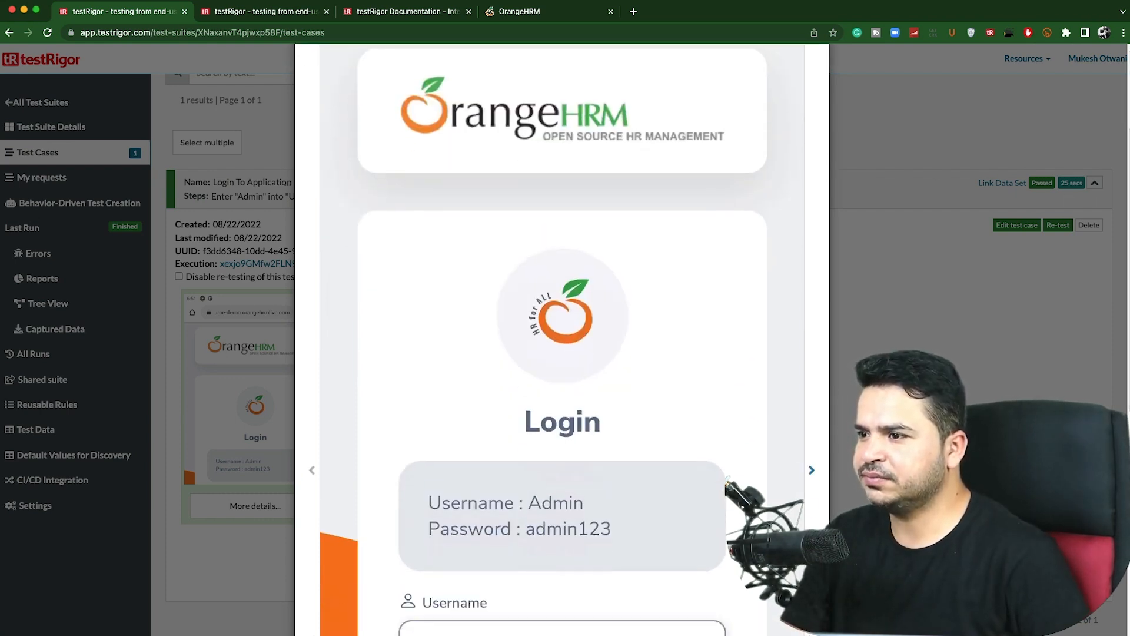
scroll(844, 182, "down", 5)
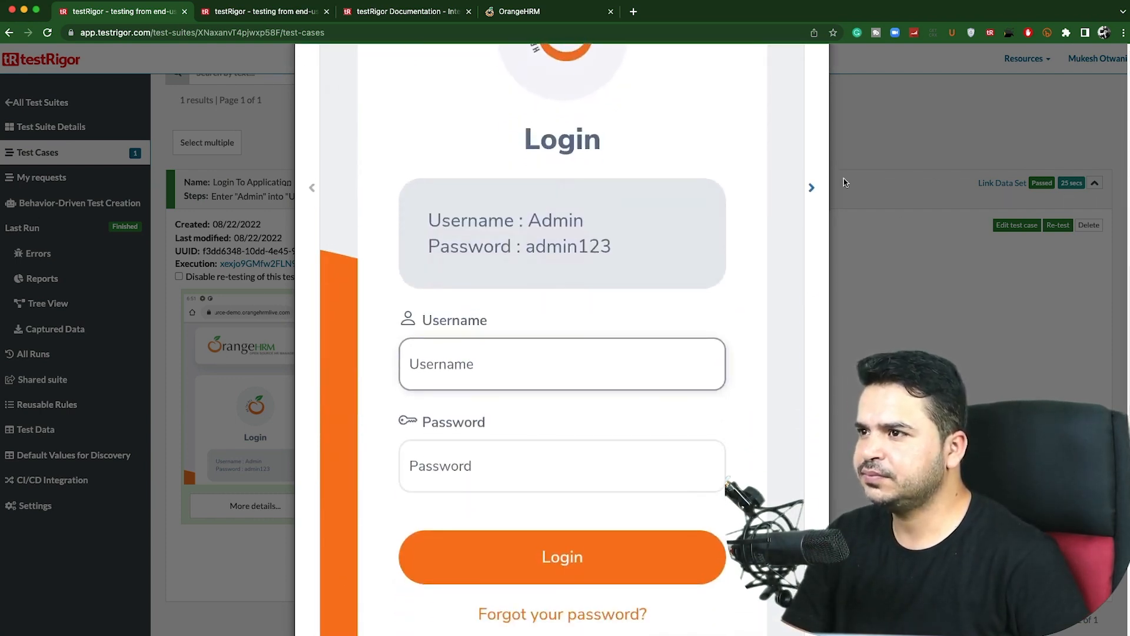
left_click(811, 187)
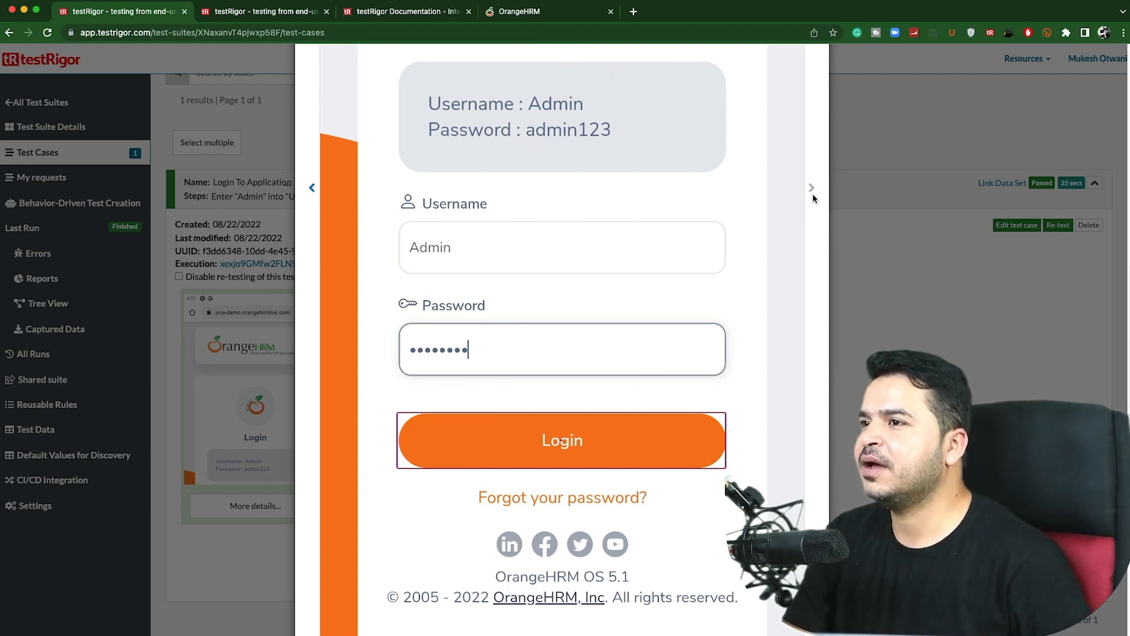
left_click(900, 211)
Inspect the Step 3 screenshot showing the PIM Employee List with 85 records.
left_click(578, 398)
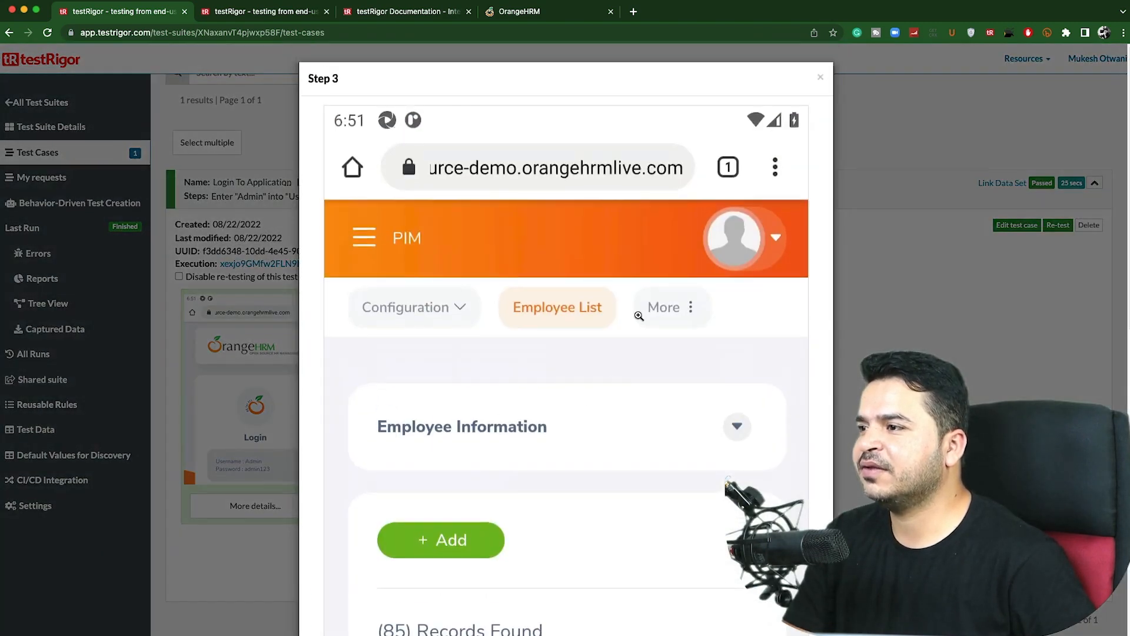
scroll(566, 353, "down", 10)
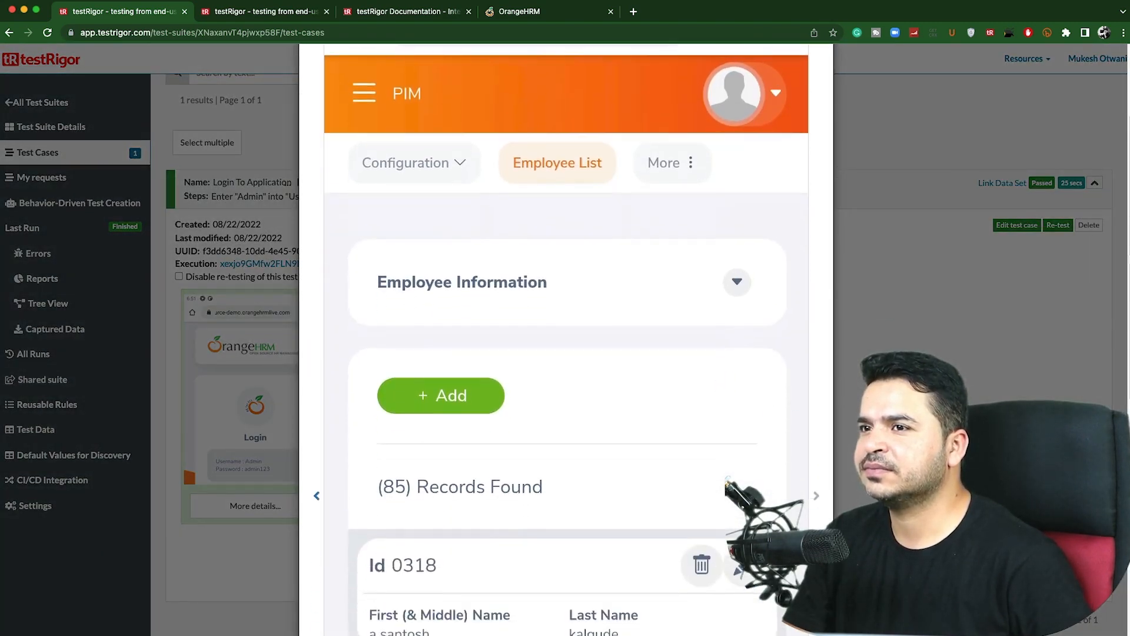
scroll(567, 354, "up", 8)
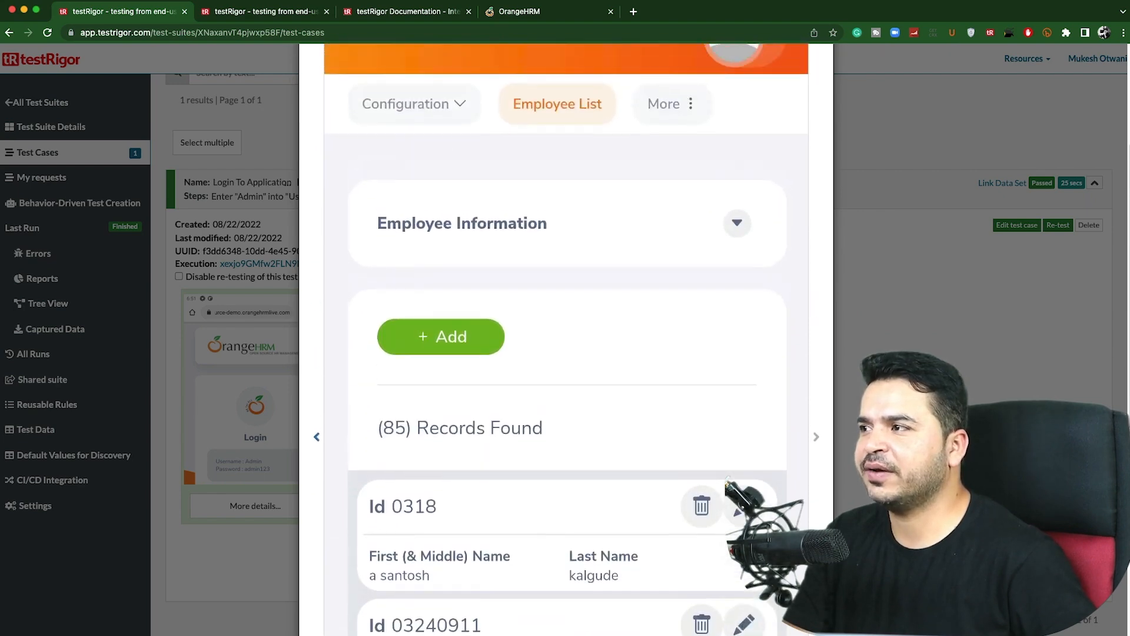
scroll(566, 353, "down", 8)
scroll(566, 353, "up", 4)
scroll(566, 353, "up", 1)
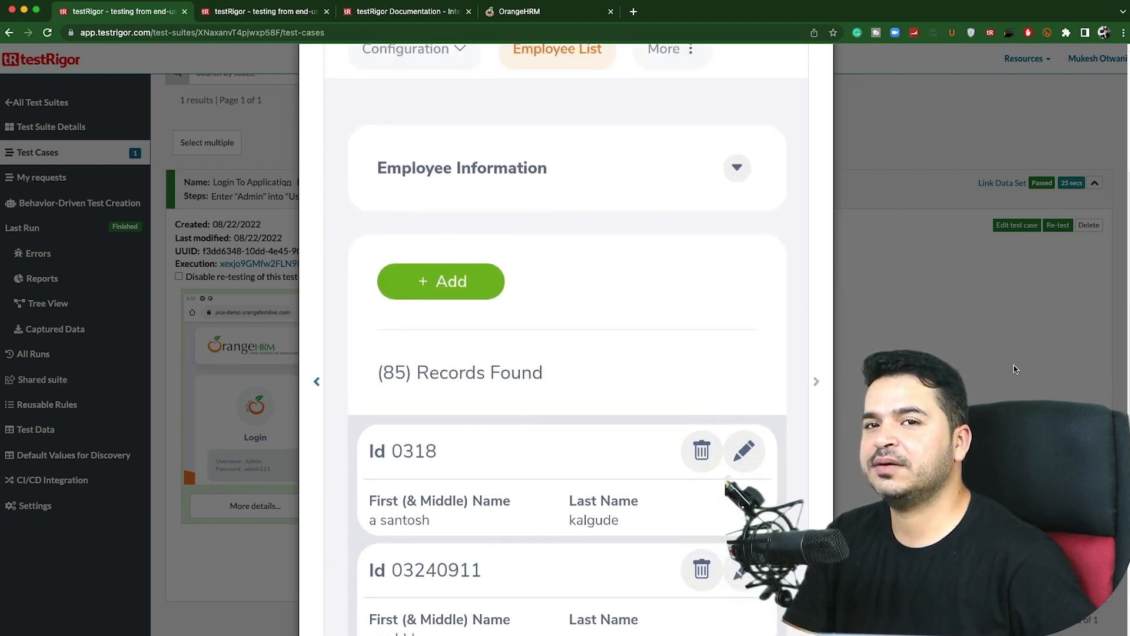
left_click(979, 314)
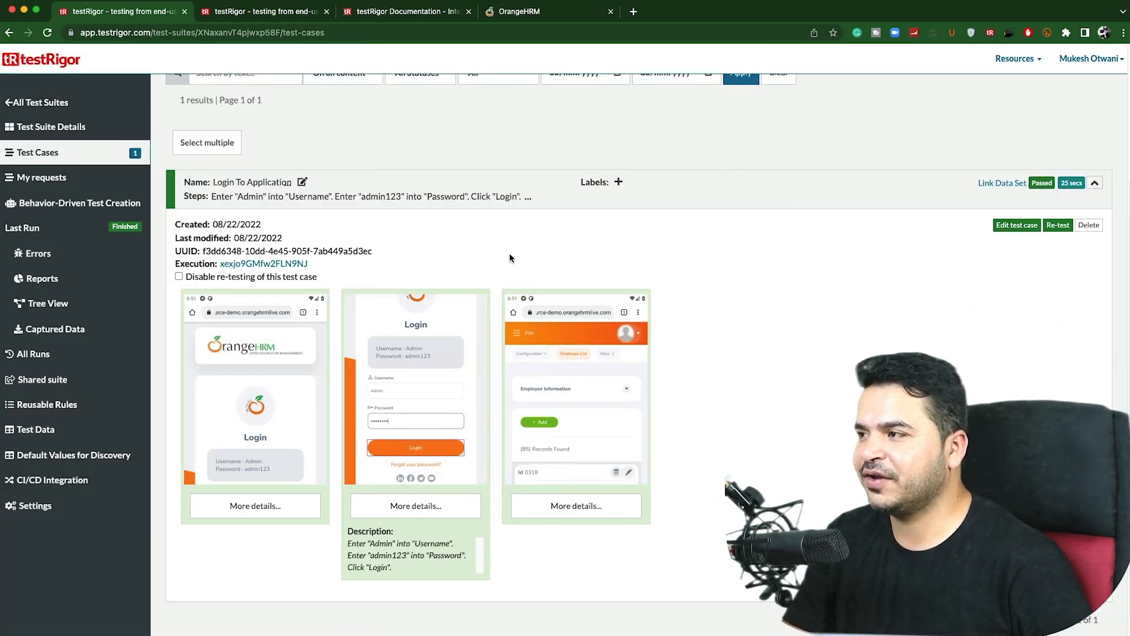
Open the test's custom steps for editing, then log in to OrangeHRM as Admin.
left_click(1020, 229)
left_click(475, 239)
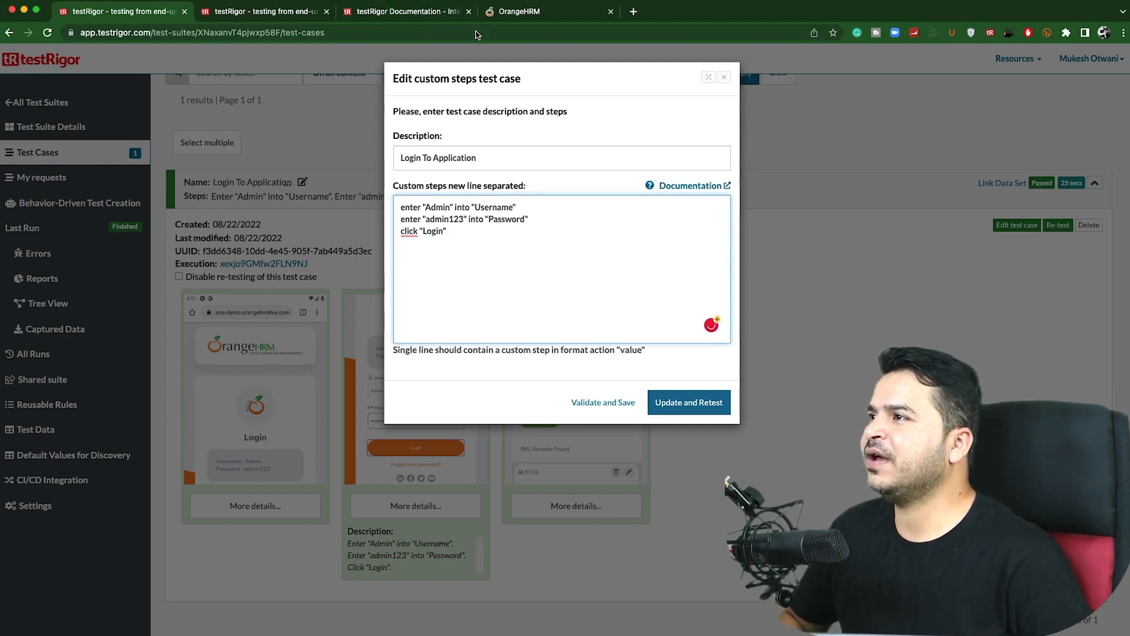
left_click(512, 12)
left_click(405, 460)
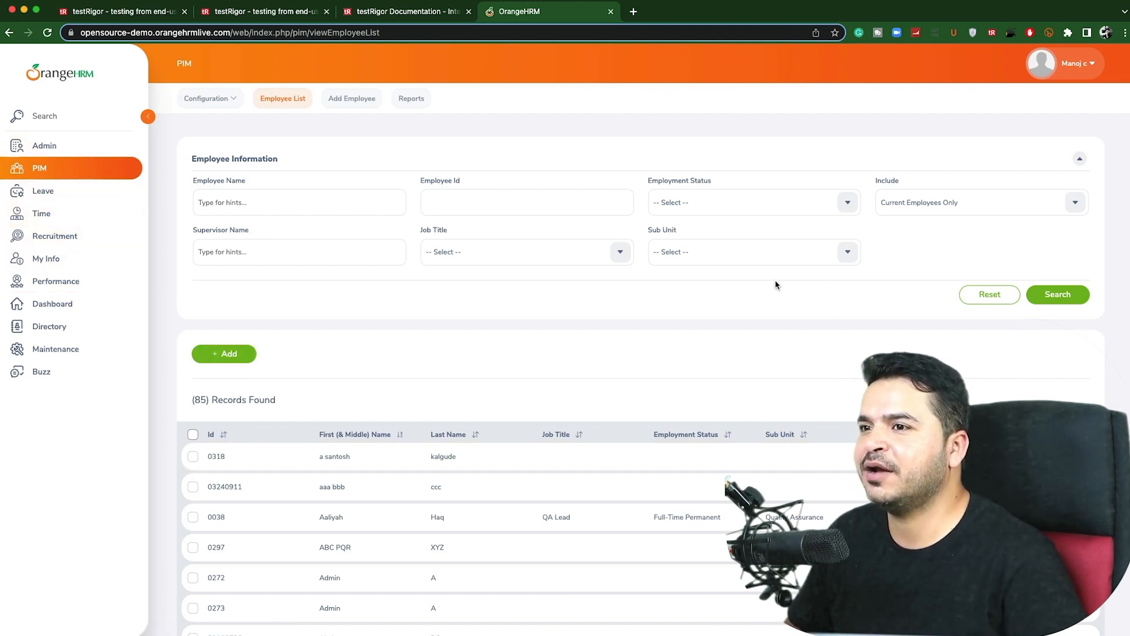
Compare OrangeHRM's employee list and account menu at mobile and full desktop widths.
left_click(1076, 71)
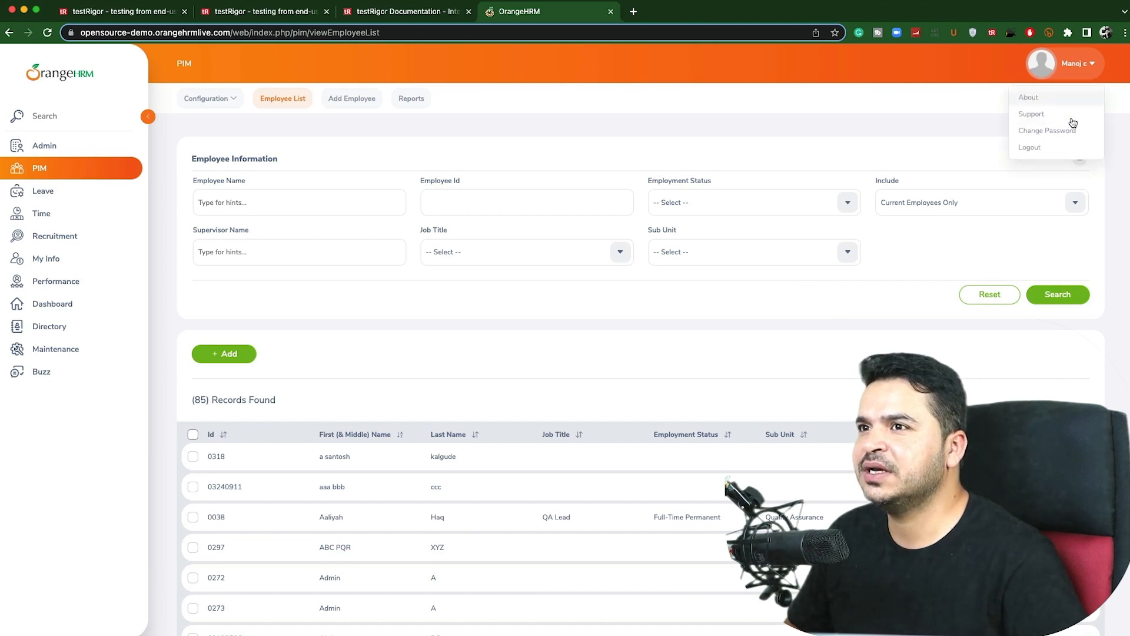
left_click(913, 109)
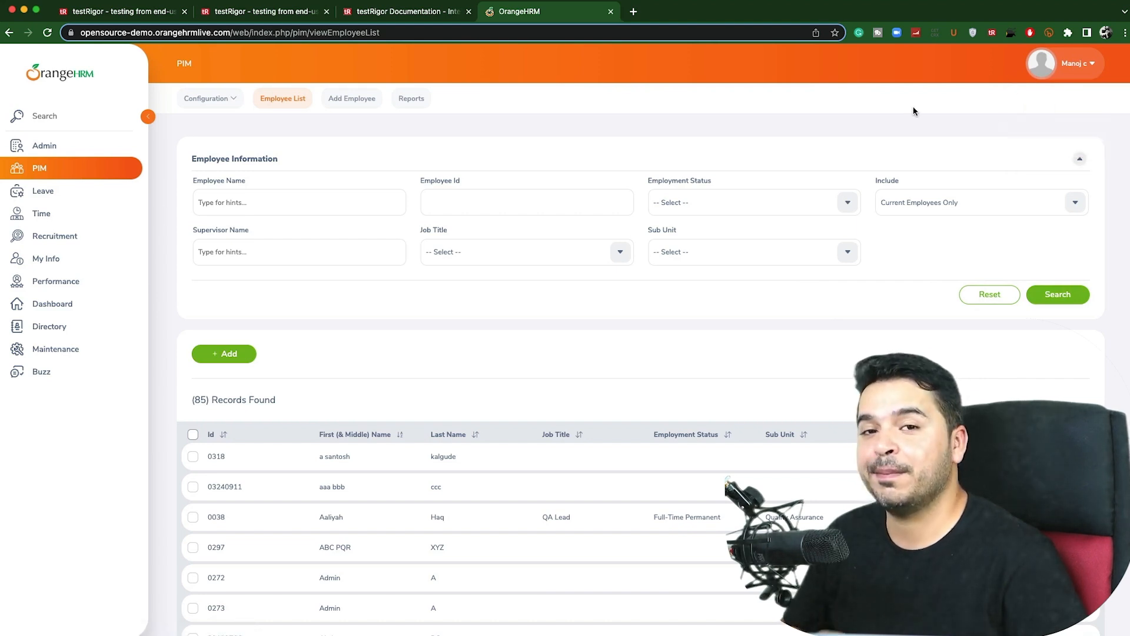
left_click_drag(1127, 601, 429, 608)
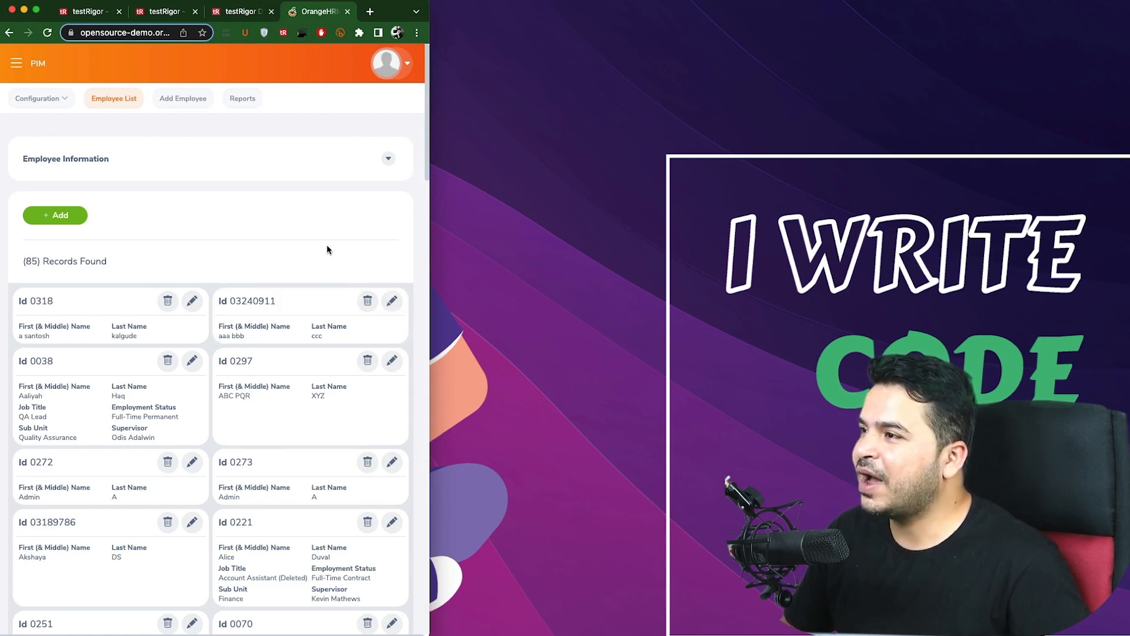
left_click(63, 216)
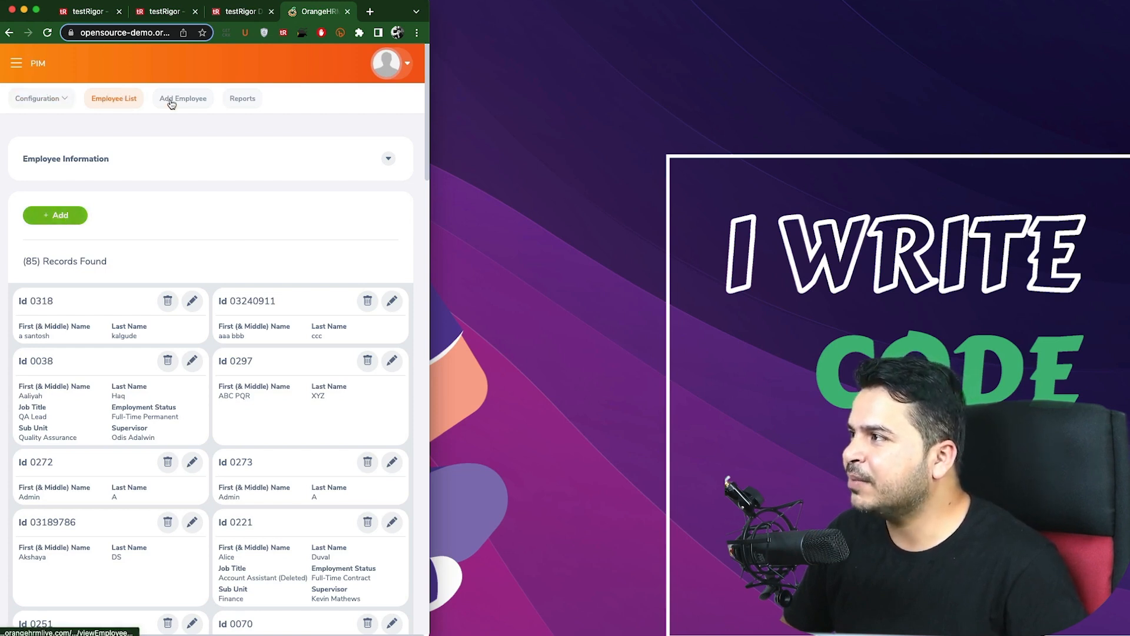
left_click(383, 77)
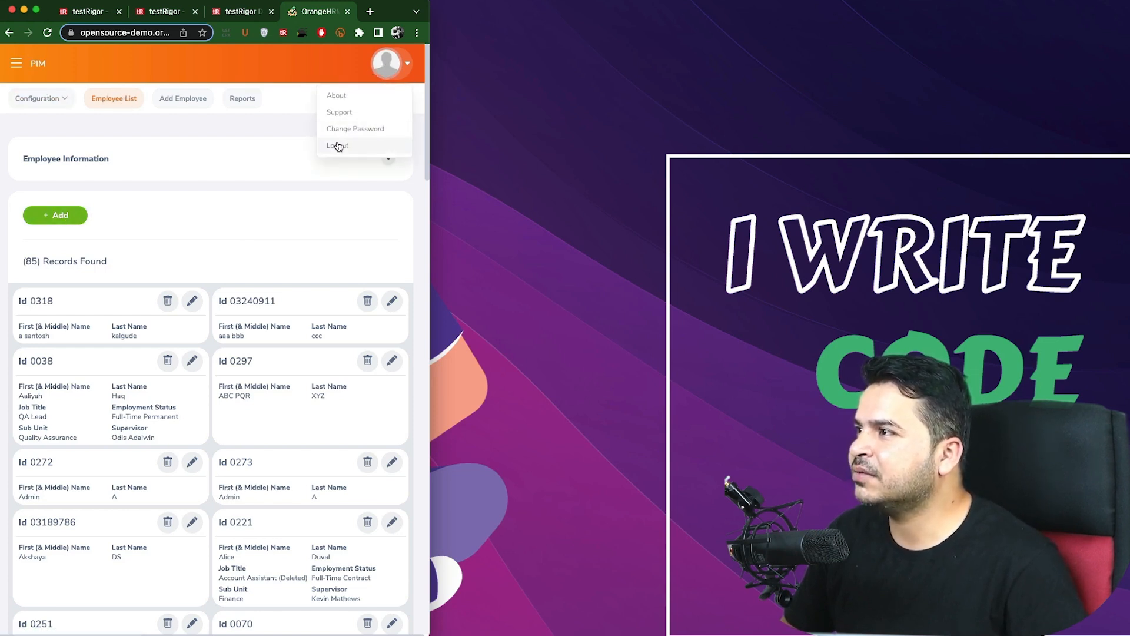
left_click(275, 159)
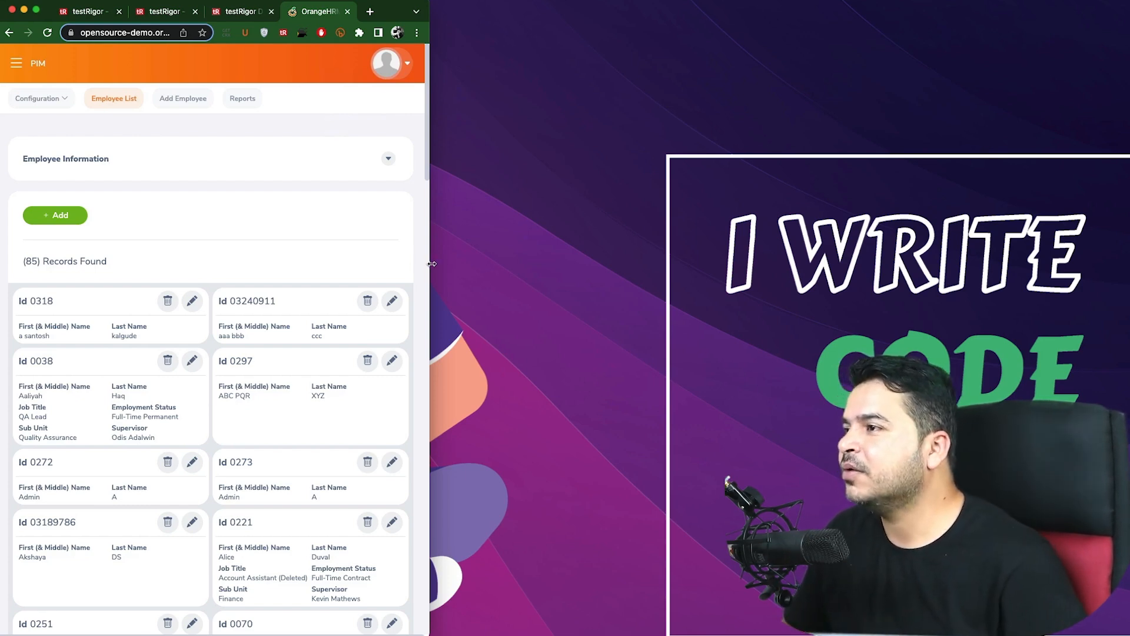
left_click_drag(430, 259, 1127, 318)
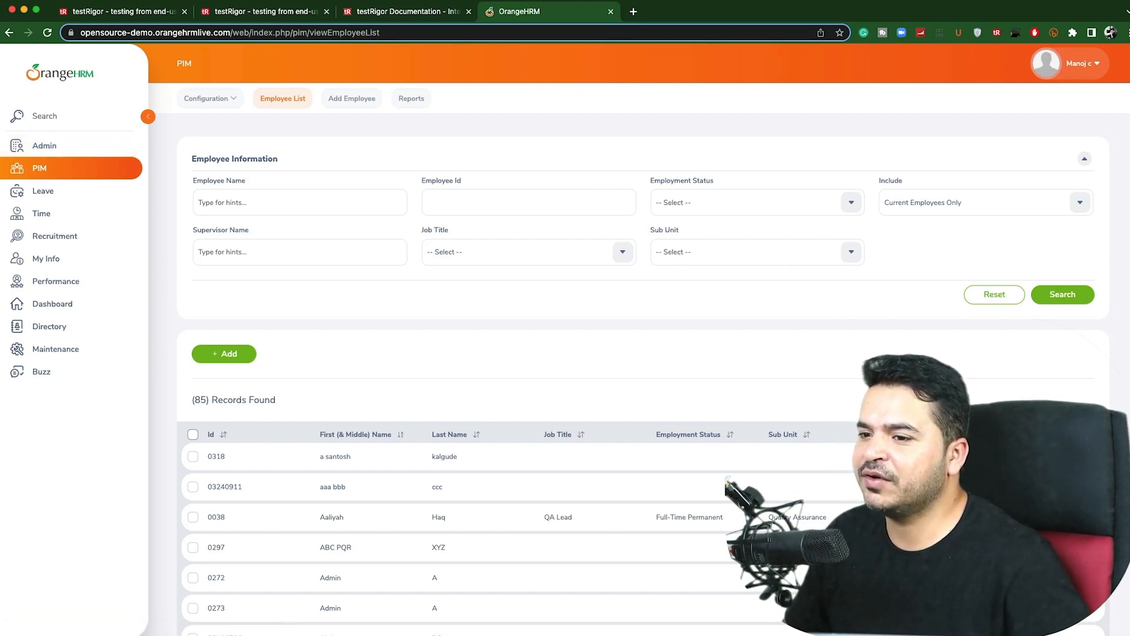
left_click_drag(1129, 179, 419, 179)
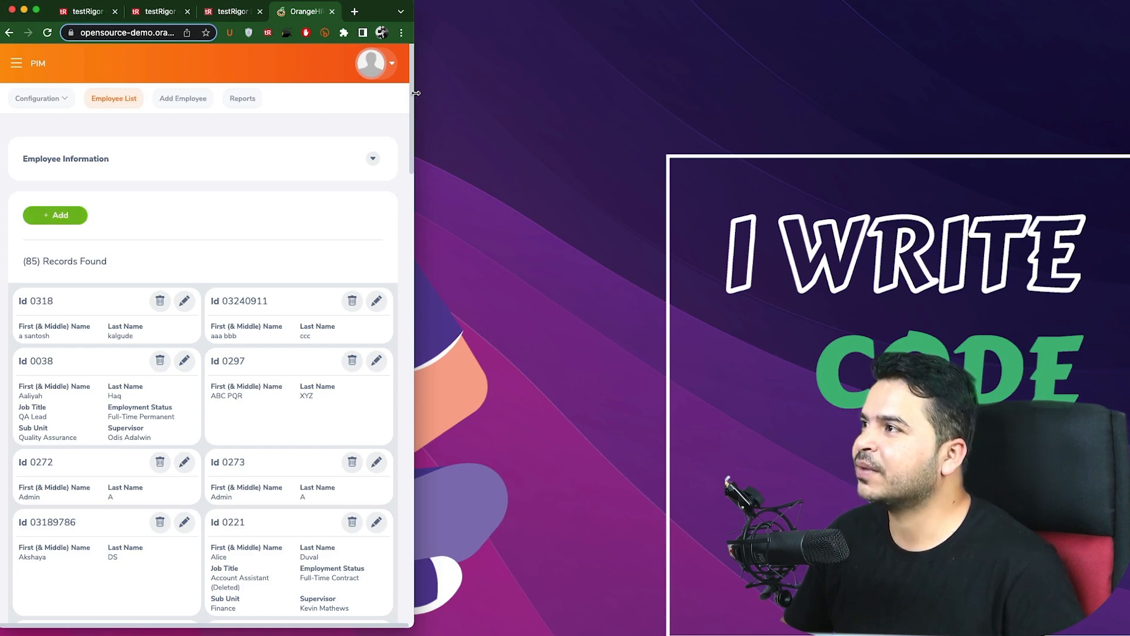
left_click_drag(415, 109, 1127, 108)
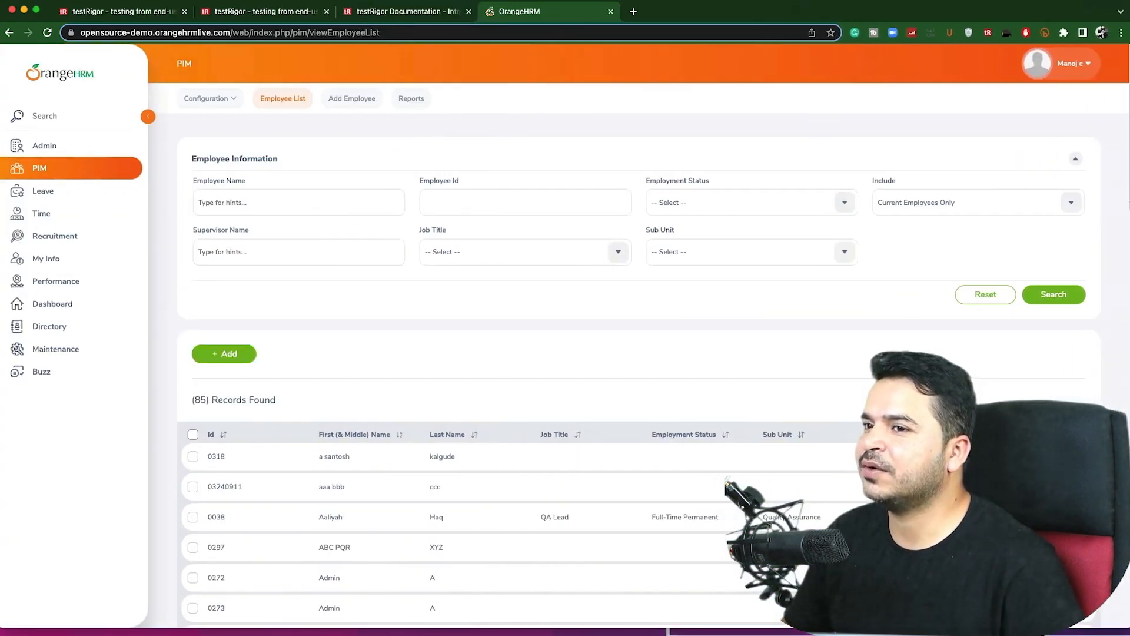
left_click(146, 12)
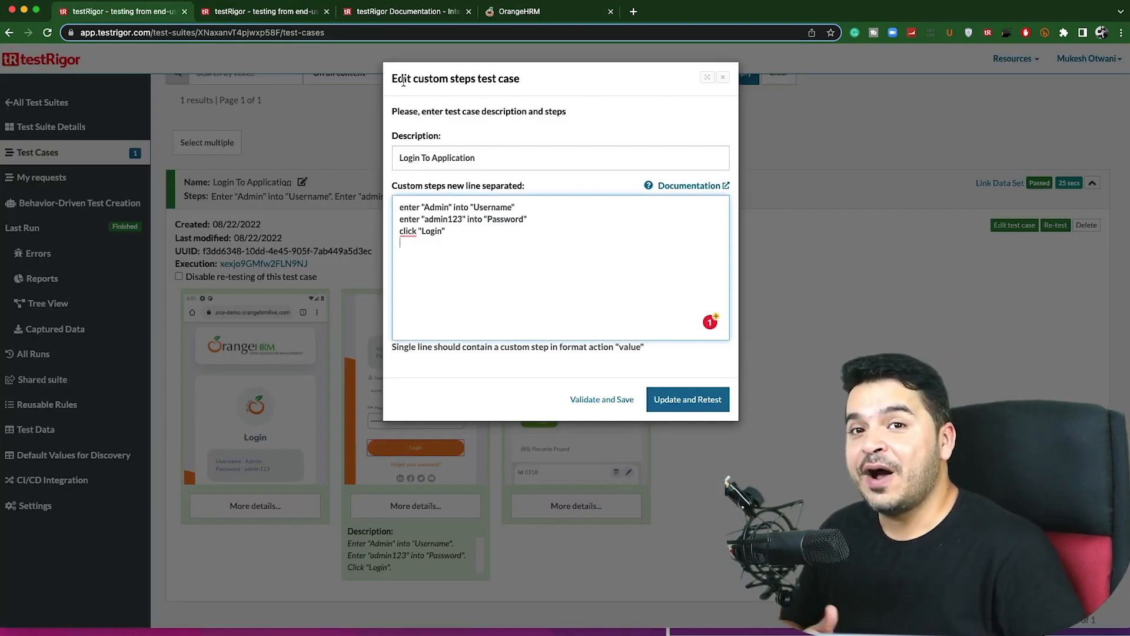
Open the Validations docs' contains example run, 'Example 100 - UI validations (Contains)', in a new tab.
left_click(279, 12)
left_click(406, 11)
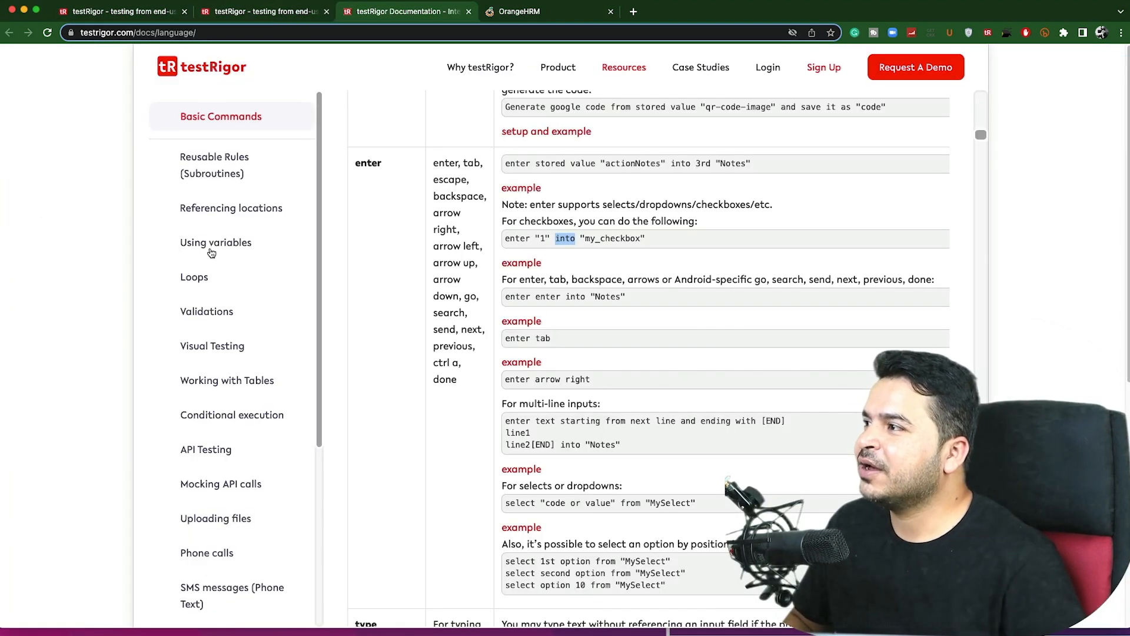
left_click(206, 311)
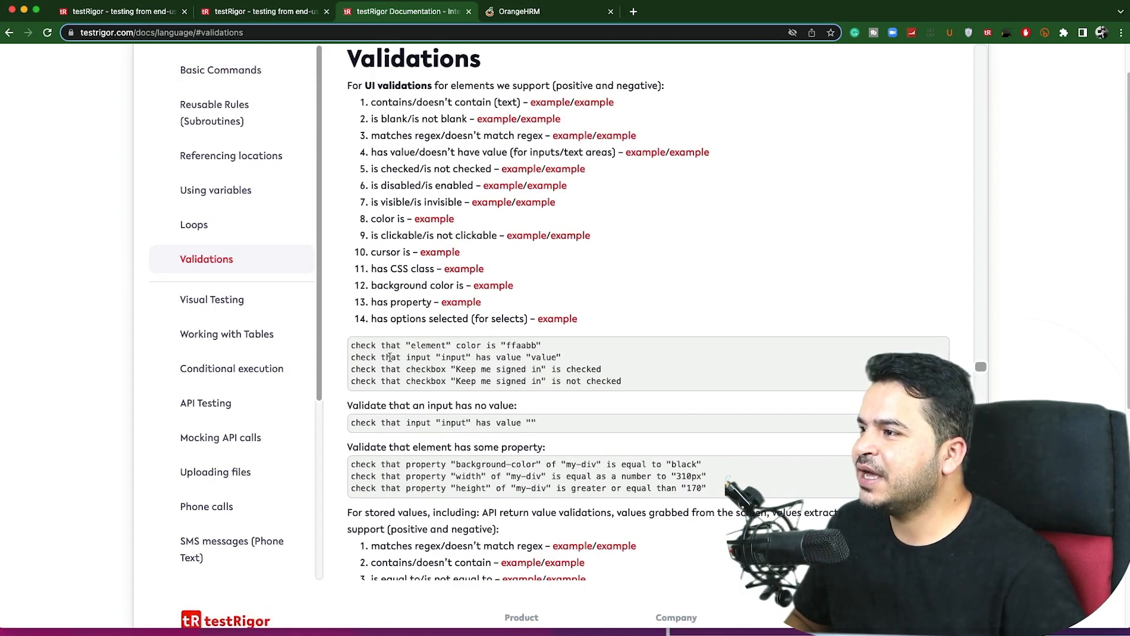
left_click_drag(354, 346, 559, 349)
left_click(560, 350)
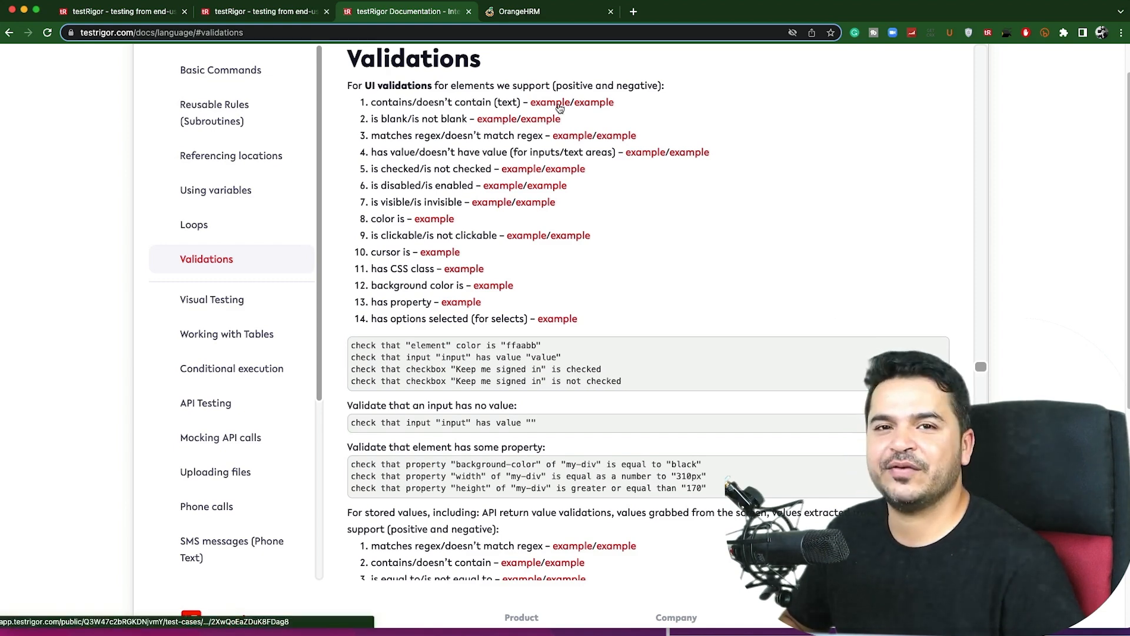
right_click(547, 105)
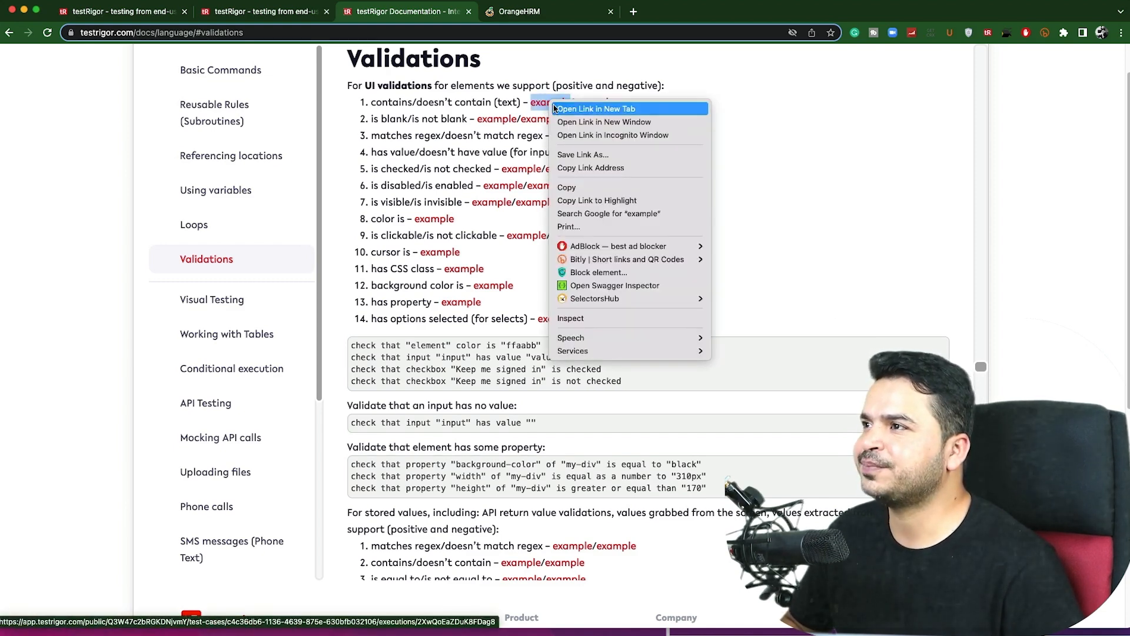
left_click(573, 109)
left_click(521, 16)
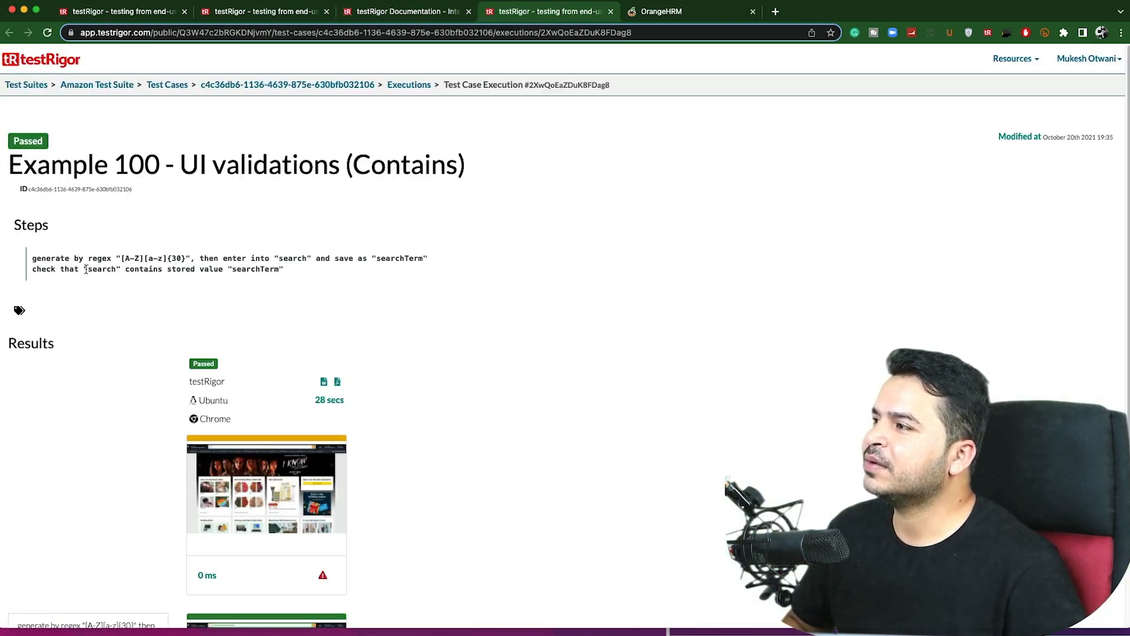
Review the contains check, then open the stored-value contains example in a new tab.
left_click_drag(90, 271, 284, 270)
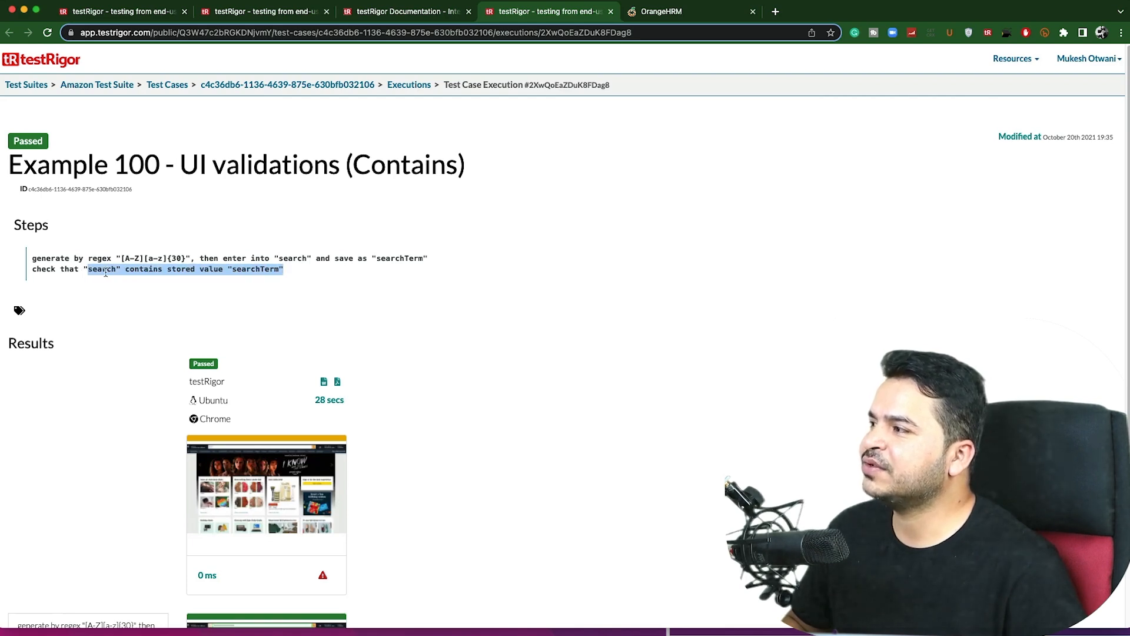
left_click(194, 269)
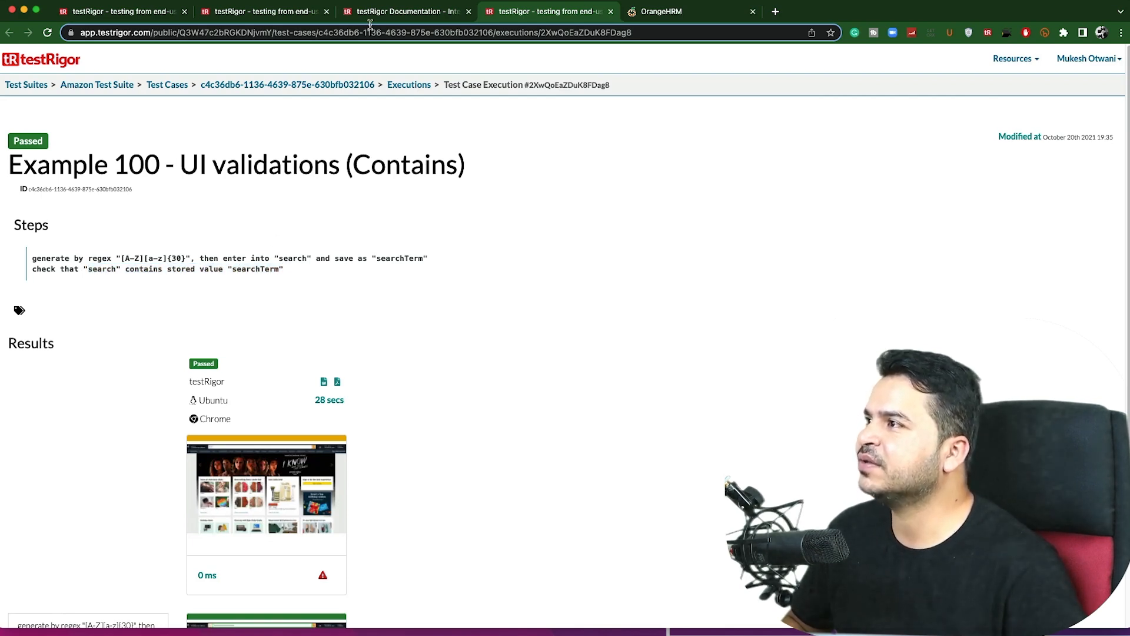
left_click(406, 11)
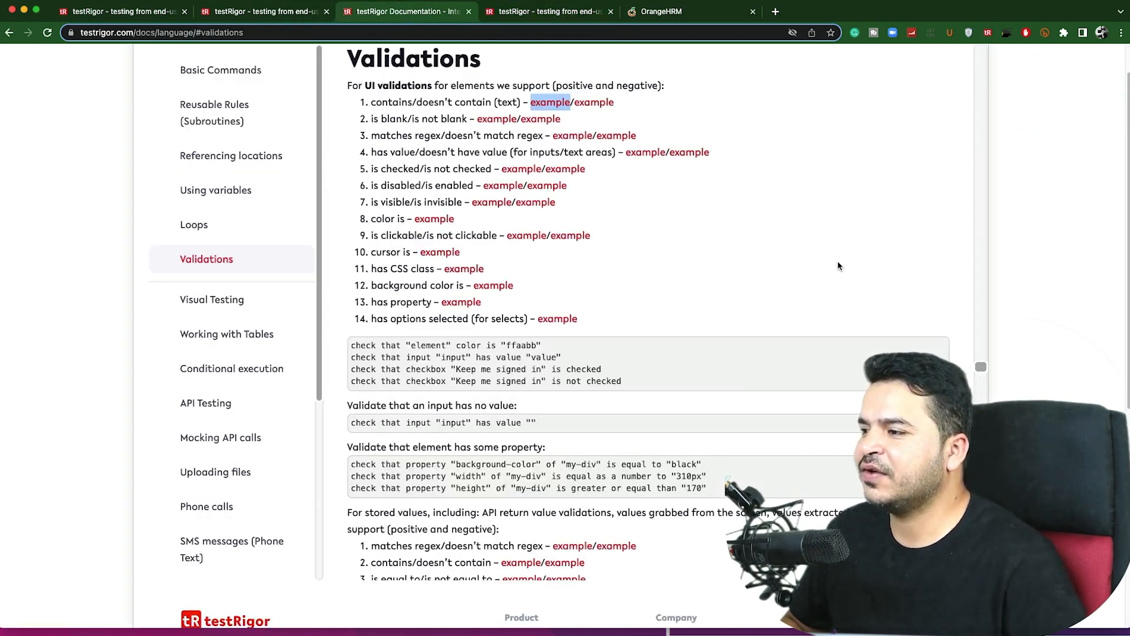
scroll(812, 280, "down", 3)
scroll(623, 400, "down", 3)
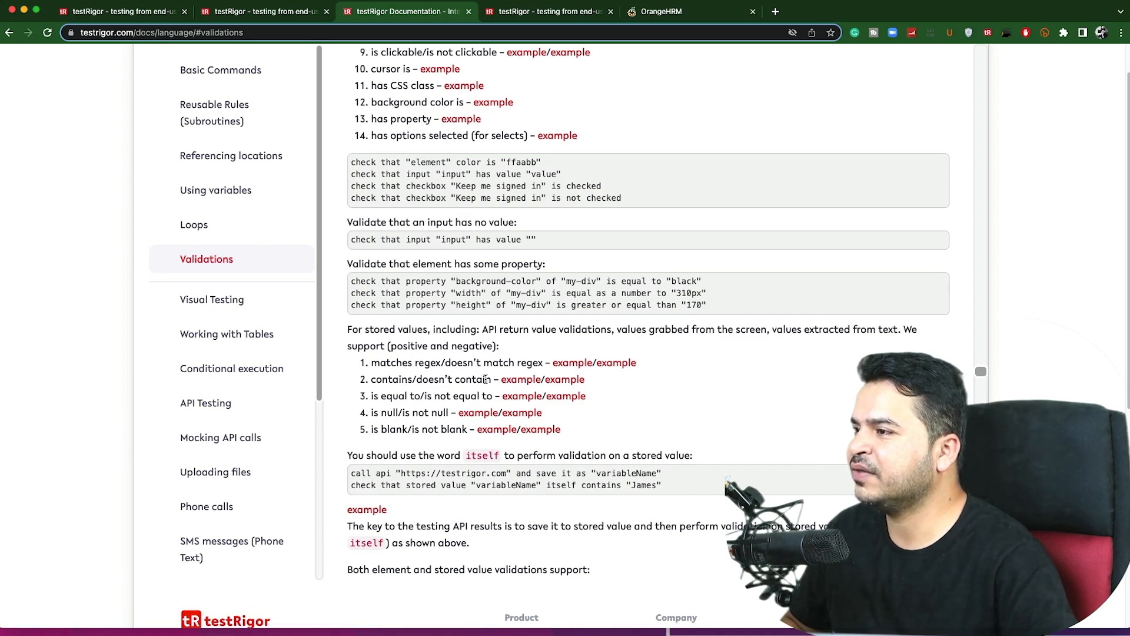
right_click(520, 382)
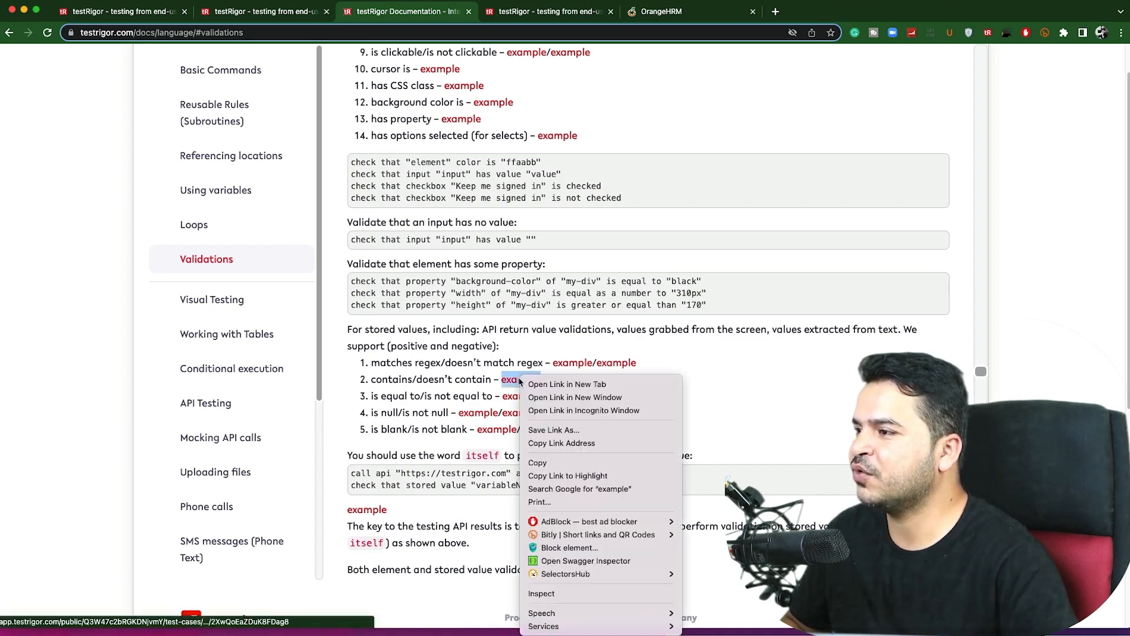
left_click(538, 384)
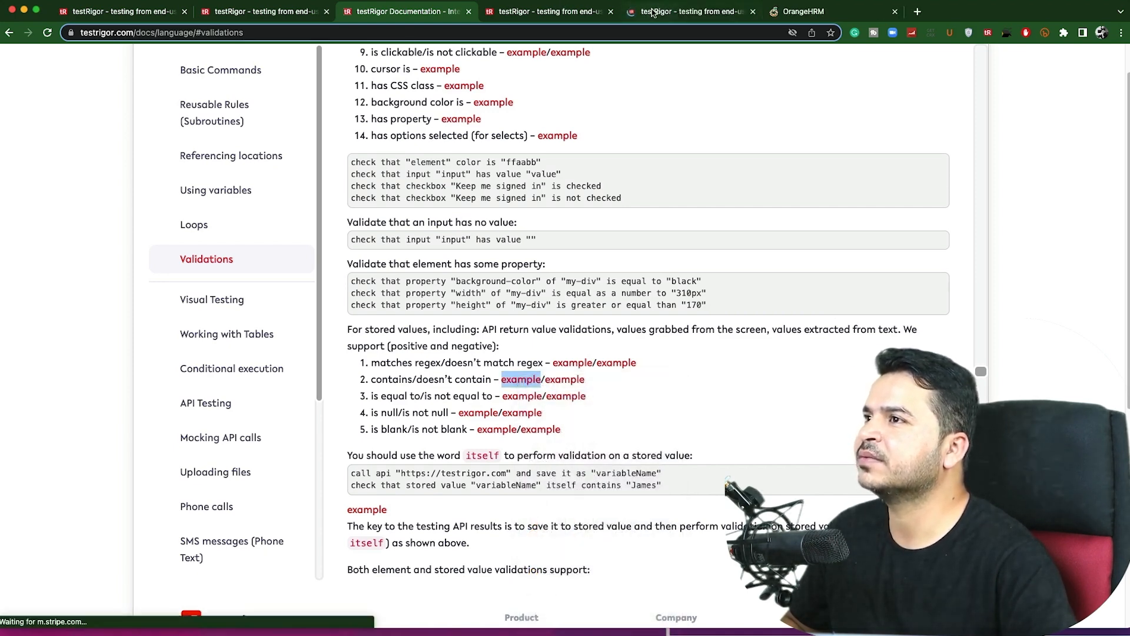
left_click(686, 11)
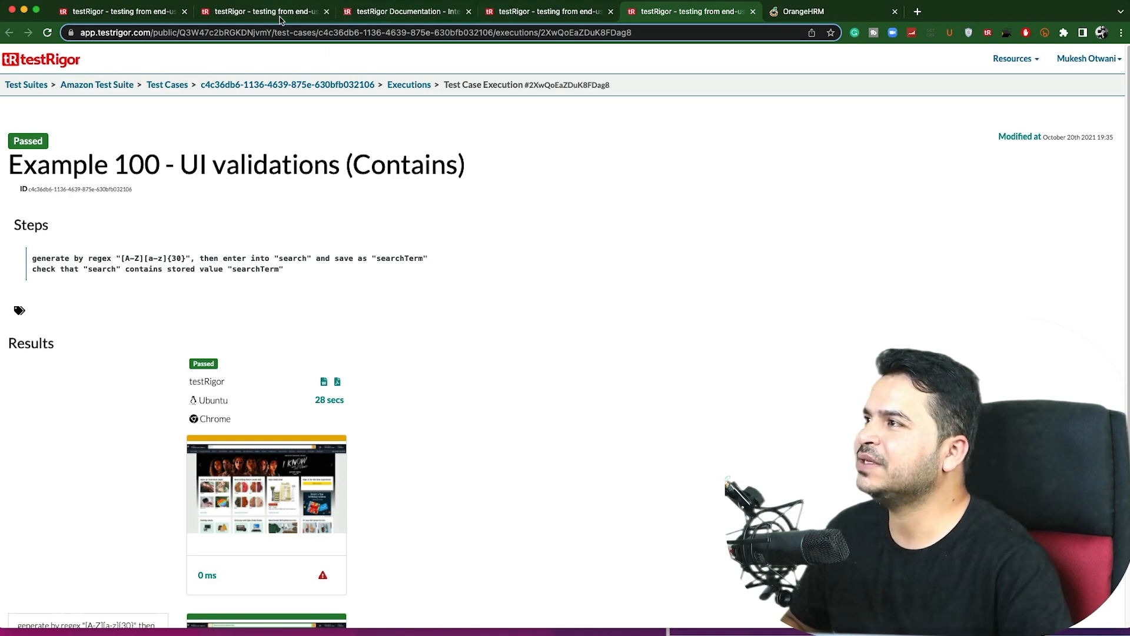
Open the 'Example 122 (Page contains)' run and select its page contains "Sign in" step.
left_click(304, 15)
left_click(377, 18)
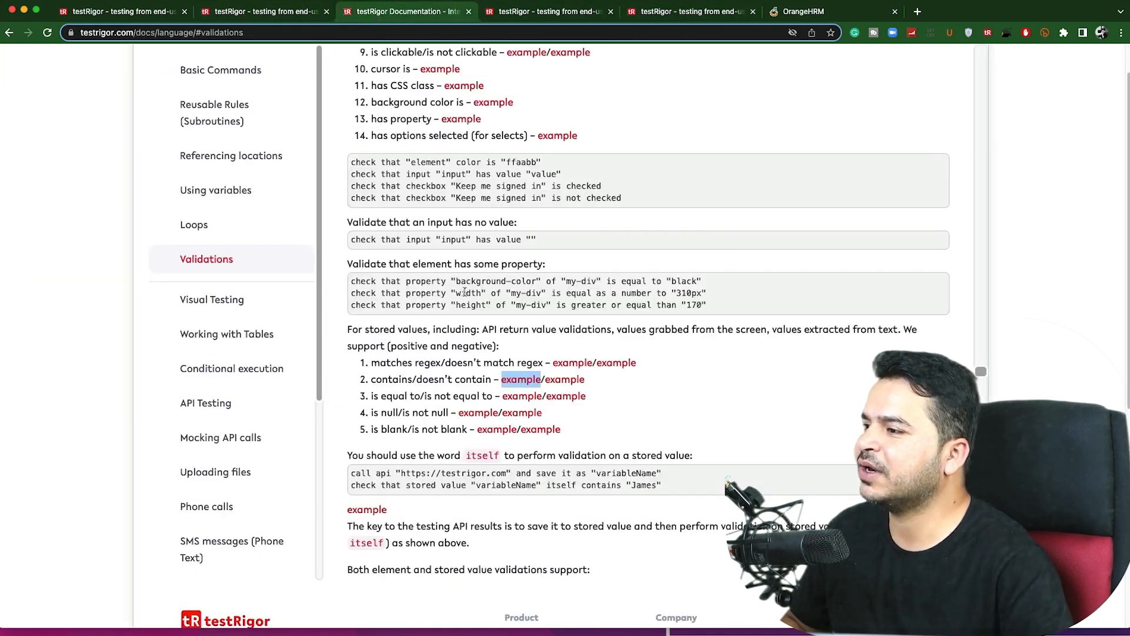
scroll(418, 421, "down", 6)
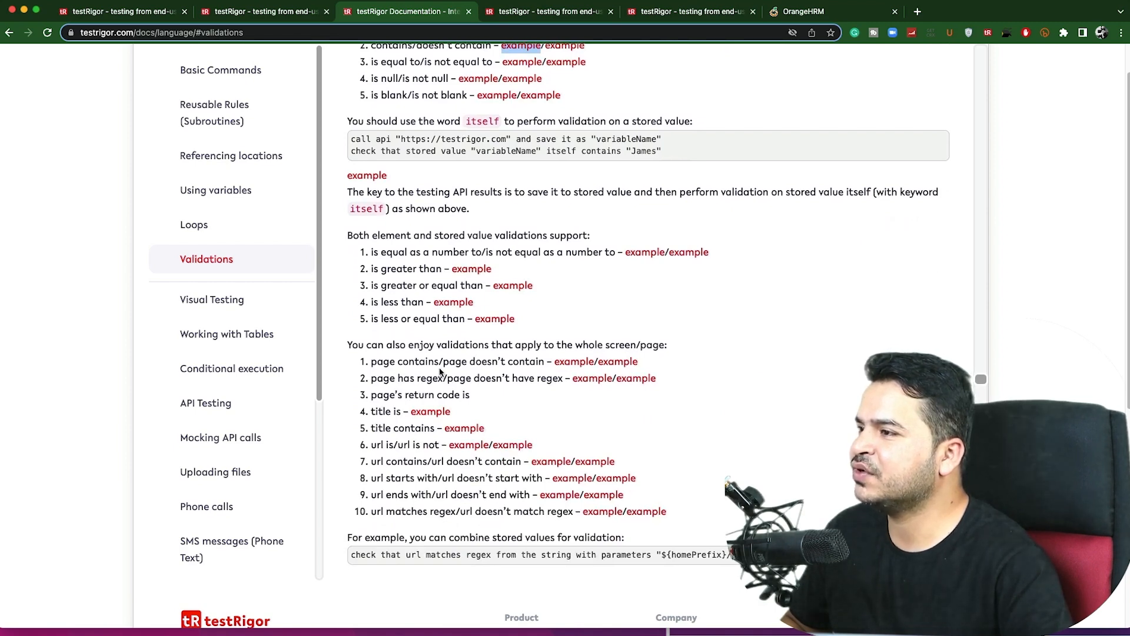
left_click(572, 365)
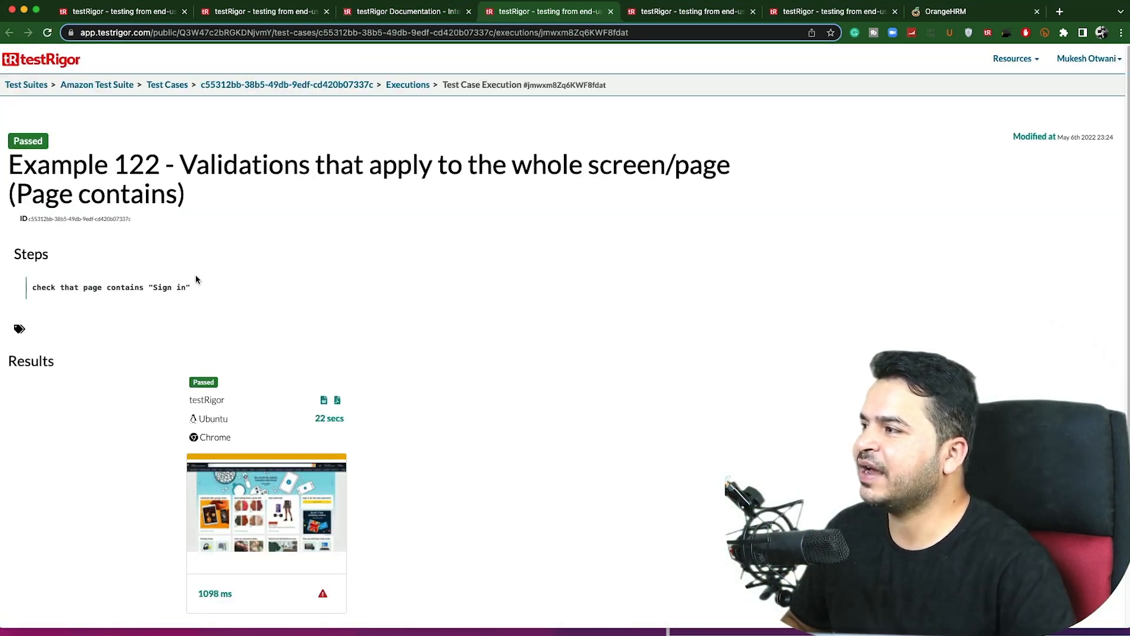
left_click_drag(203, 286, 34, 284)
key("ctrl+c")
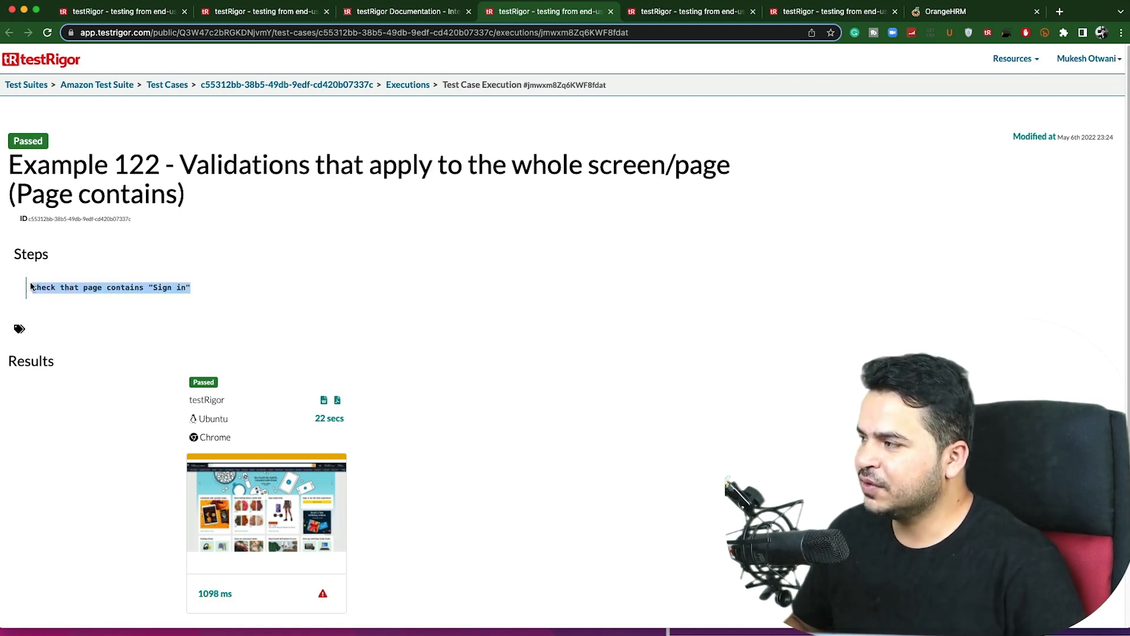
Add a final check that the page contains "Add", then view OrangeHRM at mobile width.
left_click(122, 12)
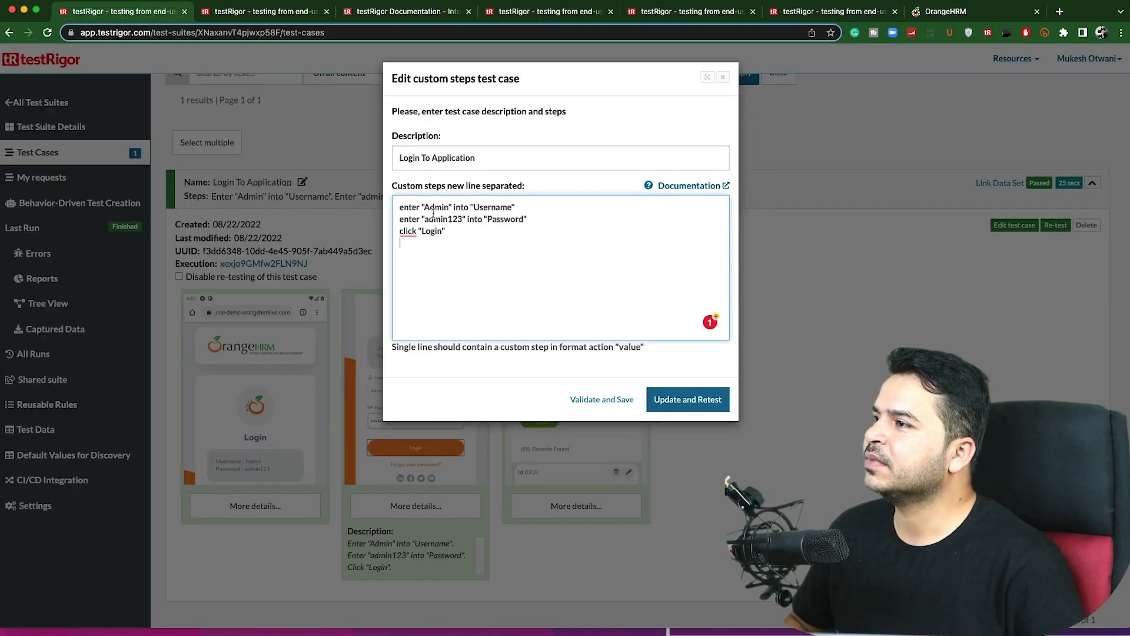
key("ctrl+v")
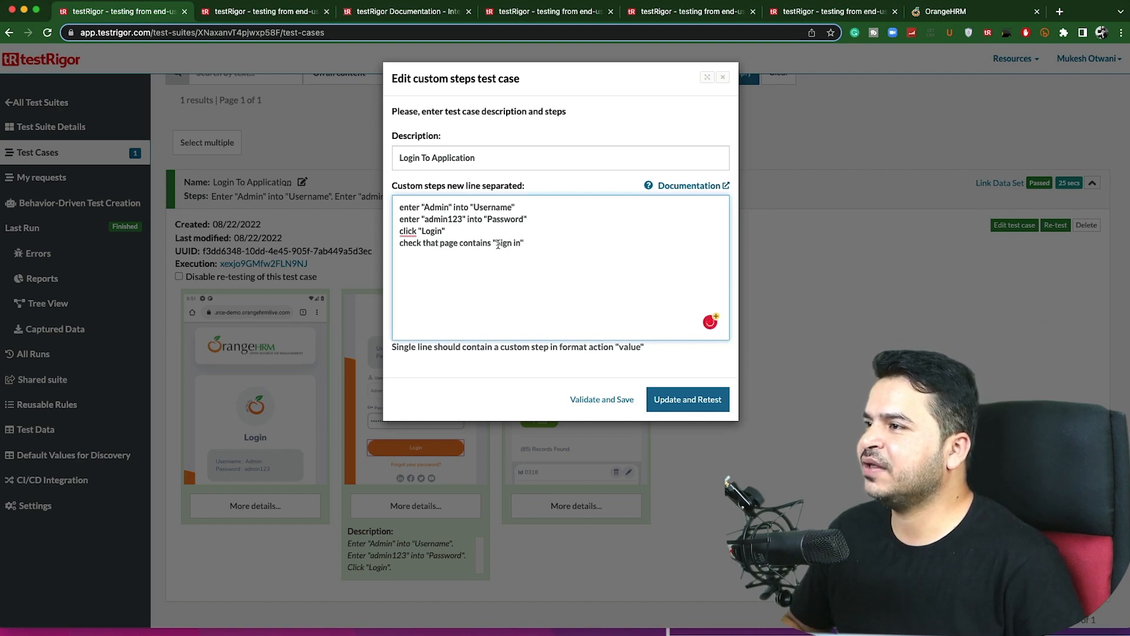
left_click_drag(521, 244, 495, 244)
type("Add")
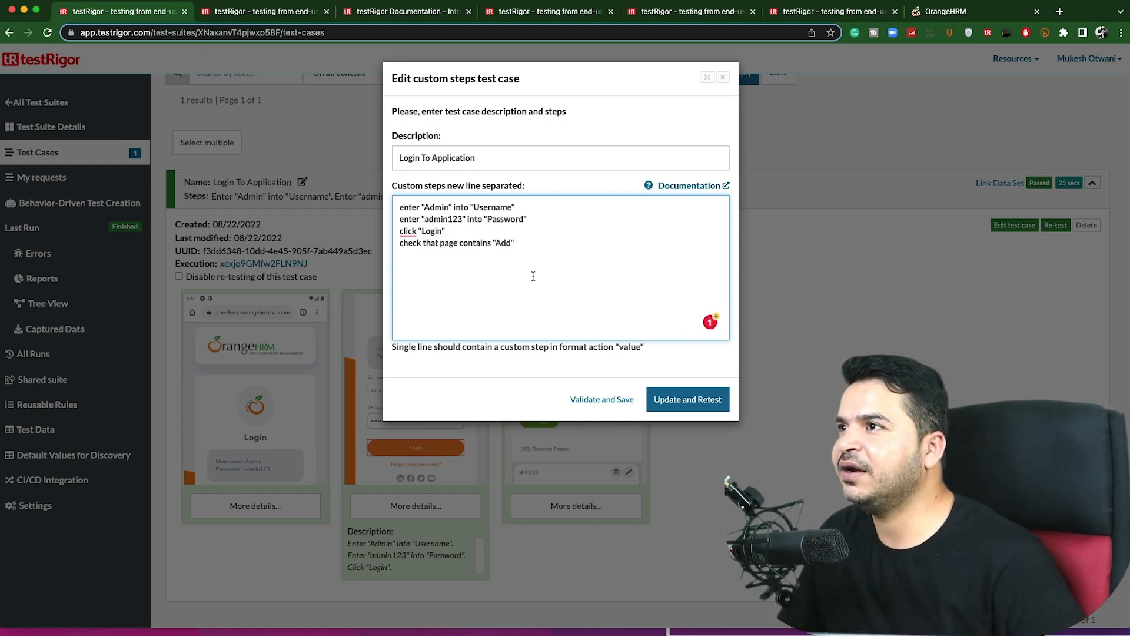
left_click(939, 13)
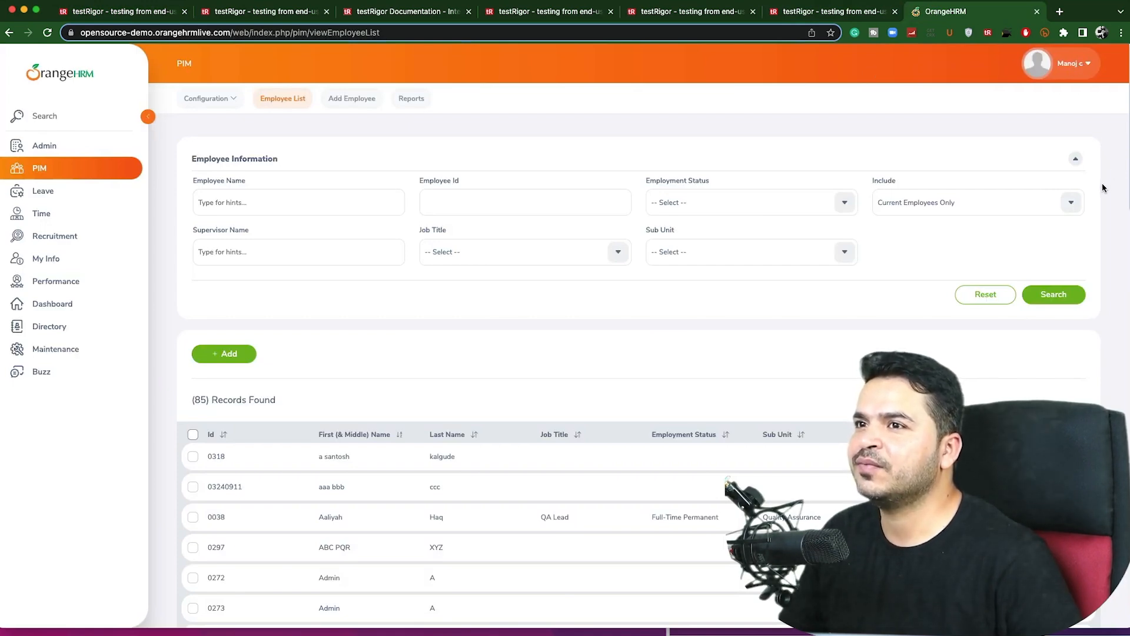
left_click_drag(1127, 625, 352, 596)
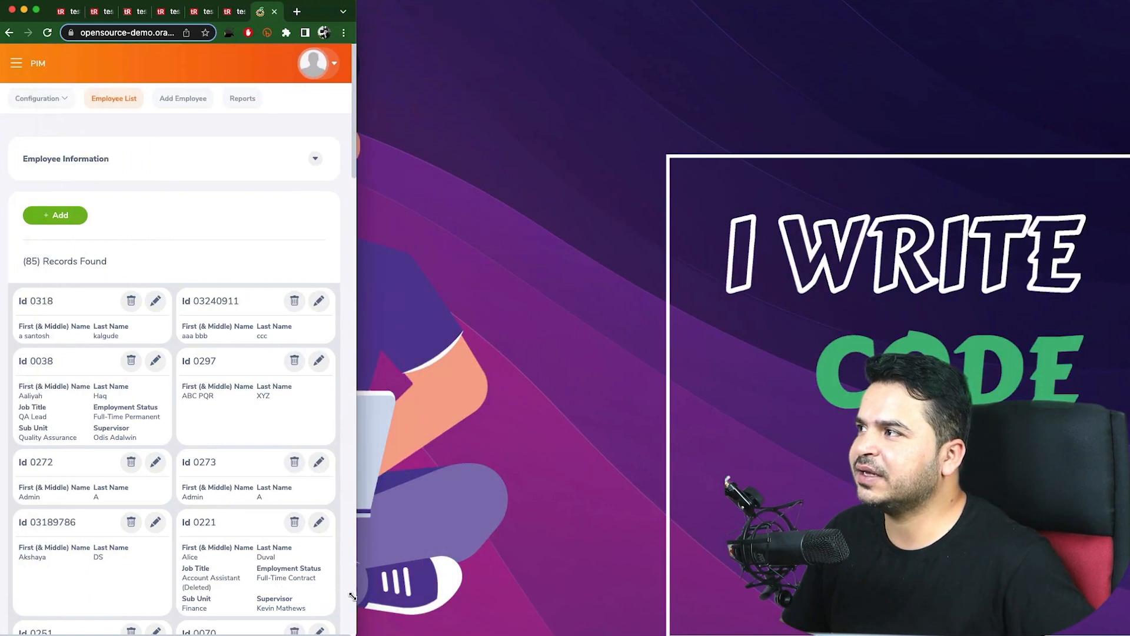
Log out of OrangeHRM, restore the window to full width, and return to testRigor.
left_click(326, 63)
left_click(271, 144)
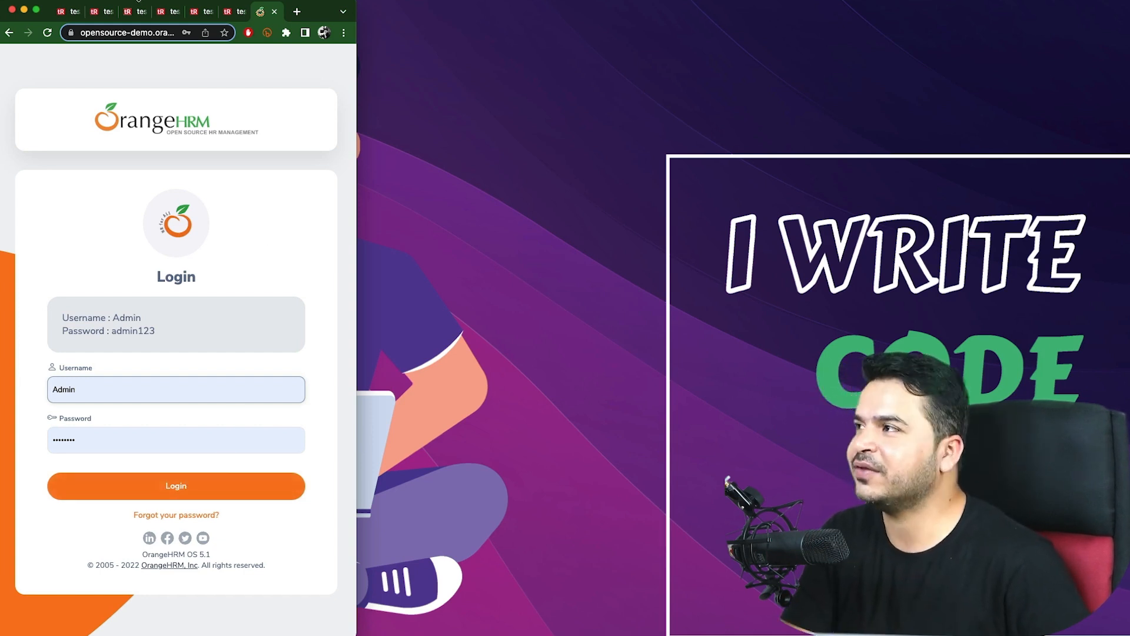
left_click_drag(356, 100, 1124, 157)
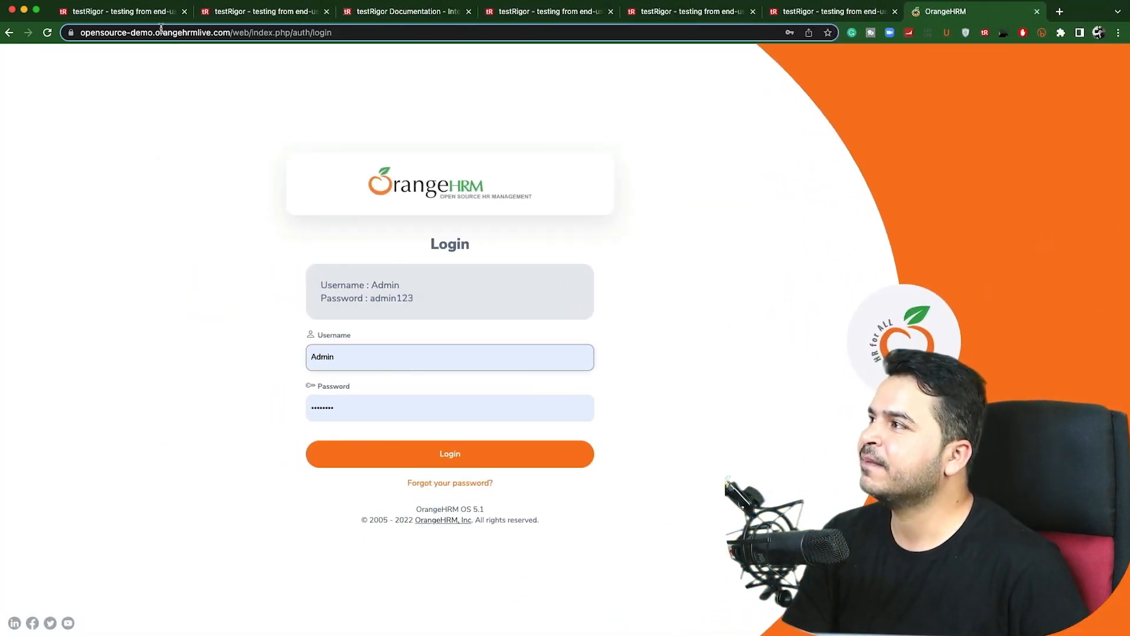
left_click(135, 18)
Save the steps with the new "Add" check and queue Login To Application for retest.
left_click_drag(517, 242, 387, 238)
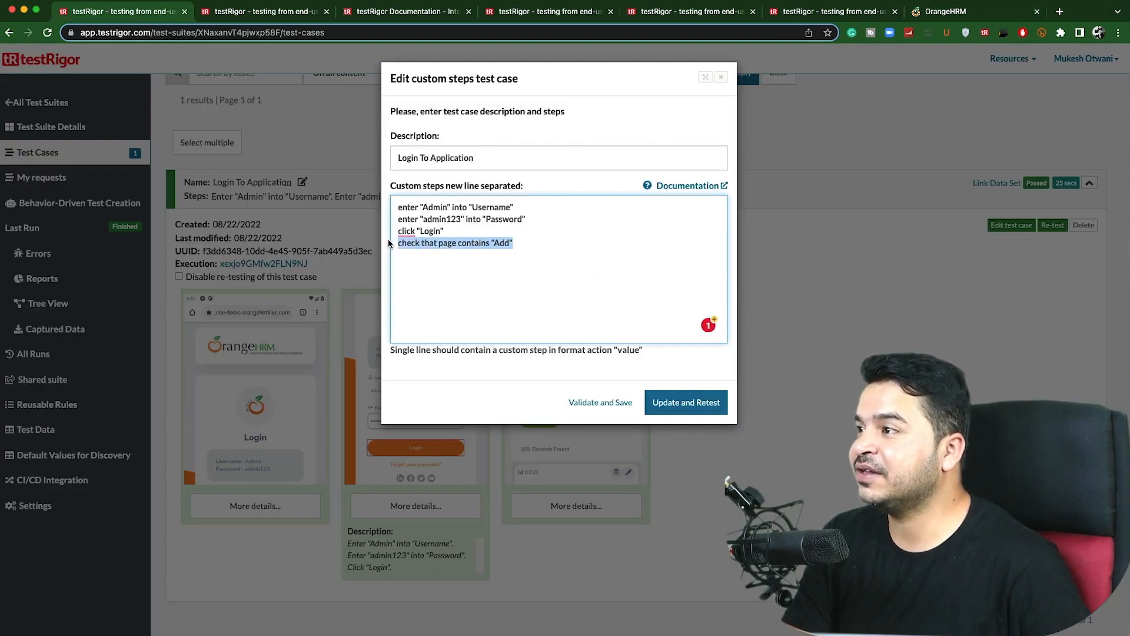
left_click(540, 243)
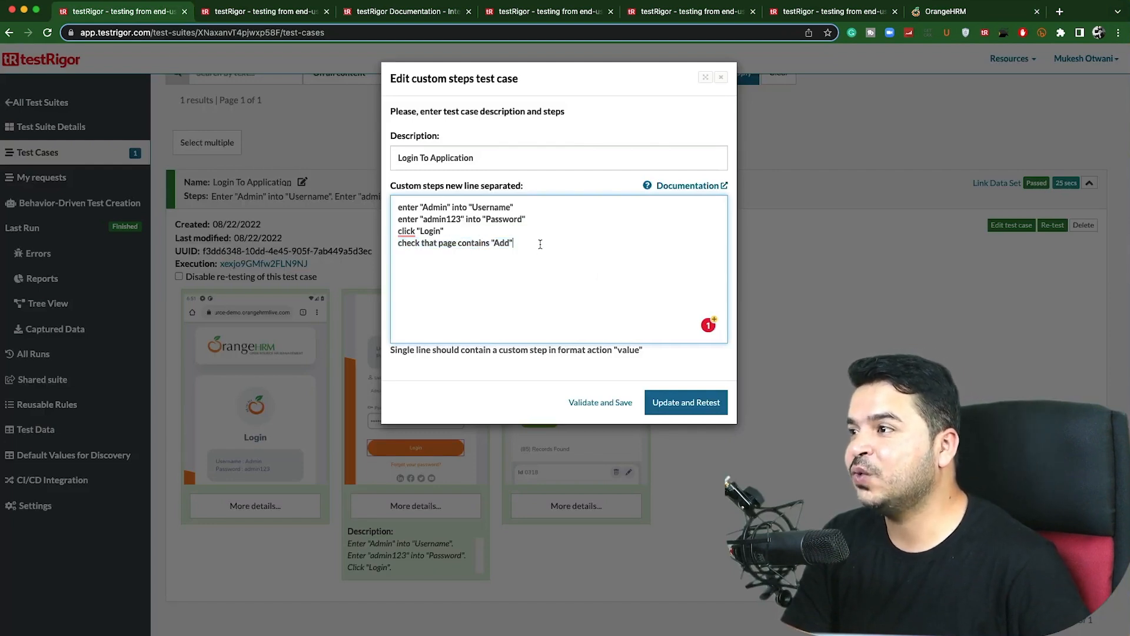
double_click(501, 243)
left_click(678, 394)
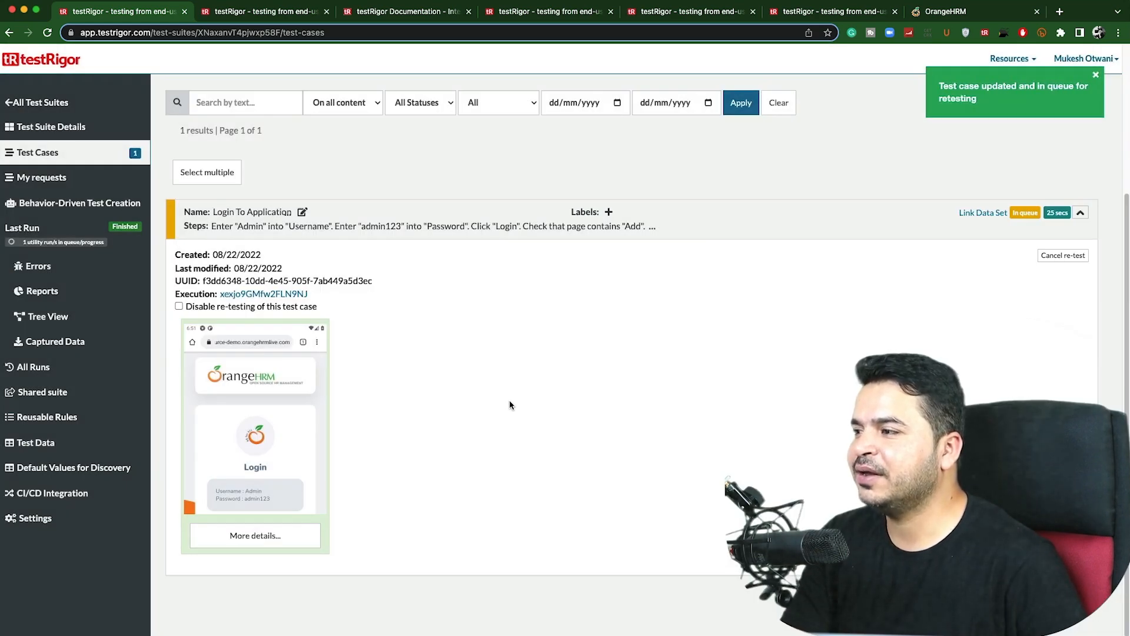
left_click_drag(938, 86, 1002, 110)
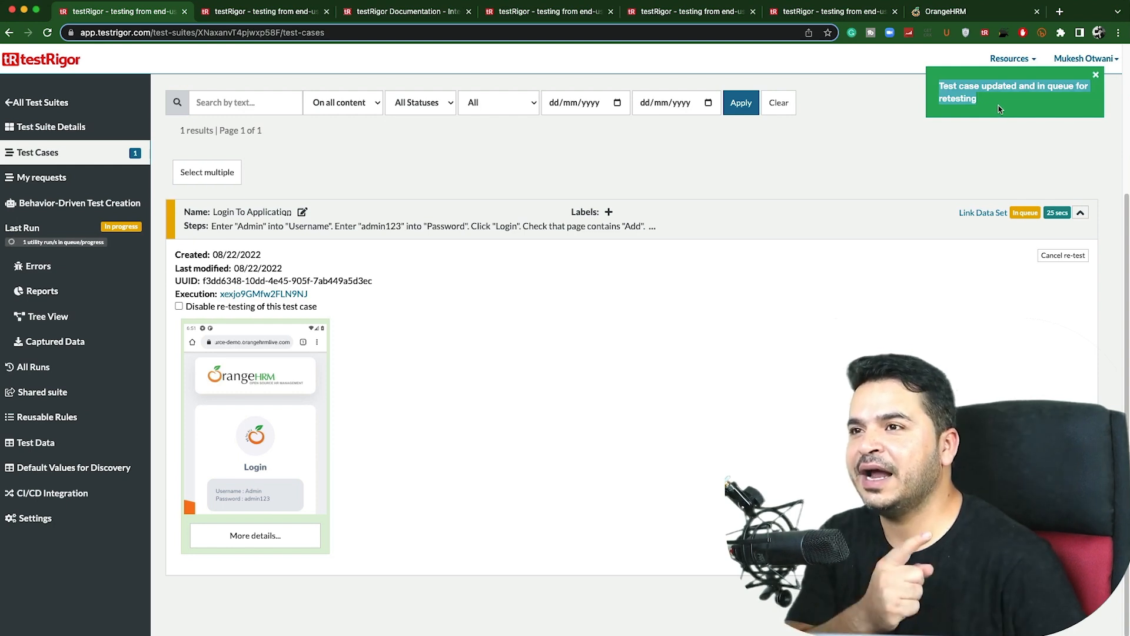
left_click(730, 323)
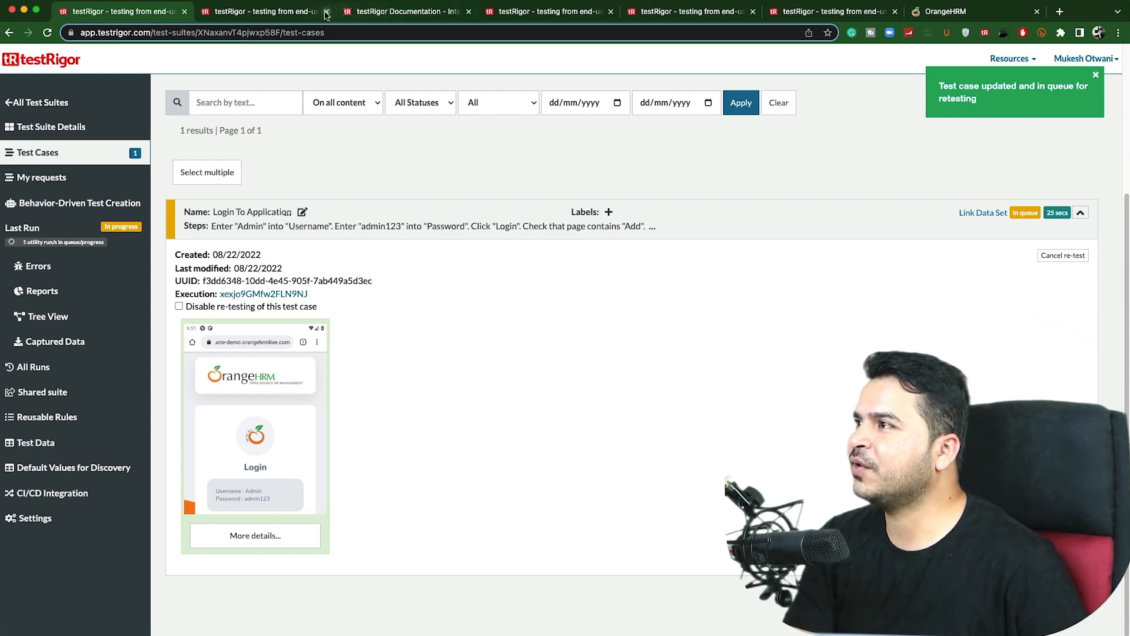
right_click(270, 293)
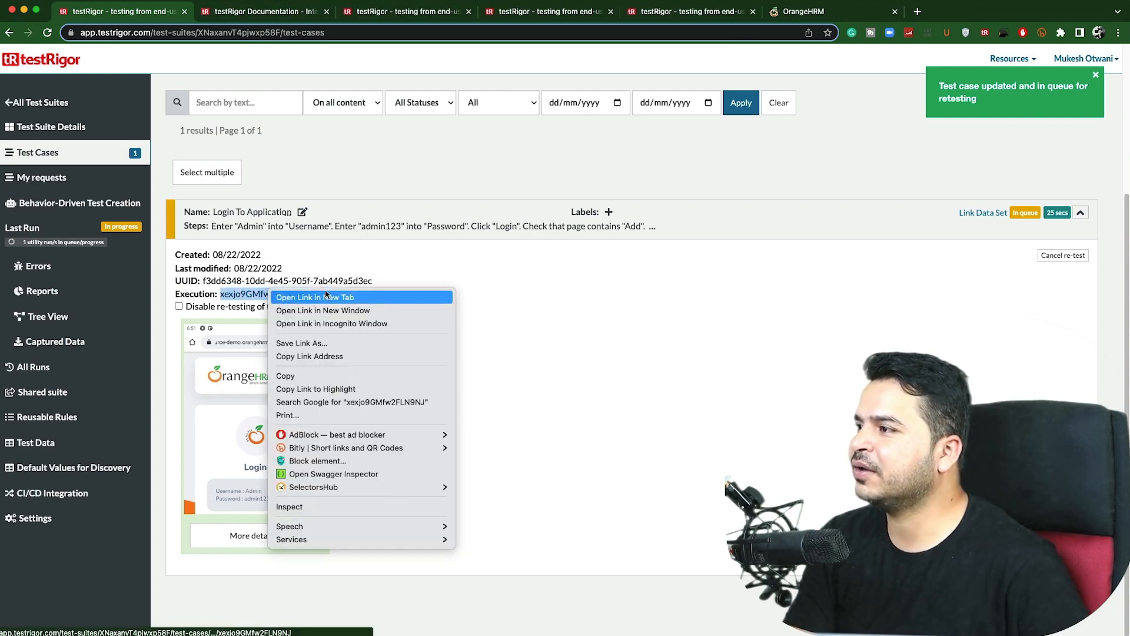
View the queued Login To Application execution details in a new tab, then return to Test Cases.
left_click(300, 294)
left_click(267, 12)
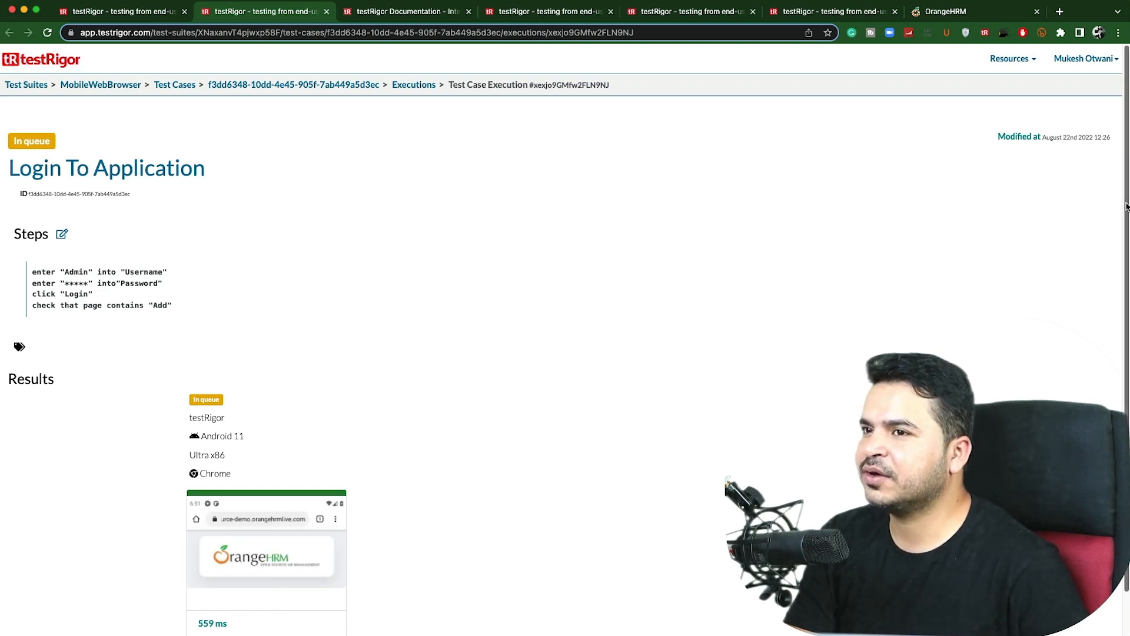
scroll(1125, 206, "down", 2)
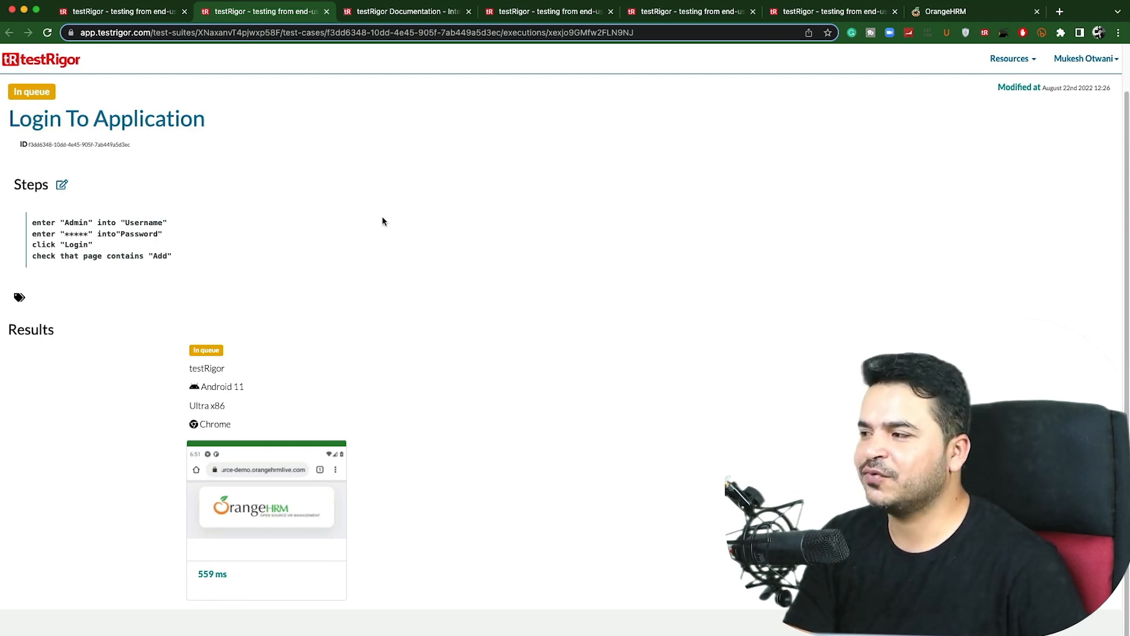
left_click(150, 13)
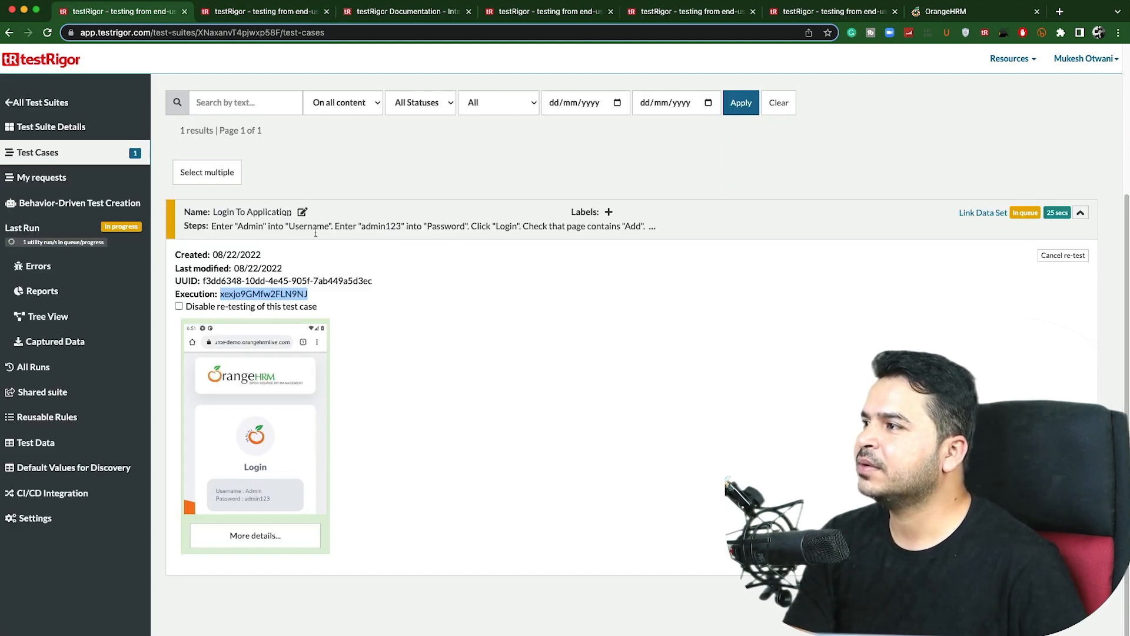
Correct the misspelled test case name to 'Login To Application'.
left_click(302, 213)
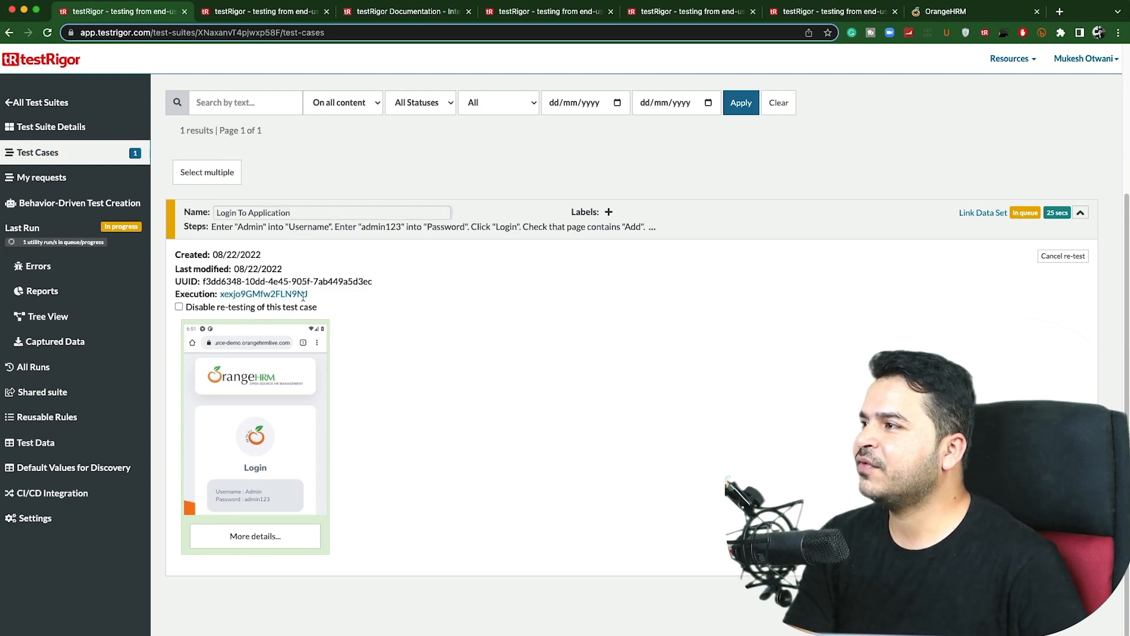
left_click_drag(300, 210, 213, 211)
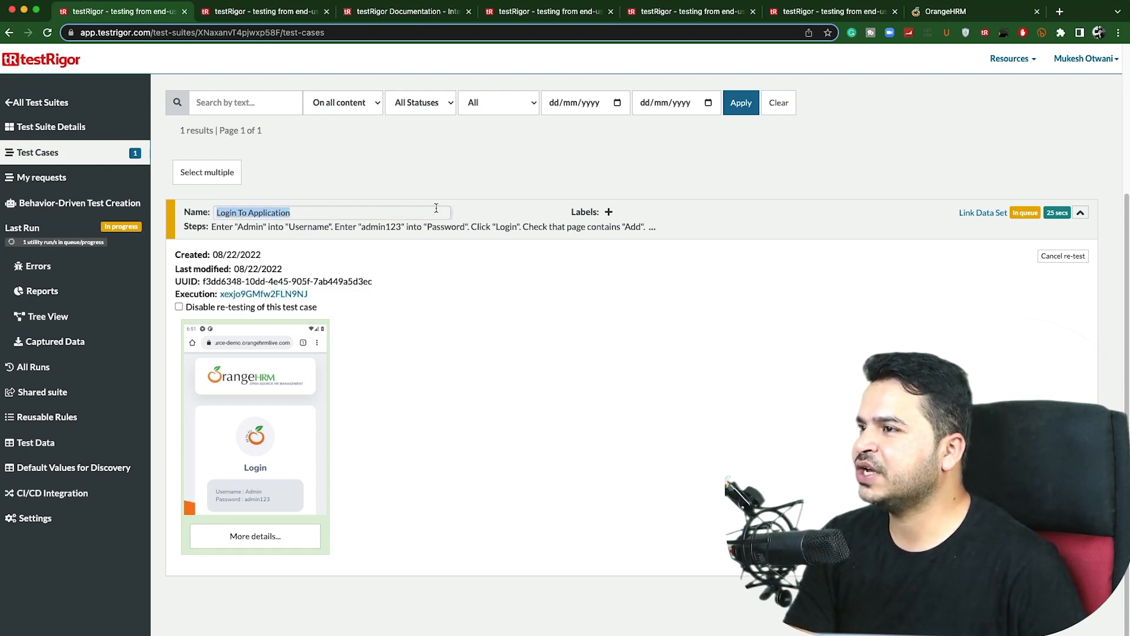
left_click(493, 187)
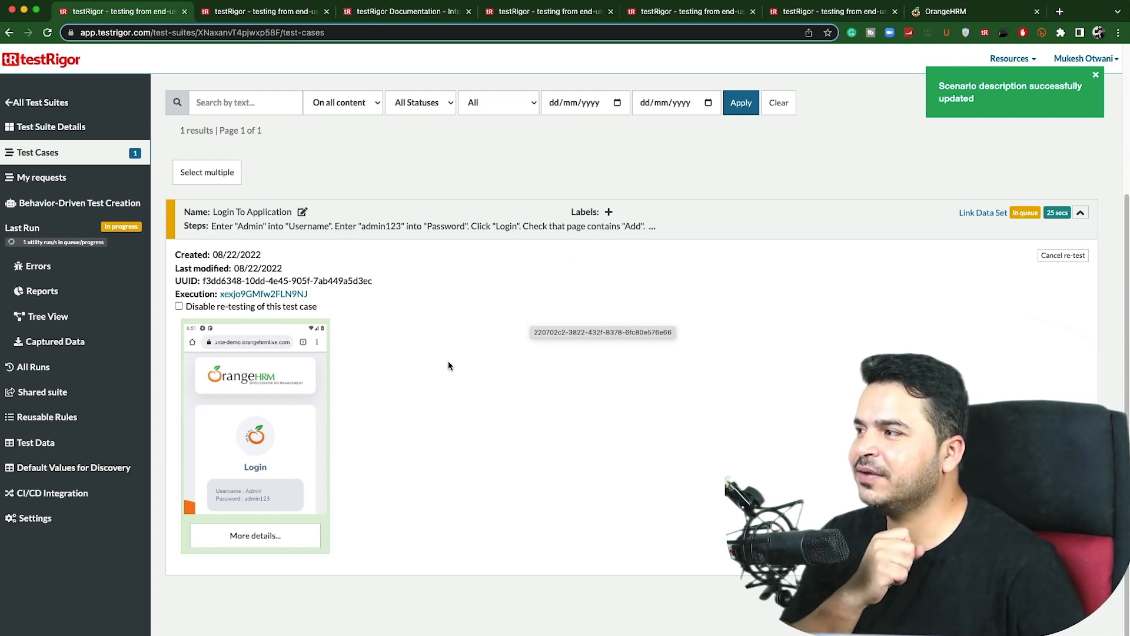
Enlarge the first step screenshot, then reload the execution page to check the updated status.
left_click(244, 418)
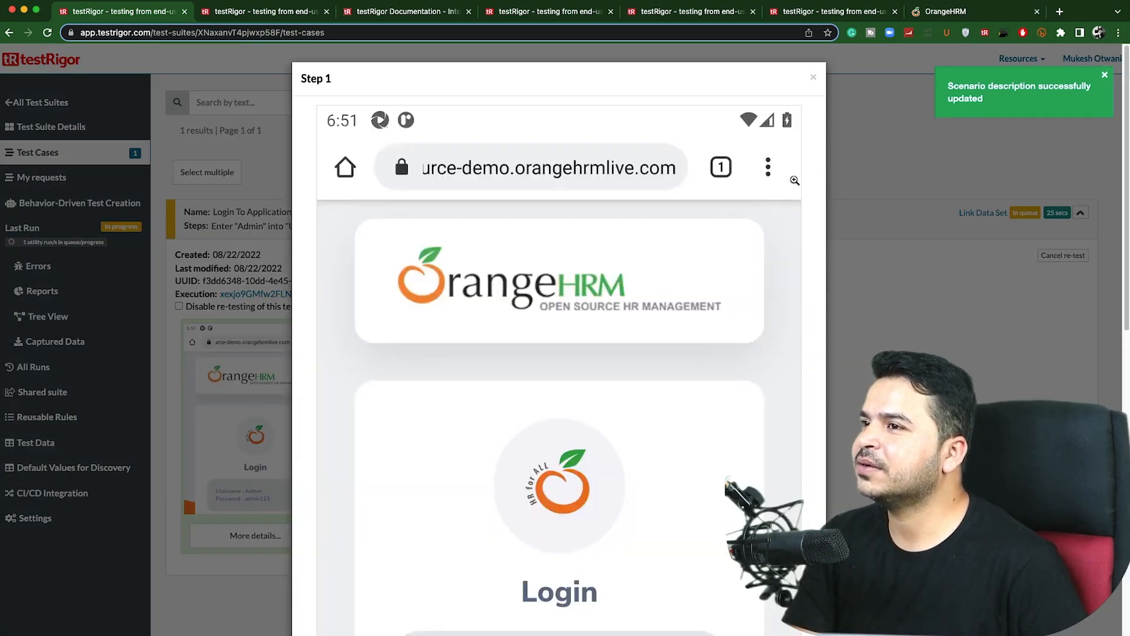
left_click(813, 79)
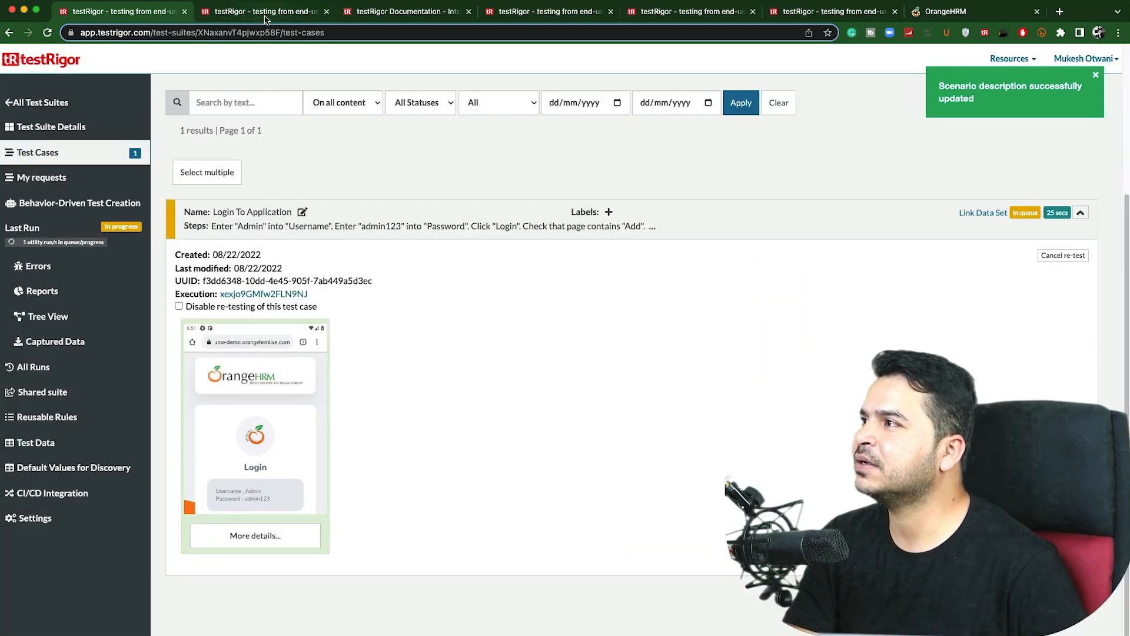
left_click(264, 17)
left_click(49, 33)
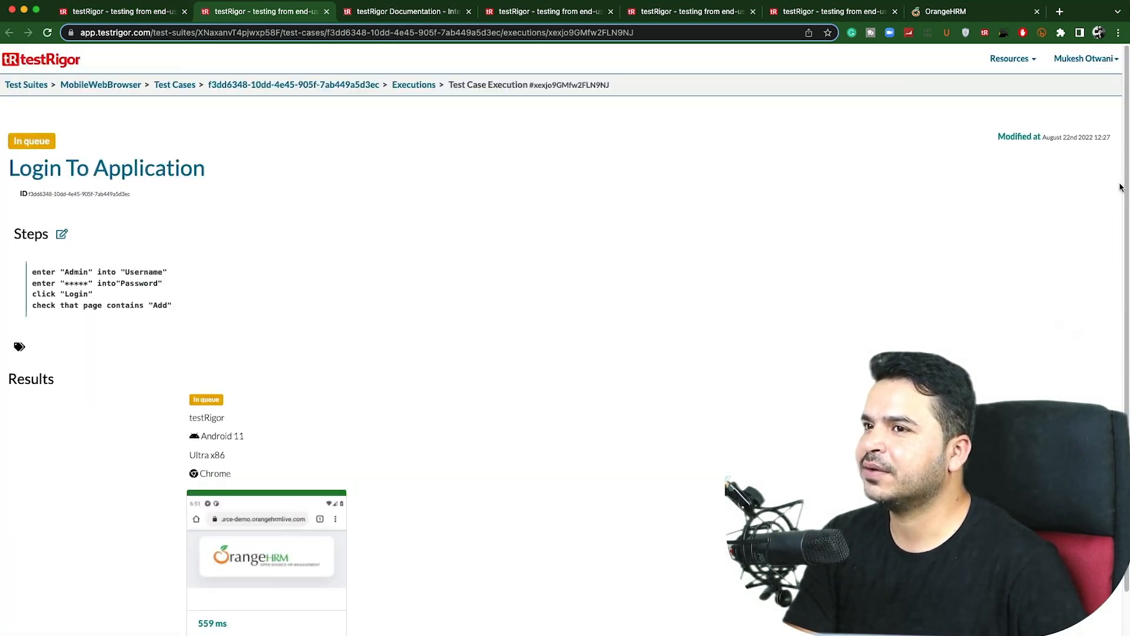
scroll(1122, 176, "down", 2)
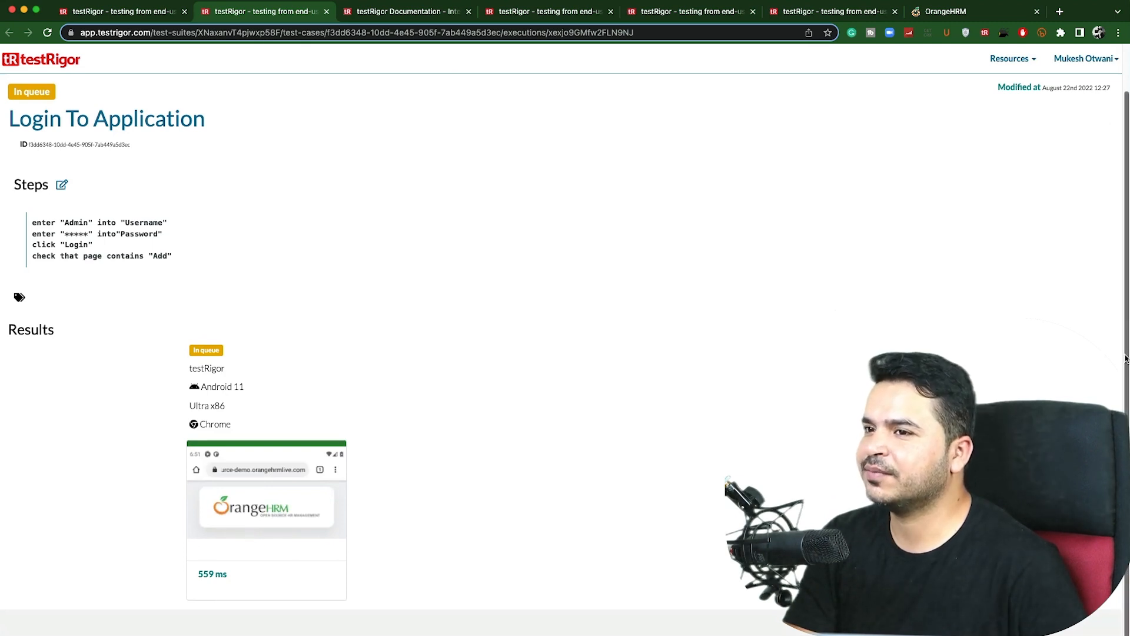
left_click(126, 13)
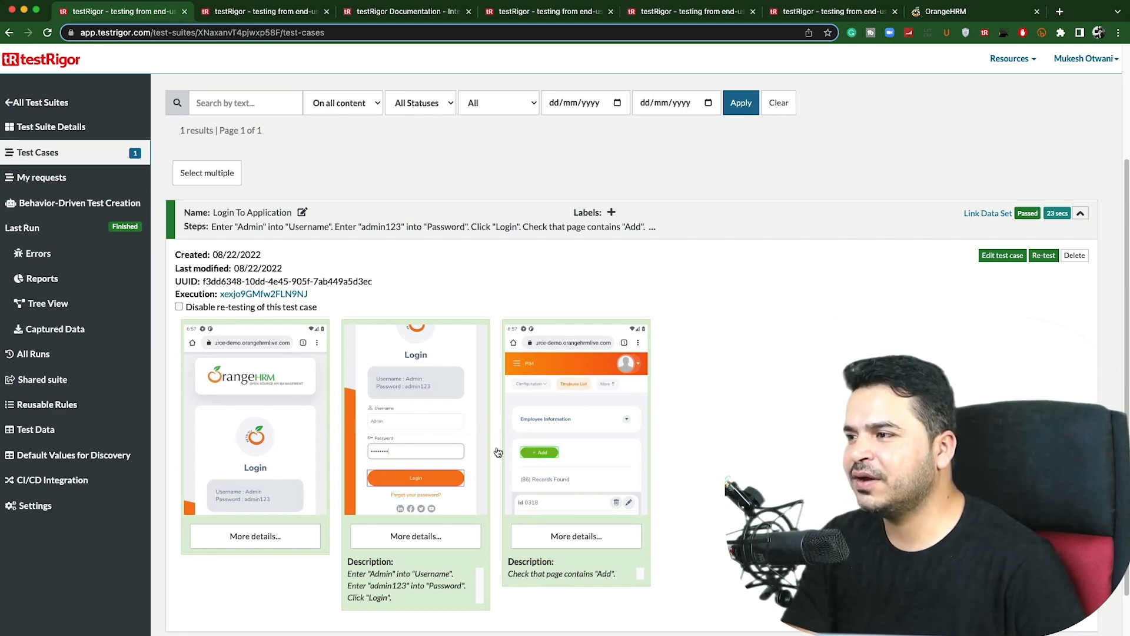
Enlarge the third step's screenshot of the Login To Application test case.
left_click(559, 456)
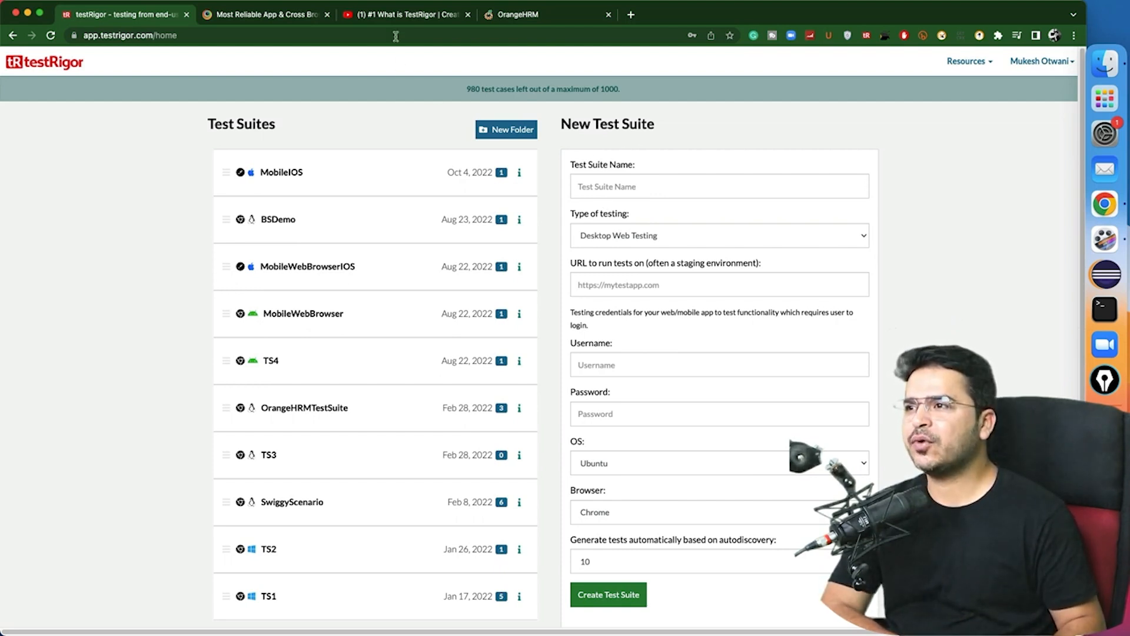
Switch to the YouTube tab playing '#1 What is TestRigor'.
left_click(403, 16)
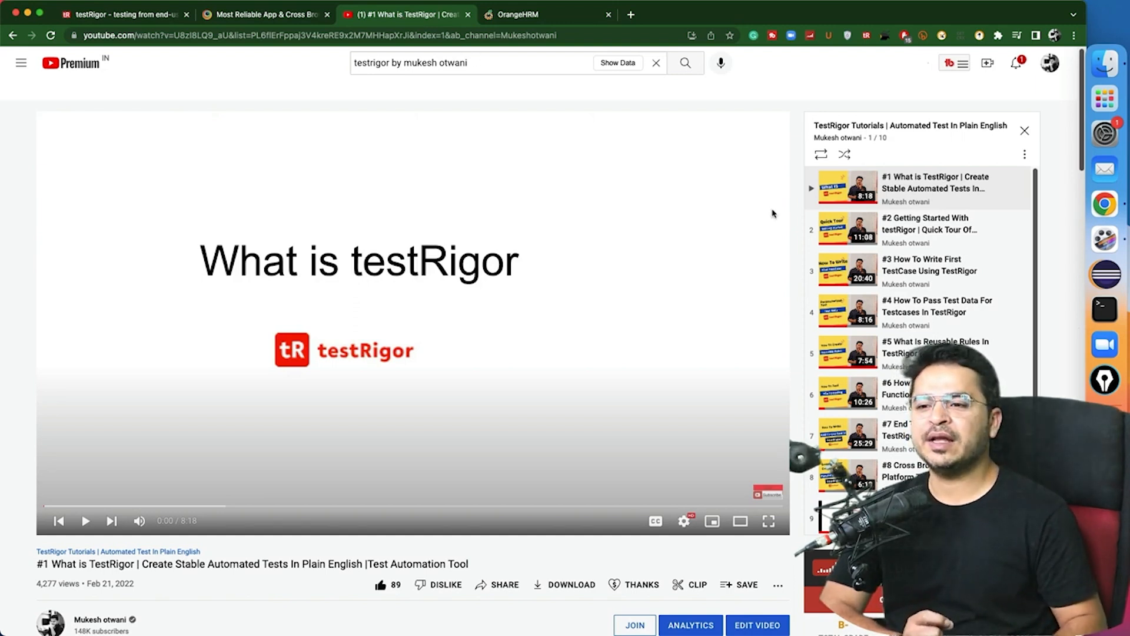
Scroll the testRigor tutorial playlist, then switch to the BrowserStack homepage tab.
scroll(1038, 353, "down", 2)
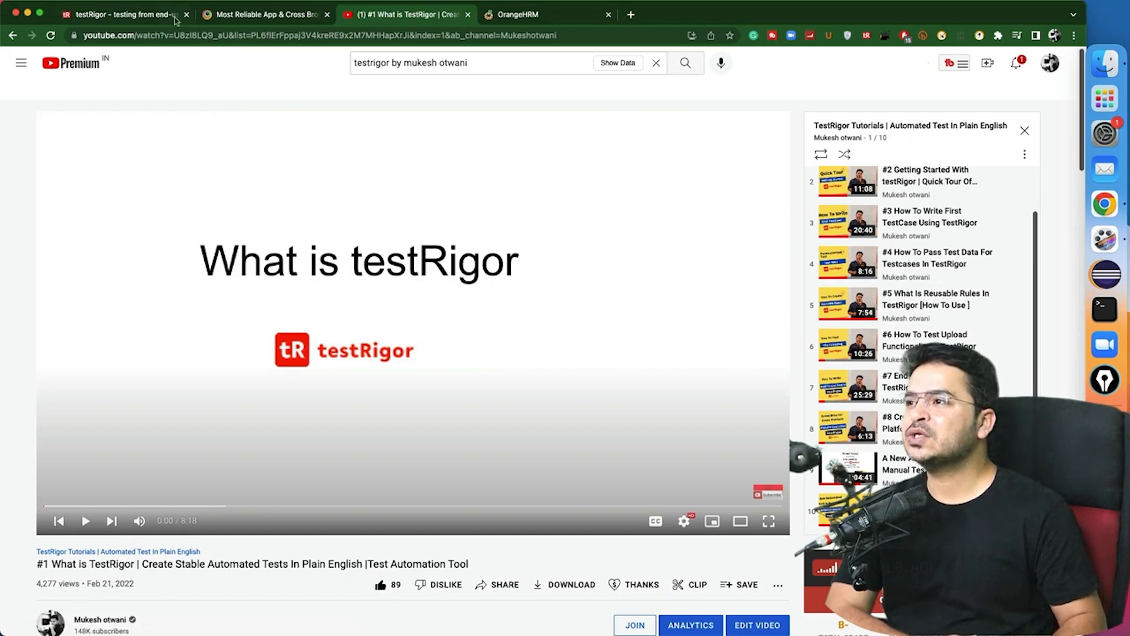
left_click(245, 15)
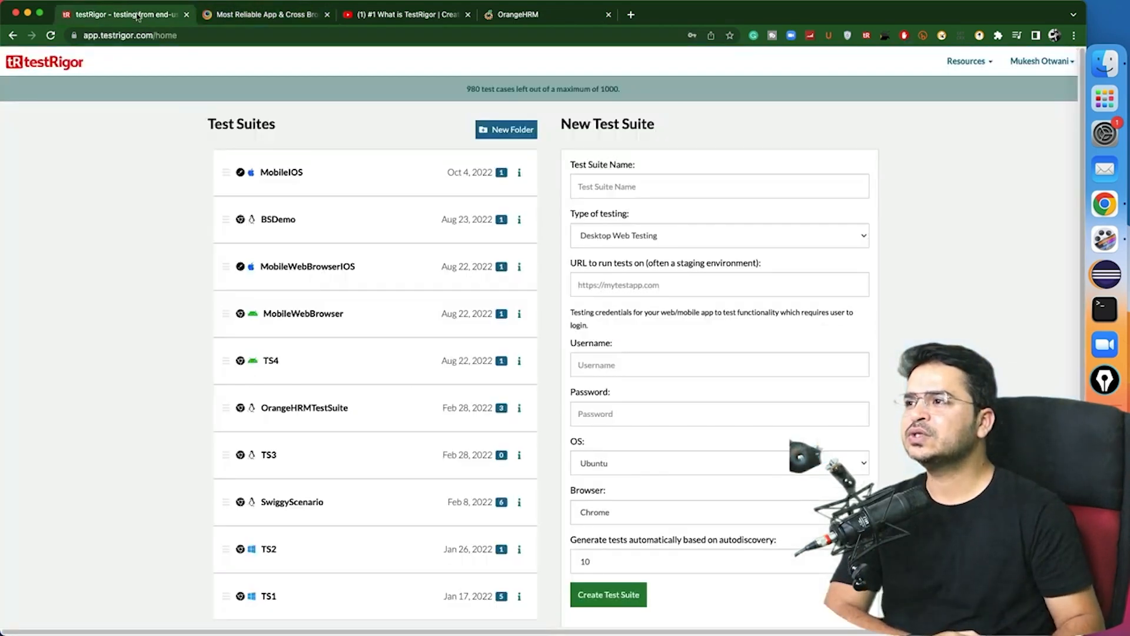
Go back to the testRigor tab showing the Test Suites page.
left_click(141, 14)
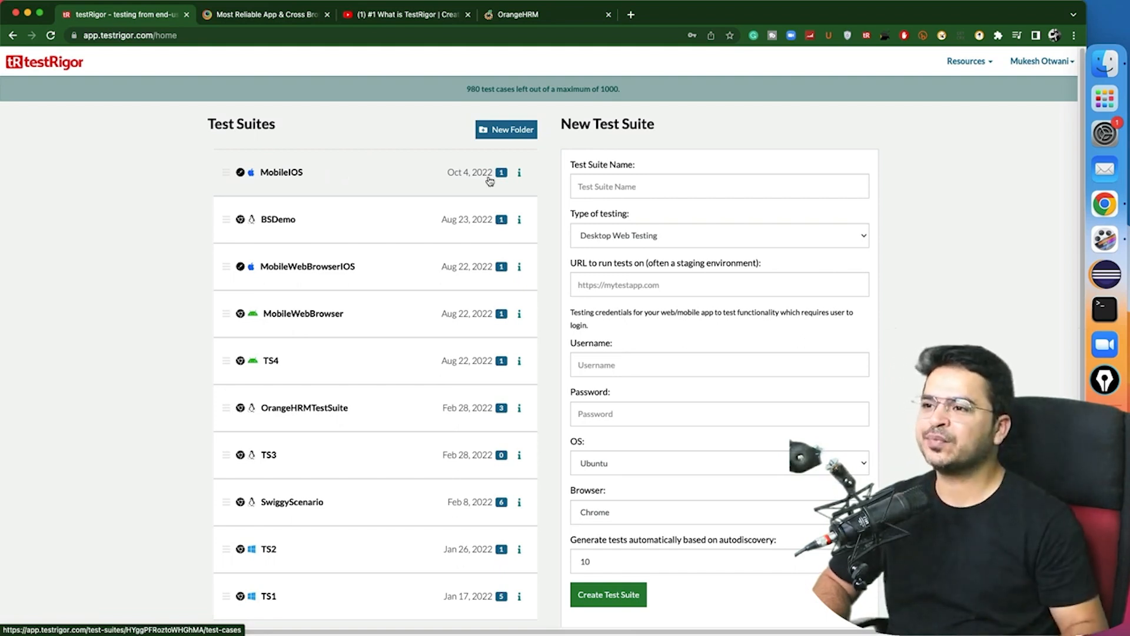
Name the new suite 'TestOnBrowserStack' and keep Desktop Web Testing as its type.
left_click(640, 184)
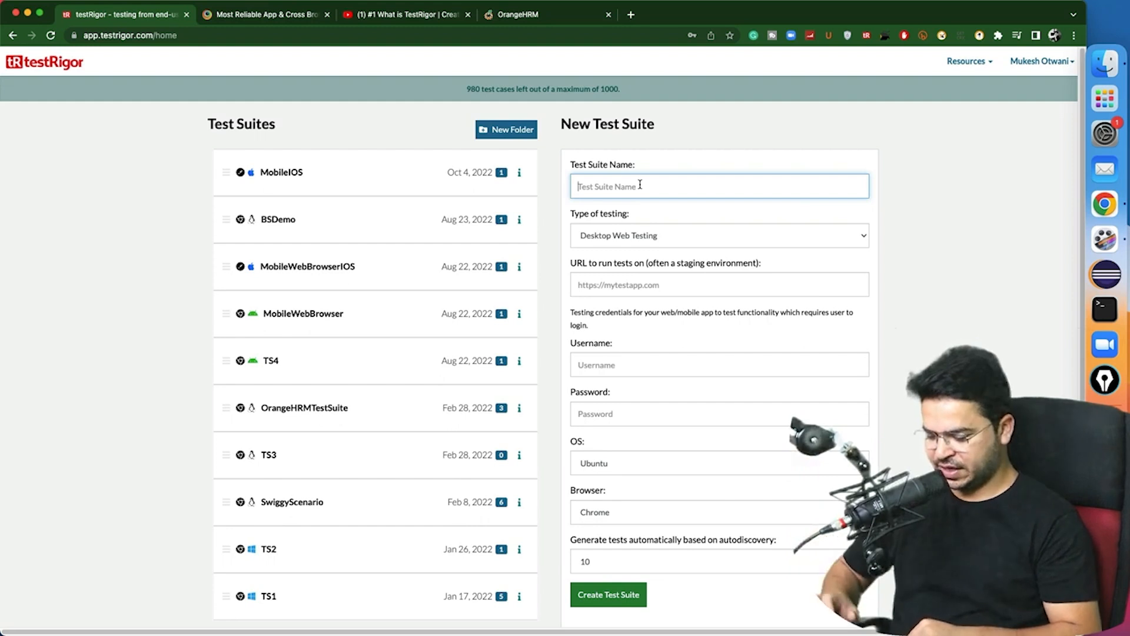
type("BrowserS")
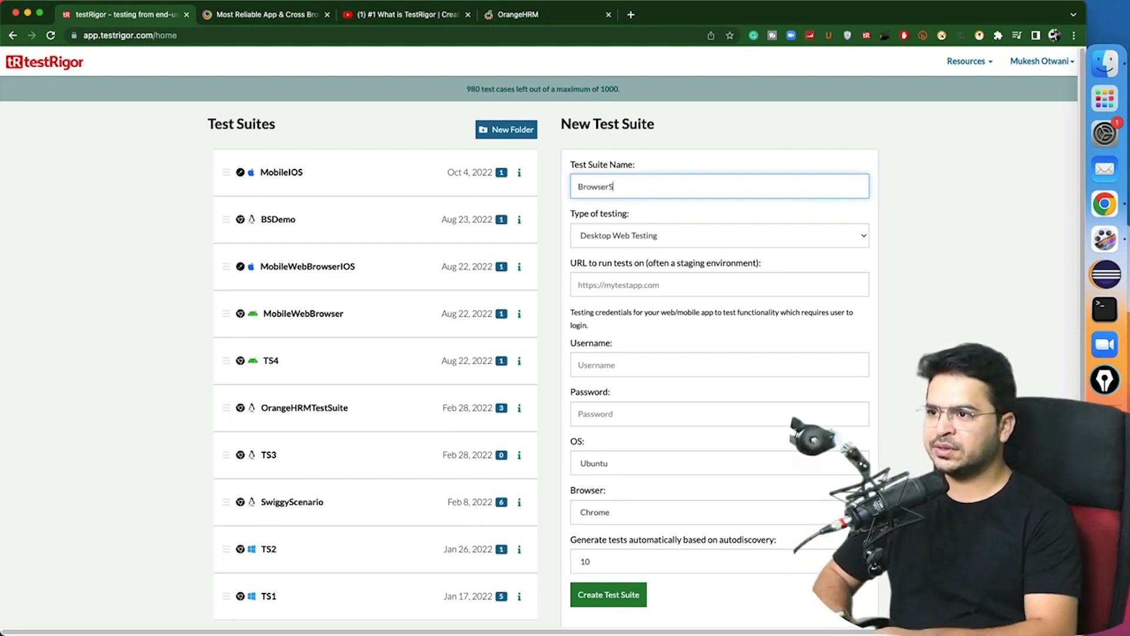
type("tack")
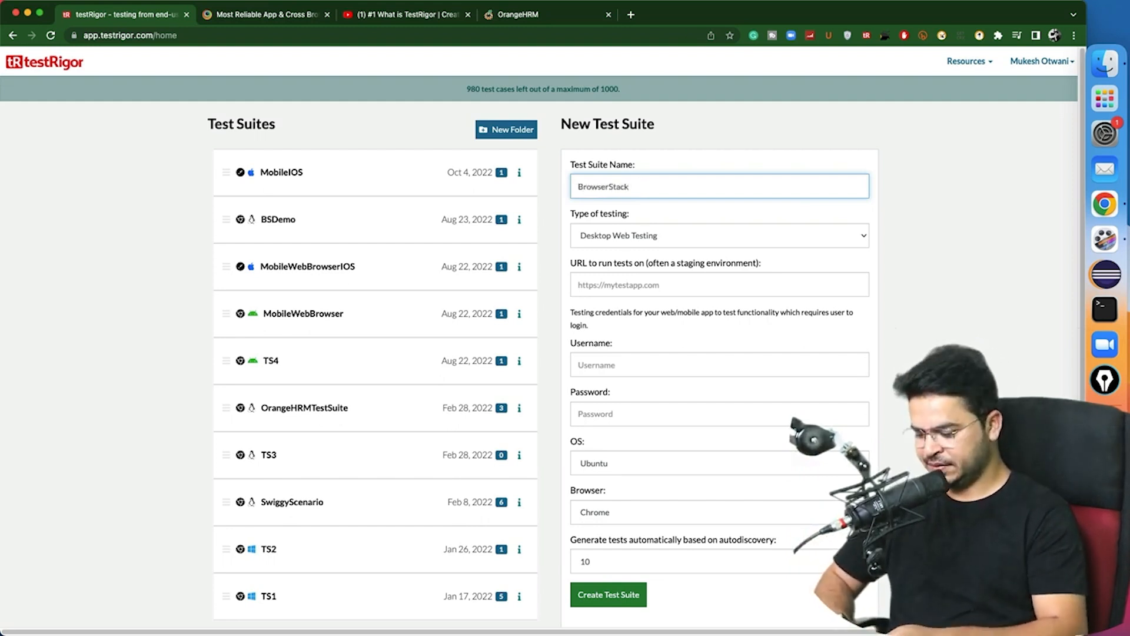
type("Test")
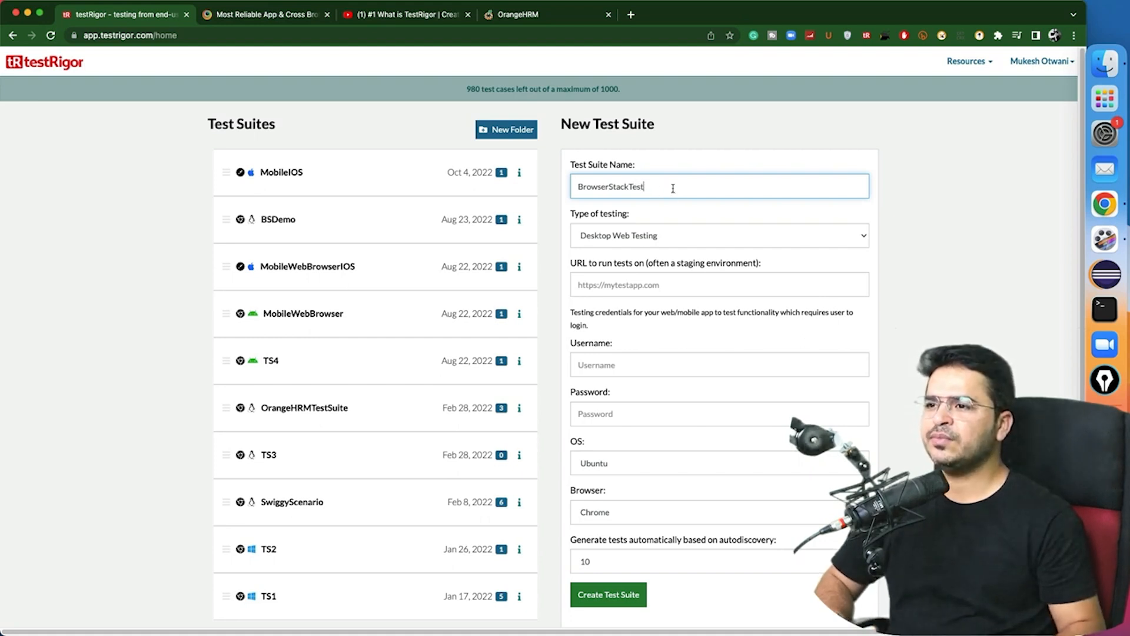
key("super+a")
type("TestOn")
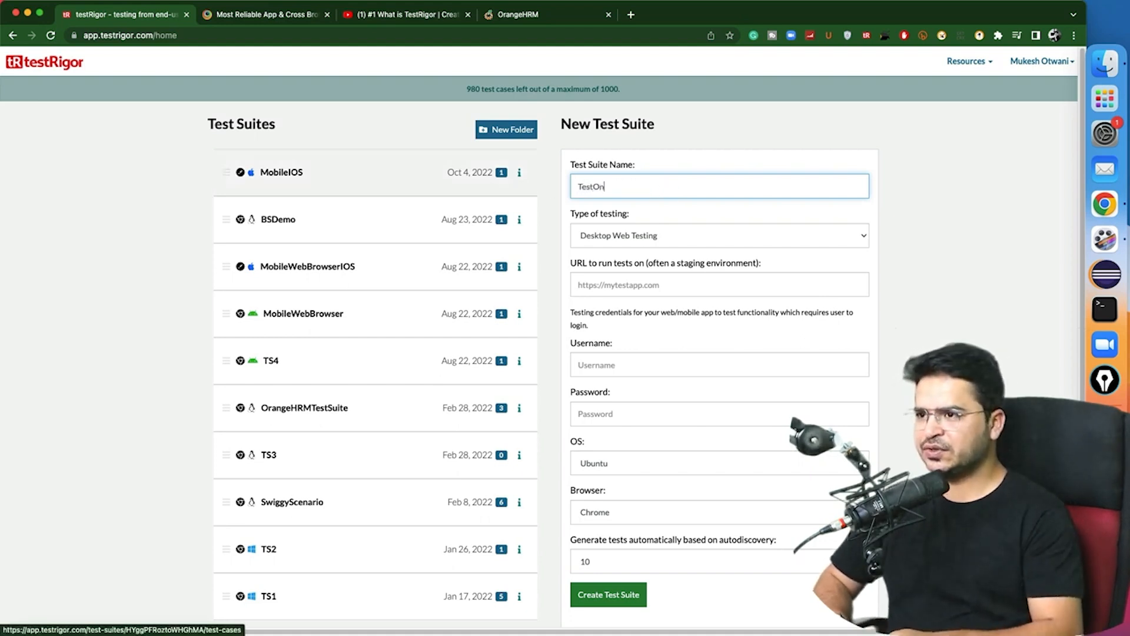
type("BrowserS")
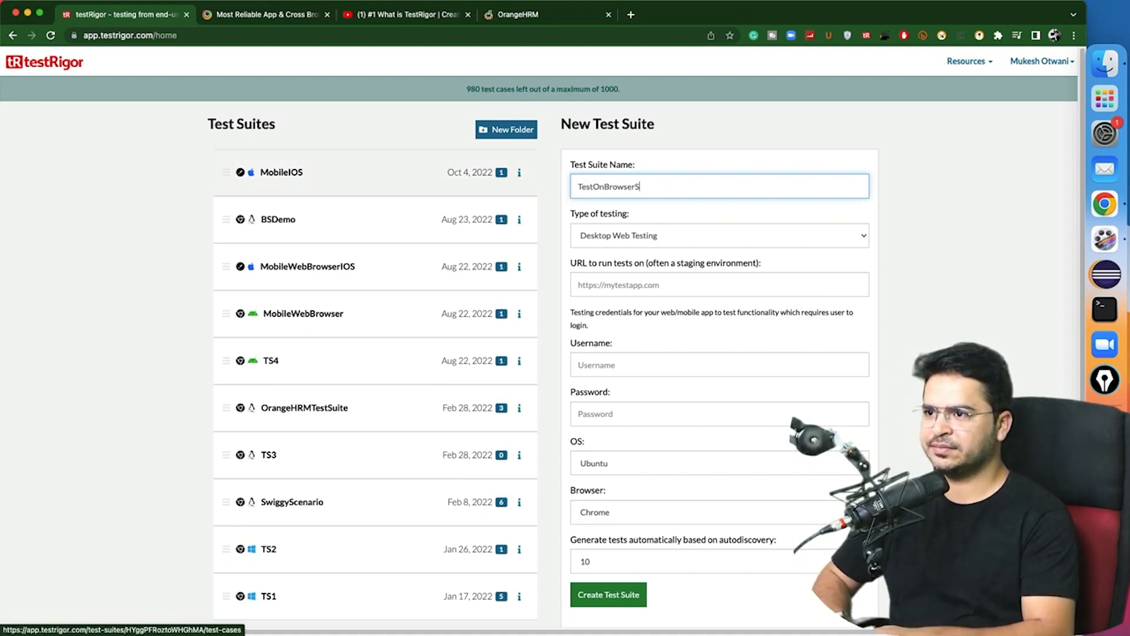
type("tack")
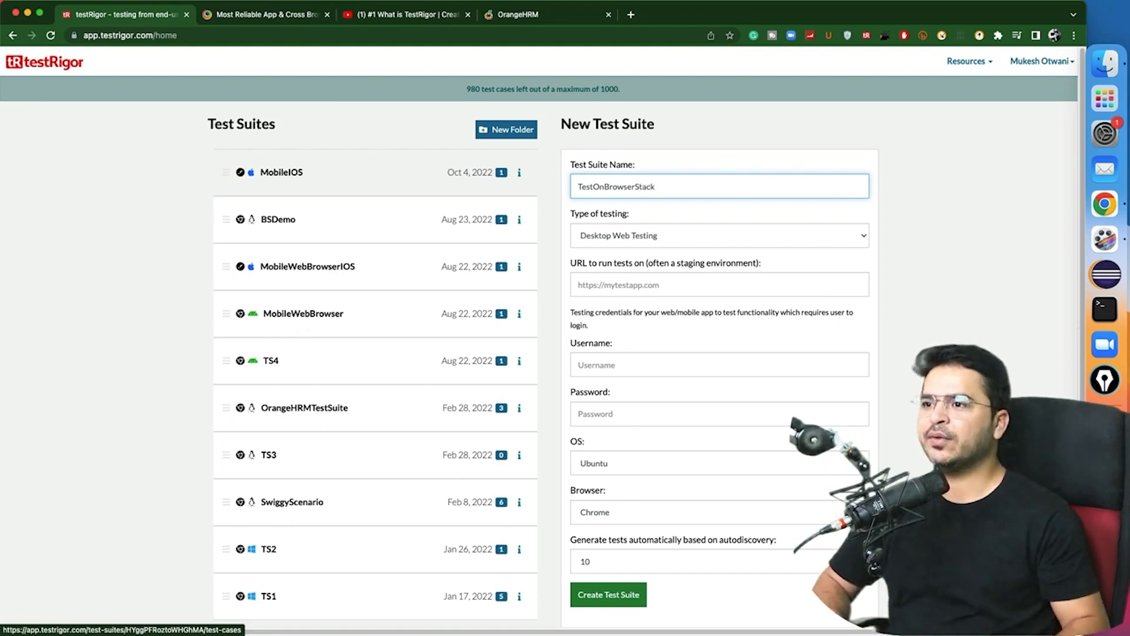
left_click(949, 246)
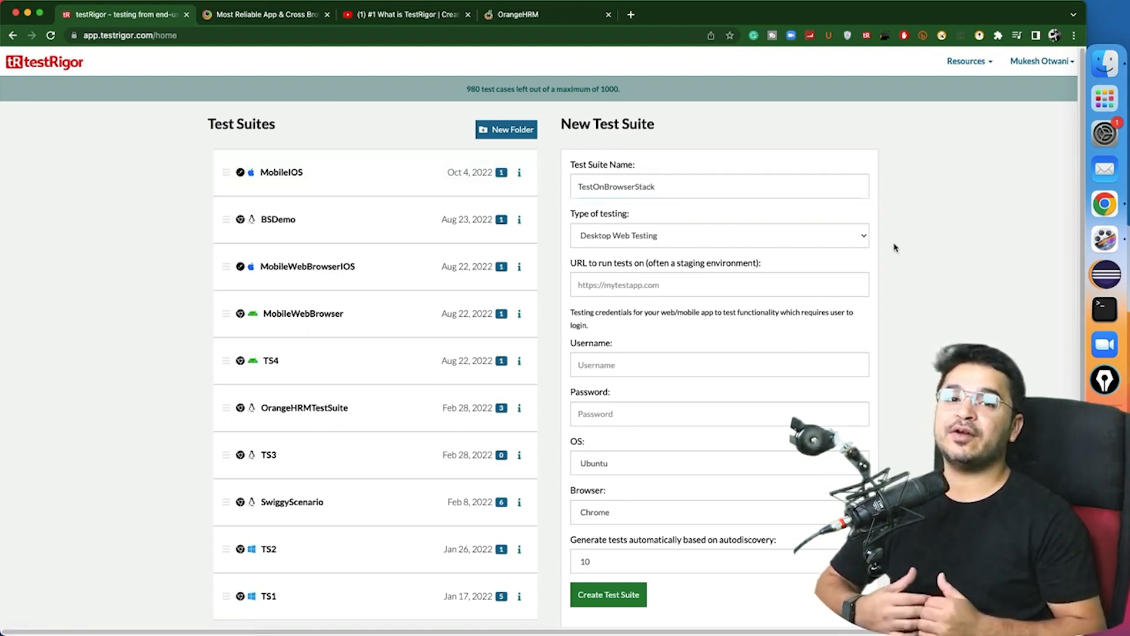
left_click(745, 240)
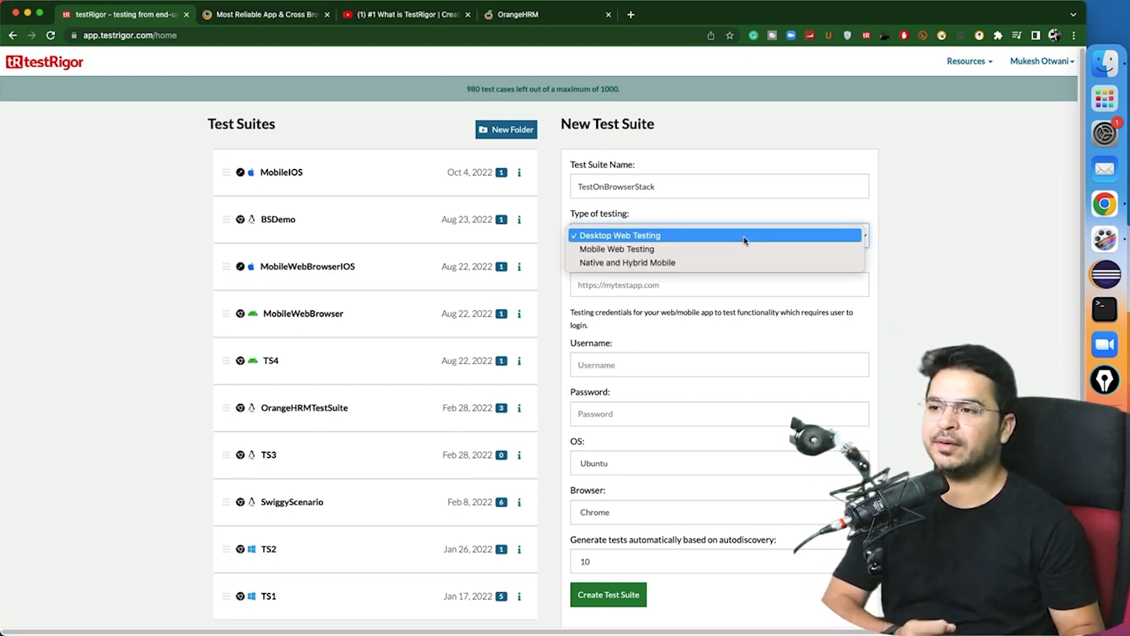
left_click(745, 241)
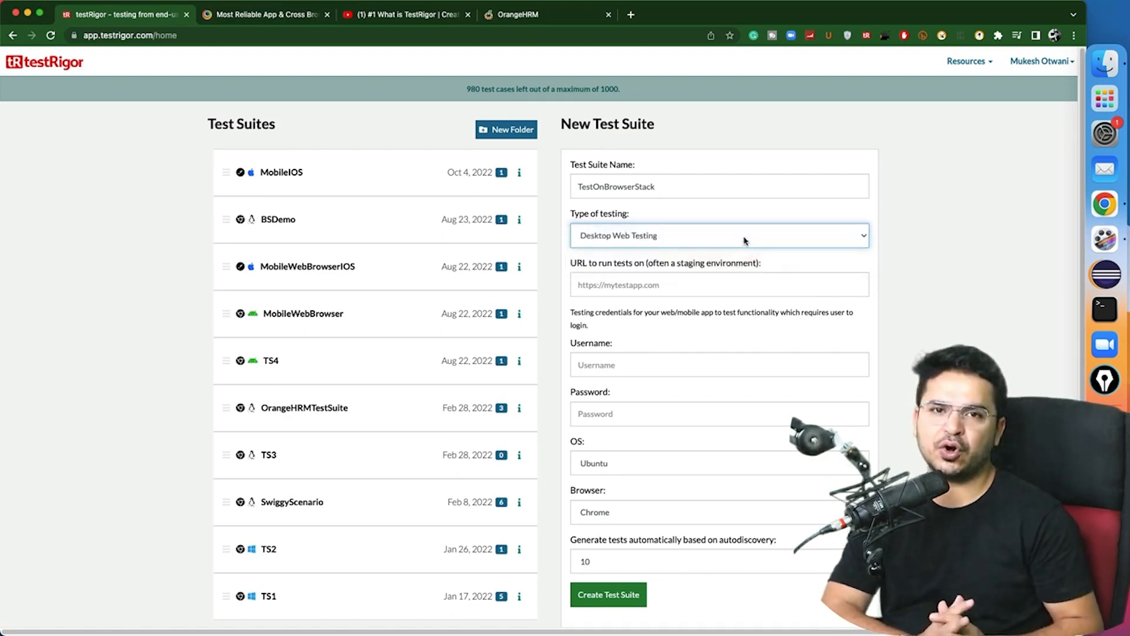
Paste the OrangeHRM demo login URL into the suite's URL field.
left_click(775, 286)
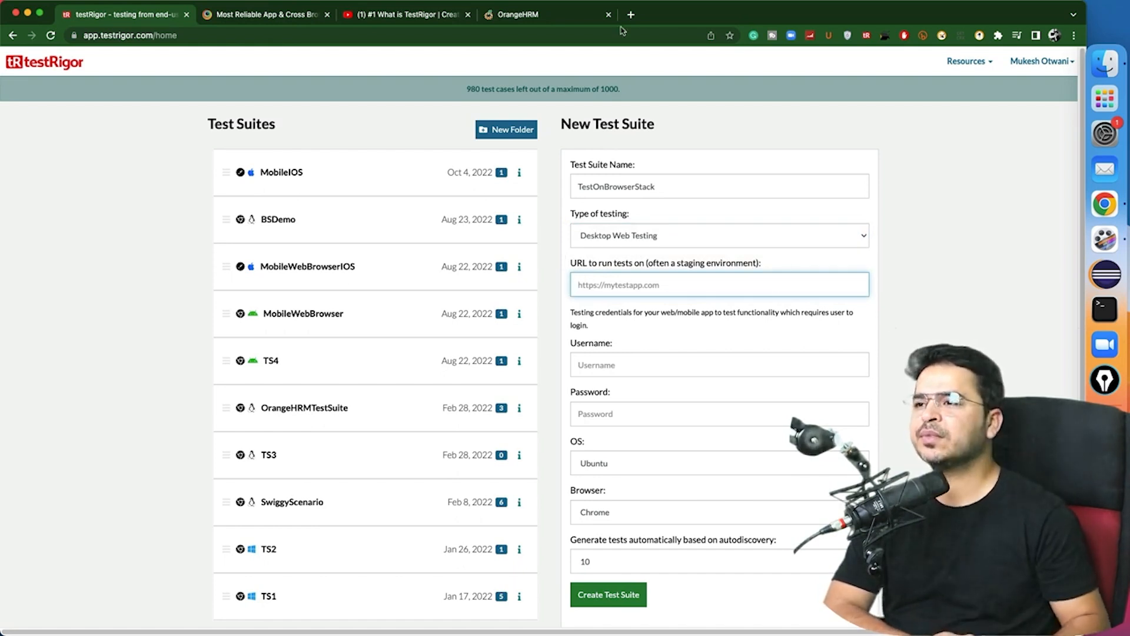
left_click(541, 13)
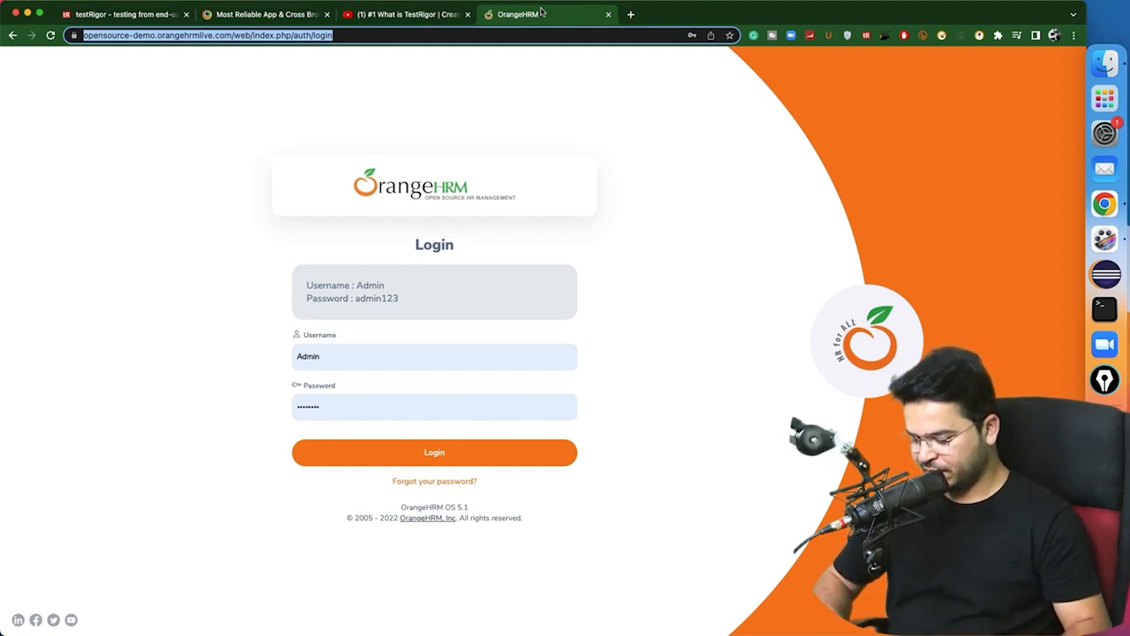
left_click(106, 17)
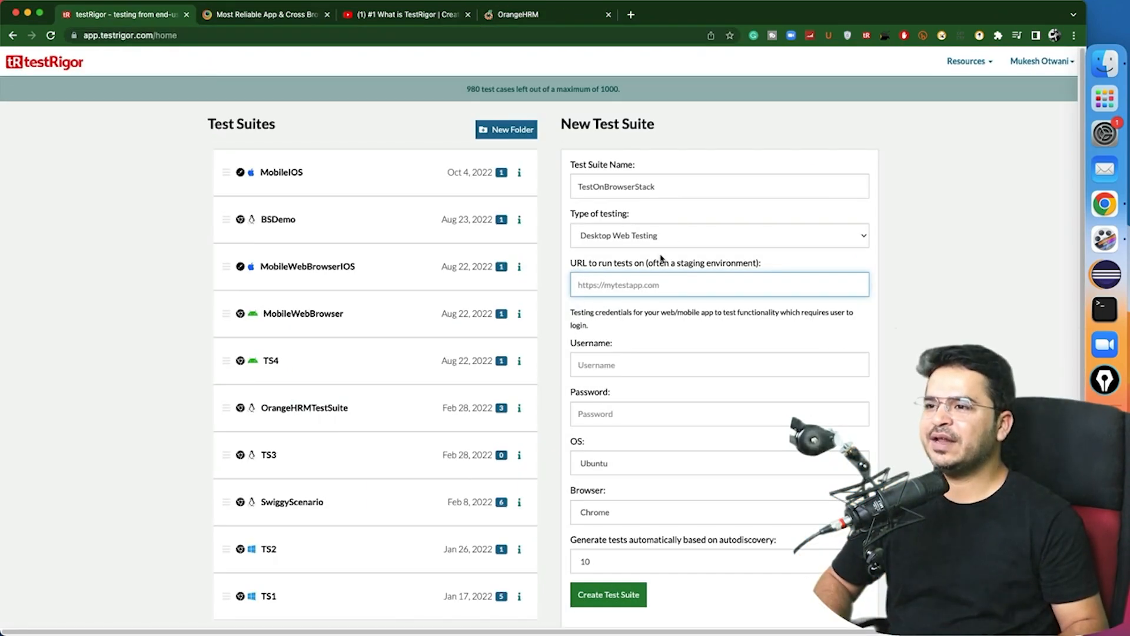
type("https://opensource-demo.orangehrmlive.com/web/index.php/auth/login")
left_click(1004, 330)
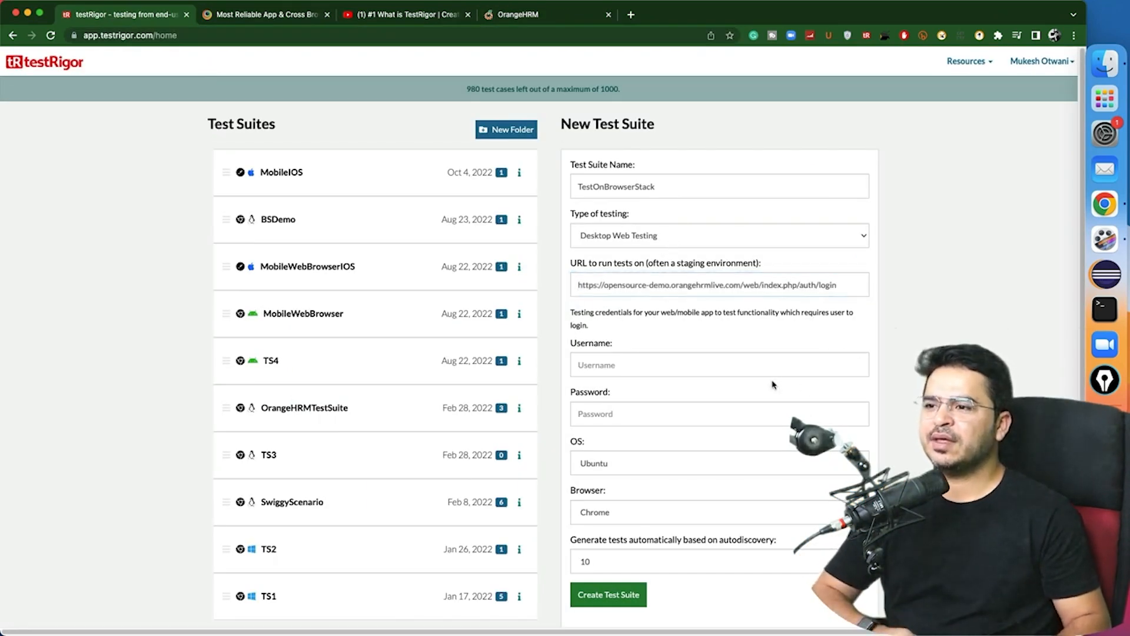
Review the operating system choices, keeping Ubuntu, and bring the OS list back up.
left_click(713, 372)
scroll(714, 374, "down", 2)
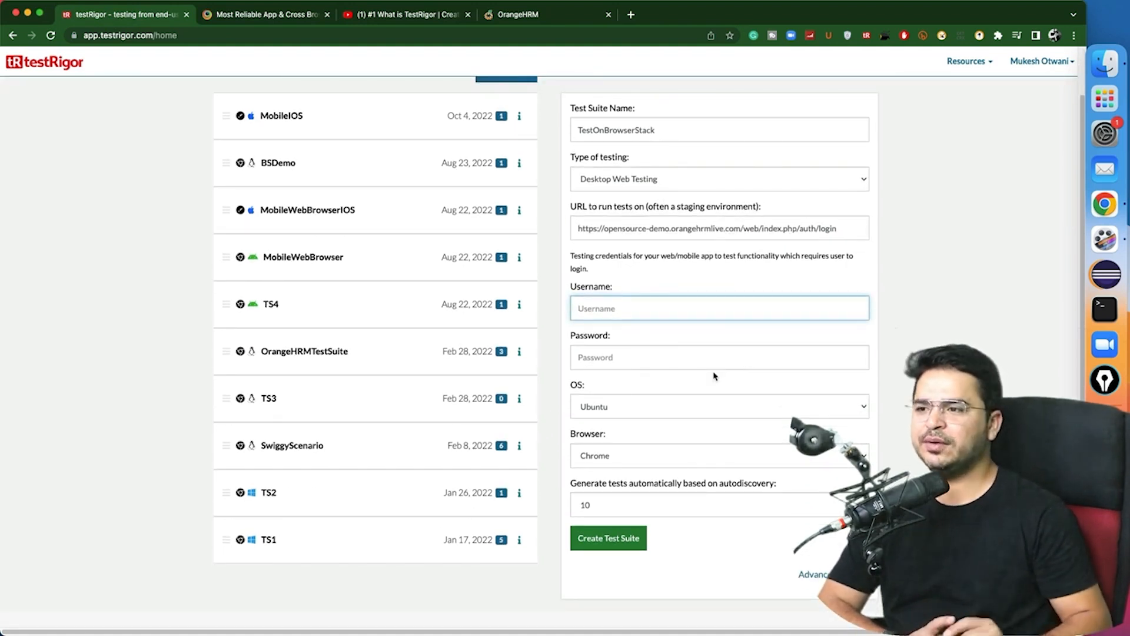
left_click(660, 408)
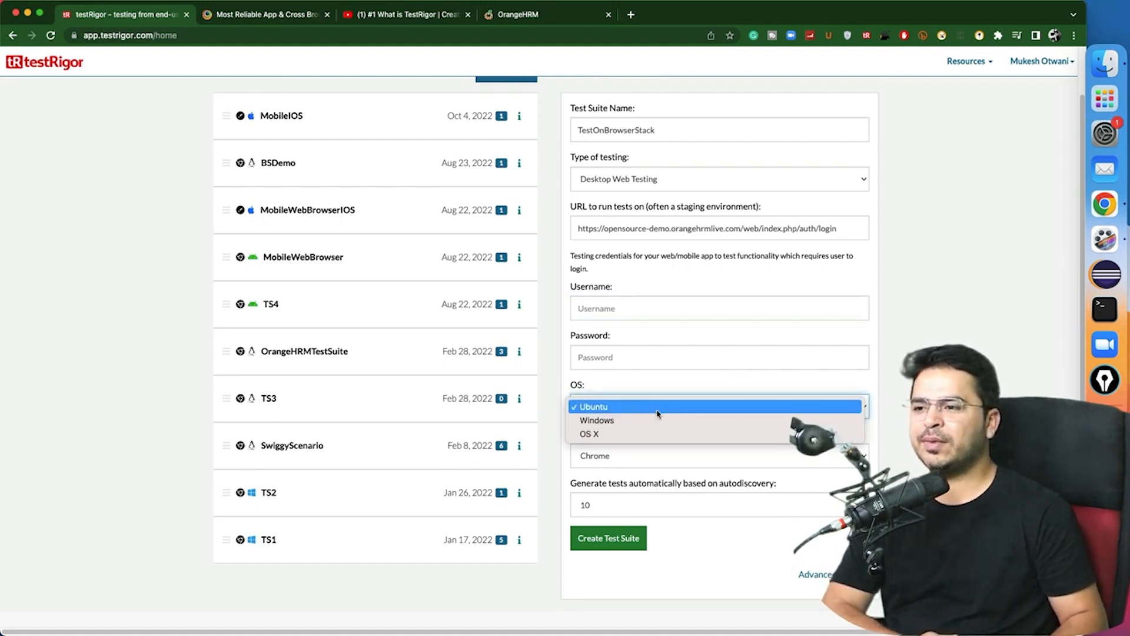
left_click(635, 385)
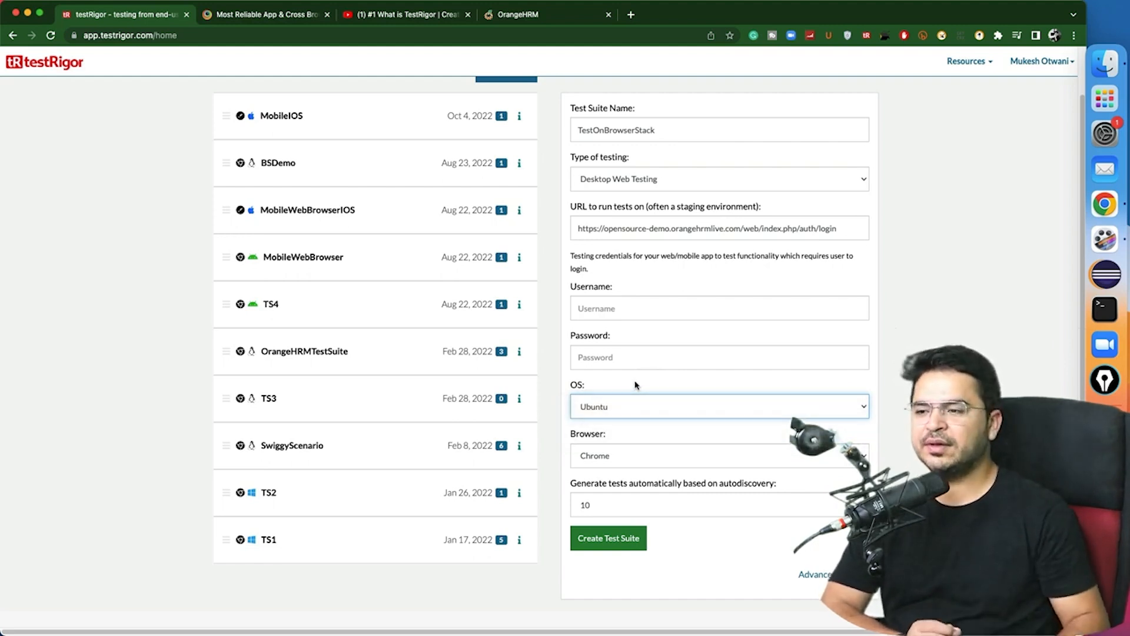
left_click(633, 408)
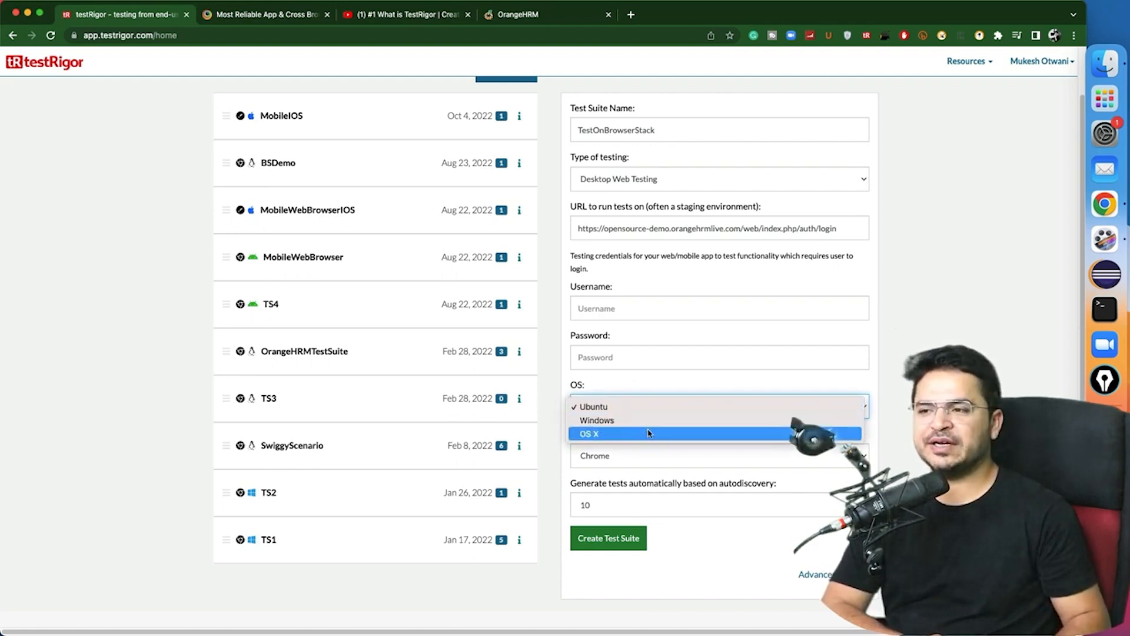
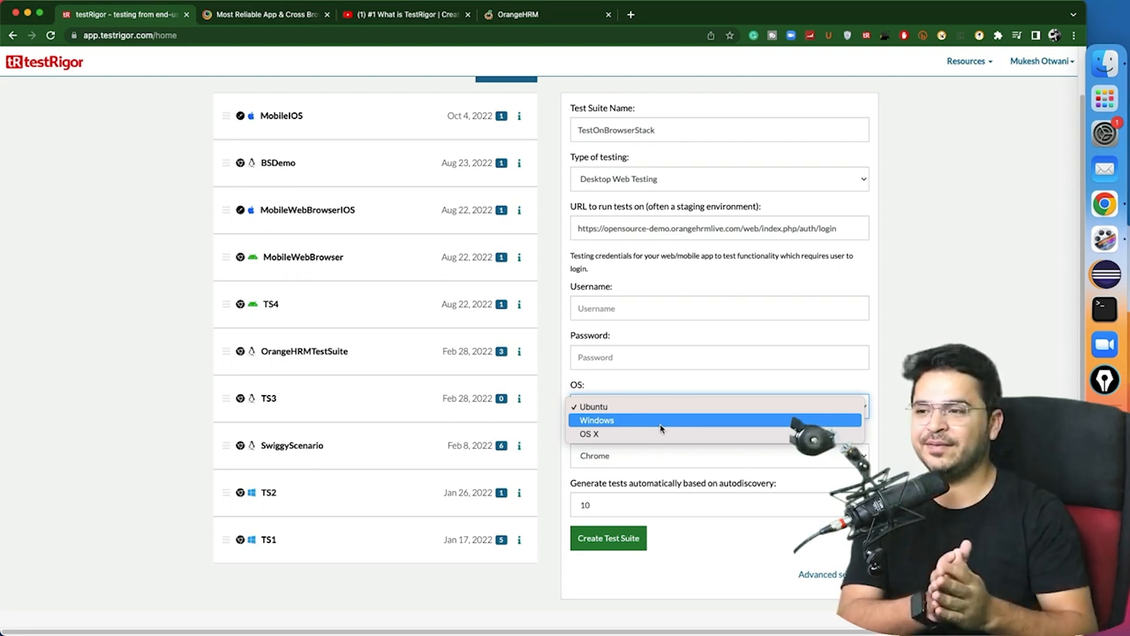
Keep Ubuntu as the suite's operating system and Chrome as its browser.
left_click(648, 382)
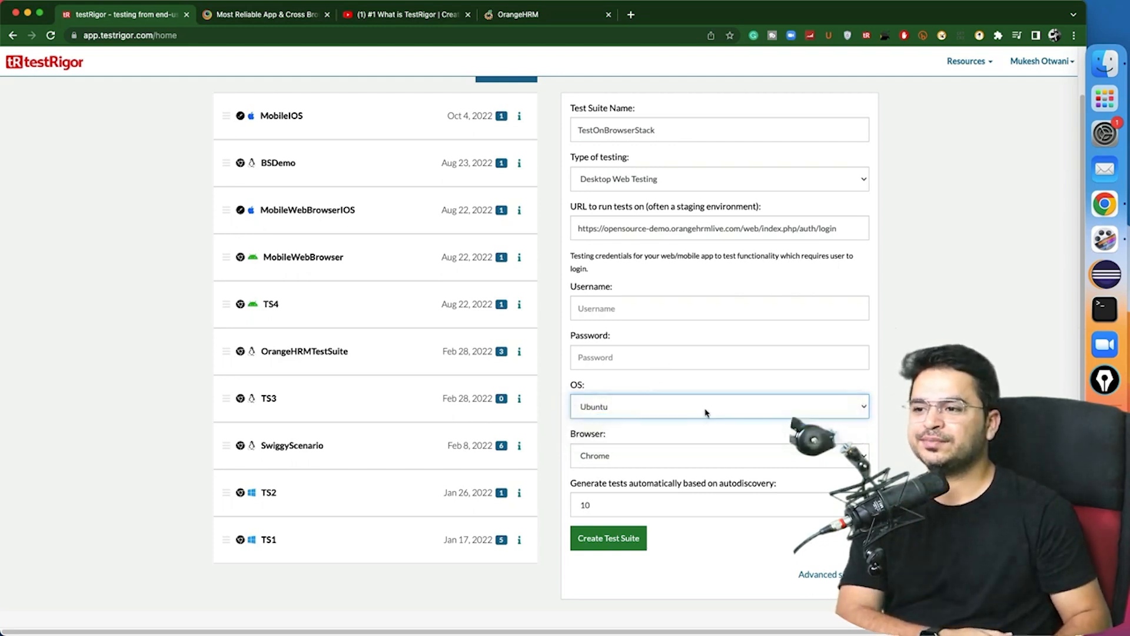
left_click(639, 456)
left_click(669, 453)
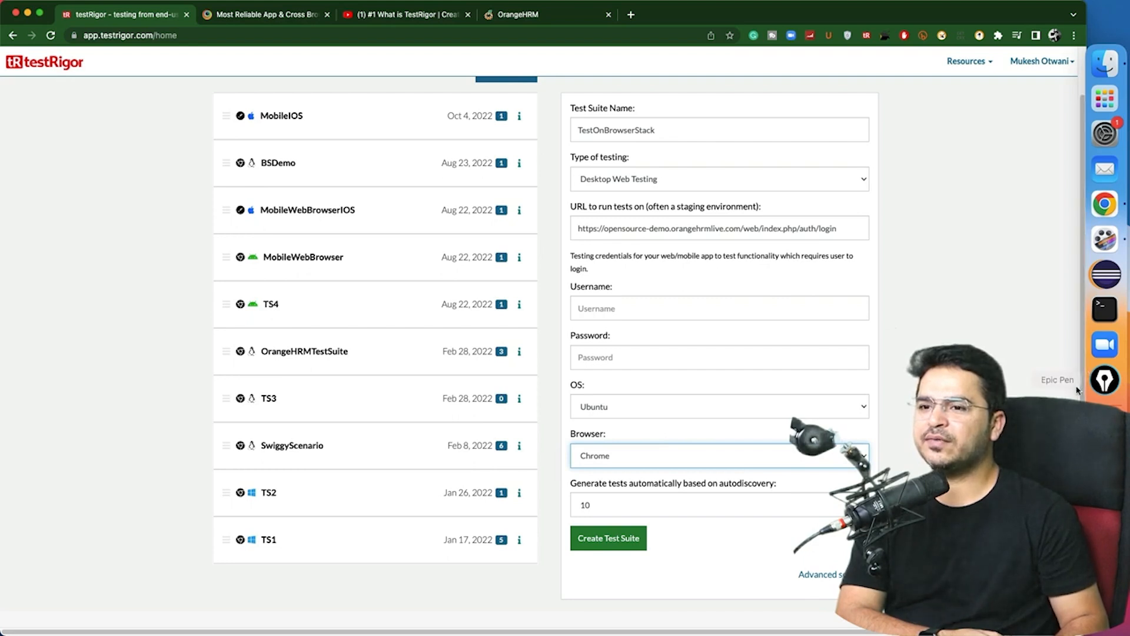
scroll(746, 442, "down", 2)
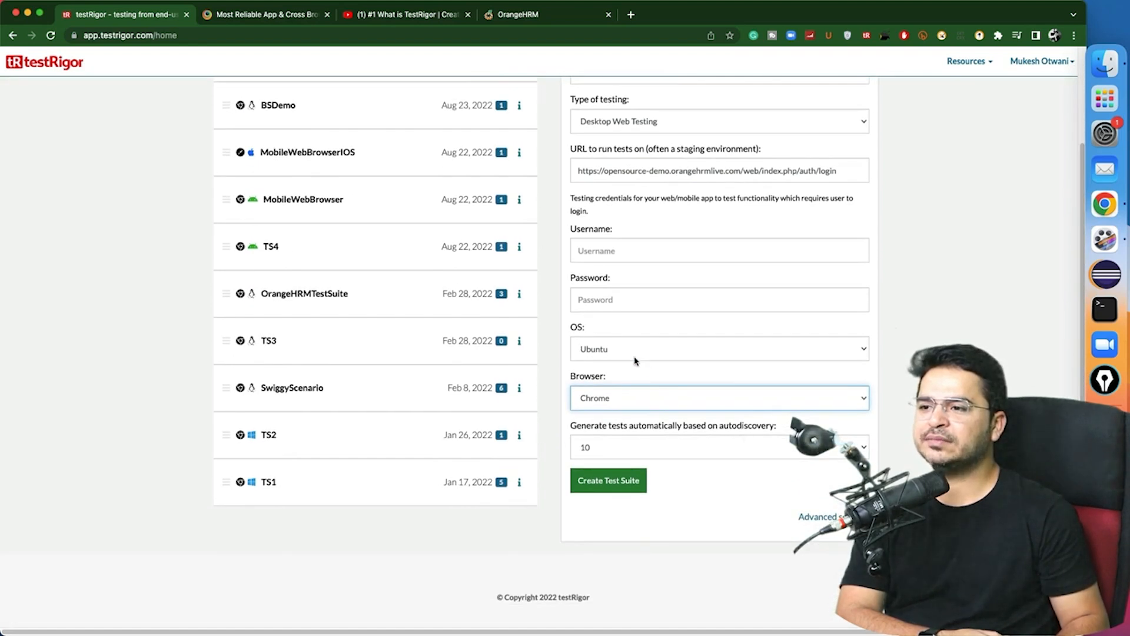
left_click(636, 356)
left_click(638, 352)
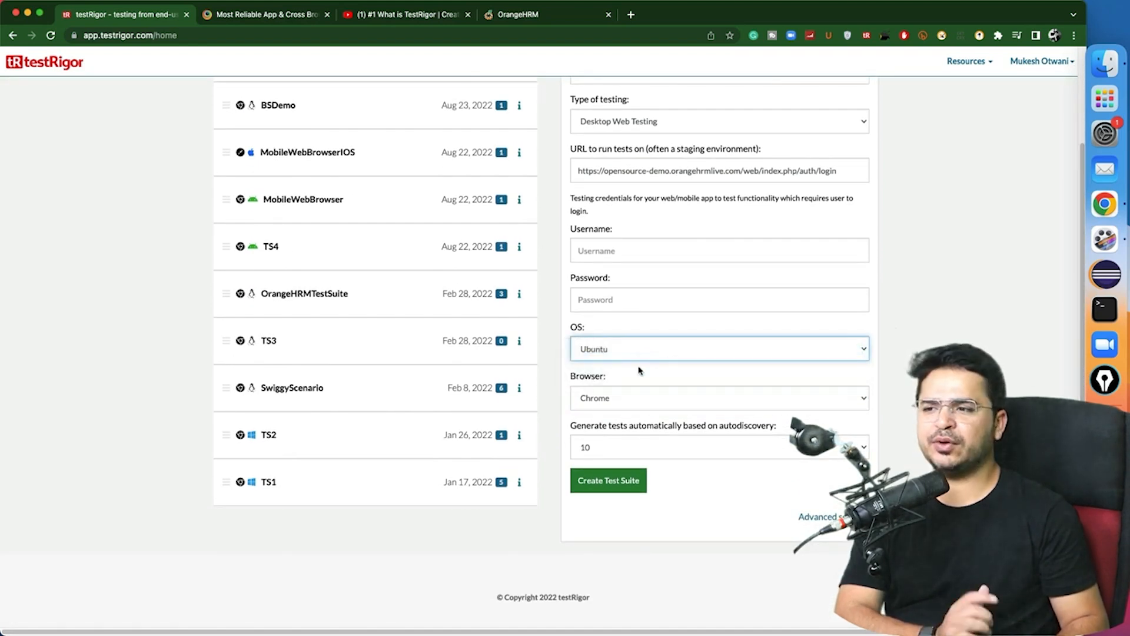
Set autodiscovery test generation to 0 and expand the advanced settings.
left_click(641, 452)
left_click(600, 449)
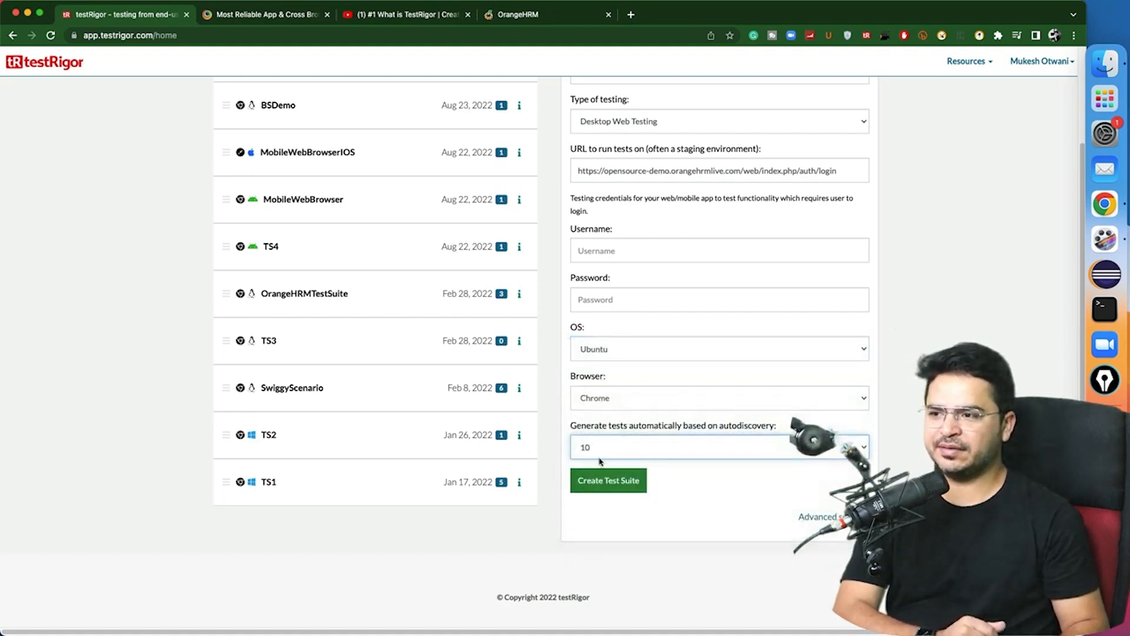
left_click(599, 458)
left_click(624, 406)
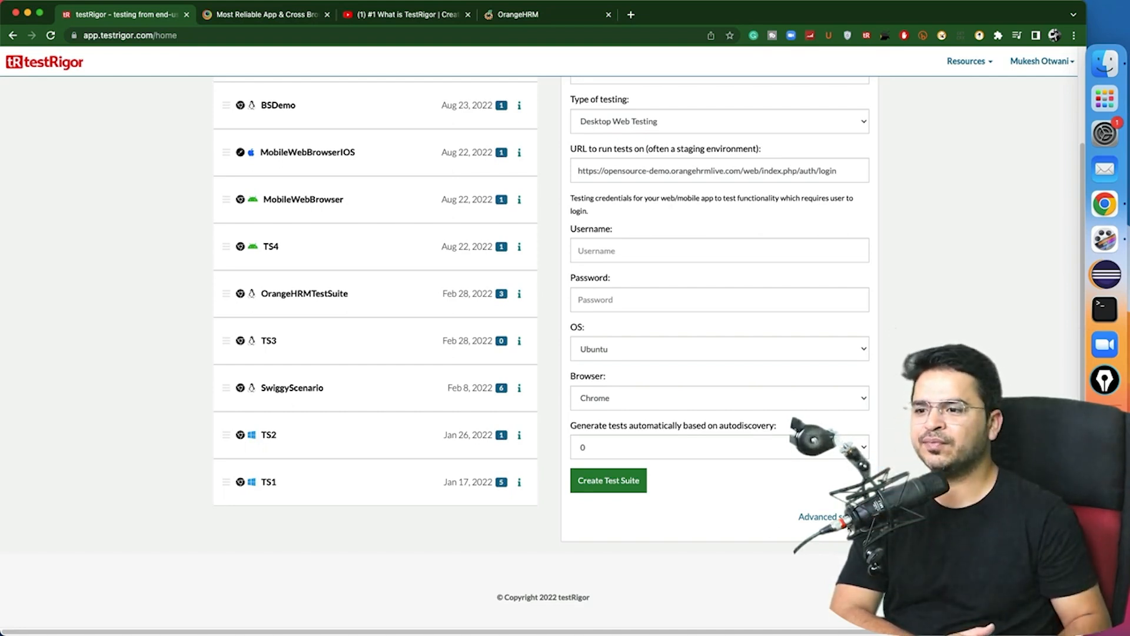
left_click(835, 516)
scroll(677, 452, "down", 7)
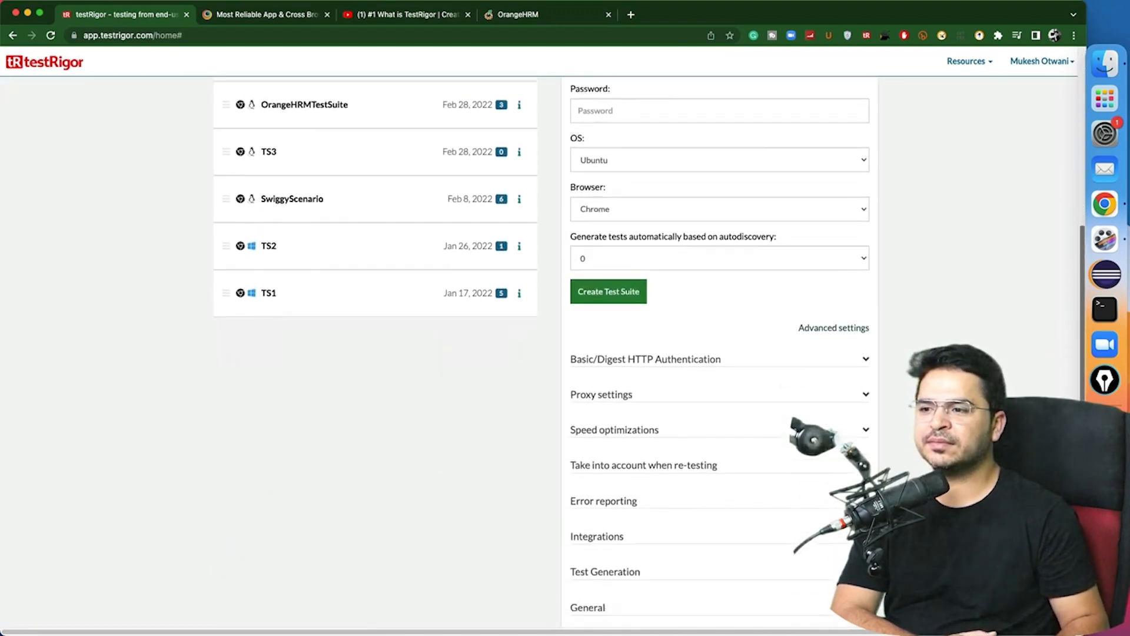
left_click(729, 430)
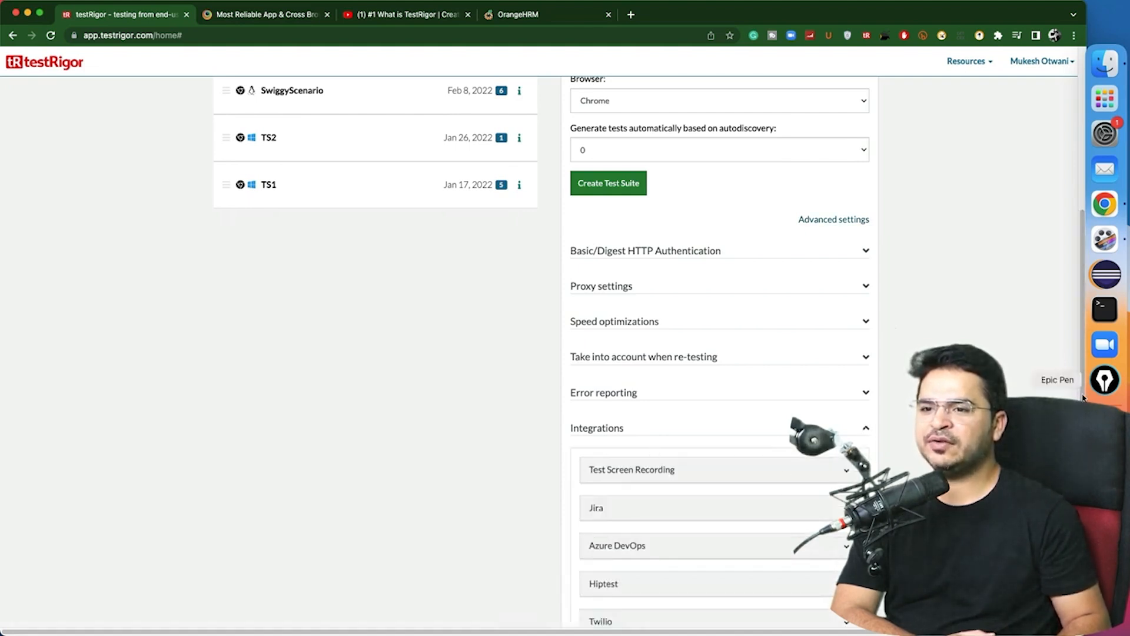
scroll(718, 353, "down", 5)
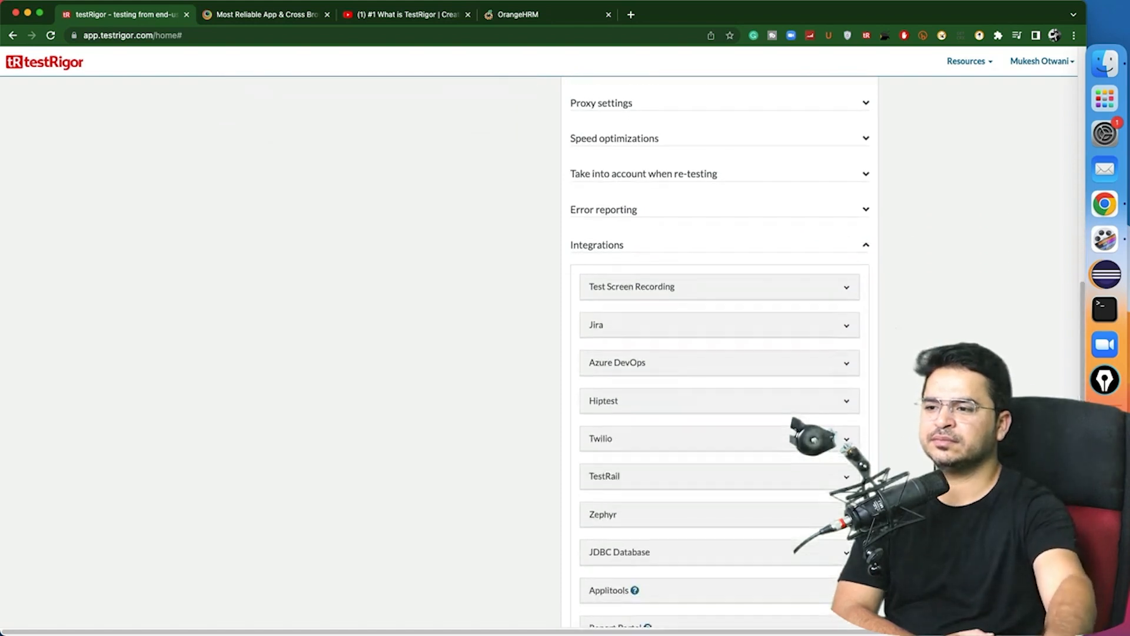
scroll(800, 248, "down", 3)
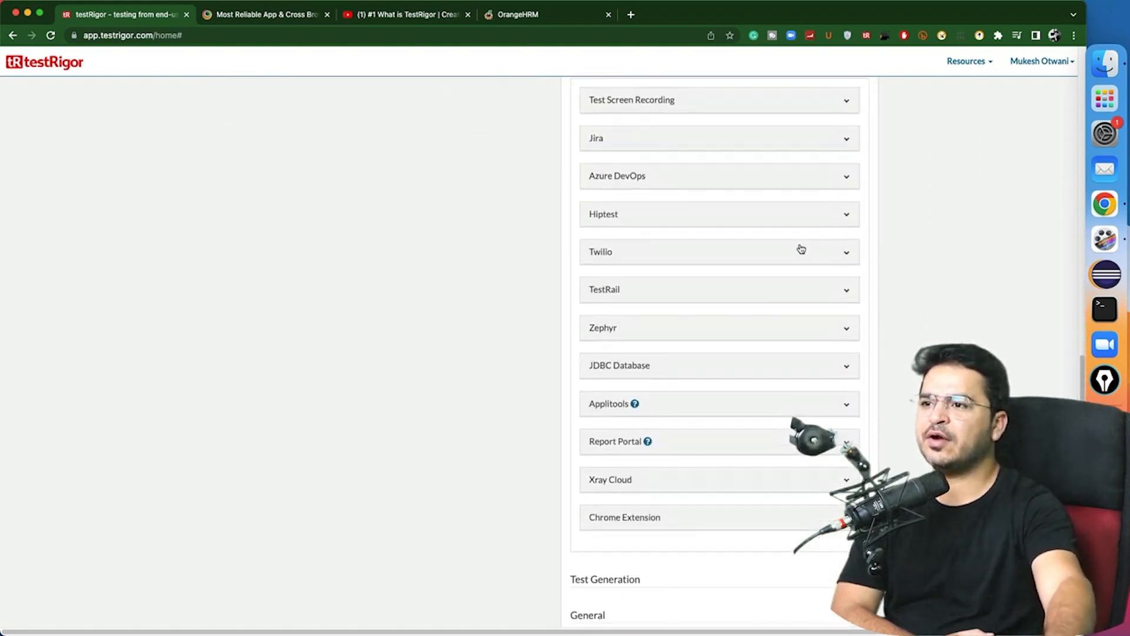
scroll(800, 247, "up", 2)
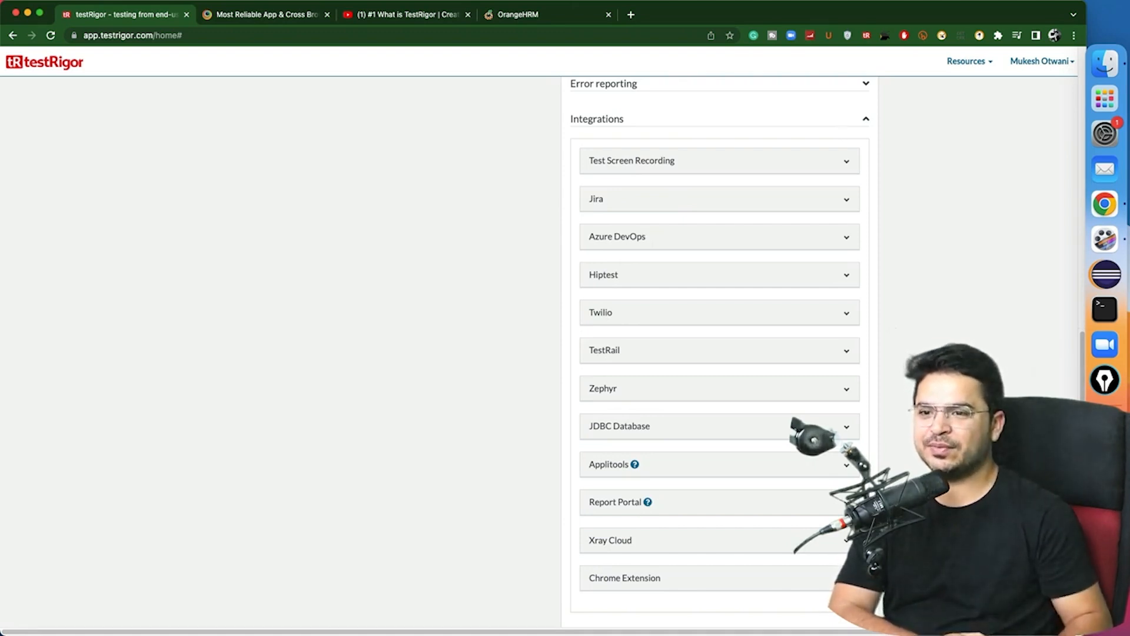
left_click(863, 122)
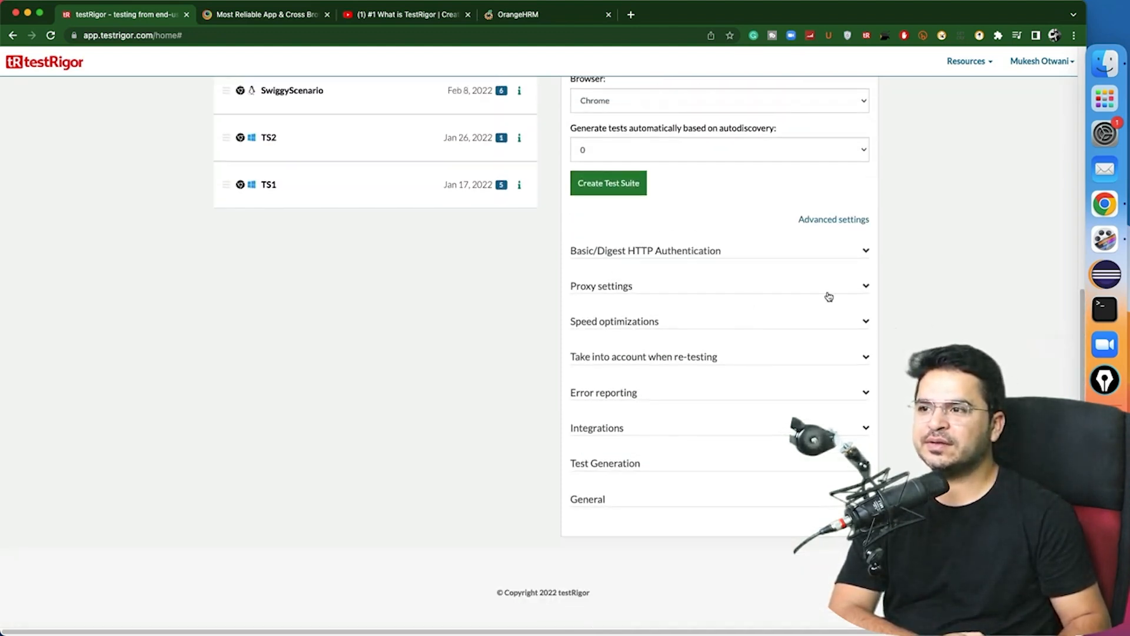
Create the TestOnBrowserStack suite, dismiss its two notifications, and switch to BrowserStack.
left_click(622, 191)
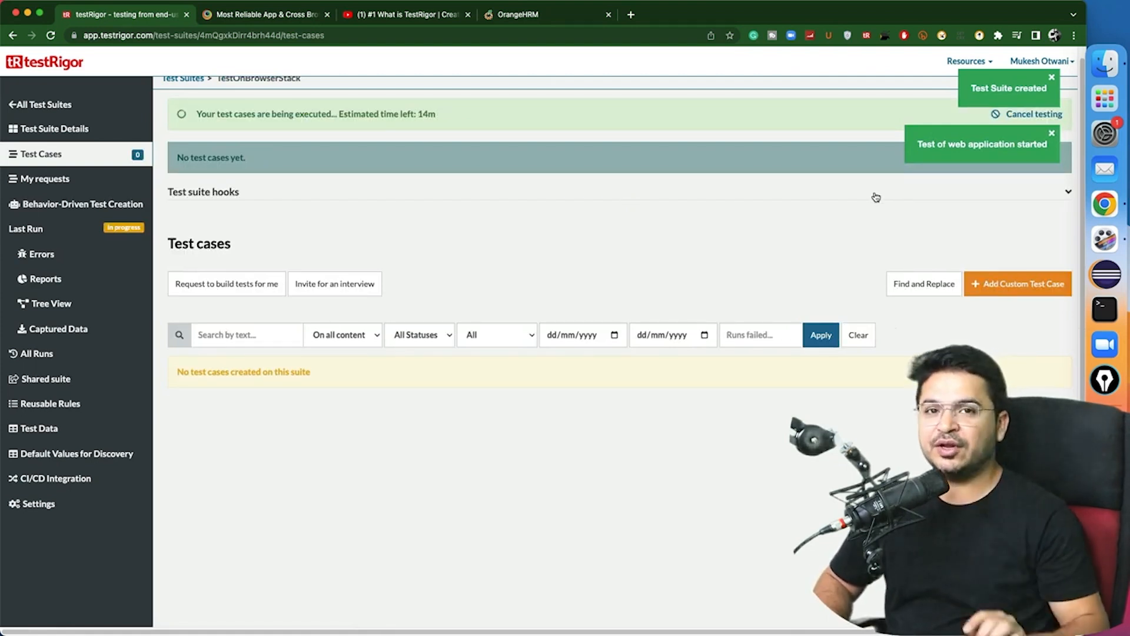
left_click(1053, 80)
left_click(1053, 81)
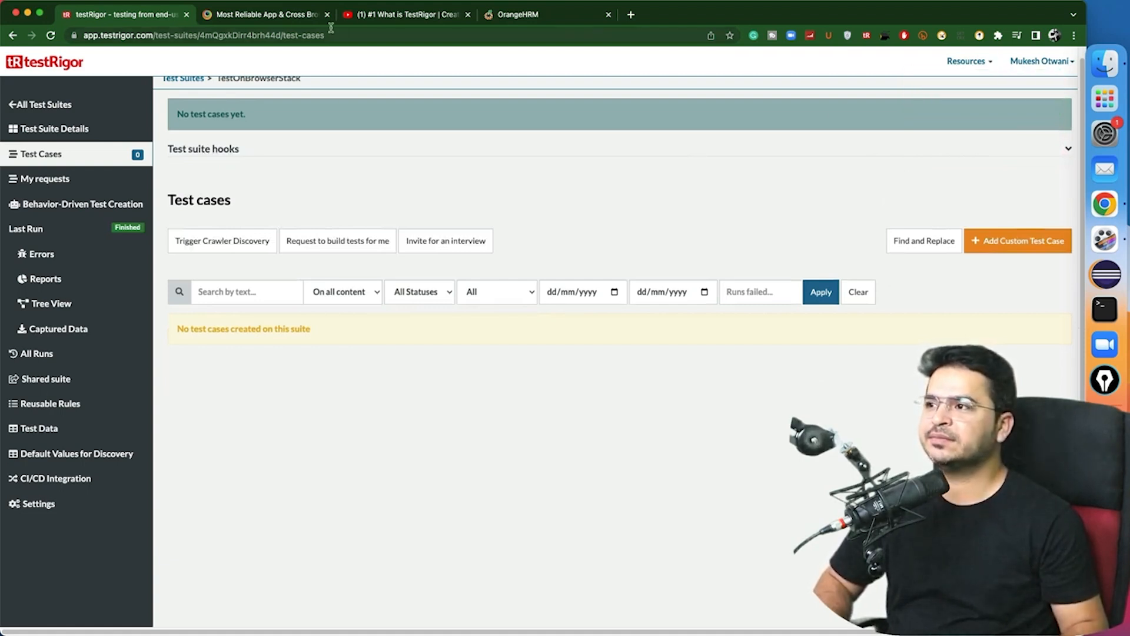
left_click(306, 15)
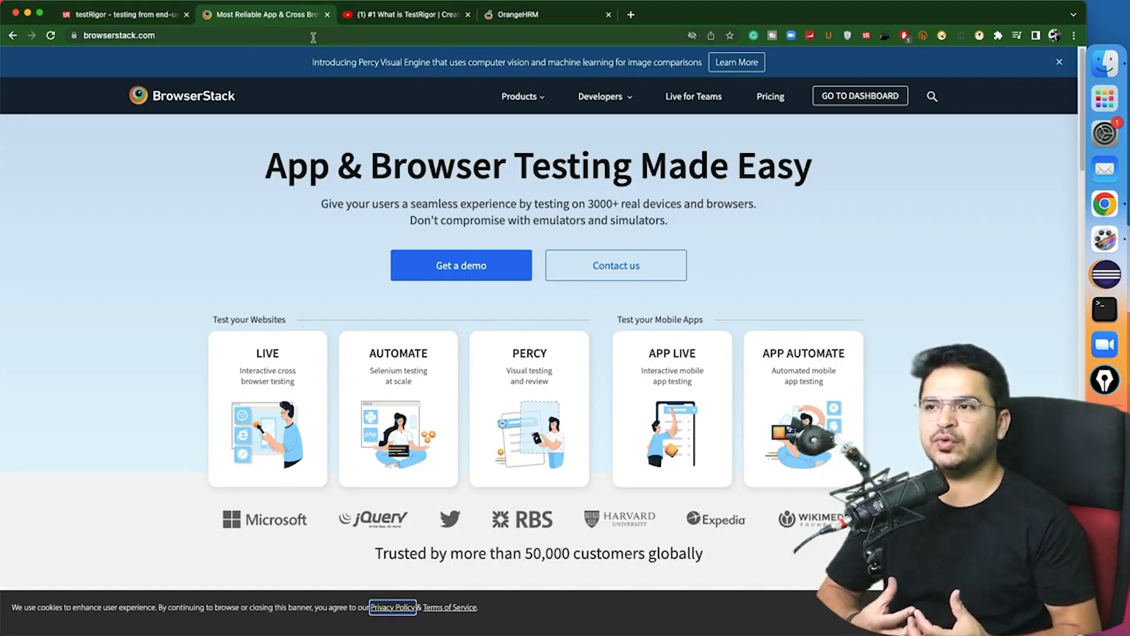
On BrowserStack's Automate dashboard, reveal the account username and access key, then return to testRigor.
mouse_move(615, 106)
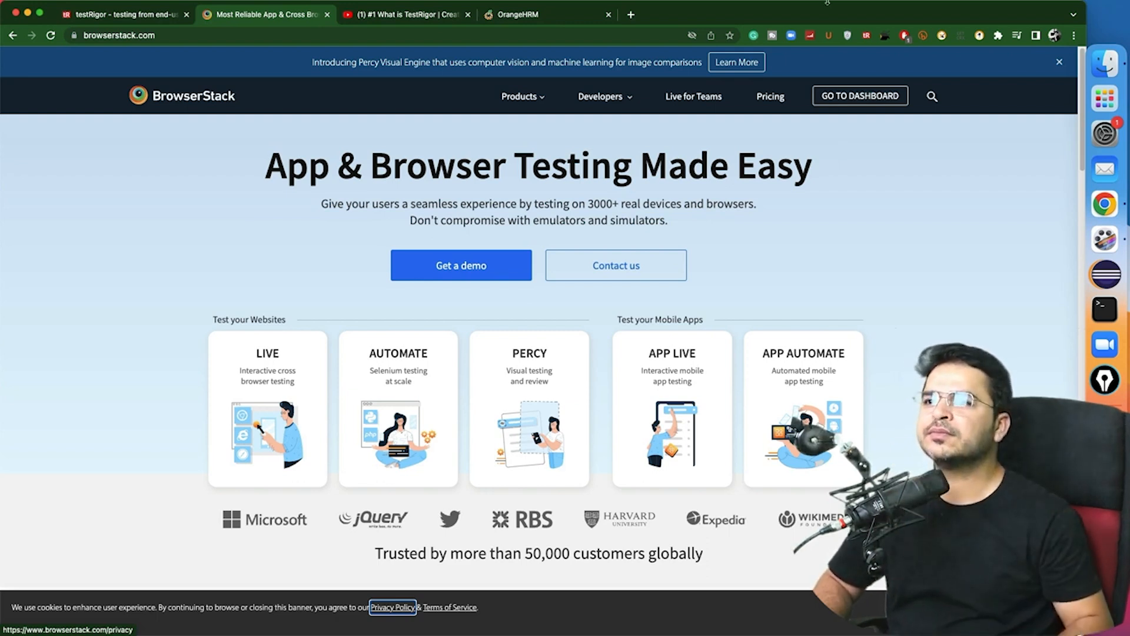
left_click(860, 99)
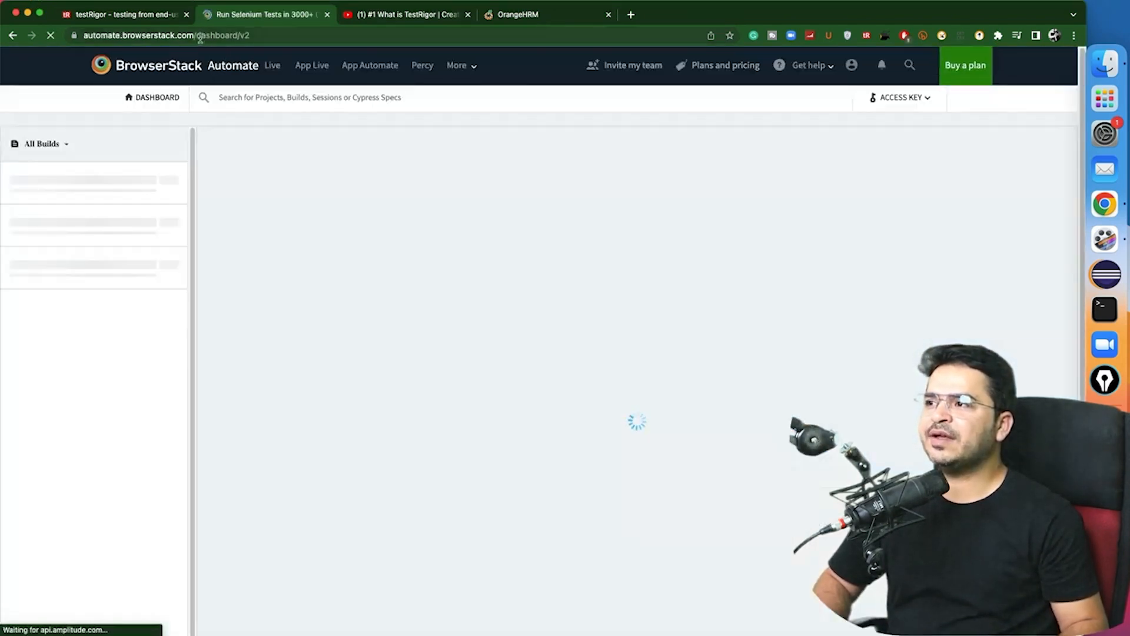
left_click_drag(199, 37, 269, 37)
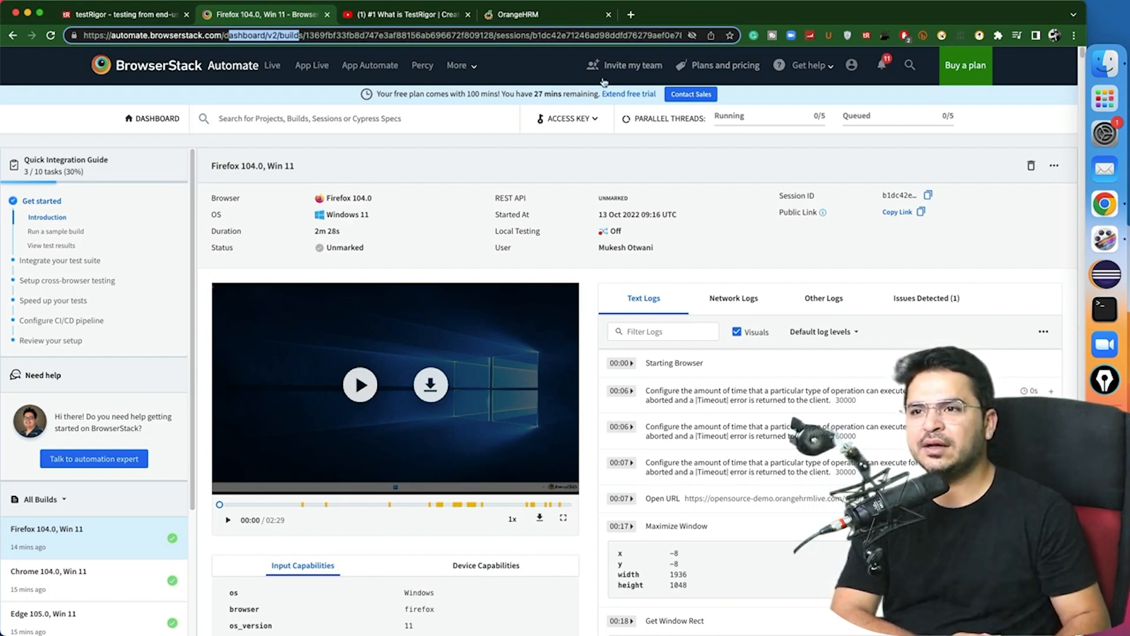
left_click(577, 119)
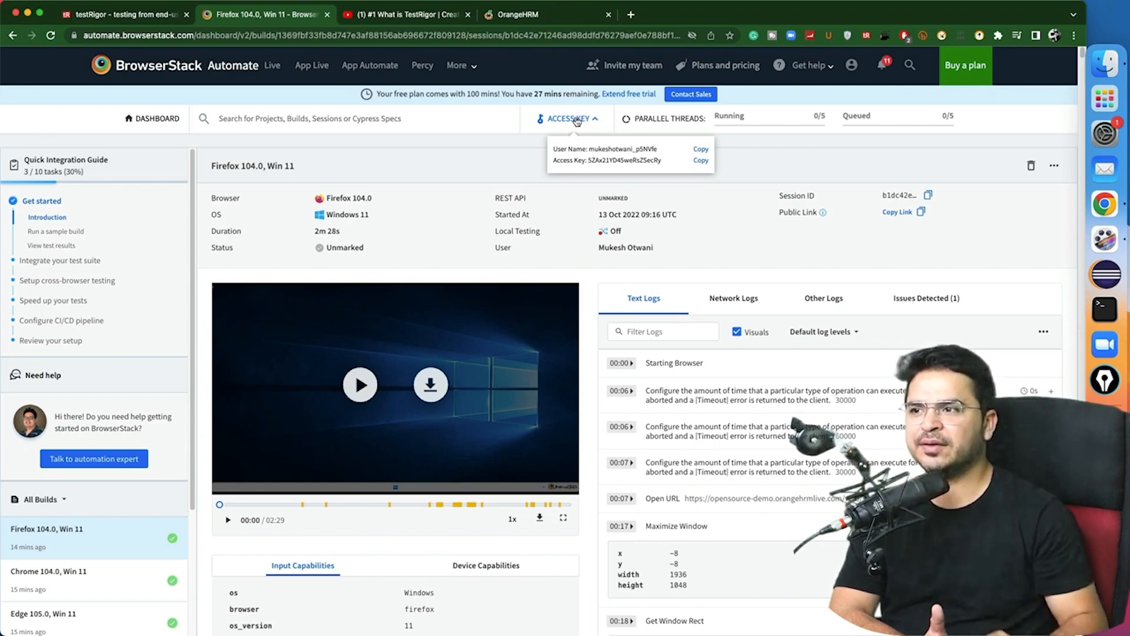
left_click(94, 14)
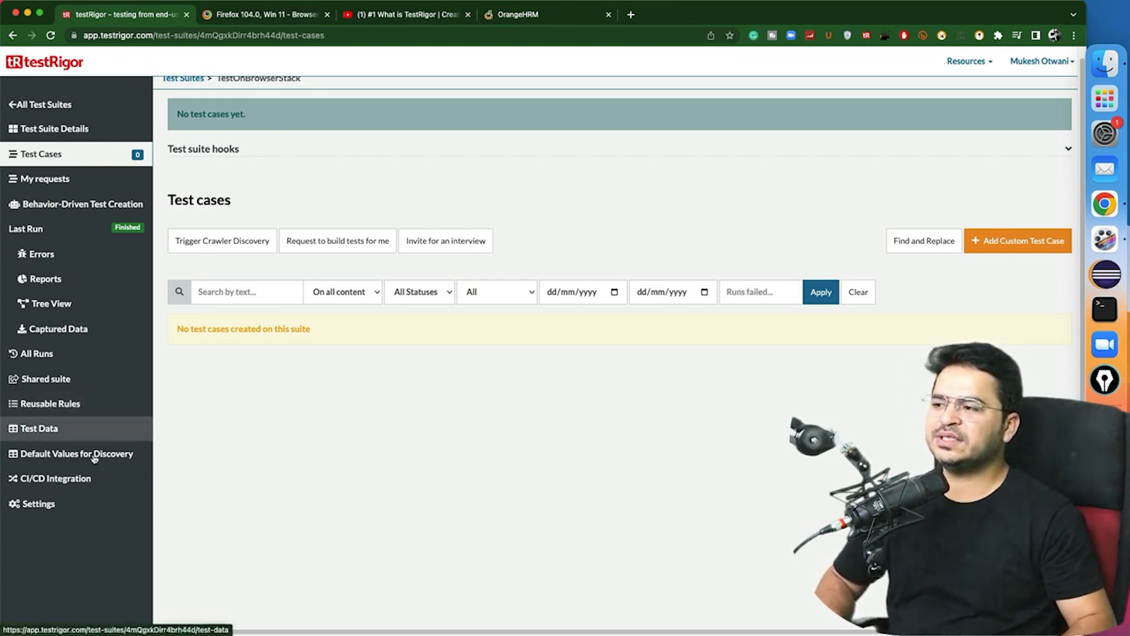
In suite settings, enable the BrowserStack integration, leaving LambdaTest and SauceLabs off.
left_click(56, 502)
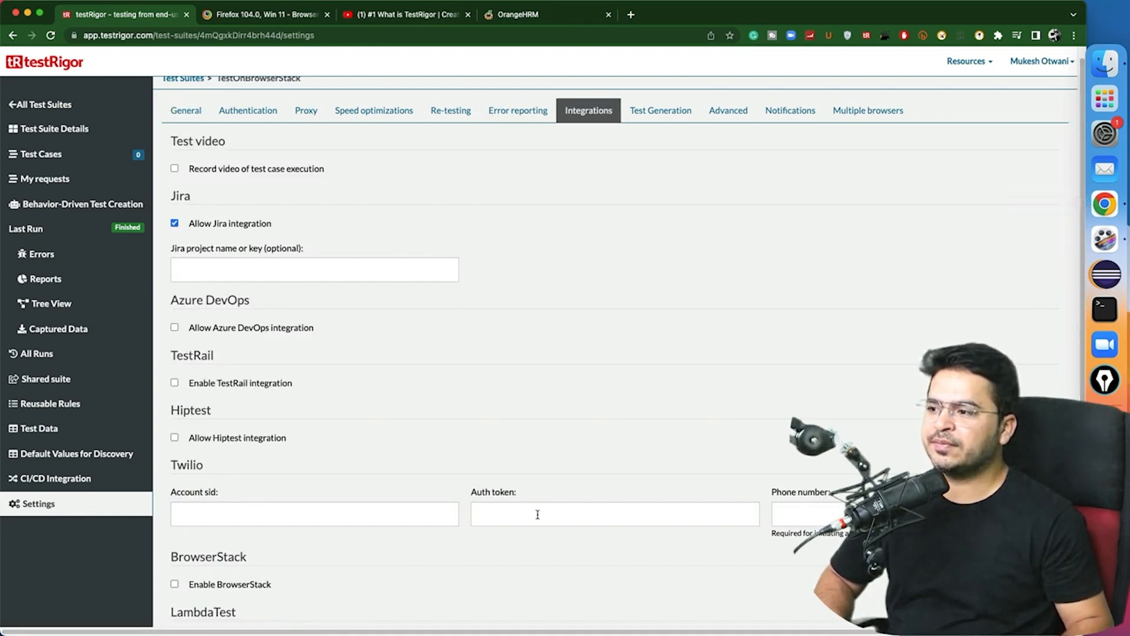
left_click(222, 585)
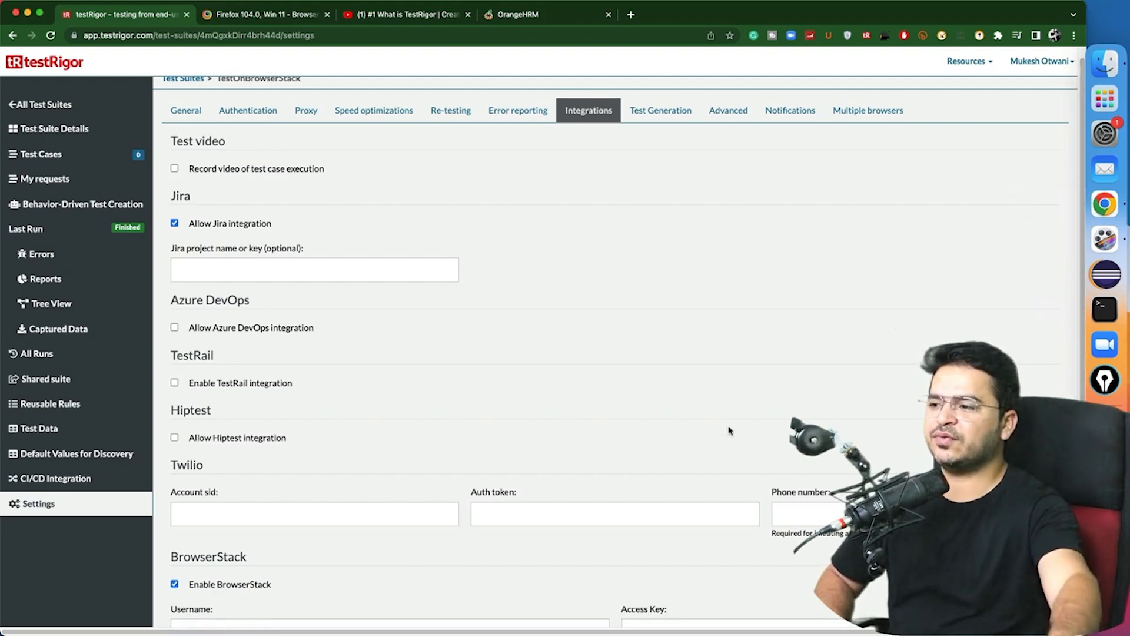
scroll(671, 421, "down", 7)
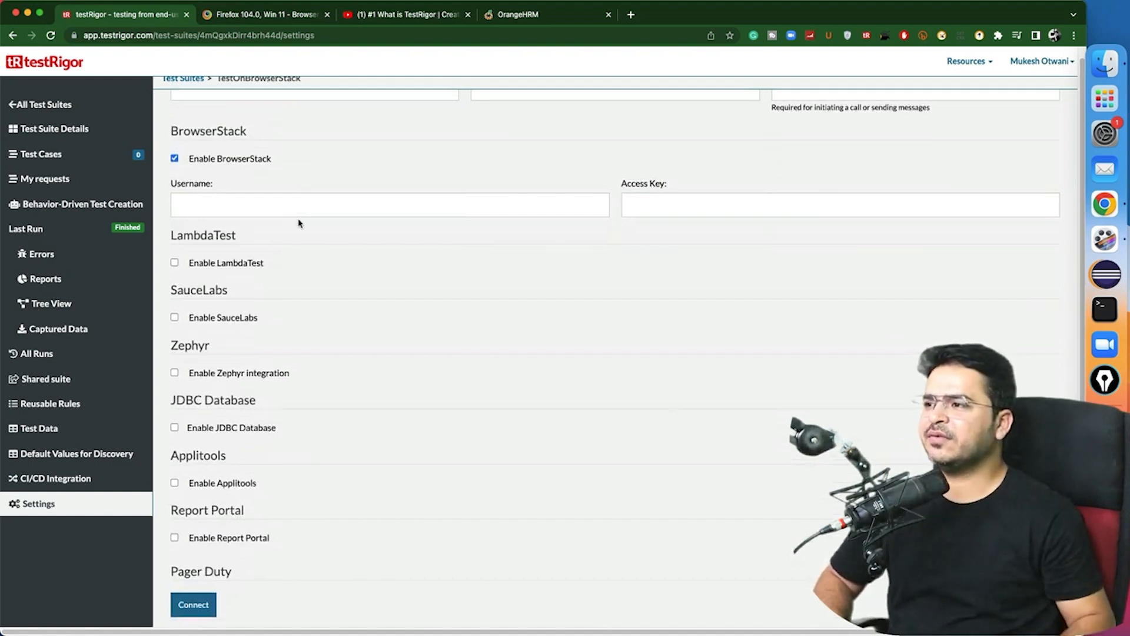
left_click(227, 263)
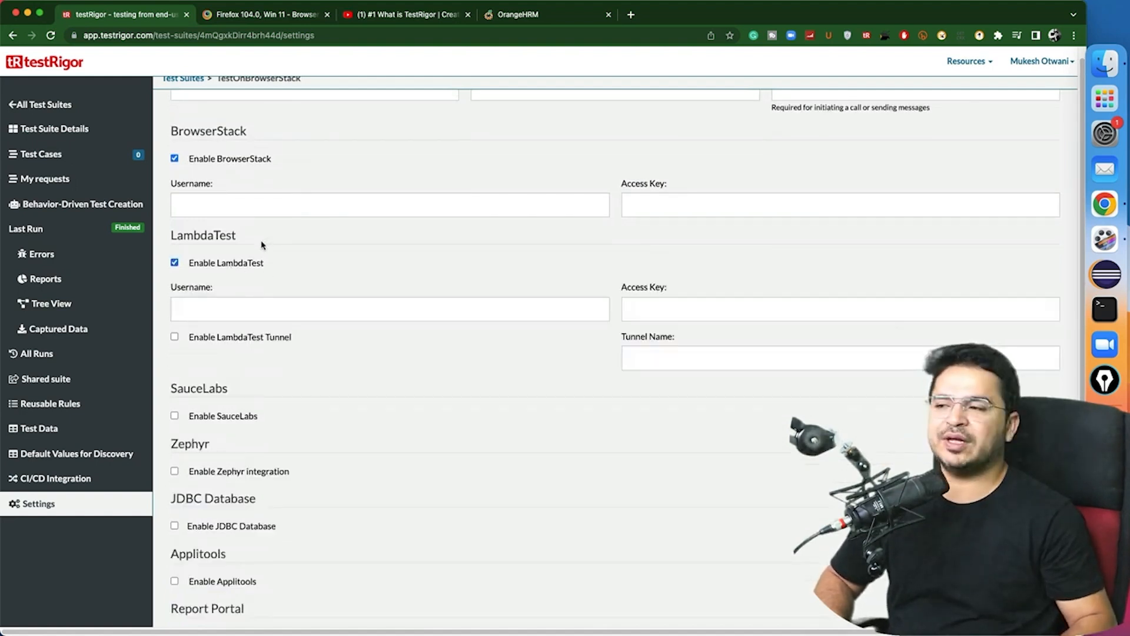
left_click(224, 417)
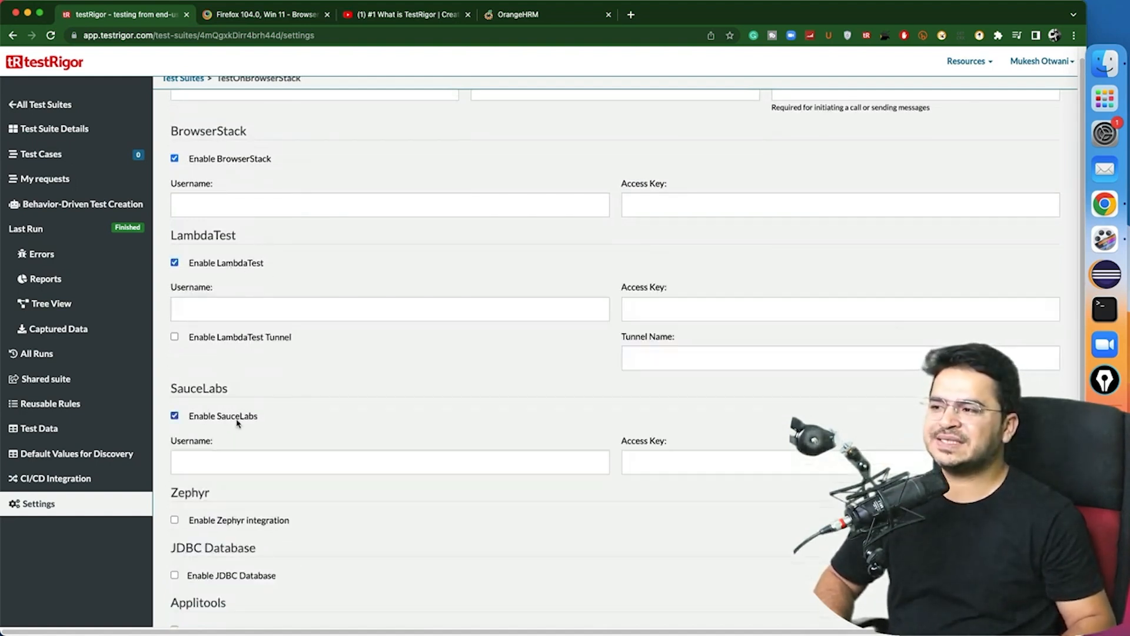
left_click(239, 419)
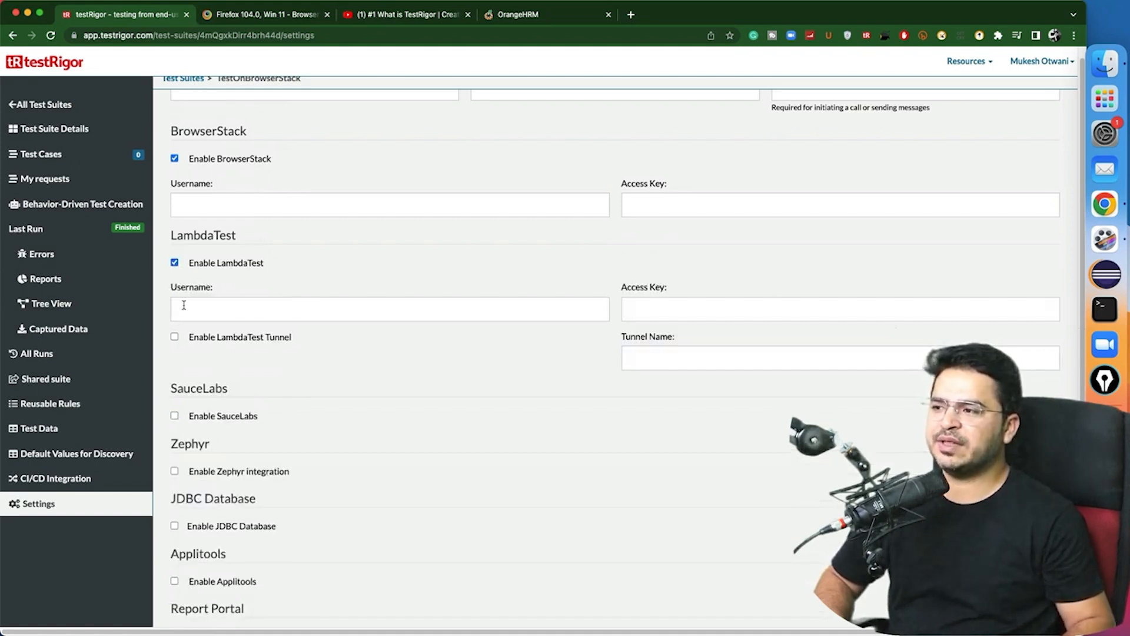
left_click(200, 266)
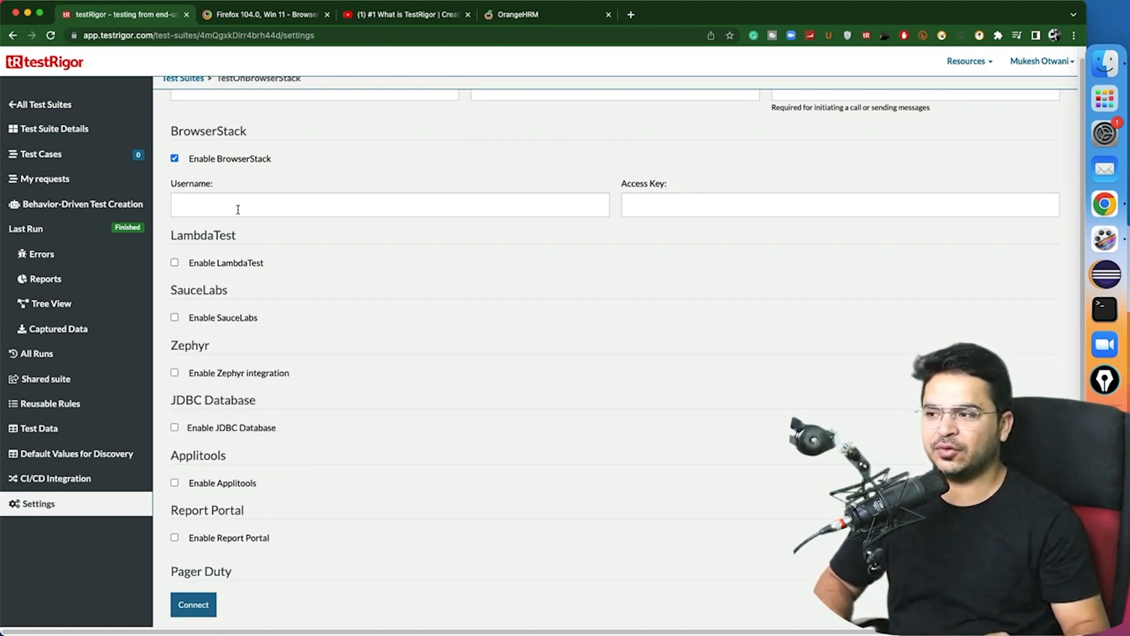
Copy the BrowserStack account username and paste it into testRigor's username field.
left_click(304, 22)
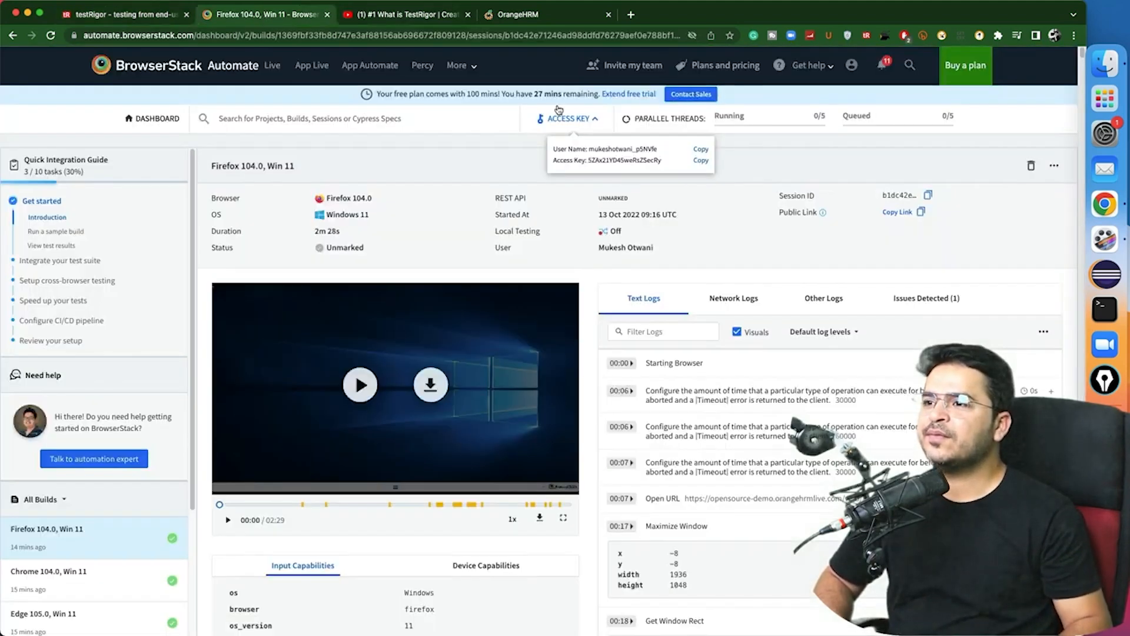
left_click(700, 151)
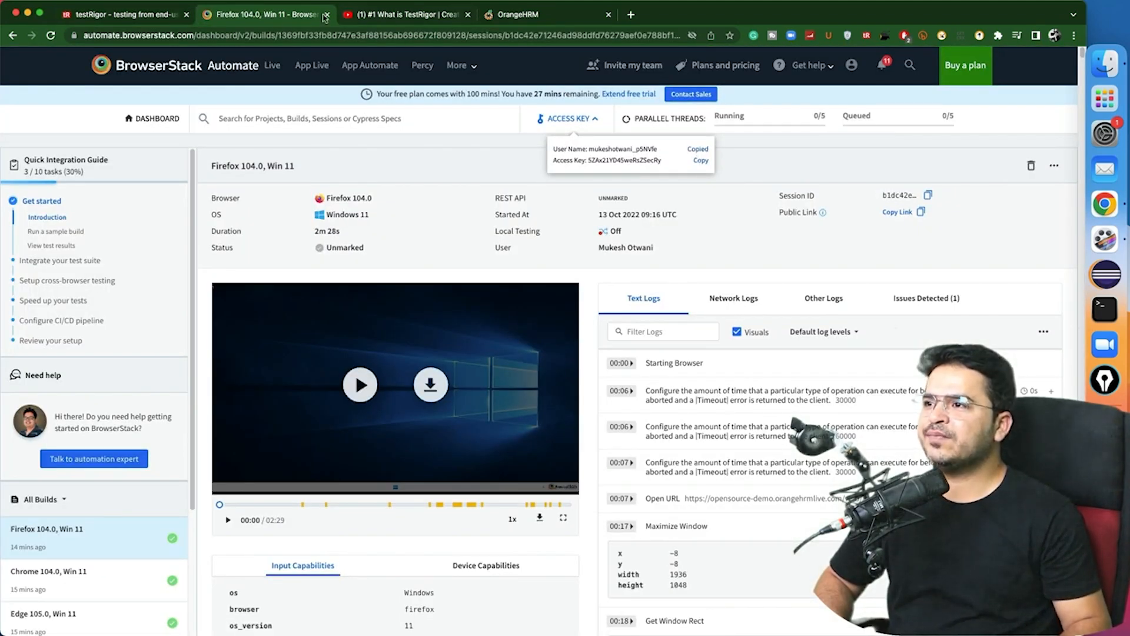
left_click(117, 16)
left_click(244, 213)
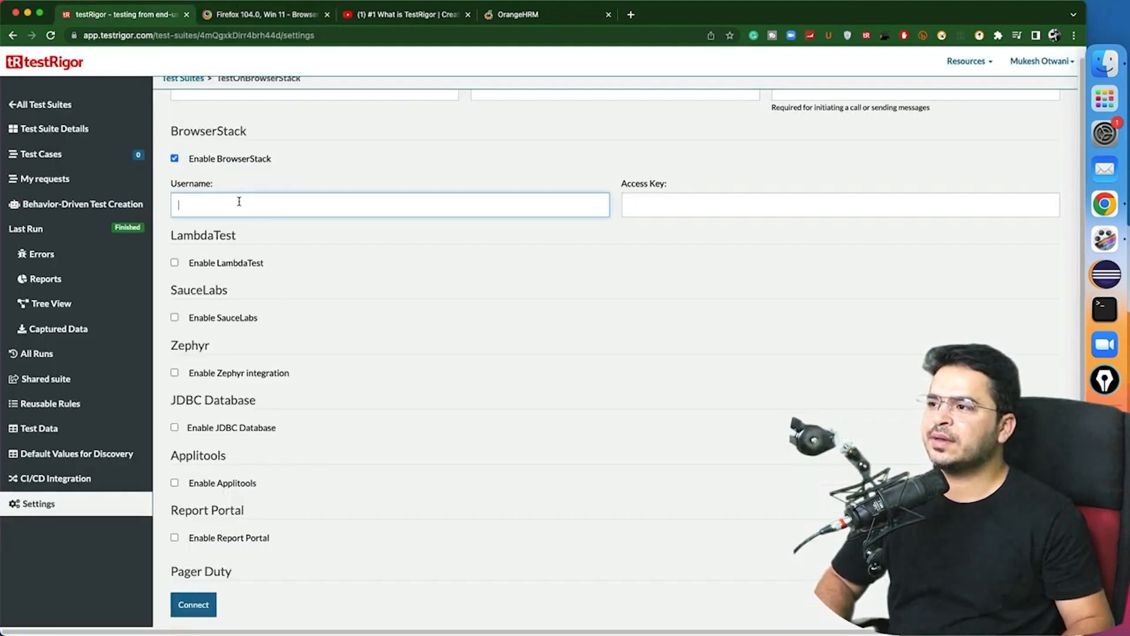
key("super+v")
Copy the BrowserStack access key and paste it into testRigor's Access Key field.
left_click(265, 14)
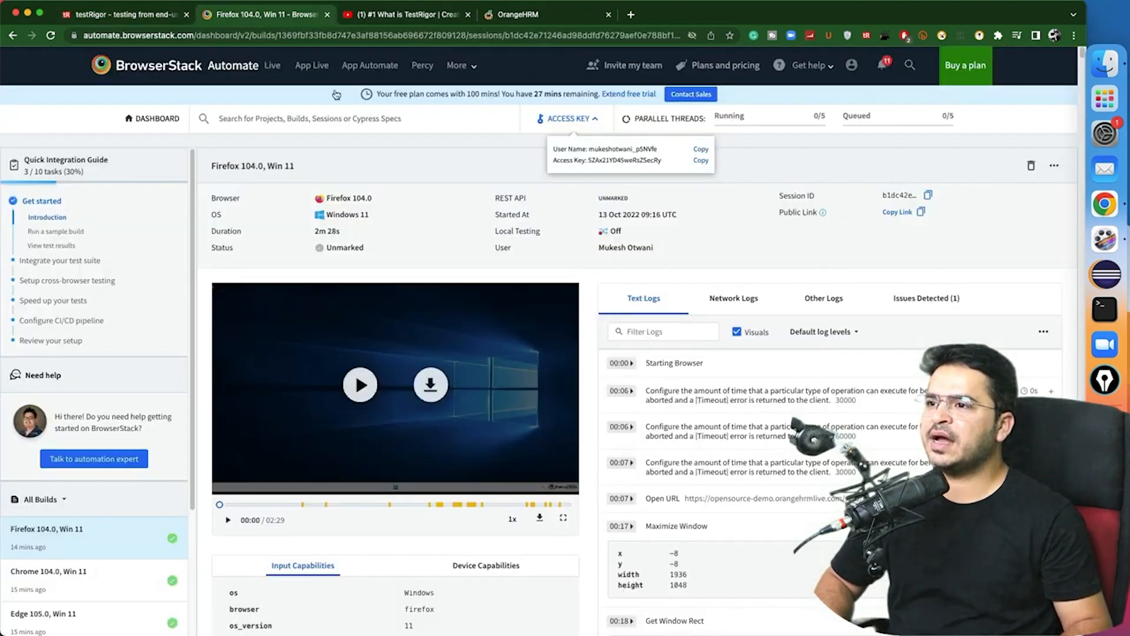
left_click(700, 161)
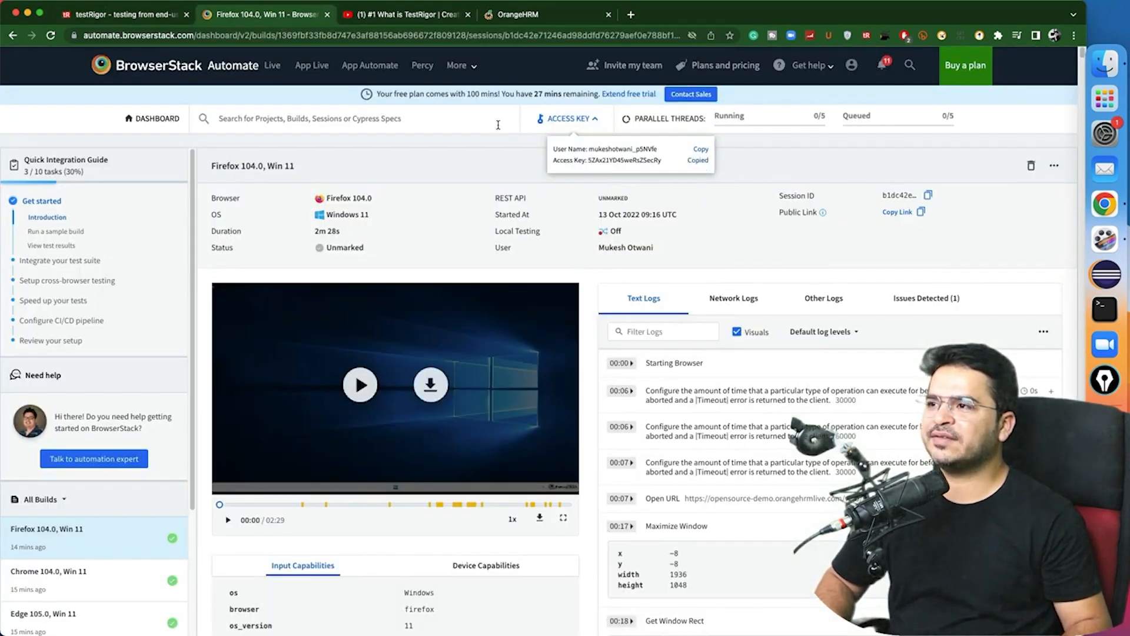
left_click(151, 17)
left_click(670, 206)
key("super+v")
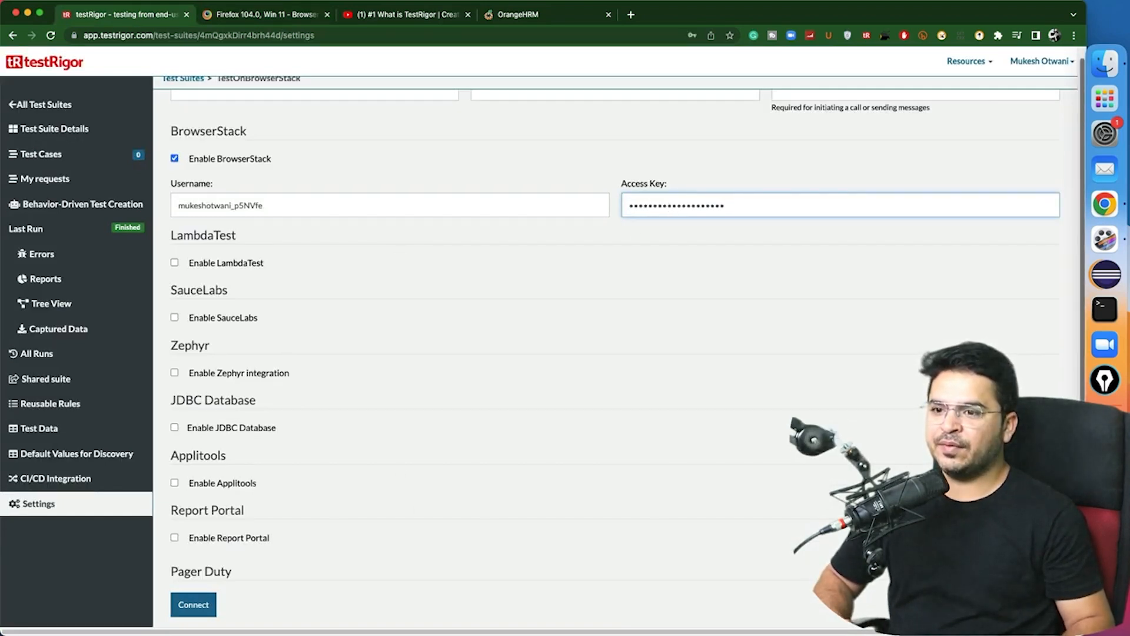
scroll(347, 457, "down", 3)
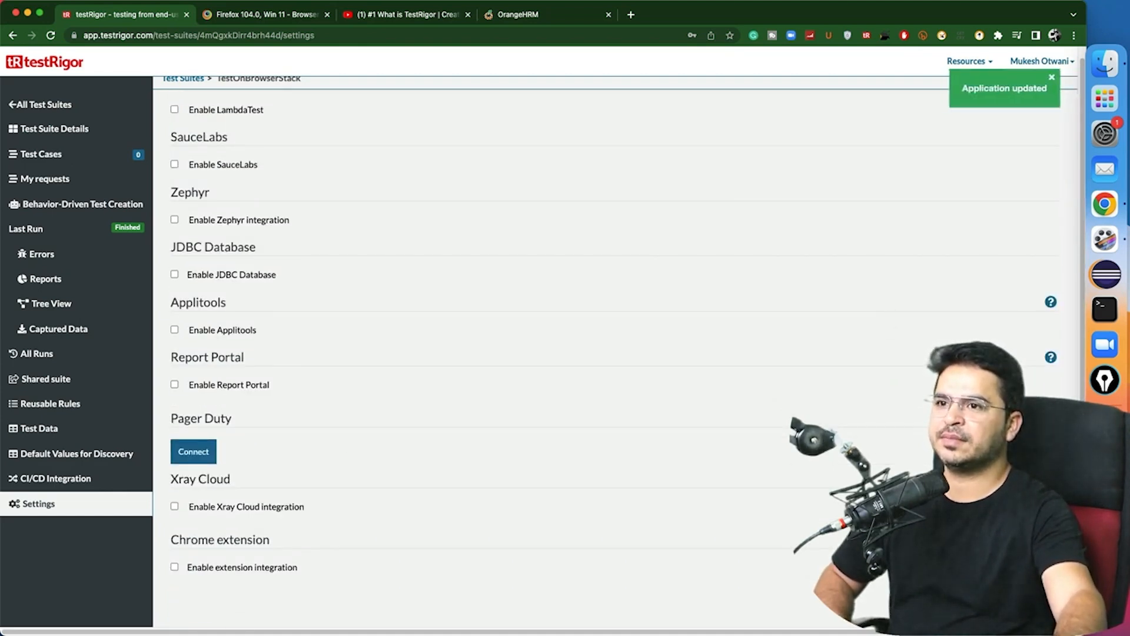
scroll(981, 263, "up", 10)
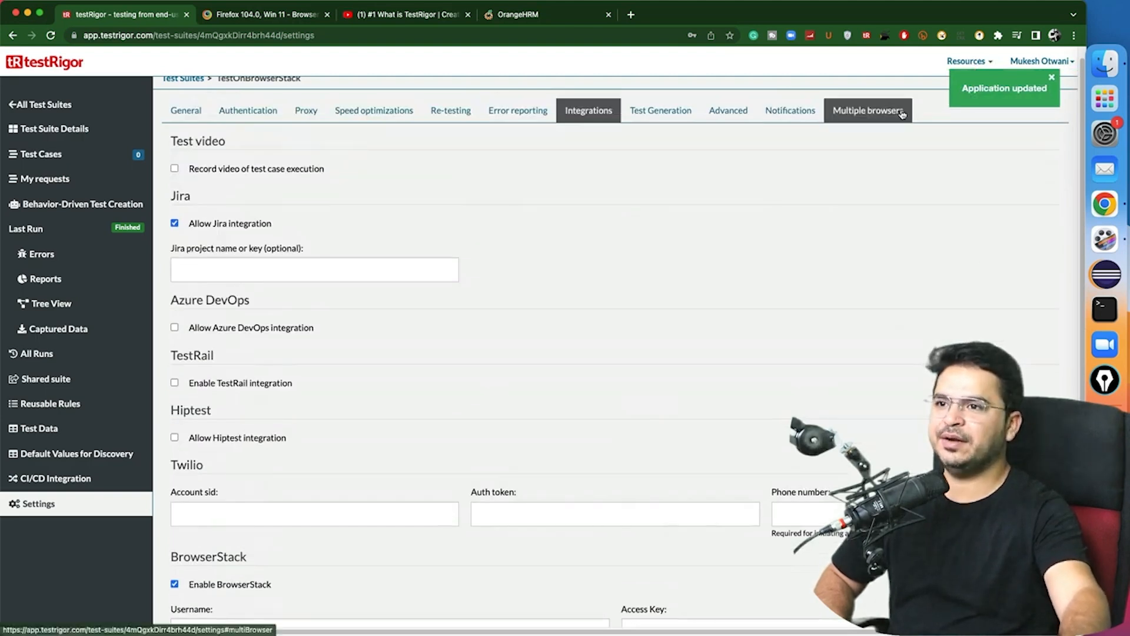
Under Multiple browsers, try BROWSER_STACK as provider, revert to TESTRIGOR, and review the OS and browser lists.
left_click(839, 116)
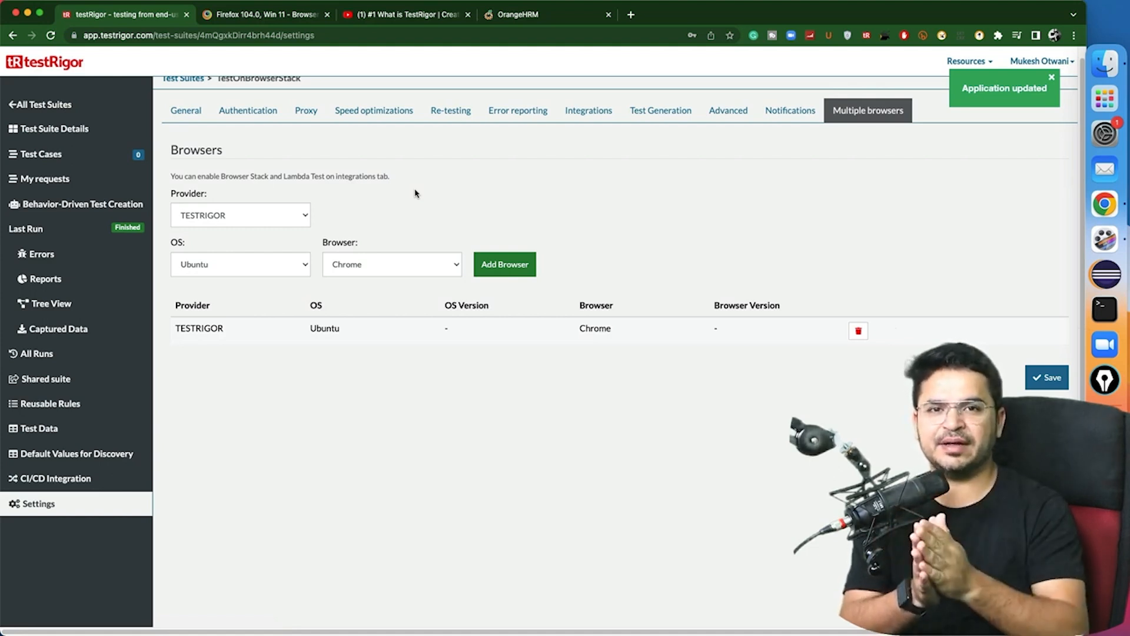
left_click(261, 221)
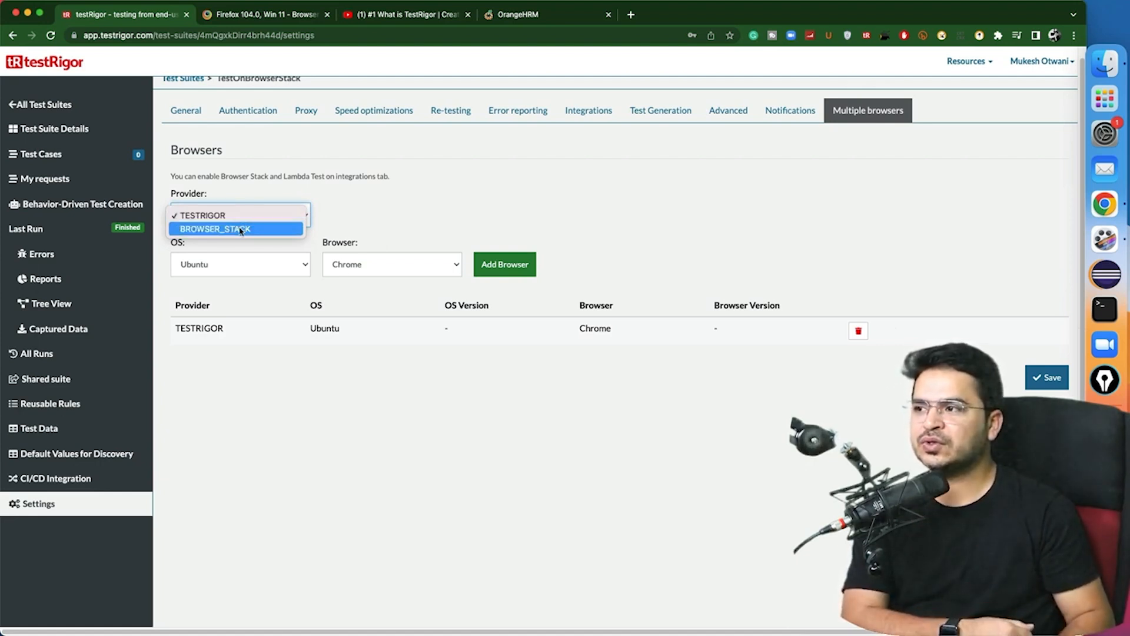
left_click(252, 228)
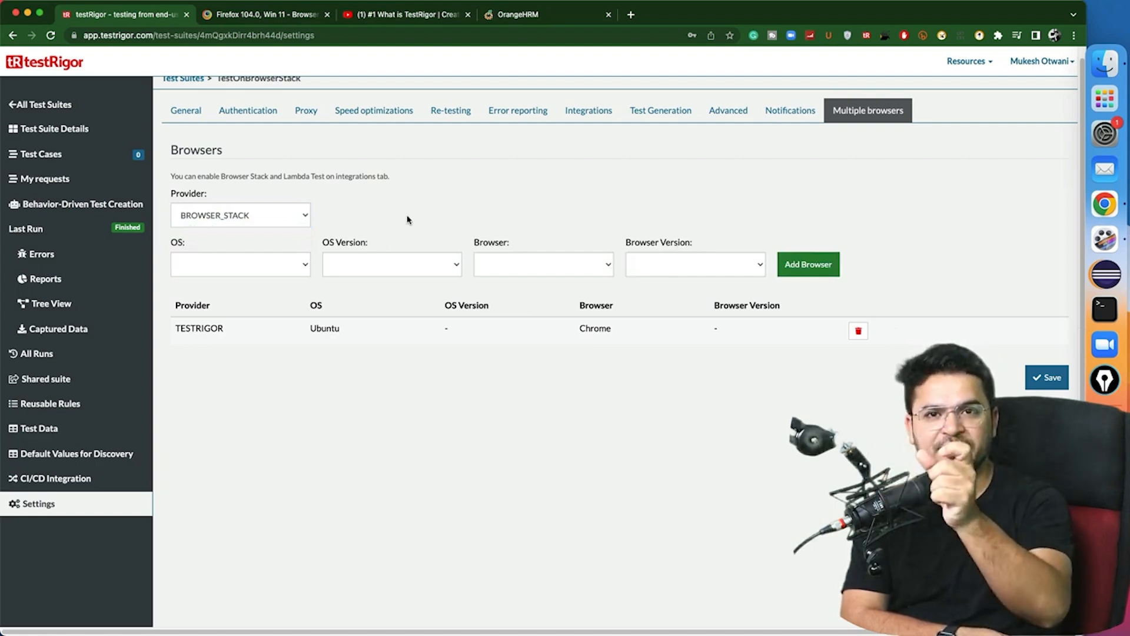
left_click(271, 220)
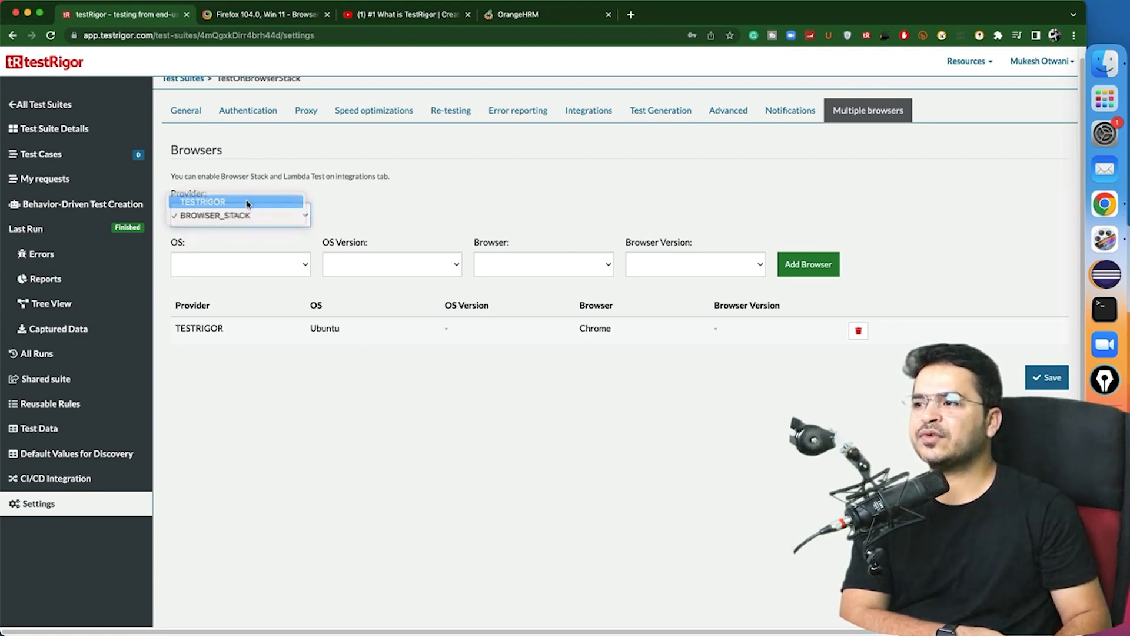
left_click(250, 200)
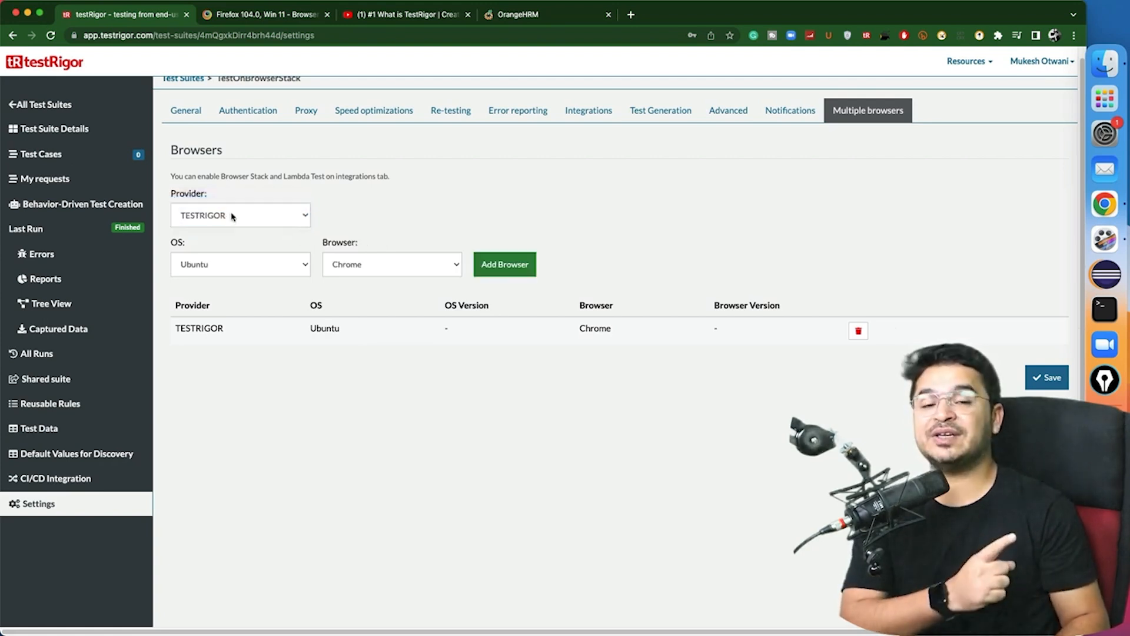
left_click(226, 269)
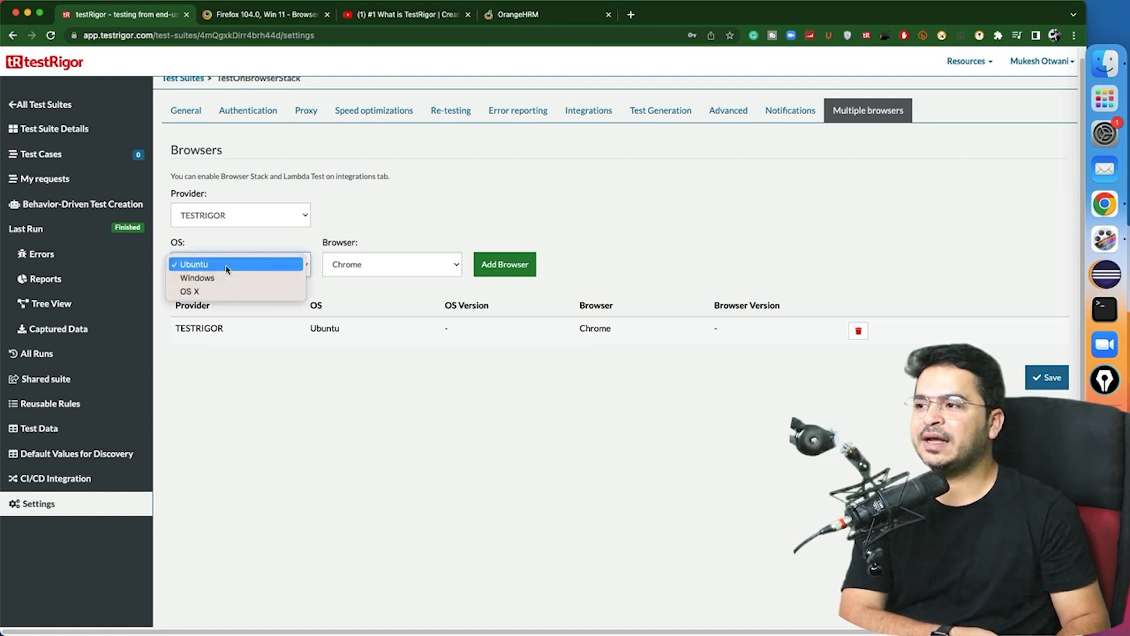
left_click(382, 239)
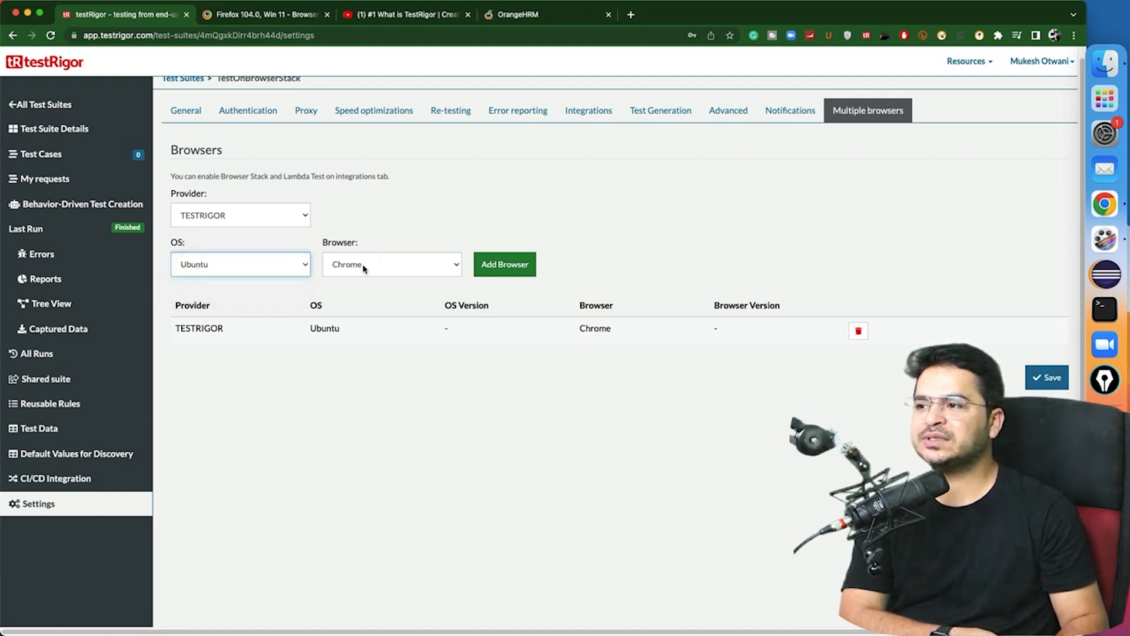
left_click(363, 266)
left_click(397, 232)
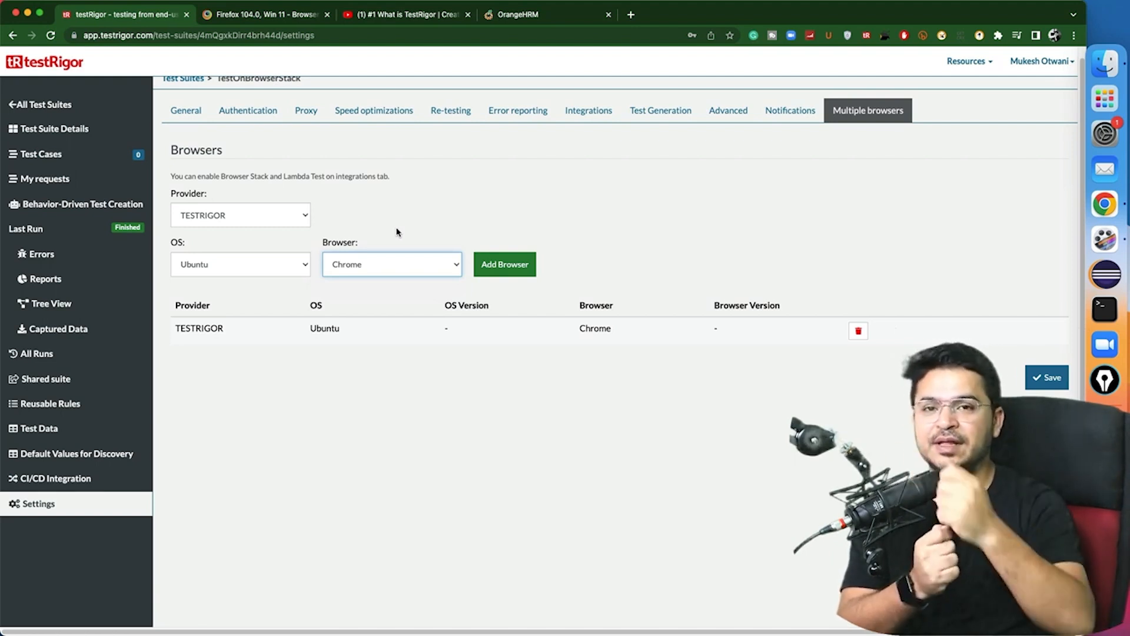
Choose BROWSER_STACK again, inspect its empty OS and browser lists, and save.
left_click(243, 217)
left_click(246, 229)
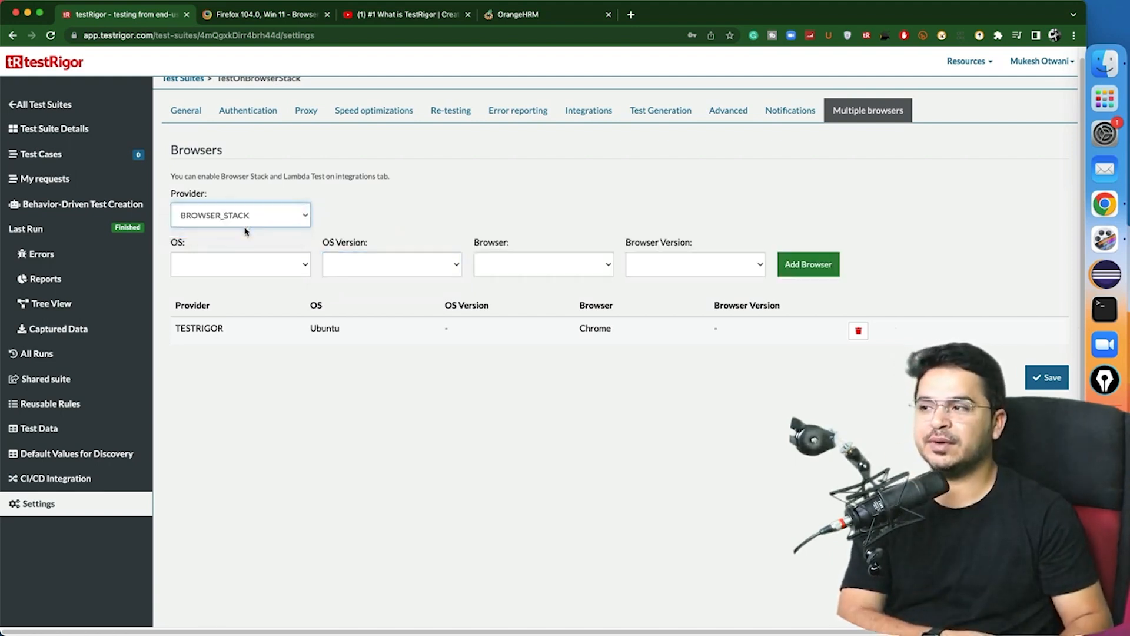
left_click(280, 272)
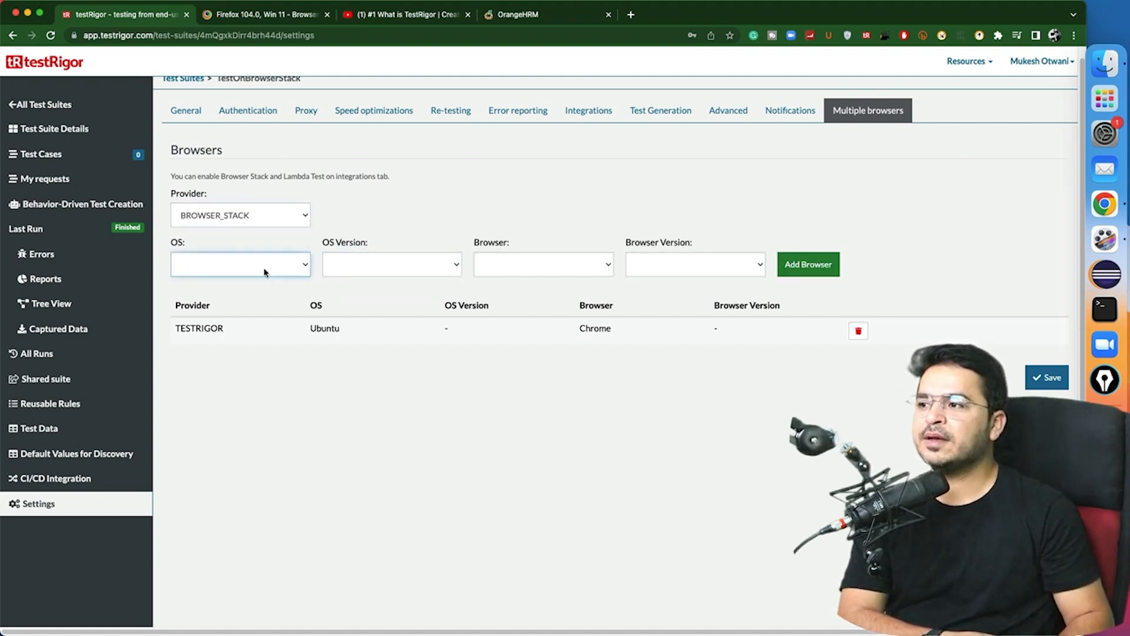
left_click(283, 333)
left_click(278, 262)
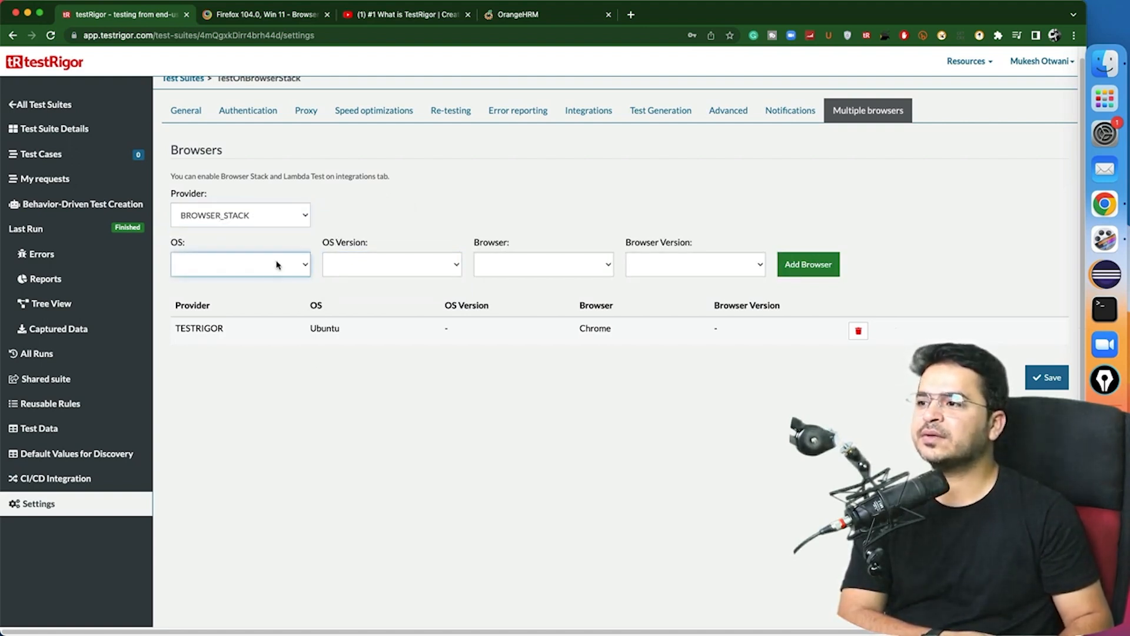
left_click(375, 263)
left_click(483, 267)
left_click(649, 270)
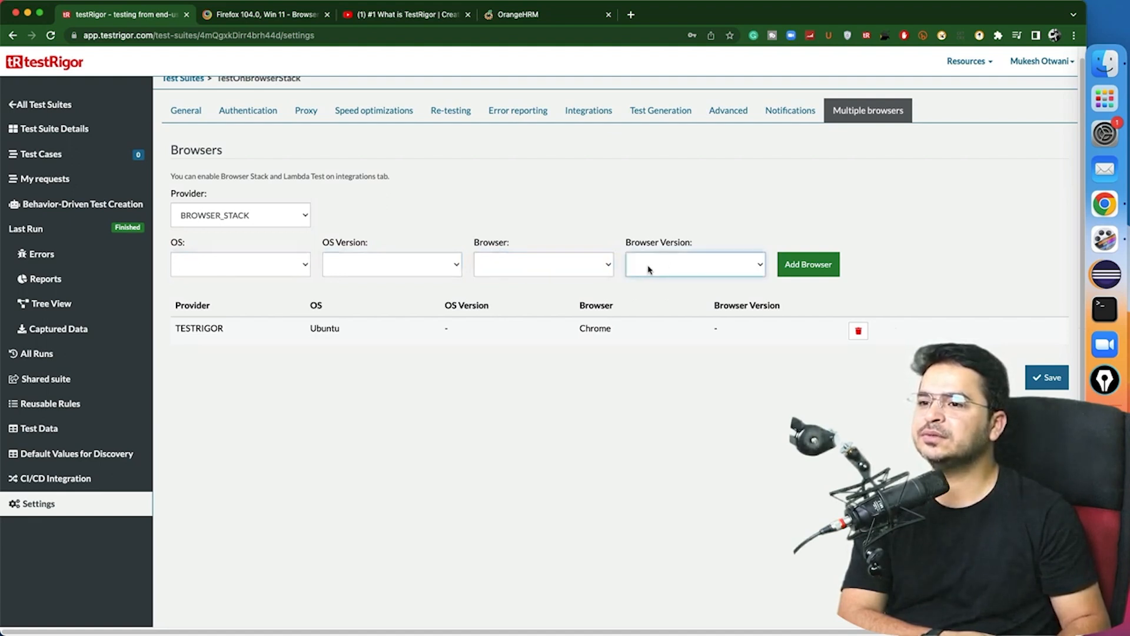
left_click(1047, 382)
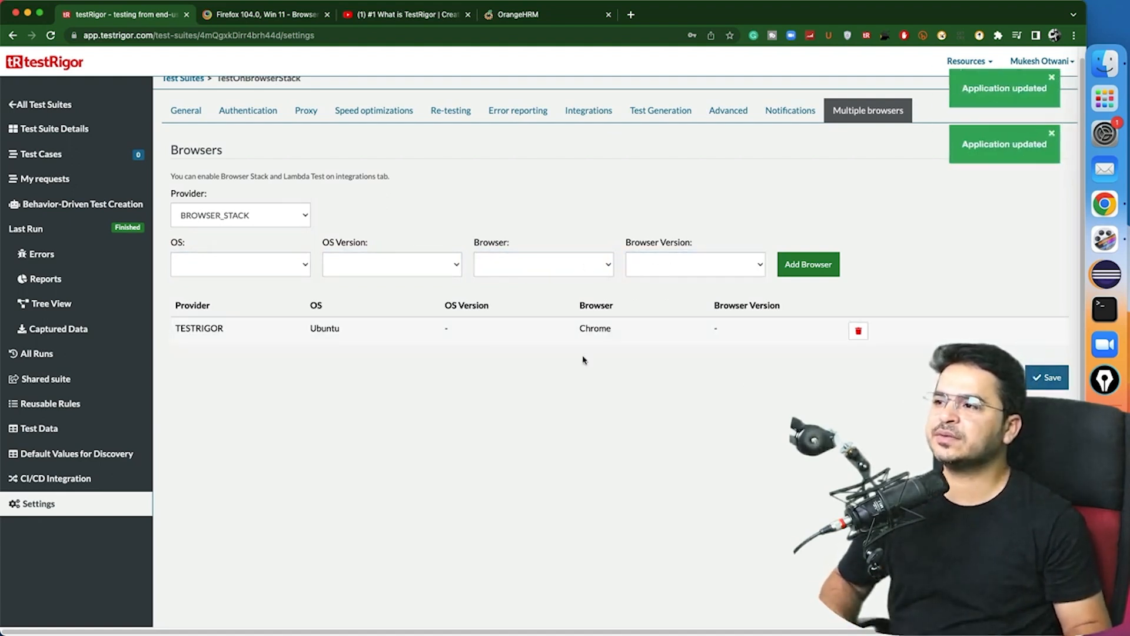
Delete the TESTRIGOR Ubuntu Chrome entry, then reload the suite settings page.
left_click(858, 331)
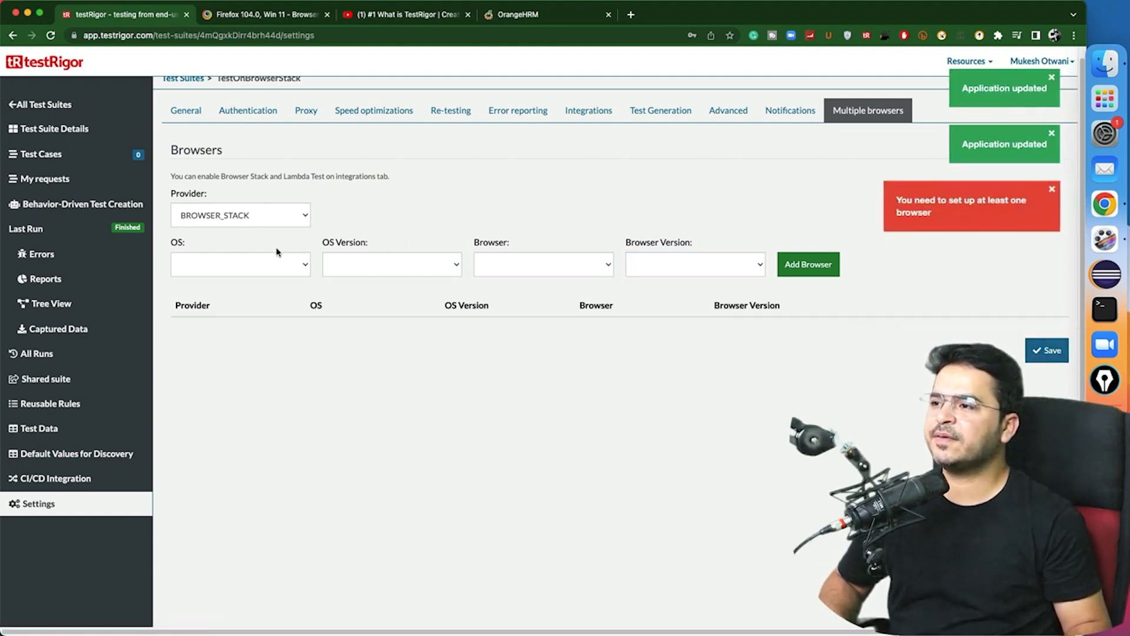
left_click(235, 270)
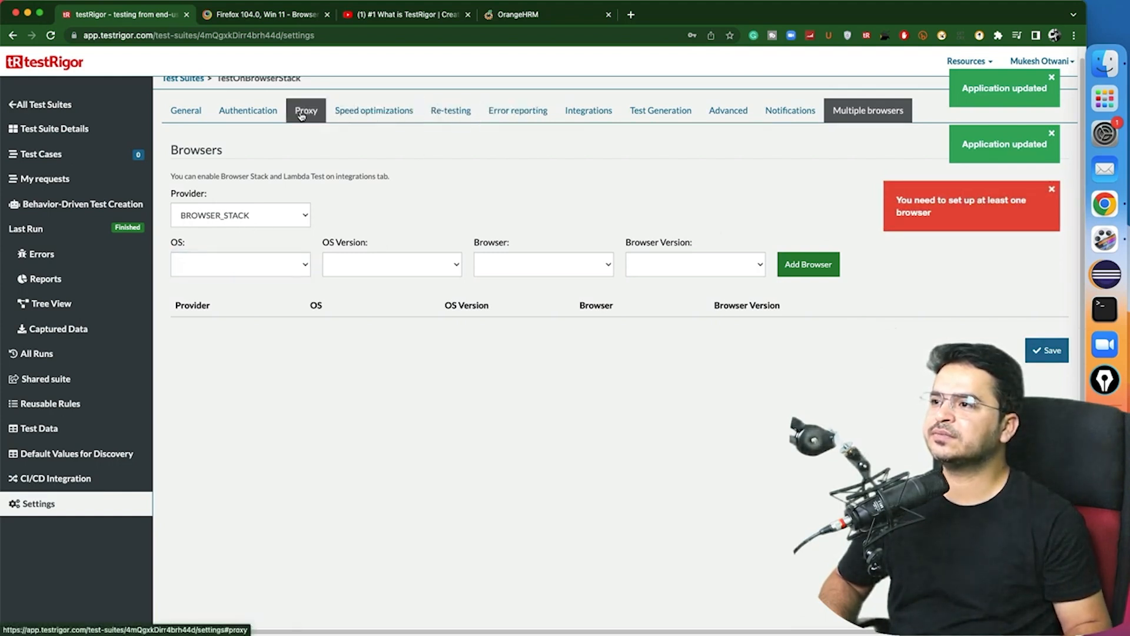
left_click(195, 117)
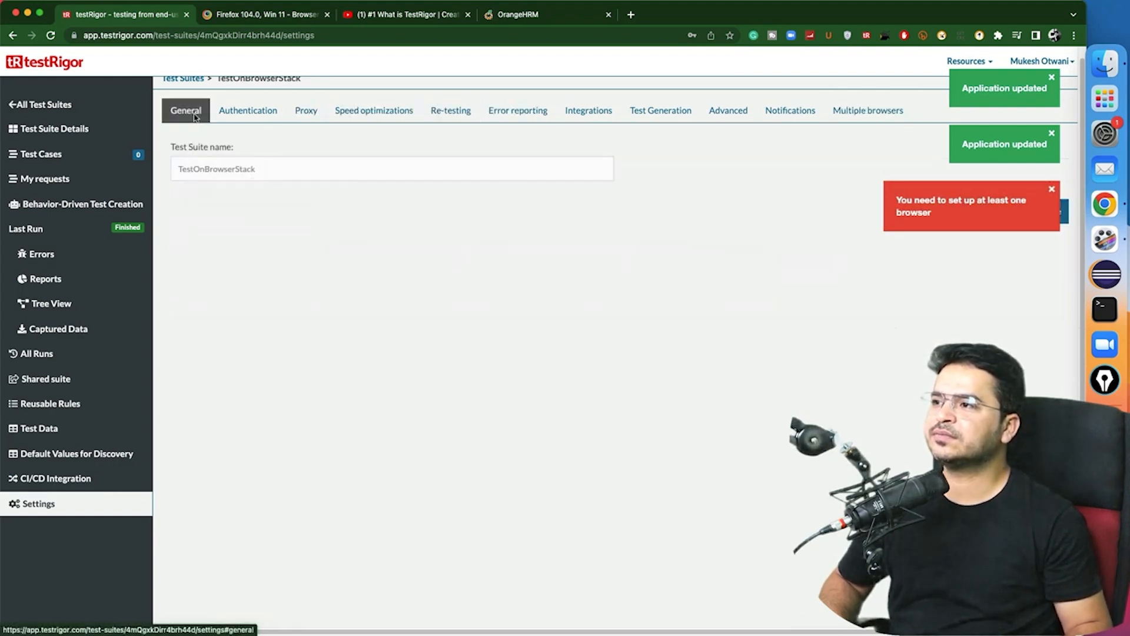
left_click(871, 111)
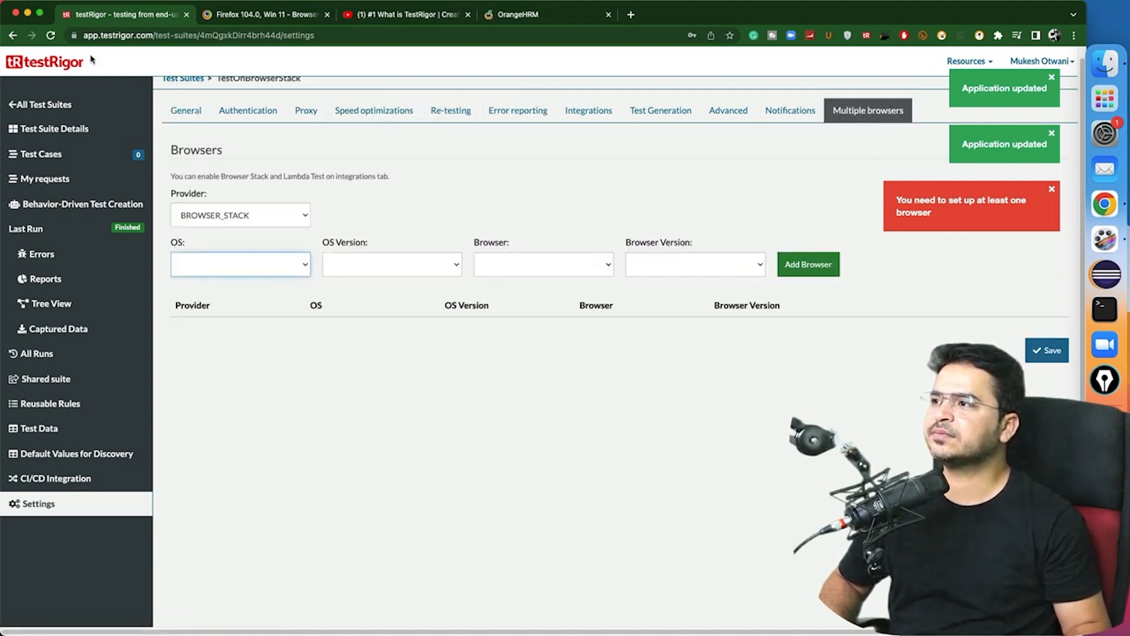
left_click(48, 36)
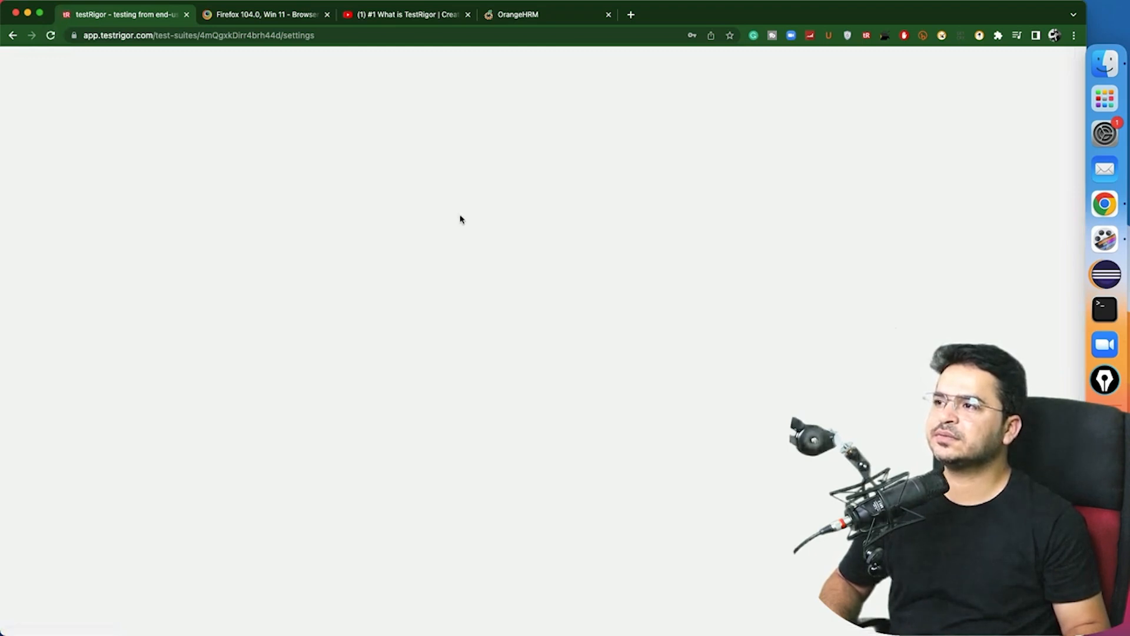
Select BROWSER_STACK with its default Windows XP options and examine the existing Ubuntu entry.
left_click(865, 120)
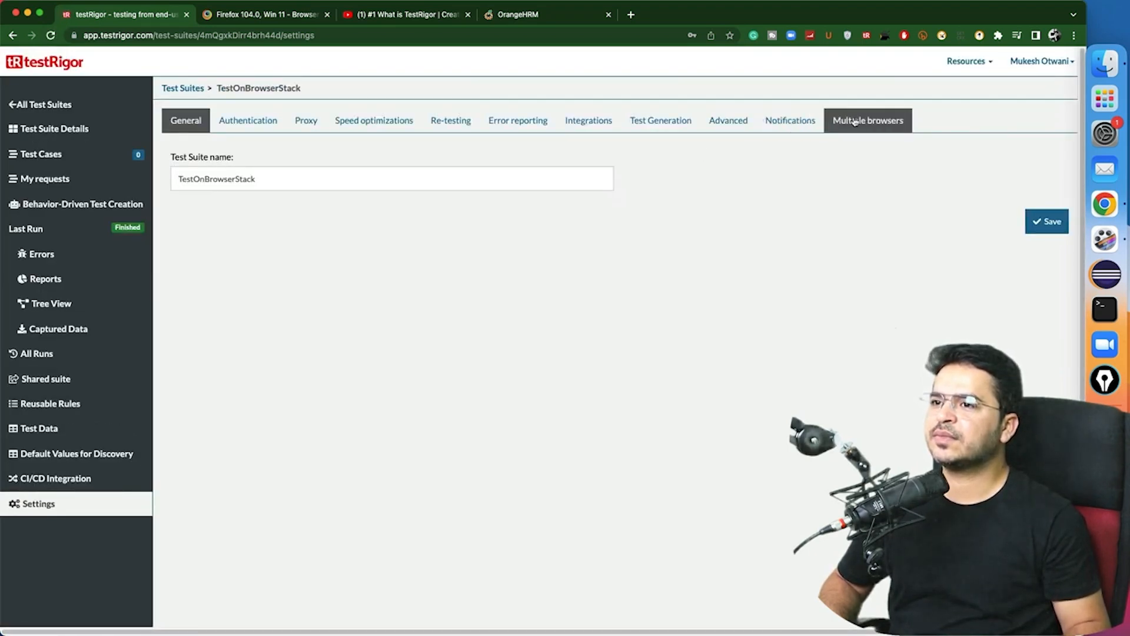
left_click(243, 228)
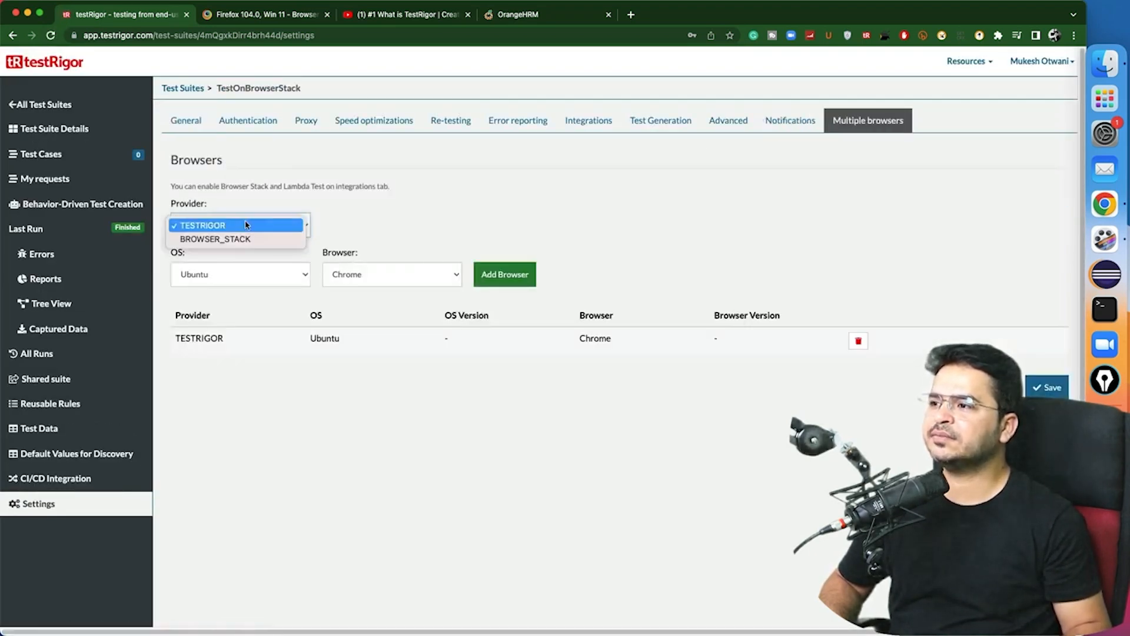
left_click(239, 238)
left_click(257, 277)
left_click(257, 281)
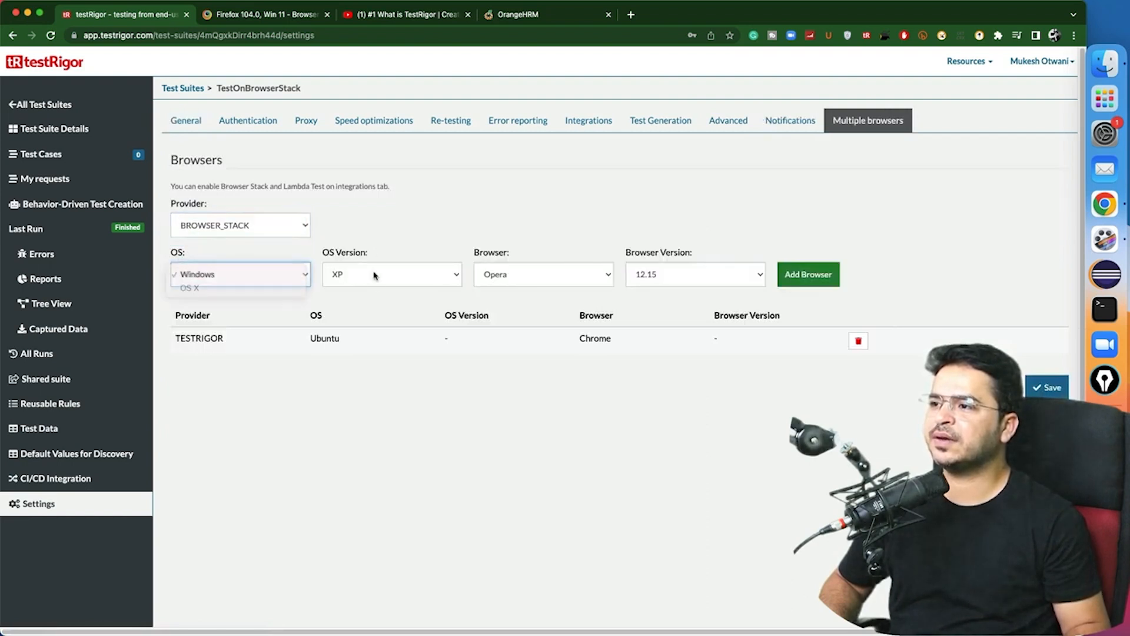
left_click(373, 273)
left_click(512, 259)
left_click(688, 274)
left_click(685, 274)
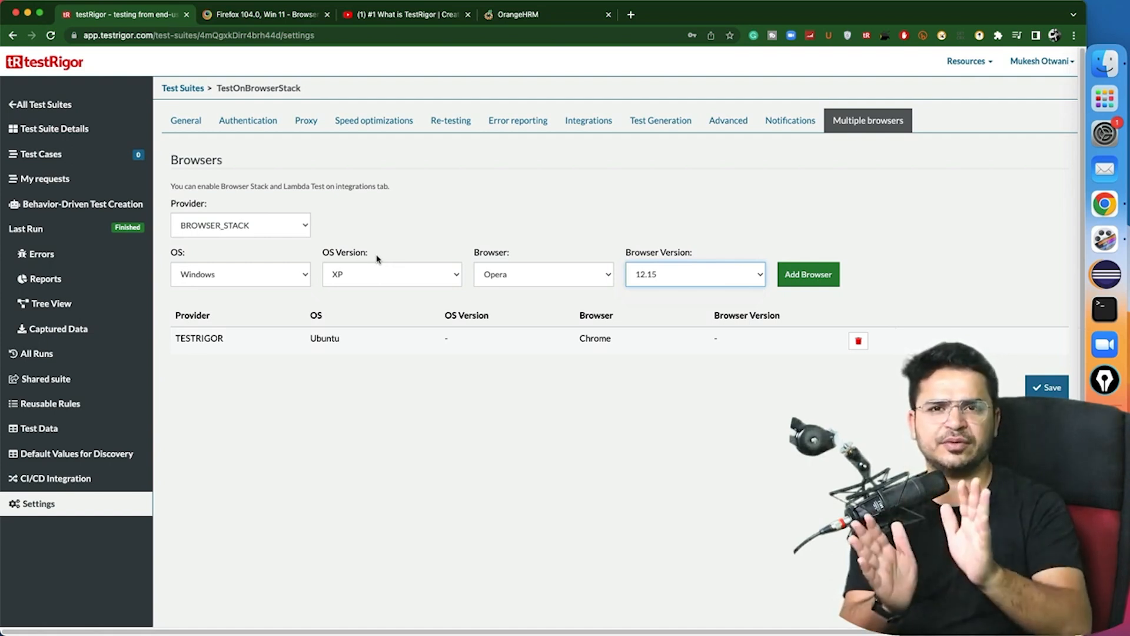
left_click(414, 215)
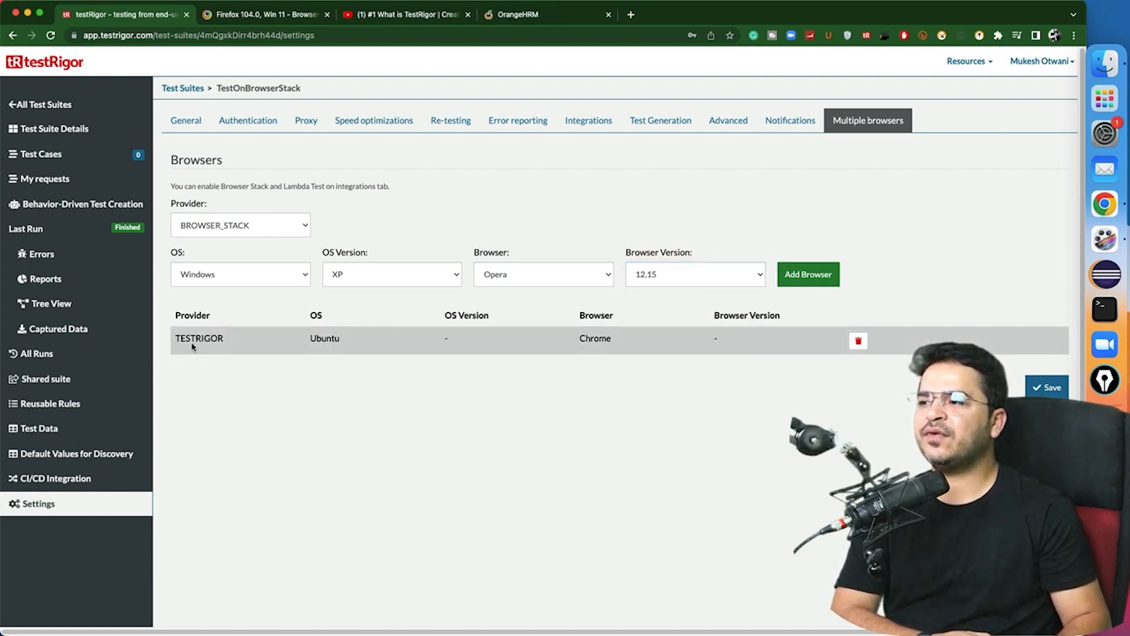
left_click_drag(310, 338, 363, 340)
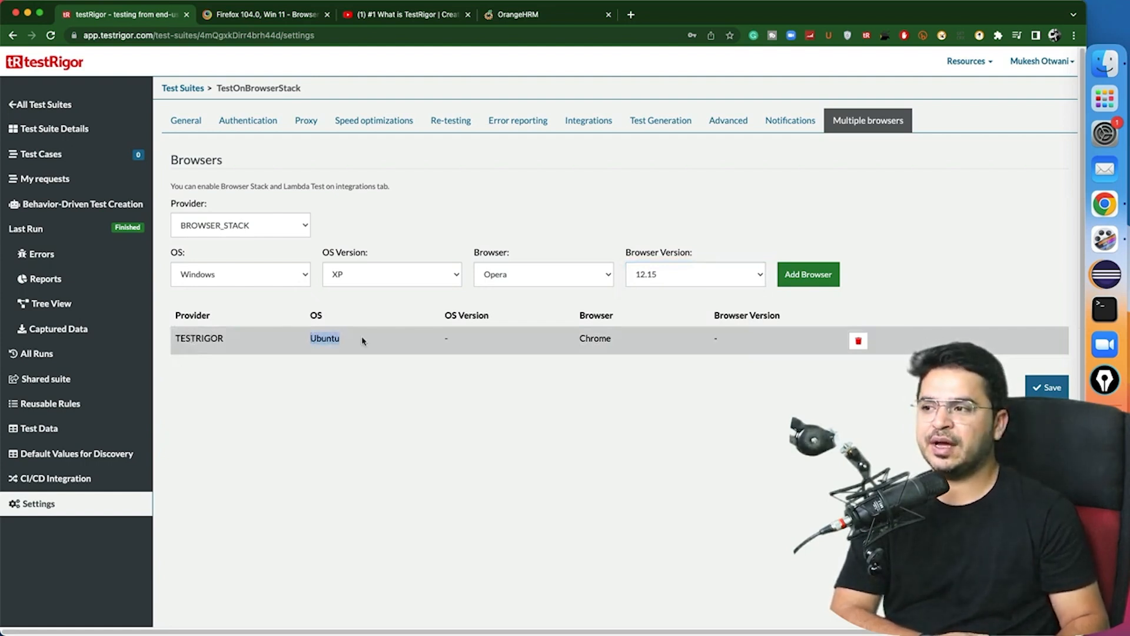
left_click(471, 370)
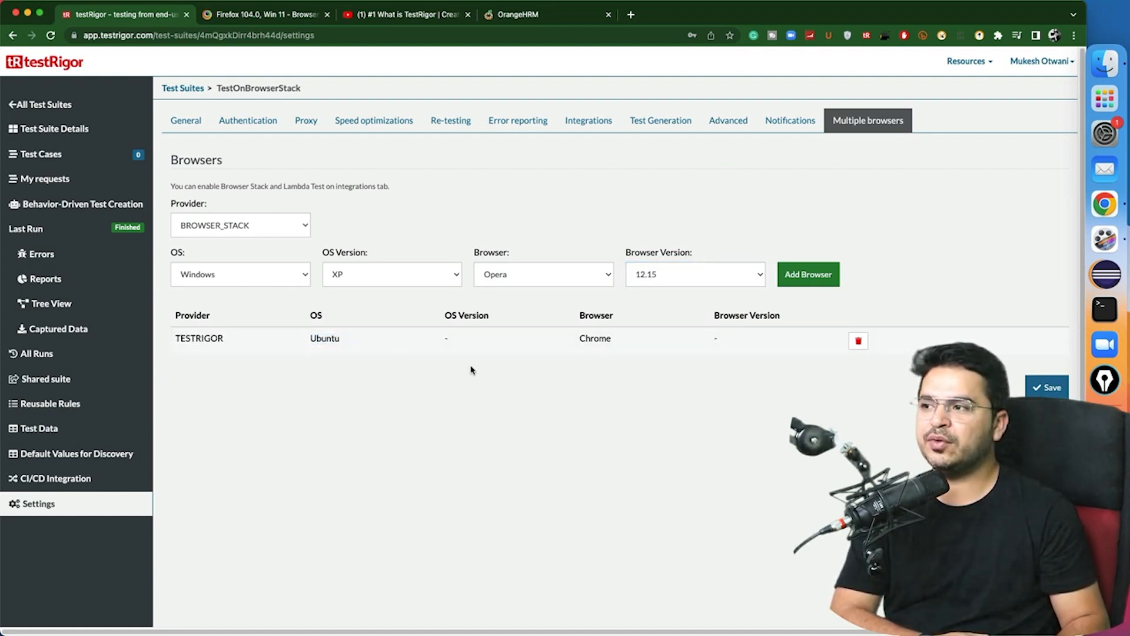
Set BrowserStack to Windows 11 with Chrome 105.0 and add it as a browser.
left_click(279, 230)
left_click(274, 230)
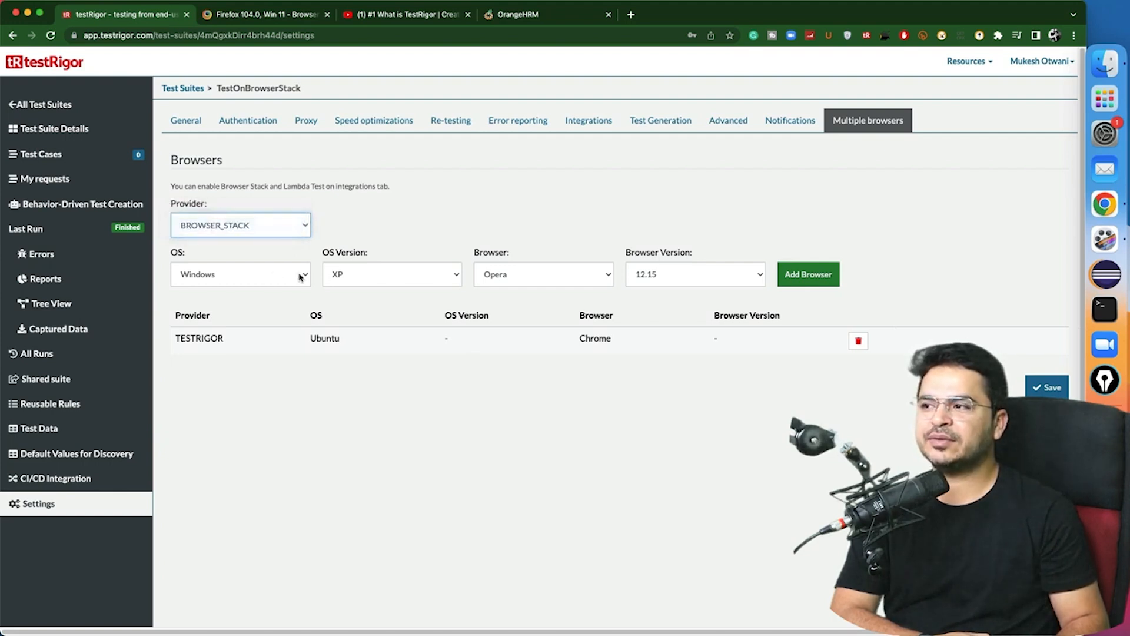
left_click(244, 276)
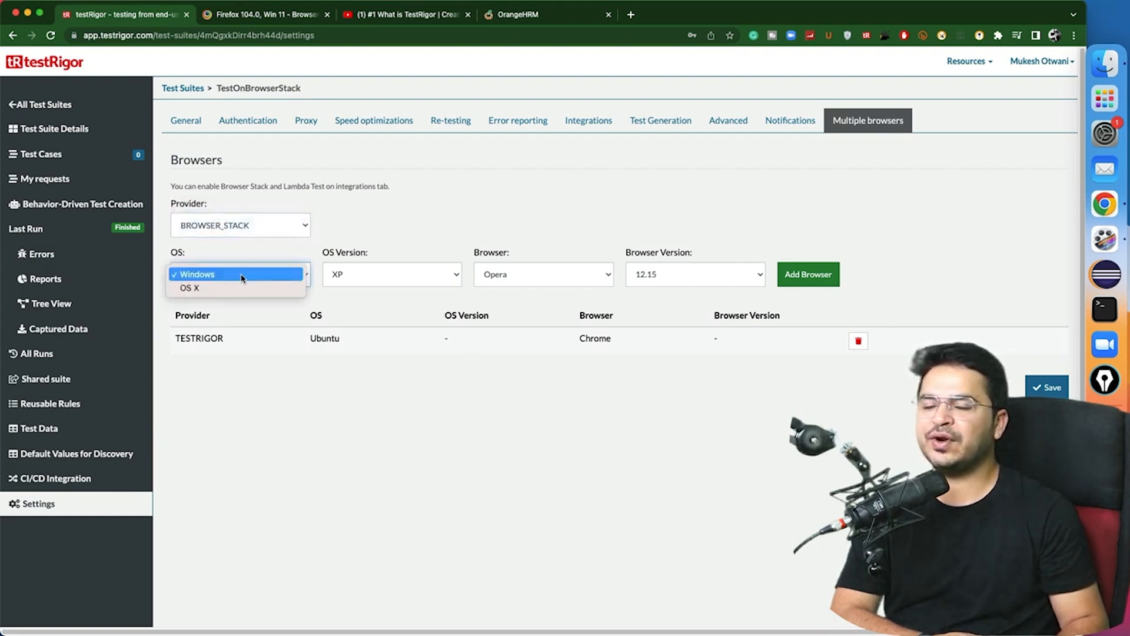
left_click(373, 274)
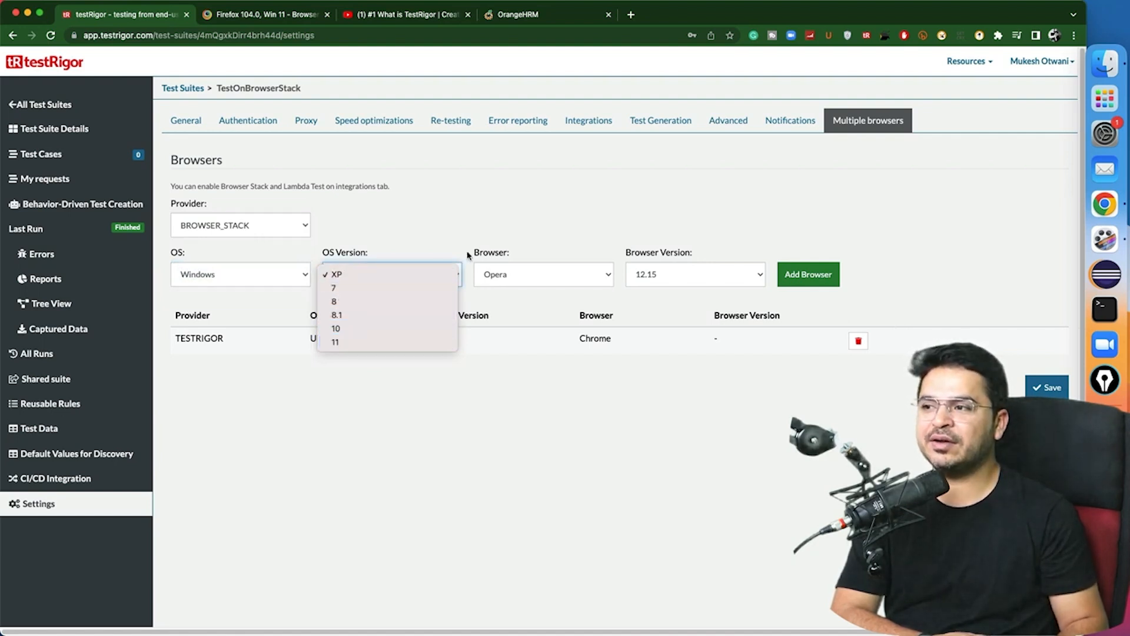
left_click(459, 235)
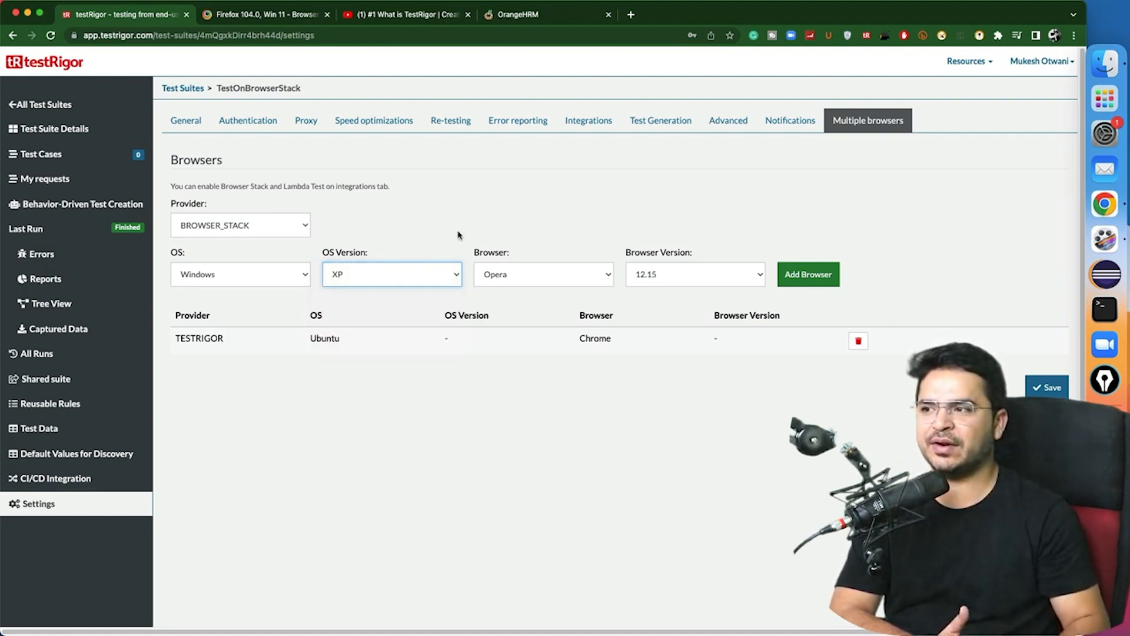
left_click(394, 272)
left_click(377, 342)
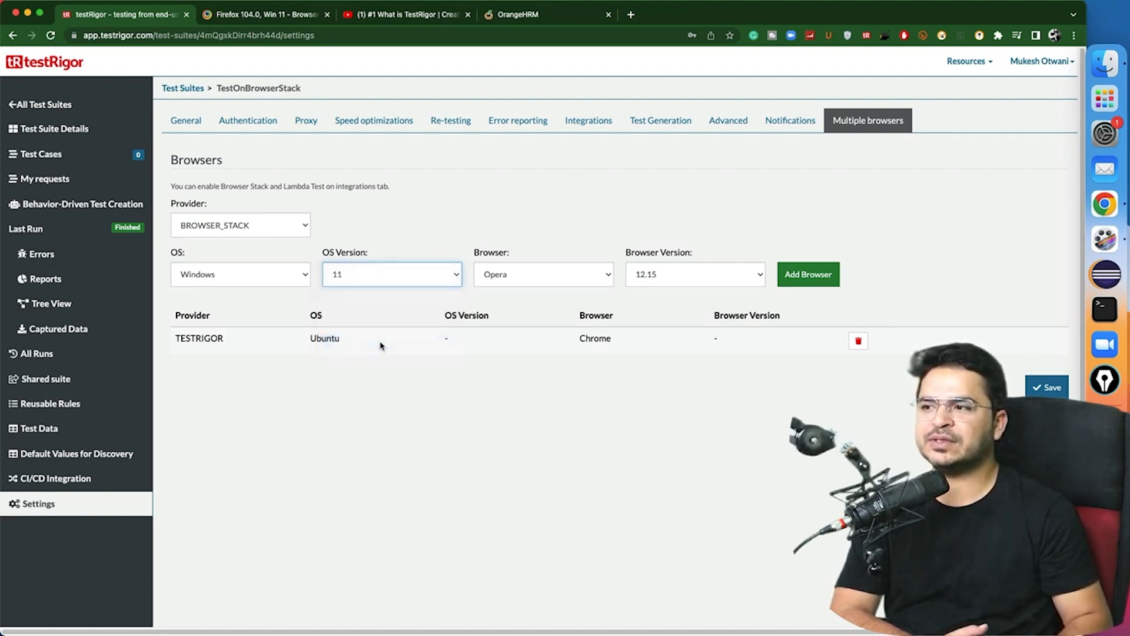
left_click(538, 275)
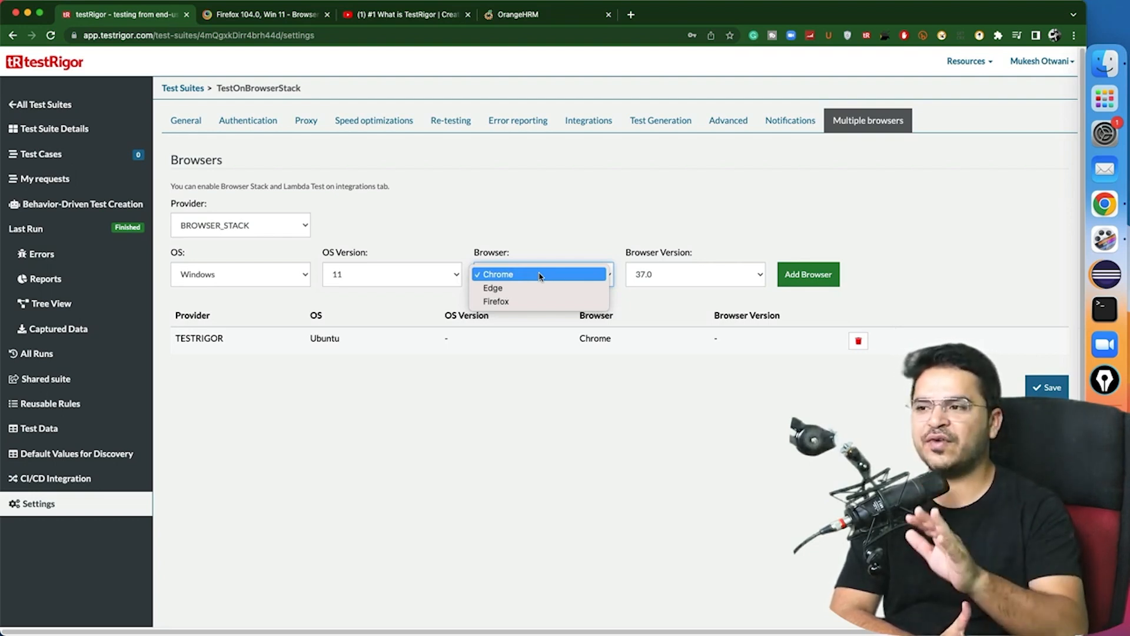
left_click(539, 275)
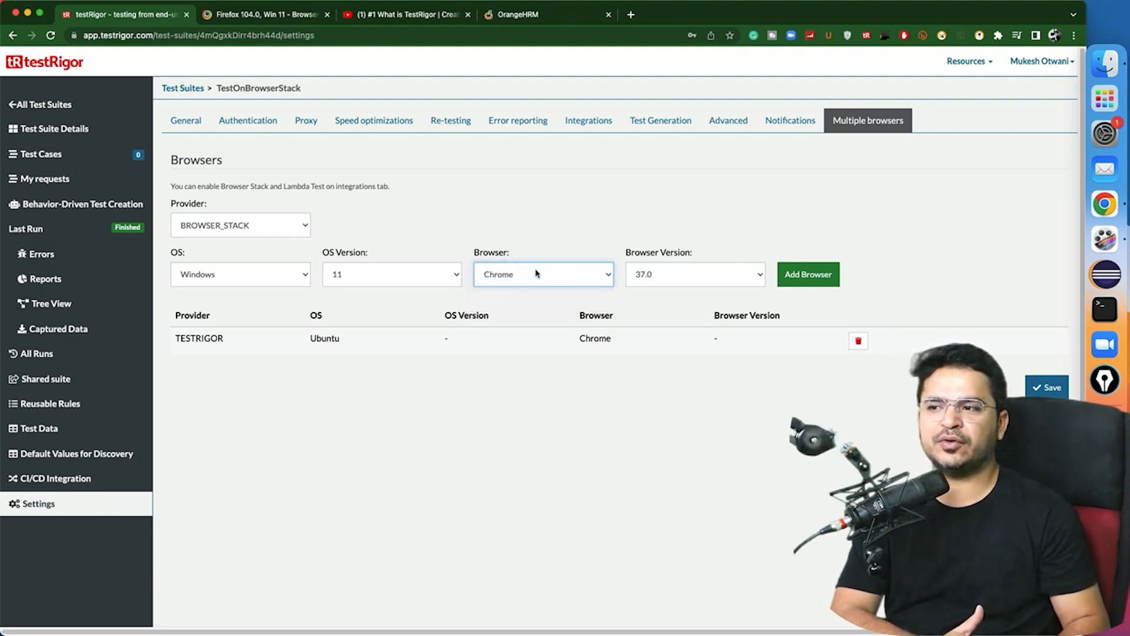
left_click(684, 275)
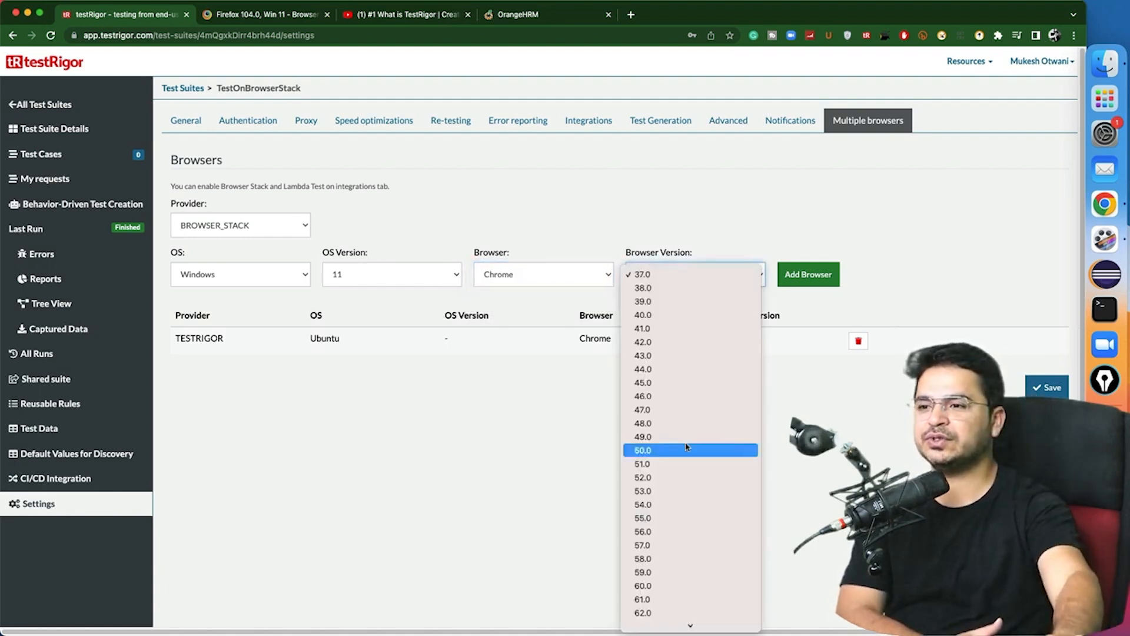
scroll(685, 447, "down", 5)
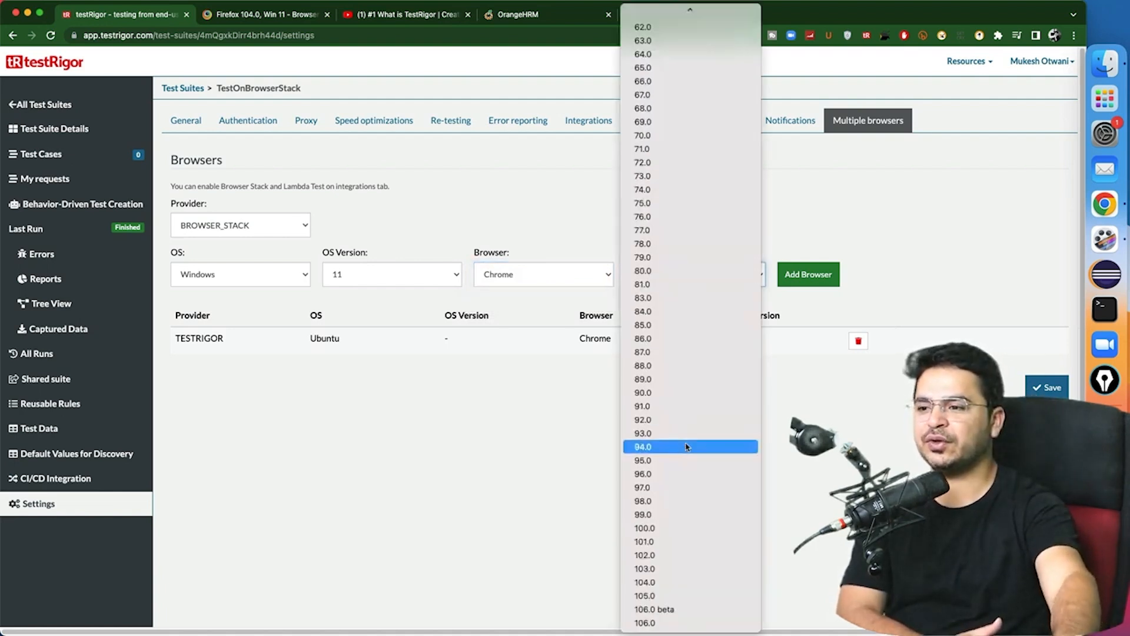
left_click(655, 595)
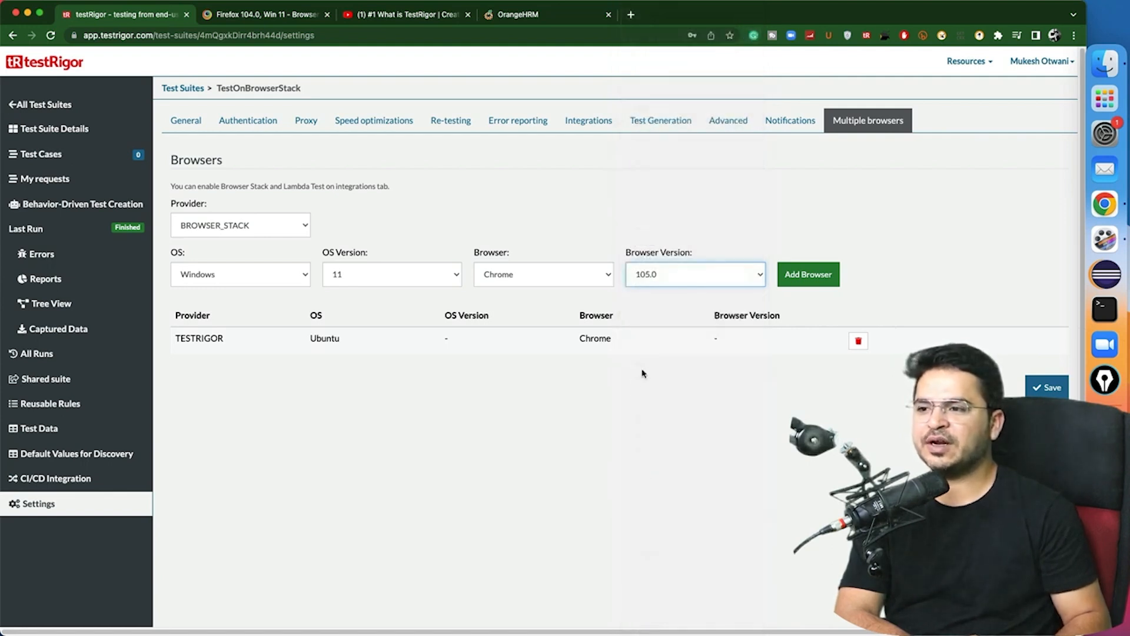
left_click(807, 276)
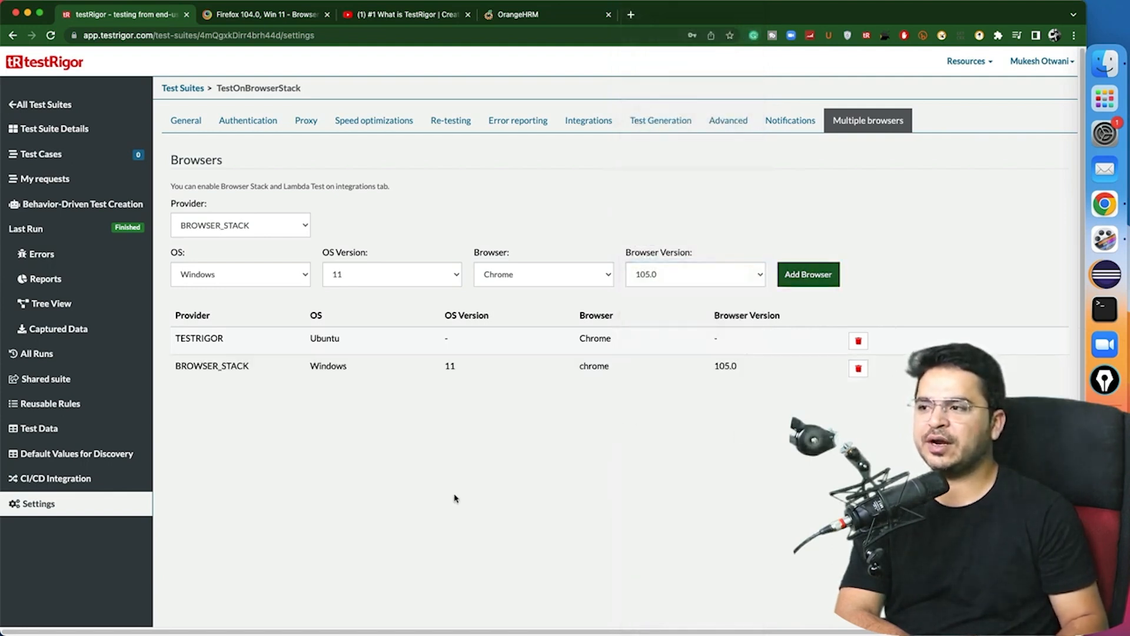
Delete the TESTRIGOR Ubuntu Chrome entry and add BrowserStack Windows 11 Edge 105.0.
left_click(858, 341)
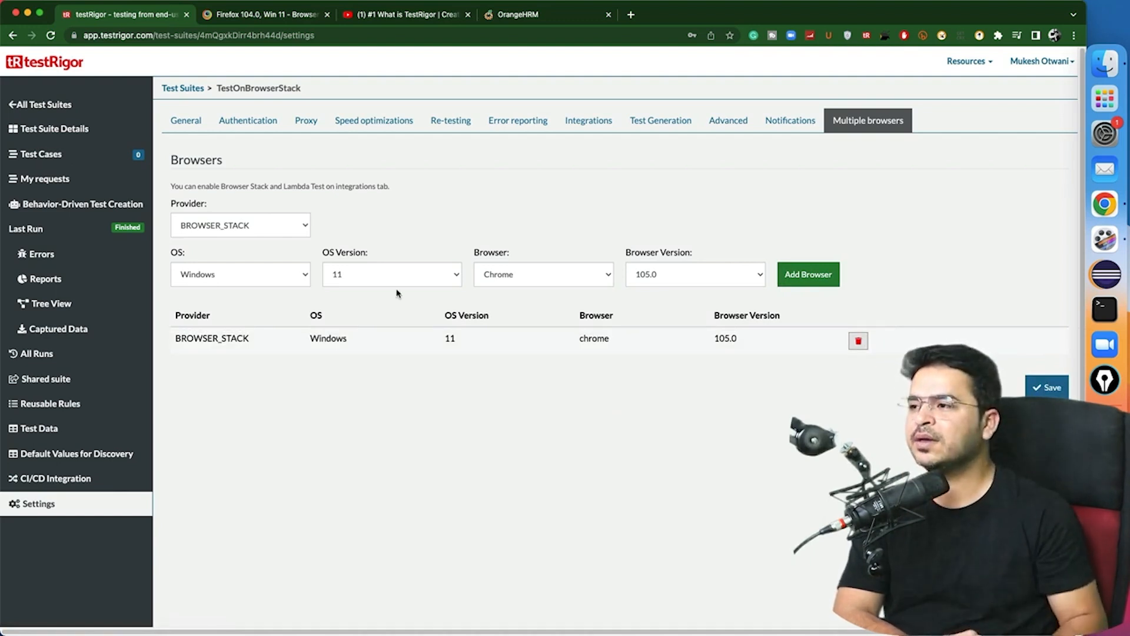
left_click(361, 277)
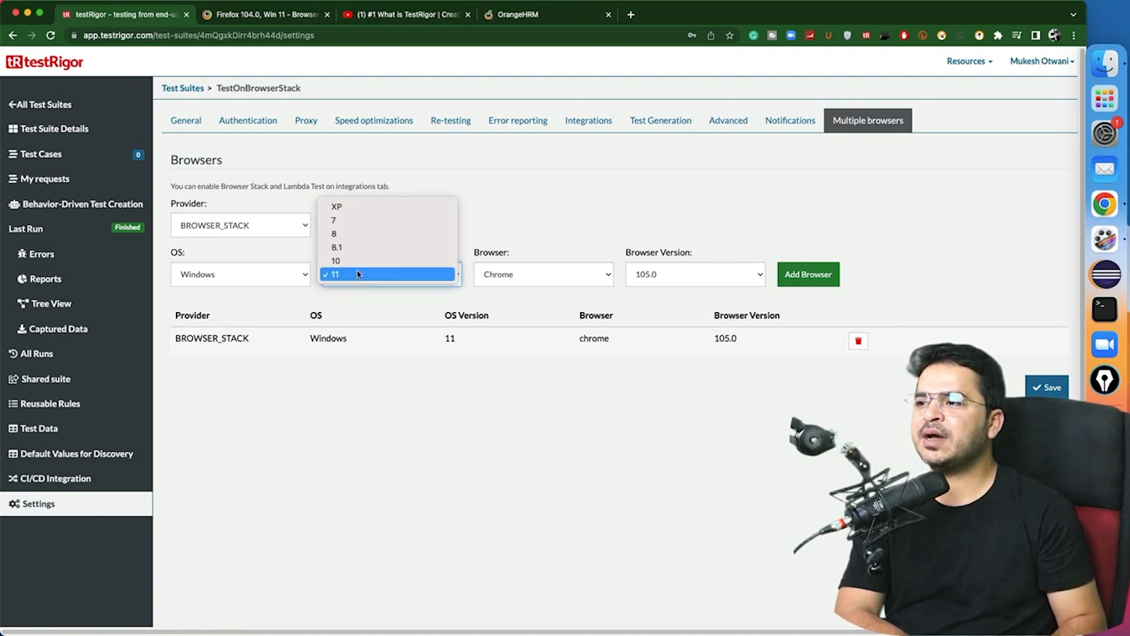
left_click(534, 216)
left_click(504, 281)
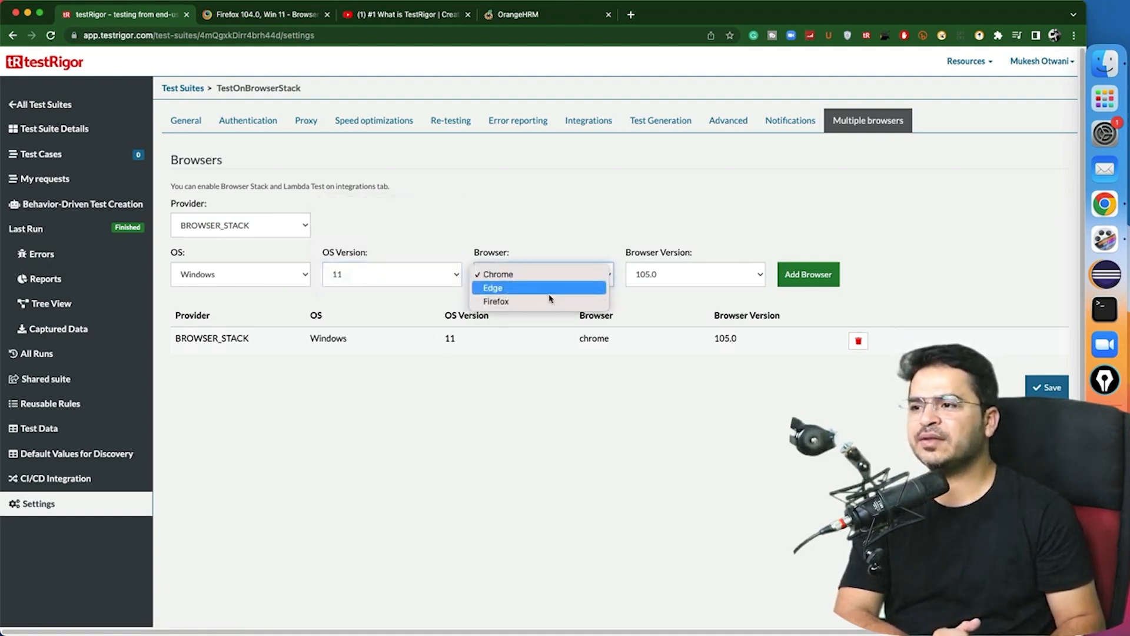
left_click(494, 286)
left_click(749, 285)
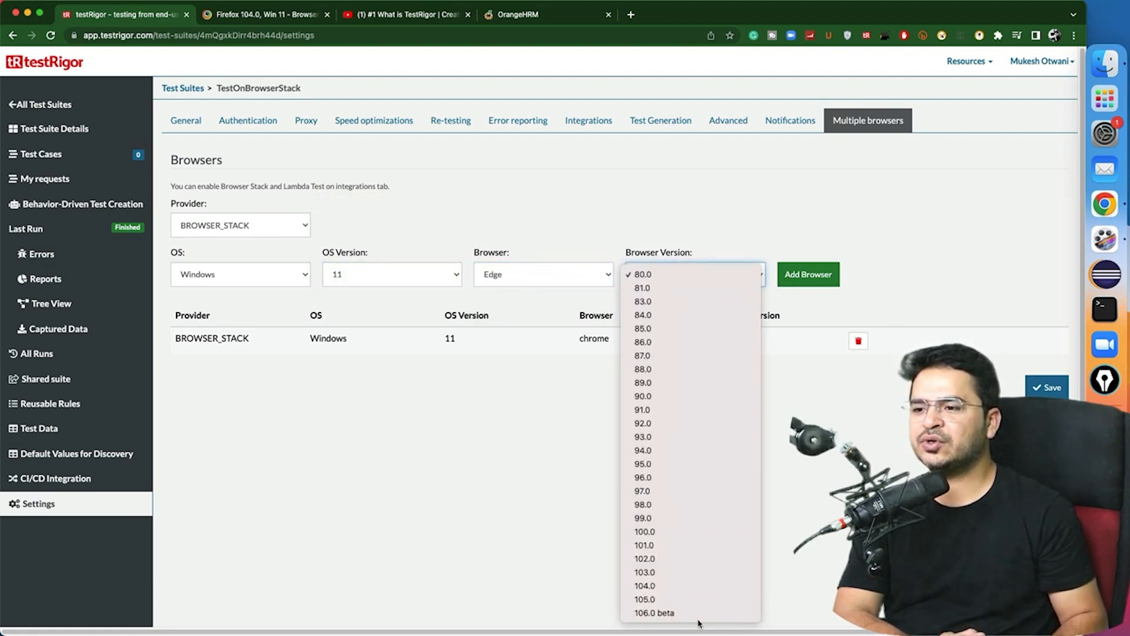
left_click(663, 600)
left_click(806, 274)
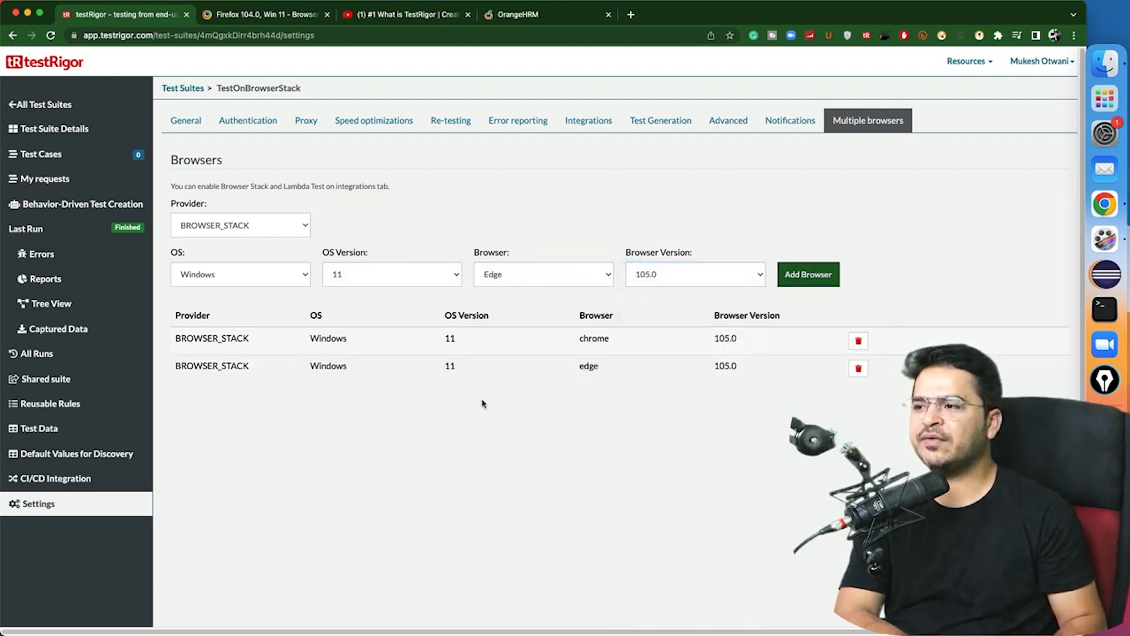
Add BrowserStack Windows 11 Firefox 105.0 as another browser entry.
left_click(367, 273)
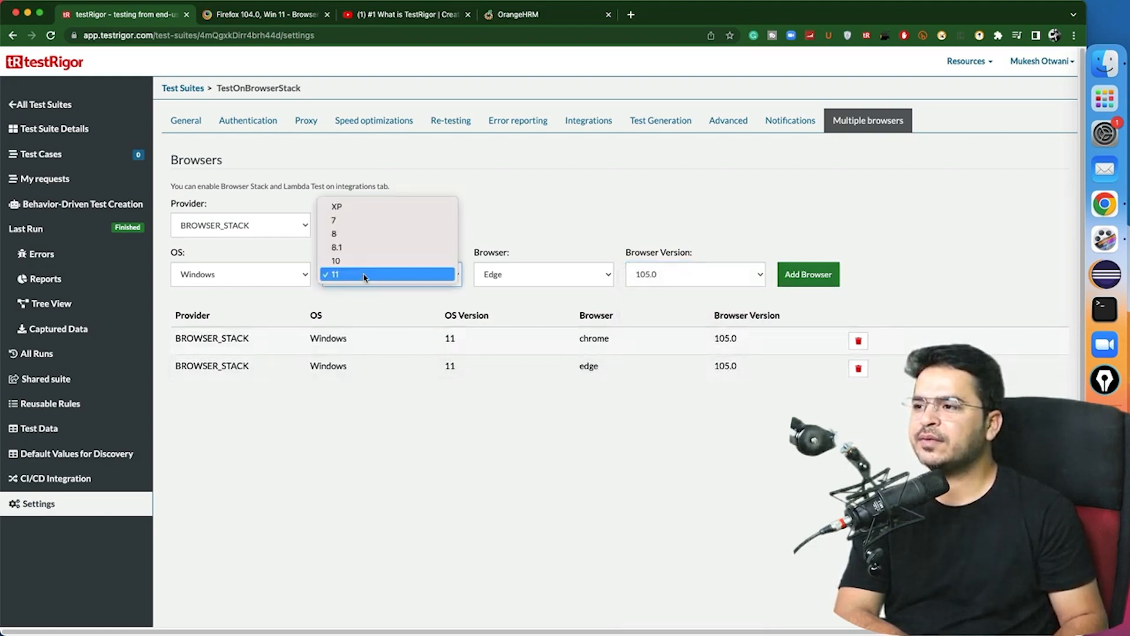
left_click(531, 274)
left_click(518, 286)
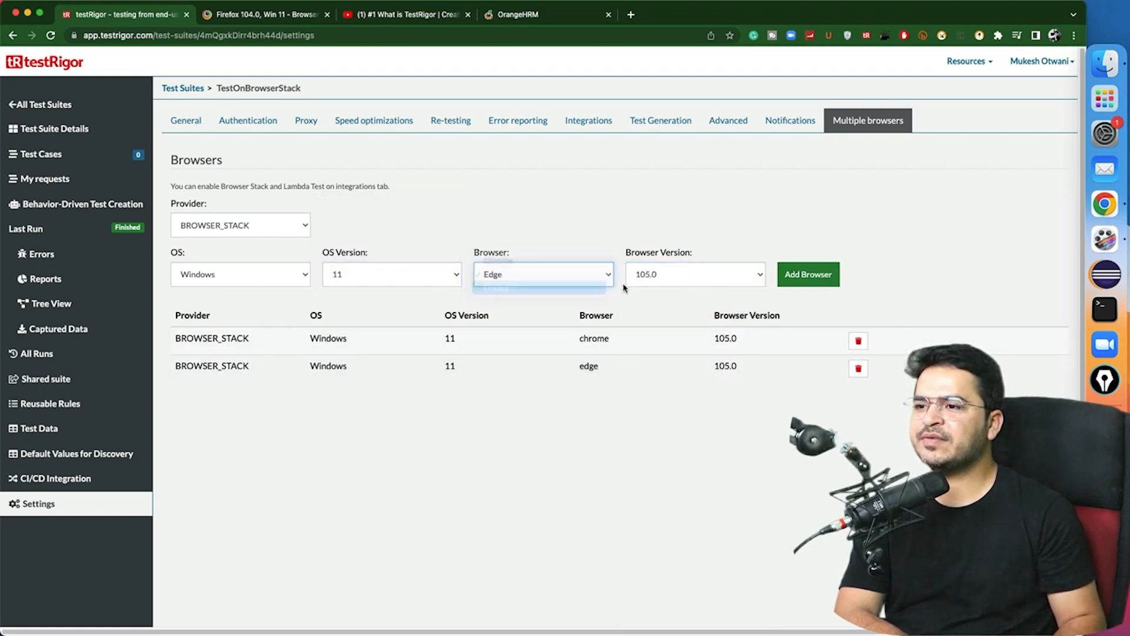
left_click(713, 274)
scroll(709, 358, "down", 10)
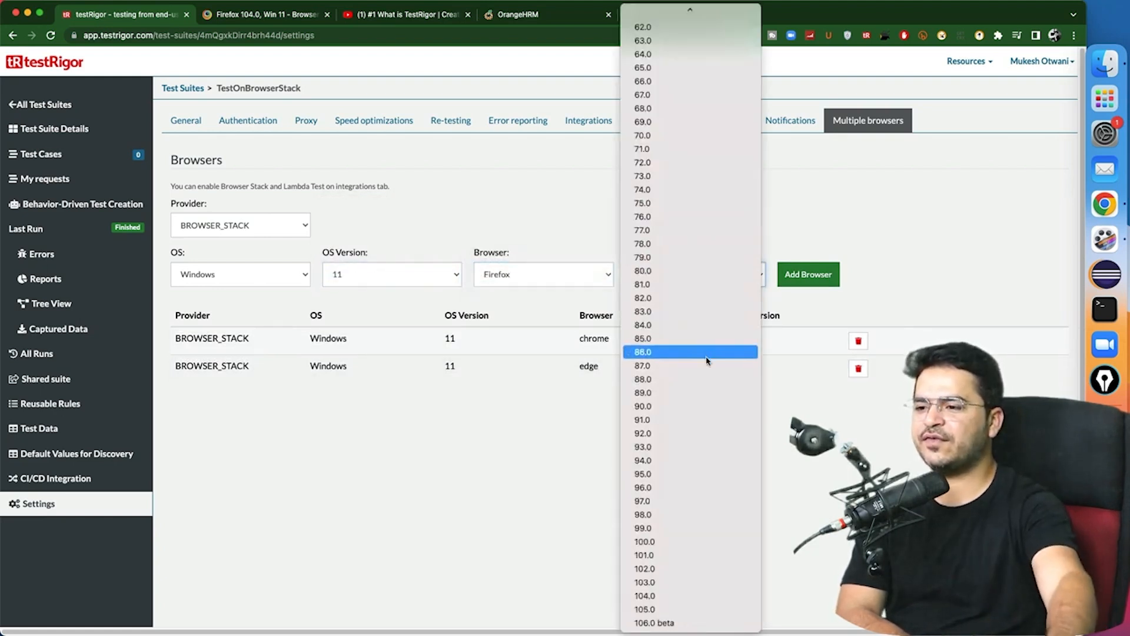
left_click(654, 609)
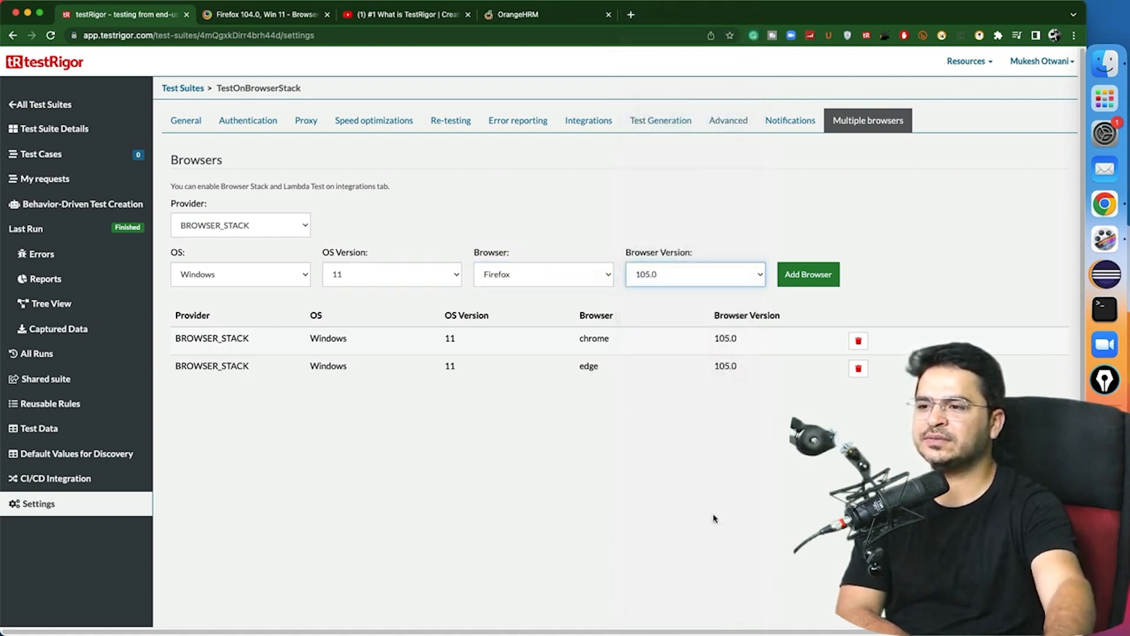
left_click(791, 272)
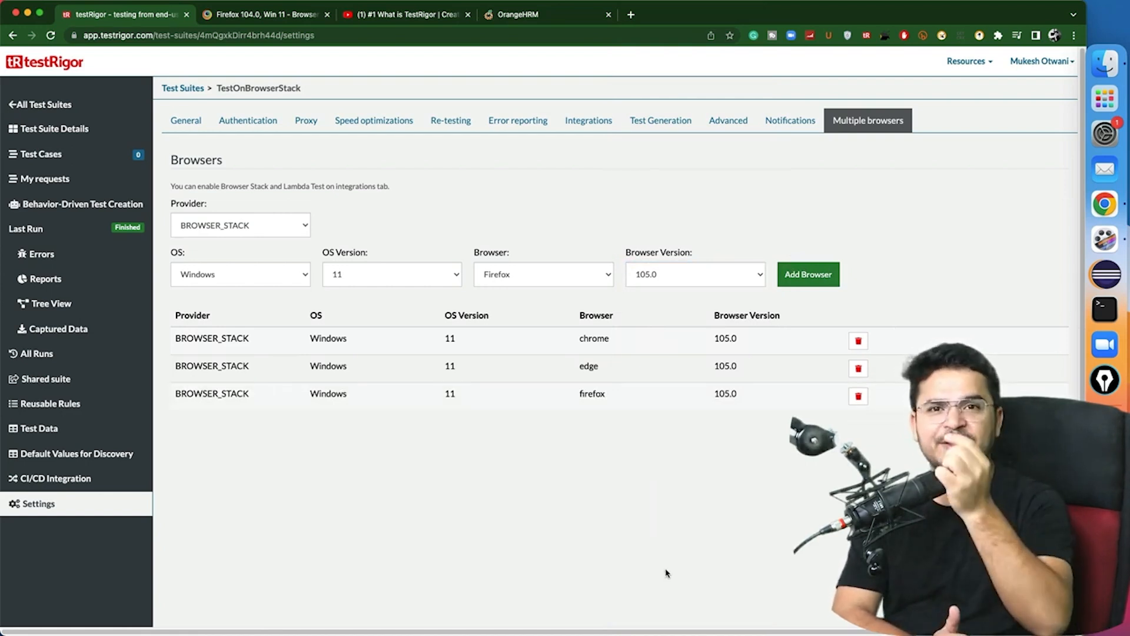
Add BrowserStack Windows 8 Opera 12.16 as a fourth browser, then go to General settings.
left_click(365, 272)
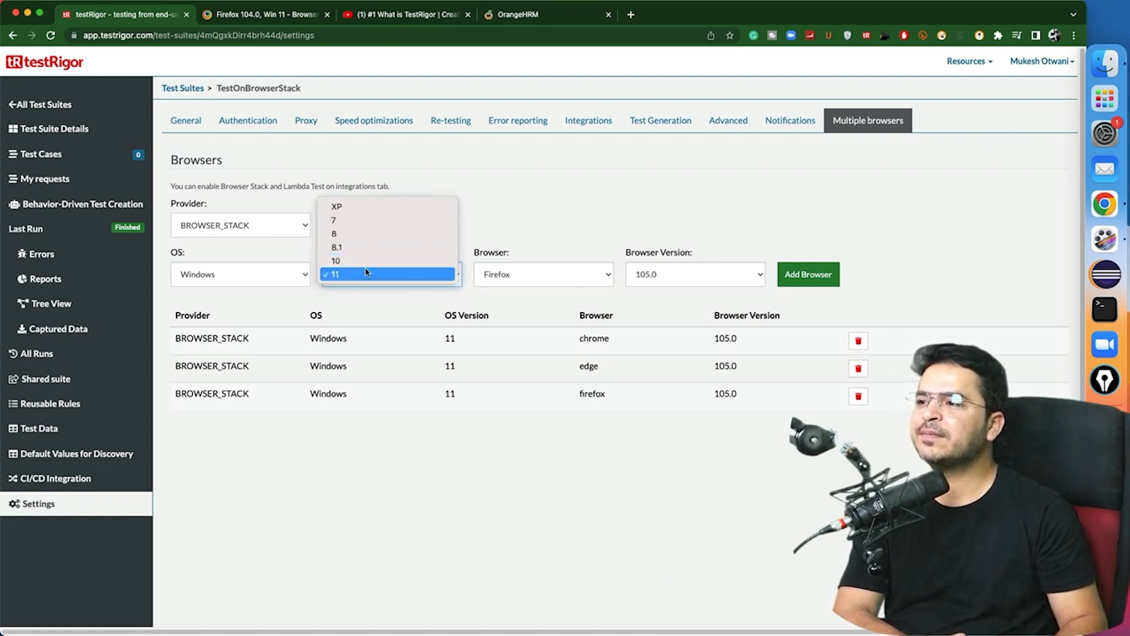
left_click(371, 234)
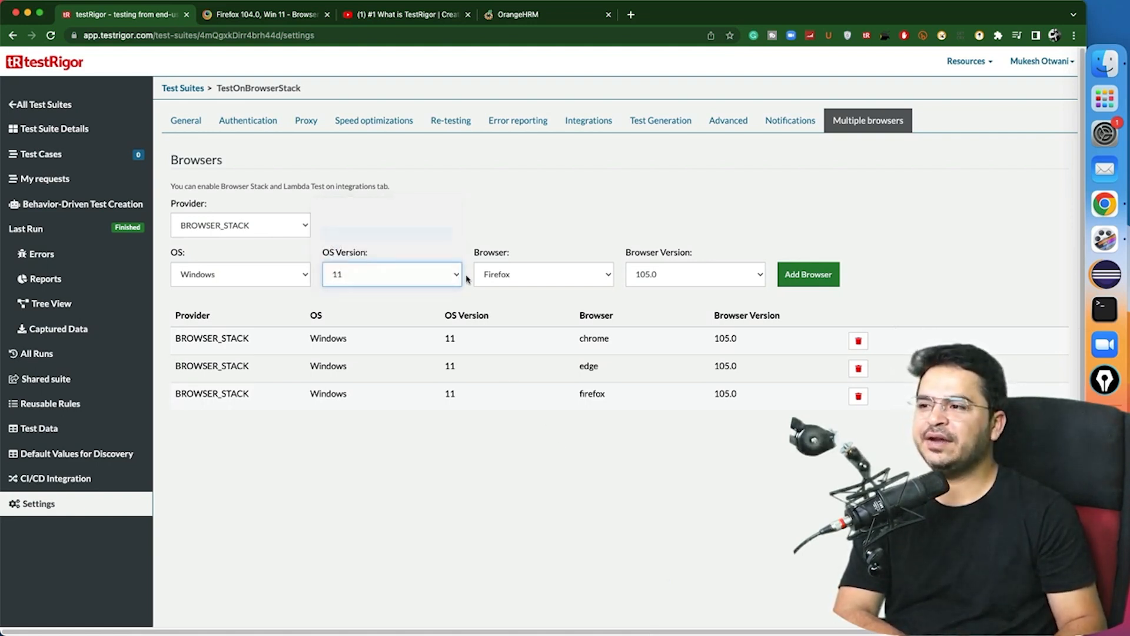
left_click(534, 275)
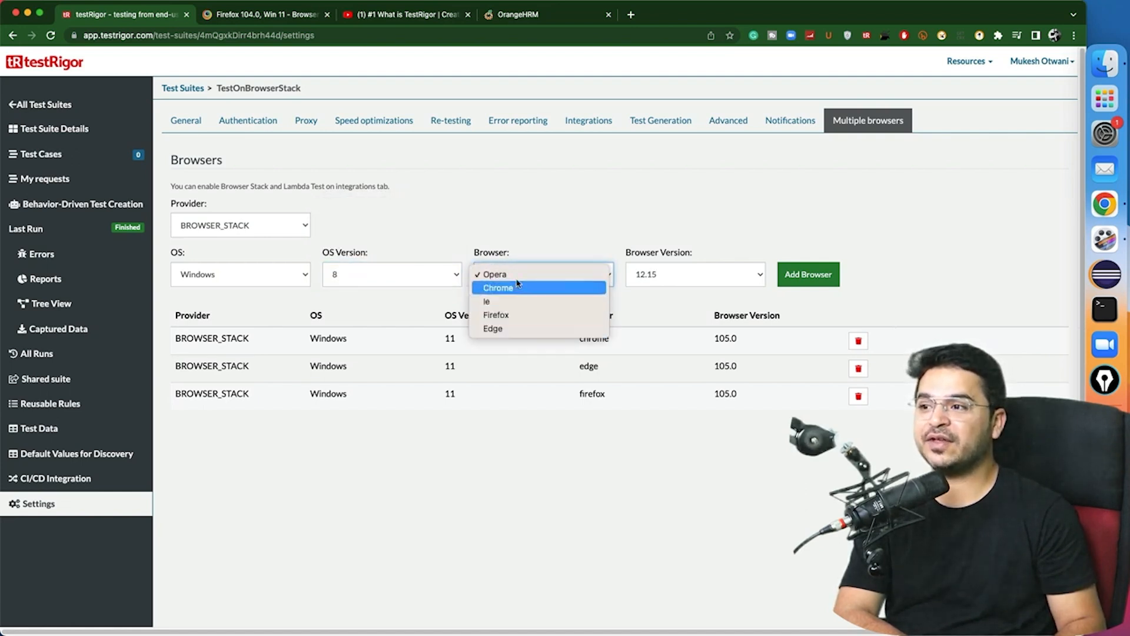
left_click(521, 274)
left_click(643, 277)
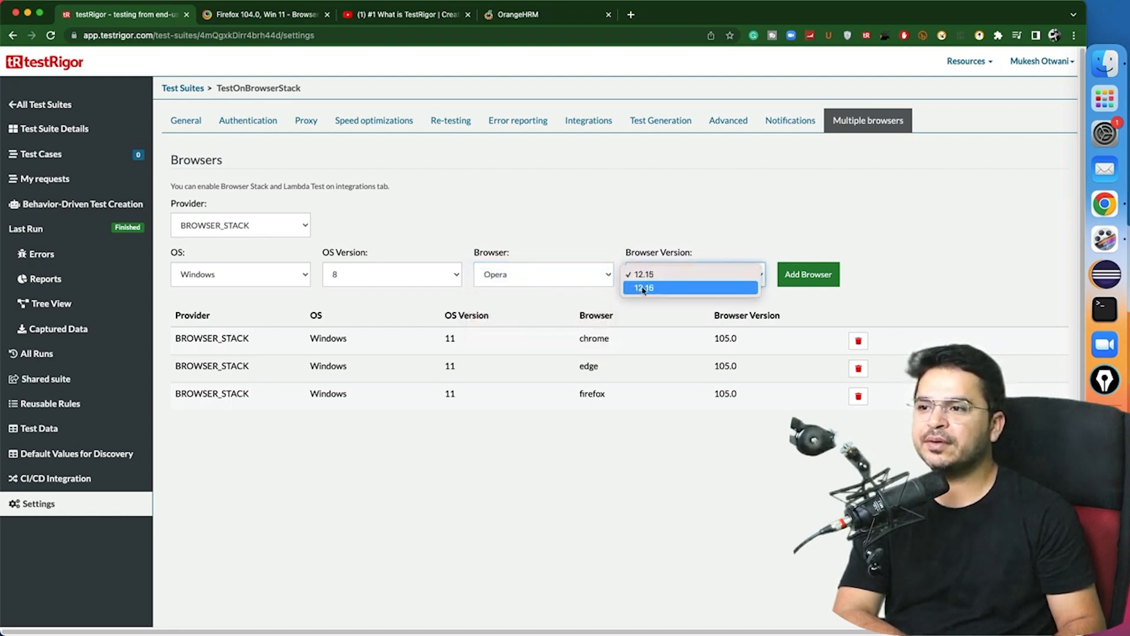
left_click(629, 290)
left_click(808, 274)
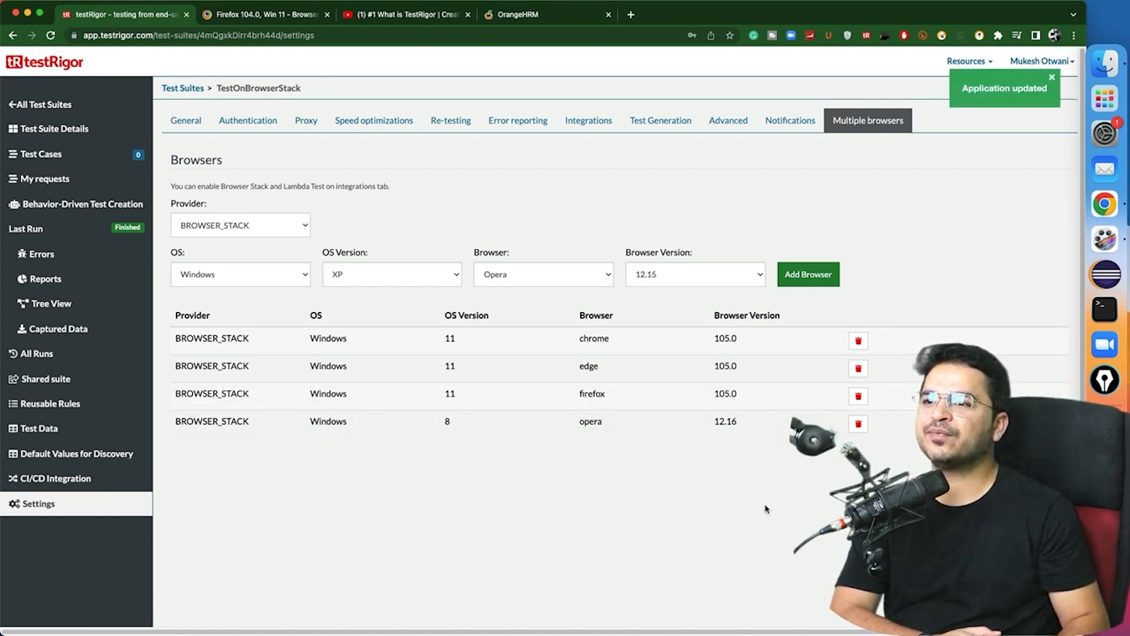
left_click(186, 130)
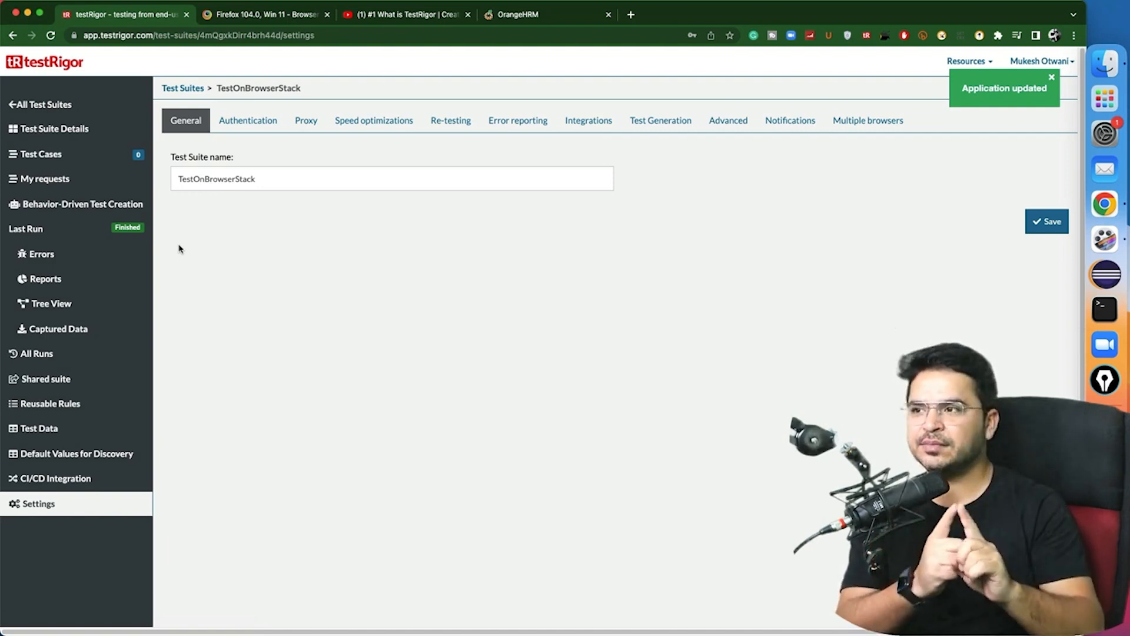
Check BrowserStack is enabled under Integrations, then return to the Multiple browsers list.
left_click(584, 124)
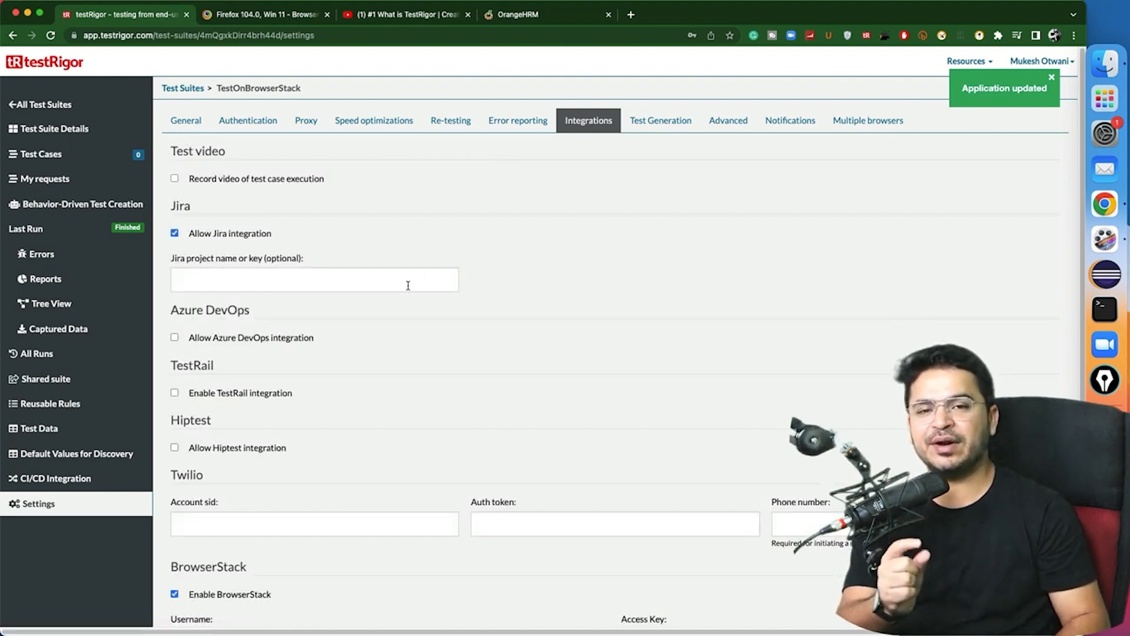
scroll(477, 359, "down", 2)
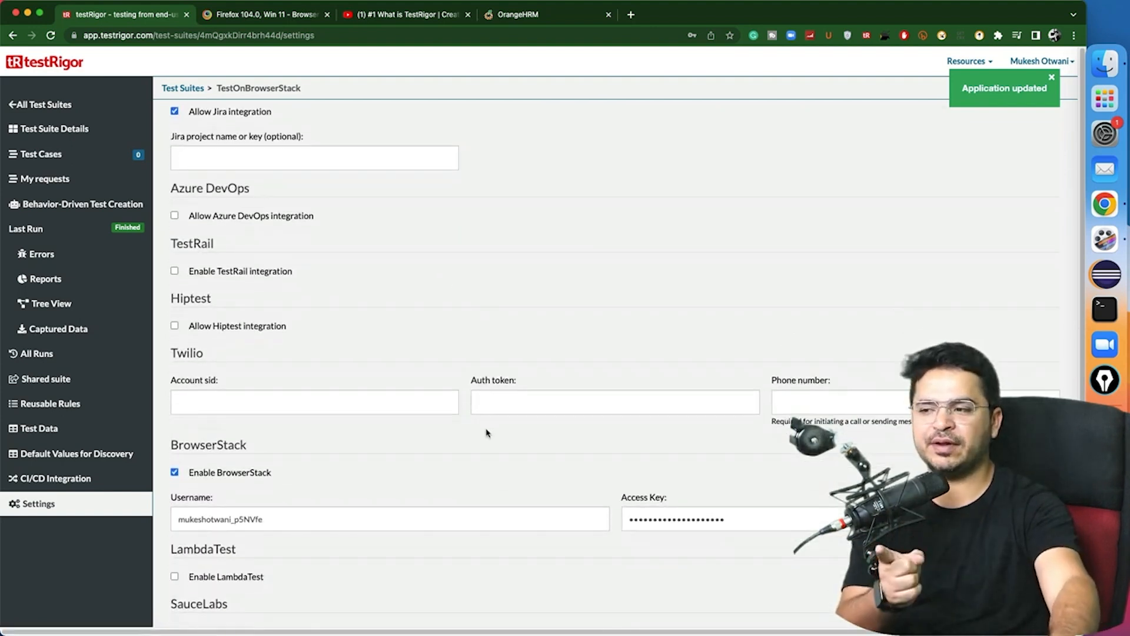
scroll(486, 432, "up", 2)
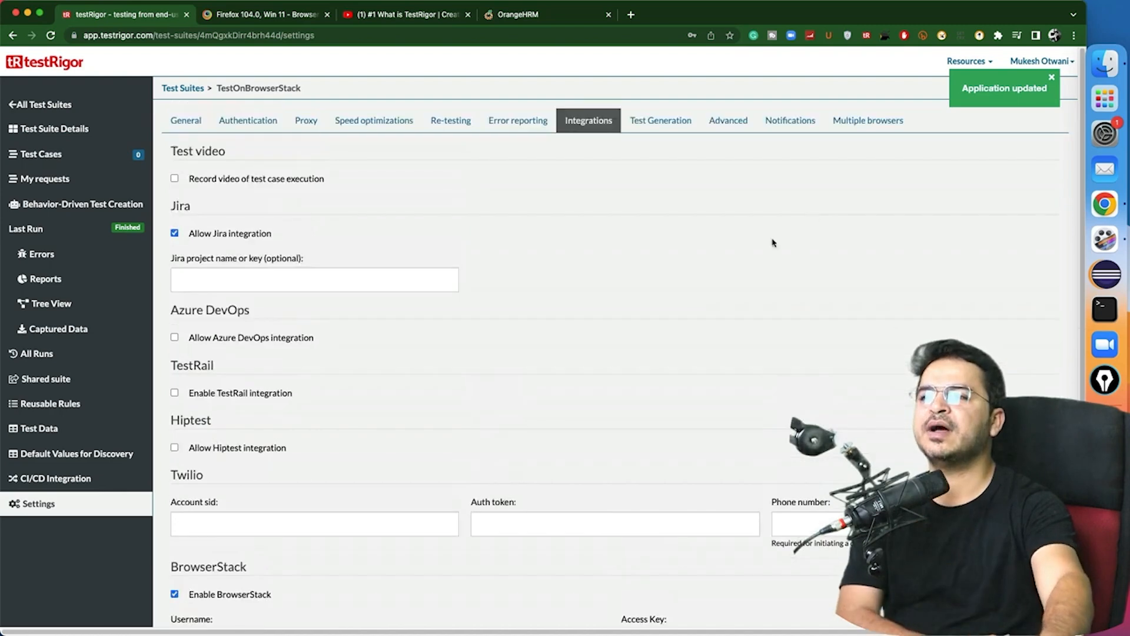
left_click(855, 128)
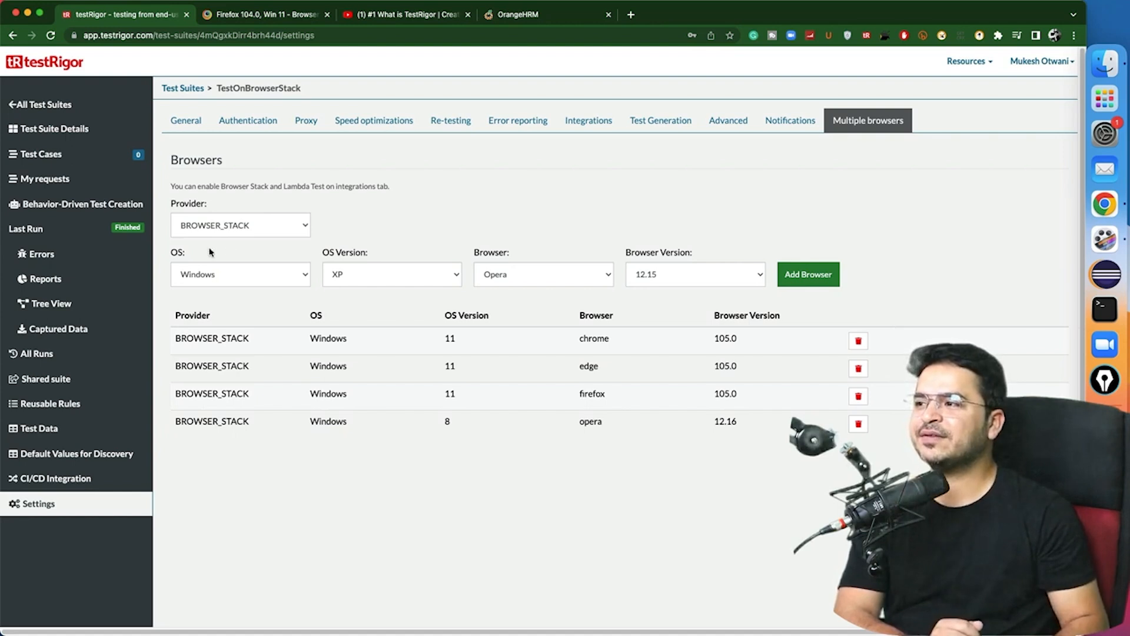
Start a custom-steps test case described 'Login To Application' and view the OrangeHRM login page.
left_click(80, 161)
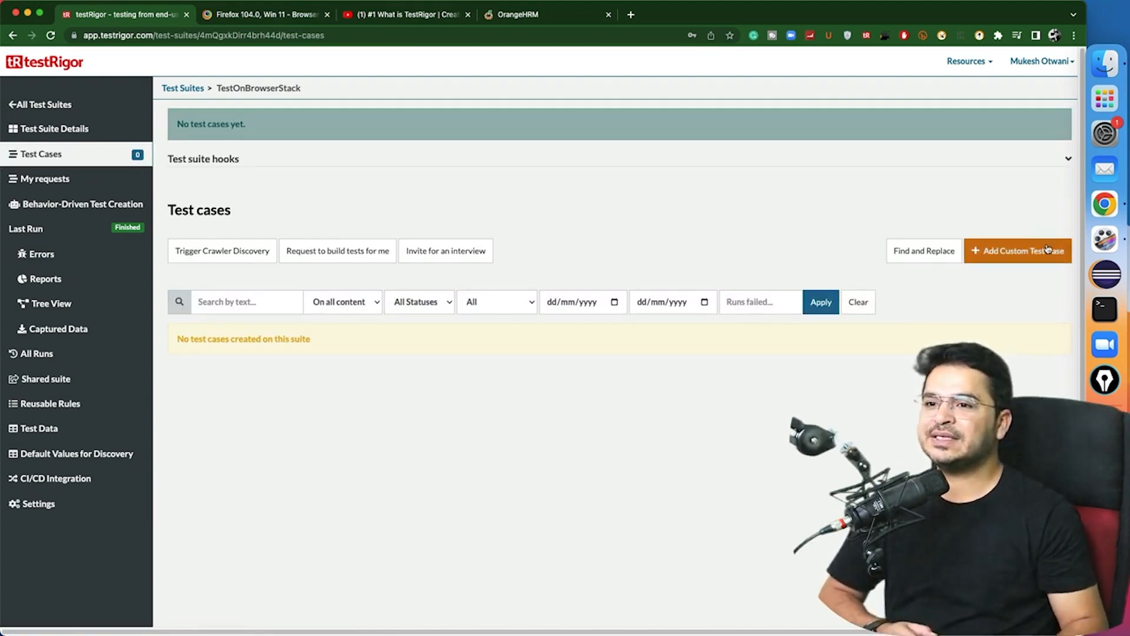
left_click(1018, 250)
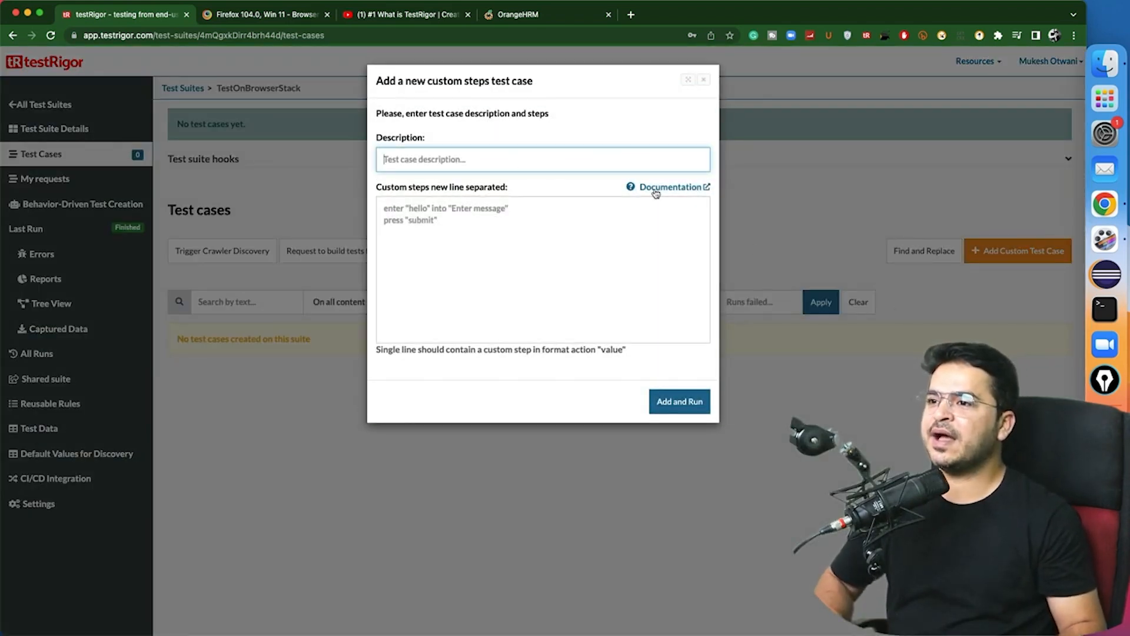
type("Logi")
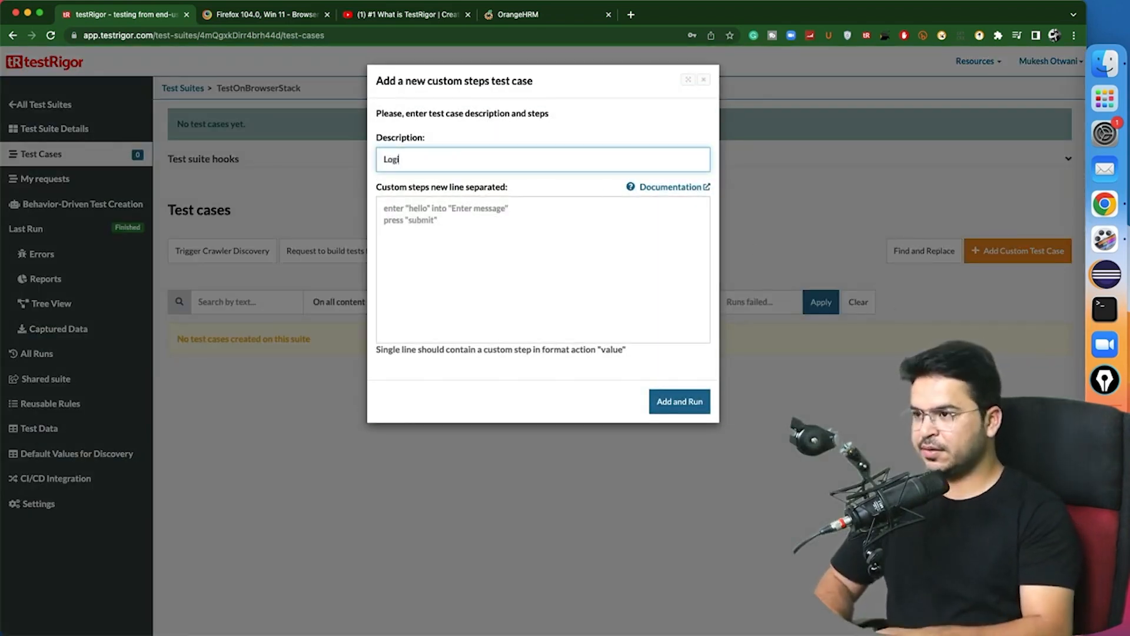
type("n T")
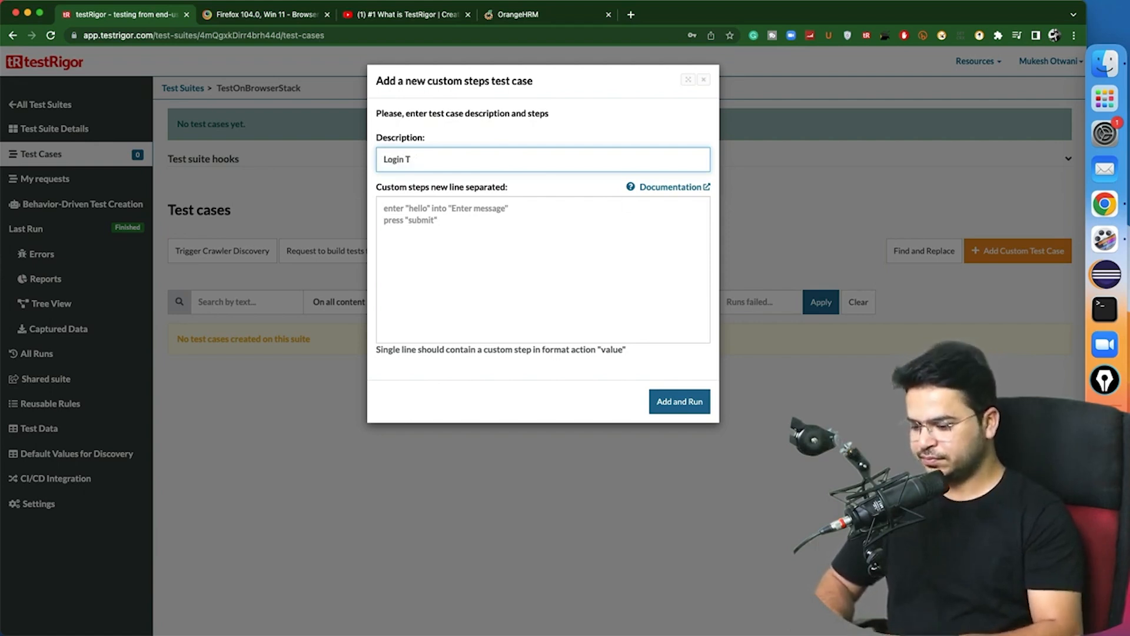
type("o Application")
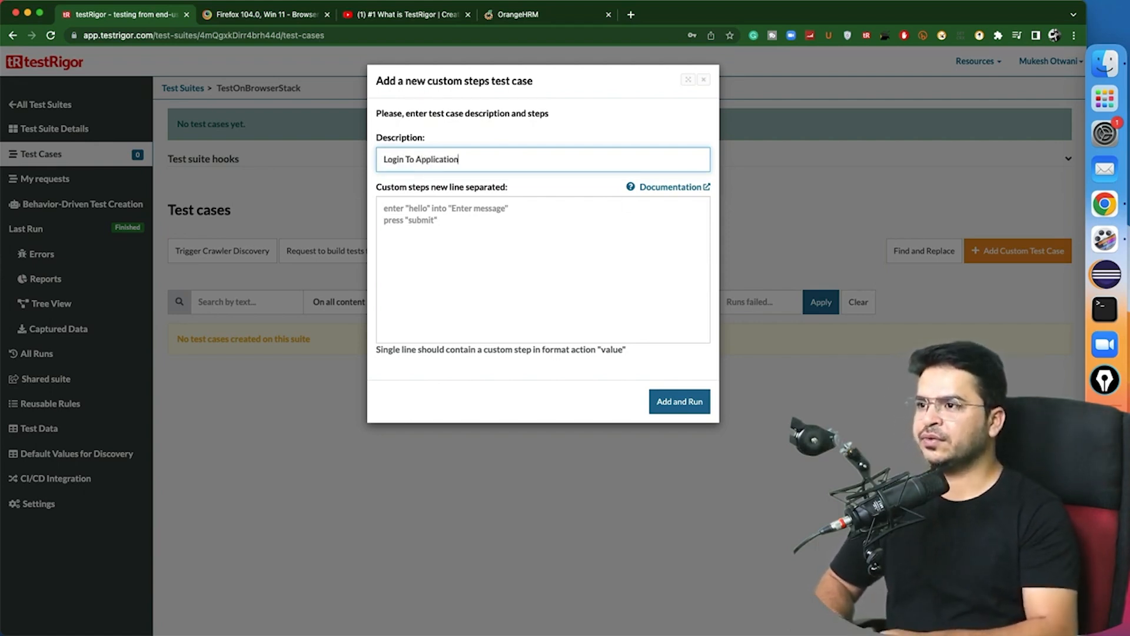
left_click(524, 223)
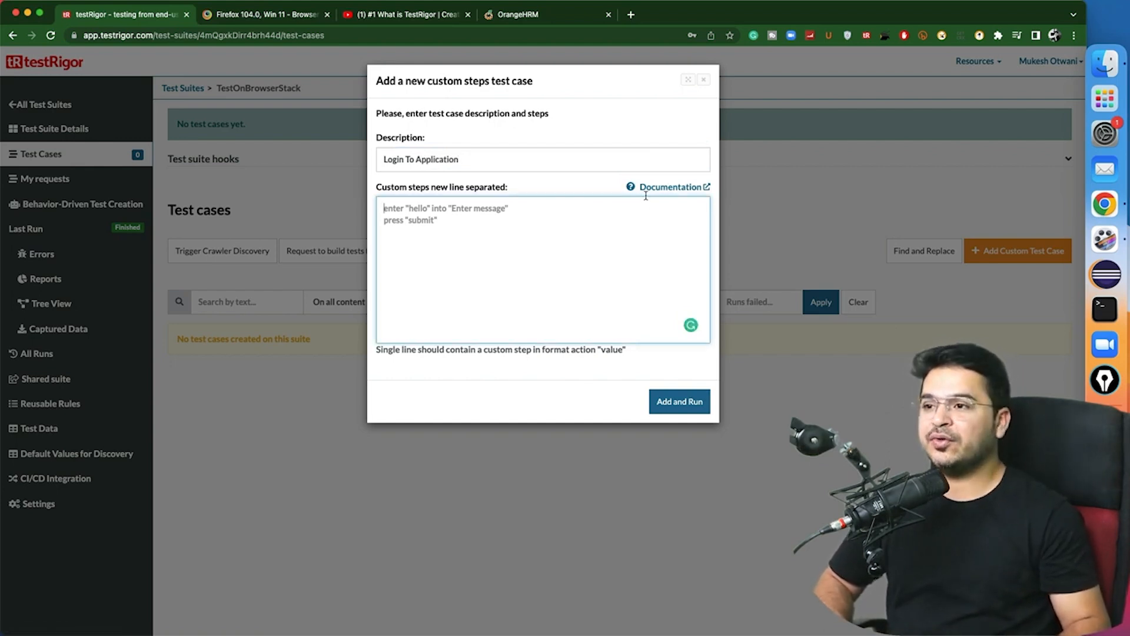
left_click(518, 15)
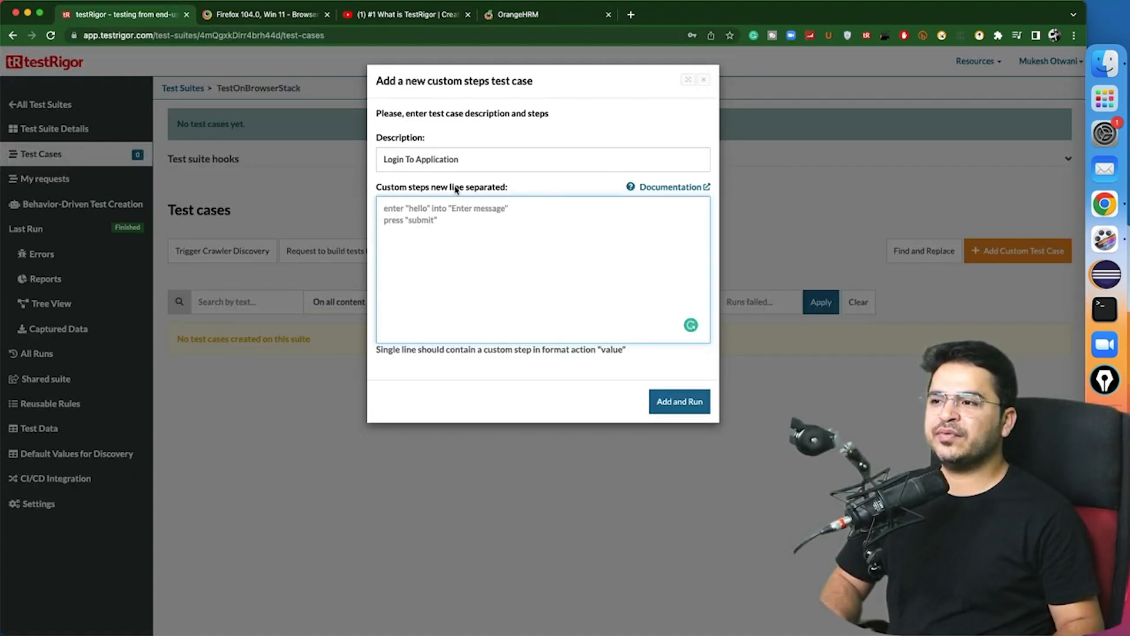
Open the English command docs in a new tab and search them for 'enter'.
right_click(671, 192)
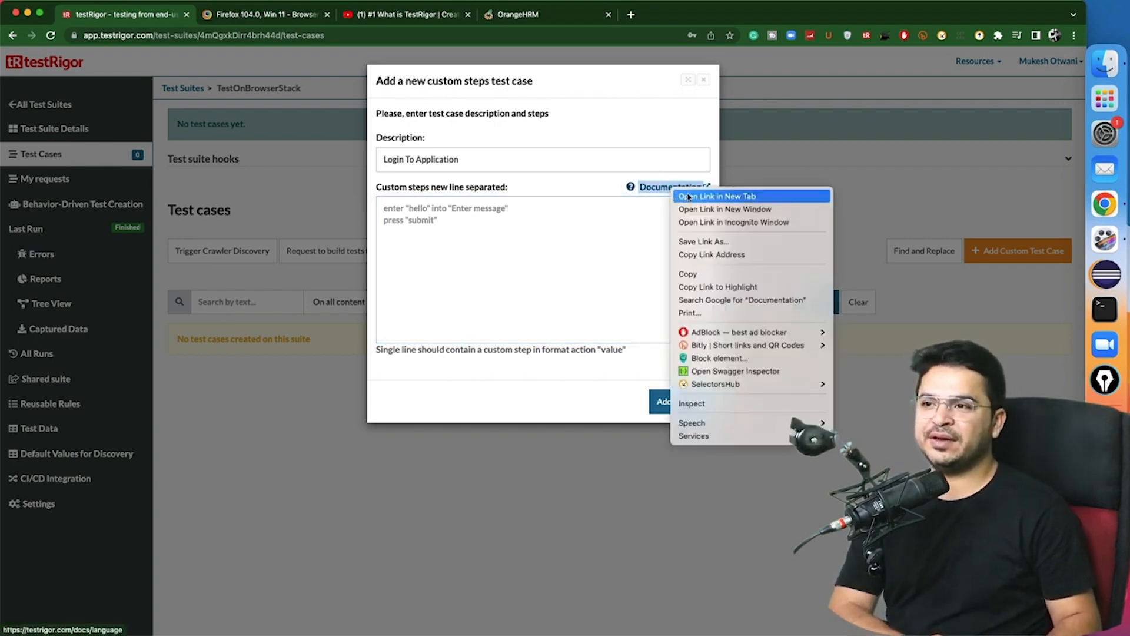
left_click(683, 195)
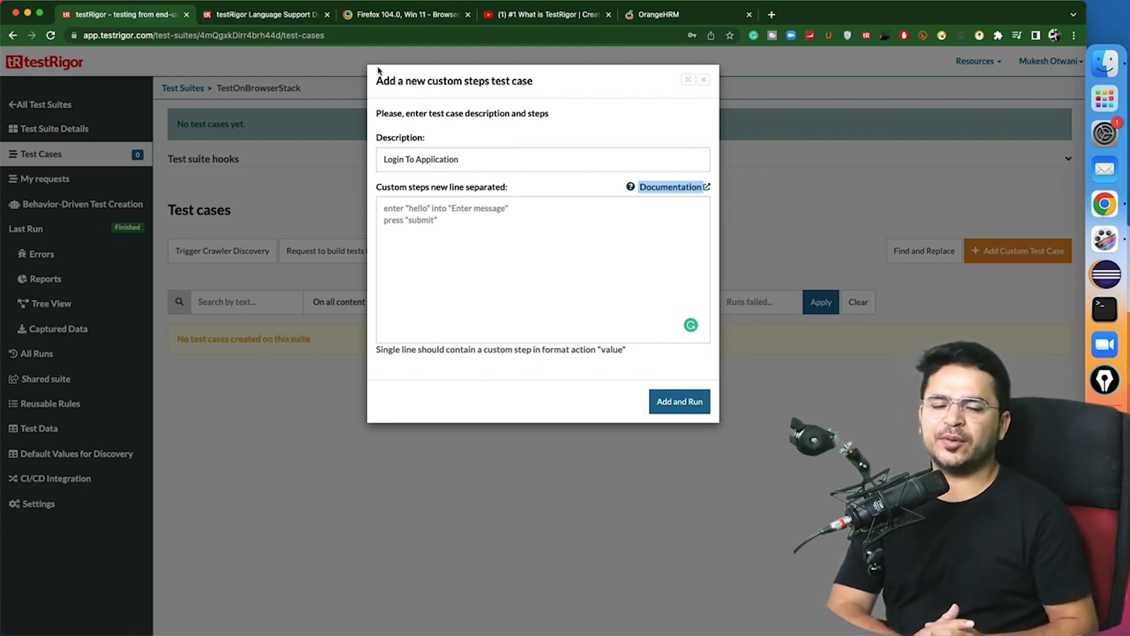
left_click(296, 12)
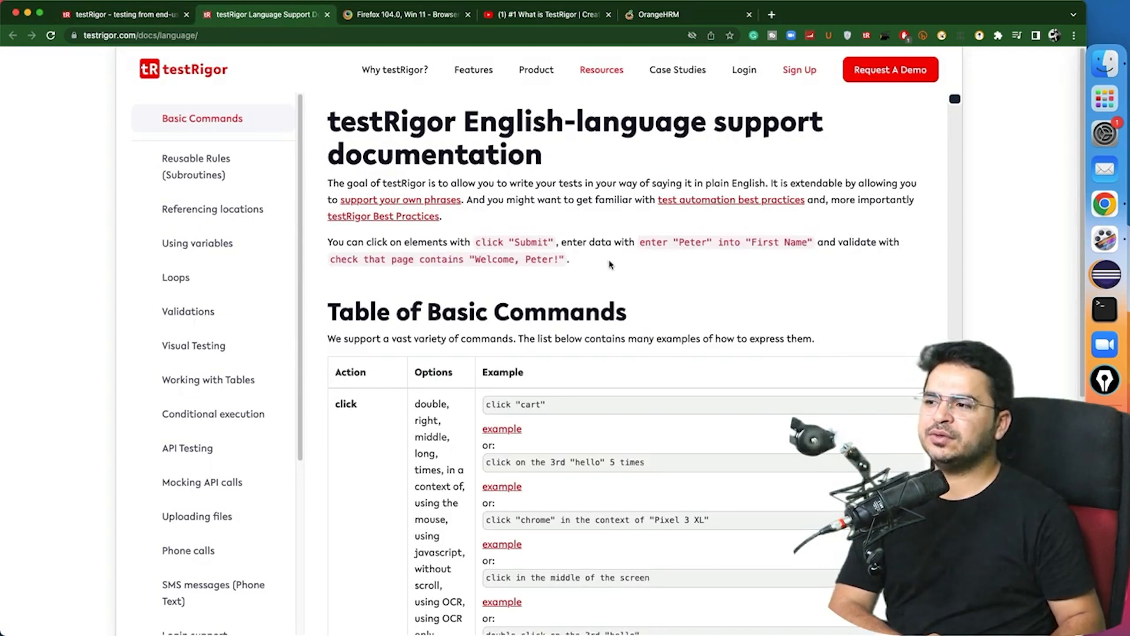
key("cmd+f")
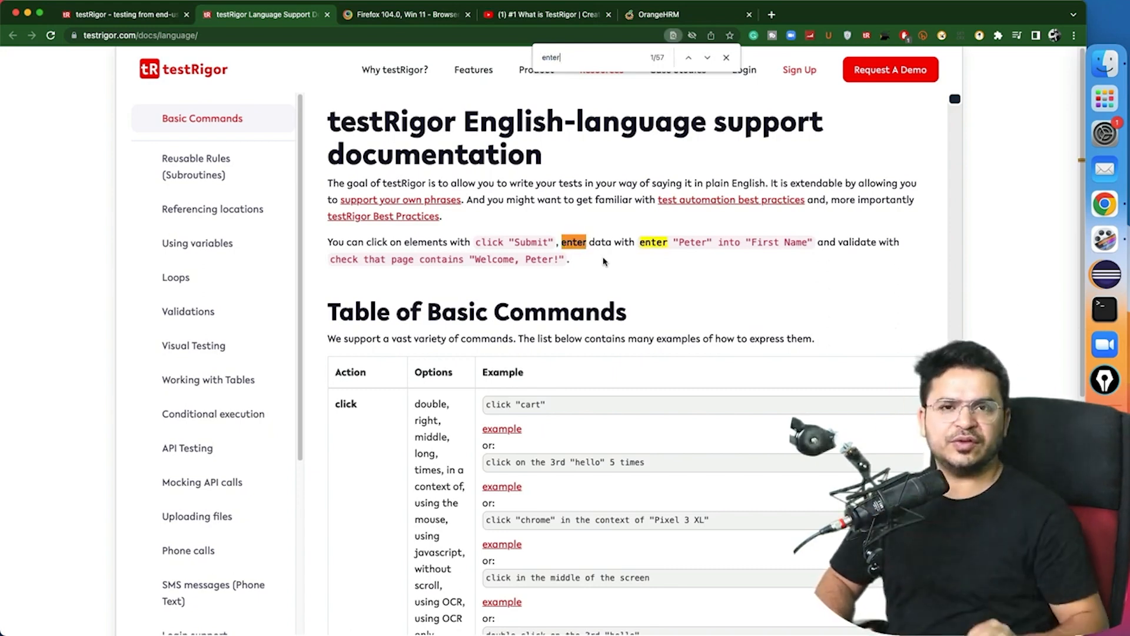
left_click(114, 22)
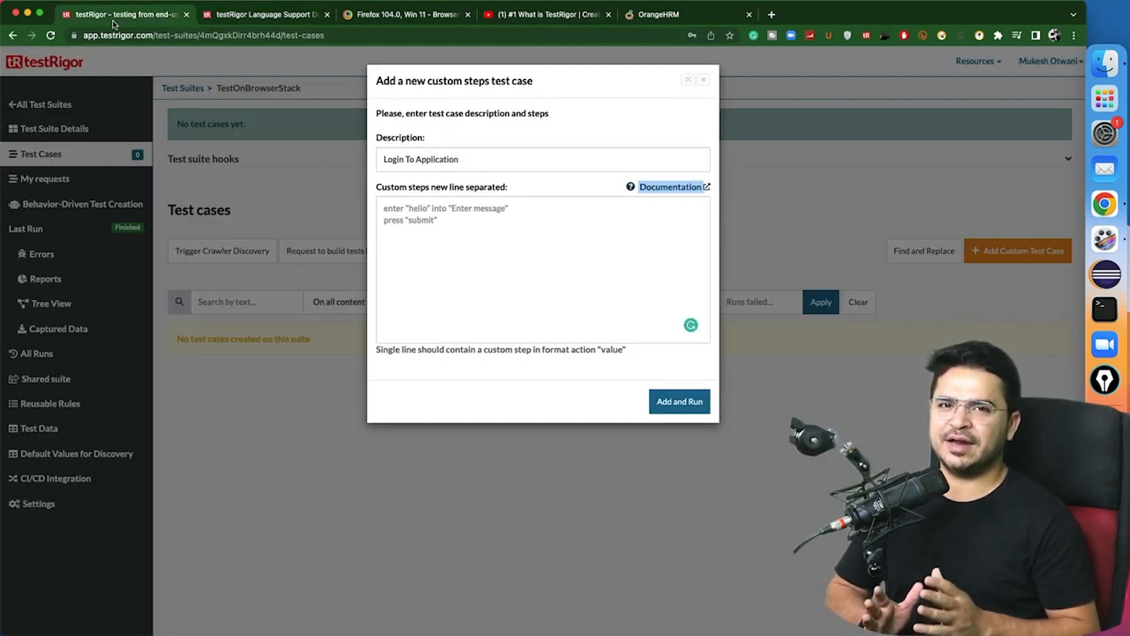
left_click(450, 236)
Write the first step as enter "Admin" into "Username", checking the OrangeHRM login label.
type("e")
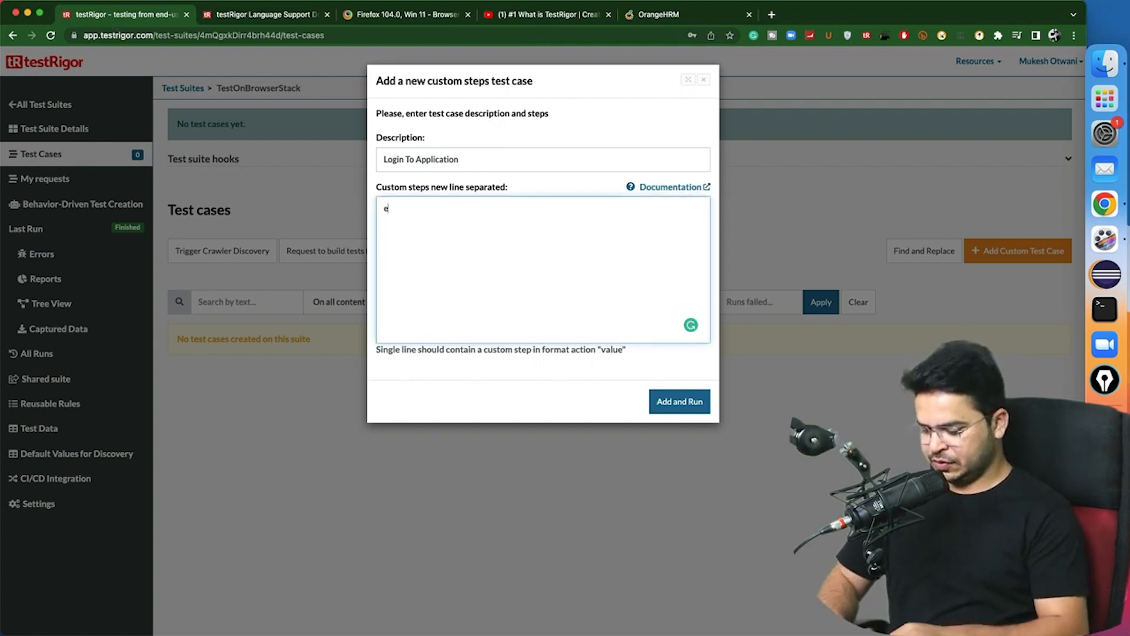
type("nter")
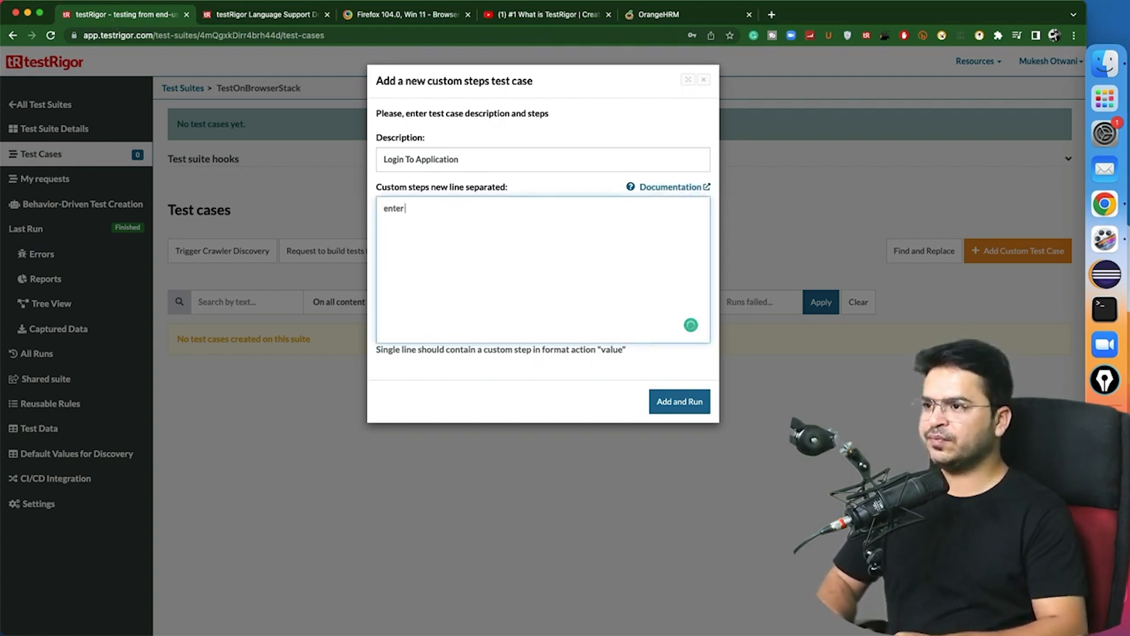
left_click(648, 15)
left_click_drag(338, 354, 271, 358)
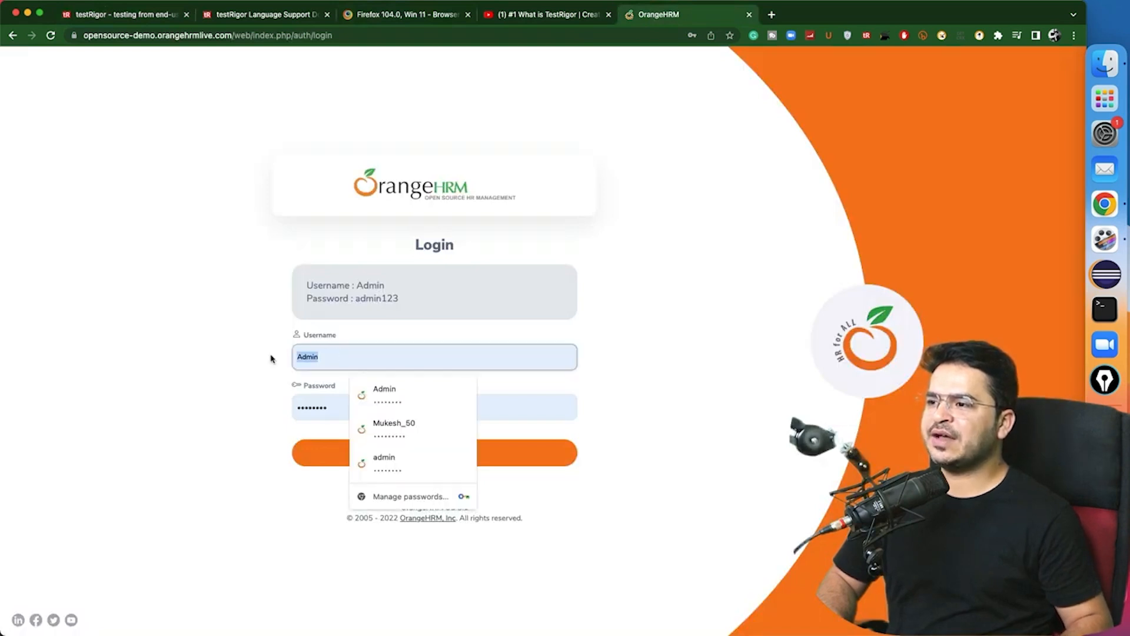
double_click(316, 336)
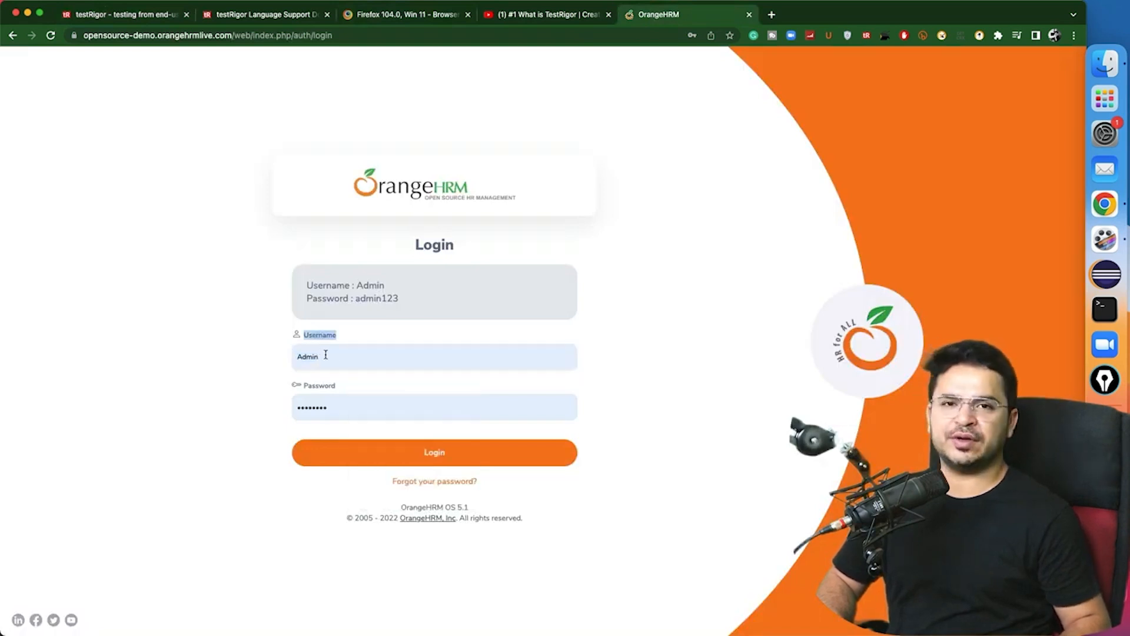
left_click_drag(332, 357, 276, 355)
double_click(327, 340)
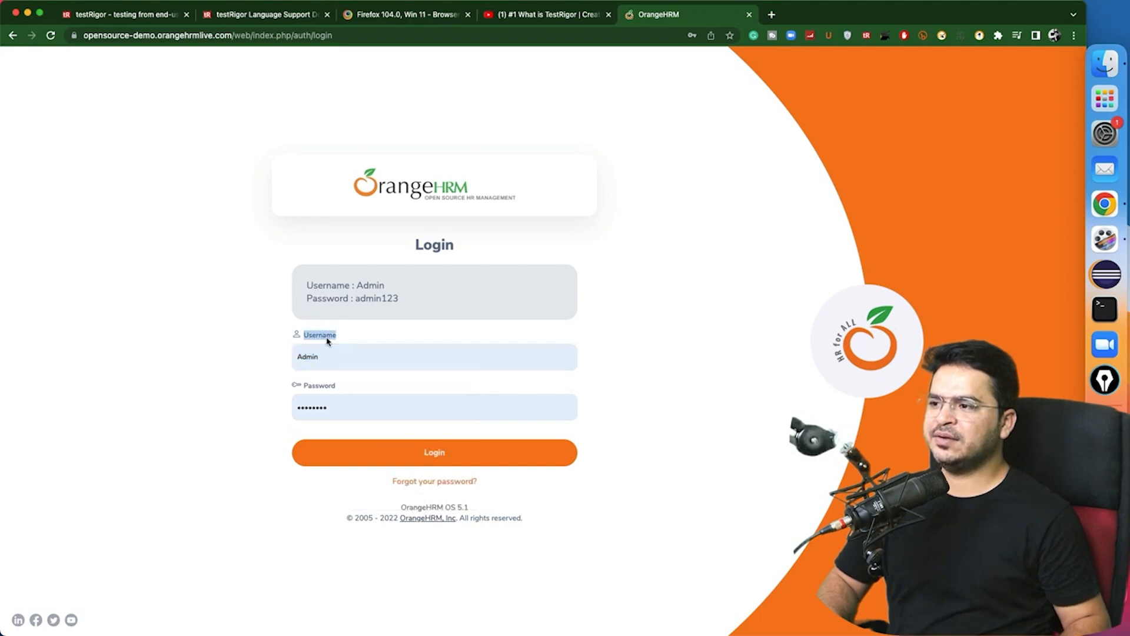
left_click(125, 13)
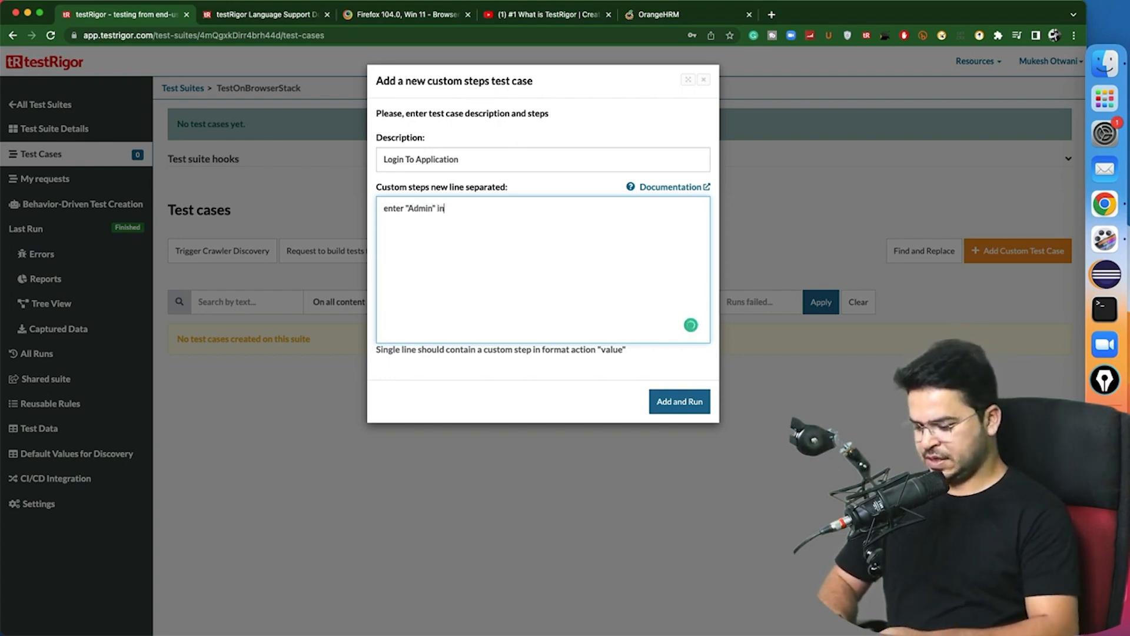
type("Username")
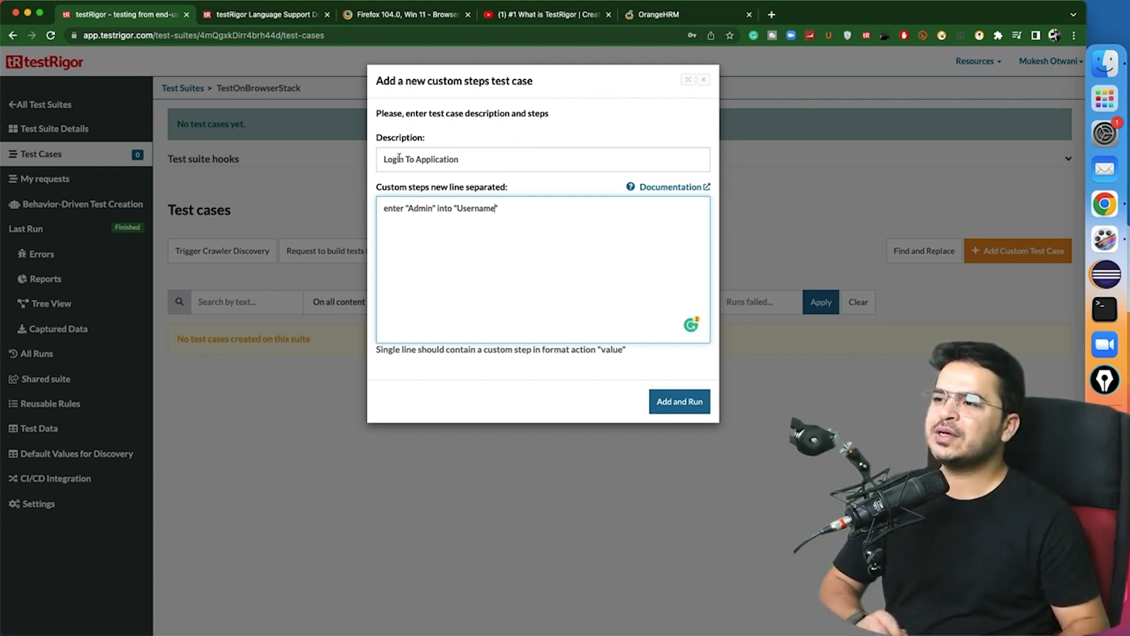
left_click_drag(533, 207, 348, 208)
Add a second step entering the demo password into the "Password" field.
left_click(548, 210)
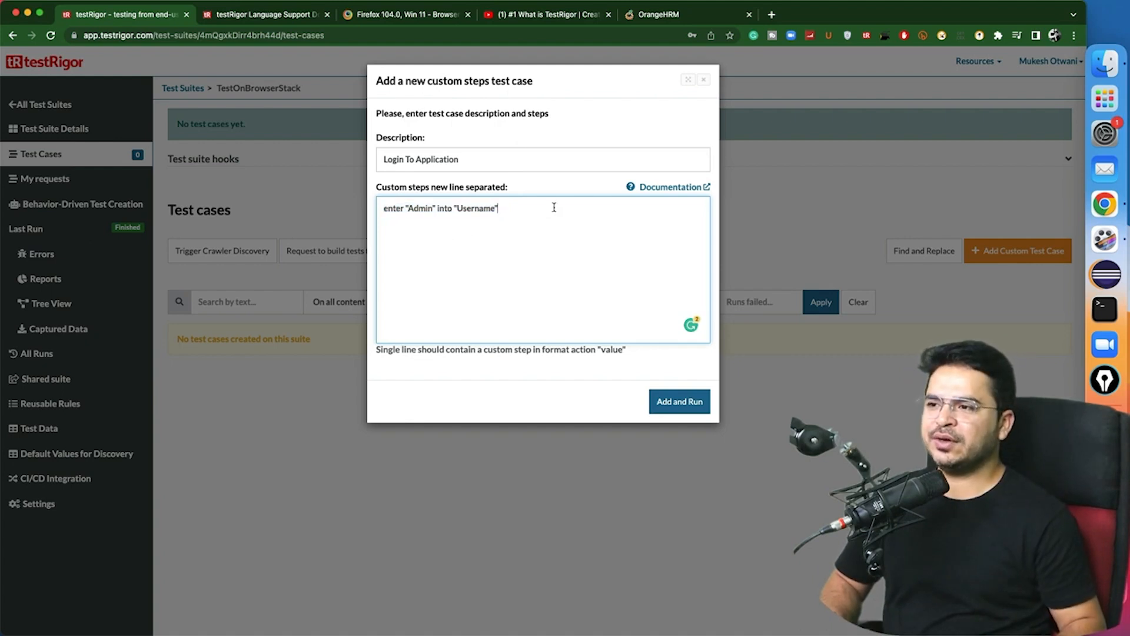
type("enter ")
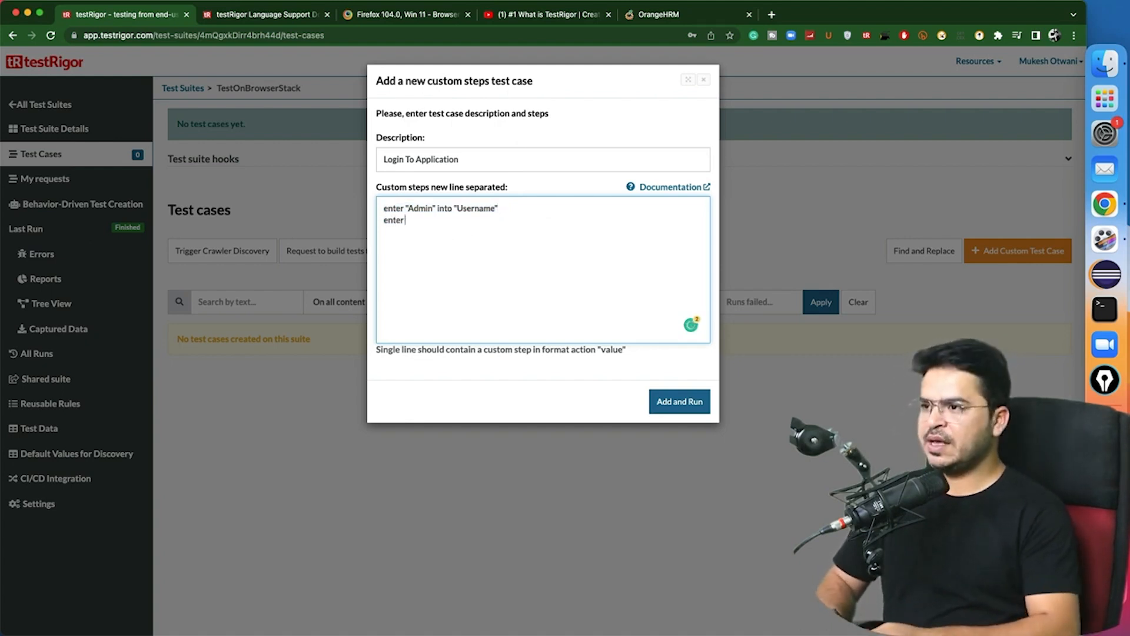
type("\"admin123\"")
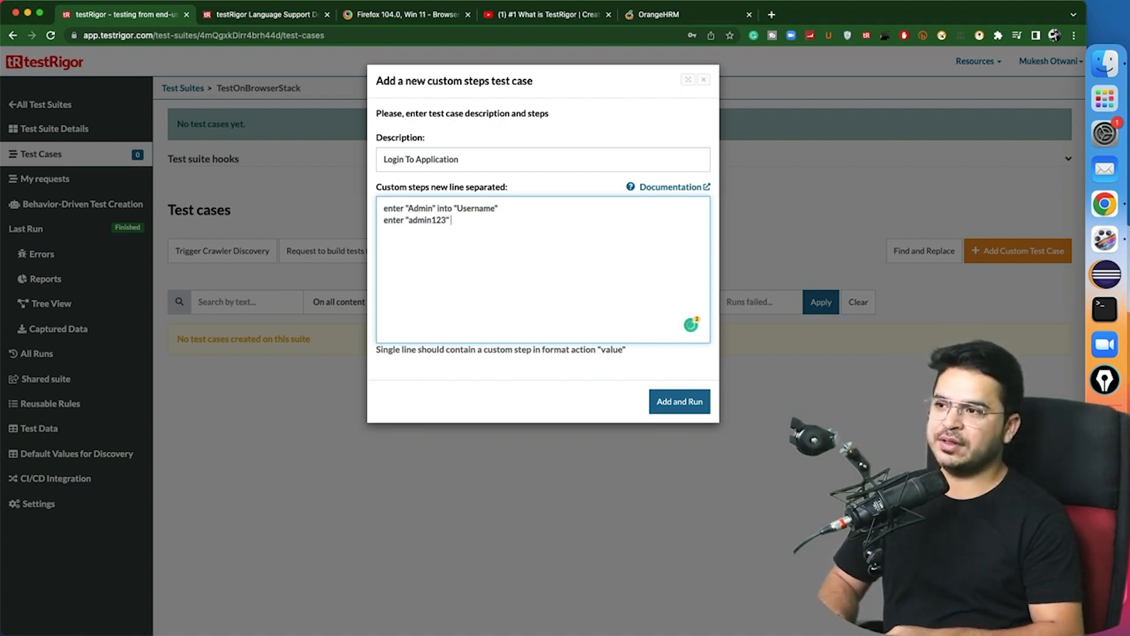
type(" into \"")
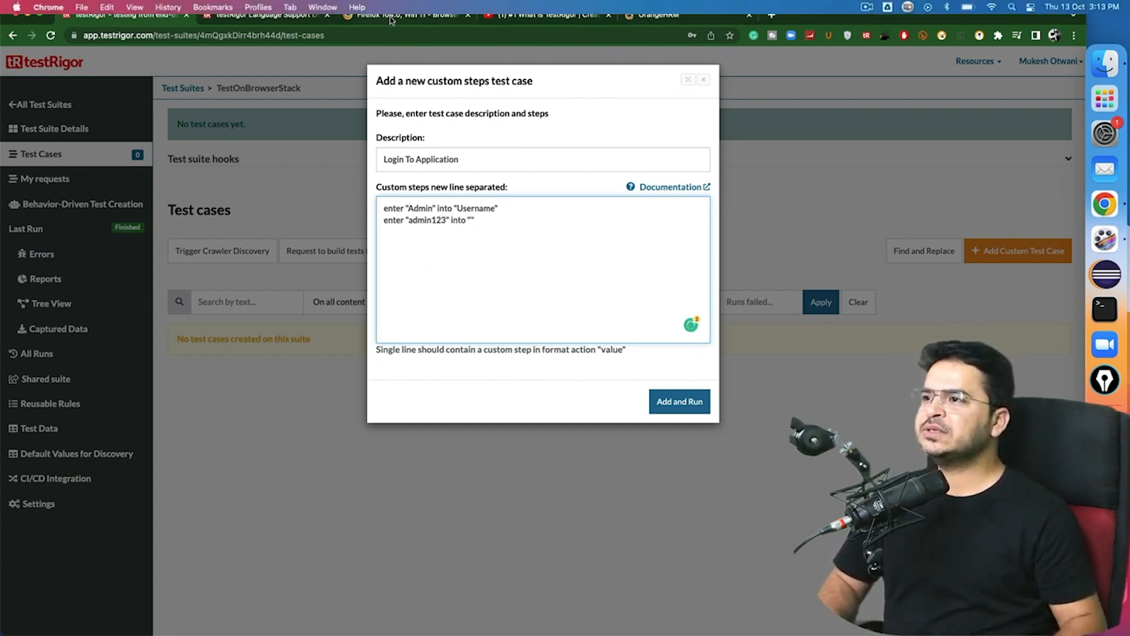
left_click(656, 14)
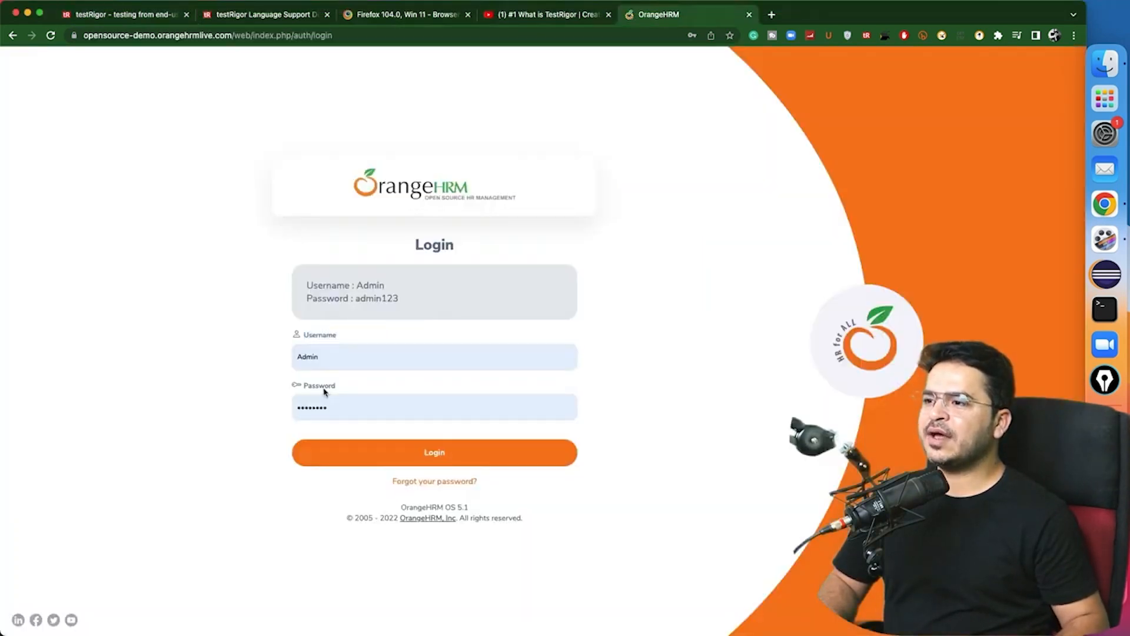
double_click(324, 387)
key("super+c")
left_click(114, 17)
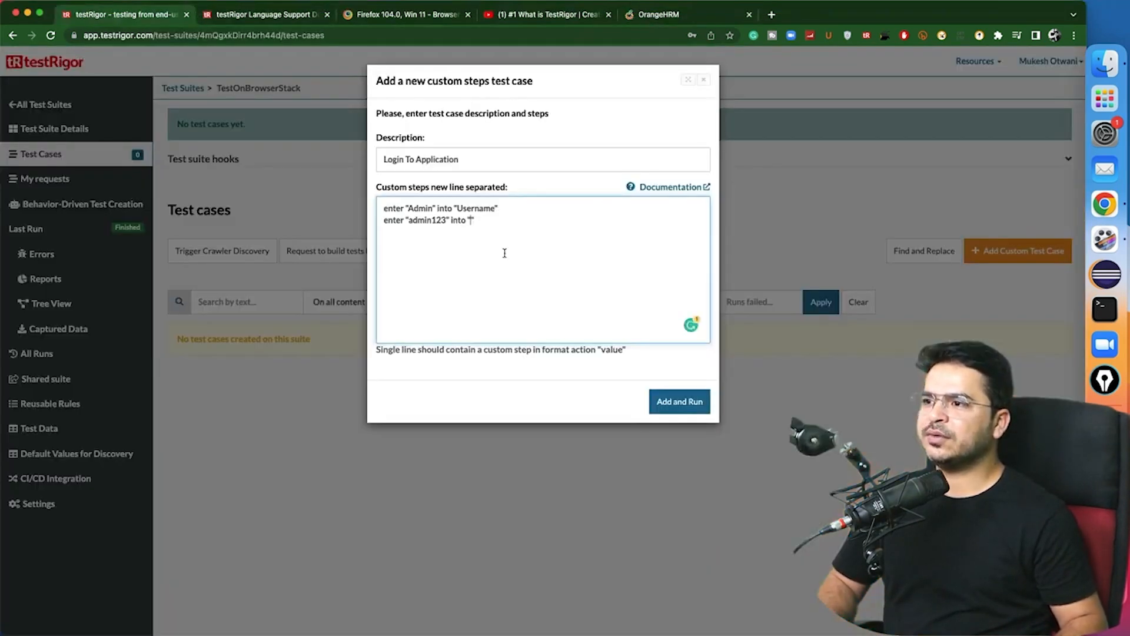
key("super+v")
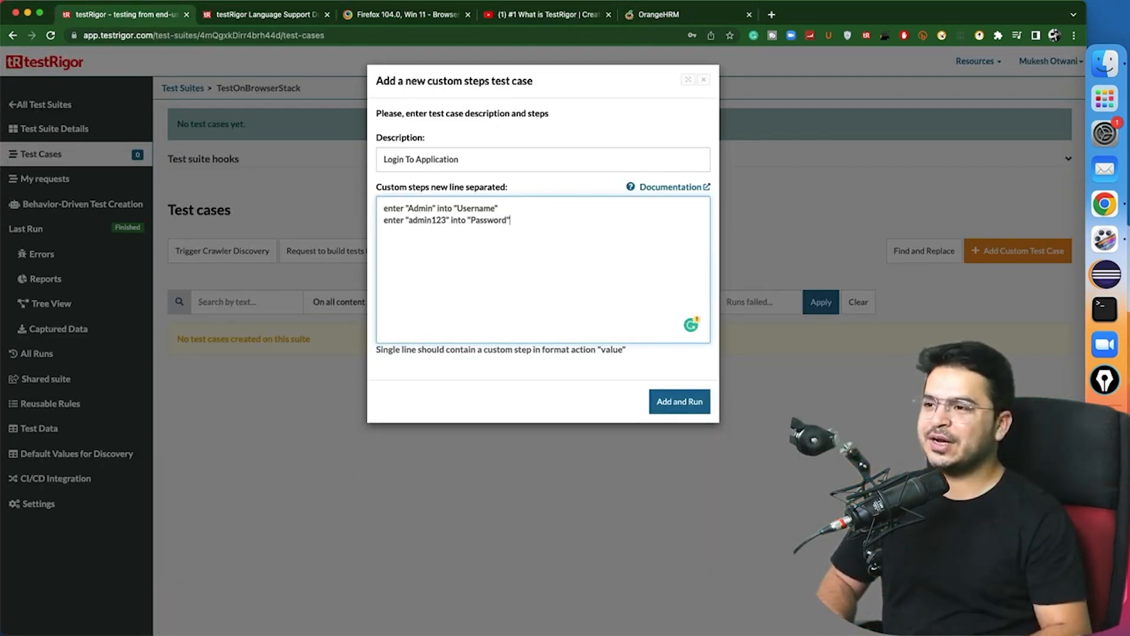
Check the OrangeHRM button label and begin a click "Login" step.
left_click(647, 15)
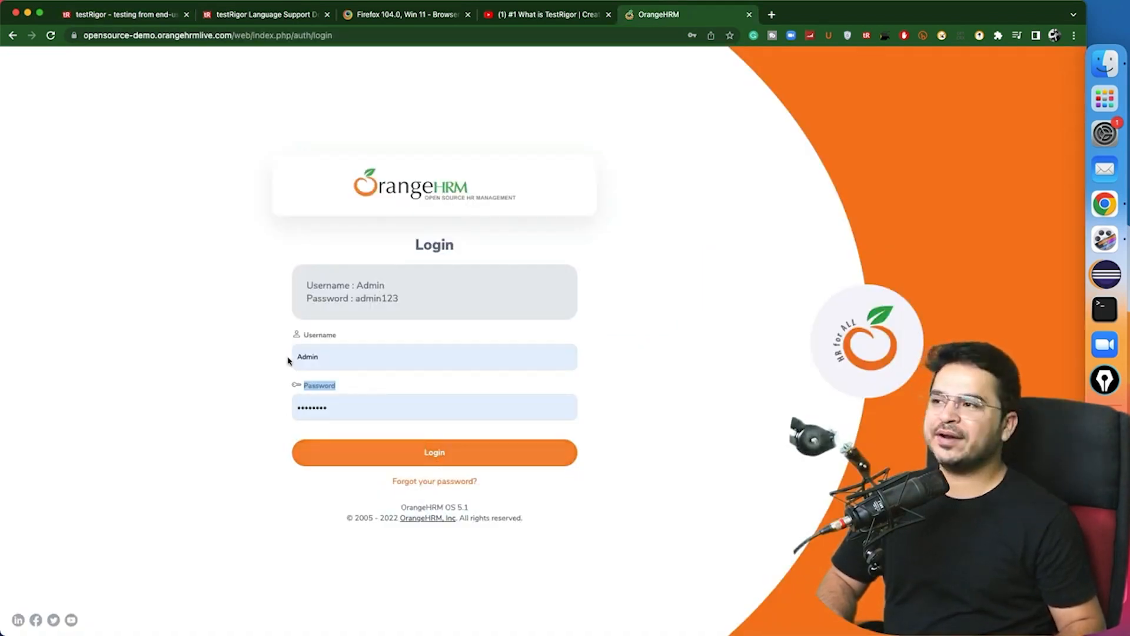
left_click(149, 24)
type("cli")
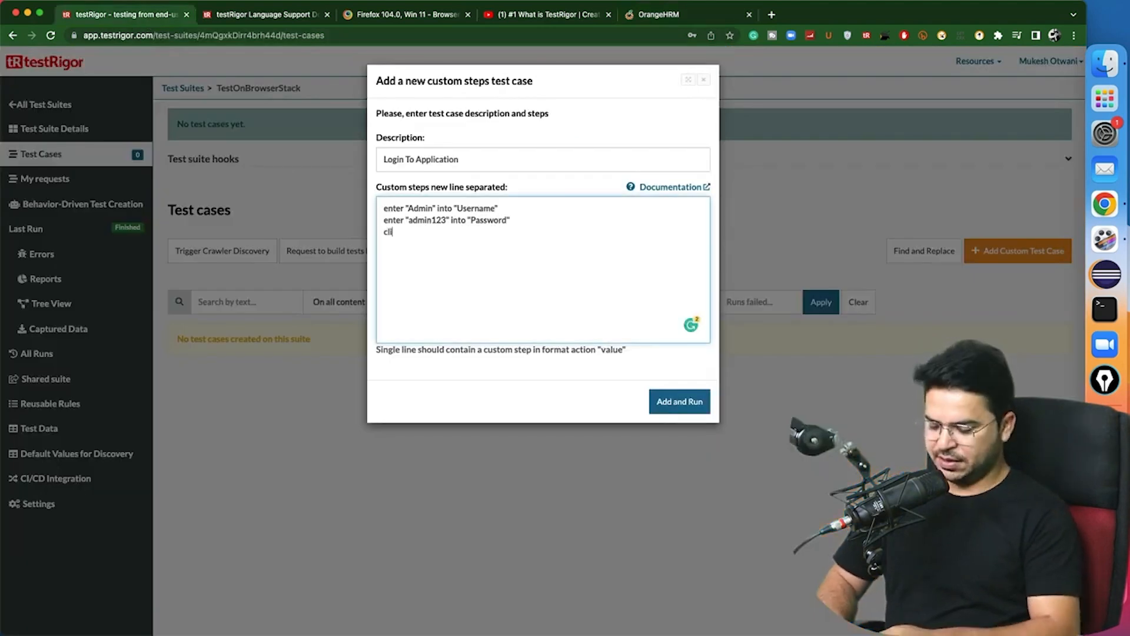
type("ck \"Lo")
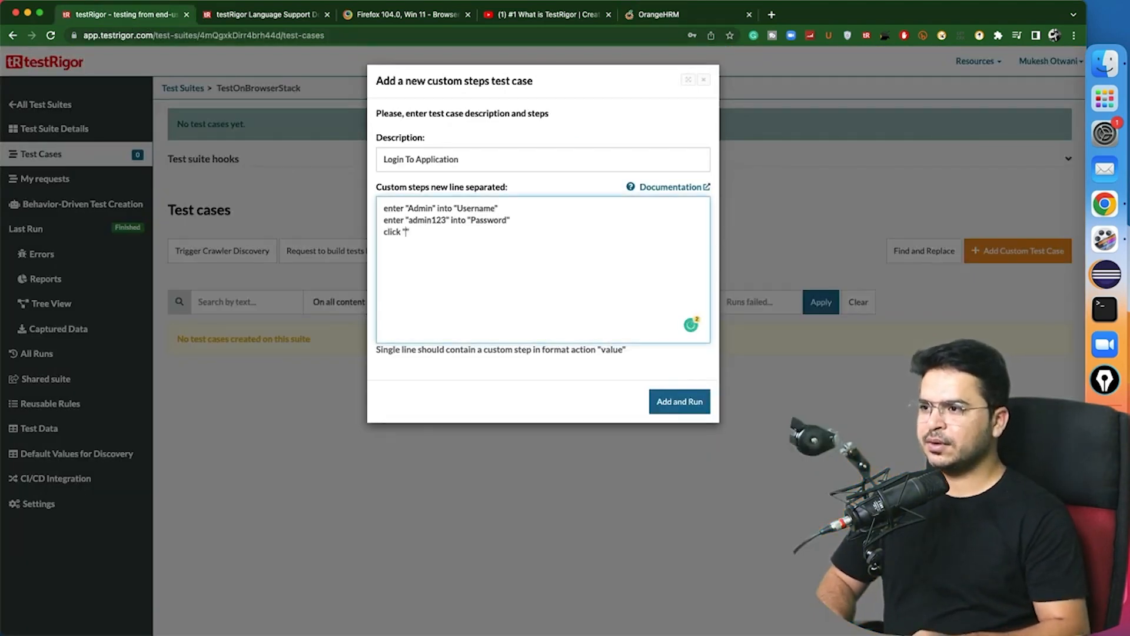
type("gin\"")
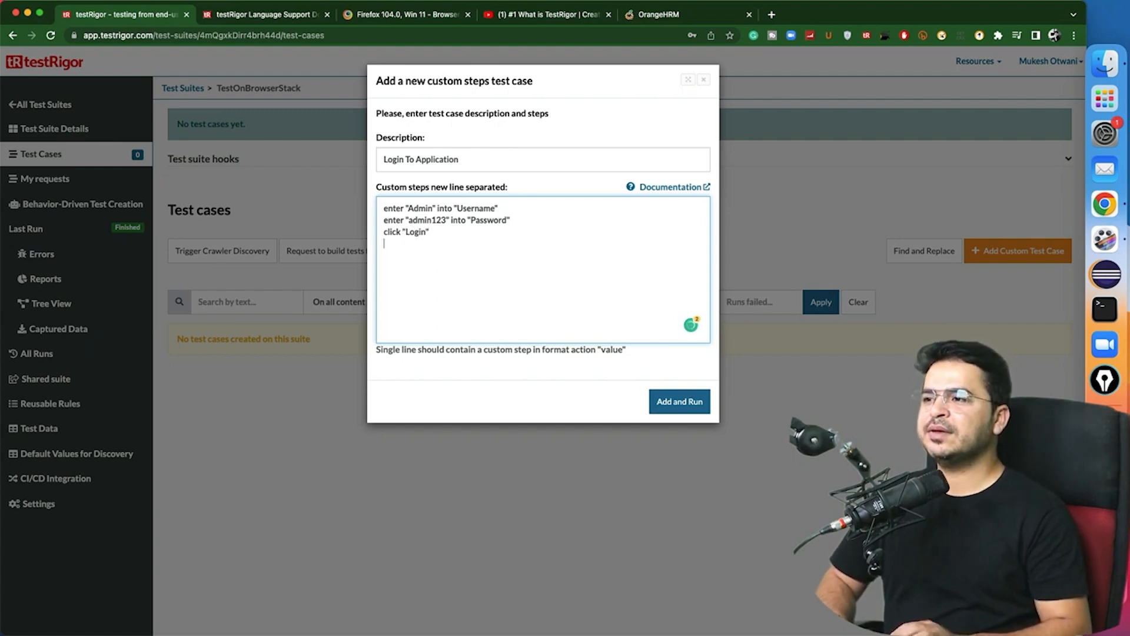
Log in to OrangeHRM manually, dismissing the password warning, then return to testRigor.
left_click(655, 13)
left_click(435, 462)
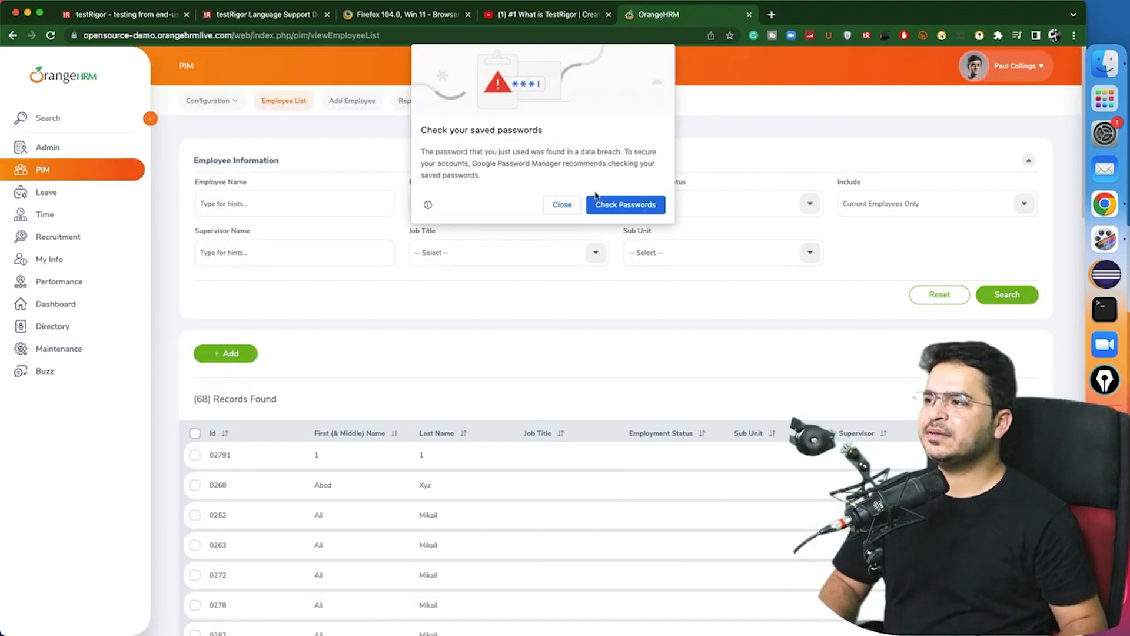
left_click(562, 205)
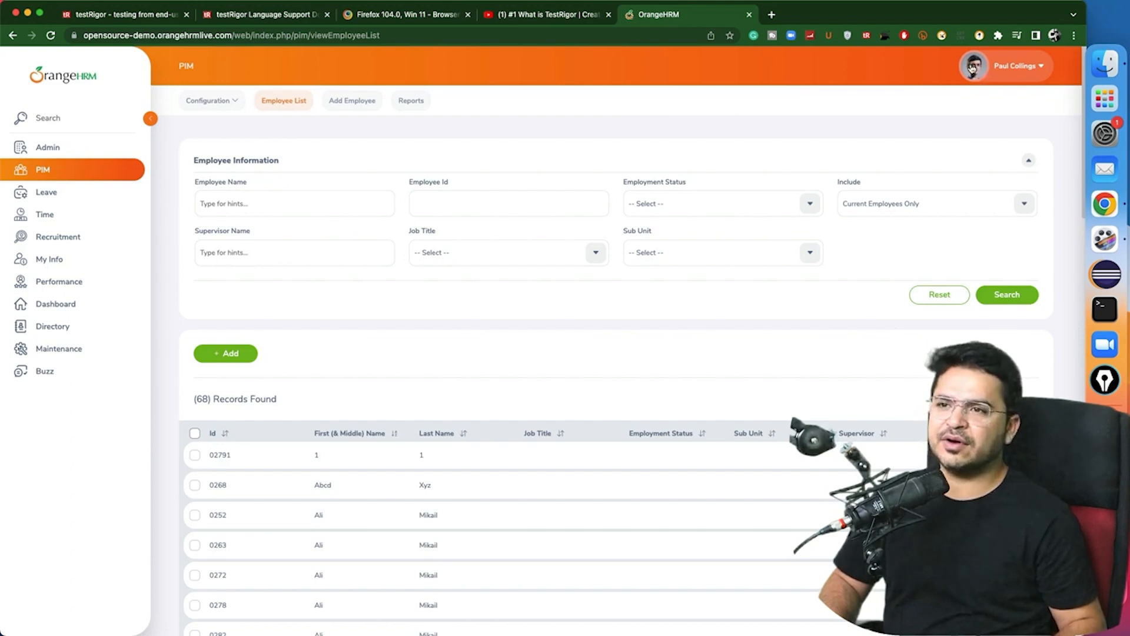
left_click(1017, 70)
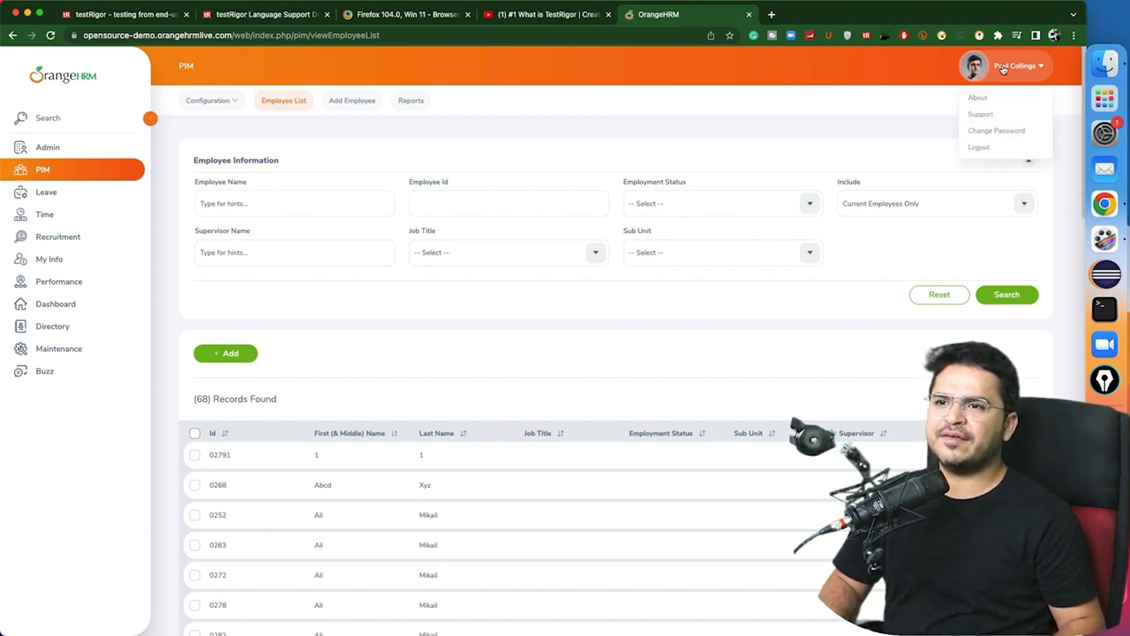
left_click(445, 337)
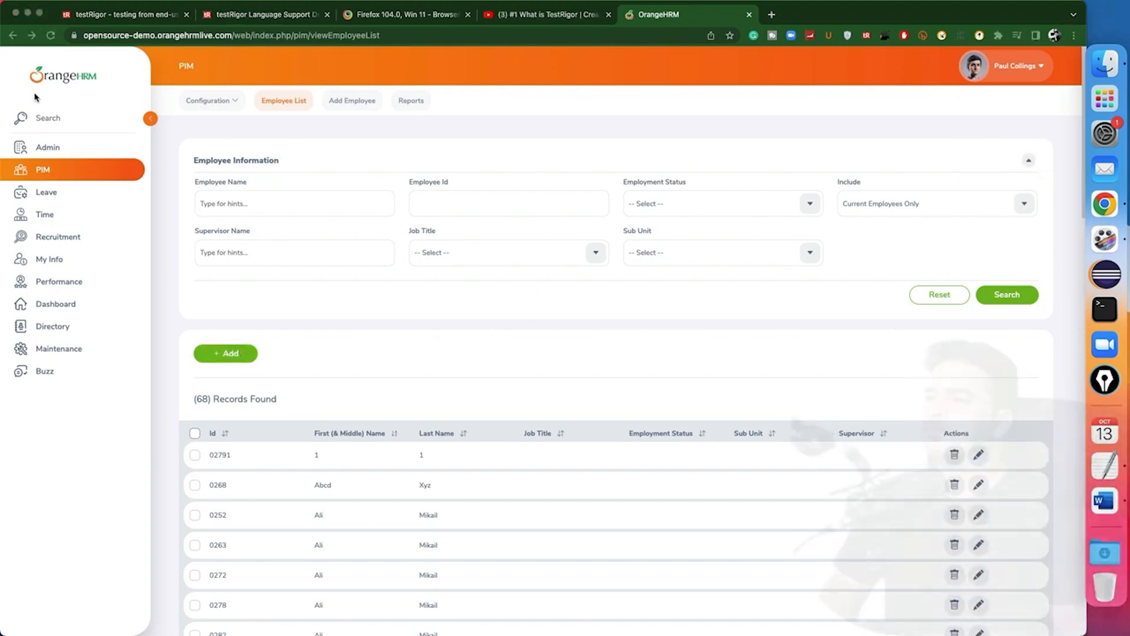
left_click(214, 312)
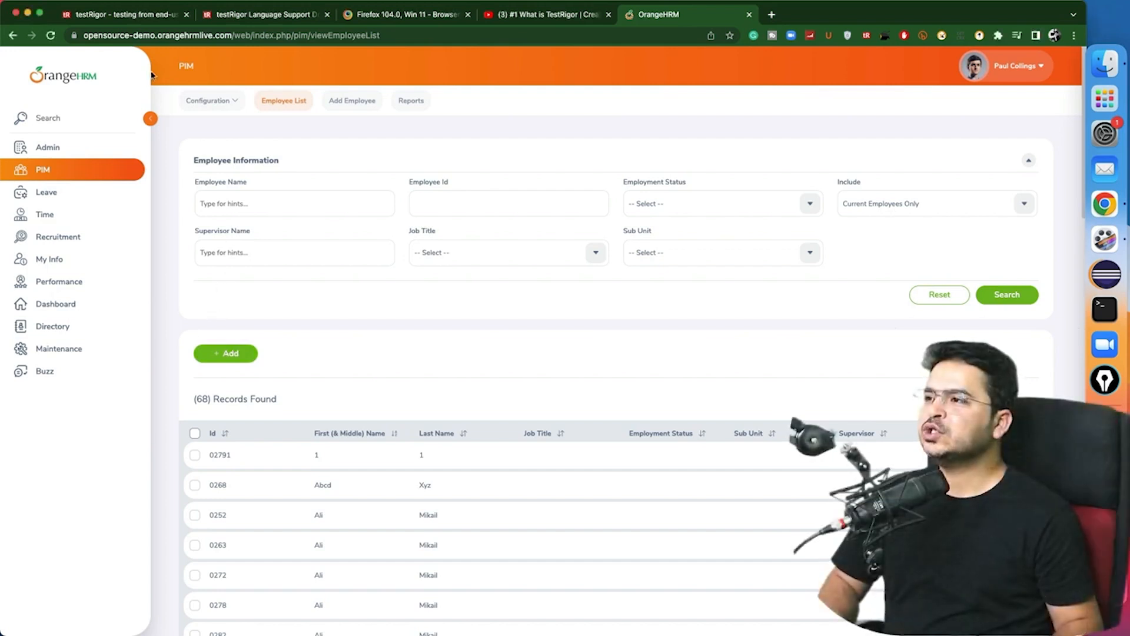
left_click(152, 16)
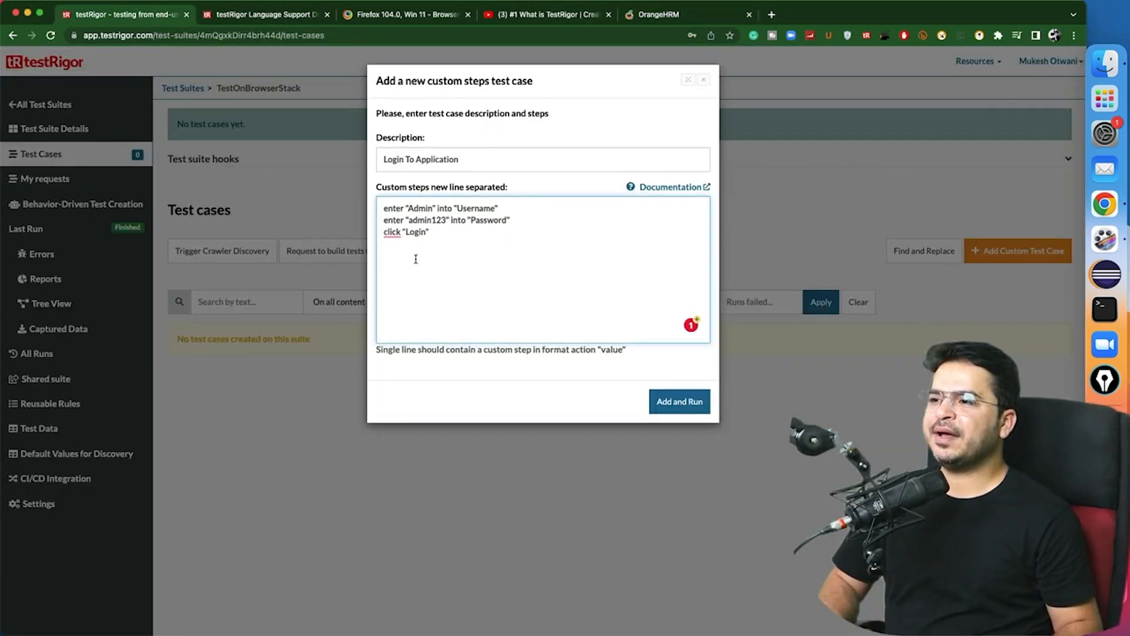
Paste the docs' check that page contains example as the fourth step.
type("ver")
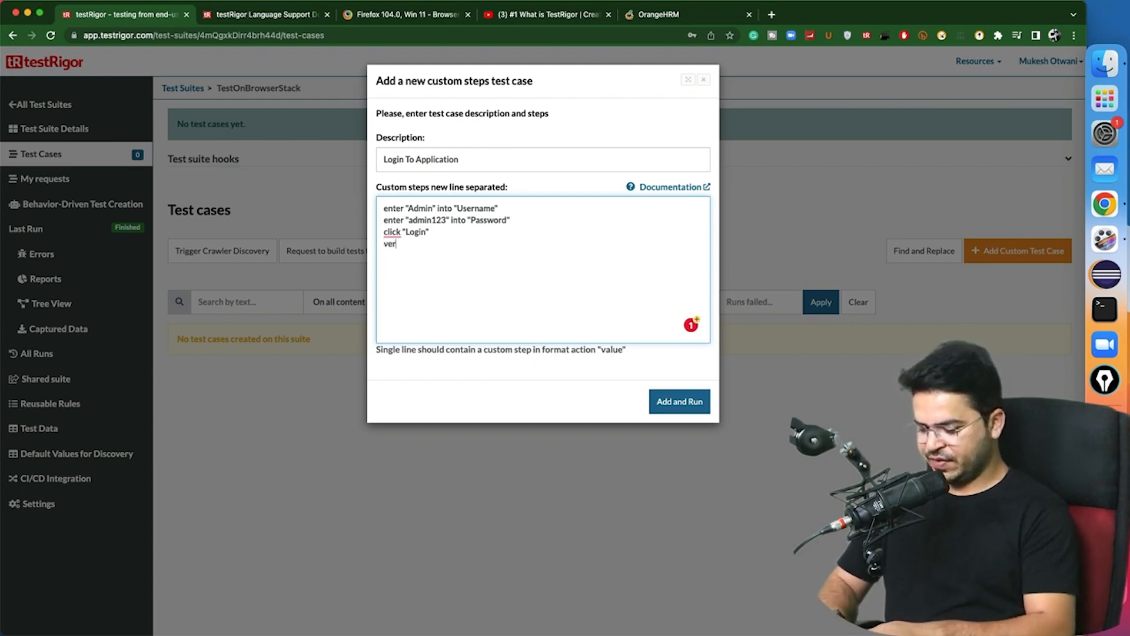
type("ify page")
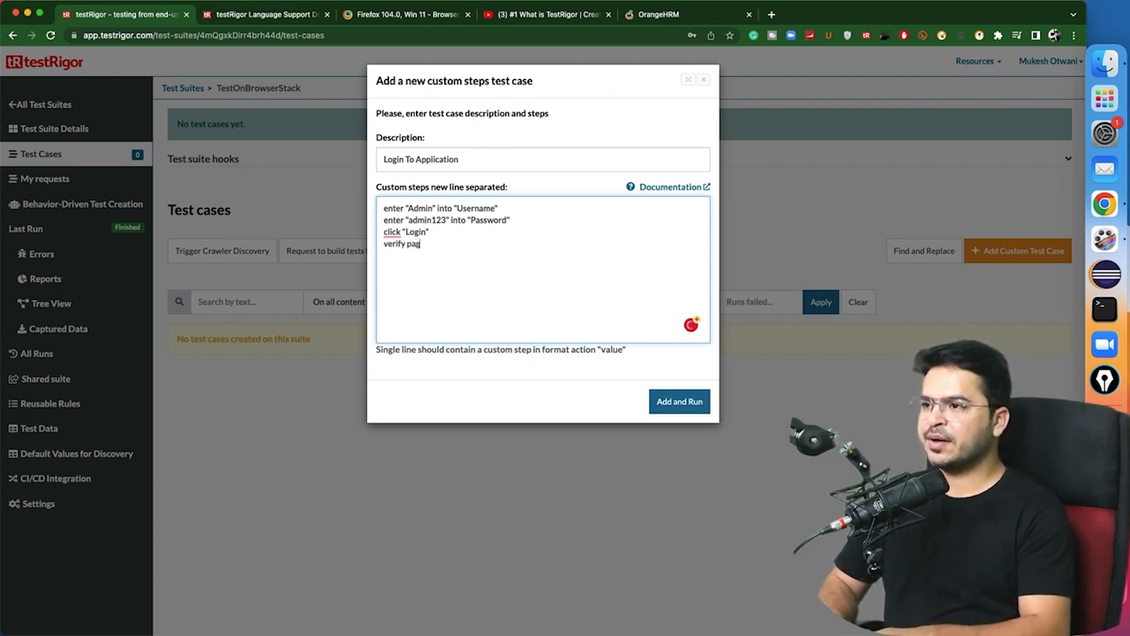
key("BackSpace")
key("BackSpace")
key("BackSpace")
key("BackSpace")
key("BackSpace")
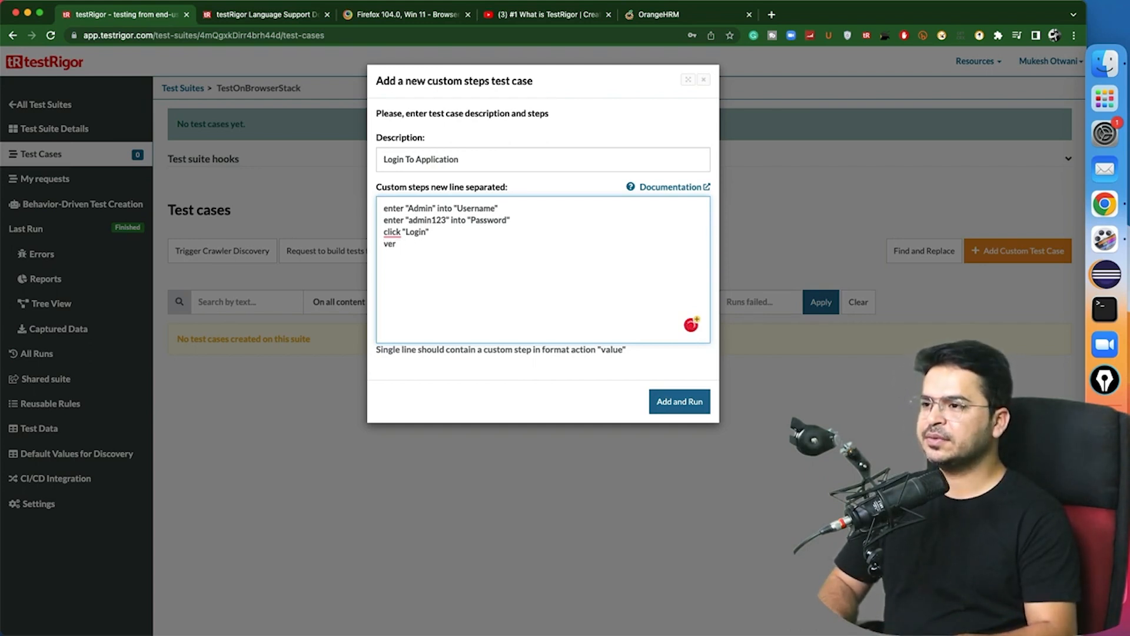
key("BackSpace")
key("BackSpace")
key("BackSpace")
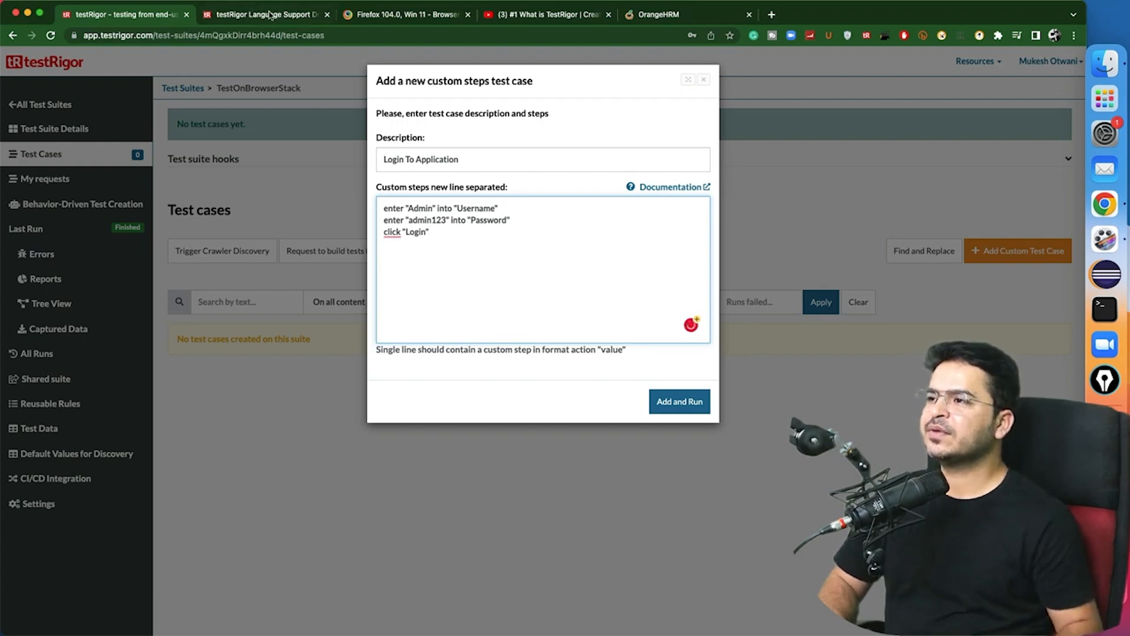
left_click(269, 15)
key("super+a")
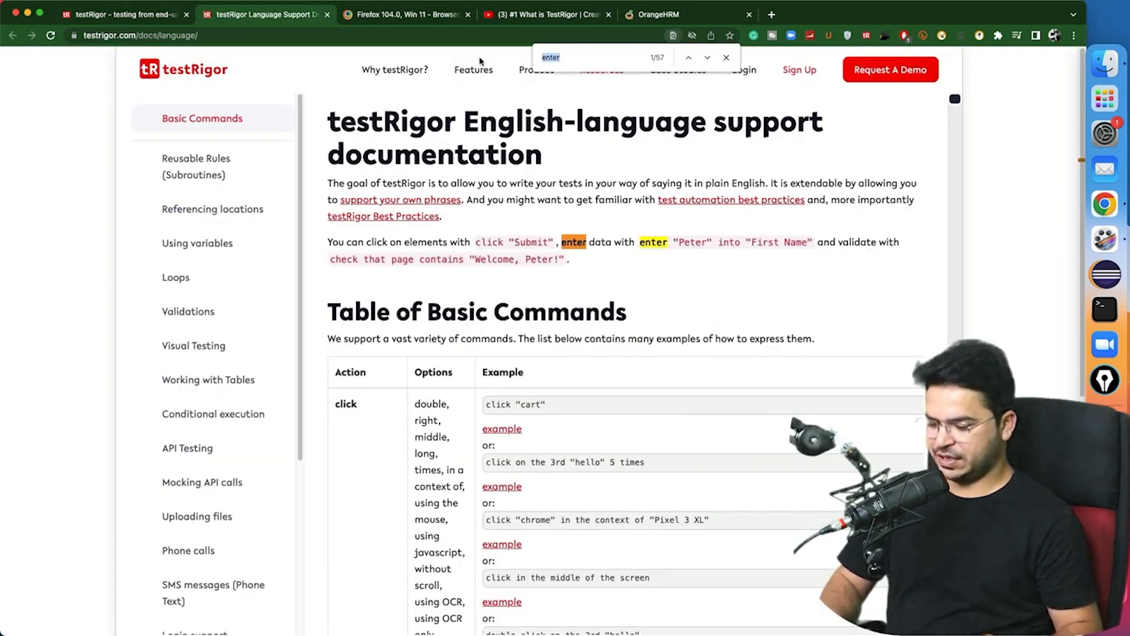
type("check")
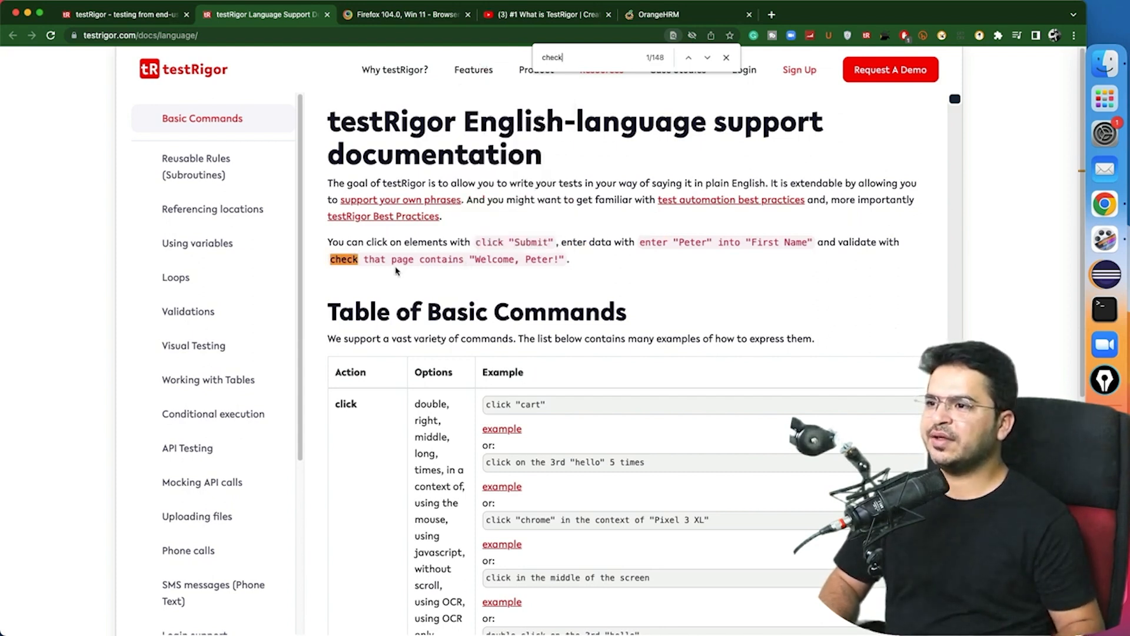
left_click_drag(332, 261, 555, 260)
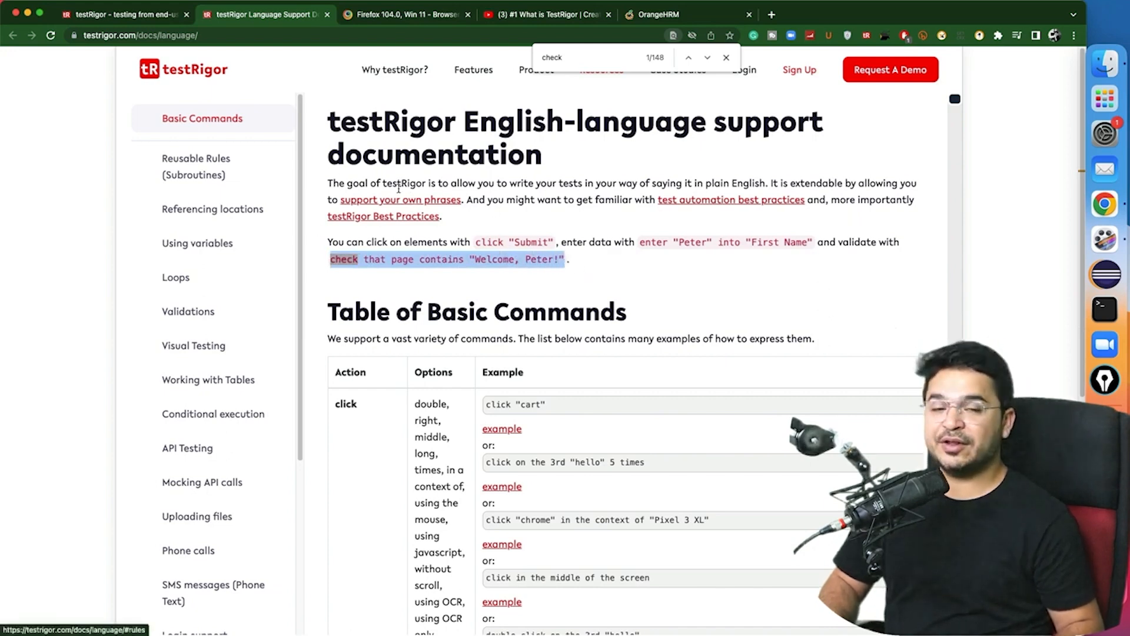
left_click(132, 17)
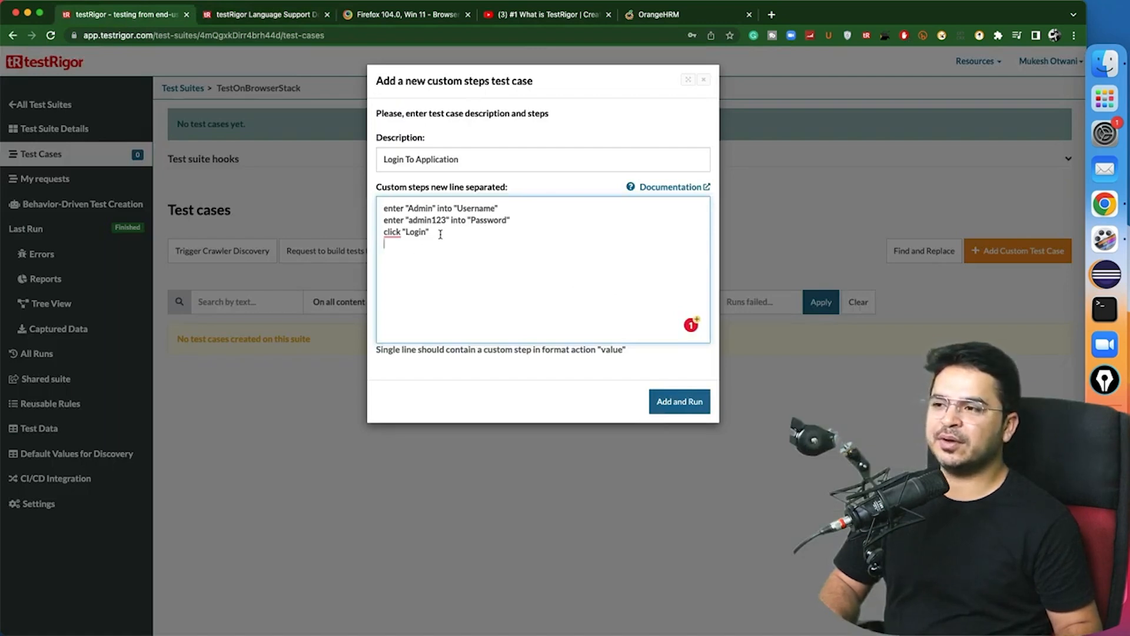
type("check that page contains \"Welcome, Peter!\"")
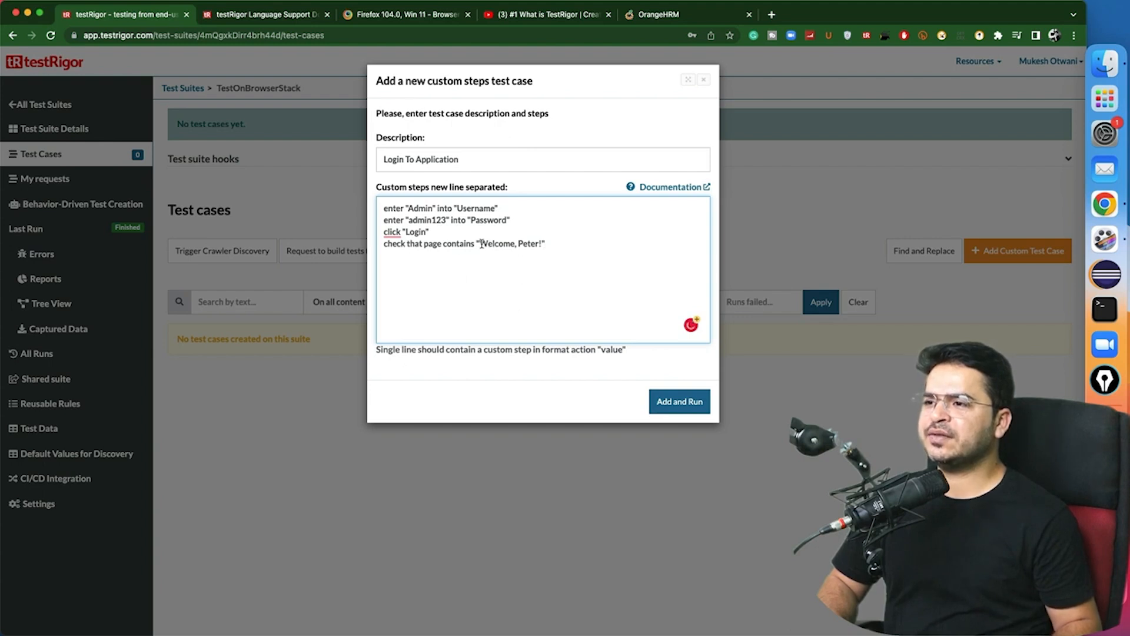
Change the expected text to "Add", then add and run the test case.
left_click_drag(481, 244, 528, 246)
type("Add")
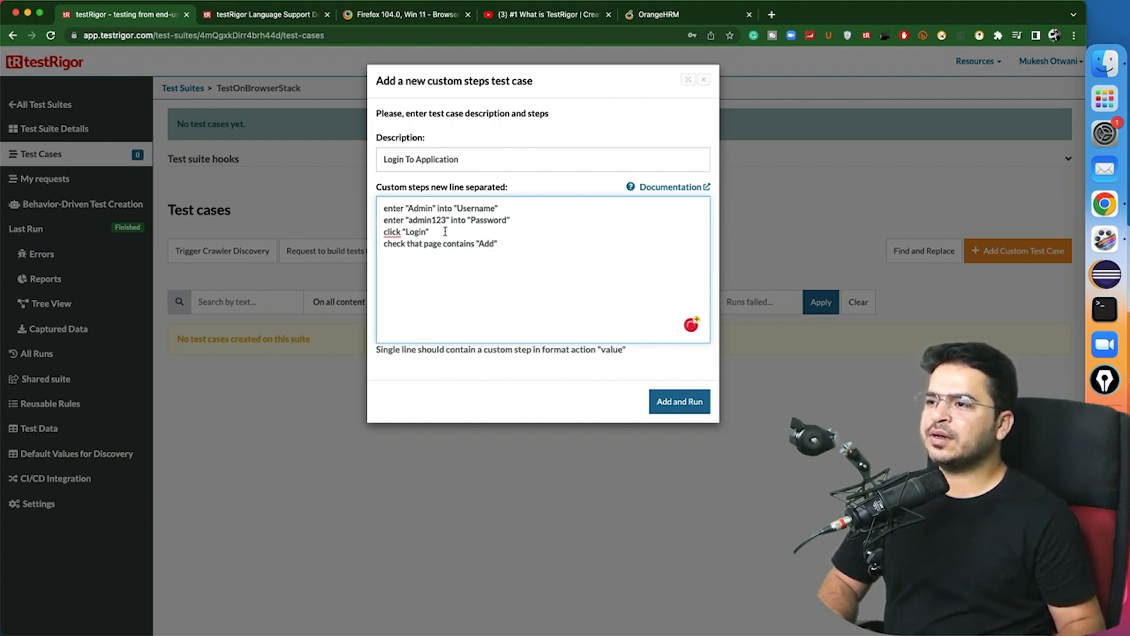
left_click(677, 400)
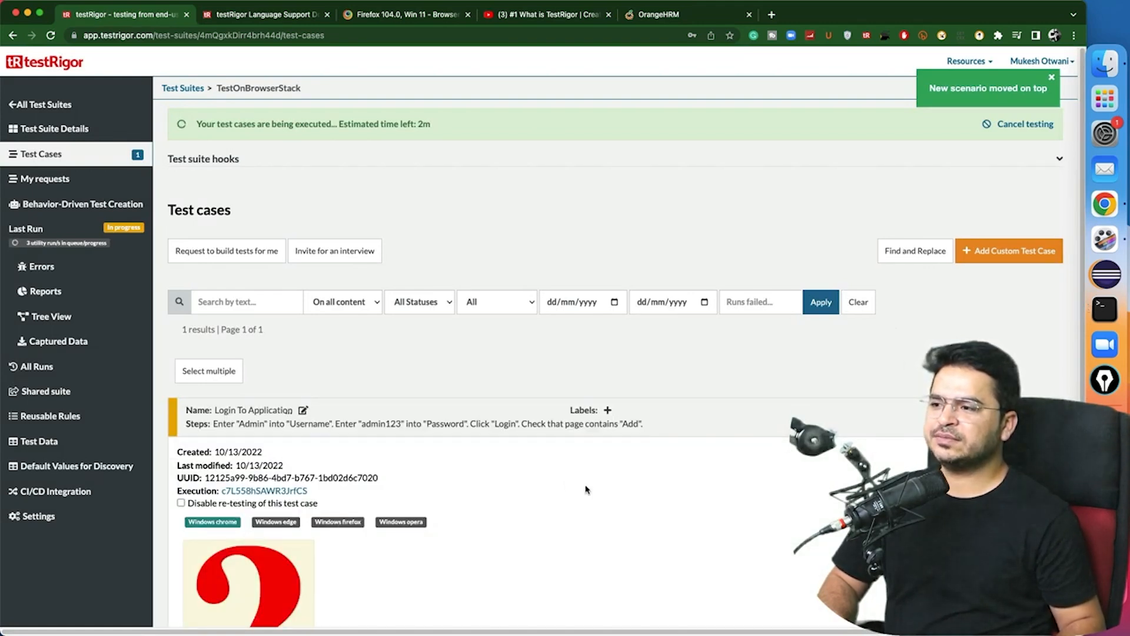
Switch the running test's preview to Windows firefox, then Windows opera.
scroll(585, 475, "down", 3)
scroll(584, 475, "down", 1)
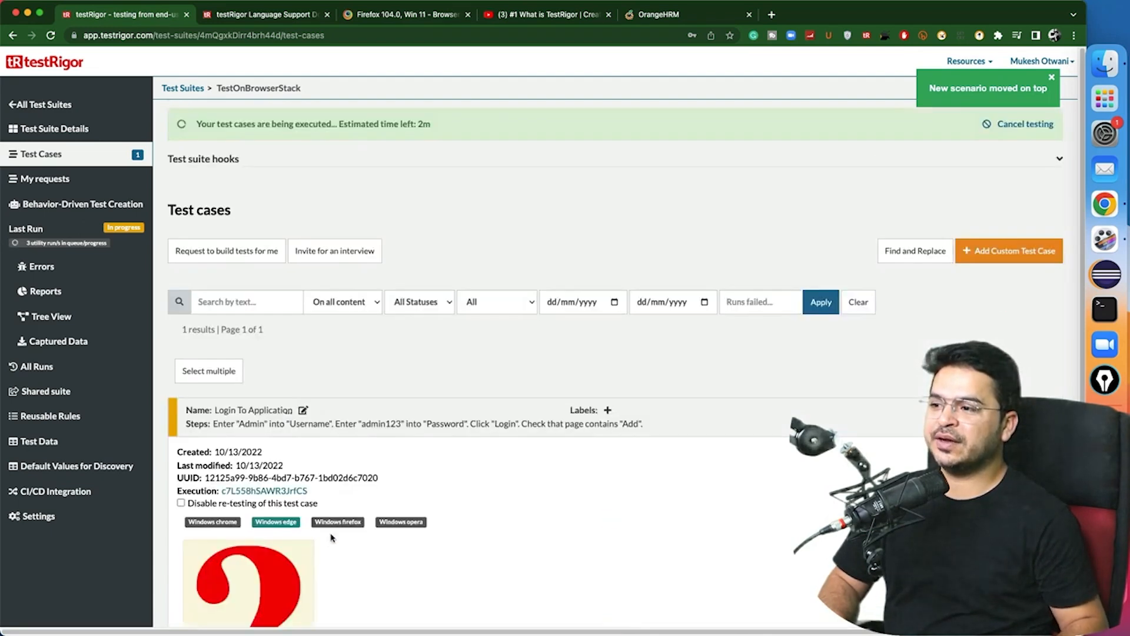
left_click(347, 523)
left_click(412, 523)
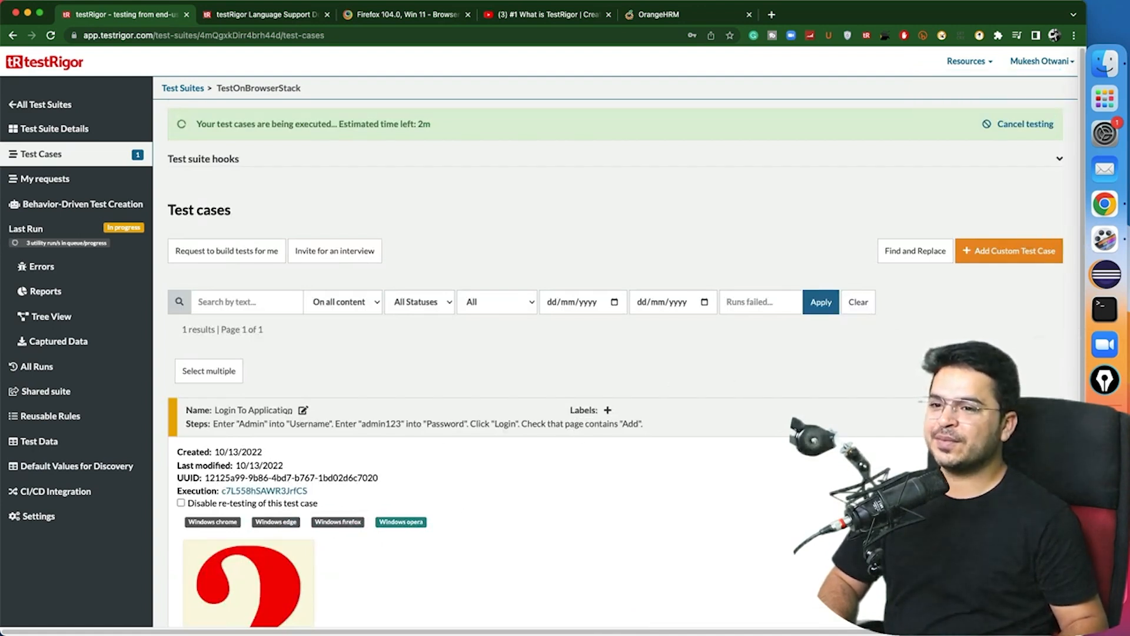
Open the Login To Application execution details in a new tab and inspect the Chrome run.
right_click(283, 490)
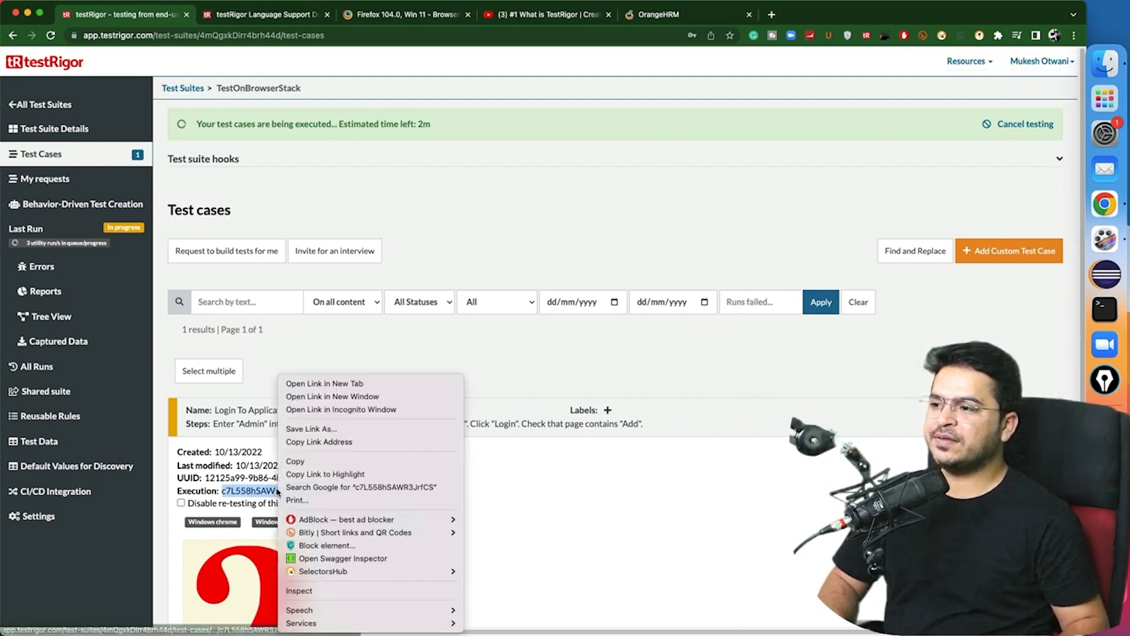
left_click(329, 381)
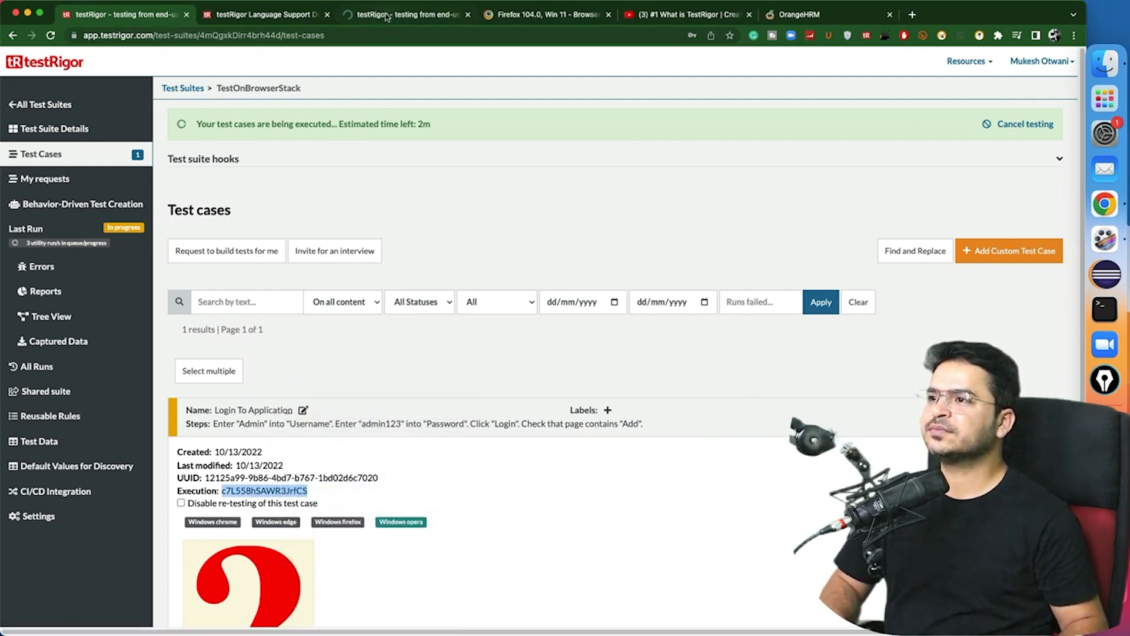
left_click(385, 17)
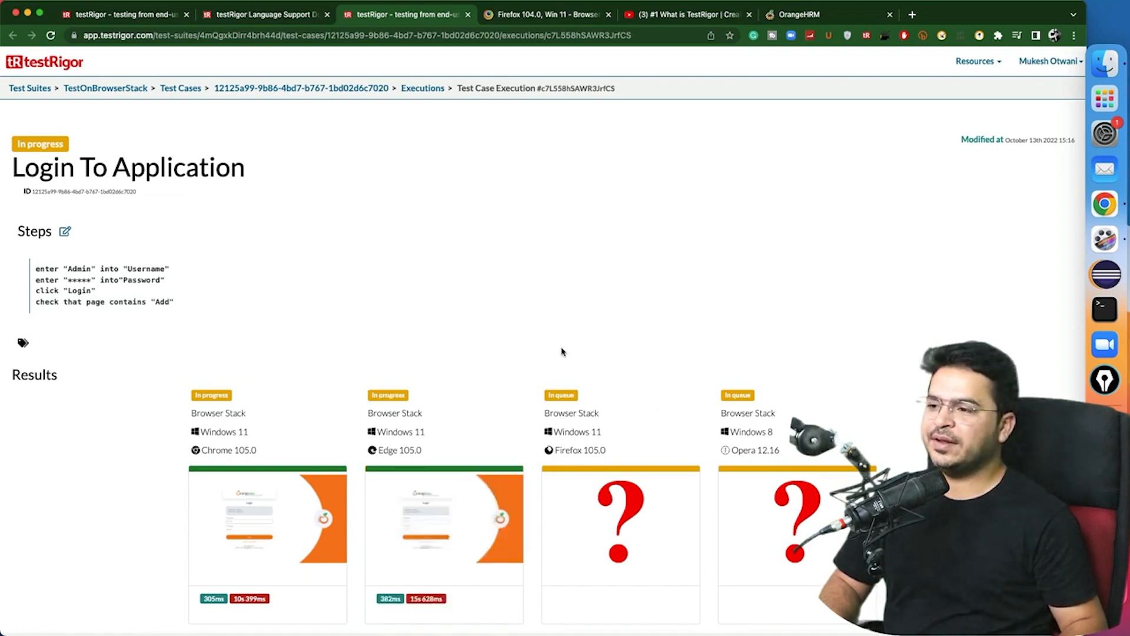
left_click_drag(239, 432, 194, 393)
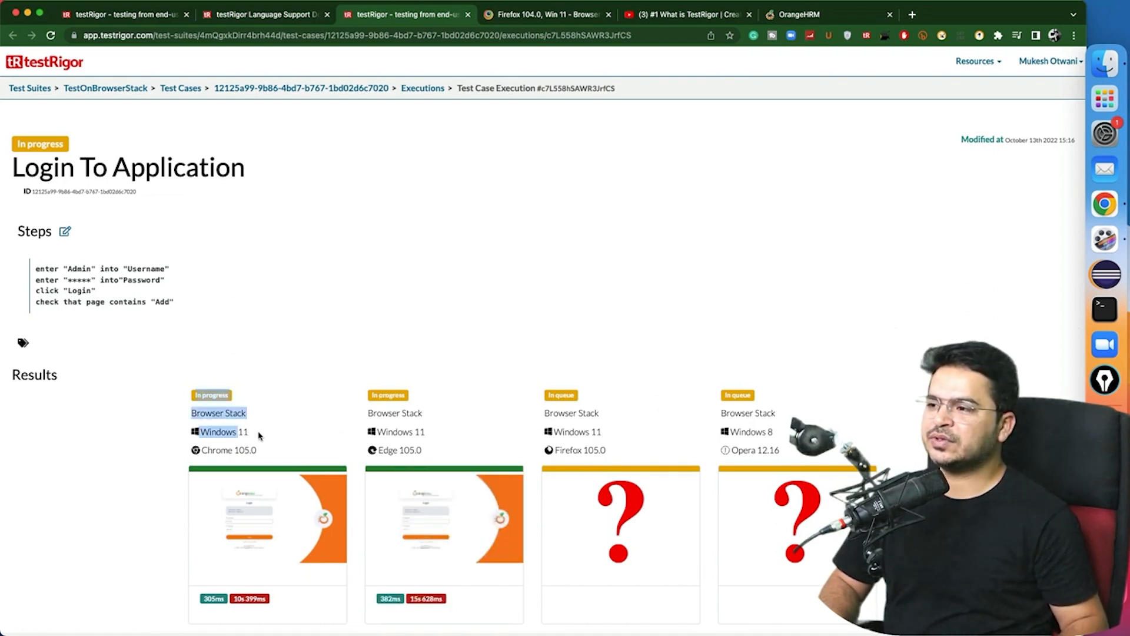
left_click(225, 451)
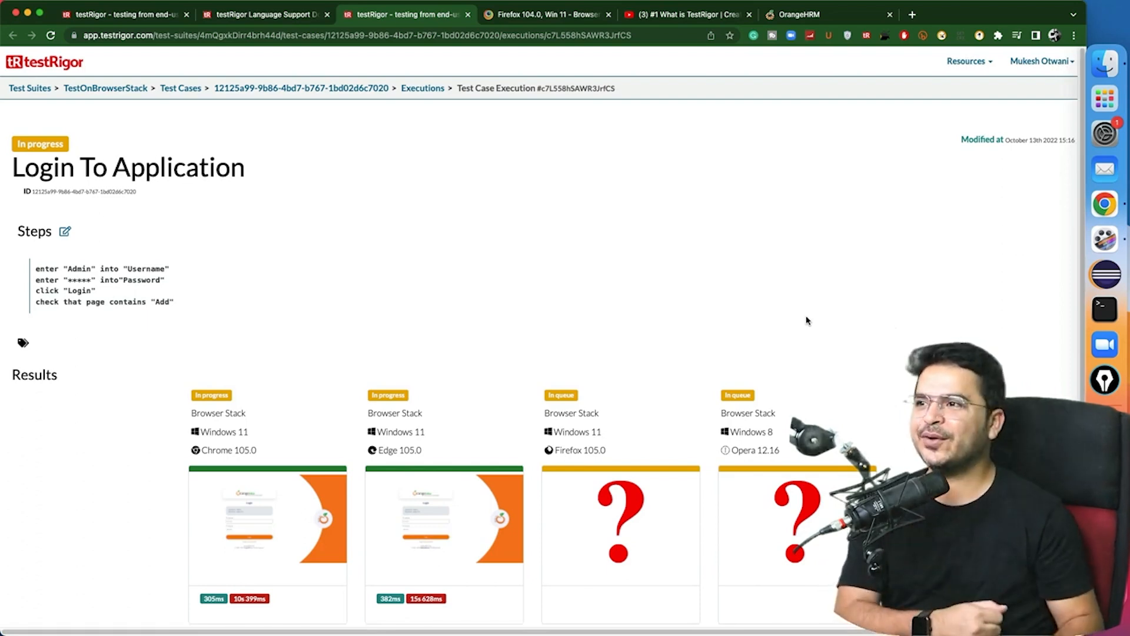
Widen the All Builds panel to view the Chrome, Edge and Firefox 105 sessions.
left_click(538, 14)
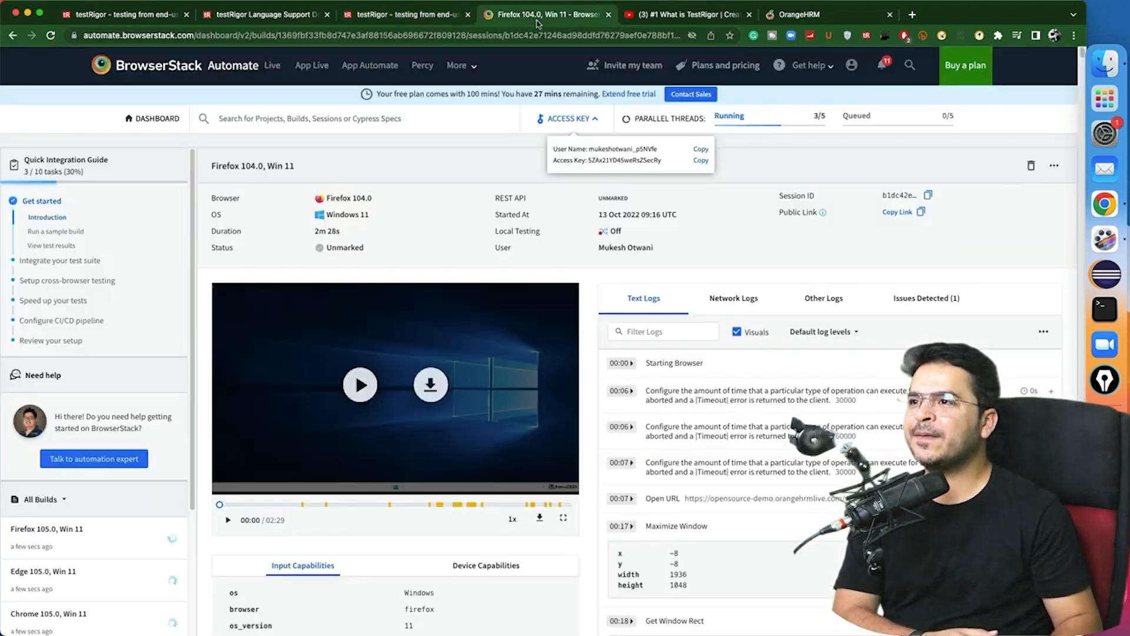
left_click_drag(192, 336, 194, 459)
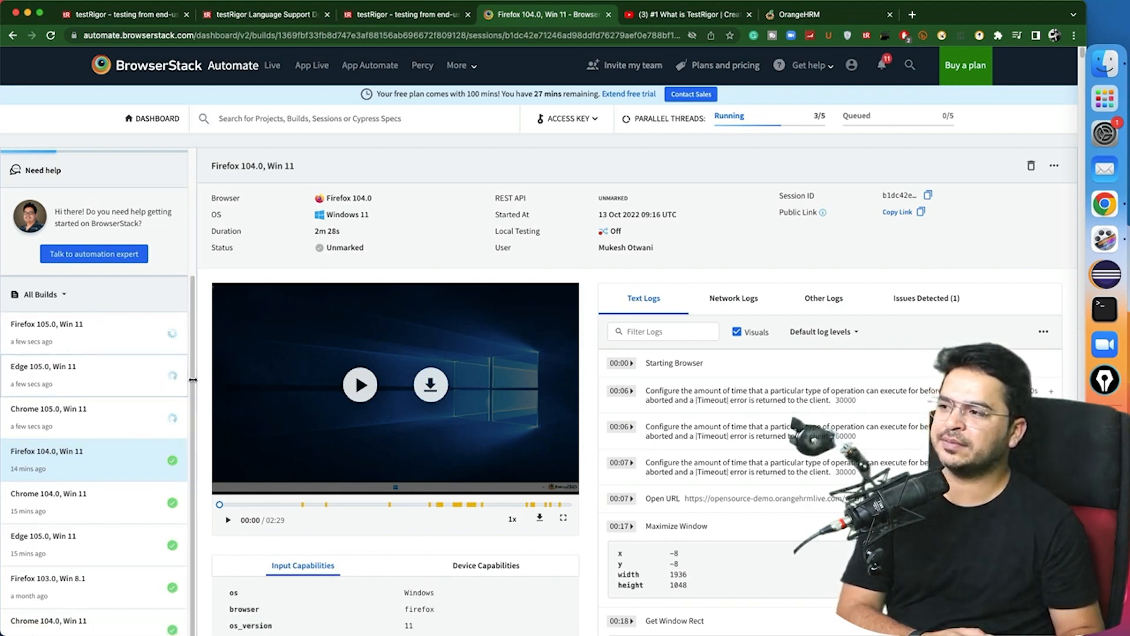
left_click_drag(195, 371, 238, 367)
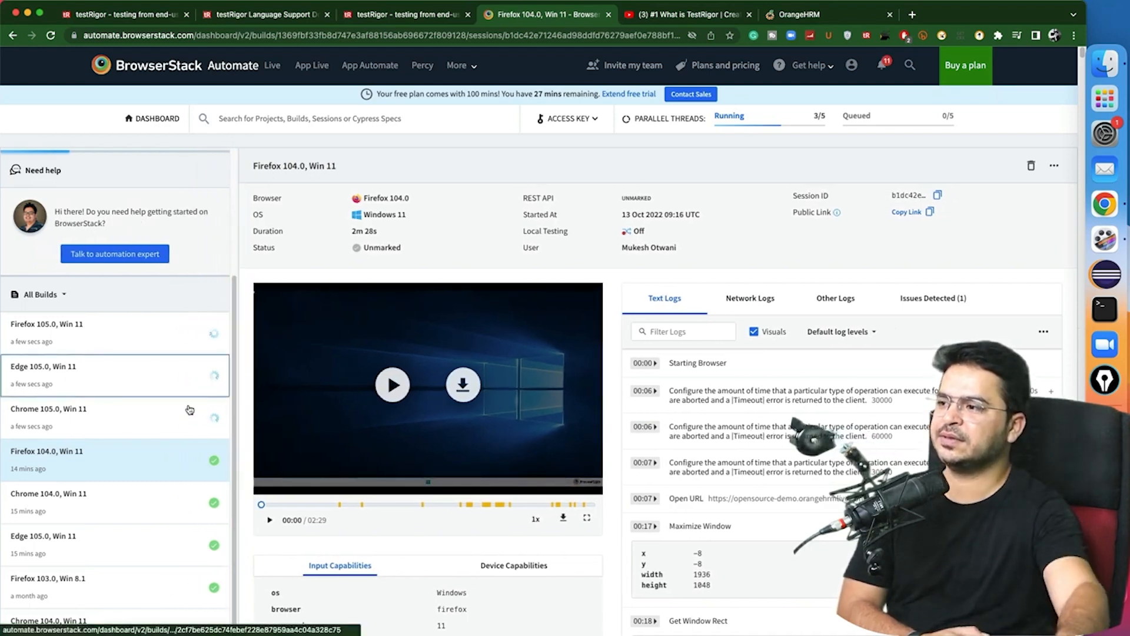
scroll(172, 411, "up", 2)
scroll(172, 421, "up", 2)
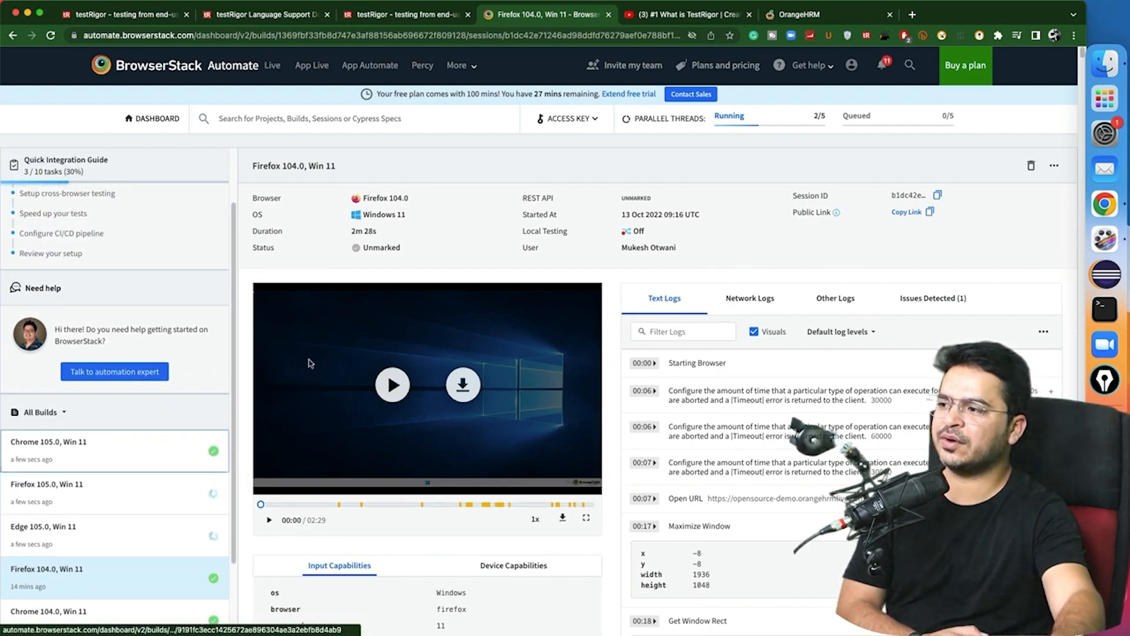
Scroll through the execution's result screenshots and platform details, then return to the test cases list.
left_click(276, 15)
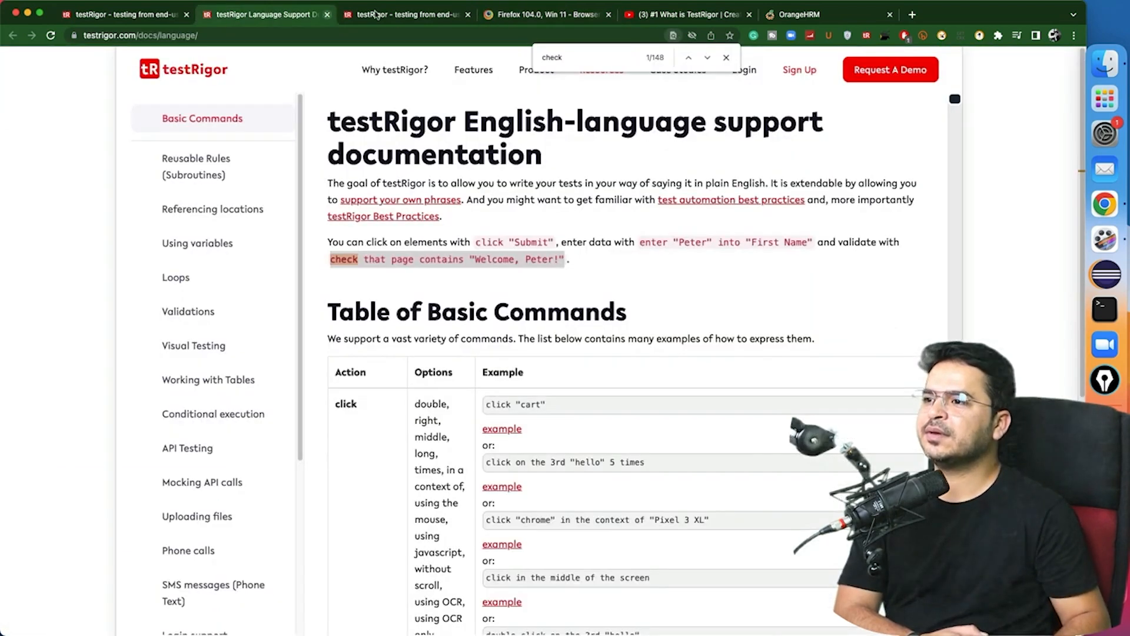
left_click(353, 15)
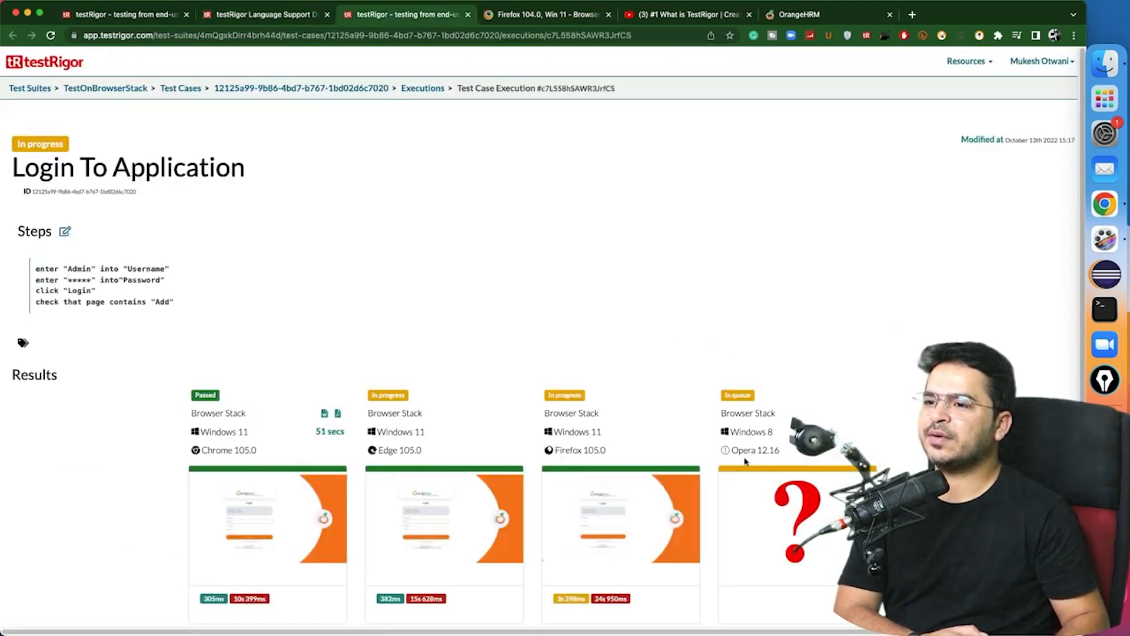
left_click_drag(732, 451, 722, 411)
left_click(725, 409)
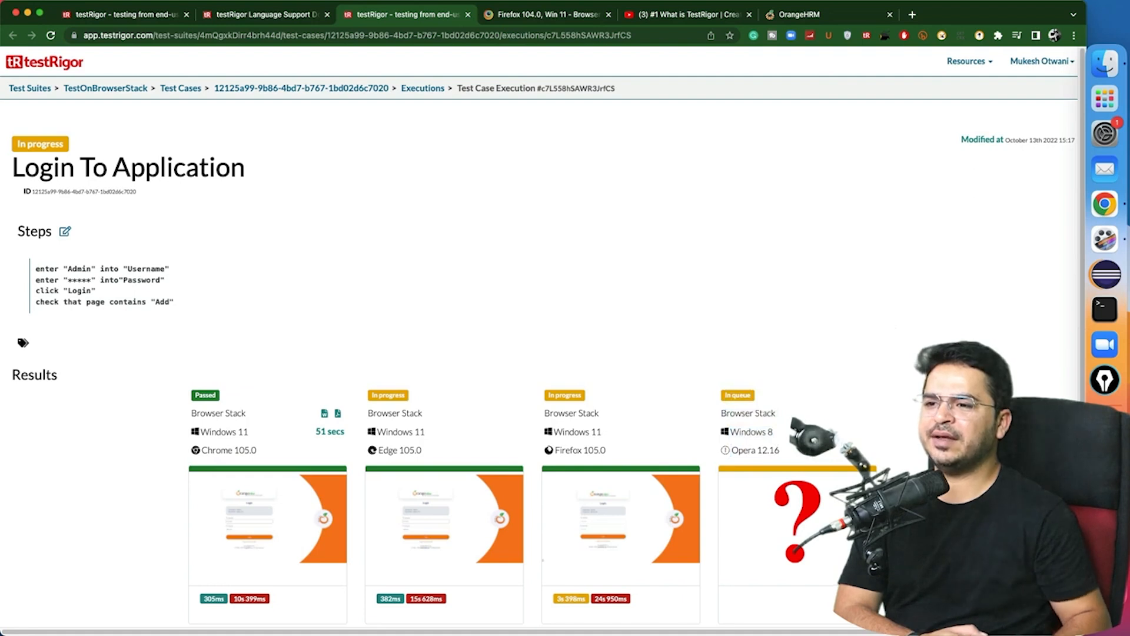
scroll(548, 353, "down", 5)
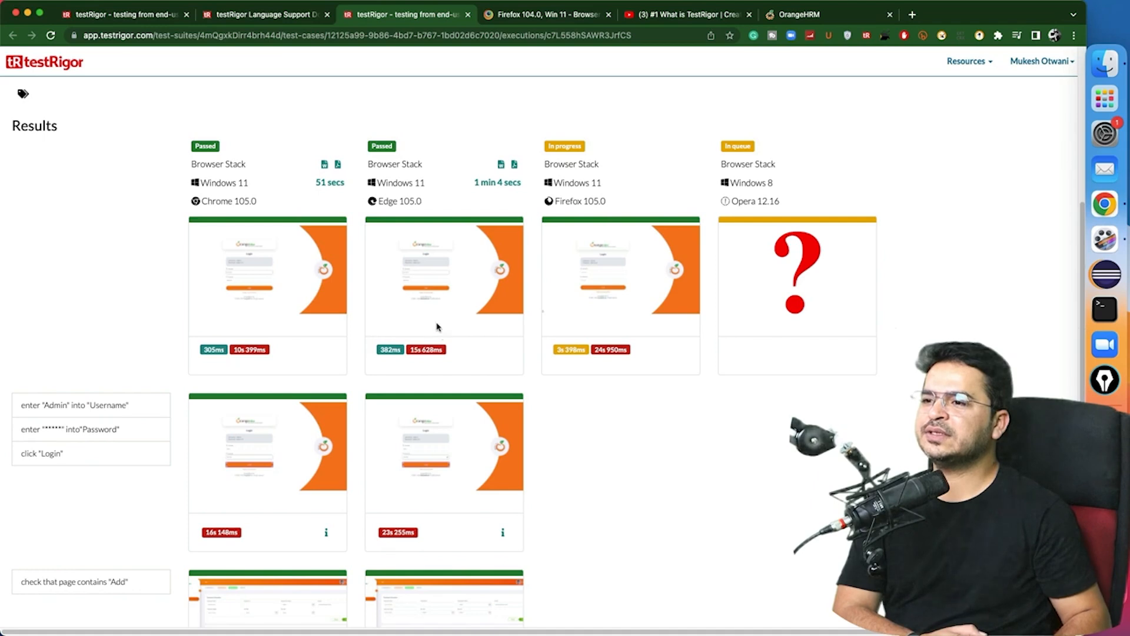
scroll(436, 326, "down", 2)
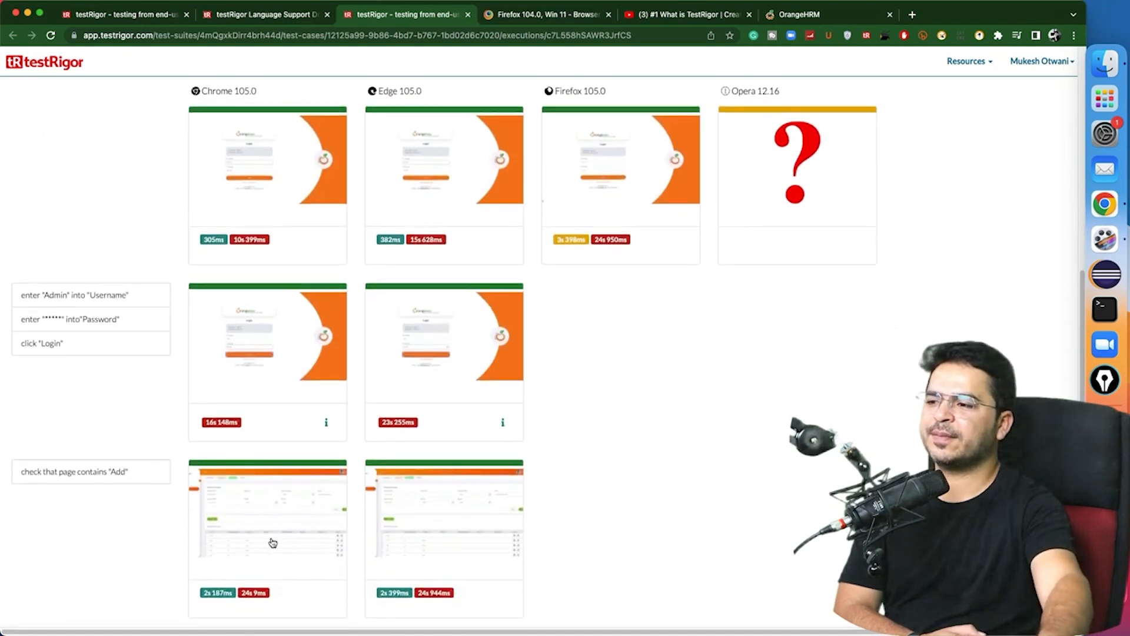
scroll(706, 431, "up", 2)
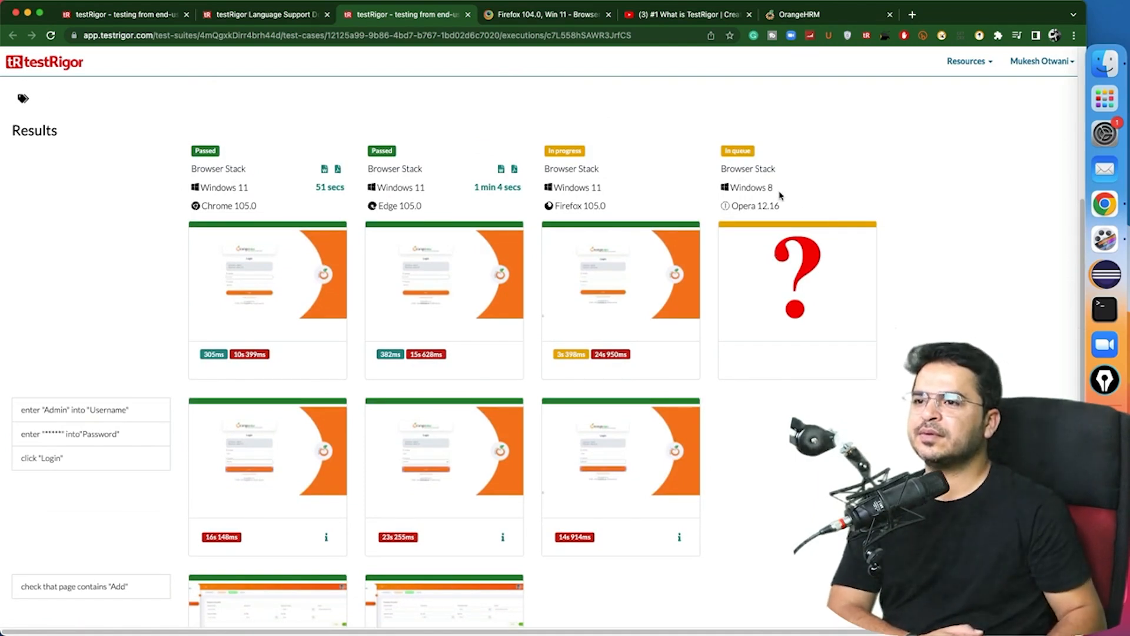
left_click_drag(770, 185, 852, 187)
left_click(852, 186)
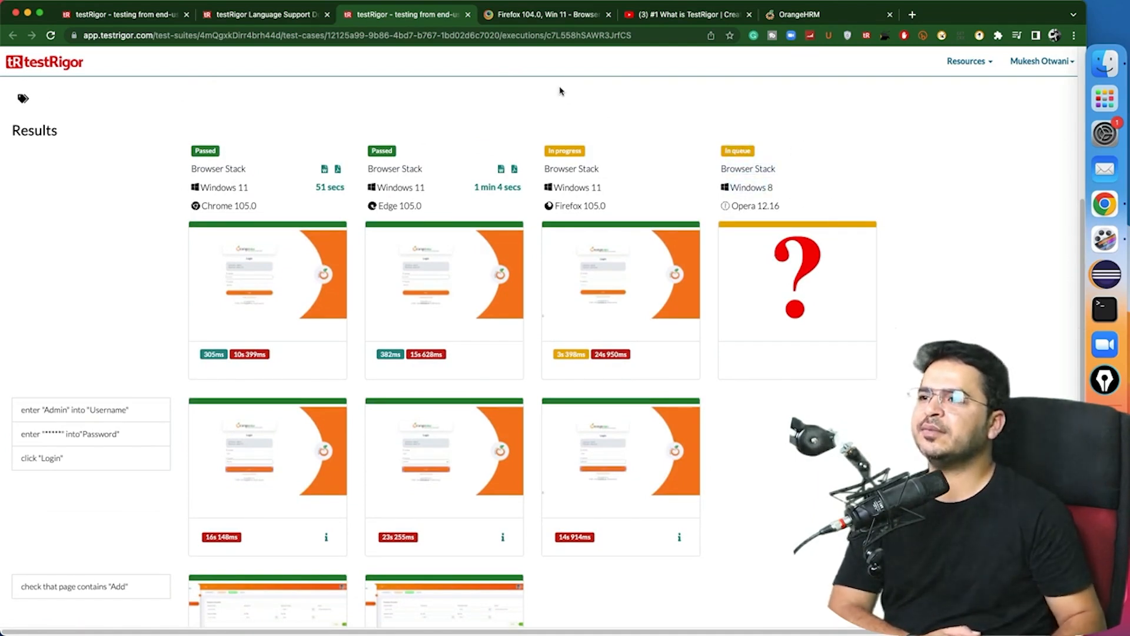
left_click(239, 17)
left_click(121, 15)
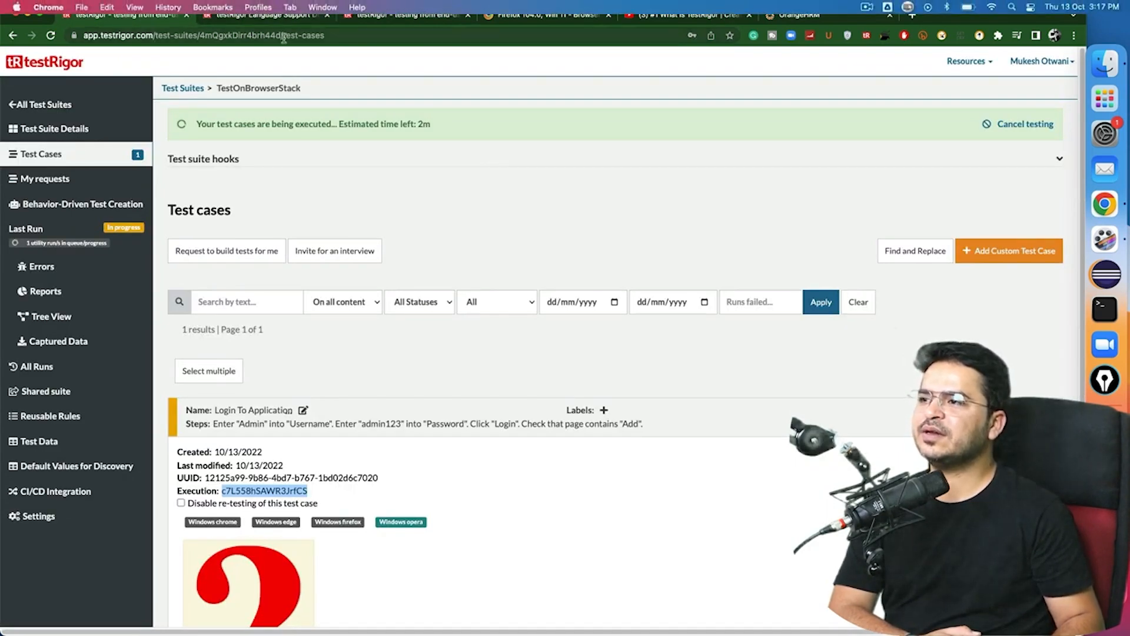
Play the Edge 105.0 Win 11 session recording in full screen.
left_click(545, 17)
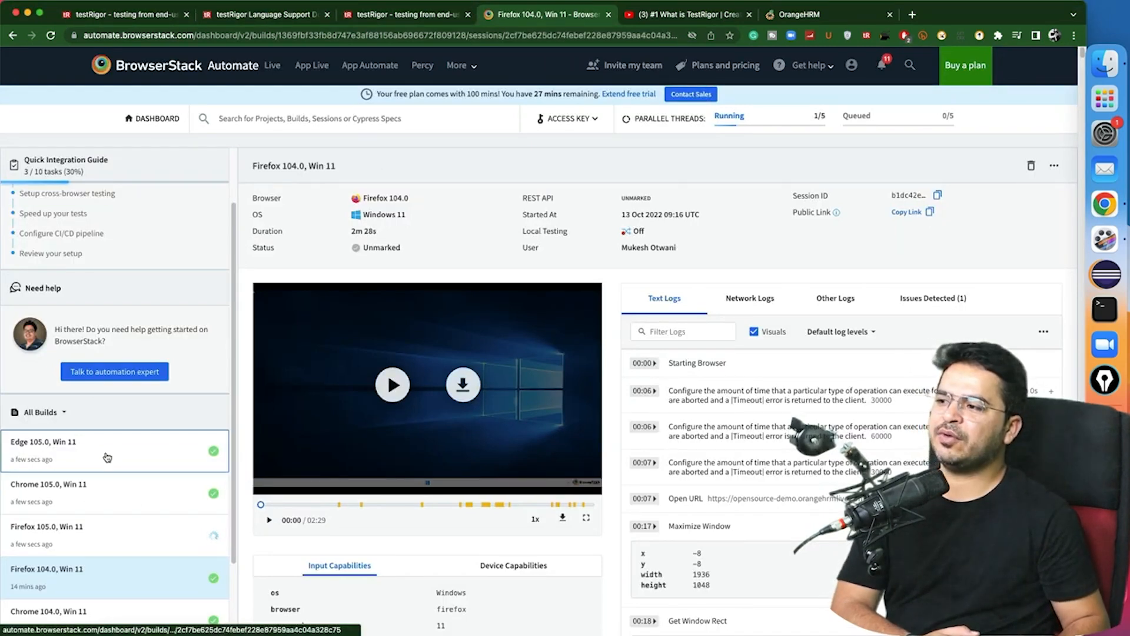
left_click(106, 457)
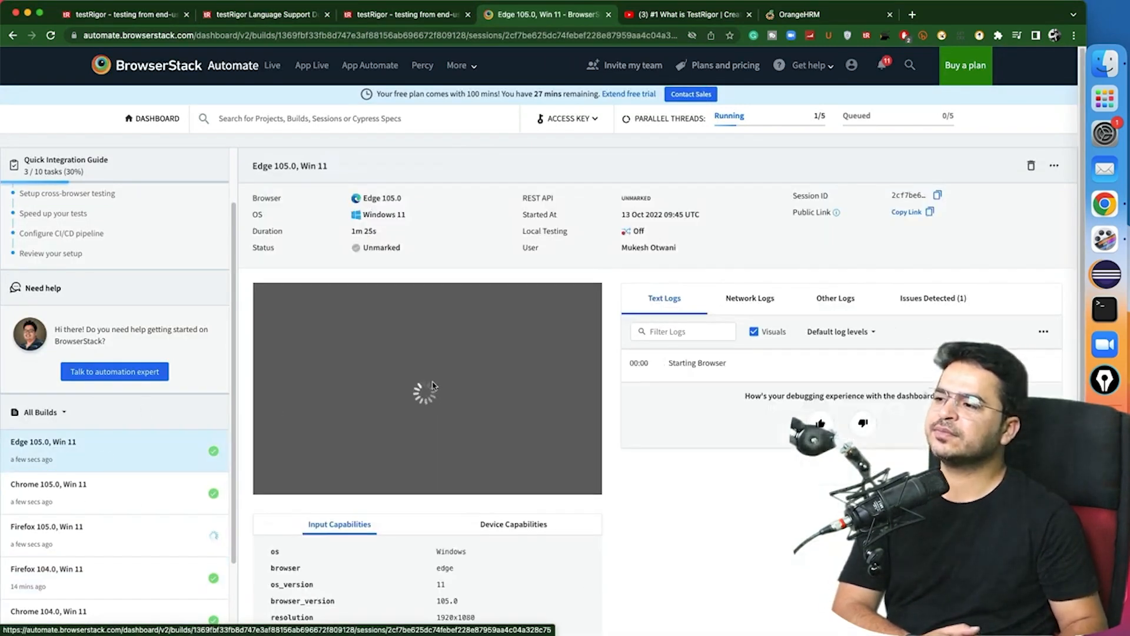
left_click(392, 385)
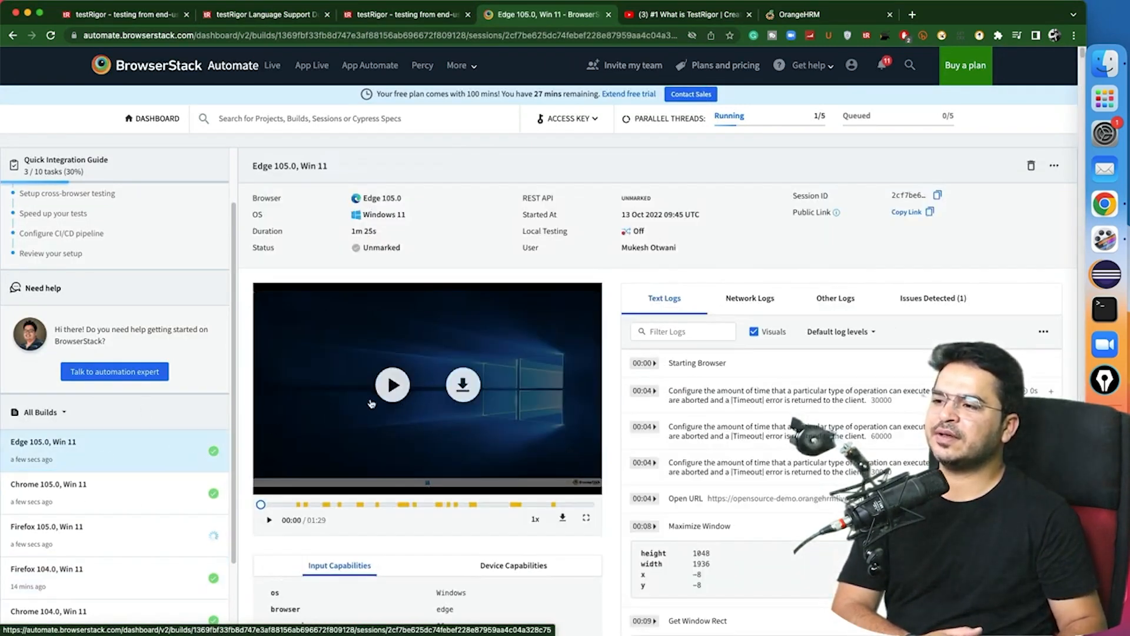
scroll(455, 454, "down", 2)
scroll(455, 454, "down", 2)
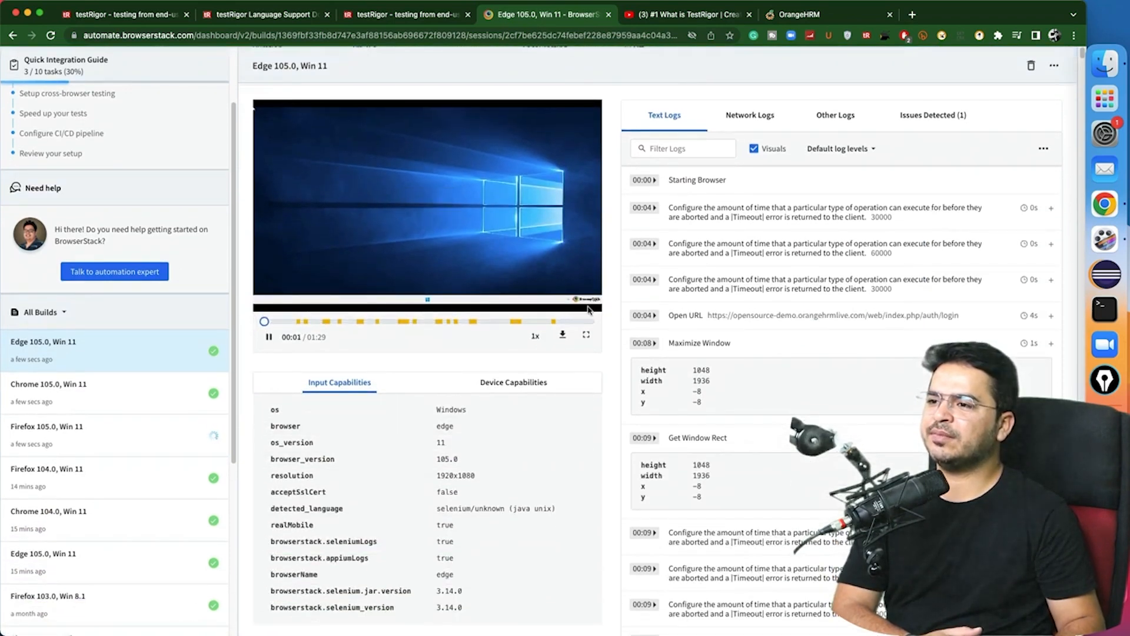
left_click(586, 329)
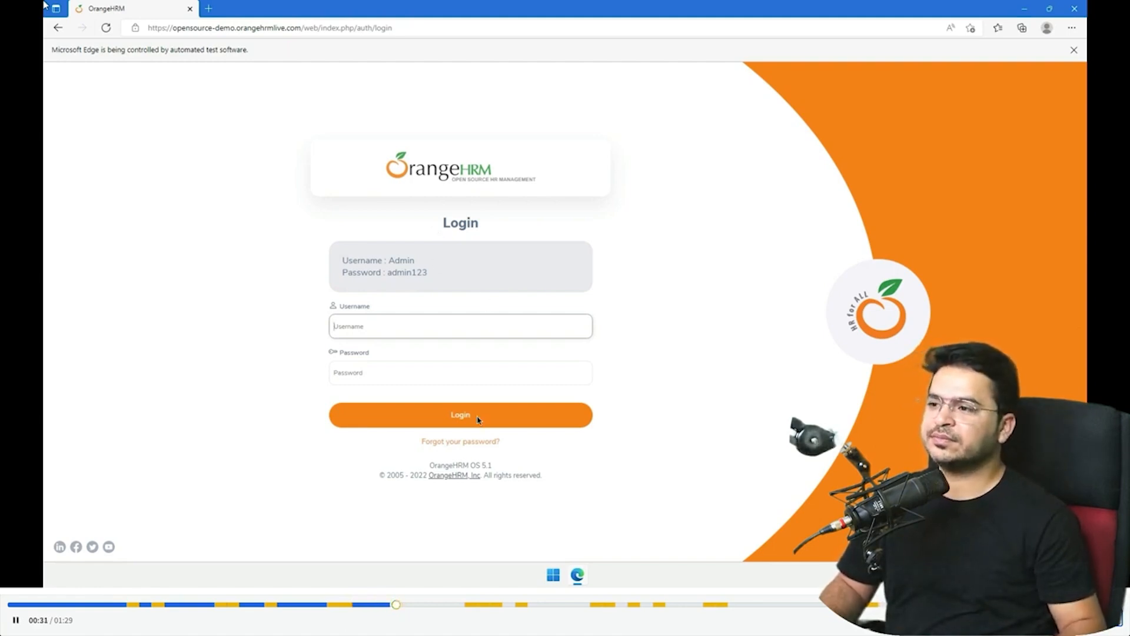
Skip the replay through username and password entry to the Employee List page, then exit full screen.
left_click(438, 607)
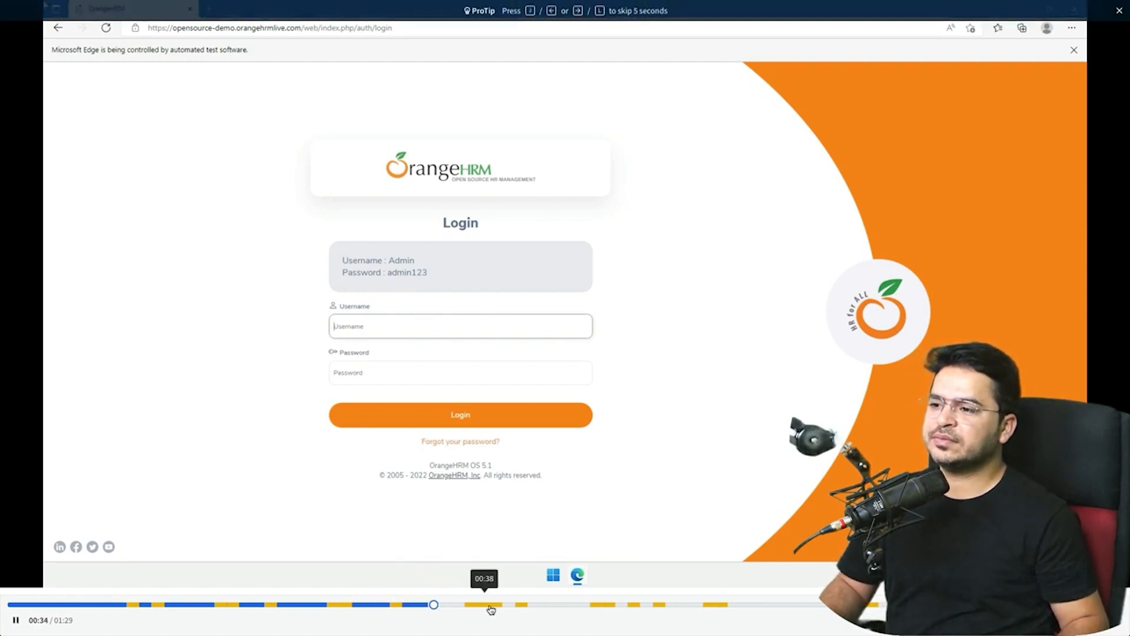
left_click(494, 608)
left_click(573, 609)
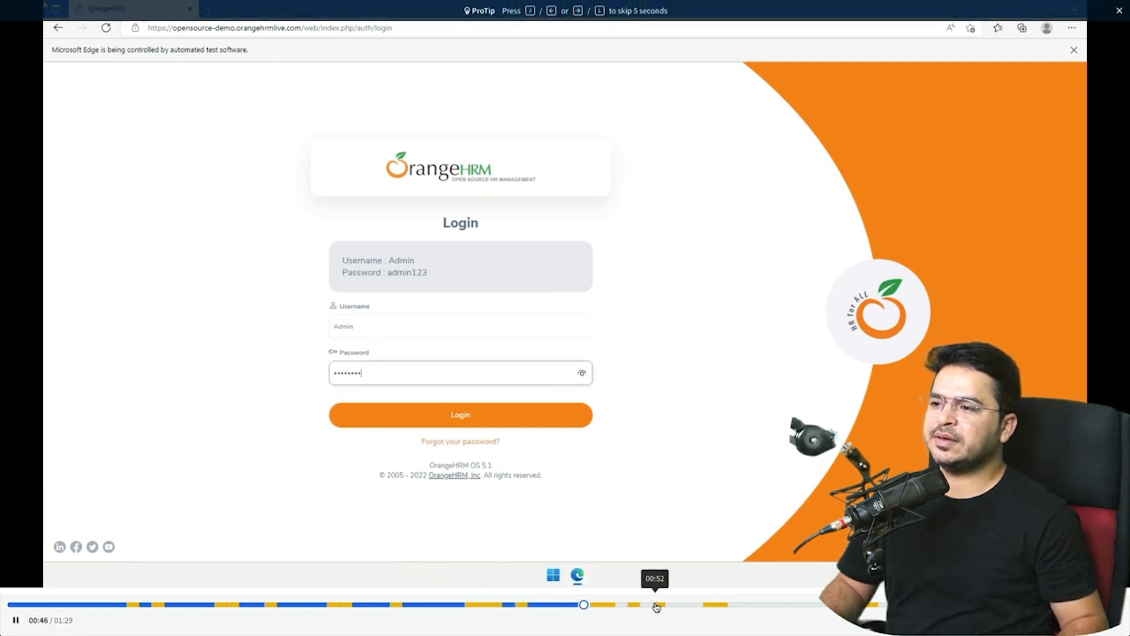
left_click(697, 607)
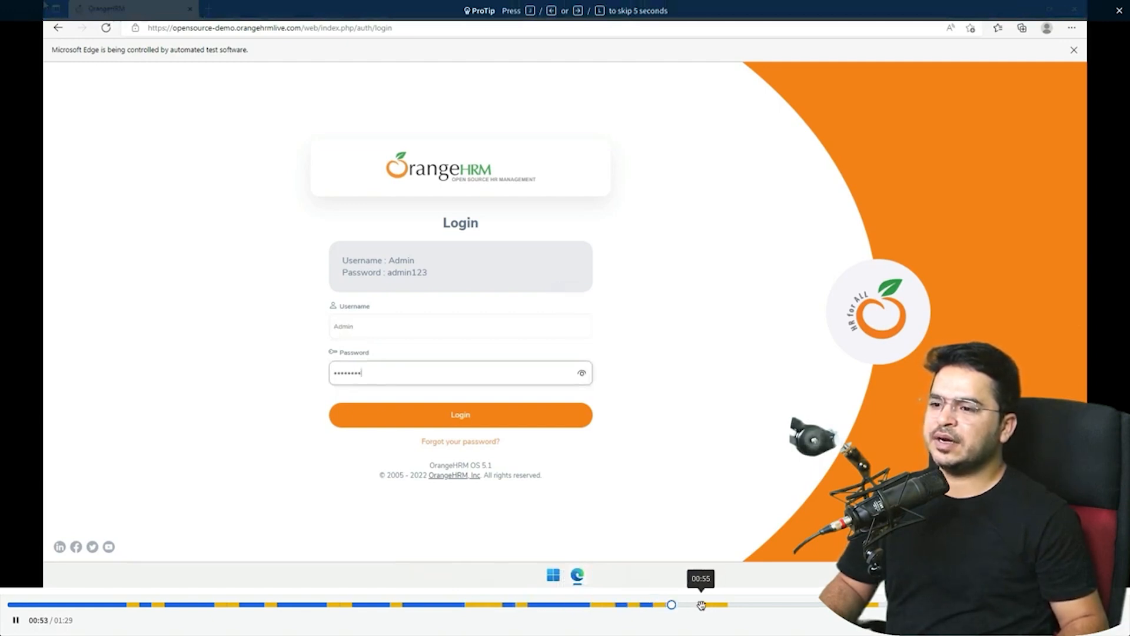
left_click(783, 606)
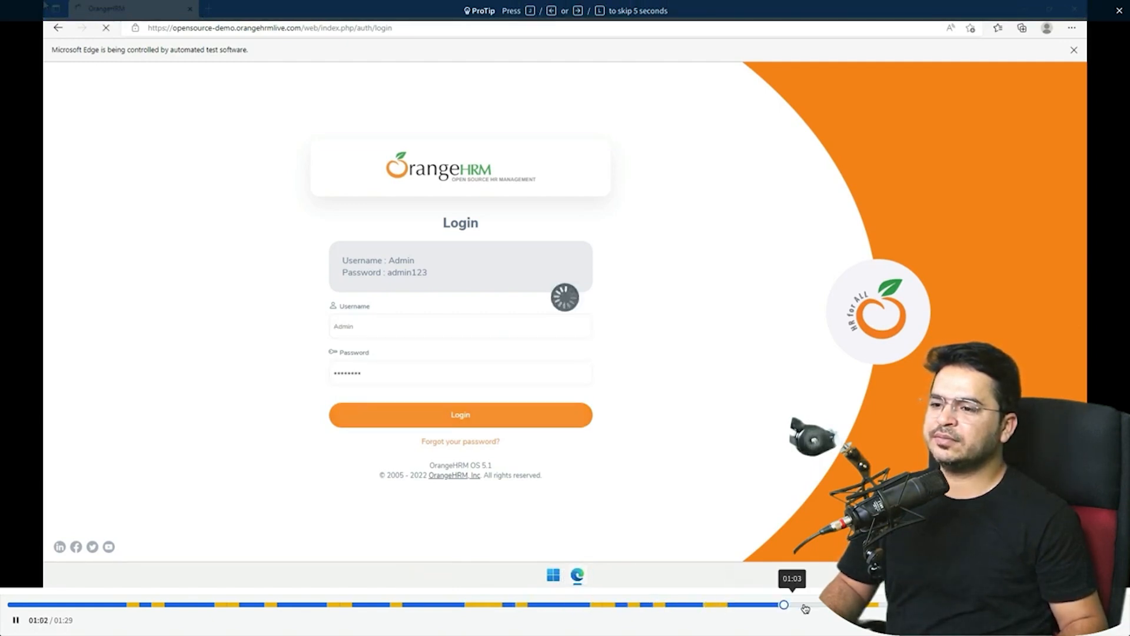
key("Right")
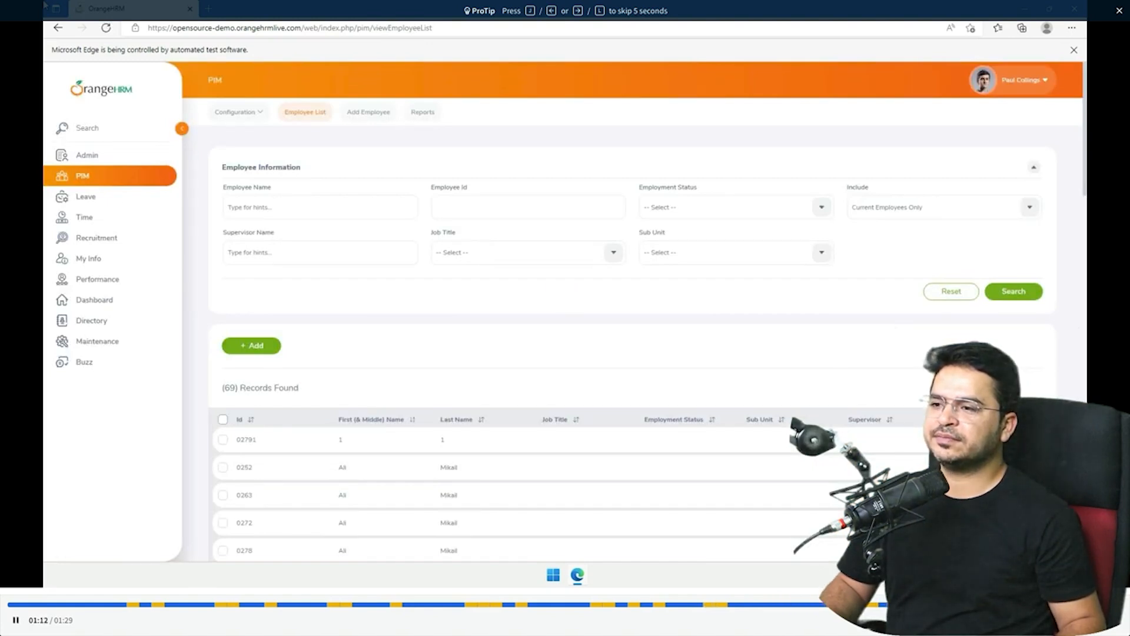
key("Escape")
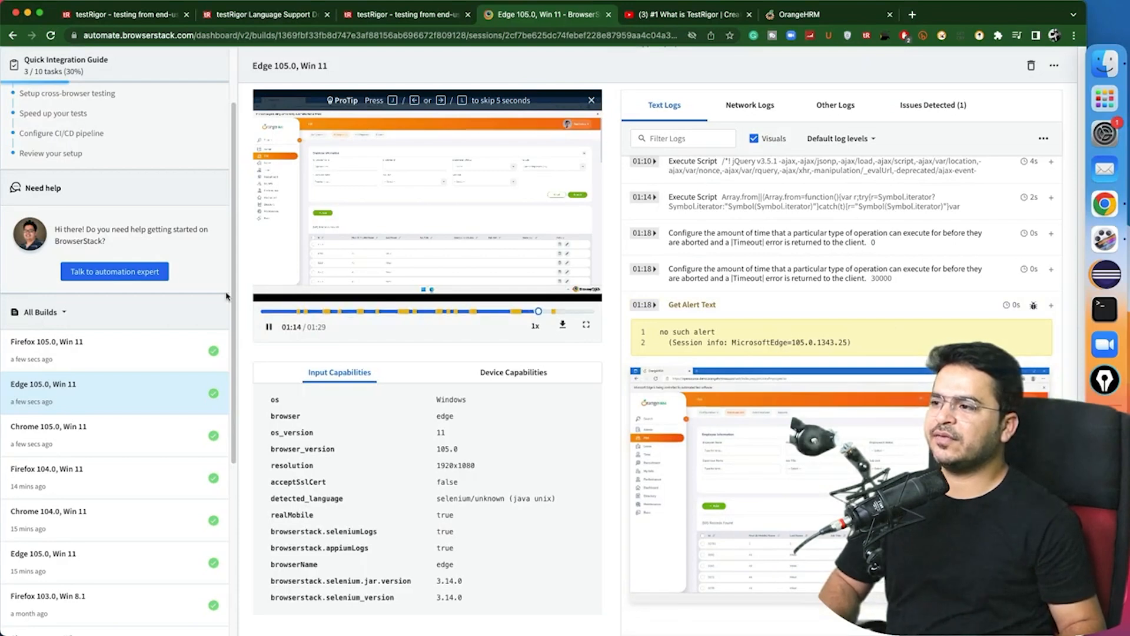
Open the Chrome 105.0 and Firefox 105.0 Win 11 sessions.
left_click(77, 442)
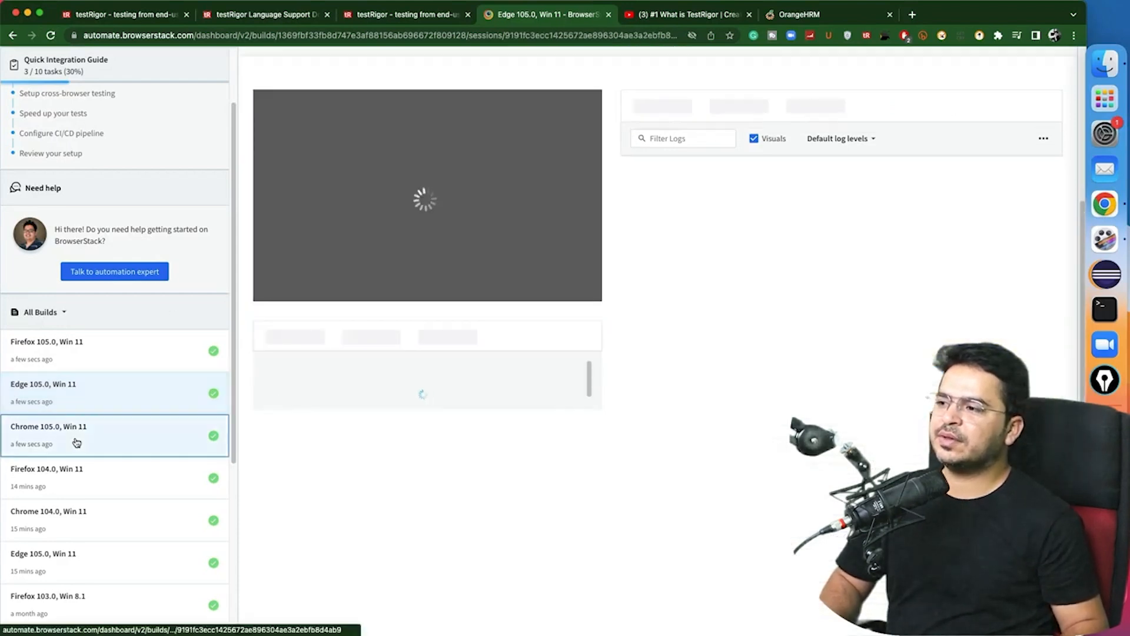
left_click(87, 357)
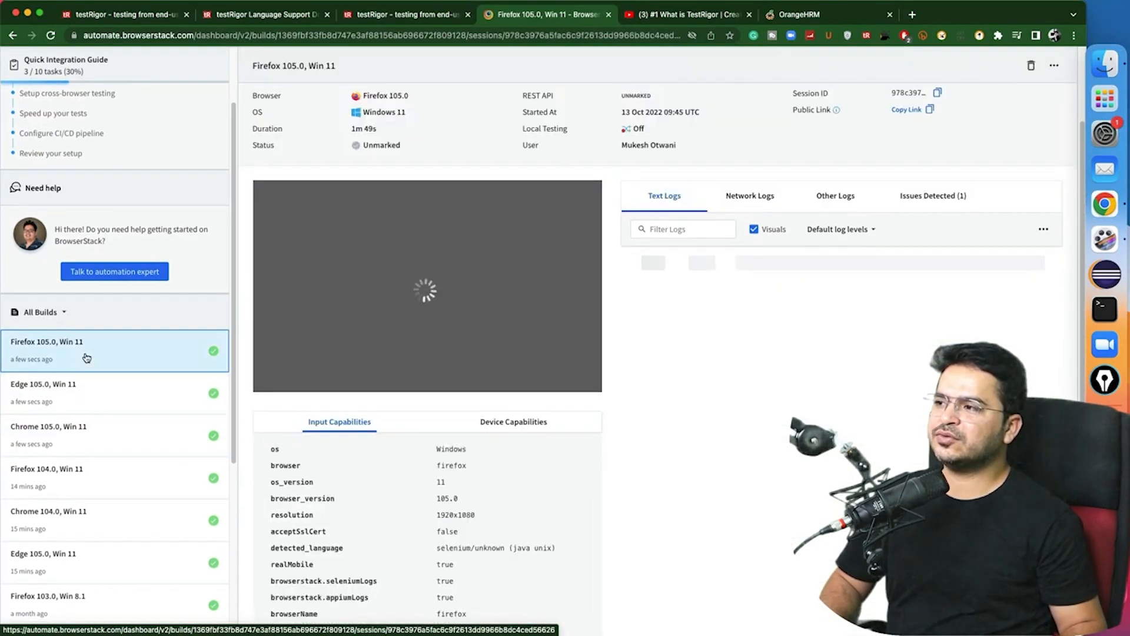
left_click(373, 18)
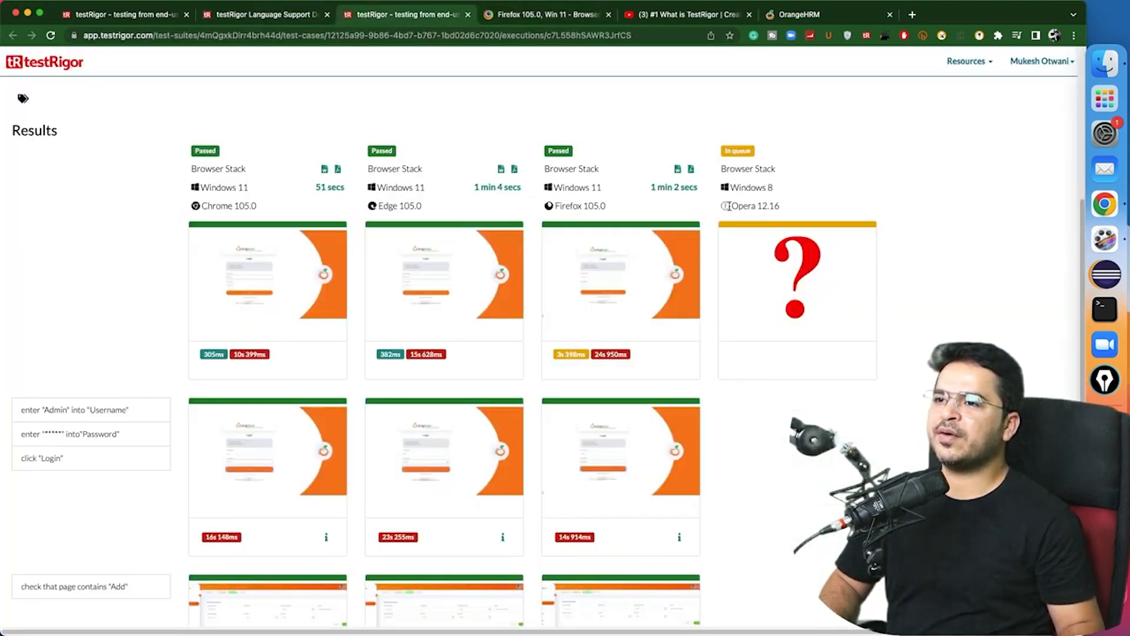
Download the Chrome 105.0 result card's report as a Word .docx file and open it.
scroll(725, 210, "down", 1)
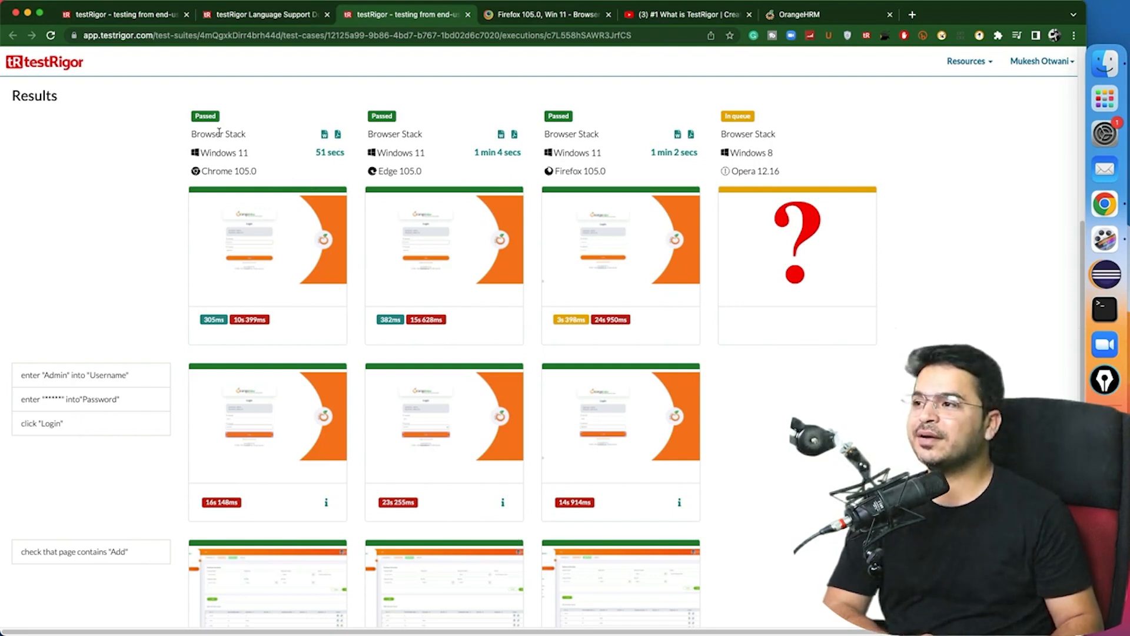
left_click(324, 135)
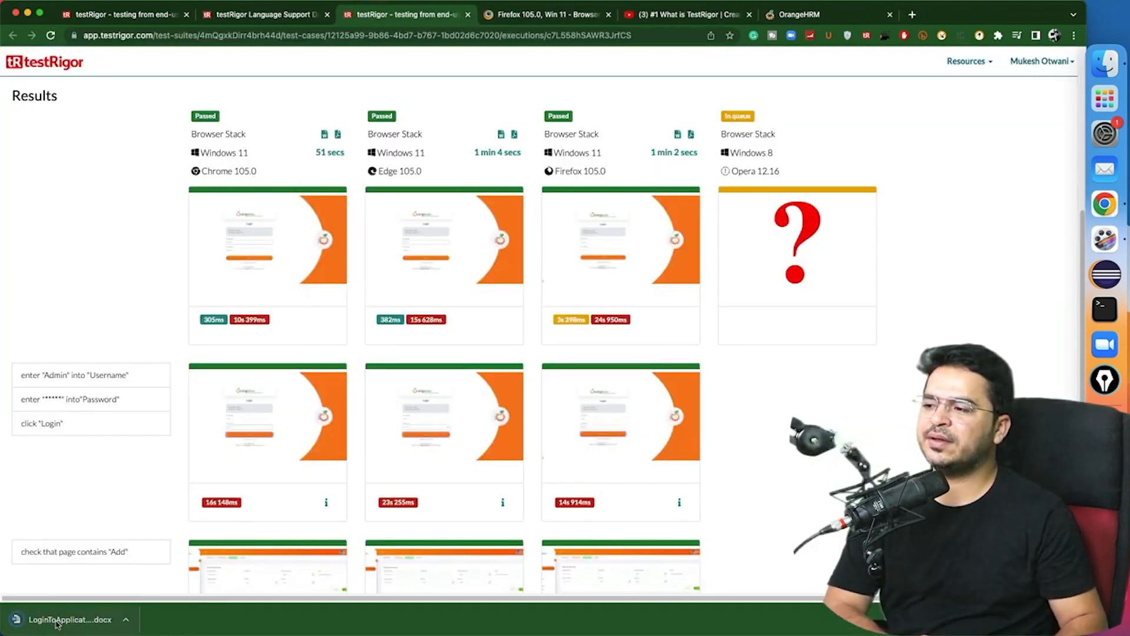
left_click(65, 618)
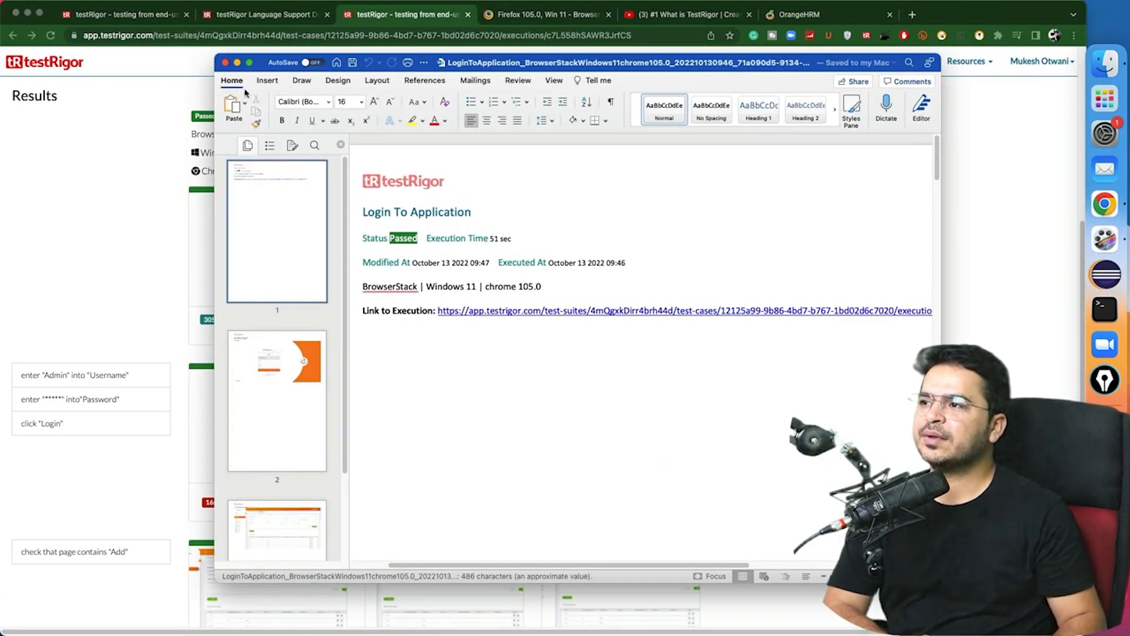
Maximize the Word report and inspect the 'Login To Application' heading and chrome 105.0 BrowserStack line.
left_click(249, 63)
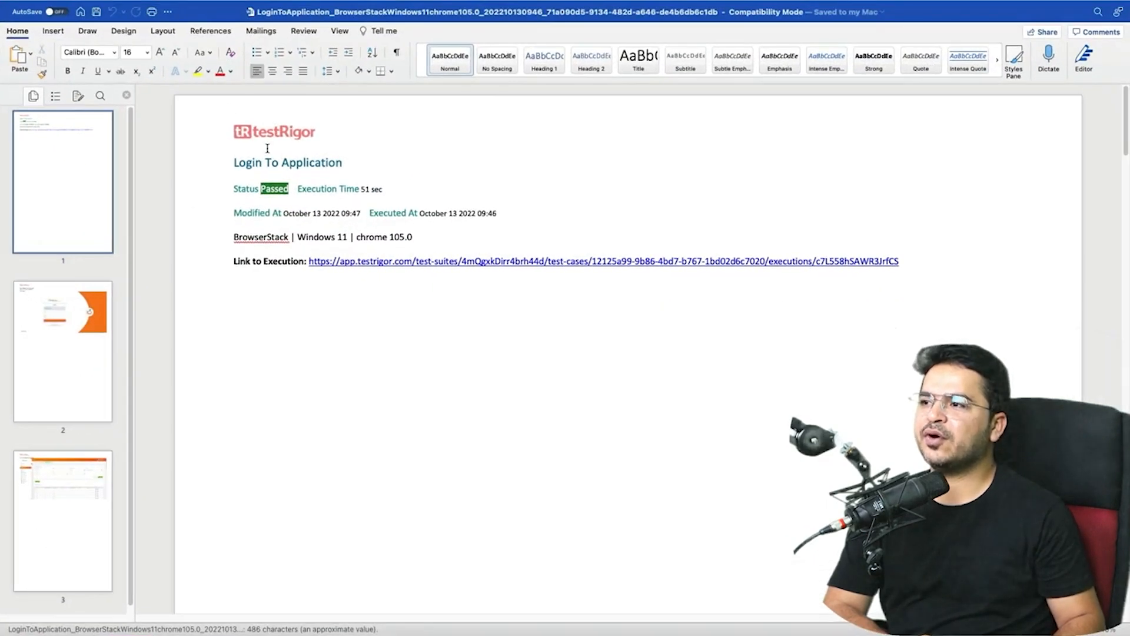
left_click_drag(352, 162, 241, 166)
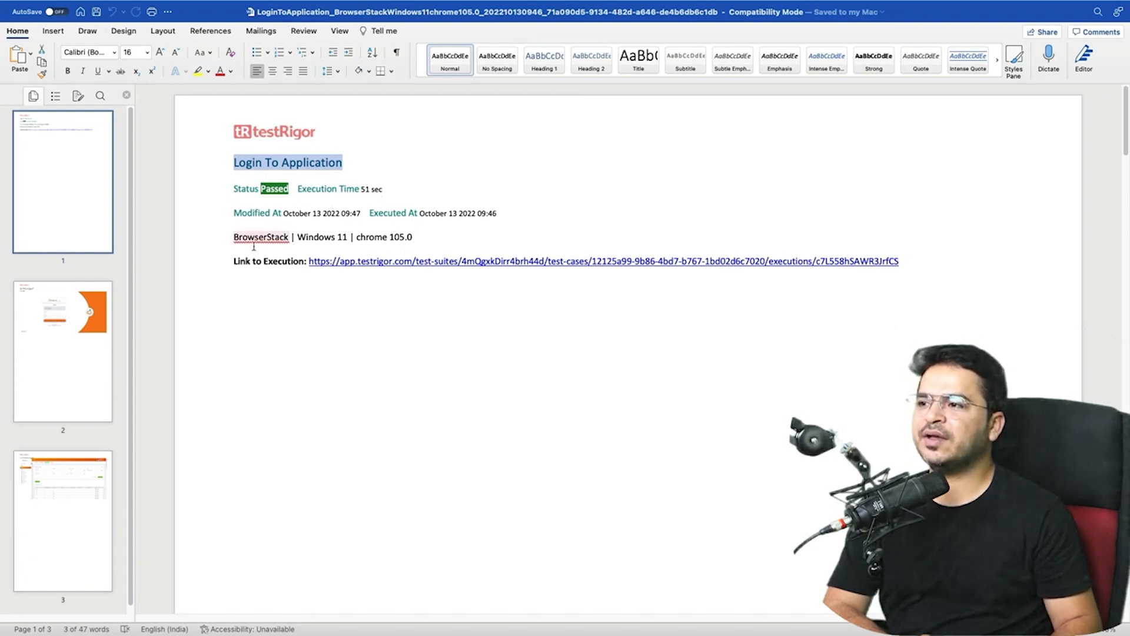
left_click_drag(359, 238, 403, 238)
left_click(377, 269)
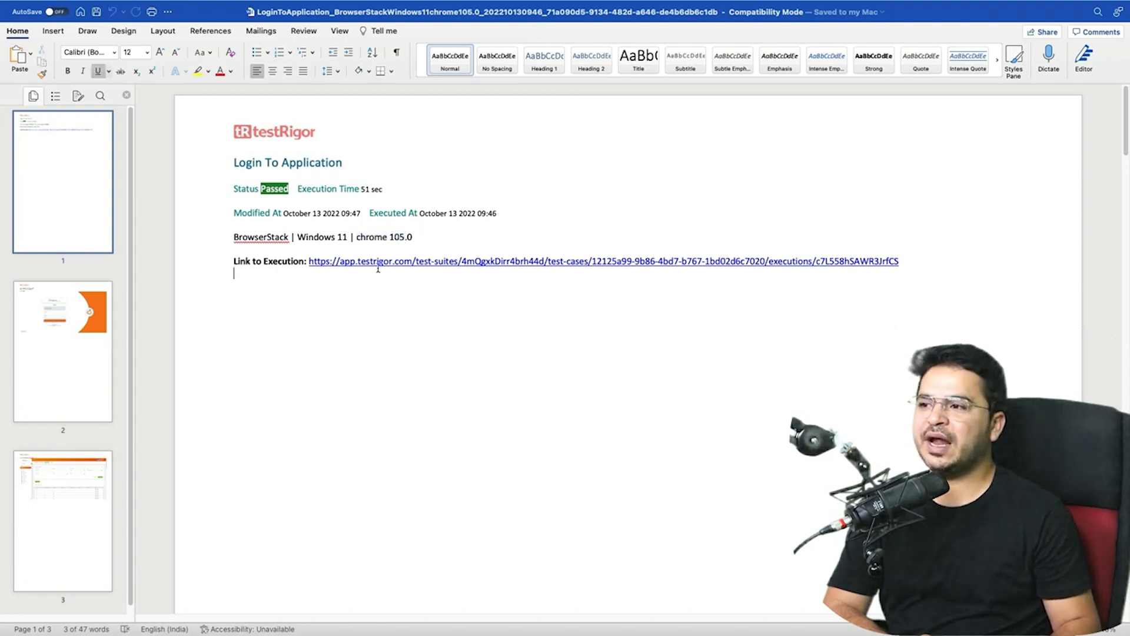
Review the login screenshot on page 2 and the Employee List screenshot on page 3, then close Word.
left_click(64, 343)
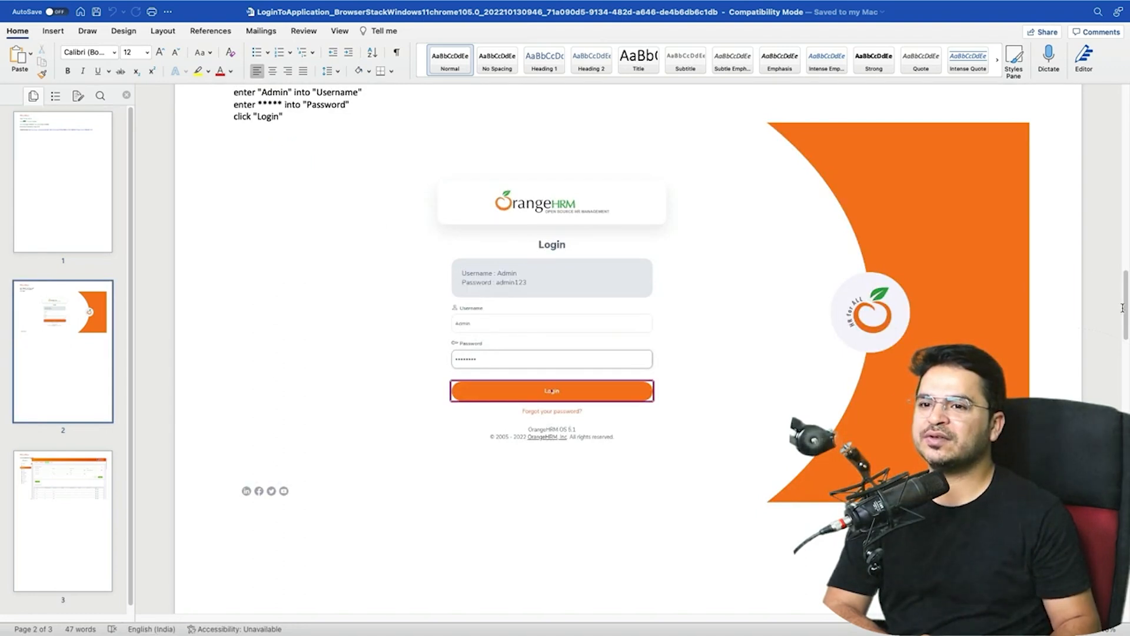
scroll(1122, 308, "up", 4)
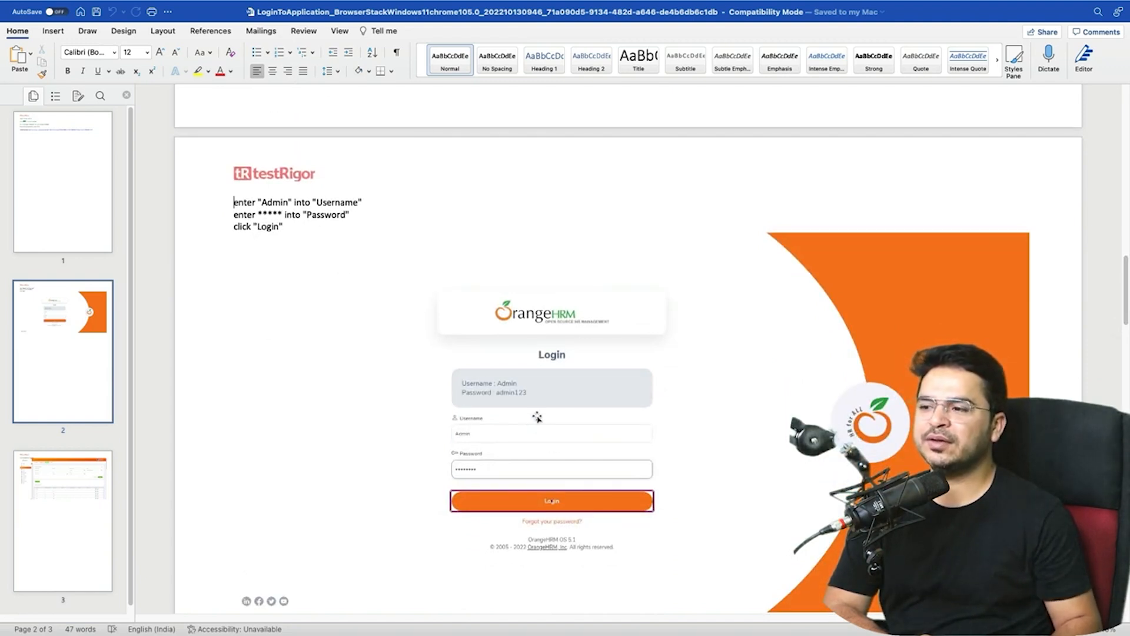
left_click(75, 489)
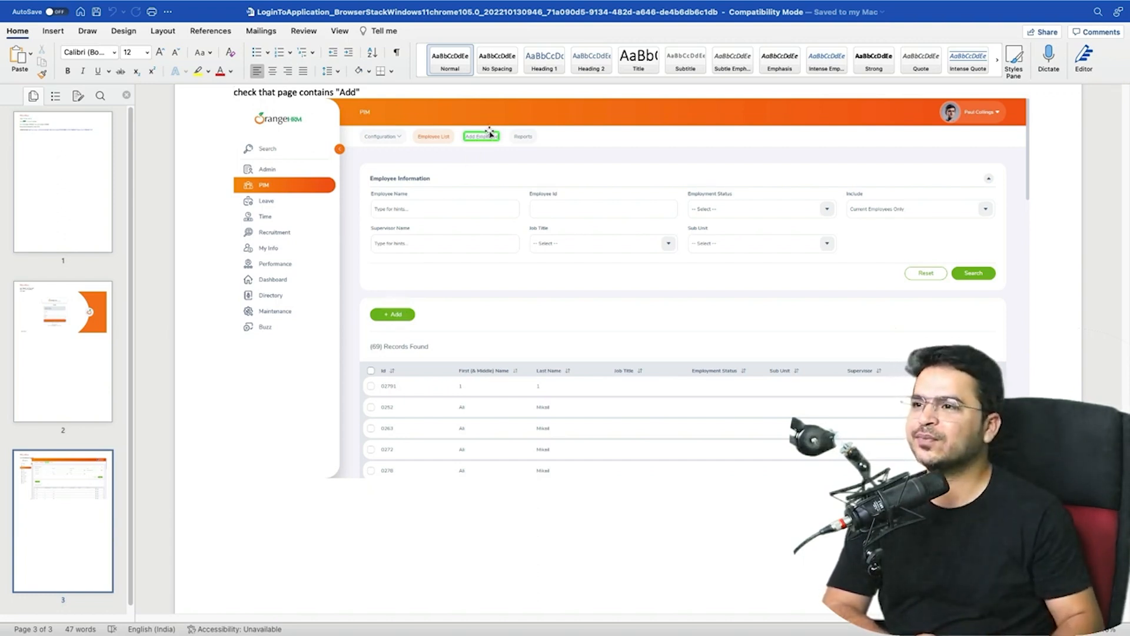
mouse_move(3, 4)
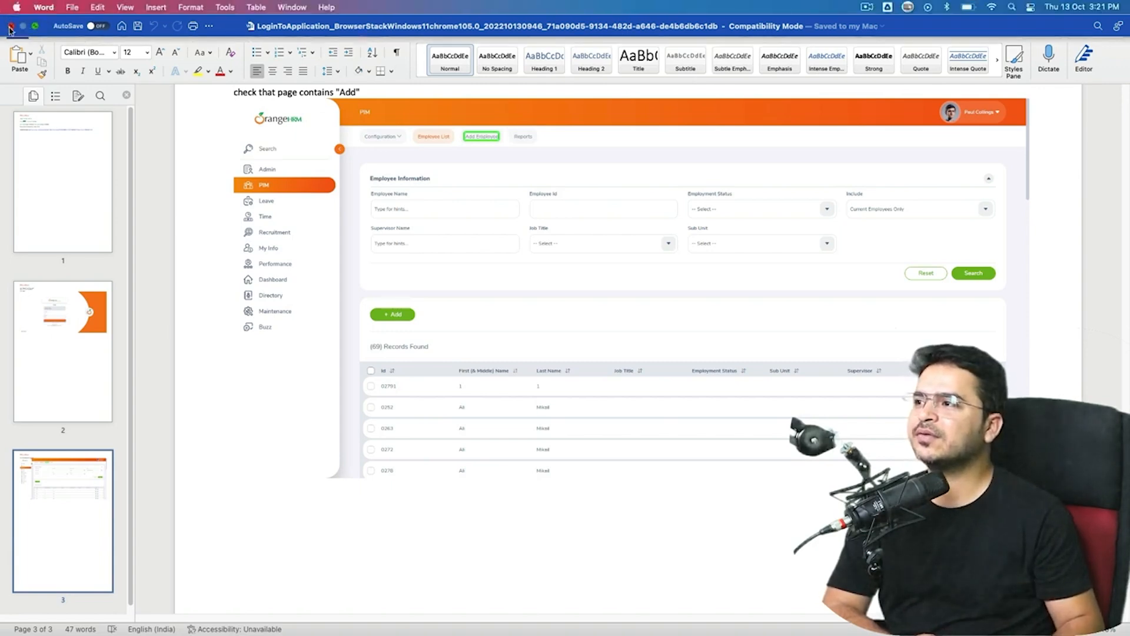
left_click(9, 27)
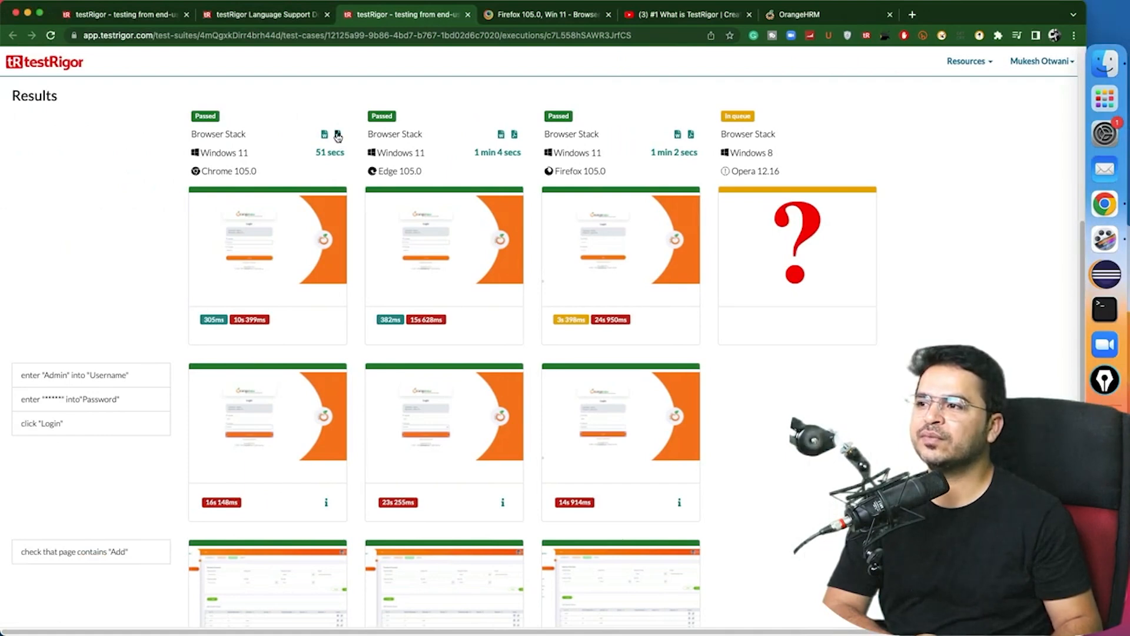
View pages 1–3 of the Chrome run's PDF report, then open BrowserStack's Chrome 105.0, Win 11 session.
left_click(317, 187)
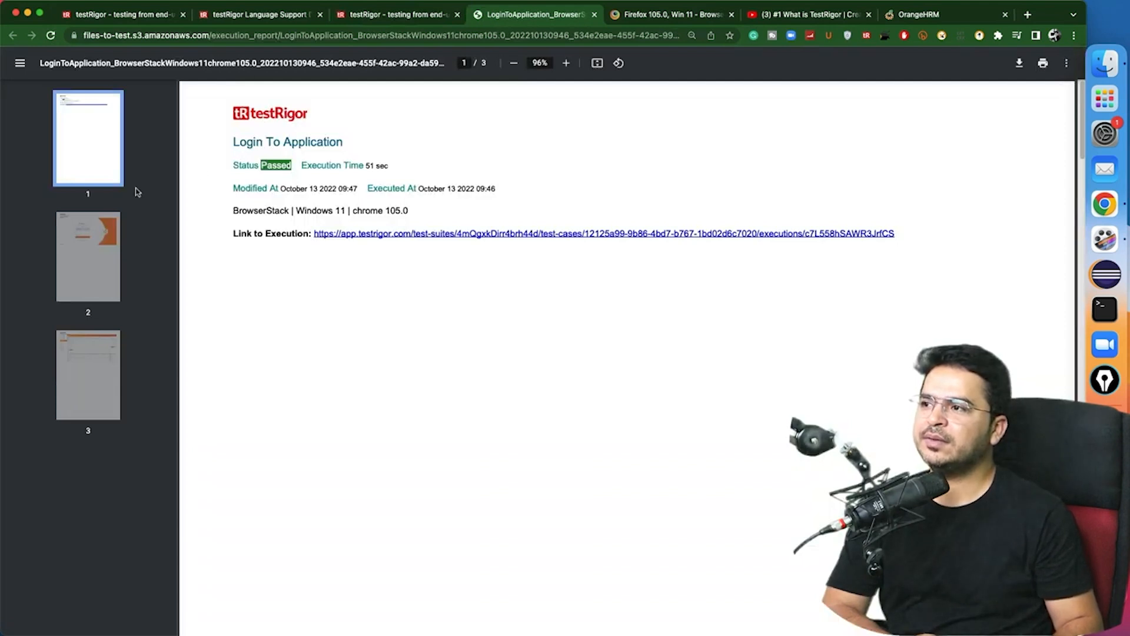
left_click(102, 238)
left_click(101, 354)
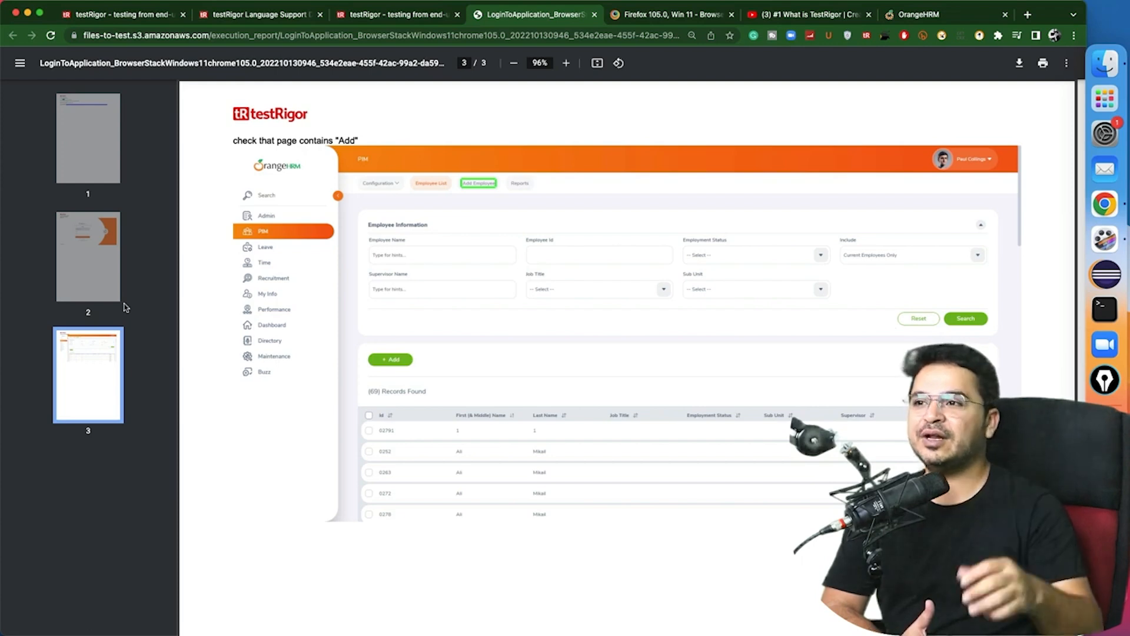
left_click(634, 15)
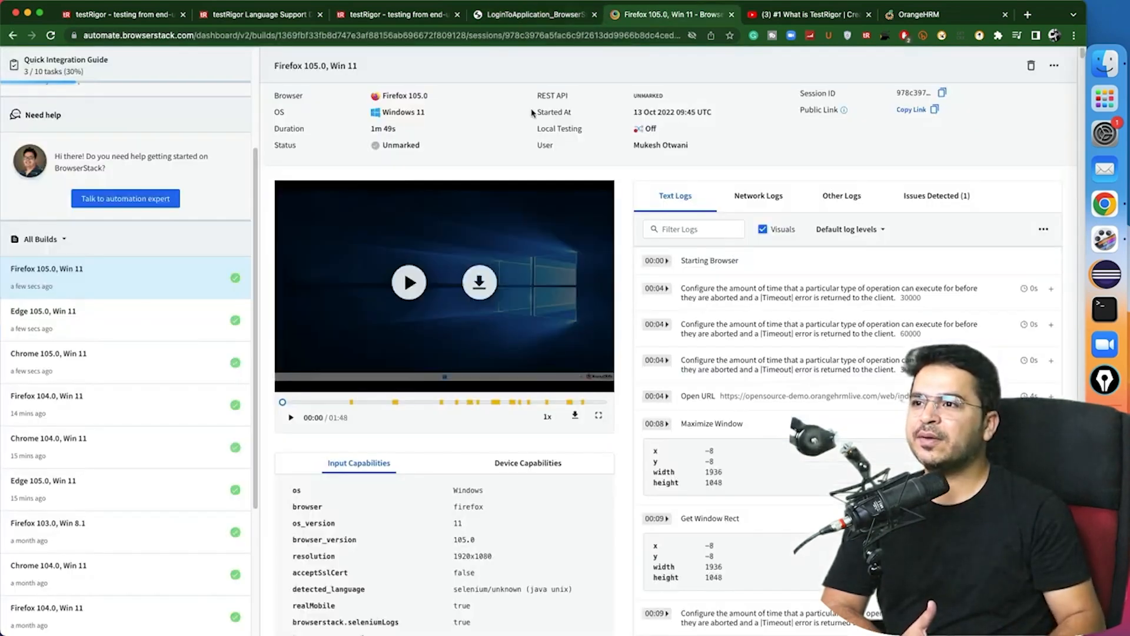
left_click(123, 363)
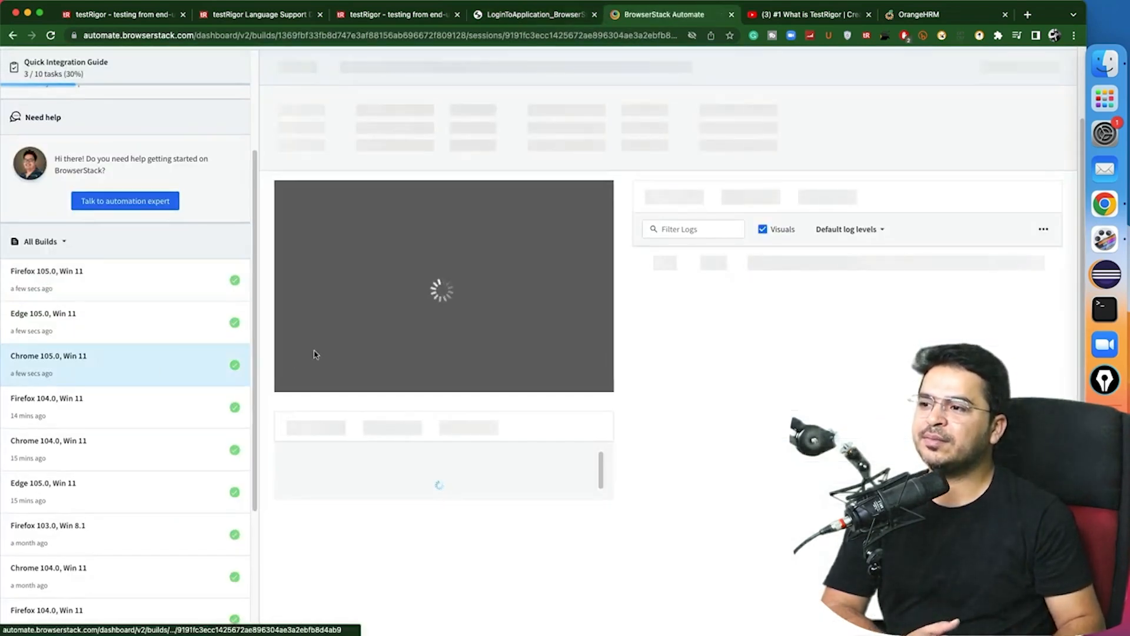